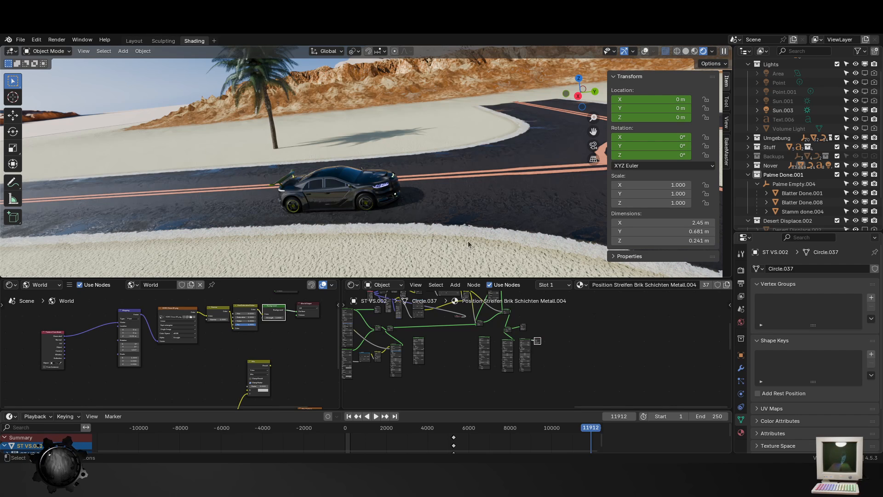
- Examine the desert road scene from above and close up, including the road junction, the palm tree and the black car
{"action": "middle_click_drag", "start_coordinate": [463, 240], "coordinate": [445, 247]}
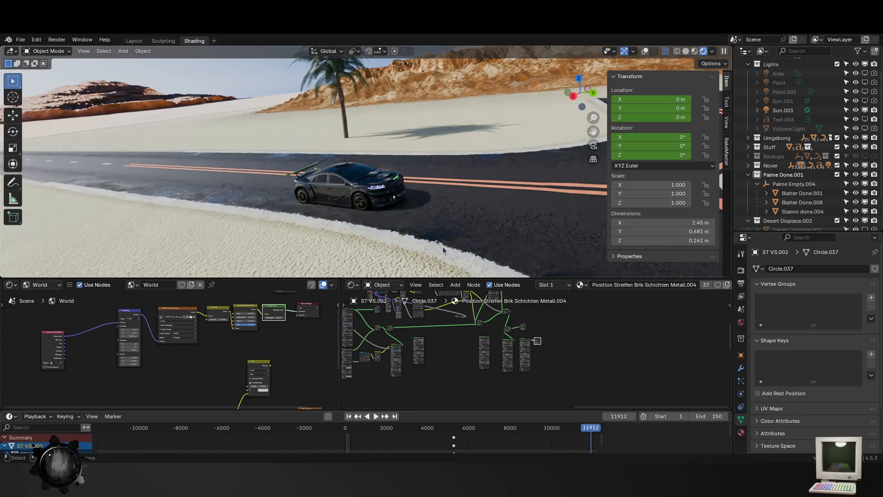
{"action": "scroll", "coordinate": [440, 244], "scroll_direction": "down", "scroll_amount": 15}
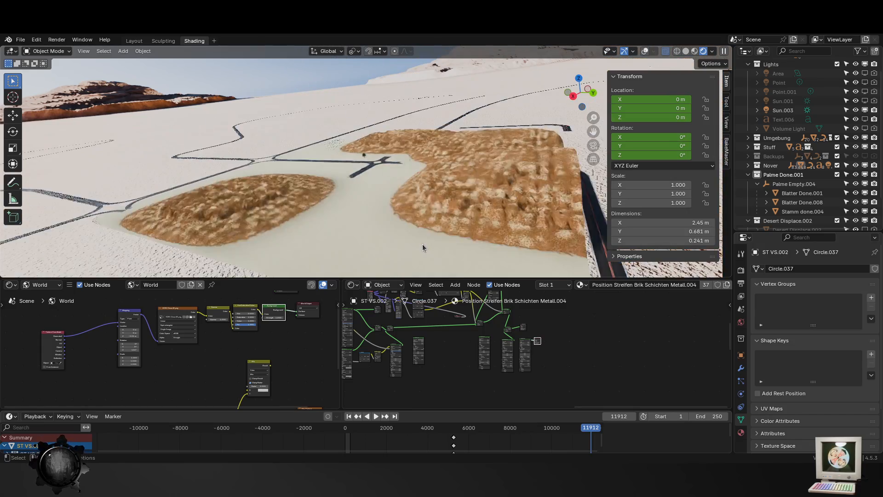
{"action": "middle_click_drag", "start_coordinate": [368, 177], "coordinate": [383, 219]}
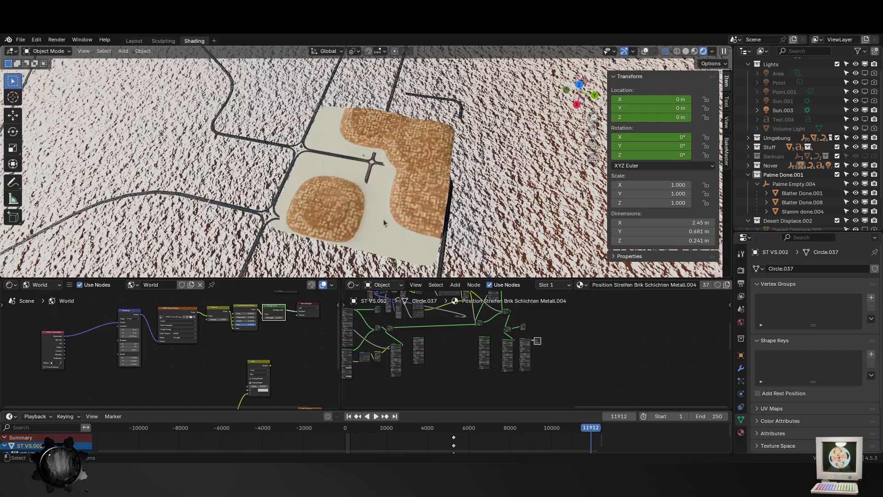
{"action": "scroll", "coordinate": [384, 219], "scroll_direction": "down", "scroll_amount": 4}
{"action": "scroll", "coordinate": [384, 222], "scroll_direction": "up", "scroll_amount": 15}
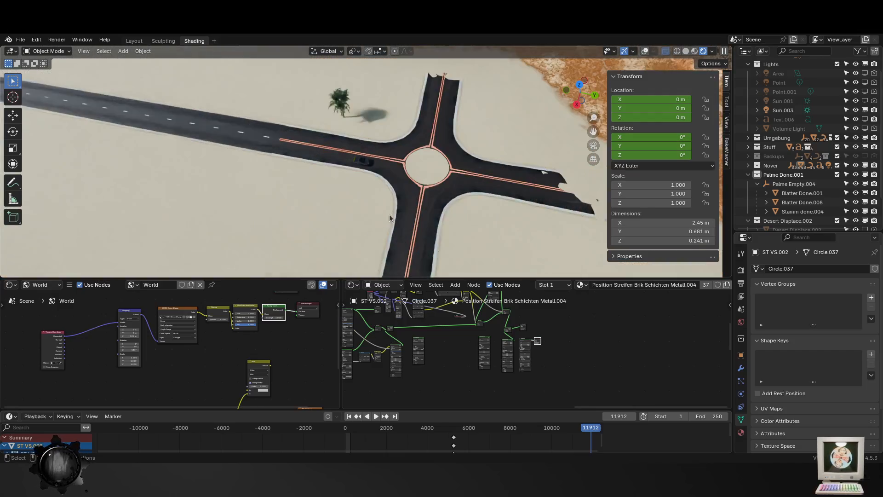
{"action": "middle_click_drag", "start_coordinate": [406, 234], "coordinate": [390, 204]}
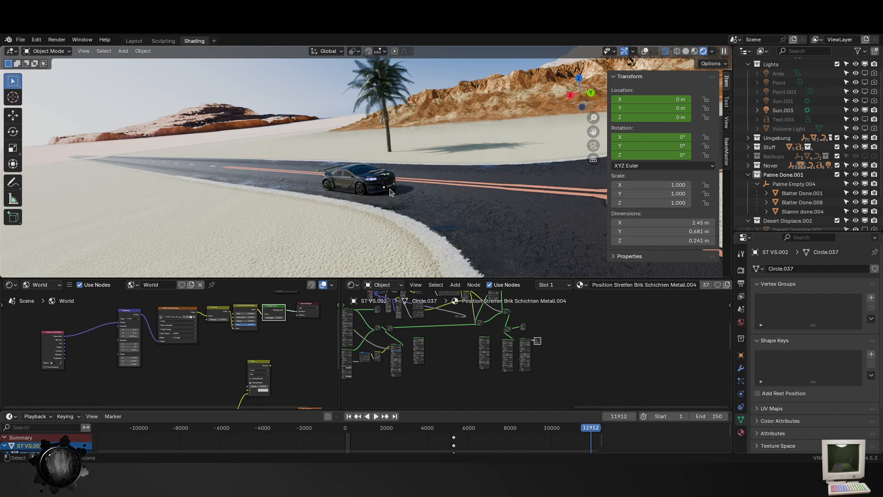
{"action": "scroll", "coordinate": [390, 192], "scroll_direction": "up", "scroll_amount": 2}
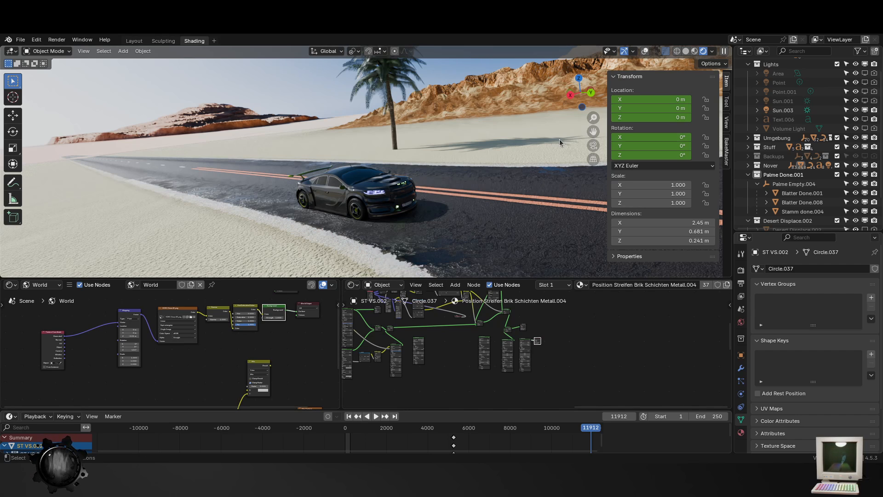
{"action": "scroll", "coordinate": [509, 172], "scroll_direction": "down", "scroll_amount": 4}
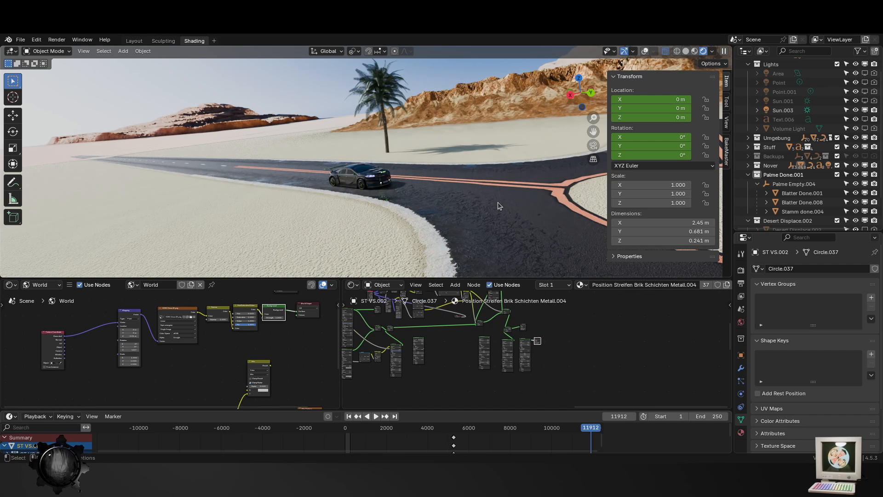
{"action": "scroll", "coordinate": [508, 210], "scroll_direction": "up", "scroll_amount": 5}
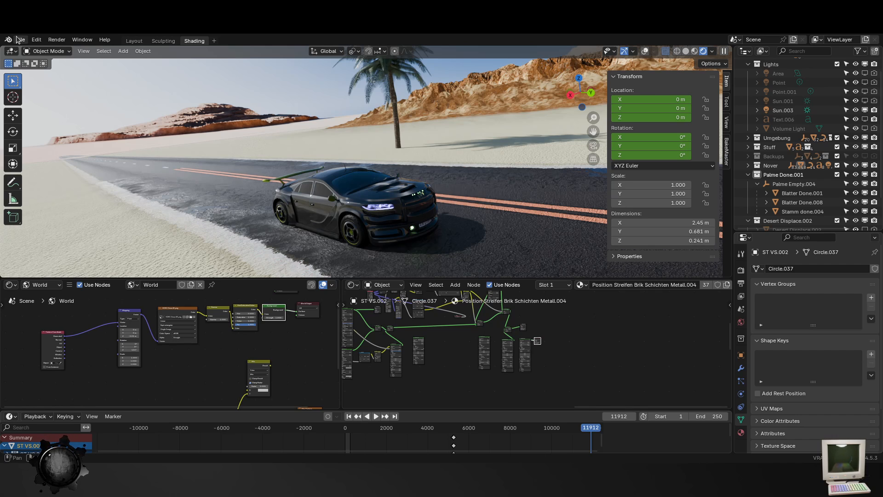
{"action": "middle_click_drag", "start_coordinate": [419, 186], "coordinate": [389, 190]}
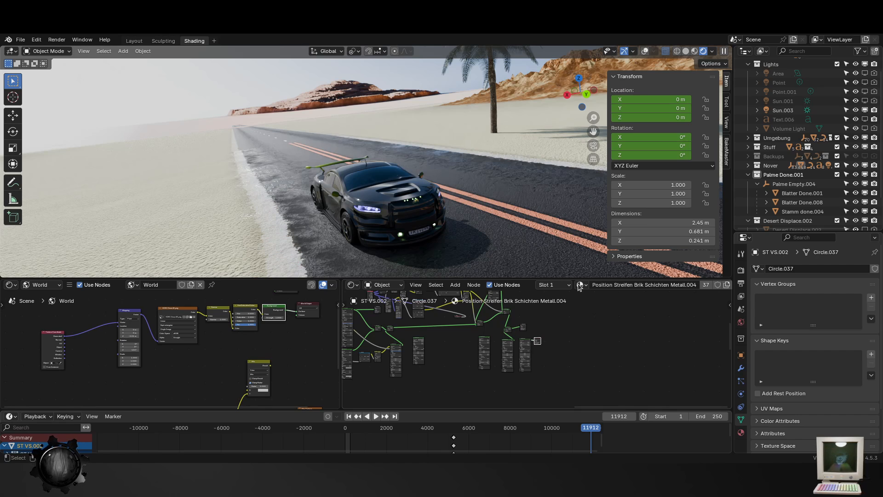
{"action": "left_click", "coordinate": [21, 40]}
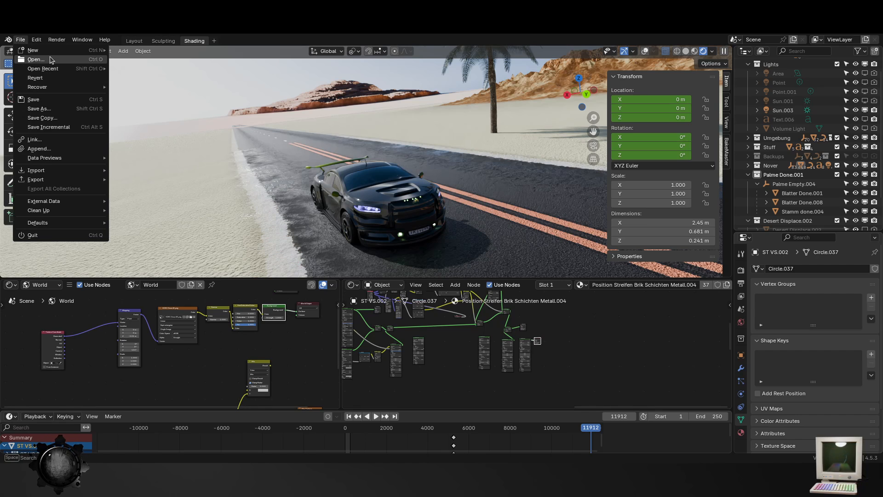
- Change the material node area to the Asset Browser and show the Objecte catalog down to the tire asset
{"action": "left_click", "coordinate": [354, 286]}
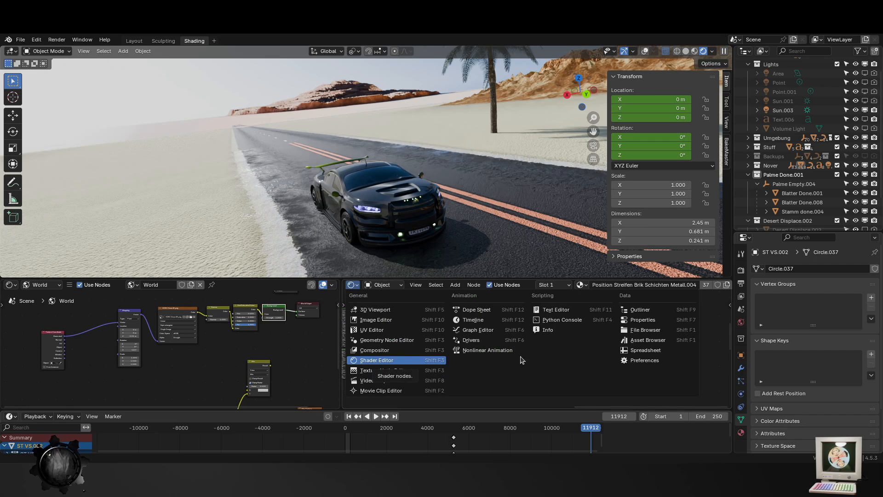
{"action": "left_click", "coordinate": [647, 340]}
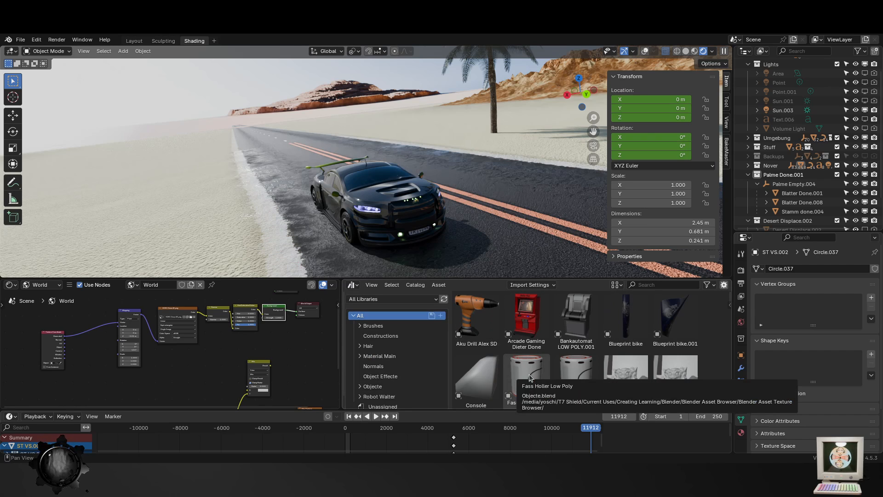
{"action": "scroll", "coordinate": [529, 374], "scroll_direction": "down", "scroll_amount": 10}
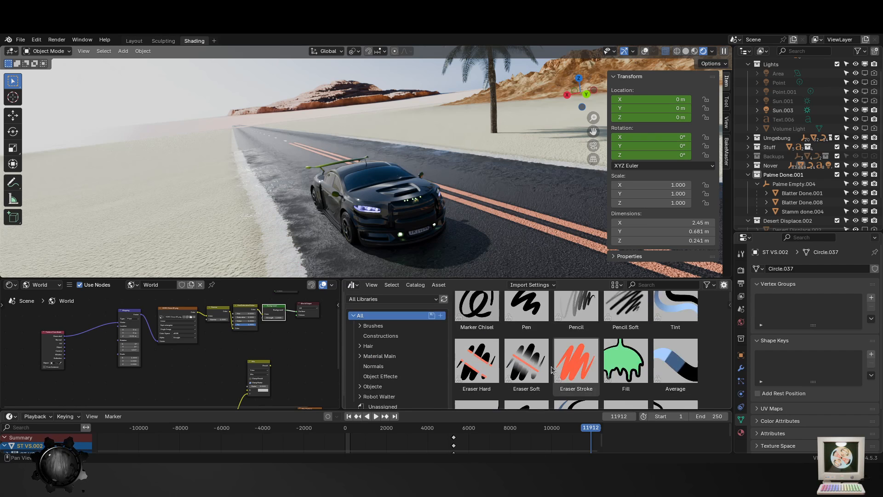
{"action": "scroll", "coordinate": [552, 369], "scroll_direction": "down", "scroll_amount": 3}
{"action": "scroll", "coordinate": [396, 377], "scroll_direction": "down", "scroll_amount": 1}
{"action": "left_click", "coordinate": [390, 398]}
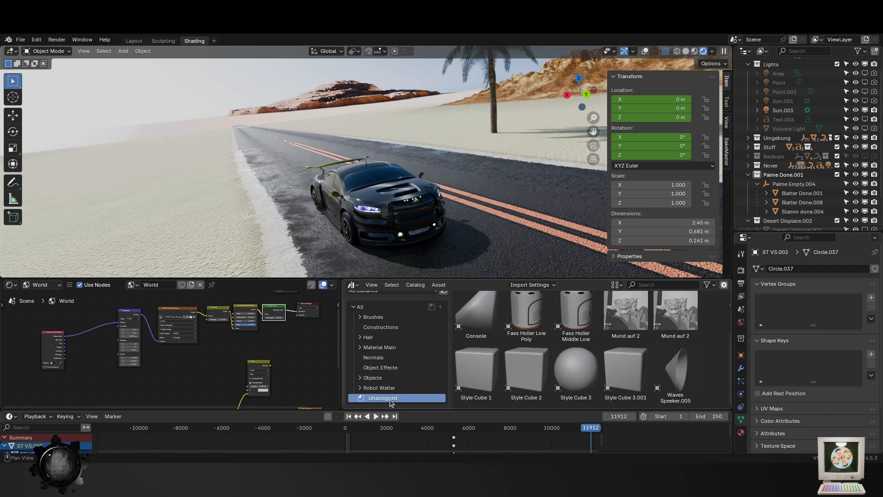
{"action": "left_click", "coordinate": [374, 377]}
{"action": "scroll", "coordinate": [598, 349], "scroll_direction": "down", "scroll_amount": 3}
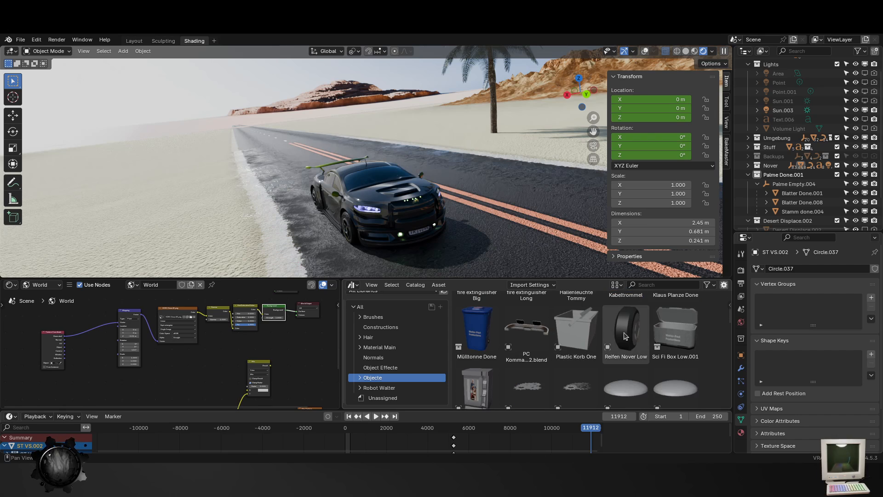
- Place the Reifen Nover Low asset on the road beside the car and frame it to view the rim
{"action": "left_click_drag", "start_coordinate": [624, 336], "coordinate": [523, 192]}
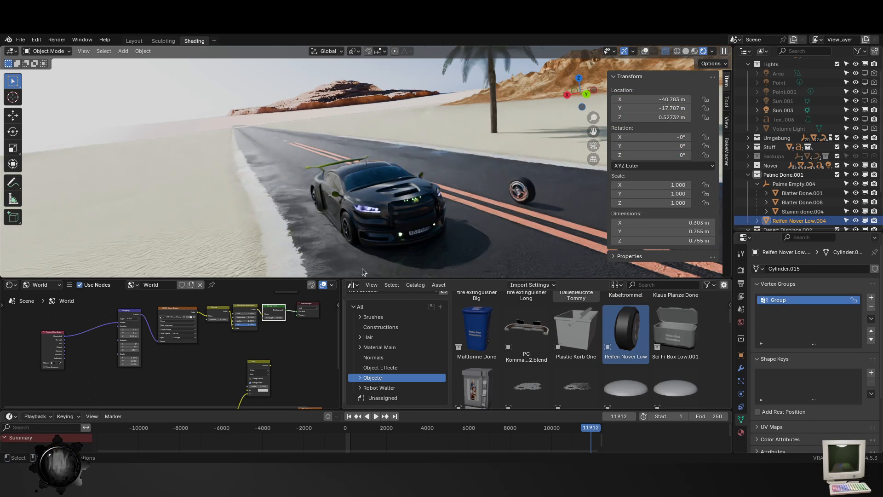
{"action": "key", "text": "KP_Decimal"}
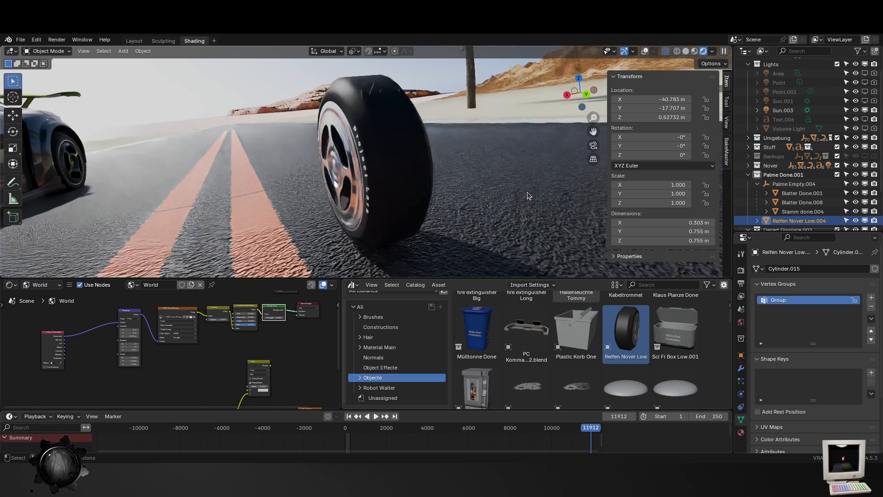
{"action": "middle_click_drag", "start_coordinate": [515, 190], "coordinate": [347, 154]}
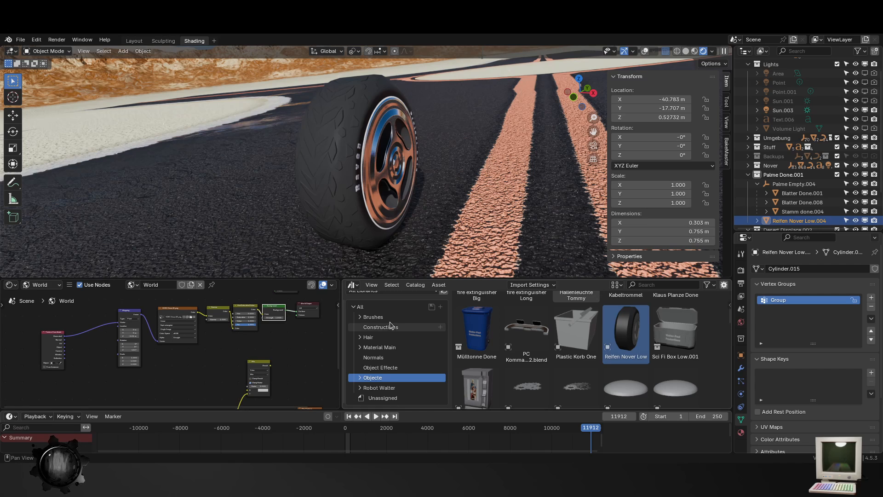
- Change the Asset Browser area back to the Shader Editor and spread apart the nodes of the tire's baked material
{"action": "left_click", "coordinate": [353, 286]}
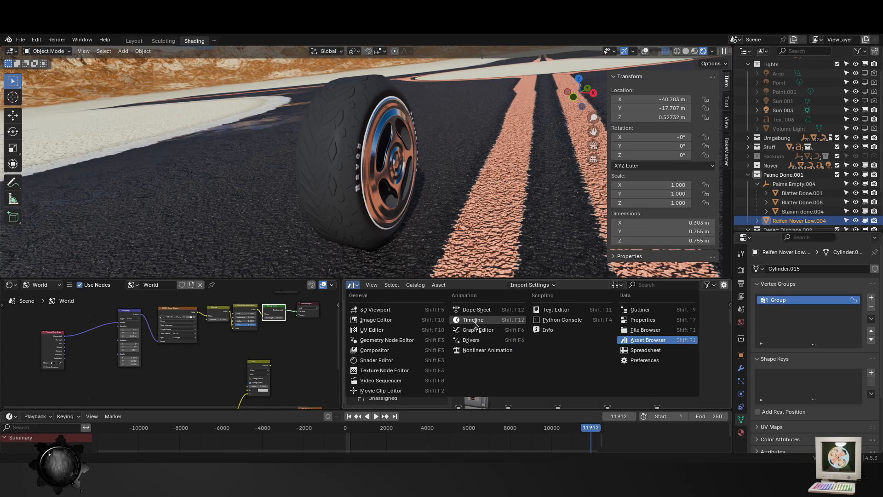
{"action": "left_click", "coordinate": [375, 360]}
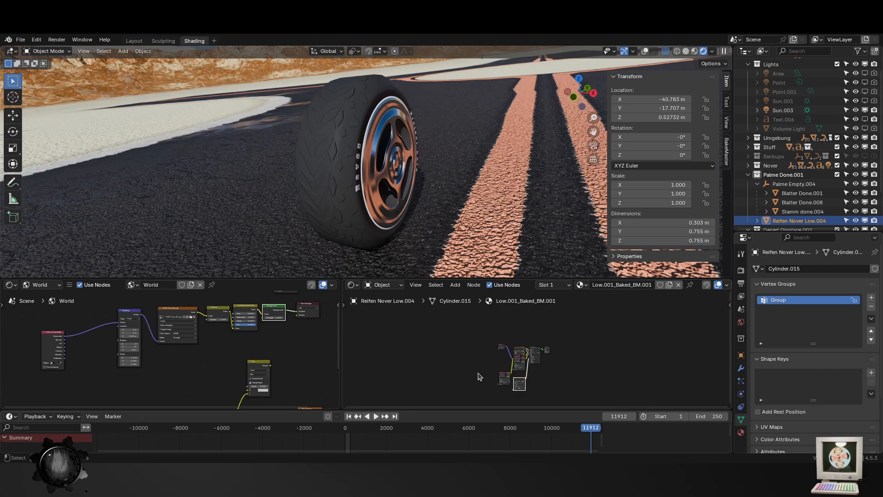
{"action": "scroll", "coordinate": [537, 357], "scroll_direction": "up", "scroll_amount": 8}
{"action": "left_click_drag", "start_coordinate": [632, 396], "coordinate": [590, 339]}
{"action": "middle_click_drag", "start_coordinate": [591, 352], "coordinate": [609, 291]}
{"action": "left_click_drag", "start_coordinate": [514, 371], "coordinate": [624, 351]}
{"action": "middle_click_drag", "start_coordinate": [541, 298], "coordinate": [473, 348]}
{"action": "scroll", "coordinate": [474, 349], "scroll_direction": "up", "scroll_amount": 3}
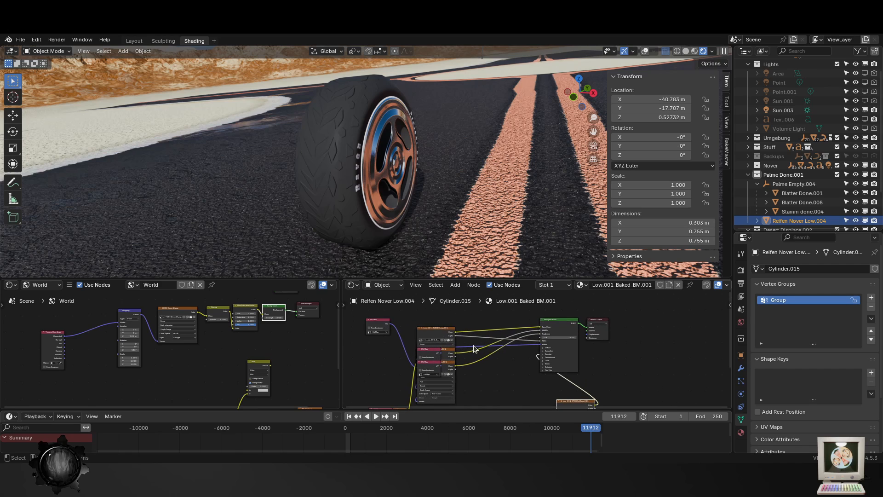
- Move the overlapping image texture node aside and place the Normal Map node in free space above the other nodes
{"action": "left_click_drag", "start_coordinate": [443, 336], "coordinate": [402, 278]}
{"action": "left_click_drag", "start_coordinate": [447, 353], "coordinate": [306, 396]}
{"action": "scroll", "coordinate": [405, 353], "scroll_direction": "up", "scroll_amount": 5}
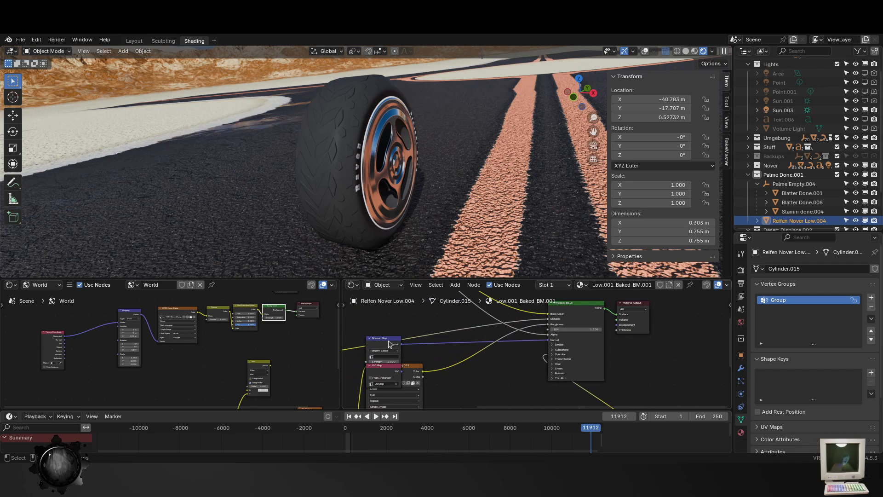
{"action": "left_click_drag", "start_coordinate": [388, 340], "coordinate": [405, 289]}
{"action": "scroll", "coordinate": [447, 361], "scroll_direction": "up", "scroll_amount": 3}
{"action": "middle_click_drag", "start_coordinate": [417, 342], "coordinate": [431, 365]}
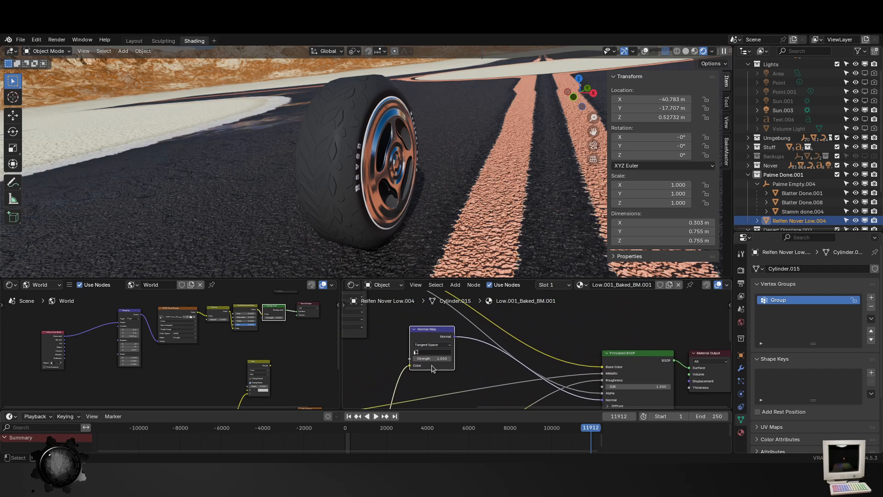
{"action": "left_click_drag", "start_coordinate": [435, 330], "coordinate": [439, 332]}
- Set the Normal Map node's strength to 0
{"action": "scroll", "coordinate": [468, 360], "scroll_direction": "up", "scroll_amount": 3}
{"action": "middle_click_drag", "start_coordinate": [449, 374], "coordinate": [538, 353]}
{"action": "scroll", "coordinate": [538, 355], "scroll_direction": "up", "scroll_amount": 2}
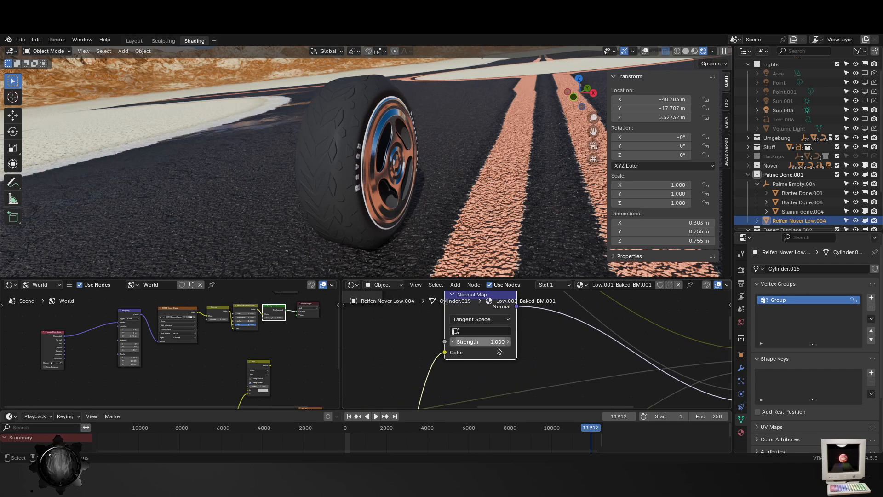
{"action": "left_click", "coordinate": [488, 341]}
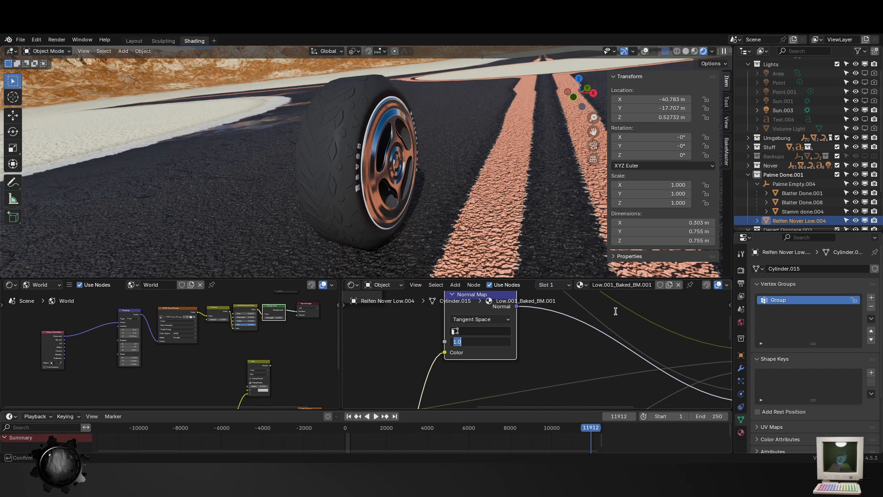
{"action": "type", "text": "0"}
{"action": "key", "text": "Return"}
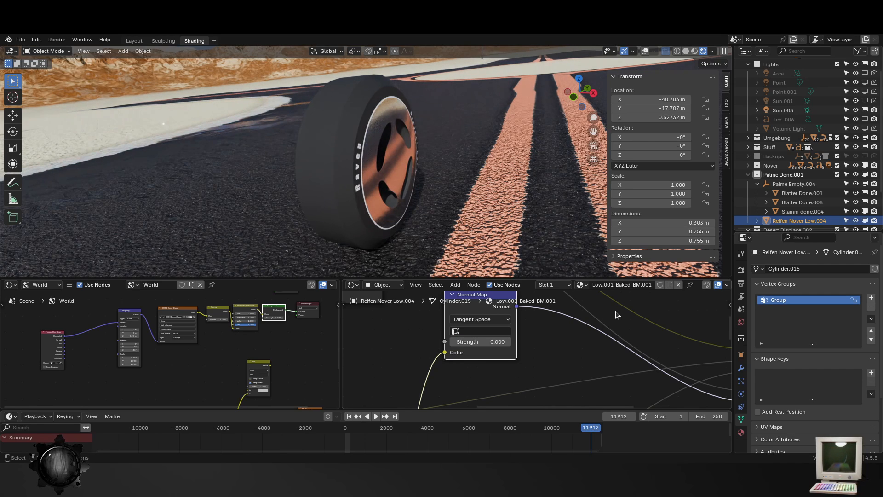
- View the tire's rim from the front and set the Normal Map strength back to 1
{"action": "middle_click_drag", "start_coordinate": [480, 178], "coordinate": [421, 178]}
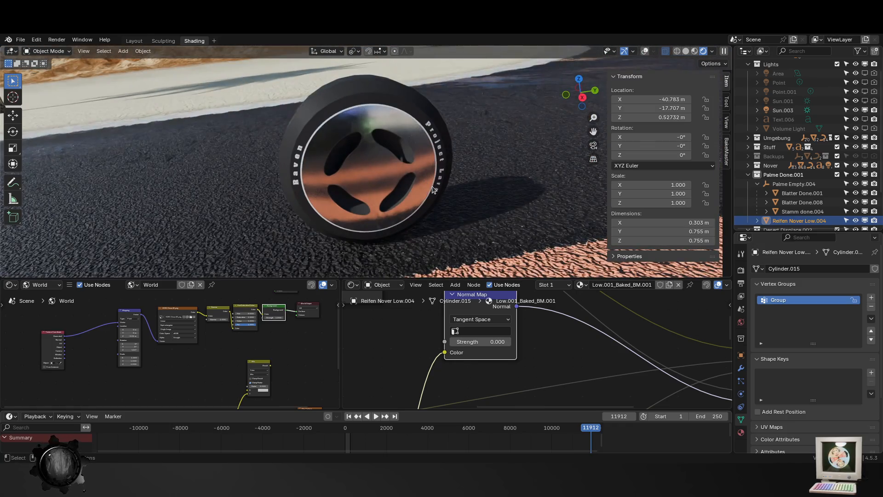
{"action": "double_click", "coordinate": [479, 341]}
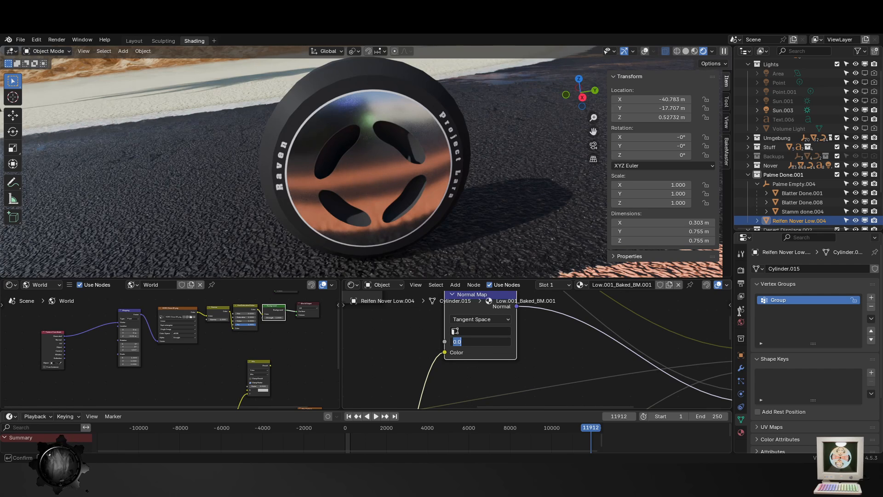
{"action": "type", "text": "1"}
{"action": "key", "text": "Return"}
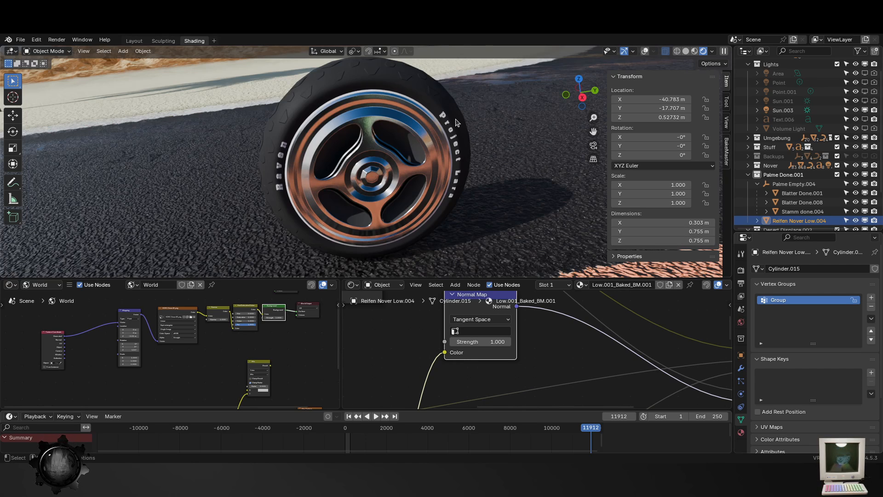
- Compare the tire's tread and rim at an angle with the Normal Map strength at 0 and again at 1
{"action": "middle_click_drag", "start_coordinate": [402, 130], "coordinate": [460, 110]}
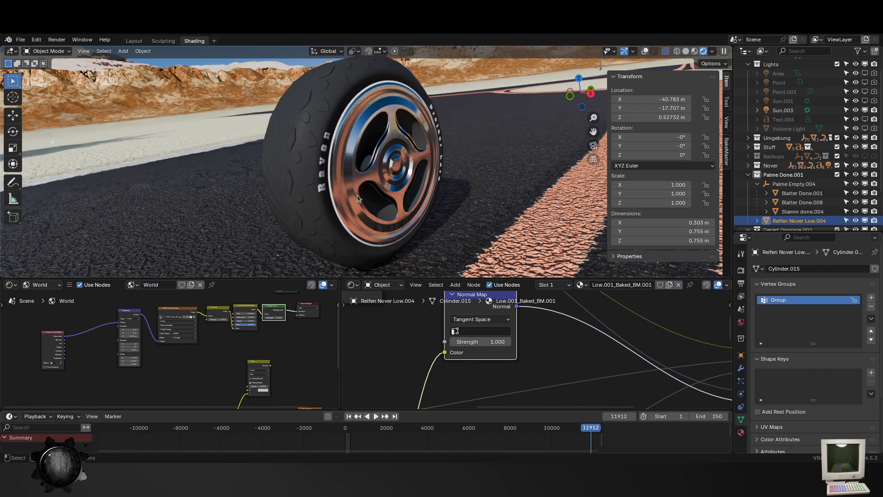
{"action": "double_click", "coordinate": [505, 341]}
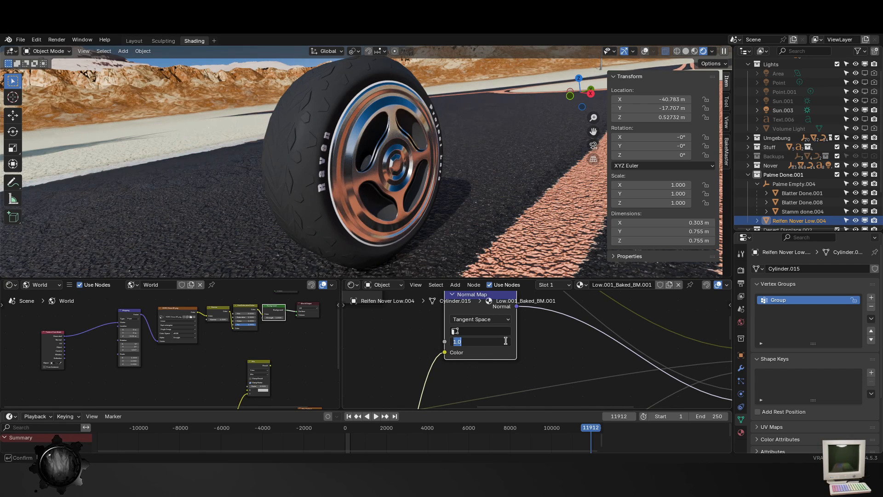
{"action": "type", "text": "0"}
{"action": "key", "text": "Return"}
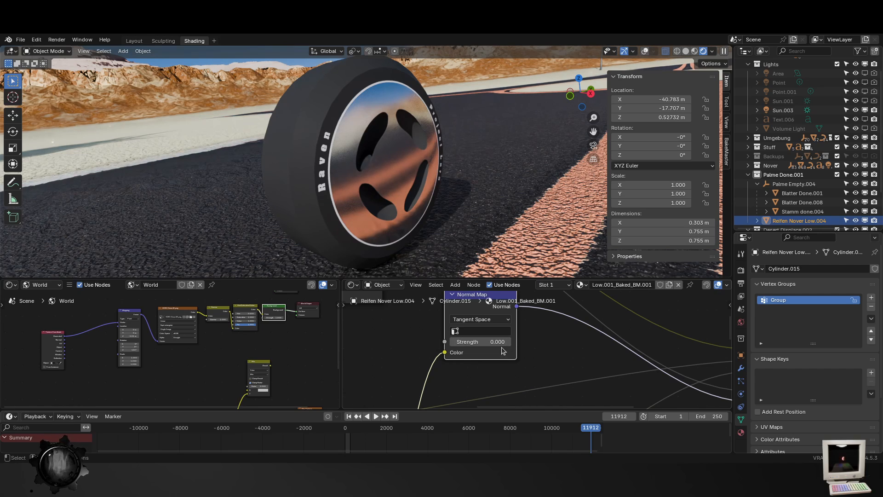
{"action": "double_click", "coordinate": [485, 341]}
{"action": "type", "text": "1"}
{"action": "key", "text": "Return"}
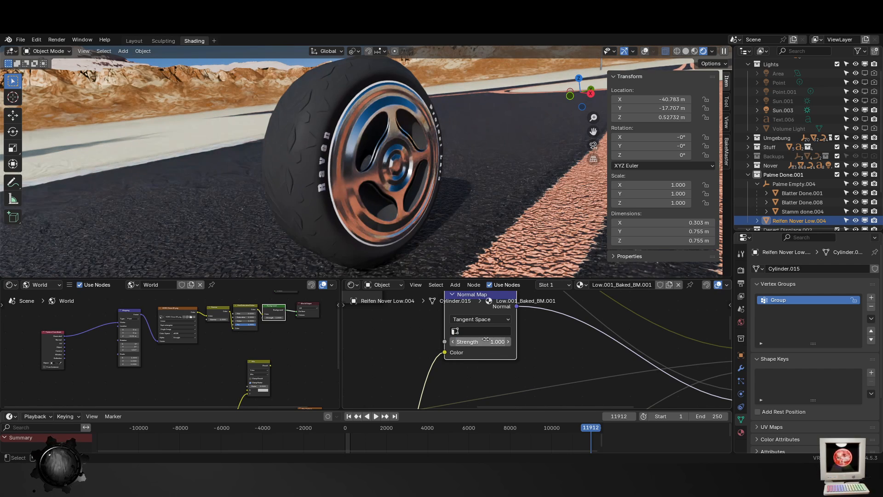
- Enter Edit Mode on the tire and turn on the viewport overlays to show its mesh wireframe
{"action": "key", "text": "Tab"}
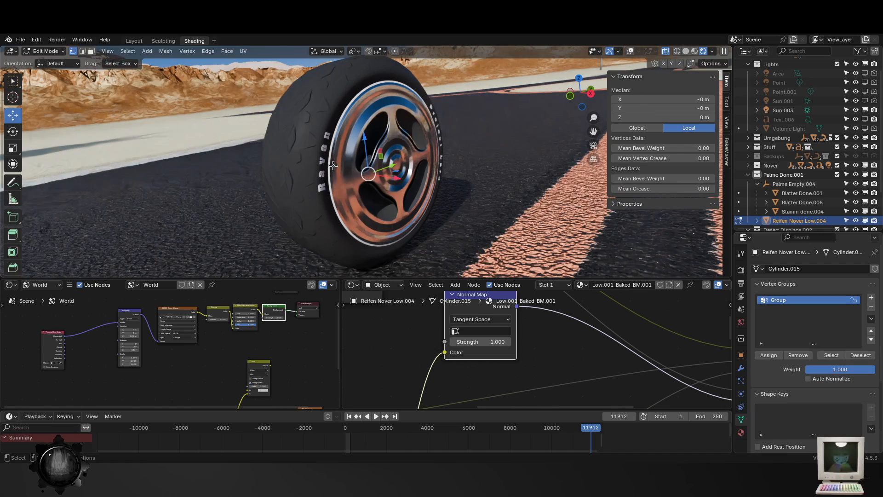
{"action": "left_click", "coordinate": [631, 51]}
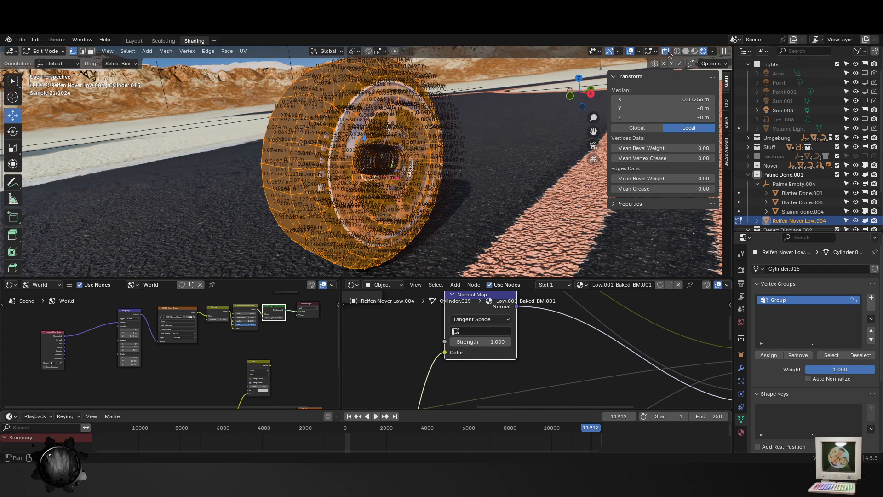
- Switch to edge selection on the tire mesh and hide the edge length measurements in the mesh overlays
{"action": "left_click", "coordinate": [631, 51]}
{"action": "left_click", "coordinate": [630, 51]}
{"action": "left_click", "coordinate": [639, 51]}
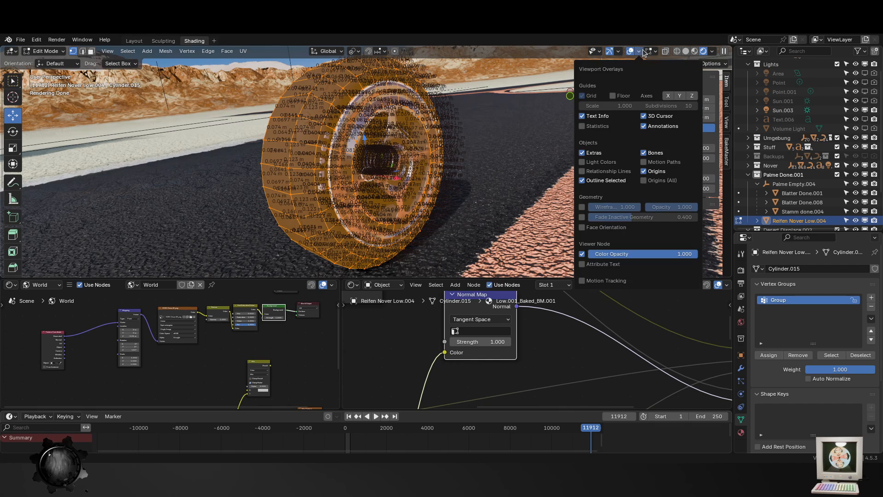
{"action": "left_click", "coordinate": [618, 52]}
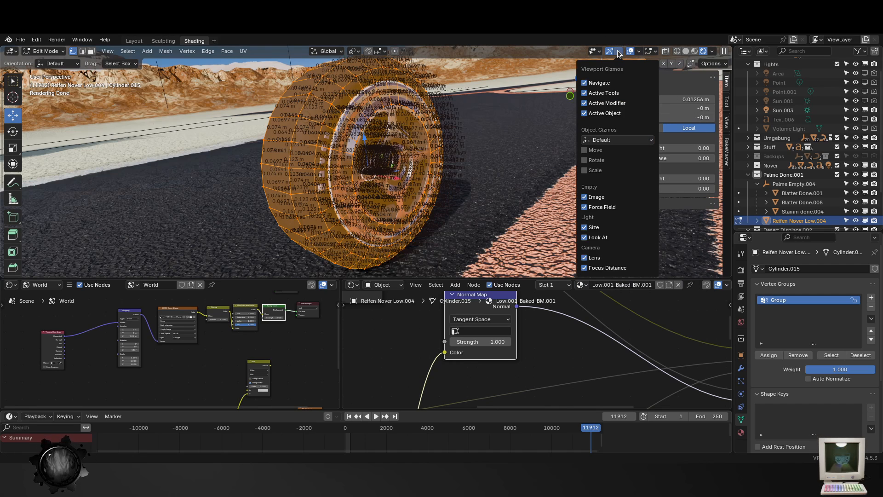
{"action": "left_click", "coordinate": [82, 51]}
{"action": "left_click", "coordinate": [655, 52]}
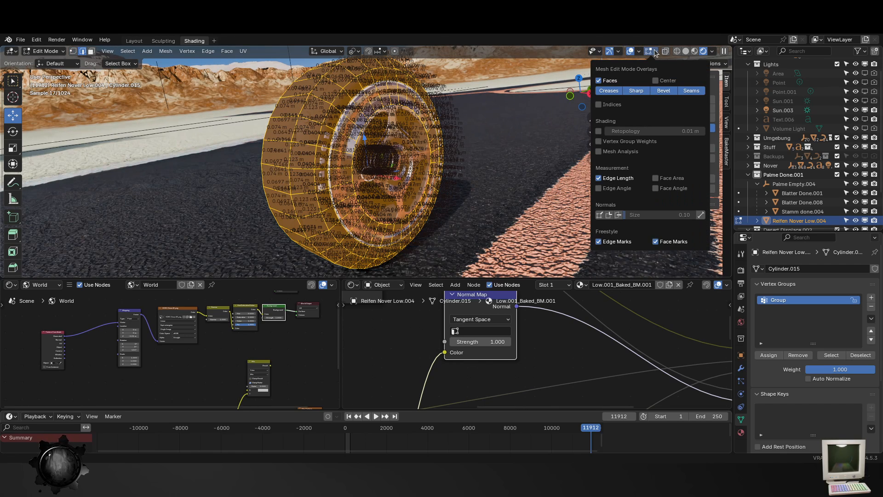
{"action": "left_click", "coordinate": [601, 179]}
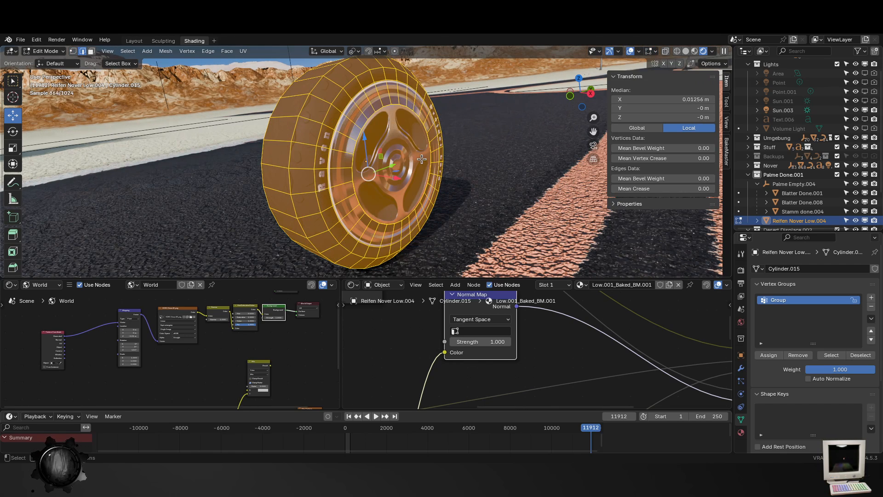
- Select single vertices on the tire's tread and try to move one of them
{"action": "key", "text": "1"}
{"action": "left_click", "coordinate": [289, 112]}
{"action": "key", "text": "g"}
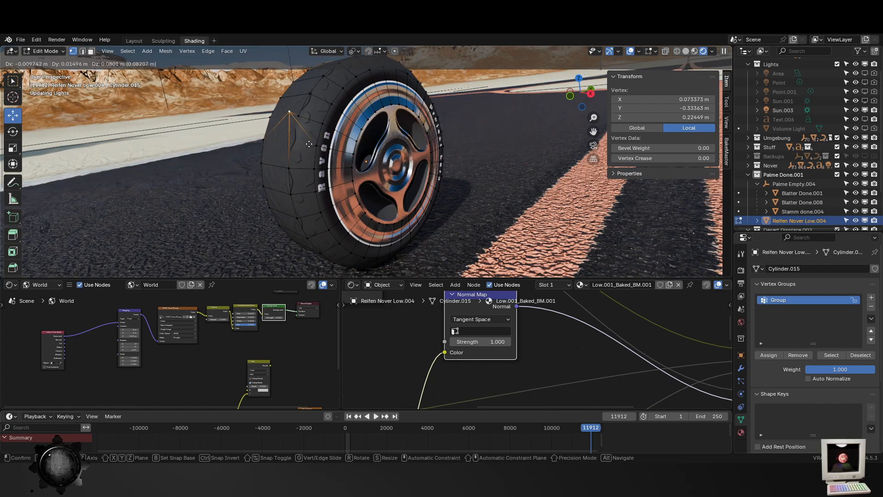
{"action": "left_click", "coordinate": [313, 92]}
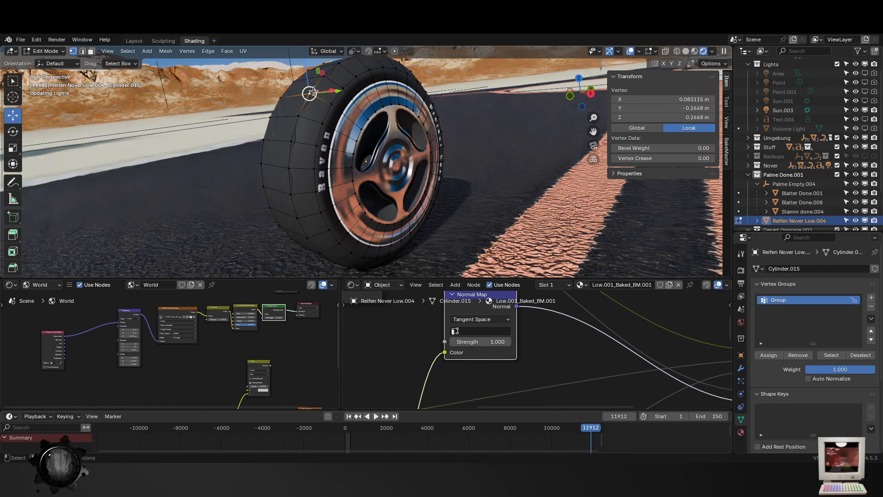
{"action": "left_click", "coordinate": [297, 218]}
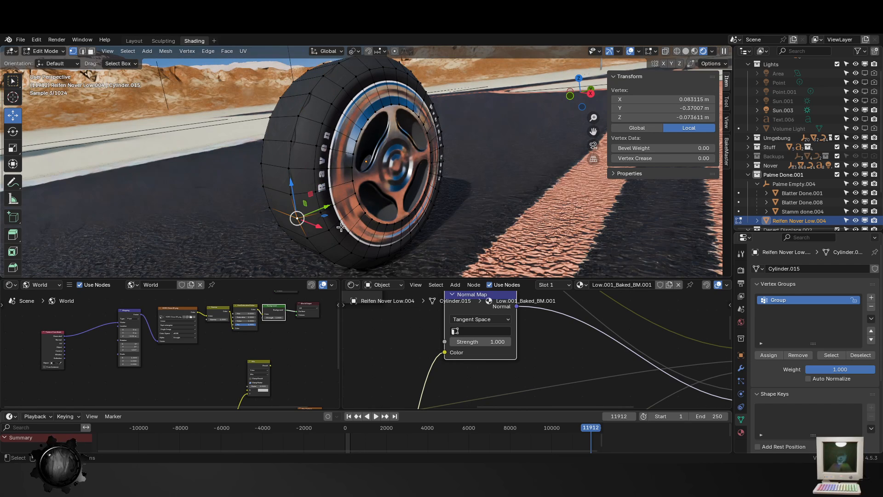
- Select the whole tire mesh and subdivide it with 5 cuts
{"action": "key", "text": "a"}
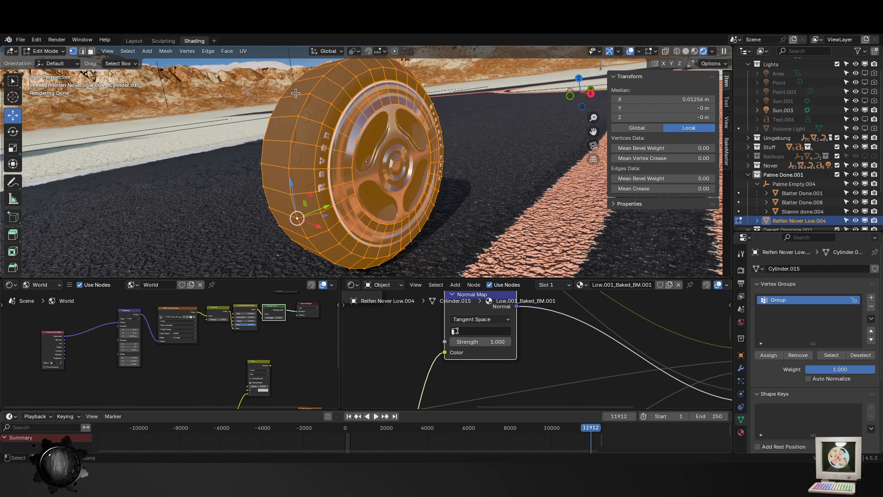
{"action": "key", "text": "ctrl+v"}
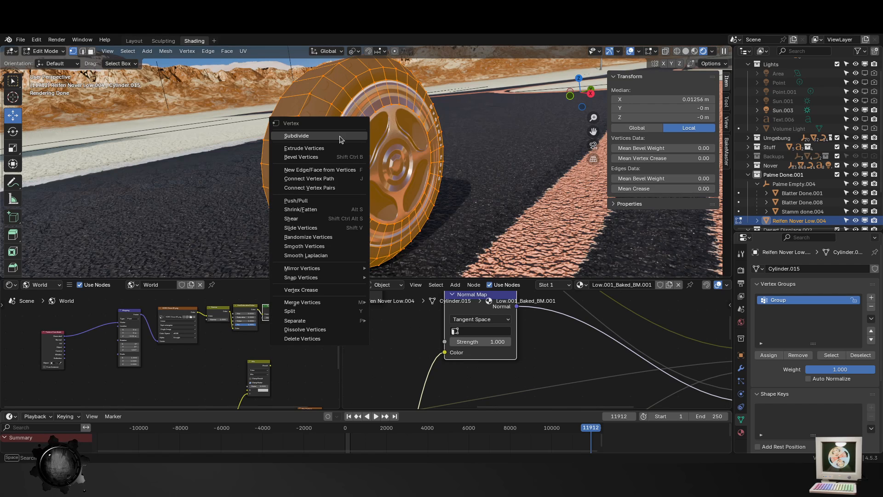
{"action": "left_click", "coordinate": [338, 139]}
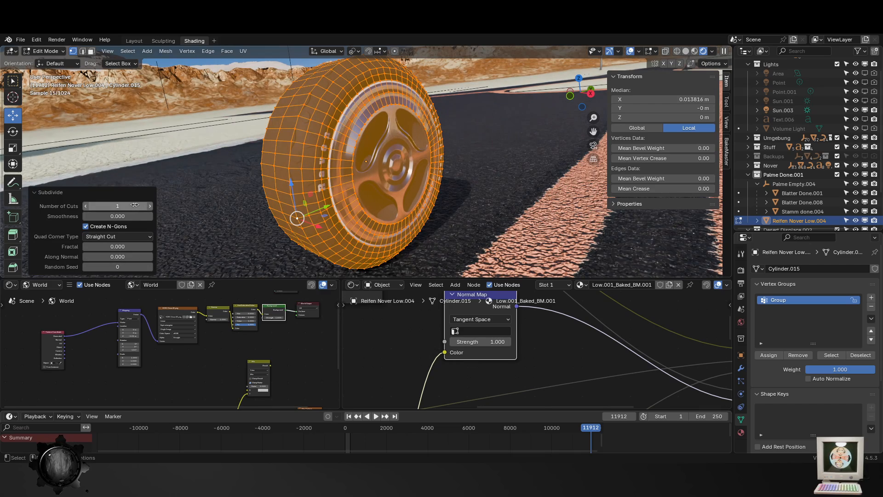
{"action": "left_click", "coordinate": [150, 206]}
{"action": "left_click", "coordinate": [149, 206]}
{"action": "left_click", "coordinate": [149, 206]}
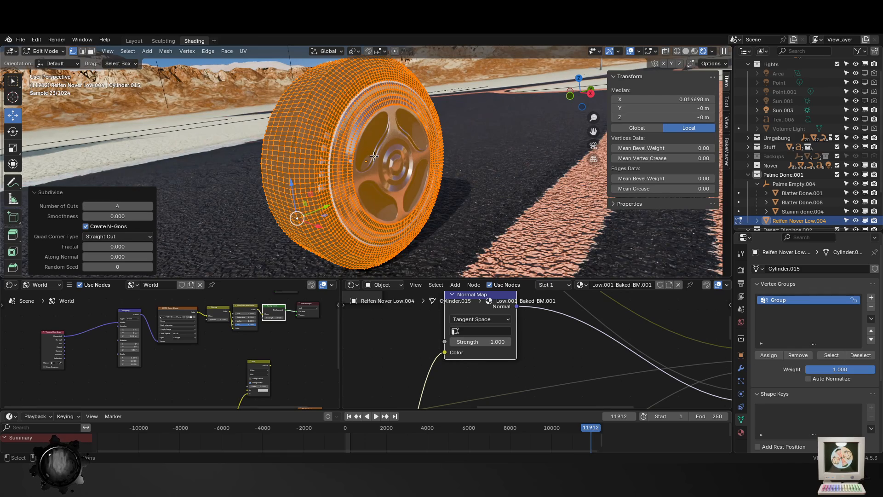
{"action": "left_click", "coordinate": [149, 206]}
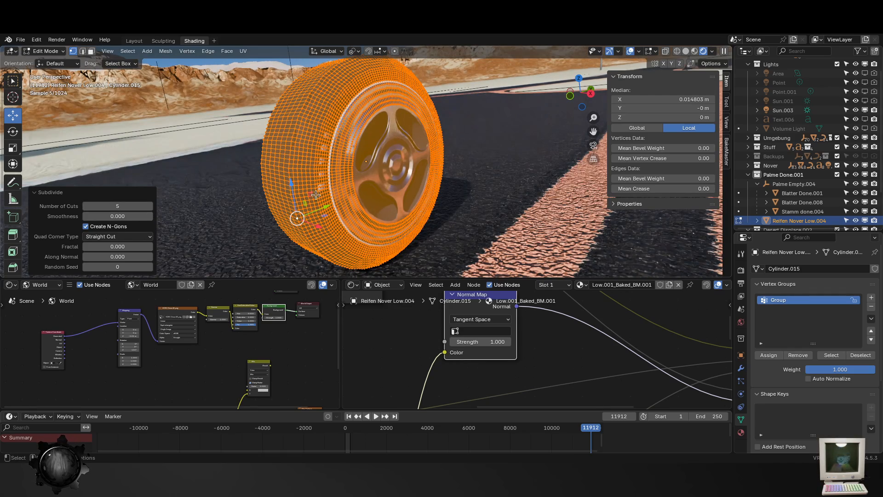
- Examine the dense tire mesh from the tread side and undo the subdivision
{"action": "middle_click_drag", "start_coordinate": [423, 184], "coordinate": [264, 175]}
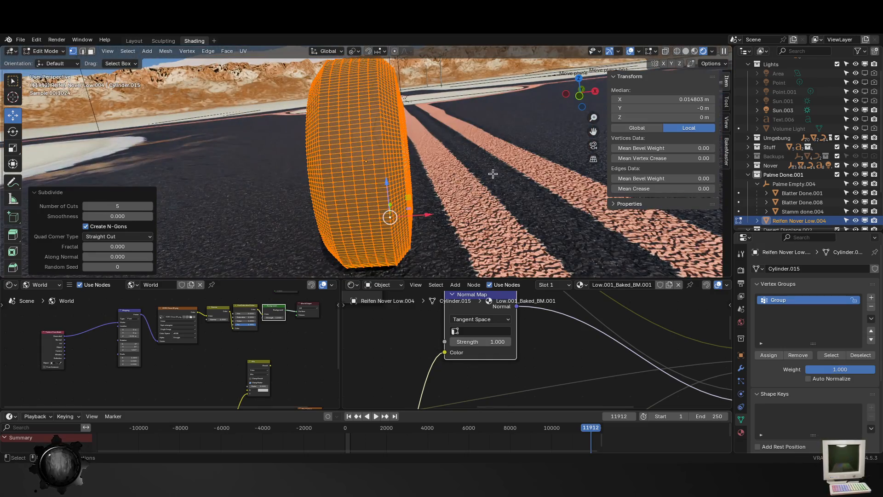
{"action": "middle_click_drag", "start_coordinate": [566, 224], "coordinate": [517, 215]}
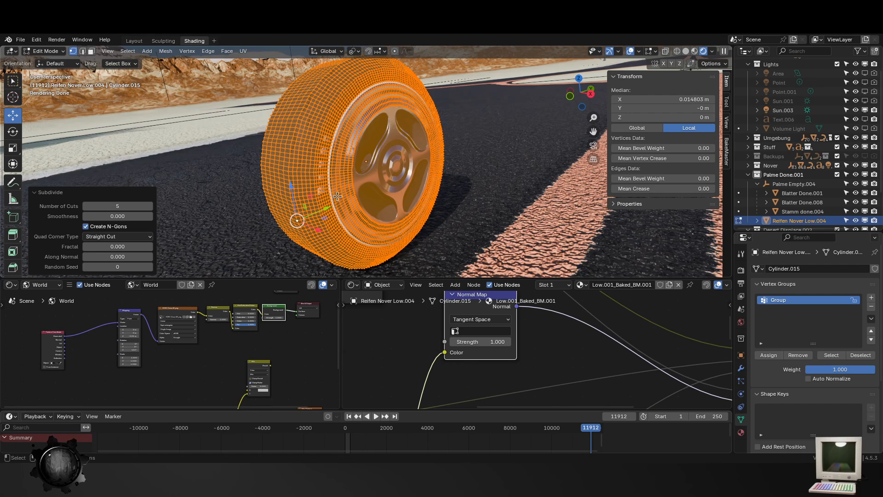
{"action": "key", "text": "ctrl+z"}
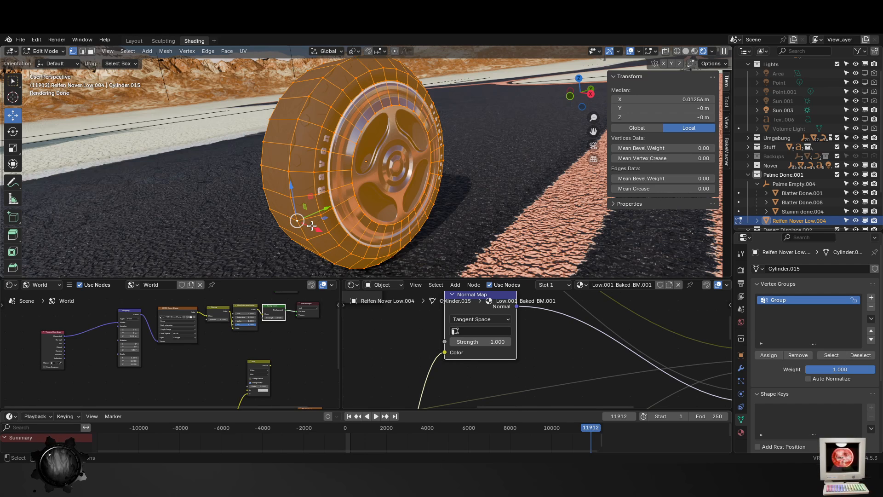
- Select the edge loop running around the tire's tread
{"action": "key", "text": "Tab"}
{"action": "key", "text": "Tab"}
{"action": "key", "text": "2"}
{"action": "left_click", "coordinate": [295, 214]}
{"action": "left_click", "coordinate": [294, 212], "text": "alt"}
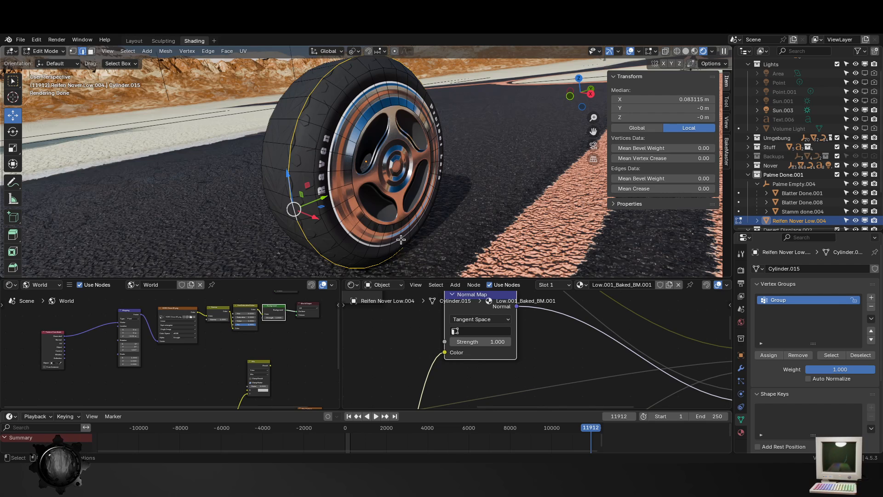
{"action": "left_click", "coordinate": [20, 39]}
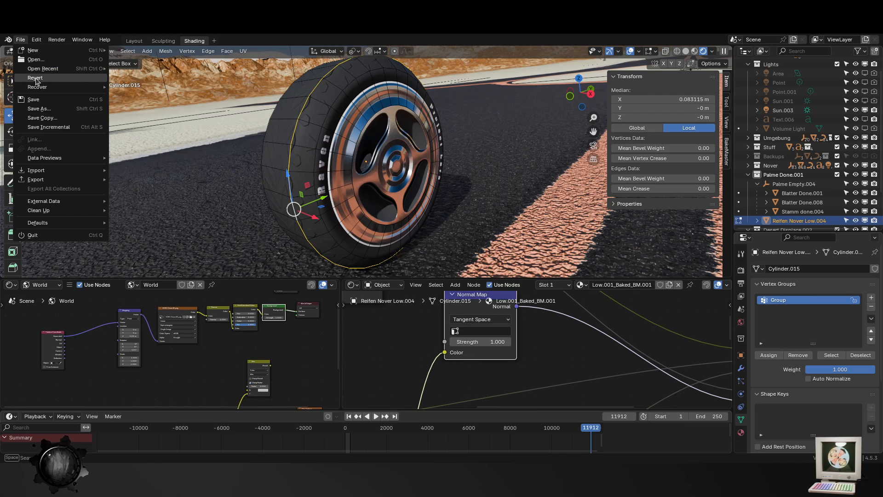
{"action": "left_click", "coordinate": [56, 60]}
{"action": "left_click", "coordinate": [400, 261]}
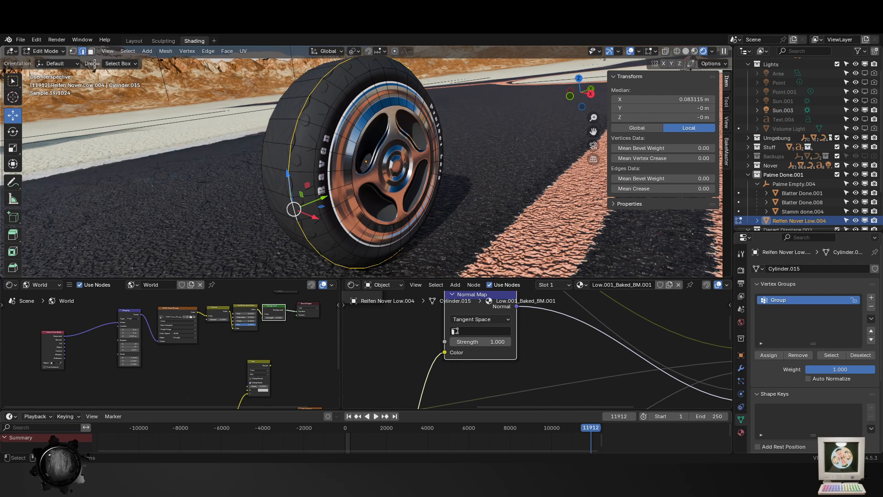
- Copy the tire object in Object Mode and start a new General file without saving the desert scene
{"action": "key", "text": "Tab"}
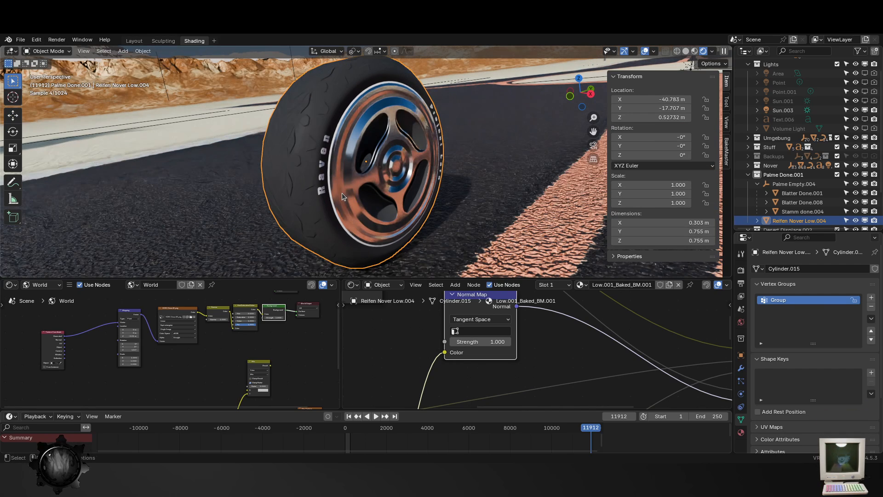
{"action": "key", "text": "ctrl+c"}
{"action": "left_click", "coordinate": [21, 39]}
{"action": "mouse_move", "coordinate": [43, 69]}
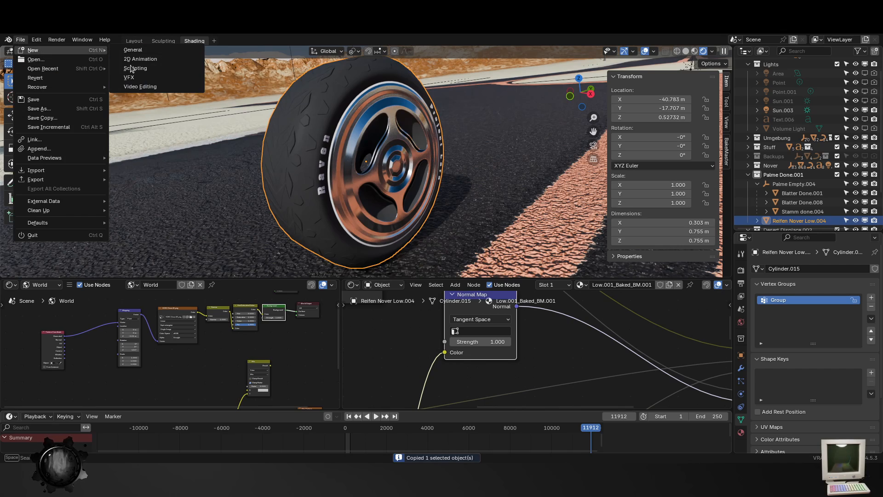
{"action": "left_click", "coordinate": [138, 50]}
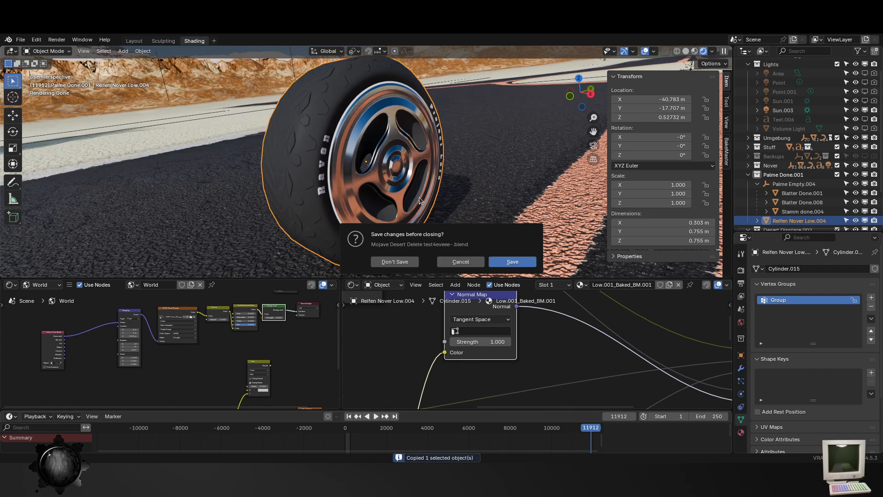
{"action": "left_click", "coordinate": [387, 262]}
- Paste the tire into the new scene, reset its location to the world origin and frame it
{"action": "key", "text": "ctrl+v"}
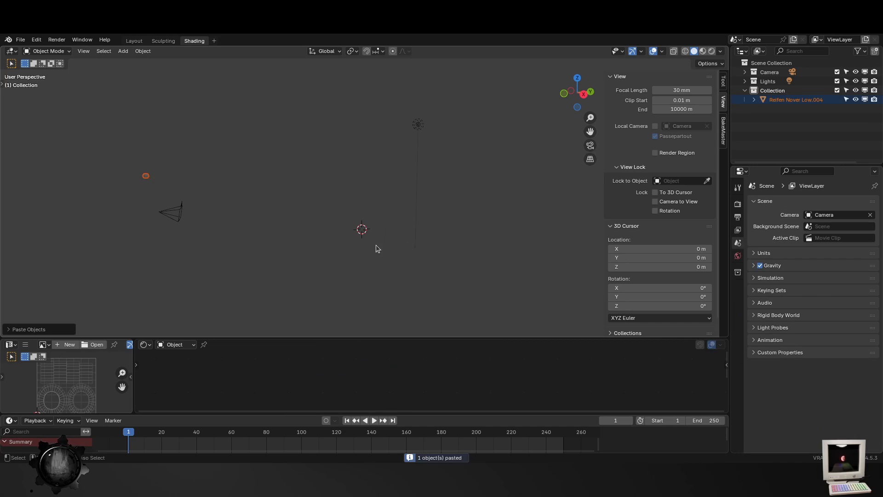
{"action": "scroll", "coordinate": [361, 246], "scroll_direction": "up", "scroll_amount": 4}
{"action": "key", "text": "alt+g"}
{"action": "left_click", "coordinate": [346, 247]}
{"action": "left_click", "coordinate": [359, 280]}
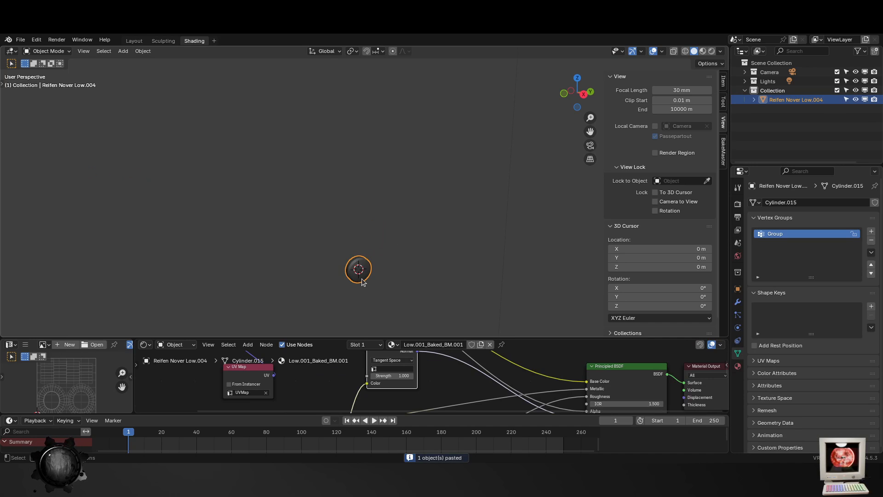
{"action": "key", "text": "KP_Decimal"}
{"action": "middle_click_drag", "start_coordinate": [365, 282], "coordinate": [357, 300]}
- Show the viewport in rendered shading and rotate the tire about the X axis
{"action": "left_click", "coordinate": [712, 51]}
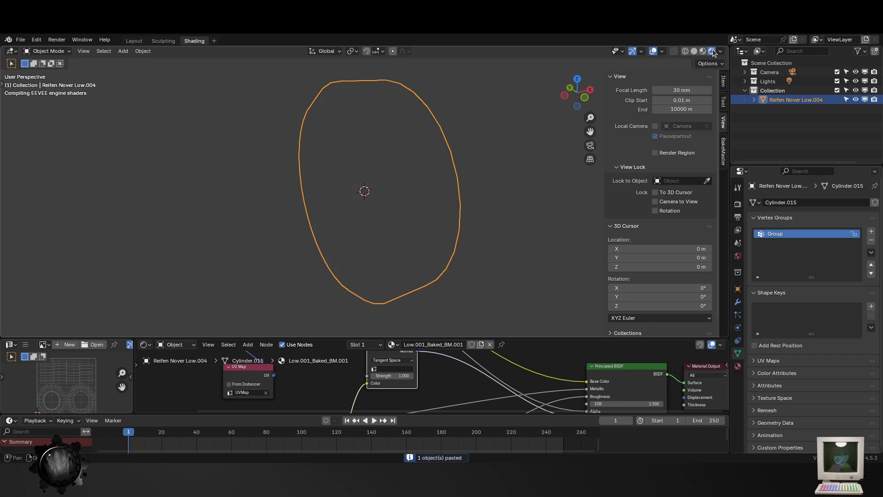
{"action": "middle_click_drag", "start_coordinate": [453, 241], "coordinate": [387, 235]}
{"action": "key", "text": "r"}
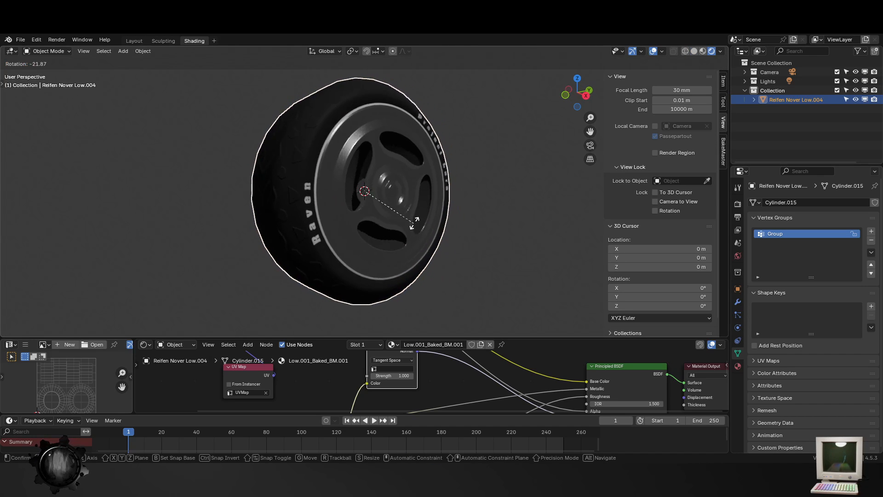
{"action": "key", "text": "x"}
{"action": "left_click", "coordinate": [364, 235]}
- Enter Edit Mode on the tire and turn on proportional editing
{"action": "key", "text": "Tab"}
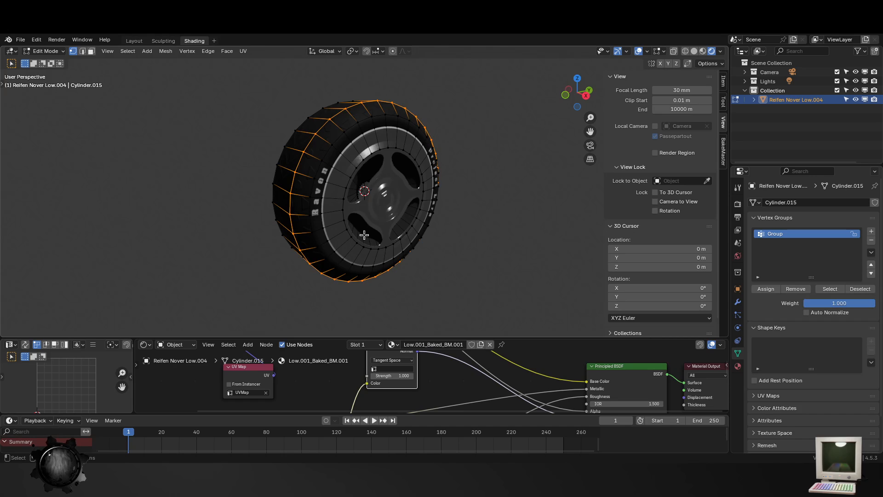
{"action": "key", "text": "Tab"}
{"action": "key", "text": "Tab"}
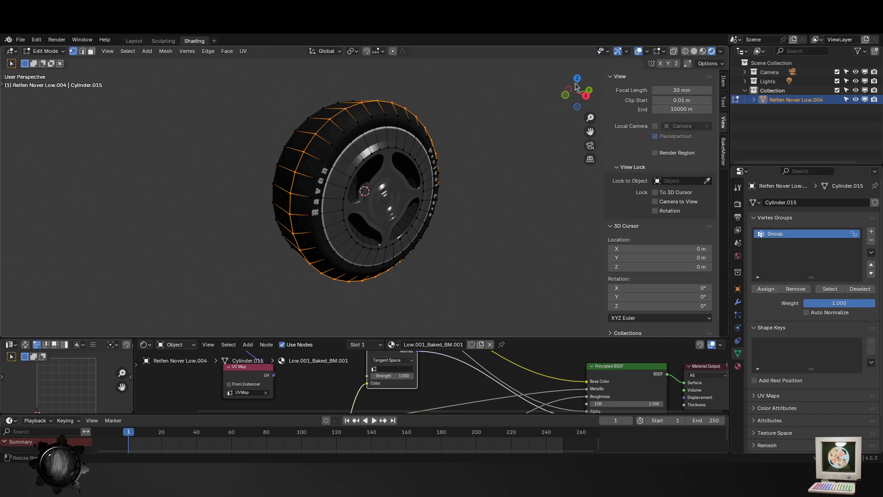
{"action": "left_click", "coordinate": [394, 53]}
- Try to pull one tread face outward with a proportional size of about 0.32 m
{"action": "scroll", "coordinate": [411, 203], "scroll_direction": "down", "scroll_amount": 2}
{"action": "key", "text": "3"}
{"action": "left_click", "coordinate": [310, 190]}
{"action": "key", "text": "g"}
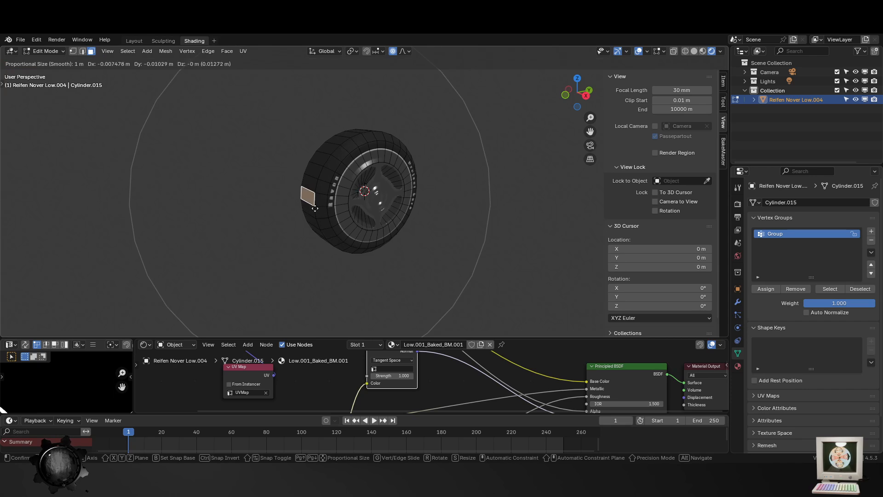
{"action": "scroll", "coordinate": [377, 186], "scroll_direction": "up", "scroll_amount": 9}
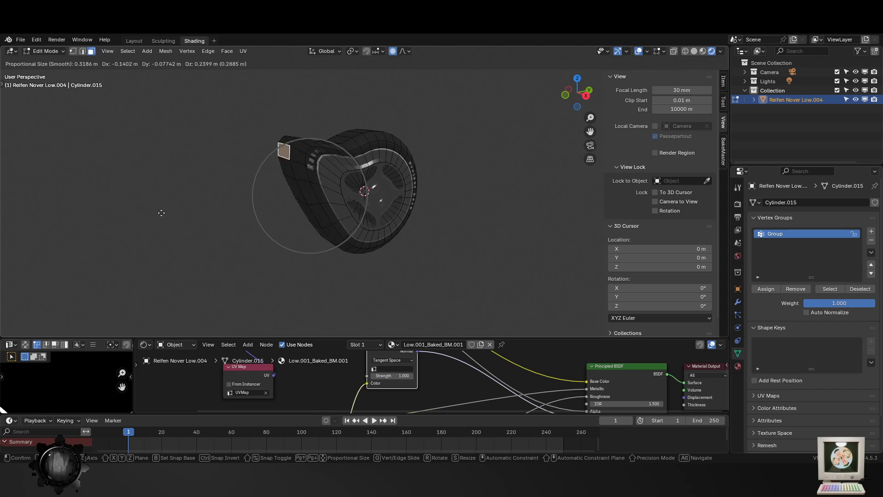
{"action": "key", "text": "Escape"}
{"action": "key", "text": "Tab"}
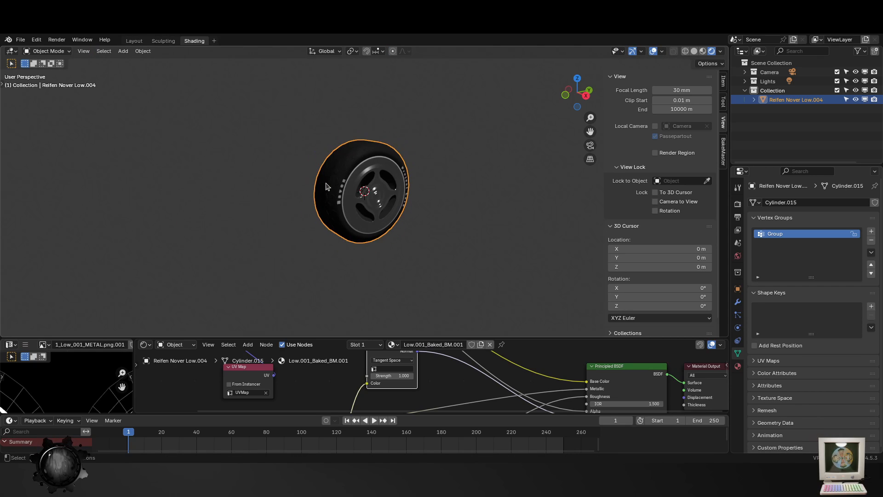
- Select the whole tire mesh and subdivide it four times in a row
{"action": "key", "text": "Tab"}
{"action": "key", "text": "a"}
{"action": "right_click", "coordinate": [356, 213]}
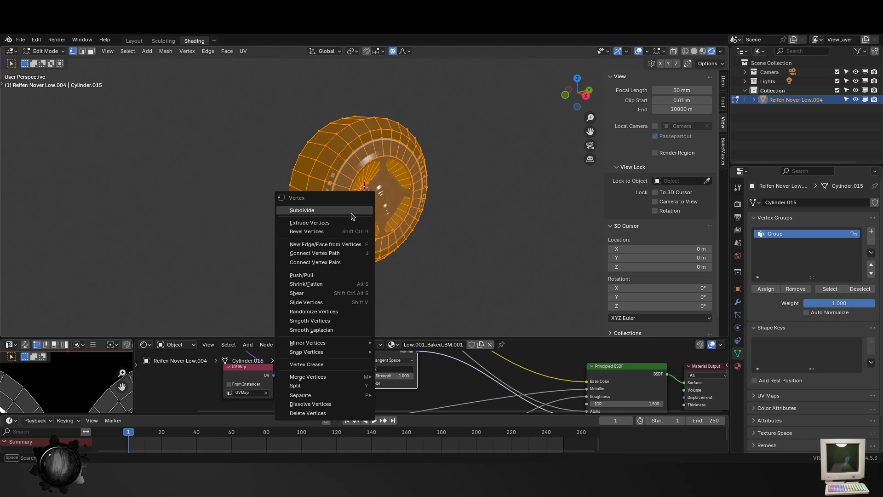
{"action": "left_click", "coordinate": [355, 210]}
{"action": "right_click", "coordinate": [349, 208]}
{"action": "left_click", "coordinate": [349, 208]}
{"action": "right_click", "coordinate": [350, 210]}
{"action": "left_click", "coordinate": [350, 211]}
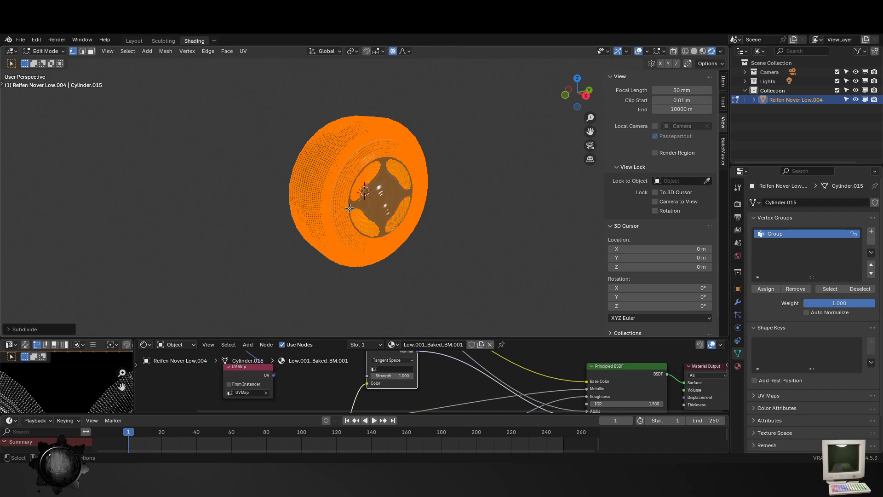
{"action": "right_click", "coordinate": [350, 211]}
{"action": "left_click", "coordinate": [350, 211]}
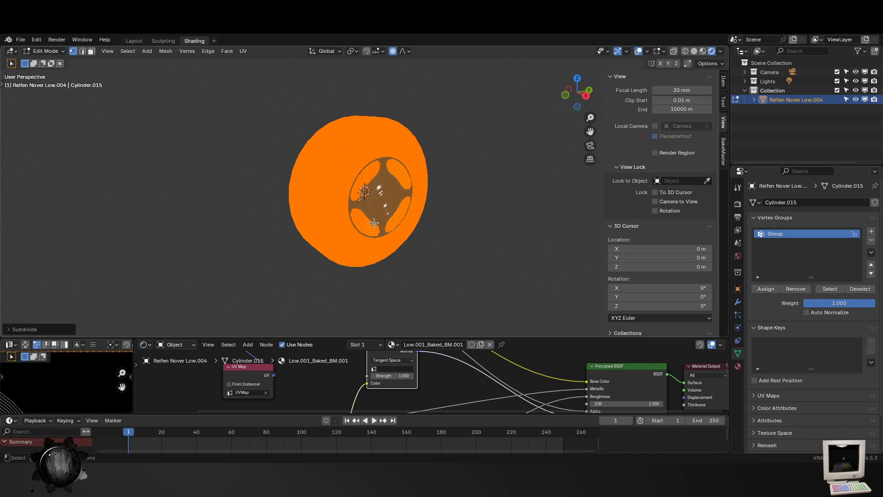
{"action": "key", "text": "Tab"}
{"action": "key", "text": "Tab"}
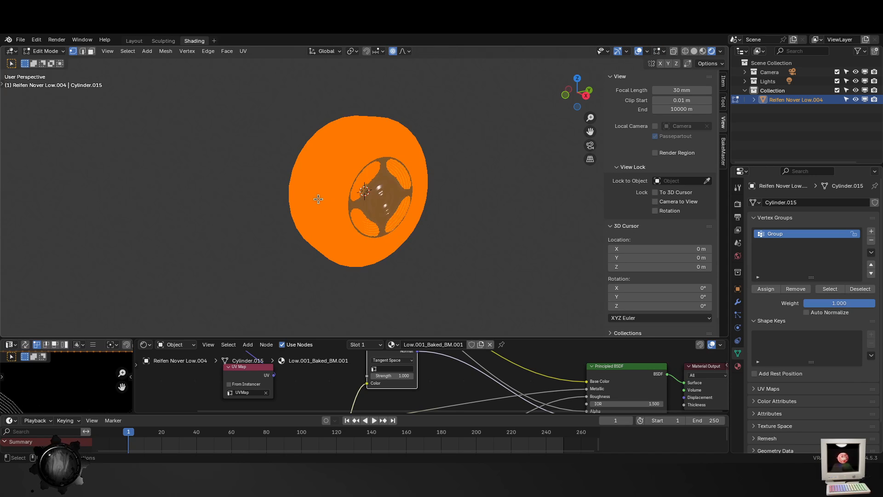
{"action": "scroll", "coordinate": [350, 194], "scroll_direction": "up", "scroll_amount": 3}
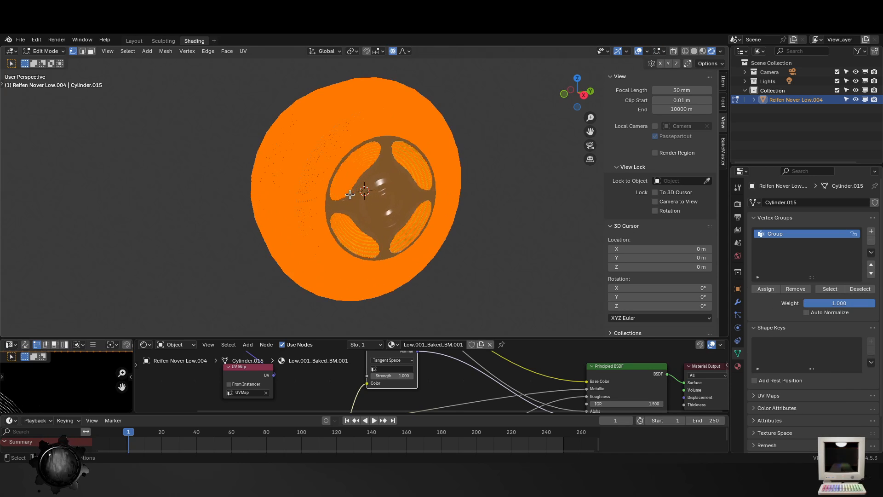
- Examine the dense wireframe of the subdivided tire up close in Edit Mode
{"action": "key", "text": "Tab"}
{"action": "key", "text": "Tab"}
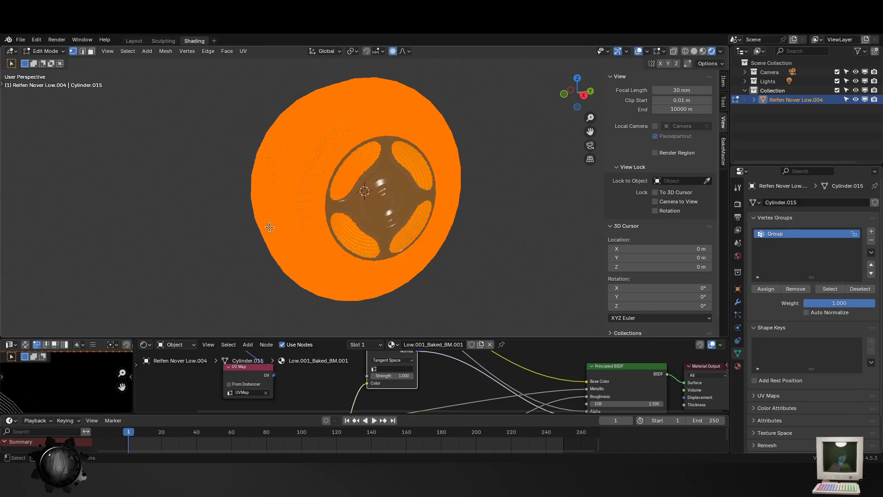
{"action": "scroll", "coordinate": [294, 228], "scroll_direction": "up", "scroll_amount": 5}
{"action": "middle_click_drag", "start_coordinate": [235, 214], "coordinate": [502, 207], "text": "shift"}
{"action": "scroll", "coordinate": [376, 228], "scroll_direction": "up", "scroll_amount": 8}
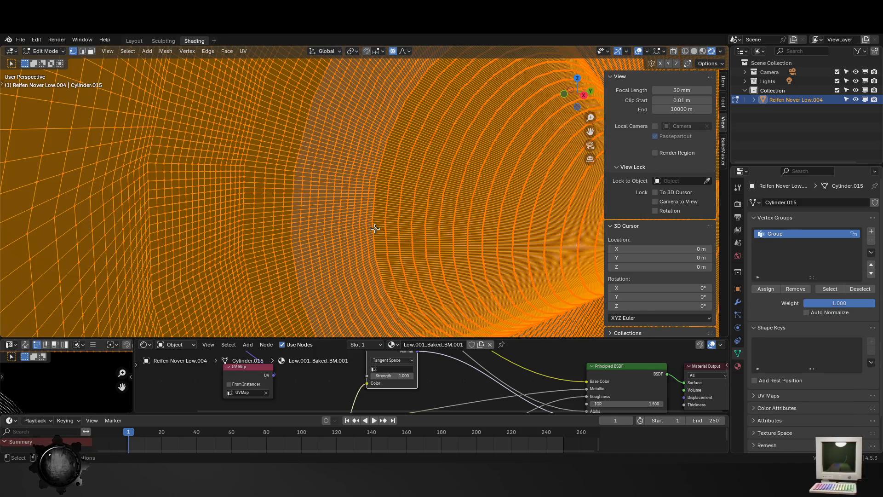
{"action": "scroll", "coordinate": [375, 229], "scroll_direction": "down", "scroll_amount": 10}
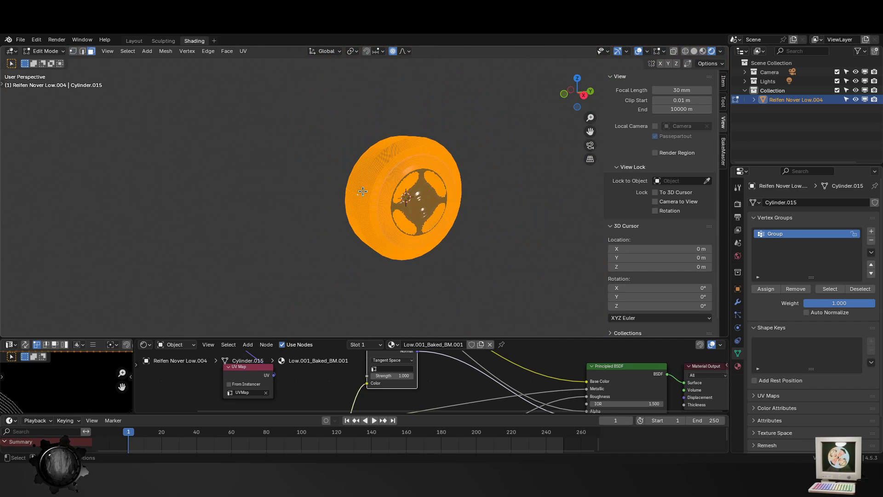
- Try to pull one tread face of the subdivided tire about 0.57 m outward with proportional editing, and return to Object Mode
{"action": "left_click", "coordinate": [363, 192]}
{"action": "key", "text": "g"}
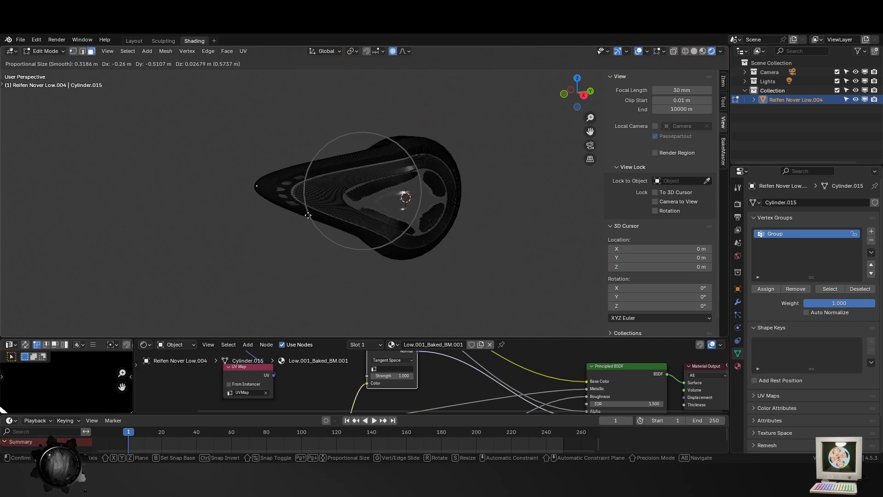
{"action": "key", "text": "Escape"}
{"action": "key", "text": "Tab"}
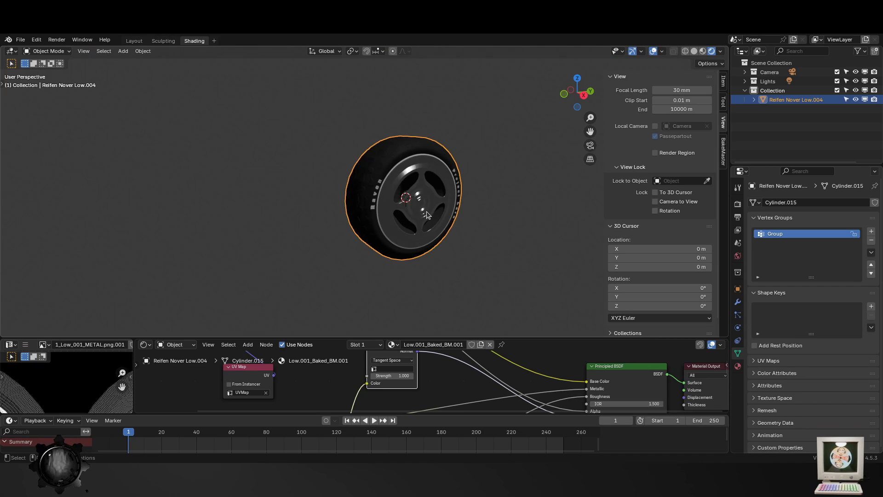
- Select all faces of the tire mesh in Edit Mode and subdivide them once more
{"action": "key", "text": "Tab"}
{"action": "key", "text": "3"}
{"action": "key", "text": "a"}
{"action": "key", "text": "ctrl+f"}
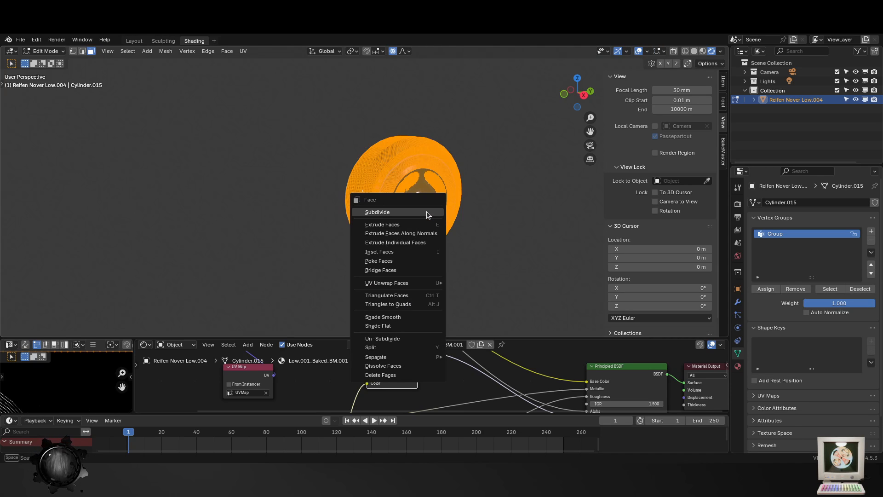
{"action": "left_click", "coordinate": [427, 213]}
{"action": "scroll", "coordinate": [408, 209], "scroll_direction": "up", "scroll_amount": 2}
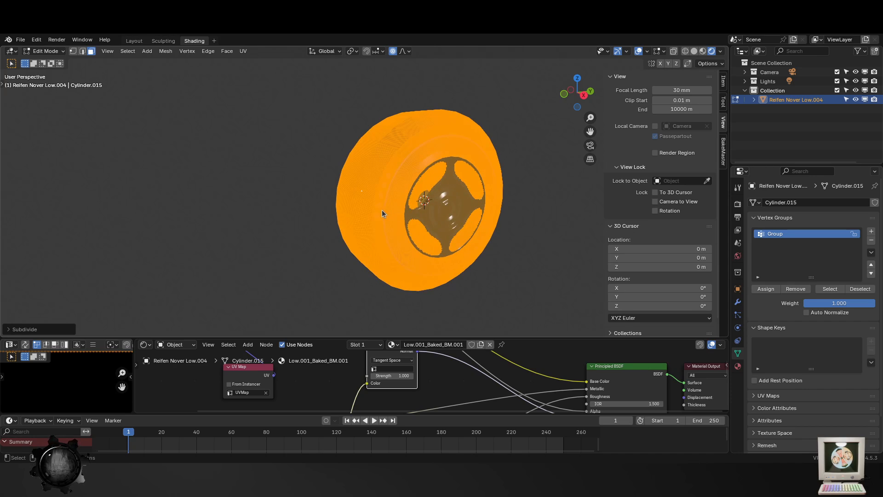
- Try to move a tread face of the denser mesh about 0.2 m with a proportional size of about 0.32 m, and leave Edit Mode
{"action": "key", "text": "Tab"}
{"action": "key", "text": "Tab"}
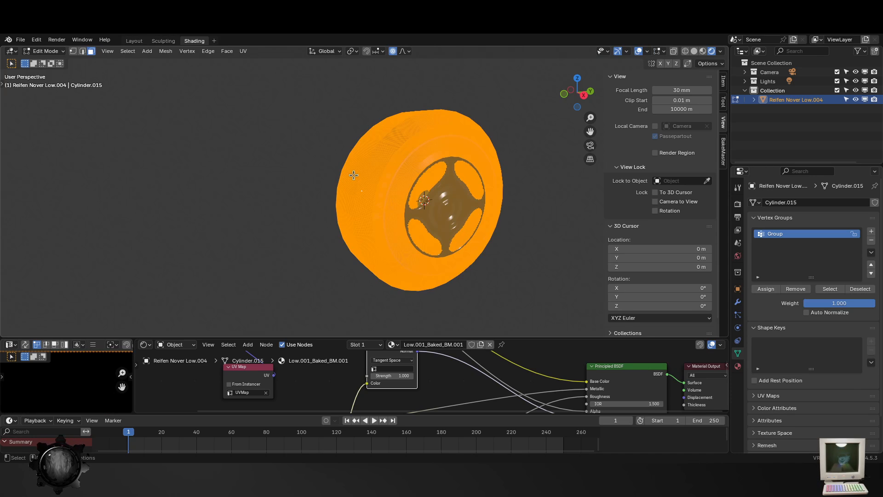
{"action": "key", "text": "alt+a"}
{"action": "key", "text": "g"}
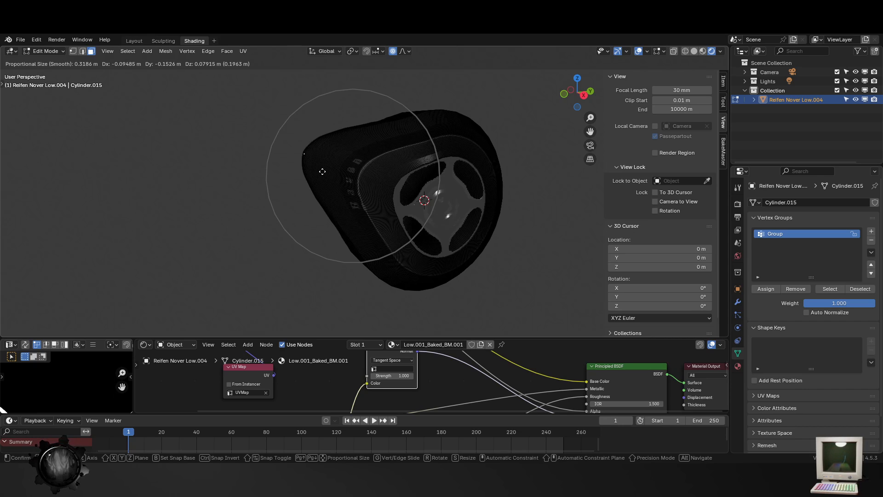
{"action": "key", "text": "Escape"}
{"action": "key", "text": "Tab"}
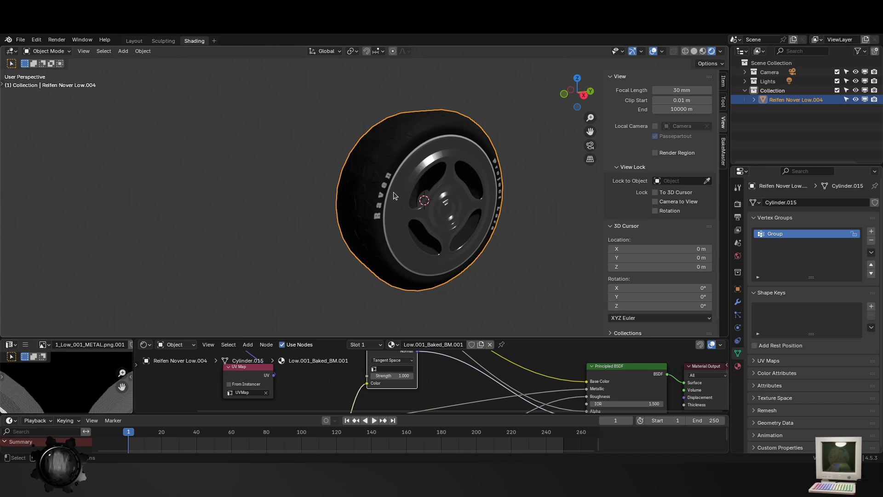
- Open the recent file Hans Dampf.blend, discarding the unsaved changes to the tire file
{"action": "middle_click_drag", "start_coordinate": [399, 194], "coordinate": [365, 185]}
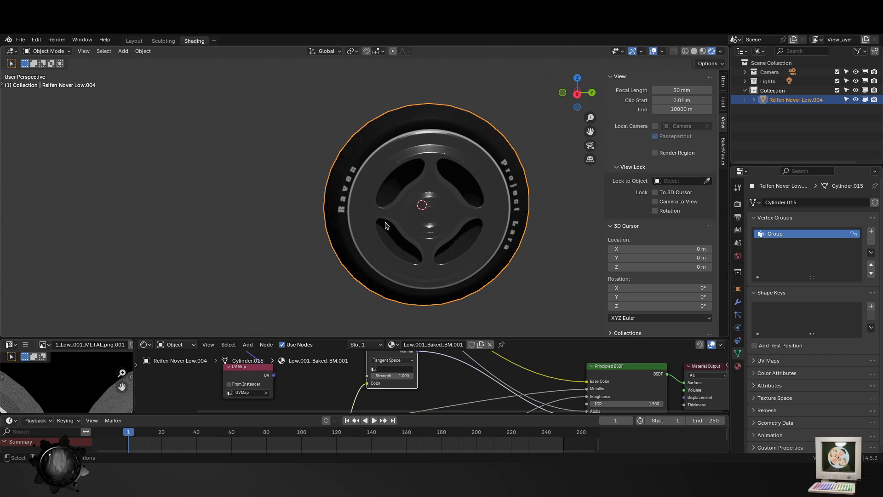
{"action": "left_click", "coordinate": [18, 40]}
{"action": "left_click", "coordinate": [45, 63]}
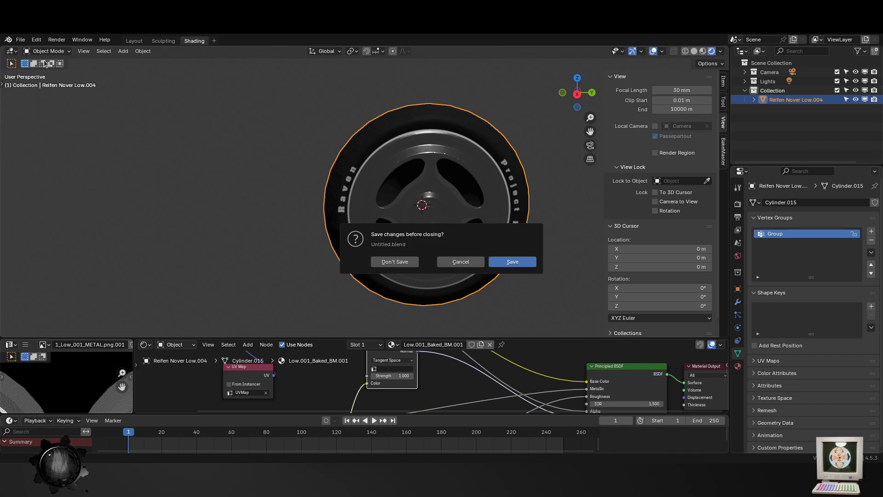
{"action": "left_click", "coordinate": [403, 261]}
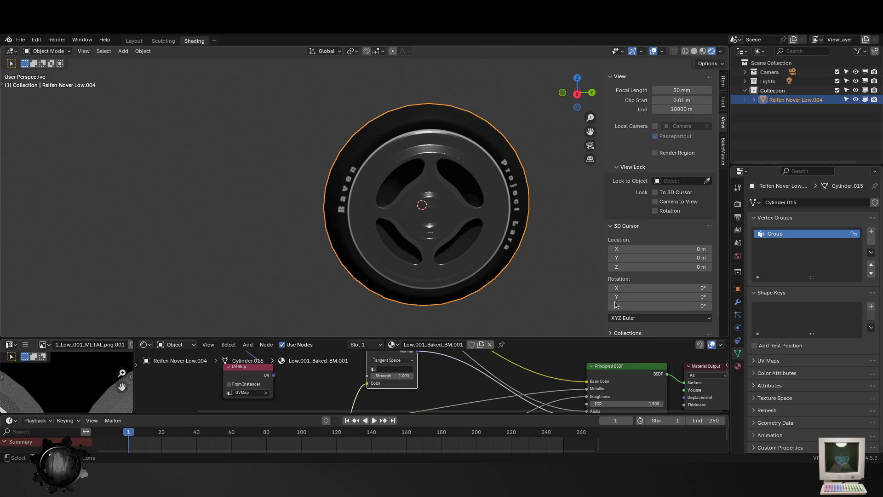
{"action": "left_click", "coordinate": [20, 40]}
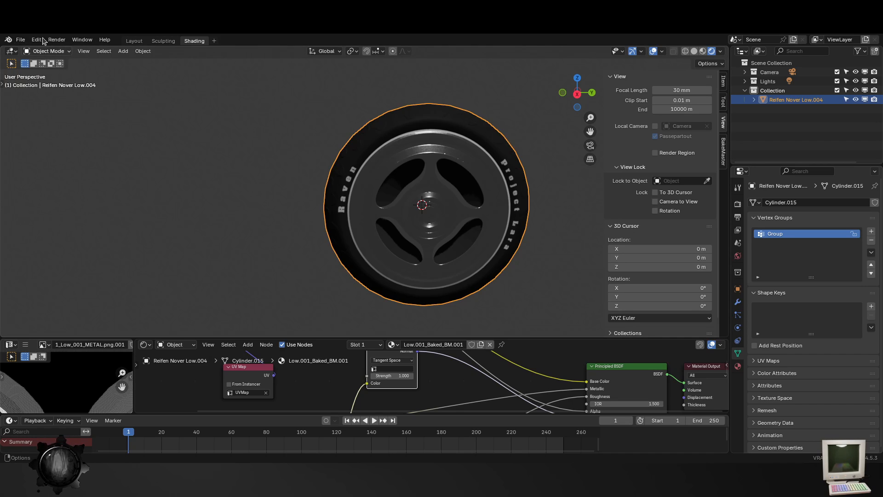
{"action": "left_click", "coordinate": [20, 40]}
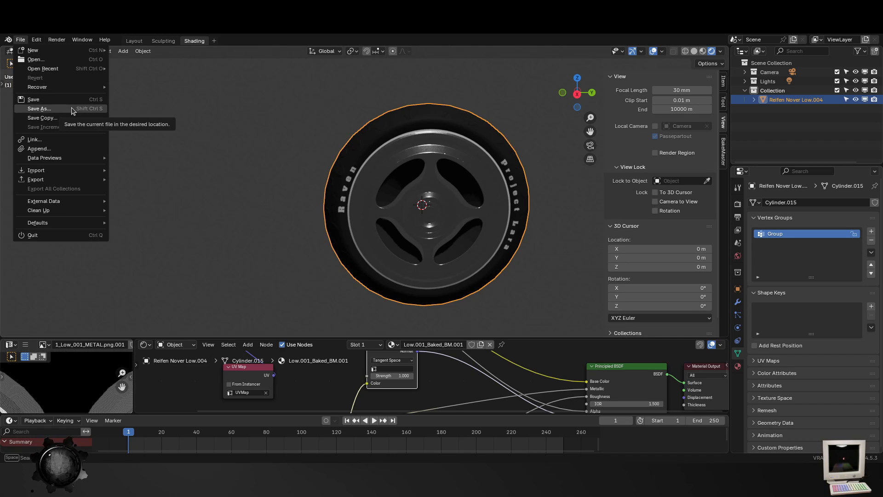
{"action": "mouse_move", "coordinate": [62, 87]}
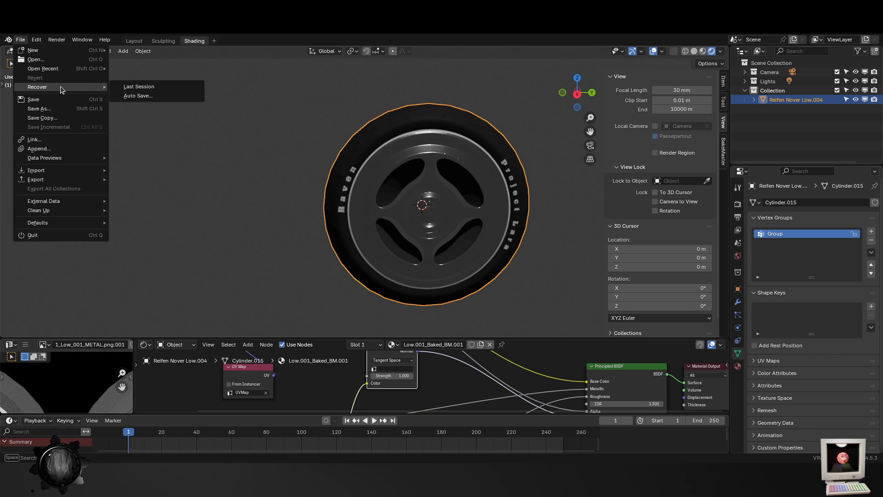
{"action": "mouse_move", "coordinate": [69, 68]}
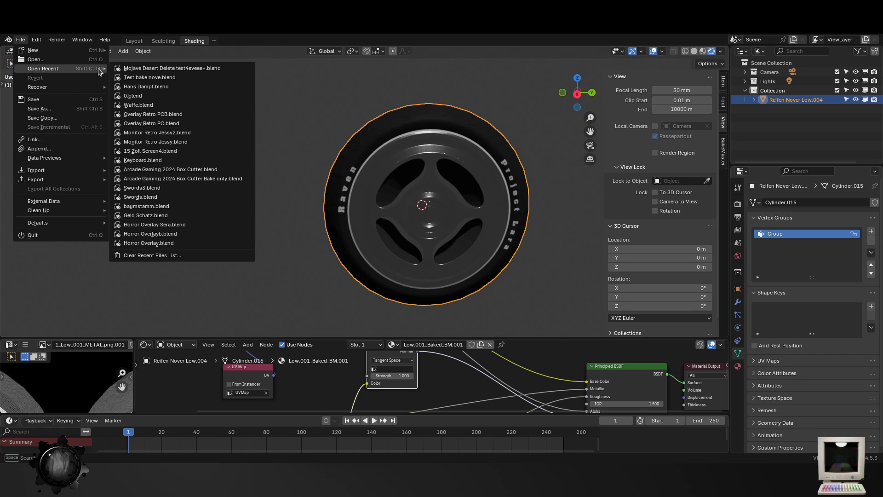
{"action": "left_click", "coordinate": [146, 87]}
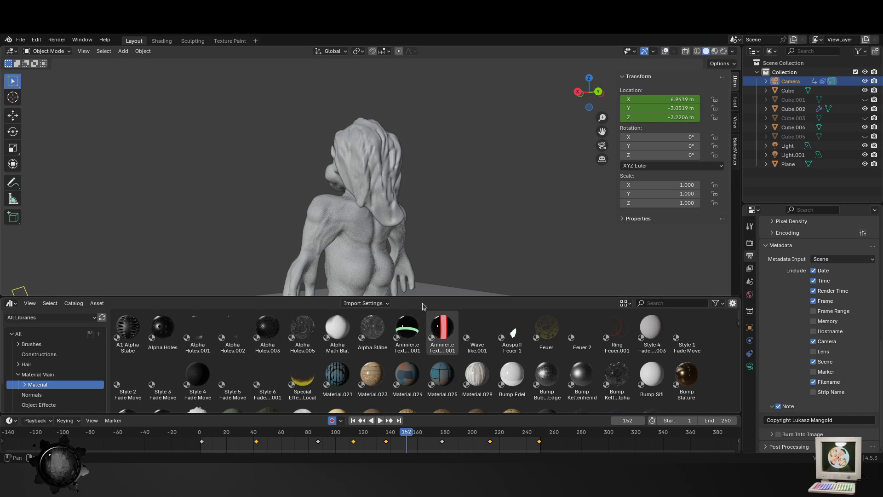
- Show the viewport in rendered shading and view the sculpted figure from the front and side
{"action": "scroll", "coordinate": [330, 238], "scroll_direction": "down", "scroll_amount": 4}
{"action": "mouse_move", "coordinate": [342, 232]}
{"action": "middle_mouse_down"}
{"action": "mouse_move", "coordinate": [349, 243]}
{"action": "mouse_move", "coordinate": [469, 257]}
{"action": "mouse_move", "coordinate": [575, 191]}
{"action": "middle_mouse_up"}
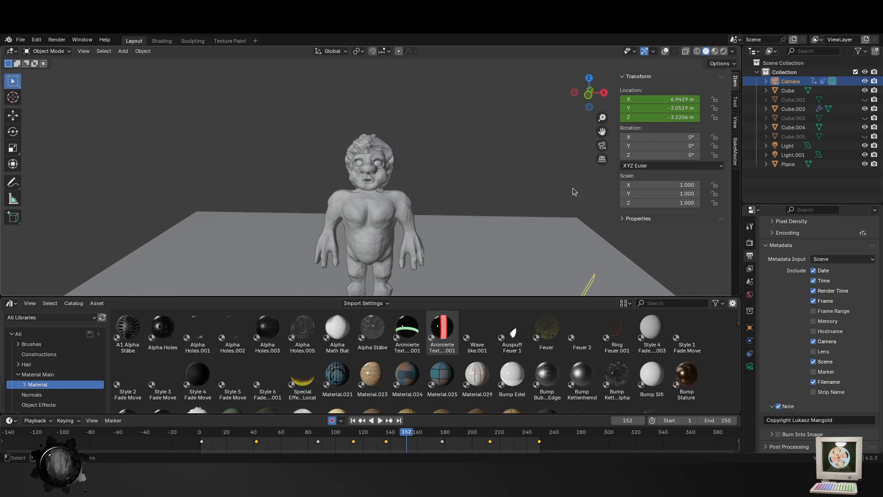
{"action": "left_click", "coordinate": [723, 51]}
{"action": "middle_click_drag", "start_coordinate": [356, 235], "coordinate": [414, 235]}
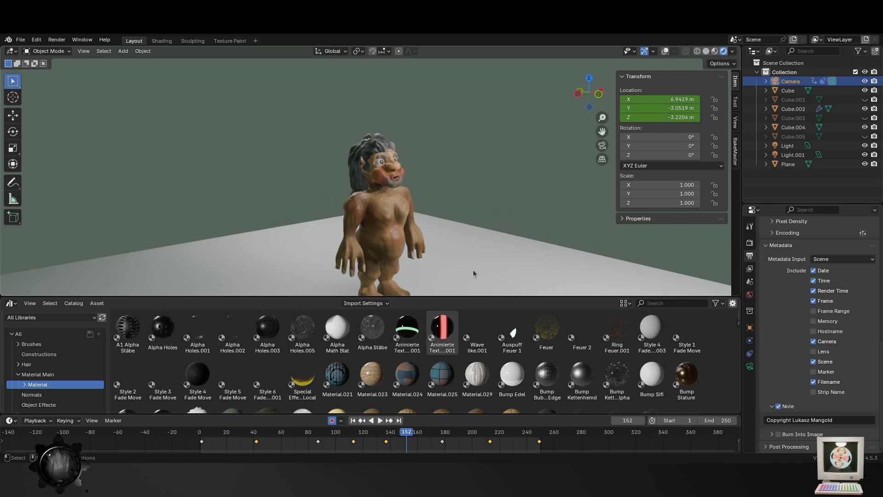
{"action": "middle_click_drag", "start_coordinate": [469, 257], "coordinate": [467, 224], "text": "shift"}
{"action": "scroll", "coordinate": [412, 236], "scroll_direction": "up", "scroll_amount": 4}
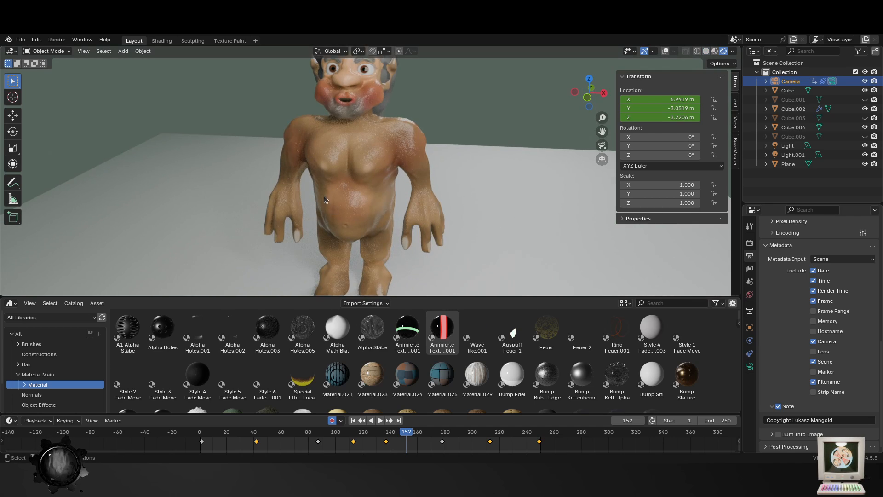
{"action": "middle_click_drag", "start_coordinate": [358, 192], "coordinate": [335, 172]}
{"action": "scroll", "coordinate": [360, 148], "scroll_direction": "up", "scroll_amount": 4}
- Select the figure's body, turn on the viewport overlays and switch to solid shading
{"action": "left_click", "coordinate": [360, 148]}
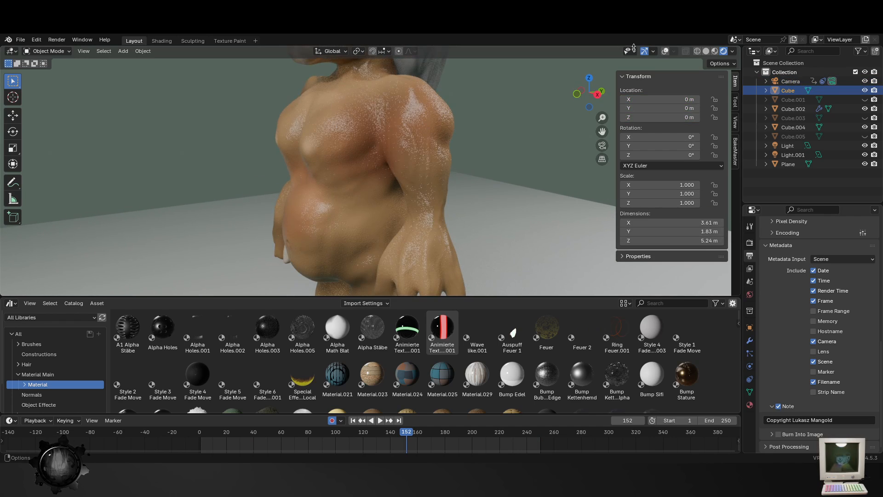
{"action": "left_click", "coordinate": [664, 51]}
{"action": "left_click", "coordinate": [706, 52]}
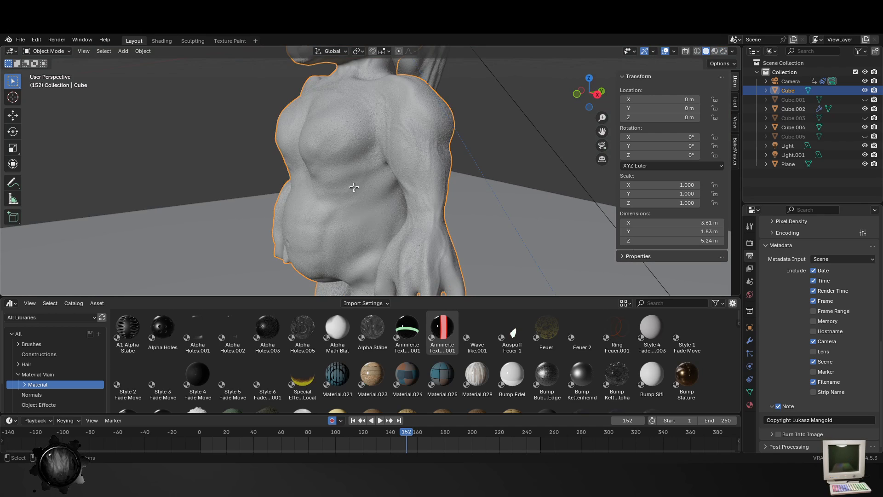
- Inspect the mesh density of the body's torso in Edit Mode, and return to Object Mode with nothing selected
{"action": "key", "text": "Tab"}
{"action": "scroll", "coordinate": [409, 240], "scroll_direction": "up", "scroll_amount": 2}
{"action": "scroll", "coordinate": [409, 241], "scroll_direction": "up", "scroll_amount": 5}
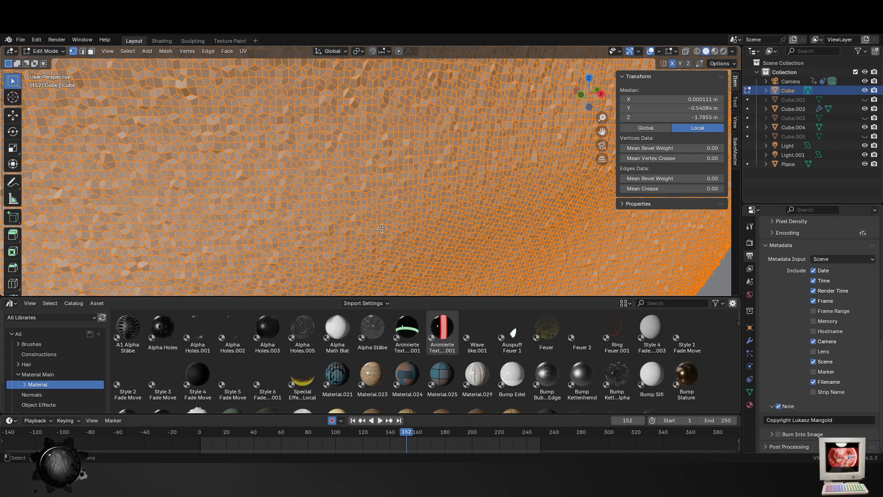
{"action": "scroll", "coordinate": [384, 192], "scroll_direction": "up", "scroll_amount": 5}
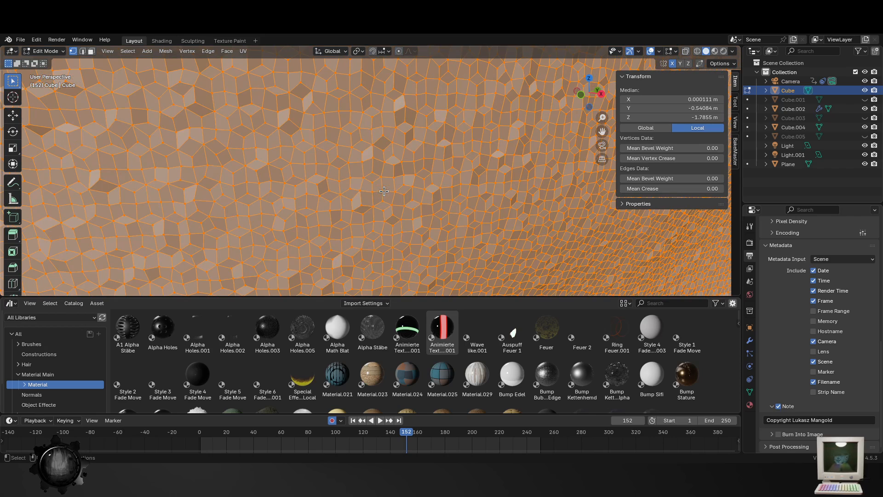
{"action": "scroll", "coordinate": [290, 204], "scroll_direction": "down", "scroll_amount": 3}
{"action": "scroll", "coordinate": [298, 209], "scroll_direction": "down", "scroll_amount": 6}
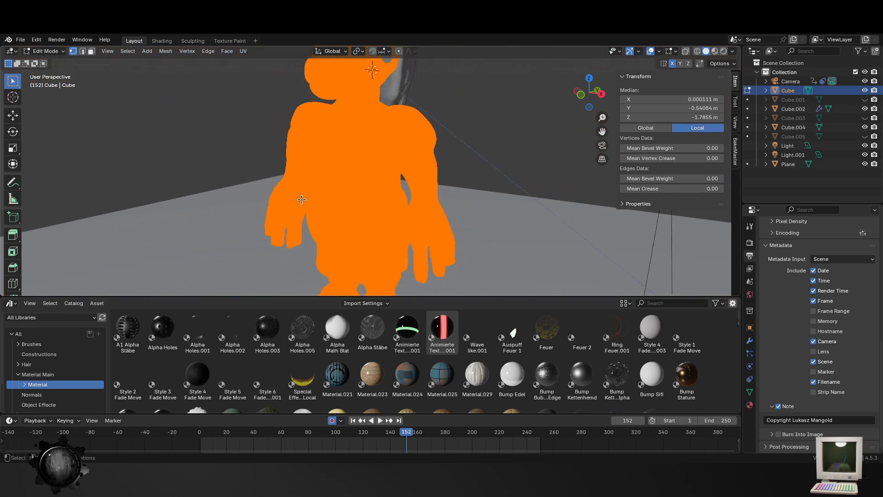
{"action": "key", "text": "Tab"}
{"action": "key", "text": "alt+a"}
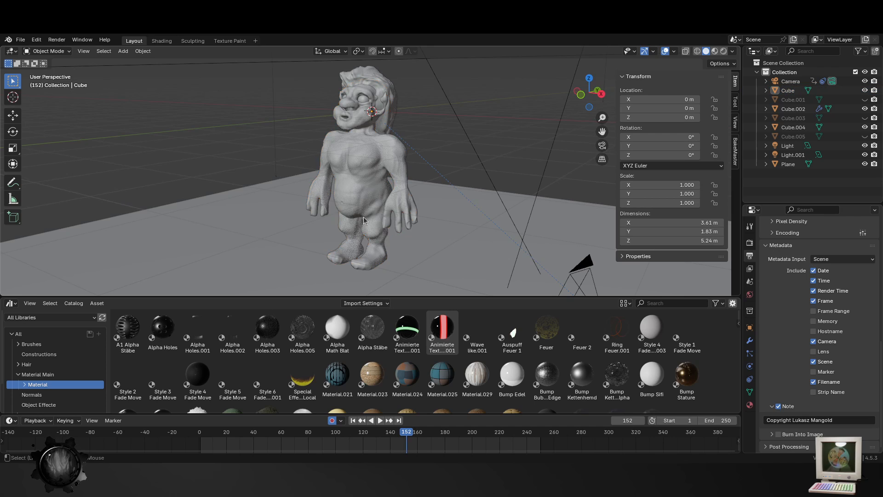
- Examine the sculpted figure in solid shading up close and from several angles, using walk navigation as well
{"action": "scroll", "coordinate": [364, 222], "scroll_direction": "up", "scroll_amount": 4}
{"action": "key", "text": "shift+grave"}
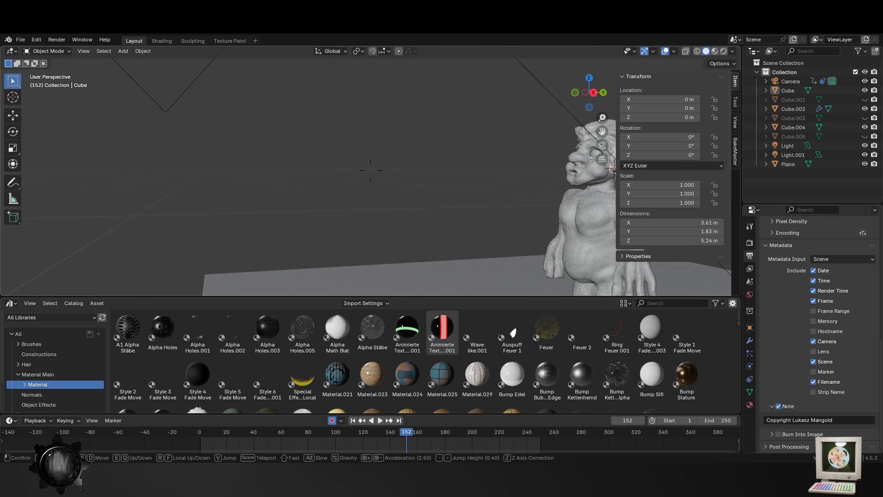
{"action": "key", "text": "a"}
{"action": "key", "text": "w"}
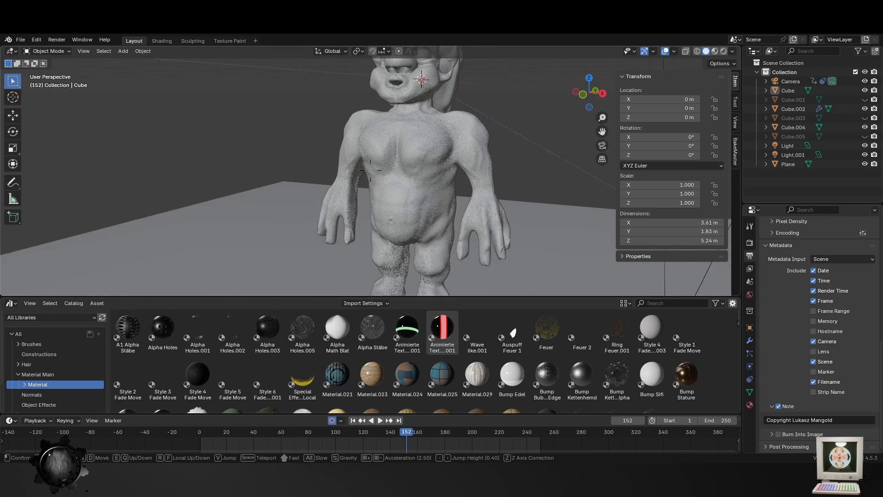
{"action": "left_click", "coordinate": [348, 203]}
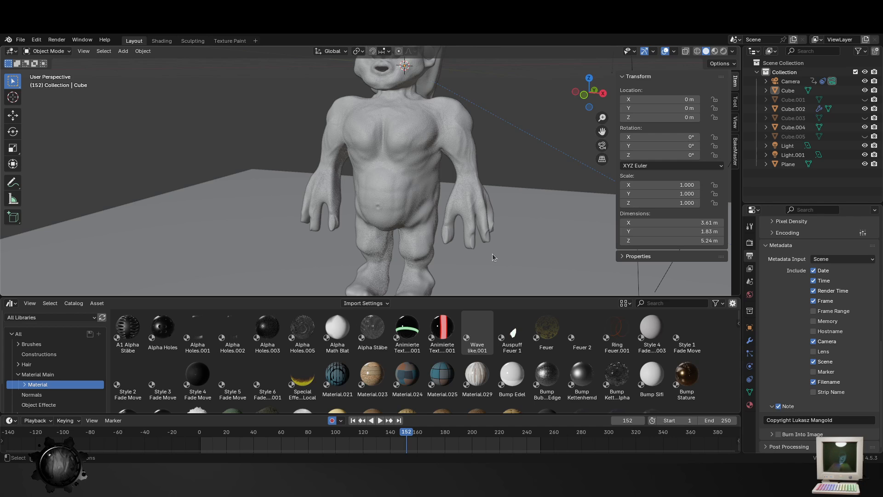
{"action": "scroll", "coordinate": [492, 253], "scroll_direction": "up", "scroll_amount": 8}
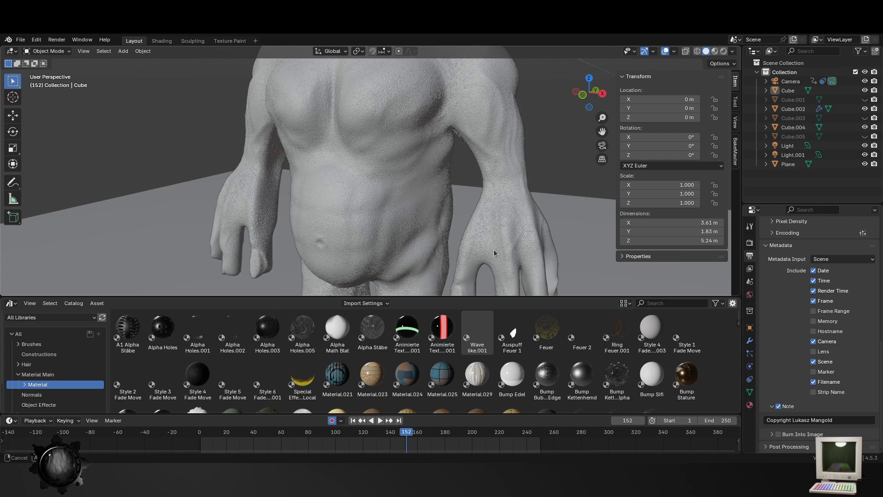
{"action": "scroll", "coordinate": [361, 238], "scroll_direction": "down", "scroll_amount": 5}
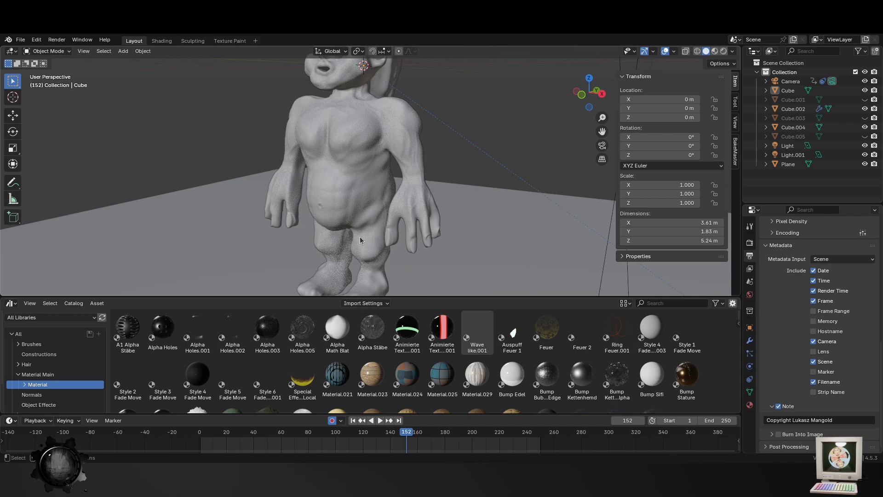
{"action": "scroll", "coordinate": [414, 234], "scroll_direction": "down", "scroll_amount": 4}
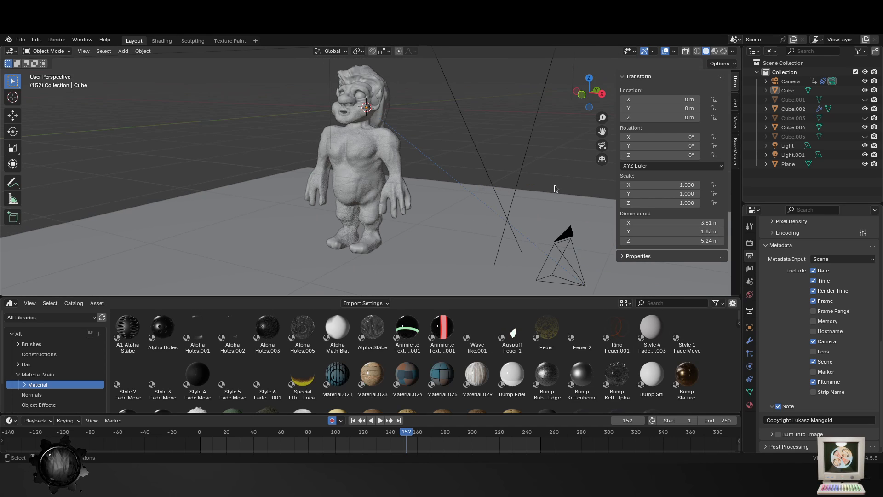
{"action": "middle_click_drag", "start_coordinate": [492, 222], "coordinate": [507, 219]}
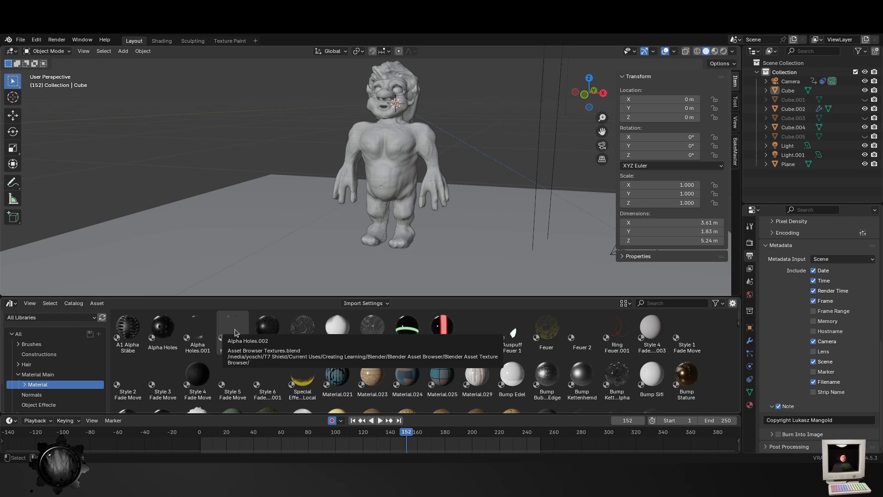
{"action": "scroll", "coordinate": [400, 140], "scroll_direction": "up", "scroll_amount": 4}
{"action": "middle_click_drag", "start_coordinate": [475, 159], "coordinate": [422, 190]}
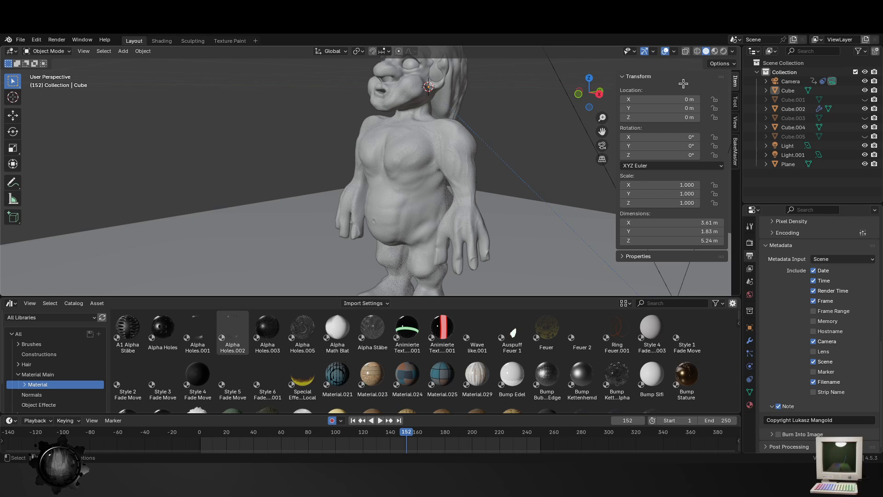
- Circle the sculpted figure with walk navigation, viewing it in solid shading from the side, from afar and up close
{"action": "key", "text": "Tab"}
{"action": "key", "text": "Tab"}
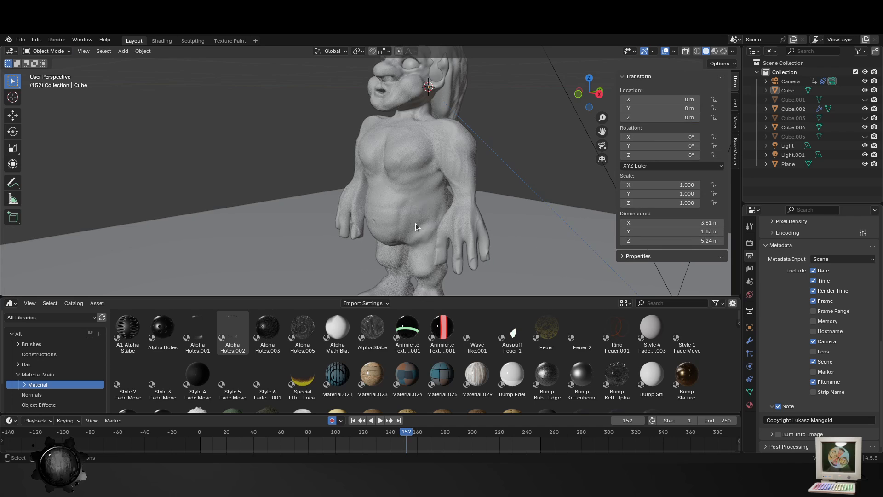
{"action": "middle_click_drag", "start_coordinate": [418, 223], "coordinate": [401, 207]}
{"action": "key", "text": "shift+grave"}
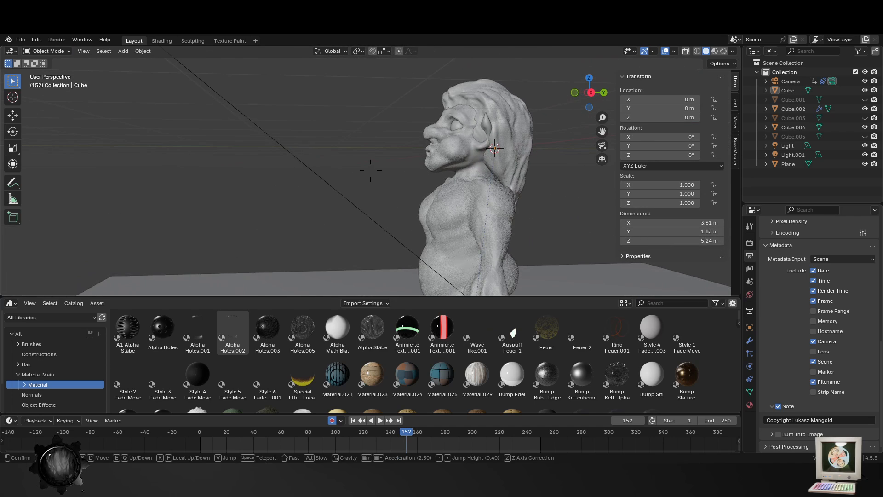
{"action": "key", "text": "s"}
{"action": "key", "text": "a"}
{"action": "key", "text": "w"}
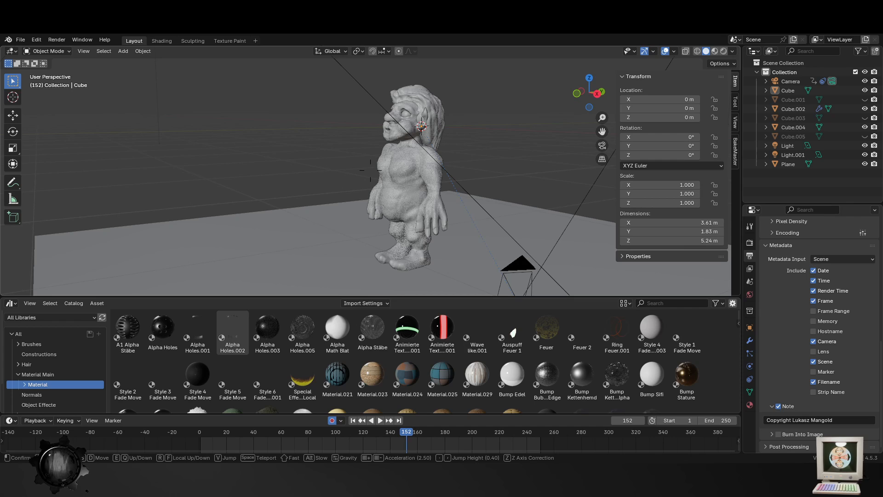
{"action": "key", "text": "shift+w"}
{"action": "key", "text": "shift+s"}
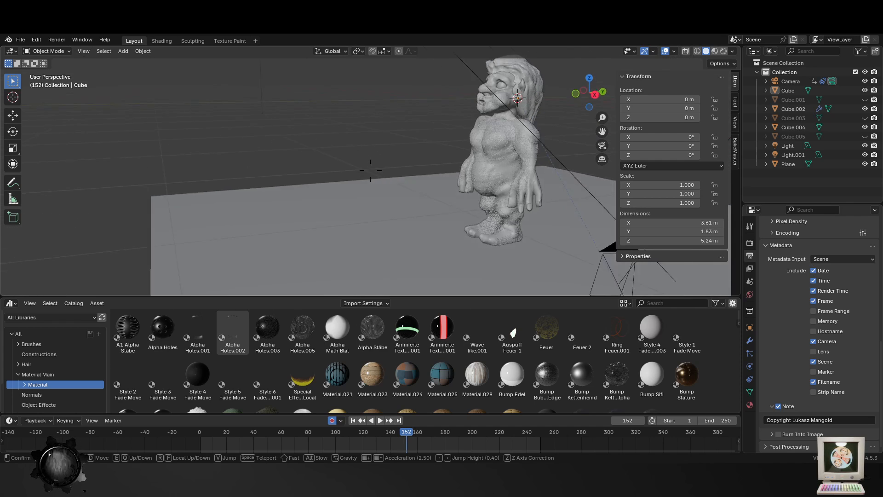
{"action": "key", "text": "w"}
{"action": "key", "text": "a"}
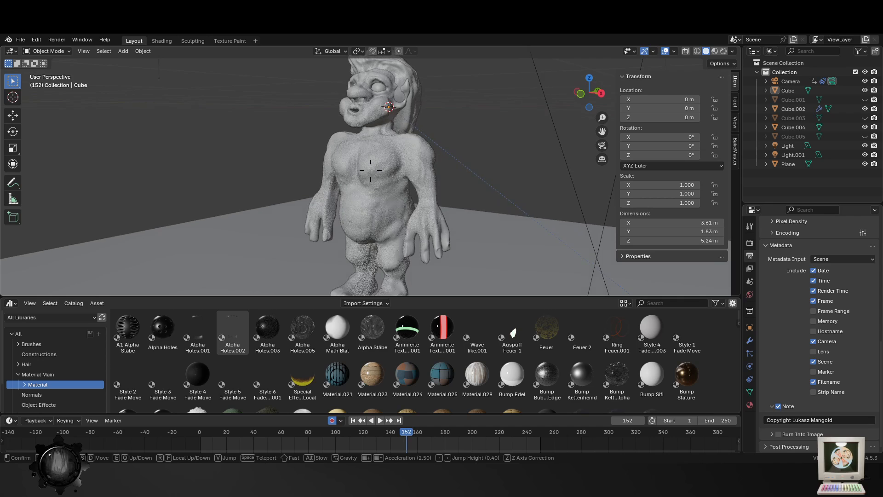
{"action": "key", "text": "s"}
{"action": "left_click", "coordinate": [420, 205]}
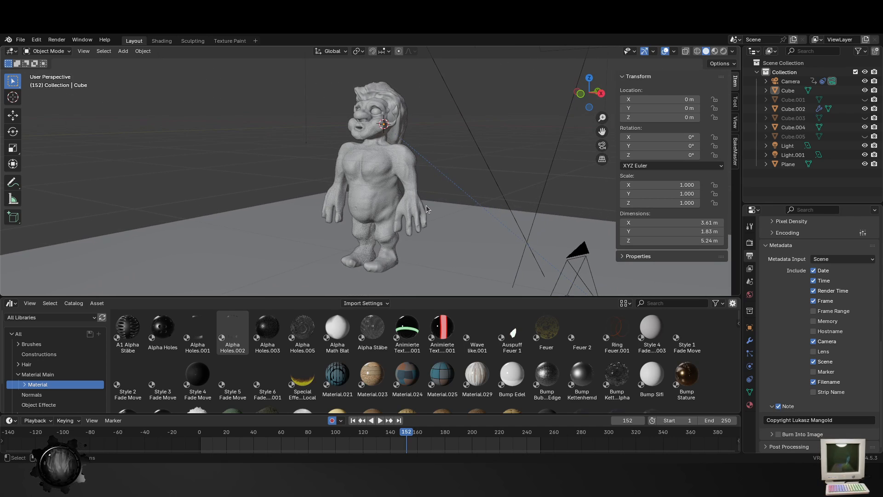
- Select the sculpted figure's body and look over its torso, arms and legs at different distances
{"action": "left_click", "coordinate": [418, 199]}
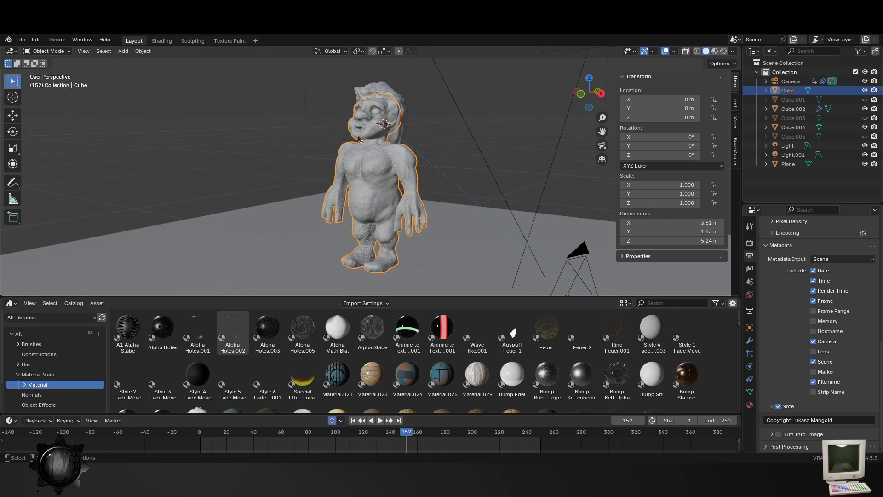
{"action": "scroll", "coordinate": [415, 216], "scroll_direction": "up", "scroll_amount": 3}
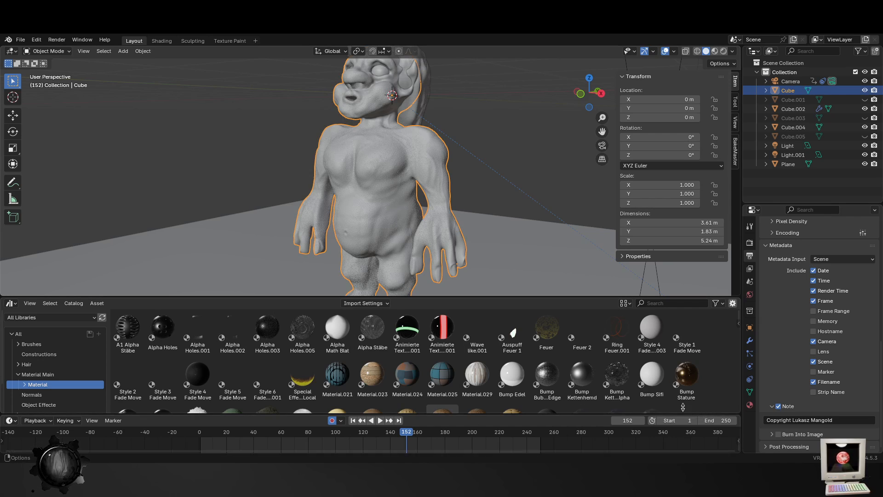
{"action": "scroll", "coordinate": [556, 233], "scroll_direction": "down", "scroll_amount": 3}
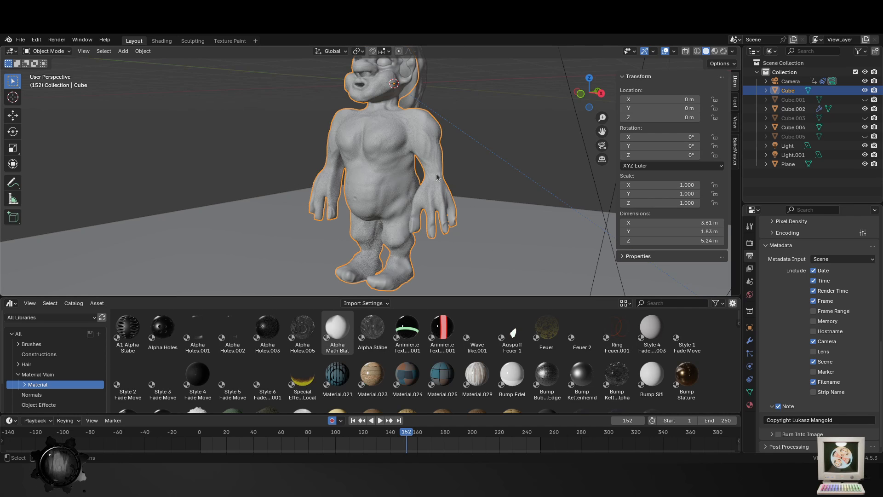
{"action": "scroll", "coordinate": [426, 188], "scroll_direction": "down", "scroll_amount": 1}
{"action": "scroll", "coordinate": [125, 156], "scroll_direction": "down", "scroll_amount": 2}
{"action": "scroll", "coordinate": [126, 138], "scroll_direction": "up", "scroll_amount": 4}
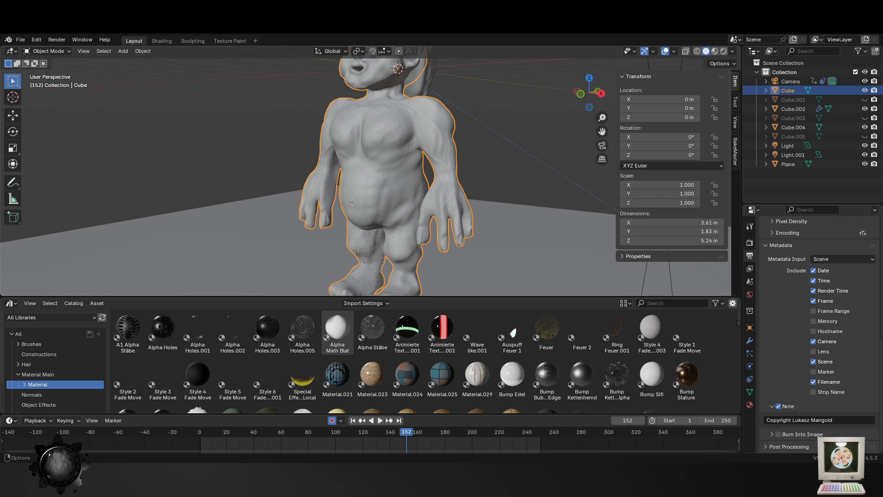
- Open the file with the low-poly bearded character and show it in rendered shading in the Shading workspace
{"action": "left_click", "coordinate": [19, 40]}
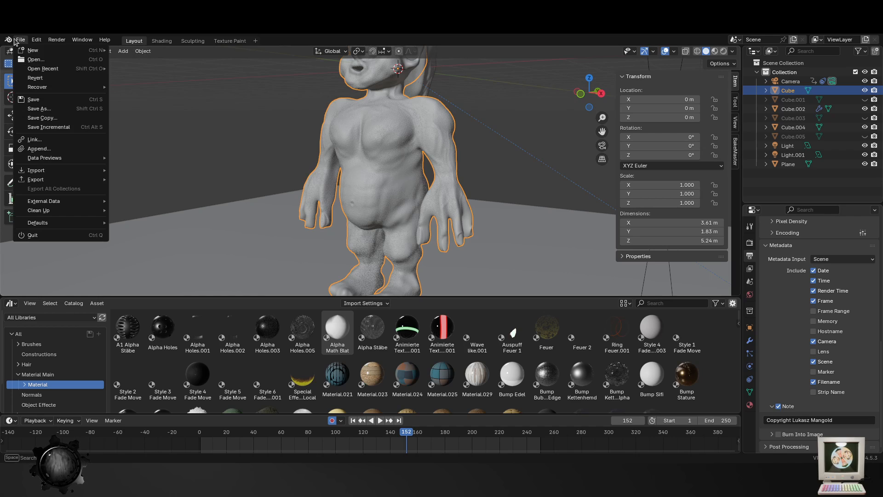
{"action": "left_click", "coordinate": [35, 59]}
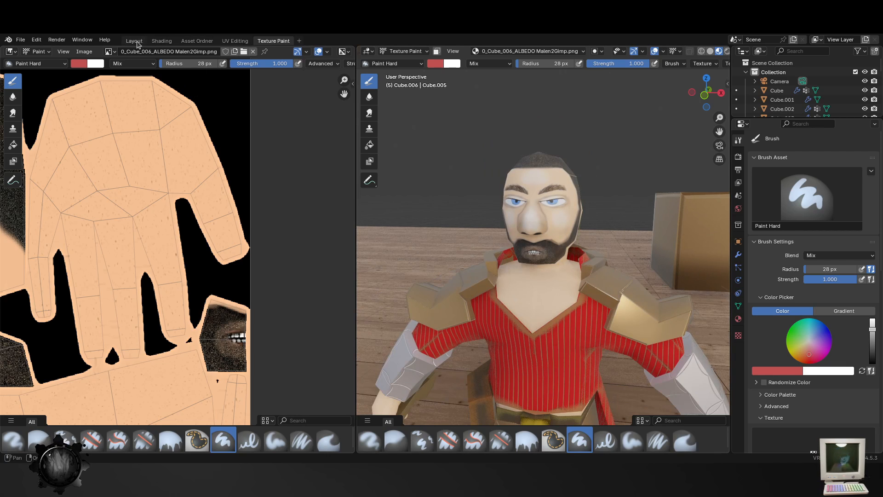
{"action": "left_click", "coordinate": [159, 42]}
{"action": "scroll", "coordinate": [482, 230], "scroll_direction": "down", "scroll_amount": 9}
{"action": "mouse_move", "coordinate": [482, 230]}
{"action": "middle_mouse_down"}
{"action": "mouse_move", "coordinate": [454, 184]}
{"action": "mouse_move", "coordinate": [307, 186]}
{"action": "mouse_move", "coordinate": [362, 172]}
{"action": "middle_mouse_up"}
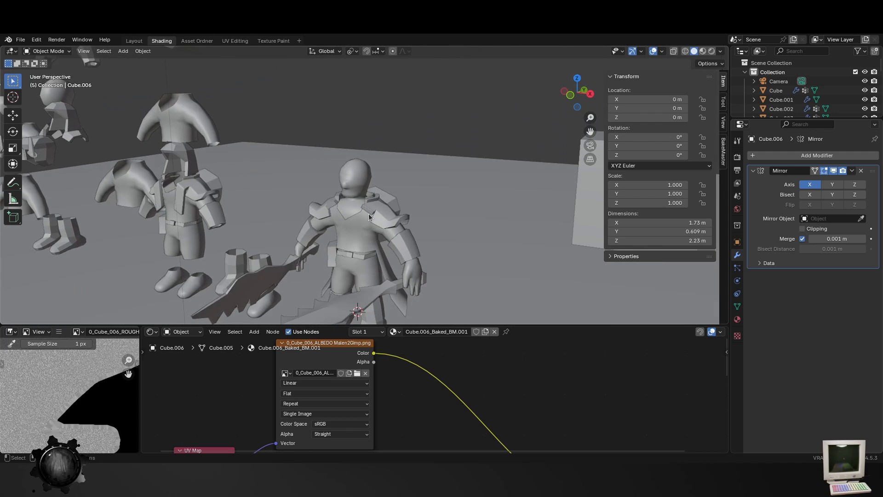
{"action": "left_click", "coordinate": [711, 51]}
{"action": "scroll", "coordinate": [348, 200], "scroll_direction": "up", "scroll_amount": 6}
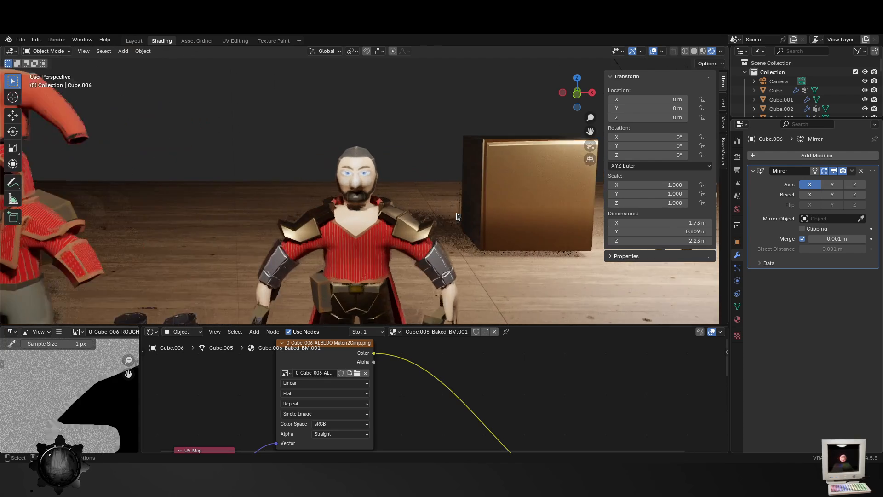
- Examine the clothed character and its jagged swords in rendered shading, from the front, the side and up close
{"action": "middle_click_drag", "start_coordinate": [363, 247], "coordinate": [386, 232]}
{"action": "key", "text": "Tab"}
{"action": "key", "text": "Tab"}
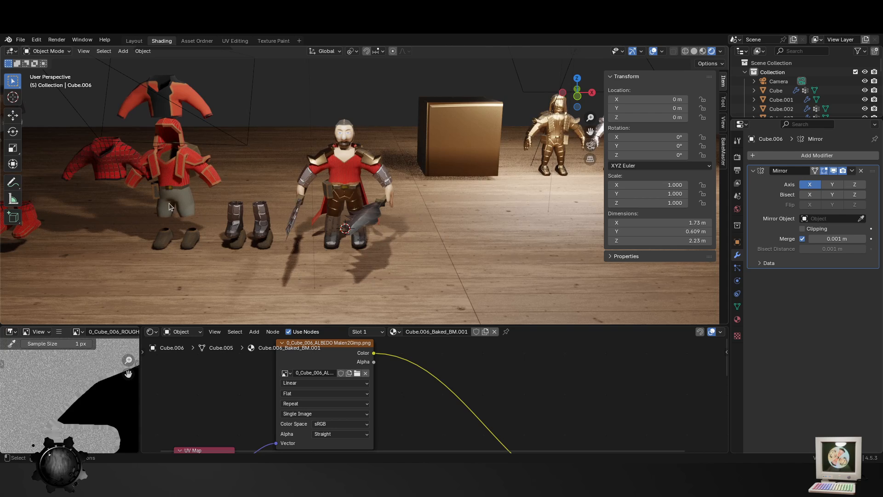
{"action": "scroll", "coordinate": [397, 273], "scroll_direction": "up", "scroll_amount": 3}
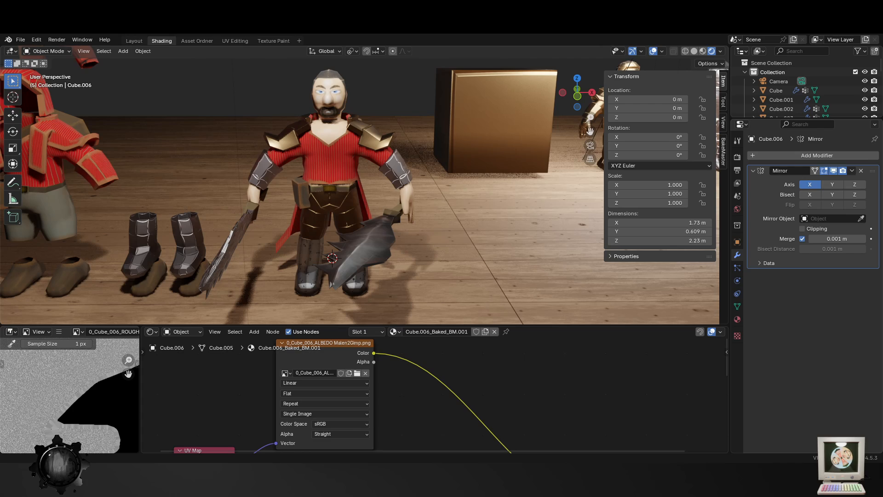
{"action": "key", "text": "shift+grave"}
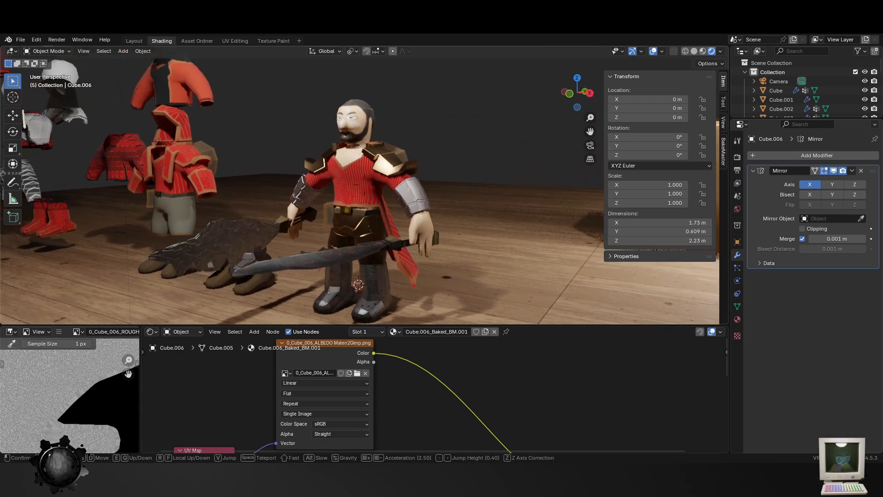
{"action": "key", "text": "w"}
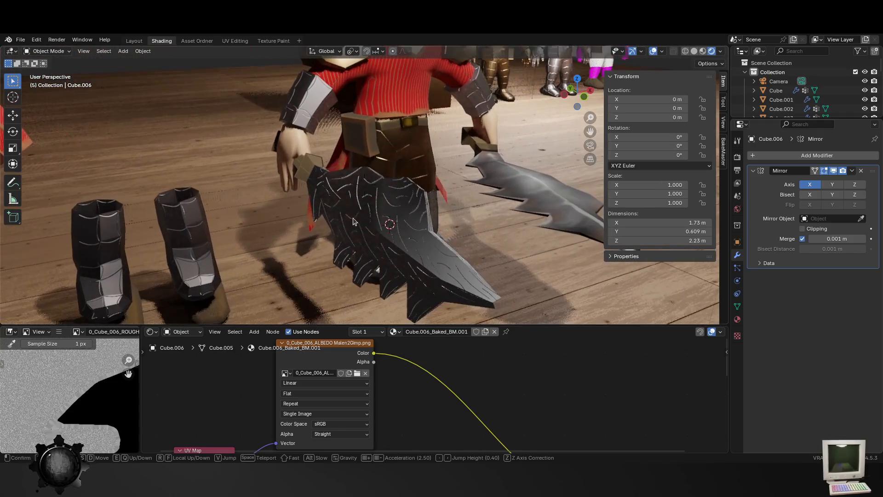
- Select the dark engraved sword, inspect its mesh in Edit Mode and return to Object Mode
{"action": "left_click", "coordinate": [452, 221]}
{"action": "left_click", "coordinate": [452, 222]}
{"action": "key", "text": "Tab"}
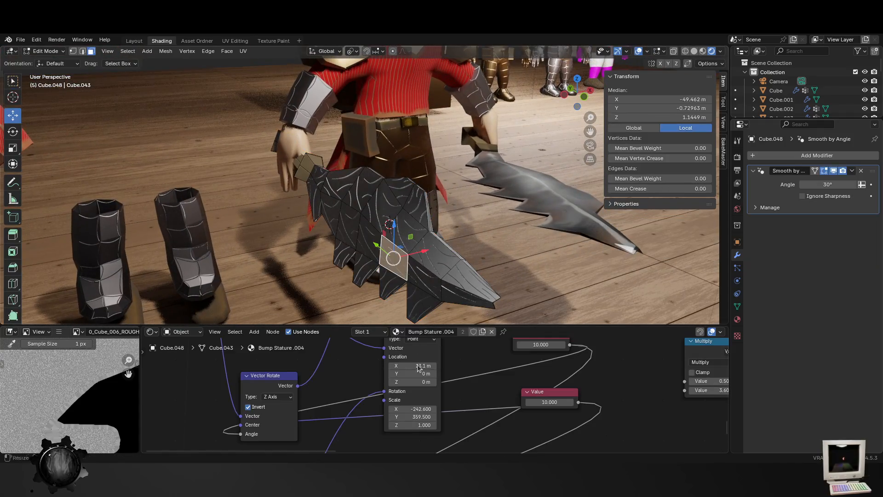
{"action": "scroll", "coordinate": [442, 388], "scroll_direction": "down", "scroll_amount": 10}
{"action": "key", "text": "Tab"}
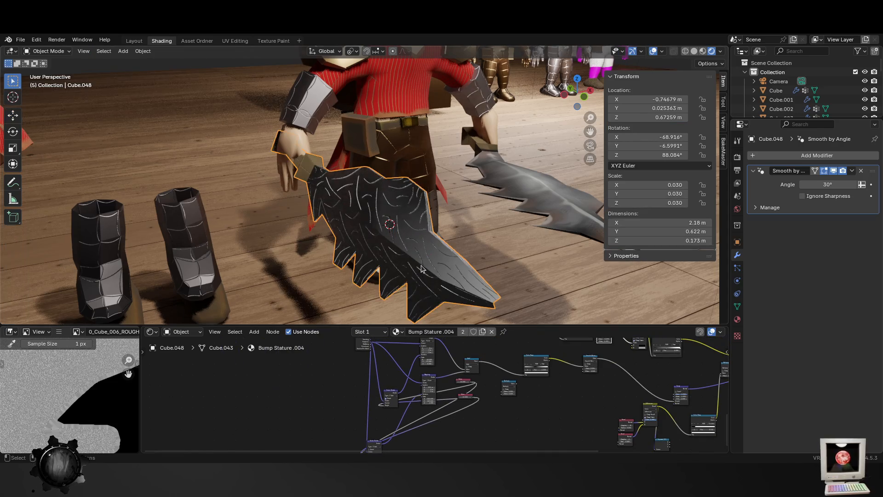
- Inspect the mesh of the character's trousers in Edit Mode
{"action": "middle_click_drag", "start_coordinate": [356, 177], "coordinate": [326, 174]}
{"action": "left_click", "coordinate": [326, 177]}
{"action": "scroll", "coordinate": [333, 186], "scroll_direction": "up", "scroll_amount": 5}
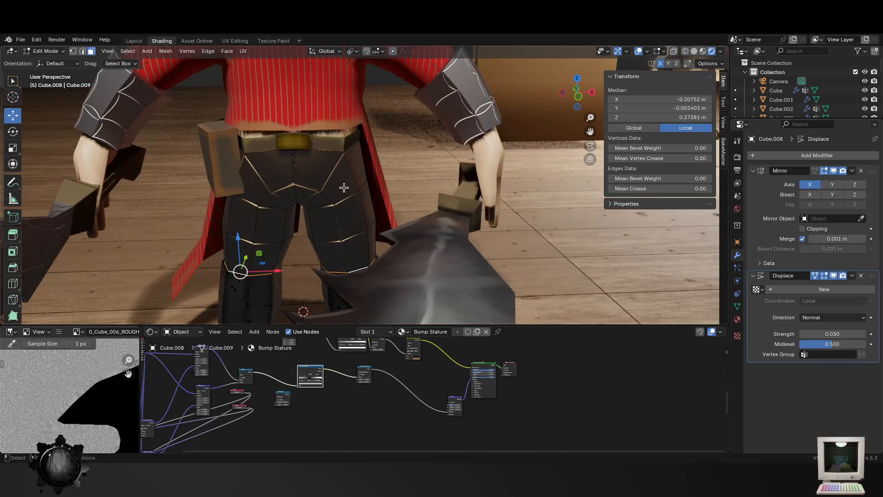
{"action": "scroll", "coordinate": [320, 95], "scroll_direction": "down", "scroll_amount": 3}
- Hide the character's red striped shirt, the shoulder armour and the segmented piece behind its neck
{"action": "left_click", "coordinate": [321, 97]}
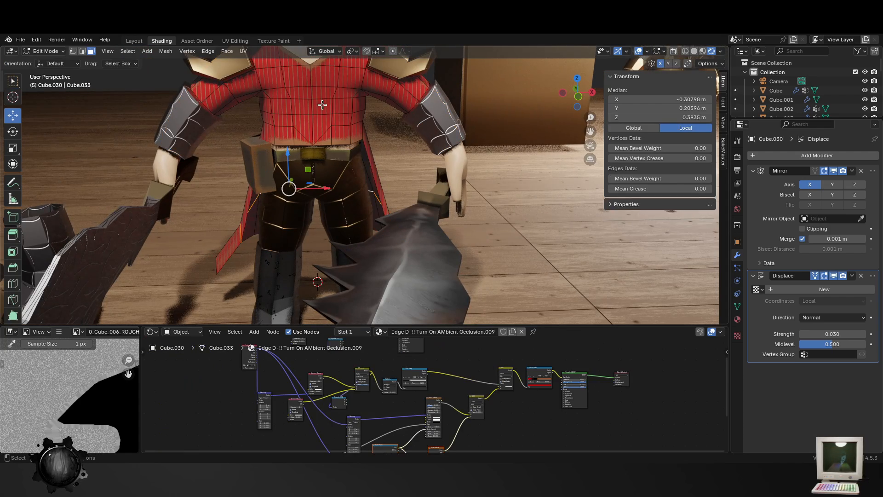
{"action": "key", "text": "h"}
{"action": "middle_click_drag", "start_coordinate": [326, 106], "coordinate": [386, 227], "text": "shift"}
{"action": "left_click", "coordinate": [479, 154]}
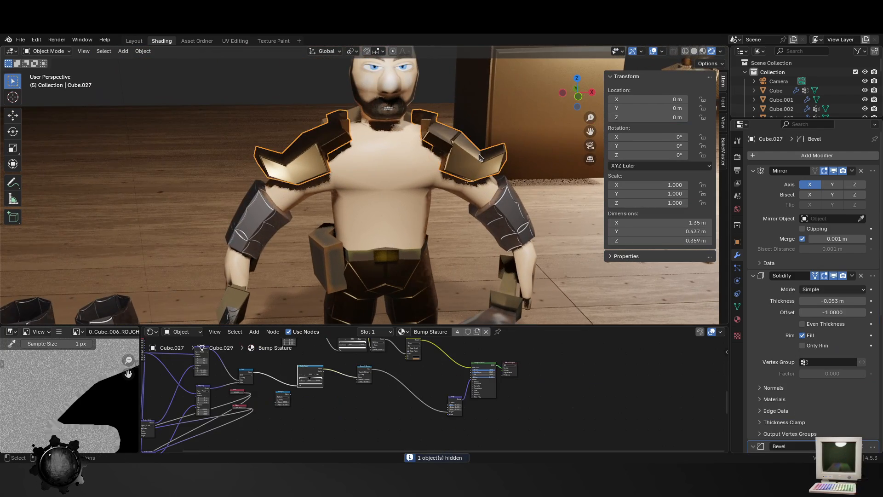
{"action": "key", "text": "h"}
{"action": "scroll", "coordinate": [426, 183], "scroll_direction": "down", "scroll_amount": 2}
{"action": "middle_click_drag", "start_coordinate": [426, 183], "coordinate": [324, 151]}
{"action": "left_click", "coordinate": [267, 153]}
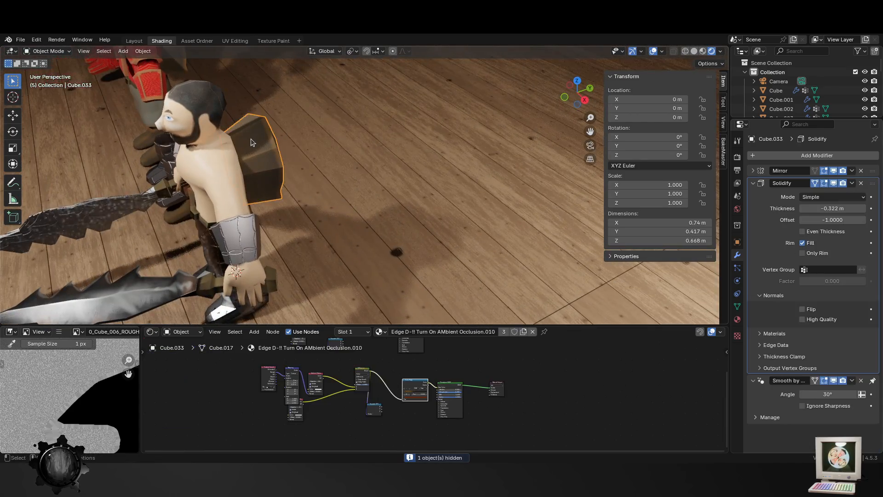
{"action": "key", "text": "h"}
- Select the smooth sword with the baked material and examine its blade up close
{"action": "middle_click_drag", "start_coordinate": [290, 191], "coordinate": [458, 201]}
{"action": "left_click", "coordinate": [460, 204]}
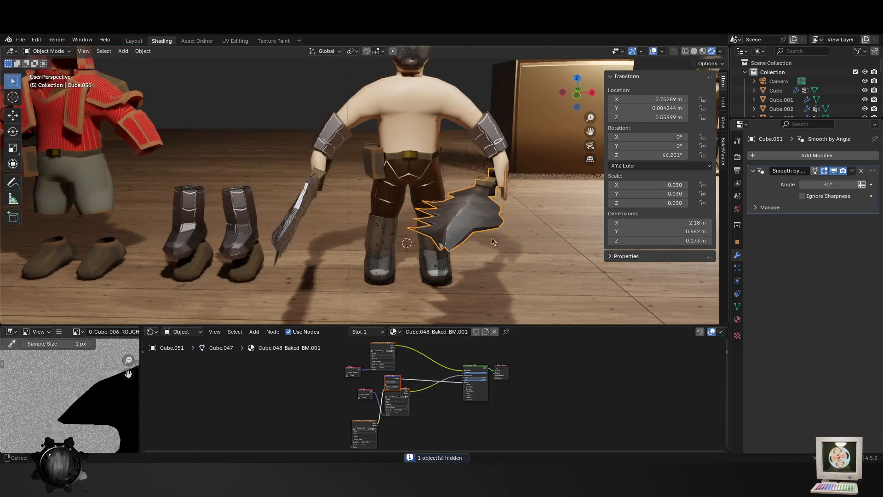
{"action": "scroll", "coordinate": [492, 238], "scroll_direction": "up", "scroll_amount": 2}
{"action": "middle_click_drag", "start_coordinate": [416, 278], "coordinate": [459, 233], "text": "shift"}
{"action": "scroll", "coordinate": [418, 404], "scroll_direction": "up", "scroll_amount": 5}
{"action": "scroll", "coordinate": [364, 234], "scroll_direction": "up", "scroll_amount": 3}
{"action": "key", "text": "g"}
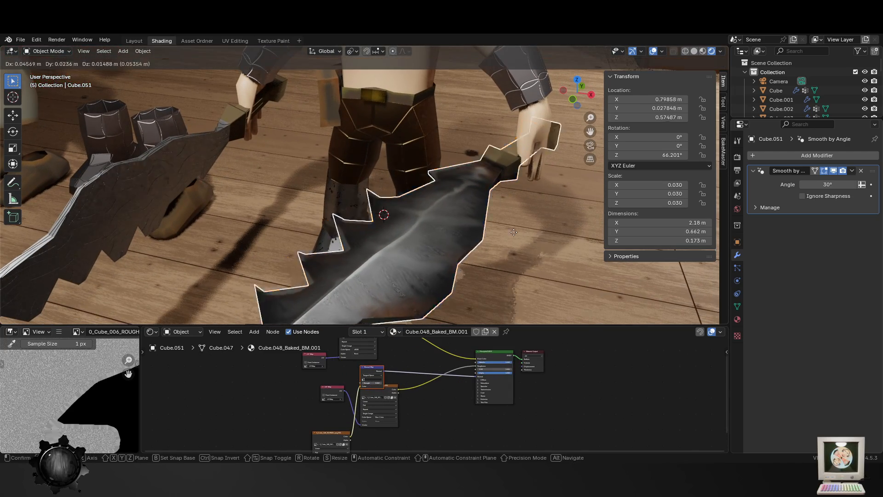
{"action": "right_click", "coordinate": [453, 257]}
{"action": "left_click", "coordinate": [468, 260]}
- Select the character's body and examine the bare torso and face from several distances and angles
{"action": "left_click", "coordinate": [273, 143]}
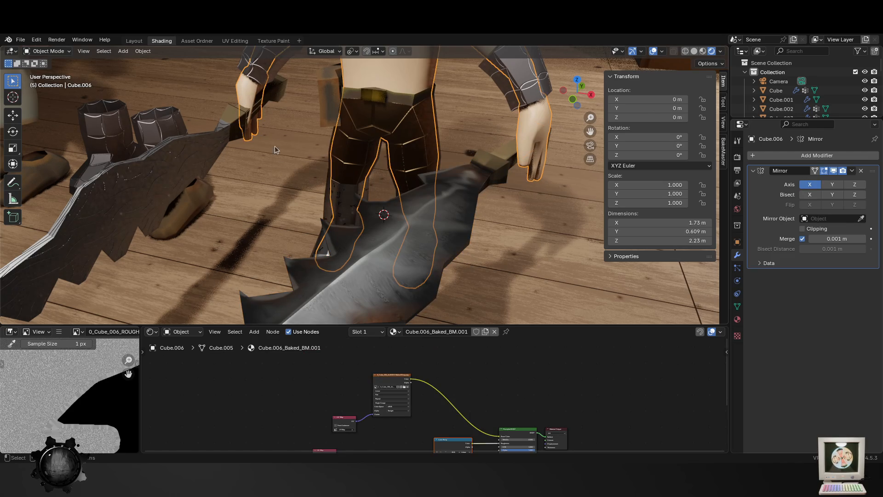
{"action": "scroll", "coordinate": [286, 189], "scroll_direction": "down", "scroll_amount": 5}
{"action": "mouse_move", "coordinate": [285, 191]}
{"action": "middle_mouse_down"}
{"action": "mouse_move", "coordinate": [272, 174]}
{"action": "mouse_move", "coordinate": [282, 203]}
{"action": "middle_mouse_up"}
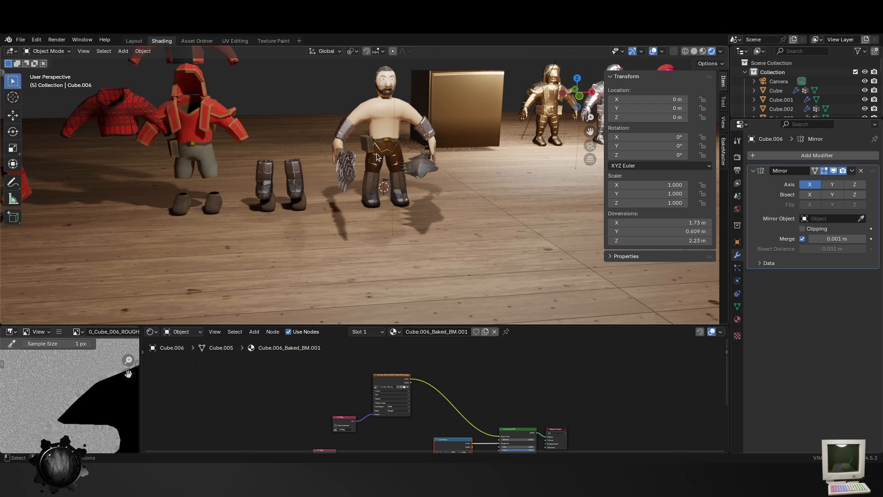
{"action": "middle_click_drag", "start_coordinate": [420, 98], "coordinate": [410, 117]}
{"action": "scroll", "coordinate": [412, 138], "scroll_direction": "up", "scroll_amount": 4}
{"action": "scroll", "coordinate": [349, 129], "scroll_direction": "up", "scroll_amount": 4}
{"action": "mouse_move", "coordinate": [420, 298]}
{"action": "middle_mouse_down", "text": "shift"}
{"action": "mouse_move", "coordinate": [348, 128]}
{"action": "mouse_move", "coordinate": [254, 215]}
{"action": "mouse_move", "coordinate": [308, 153]}
{"action": "middle_mouse_up", "text": "shift"}
{"action": "left_click", "coordinate": [347, 117]}
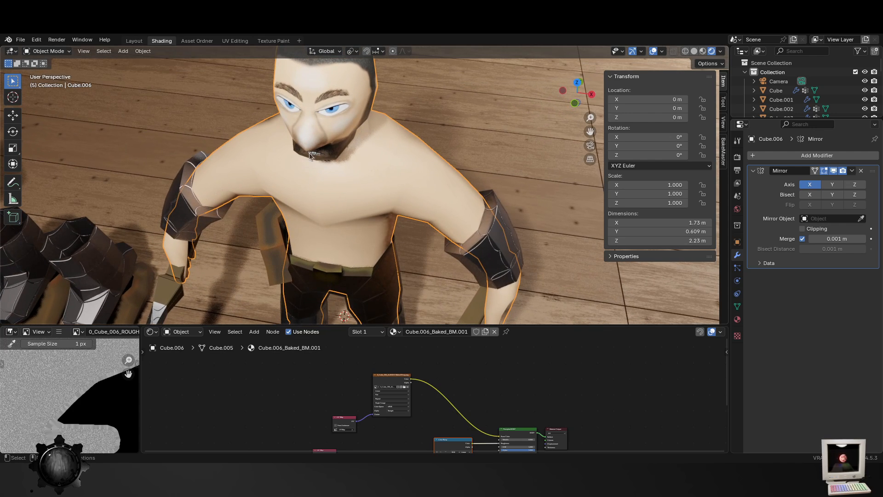
- Switch to the Texture Paint workspace and try a red brush stroke on the character's face
{"action": "left_click", "coordinate": [273, 41]}
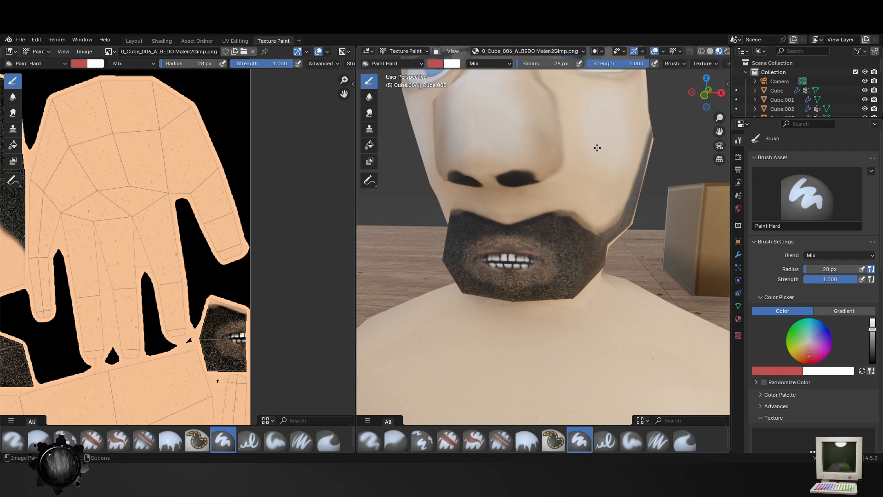
{"action": "left_click_drag", "start_coordinate": [598, 148], "coordinate": [565, 177]}
{"action": "key", "text": "ctrl+z"}
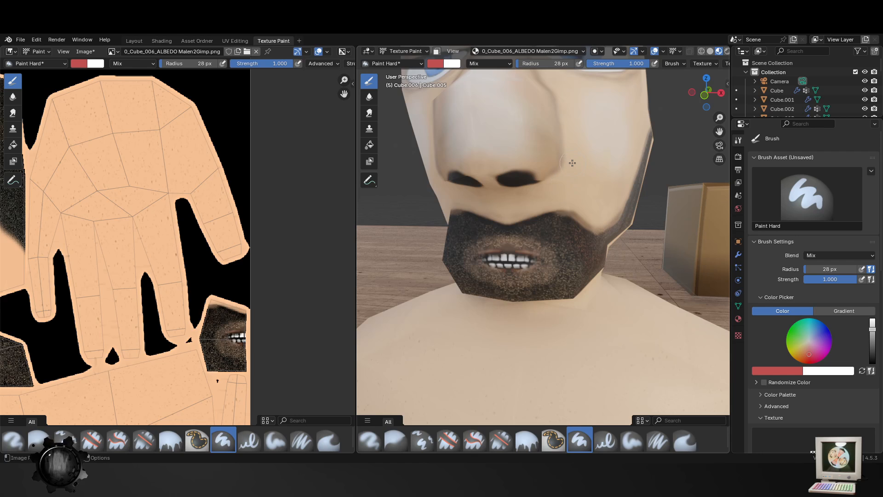
- Try painting orange-red spots on the character's nose with the Paint Hard brush
{"action": "middle_click_drag", "start_coordinate": [603, 133], "coordinate": [586, 140]}
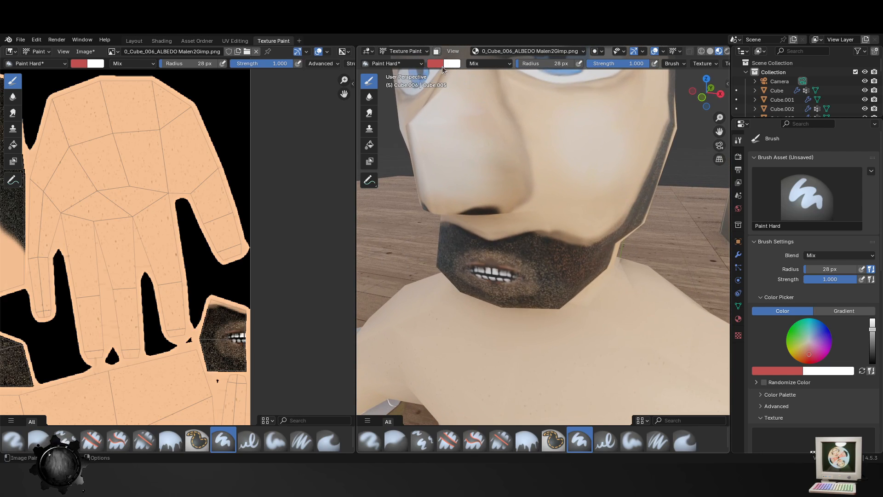
{"action": "left_click", "coordinate": [439, 64]}
{"action": "left_click_drag", "start_coordinate": [467, 123], "coordinate": [460, 140]}
{"action": "mouse_move", "coordinate": [458, 135]}
{"action": "left_mouse_down"}
{"action": "mouse_move", "coordinate": [453, 115]}
{"action": "mouse_move", "coordinate": [460, 142]}
{"action": "left_mouse_up"}
{"action": "key", "text": "ctrl+z"}
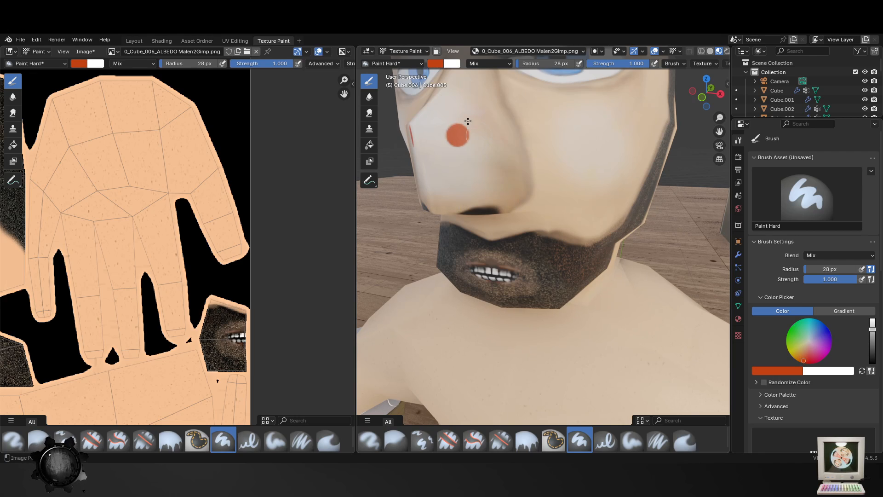
{"action": "key", "text": "ctrl+z"}
- Set the brush colour to dark green and paint a short stroke on the cheek below the character's eye
{"action": "left_click", "coordinate": [436, 63]}
{"action": "left_click_drag", "start_coordinate": [447, 93], "coordinate": [448, 105]}
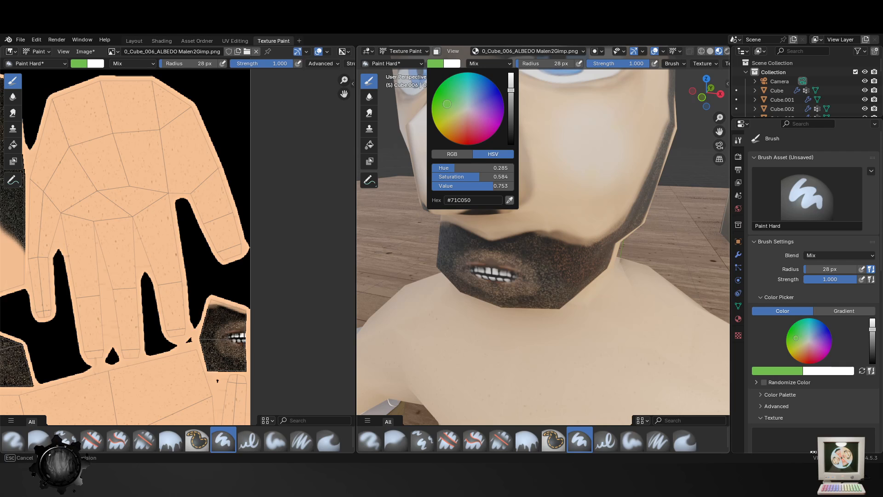
{"action": "mouse_move", "coordinate": [516, 88]}
{"action": "left_mouse_down"}
{"action": "mouse_move", "coordinate": [524, 120]}
{"action": "mouse_move", "coordinate": [608, 118]}
{"action": "left_mouse_up"}
{"action": "left_click", "coordinate": [565, 121]}
{"action": "scroll", "coordinate": [605, 175], "scroll_direction": "down", "scroll_amount": 9}
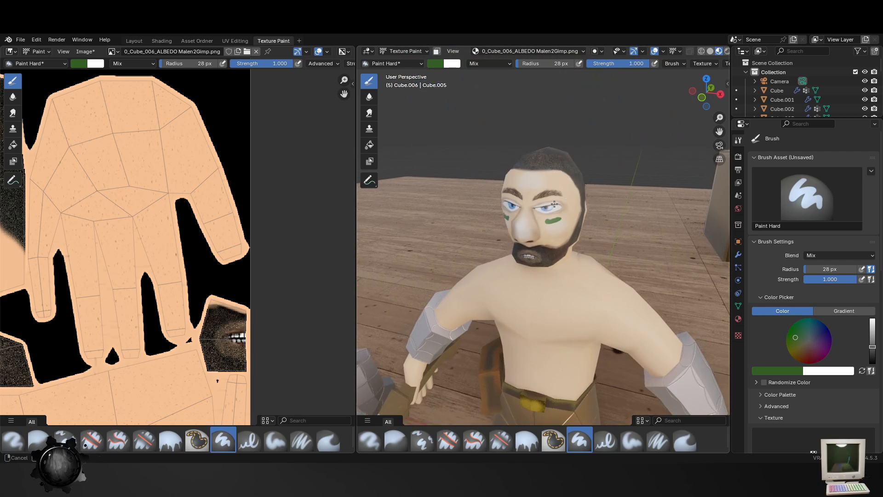
- Smudge the green paint under the character's eyes into longer, softer streaks with the Smear brush
{"action": "scroll", "coordinate": [524, 210], "scroll_direction": "up", "scroll_amount": 7}
{"action": "mouse_move", "coordinate": [577, 201]}
{"action": "middle_mouse_down"}
{"action": "mouse_move", "coordinate": [524, 210]}
{"action": "mouse_move", "coordinate": [565, 195]}
{"action": "middle_mouse_up"}
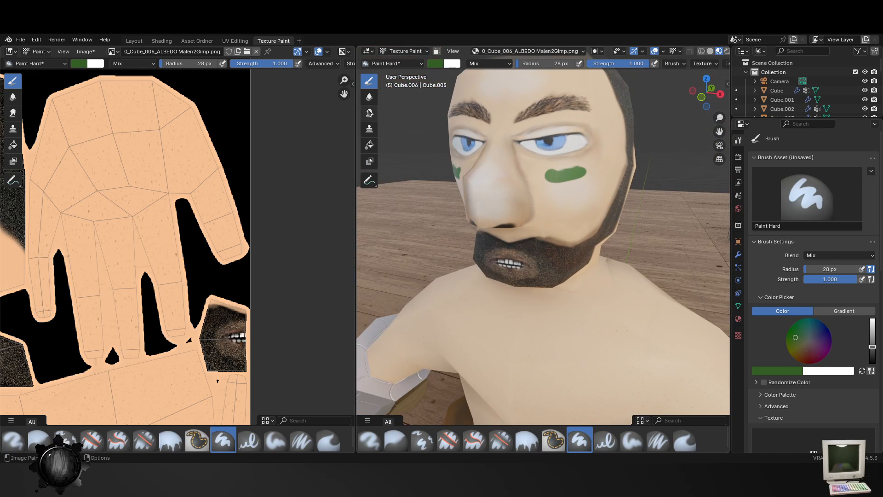
{"action": "left_click", "coordinate": [370, 112]}
{"action": "mouse_move", "coordinate": [577, 190]}
{"action": "left_mouse_down"}
{"action": "mouse_move", "coordinate": [534, 174]}
{"action": "mouse_move", "coordinate": [585, 174]}
{"action": "mouse_move", "coordinate": [600, 159]}
{"action": "mouse_move", "coordinate": [552, 169]}
{"action": "mouse_move", "coordinate": [534, 157]}
{"action": "left_mouse_up"}
{"action": "scroll", "coordinate": [538, 224], "scroll_direction": "down", "scroll_amount": 6}
{"action": "scroll", "coordinate": [578, 218], "scroll_direction": "up", "scroll_amount": 6}
{"action": "middle_click_drag", "start_coordinate": [539, 224], "coordinate": [594, 209]}
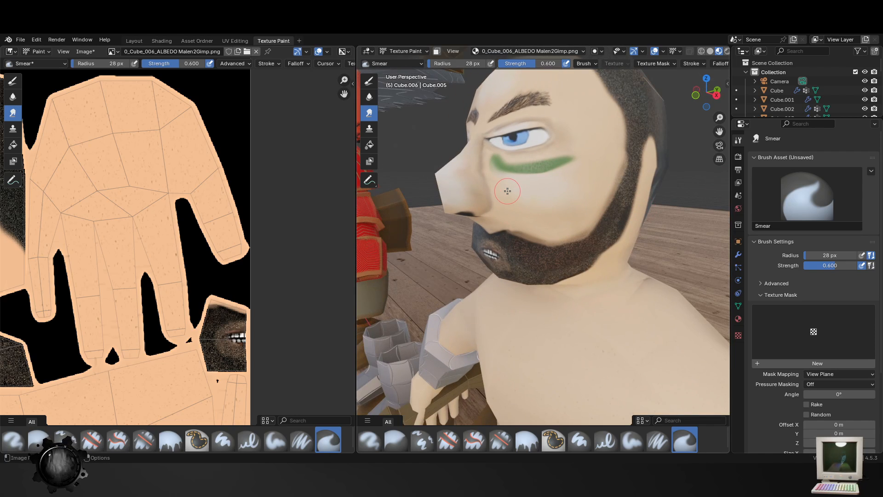
- Examine the painted face and bare-torsoed character from farther away and from different angles
{"action": "scroll", "coordinate": [557, 228], "scroll_direction": "down", "scroll_amount": 6}
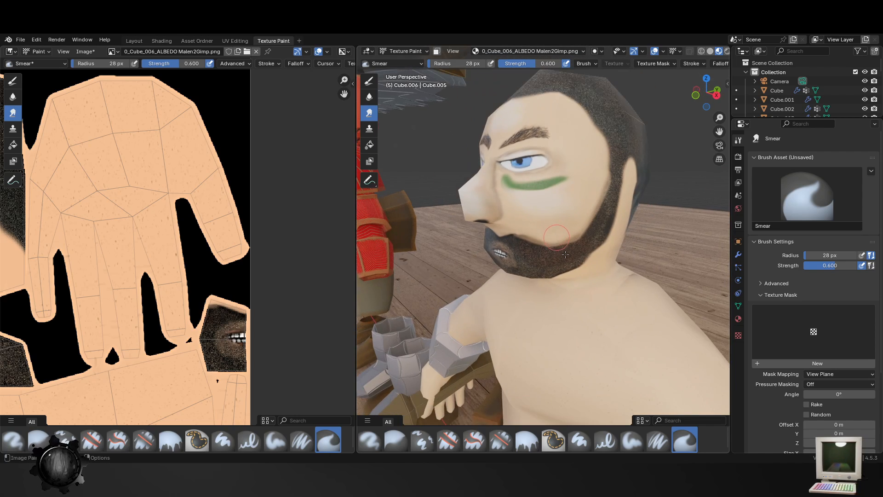
{"action": "scroll", "coordinate": [570, 277], "scroll_direction": "down", "scroll_amount": 4}
{"action": "middle_click_drag", "start_coordinate": [570, 277], "coordinate": [588, 283]}
{"action": "scroll", "coordinate": [597, 281], "scroll_direction": "up", "scroll_amount": 8}
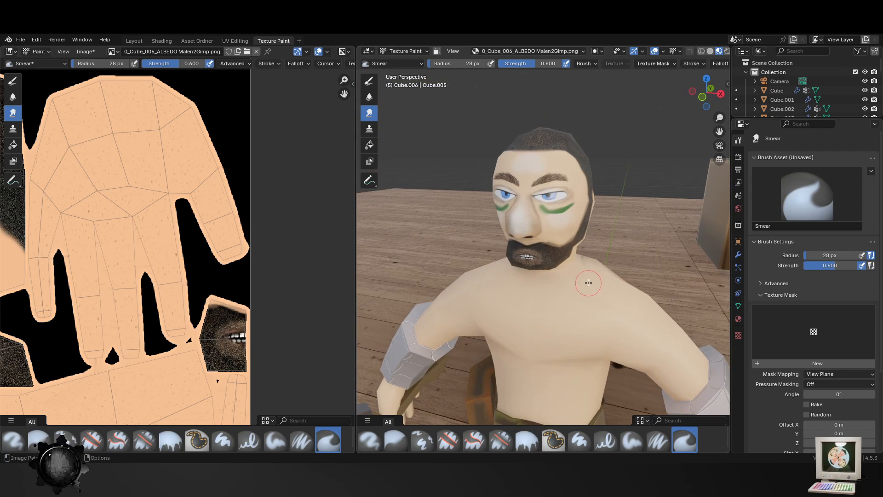
{"action": "scroll", "coordinate": [580, 290], "scroll_direction": "down", "scroll_amount": 5}
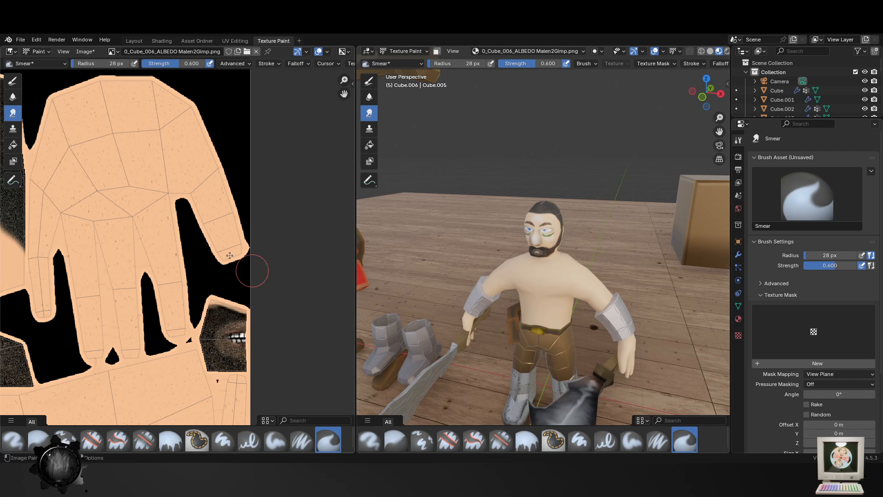
{"action": "middle_click_drag", "start_coordinate": [599, 328], "coordinate": [550, 302]}
{"action": "middle_click_drag", "start_coordinate": [524, 272], "coordinate": [540, 267]}
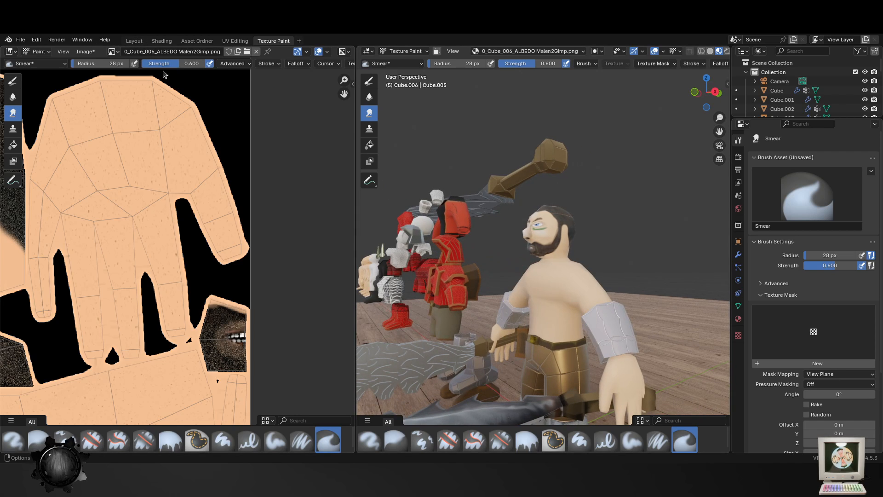
- Switch to the Layout workspace and frame one of the early base figures, Cube.004, within the row
{"action": "left_click", "coordinate": [134, 41]}
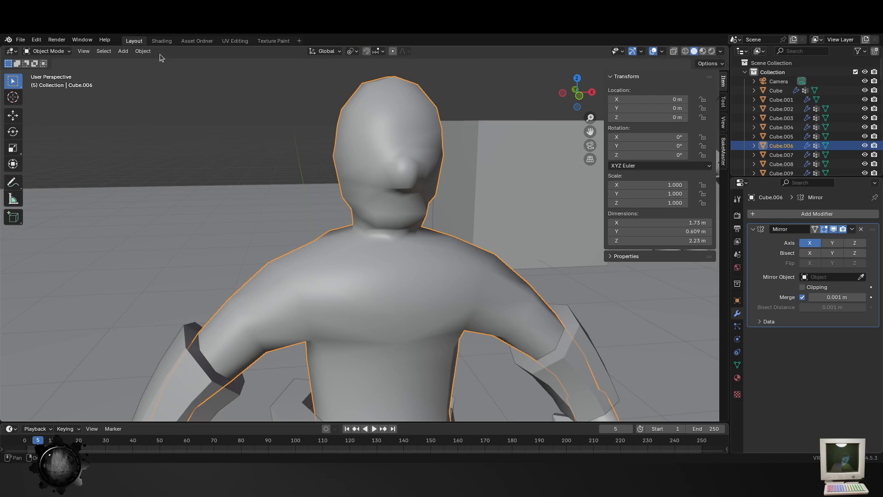
{"action": "scroll", "coordinate": [374, 184], "scroll_direction": "down", "scroll_amount": 8}
{"action": "middle_click_drag", "start_coordinate": [107, 270], "coordinate": [94, 242]}
{"action": "left_click", "coordinate": [50, 236]}
{"action": "key", "text": "KP_Decimal"}
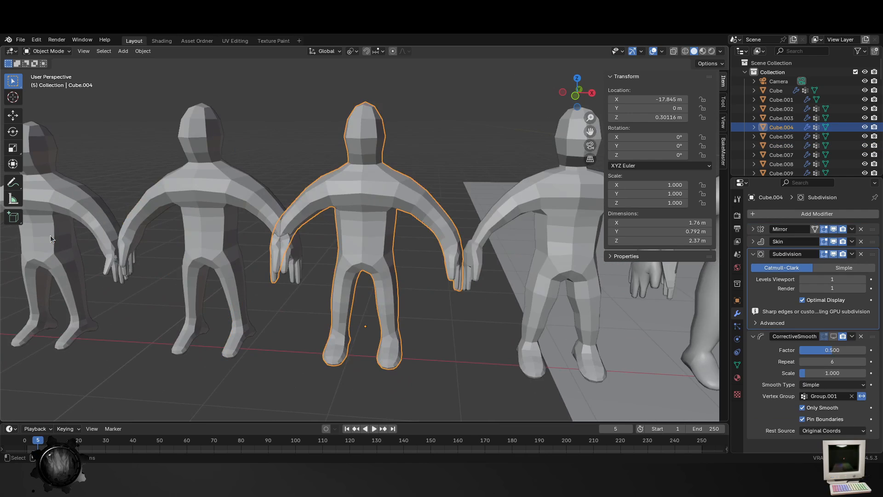
{"action": "scroll", "coordinate": [271, 294], "scroll_direction": "down", "scroll_amount": 3}
{"action": "scroll", "coordinate": [213, 230], "scroll_direction": "down", "scroll_amount": 2}
- Select the first figure in the row, Cube.001, and select the vertex at the top of its head in Edit Mode
{"action": "left_click", "coordinate": [214, 230]}
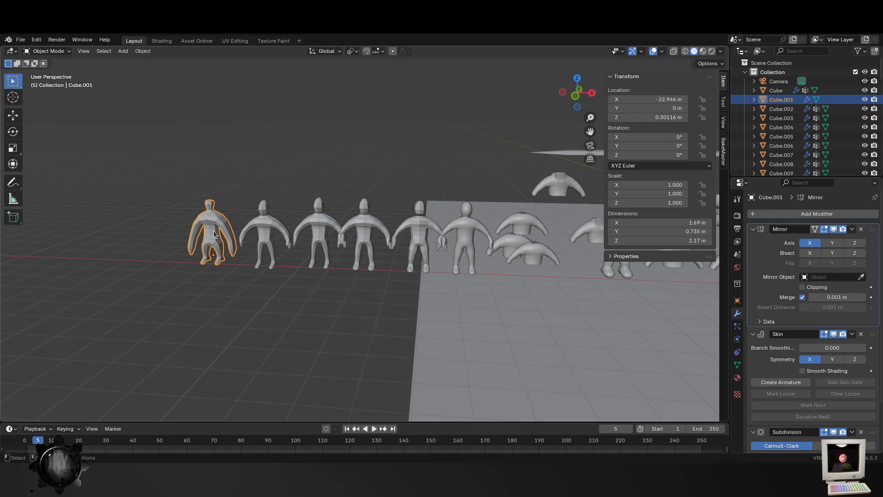
{"action": "key", "text": "KP_Decimal"}
{"action": "key", "text": "Tab"}
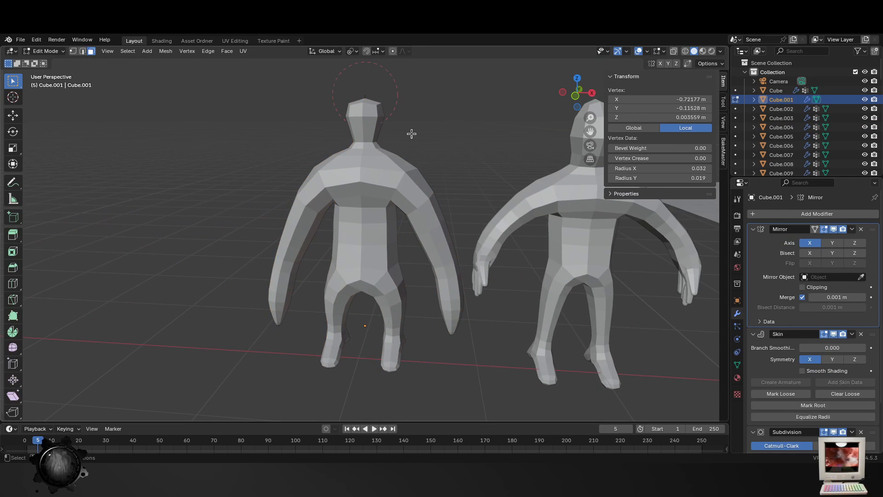
{"action": "key", "text": "1"}
{"action": "left_click", "coordinate": [365, 95]}
- Try enlarging the skin radius at the head's top vertex about fivefold
{"action": "key", "text": "ctrl+a"}
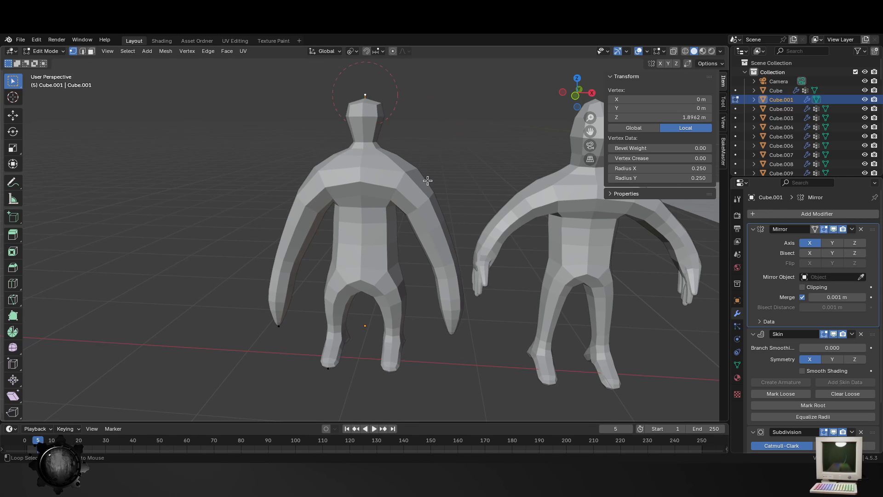
{"action": "key", "text": "alt+a"}
{"action": "left_click", "coordinate": [384, 97]}
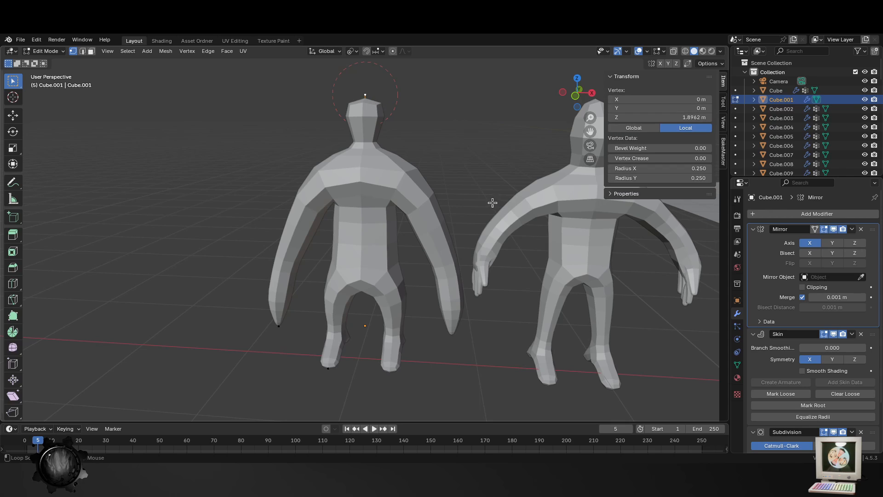
{"action": "key", "text": "shift+a"}
{"action": "key", "text": "ctrl+a"}
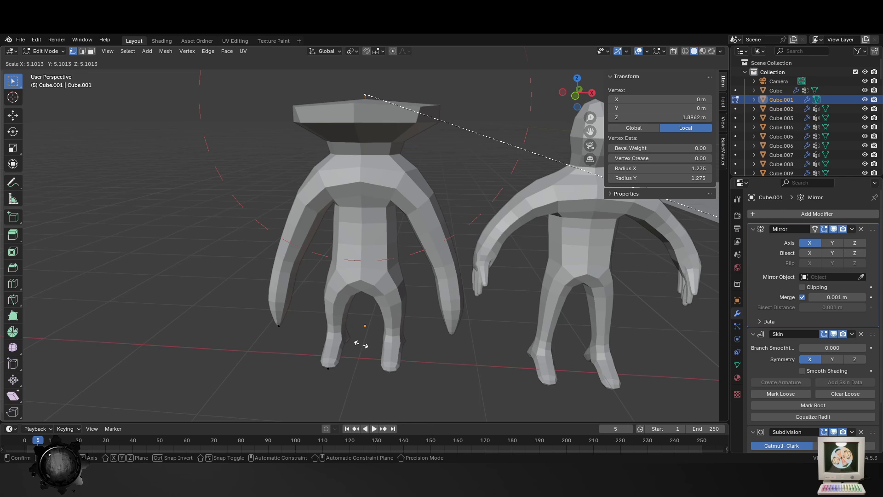
{"action": "key", "text": "Escape"}
- Return to Object Mode and examine the first three figures in the row and their modifiers
{"action": "scroll", "coordinate": [199, 175], "scroll_direction": "down", "scroll_amount": 6}
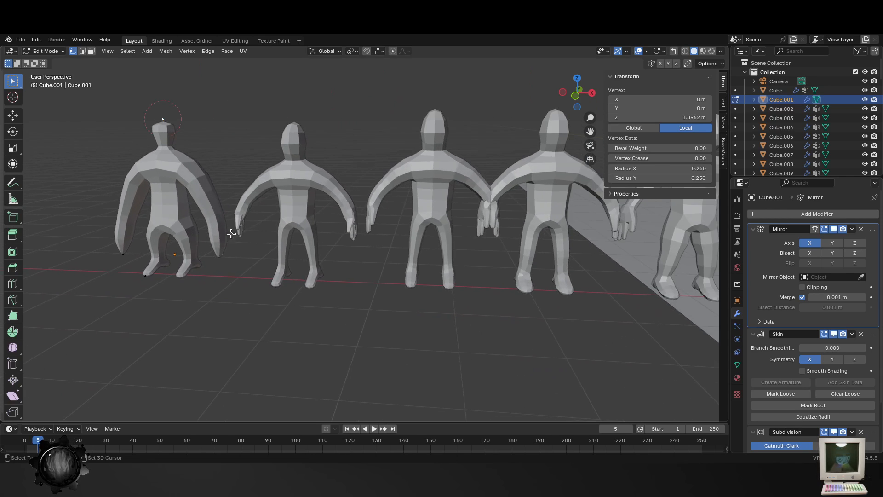
{"action": "scroll", "coordinate": [411, 241], "scroll_direction": "up", "scroll_amount": 2}
{"action": "key", "text": "Tab"}
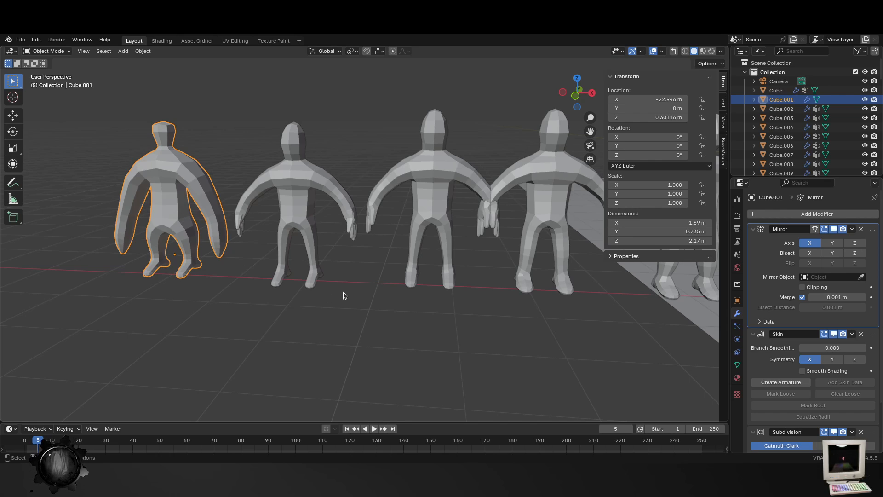
{"action": "left_click", "coordinate": [318, 263]}
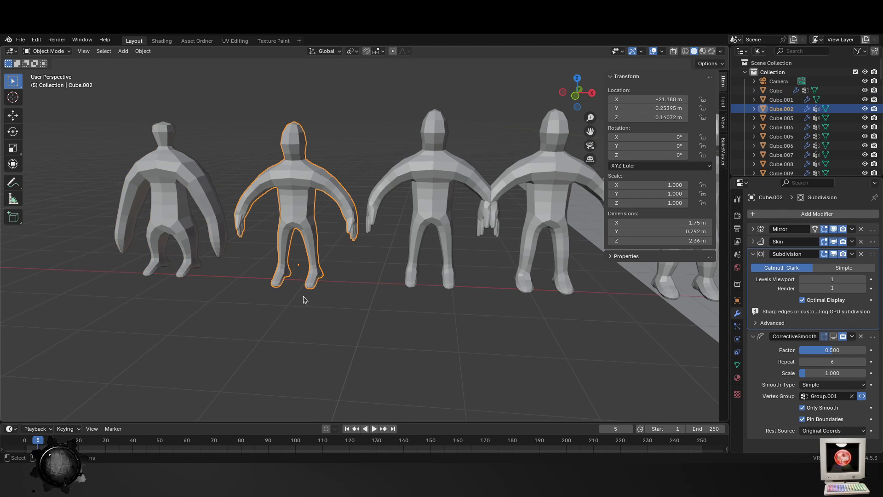
{"action": "left_click", "coordinate": [433, 197]}
{"action": "scroll", "coordinate": [424, 232], "scroll_direction": "down", "scroll_amount": 2}
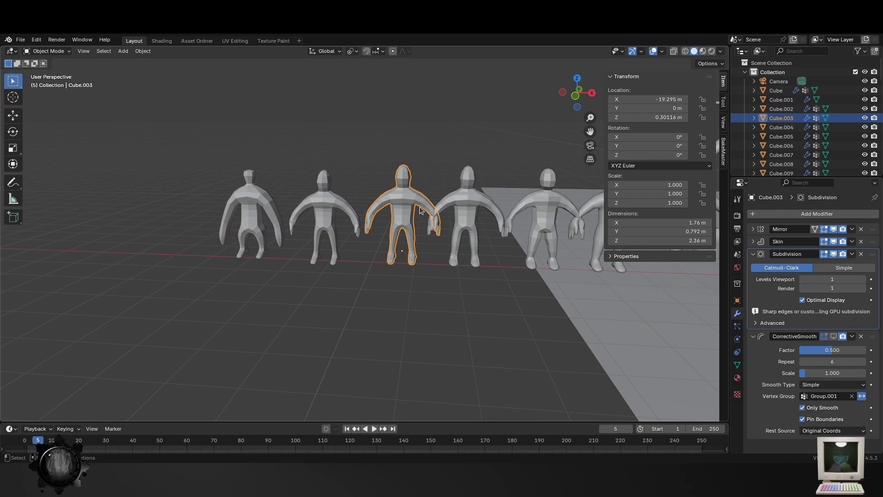
{"action": "scroll", "coordinate": [236, 191], "scroll_direction": "up", "scroll_amount": 4}
{"action": "left_click", "coordinate": [138, 219]}
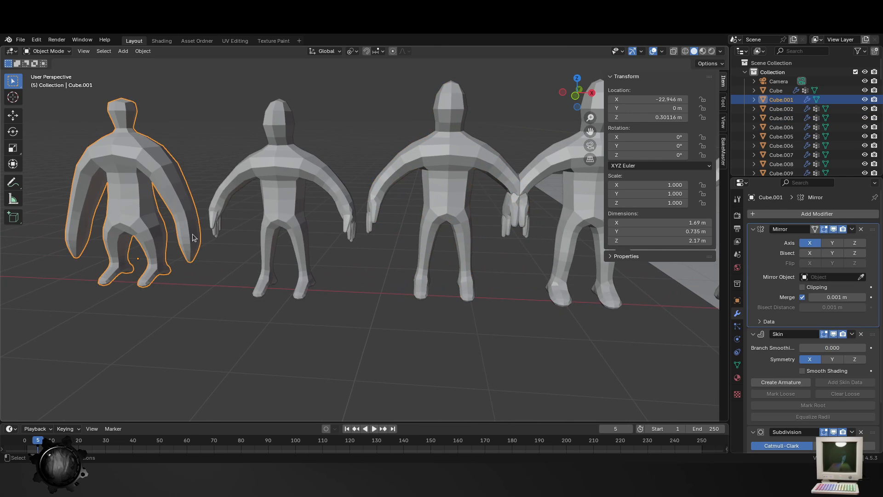
{"action": "key", "text": "Tab"}
{"action": "key", "text": "Tab"}
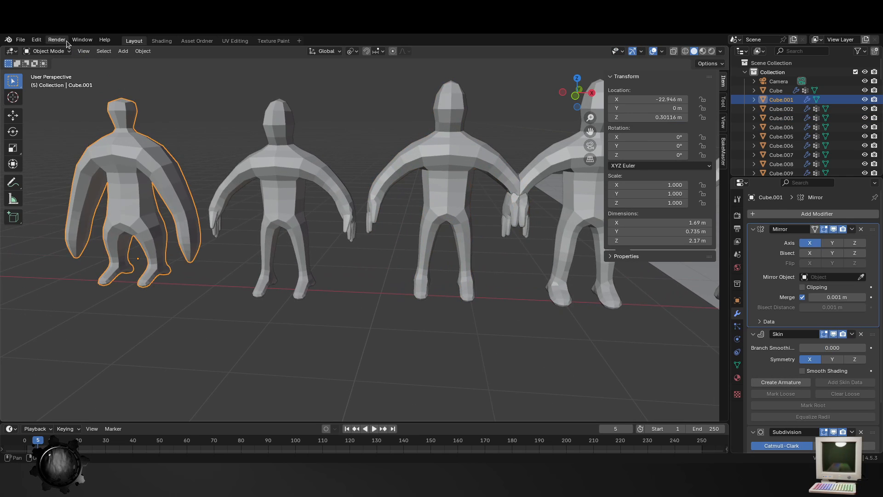
- Create a new file from the General template
{"action": "left_click", "coordinate": [20, 39]}
{"action": "mouse_move", "coordinate": [64, 54]}
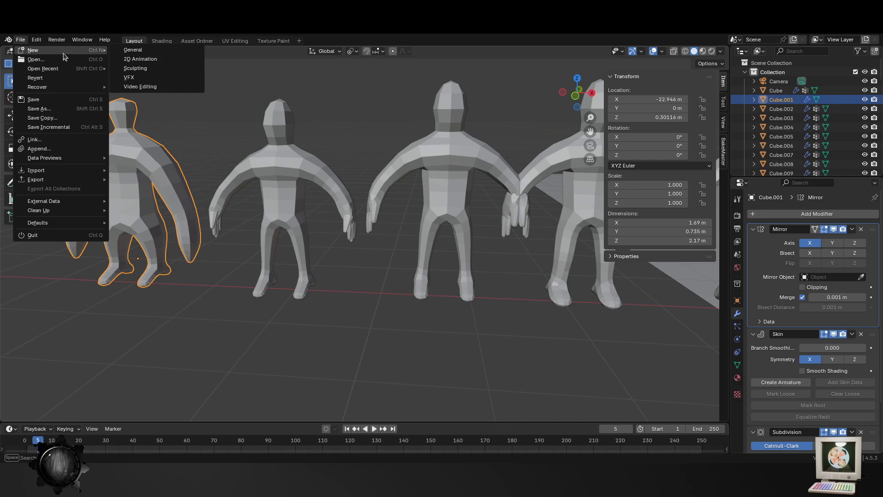
{"action": "left_click", "coordinate": [182, 49]}
{"action": "left_click", "coordinate": [400, 270]}
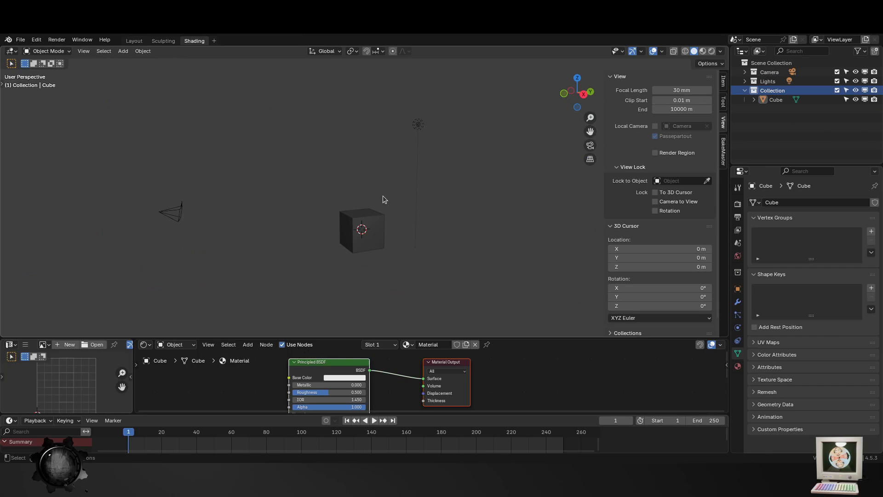
- Enter Edit Mode on the default cube and try dissolving its faces
{"action": "left_click", "coordinate": [363, 230]}
{"action": "key", "text": "Tab"}
{"action": "key", "text": "x"}
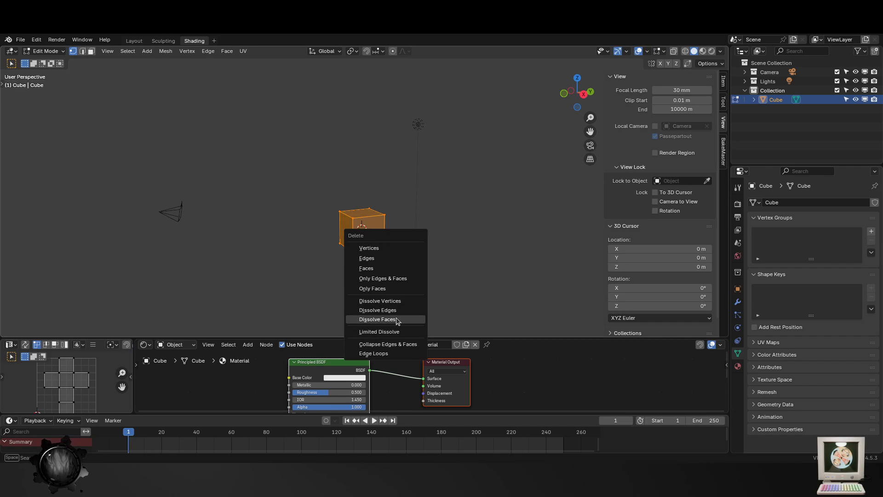
{"action": "left_click", "coordinate": [397, 319]}
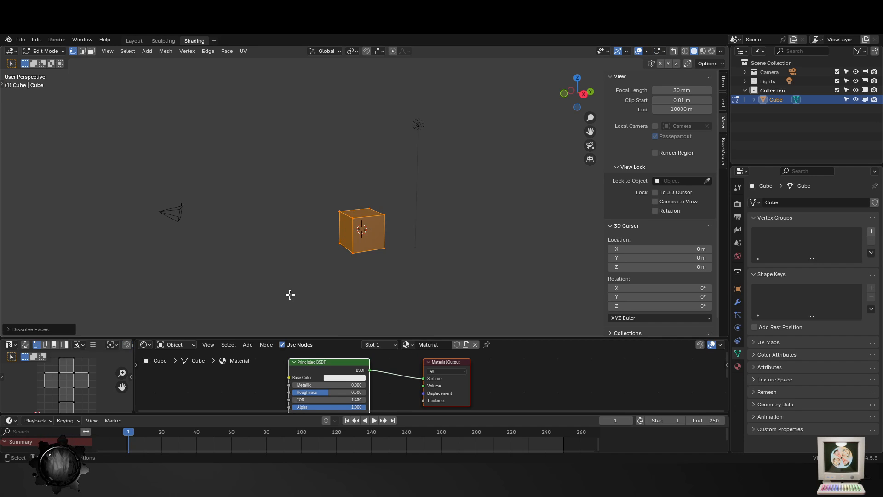
- Collapse the cube's edges and faces into a single vertex
{"action": "key", "text": "x"}
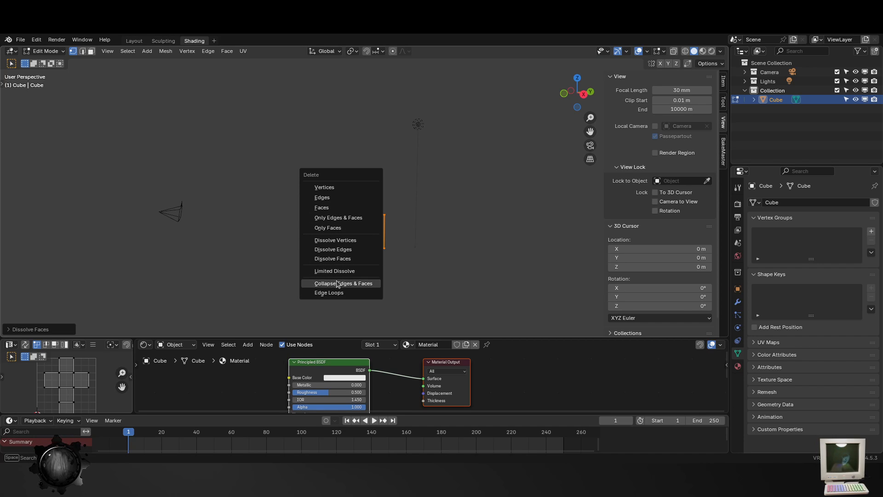
{"action": "key", "text": "x"}
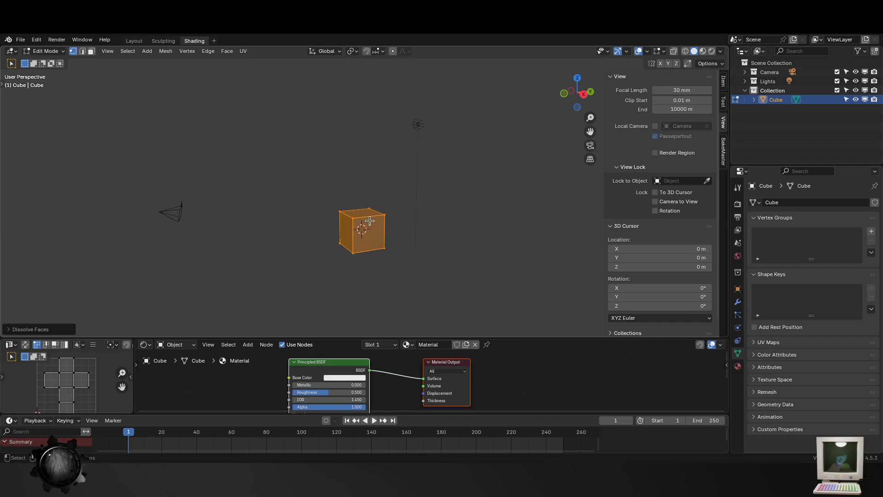
{"action": "middle_click_drag", "start_coordinate": [371, 224], "coordinate": [392, 176], "text": "shift"}
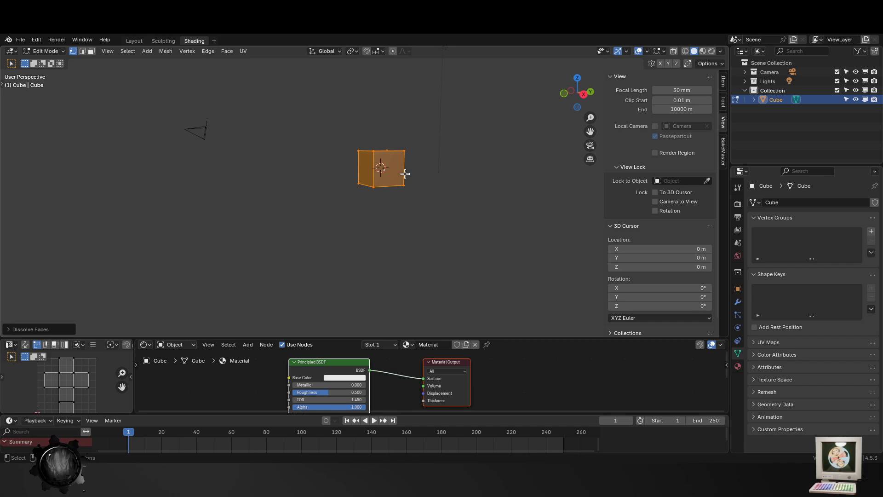
{"action": "scroll", "coordinate": [405, 174], "scroll_direction": "up", "scroll_amount": 8}
{"action": "scroll", "coordinate": [409, 194], "scroll_direction": "down", "scroll_amount": 4}
{"action": "key", "text": "x"}
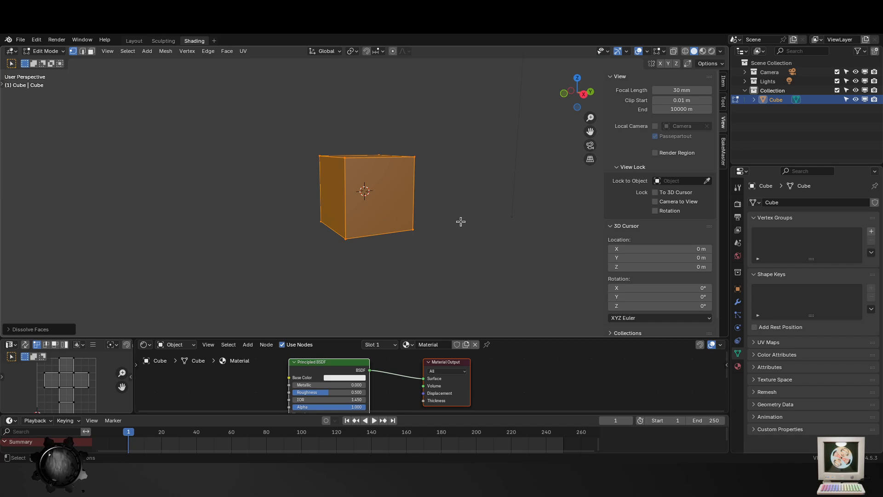
{"action": "key", "text": "x"}
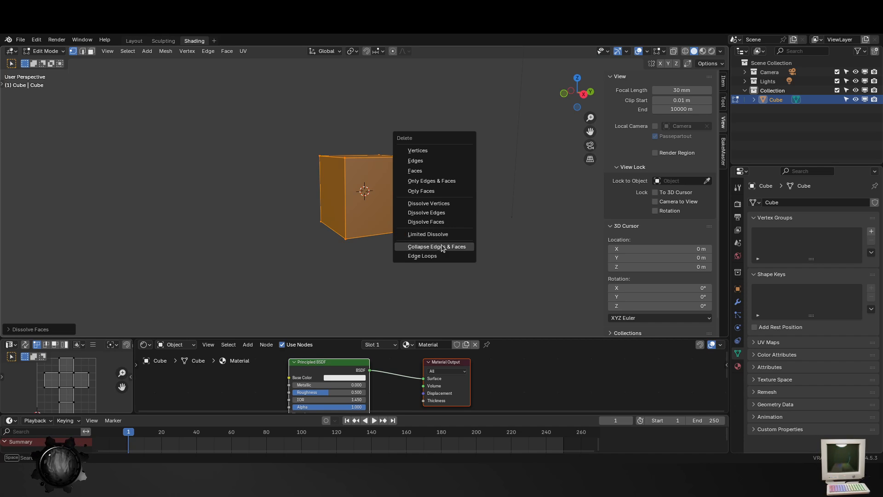
{"action": "left_click", "coordinate": [442, 248]}
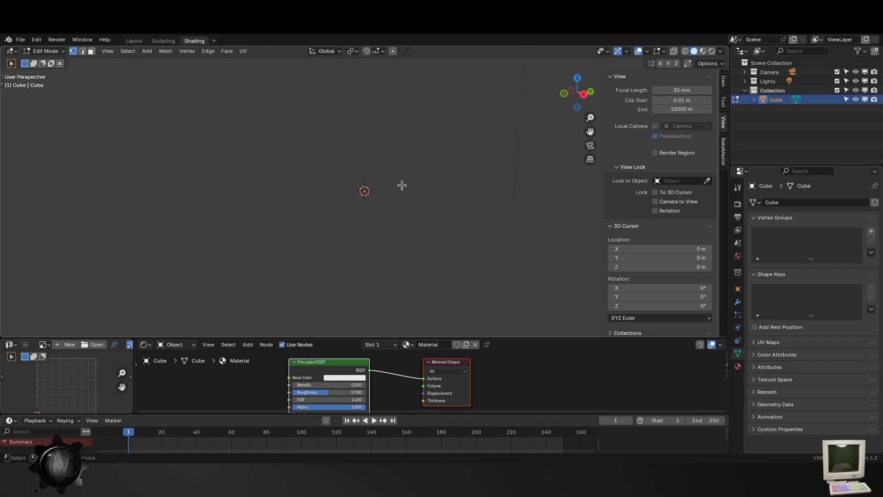
- Extrude the single vertex upward along Z to form a vertical spine edge
{"action": "key", "text": "e"}
{"action": "key", "text": "y"}
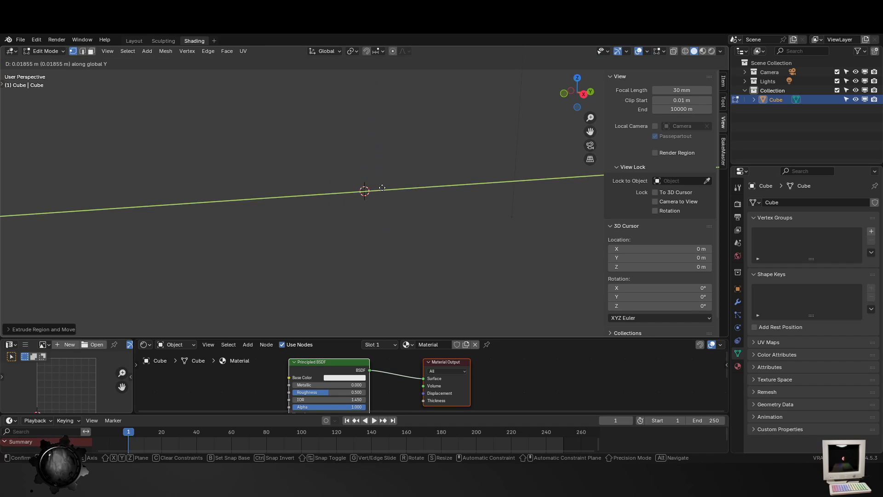
{"action": "key", "text": "z"}
{"action": "left_click", "coordinate": [390, 143]}
- Extrude the spine's lower vertex about 0.54 m along X from the camera view
{"action": "middle_click_drag", "start_coordinate": [343, 199], "coordinate": [382, 195]}
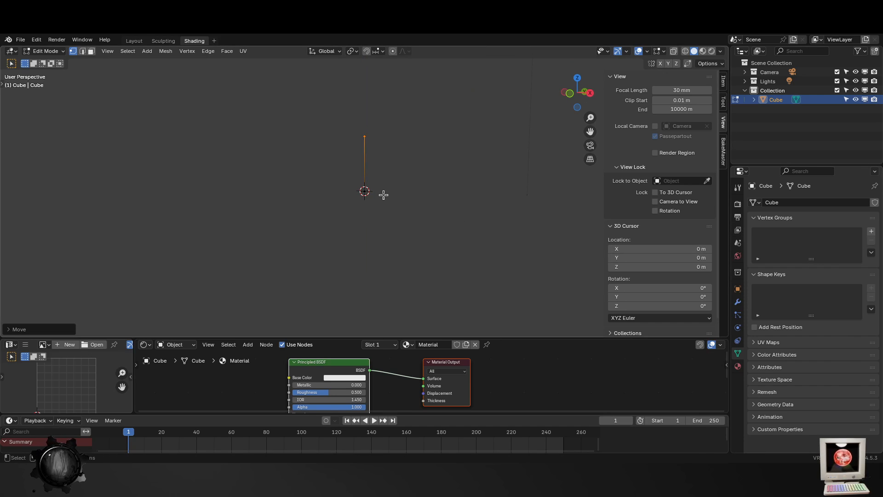
{"action": "key", "text": "KP_0"}
{"action": "key", "text": "Home"}
{"action": "left_click", "coordinate": [365, 203]}
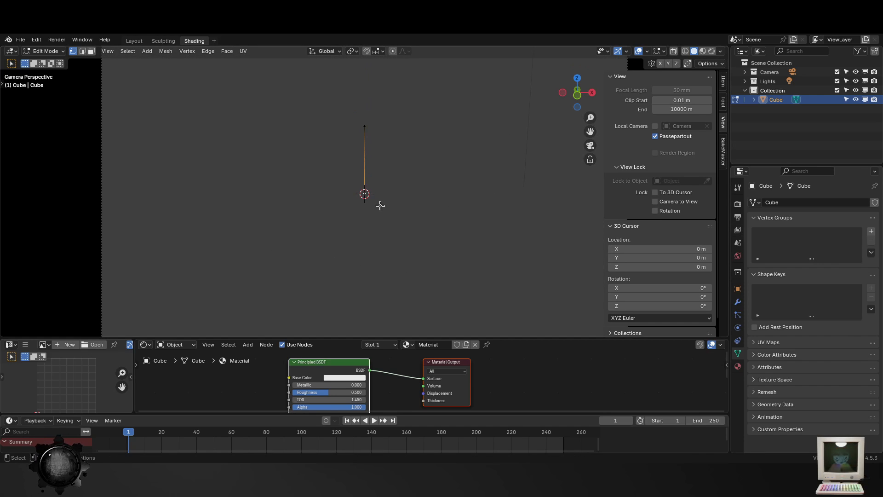
{"action": "key", "text": "e"}
{"action": "key", "text": "x"}
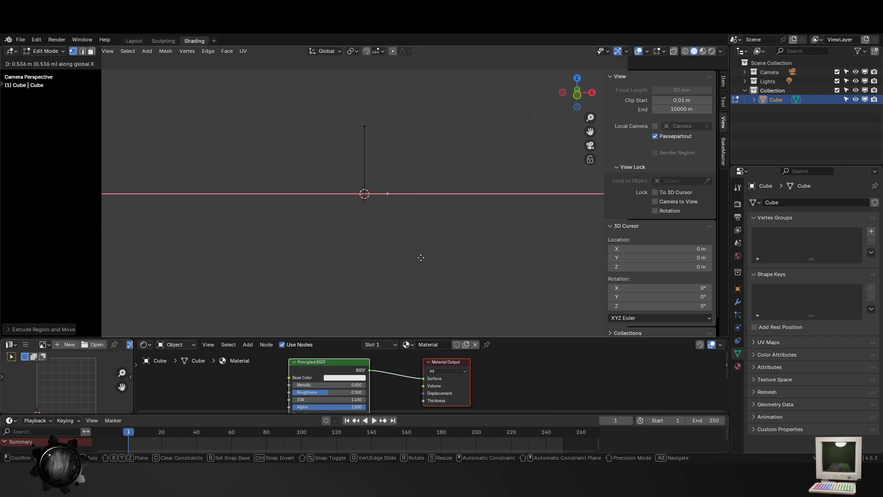
{"action": "left_click", "coordinate": [421, 257]}
- Lower the new side vertex along Z so its edge slopes diagonally down from the spine's base
{"action": "key", "text": "g"}
{"action": "key", "text": "z"}
{"action": "left_click", "coordinate": [421, 249]}
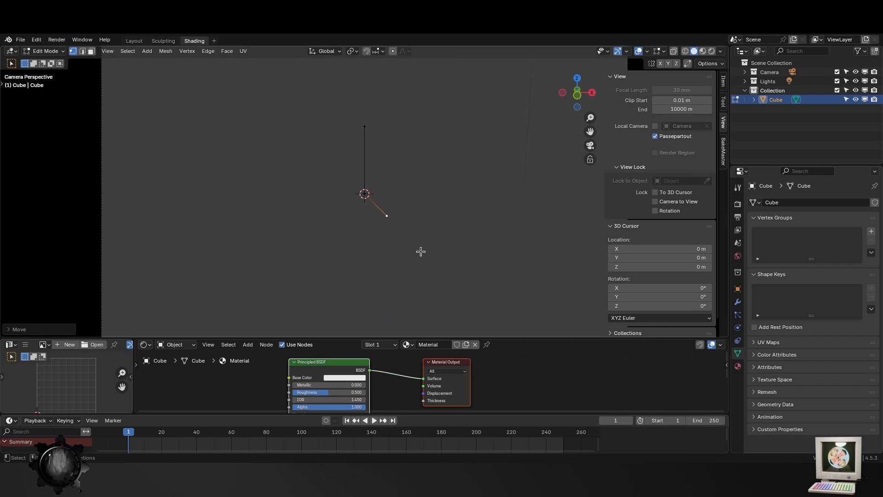
{"action": "key", "text": "g"}
{"action": "key", "text": "z"}
{"action": "left_click", "coordinate": [419, 255]}
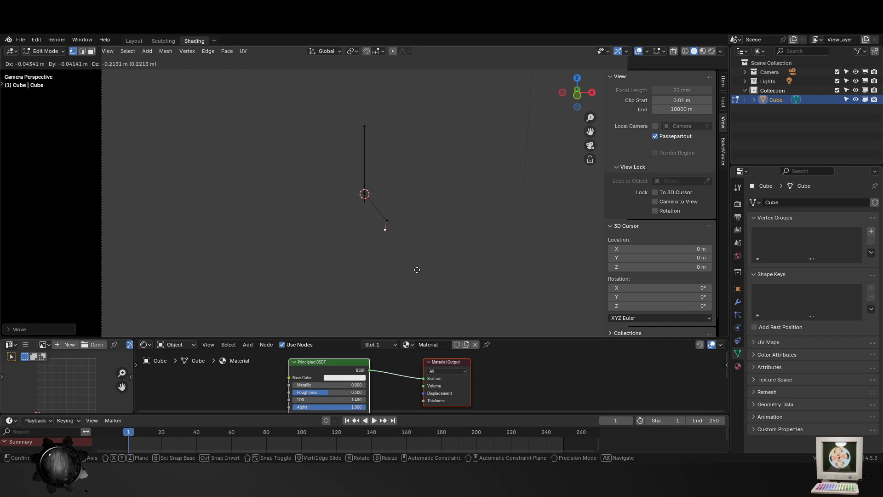
- Extrude the side vertex downward along Z to form the lower leg edge
{"action": "key", "text": "e"}
{"action": "key", "text": "z"}
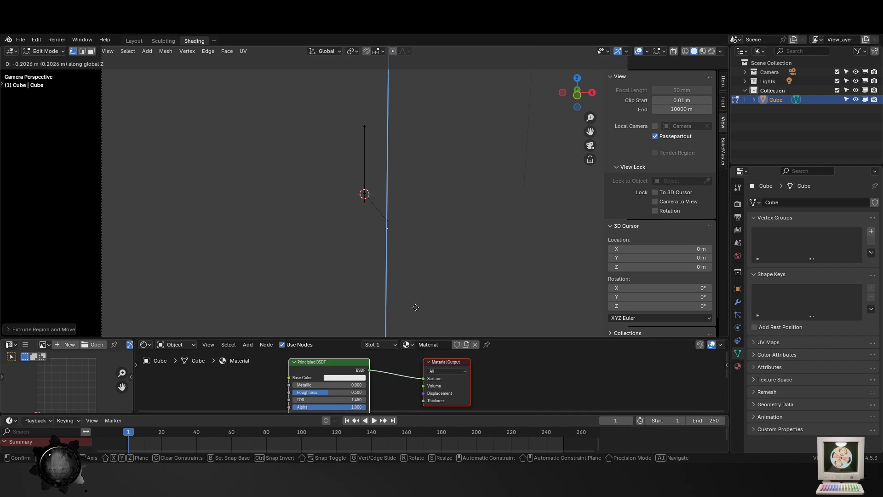
{"action": "left_click", "coordinate": [410, 328]}
{"action": "key", "text": "Tab"}
{"action": "key", "text": "Tab"}
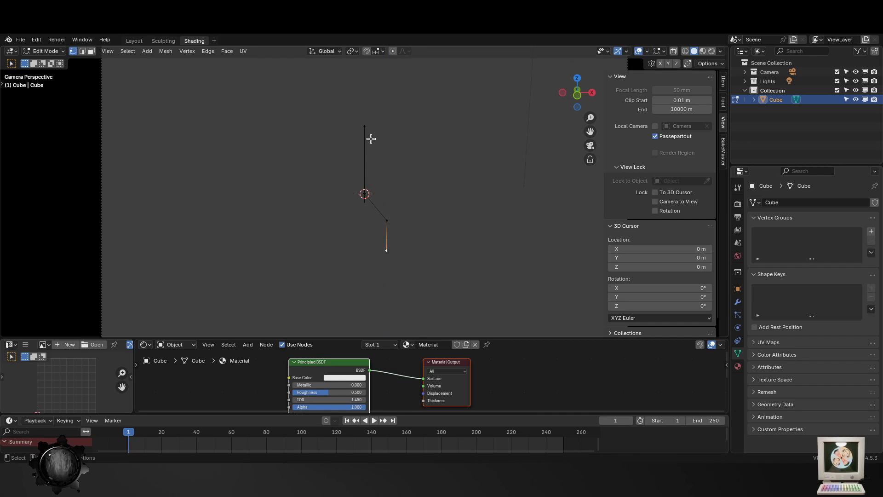
- Subdivide the spine edge once and raise the new middle vertex along Z to shoulder height
{"action": "left_click", "coordinate": [366, 125]}
{"action": "left_click", "coordinate": [362, 192], "text": "shift"}
{"action": "right_click", "coordinate": [371, 128]}
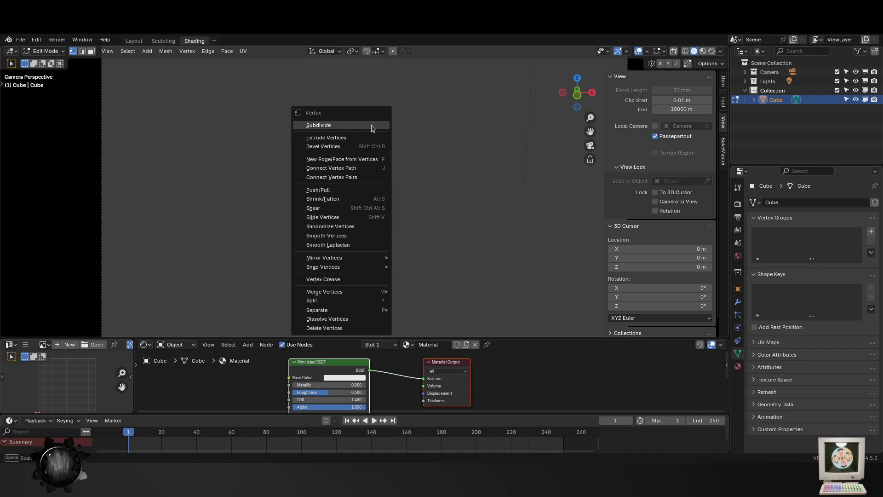
{"action": "left_click", "coordinate": [372, 127]}
{"action": "left_click", "coordinate": [364, 160]}
{"action": "key", "text": "g"}
{"action": "key", "text": "y"}
{"action": "key", "text": "z"}
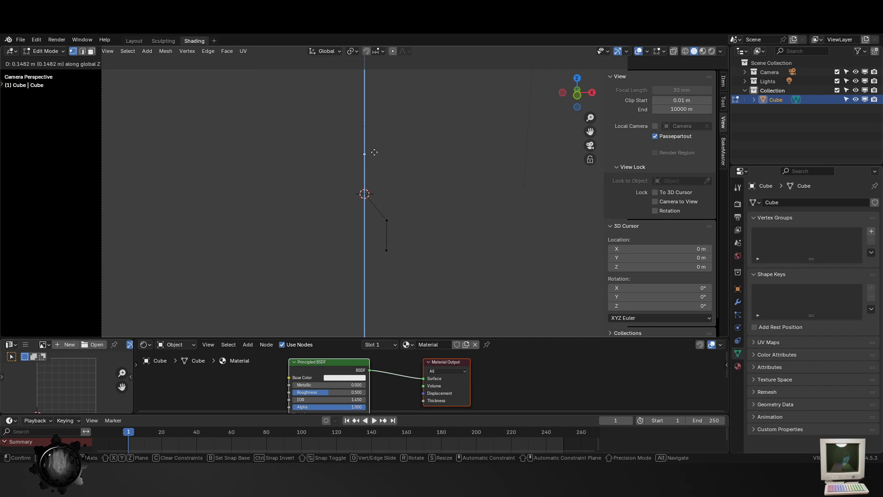
{"action": "left_click", "coordinate": [373, 147]}
- Extrude the raised spine vertex outward along X and lower the new vertex about 0.41 m along Z to form a sloping shoulder
{"action": "key", "text": "e"}
{"action": "key", "text": "x"}
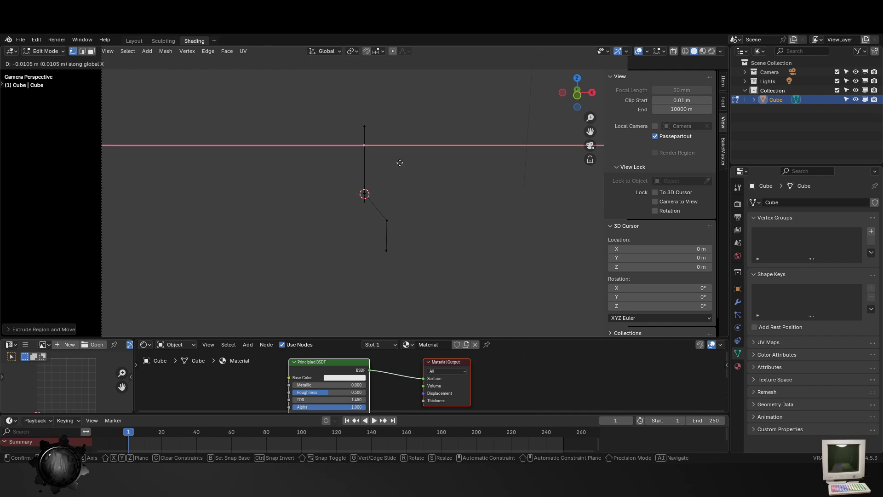
{"action": "key", "text": "x"}
{"action": "key", "text": "x"}
{"action": "key", "text": "z"}
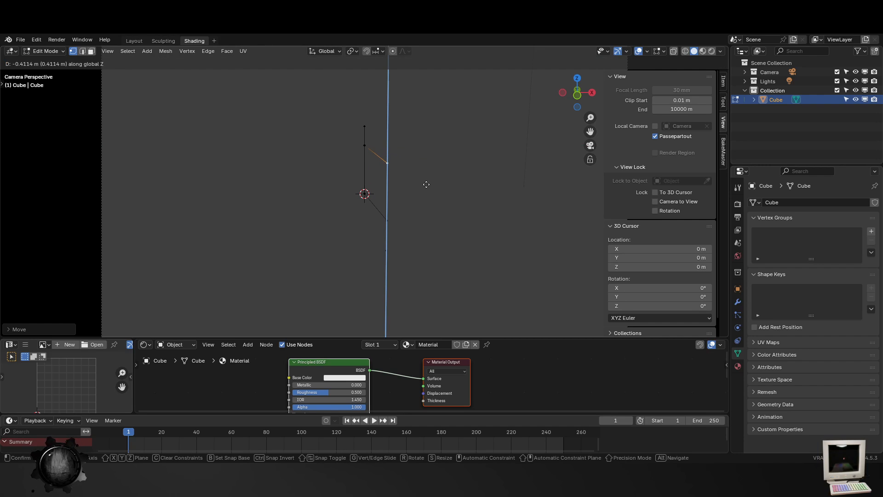
{"action": "scroll", "coordinate": [424, 183], "scroll_direction": "up", "scroll_amount": 2, "text": "alt"}
- Extrude the shoulder vertex downward along Z to form an arm ending near hip height
{"action": "key", "text": "g"}
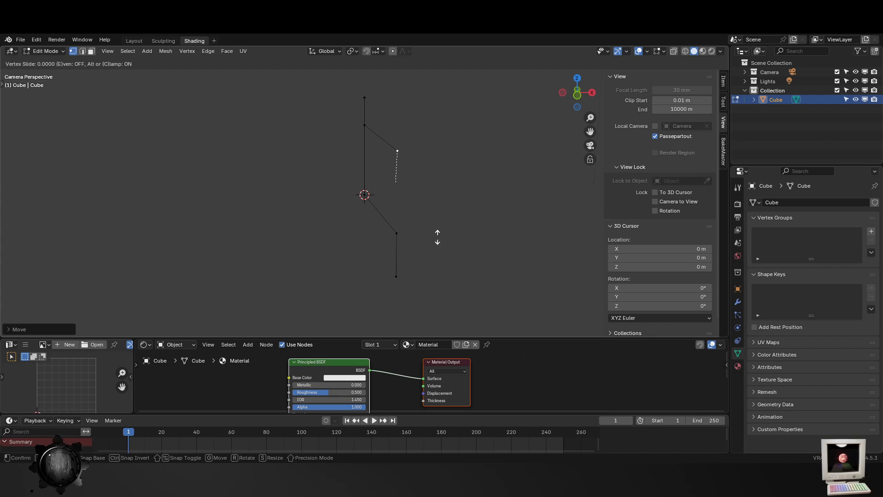
{"action": "key", "text": "g"}
{"action": "key", "text": "z"}
{"action": "left_click", "coordinate": [436, 289]}
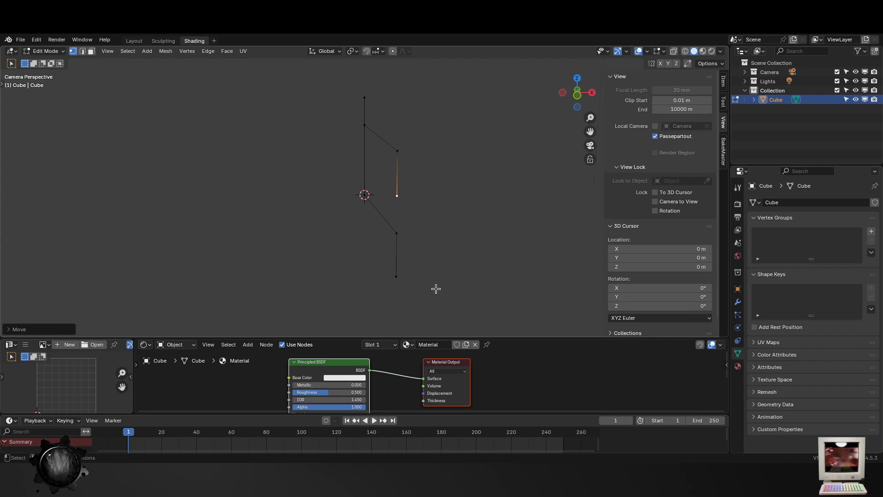
{"action": "key", "text": "Tab"}
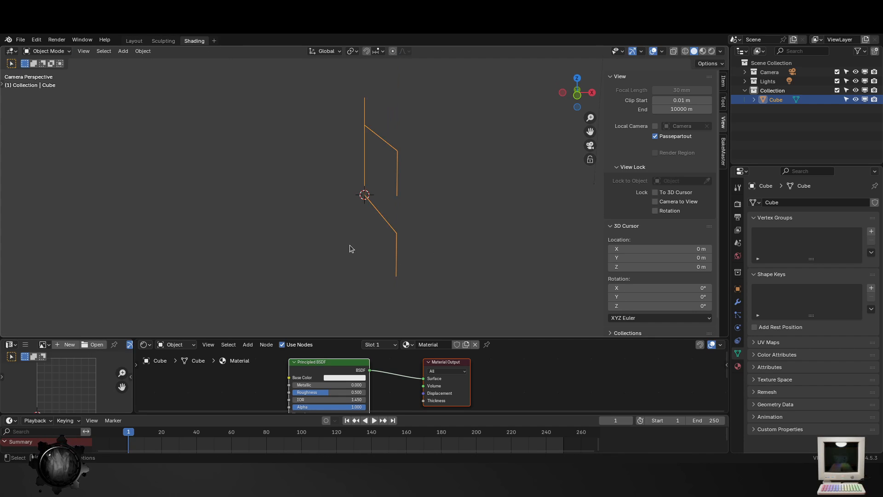
- Extrude the spine's top vertex upward along Z to add a head segment
{"action": "key", "text": "Tab"}
{"action": "left_click", "coordinate": [365, 99]}
{"action": "key", "text": "g"}
{"action": "key", "text": "g"}
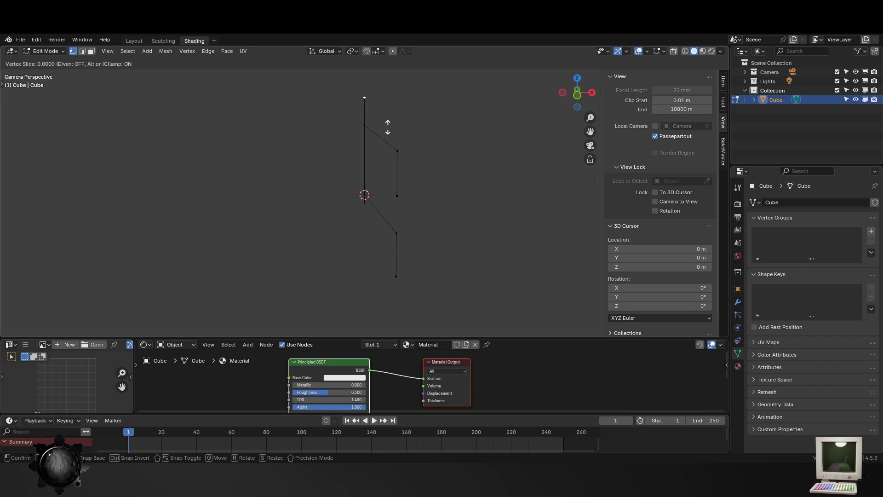
{"action": "left_click", "coordinate": [390, 108]}
{"action": "key", "text": "g"}
{"action": "key", "text": "z"}
{"action": "left_click", "coordinate": [395, 99]}
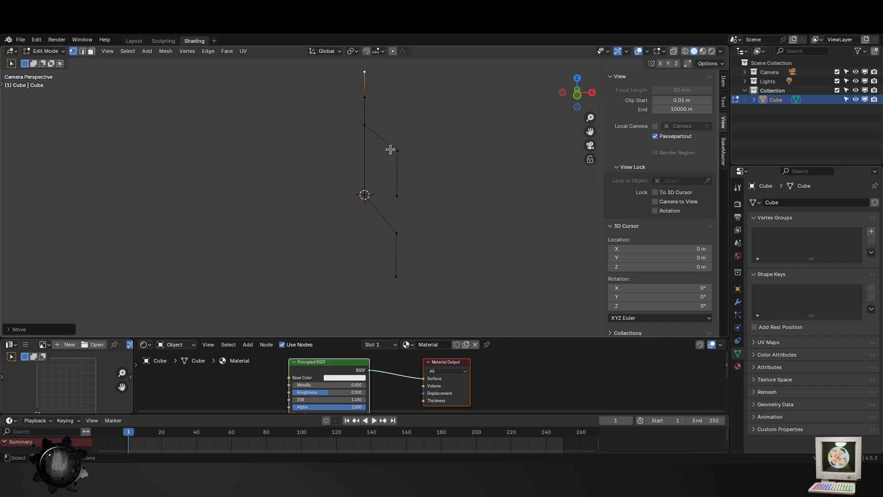
{"action": "scroll", "coordinate": [395, 171], "scroll_direction": "down", "scroll_amount": 3}
{"action": "key", "text": "Tab"}
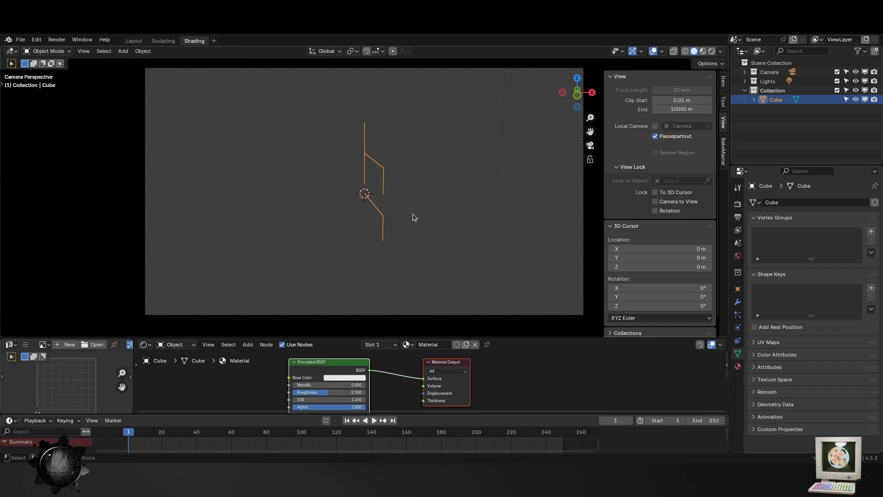
{"action": "key", "text": "Tab"}
{"action": "scroll", "coordinate": [361, 193], "scroll_direction": "up", "scroll_amount": 1}
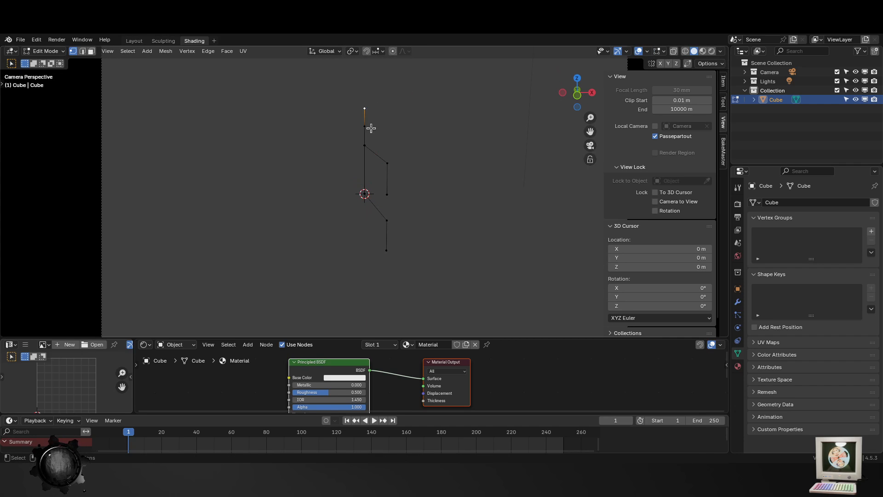
- Add a Mirror modifier on the X axis so the arm and leg are mirrored to the other side
{"action": "left_click", "coordinate": [365, 194]}
{"action": "left_click", "coordinate": [738, 302]}
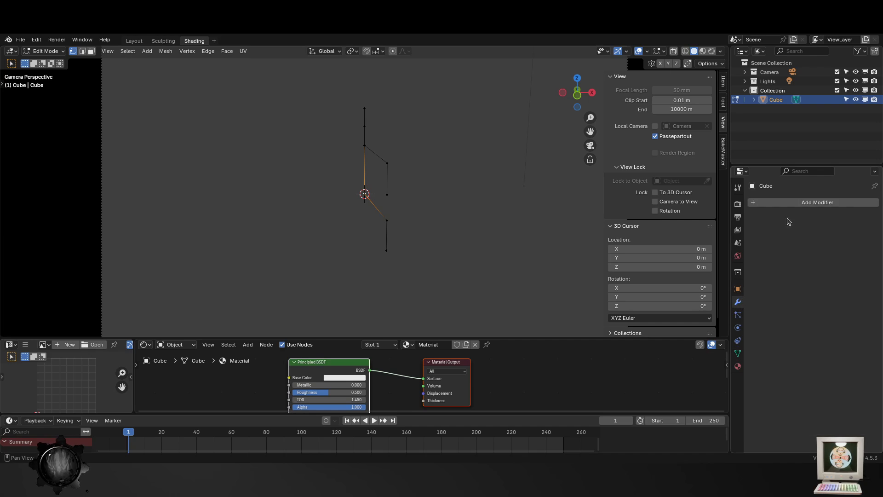
{"action": "left_click", "coordinate": [810, 202]}
{"action": "type", "text": "mir"}
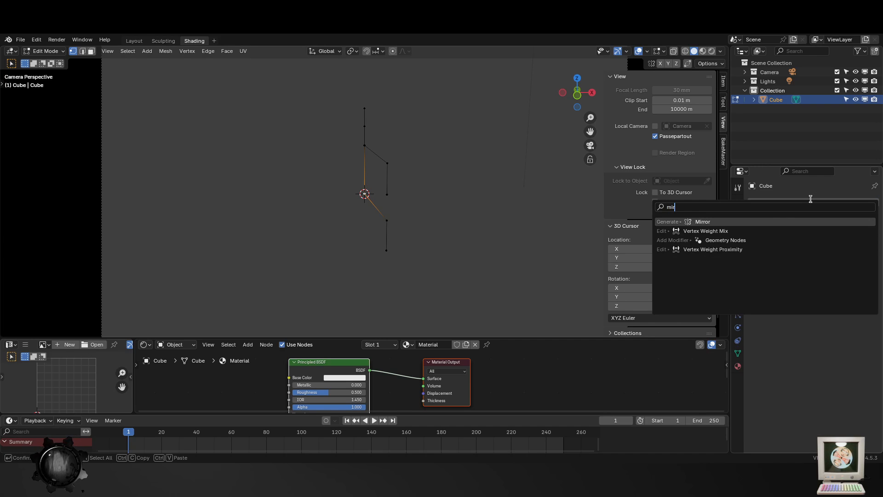
{"action": "key", "text": "Return"}
{"action": "key", "text": "Tab"}
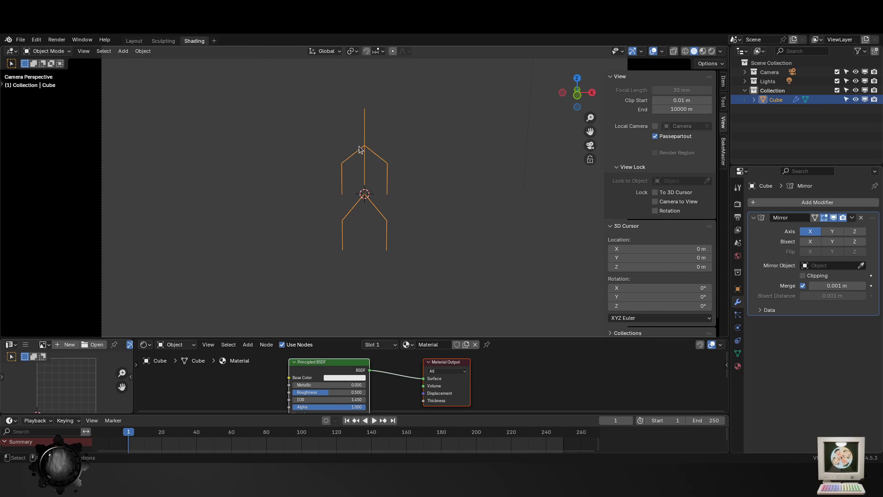
- Duplicate the mirrored skeleton, move one copy aside along X, and reselect the centred skeleton
{"action": "key", "text": "shift+d"}
{"action": "right_click", "coordinate": [401, 217]}
{"action": "key", "text": "g"}
{"action": "key", "text": "x"}
{"action": "left_click", "coordinate": [153, 232]}
{"action": "scroll", "coordinate": [377, 211], "scroll_direction": "up", "scroll_amount": 4}
{"action": "left_click", "coordinate": [377, 210]}
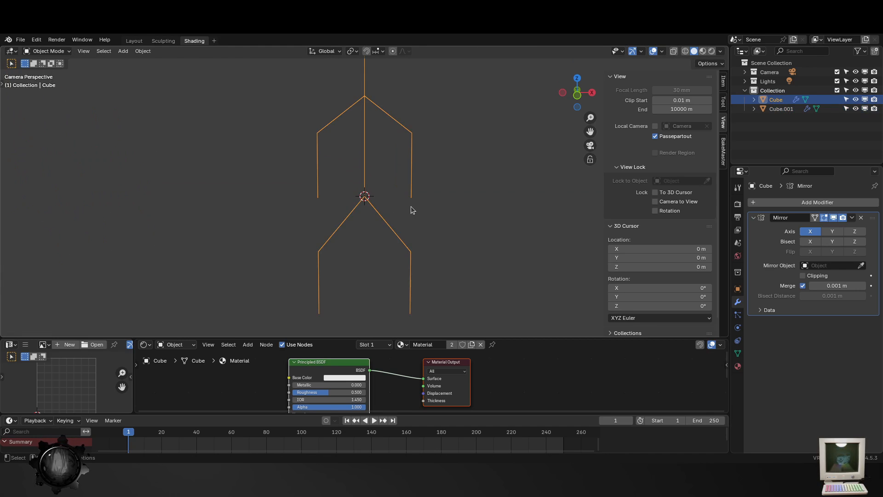
- Move the arm's end vertex outward about 0.10 m along X so the arm angles away from the body
{"action": "key", "text": "Tab"}
{"action": "left_click", "coordinate": [411, 198]}
{"action": "key", "text": "g"}
{"action": "key", "text": "x"}
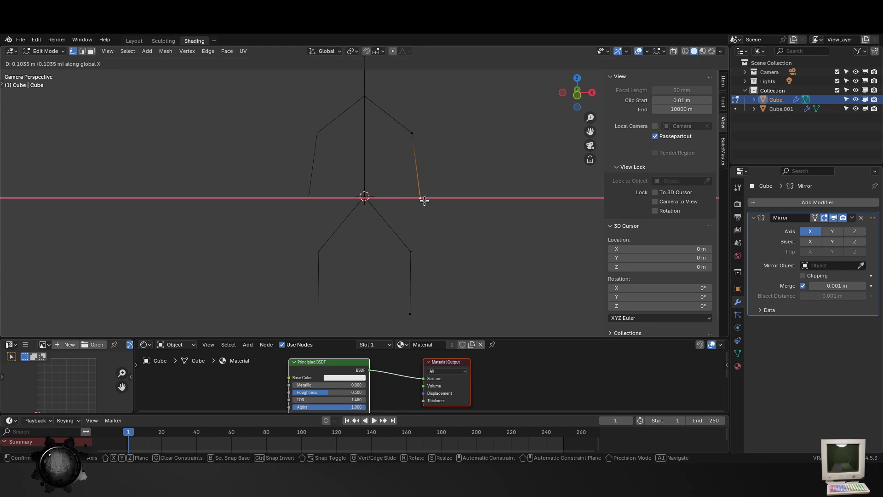
{"action": "left_click", "coordinate": [424, 200]}
- Move the leg's middle joint vertex inward about 0.10 m along X
{"action": "left_click", "coordinate": [411, 252]}
{"action": "key", "text": "g"}
{"action": "key", "text": "x"}
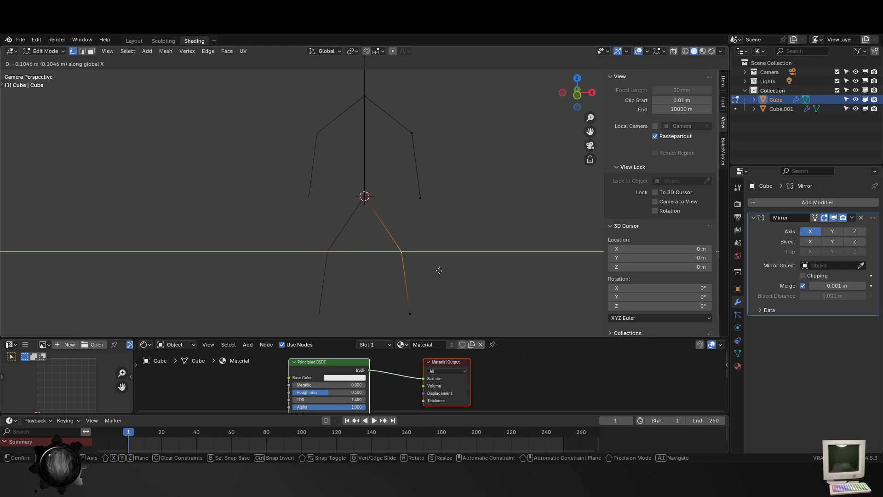
{"action": "left_click", "coordinate": [439, 276]}
- Extrude the leg's lowest vertex forward along Y to form a foot edge
{"action": "middle_click_drag", "start_coordinate": [410, 310], "coordinate": [440, 301]}
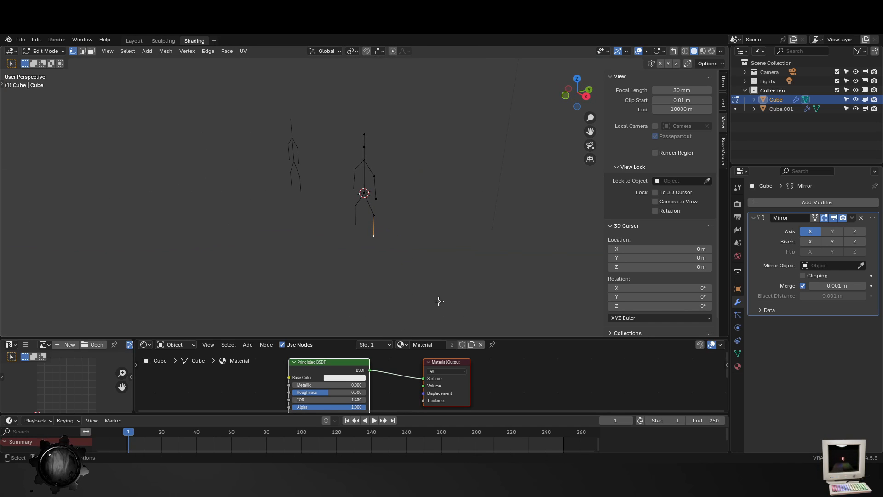
{"action": "key", "text": "KP_Decimal"}
{"action": "key", "text": "g"}
{"action": "key", "text": "z"}
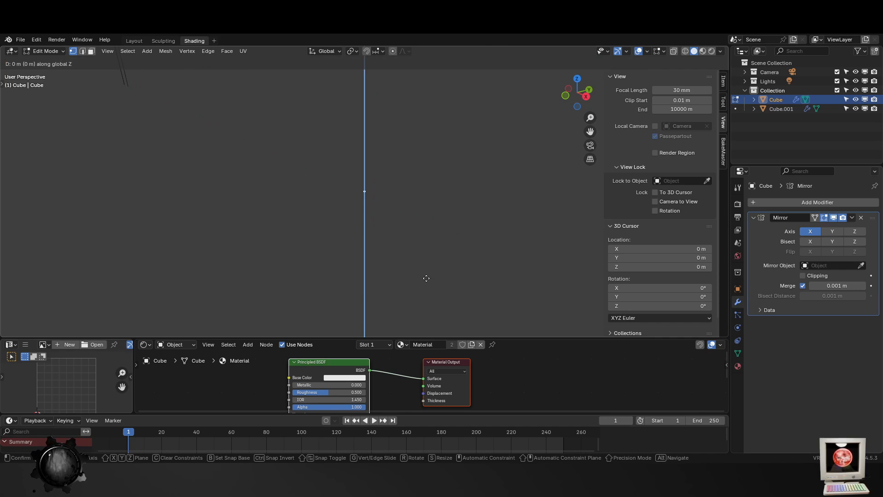
{"action": "key", "text": "x"}
{"action": "key", "text": "y"}
{"action": "left_click", "coordinate": [402, 250]}
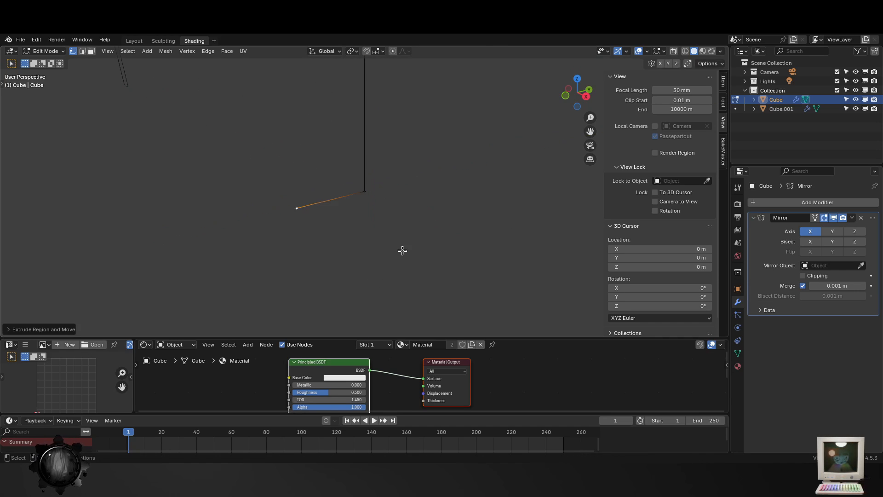
- Try to extrude the ankle vertex backward along Y from the foot edge
{"action": "left_click_drag", "start_coordinate": [381, 202], "coordinate": [369, 196]}
{"action": "left_click", "coordinate": [365, 191]}
{"action": "key", "text": "e"}
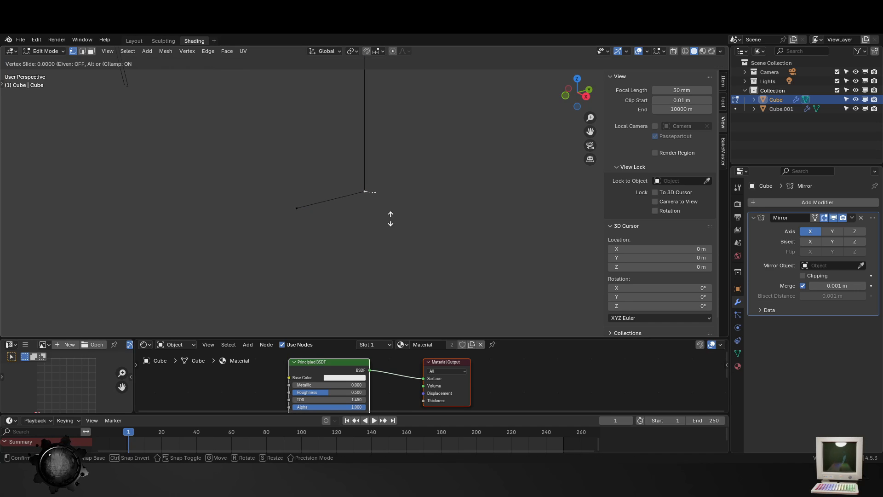
{"action": "key", "text": "z"}
{"action": "key", "text": "x"}
{"action": "key", "text": "y"}
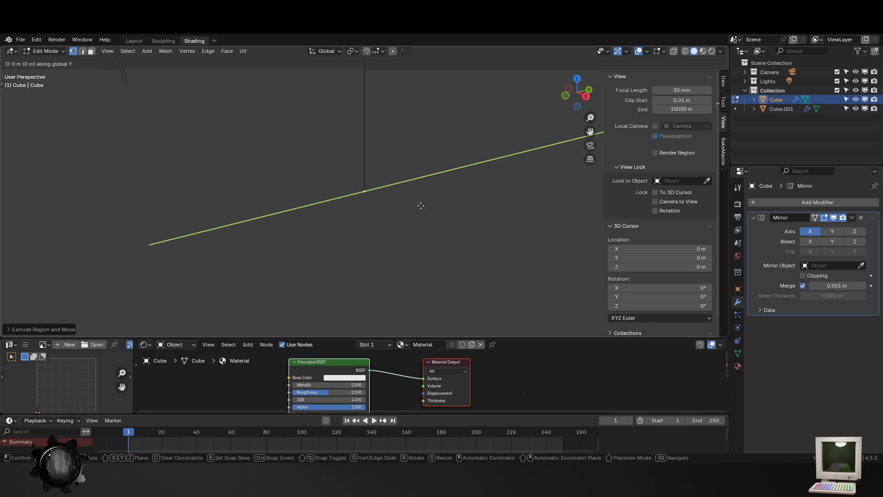
{"action": "left_click", "coordinate": [470, 197]}
- Add a Skin modifier to the mirrored skeleton to give it a solid body
{"action": "key", "text": "Tab"}
{"action": "scroll", "coordinate": [371, 236], "scroll_direction": "down", "scroll_amount": 4}
{"action": "key", "text": "KP_0"}
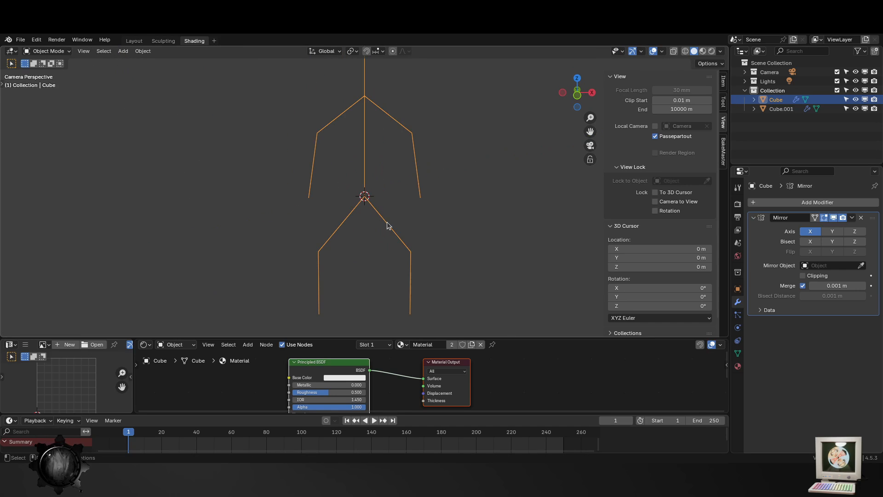
{"action": "left_click", "coordinate": [787, 203]}
{"action": "type", "text": "s"}
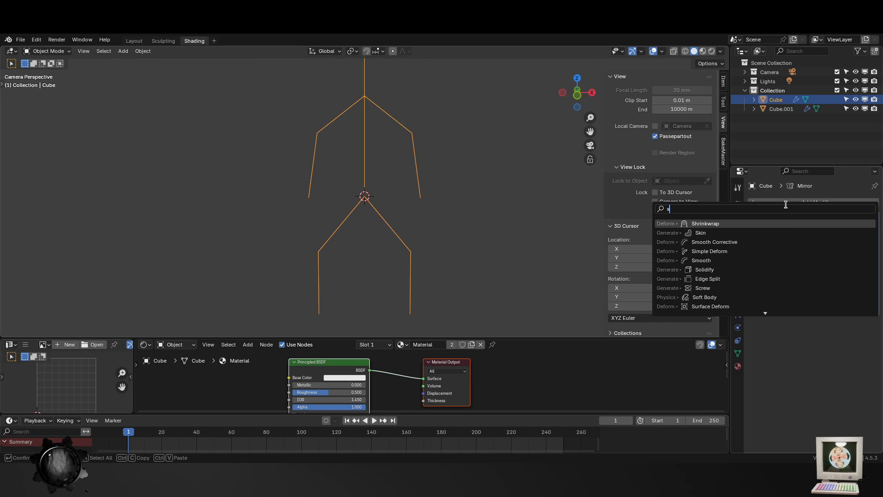
{"action": "type", "text": "ki"}
{"action": "key", "text": "Return"}
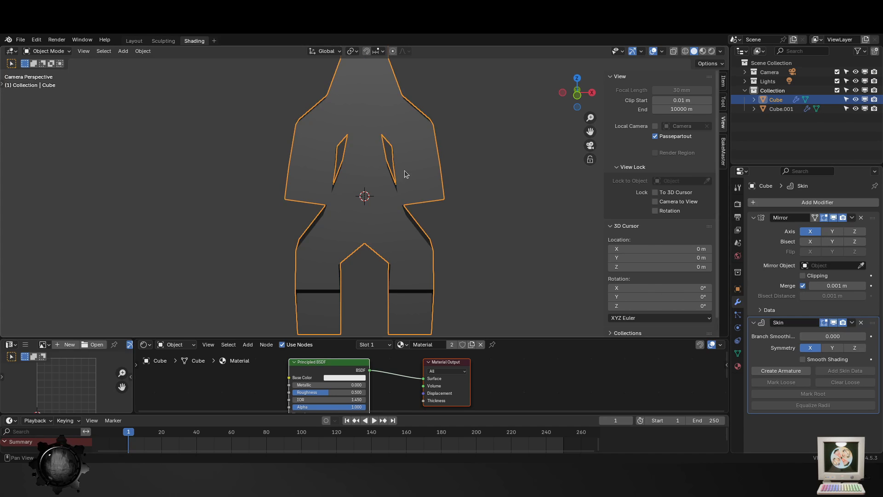
{"action": "scroll", "coordinate": [414, 236], "scroll_direction": "down", "scroll_amount": 3}
{"action": "key", "text": "Tab"}
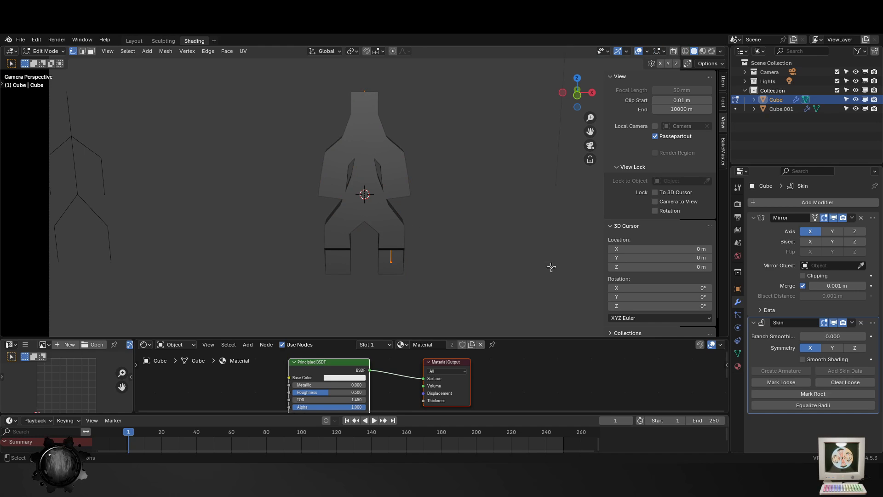
- Add a Subdivision modifier after the Skin and set its viewport level to 2
{"action": "key", "text": "Tab"}
{"action": "key", "text": "ctrl+1"}
{"action": "scroll", "coordinate": [858, 408], "scroll_direction": "down", "scroll_amount": 2}
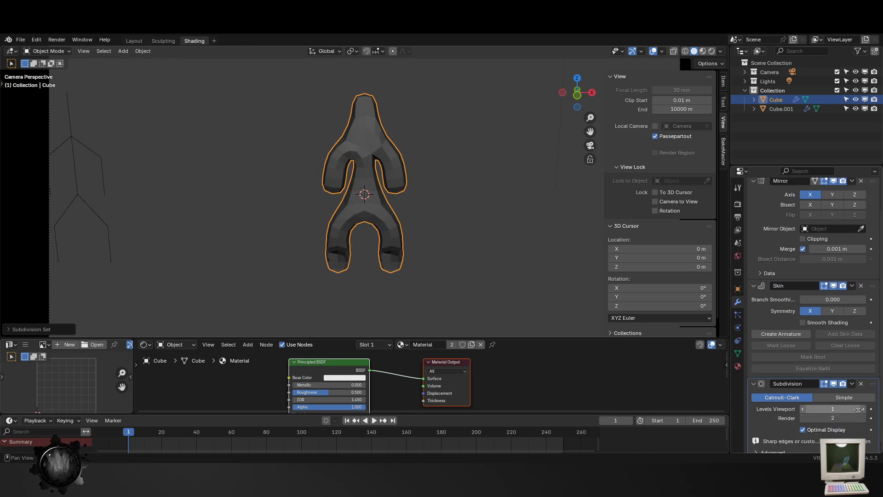
{"action": "scroll", "coordinate": [859, 409], "scroll_direction": "down", "scroll_amount": 1}
{"action": "left_click", "coordinate": [860, 402]}
{"action": "type", "text": "2"}
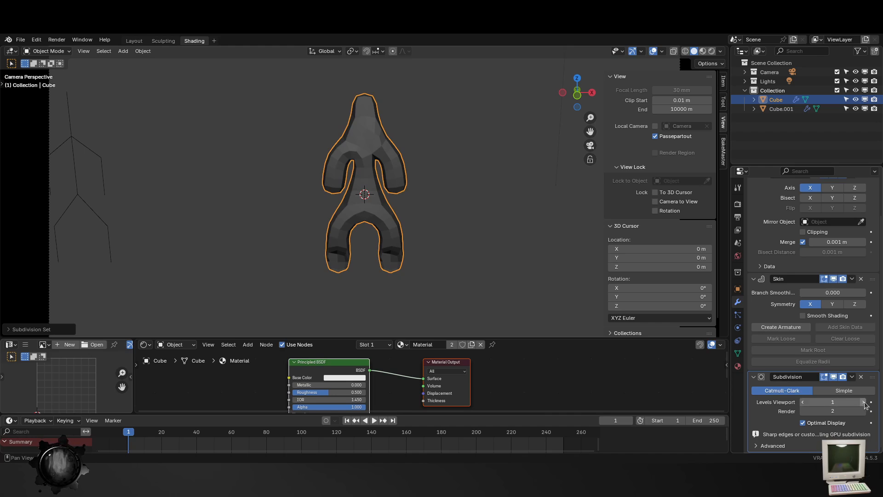
{"action": "key", "text": "Return"}
- Hide the Subdivision and Skin modifiers in the viewport while editing the mesh to expose the bare skeleton
{"action": "middle_click_drag", "start_coordinate": [538, 298], "coordinate": [378, 276]}
{"action": "key", "text": "Tab"}
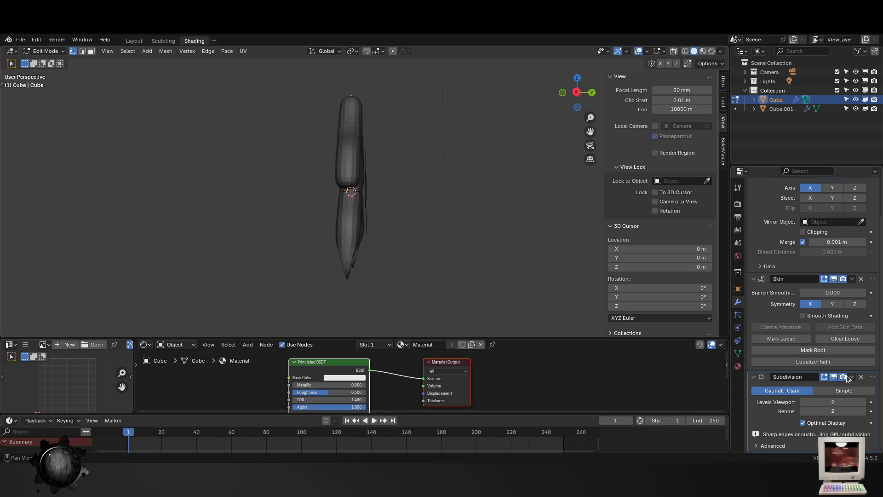
{"action": "left_click", "coordinate": [824, 377]}
{"action": "middle_click_drag", "start_coordinate": [546, 241], "coordinate": [361, 192]}
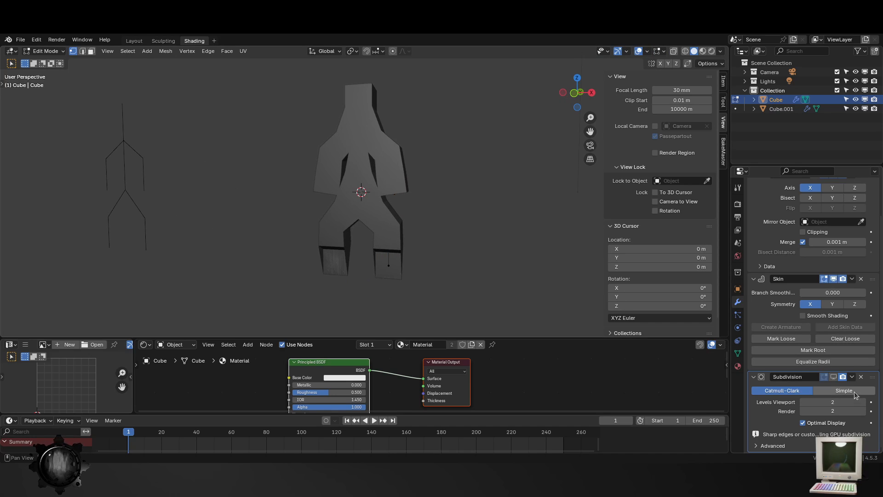
{"action": "left_click", "coordinate": [834, 280]}
{"action": "middle_click_drag", "start_coordinate": [462, 237], "coordinate": [417, 255]}
{"action": "left_click", "coordinate": [447, 276]}
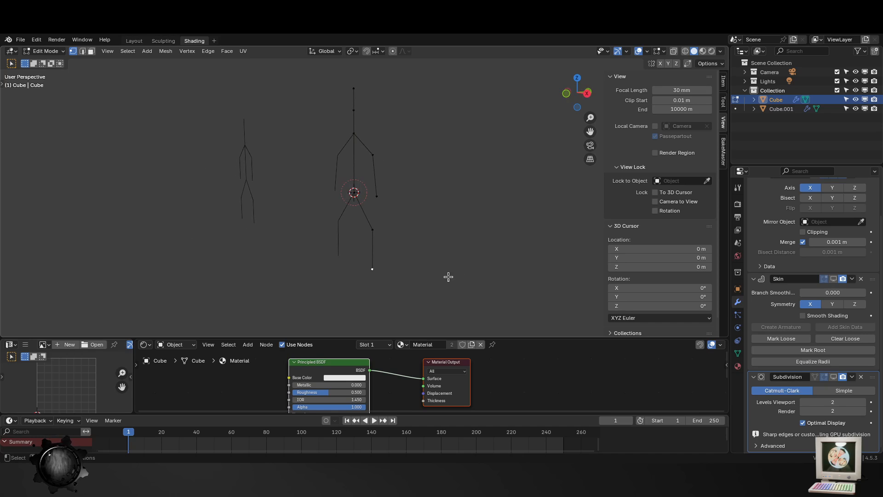
- Try to extrude a foot edge along Y from the leg's lowest vertex on the exposed skeleton
{"action": "left_click", "coordinate": [369, 282]}
{"action": "key", "text": "e"}
{"action": "key", "text": "x"}
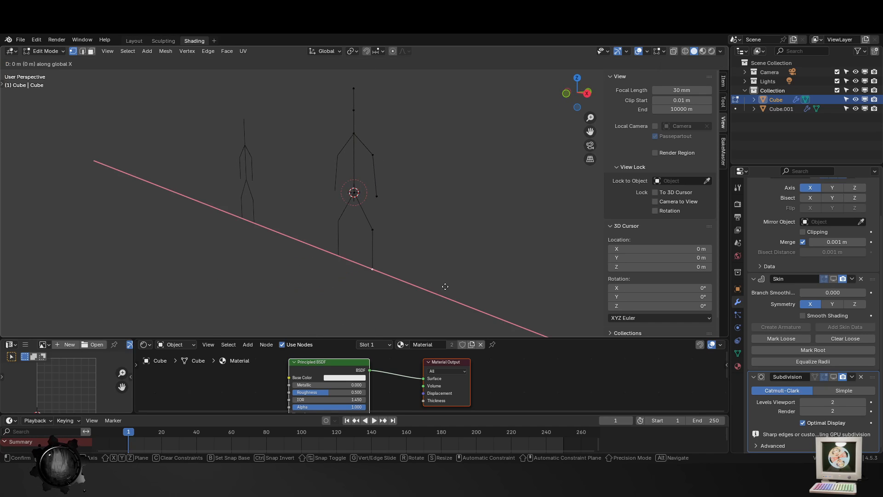
{"action": "key", "text": "y"}
{"action": "key", "text": "Escape"}
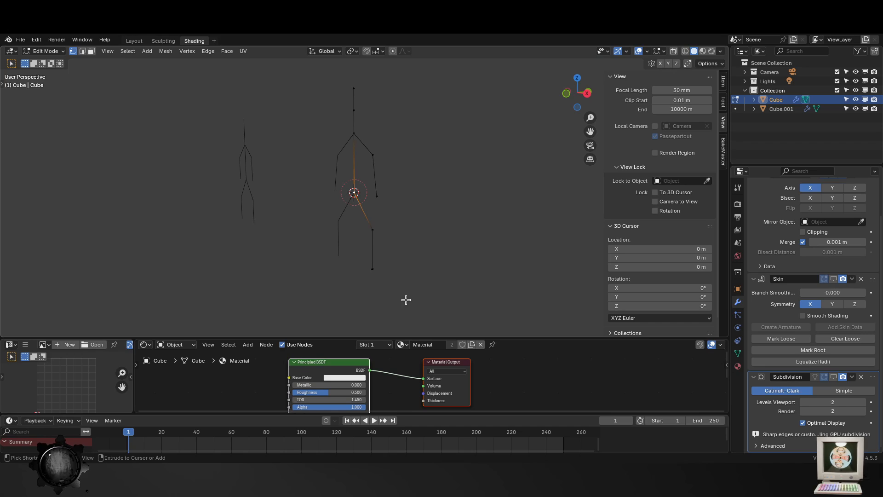
- Undo the latest foot extrusion attempt and the hiding of the Skin and Subdivision modifiers
{"action": "key", "text": "ctrl+z"}
{"action": "key", "text": "ctrl+z"}
{"action": "key", "text": "ctrl+z"}
{"action": "key", "text": "ctrl+z"}
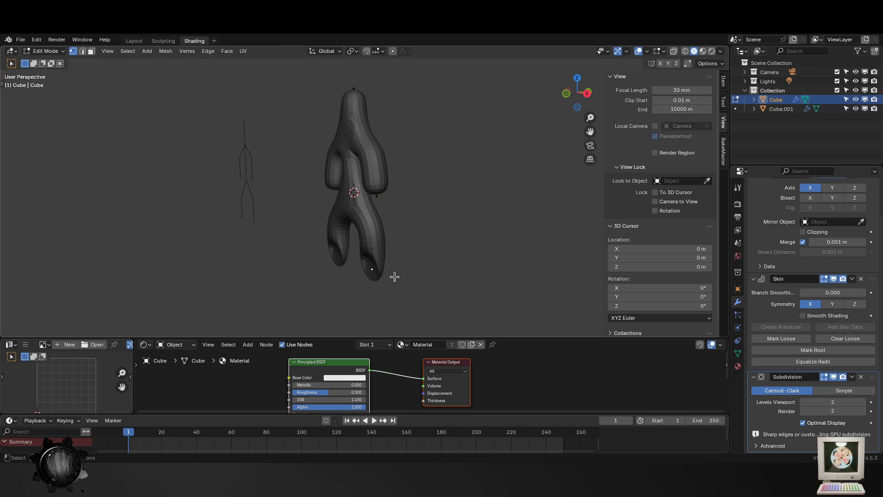
- Hide the Subdivision and Skin modifiers in the viewport and return to editing the bare skeleton
{"action": "key", "text": "Tab"}
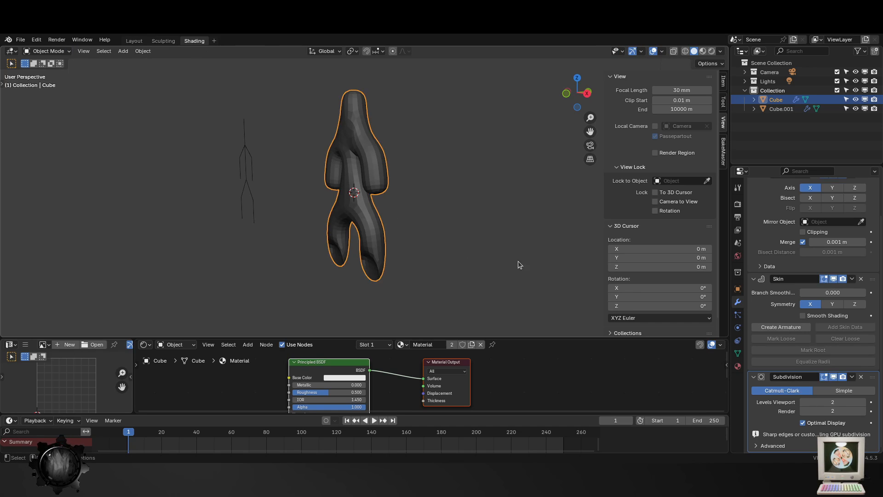
{"action": "left_click", "coordinate": [834, 377]}
{"action": "left_click", "coordinate": [834, 279]}
{"action": "key", "text": "Tab"}
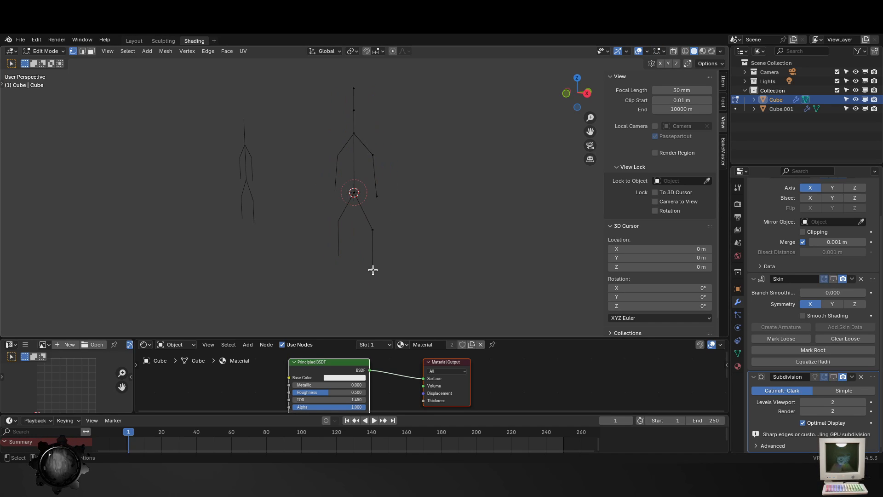
- Extrude a toe edge about 0.46 m along negative Y from the leg's lowest vertex
{"action": "left_click", "coordinate": [366, 270]}
{"action": "key", "text": "g"}
{"action": "key", "text": "x"}
{"action": "key", "text": "y"}
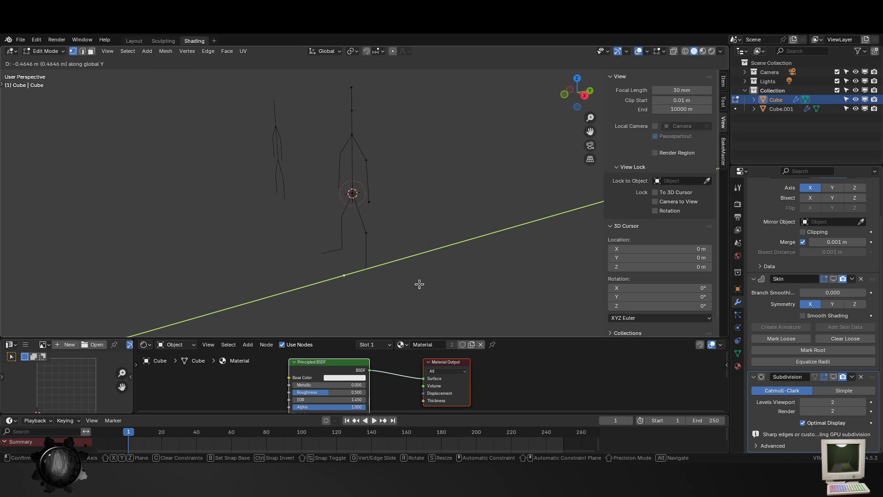
{"action": "left_click", "coordinate": [419, 284]}
- Extrude a short heel edge along positive Y from the same ankle vertex, opposite the toe
{"action": "left_click", "coordinate": [367, 270]}
{"action": "key", "text": "g"}
{"action": "right_click", "coordinate": [398, 266]}
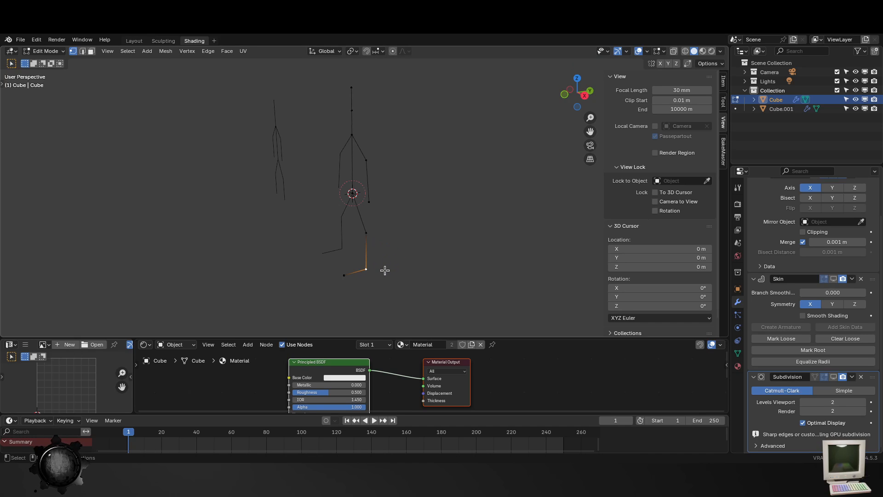
{"action": "key", "text": "g"}
{"action": "key", "text": "x"}
{"action": "key", "text": "y"}
{"action": "left_click", "coordinate": [396, 265]}
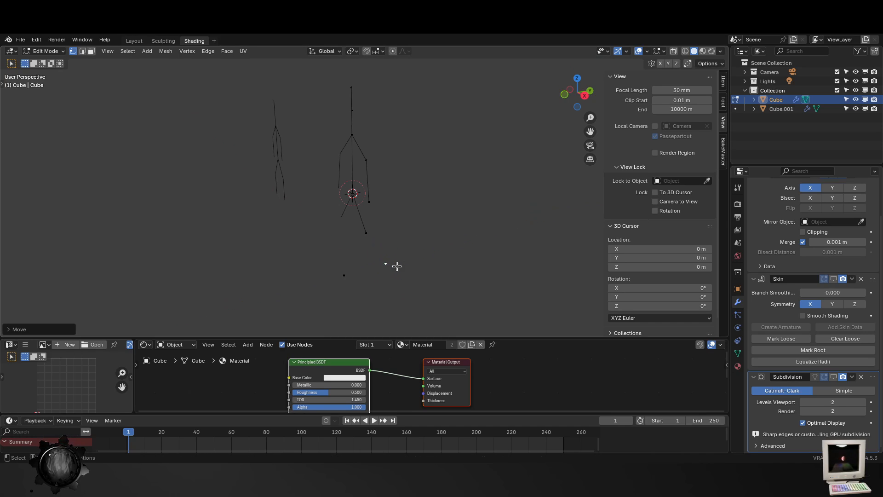
- Raise the ankle vertex between toe and heel about 0.12 m along Z
{"action": "middle_click_drag", "start_coordinate": [384, 289], "coordinate": [405, 252]}
{"action": "key", "text": "Tab"}
{"action": "key", "text": "Tab"}
{"action": "left_click", "coordinate": [394, 262]}
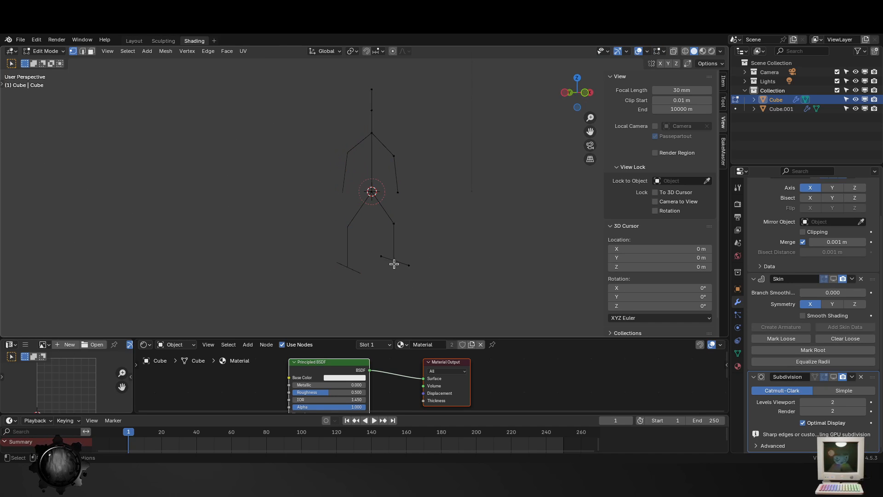
{"action": "key", "text": "g"}
{"action": "key", "text": "z"}
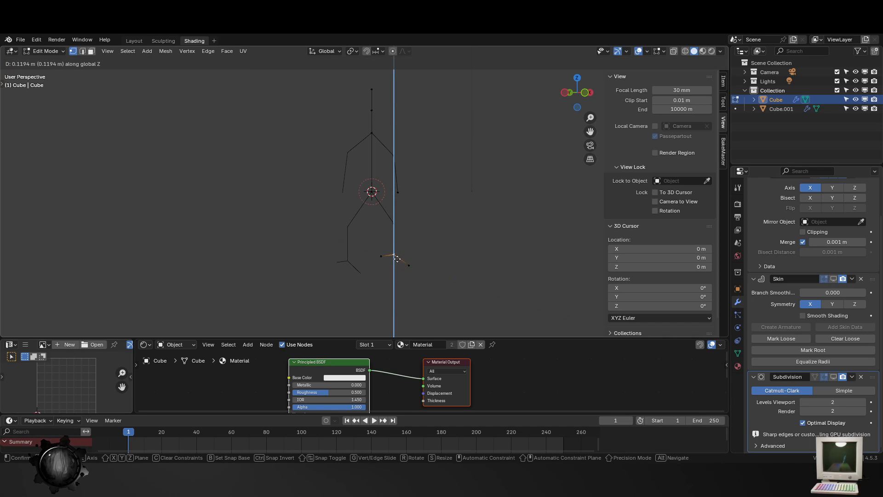
{"action": "left_click", "coordinate": [397, 259]}
- Leave mesh editing and show the Subdivision and Skin modifiers in the viewport again
{"action": "key", "text": "Tab"}
{"action": "middle_click_drag", "start_coordinate": [527, 239], "coordinate": [489, 235]}
{"action": "left_click", "coordinate": [834, 376]}
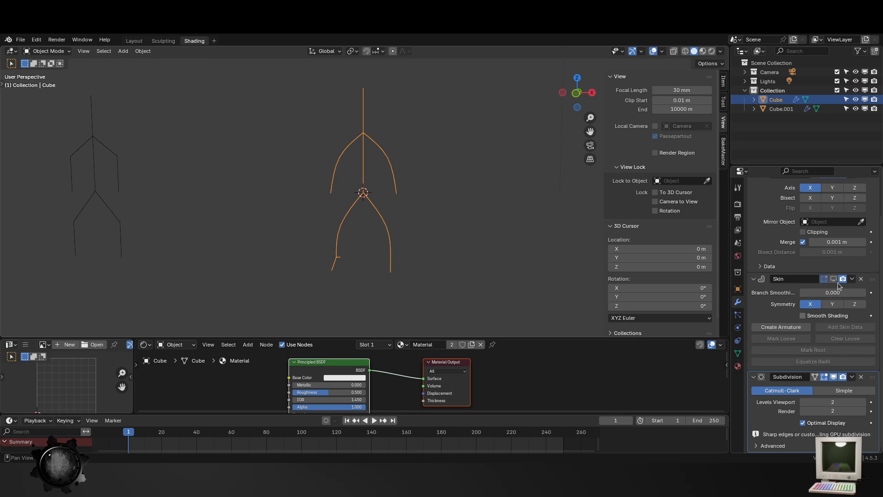
{"action": "left_click", "coordinate": [834, 279]}
{"action": "middle_click_drag", "start_coordinate": [437, 255], "coordinate": [282, 240]}
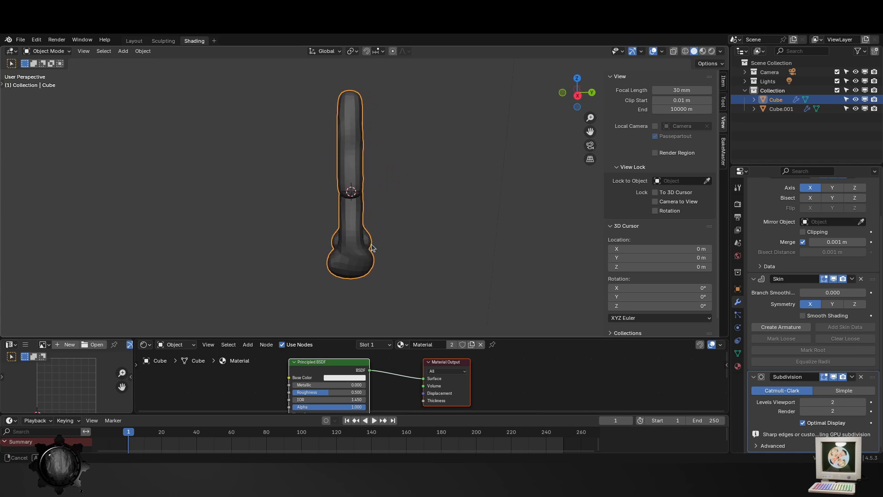
- Turn on X-ray for the mesh and move the knee vertex about 0.17 m inward along X
{"action": "scroll", "coordinate": [282, 244], "scroll_direction": "up", "scroll_amount": 3}
{"action": "key", "text": "Tab"}
{"action": "middle_click_drag", "start_coordinate": [294, 276], "coordinate": [401, 301]}
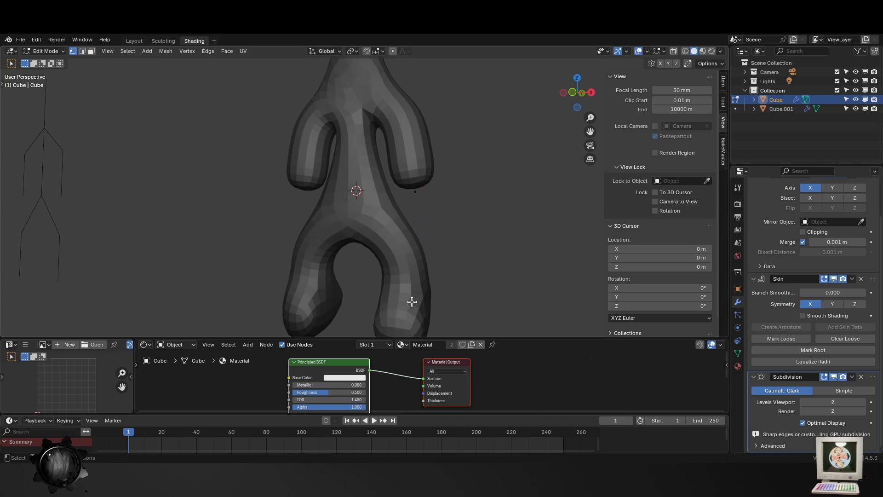
{"action": "left_click", "coordinate": [674, 51]}
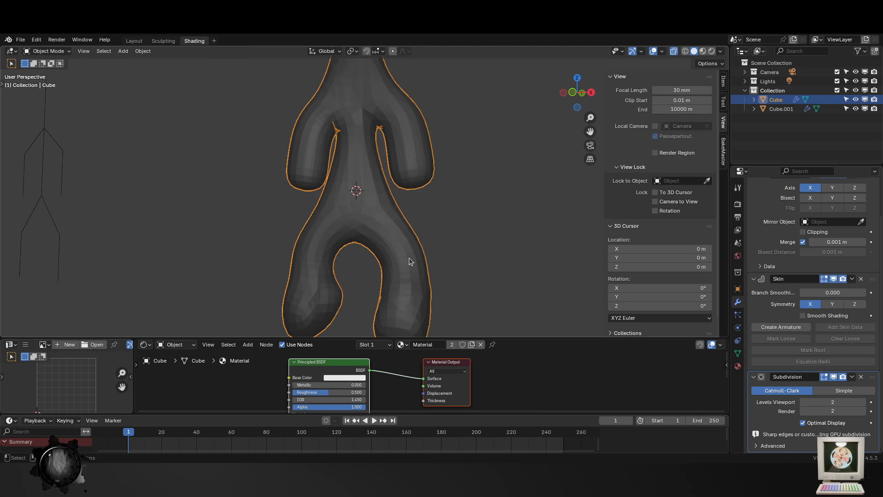
{"action": "key", "text": "g"}
{"action": "key", "text": "x"}
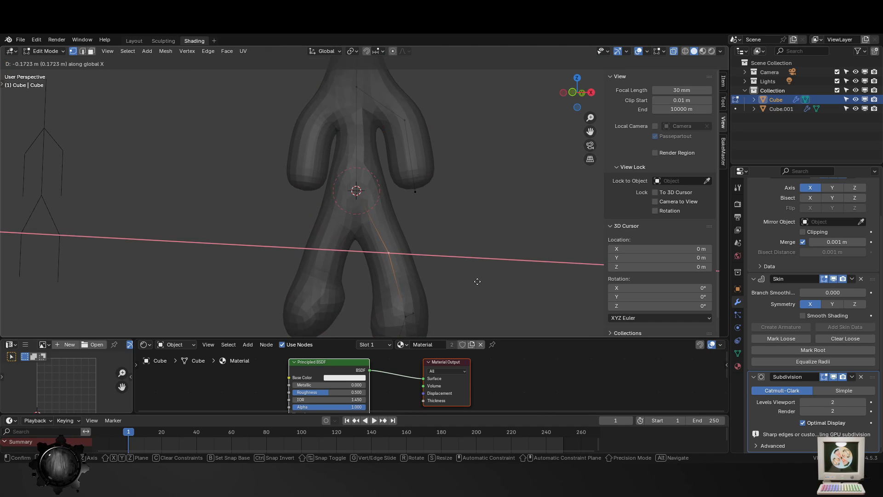
{"action": "left_click", "coordinate": [478, 282]}
- Resize the skin radius at the vertex on top of the head
{"action": "key", "text": "Tab"}
{"action": "scroll", "coordinate": [464, 286], "scroll_direction": "down", "scroll_amount": 4}
{"action": "middle_click_drag", "start_coordinate": [409, 286], "coordinate": [440, 288]}
{"action": "scroll", "coordinate": [433, 280], "scroll_direction": "up", "scroll_amount": 2}
{"action": "key", "text": "Tab"}
{"action": "middle_click_drag", "start_coordinate": [396, 204], "coordinate": [399, 285], "text": "shift"}
{"action": "left_click", "coordinate": [367, 144]}
{"action": "key", "text": "ctrl+a"}
{"action": "left_click", "coordinate": [477, 207]}
- Shrink the neck vertex's skin to about 0.53 and lower the vertex about 0.29 m along Z
{"action": "left_click", "coordinate": [367, 174]}
{"action": "key", "text": "ctrl+a"}
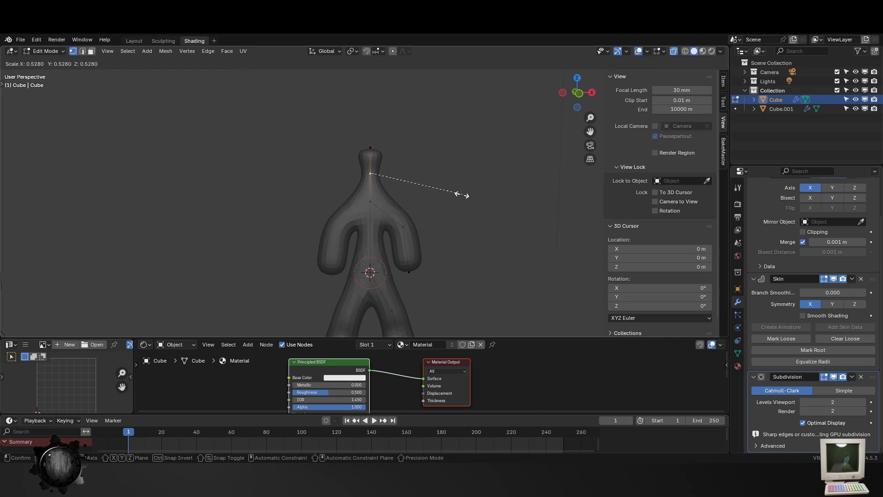
{"action": "left_click", "coordinate": [455, 194]}
{"action": "key", "text": "g"}
{"action": "key", "text": "z"}
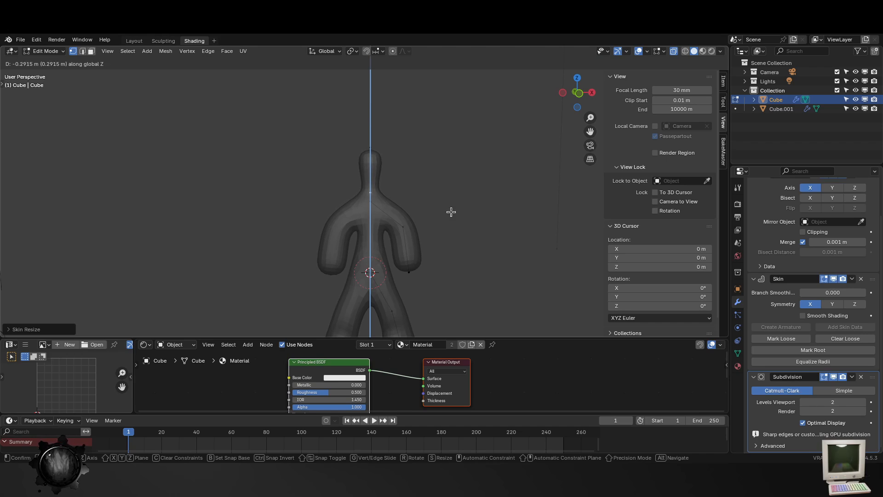
{"action": "left_click", "coordinate": [450, 211]}
- Shrink the skin of the elbow and hand vertices to about 0.51 to thin the arms
{"action": "left_click", "coordinate": [412, 219]}
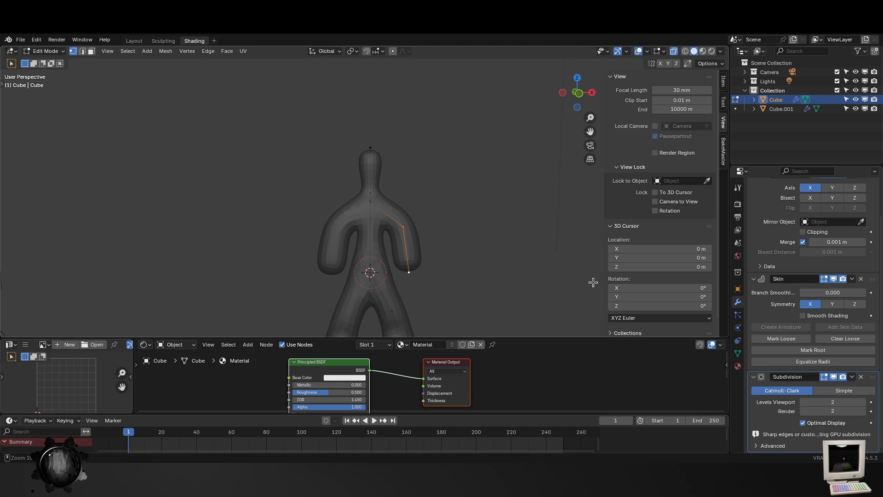
{"action": "key", "text": "ctrl+a"}
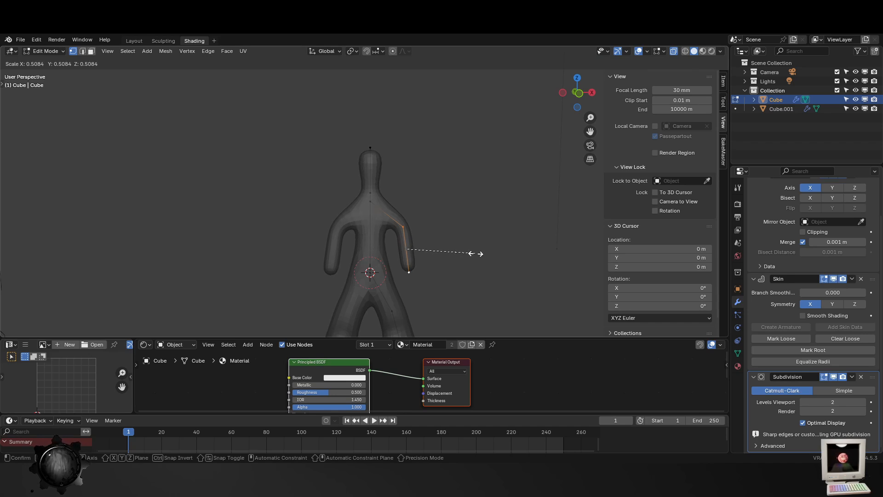
{"action": "left_click", "coordinate": [476, 253]}
- Shrink the skin of the knee and foot vertices to about 0.58 and of the hip vertex to about 0.75
{"action": "middle_click_drag", "start_coordinate": [483, 245], "coordinate": [502, 188], "text": "shift"}
{"action": "left_click_drag", "start_coordinate": [462, 321], "coordinate": [401, 244]}
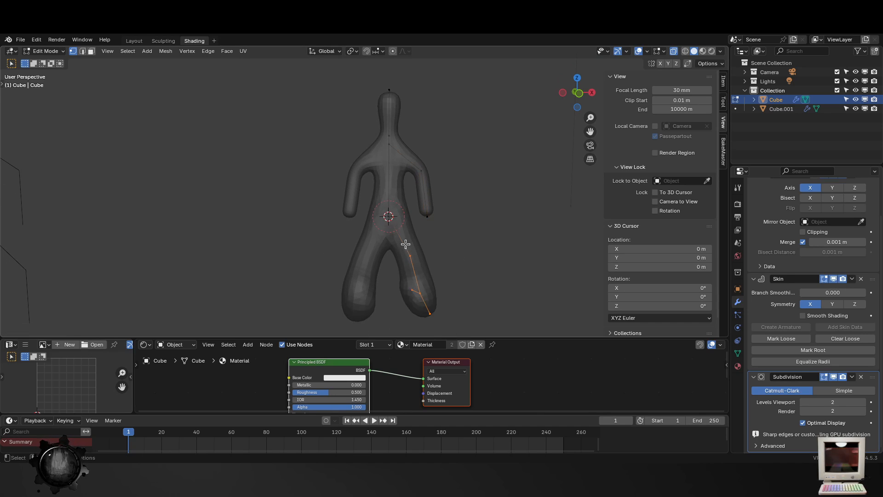
{"action": "key", "text": "ctrl+a"}
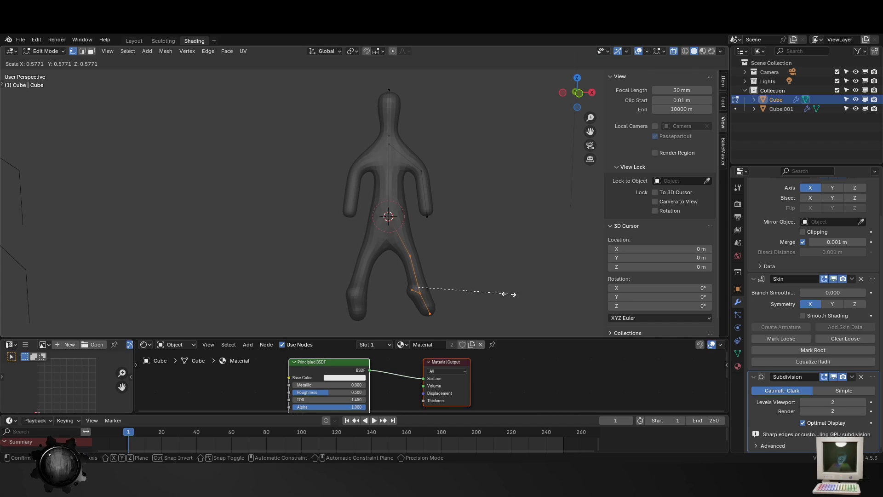
{"action": "left_click", "coordinate": [508, 293]}
{"action": "left_click", "coordinate": [391, 218]}
{"action": "middle_click_drag", "start_coordinate": [545, 241], "coordinate": [483, 264]}
{"action": "key", "text": "ctrl+a"}
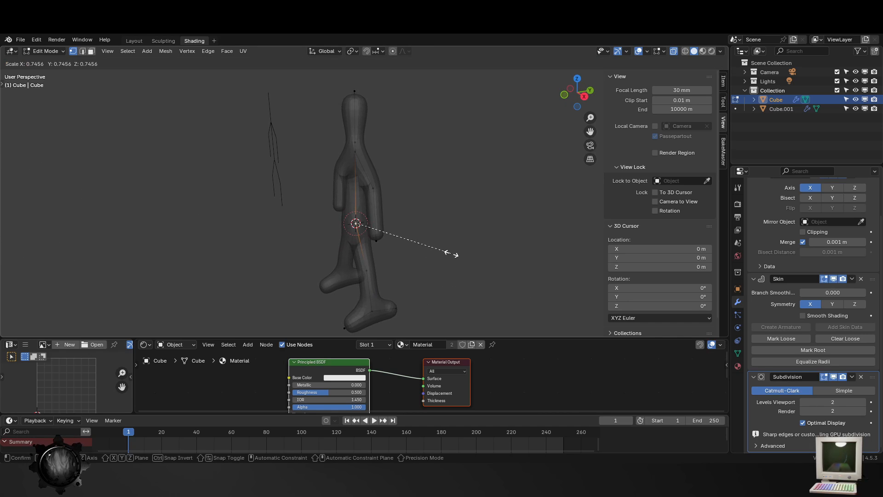
{"action": "left_click", "coordinate": [442, 251]}
- Select the foot's ankle, toe and heel vertices and move them slightly inward along X
{"action": "middle_click_drag", "start_coordinate": [395, 279], "coordinate": [438, 270]}
{"action": "left_click_drag", "start_coordinate": [450, 334], "coordinate": [387, 265]}
{"action": "middle_click_drag", "start_coordinate": [421, 268], "coordinate": [448, 268]}
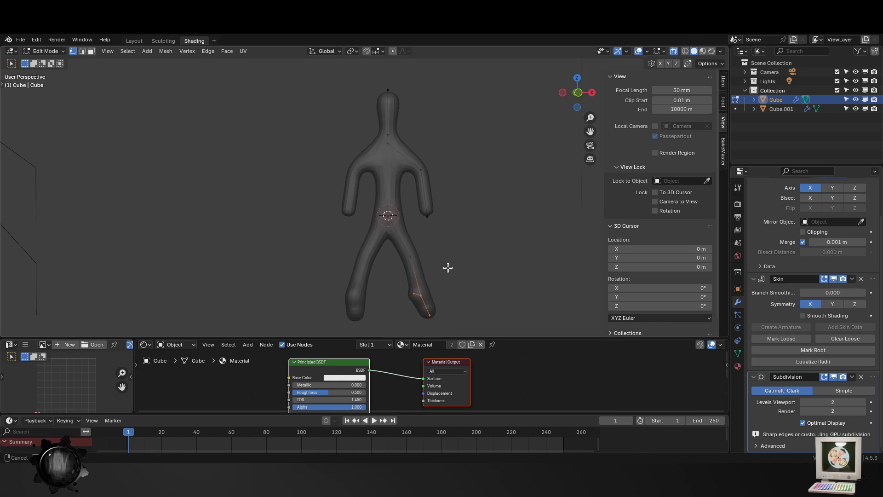
{"action": "key", "text": "g"}
{"action": "key", "text": "x"}
{"action": "left_click", "coordinate": [456, 282]}
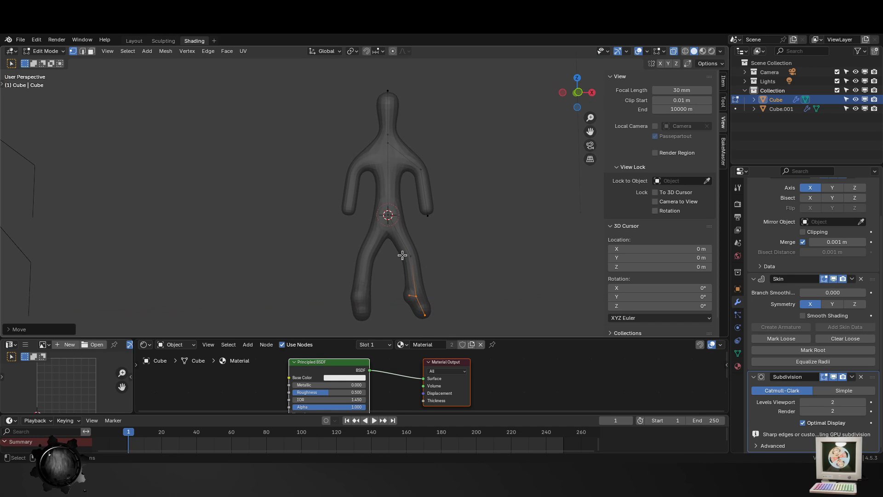
- Dissolve the leg's knee vertex with Limited Dissolve and Dissolve Vertices
{"action": "key", "text": "x"}
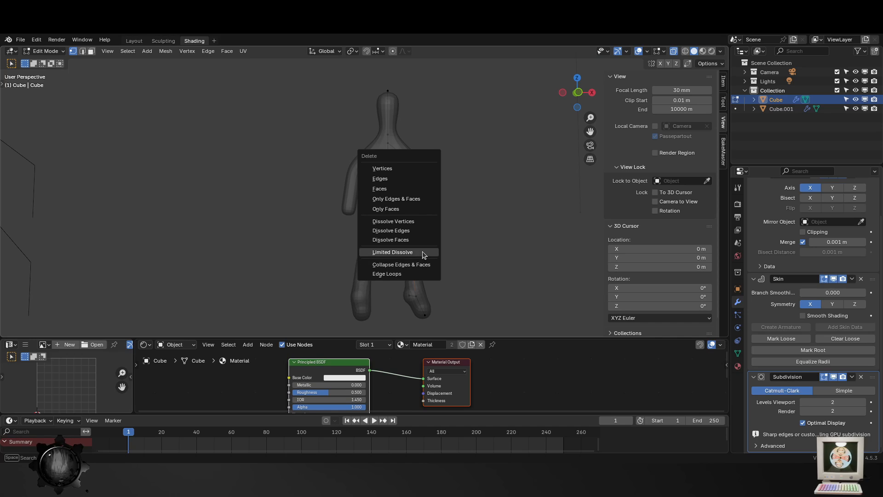
{"action": "left_click", "coordinate": [424, 253]}
{"action": "key", "text": "x"}
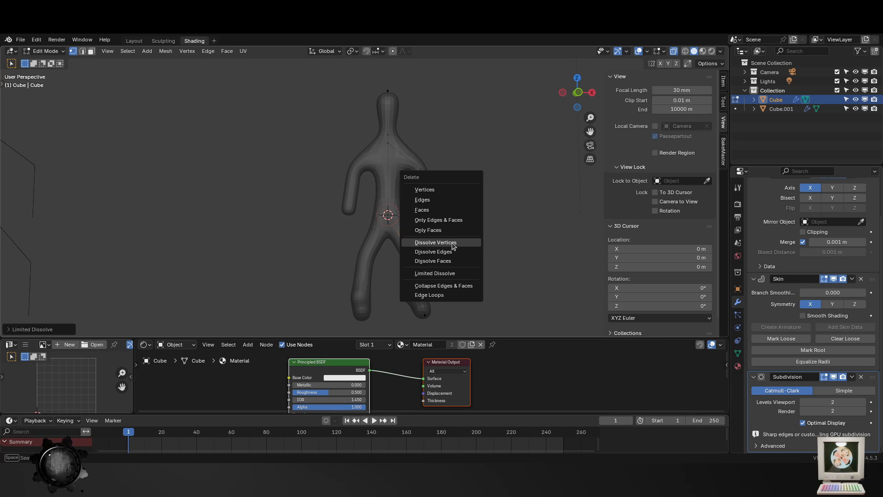
{"action": "left_click", "coordinate": [452, 246]}
- View the figure from the side and shift the selected leg vertices along Y
{"action": "middle_click_drag", "start_coordinate": [457, 256], "coordinate": [355, 193]}
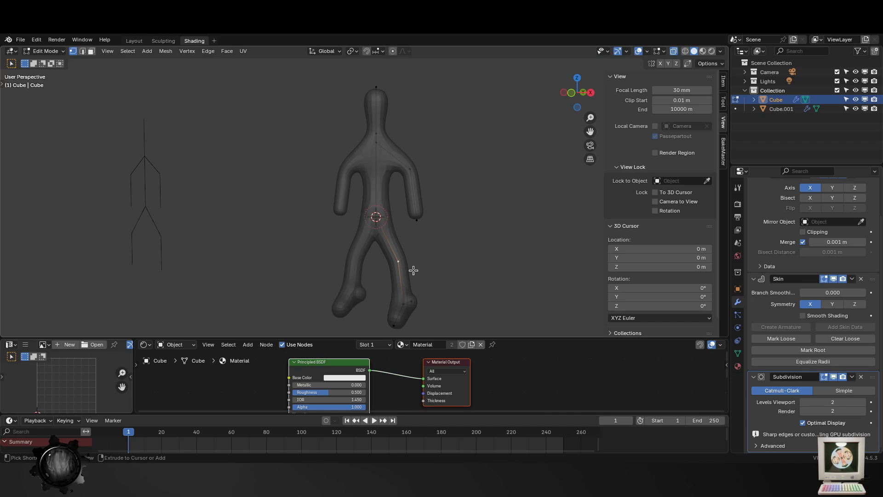
{"action": "key", "text": "g"}
{"action": "key", "text": "x"}
{"action": "key", "text": "y"}
{"action": "left_click", "coordinate": [351, 276]}
- Subdivide the edge between the head top and neck, and enlarge the skin at its new middle vertex
{"action": "middle_click_drag", "start_coordinate": [347, 133], "coordinate": [377, 100]}
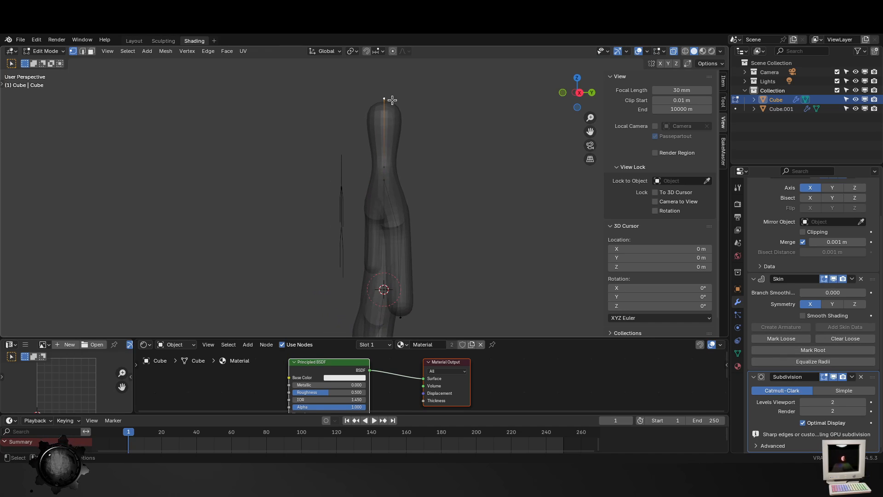
{"action": "right_click", "coordinate": [384, 131]}
{"action": "left_click", "coordinate": [385, 131]}
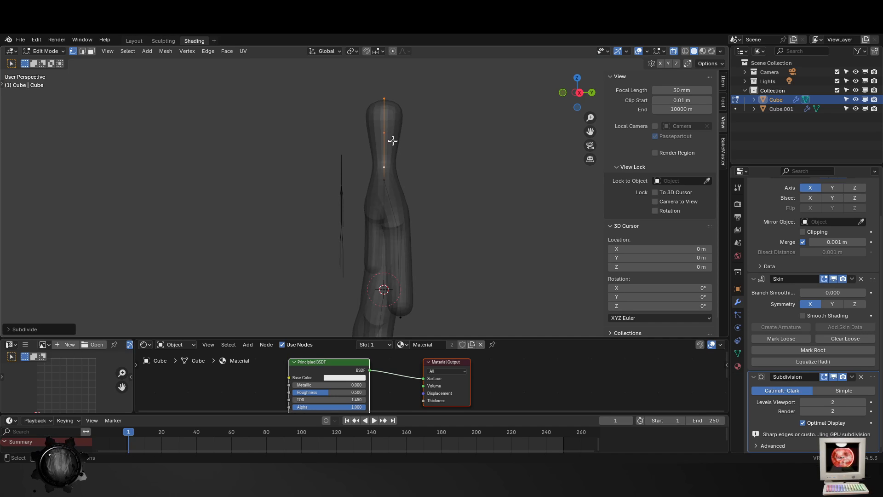
{"action": "left_click", "coordinate": [386, 135]}
{"action": "key", "text": "ctrl+a"}
{"action": "left_click", "coordinate": [497, 162]}
- Resize the skin at the head's top vertex and at the neck vertex to round the head
{"action": "left_click", "coordinate": [385, 100]}
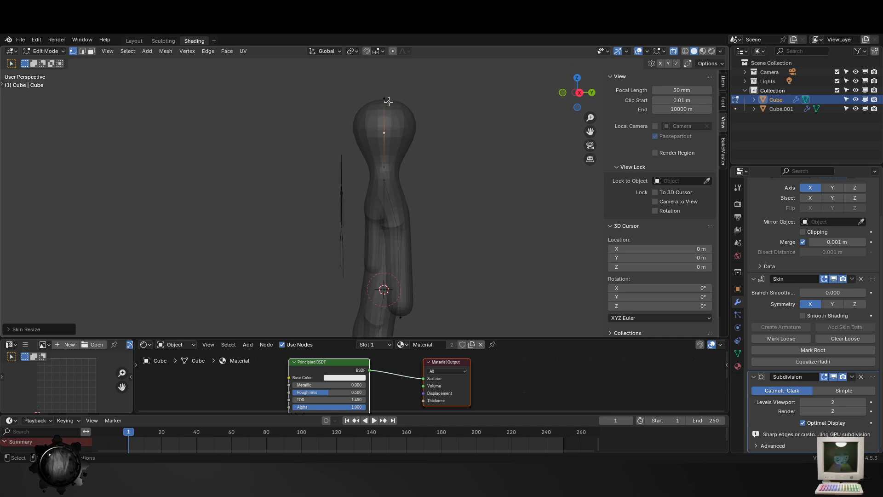
{"action": "key", "text": "ctrl+a"}
{"action": "left_click", "coordinate": [372, 161]}
{"action": "left_click", "coordinate": [385, 171]}
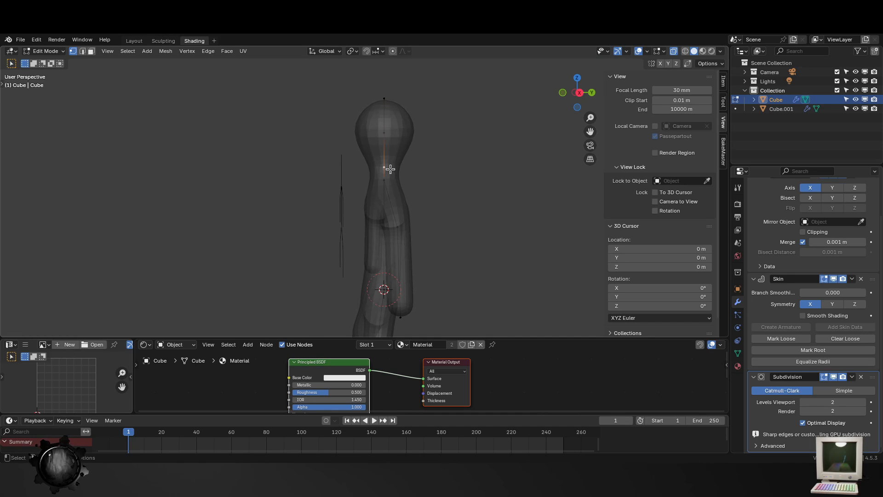
{"action": "key", "text": "ctrl+a"}
{"action": "left_click", "coordinate": [442, 178]}
- Scale the middle head vertex's skin to about 0.78 and raise the neck vertex about 0.11 m along Z
{"action": "left_click", "coordinate": [384, 128]}
{"action": "key", "text": "ctrl+a"}
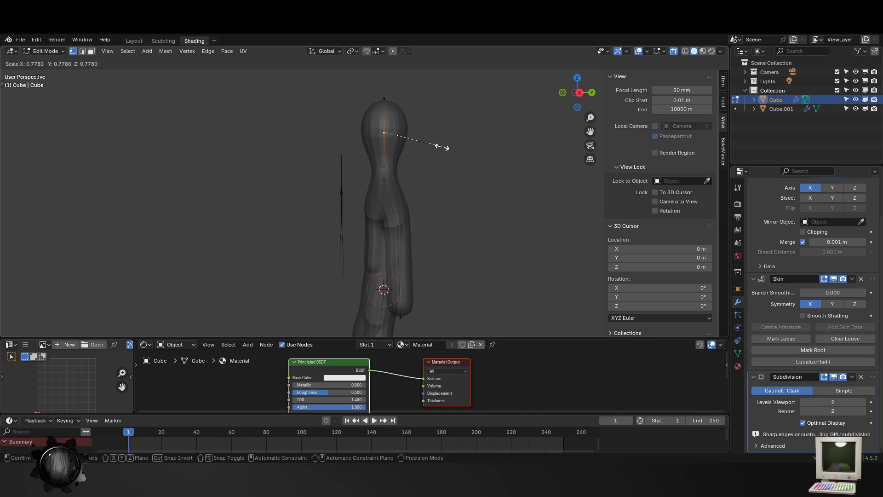
{"action": "left_click", "coordinate": [437, 145]}
{"action": "left_click", "coordinate": [394, 167]}
{"action": "key", "text": "g"}
{"action": "key", "text": "z"}
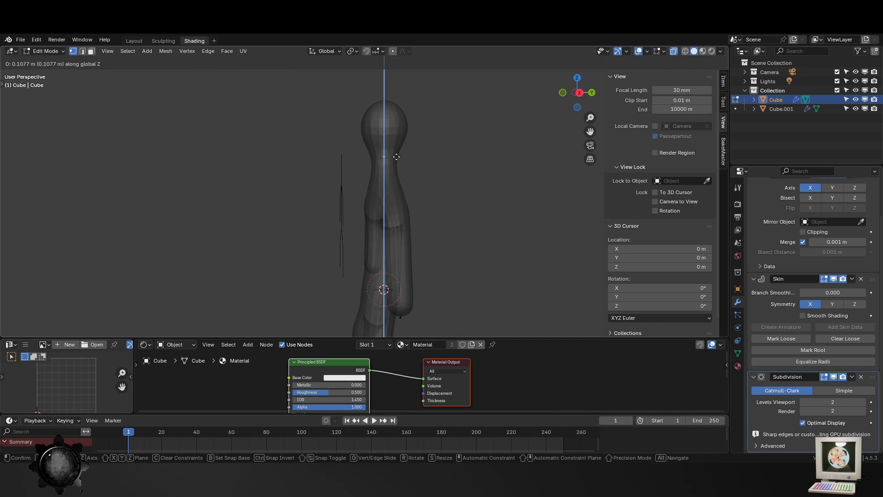
{"action": "left_click", "coordinate": [396, 157]}
- Resize the skin radius at the raised neck vertex while viewing the figure from the front
{"action": "middle_click_drag", "start_coordinate": [396, 156], "coordinate": [404, 174]}
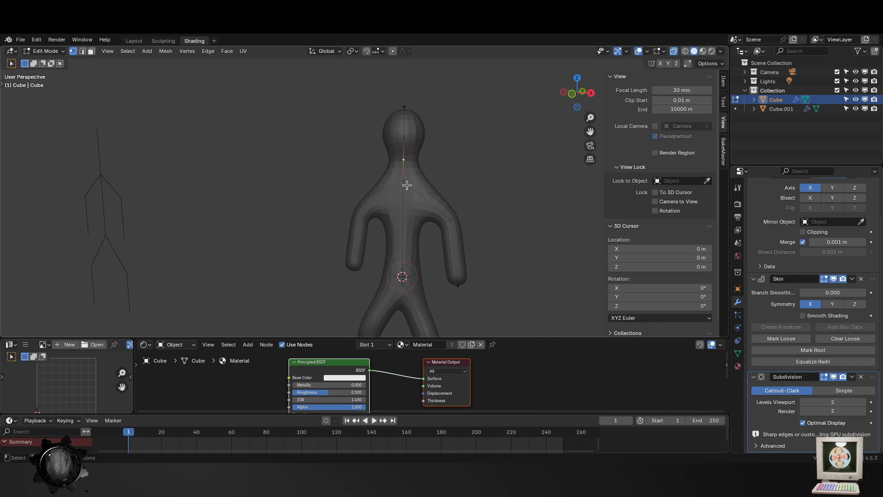
{"action": "key", "text": "ctrl+a"}
{"action": "left_click", "coordinate": [480, 189]}
- Subdivide the torso edge between chest and hips, and enlarge the skin at its new middle vertex
{"action": "left_click", "coordinate": [412, 245]}
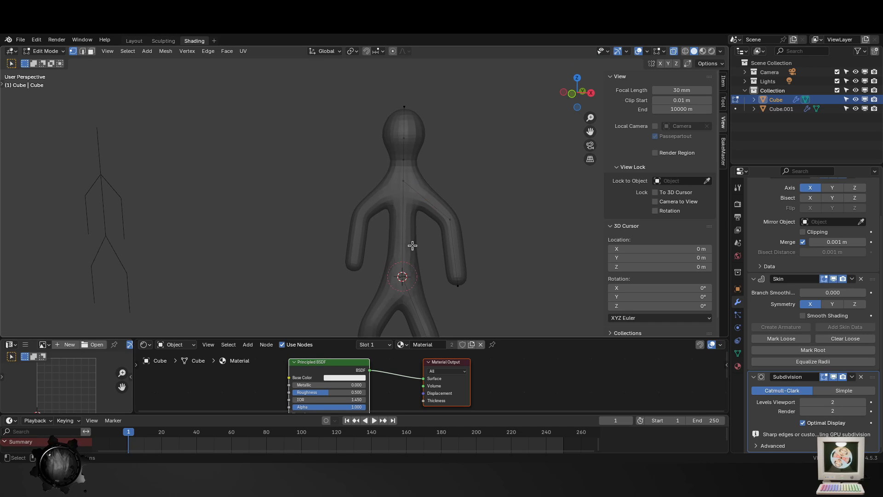
{"action": "right_click", "coordinate": [458, 240]}
{"action": "left_click", "coordinate": [451, 241]}
{"action": "key", "text": "ctrl+a"}
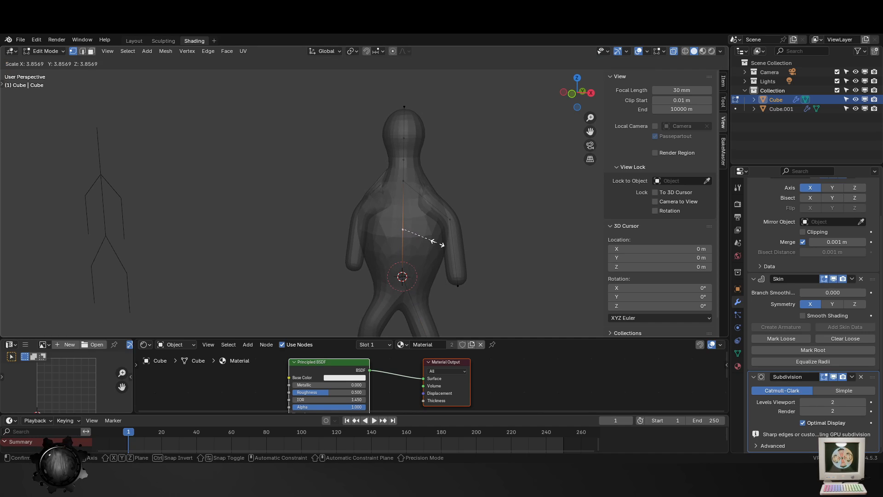
{"action": "left_click", "coordinate": [423, 236]}
- Lower the torso's middle vertex along Z and reduce its skin radius to slim the belly
{"action": "key", "text": "g"}
{"action": "key", "text": "z"}
{"action": "left_click", "coordinate": [420, 236]}
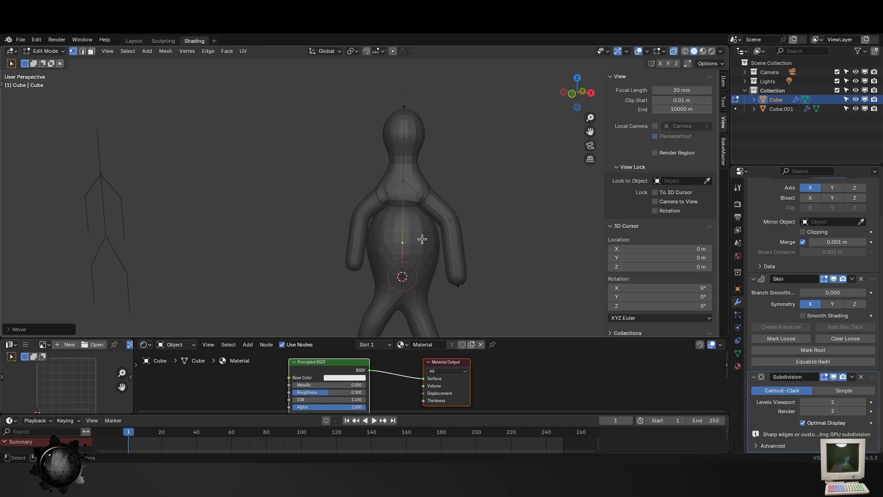
{"action": "key", "text": "ctrl+a"}
{"action": "left_click", "coordinate": [503, 264]}
{"action": "left_click", "coordinate": [415, 186]}
{"action": "key", "text": "g"}
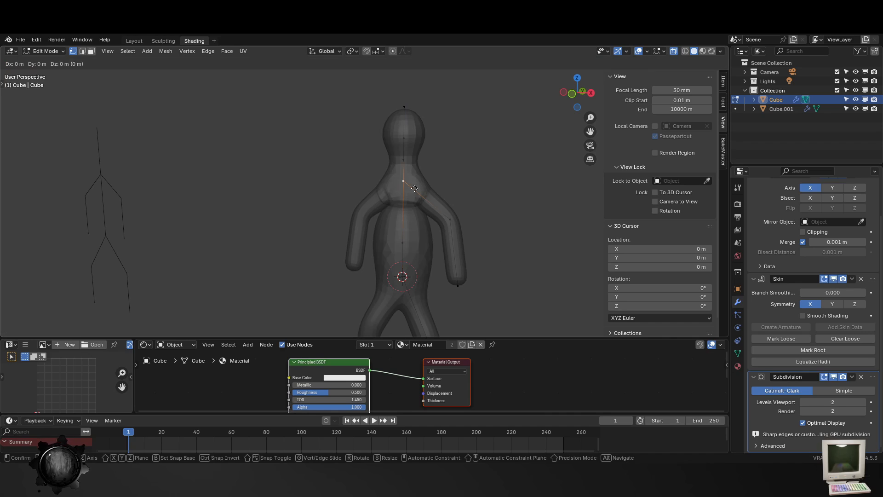
{"action": "key", "text": "z"}
{"action": "key", "text": "Escape"}
{"action": "scroll", "coordinate": [453, 281], "scroll_direction": "up", "scroll_amount": 3}
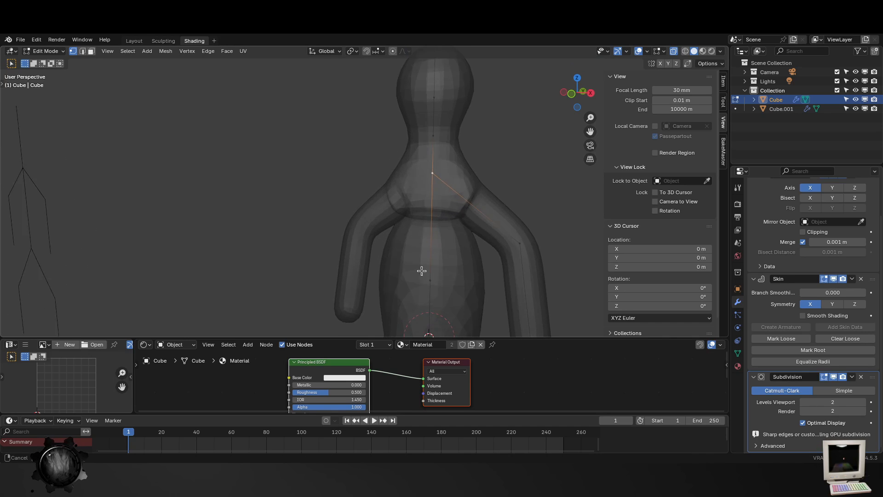
- Remove the torso's middle vertex, keeping the chest vertex connected directly to the hip vertex
{"action": "middle_click_drag", "start_coordinate": [421, 270], "coordinate": [405, 270]}
{"action": "left_click", "coordinate": [420, 297]}
{"action": "middle_click_drag", "start_coordinate": [464, 318], "coordinate": [481, 296]}
{"action": "scroll", "coordinate": [482, 296], "scroll_direction": "down", "scroll_amount": 4}
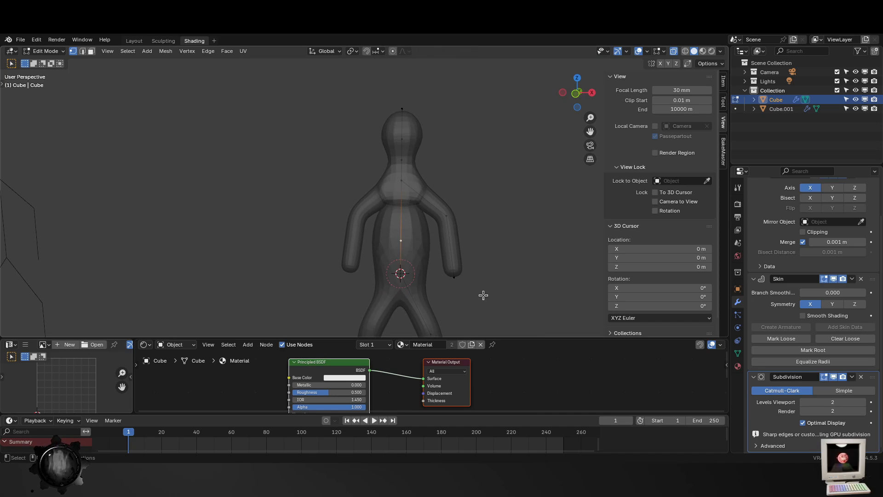
{"action": "key", "text": "x"}
{"action": "left_click", "coordinate": [474, 285]}
{"action": "left_click", "coordinate": [409, 186]}
- Try raising the hip vertex about 0.22 m along Z and scaling its skin to about 1.65, and undo both changes
{"action": "left_click", "coordinate": [426, 281]}
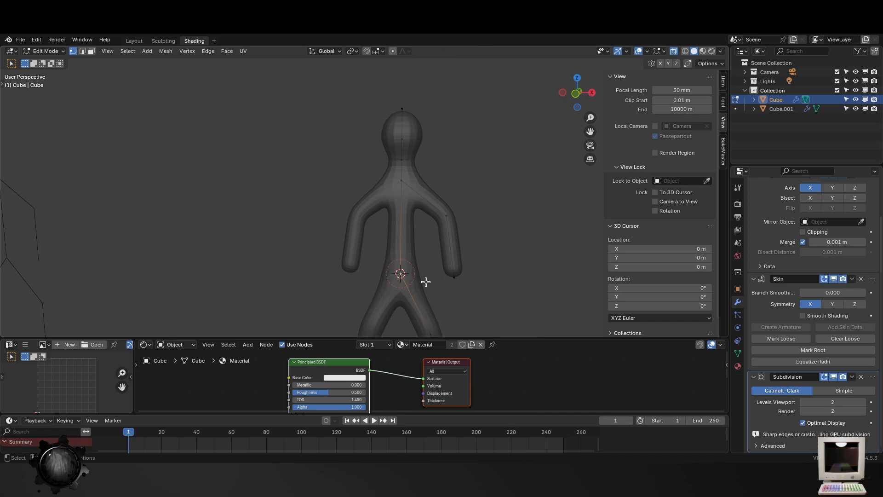
{"action": "key", "text": "g"}
{"action": "key", "text": "z"}
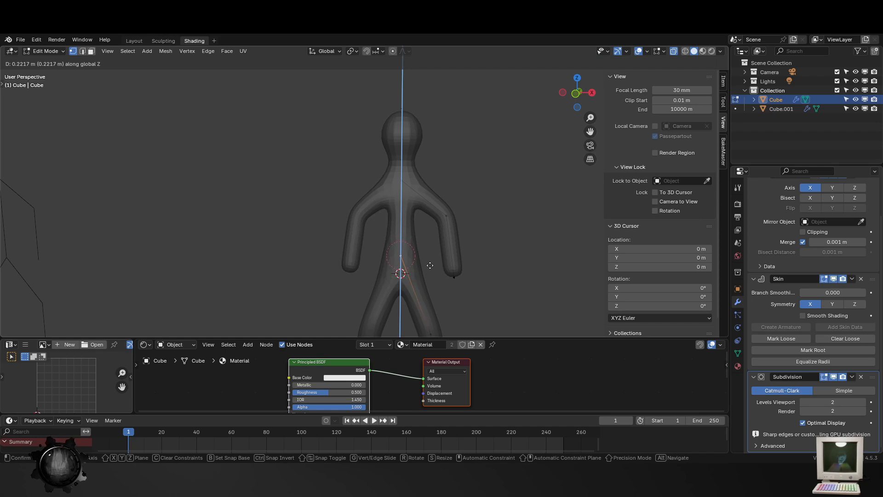
{"action": "left_click", "coordinate": [433, 263]}
{"action": "key", "text": "ctrl+a"}
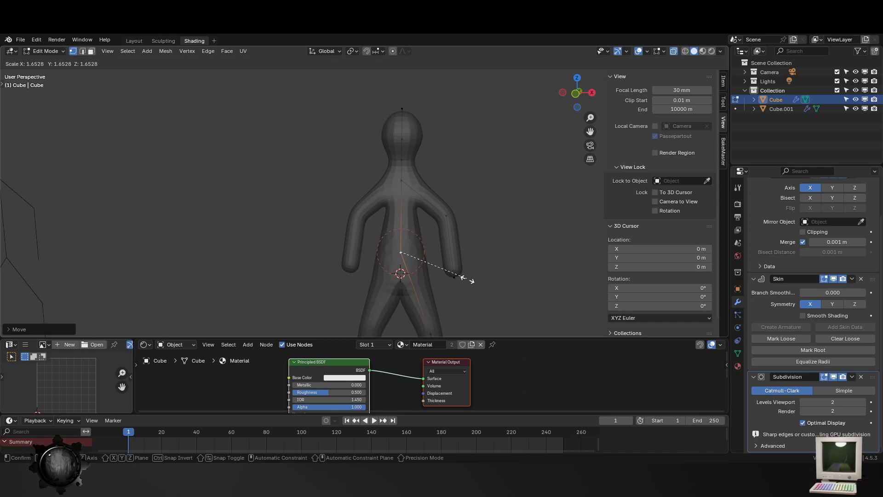
{"action": "left_click", "coordinate": [467, 279]}
{"action": "middle_click_drag", "start_coordinate": [498, 292], "coordinate": [496, 268]}
{"action": "key", "text": "ctrl+z"}
{"action": "key", "text": "ctrl+z"}
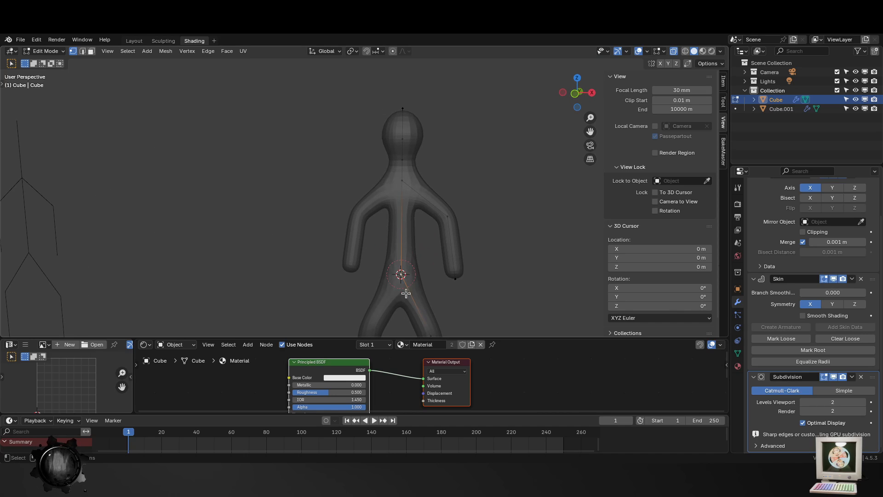
- Raise the hip vertex about 0.25 m along Z and enlarge its skin radius slightly
{"action": "key", "text": "g"}
{"action": "key", "text": "z"}
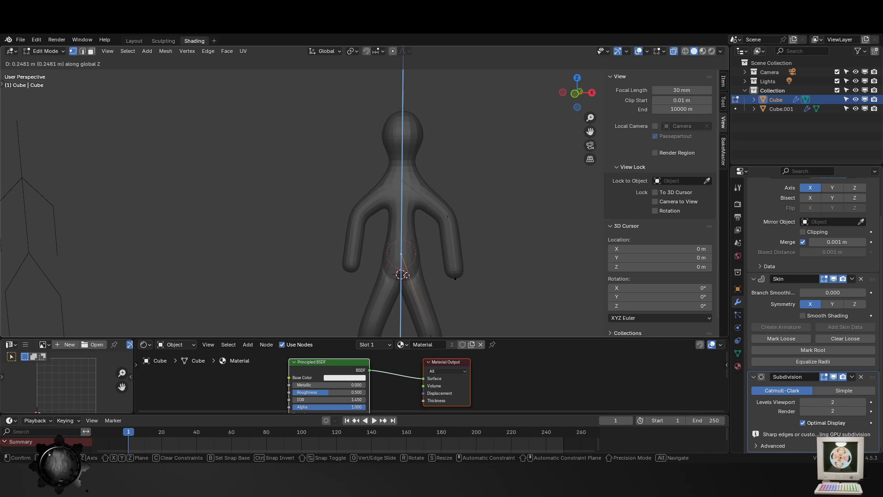
{"action": "left_click", "coordinate": [415, 271]}
{"action": "key", "text": "Tab"}
{"action": "scroll", "coordinate": [437, 271], "scroll_direction": "down", "scroll_amount": 4}
{"action": "key", "text": "Tab"}
{"action": "scroll", "coordinate": [437, 257], "scroll_direction": "up", "scroll_amount": 3}
{"action": "key", "text": "ctrl+a"}
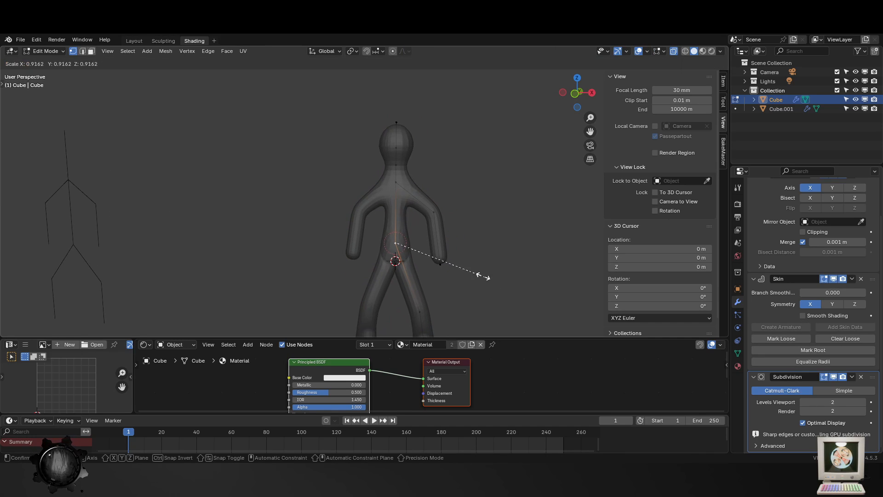
{"action": "left_click", "coordinate": [540, 284]}
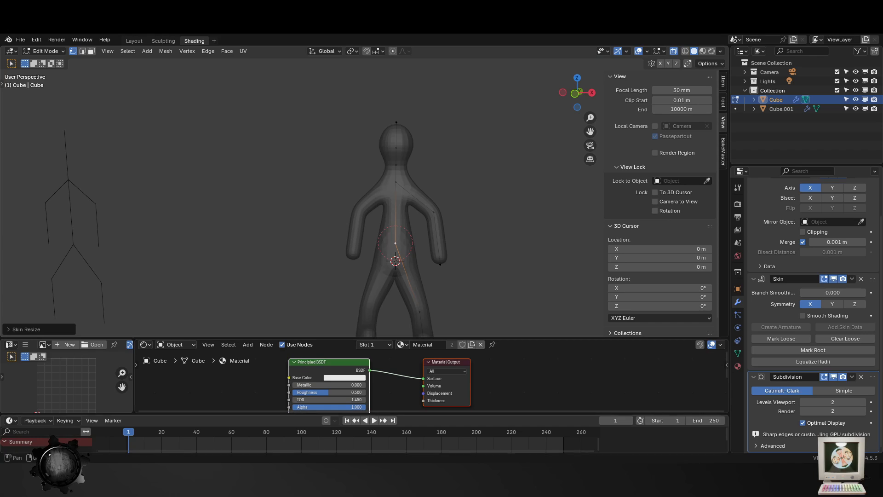
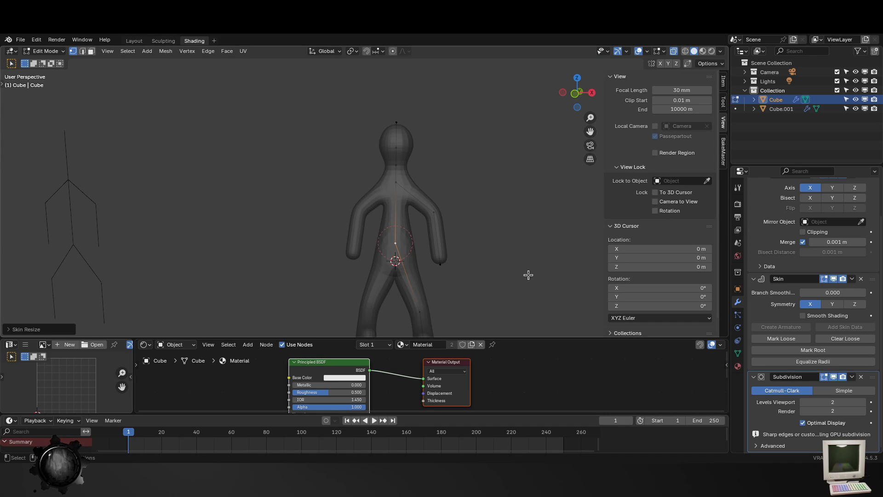
- Lower the chest vertex slightly along Z
{"action": "left_click", "coordinate": [405, 256]}
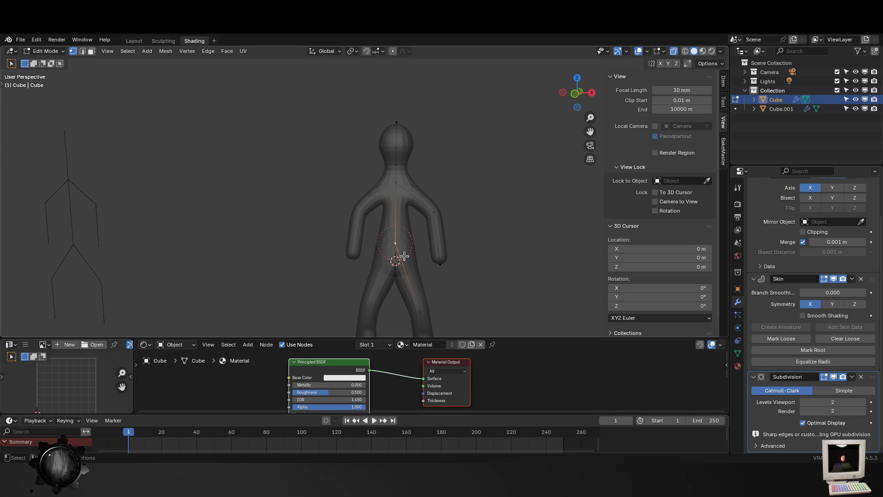
{"action": "key", "text": "ctrl+a"}
{"action": "right_click", "coordinate": [469, 244]}
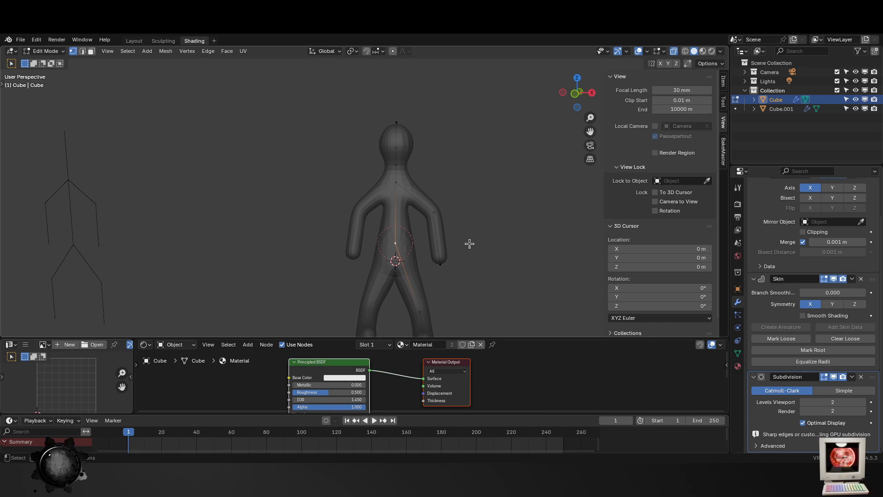
{"action": "key", "text": "g"}
{"action": "key", "text": "z"}
{"action": "left_click", "coordinate": [399, 197]}
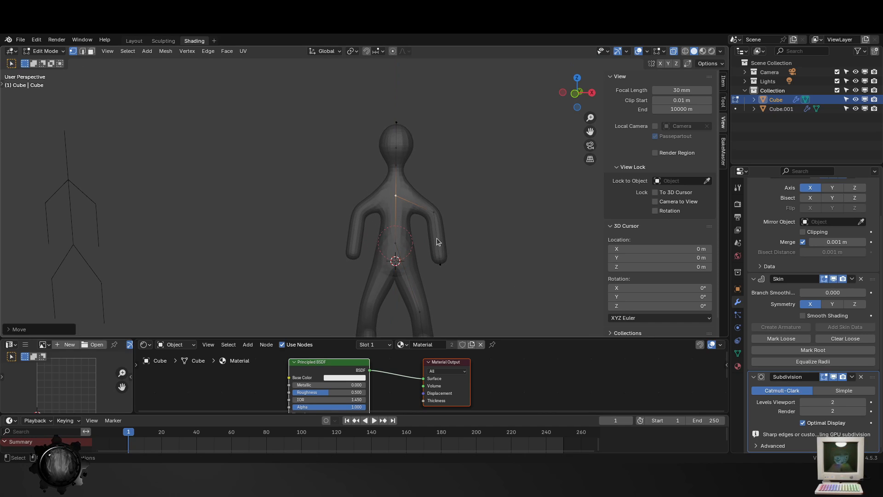
- Check the whole figure outside Edit Mode, and raise the hip vertex slightly along Z
{"action": "key", "text": "Tab"}
{"action": "scroll", "coordinate": [462, 269], "scroll_direction": "down", "scroll_amount": 2}
{"action": "key", "text": "Tab"}
{"action": "scroll", "coordinate": [444, 228], "scroll_direction": "up", "scroll_amount": 3}
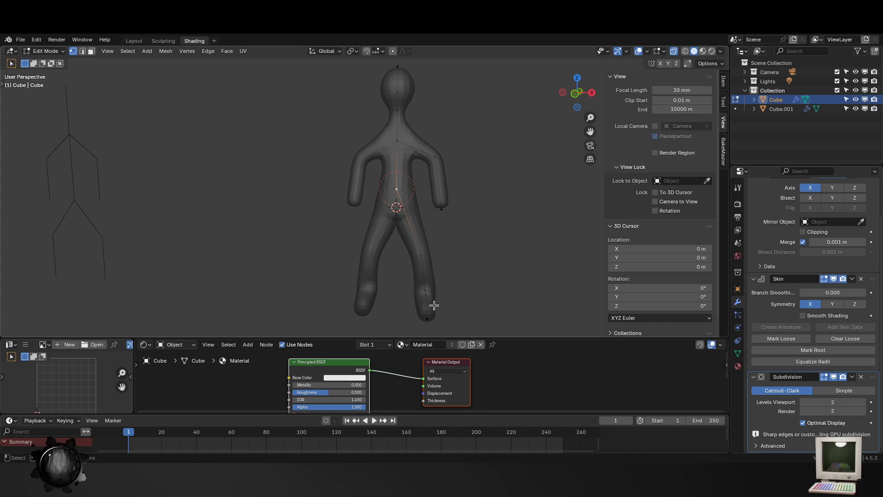
{"action": "key", "text": "g"}
{"action": "key", "text": "z"}
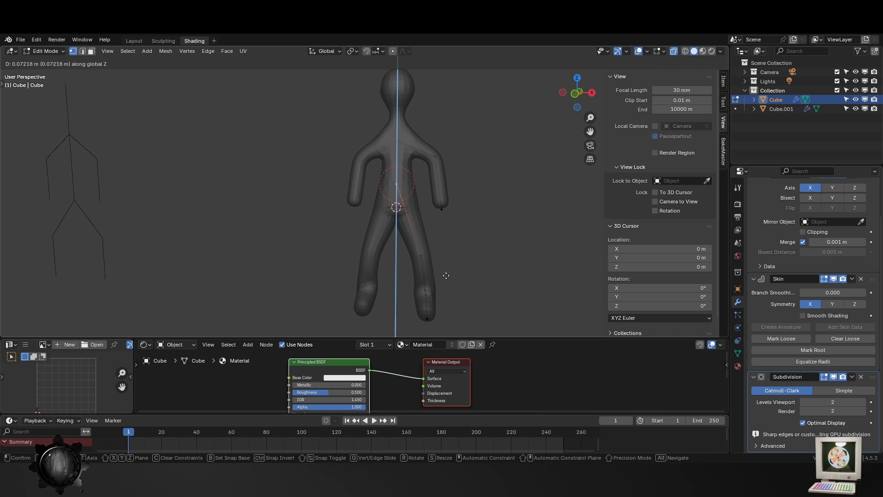
{"action": "left_click", "coordinate": [447, 280]}
{"action": "left_click", "coordinate": [374, 142]}
{"action": "left_click", "coordinate": [435, 157]}
{"action": "key", "text": "g"}
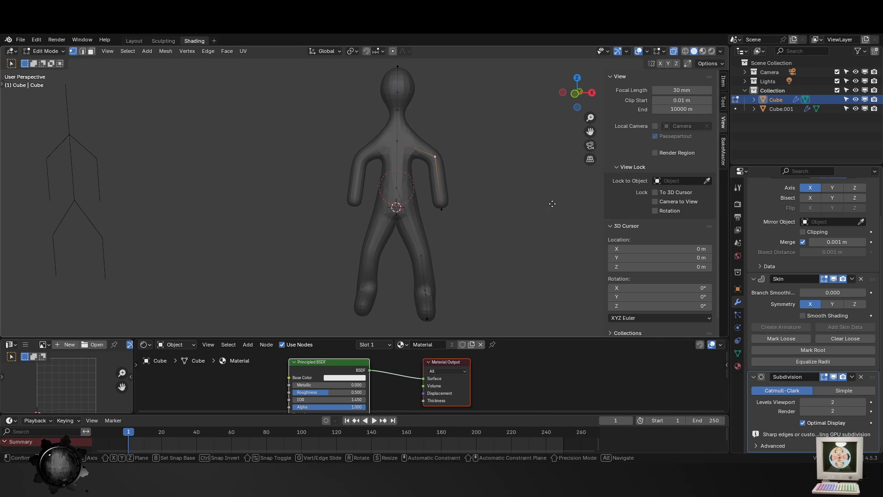
{"action": "key", "text": "x"}
{"action": "key", "text": "Escape"}
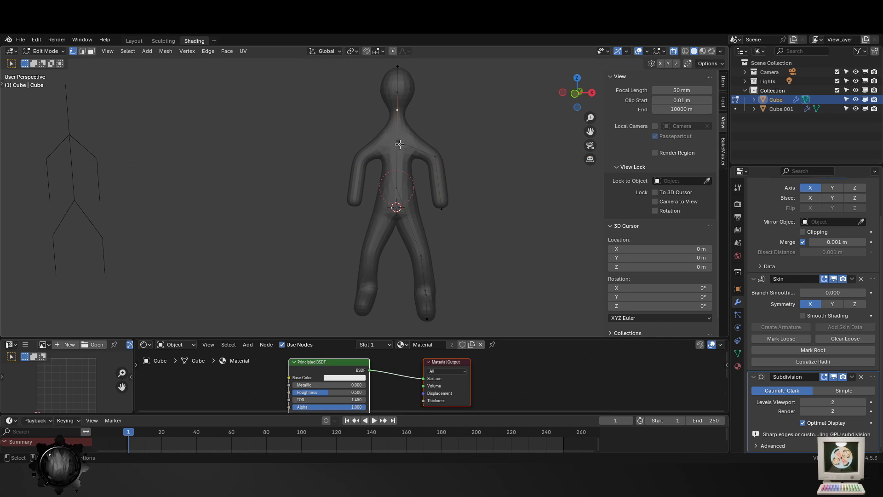
- Subdivide the edge between chest and elbow, and move the new vertex up and outward to form a shoulder
{"action": "right_click", "coordinate": [438, 157]}
{"action": "left_click", "coordinate": [438, 154]}
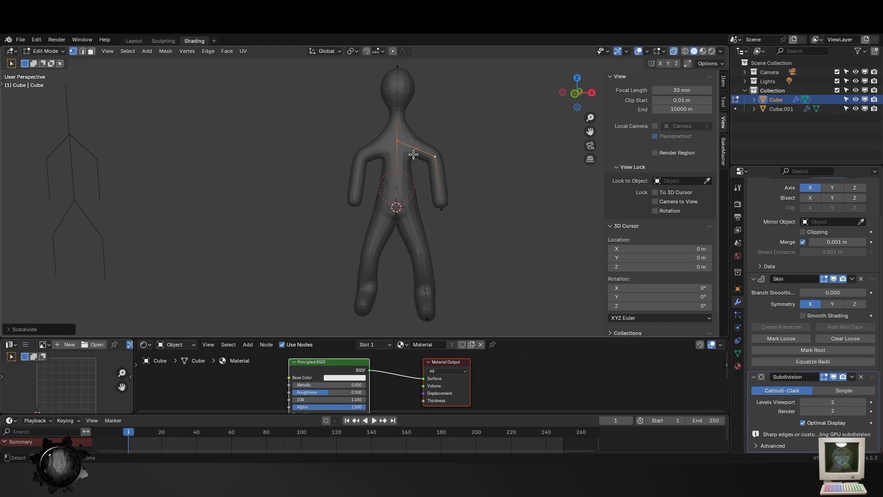
{"action": "left_click", "coordinate": [415, 151]}
{"action": "key", "text": "g"}
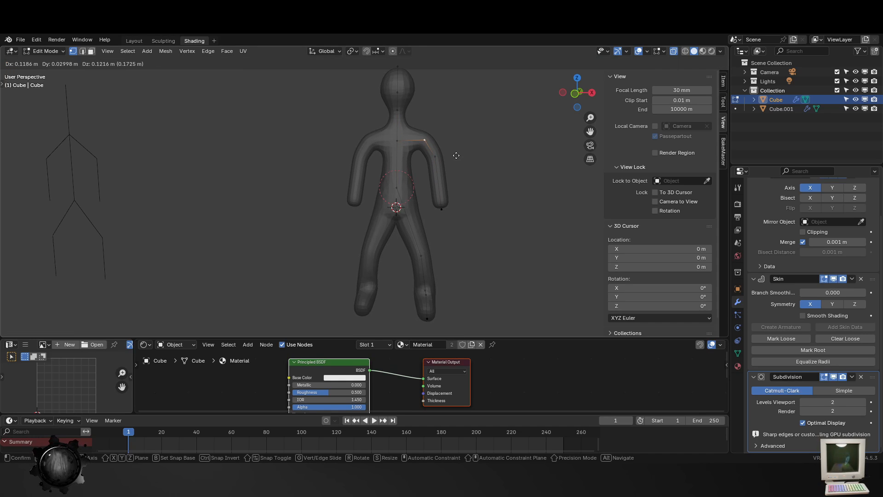
{"action": "key", "text": "Escape"}
{"action": "key", "text": "t"}
{"action": "left_click", "coordinate": [13, 115]}
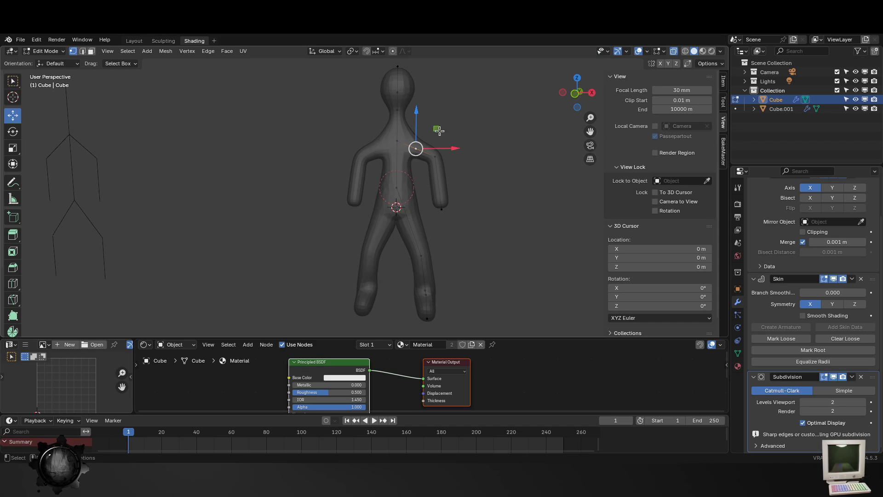
{"action": "left_click_drag", "start_coordinate": [416, 121], "coordinate": [416, 110]}
{"action": "left_click_drag", "start_coordinate": [455, 138], "coordinate": [450, 136]}
- Lower the neck vertex slightly and raise the chest vertex slightly along Z
{"action": "left_click", "coordinate": [401, 112]}
{"action": "key", "text": "ctrl+a"}
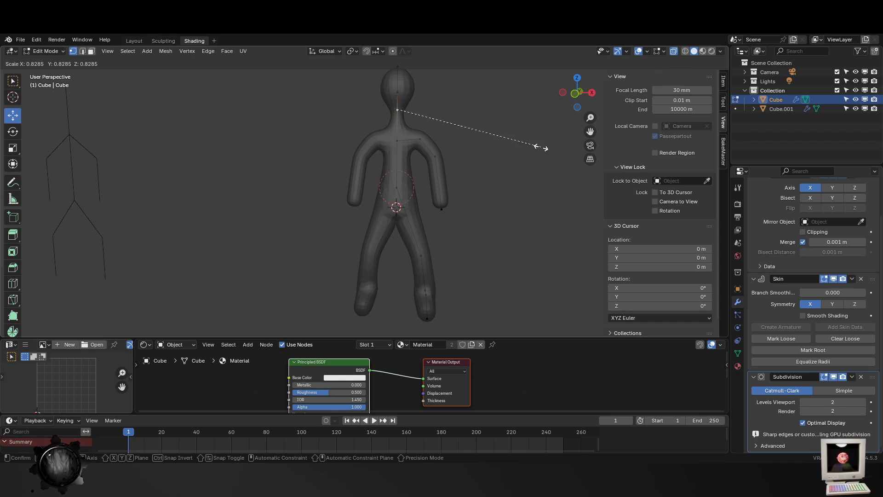
{"action": "right_click", "coordinate": [541, 147]}
{"action": "left_click_drag", "start_coordinate": [399, 75], "coordinate": [401, 78]}
{"action": "left_click", "coordinate": [398, 141]}
{"action": "left_click_drag", "start_coordinate": [402, 114], "coordinate": [401, 102]}
{"action": "left_click", "coordinate": [401, 220]}
{"action": "key", "text": "Tab"}
{"action": "key", "text": "Tab"}
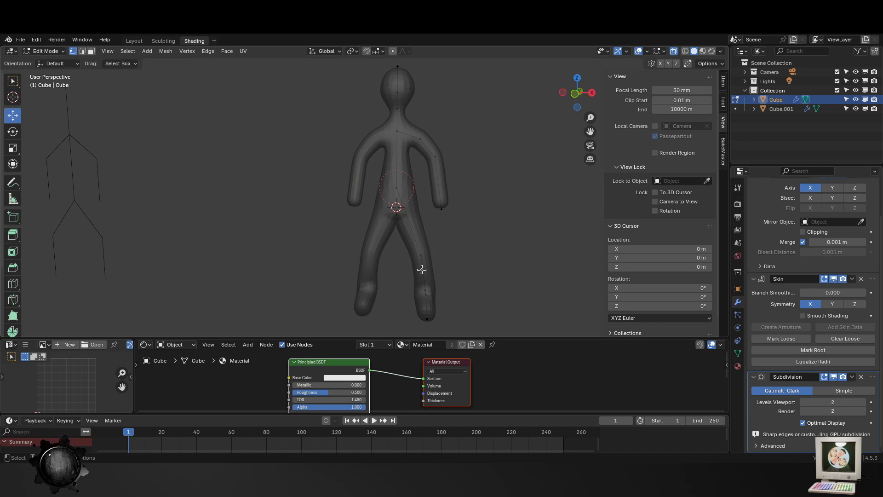
- Shrink the heel vertex's skin radius and move it about 0.26 m toward the ankle along negative Y
{"action": "middle_click_drag", "start_coordinate": [477, 283], "coordinate": [374, 273]}
{"action": "middle_click_drag", "start_coordinate": [404, 324], "coordinate": [414, 267], "text": "shift"}
{"action": "left_click", "coordinate": [429, 283]}
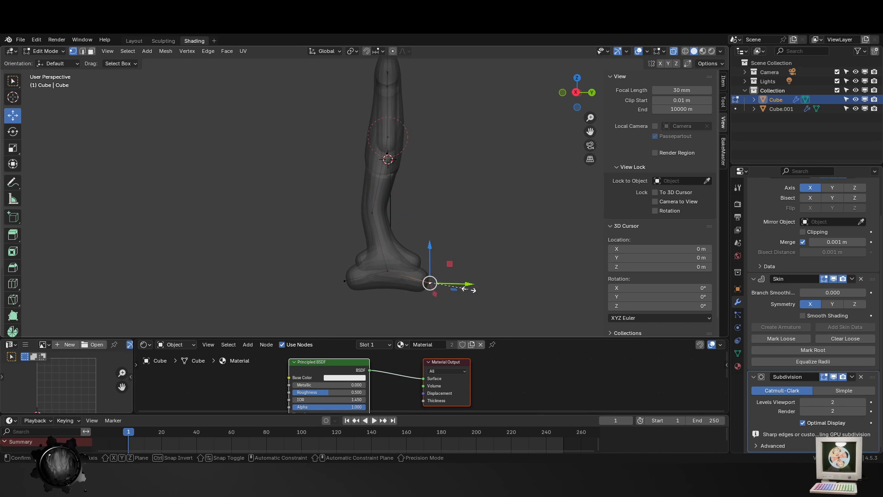
{"action": "key", "text": "ctrl+a"}
{"action": "left_click", "coordinate": [443, 280]}
{"action": "key", "text": "g"}
{"action": "key", "text": "y"}
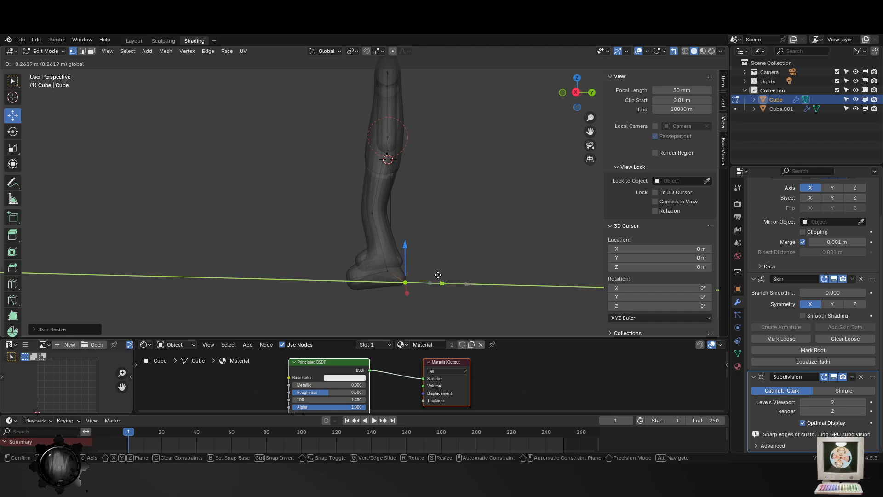
{"action": "left_click", "coordinate": [437, 275]}
- Scale the toe vertex's skin radius down to about 0.78
{"action": "left_click", "coordinate": [345, 281]}
{"action": "key", "text": "ctrl+a"}
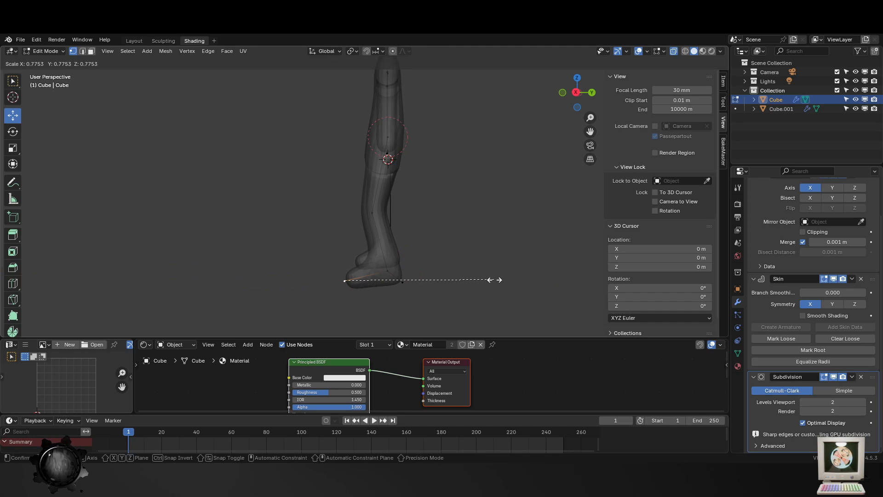
{"action": "left_click", "coordinate": [495, 280]}
- Reposition the foot and ankle vertices from the front view, and reduce the ankle's skin radius
{"action": "middle_click_drag", "start_coordinate": [502, 263], "coordinate": [548, 256]}
{"action": "left_click", "coordinate": [438, 270]}
{"action": "middle_click_drag", "start_coordinate": [411, 260], "coordinate": [525, 279]}
{"action": "left_click", "coordinate": [431, 260]}
{"action": "key", "text": "g"}
{"action": "key", "text": "x"}
{"action": "left_click", "coordinate": [479, 274]}
{"action": "key", "text": "g"}
{"action": "left_click", "coordinate": [493, 282]}
{"action": "key", "text": "s"}
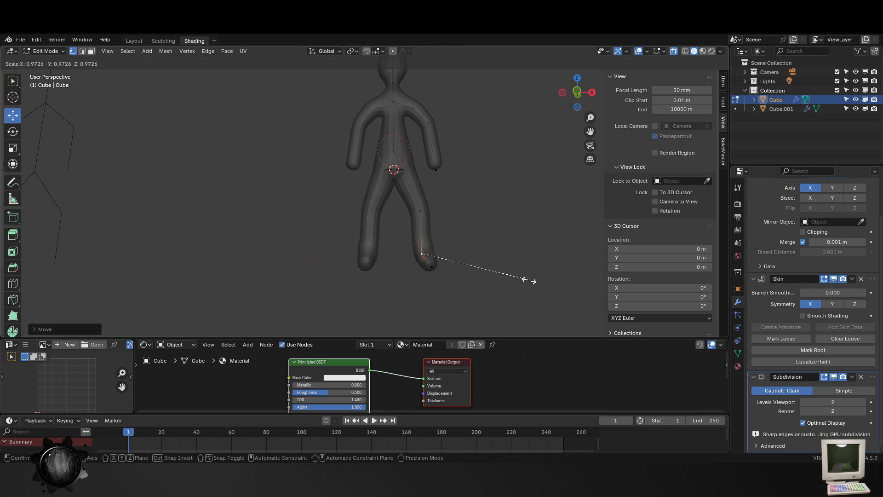
{"action": "left_click", "coordinate": [494, 259]}
- Flatten the toe vertex's skin by setting its Radius Y to 0.040
{"action": "middle_click_drag", "start_coordinate": [448, 272], "coordinate": [462, 285]}
{"action": "left_click", "coordinate": [397, 284]}
{"action": "left_click", "coordinate": [313, 275]}
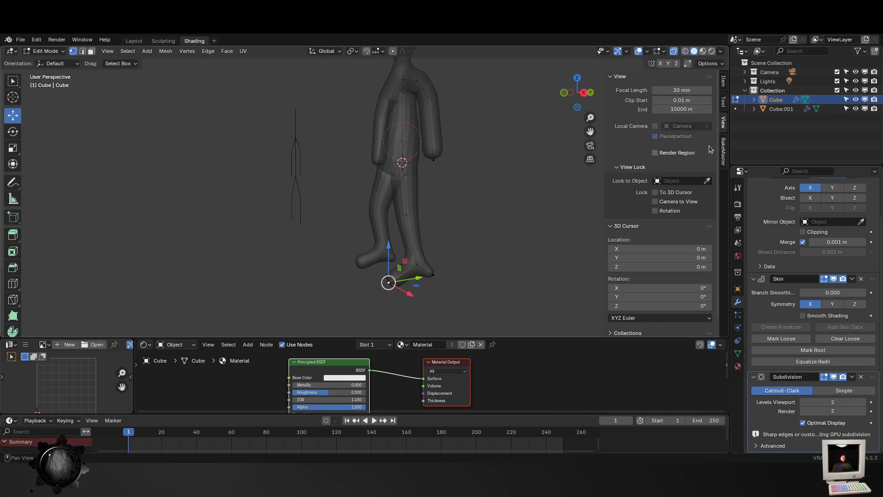
{"action": "left_click", "coordinate": [723, 82]}
{"action": "left_click_drag", "start_coordinate": [682, 178], "coordinate": [681, 178]}
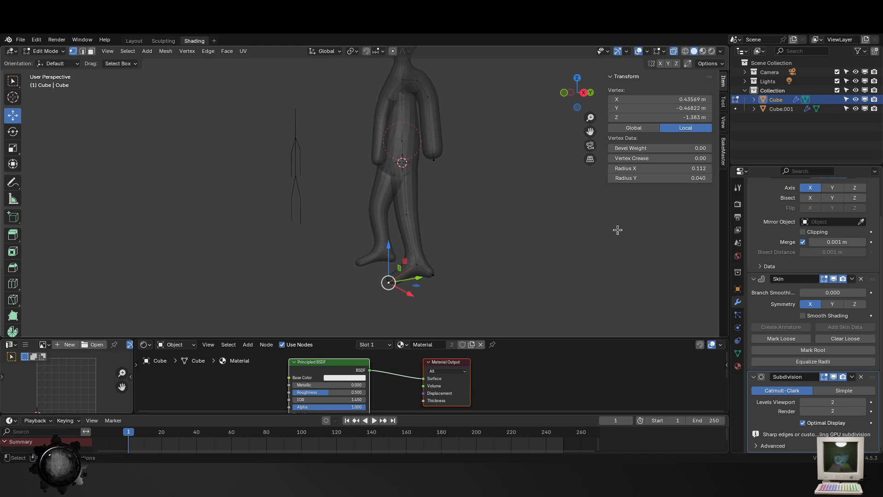
- Widen the heel vertex's skin by setting its Radius X to 0.114
{"action": "left_click", "coordinate": [430, 277]}
{"action": "middle_click_drag", "start_coordinate": [430, 277], "coordinate": [374, 285]}
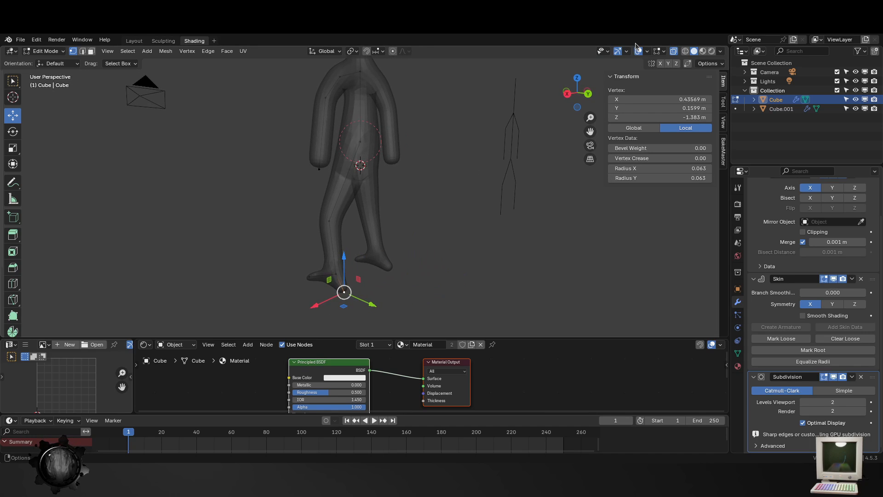
{"action": "key", "text": "KP_Decimal"}
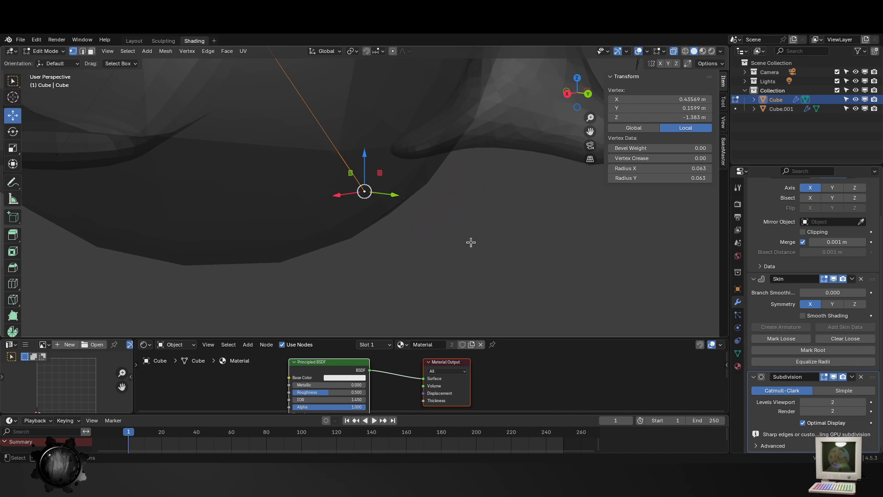
{"action": "middle_click_drag", "start_coordinate": [468, 261], "coordinate": [407, 252]}
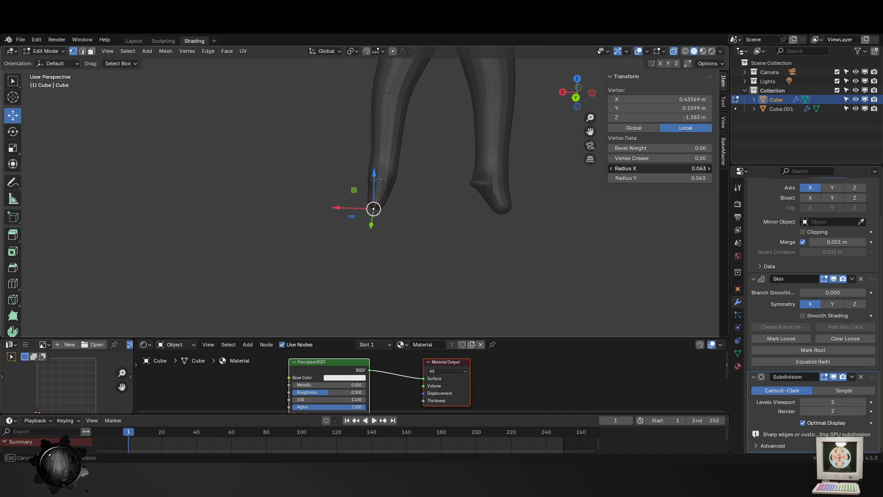
{"action": "left_click_drag", "start_coordinate": [660, 168], "coordinate": [683, 168]}
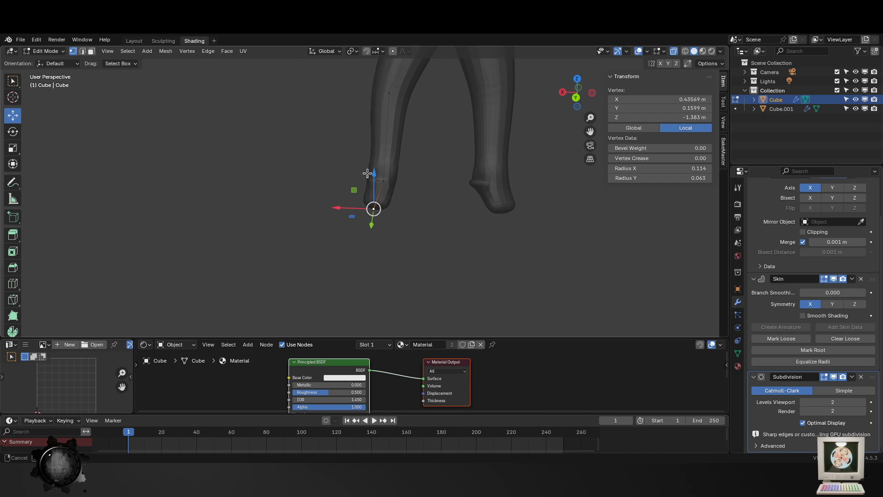
{"action": "middle_click_drag", "start_coordinate": [370, 203], "coordinate": [406, 207]}
{"action": "left_click_drag", "start_coordinate": [341, 211], "coordinate": [353, 207]}
{"action": "middle_click_drag", "start_coordinate": [437, 202], "coordinate": [612, 199]}
{"action": "left_click", "coordinate": [369, 195]}
{"action": "middle_click_drag", "start_coordinate": [490, 215], "coordinate": [441, 200]}
{"action": "scroll", "coordinate": [441, 200], "scroll_direction": "down", "scroll_amount": 2}
{"action": "middle_click_drag", "start_coordinate": [368, 138], "coordinate": [451, 190], "text": "shift"}
{"action": "left_click", "coordinate": [393, 198]}
{"action": "mouse_move", "coordinate": [680, 168]}
{"action": "left_mouse_down"}
{"action": "mouse_move", "coordinate": [699, 168]}
{"action": "mouse_move", "coordinate": [679, 168]}
{"action": "left_mouse_up"}
{"action": "left_click_drag", "start_coordinate": [678, 178], "coordinate": [651, 178]}
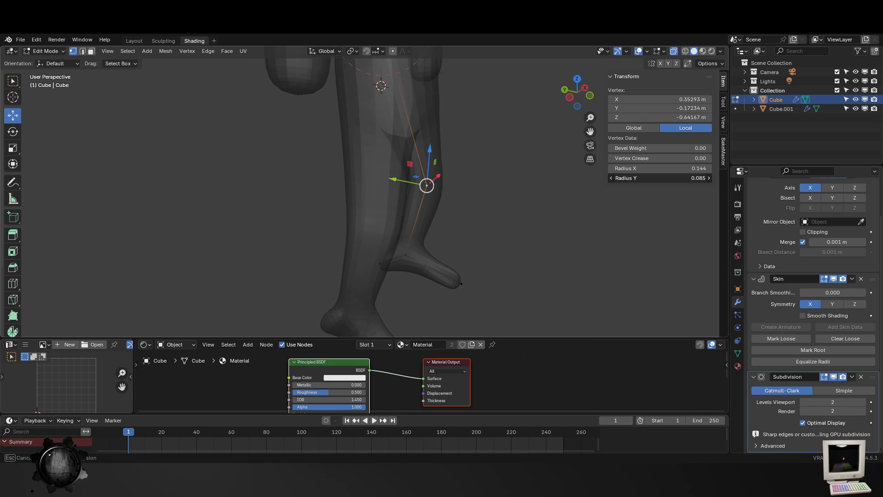
{"action": "right_click", "coordinate": [678, 178]}
- Scale the knee vertex's skin along Y only, to a Radius Y of about 0.098
{"action": "middle_click_drag", "start_coordinate": [470, 241], "coordinate": [412, 230]}
{"action": "key", "text": "ctrl+a"}
{"action": "key", "text": "x"}
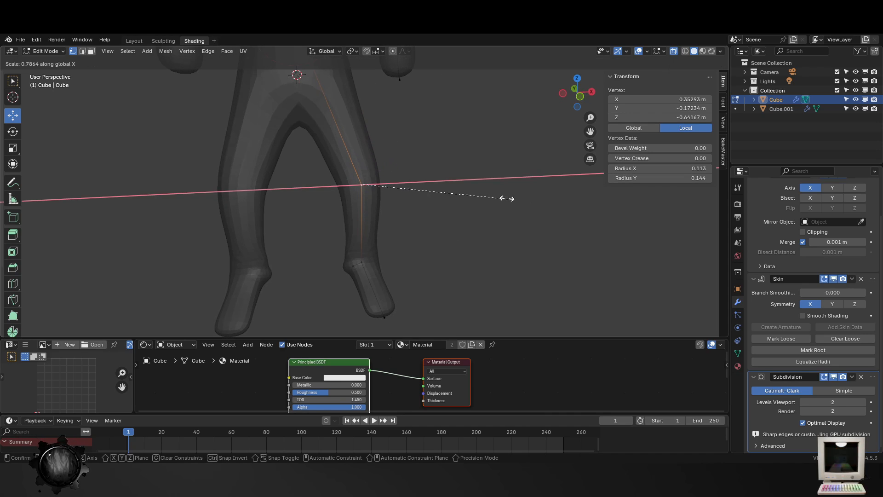
{"action": "key", "text": "y"}
{"action": "left_click", "coordinate": [491, 196]}
{"action": "scroll", "coordinate": [451, 207], "scroll_direction": "down", "scroll_amount": 4}
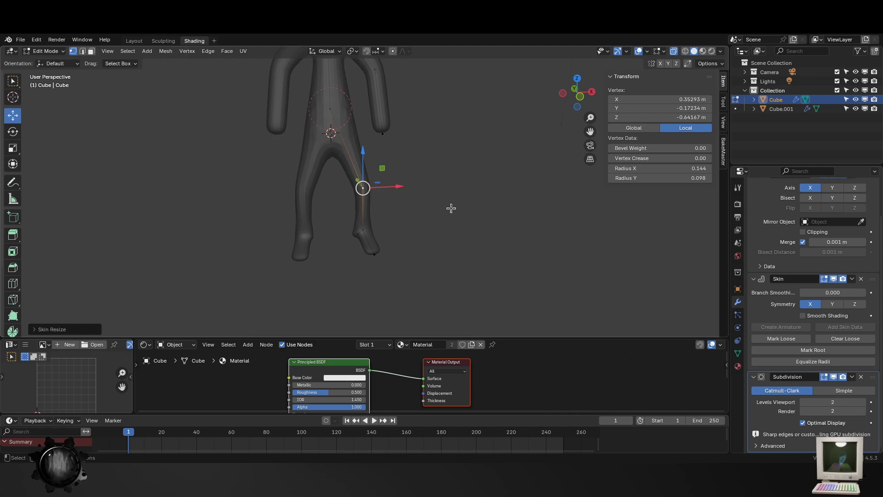
{"action": "key", "text": "Tab"}
{"action": "middle_click_drag", "start_coordinate": [359, 226], "coordinate": [436, 317]}
{"action": "key", "text": "Tab"}
- Move the knee vertex backward along Y to about -0.075 m
{"action": "left_click", "coordinate": [386, 197]}
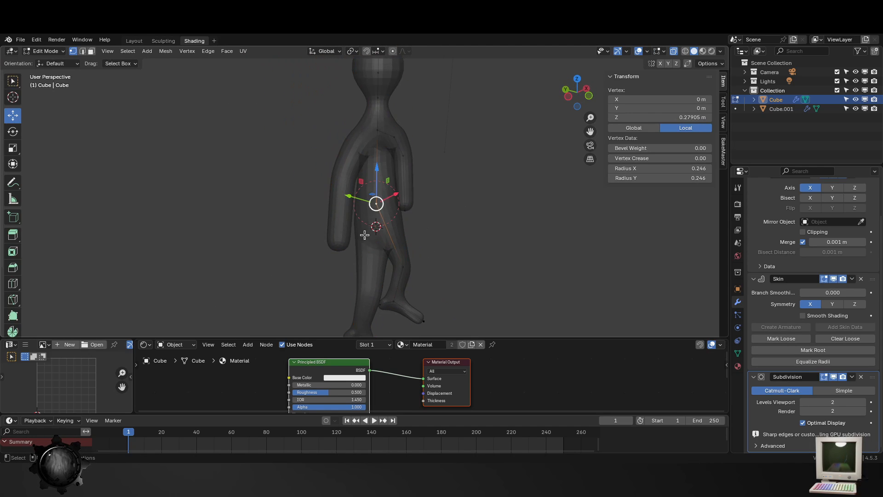
{"action": "middle_click_drag", "start_coordinate": [386, 197], "coordinate": [406, 193]}
{"action": "left_click_drag", "start_coordinate": [390, 177], "coordinate": [398, 174]}
{"action": "left_click", "coordinate": [430, 252]}
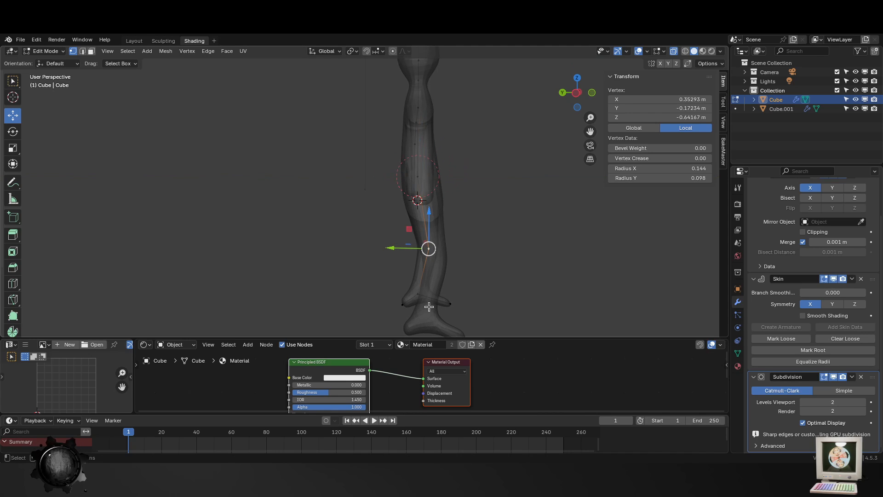
{"action": "middle_click_drag", "start_coordinate": [480, 278], "coordinate": [450, 272]}
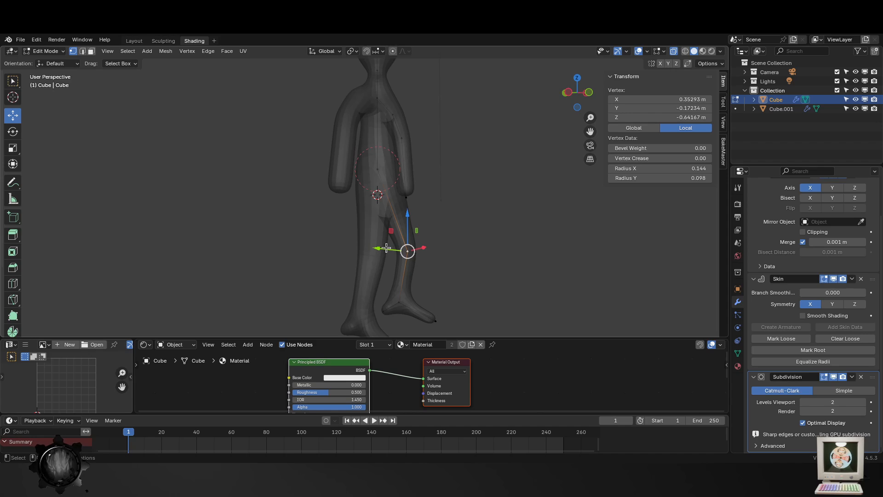
{"action": "left_click_drag", "start_coordinate": [383, 247], "coordinate": [377, 246]}
{"action": "middle_click_drag", "start_coordinate": [390, 219], "coordinate": [416, 217]}
{"action": "middle_click_drag", "start_coordinate": [420, 118], "coordinate": [406, 176], "text": "shift"}
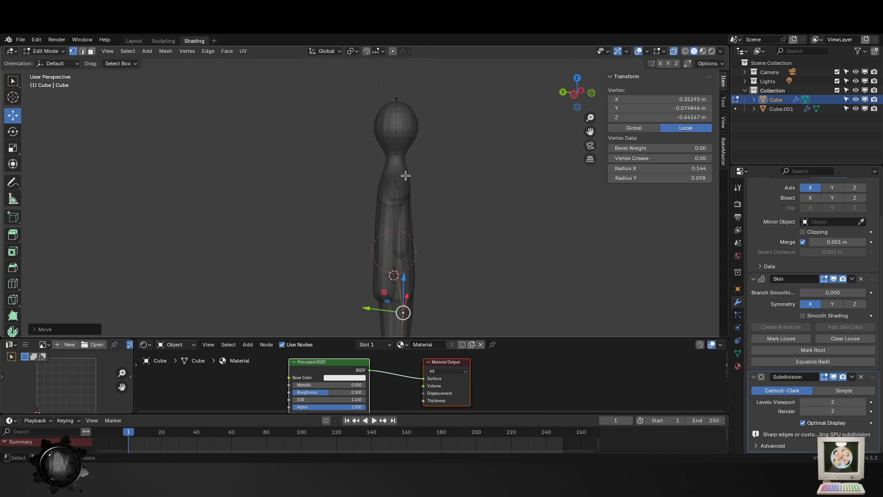
{"action": "left_click", "coordinate": [398, 158]}
{"action": "left_click", "coordinate": [400, 134], "text": "shift"}
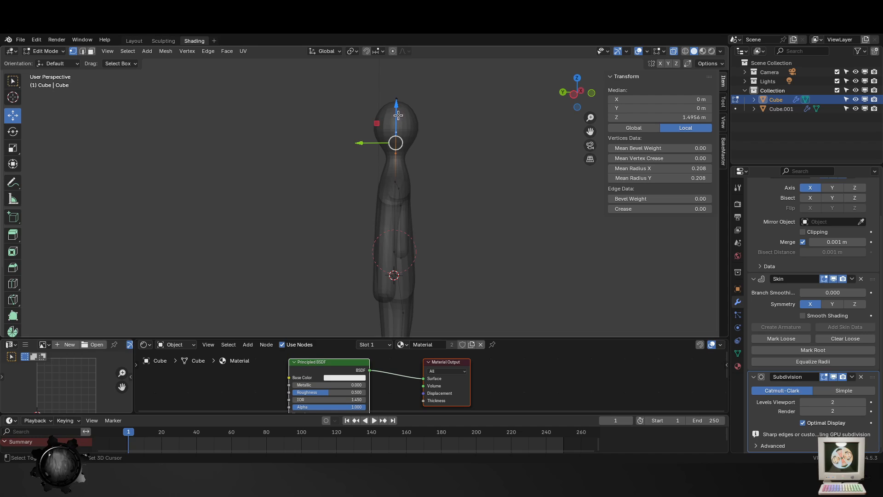
{"action": "left_click_drag", "start_coordinate": [364, 128], "coordinate": [368, 128]}
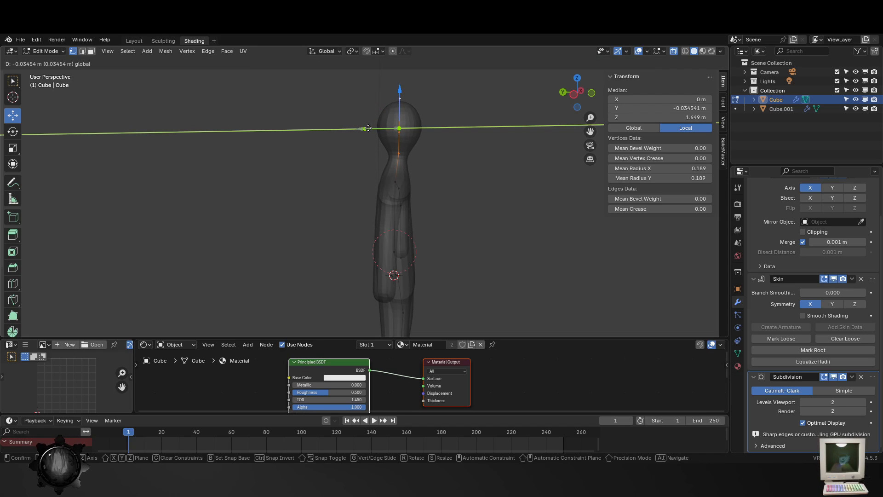
{"action": "key", "text": "r"}
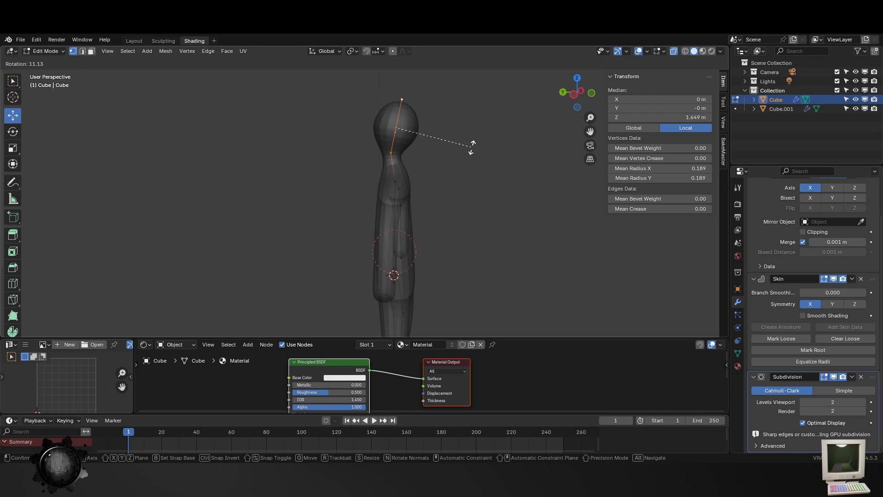
{"action": "right_click", "coordinate": [451, 157]}
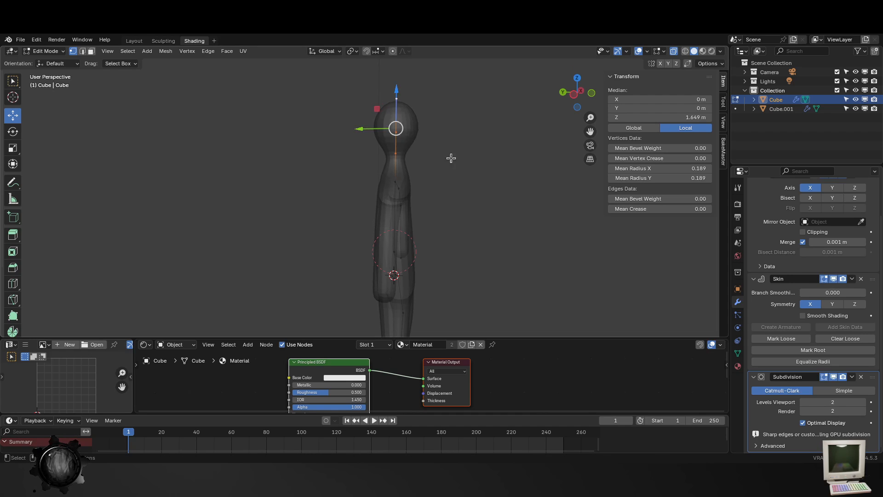
- Shrink the upper-chest vertex's skin to a radius of about 0.139
{"action": "left_click", "coordinate": [418, 196]}
{"action": "middle_click_drag", "start_coordinate": [529, 225], "coordinate": [458, 229]}
{"action": "scroll", "coordinate": [359, 237], "scroll_direction": "up", "scroll_amount": 2}
{"action": "scroll", "coordinate": [256, 178], "scroll_direction": "up", "scroll_amount": 1}
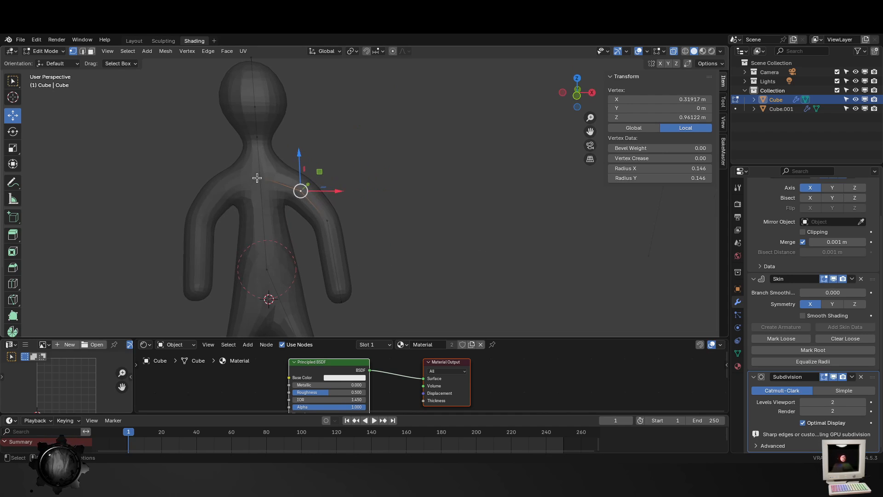
{"action": "left_click", "coordinate": [260, 176]}
{"action": "left_click_drag", "start_coordinate": [256, 142], "coordinate": [258, 159]}
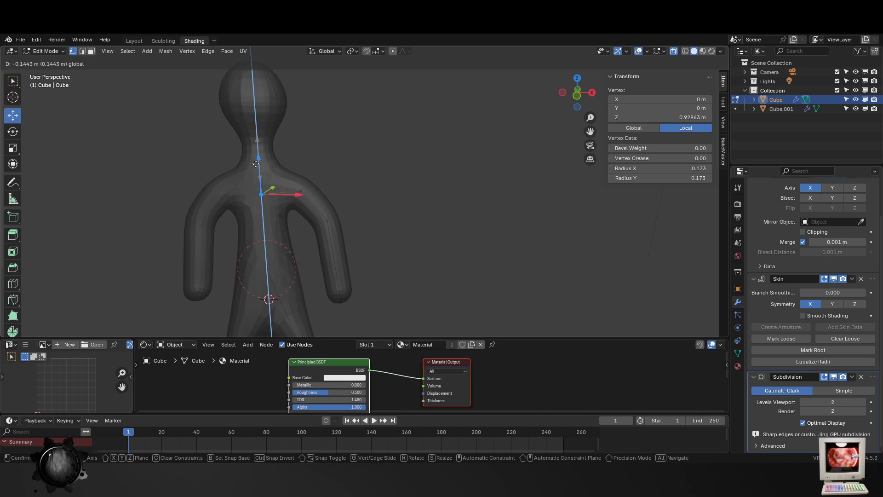
{"action": "right_click", "coordinate": [258, 160]}
{"action": "key", "text": "ctrl+a"}
{"action": "left_click", "coordinate": [404, 201]}
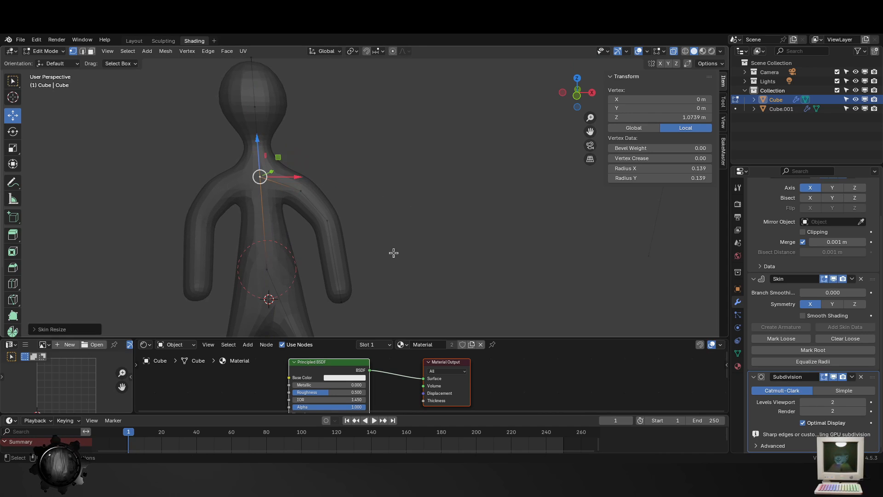
- Thin the arm by rescaling the skin at the hand vertex to a radius of about 0.076, then at the elbow and shoulder vertices
{"action": "left_click", "coordinate": [341, 301]}
{"action": "key", "text": "ctrl+a"}
{"action": "left_click", "coordinate": [423, 300]}
{"action": "left_click", "coordinate": [327, 221]}
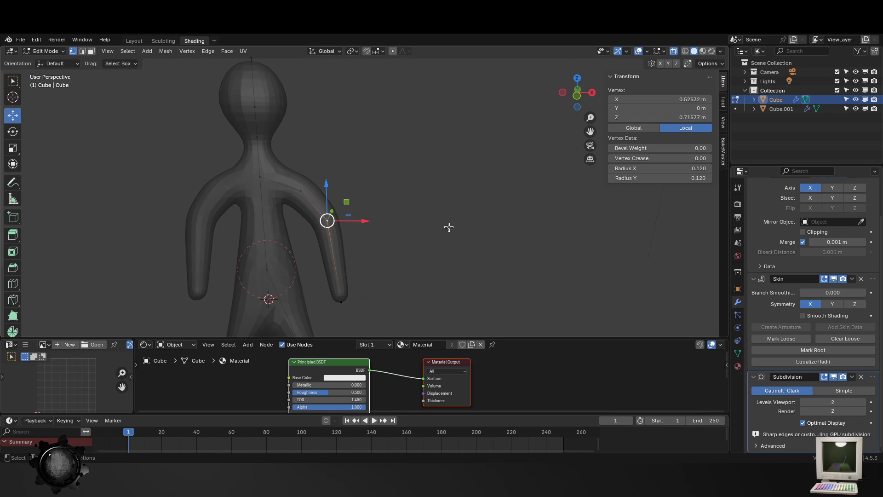
{"action": "key", "text": "ctrl+a"}
{"action": "left_click", "coordinate": [442, 211]}
{"action": "left_click", "coordinate": [300, 191]}
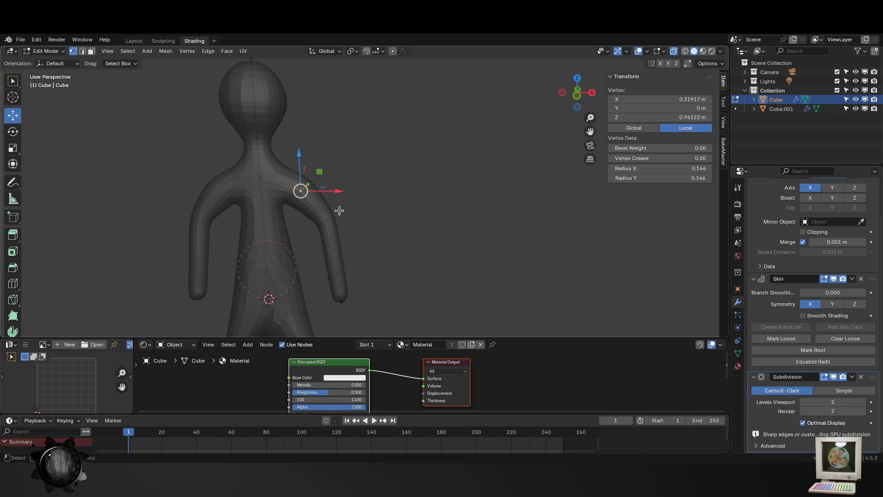
{"action": "key", "text": "ctrl+a"}
{"action": "left_click", "coordinate": [412, 188]}
- Try extending the arm's end down to Z of about -0.251 m and enlarging its skin to a radius of about 0.184 as a hand
{"action": "left_click", "coordinate": [342, 301]}
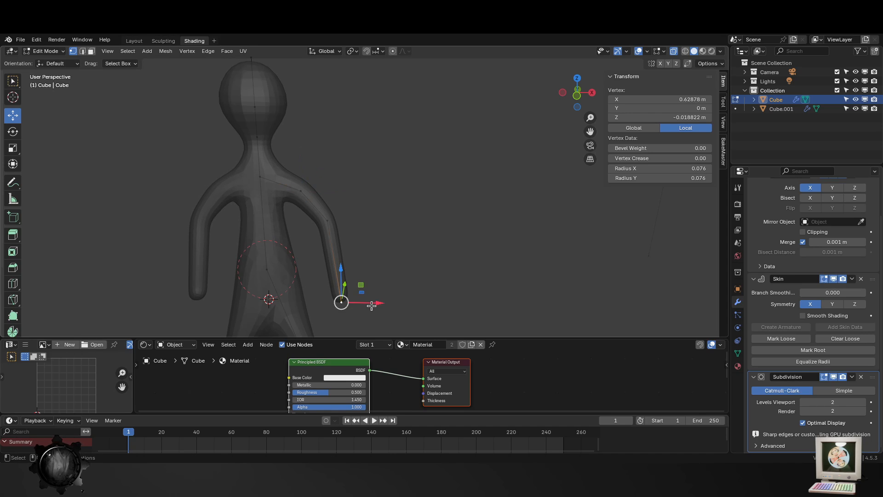
{"action": "key", "text": "g"}
{"action": "key", "text": "z"}
{"action": "left_click", "coordinate": [371, 317]}
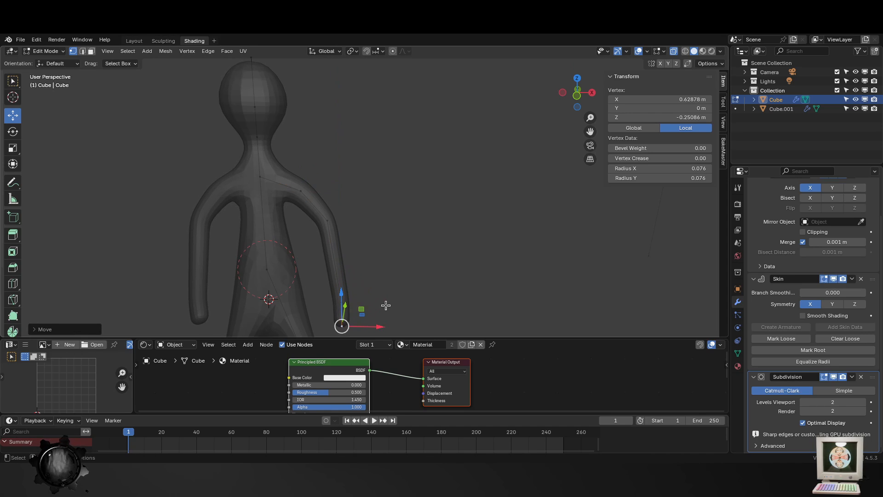
{"action": "key", "text": "ctrl+a"}
{"action": "left_click", "coordinate": [459, 316]}
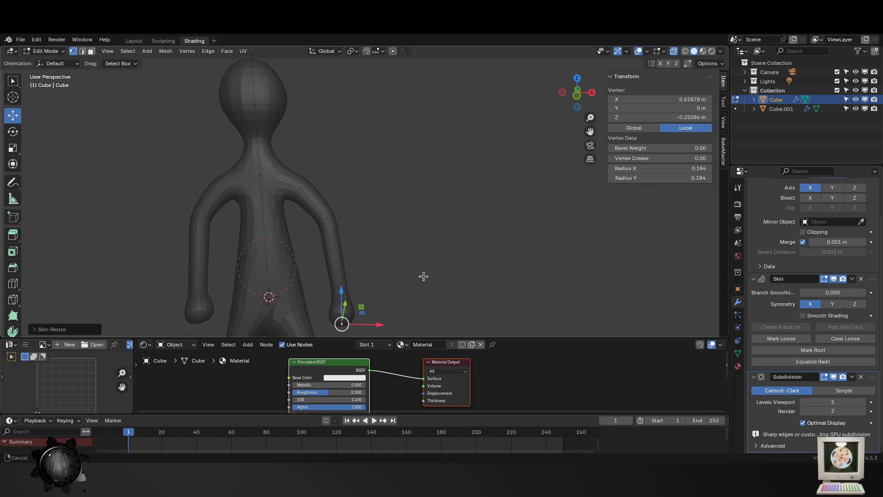
- Remove the enlarged hand extension from the end of the arm and return to Object Mode
{"action": "middle_click_drag", "start_coordinate": [422, 276], "coordinate": [436, 216], "text": "shift"}
{"action": "left_click", "coordinate": [356, 241]}
{"action": "left_click", "coordinate": [357, 265]}
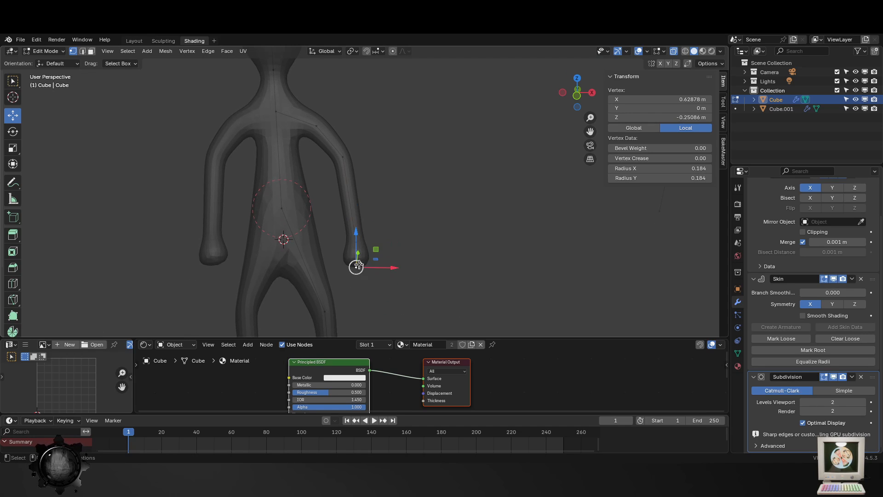
{"action": "key", "text": "x"}
{"action": "left_click", "coordinate": [357, 233]}
{"action": "key", "text": "Tab"}
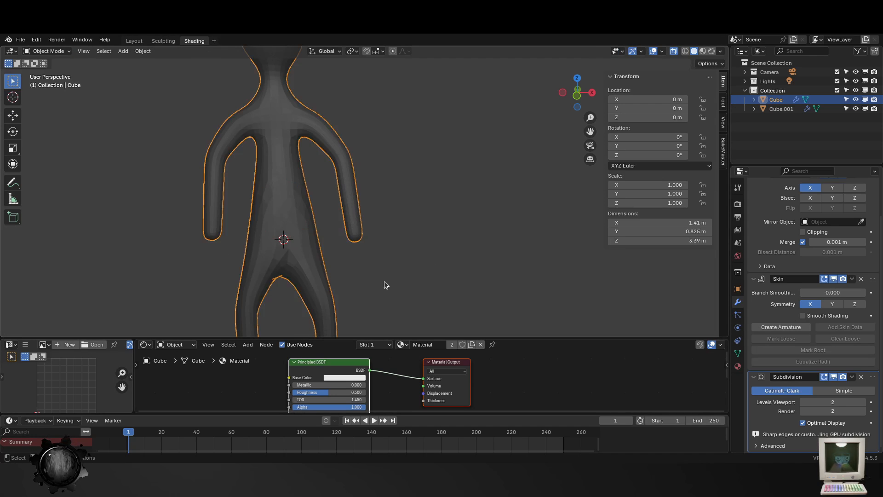
- Raise the hip vertex, where the legs branch from the torso, along Z to about 0.467 m
{"action": "scroll", "coordinate": [378, 280], "scroll_direction": "down", "scroll_amount": 3}
{"action": "left_click", "coordinate": [371, 277]}
{"action": "middle_click_drag", "start_coordinate": [390, 258], "coordinate": [419, 247]}
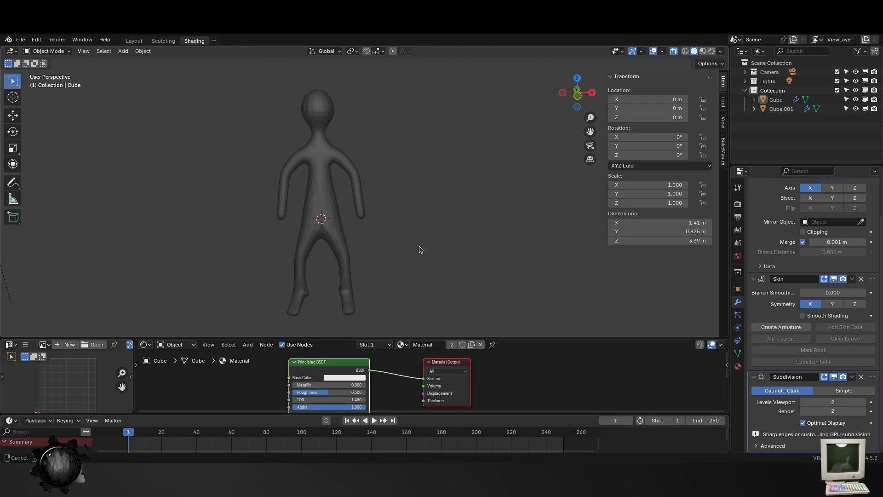
{"action": "left_click", "coordinate": [322, 224]}
{"action": "key", "text": "Tab"}
{"action": "left_click", "coordinate": [322, 202]}
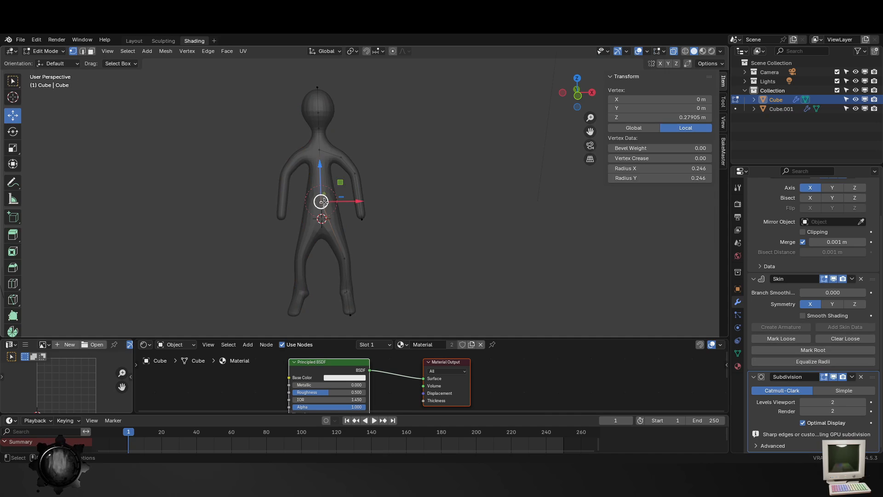
{"action": "left_click_drag", "start_coordinate": [319, 176], "coordinate": [320, 162]}
{"action": "key", "text": "Tab"}
{"action": "middle_click_drag", "start_coordinate": [320, 162], "coordinate": [391, 248]}
- Narrow the head by scaling the skin of its centre vertex along X only
{"action": "left_click_drag", "start_coordinate": [272, 100], "coordinate": [331, 116]}
{"action": "key", "text": "Tab"}
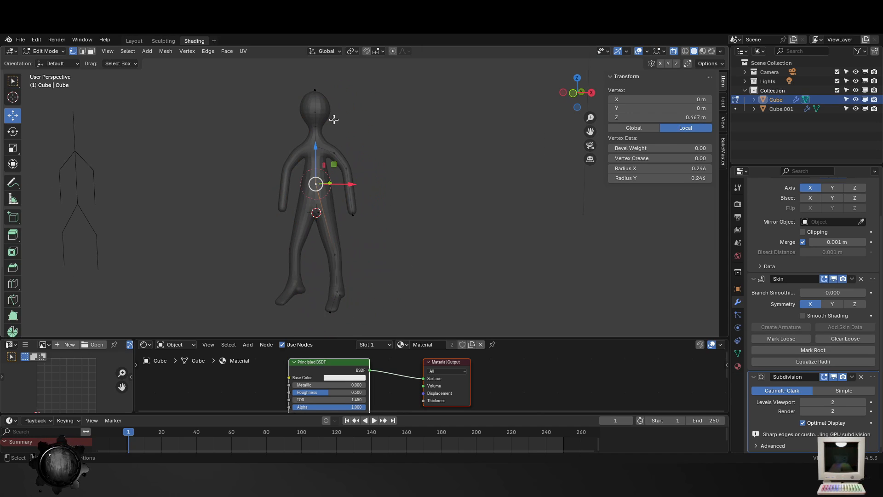
{"action": "left_click", "coordinate": [334, 119]}
{"action": "key", "text": "KP_Decimal"}
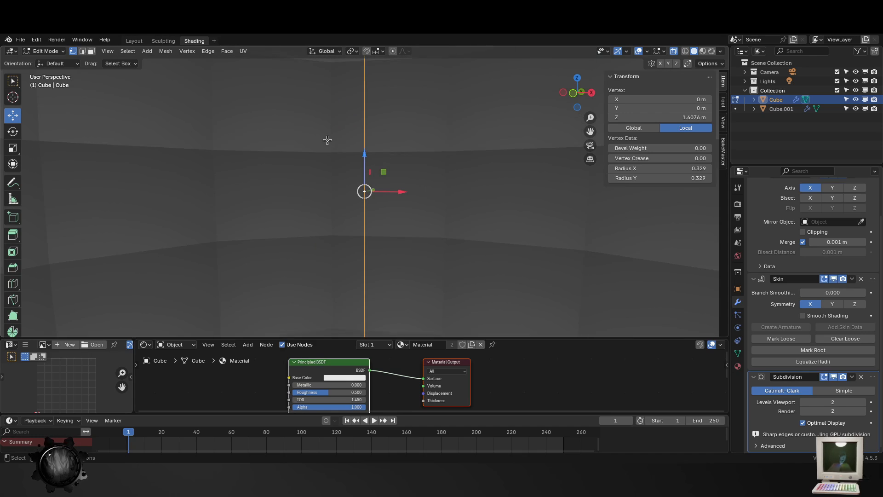
{"action": "scroll", "coordinate": [428, 214], "scroll_direction": "down", "scroll_amount": 8}
{"action": "key", "text": "ctrl+a"}
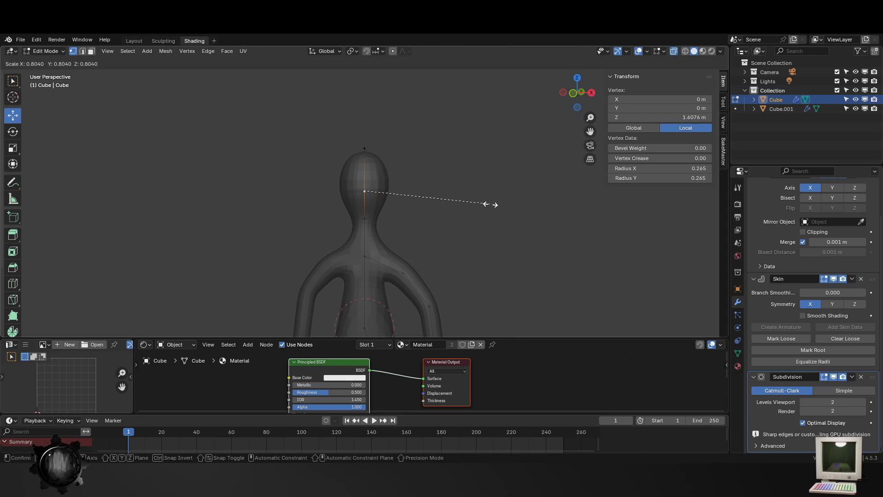
{"action": "key", "text": "x"}
{"action": "left_click", "coordinate": [476, 199]}
{"action": "key", "text": "Tab"}
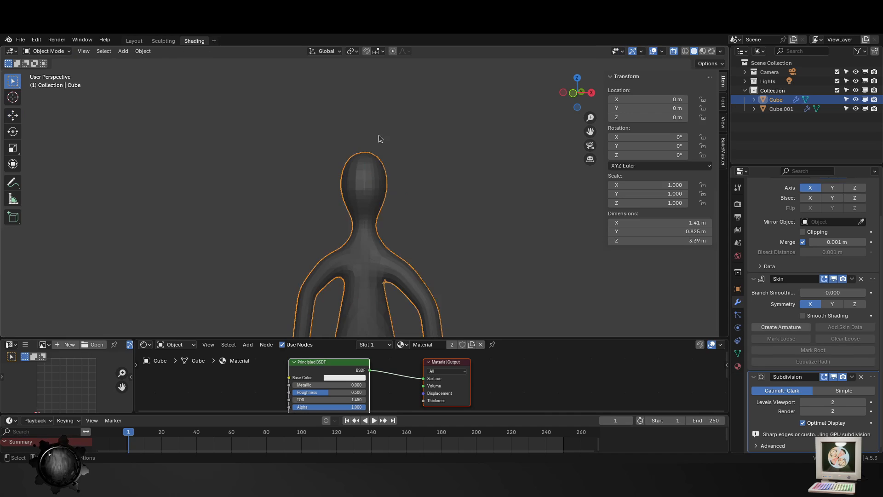
- Move the head's topmost vertex along Z to about 1.945 m
{"action": "key", "text": "Tab"}
{"action": "left_click", "coordinate": [366, 149]}
{"action": "left_click_drag", "start_coordinate": [365, 119], "coordinate": [365, 121]}
{"action": "key", "text": "Tab"}
{"action": "middle_click_drag", "start_coordinate": [439, 219], "coordinate": [358, 223]}
- Raise the neck vertex to Z of about 1.407 m and shift the head's centre vertex slightly toward negative Y
{"action": "key", "text": "Tab"}
{"action": "left_click", "coordinate": [368, 226]}
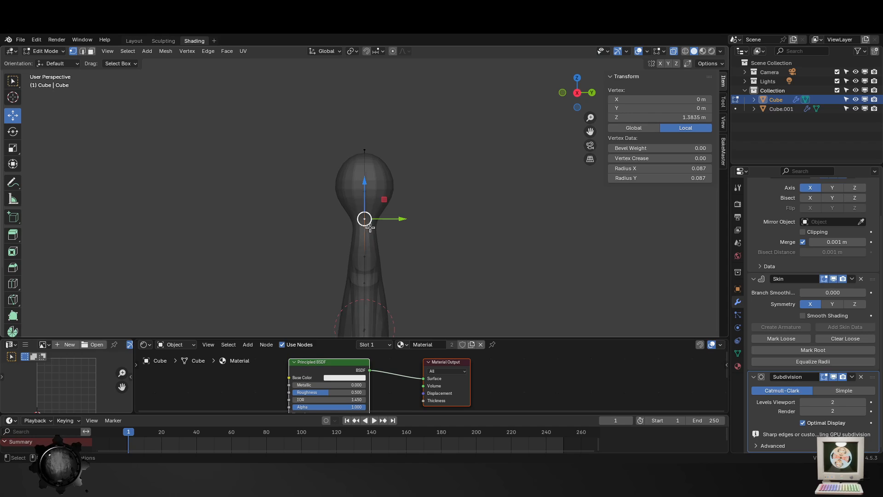
{"action": "left_click_drag", "start_coordinate": [366, 182], "coordinate": [397, 191]}
{"action": "left_click", "coordinate": [365, 190]}
{"action": "key", "text": "Tab"}
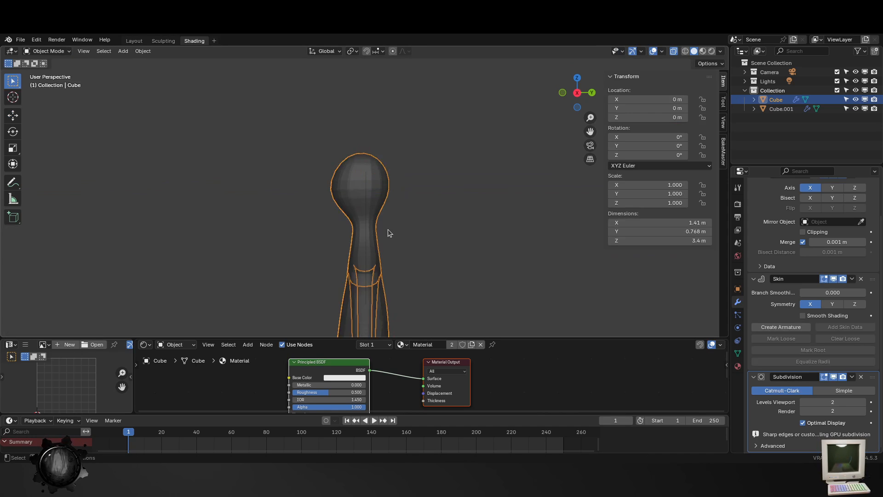
{"action": "scroll", "coordinate": [388, 229], "scroll_direction": "down", "scroll_amount": 3}
{"action": "middle_click_drag", "start_coordinate": [388, 230], "coordinate": [455, 249]}
{"action": "left_click", "coordinate": [246, 249]}
{"action": "middle_click_drag", "start_coordinate": [246, 249], "coordinate": [489, 256]}
{"action": "scroll", "coordinate": [489, 257], "scroll_direction": "up", "scroll_amount": 2}
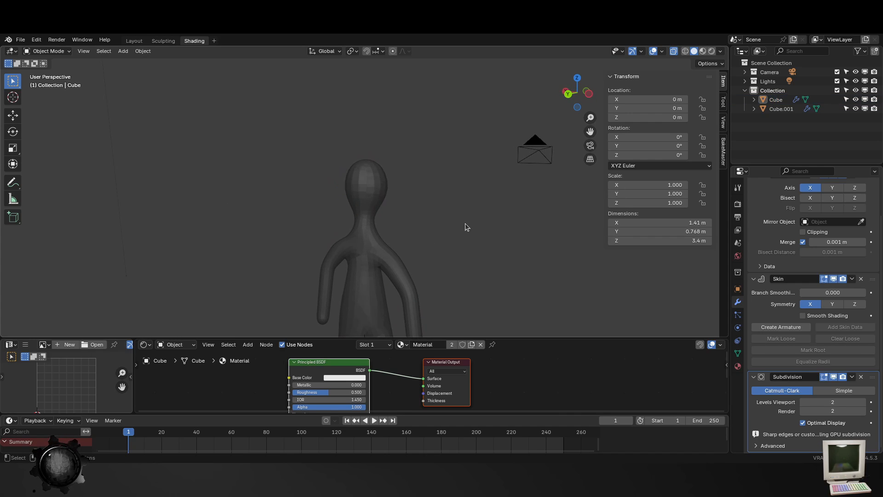
{"action": "middle_click_drag", "start_coordinate": [465, 224], "coordinate": [407, 219]}
{"action": "key", "text": "Tab"}
{"action": "left_click", "coordinate": [366, 158]}
{"action": "key", "text": "ctrl+a"}
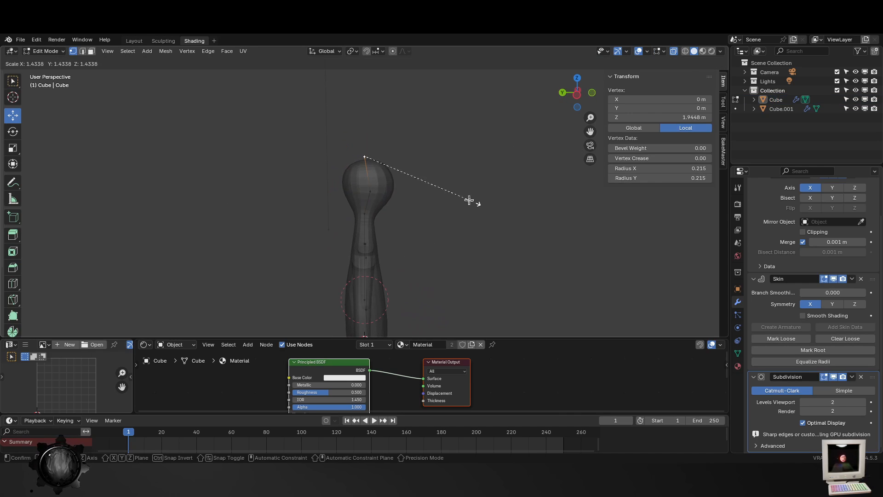
{"action": "right_click", "coordinate": [469, 200]}
{"action": "left_click_drag", "start_coordinate": [366, 121], "coordinate": [378, 132]}
{"action": "right_click", "coordinate": [379, 132]}
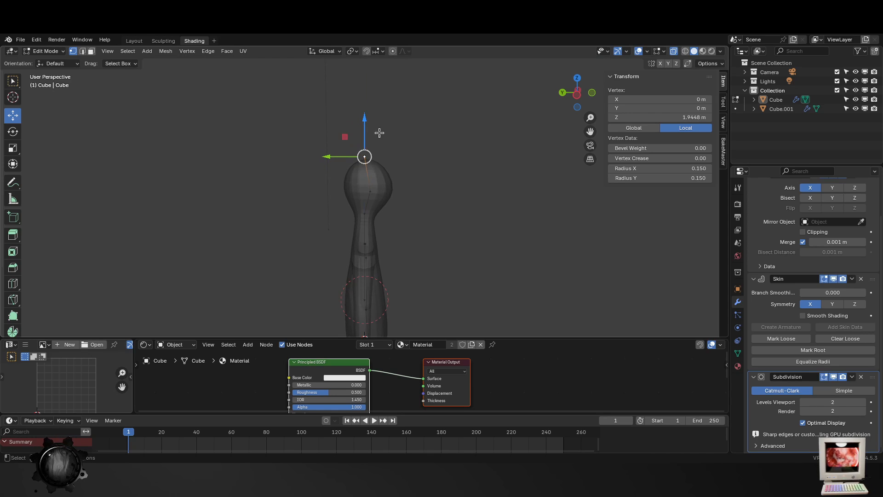
{"action": "key", "text": "Tab"}
{"action": "middle_click_drag", "start_coordinate": [425, 234], "coordinate": [329, 251]}
{"action": "scroll", "coordinate": [388, 272], "scroll_direction": "down", "scroll_amount": 3}
{"action": "middle_click_drag", "start_coordinate": [387, 272], "coordinate": [423, 269]}
{"action": "middle_click_drag", "start_coordinate": [401, 306], "coordinate": [419, 232], "text": "shift"}
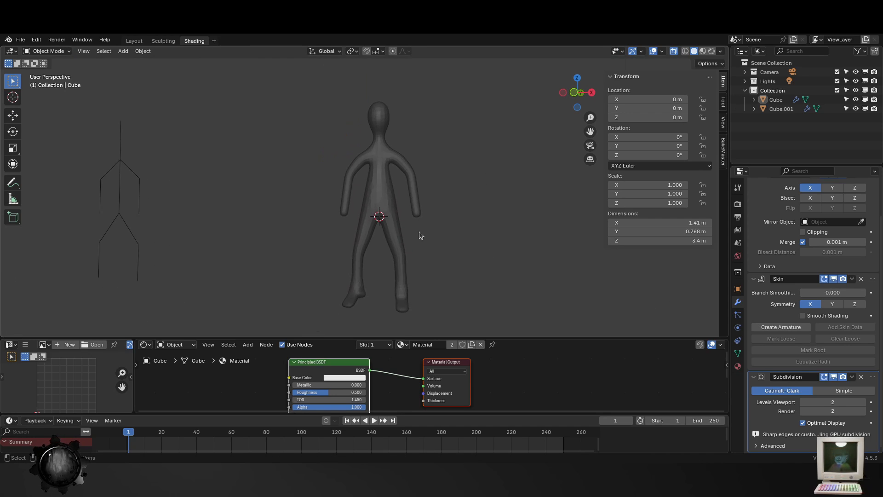
{"action": "scroll", "coordinate": [419, 232], "scroll_direction": "up", "scroll_amount": 2}
{"action": "left_click", "coordinate": [407, 232]}
{"action": "key", "text": "Tab"}
{"action": "left_click", "coordinate": [388, 197]}
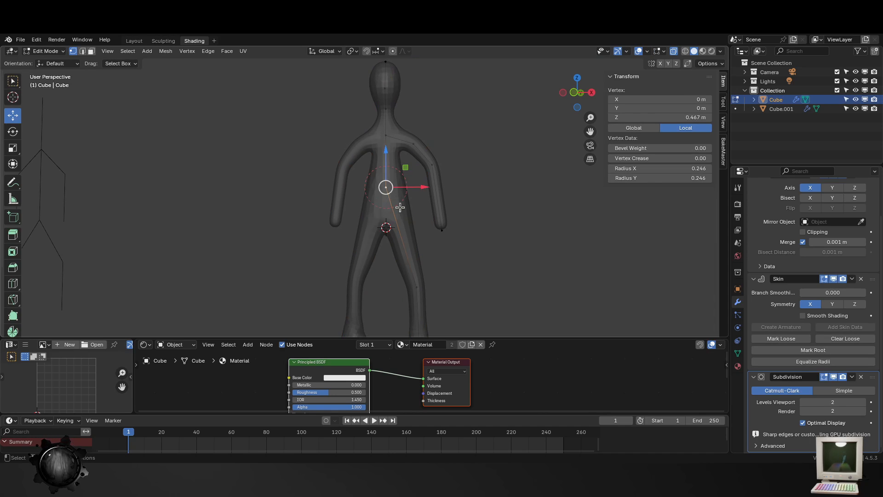
{"action": "left_click_drag", "start_coordinate": [387, 168], "coordinate": [388, 161]}
{"action": "right_click", "coordinate": [387, 161]}
- Move the knee vertex up to Z of about -0.467 m and inward to X of about 0.323 m
{"action": "left_click", "coordinate": [418, 284]}
{"action": "left_click_drag", "start_coordinate": [415, 251], "coordinate": [414, 233]}
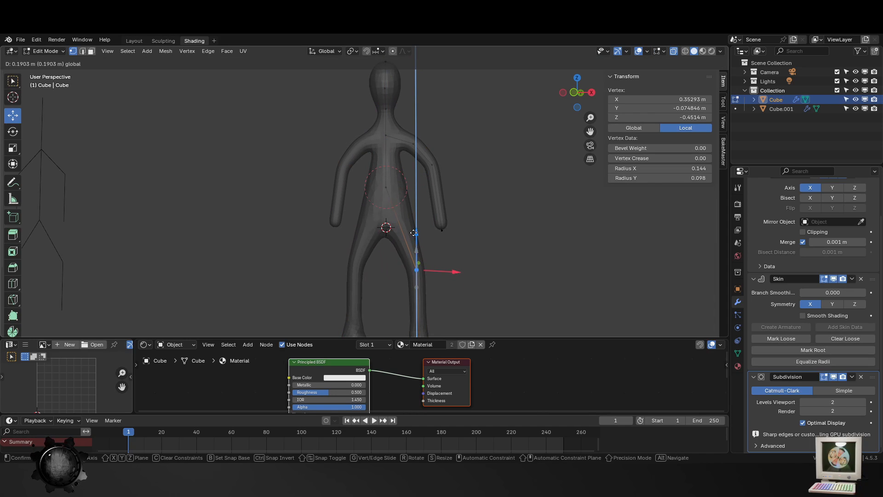
{"action": "right_click", "coordinate": [414, 232]}
{"action": "left_click_drag", "start_coordinate": [460, 272], "coordinate": [452, 271]}
{"action": "key", "text": "Tab"}
- Examine the figure's overall proportions and its torso and leg shapes from several angles
{"action": "scroll", "coordinate": [444, 277], "scroll_direction": "down", "scroll_amount": 4}
{"action": "left_click", "coordinate": [427, 247]}
{"action": "middle_click_drag", "start_coordinate": [391, 289], "coordinate": [408, 287]}
{"action": "scroll", "coordinate": [377, 161], "scroll_direction": "up", "scroll_amount": 2}
{"action": "left_click", "coordinate": [371, 145]}
{"action": "key", "text": "Tab"}
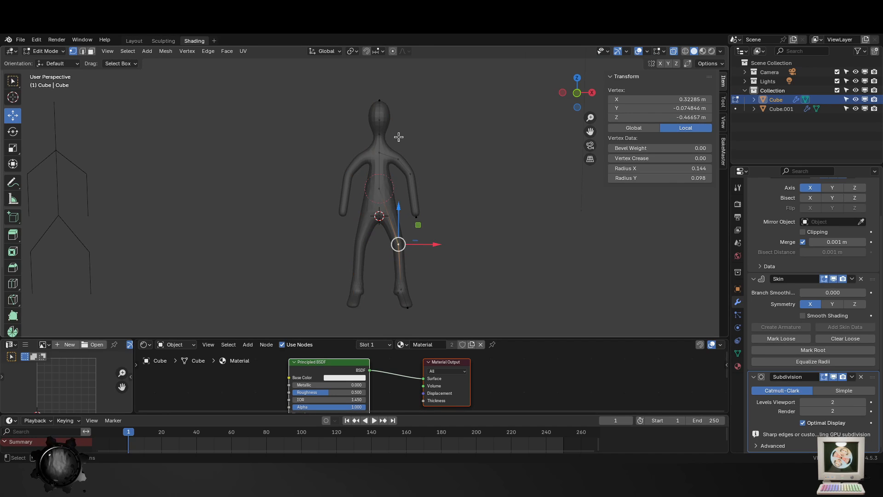
{"action": "left_click", "coordinate": [379, 140]}
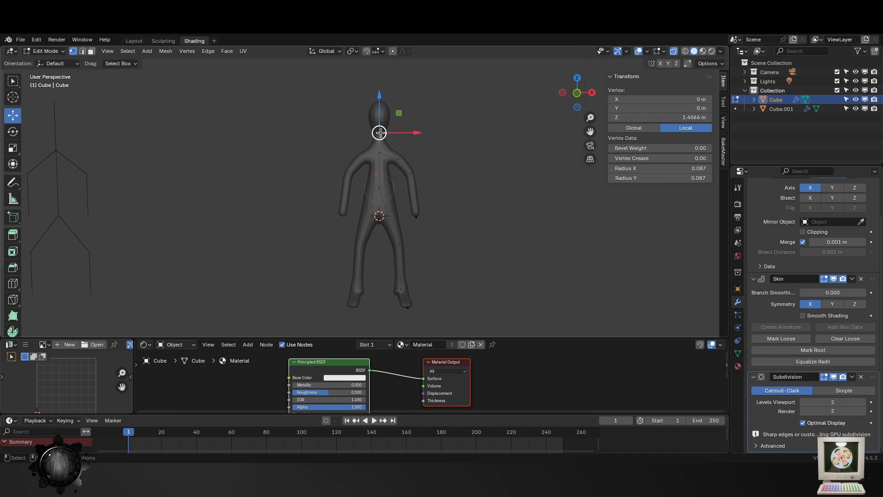
{"action": "key", "text": "Tab"}
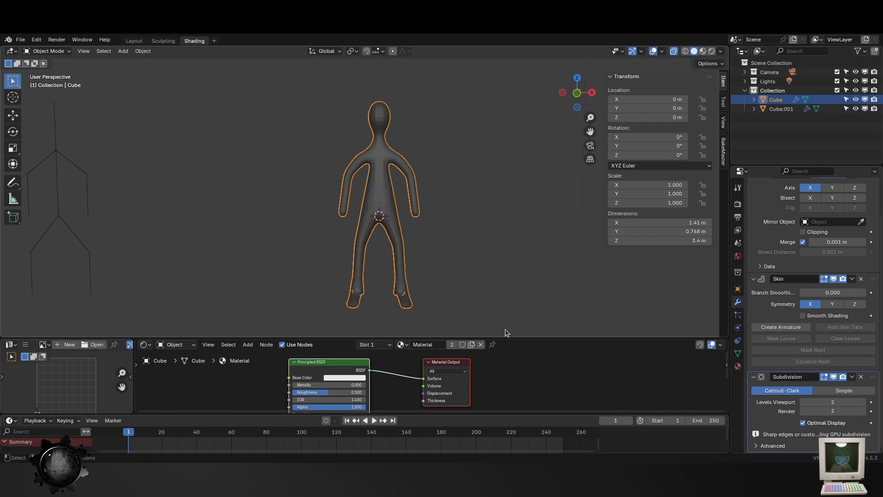
{"action": "middle_click_drag", "start_coordinate": [464, 302], "coordinate": [445, 325]}
{"action": "middle_click_drag", "start_coordinate": [534, 207], "coordinate": [426, 302]}
{"action": "scroll", "coordinate": [426, 303], "scroll_direction": "up", "scroll_amount": 3}
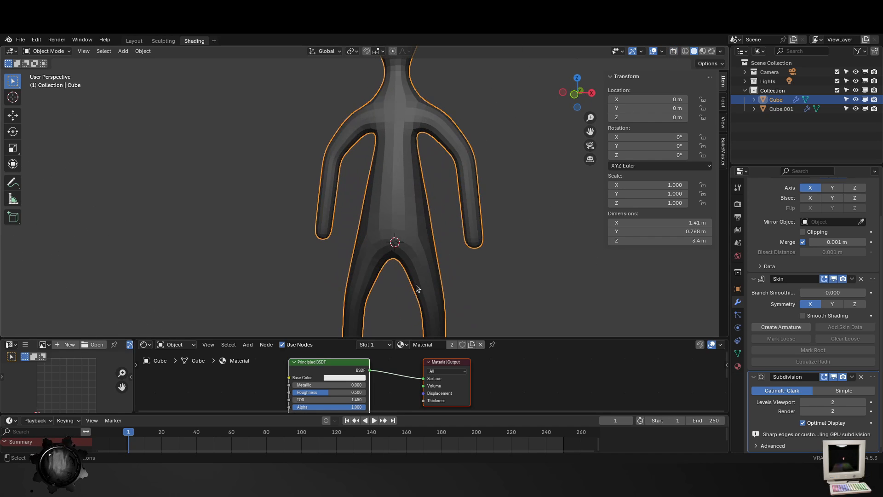
{"action": "key", "text": "Tab"}
{"action": "key", "text": "Tab"}
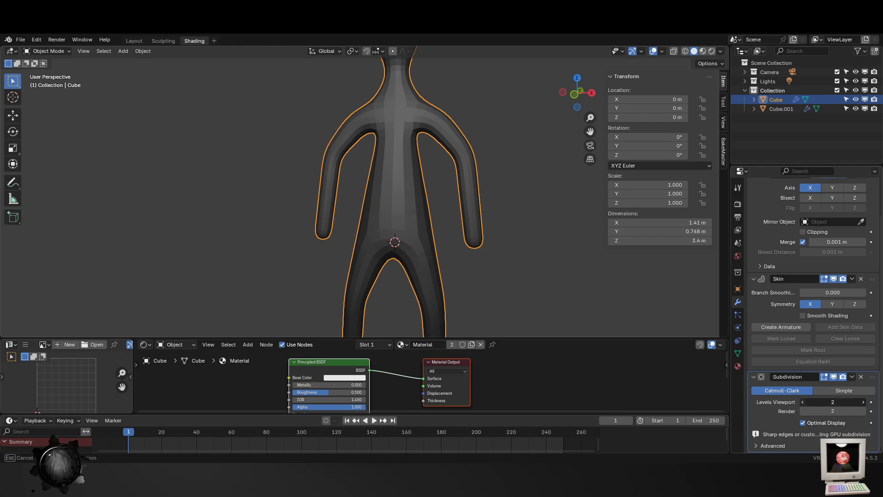
- Set the Subdivision modifier's viewport and render levels to 1 and inspect the coarser figure from the back and side
{"action": "left_click", "coordinate": [805, 402]}
{"action": "left_click", "coordinate": [804, 410]}
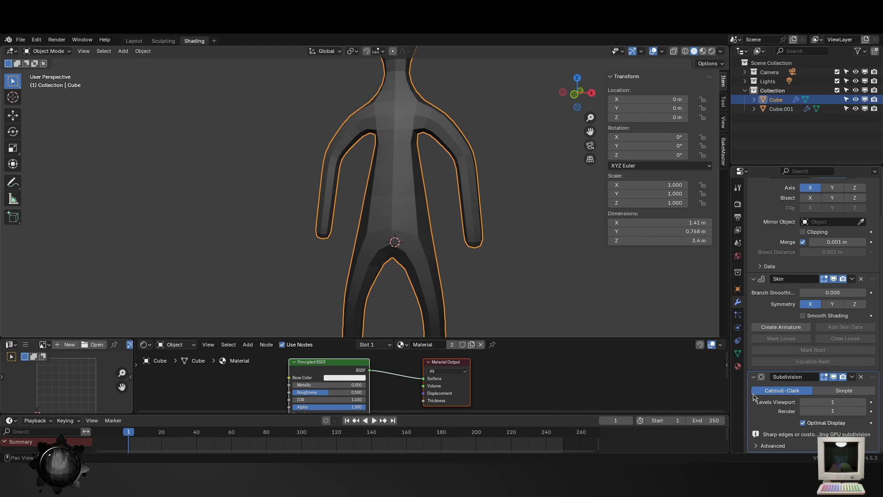
{"action": "scroll", "coordinate": [538, 281], "scroll_direction": "down", "scroll_amount": 4}
{"action": "left_click", "coordinate": [538, 281]}
{"action": "middle_click_drag", "start_coordinate": [500, 249], "coordinate": [305, 247]}
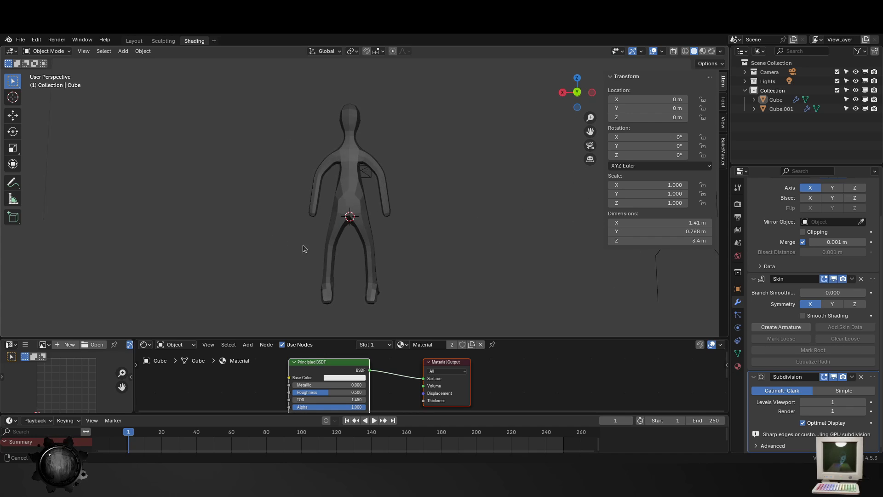
{"action": "scroll", "coordinate": [352, 198], "scroll_direction": "up", "scroll_amount": 3}
{"action": "left_click", "coordinate": [354, 196]}
{"action": "middle_click_drag", "start_coordinate": [427, 272], "coordinate": [460, 272]}
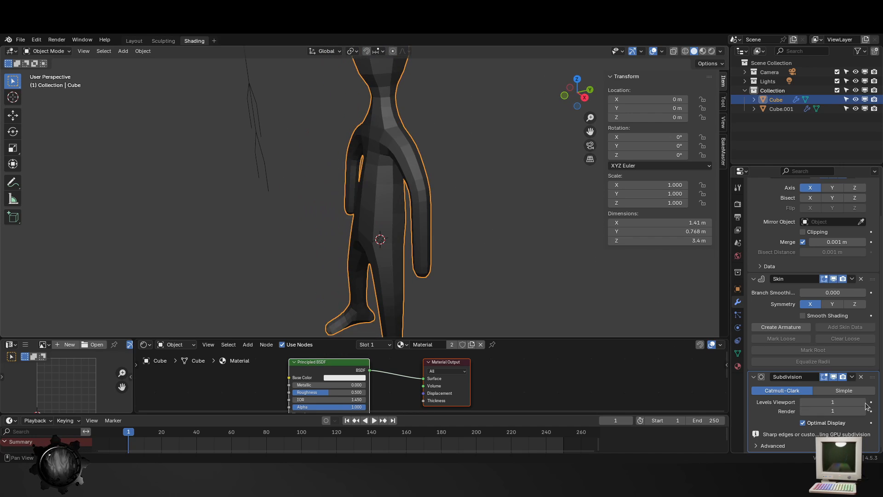
- Set the Subdivision modifier's viewport and render levels to 2 and check the smoother figure from the front and side
{"action": "left_click", "coordinate": [865, 402]}
{"action": "key", "text": "Tab"}
{"action": "middle_click_drag", "start_coordinate": [487, 218], "coordinate": [456, 248]}
{"action": "key", "text": "Tab"}
{"action": "scroll", "coordinate": [294, 238], "scroll_direction": "down", "scroll_amount": 3}
{"action": "middle_click_drag", "start_coordinate": [655, 301], "coordinate": [412, 238]}
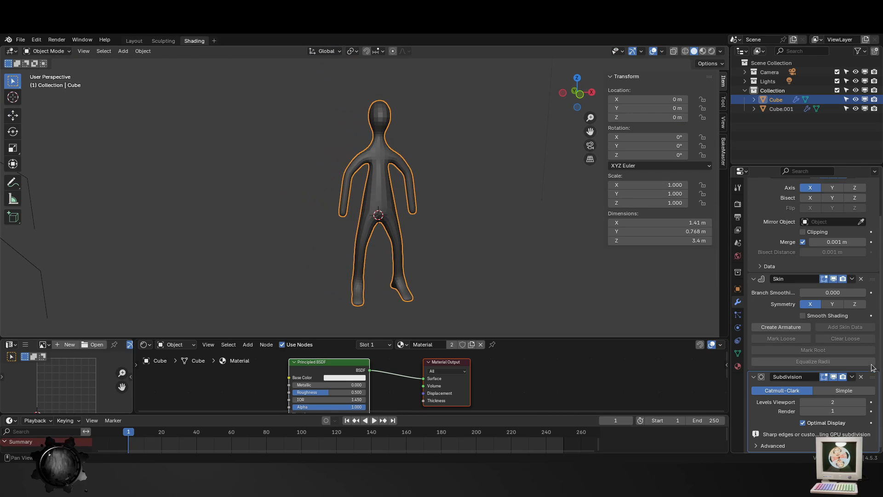
{"action": "left_click", "coordinate": [864, 412]}
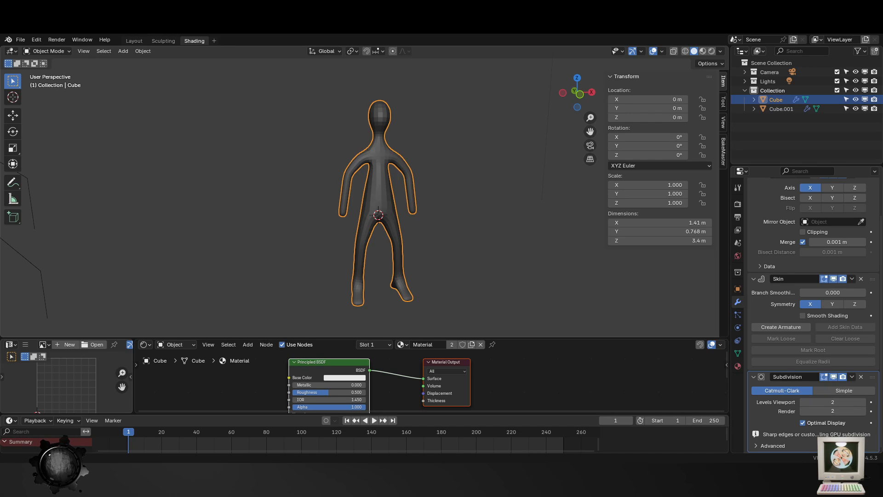
{"action": "middle_click_drag", "start_coordinate": [390, 244], "coordinate": [258, 216]}
{"action": "scroll", "coordinate": [295, 193], "scroll_direction": "up", "scroll_amount": 3}
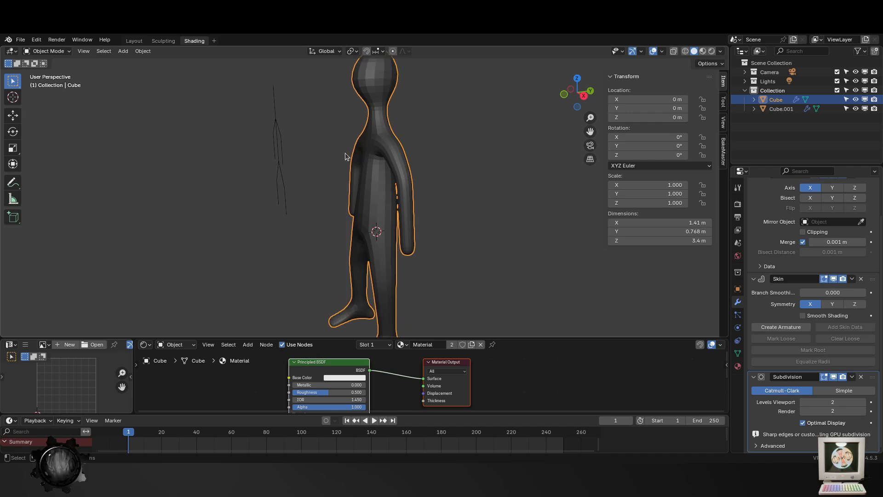
- Save the current figure file
{"action": "left_click", "coordinate": [347, 153]}
{"action": "left_click", "coordinate": [367, 136]}
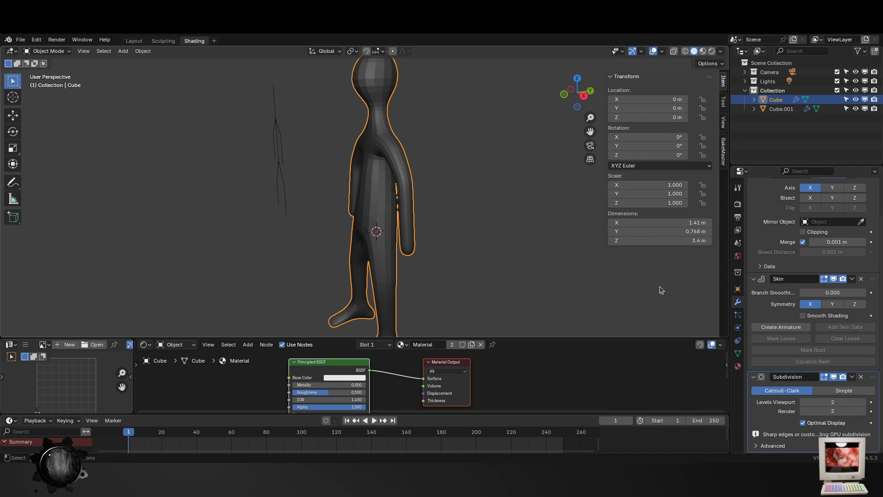
{"action": "key", "text": "ctrl+s"}
- Move the spare skeleton farther away from the figure along the X axis
{"action": "scroll", "coordinate": [529, 267], "scroll_direction": "down", "scroll_amount": 5}
{"action": "middle_click_drag", "start_coordinate": [460, 230], "coordinate": [436, 239]}
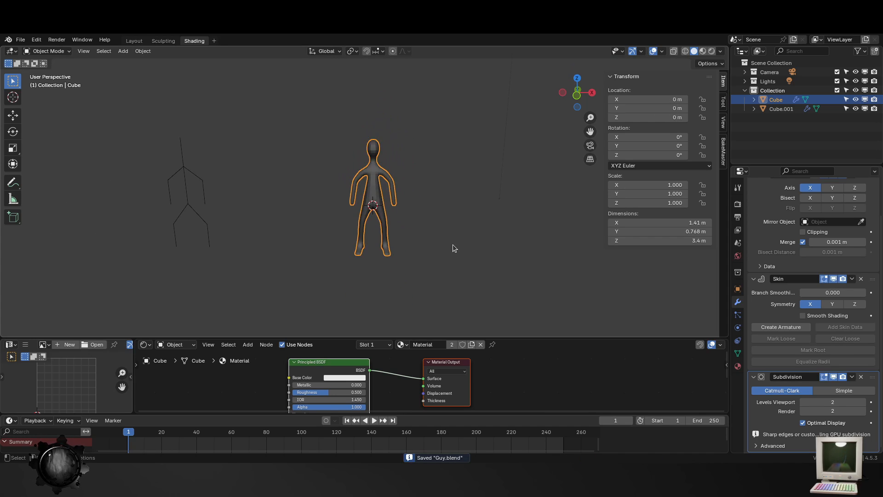
{"action": "scroll", "coordinate": [453, 245], "scroll_direction": "up", "scroll_amount": 2}
{"action": "left_click", "coordinate": [128, 209]}
{"action": "left_click", "coordinate": [139, 221]}
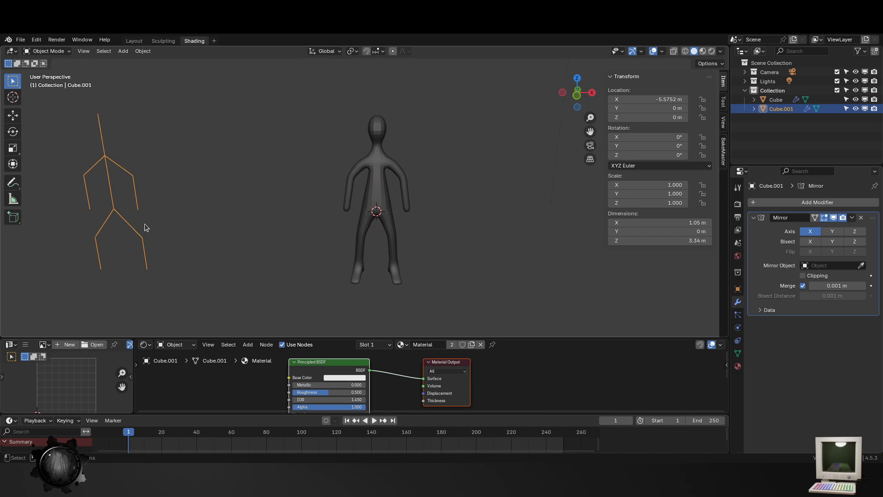
{"action": "left_click", "coordinate": [385, 205], "text": "shift"}
{"action": "left_click", "coordinate": [153, 264]}
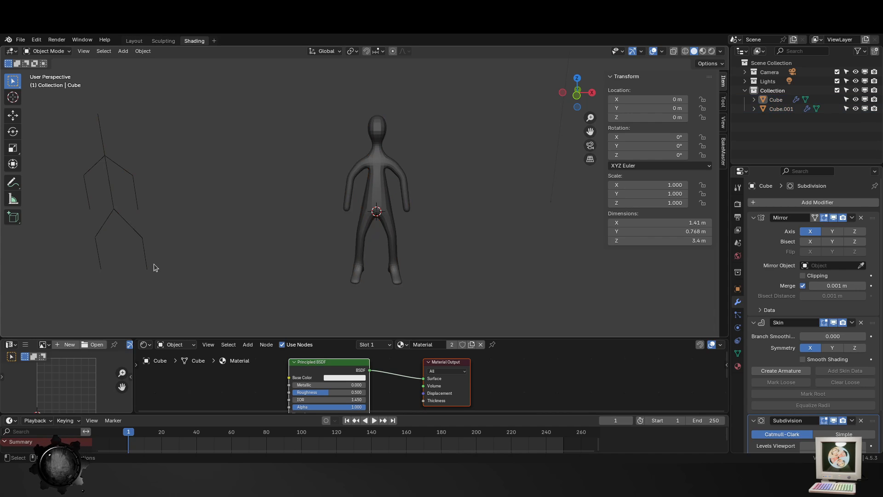
{"action": "left_click", "coordinate": [142, 237]}
{"action": "key", "text": "g"}
{"action": "key", "text": "x"}
{"action": "left_click", "coordinate": [65, 224]}
- Duplicate the figure and place the copy along X at about -4.85 m, beside the spare skeleton
{"action": "left_click", "coordinate": [389, 203]}
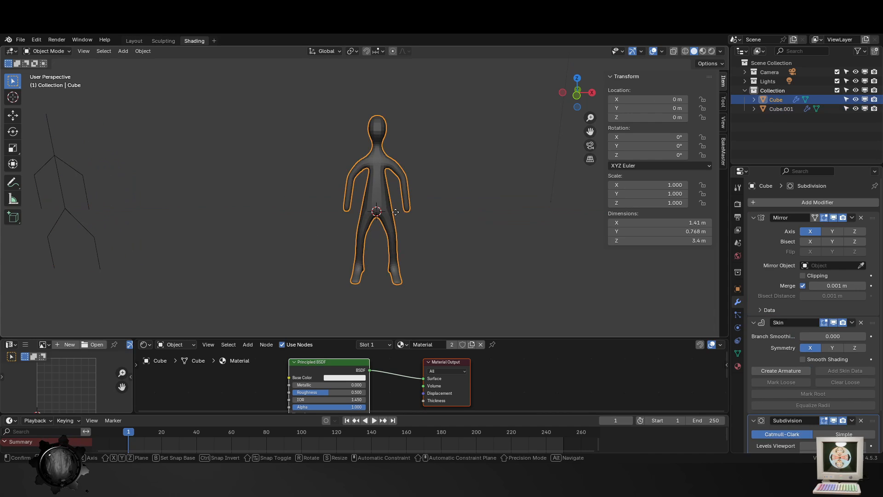
{"action": "key", "text": "shift+d"}
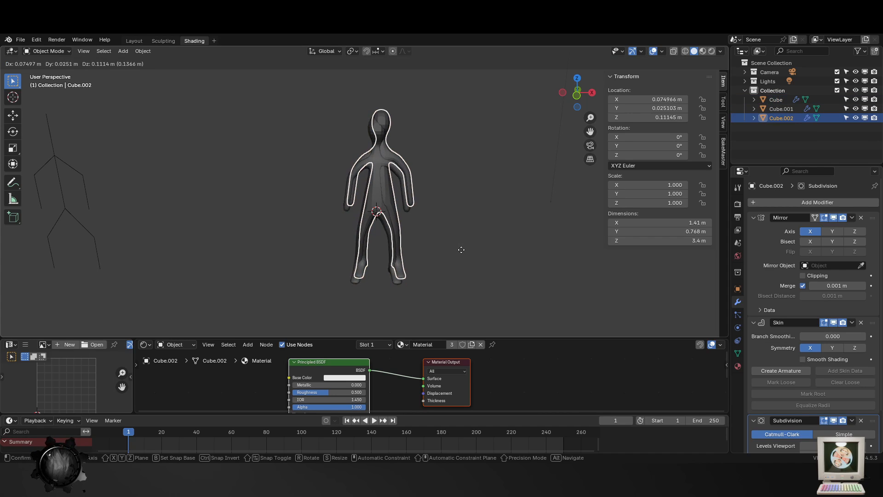
{"action": "key", "text": "x"}
{"action": "left_click", "coordinate": [222, 252]}
{"action": "left_click", "coordinate": [269, 274]}
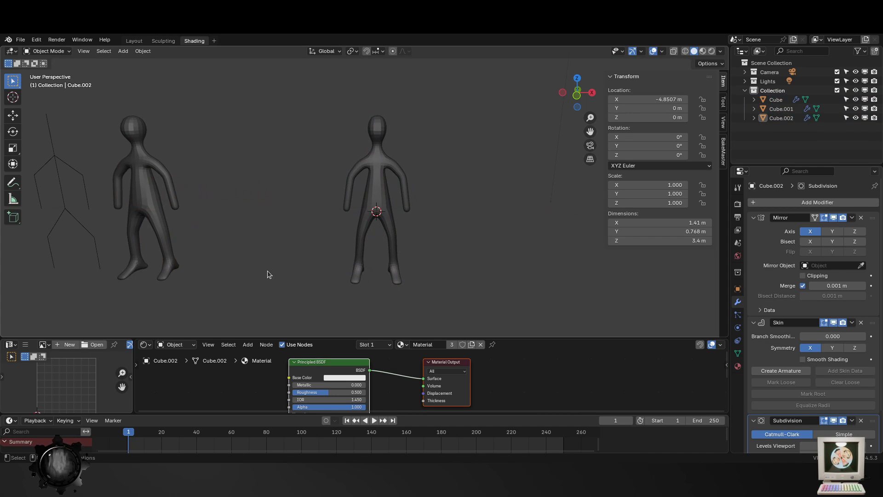
- Apply the Mirror, Skin and Subdivision modifiers on the original central figure
{"action": "left_click", "coordinate": [153, 202]}
{"action": "middle_click_drag", "start_coordinate": [375, 255], "coordinate": [444, 253]}
{"action": "scroll", "coordinate": [381, 184], "scroll_direction": "up", "scroll_amount": 3}
{"action": "left_click", "coordinate": [372, 178]}
{"action": "key", "text": "q"}
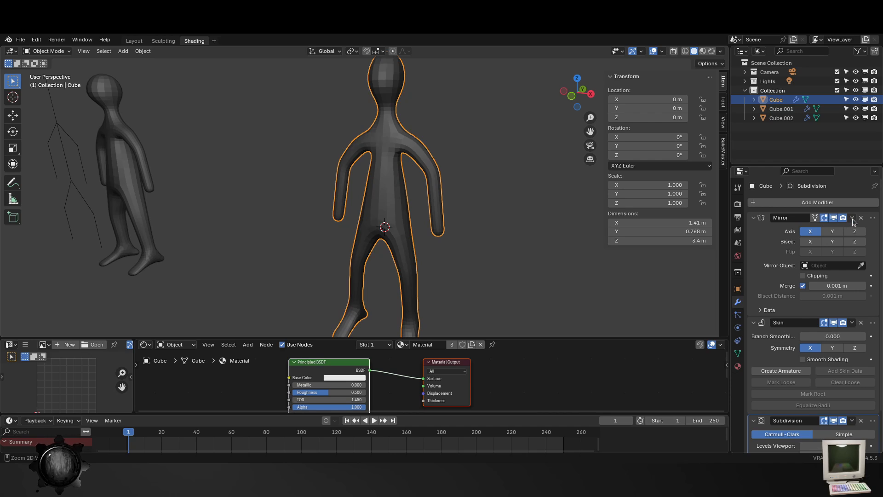
{"action": "key", "text": "ctrl+a"}
{"action": "key", "text": "ctrl+a"}
{"action": "key", "text": "ctrl+a"}
- Check the applied mesh in Edit Mode and shade the whole figure smooth in Object Mode
{"action": "key", "text": "Tab"}
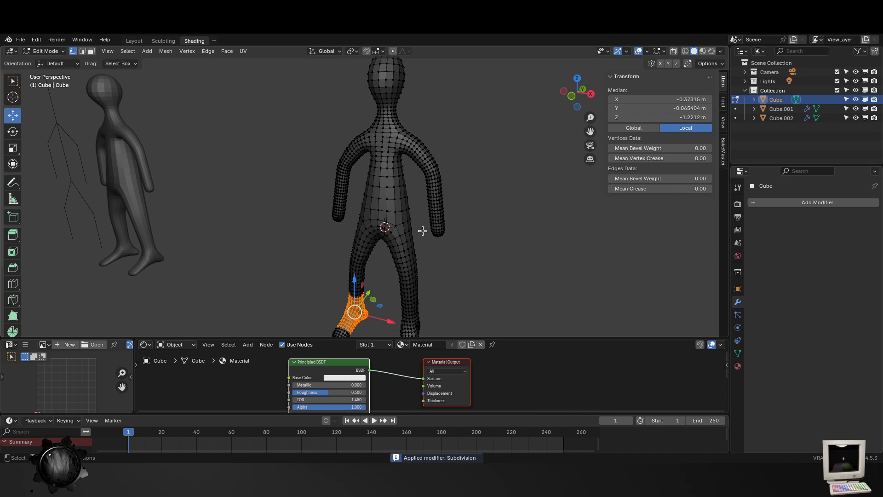
{"action": "middle_click_drag", "start_coordinate": [422, 231], "coordinate": [443, 245]}
{"action": "key", "text": "a"}
{"action": "scroll", "coordinate": [425, 216], "scroll_direction": "up", "scroll_amount": 3}
{"action": "key", "text": "Tab"}
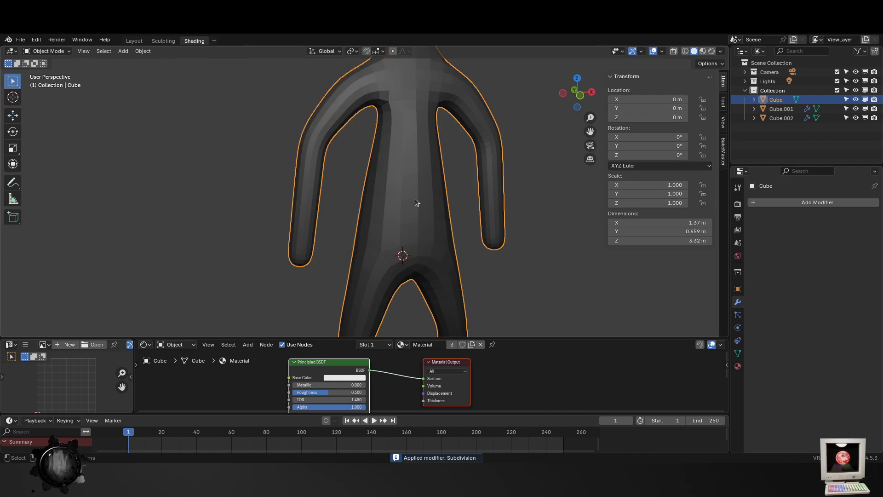
{"action": "scroll", "coordinate": [436, 233], "scroll_direction": "down", "scroll_amount": 3}
{"action": "right_click", "coordinate": [400, 204]}
{"action": "left_click", "coordinate": [399, 201]}
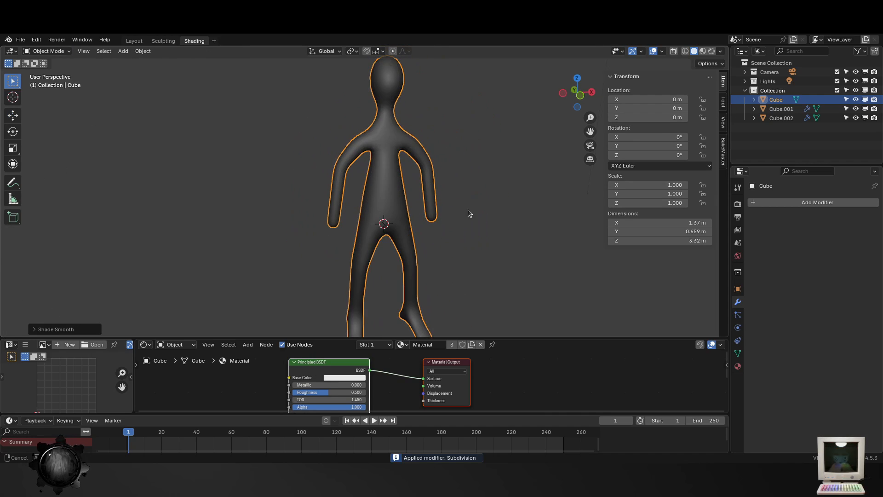
- Add a general Sculpting workspace for the figure
{"action": "left_click", "coordinate": [214, 41]}
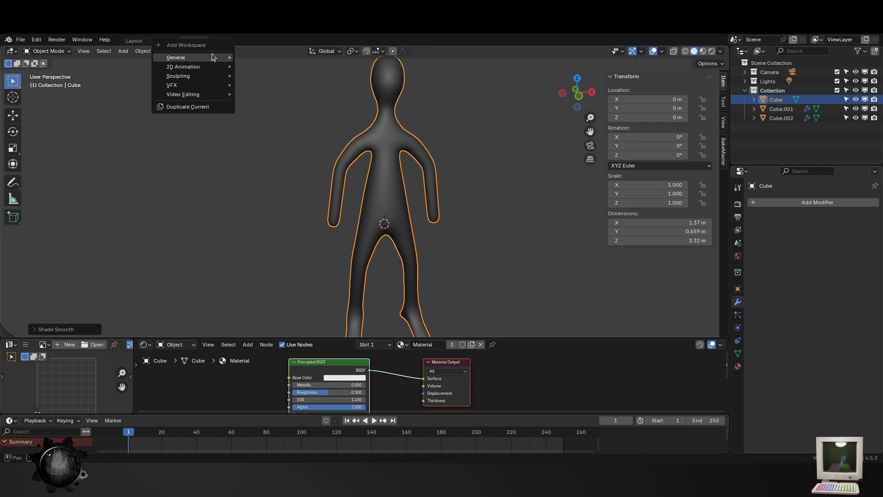
{"action": "mouse_move", "coordinate": [207, 57]}
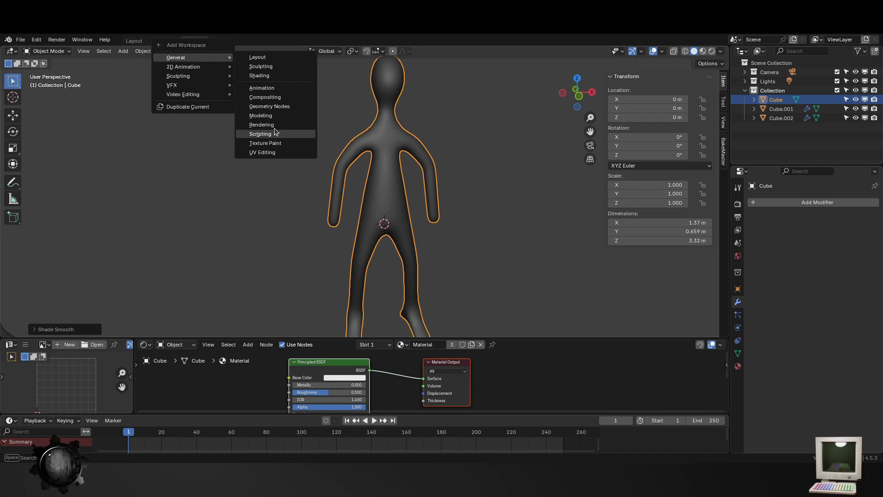
{"action": "left_click", "coordinate": [261, 66]}
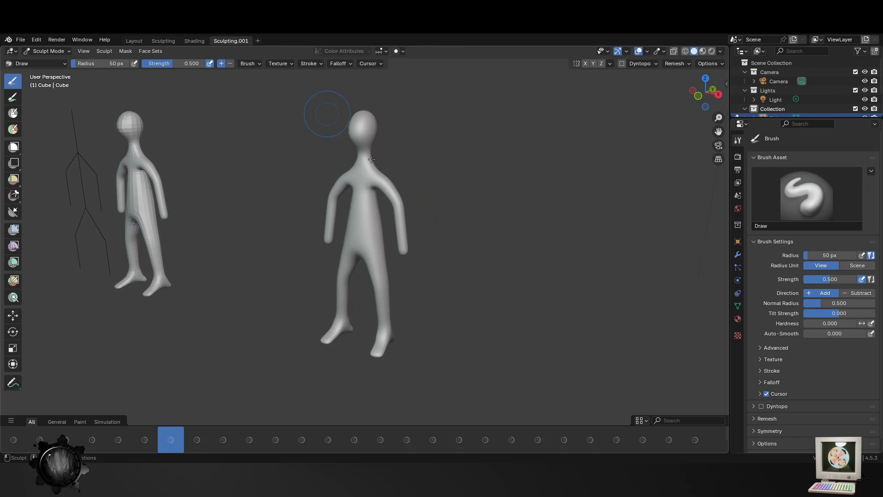
- Enable X-axis symmetry for sculpting and inspect the figure's torso, legs and head
{"action": "key", "text": "KP_Divide"}
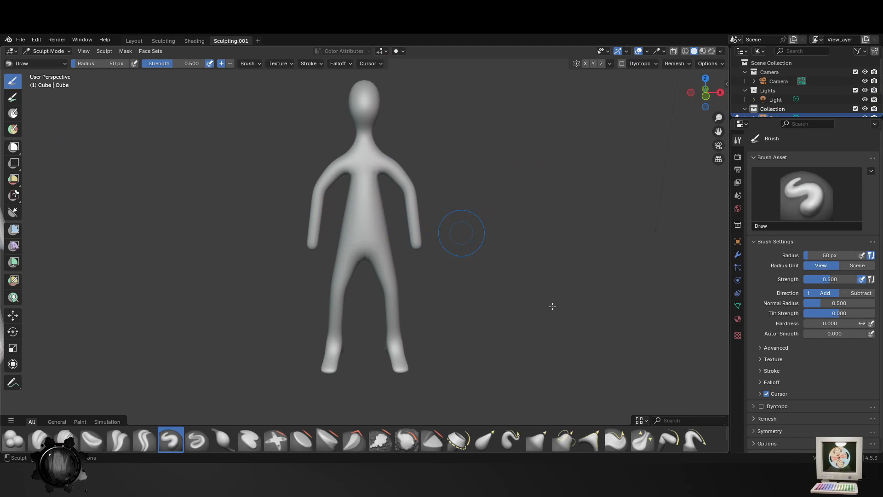
{"action": "scroll", "coordinate": [359, 340], "scroll_direction": "up", "scroll_amount": 2}
{"action": "middle_click_drag", "start_coordinate": [323, 339], "coordinate": [343, 338]}
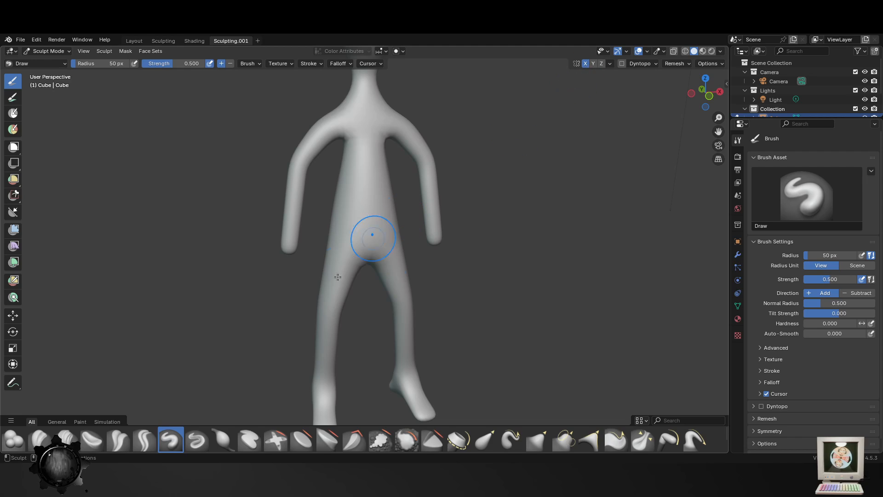
{"action": "middle_click_drag", "start_coordinate": [394, 296], "coordinate": [375, 308]}
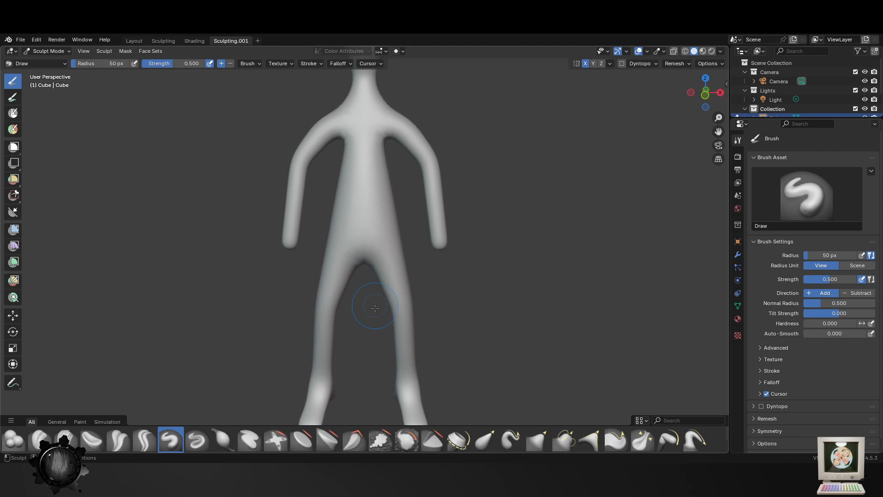
{"action": "scroll", "coordinate": [375, 308], "scroll_direction": "up", "scroll_amount": 2}
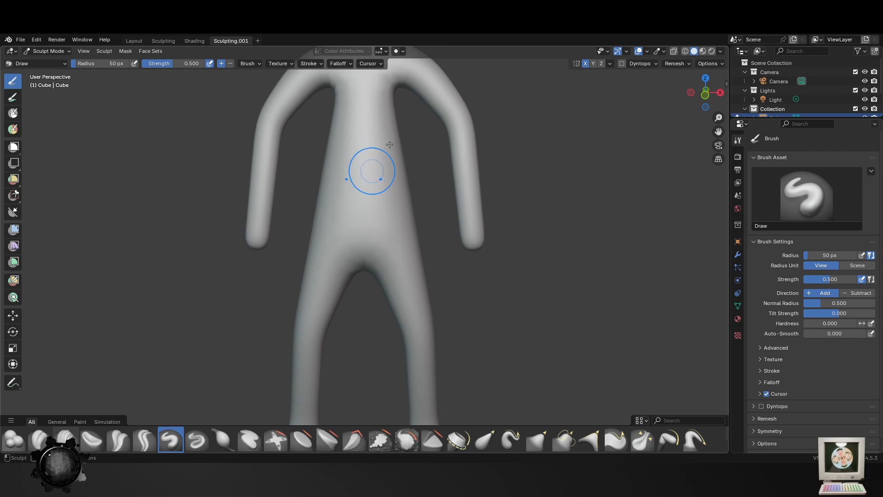
{"action": "scroll", "coordinate": [389, 145], "scroll_direction": "down", "scroll_amount": 3}
{"action": "middle_click_drag", "start_coordinate": [389, 262], "coordinate": [436, 221]}
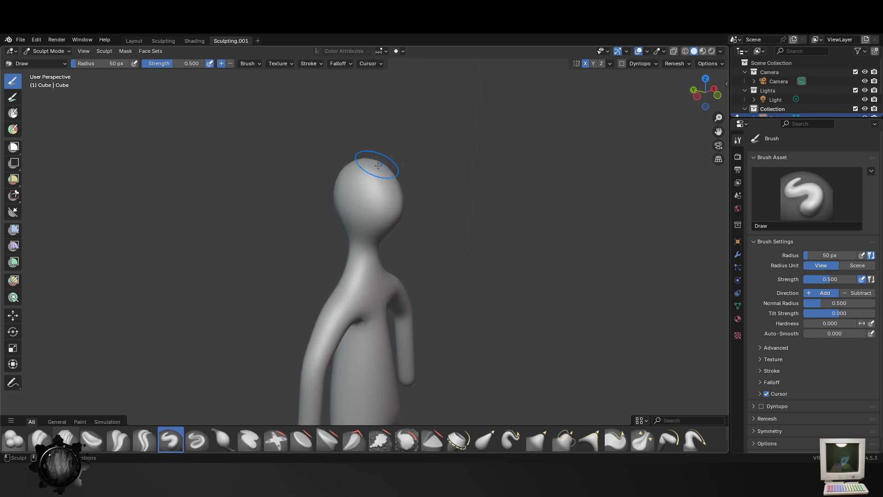
- Remesh the figure with a voxel size of 0.05 m and inspect its topology in Edit Mode
{"action": "left_click", "coordinate": [676, 63]}
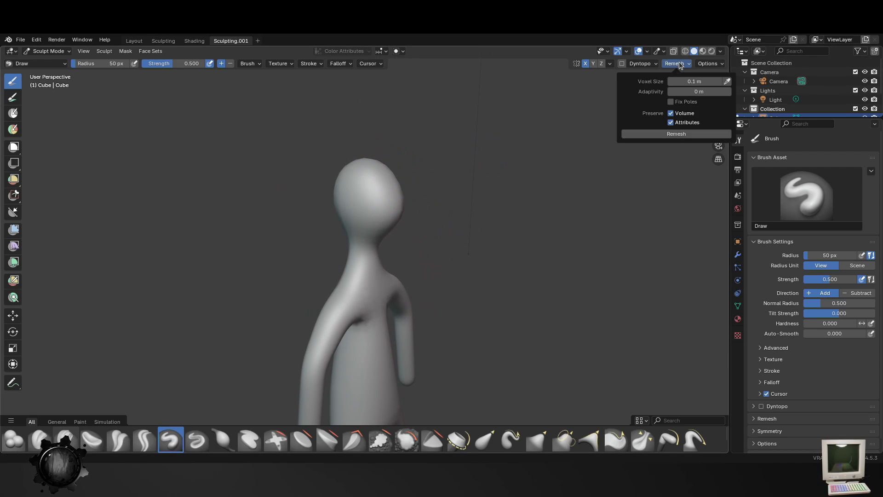
{"action": "double_click", "coordinate": [704, 80]}
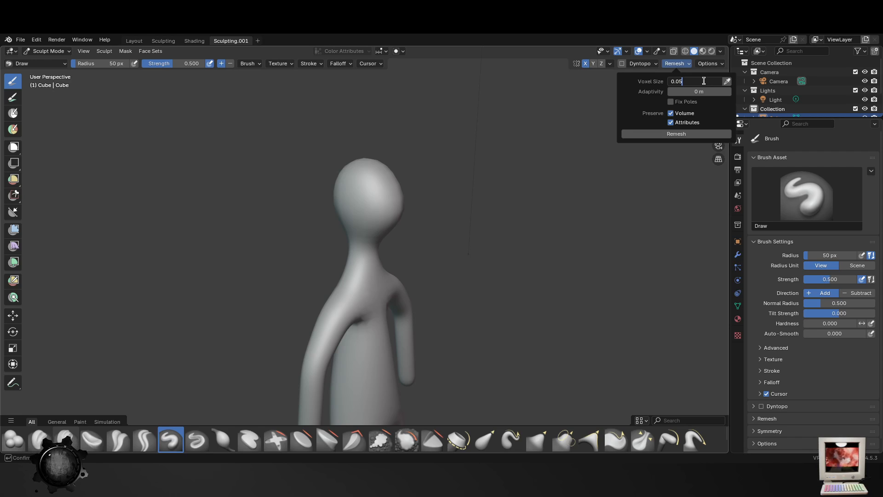
{"action": "key", "text": "Return"}
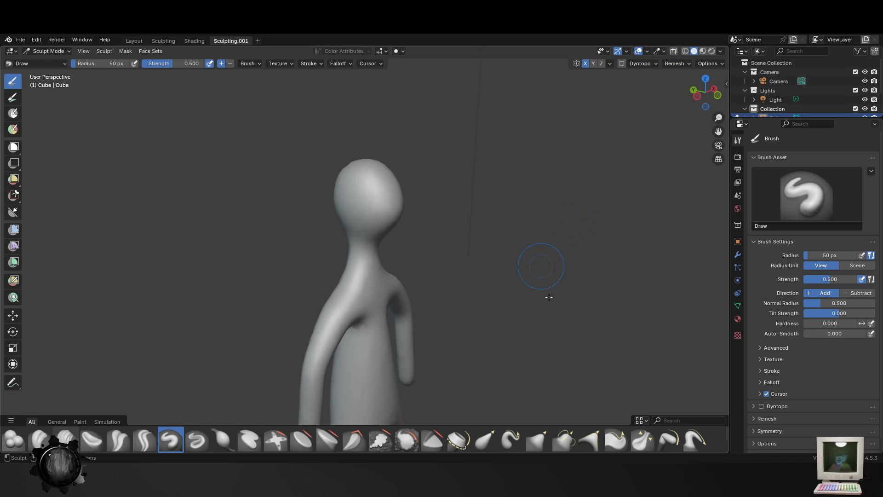
{"action": "middle_click_drag", "start_coordinate": [529, 282], "coordinate": [432, 285]}
{"action": "key", "text": "Tab"}
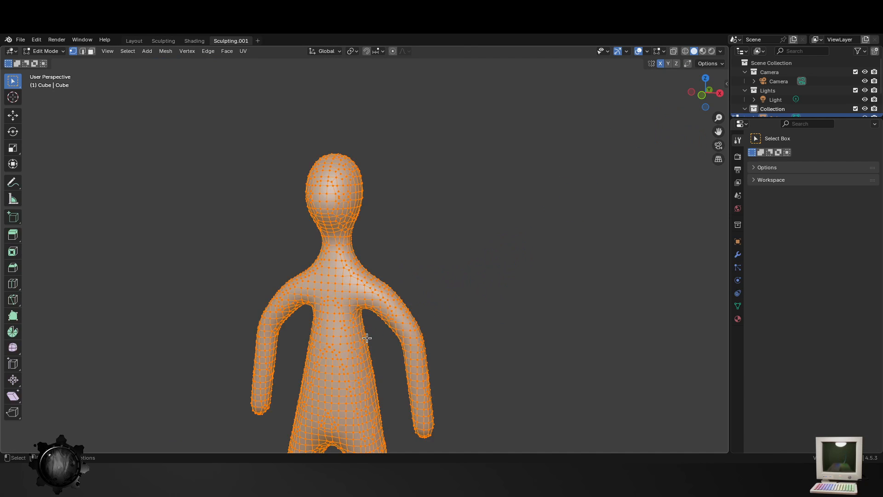
{"action": "middle_click_drag", "start_coordinate": [368, 326], "coordinate": [452, 232], "text": "shift"}
{"action": "scroll", "coordinate": [432, 267], "scroll_direction": "up", "scroll_amount": 4}
{"action": "middle_click_drag", "start_coordinate": [487, 278], "coordinate": [529, 277]}
- Remesh the figure with a voxel size of 0.01 m and check the mesh density in Edit Mode
{"action": "key", "text": "Tab"}
{"action": "left_click", "coordinate": [687, 64]}
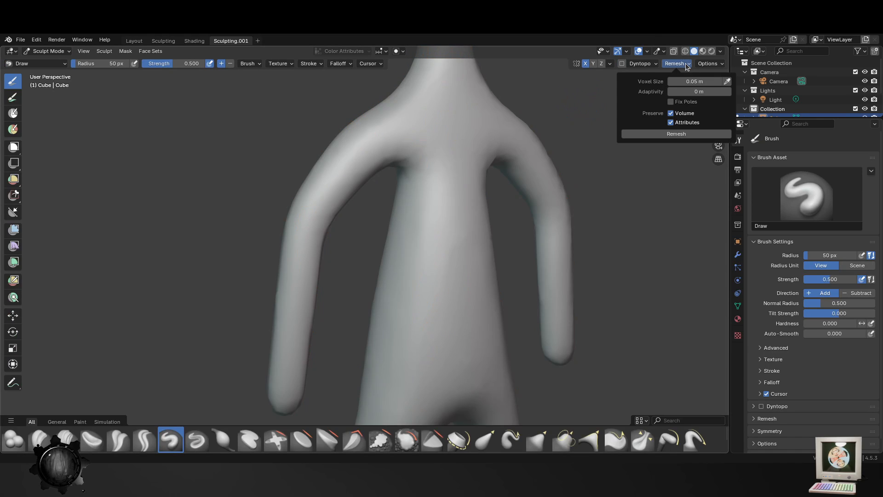
{"action": "left_click", "coordinate": [658, 82]}
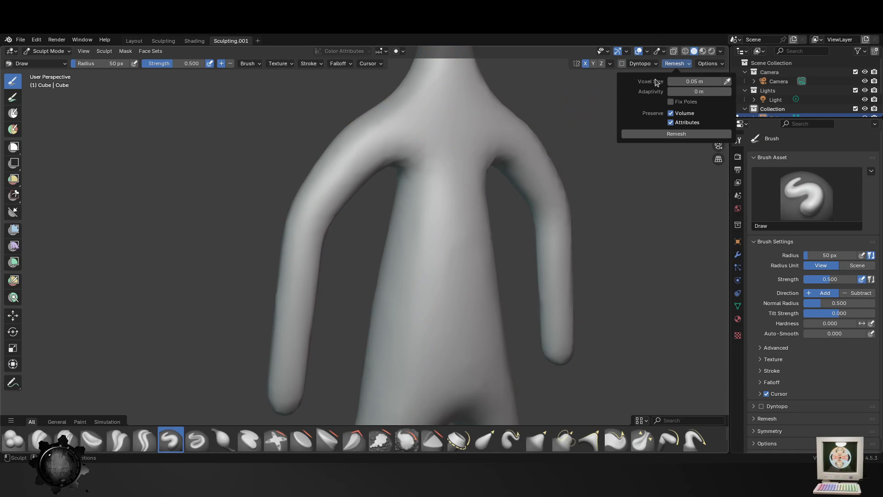
{"action": "left_click", "coordinate": [676, 64]}
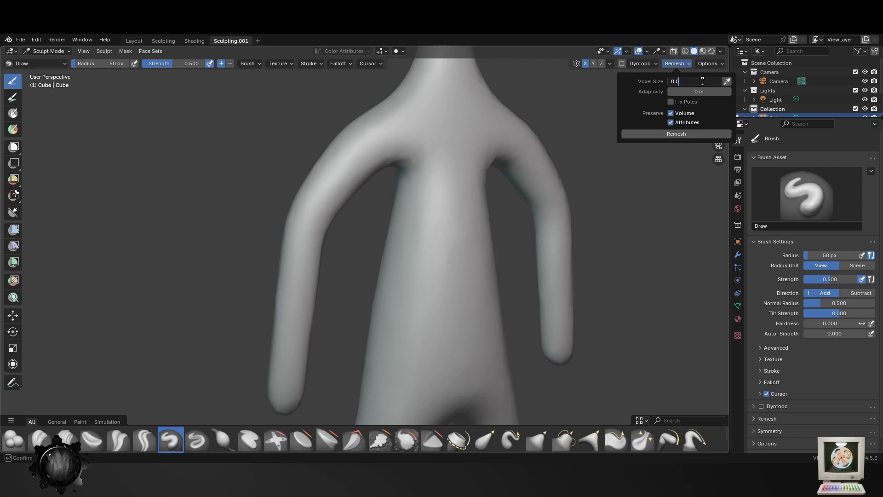
{"action": "left_click", "coordinate": [669, 134]}
{"action": "scroll", "coordinate": [419, 182], "scroll_direction": "up", "scroll_amount": 6}
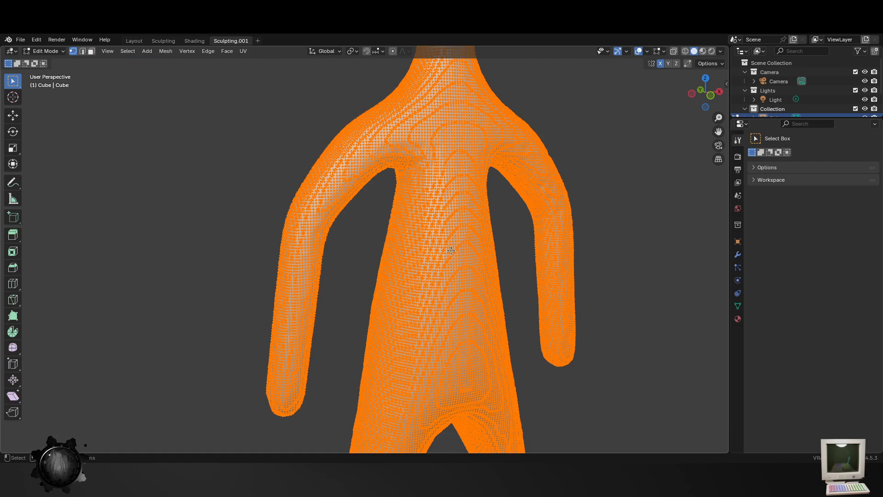
{"action": "scroll", "coordinate": [524, 229], "scroll_direction": "down", "scroll_amount": 5}
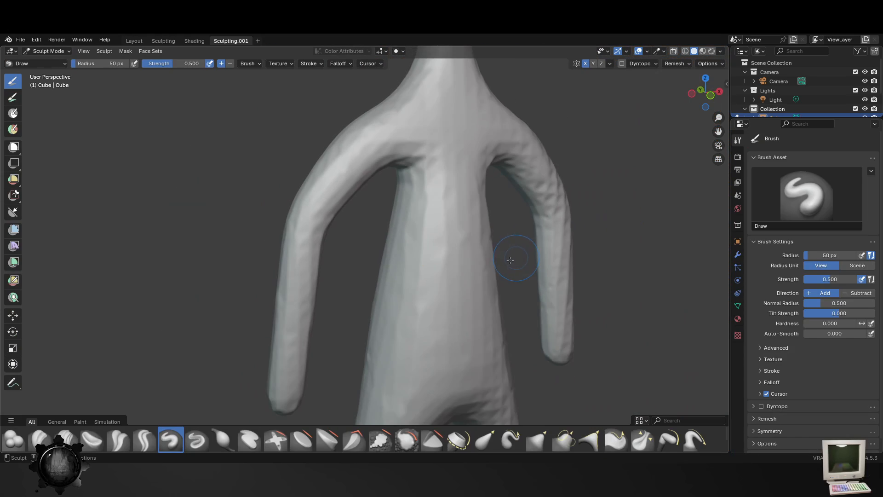
- Try Draw brush strokes on the figure's chest and shoulder, and undo them
{"action": "mouse_move", "coordinate": [423, 138]}
{"action": "left_mouse_down"}
{"action": "mouse_move", "coordinate": [419, 215]}
{"action": "mouse_move", "coordinate": [430, 217]}
{"action": "mouse_move", "coordinate": [417, 207]}
{"action": "left_mouse_up"}
{"action": "mouse_move", "coordinate": [349, 161]}
{"action": "left_mouse_down"}
{"action": "mouse_move", "coordinate": [308, 218]}
{"action": "mouse_move", "coordinate": [318, 202]}
{"action": "left_mouse_up"}
{"action": "key", "text": "ctrl+z"}
{"action": "scroll", "coordinate": [453, 203], "scroll_direction": "down", "scroll_amount": 4}
{"action": "middle_click_drag", "start_coordinate": [415, 257], "coordinate": [381, 172]}
{"action": "middle_click_drag", "start_coordinate": [446, 119], "coordinate": [399, 236], "text": "shift"}
- Remesh the figure with a voxel size of 0.005 m and check the mesh density in Edit Mode
{"action": "left_click", "coordinate": [682, 65]}
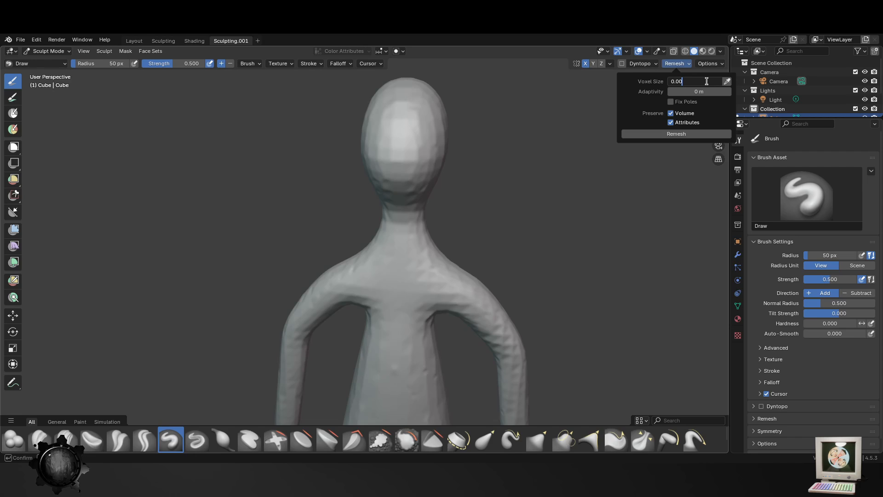
{"action": "left_click", "coordinate": [675, 135]}
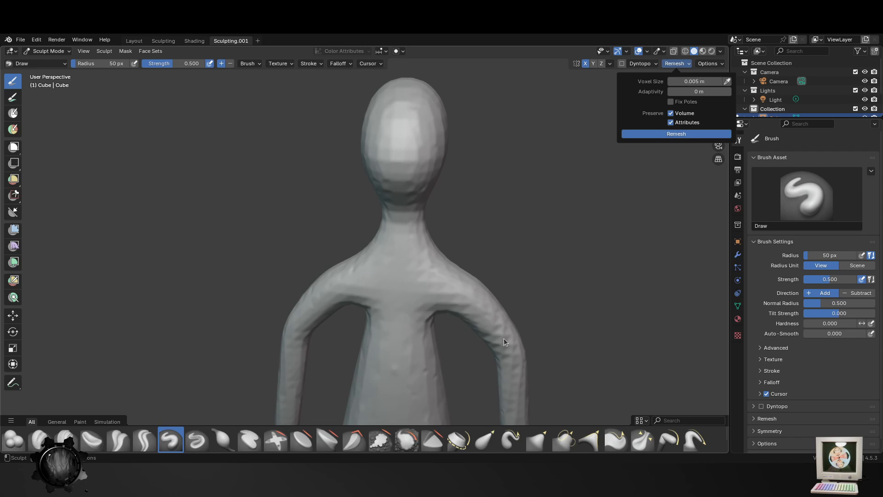
{"action": "scroll", "coordinate": [420, 247], "scroll_direction": "up", "scroll_amount": 5}
{"action": "key", "text": "Tab"}
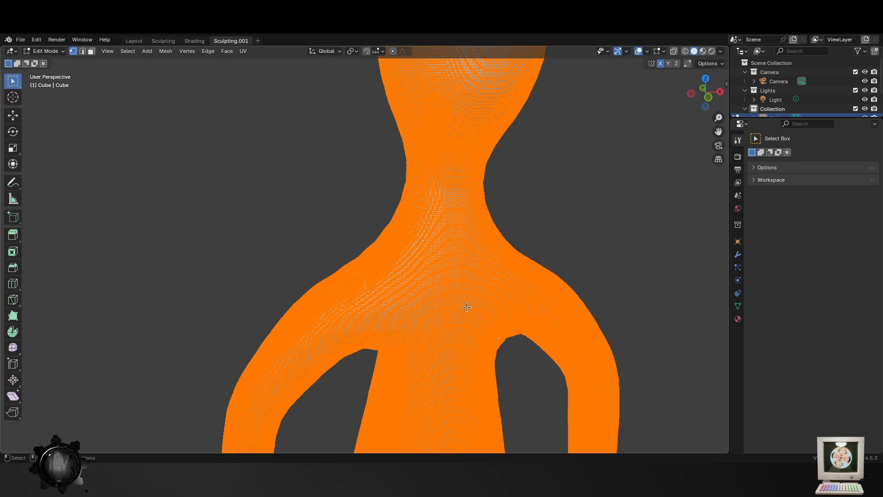
{"action": "key", "text": "Tab"}
{"action": "scroll", "coordinate": [466, 306], "scroll_direction": "down", "scroll_amount": 3}
- Sculpt a raised jaw and mouth area across the lower face with the Draw brush
{"action": "left_click_drag", "start_coordinate": [430, 123], "coordinate": [409, 192]}
{"action": "key", "text": "ctrl+z"}
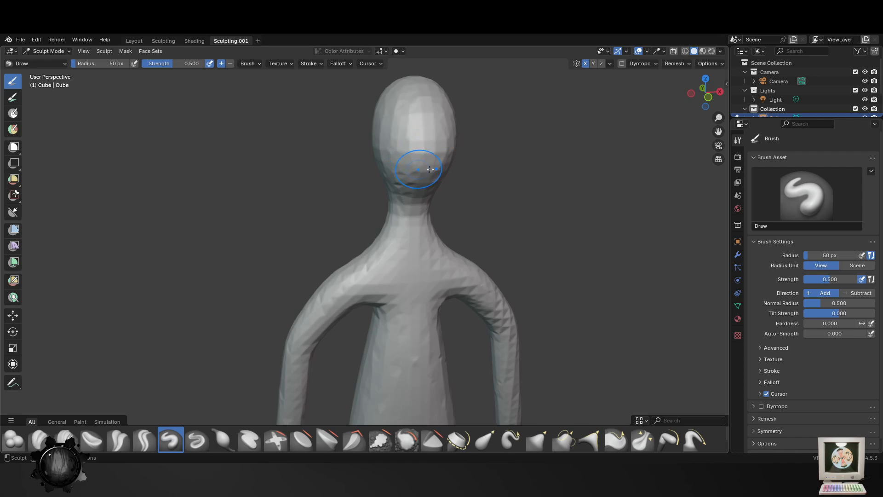
{"action": "mouse_move", "coordinate": [406, 187]}
{"action": "middle_mouse_down"}
{"action": "mouse_move", "coordinate": [449, 187]}
{"action": "mouse_move", "coordinate": [411, 262]}
{"action": "middle_mouse_up"}
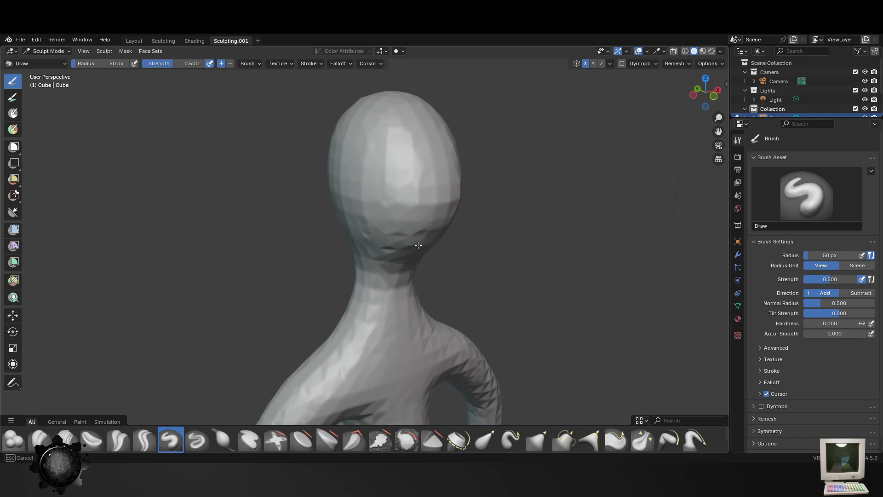
{"action": "mouse_move", "coordinate": [408, 245]}
{"action": "left_mouse_down"}
{"action": "mouse_move", "coordinate": [446, 233]}
{"action": "mouse_move", "coordinate": [387, 231]}
{"action": "left_mouse_up"}
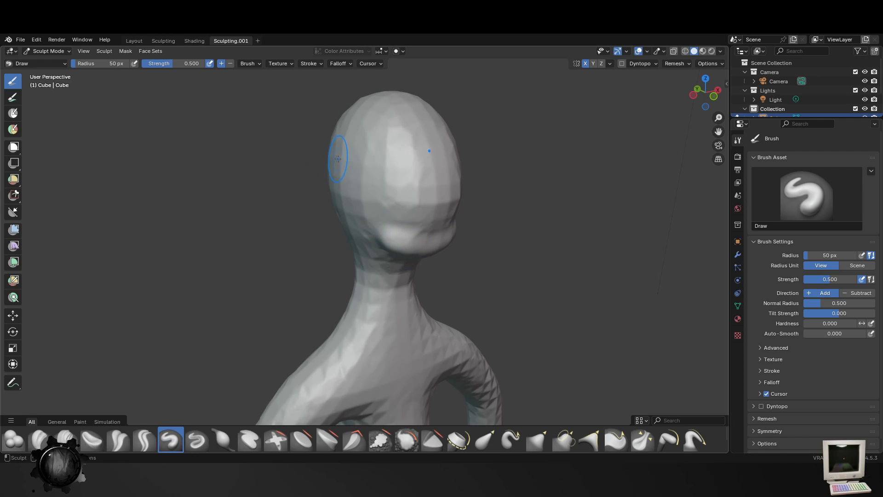
{"action": "middle_click_drag", "start_coordinate": [411, 222], "coordinate": [395, 208]}
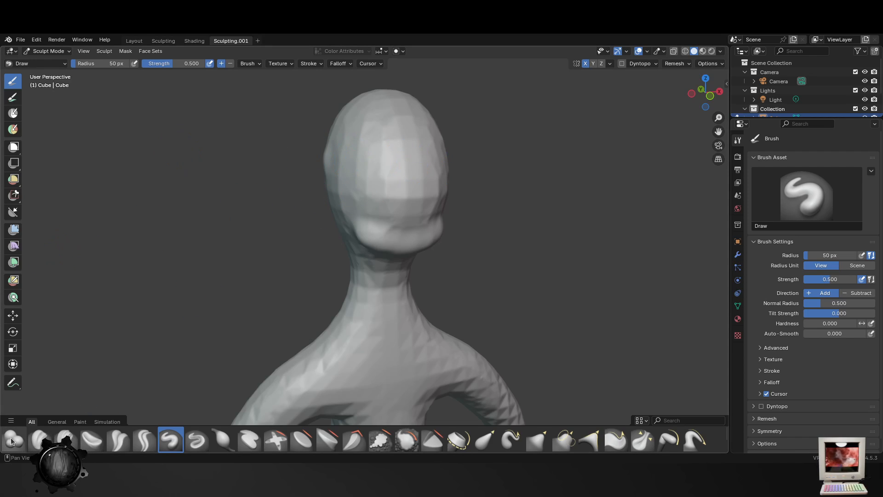
- Try a Clay Thumb stroke on the upper face and undo it
{"action": "left_click", "coordinate": [12, 440]}
{"action": "mouse_move", "coordinate": [374, 141]}
{"action": "middle_mouse_down"}
{"action": "mouse_move", "coordinate": [400, 157]}
{"action": "mouse_move", "coordinate": [362, 169]}
{"action": "middle_mouse_up"}
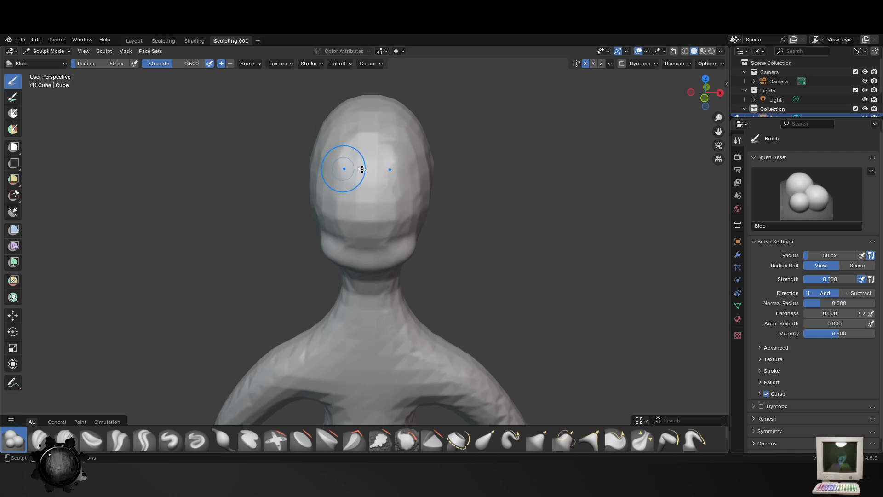
{"action": "left_click", "coordinate": [92, 440]}
{"action": "scroll", "coordinate": [335, 181], "scroll_direction": "up", "scroll_amount": 3}
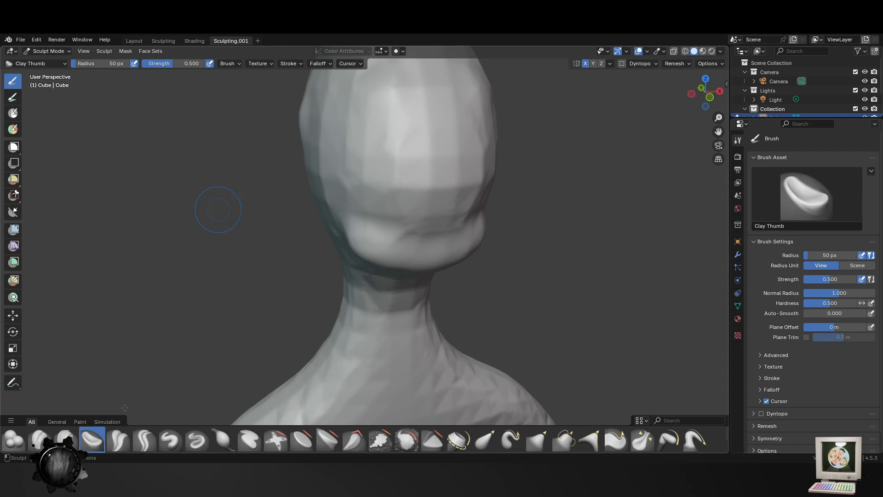
{"action": "middle_click_drag", "start_coordinate": [392, 130], "coordinate": [367, 114]}
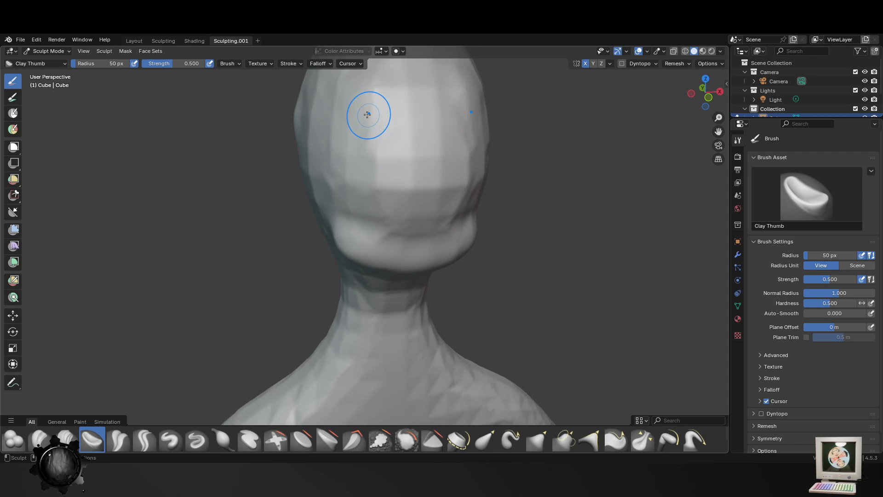
{"action": "mouse_move", "coordinate": [364, 125]}
{"action": "left_mouse_down"}
{"action": "mouse_move", "coordinate": [356, 99]}
{"action": "mouse_move", "coordinate": [382, 106]}
{"action": "mouse_move", "coordinate": [368, 122]}
{"action": "left_mouse_up"}
{"action": "key", "text": "ctrl+z"}
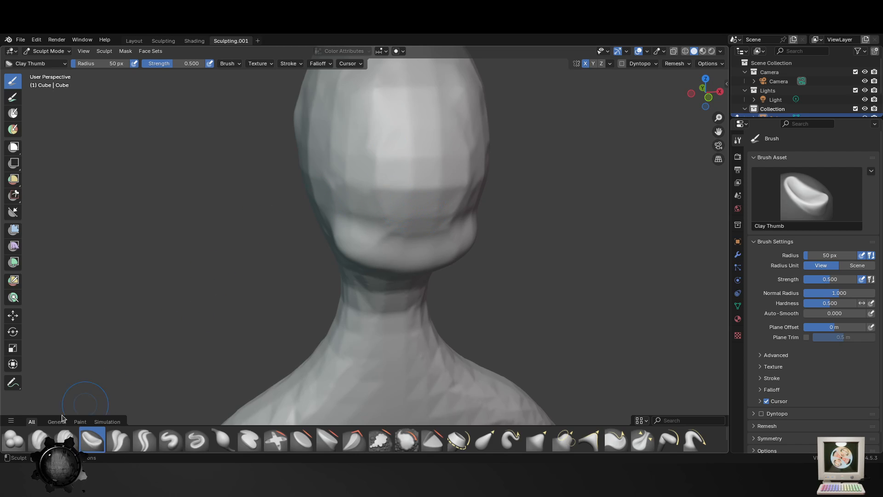
- Sculpt hollow eye sockets on both sides of the face and rough in the nose area with the Blob brush
{"action": "left_click", "coordinate": [14, 439]}
{"action": "mouse_move", "coordinate": [351, 99]}
{"action": "left_mouse_down"}
{"action": "mouse_move", "coordinate": [364, 110]}
{"action": "mouse_move", "coordinate": [353, 112]}
{"action": "mouse_move", "coordinate": [380, 115]}
{"action": "mouse_move", "coordinate": [383, 105]}
{"action": "mouse_move", "coordinate": [373, 125]}
{"action": "mouse_move", "coordinate": [361, 122]}
{"action": "mouse_move", "coordinate": [375, 119]}
{"action": "mouse_move", "coordinate": [380, 132]}
{"action": "mouse_move", "coordinate": [370, 98]}
{"action": "mouse_move", "coordinate": [361, 112]}
{"action": "mouse_move", "coordinate": [372, 125]}
{"action": "left_mouse_up"}
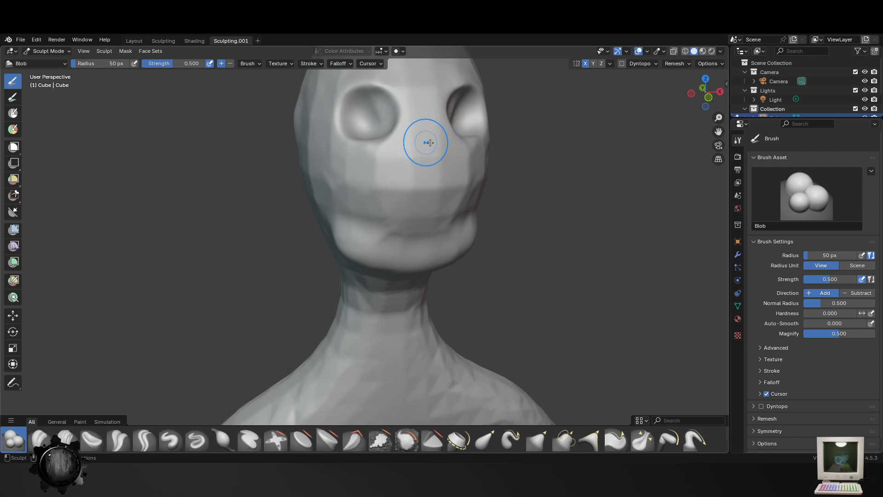
{"action": "mouse_move", "coordinate": [430, 142]}
{"action": "middle_mouse_down"}
{"action": "mouse_move", "coordinate": [491, 156]}
{"action": "mouse_move", "coordinate": [479, 184]}
{"action": "middle_mouse_up"}
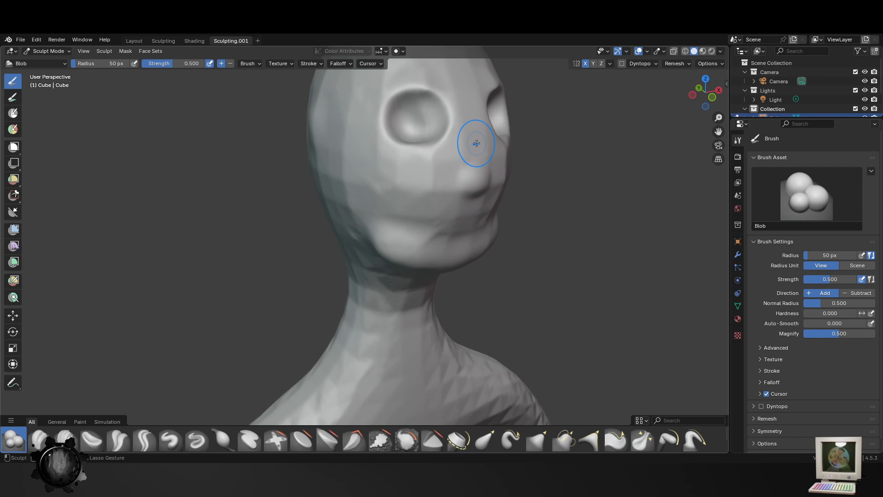
{"action": "left_click_drag", "start_coordinate": [477, 144], "coordinate": [476, 193]}
{"action": "key", "text": "ctrl+z"}
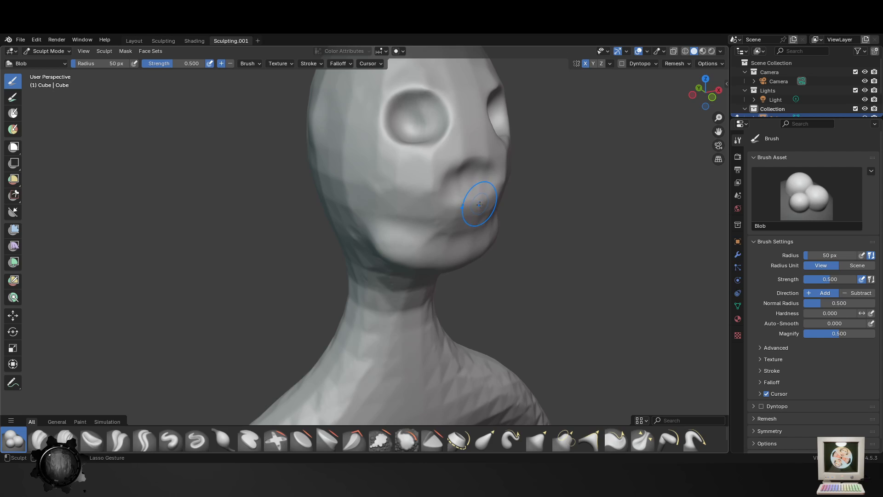
- Sculpt the mouth area below the nose with the Blob brush, extending it out toward both cheeks
{"action": "left_click_drag", "start_coordinate": [457, 187], "coordinate": [452, 189], "text": "ctrl"}
{"action": "middle_click_drag", "start_coordinate": [477, 194], "coordinate": [429, 185]}
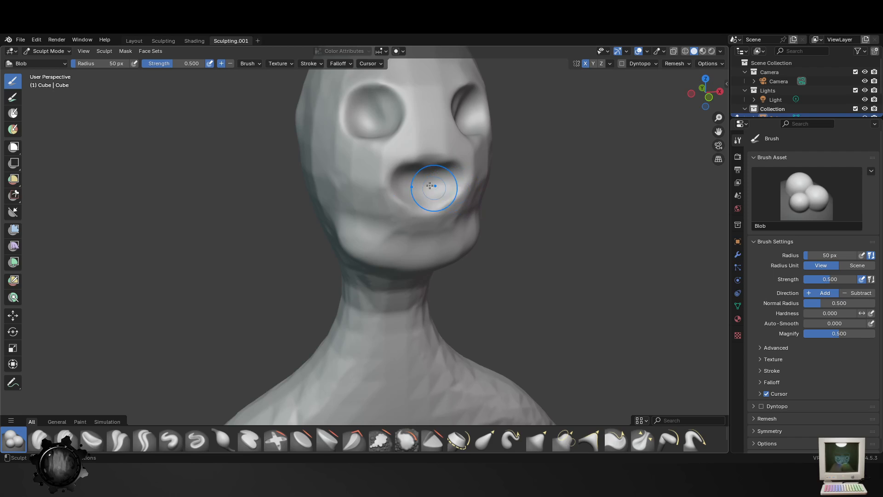
{"action": "mouse_move", "coordinate": [381, 191]}
{"action": "left_mouse_down", "text": "ctrl"}
{"action": "mouse_move", "coordinate": [361, 183]}
{"action": "mouse_move", "coordinate": [388, 195]}
{"action": "left_mouse_up", "text": "ctrl"}
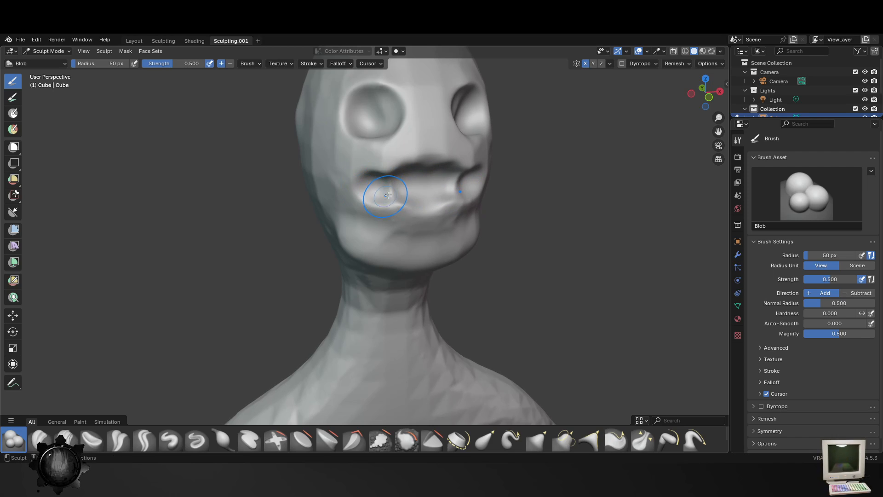
{"action": "middle_click_drag", "start_coordinate": [388, 195], "coordinate": [440, 181]}
{"action": "mouse_move", "coordinate": [457, 198]}
{"action": "left_mouse_down", "text": "ctrl"}
{"action": "mouse_move", "coordinate": [423, 201]}
{"action": "mouse_move", "coordinate": [408, 191]}
{"action": "mouse_move", "coordinate": [396, 216]}
{"action": "mouse_move", "coordinate": [395, 204]}
{"action": "left_mouse_up", "text": "ctrl"}
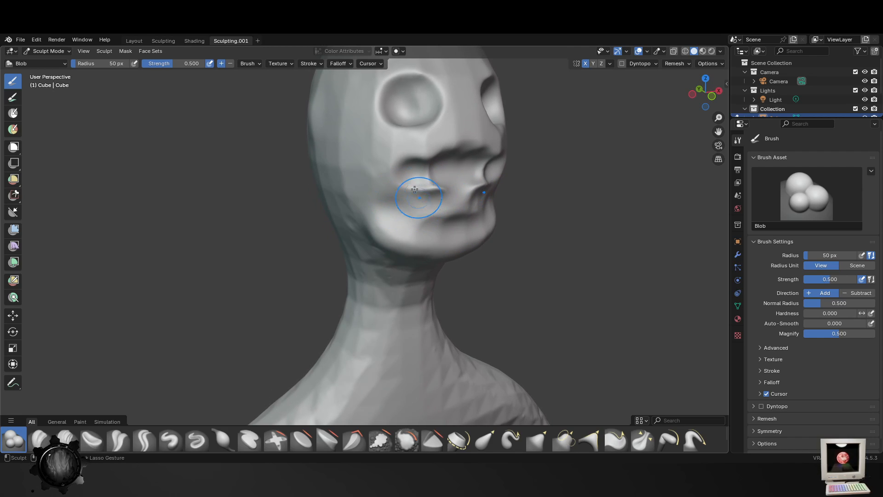
{"action": "mouse_move", "coordinate": [430, 191]}
{"action": "middle_mouse_down"}
{"action": "mouse_move", "coordinate": [423, 200]}
{"action": "mouse_move", "coordinate": [404, 183]}
{"action": "mouse_move", "coordinate": [396, 199]}
{"action": "mouse_move", "coordinate": [394, 191]}
{"action": "middle_mouse_up"}
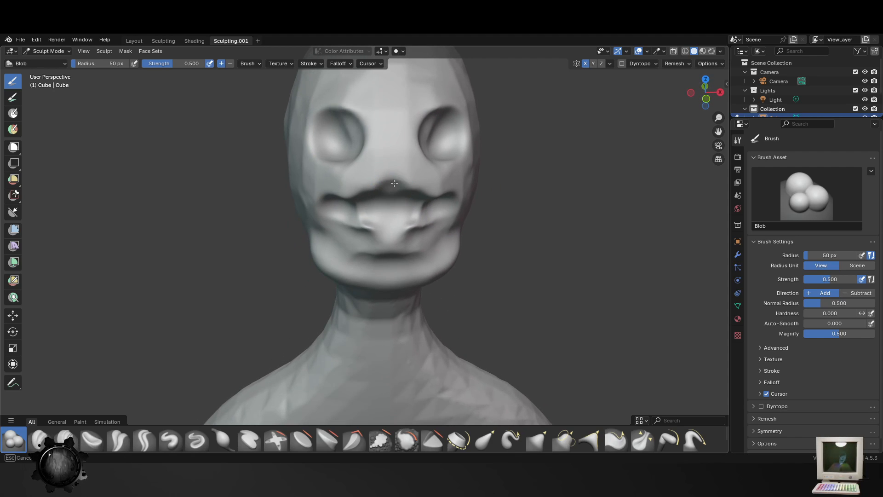
- Shape the base of the nose and the folds around the lips with the Blob brush
{"action": "mouse_move", "coordinate": [395, 183]}
{"action": "left_mouse_down"}
{"action": "mouse_move", "coordinate": [390, 173]}
{"action": "mouse_move", "coordinate": [357, 192]}
{"action": "left_mouse_up"}
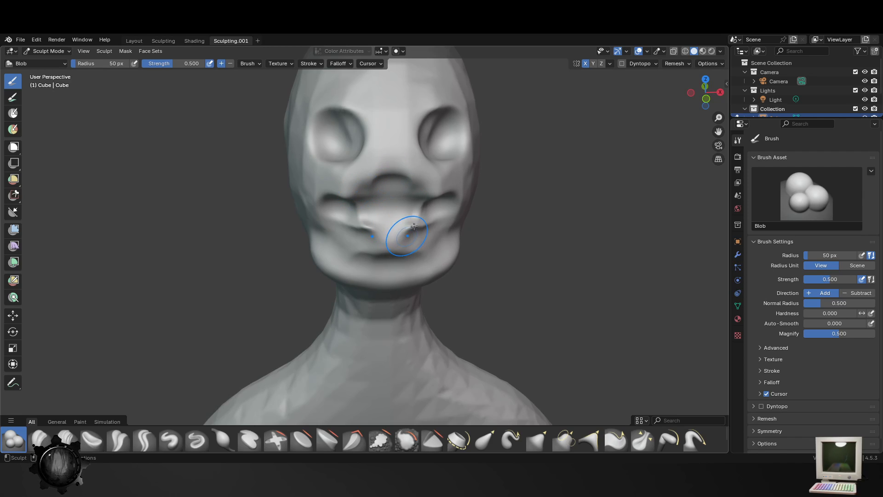
{"action": "left_click_drag", "start_coordinate": [411, 230], "coordinate": [363, 222]}
{"action": "middle_click_drag", "start_coordinate": [367, 214], "coordinate": [405, 209]}
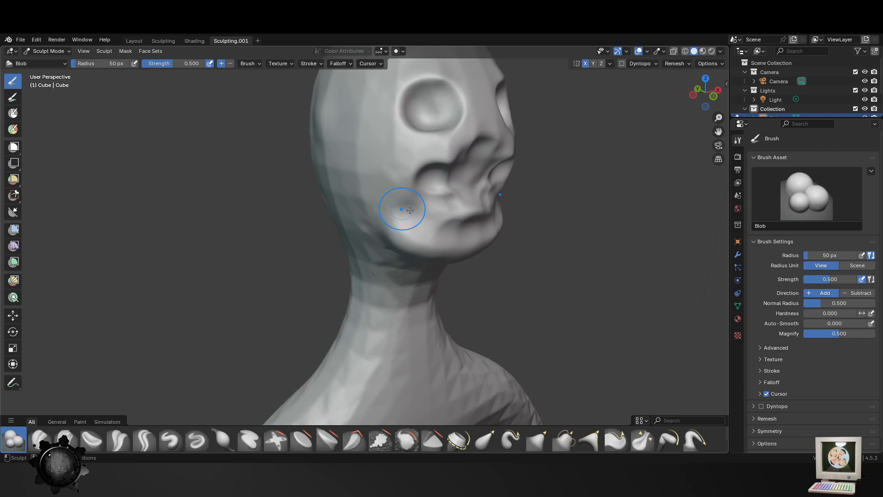
{"action": "mouse_move", "coordinate": [468, 172]}
{"action": "left_mouse_down"}
{"action": "mouse_move", "coordinate": [438, 187]}
{"action": "mouse_move", "coordinate": [459, 217]}
{"action": "left_mouse_up"}
{"action": "middle_click_drag", "start_coordinate": [459, 216], "coordinate": [389, 229]}
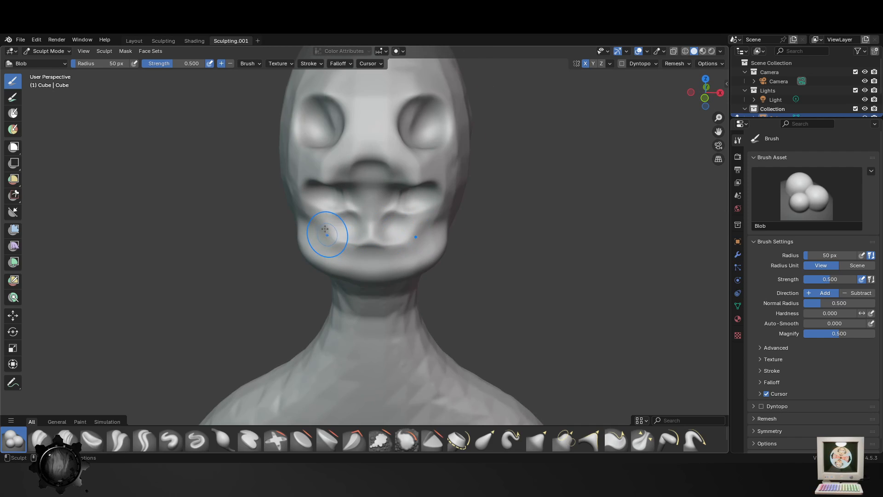
- Build up the chin, jawline and mouth corners with the Blob brush
{"action": "mouse_move", "coordinate": [309, 226]}
{"action": "left_mouse_down"}
{"action": "mouse_move", "coordinate": [373, 244]}
{"action": "mouse_move", "coordinate": [313, 246]}
{"action": "mouse_move", "coordinate": [371, 271]}
{"action": "left_mouse_up"}
{"action": "middle_click_drag", "start_coordinate": [377, 263], "coordinate": [404, 237]}
{"action": "mouse_move", "coordinate": [469, 202]}
{"action": "left_mouse_down"}
{"action": "mouse_move", "coordinate": [442, 215]}
{"action": "mouse_move", "coordinate": [414, 207]}
{"action": "left_mouse_up"}
{"action": "left_click_drag", "start_coordinate": [342, 167], "coordinate": [353, 190]}
{"action": "middle_click_drag", "start_coordinate": [353, 190], "coordinate": [422, 200]}
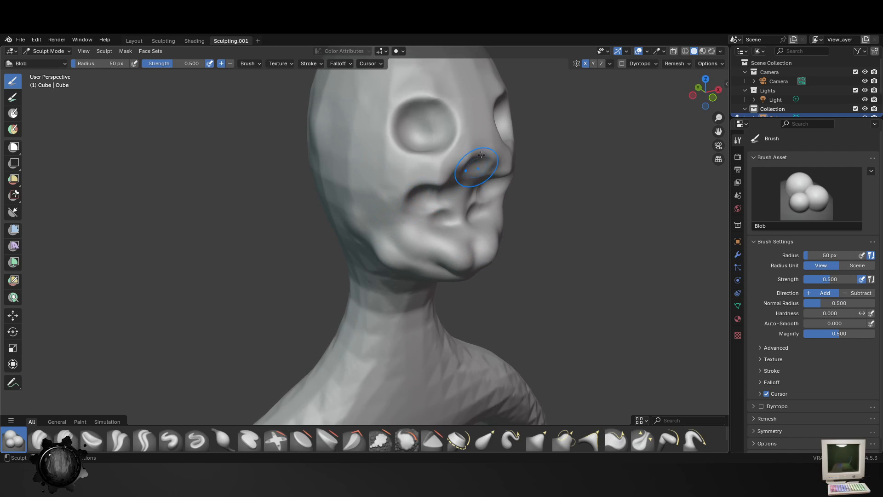
{"action": "mouse_move", "coordinate": [481, 155]}
{"action": "left_mouse_down"}
{"action": "mouse_move", "coordinate": [395, 204]}
{"action": "mouse_move", "coordinate": [425, 244]}
{"action": "mouse_move", "coordinate": [455, 248]}
{"action": "left_mouse_up"}
{"action": "scroll", "coordinate": [472, 252], "scroll_direction": "down", "scroll_amount": 5}
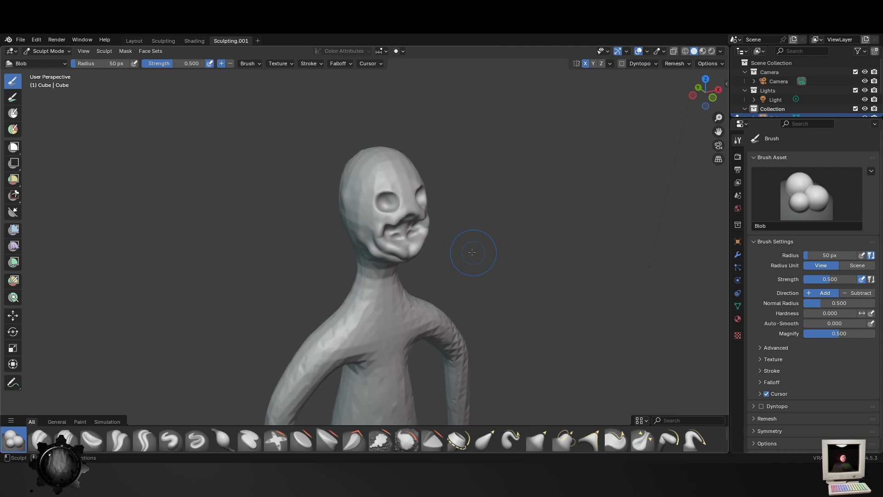
{"action": "mouse_move", "coordinate": [472, 252]}
{"action": "middle_mouse_down"}
{"action": "mouse_move", "coordinate": [499, 235]}
{"action": "mouse_move", "coordinate": [395, 262]}
{"action": "mouse_move", "coordinate": [453, 237]}
{"action": "middle_mouse_up"}
{"action": "scroll", "coordinate": [441, 230], "scroll_direction": "up", "scroll_amount": 5}
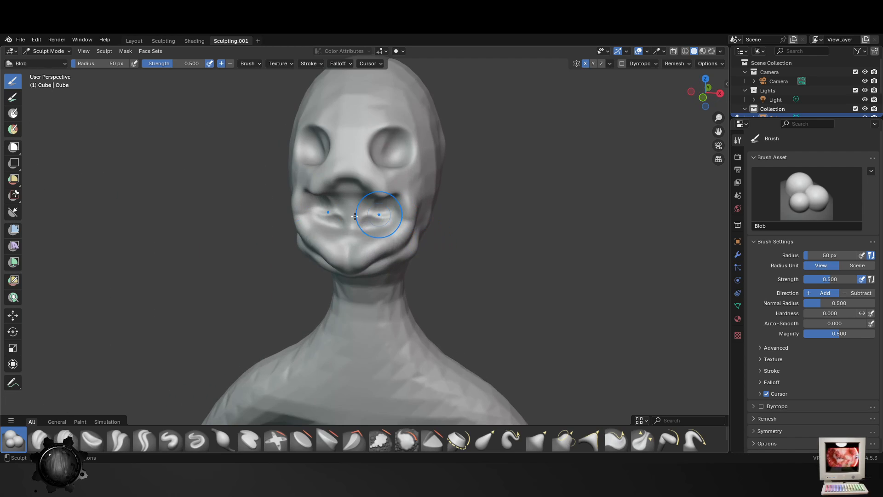
- Smooth the mouth and chin with the Smooth brush at a radius of 134 px
{"action": "middle_click_drag", "start_coordinate": [354, 216], "coordinate": [252, 327]}
{"action": "left_click", "coordinate": [434, 440]}
{"action": "left_click", "coordinate": [407, 441]}
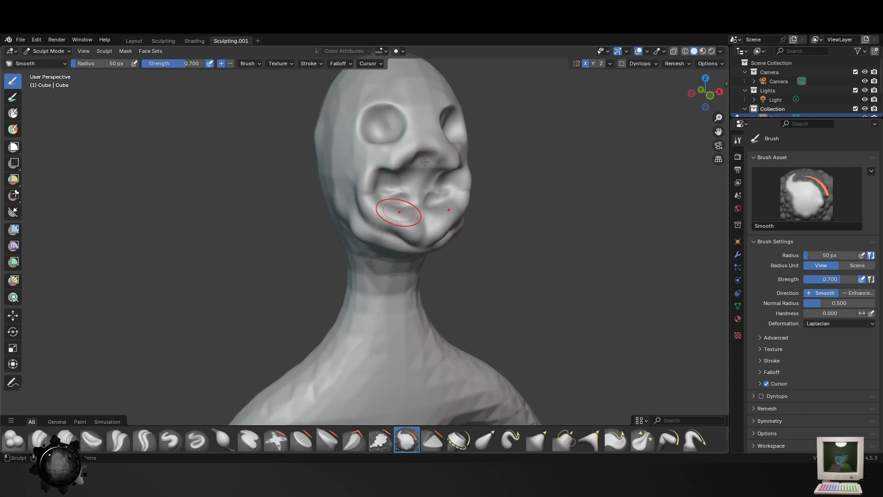
{"action": "key", "text": "f"}
{"action": "left_click", "coordinate": [484, 166]}
{"action": "mouse_move", "coordinate": [408, 190]}
{"action": "left_mouse_down"}
{"action": "mouse_move", "coordinate": [427, 189]}
{"action": "mouse_move", "coordinate": [394, 236]}
{"action": "left_mouse_up"}
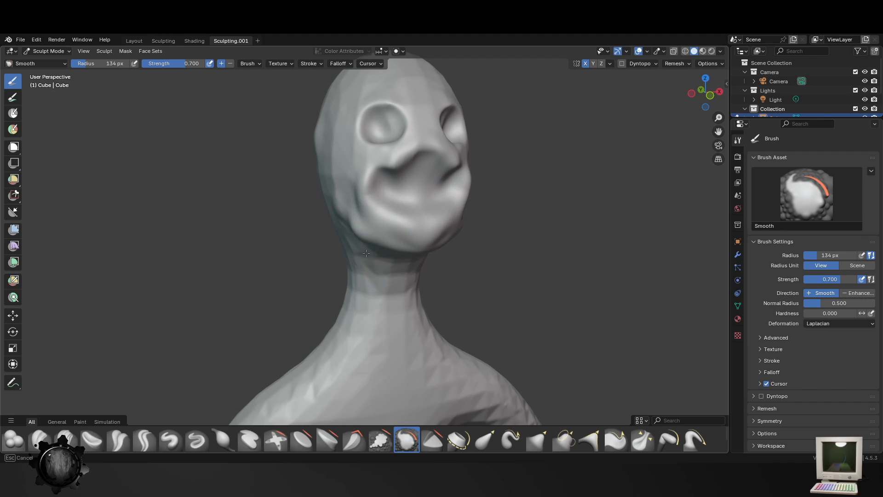
- Smooth the forehead, the sides of the head and the neck with the Smooth brush
{"action": "left_click_drag", "start_coordinate": [321, 140], "coordinate": [349, 203]}
{"action": "middle_click_drag", "start_coordinate": [359, 210], "coordinate": [321, 228]}
{"action": "key", "text": "f"}
{"action": "left_click", "coordinate": [407, 128]}
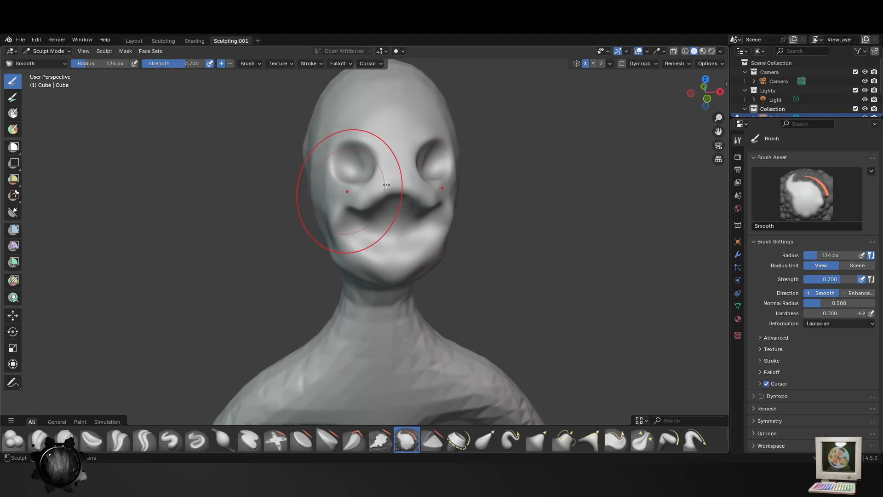
{"action": "middle_click_drag", "start_coordinate": [351, 192], "coordinate": [478, 209]}
{"action": "scroll", "coordinate": [414, 159], "scroll_direction": "down", "scroll_amount": 3}
{"action": "middle_click_drag", "start_coordinate": [399, 201], "coordinate": [381, 218]}
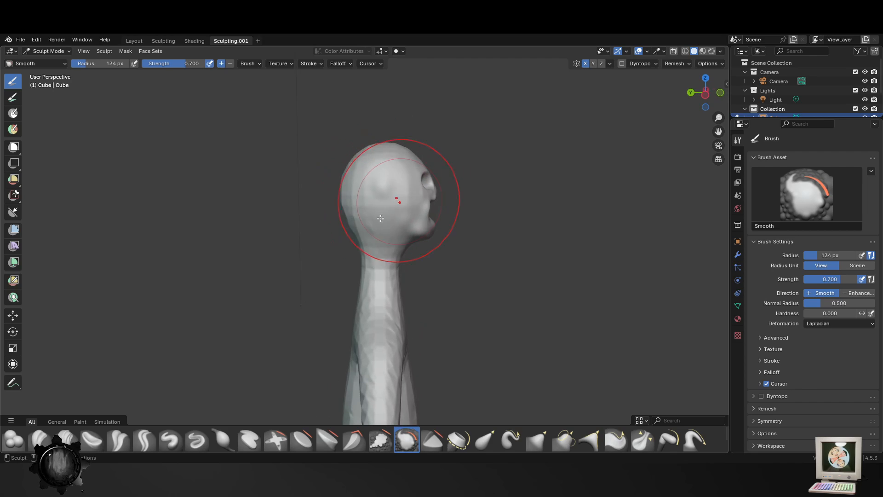
{"action": "left_click_drag", "start_coordinate": [356, 114], "coordinate": [382, 293]}
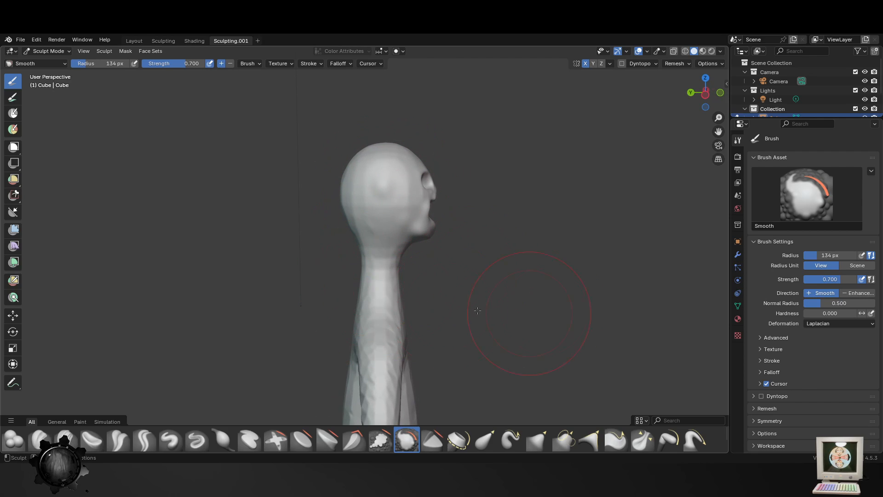
- Smooth the faceted surface of the shoulders, arms and upper torso with the Smooth brush
{"action": "middle_click_drag", "start_coordinate": [478, 311], "coordinate": [424, 318]}
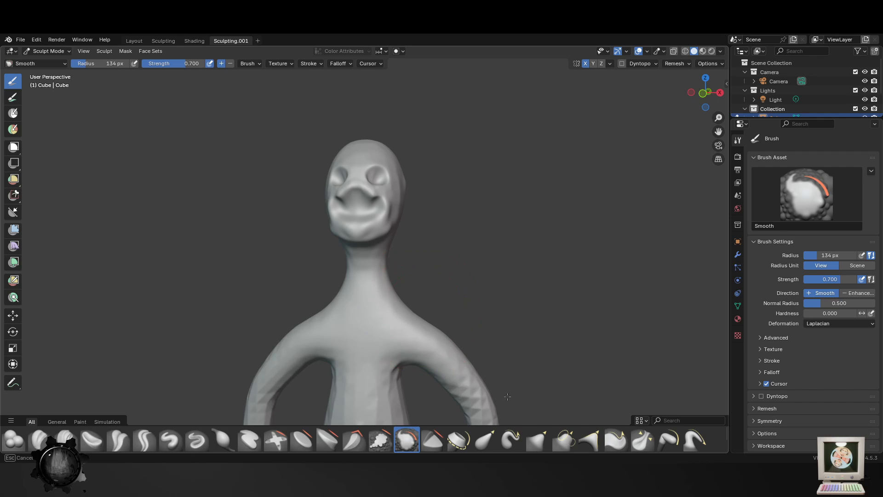
{"action": "middle_click_drag", "start_coordinate": [493, 304], "coordinate": [467, 149], "text": "shift"}
{"action": "left_click_drag", "start_coordinate": [420, 192], "coordinate": [395, 216]}
{"action": "middle_click_drag", "start_coordinate": [342, 303], "coordinate": [367, 293]}
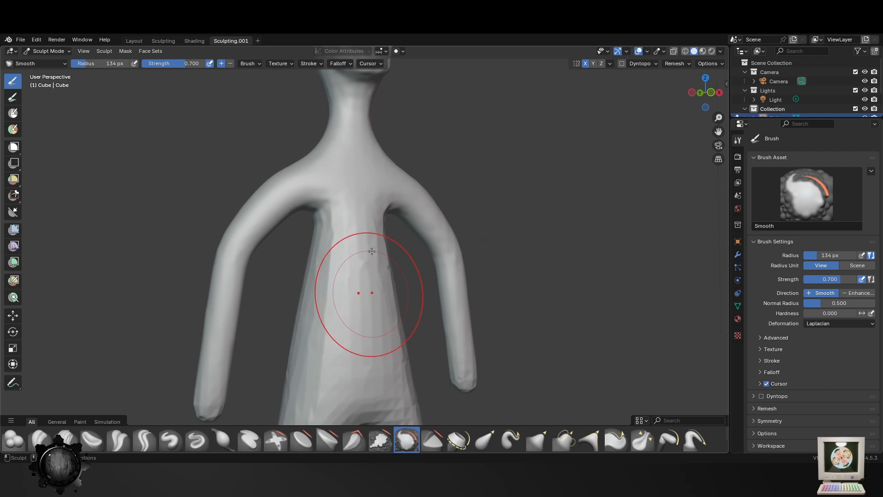
{"action": "mouse_move", "coordinate": [368, 251]}
{"action": "left_mouse_down"}
{"action": "mouse_move", "coordinate": [309, 172]}
{"action": "mouse_move", "coordinate": [302, 207]}
{"action": "left_mouse_up"}
{"action": "middle_click_drag", "start_coordinate": [280, 272], "coordinate": [362, 276]}
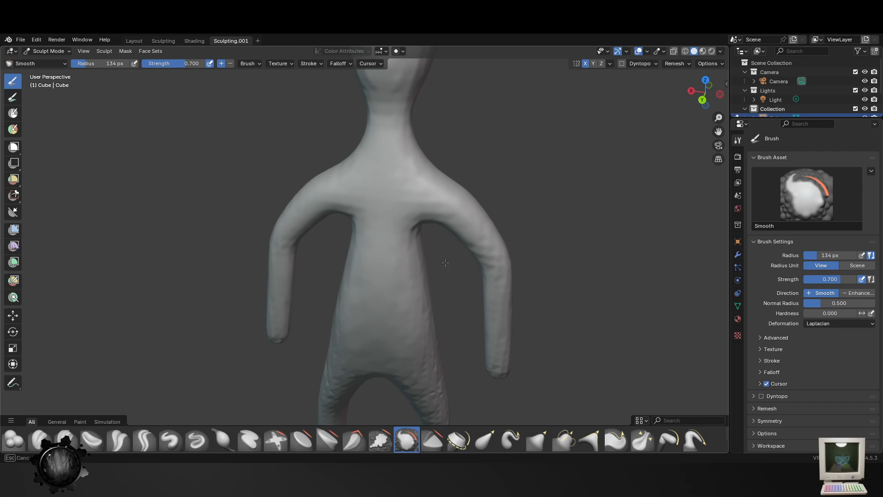
- Smooth the back, lower torso and legs down to the feet with the Smooth brush
{"action": "middle_click_drag", "start_coordinate": [412, 125], "coordinate": [383, 223], "text": "shift"}
{"action": "mouse_move", "coordinate": [304, 251]}
{"action": "middle_mouse_down"}
{"action": "mouse_move", "coordinate": [424, 204]}
{"action": "mouse_move", "coordinate": [481, 205]}
{"action": "middle_mouse_up"}
{"action": "middle_click_drag", "start_coordinate": [429, 195], "coordinate": [354, 256]}
{"action": "middle_click_drag", "start_coordinate": [282, 182], "coordinate": [313, 268]}
{"action": "middle_click_drag", "start_coordinate": [334, 345], "coordinate": [357, 249], "text": "shift"}
{"action": "middle_click_drag", "start_coordinate": [356, 249], "coordinate": [382, 197]}
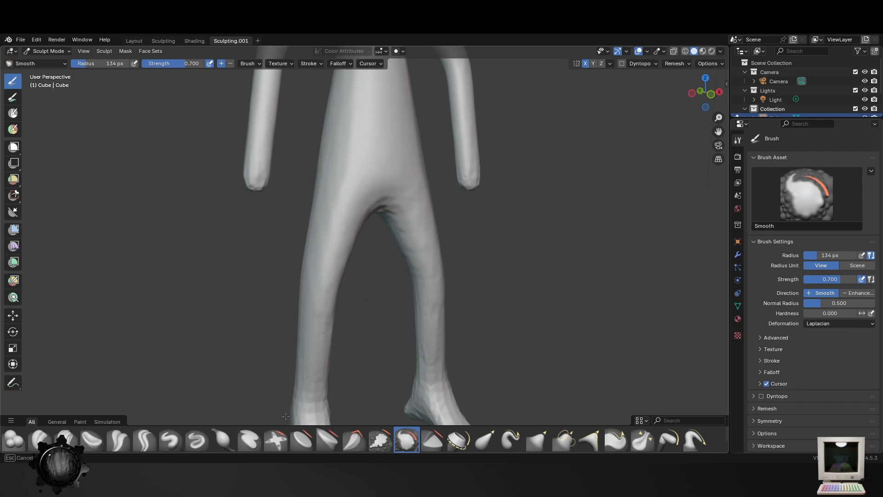
{"action": "middle_click_drag", "start_coordinate": [306, 354], "coordinate": [356, 350]}
- Smooth the remaining roughness on the legs, crotch and chest with the Smooth brush
{"action": "scroll", "coordinate": [336, 358], "scroll_direction": "down", "scroll_amount": 3}
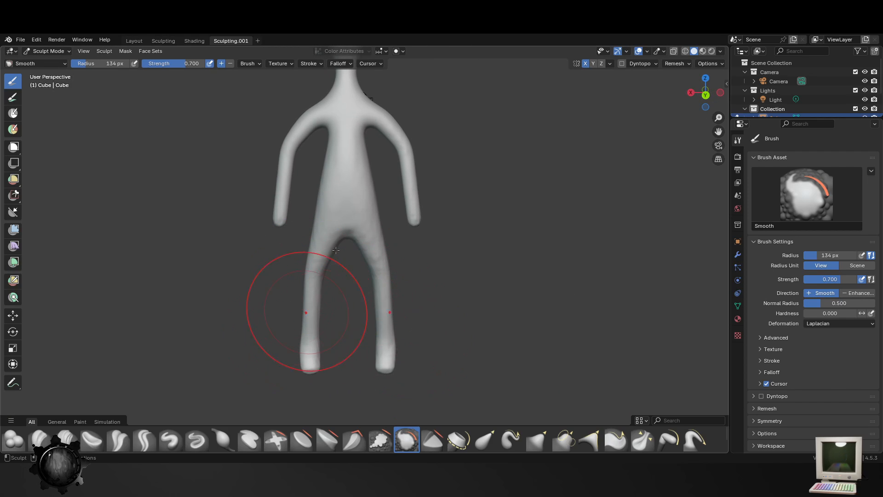
{"action": "middle_click_drag", "start_coordinate": [232, 254], "coordinate": [460, 237]}
{"action": "scroll", "coordinate": [455, 206], "scroll_direction": "up", "scroll_amount": 4}
{"action": "left_click_drag", "start_coordinate": [387, 206], "coordinate": [393, 197]}
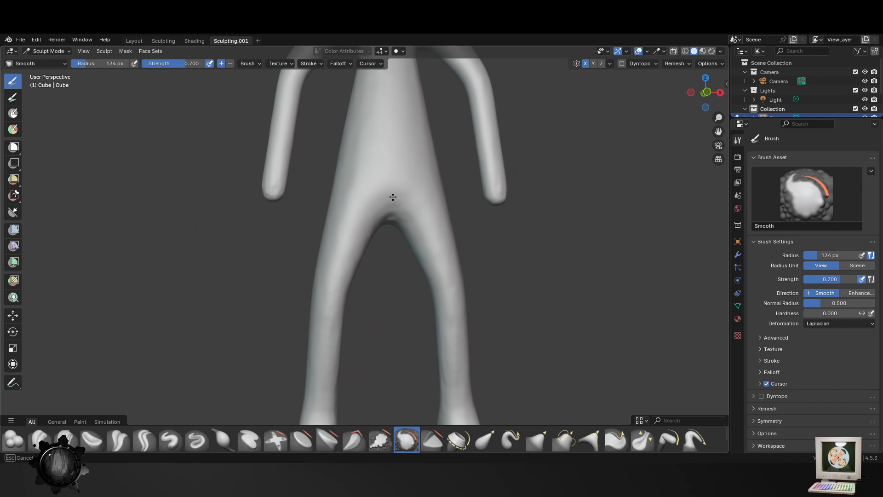
{"action": "middle_click_drag", "start_coordinate": [422, 140], "coordinate": [412, 340], "text": "shift"}
{"action": "scroll", "coordinate": [412, 276], "scroll_direction": "up", "scroll_amount": 3}
{"action": "middle_click_drag", "start_coordinate": [412, 133], "coordinate": [408, 184]}
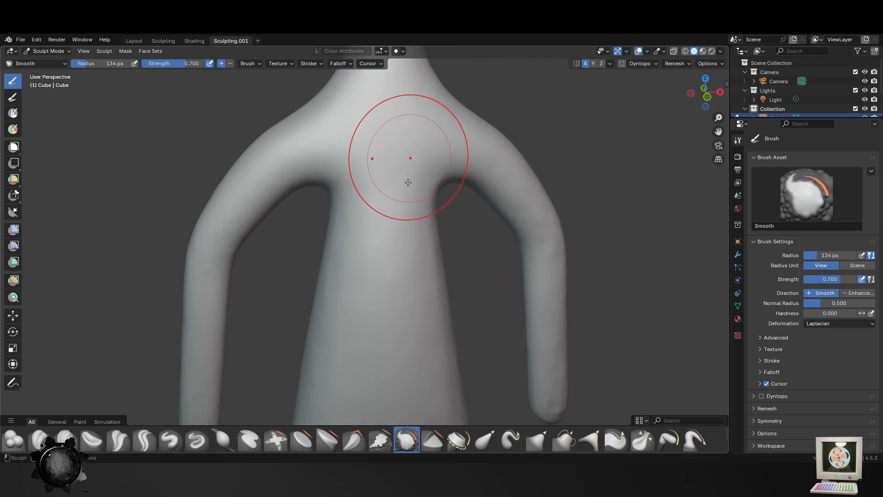
- Build up the chest and belly with the Blob brush at a radius of 155 px
{"action": "scroll", "coordinate": [391, 221], "scroll_direction": "down", "scroll_amount": 5}
{"action": "left_click", "coordinate": [27, 441]}
{"action": "scroll", "coordinate": [360, 270], "scroll_direction": "up", "scroll_amount": 6}
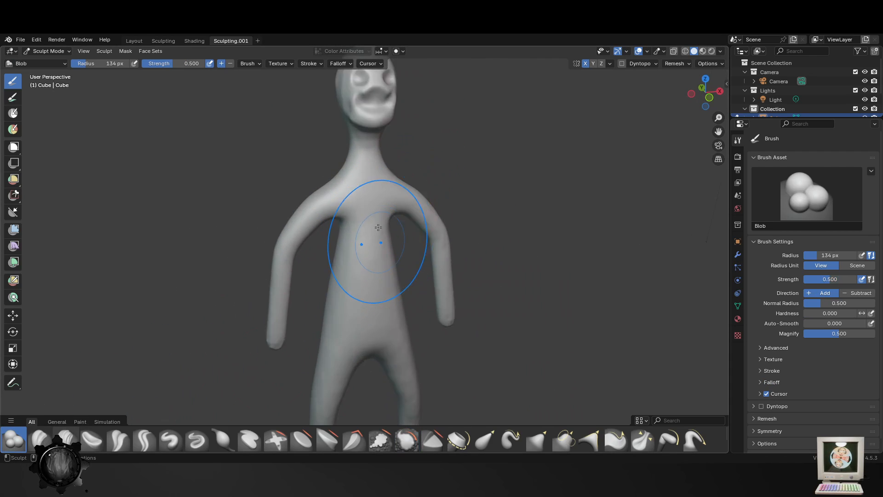
{"action": "mouse_move", "coordinate": [367, 161]}
{"action": "left_mouse_down"}
{"action": "mouse_move", "coordinate": [362, 336]}
{"action": "mouse_move", "coordinate": [352, 146]}
{"action": "mouse_move", "coordinate": [363, 385]}
{"action": "left_mouse_up"}
{"action": "scroll", "coordinate": [370, 355], "scroll_direction": "down", "scroll_amount": 2}
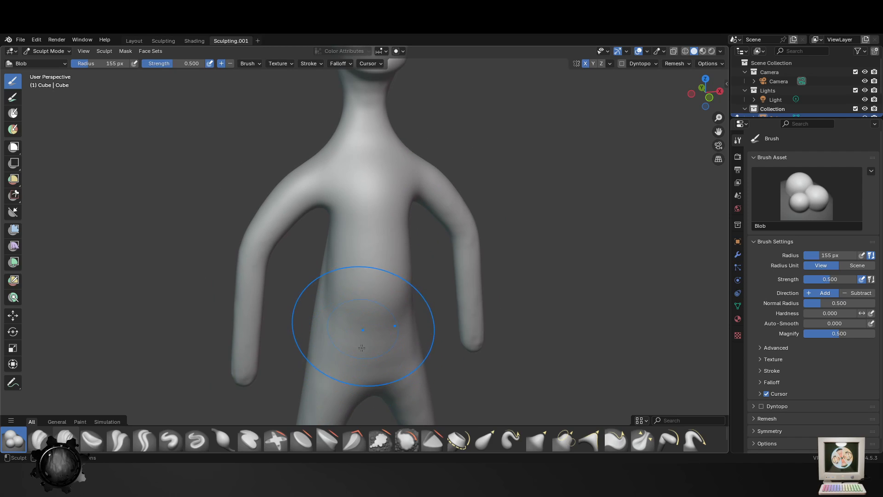
{"action": "mouse_move", "coordinate": [360, 348]}
{"action": "left_mouse_down"}
{"action": "mouse_move", "coordinate": [374, 197]}
{"action": "mouse_move", "coordinate": [373, 209]}
{"action": "left_mouse_up"}
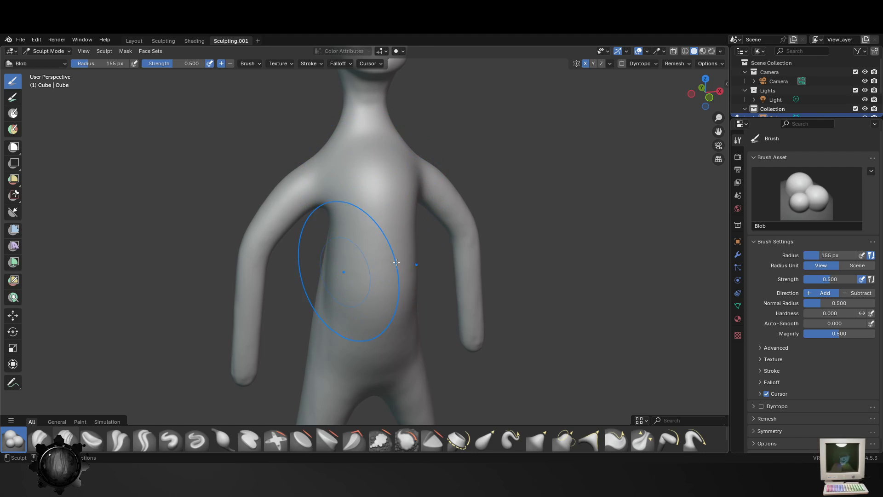
{"action": "mouse_move", "coordinate": [349, 276]}
{"action": "middle_mouse_down"}
{"action": "mouse_move", "coordinate": [437, 326]}
{"action": "mouse_move", "coordinate": [389, 323]}
{"action": "middle_mouse_up"}
{"action": "scroll", "coordinate": [389, 323], "scroll_direction": "down", "scroll_amount": 4}
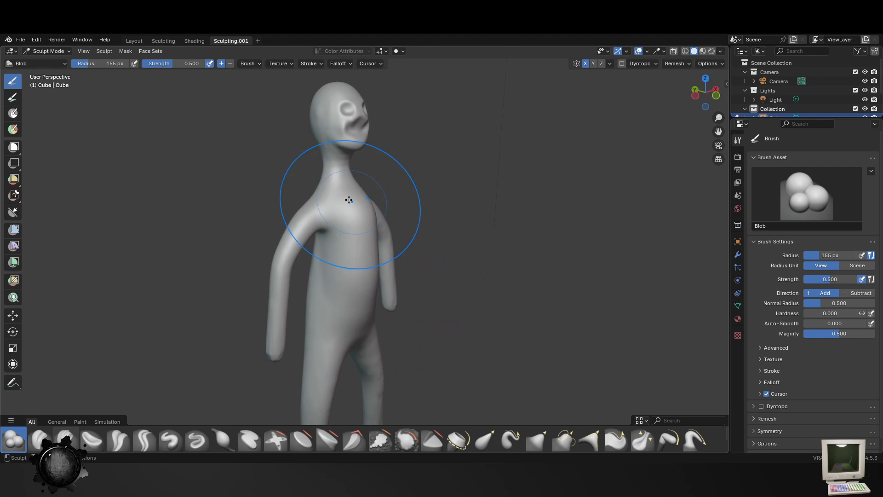
- Thicken the forearms, hand ends and feet with the Blob brush at a radius of 66 px
{"action": "key", "text": "f"}
{"action": "left_click", "coordinate": [314, 197]}
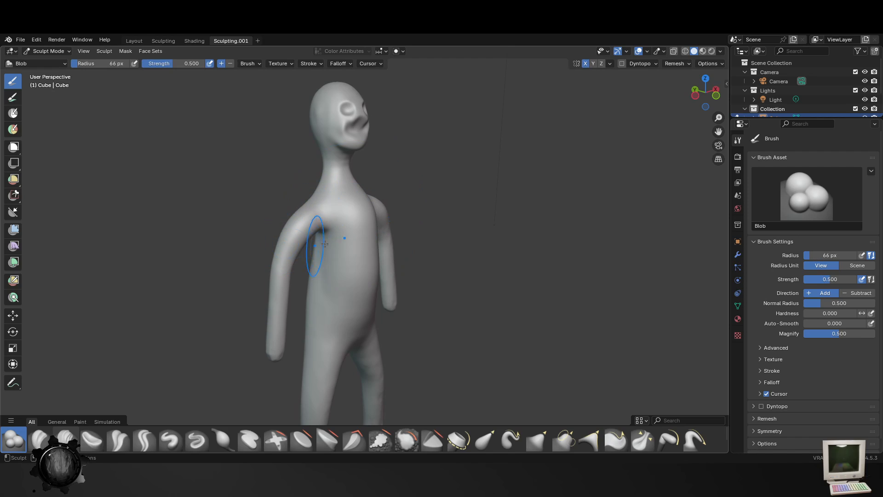
{"action": "middle_click_drag", "start_coordinate": [364, 216], "coordinate": [253, 217]}
{"action": "left_click_drag", "start_coordinate": [438, 237], "coordinate": [408, 211]}
{"action": "middle_click_drag", "start_coordinate": [481, 290], "coordinate": [409, 301]}
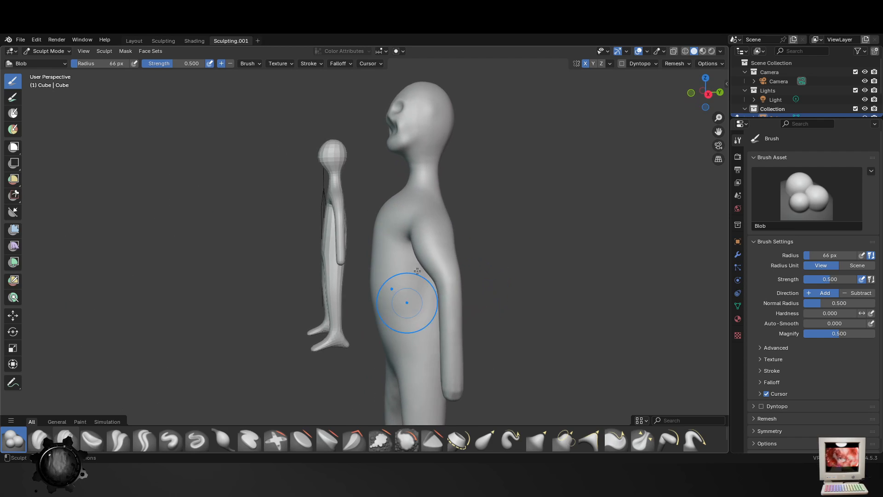
{"action": "left_click_drag", "start_coordinate": [436, 240], "coordinate": [452, 377]}
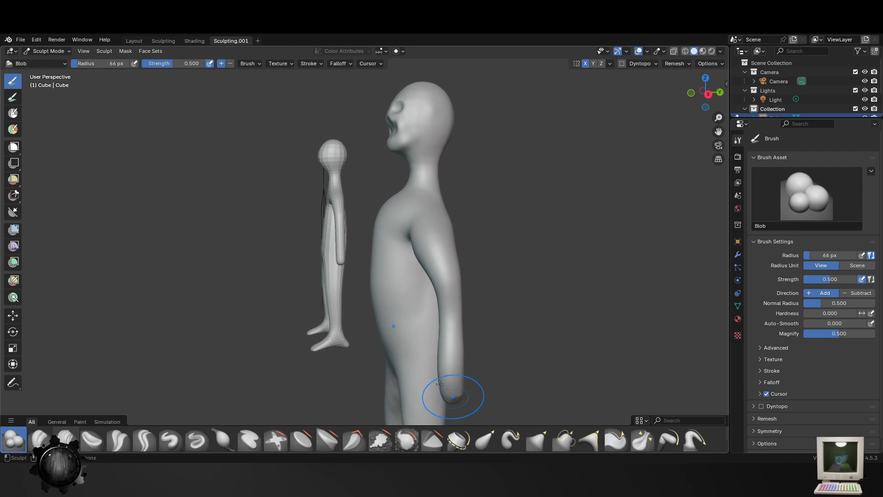
{"action": "mouse_move", "coordinate": [451, 391]}
{"action": "middle_mouse_down"}
{"action": "mouse_move", "coordinate": [502, 365]}
{"action": "mouse_move", "coordinate": [501, 199]}
{"action": "middle_mouse_up"}
{"action": "left_click_drag", "start_coordinate": [445, 383], "coordinate": [446, 363]}
{"action": "middle_click_drag", "start_coordinate": [458, 372], "coordinate": [410, 373]}
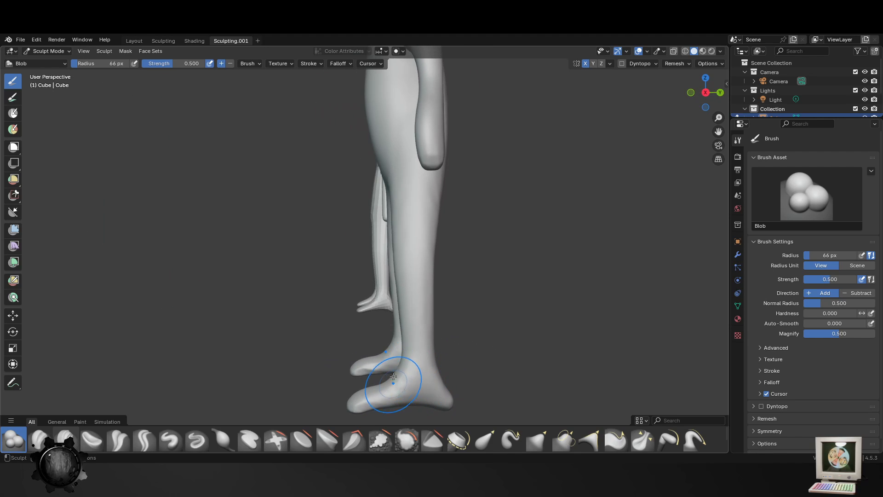
{"action": "left_click_drag", "start_coordinate": [394, 380], "coordinate": [391, 371]}
{"action": "middle_click_drag", "start_coordinate": [473, 363], "coordinate": [412, 350]}
- Build up two rounded buttocks on the back of the hips with the 66 px Blob brush
{"action": "left_click_drag", "start_coordinate": [359, 152], "coordinate": [340, 175]}
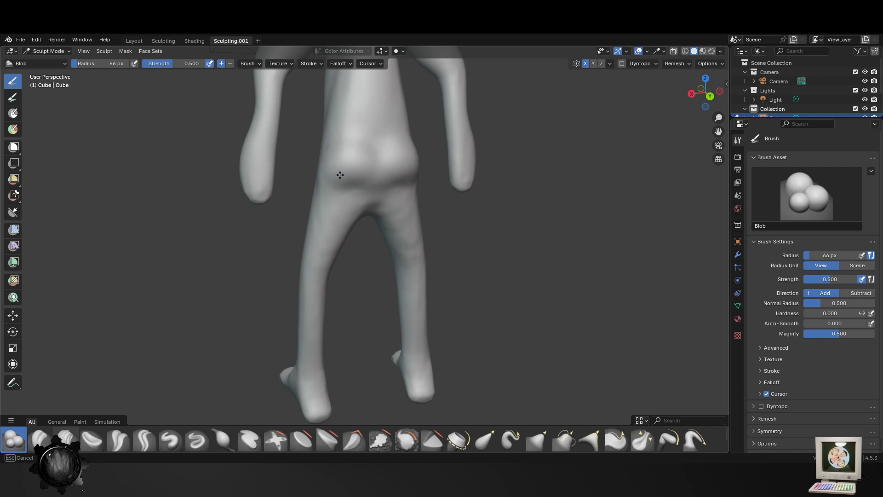
{"action": "middle_click_drag", "start_coordinate": [350, 180], "coordinate": [355, 256]}
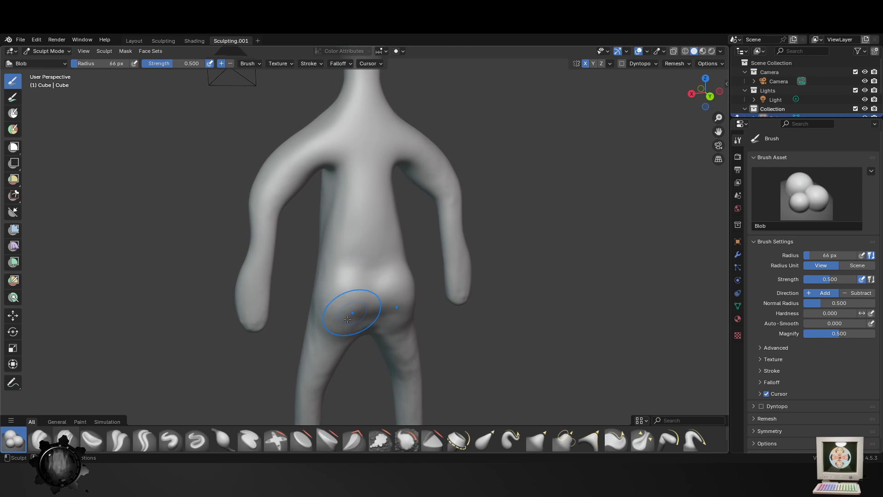
{"action": "left_click_drag", "start_coordinate": [338, 261], "coordinate": [365, 315]}
{"action": "left_click_drag", "start_coordinate": [344, 269], "coordinate": [332, 306]}
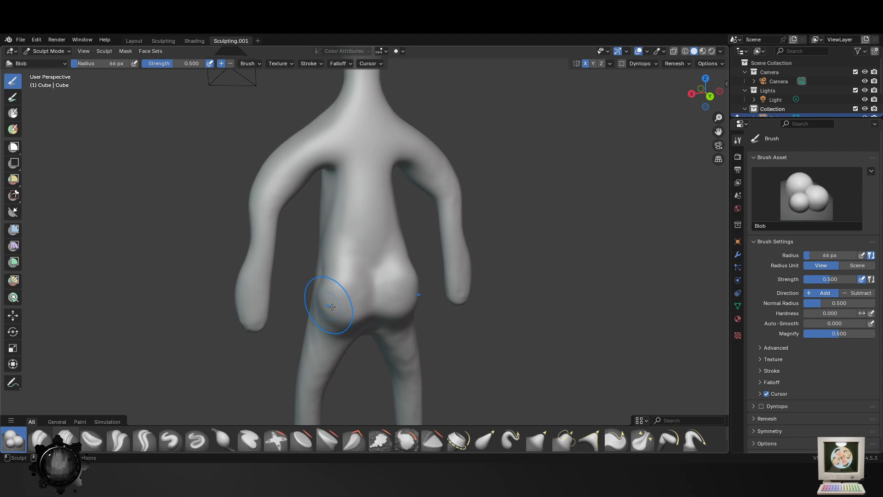
{"action": "middle_click_drag", "start_coordinate": [332, 306], "coordinate": [314, 271]}
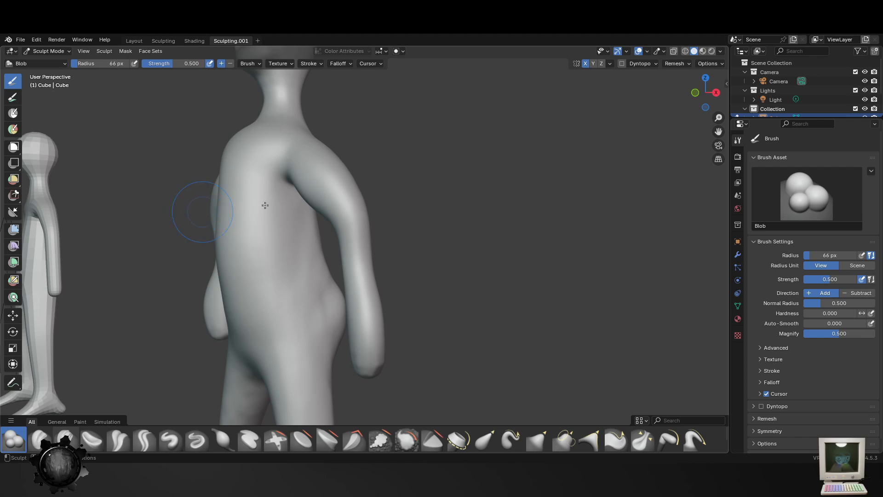
{"action": "middle_click_drag", "start_coordinate": [265, 205], "coordinate": [405, 257]}
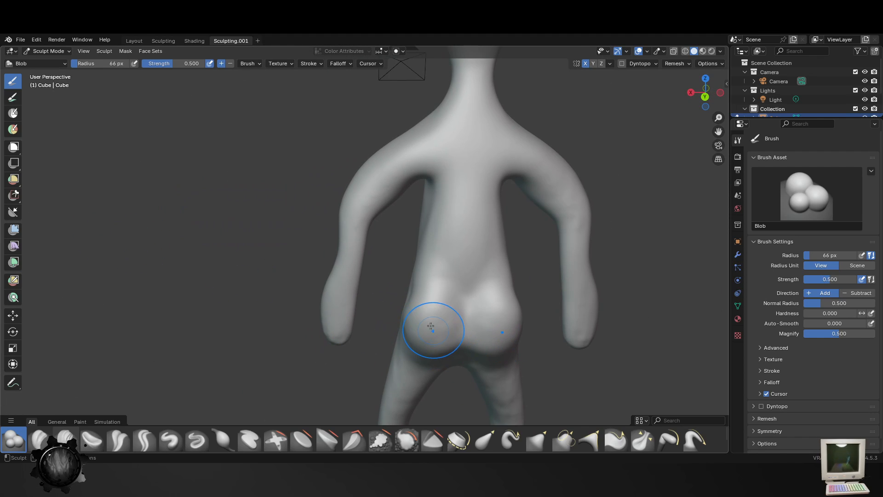
{"action": "middle_click_drag", "start_coordinate": [429, 330], "coordinate": [449, 319]}
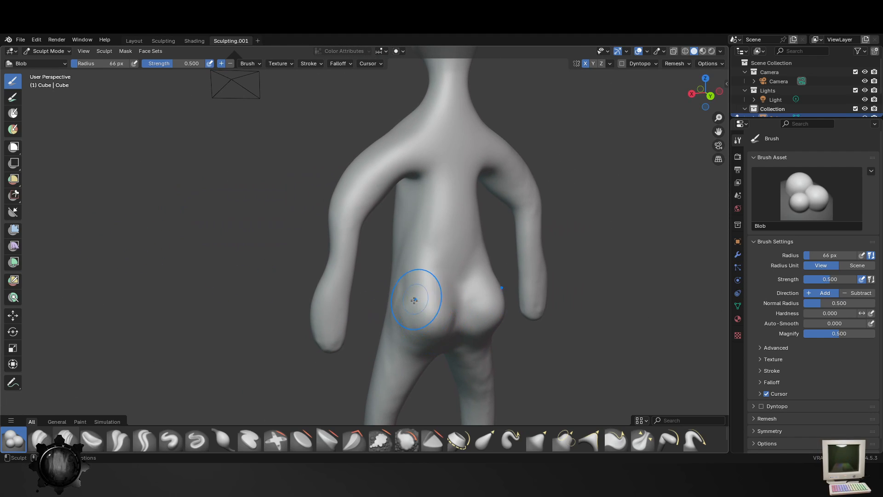
{"action": "mouse_move", "coordinate": [414, 325]}
{"action": "left_mouse_down"}
{"action": "mouse_move", "coordinate": [414, 335]}
{"action": "mouse_move", "coordinate": [433, 342]}
{"action": "mouse_move", "coordinate": [445, 310]}
{"action": "mouse_move", "coordinate": [424, 298]}
{"action": "left_mouse_up"}
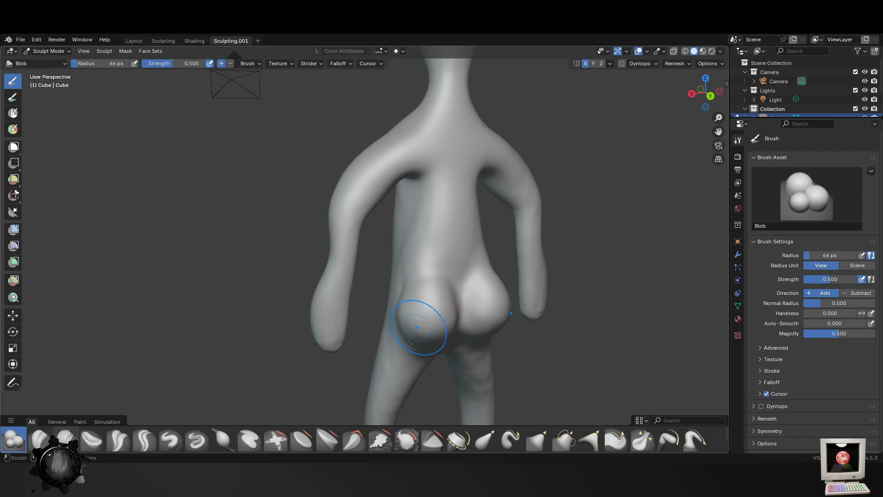
{"action": "mouse_move", "coordinate": [418, 315]}
{"action": "middle_mouse_down"}
{"action": "mouse_move", "coordinate": [339, 355]}
{"action": "mouse_move", "coordinate": [271, 310]}
{"action": "mouse_move", "coordinate": [341, 331]}
{"action": "mouse_move", "coordinate": [325, 240]}
{"action": "mouse_move", "coordinate": [339, 173]}
{"action": "middle_mouse_up"}
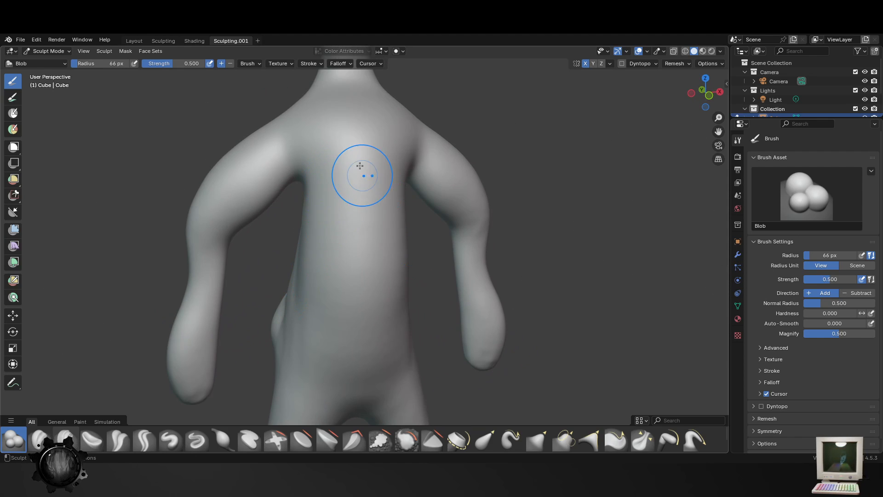
- Sculpt two rounded breasts on the chest with the 66 px Blob brush
{"action": "mouse_move", "coordinate": [360, 166]}
{"action": "left_mouse_down"}
{"action": "mouse_move", "coordinate": [325, 181]}
{"action": "mouse_move", "coordinate": [403, 164]}
{"action": "mouse_move", "coordinate": [324, 186]}
{"action": "mouse_move", "coordinate": [345, 174]}
{"action": "mouse_move", "coordinate": [304, 207]}
{"action": "left_mouse_up"}
{"action": "middle_click_drag", "start_coordinate": [303, 207], "coordinate": [320, 201]}
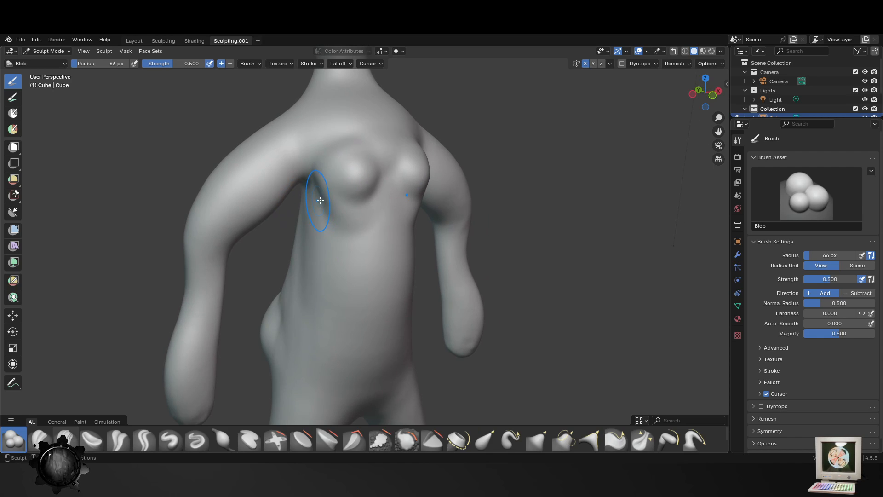
{"action": "mouse_move", "coordinate": [320, 200]}
{"action": "left_mouse_down"}
{"action": "mouse_move", "coordinate": [330, 212]}
{"action": "mouse_move", "coordinate": [361, 214]}
{"action": "mouse_move", "coordinate": [351, 194]}
{"action": "mouse_move", "coordinate": [326, 189]}
{"action": "mouse_move", "coordinate": [363, 203]}
{"action": "mouse_move", "coordinate": [339, 174]}
{"action": "mouse_move", "coordinate": [346, 242]}
{"action": "left_mouse_up"}
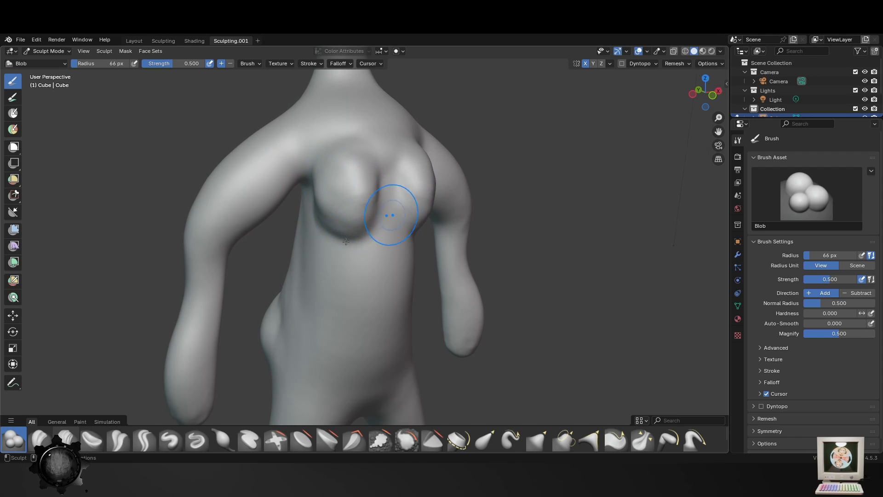
{"action": "middle_click_drag", "start_coordinate": [346, 242], "coordinate": [287, 235]}
{"action": "mouse_move", "coordinate": [286, 236]}
{"action": "left_mouse_down"}
{"action": "mouse_move", "coordinate": [322, 230]}
{"action": "mouse_move", "coordinate": [294, 221]}
{"action": "mouse_move", "coordinate": [315, 255]}
{"action": "left_mouse_up"}
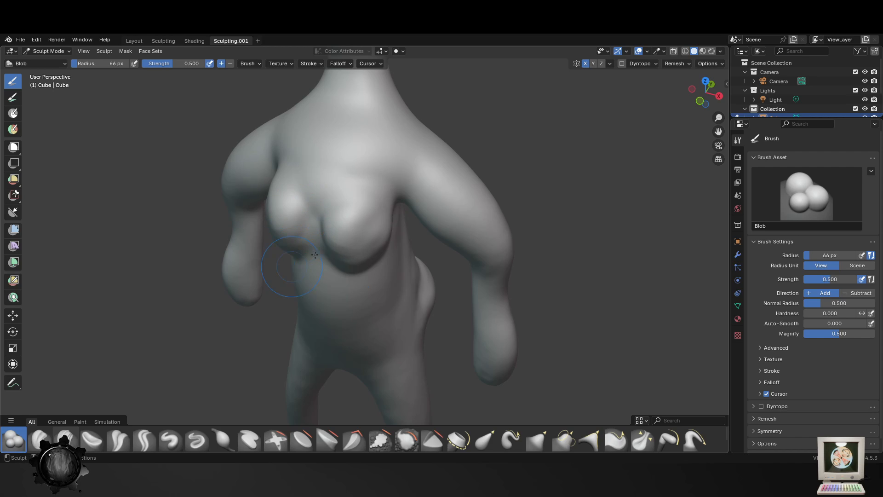
{"action": "middle_click_drag", "start_coordinate": [315, 255], "coordinate": [325, 181]}
{"action": "mouse_move", "coordinate": [326, 181]}
{"action": "left_mouse_down"}
{"action": "mouse_move", "coordinate": [299, 216]}
{"action": "mouse_move", "coordinate": [319, 201]}
{"action": "mouse_move", "coordinate": [318, 216]}
{"action": "left_mouse_up"}
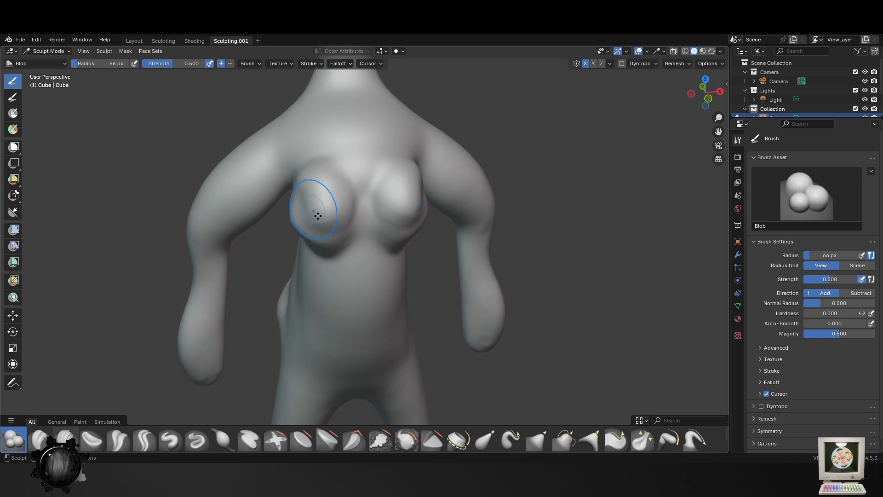
- Shape a small navel in the middle of the belly with the Blob brush at a radius of 25 px
{"action": "left_click", "coordinate": [339, 304]}
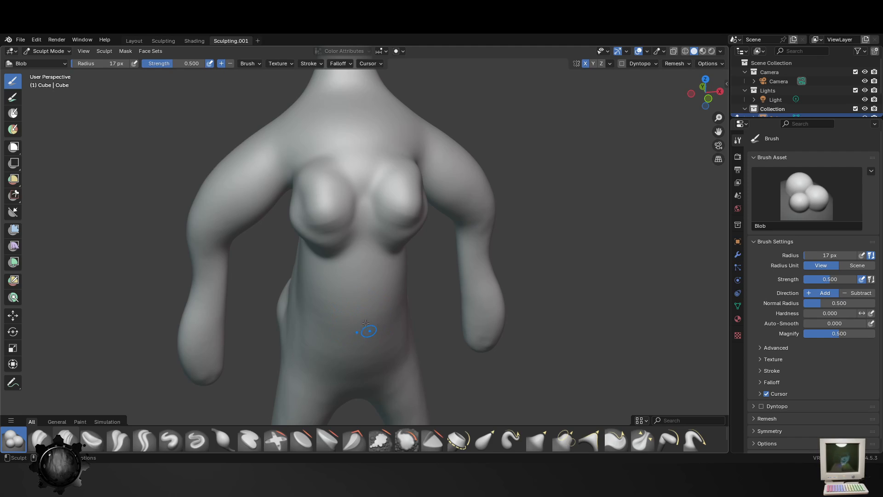
{"action": "key", "text": "bracketright"}
{"action": "key", "text": "bracketright"}
{"action": "key", "text": "bracketright"}
{"action": "key", "text": "bracketright"}
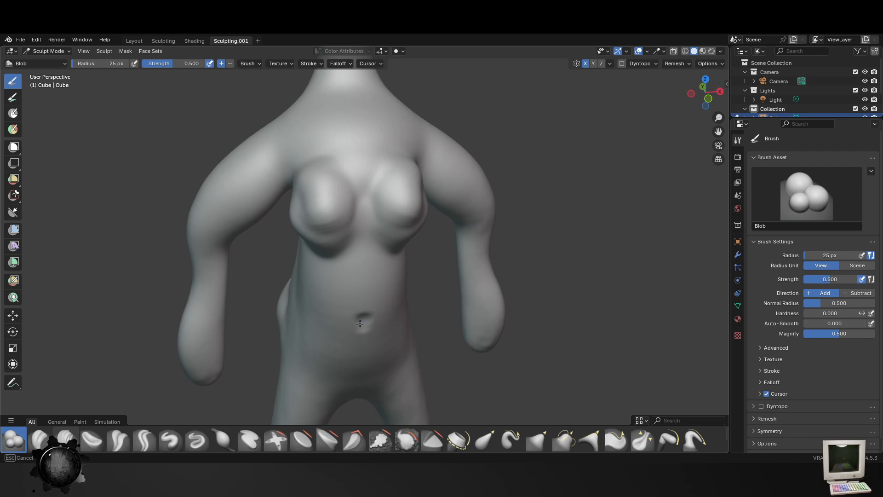
{"action": "left_click", "coordinate": [363, 325], "text": "ctrl"}
{"action": "scroll", "coordinate": [363, 323], "scroll_direction": "down", "scroll_amount": 3}
{"action": "middle_click_drag", "start_coordinate": [363, 322], "coordinate": [380, 318]}
- Fill out the sides and undersides of the breasts with the Blob brush at a radius of 69 px
{"action": "key", "text": "f"}
{"action": "left_click", "coordinate": [401, 307]}
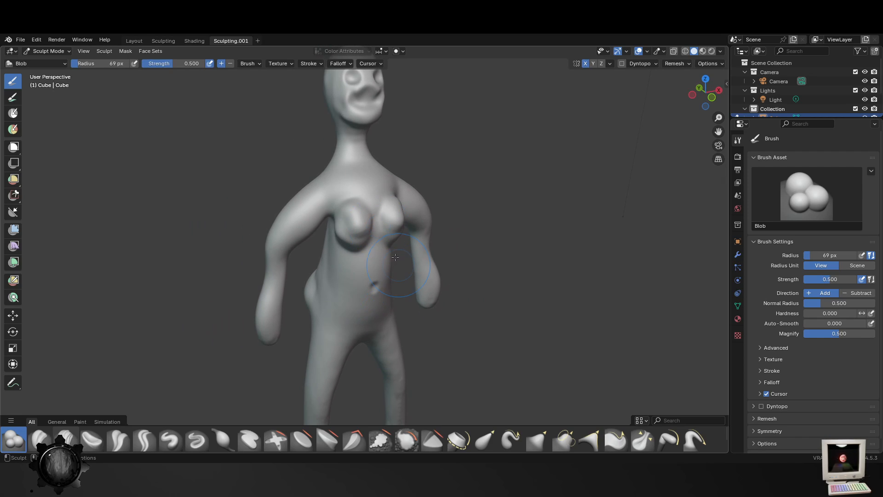
{"action": "mouse_move", "coordinate": [326, 196]}
{"action": "left_mouse_down"}
{"action": "mouse_move", "coordinate": [352, 210]}
{"action": "mouse_move", "coordinate": [351, 229]}
{"action": "mouse_move", "coordinate": [339, 235]}
{"action": "left_mouse_up"}
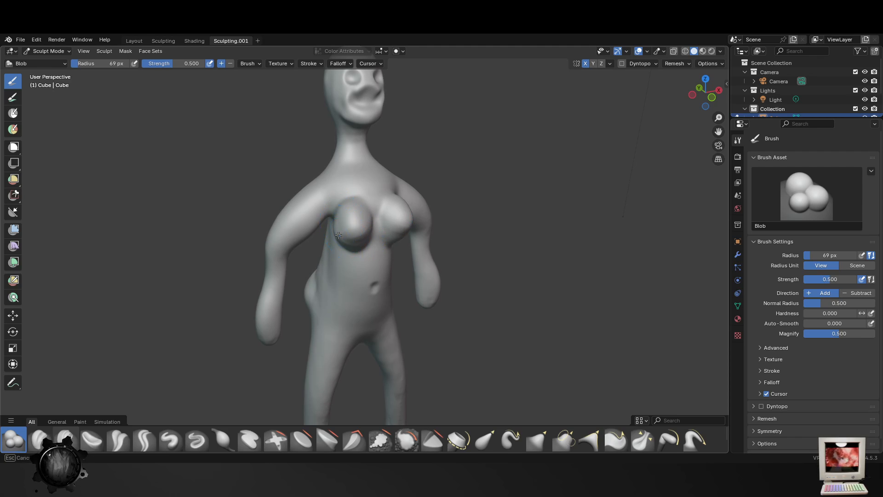
- Thicken the thighs from below the buttocks down to the knees with the 69 px Blob brush
{"action": "middle_click_drag", "start_coordinate": [339, 325], "coordinate": [477, 326]}
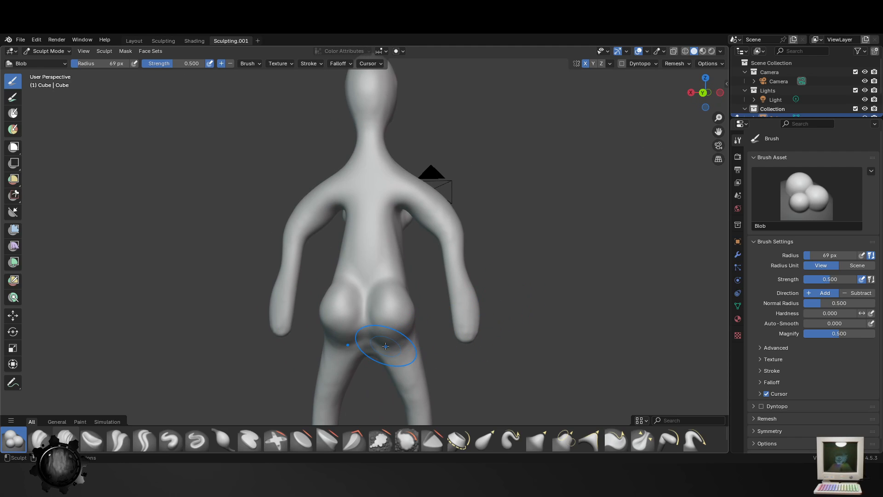
{"action": "middle_click_drag", "start_coordinate": [369, 349], "coordinate": [381, 350]}
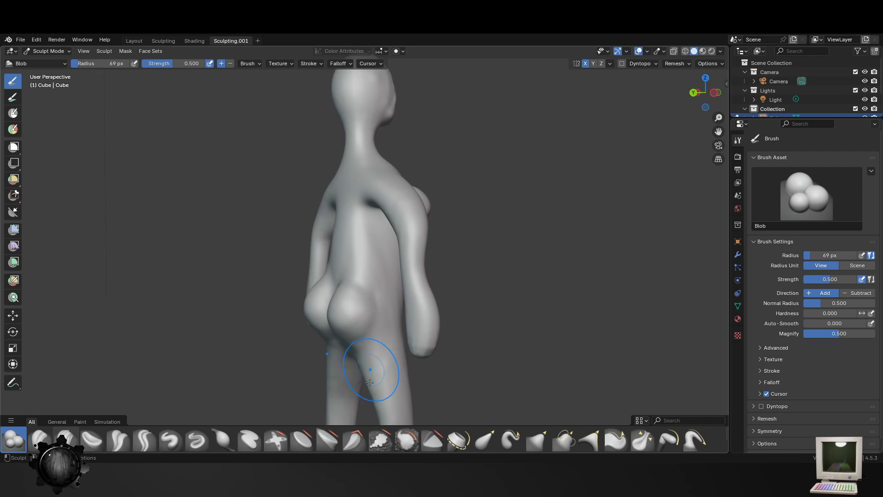
{"action": "left_click_drag", "start_coordinate": [374, 371], "coordinate": [377, 394]}
{"action": "middle_click_drag", "start_coordinate": [372, 373], "coordinate": [365, 215], "text": "shift"}
{"action": "mouse_move", "coordinate": [366, 215]}
{"action": "left_mouse_down"}
{"action": "mouse_move", "coordinate": [382, 270]}
{"action": "mouse_move", "coordinate": [374, 207]}
{"action": "mouse_move", "coordinate": [386, 222]}
{"action": "left_mouse_up"}
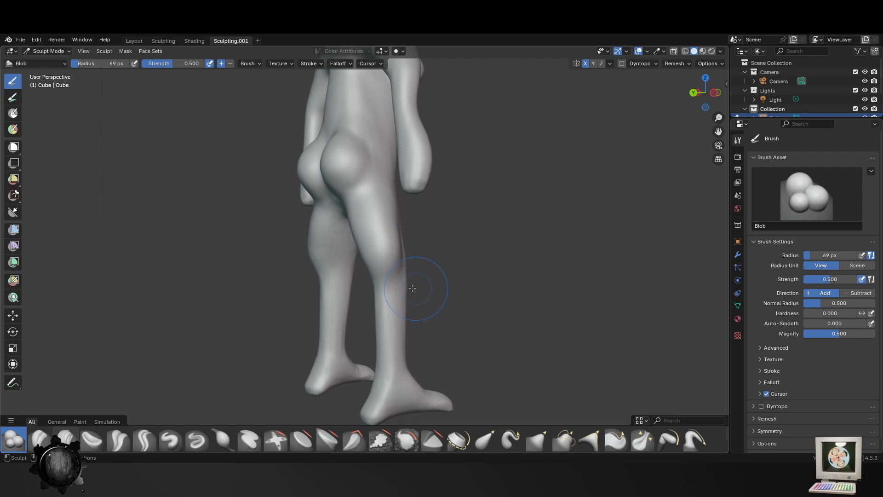
- Build up the calves on the back of the lower legs with the 69 px Blob brush
{"action": "middle_click_drag", "start_coordinate": [386, 296], "coordinate": [413, 299]}
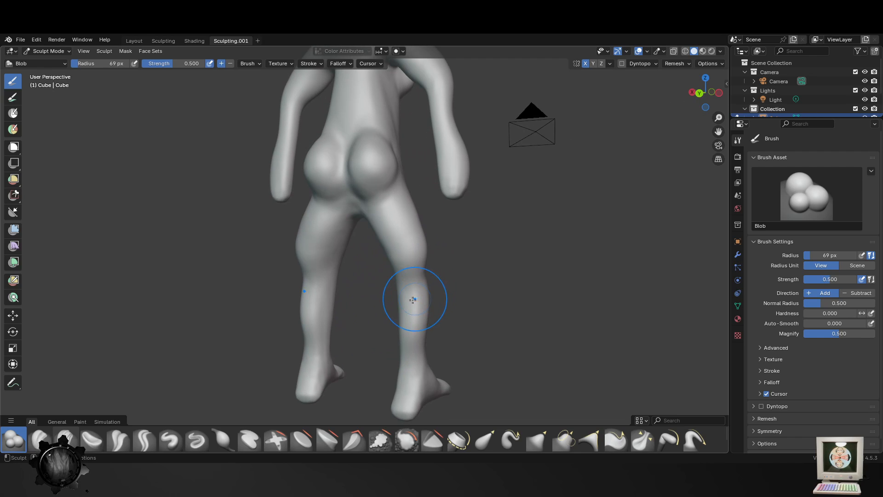
{"action": "left_click_drag", "start_coordinate": [413, 300], "coordinate": [410, 336]}
{"action": "middle_click_drag", "start_coordinate": [475, 320], "coordinate": [299, 313]}
{"action": "mouse_move", "coordinate": [299, 313]}
{"action": "left_mouse_down"}
{"action": "mouse_move", "coordinate": [306, 276]}
{"action": "mouse_move", "coordinate": [331, 237]}
{"action": "mouse_move", "coordinate": [325, 266]}
{"action": "left_mouse_up"}
{"action": "middle_click_drag", "start_coordinate": [325, 266], "coordinate": [285, 223]}
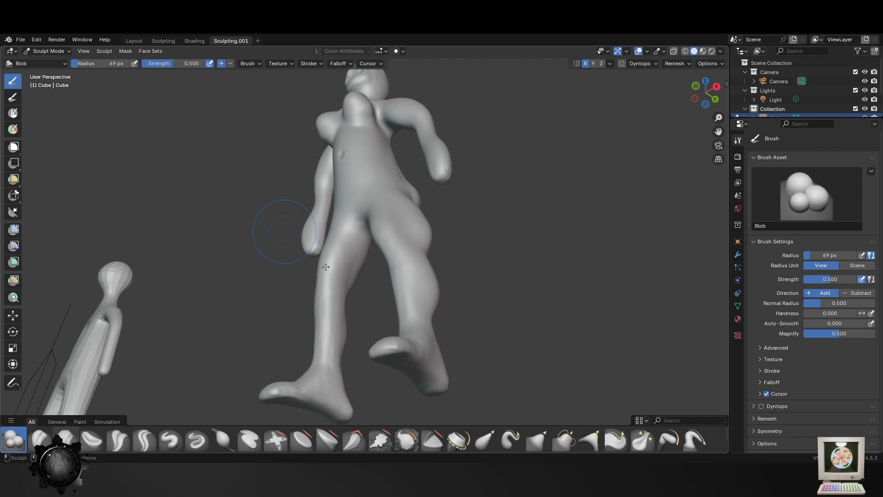
- Add volume to the front and inner thighs up to the crotch with the Blob brush
{"action": "mouse_move", "coordinate": [343, 264]}
{"action": "left_mouse_down"}
{"action": "mouse_move", "coordinate": [351, 270]}
{"action": "mouse_move", "coordinate": [353, 253]}
{"action": "mouse_move", "coordinate": [339, 276]}
{"action": "left_mouse_up"}
{"action": "middle_click_drag", "start_coordinate": [338, 276], "coordinate": [336, 329]}
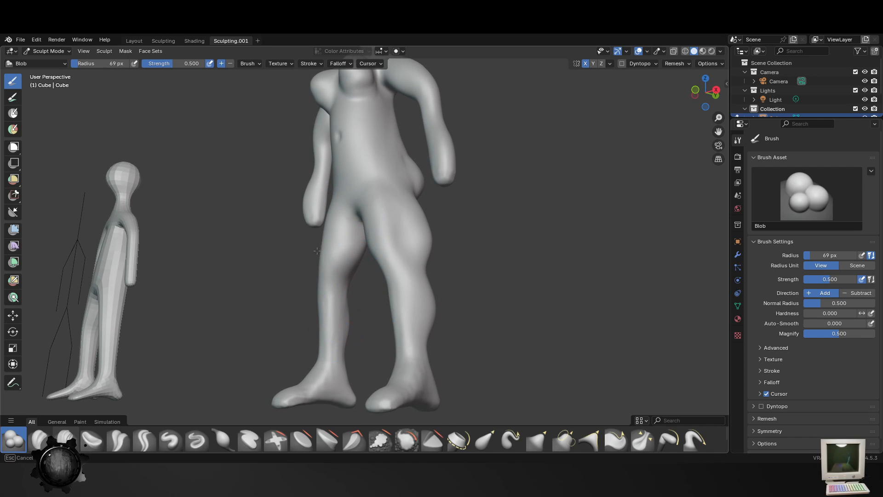
{"action": "middle_click_drag", "start_coordinate": [364, 216], "coordinate": [346, 207]}
{"action": "mouse_move", "coordinate": [346, 207]}
{"action": "left_mouse_down"}
{"action": "mouse_move", "coordinate": [332, 197]}
{"action": "mouse_move", "coordinate": [305, 249]}
{"action": "left_mouse_up"}
- Thicken the front and outer sides of the lower legs with the Blob brush
{"action": "scroll", "coordinate": [322, 296], "scroll_direction": "down", "scroll_amount": 3}
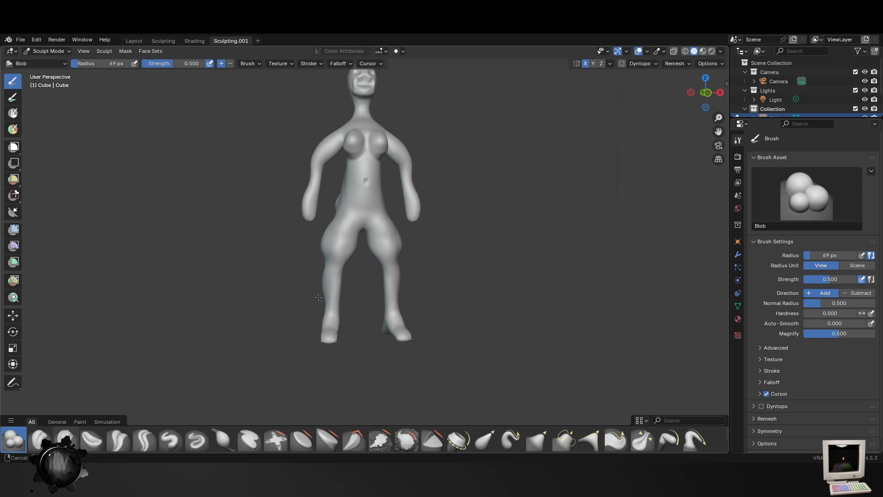
{"action": "scroll", "coordinate": [364, 301], "scroll_direction": "up", "scroll_amount": 3}
{"action": "mouse_move", "coordinate": [321, 296]}
{"action": "middle_mouse_down"}
{"action": "mouse_move", "coordinate": [370, 300]}
{"action": "mouse_move", "coordinate": [324, 317]}
{"action": "middle_mouse_up"}
{"action": "left_click_drag", "start_coordinate": [341, 290], "coordinate": [334, 303]}
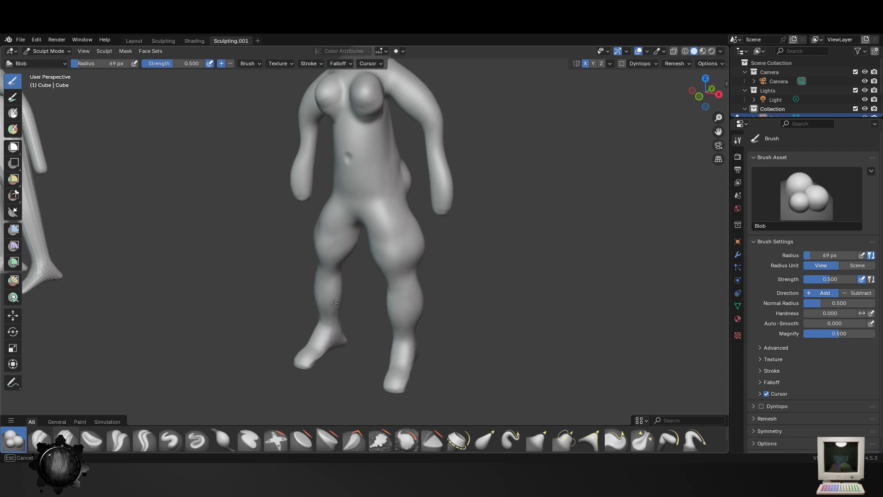
- Build up the belly into a rounder, protruding shape with the 69 px Blob brush
{"action": "middle_click_drag", "start_coordinate": [339, 174], "coordinate": [394, 275]}
{"action": "mouse_move", "coordinate": [383, 243]}
{"action": "left_mouse_down"}
{"action": "mouse_move", "coordinate": [380, 263]}
{"action": "mouse_move", "coordinate": [358, 255]}
{"action": "left_mouse_up"}
{"action": "middle_click_drag", "start_coordinate": [371, 245], "coordinate": [343, 166]}
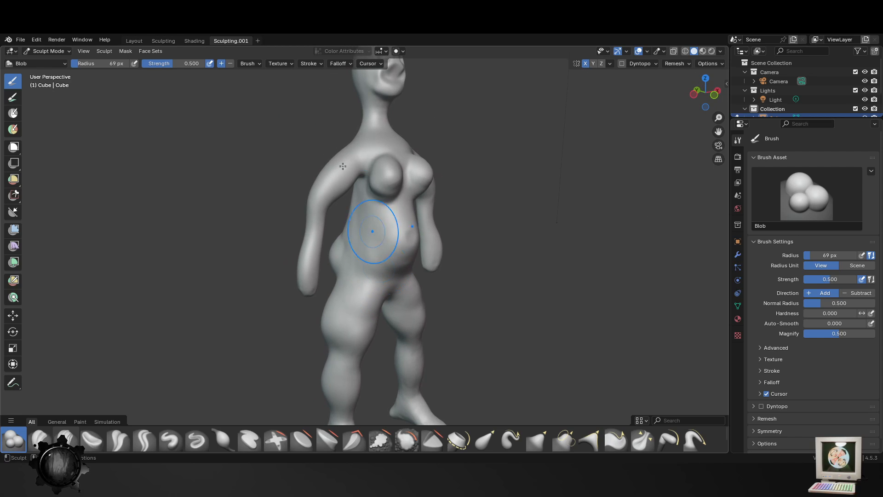
- Thicken the shoulders and upper arms from front and back with the 69 px Blob brush
{"action": "mouse_move", "coordinate": [339, 159]}
{"action": "left_mouse_down"}
{"action": "mouse_move", "coordinate": [309, 197]}
{"action": "mouse_move", "coordinate": [339, 181]}
{"action": "mouse_move", "coordinate": [339, 158]}
{"action": "left_mouse_up"}
{"action": "middle_click_drag", "start_coordinate": [339, 157], "coordinate": [443, 236]}
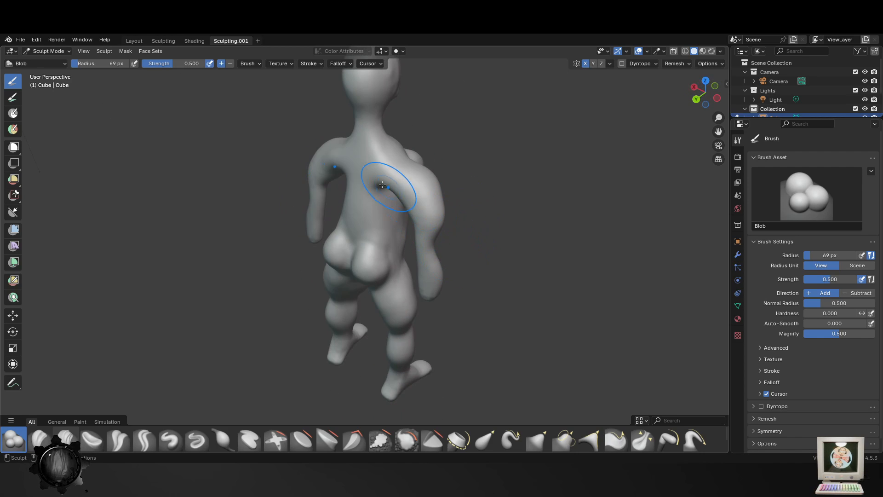
{"action": "mouse_move", "coordinate": [388, 191]}
{"action": "middle_mouse_down"}
{"action": "mouse_move", "coordinate": [361, 240]}
{"action": "mouse_move", "coordinate": [361, 146]}
{"action": "middle_mouse_up"}
{"action": "left_click_drag", "start_coordinate": [338, 173], "coordinate": [335, 187]}
{"action": "middle_click_drag", "start_coordinate": [329, 213], "coordinate": [316, 247]}
{"action": "mouse_move", "coordinate": [325, 246]}
{"action": "left_mouse_down"}
{"action": "mouse_move", "coordinate": [346, 247]}
{"action": "mouse_move", "coordinate": [345, 207]}
{"action": "left_mouse_up"}
{"action": "middle_click_drag", "start_coordinate": [345, 207], "coordinate": [457, 223]}
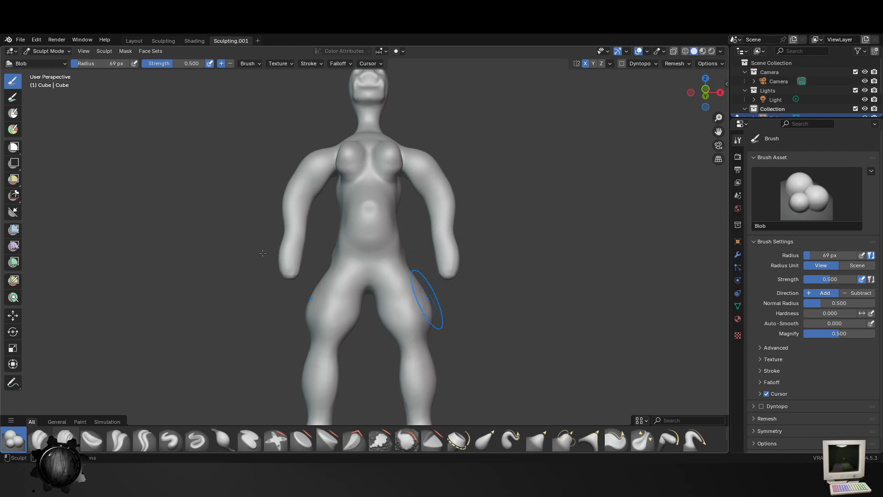
- Refine the volume of the front thighs, knees and shins down to the ankles with the Blob brush
{"action": "mouse_move", "coordinate": [448, 343]}
{"action": "middle_mouse_down"}
{"action": "mouse_move", "coordinate": [445, 317]}
{"action": "mouse_move", "coordinate": [411, 308]}
{"action": "middle_mouse_up"}
{"action": "middle_click_drag", "start_coordinate": [412, 308], "coordinate": [395, 244], "text": "shift"}
{"action": "scroll", "coordinate": [394, 244], "scroll_direction": "up", "scroll_amount": 3}
{"action": "left_click_drag", "start_coordinate": [410, 201], "coordinate": [409, 221]}
{"action": "middle_click_drag", "start_coordinate": [409, 221], "coordinate": [414, 240]}
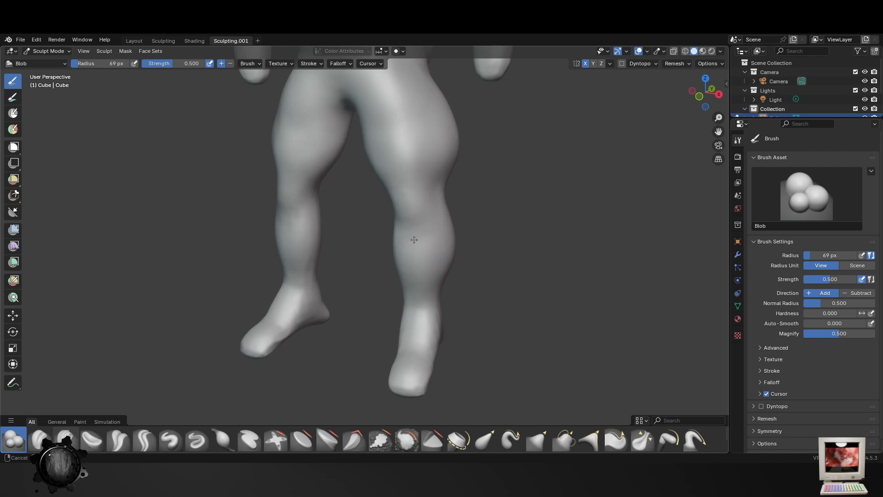
{"action": "left_click_drag", "start_coordinate": [387, 168], "coordinate": [388, 245]}
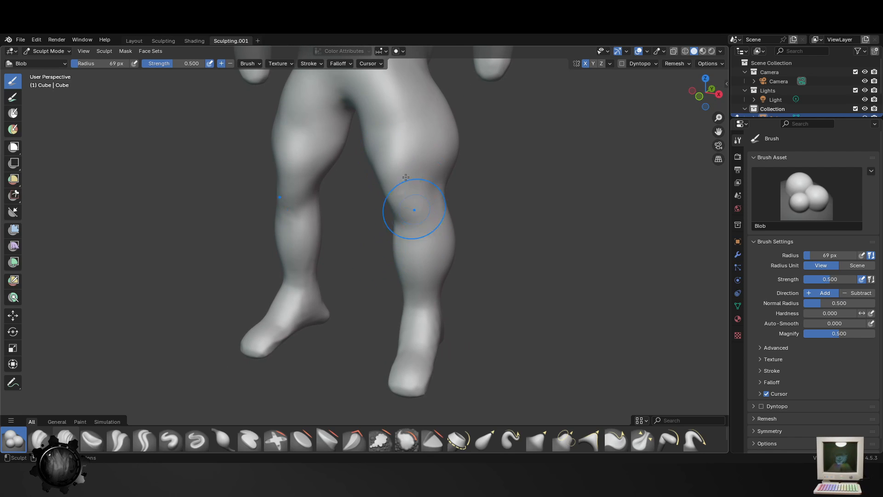
{"action": "mouse_move", "coordinate": [378, 147]}
{"action": "left_mouse_down"}
{"action": "mouse_move", "coordinate": [410, 202]}
{"action": "mouse_move", "coordinate": [407, 280]}
{"action": "left_mouse_up"}
{"action": "scroll", "coordinate": [403, 282], "scroll_direction": "down", "scroll_amount": 2}
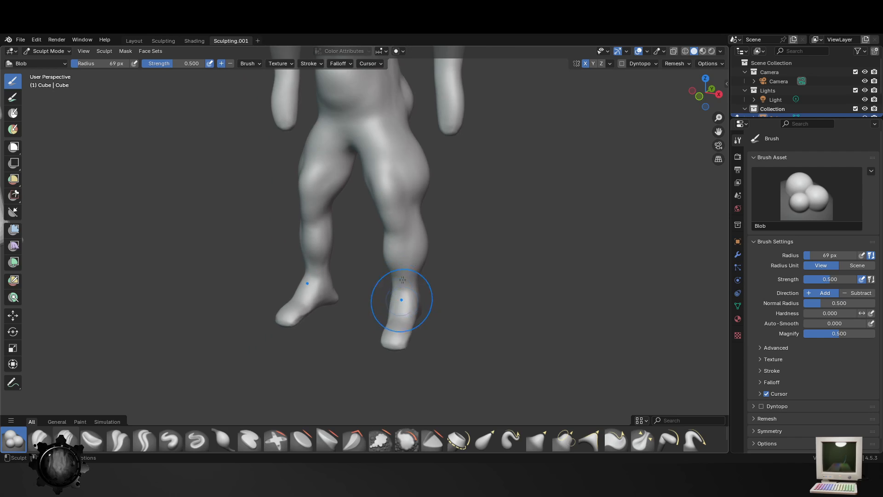
- Widen the belly and waist and fill out the undersides of the breasts with the 69 px Blob brush
{"action": "middle_click_drag", "start_coordinate": [402, 280], "coordinate": [267, 211]}
{"action": "scroll", "coordinate": [303, 170], "scroll_direction": "down", "scroll_amount": 3}
{"action": "middle_click_drag", "start_coordinate": [346, 147], "coordinate": [346, 275], "text": "shift"}
{"action": "scroll", "coordinate": [378, 288], "scroll_direction": "up", "scroll_amount": 3}
{"action": "middle_click_drag", "start_coordinate": [336, 338], "coordinate": [390, 234], "text": "shift"}
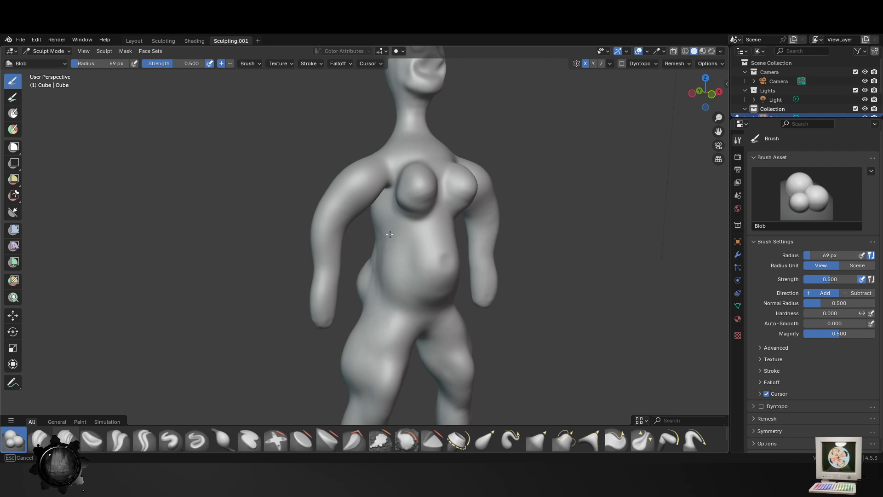
{"action": "mouse_move", "coordinate": [385, 245]}
{"action": "left_mouse_down"}
{"action": "mouse_move", "coordinate": [395, 286]}
{"action": "mouse_move", "coordinate": [430, 292]}
{"action": "left_mouse_up"}
{"action": "middle_click_drag", "start_coordinate": [433, 292], "coordinate": [407, 290]}
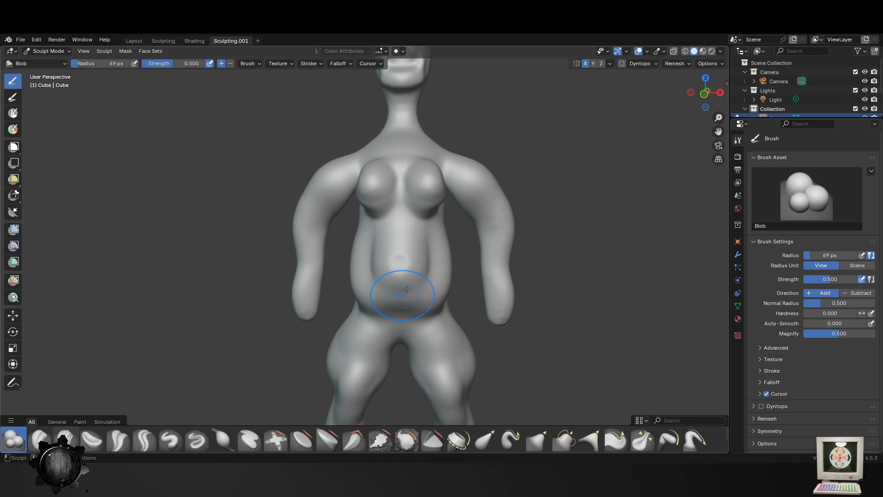
{"action": "left_click_drag", "start_coordinate": [438, 229], "coordinate": [414, 282]}
{"action": "middle_click_drag", "start_coordinate": [409, 245], "coordinate": [449, 263]}
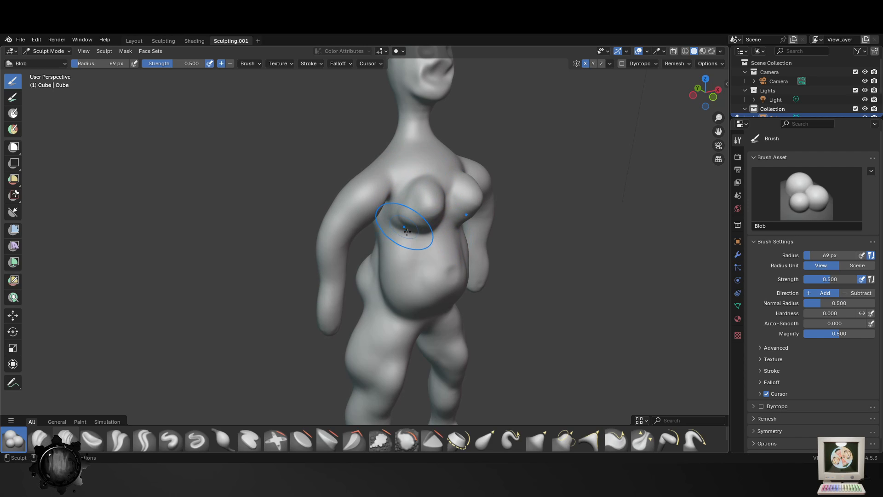
{"action": "left_click_drag", "start_coordinate": [407, 232], "coordinate": [435, 234]}
{"action": "middle_click_drag", "start_coordinate": [453, 275], "coordinate": [411, 287]}
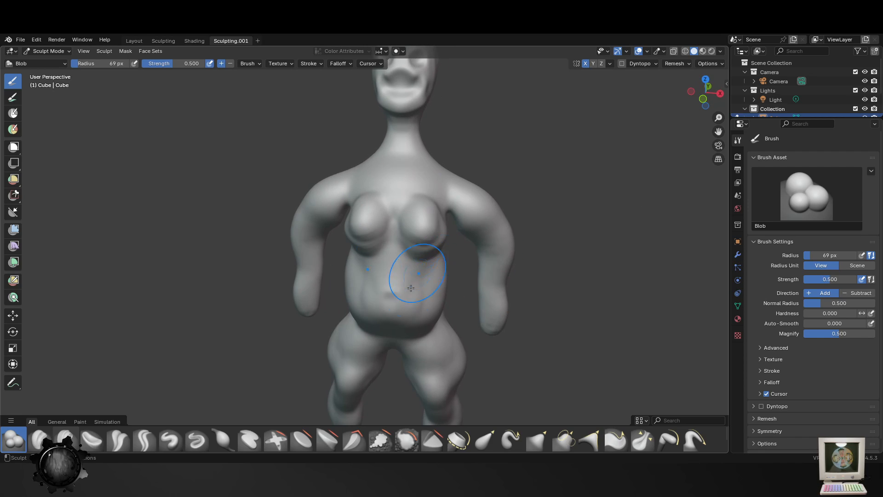
- Set the Blob brush radius to 57 px and build up the shoulders and upper chest below the collarbones
{"action": "key", "text": "f"}
{"action": "left_click", "coordinate": [375, 166]}
{"action": "middle_click_drag", "start_coordinate": [510, 206], "coordinate": [469, 218]}
{"action": "key", "text": "f"}
{"action": "left_click", "coordinate": [430, 222]}
{"action": "left_click_drag", "start_coordinate": [413, 220], "coordinate": [423, 236]}
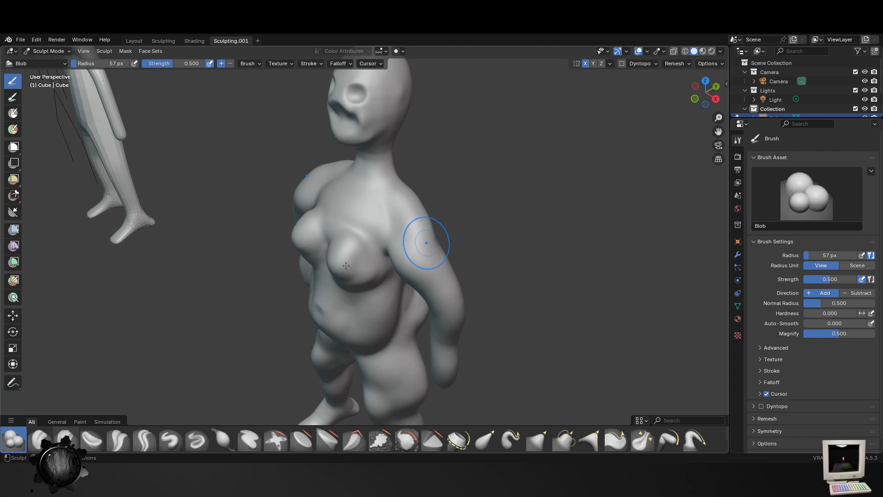
{"action": "middle_click_drag", "start_coordinate": [423, 237], "coordinate": [441, 207]}
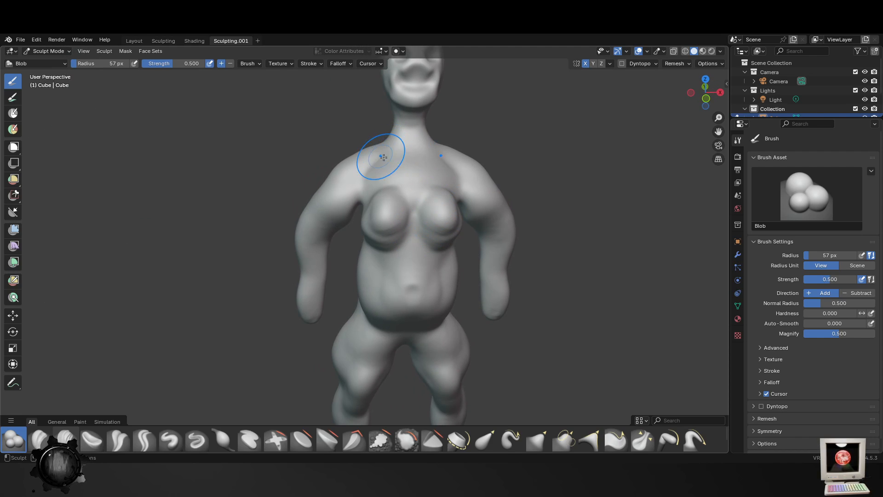
{"action": "middle_click_drag", "start_coordinate": [374, 152], "coordinate": [422, 135]}
{"action": "mouse_move", "coordinate": [422, 135]}
{"action": "left_mouse_down"}
{"action": "mouse_move", "coordinate": [396, 143]}
{"action": "mouse_move", "coordinate": [408, 175]}
{"action": "left_mouse_up"}
{"action": "mouse_move", "coordinate": [392, 189]}
{"action": "middle_mouse_down"}
{"action": "mouse_move", "coordinate": [439, 189]}
{"action": "mouse_move", "coordinate": [335, 207]}
{"action": "mouse_move", "coordinate": [263, 241]}
{"action": "mouse_move", "coordinate": [292, 237]}
{"action": "mouse_move", "coordinate": [443, 308]}
{"action": "middle_mouse_up"}
- Switch to the Smooth brush at strength 0.700 and set its radius to 154 px
{"action": "scroll", "coordinate": [345, 171], "scroll_direction": "up", "scroll_amount": 2}
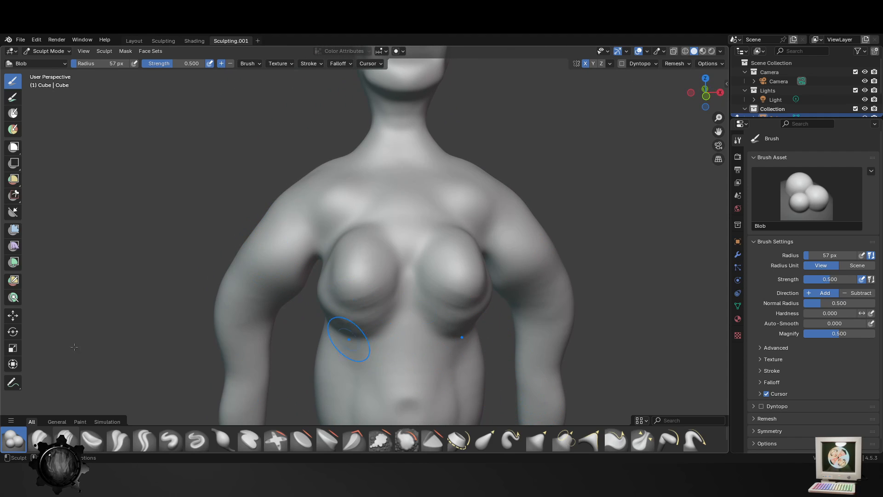
{"action": "scroll", "coordinate": [423, 262], "scroll_direction": "down", "scroll_amount": 4}
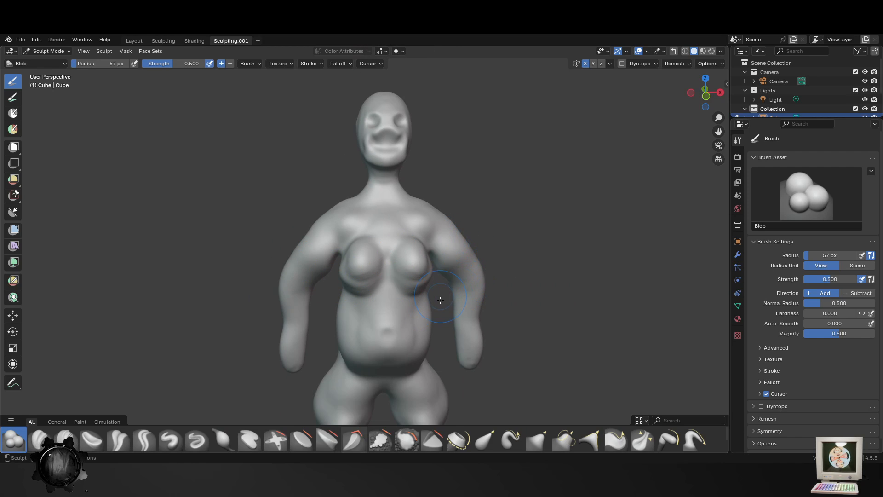
{"action": "middle_click_drag", "start_coordinate": [414, 307], "coordinate": [418, 306]}
{"action": "scroll", "coordinate": [419, 306], "scroll_direction": "up", "scroll_amount": 2}
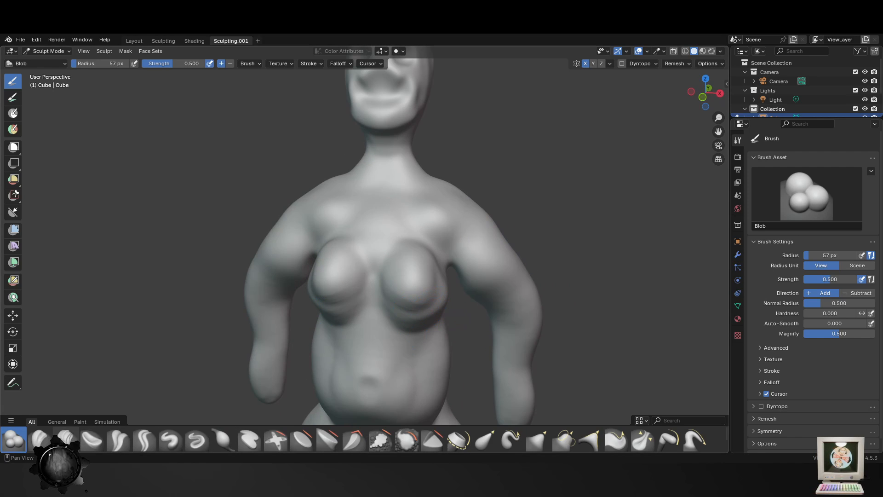
{"action": "left_click", "coordinate": [406, 439]}
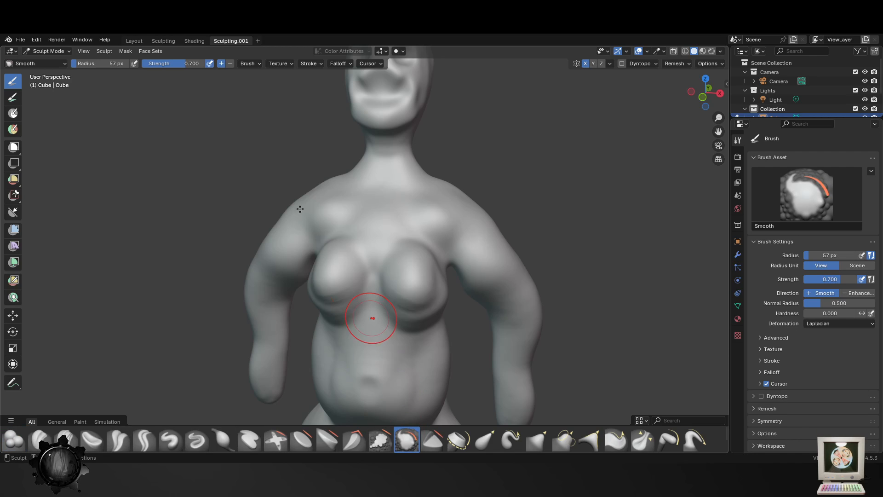
{"action": "key", "text": "f"}
{"action": "left_click", "coordinate": [340, 249]}
- Try smoothing the breasts with the 154 px Smooth brush and undo the strokes
{"action": "left_click_drag", "start_coordinate": [366, 277], "coordinate": [360, 342]}
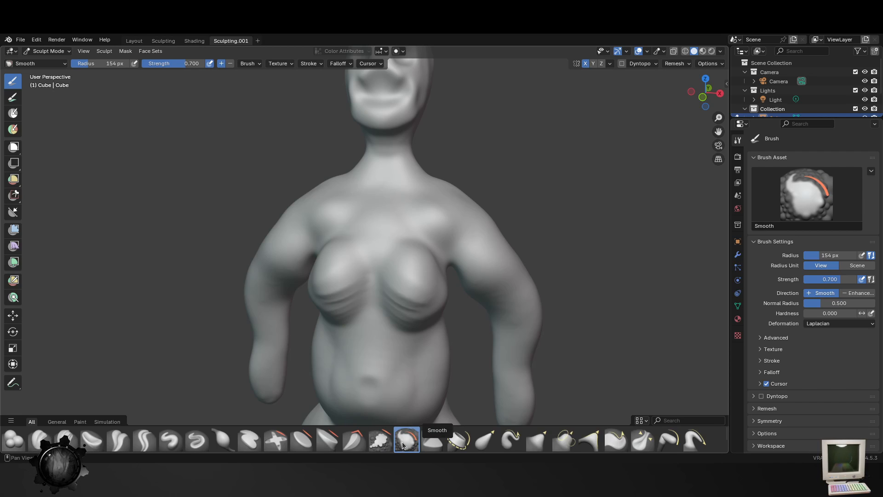
{"action": "key", "text": "ctrl+z"}
{"action": "key", "text": "ctrl+z"}
{"action": "key", "text": "ctrl+z"}
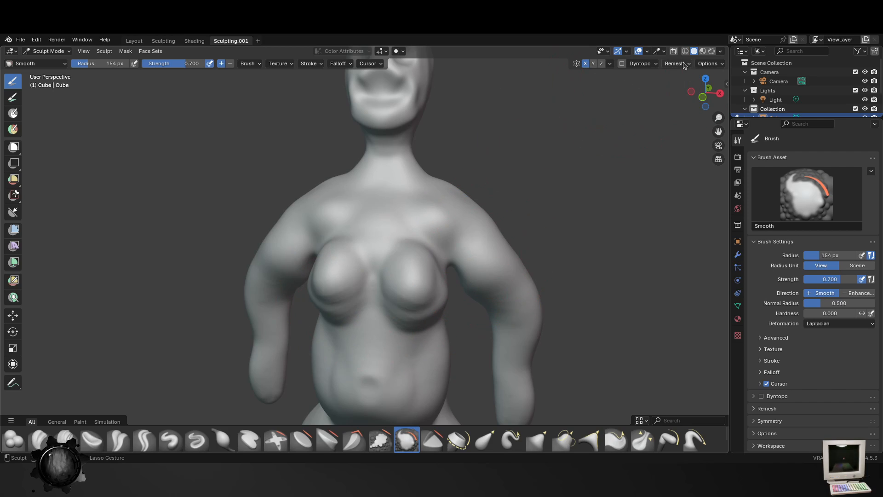
- Open the voxel remesh settings and smooth the chest, arms and back with the 154 px Smooth brush
{"action": "left_click", "coordinate": [684, 64]}
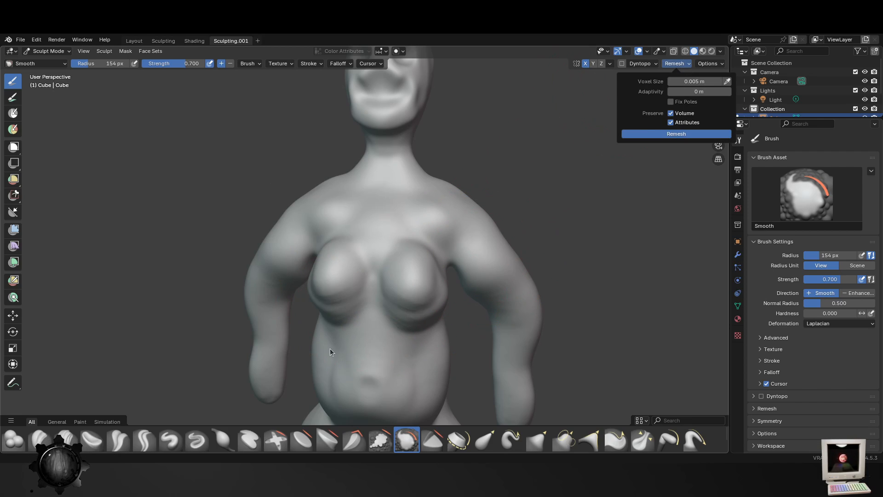
{"action": "scroll", "coordinate": [533, 167], "scroll_direction": "down", "scroll_amount": 5}
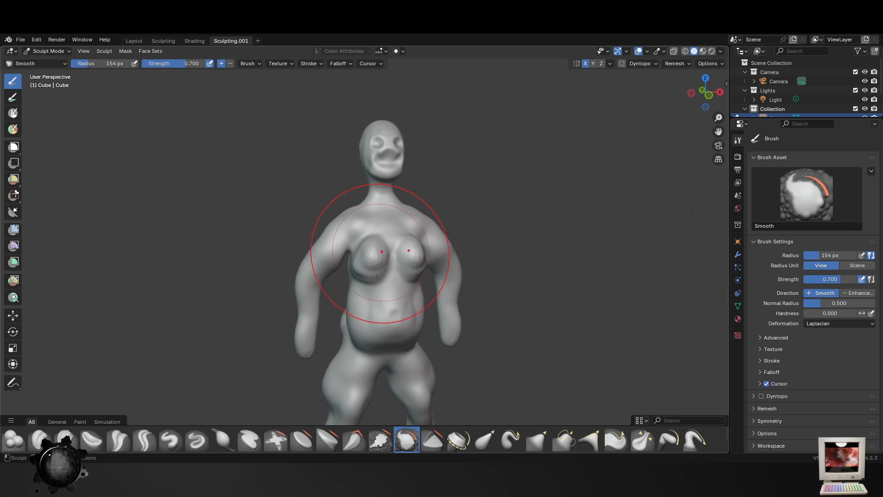
{"action": "mouse_move", "coordinate": [356, 282]}
{"action": "middle_mouse_down"}
{"action": "mouse_move", "coordinate": [532, 256]}
{"action": "mouse_move", "coordinate": [385, 266]}
{"action": "mouse_move", "coordinate": [404, 325]}
{"action": "mouse_move", "coordinate": [300, 262]}
{"action": "mouse_move", "coordinate": [404, 256]}
{"action": "middle_mouse_up"}
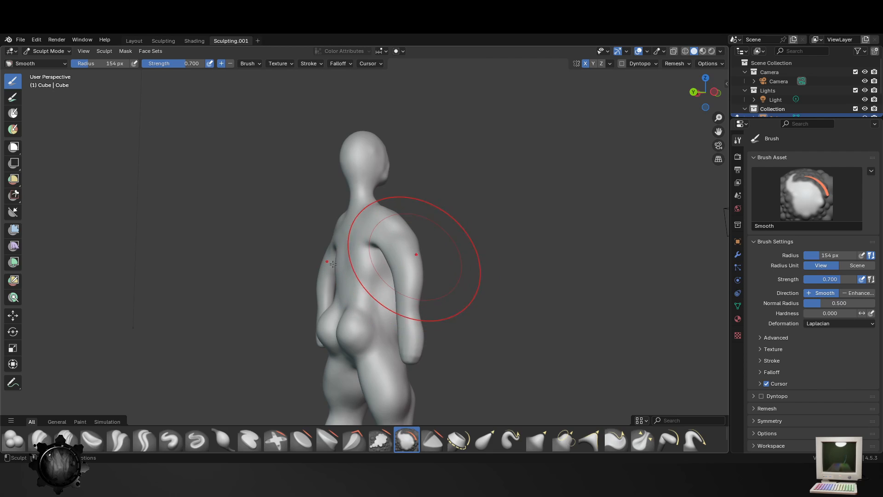
{"action": "middle_click_drag", "start_coordinate": [300, 277], "coordinate": [242, 312]}
{"action": "middle_click_drag", "start_coordinate": [347, 289], "coordinate": [323, 285]}
- Even out the belly, buttocks and legs with the 154 px Smooth brush
{"action": "left_click_drag", "start_coordinate": [369, 254], "coordinate": [391, 295]}
{"action": "left_click_drag", "start_coordinate": [371, 389], "coordinate": [373, 350]}
{"action": "middle_click_drag", "start_coordinate": [377, 371], "coordinate": [372, 203], "text": "shift"}
{"action": "left_click_drag", "start_coordinate": [373, 203], "coordinate": [339, 265]}
{"action": "mouse_move", "coordinate": [340, 264]}
{"action": "middle_mouse_down"}
{"action": "mouse_move", "coordinate": [293, 318]}
{"action": "mouse_move", "coordinate": [263, 256]}
{"action": "middle_mouse_up"}
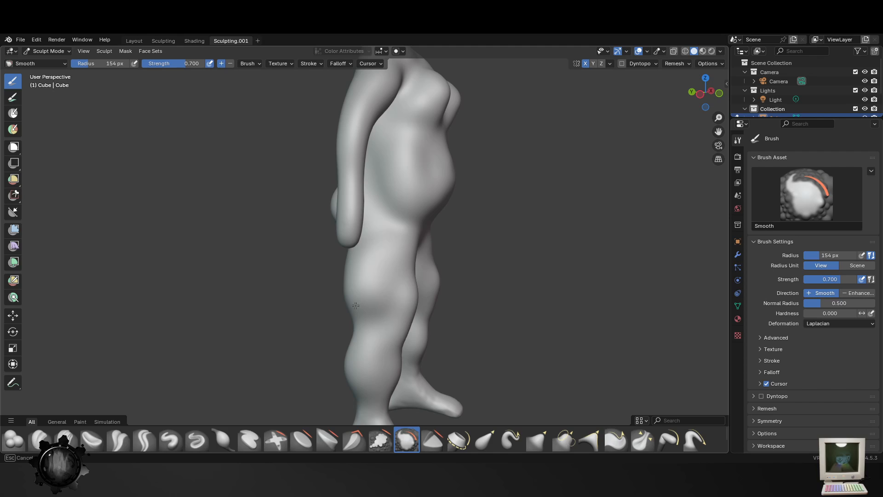
{"action": "middle_click_drag", "start_coordinate": [355, 305], "coordinate": [330, 302]}
{"action": "scroll", "coordinate": [430, 308], "scroll_direction": "up", "scroll_amount": 4}
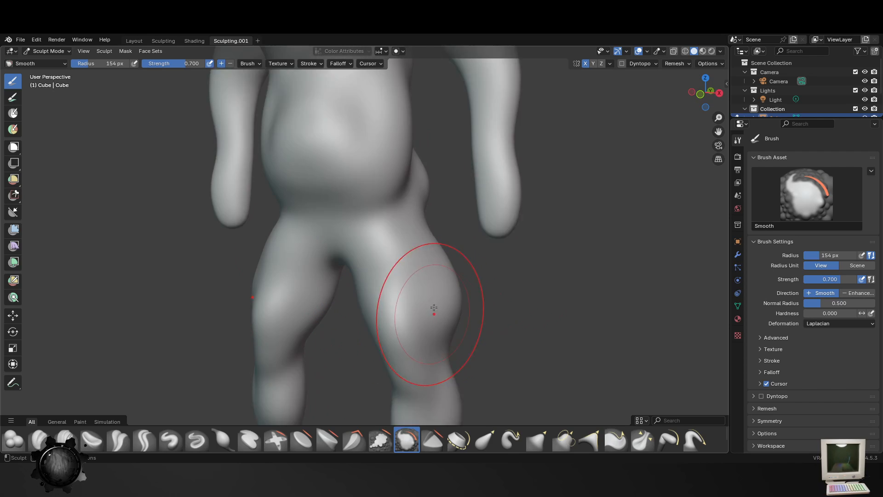
{"action": "scroll", "coordinate": [433, 278], "scroll_direction": "down", "scroll_amount": 8}
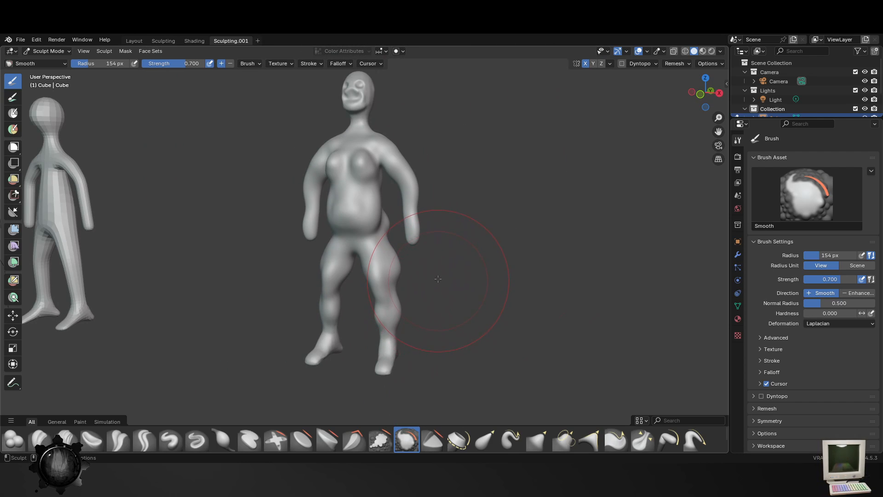
- Examine the smoothed figure from the front, sides and back beside the unsculpted base figure
{"action": "middle_click_drag", "start_coordinate": [382, 173], "coordinate": [345, 170]}
{"action": "scroll", "coordinate": [338, 168], "scroll_direction": "up", "scroll_amount": 3}
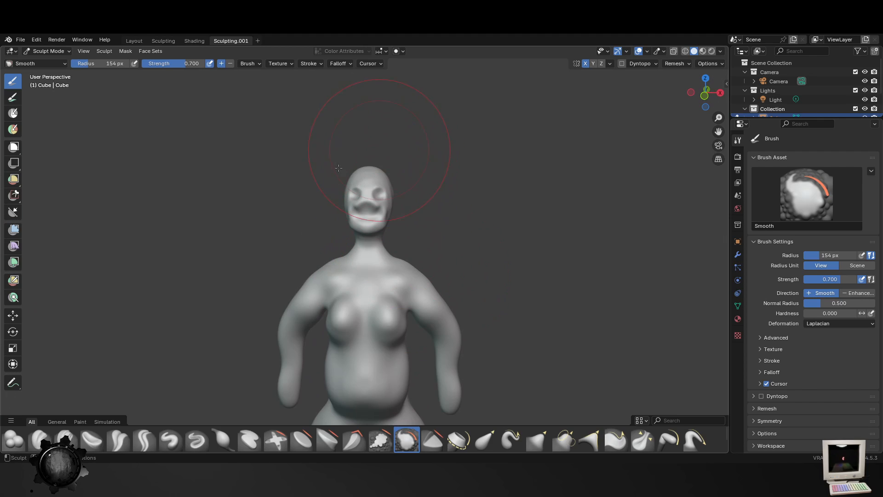
{"action": "middle_click_drag", "start_coordinate": [367, 306], "coordinate": [427, 131], "text": "shift"}
{"action": "middle_click_drag", "start_coordinate": [392, 150], "coordinate": [429, 152]}
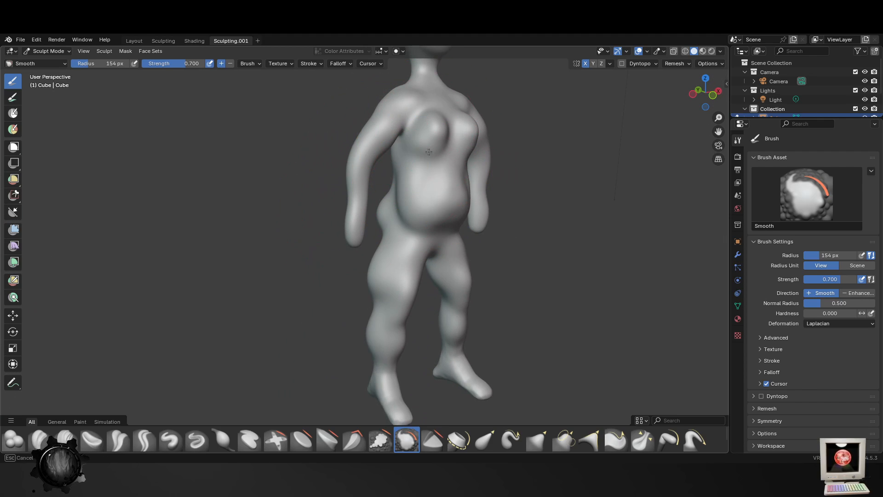
{"action": "scroll", "coordinate": [370, 385], "scroll_direction": "down", "scroll_amount": 5}
{"action": "middle_click_drag", "start_coordinate": [483, 326], "coordinate": [668, 299]}
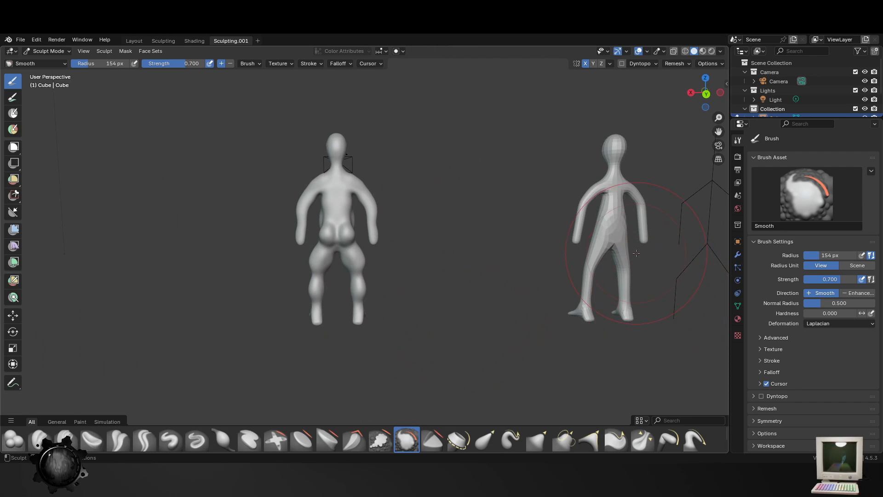
{"action": "mouse_move", "coordinate": [577, 198]}
{"action": "middle_mouse_down"}
{"action": "mouse_move", "coordinate": [439, 211]}
{"action": "mouse_move", "coordinate": [400, 233]}
{"action": "middle_mouse_up"}
{"action": "scroll", "coordinate": [386, 201], "scroll_direction": "up", "scroll_amount": 4}
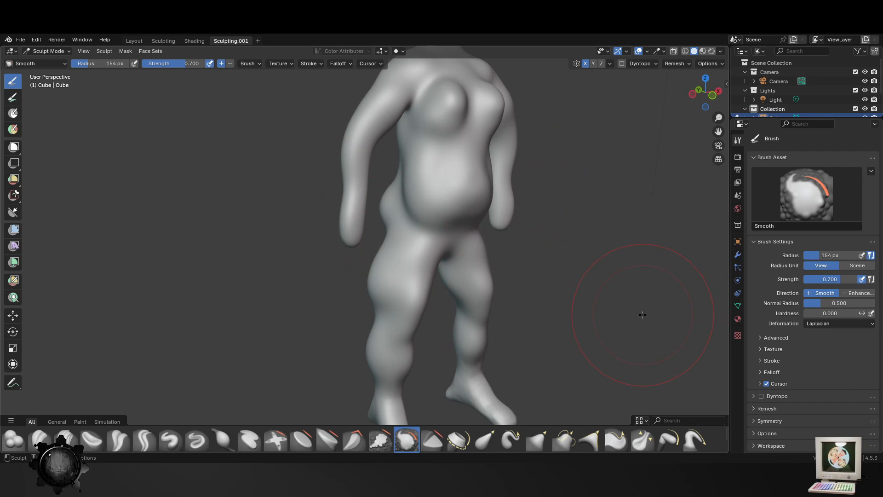
{"action": "middle_click_drag", "start_coordinate": [455, 276], "coordinate": [454, 295]}
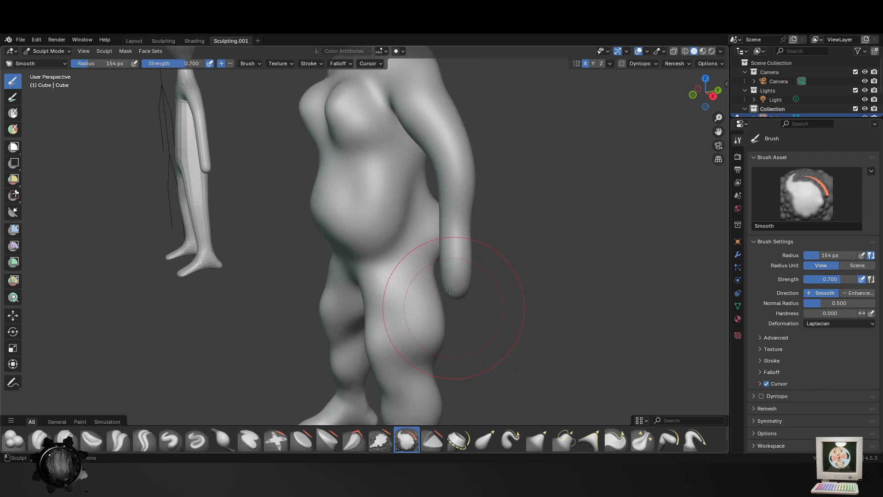
{"action": "scroll", "coordinate": [451, 295], "scroll_direction": "down", "scroll_amount": 2}
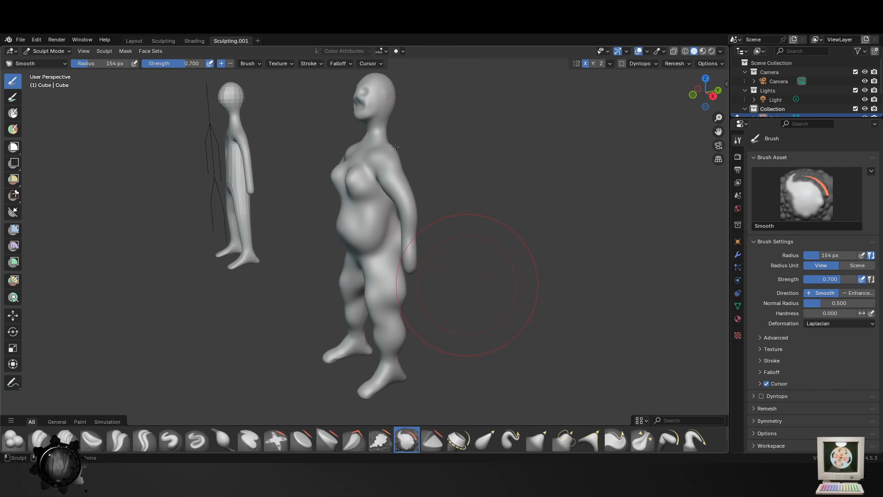
{"action": "middle_click_drag", "start_coordinate": [282, 122], "coordinate": [158, 147]}
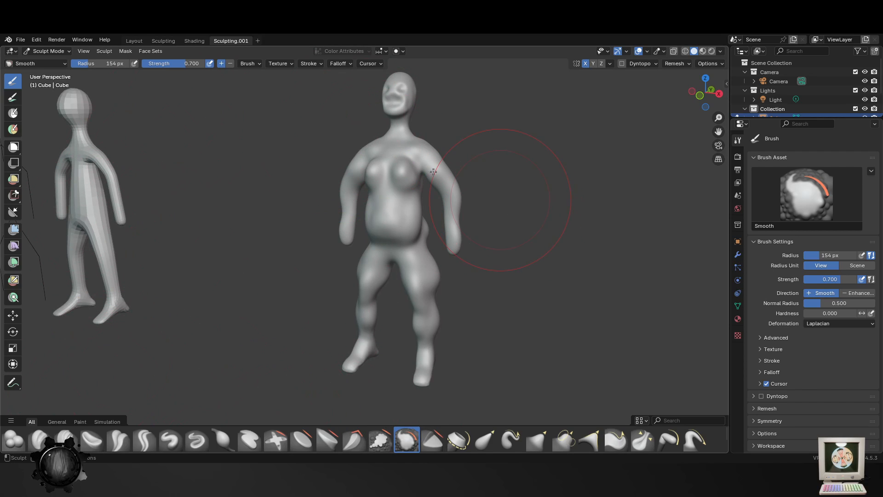
- Examine the figure from several angles in material preview shading and return the viewport to solid shading
{"action": "key", "text": "Tab"}
{"action": "left_click", "coordinate": [704, 51]}
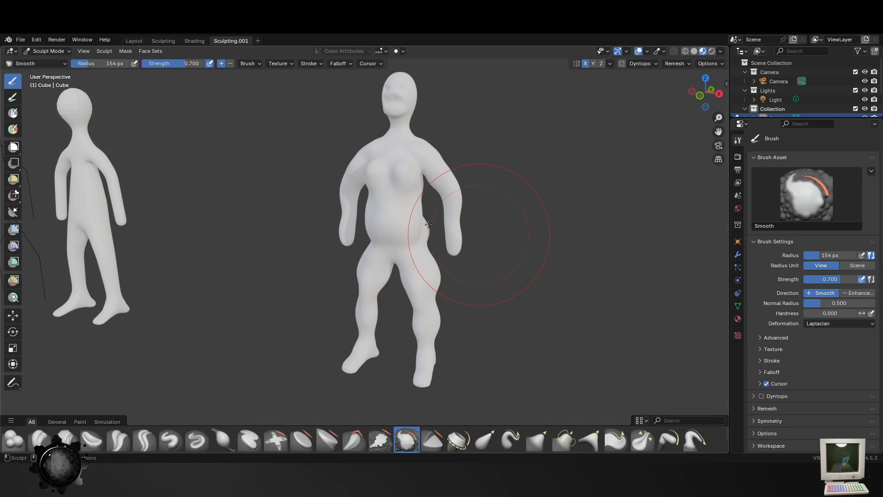
{"action": "key", "text": "Tab"}
{"action": "left_click_drag", "start_coordinate": [482, 235], "coordinate": [604, 385]}
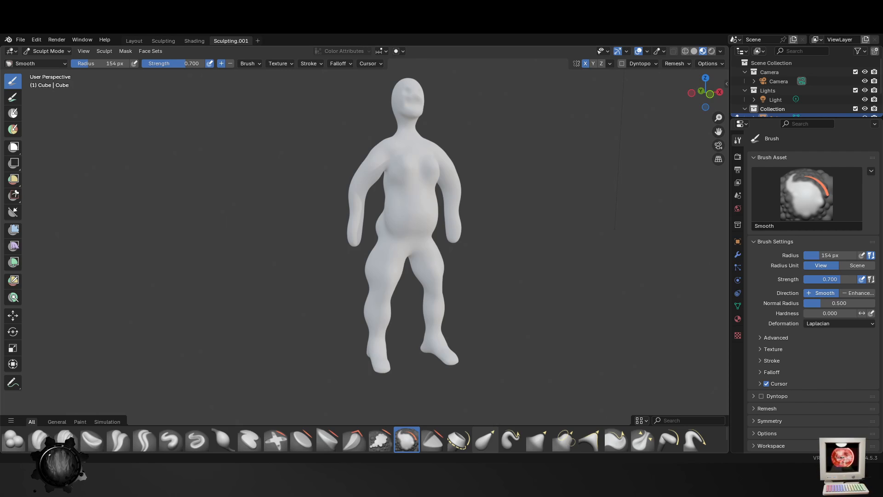
{"action": "scroll", "coordinate": [387, 285], "scroll_direction": "up", "scroll_amount": 2}
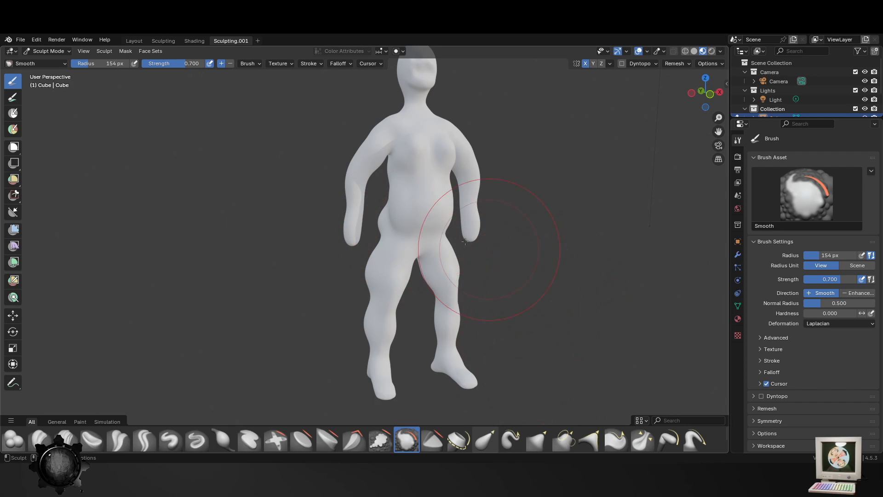
{"action": "mouse_move", "coordinate": [466, 241]}
{"action": "middle_mouse_down"}
{"action": "mouse_move", "coordinate": [504, 316]}
{"action": "mouse_move", "coordinate": [400, 341]}
{"action": "mouse_move", "coordinate": [433, 338]}
{"action": "middle_mouse_up"}
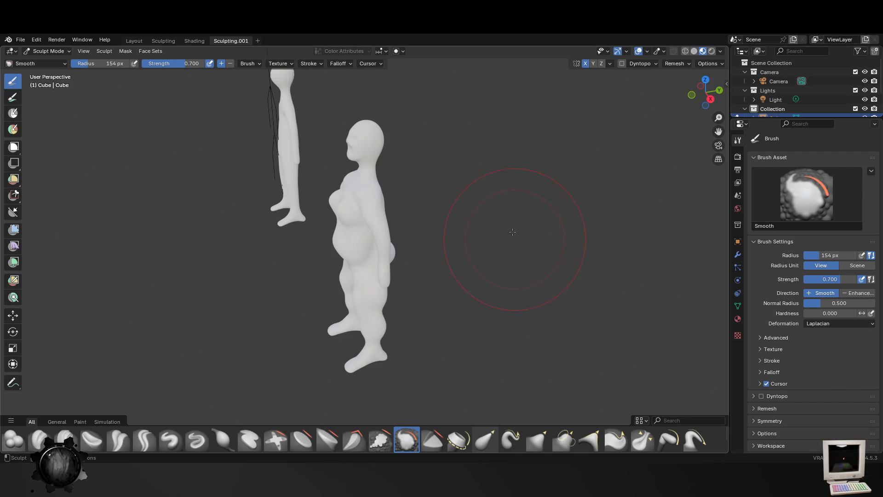
{"action": "middle_click_drag", "start_coordinate": [319, 139], "coordinate": [359, 133]}
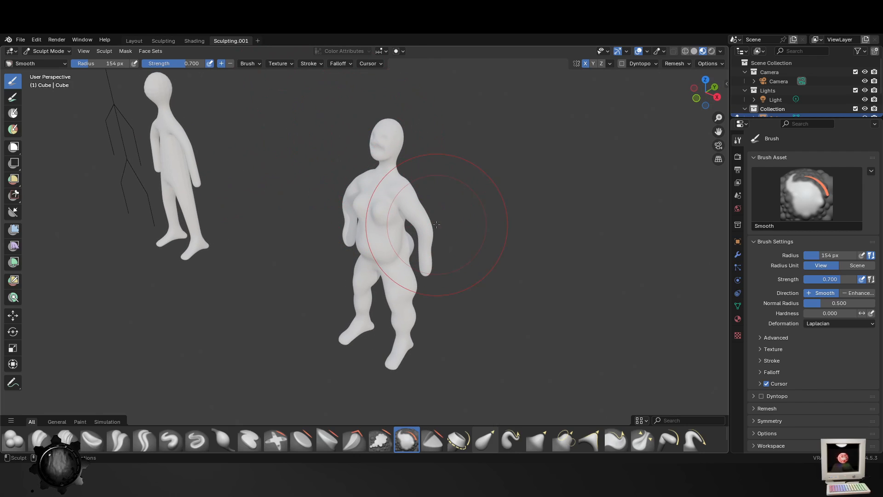
{"action": "scroll", "coordinate": [405, 184], "scroll_direction": "up", "scroll_amount": 2}
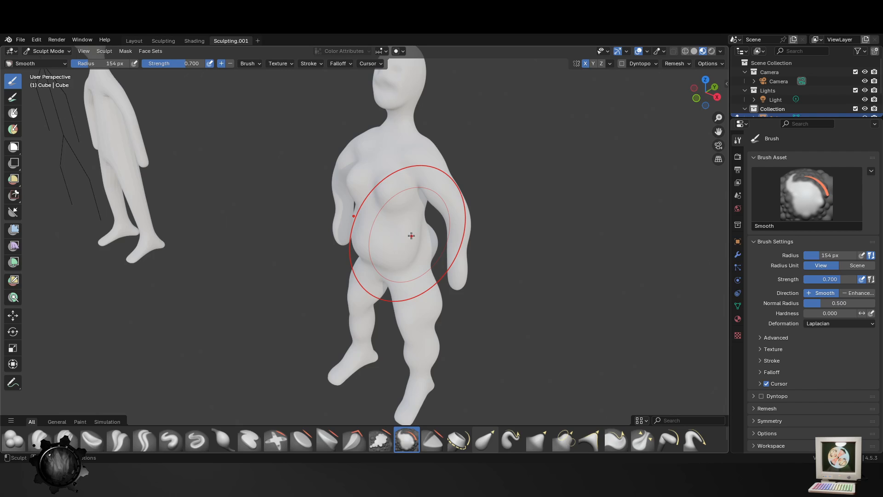
{"action": "middle_click_drag", "start_coordinate": [464, 217], "coordinate": [391, 138]}
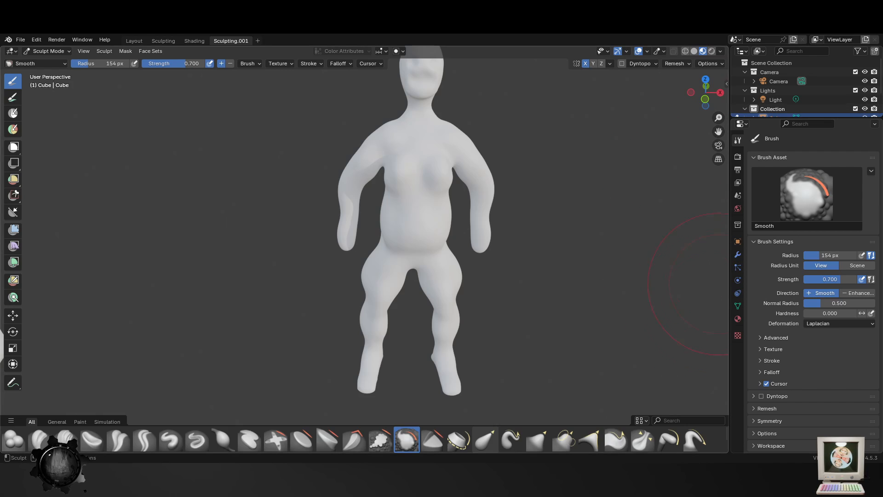
{"action": "scroll", "coordinate": [447, 223], "scroll_direction": "up", "scroll_amount": 5}
{"action": "scroll", "coordinate": [474, 234], "scroll_direction": "down", "scroll_amount": 5}
{"action": "mouse_move", "coordinate": [470, 242]}
{"action": "middle_mouse_down"}
{"action": "mouse_move", "coordinate": [492, 228]}
{"action": "mouse_move", "coordinate": [479, 230]}
{"action": "middle_mouse_up"}
{"action": "left_click", "coordinate": [694, 54]}
- Fill out the upper outer sides of the breasts with the Blob brush at an 83 px radius
{"action": "scroll", "coordinate": [505, 191], "scroll_direction": "up", "scroll_amount": 3}
{"action": "middle_click_drag", "start_coordinate": [548, 198], "coordinate": [454, 288]}
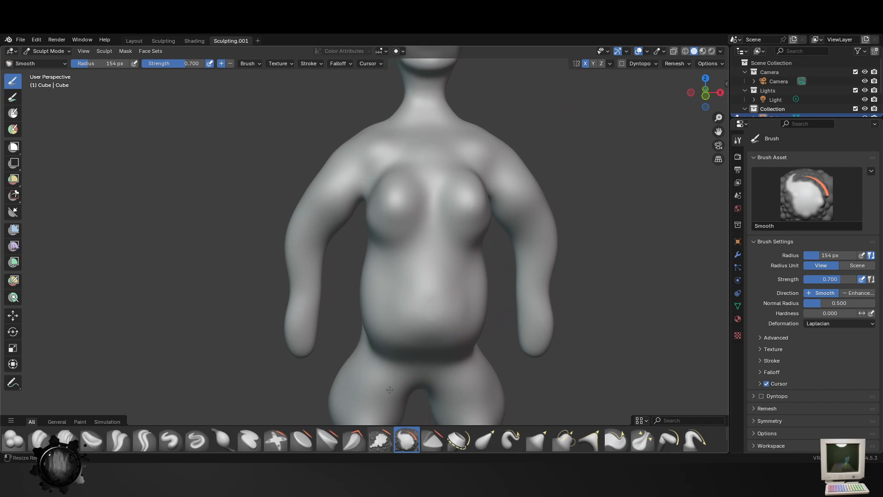
{"action": "middle_click_drag", "start_coordinate": [396, 322], "coordinate": [410, 188]}
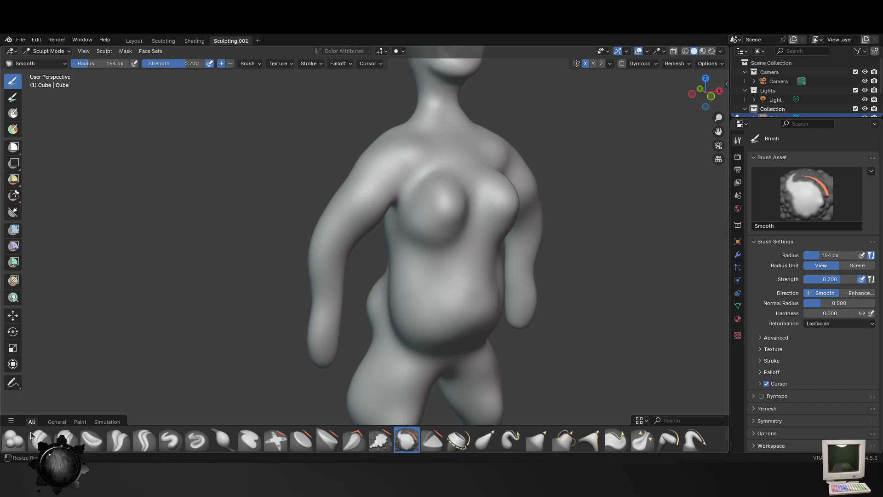
{"action": "left_click", "coordinate": [19, 439]}
{"action": "left_click_drag", "start_coordinate": [363, 179], "coordinate": [340, 202]}
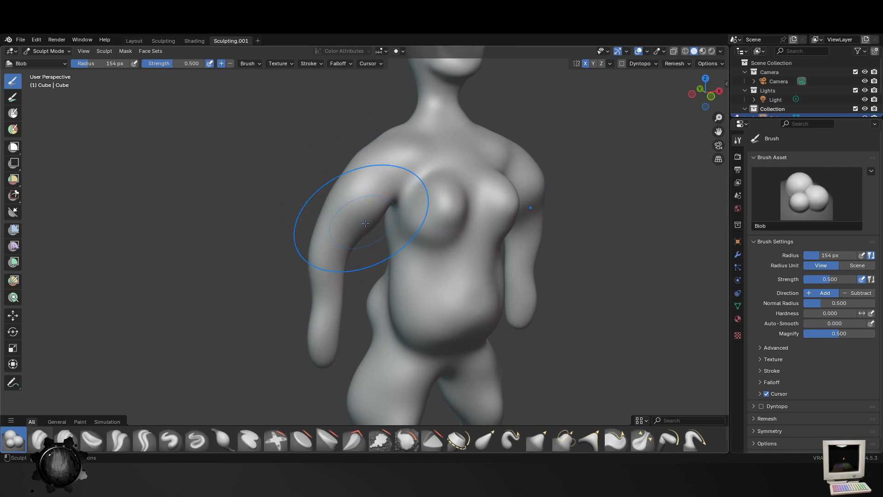
{"action": "key", "text": "f"}
{"action": "left_click", "coordinate": [297, 200]}
{"action": "mouse_move", "coordinate": [455, 239]}
{"action": "middle_mouse_down"}
{"action": "mouse_move", "coordinate": [432, 228]}
{"action": "mouse_move", "coordinate": [449, 225]}
{"action": "middle_mouse_up"}
{"action": "key", "text": "f"}
{"action": "left_click", "coordinate": [457, 237]}
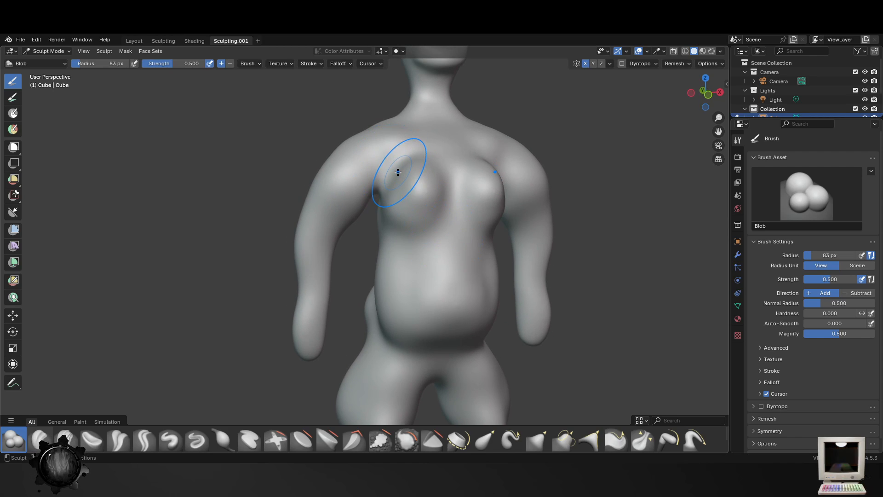
{"action": "left_click_drag", "start_coordinate": [398, 171], "coordinate": [402, 195]}
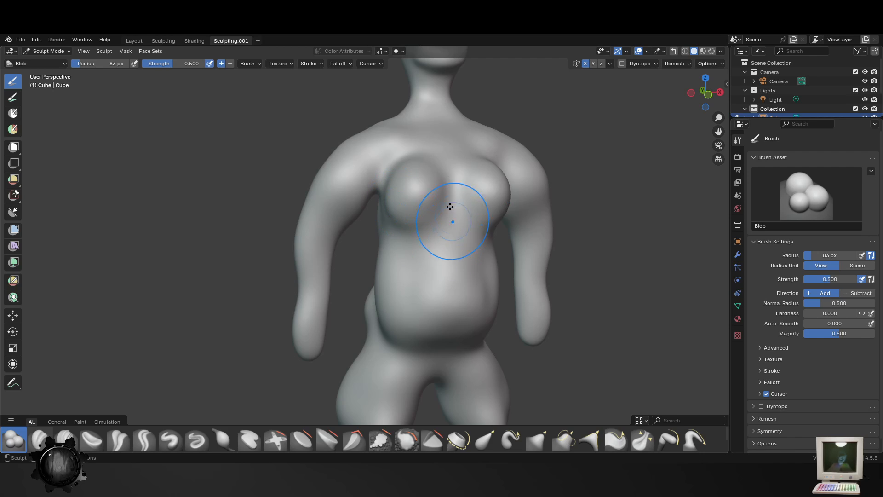
- Round the fronts and undersides of the breasts with the 83 px Blob brush
{"action": "middle_click_drag", "start_coordinate": [428, 198], "coordinate": [395, 200]}
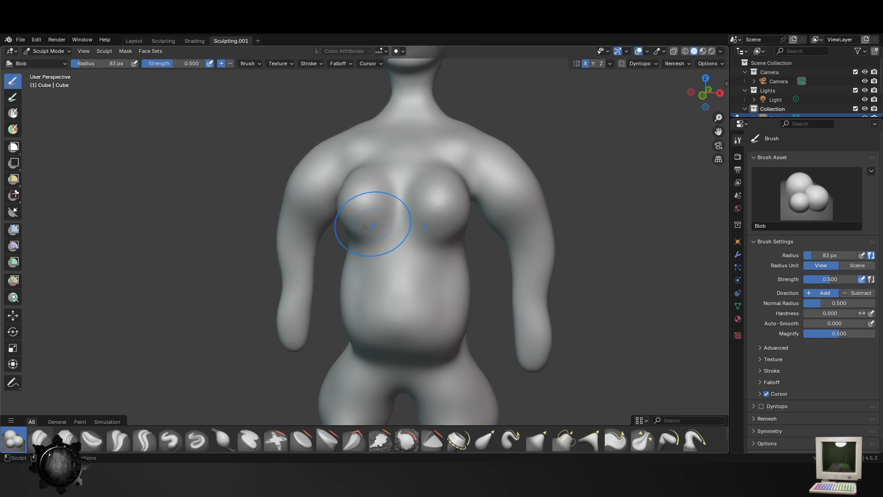
{"action": "left_click_drag", "start_coordinate": [364, 227], "coordinate": [357, 221]}
{"action": "middle_click_drag", "start_coordinate": [367, 226], "coordinate": [404, 227]}
{"action": "left_click_drag", "start_coordinate": [433, 192], "coordinate": [435, 197]}
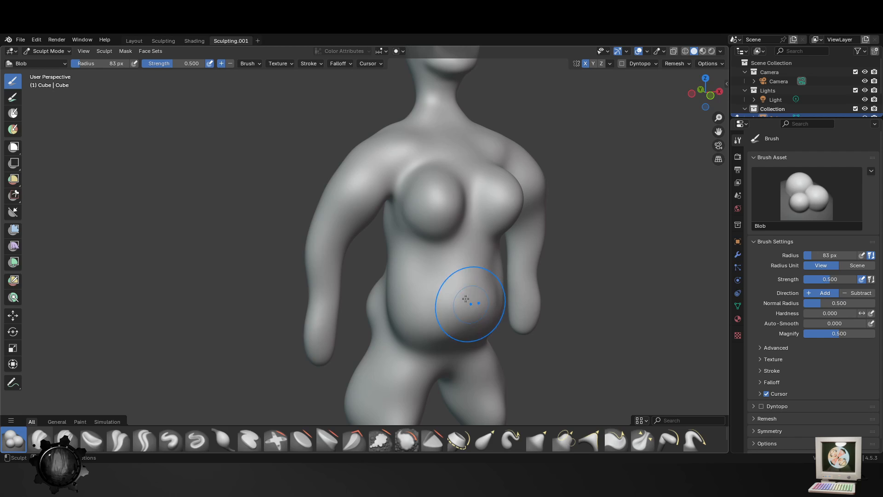
- Build up the belly and waist with the Blob brush at 87 px and 70 px, undoing the last stroke under the belly
{"action": "mouse_move", "coordinate": [481, 316]}
{"action": "middle_mouse_down"}
{"action": "mouse_move", "coordinate": [446, 290]}
{"action": "mouse_move", "coordinate": [515, 315]}
{"action": "middle_mouse_up"}
{"action": "key", "text": "f"}
{"action": "left_click", "coordinate": [437, 302]}
{"action": "key", "text": "f"}
{"action": "left_click", "coordinate": [463, 318]}
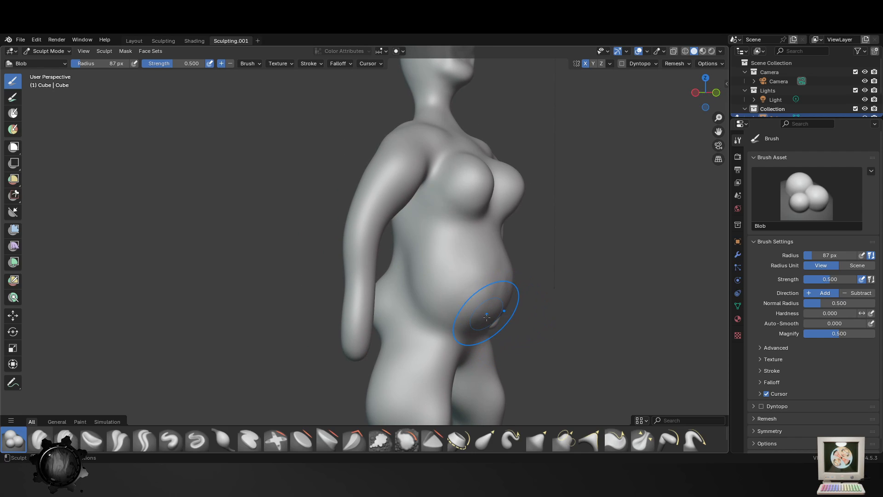
{"action": "key", "text": "f"}
{"action": "left_click", "coordinate": [409, 274]}
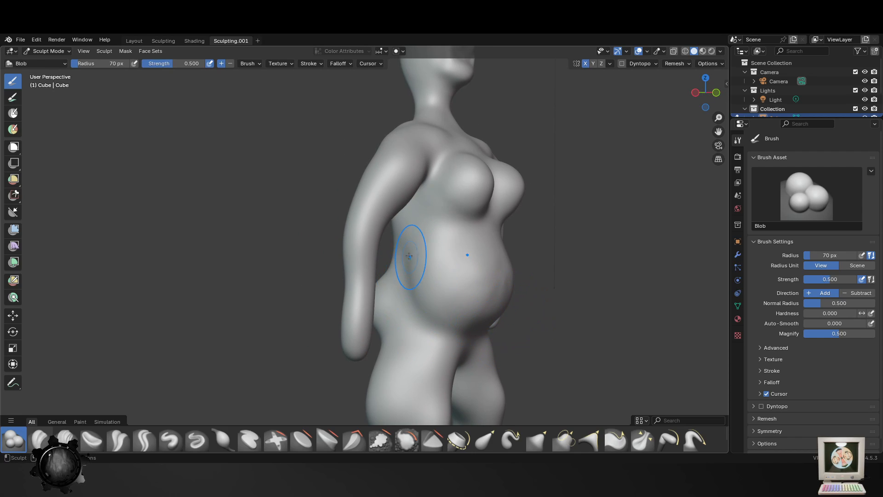
{"action": "mouse_move", "coordinate": [411, 258]}
{"action": "left_mouse_down"}
{"action": "mouse_move", "coordinate": [431, 306]}
{"action": "mouse_move", "coordinate": [485, 320]}
{"action": "left_mouse_up"}
{"action": "mouse_move", "coordinate": [487, 319]}
{"action": "middle_mouse_down"}
{"action": "mouse_move", "coordinate": [417, 318]}
{"action": "mouse_move", "coordinate": [466, 339]}
{"action": "middle_mouse_up"}
{"action": "key", "text": "ctrl+z"}
- Enlarge the buttocks and hips from behind with the Blob brush at 123 px and 85 px
{"action": "mouse_move", "coordinate": [395, 336]}
{"action": "middle_mouse_down", "text": "shift"}
{"action": "mouse_move", "coordinate": [450, 262]}
{"action": "mouse_move", "coordinate": [454, 312]}
{"action": "middle_mouse_up", "text": "shift"}
{"action": "key", "text": "f"}
{"action": "left_click", "coordinate": [391, 323]}
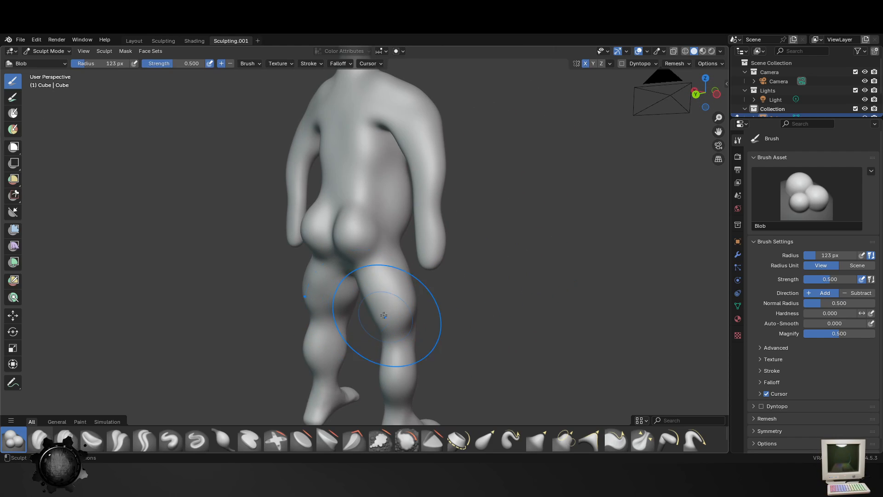
{"action": "mouse_move", "coordinate": [380, 247]}
{"action": "left_mouse_down"}
{"action": "mouse_move", "coordinate": [380, 276]}
{"action": "mouse_move", "coordinate": [354, 267]}
{"action": "mouse_move", "coordinate": [363, 217]}
{"action": "mouse_move", "coordinate": [384, 217]}
{"action": "left_mouse_up"}
{"action": "key", "text": "f"}
{"action": "left_click", "coordinate": [364, 254]}
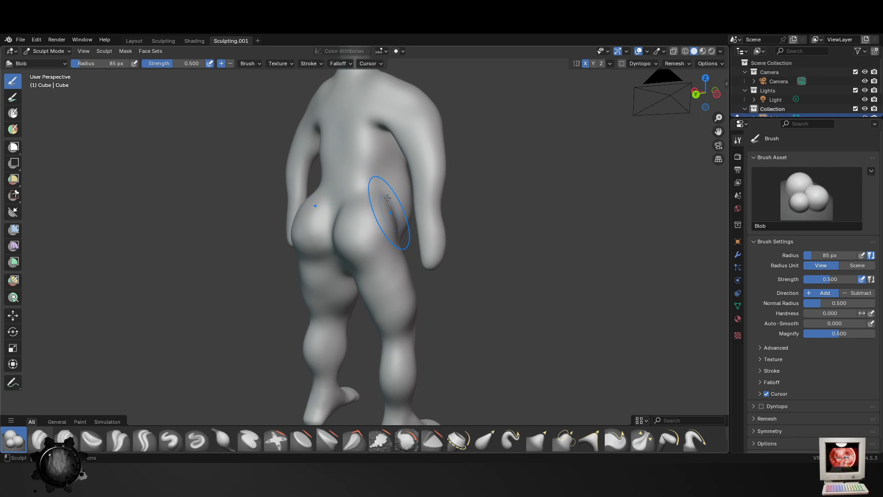
- Raise vertical muscle ridges on both sides of the spine, from shoulder blades to buttocks, with the Blob brush at 59 px
{"action": "mouse_move", "coordinate": [368, 180]}
{"action": "middle_mouse_down"}
{"action": "mouse_move", "coordinate": [424, 276]}
{"action": "mouse_move", "coordinate": [368, 223]}
{"action": "middle_mouse_up"}
{"action": "key", "text": "f"}
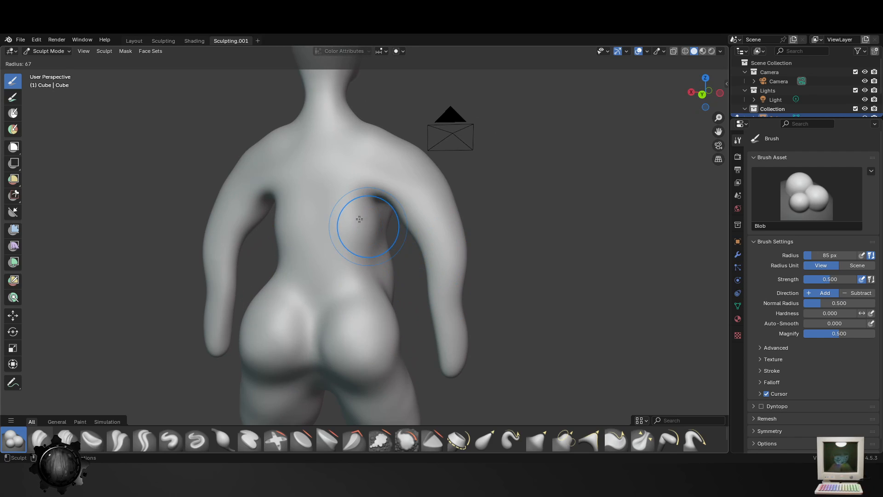
{"action": "left_click", "coordinate": [357, 184]}
{"action": "mouse_move", "coordinate": [357, 184]}
{"action": "left_mouse_down"}
{"action": "mouse_move", "coordinate": [346, 251]}
{"action": "mouse_move", "coordinate": [368, 295]}
{"action": "left_mouse_up"}
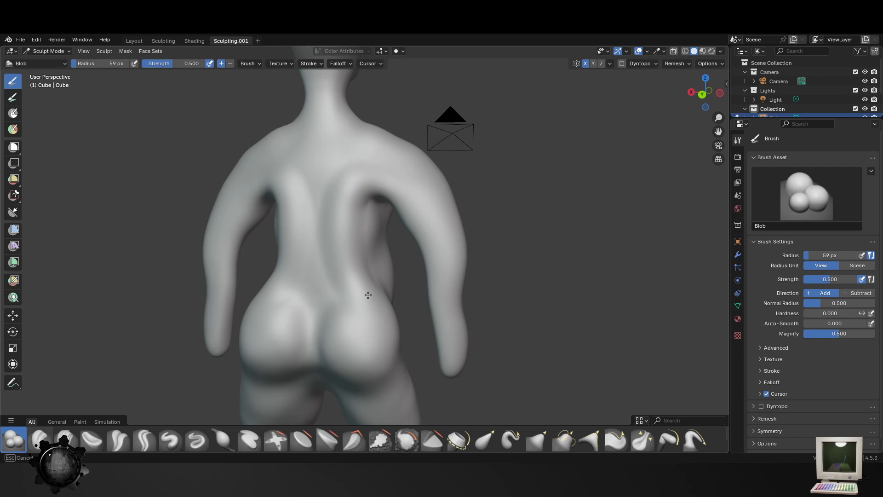
{"action": "middle_click_drag", "start_coordinate": [330, 312], "coordinate": [309, 208]}
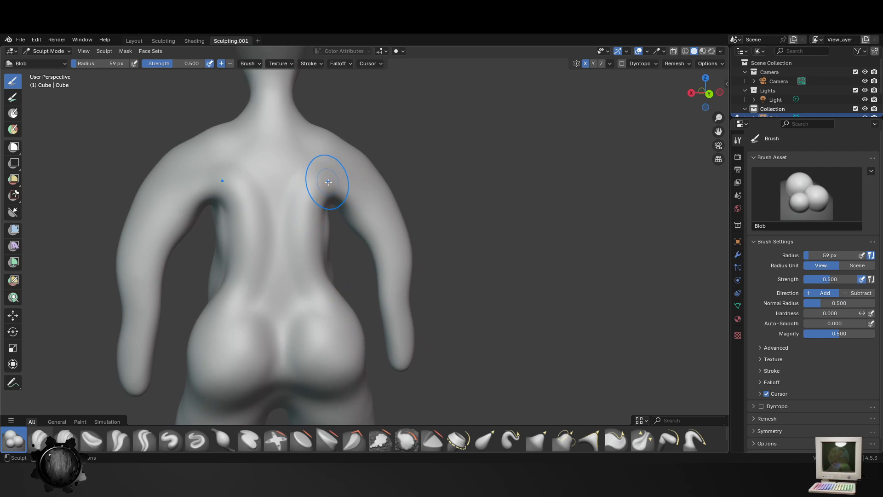
- Add volume to the lower back above the buttocks with the Blob brush at 135 px
{"action": "key", "text": "f"}
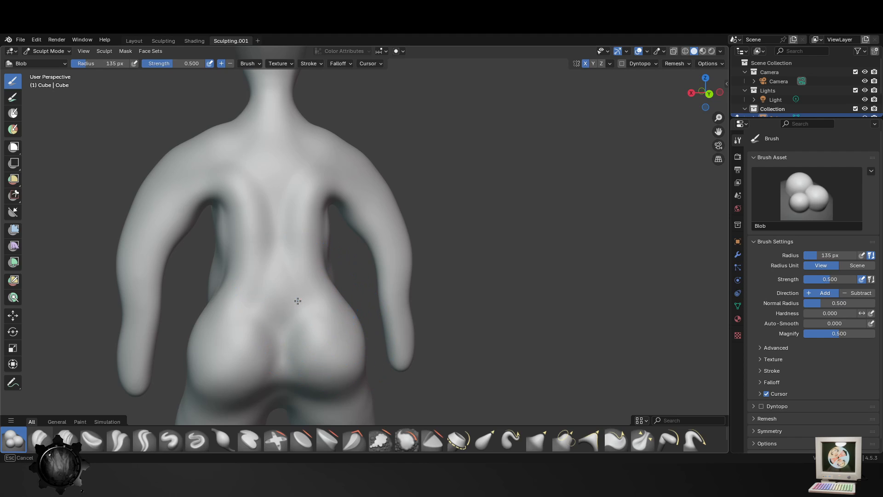
{"action": "left_click_drag", "start_coordinate": [297, 301], "coordinate": [300, 328]}
{"action": "middle_click_drag", "start_coordinate": [312, 359], "coordinate": [337, 180], "text": "shift"}
{"action": "left_click_drag", "start_coordinate": [351, 184], "coordinate": [335, 217]}
{"action": "middle_click_drag", "start_coordinate": [336, 217], "coordinate": [329, 197]}
- Build up the outer and lower parts of the buttocks with the Blob brush at 100 px
{"action": "key", "text": "f"}
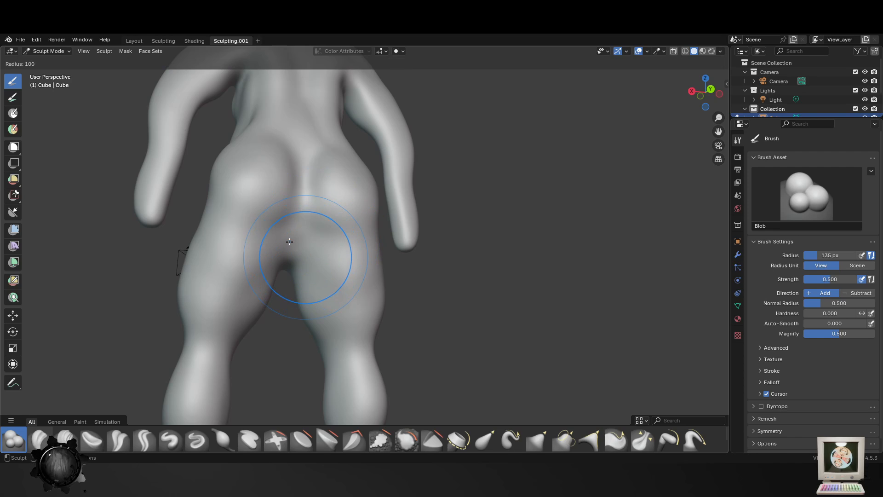
{"action": "left_click", "coordinate": [289, 241]}
{"action": "mouse_move", "coordinate": [227, 197]}
{"action": "left_mouse_down"}
{"action": "mouse_move", "coordinate": [281, 237]}
{"action": "mouse_move", "coordinate": [225, 246]}
{"action": "mouse_move", "coordinate": [211, 191]}
{"action": "left_mouse_up"}
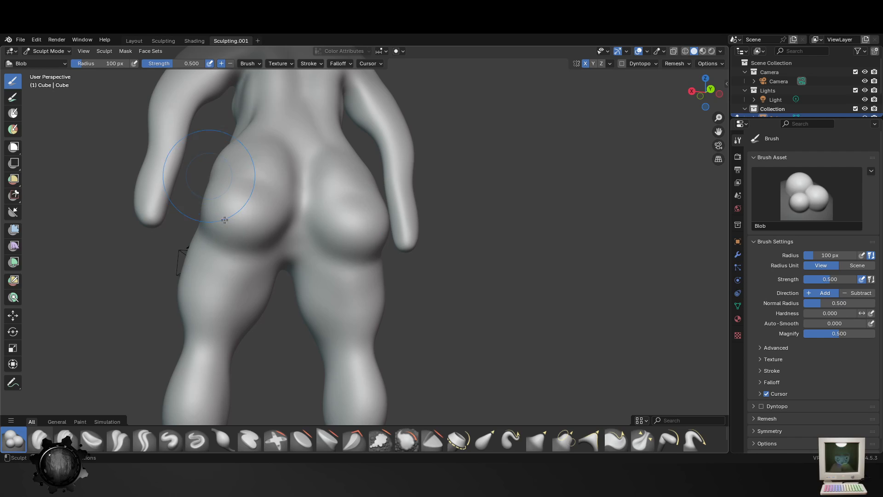
{"action": "middle_click_drag", "start_coordinate": [225, 220], "coordinate": [285, 248]}
- Round the buttocks into fuller forms from the side and back with the Blob brush at 152 px
{"action": "mouse_move", "coordinate": [147, 137]}
{"action": "left_mouse_down"}
{"action": "mouse_move", "coordinate": [178, 212]}
{"action": "mouse_move", "coordinate": [218, 218]}
{"action": "left_mouse_up"}
{"action": "key", "text": "f"}
{"action": "left_click", "coordinate": [301, 186]}
{"action": "left_click_drag", "start_coordinate": [213, 117], "coordinate": [248, 163]}
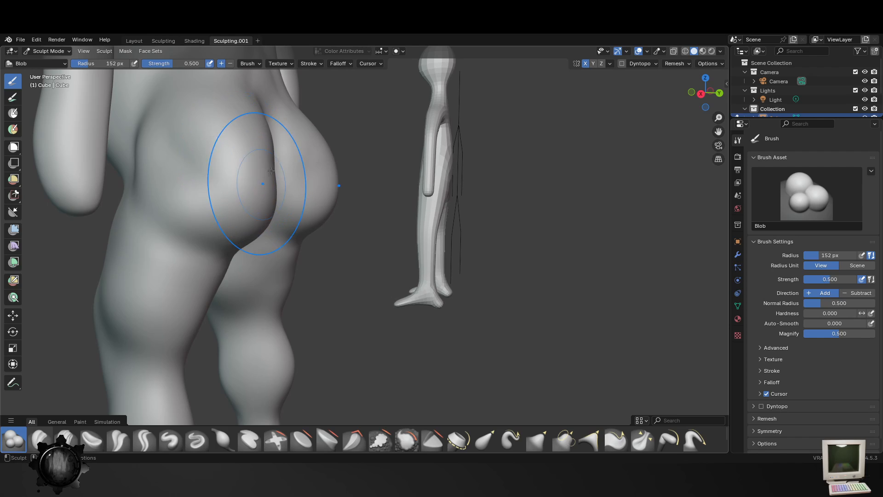
{"action": "middle_click_drag", "start_coordinate": [266, 187], "coordinate": [247, 157]}
{"action": "left_click_drag", "start_coordinate": [246, 157], "coordinate": [276, 184]}
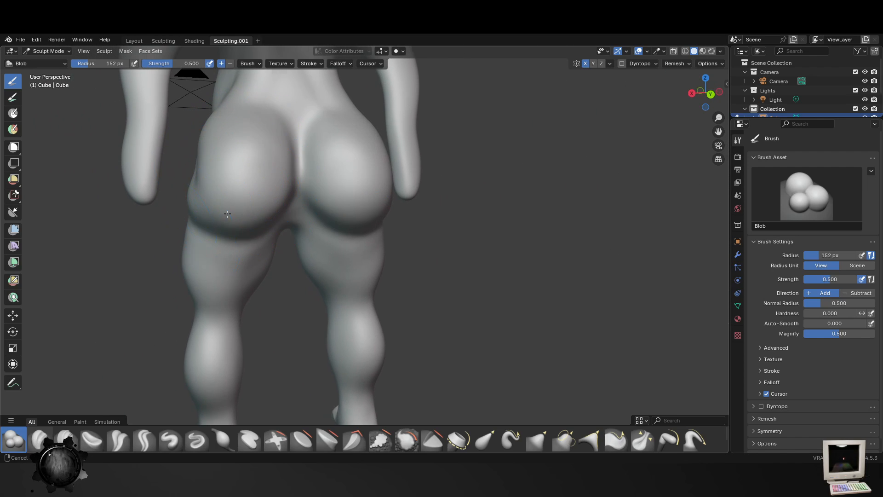
{"action": "mouse_move", "coordinate": [276, 184]}
{"action": "middle_mouse_down"}
{"action": "mouse_move", "coordinate": [197, 167]}
{"action": "mouse_move", "coordinate": [329, 257]}
{"action": "mouse_move", "coordinate": [295, 254]}
{"action": "middle_mouse_up"}
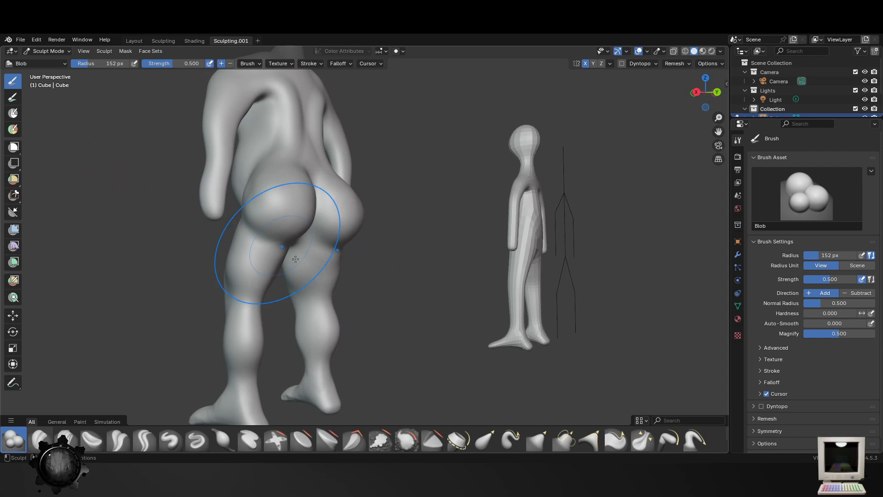
- Add volume around the knees and lower legs with the Blob brush at 68 px and 29 px
{"action": "key", "text": "f"}
{"action": "left_click", "coordinate": [266, 243]}
{"action": "mouse_move", "coordinate": [194, 276]}
{"action": "middle_mouse_down"}
{"action": "mouse_move", "coordinate": [273, 327]}
{"action": "mouse_move", "coordinate": [311, 276]}
{"action": "middle_mouse_up"}
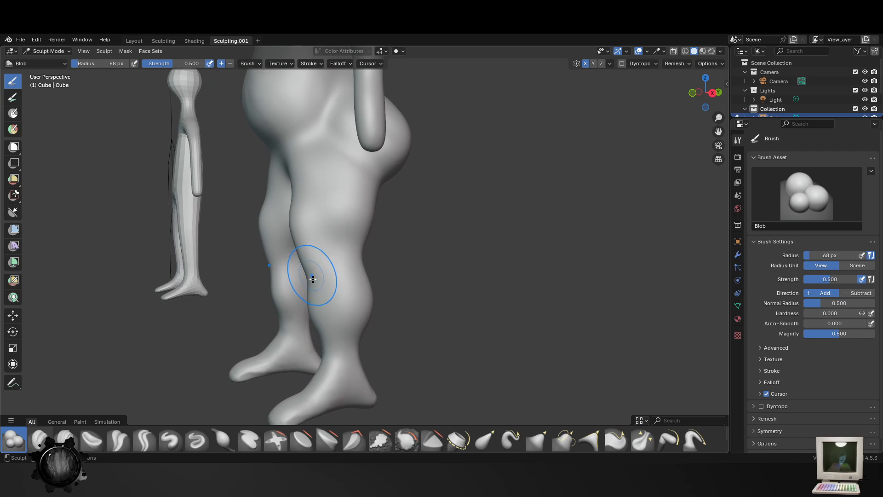
{"action": "key", "text": "f"}
{"action": "left_click", "coordinate": [322, 244]}
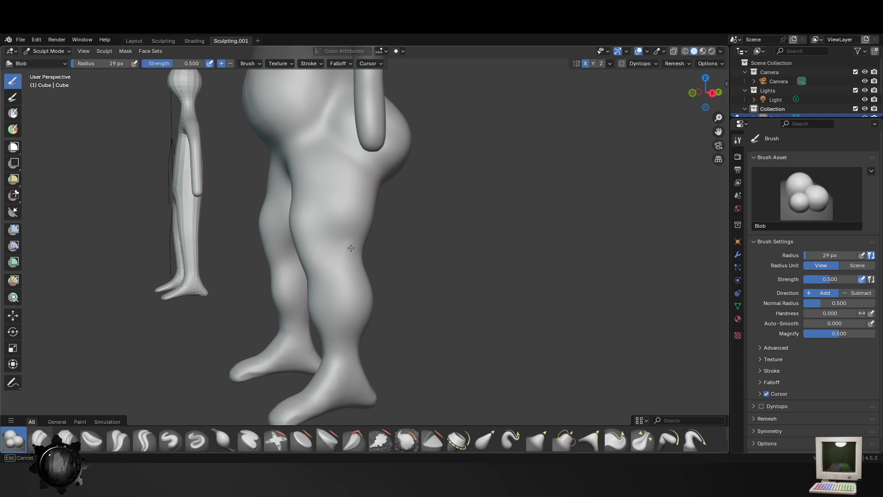
{"action": "mouse_move", "coordinate": [360, 386]}
{"action": "middle_mouse_down"}
{"action": "mouse_move", "coordinate": [366, 246]}
{"action": "mouse_move", "coordinate": [385, 252]}
{"action": "middle_mouse_up"}
- Thicken the ankles and the tops of the feet with the Blob brush at 50 px
{"action": "key", "text": "f"}
{"action": "left_click", "coordinate": [373, 253]}
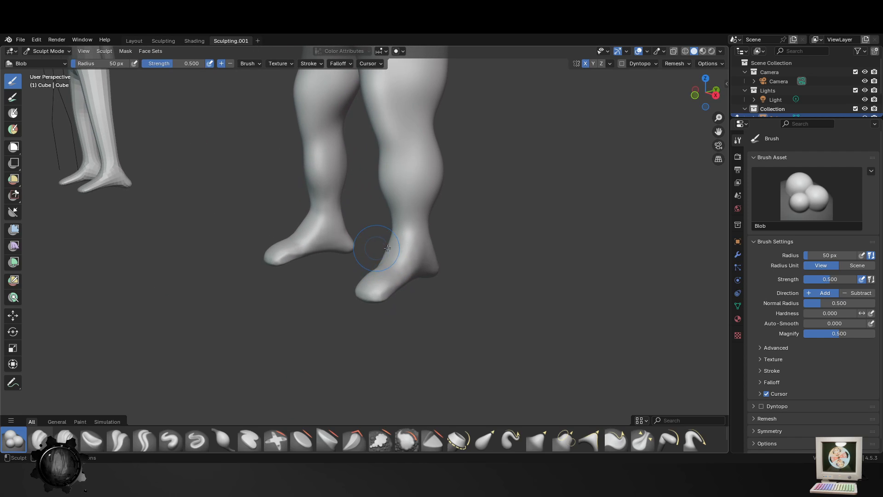
{"action": "left_click_drag", "start_coordinate": [392, 251], "coordinate": [389, 256]}
{"action": "mouse_move", "coordinate": [367, 281]}
{"action": "middle_mouse_down"}
{"action": "mouse_move", "coordinate": [423, 299]}
{"action": "mouse_move", "coordinate": [470, 282]}
{"action": "middle_mouse_up"}
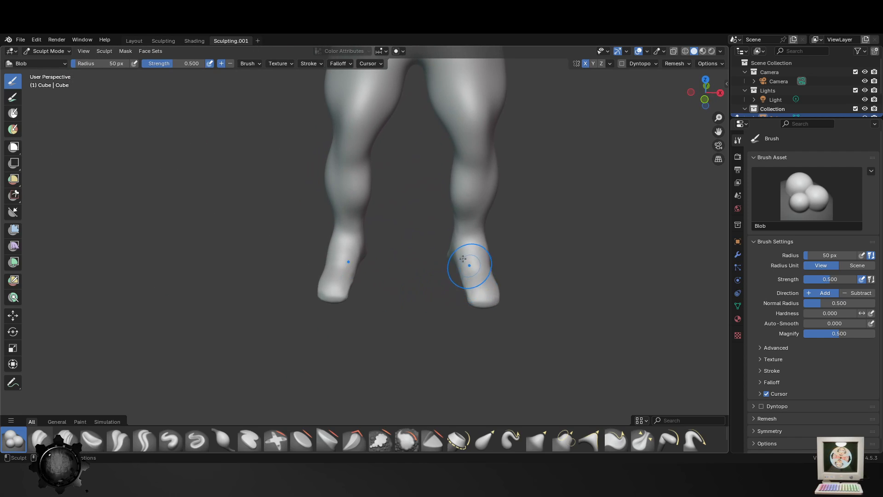
{"action": "middle_click_drag", "start_coordinate": [458, 245], "coordinate": [452, 269]}
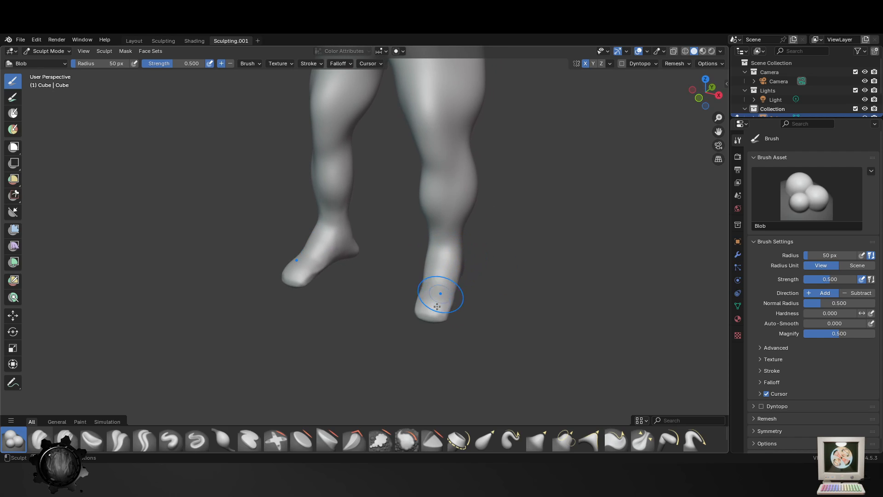
{"action": "middle_click_drag", "start_coordinate": [421, 319], "coordinate": [458, 274]}
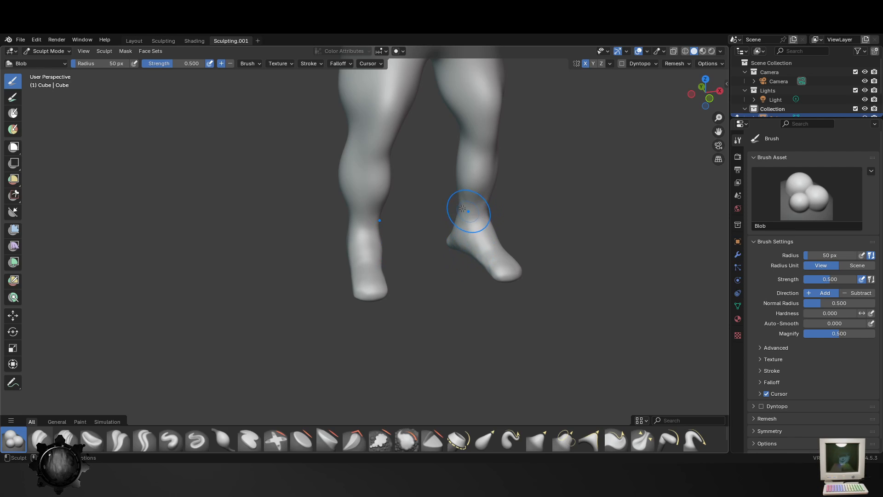
- Build up the inner knees and calves with the Blob brush at 24 px and 45 px
{"action": "key", "text": "f"}
{"action": "left_click", "coordinate": [460, 174]}
{"action": "middle_click_drag", "start_coordinate": [481, 184], "coordinate": [471, 204], "text": "shift"}
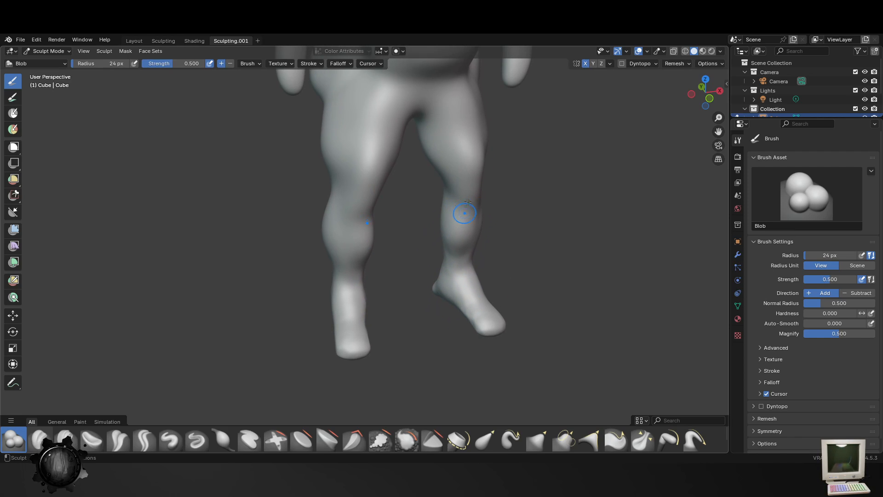
{"action": "key", "text": "f"}
{"action": "left_click", "coordinate": [477, 214]}
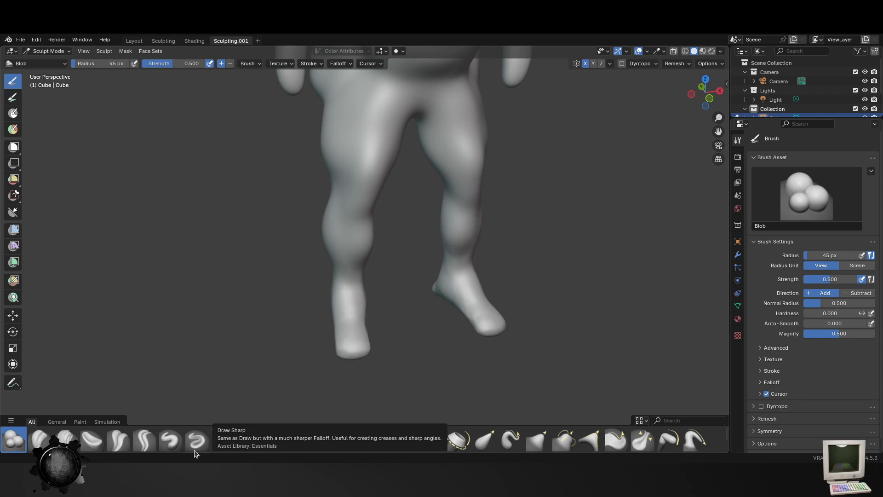
- Thicken the thighs, knees and calves from all sides with the Inflate/Deflate brush at 143 px
{"action": "left_click", "coordinate": [223, 440]}
{"action": "key", "text": "f"}
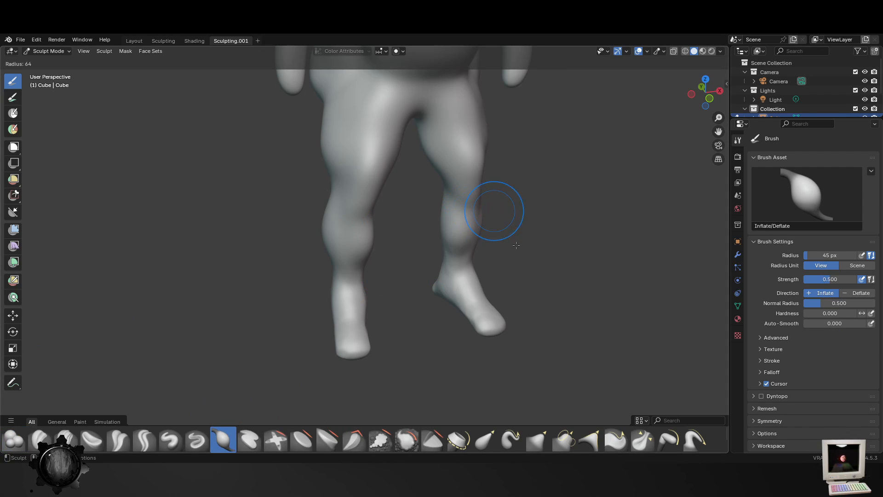
{"action": "left_click", "coordinate": [448, 201]}
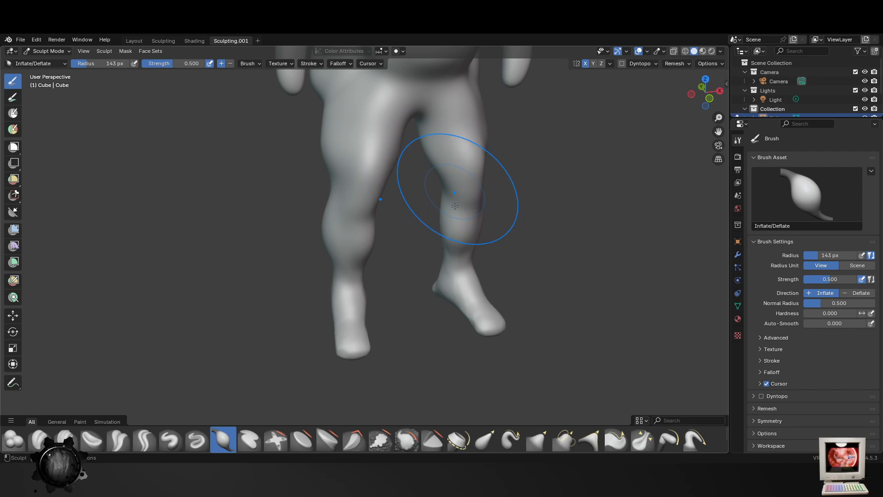
{"action": "middle_click_drag", "start_coordinate": [313, 134], "coordinate": [375, 136]}
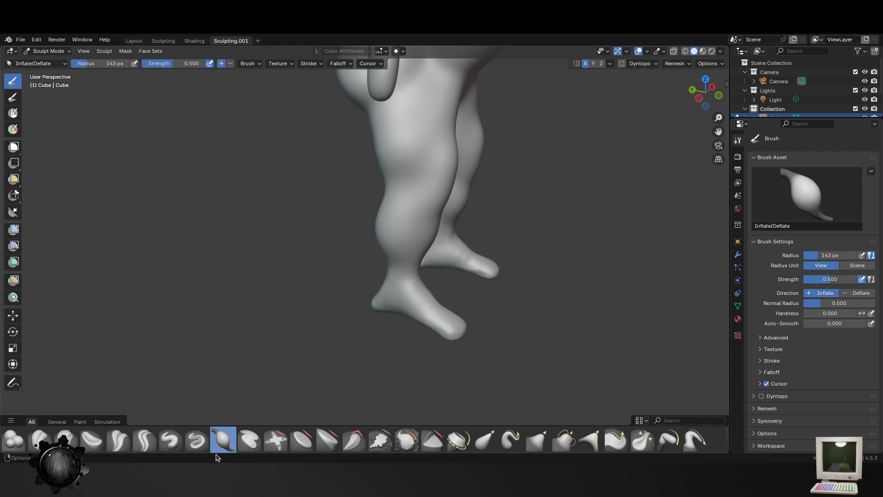
{"action": "left_click_drag", "start_coordinate": [414, 228], "coordinate": [390, 233]}
{"action": "middle_click_drag", "start_coordinate": [393, 240], "coordinate": [510, 230]}
{"action": "mouse_move", "coordinate": [414, 195]}
{"action": "left_mouse_down"}
{"action": "mouse_move", "coordinate": [402, 204]}
{"action": "mouse_move", "coordinate": [403, 174]}
{"action": "mouse_move", "coordinate": [408, 188]}
{"action": "mouse_move", "coordinate": [398, 175]}
{"action": "left_mouse_up"}
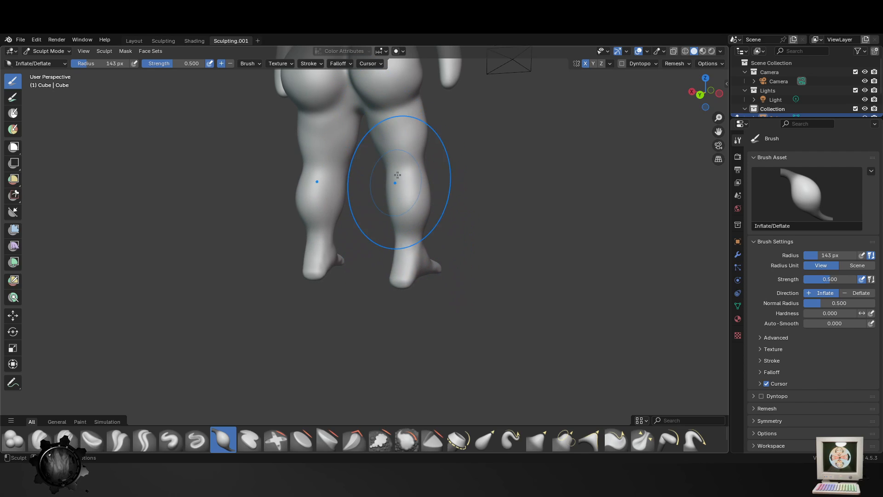
{"action": "mouse_move", "coordinate": [397, 175]}
{"action": "middle_mouse_down"}
{"action": "mouse_move", "coordinate": [450, 335]}
{"action": "mouse_move", "coordinate": [233, 267]}
{"action": "mouse_move", "coordinate": [352, 246]}
{"action": "middle_mouse_up"}
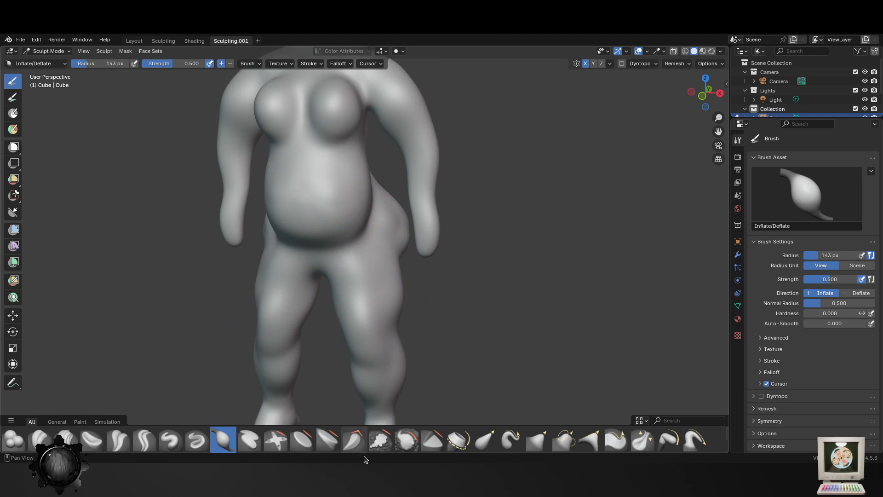
- Smooth the legs, buttocks, back and arms from all sides with the Smooth brush at 143 px and strength 0.700
{"action": "left_click", "coordinate": [399, 441]}
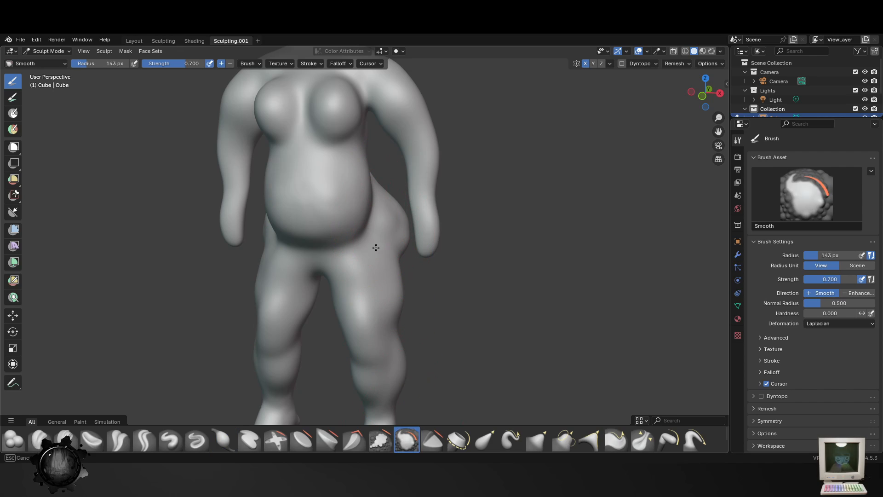
{"action": "middle_click_drag", "start_coordinate": [400, 386], "coordinate": [342, 215]}
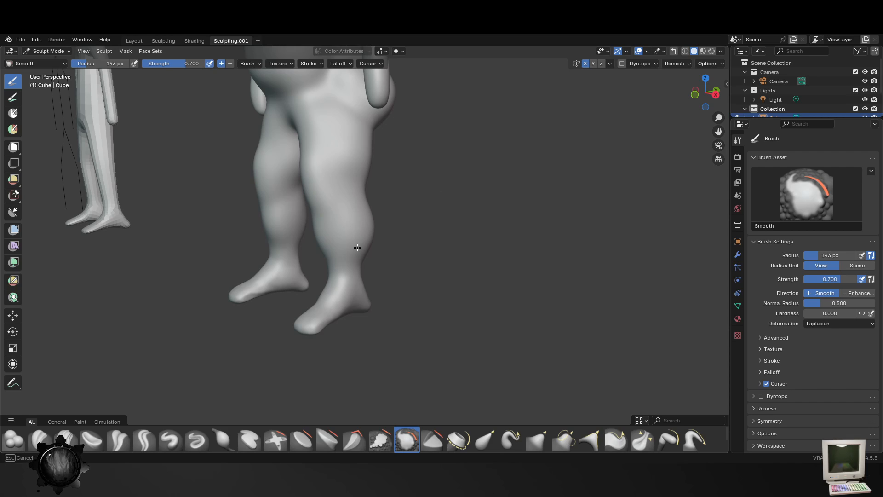
{"action": "middle_click_drag", "start_coordinate": [495, 221], "coordinate": [404, 217]}
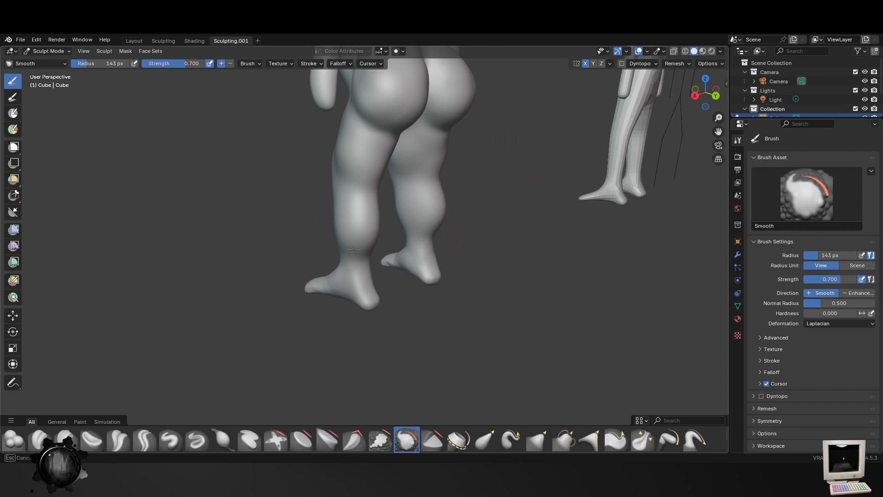
{"action": "left_click_drag", "start_coordinate": [369, 225], "coordinate": [388, 129]}
{"action": "middle_click_drag", "start_coordinate": [423, 141], "coordinate": [383, 290], "text": "shift"}
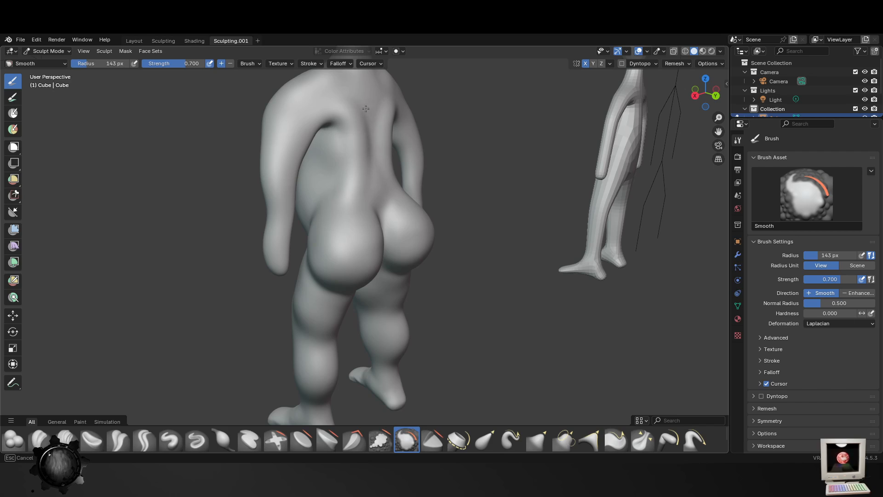
{"action": "middle_click_drag", "start_coordinate": [345, 148], "coordinate": [394, 146]}
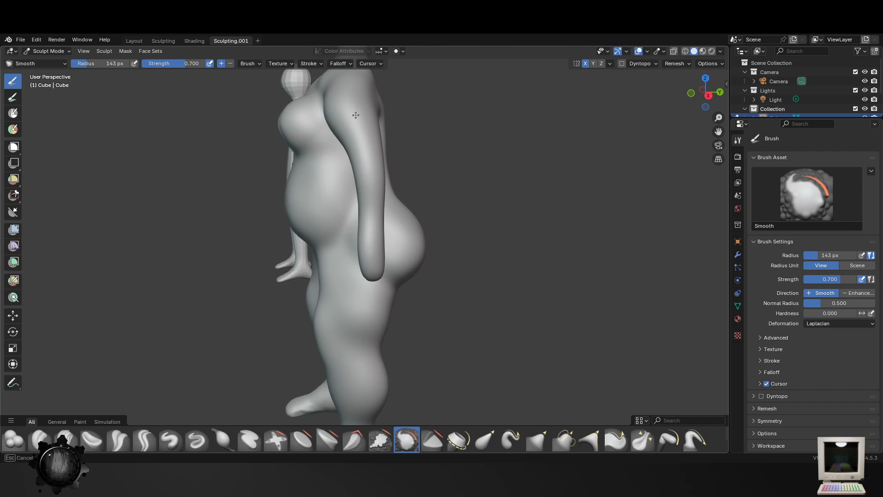
{"action": "middle_click_drag", "start_coordinate": [370, 105], "coordinate": [451, 142]}
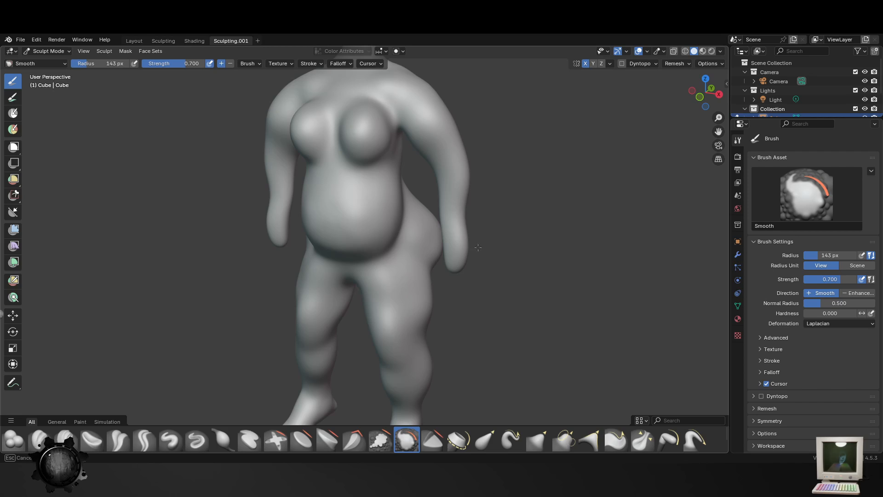
{"action": "middle_click_drag", "start_coordinate": [436, 269], "coordinate": [479, 246]}
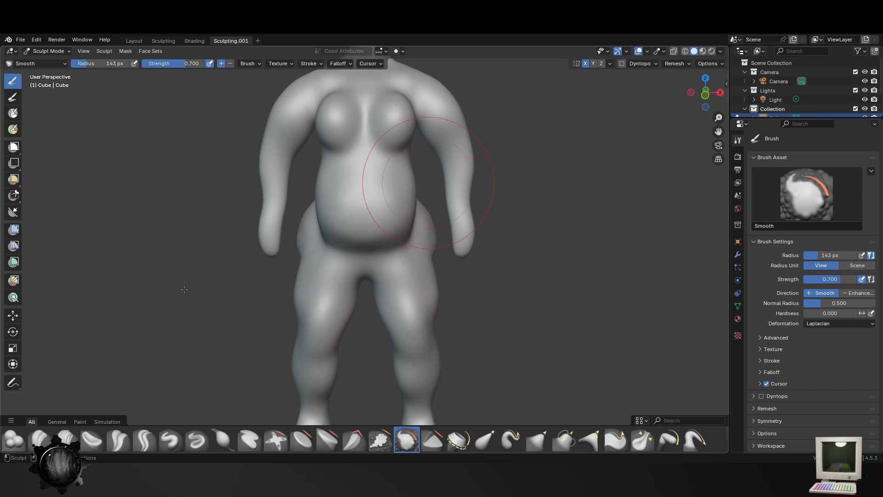
- Thicken the forearms and the backs of the arms with the Blob brush at 72 px
{"action": "left_click", "coordinate": [15, 445]}
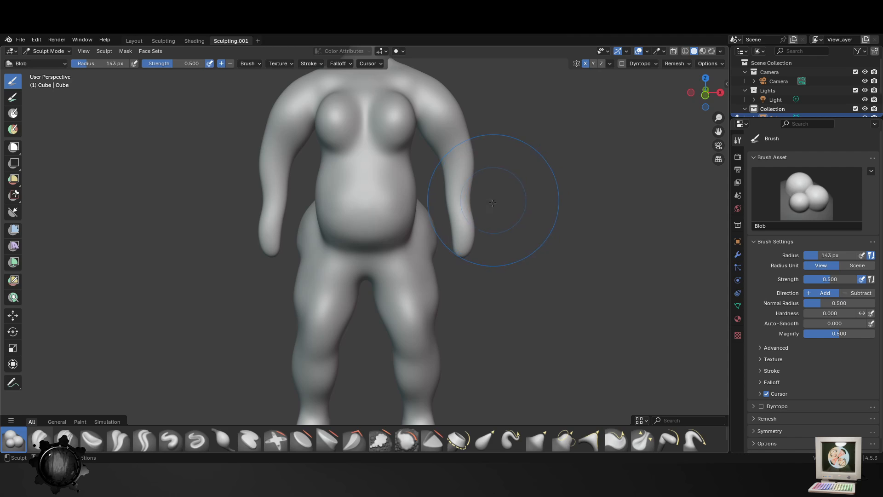
{"action": "key", "text": "f"}
{"action": "left_click", "coordinate": [460, 202]}
{"action": "left_click_drag", "start_coordinate": [466, 197], "coordinate": [471, 203]}
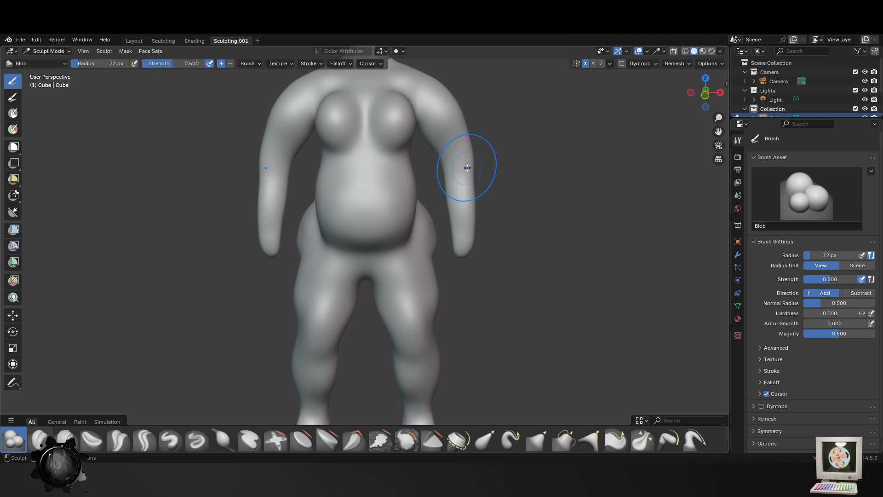
{"action": "mouse_move", "coordinate": [467, 168]}
{"action": "left_mouse_down"}
{"action": "mouse_move", "coordinate": [473, 191]}
{"action": "mouse_move", "coordinate": [459, 233]}
{"action": "left_mouse_up"}
{"action": "mouse_move", "coordinate": [459, 233]}
{"action": "middle_mouse_down"}
{"action": "mouse_move", "coordinate": [512, 197]}
{"action": "mouse_move", "coordinate": [393, 269]}
{"action": "mouse_move", "coordinate": [473, 222]}
{"action": "middle_mouse_up"}
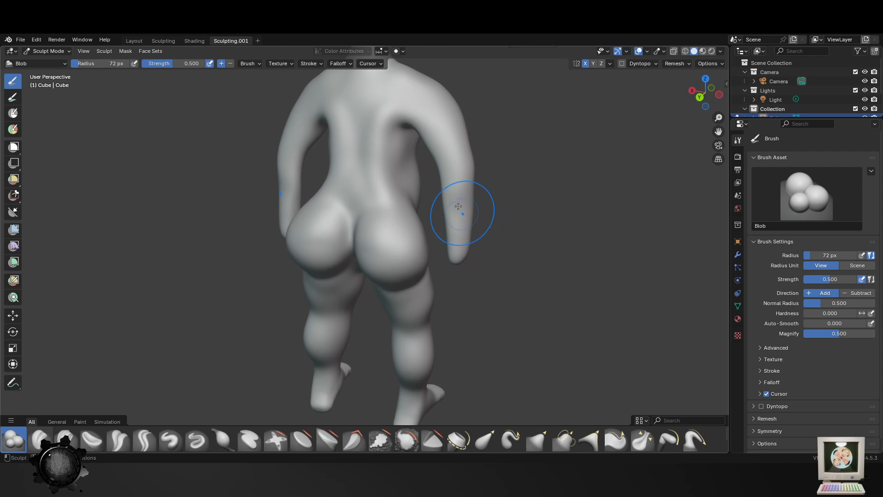
{"action": "mouse_move", "coordinate": [420, 91]}
{"action": "left_mouse_down"}
{"action": "mouse_move", "coordinate": [449, 124]}
{"action": "mouse_move", "coordinate": [457, 239]}
{"action": "left_mouse_up"}
{"action": "mouse_move", "coordinate": [415, 193]}
{"action": "middle_mouse_down"}
{"action": "mouse_move", "coordinate": [321, 180]}
{"action": "mouse_move", "coordinate": [369, 286]}
{"action": "mouse_move", "coordinate": [363, 235]}
{"action": "middle_mouse_up"}
- Raise the collarbones and add ridges to the upper chest with the Blob brush at 31 px
{"action": "key", "text": "f"}
{"action": "left_click", "coordinate": [368, 197]}
{"action": "middle_click_drag", "start_coordinate": [373, 184], "coordinate": [407, 316], "text": "shift"}
{"action": "key", "text": "f"}
{"action": "left_click", "coordinate": [419, 278]}
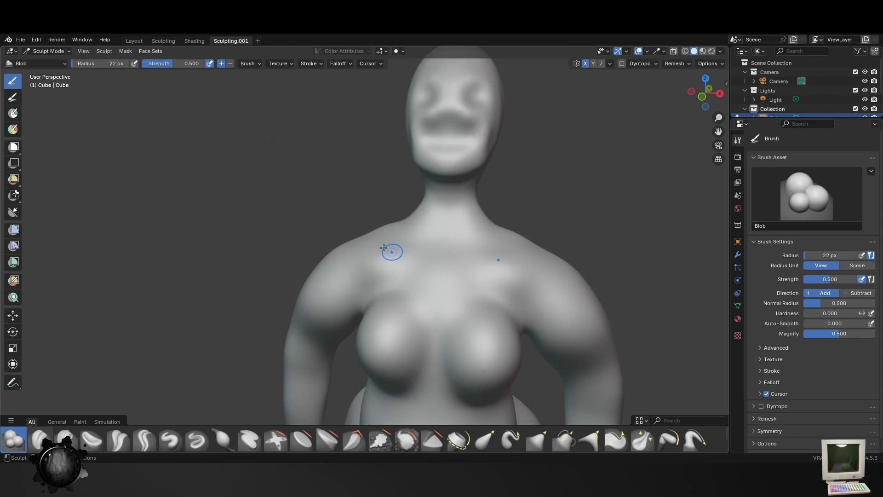
{"action": "key", "text": "f"}
{"action": "left_click", "coordinate": [377, 236]}
{"action": "mouse_move", "coordinate": [384, 244]}
{"action": "left_mouse_down"}
{"action": "mouse_move", "coordinate": [430, 243]}
{"action": "mouse_move", "coordinate": [380, 236]}
{"action": "left_mouse_up"}
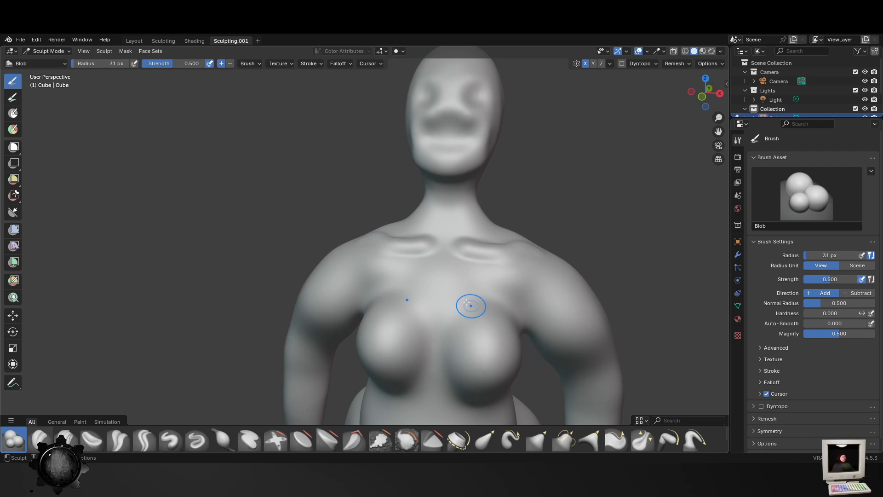
{"action": "middle_click_drag", "start_coordinate": [467, 302], "coordinate": [463, 235]}
{"action": "left_click_drag", "start_coordinate": [454, 255], "coordinate": [418, 252]}
{"action": "mouse_move", "coordinate": [510, 249]}
{"action": "middle_mouse_down"}
{"action": "mouse_move", "coordinate": [492, 274]}
{"action": "mouse_move", "coordinate": [463, 286]}
{"action": "middle_mouse_up"}
{"action": "scroll", "coordinate": [462, 252], "scroll_direction": "up", "scroll_amount": 5}
{"action": "mouse_move", "coordinate": [471, 249]}
{"action": "middle_mouse_down"}
{"action": "mouse_move", "coordinate": [501, 195]}
{"action": "mouse_move", "coordinate": [487, 215]}
{"action": "middle_mouse_up"}
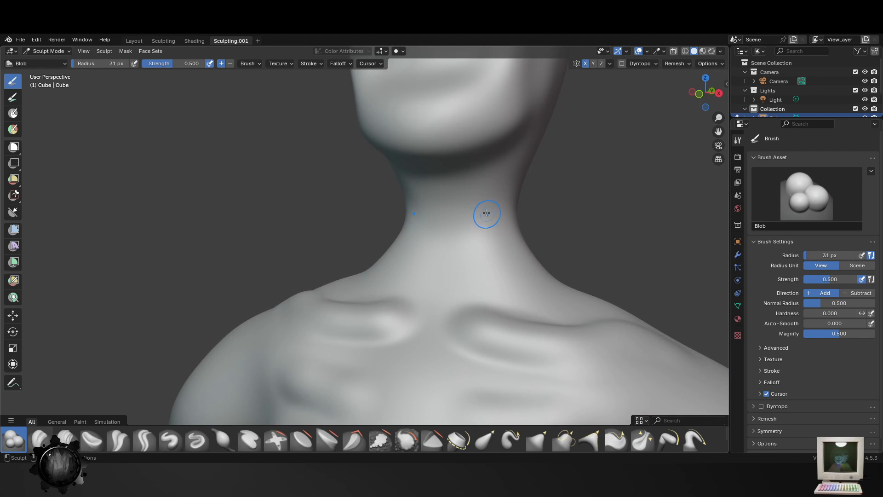
{"action": "key", "text": "f"}
{"action": "left_click", "coordinate": [496, 179]}
{"action": "mouse_move", "coordinate": [492, 168]}
{"action": "left_mouse_down"}
{"action": "mouse_move", "coordinate": [486, 218]}
{"action": "mouse_move", "coordinate": [499, 259]}
{"action": "left_mouse_up"}
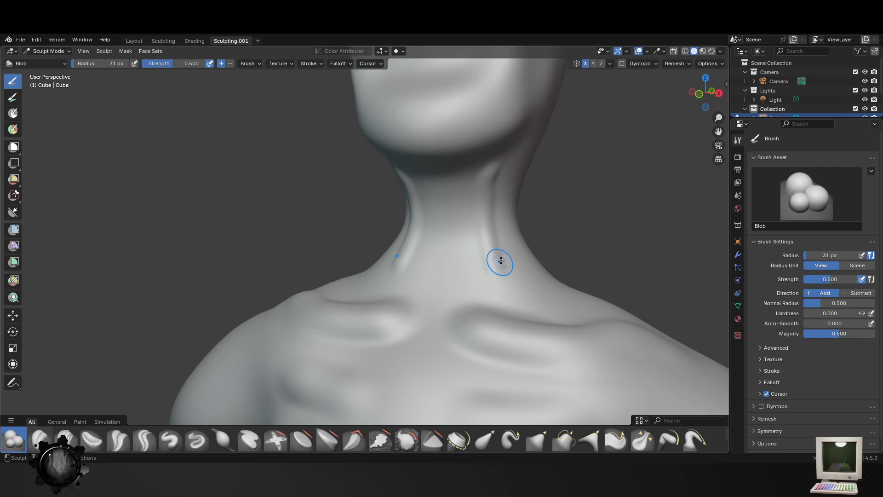
{"action": "key", "text": "ctrl+z"}
- Sculpt the muscle ridges running down the sides of the neck to the collarbones with the Blob brush
{"action": "key", "text": "f"}
{"action": "left_click", "coordinate": [488, 196]}
{"action": "mouse_move", "coordinate": [489, 197]}
{"action": "left_mouse_down"}
{"action": "mouse_move", "coordinate": [485, 239]}
{"action": "mouse_move", "coordinate": [496, 276]}
{"action": "left_mouse_up"}
{"action": "middle_click_drag", "start_coordinate": [497, 270], "coordinate": [434, 299]}
{"action": "key", "text": "f"}
{"action": "left_click", "coordinate": [478, 292]}
{"action": "mouse_move", "coordinate": [478, 292]}
{"action": "left_mouse_down"}
{"action": "mouse_move", "coordinate": [394, 295]}
{"action": "mouse_move", "coordinate": [354, 328]}
{"action": "left_mouse_up"}
- Fill out the crease between the belly and the hips with the Blob brush at 79 px
{"action": "scroll", "coordinate": [485, 345], "scroll_direction": "down", "scroll_amount": 5}
{"action": "mouse_move", "coordinate": [453, 379]}
{"action": "middle_mouse_down"}
{"action": "mouse_move", "coordinate": [438, 341]}
{"action": "mouse_move", "coordinate": [418, 371]}
{"action": "mouse_move", "coordinate": [426, 366]}
{"action": "middle_mouse_up"}
{"action": "key", "text": "f"}
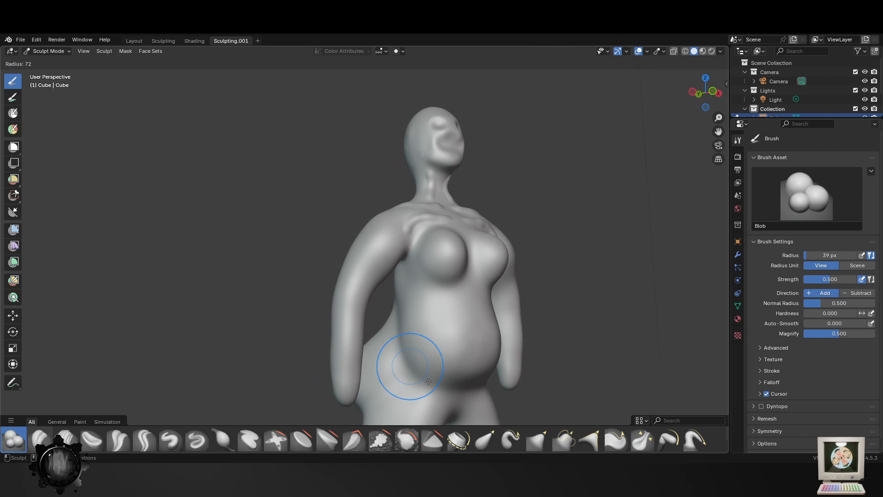
{"action": "left_click", "coordinate": [444, 367]}
{"action": "mouse_move", "coordinate": [398, 341]}
{"action": "left_mouse_down"}
{"action": "mouse_move", "coordinate": [406, 367]}
{"action": "mouse_move", "coordinate": [437, 388]}
{"action": "mouse_move", "coordinate": [459, 388]}
{"action": "left_mouse_up"}
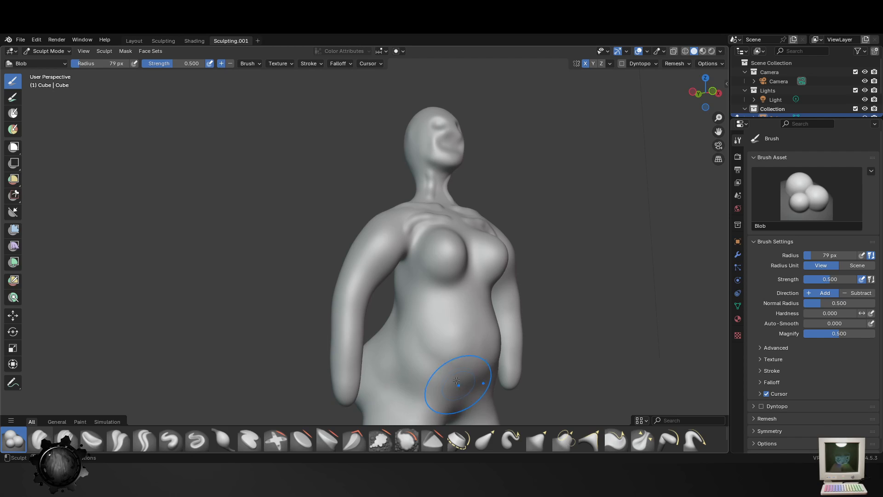
- Build up the back and upper sides of the head with the Blob brush at 79 px
{"action": "scroll", "coordinate": [459, 386], "scroll_direction": "down", "scroll_amount": 1}
{"action": "scroll", "coordinate": [426, 385], "scroll_direction": "down", "scroll_amount": 4}
{"action": "mouse_move", "coordinate": [460, 385]}
{"action": "middle_mouse_down"}
{"action": "mouse_move", "coordinate": [426, 386]}
{"action": "mouse_move", "coordinate": [456, 322]}
{"action": "mouse_move", "coordinate": [474, 201]}
{"action": "middle_mouse_up"}
{"action": "scroll", "coordinate": [479, 119], "scroll_direction": "up", "scroll_amount": 3}
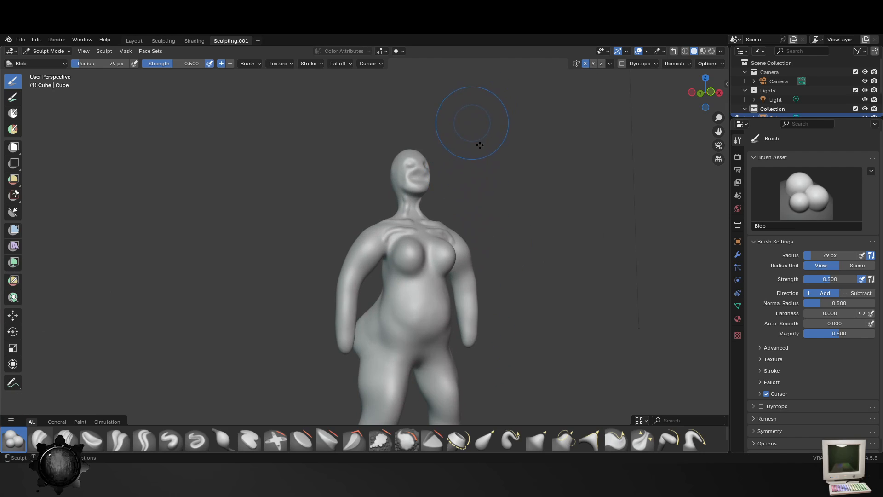
{"action": "mouse_move", "coordinate": [480, 145]}
{"action": "middle_mouse_down"}
{"action": "mouse_move", "coordinate": [515, 150]}
{"action": "mouse_move", "coordinate": [488, 201]}
{"action": "mouse_move", "coordinate": [530, 177]}
{"action": "mouse_move", "coordinate": [472, 147]}
{"action": "middle_mouse_up"}
{"action": "scroll", "coordinate": [479, 198], "scroll_direction": "up", "scroll_amount": 4}
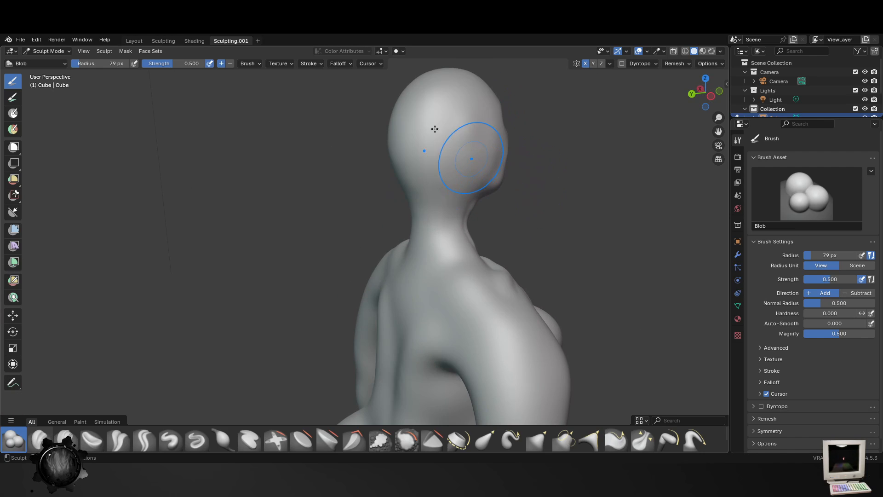
{"action": "mouse_move", "coordinate": [443, 123]}
{"action": "middle_mouse_down"}
{"action": "mouse_move", "coordinate": [454, 181]}
{"action": "mouse_move", "coordinate": [472, 193]}
{"action": "middle_mouse_up"}
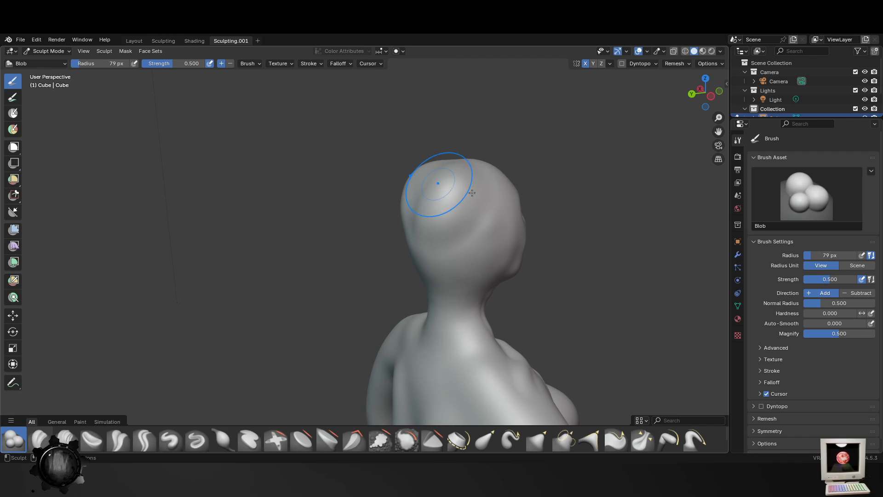
{"action": "mouse_move", "coordinate": [502, 174]}
{"action": "left_mouse_down"}
{"action": "mouse_move", "coordinate": [456, 220]}
{"action": "mouse_move", "coordinate": [462, 285]}
{"action": "left_mouse_up"}
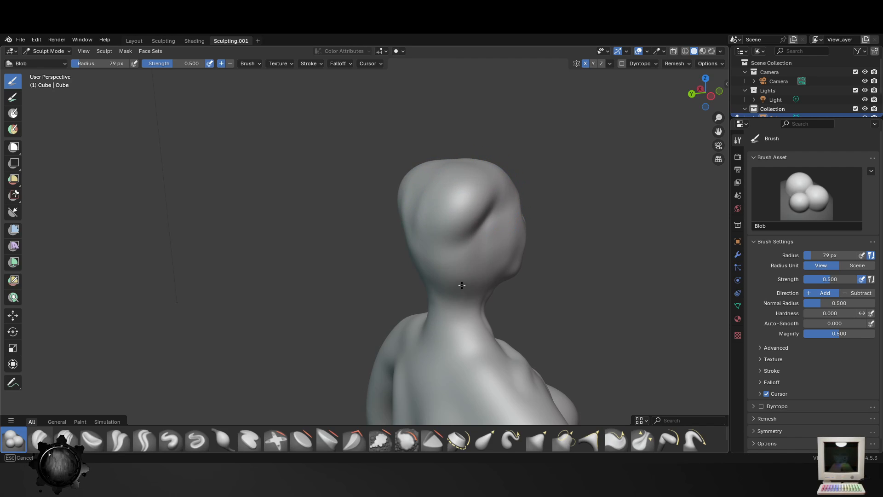
{"action": "middle_click_drag", "start_coordinate": [452, 232], "coordinate": [463, 177]}
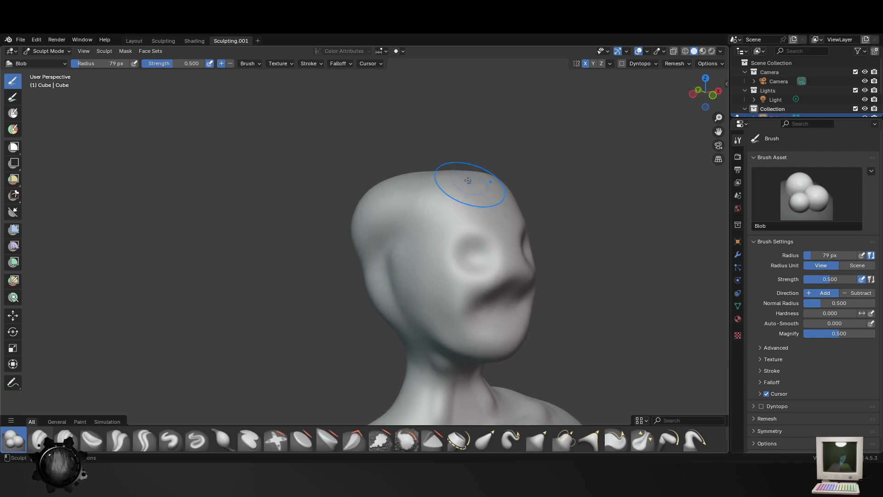
- Add thick rolls across the forehead and along the sides of the head with the Blob brush at 79 px
{"action": "mouse_move", "coordinate": [463, 178]}
{"action": "left_mouse_down"}
{"action": "mouse_move", "coordinate": [429, 185]}
{"action": "mouse_move", "coordinate": [469, 201]}
{"action": "mouse_move", "coordinate": [380, 195]}
{"action": "mouse_move", "coordinate": [396, 177]}
{"action": "mouse_move", "coordinate": [486, 199]}
{"action": "mouse_move", "coordinate": [446, 180]}
{"action": "mouse_move", "coordinate": [405, 194]}
{"action": "left_mouse_up"}
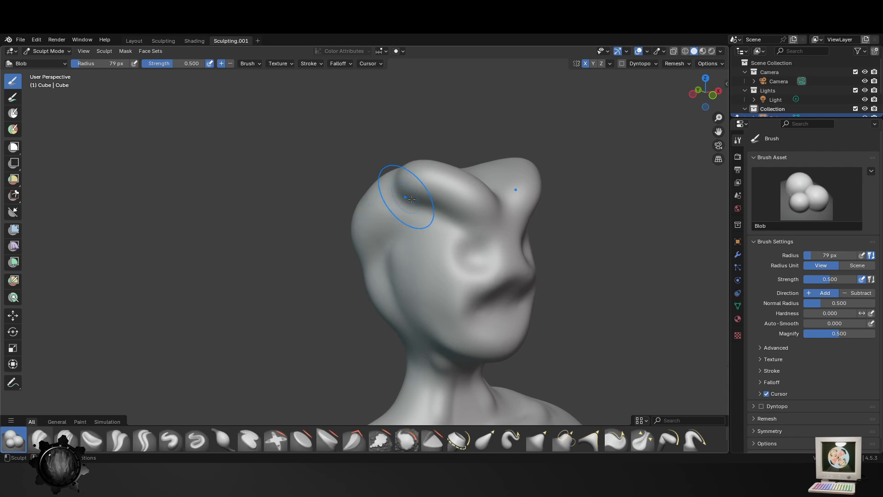
{"action": "middle_click_drag", "start_coordinate": [409, 195], "coordinate": [476, 191]}
{"action": "mouse_move", "coordinate": [509, 188]}
{"action": "left_mouse_down"}
{"action": "mouse_move", "coordinate": [430, 234]}
{"action": "mouse_move", "coordinate": [433, 271]}
{"action": "mouse_move", "coordinate": [465, 319]}
{"action": "mouse_move", "coordinate": [430, 258]}
{"action": "mouse_move", "coordinate": [501, 184]}
{"action": "mouse_move", "coordinate": [545, 202]}
{"action": "left_mouse_up"}
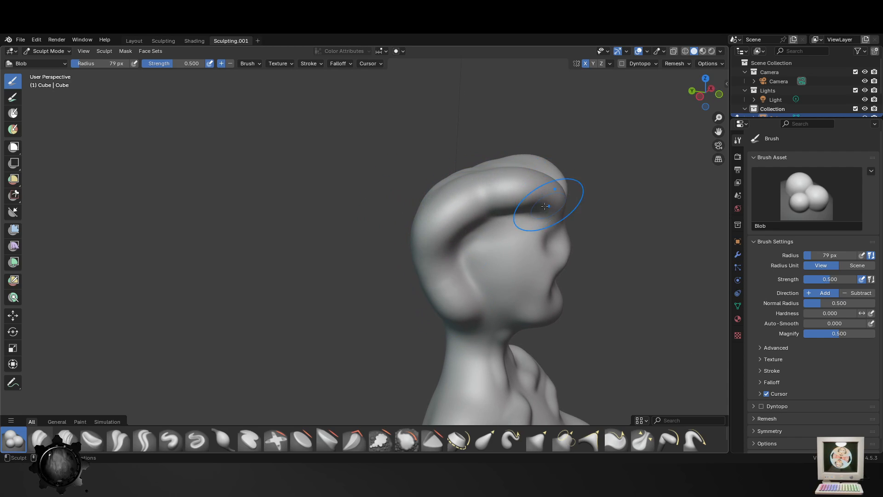
{"action": "middle_click_drag", "start_coordinate": [545, 203], "coordinate": [500, 235]}
{"action": "left_click_drag", "start_coordinate": [480, 231], "coordinate": [484, 234]}
{"action": "middle_click_drag", "start_coordinate": [509, 268], "coordinate": [466, 293]}
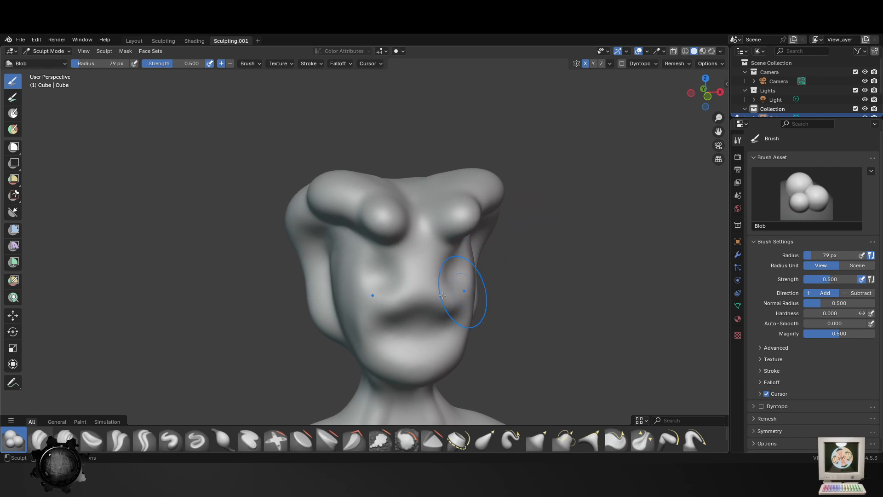
- Sculpt ridges along the nose, around the cheeks and across the mouth with the Blob brush at 20 px
{"action": "key", "text": "f"}
{"action": "left_click", "coordinate": [449, 292]}
{"action": "key", "text": "f"}
{"action": "left_click", "coordinate": [394, 247]}
{"action": "left_click_drag", "start_coordinate": [400, 251], "coordinate": [414, 267]}
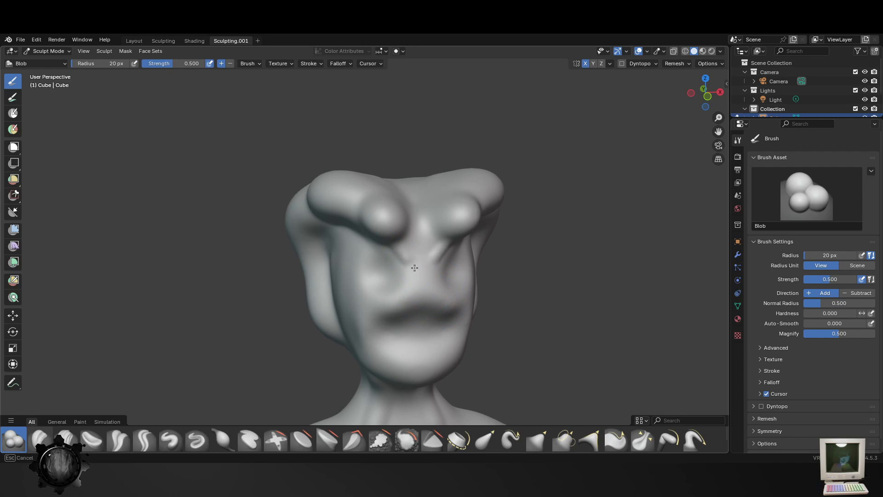
{"action": "left_click_drag", "start_coordinate": [384, 306], "coordinate": [384, 306]}
{"action": "mouse_move", "coordinate": [384, 307]}
{"action": "middle_mouse_down"}
{"action": "mouse_move", "coordinate": [522, 221]}
{"action": "mouse_move", "coordinate": [499, 197]}
{"action": "middle_mouse_up"}
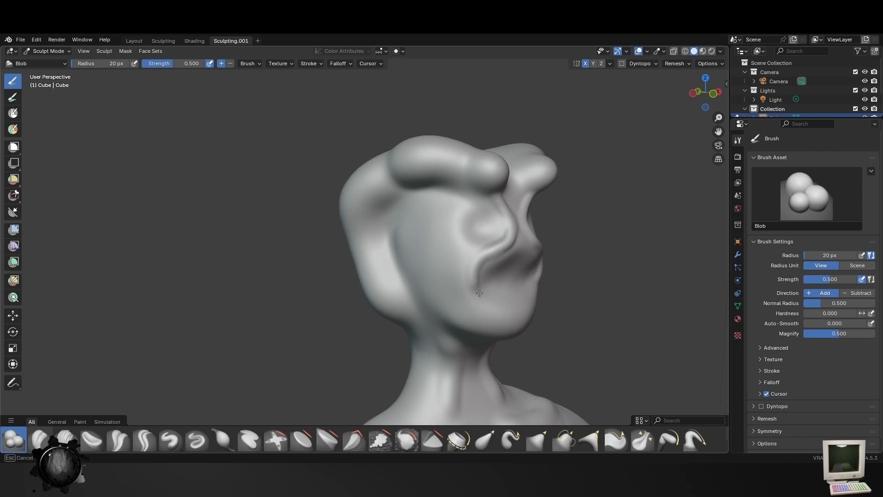
{"action": "middle_click_drag", "start_coordinate": [514, 290], "coordinate": [408, 308]}
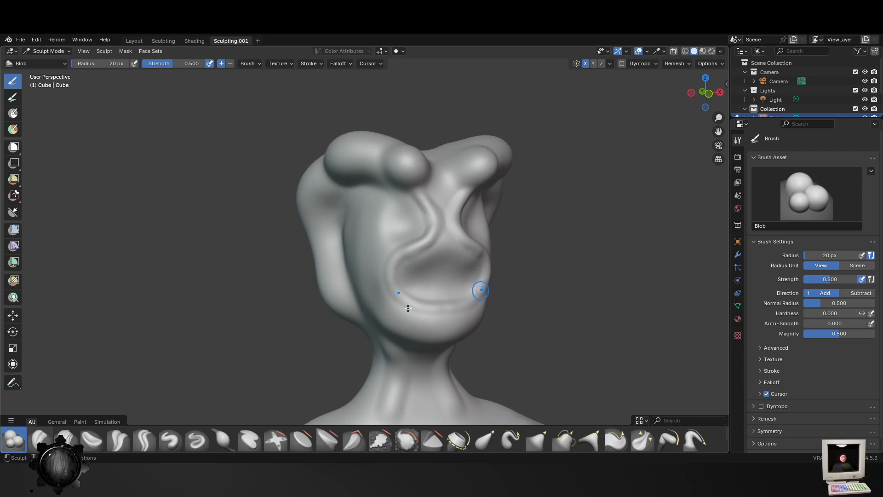
{"action": "left_click_drag", "start_coordinate": [420, 285], "coordinate": [452, 280]}
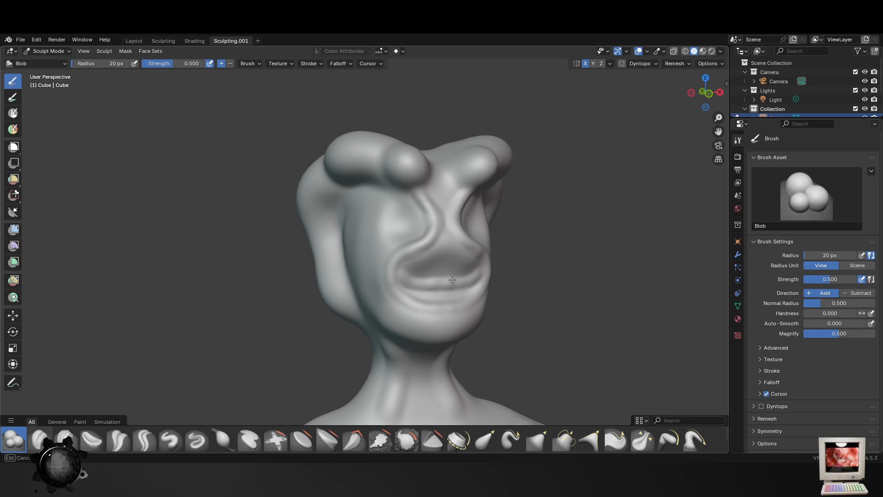
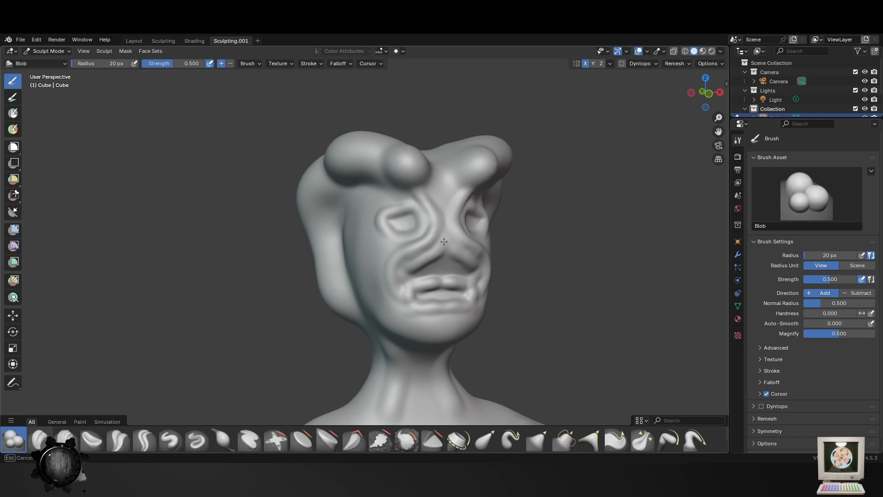
- Refine the hair rolls and the hairline around the sides of the head with the Blob brush at 20 px
{"action": "middle_click_drag", "start_coordinate": [432, 184], "coordinate": [510, 346]}
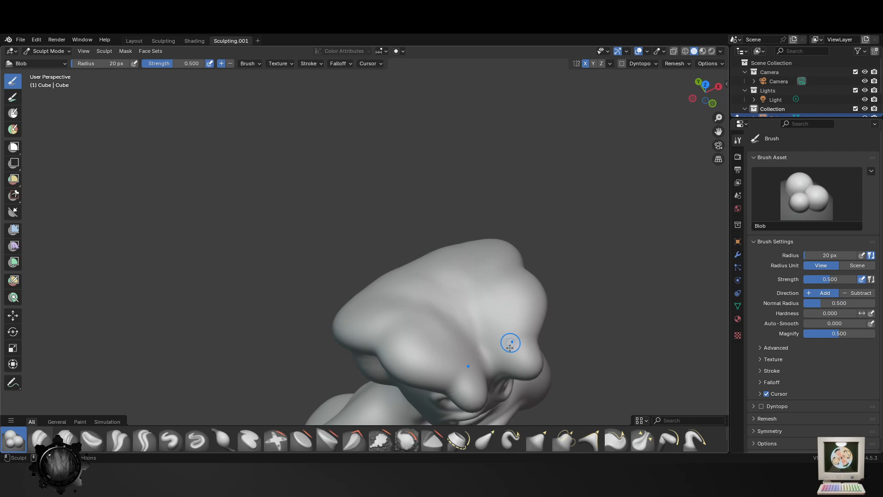
{"action": "middle_click_drag", "start_coordinate": [458, 385], "coordinate": [518, 220]}
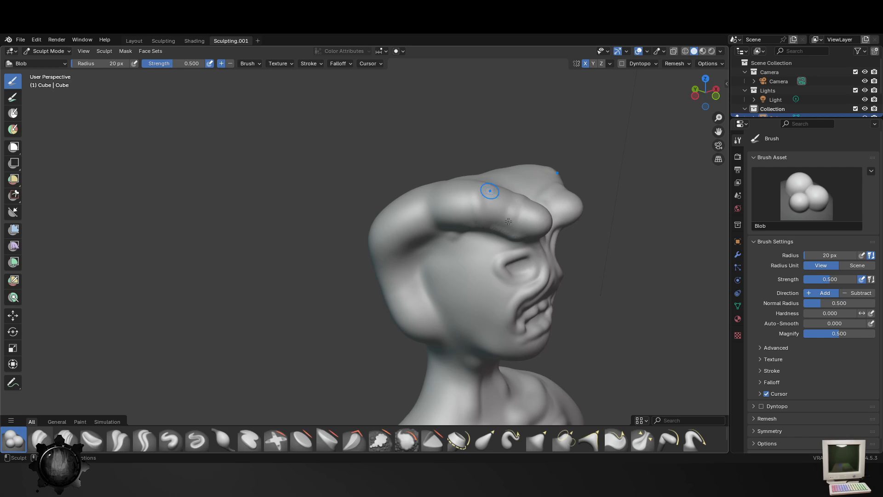
{"action": "middle_click_drag", "start_coordinate": [508, 221], "coordinate": [364, 236]}
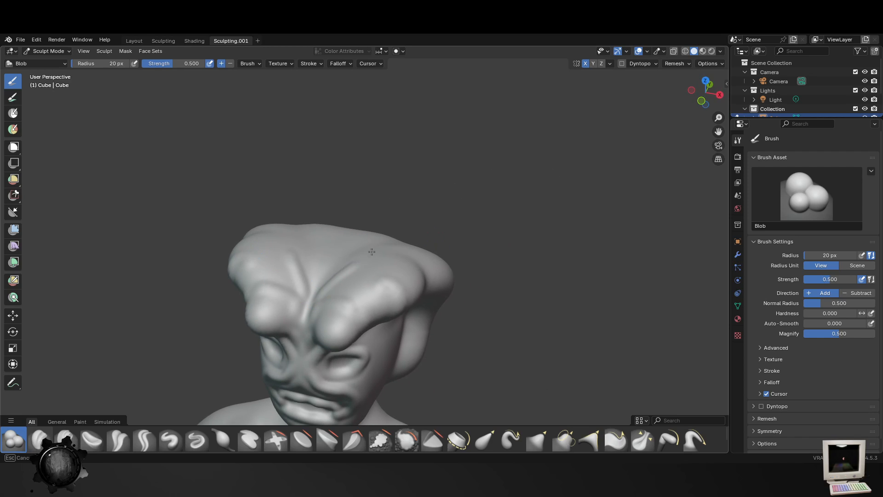
{"action": "middle_click_drag", "start_coordinate": [424, 288], "coordinate": [345, 224]}
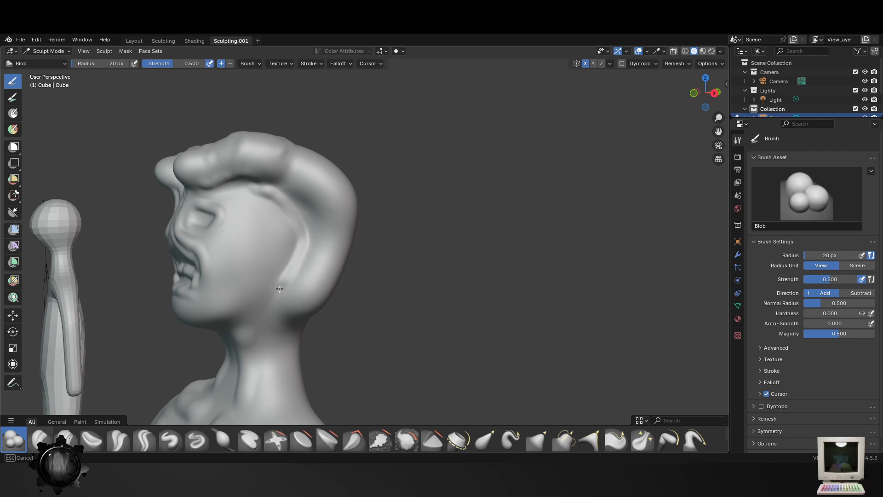
{"action": "middle_click_drag", "start_coordinate": [242, 309], "coordinate": [320, 232], "text": "shift"}
- Build up the curved rim and lobe of the ears with the Blob brush at 28 px
{"action": "key", "text": "f"}
{"action": "left_click", "coordinate": [348, 133]}
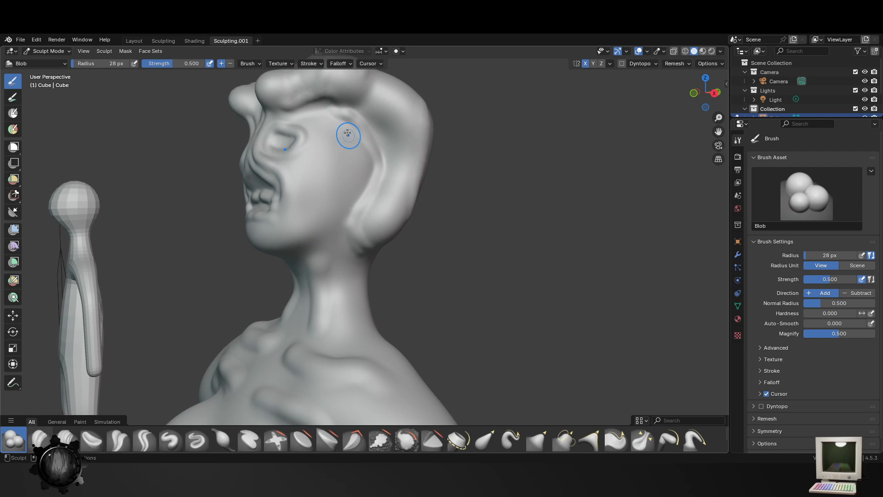
{"action": "left_click_drag", "start_coordinate": [356, 183], "coordinate": [337, 145]}
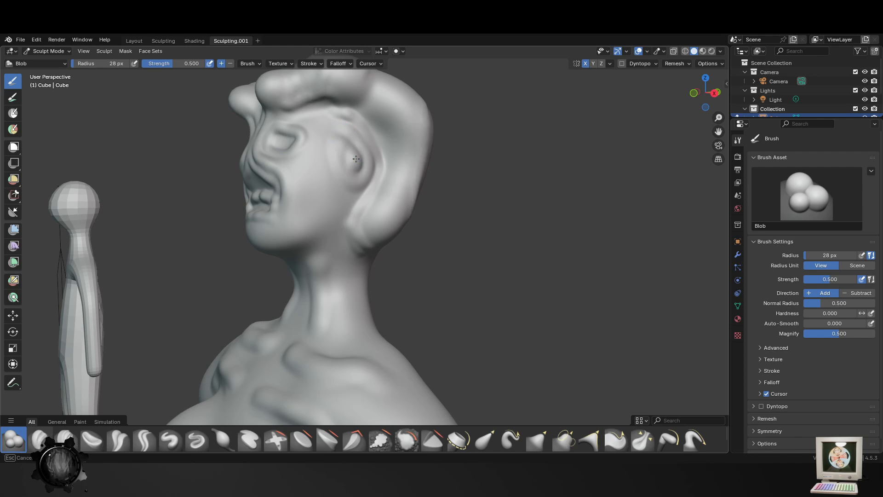
{"action": "middle_click_drag", "start_coordinate": [350, 175], "coordinate": [405, 265]}
{"action": "mouse_move", "coordinate": [402, 253]}
{"action": "left_mouse_down"}
{"action": "mouse_move", "coordinate": [364, 249]}
{"action": "mouse_move", "coordinate": [432, 246]}
{"action": "left_mouse_up"}
- Define the lip edges and the mouth opening with the Blob brush at 28 px
{"action": "scroll", "coordinate": [429, 206], "scroll_direction": "up", "scroll_amount": 4}
{"action": "middle_click_drag", "start_coordinate": [448, 157], "coordinate": [444, 252], "text": "shift"}
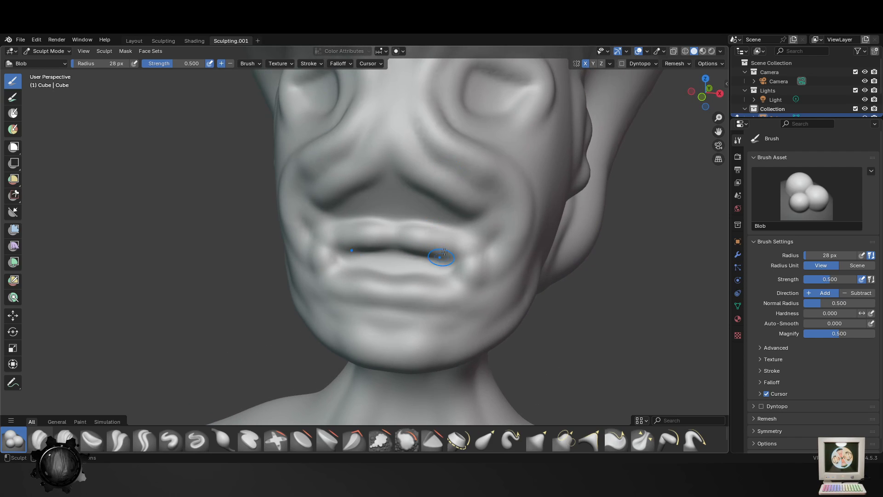
{"action": "mouse_move", "coordinate": [435, 239]}
{"action": "left_mouse_down"}
{"action": "mouse_move", "coordinate": [452, 283]}
{"action": "mouse_move", "coordinate": [375, 281]}
{"action": "left_mouse_up"}
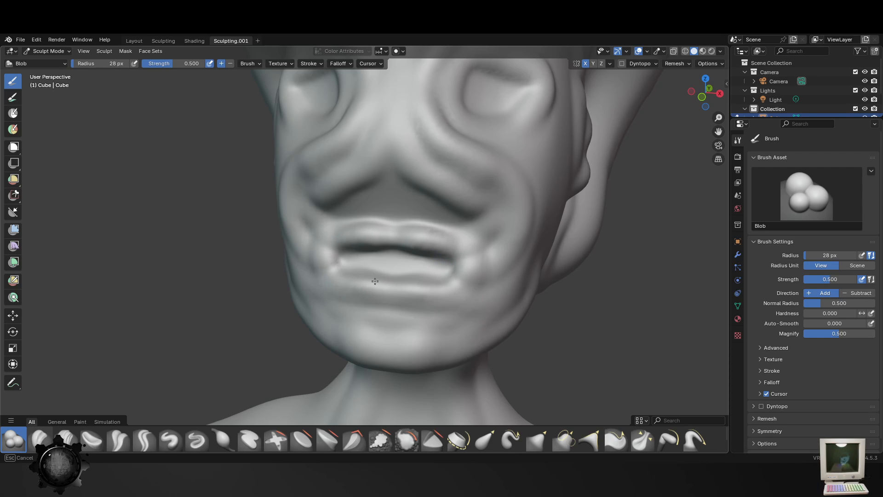
- Add ridges down the nose bridge and out along the nostril folds with the Blob brush at 28 px
{"action": "mouse_move", "coordinate": [384, 170]}
{"action": "left_mouse_down"}
{"action": "mouse_move", "coordinate": [456, 196]}
{"action": "mouse_move", "coordinate": [381, 141]}
{"action": "left_mouse_up"}
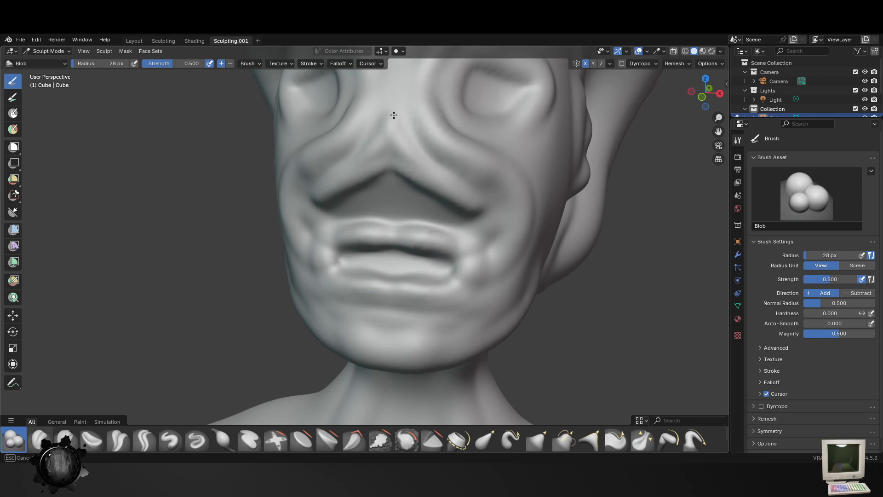
{"action": "left_click_drag", "start_coordinate": [406, 113], "coordinate": [427, 161]}
{"action": "left_click_drag", "start_coordinate": [398, 99], "coordinate": [482, 182]}
{"action": "left_click_drag", "start_coordinate": [402, 150], "coordinate": [484, 187]}
- Build up the chin and the jawline back toward the ears with the Blob brush at 28 px
{"action": "left_click_drag", "start_coordinate": [490, 325], "coordinate": [410, 356]}
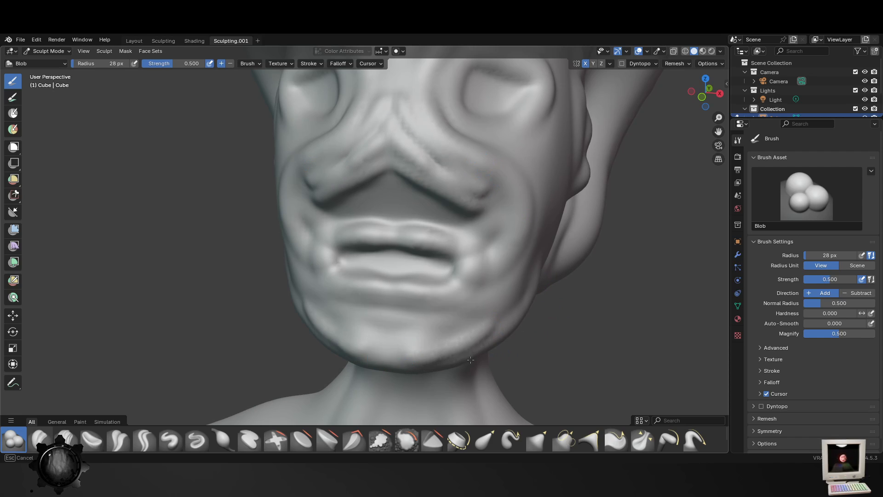
{"action": "left_click_drag", "start_coordinate": [470, 360], "coordinate": [474, 353]}
{"action": "scroll", "coordinate": [511, 357], "scroll_direction": "down", "scroll_amount": 4}
{"action": "middle_click_drag", "start_coordinate": [513, 359], "coordinate": [450, 349]}
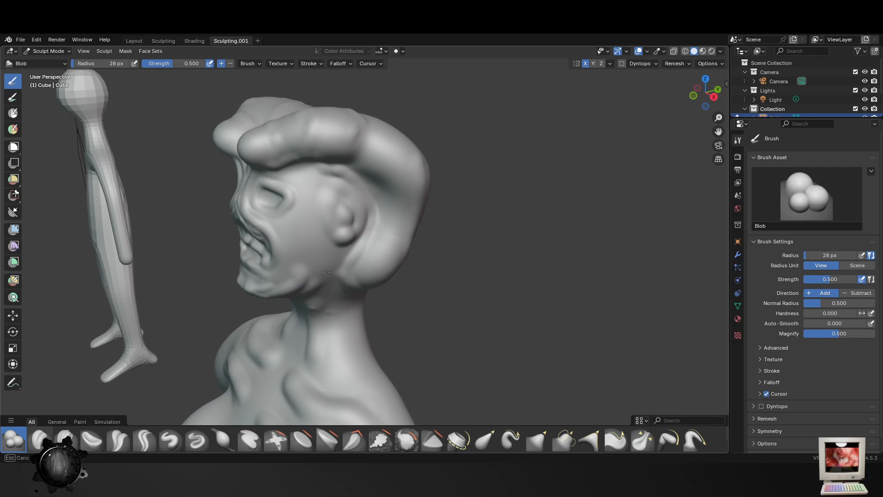
{"action": "middle_click_drag", "start_coordinate": [287, 268], "coordinate": [443, 168]}
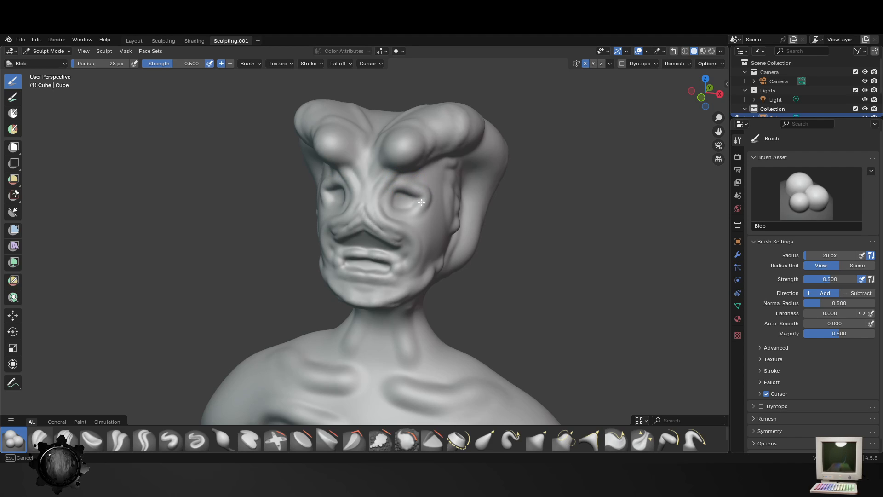
- Enlarge the ears and their lobes with the Blob brush at 45 px
{"action": "mouse_move", "coordinate": [414, 276]}
{"action": "middle_mouse_down"}
{"action": "mouse_move", "coordinate": [451, 278]}
{"action": "mouse_move", "coordinate": [414, 188]}
{"action": "mouse_move", "coordinate": [440, 207]}
{"action": "mouse_move", "coordinate": [446, 141]}
{"action": "middle_mouse_up"}
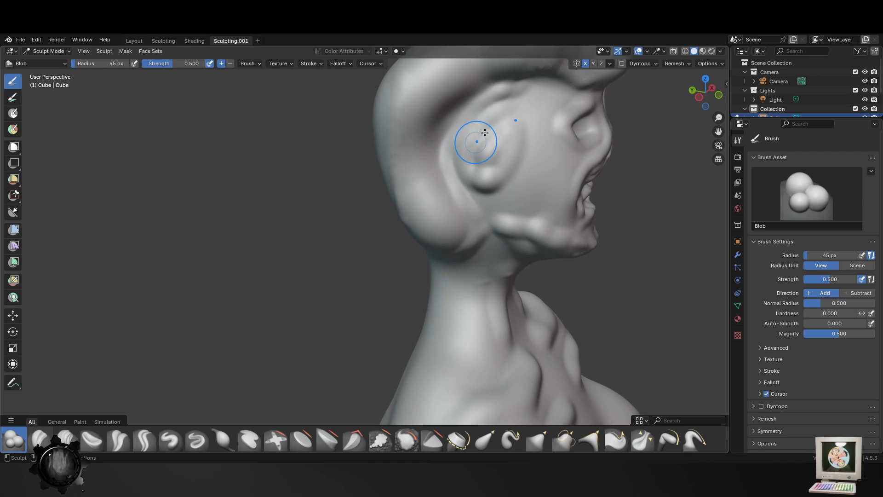
{"action": "mouse_move", "coordinate": [492, 121]}
{"action": "left_mouse_down"}
{"action": "mouse_move", "coordinate": [475, 137]}
{"action": "mouse_move", "coordinate": [477, 175]}
{"action": "mouse_move", "coordinate": [488, 176]}
{"action": "mouse_move", "coordinate": [509, 131]}
{"action": "mouse_move", "coordinate": [498, 164]}
{"action": "left_mouse_up"}
{"action": "middle_click_drag", "start_coordinate": [557, 228], "coordinate": [499, 234]}
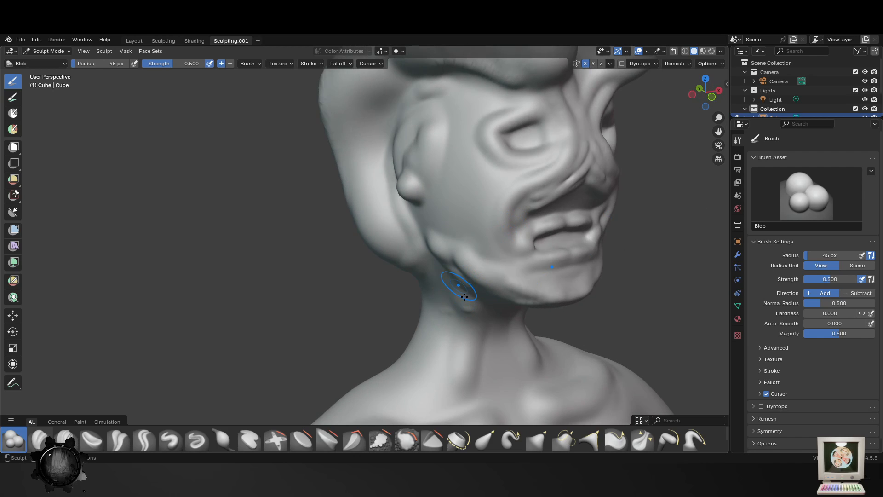
- Sculpt the muscle ridges down the sides of the neck with the Blob brush at 36 px
{"action": "middle_click_drag", "start_coordinate": [453, 284], "coordinate": [487, 272]}
{"action": "key", "text": "f"}
{"action": "left_click", "coordinate": [483, 291]}
{"action": "left_click_drag", "start_coordinate": [487, 291], "coordinate": [490, 347]}
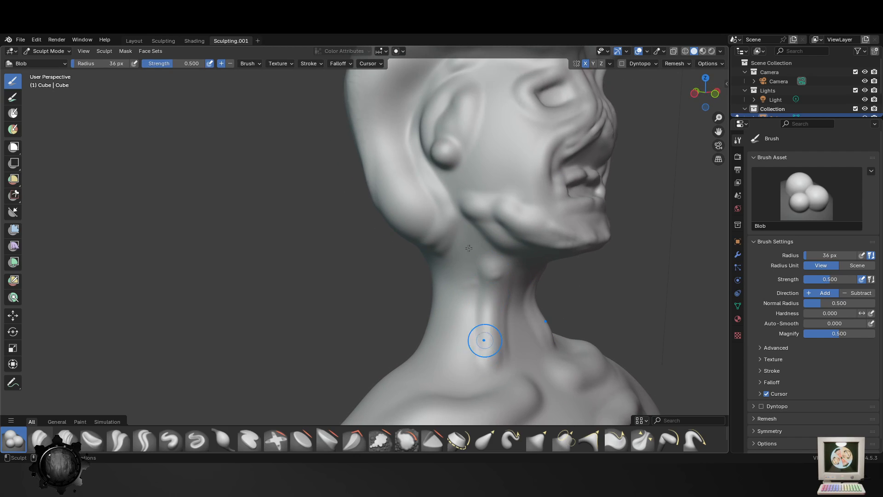
{"action": "middle_click_drag", "start_coordinate": [482, 339], "coordinate": [488, 257]}
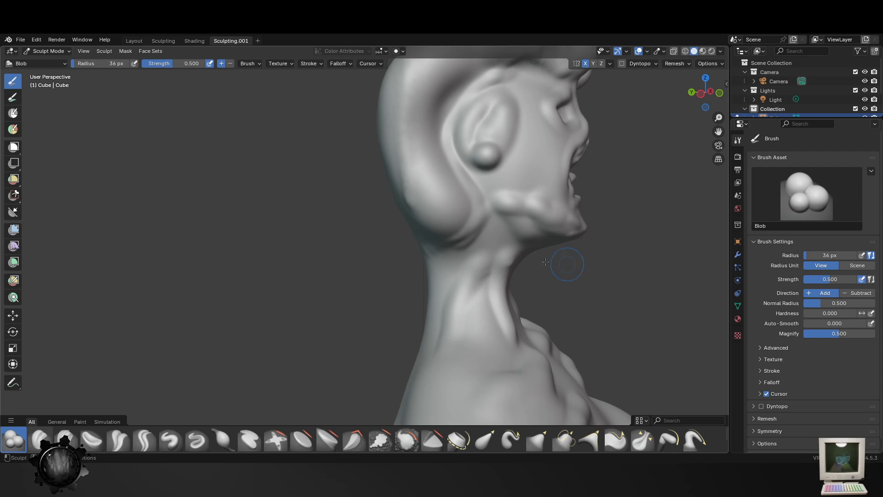
{"action": "middle_click_drag", "start_coordinate": [545, 261], "coordinate": [500, 224]}
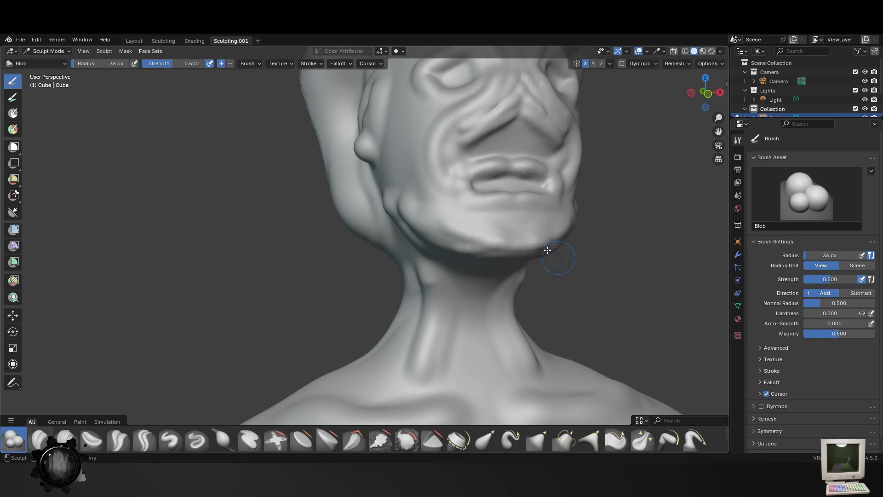
- Fill out the chin and the lower edge of the jaw with the Blob brush at 46 px
{"action": "middle_click_drag", "start_coordinate": [546, 288], "coordinate": [418, 238]}
{"action": "key", "text": "f"}
{"action": "left_click", "coordinate": [423, 237]}
{"action": "mouse_move", "coordinate": [407, 254]}
{"action": "left_mouse_down"}
{"action": "mouse_move", "coordinate": [380, 245]}
{"action": "mouse_move", "coordinate": [338, 286]}
{"action": "mouse_move", "coordinate": [278, 289]}
{"action": "left_mouse_up"}
{"action": "left_click_drag", "start_coordinate": [319, 311], "coordinate": [253, 301]}
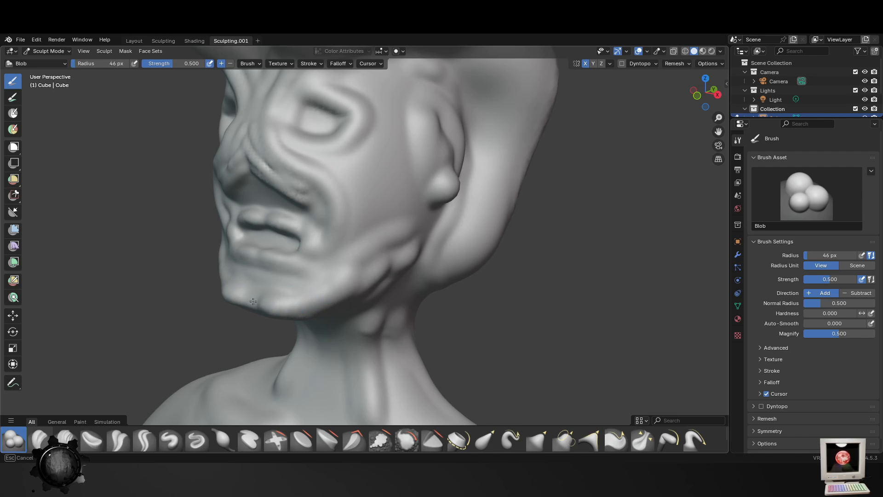
{"action": "middle_click_drag", "start_coordinate": [257, 311], "coordinate": [377, 281]}
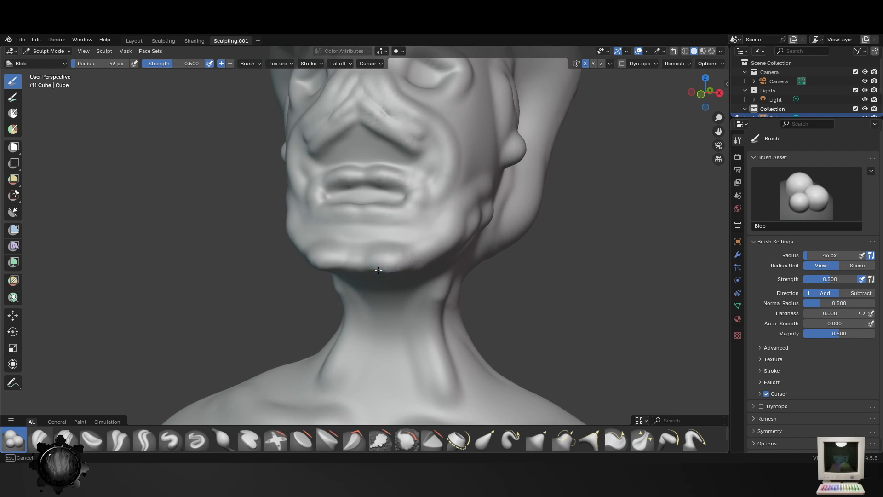
- Hollow the cheeks between the ears and the mouth with the Blob brush at 133 px
{"action": "scroll", "coordinate": [460, 295], "scroll_direction": "down", "scroll_amount": 4}
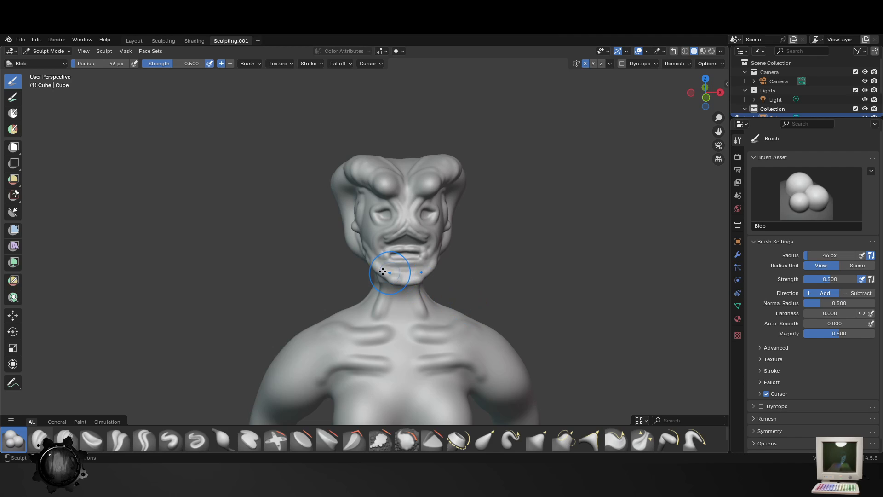
{"action": "scroll", "coordinate": [383, 271], "scroll_direction": "up", "scroll_amount": 3}
{"action": "scroll", "coordinate": [375, 215], "scroll_direction": "up", "scroll_amount": 3}
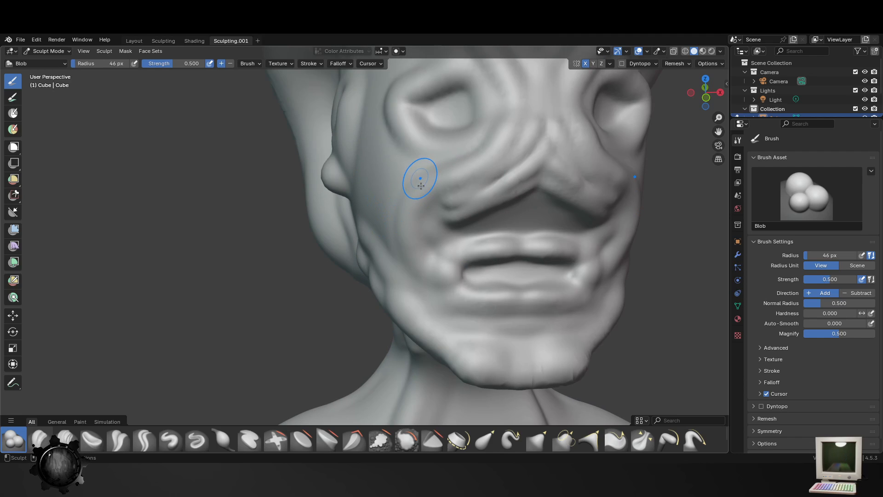
{"action": "key", "text": "f"}
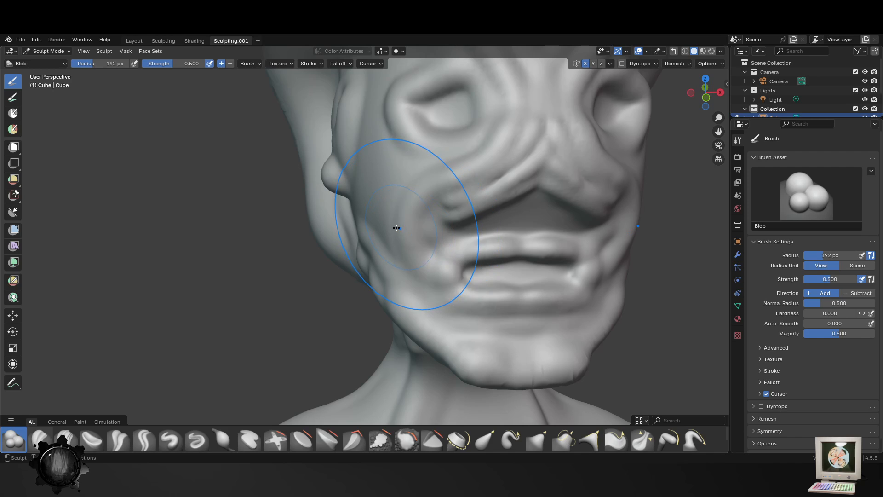
{"action": "left_click", "coordinate": [382, 224]}
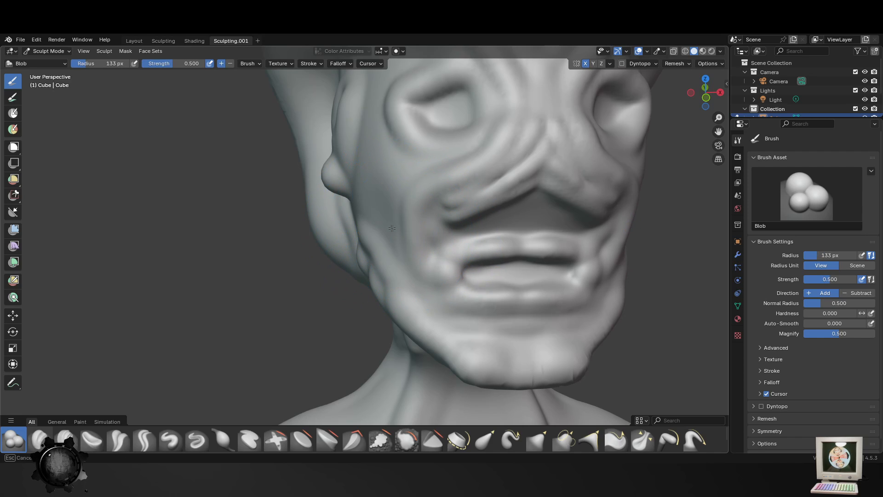
{"action": "scroll", "coordinate": [364, 220], "scroll_direction": "down", "scroll_amount": 6}
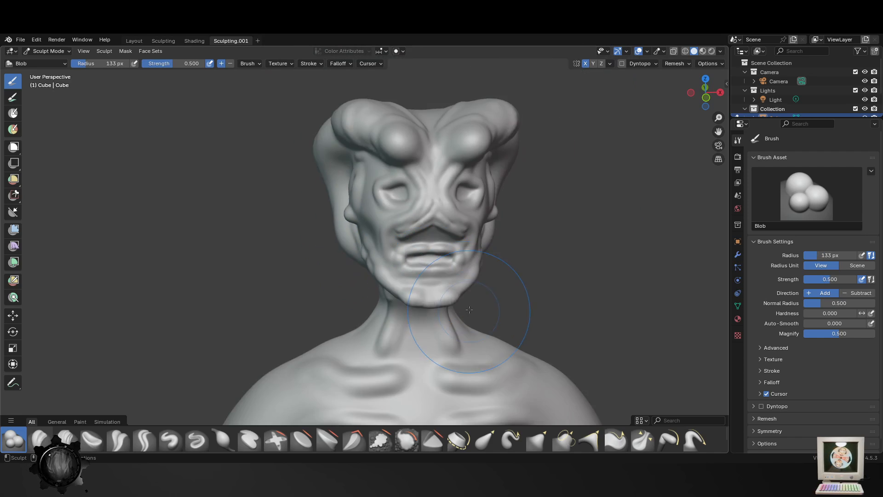
- Smooth the lower back and hips with the Smooth brush at 133 px and 0.700 strength
{"action": "scroll", "coordinate": [366, 314], "scroll_direction": "up", "scroll_amount": 2}
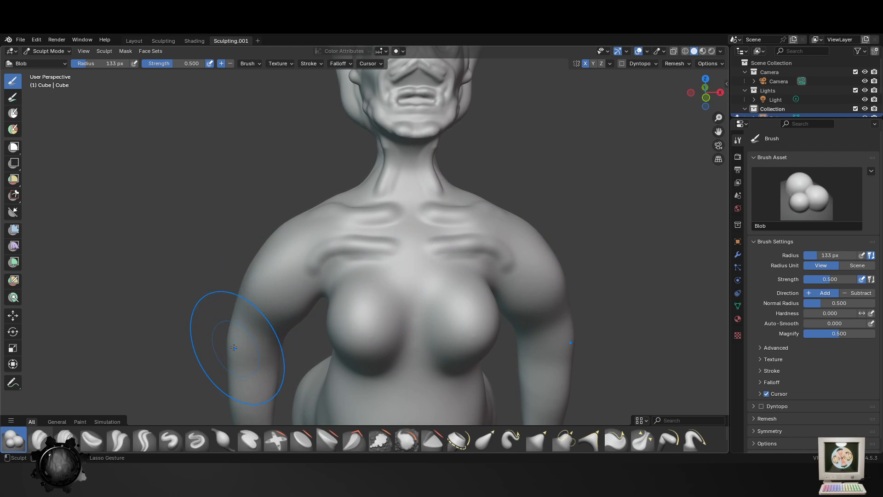
{"action": "mouse_move", "coordinate": [219, 343]}
{"action": "middle_mouse_down"}
{"action": "mouse_move", "coordinate": [347, 280]}
{"action": "mouse_move", "coordinate": [328, 297]}
{"action": "middle_mouse_up"}
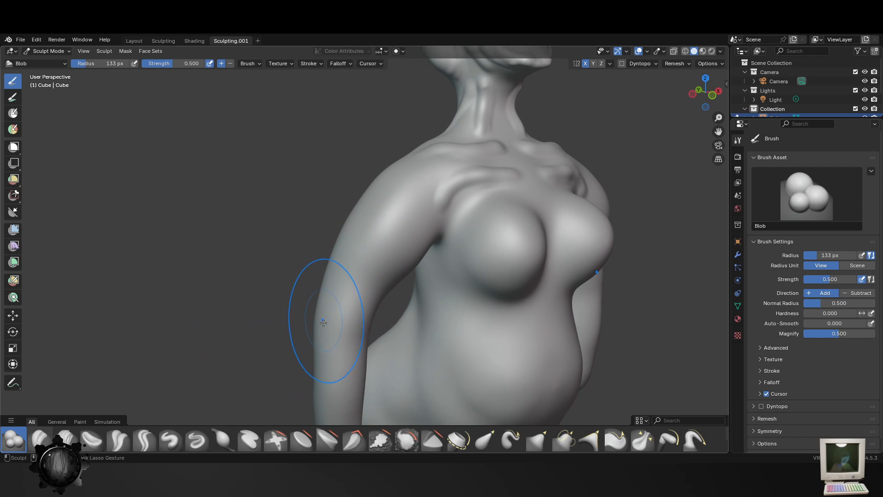
{"action": "middle_click_drag", "start_coordinate": [414, 335], "coordinate": [419, 354]}
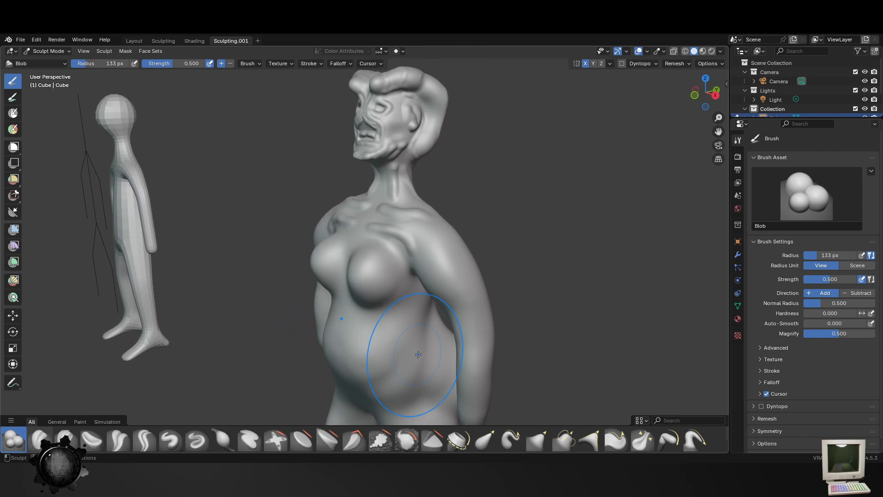
{"action": "middle_click_drag", "start_coordinate": [405, 294], "coordinate": [308, 286]}
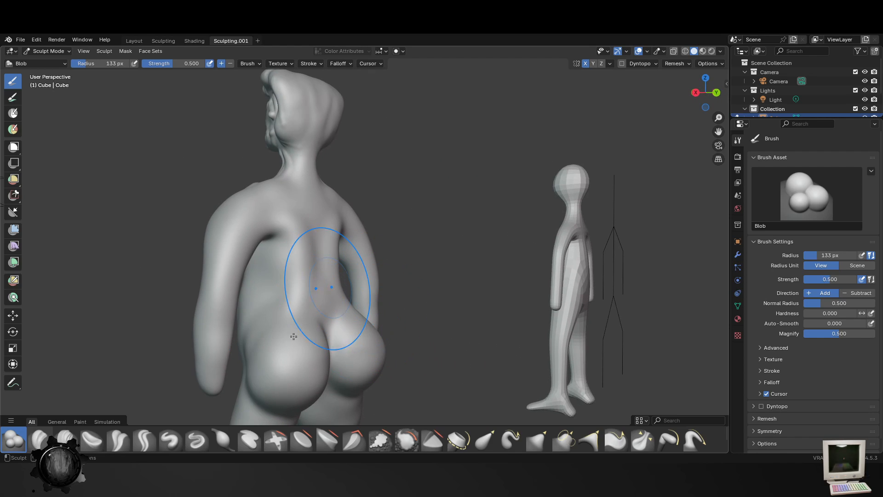
{"action": "left_click", "coordinate": [414, 441]}
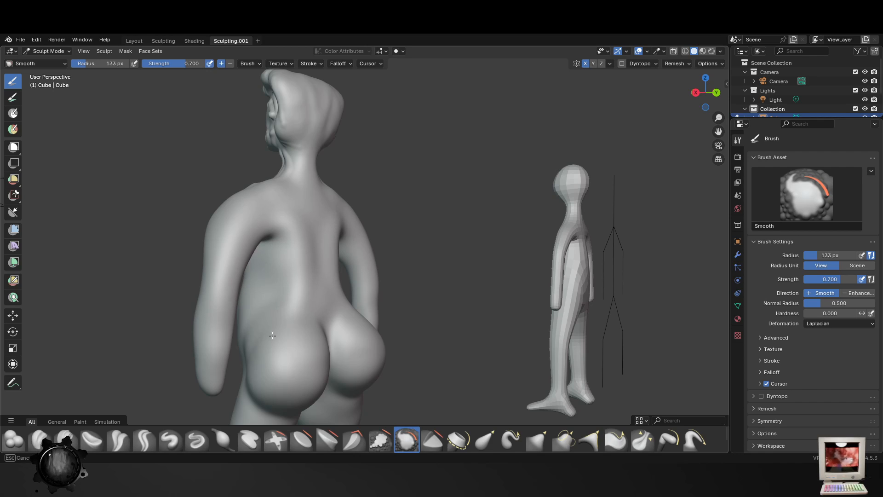
{"action": "mouse_move", "coordinate": [290, 334]}
{"action": "middle_mouse_down"}
{"action": "mouse_move", "coordinate": [345, 252]}
{"action": "mouse_move", "coordinate": [341, 295]}
{"action": "mouse_move", "coordinate": [410, 323]}
{"action": "middle_mouse_up"}
{"action": "left_click_drag", "start_coordinate": [418, 300], "coordinate": [419, 272]}
{"action": "middle_click_drag", "start_coordinate": [414, 276], "coordinate": [431, 266]}
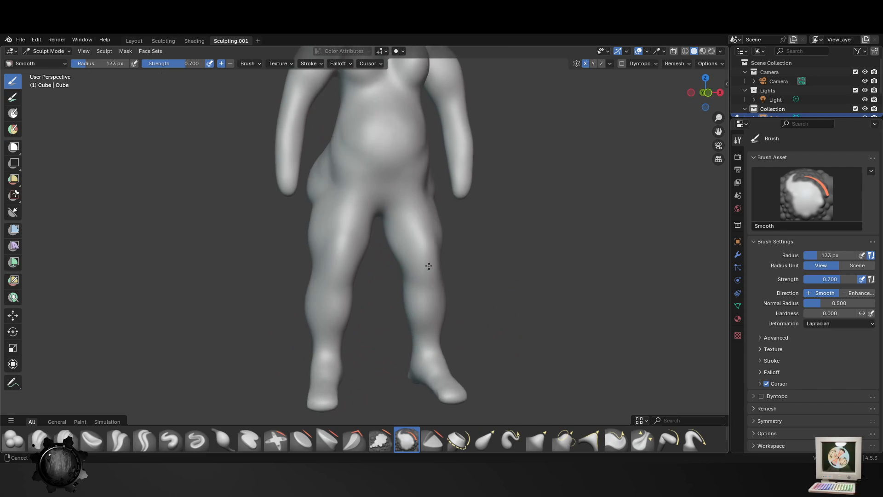
- Smooth the transition from the belly to the upper thighs with the Smooth brush at 133 px
{"action": "scroll", "coordinate": [388, 211], "scroll_direction": "up", "scroll_amount": 4}
{"action": "middle_click_drag", "start_coordinate": [388, 211], "coordinate": [352, 274], "text": "shift"}
{"action": "mouse_move", "coordinate": [352, 276]}
{"action": "left_mouse_down"}
{"action": "mouse_move", "coordinate": [243, 248]}
{"action": "mouse_move", "coordinate": [414, 216]}
{"action": "left_mouse_up"}
{"action": "scroll", "coordinate": [412, 219], "scroll_direction": "down", "scroll_amount": 3}
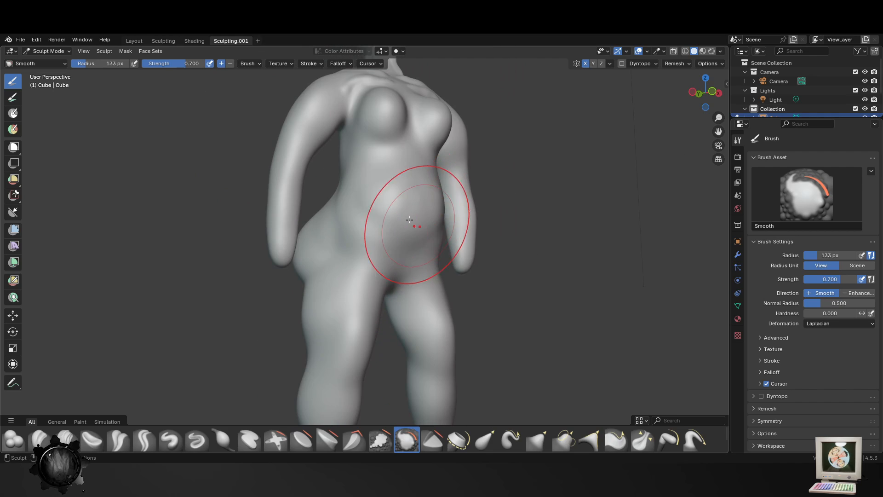
- Smooth the thighs and the underside of the buttocks with the Smooth brush at 133 px
{"action": "middle_click_drag", "start_coordinate": [412, 220], "coordinate": [442, 223]}
{"action": "left_click_drag", "start_coordinate": [337, 328], "coordinate": [339, 336]}
{"action": "middle_click_drag", "start_coordinate": [338, 333], "coordinate": [392, 320]}
{"action": "mouse_move", "coordinate": [357, 311]}
{"action": "left_mouse_down"}
{"action": "mouse_move", "coordinate": [363, 223]}
{"action": "mouse_move", "coordinate": [307, 234]}
{"action": "left_mouse_up"}
{"action": "middle_click_drag", "start_coordinate": [306, 235], "coordinate": [387, 279]}
{"action": "left_click_drag", "start_coordinate": [398, 282], "coordinate": [406, 220]}
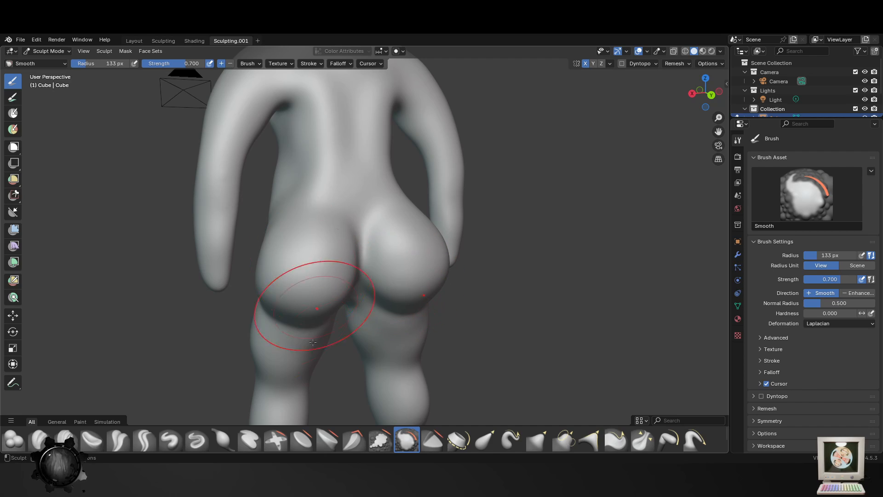
{"action": "middle_click_drag", "start_coordinate": [463, 344], "coordinate": [447, 303]}
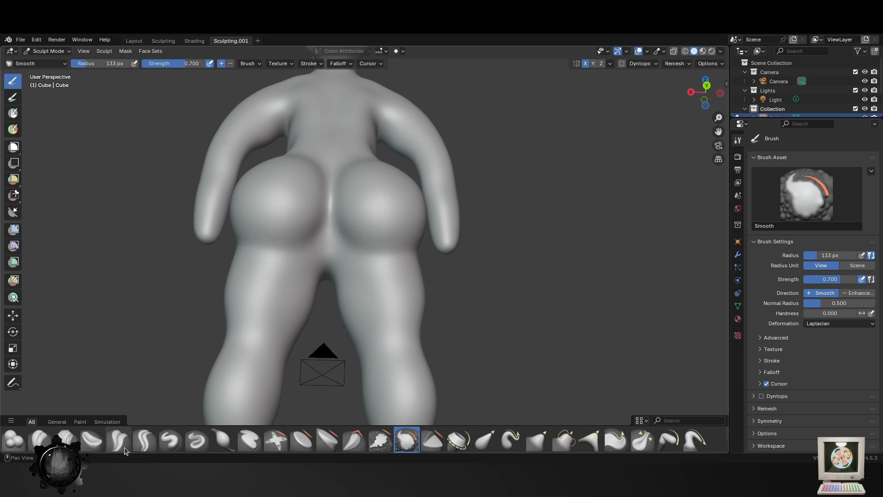
- Try to carve the fold beneath the buttocks with the Crease Sharp brush at 54 px and 0.600 strength
{"action": "left_click", "coordinate": [144, 439]}
{"action": "key", "text": "f"}
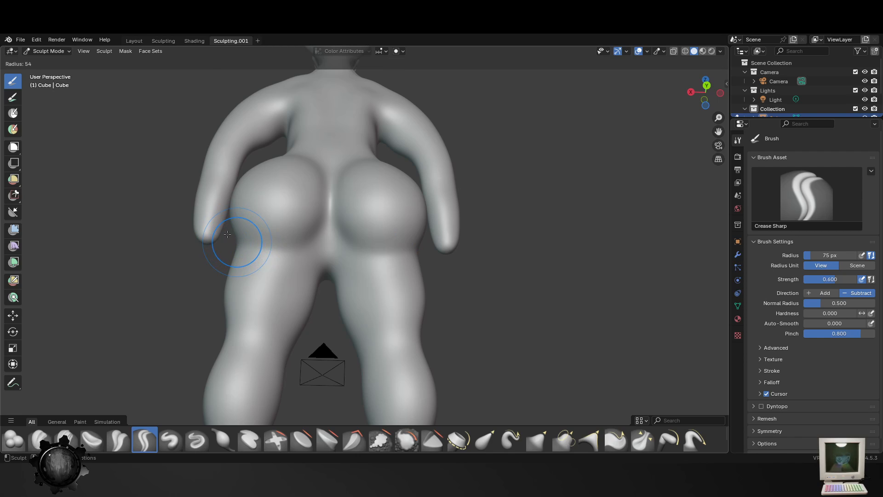
{"action": "left_click", "coordinate": [227, 234]}
{"action": "mouse_move", "coordinate": [228, 235]}
{"action": "left_mouse_down"}
{"action": "mouse_move", "coordinate": [264, 240]}
{"action": "mouse_move", "coordinate": [324, 214]}
{"action": "mouse_move", "coordinate": [317, 276]}
{"action": "mouse_move", "coordinate": [253, 255]}
{"action": "left_mouse_up"}
{"action": "key", "text": "ctrl+z"}
{"action": "middle_click_drag", "start_coordinate": [253, 255], "coordinate": [427, 288]}
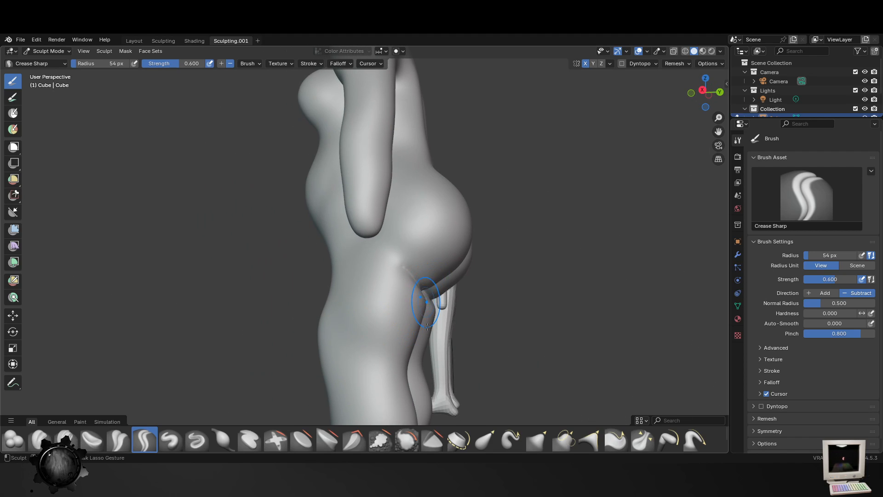
{"action": "key", "text": "ctrl+z"}
- Smooth the buttocks and the backs of the upper thighs with the Smooth brush at 193 px and 0.700 strength
{"action": "middle_click_drag", "start_coordinate": [427, 328], "coordinate": [392, 341]}
{"action": "key", "text": "f"}
{"action": "left_click", "coordinate": [459, 336]}
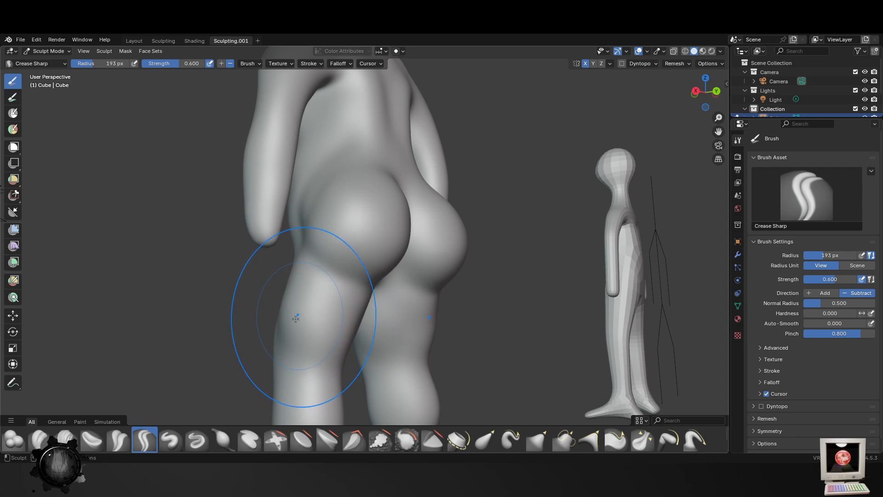
{"action": "left_click", "coordinate": [407, 439]}
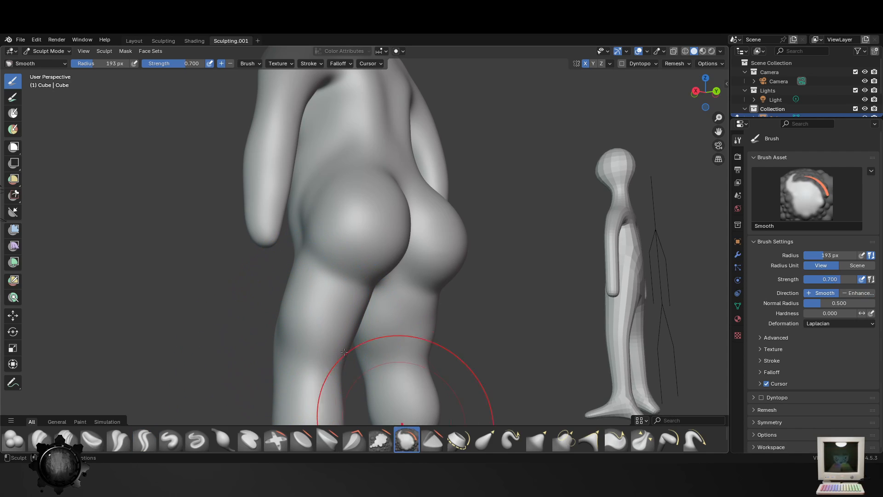
{"action": "mouse_move", "coordinate": [345, 352]}
{"action": "left_mouse_down"}
{"action": "mouse_move", "coordinate": [276, 299]}
{"action": "mouse_move", "coordinate": [286, 344]}
{"action": "left_mouse_up"}
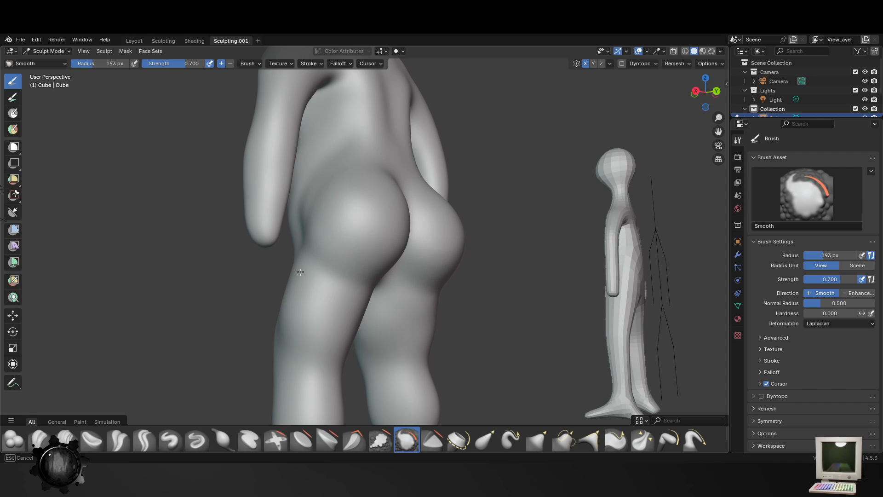
{"action": "left_click_drag", "start_coordinate": [300, 272], "coordinate": [375, 276]}
- Reshape the calf and the front of the thigh in side view with the Elastic Grab brush at 115 px and 73 px
{"action": "scroll", "coordinate": [380, 353], "scroll_direction": "down", "scroll_amount": 3}
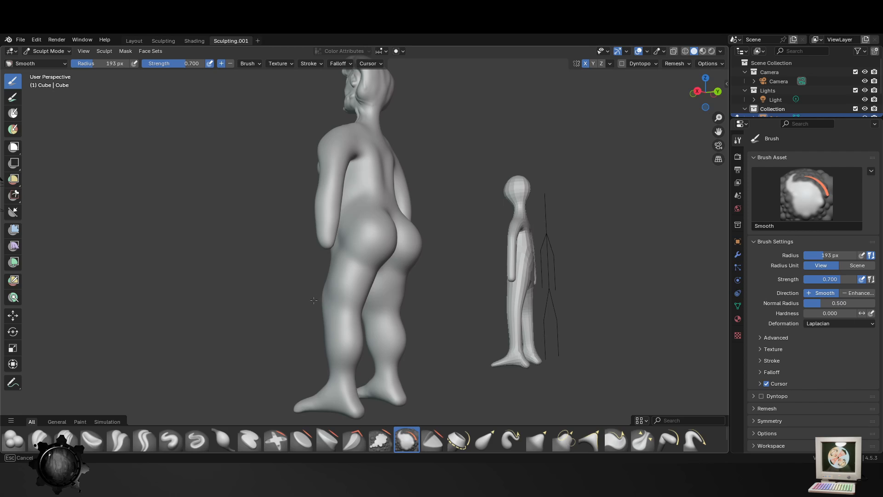
{"action": "middle_click_drag", "start_coordinate": [314, 300], "coordinate": [466, 307]}
{"action": "middle_click_drag", "start_coordinate": [362, 329], "coordinate": [411, 356]}
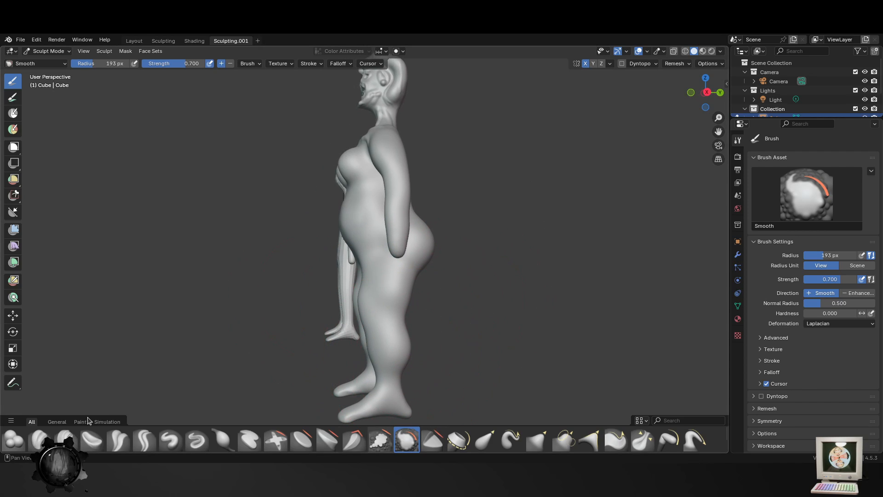
{"action": "left_click", "coordinate": [486, 439]}
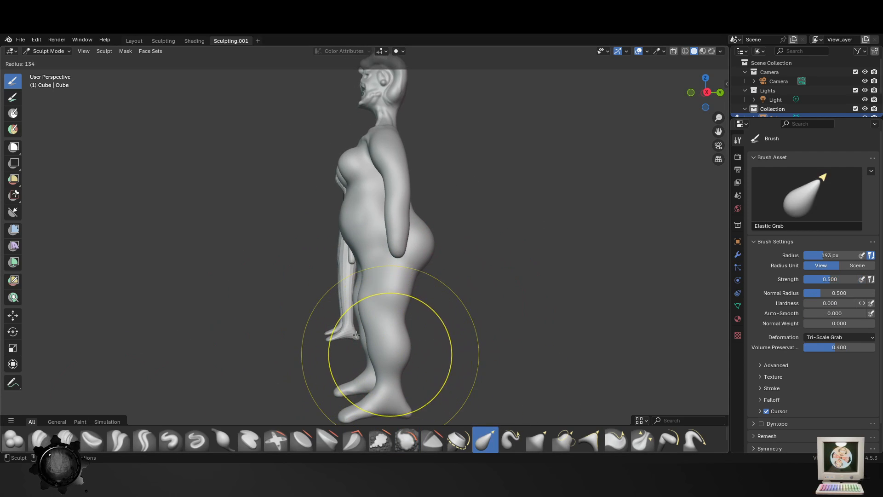
{"action": "left_click_drag", "start_coordinate": [409, 356], "coordinate": [396, 351]}
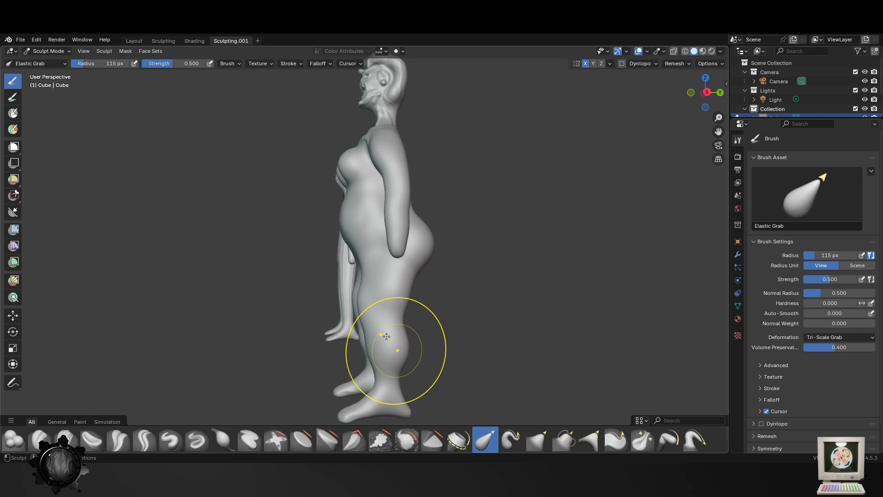
{"action": "left_click_drag", "start_coordinate": [367, 301], "coordinate": [374, 297]}
{"action": "key", "text": "f"}
{"action": "left_click", "coordinate": [356, 296]}
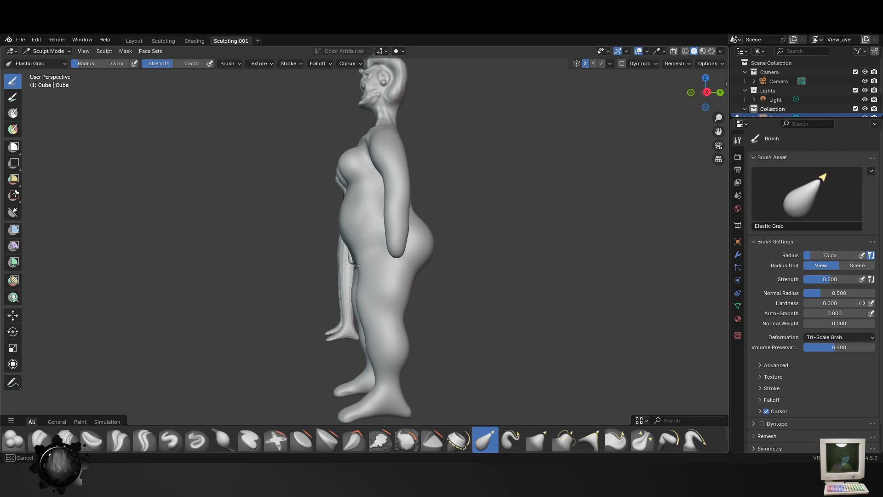
- Push the buttocks inward and shift the upper thighs forward with the Elastic Grab brush at 180 px
{"action": "key", "text": "f"}
{"action": "left_click", "coordinate": [424, 257]}
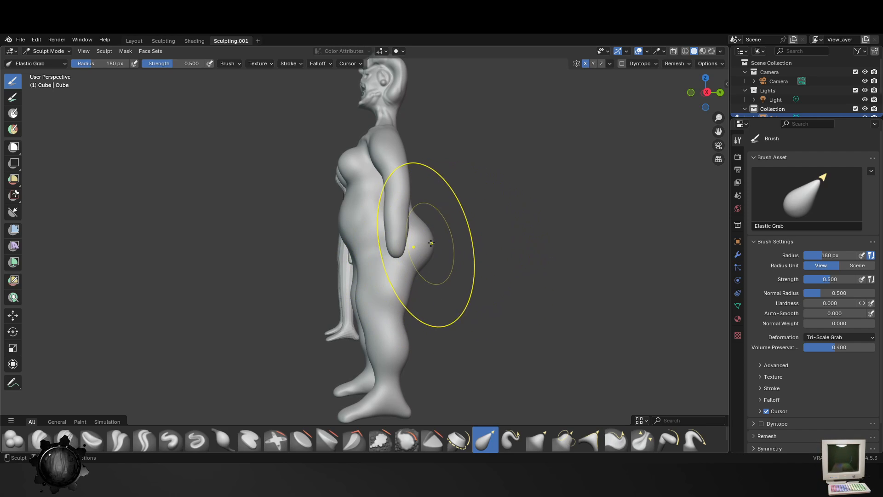
{"action": "left_click_drag", "start_coordinate": [424, 256], "coordinate": [413, 243]}
{"action": "middle_click_drag", "start_coordinate": [456, 301], "coordinate": [405, 306]}
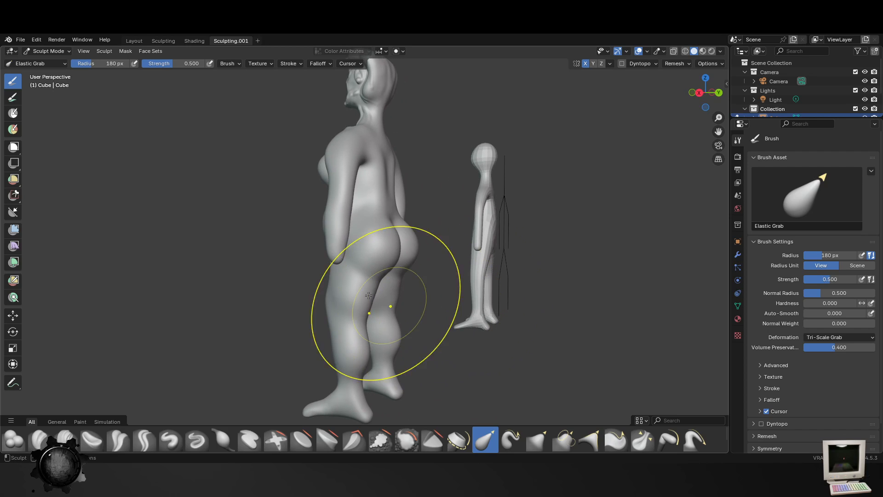
{"action": "left_click_drag", "start_coordinate": [368, 282], "coordinate": [351, 270]}
- Pull the calves slightly forward with the Elastic Grab brush at 103 px
{"action": "key", "text": "f"}
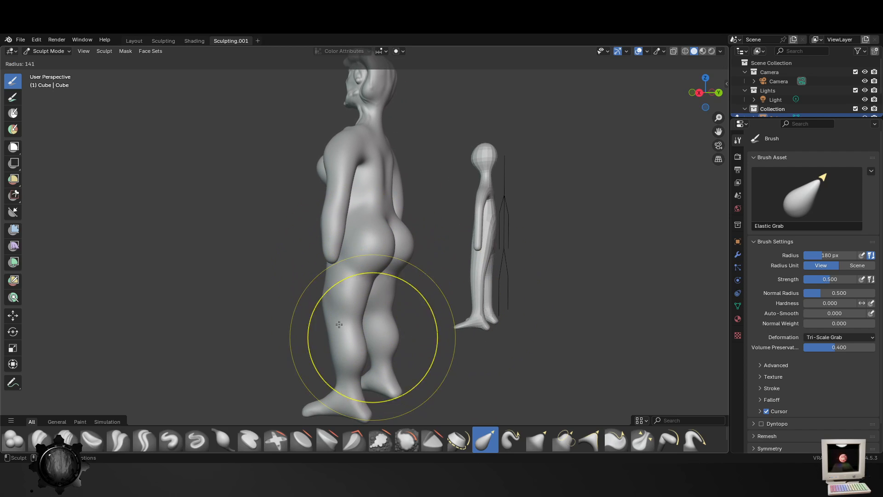
{"action": "left_click", "coordinate": [420, 337]}
{"action": "left_click_drag", "start_coordinate": [354, 357], "coordinate": [343, 354]}
- Fill the hollows between the hips and the groin on the front with the Blob brush at 81 px
{"action": "middle_click_drag", "start_coordinate": [342, 352], "coordinate": [450, 346]}
{"action": "scroll", "coordinate": [370, 243], "scroll_direction": "up", "scroll_amount": 2}
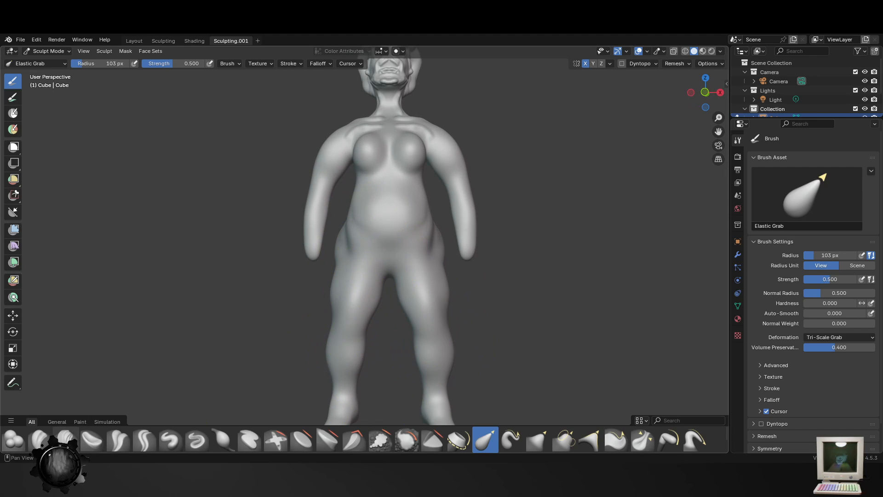
{"action": "left_click", "coordinate": [14, 439]}
{"action": "key", "text": "f"}
{"action": "left_click", "coordinate": [387, 237]}
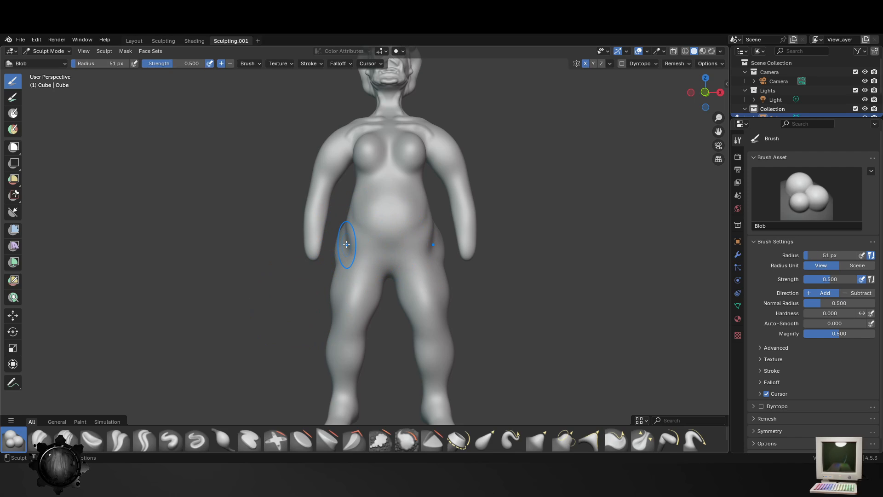
{"action": "key", "text": "f"}
{"action": "left_click", "coordinate": [360, 254]}
{"action": "left_click_drag", "start_coordinate": [354, 249], "coordinate": [361, 250]}
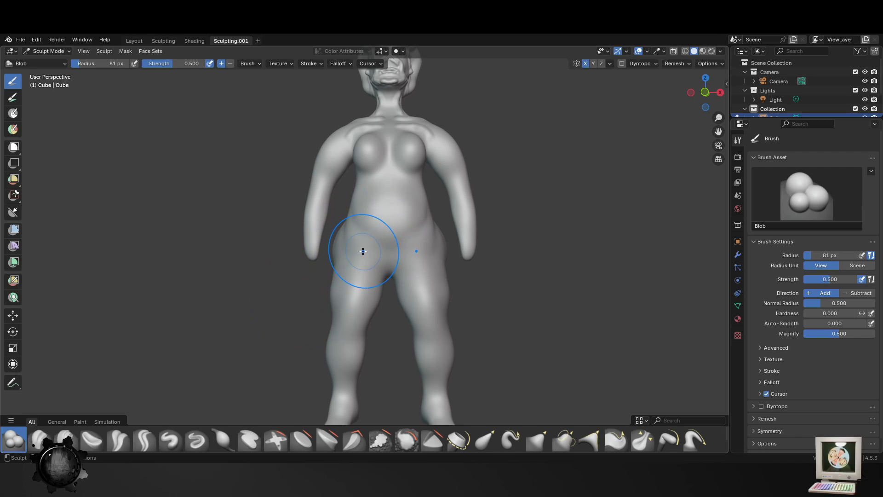
- Carve a groove under the belly from the waist toward the groin with the Blob brush at 51 px
{"action": "key", "text": "f"}
{"action": "left_click", "coordinate": [342, 235]}
{"action": "middle_click_drag", "start_coordinate": [348, 212], "coordinate": [381, 273], "text": "shift"}
{"action": "scroll", "coordinate": [381, 273], "scroll_direction": "up", "scroll_amount": 1}
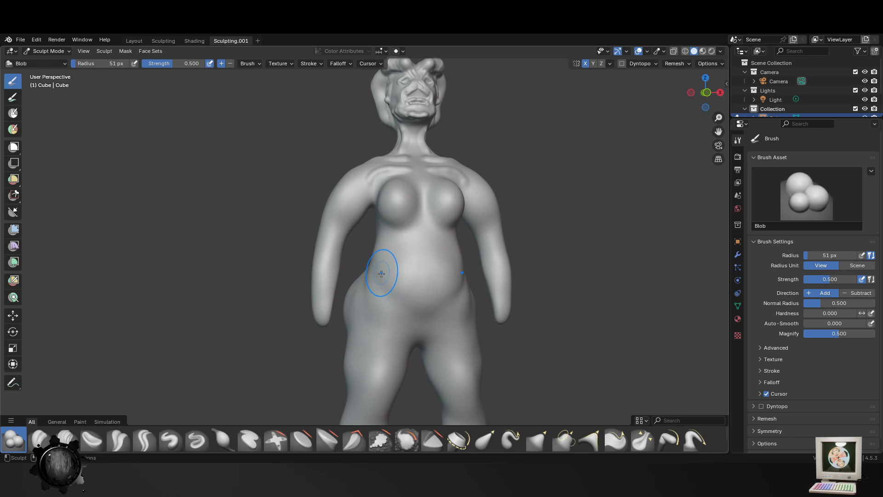
{"action": "left_click_drag", "start_coordinate": [410, 311], "coordinate": [374, 288]}
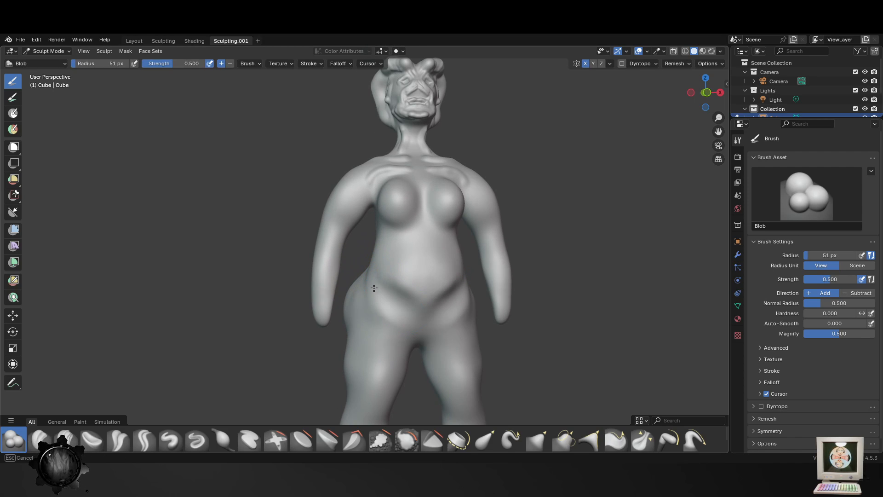
- Smooth the front of the thighs with the Smooth brush at 154 px and 0.700 strength
{"action": "middle_click_drag", "start_coordinate": [386, 348], "coordinate": [393, 273], "text": "shift"}
{"action": "mouse_move", "coordinate": [383, 331]}
{"action": "left_mouse_down"}
{"action": "mouse_move", "coordinate": [384, 261]}
{"action": "mouse_move", "coordinate": [374, 361]}
{"action": "mouse_move", "coordinate": [392, 322]}
{"action": "left_mouse_up"}
{"action": "left_click", "coordinate": [417, 450]}
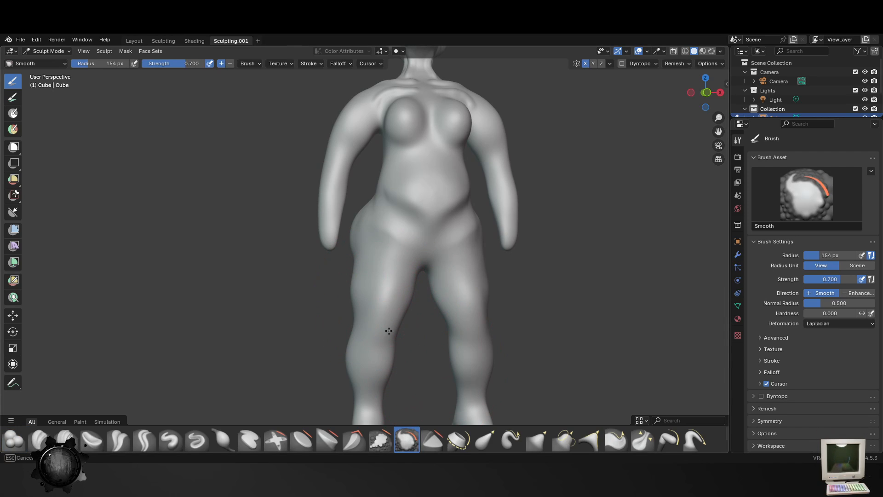
- Sculpt muscle contours across the front of the upper thighs with the Blob brush at 58 px
{"action": "left_click", "coordinate": [16, 441]}
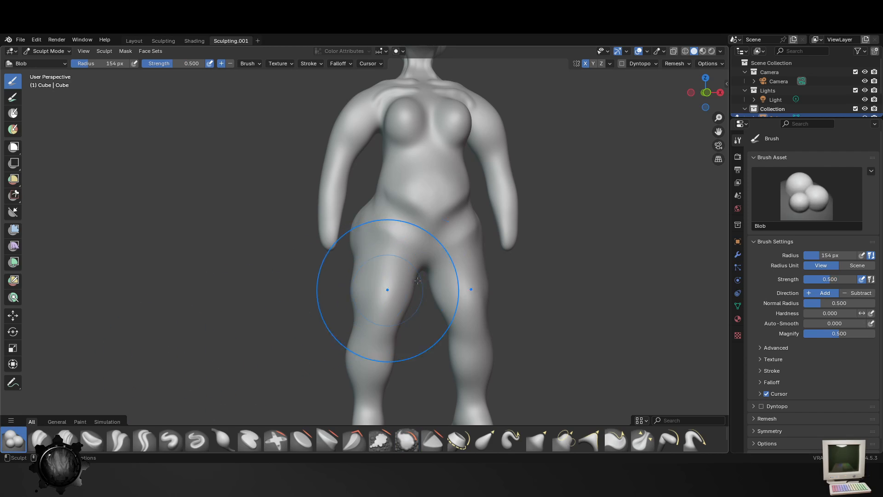
{"action": "key", "text": "f"}
{"action": "left_click", "coordinate": [347, 287]}
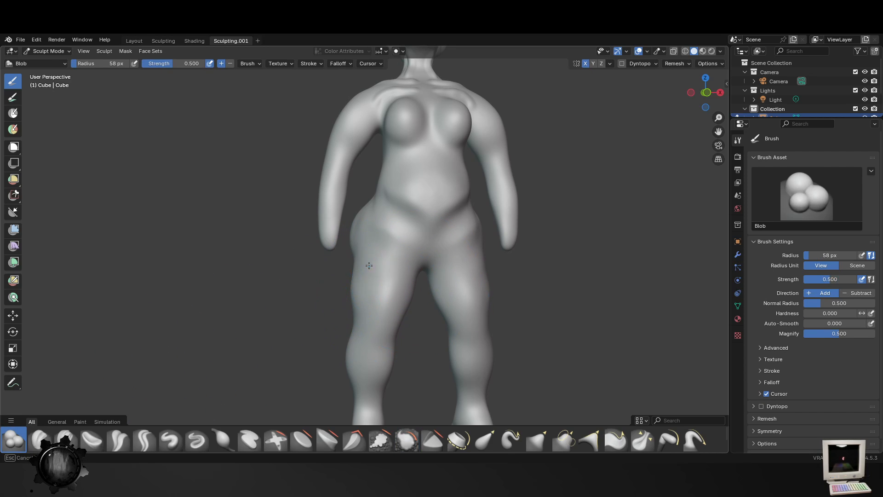
{"action": "middle_click_drag", "start_coordinate": [398, 237], "coordinate": [396, 267]}
- Refine the belly and the crease beneath it with the Blob brush at 58 px, undoing the unwanted stroke
{"action": "scroll", "coordinate": [396, 266], "scroll_direction": "up", "scroll_amount": 1}
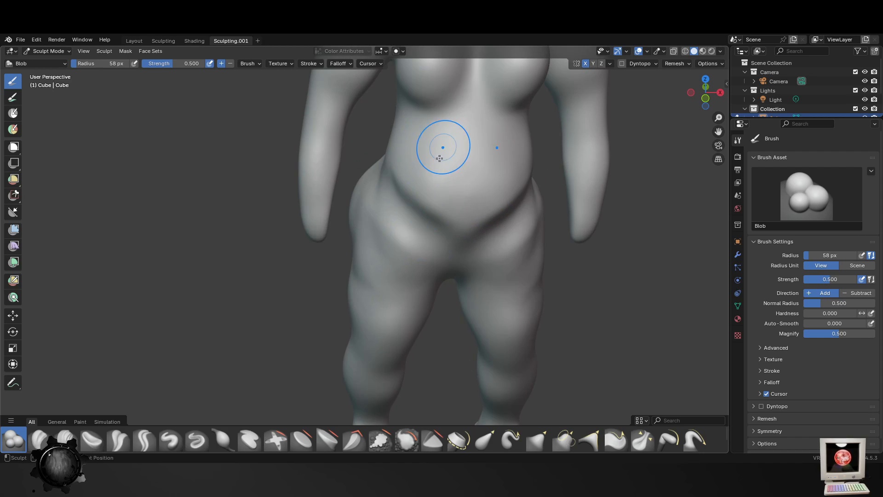
{"action": "scroll", "coordinate": [440, 150], "scroll_direction": "up", "scroll_amount": 1}
{"action": "middle_click_drag", "start_coordinate": [439, 154], "coordinate": [401, 215], "text": "shift"}
{"action": "mouse_move", "coordinate": [417, 140]}
{"action": "left_mouse_down"}
{"action": "mouse_move", "coordinate": [421, 180]}
{"action": "mouse_move", "coordinate": [387, 193]}
{"action": "left_mouse_up"}
{"action": "middle_click_drag", "start_coordinate": [401, 218], "coordinate": [404, 203]}
{"action": "key", "text": "ctrl+z"}
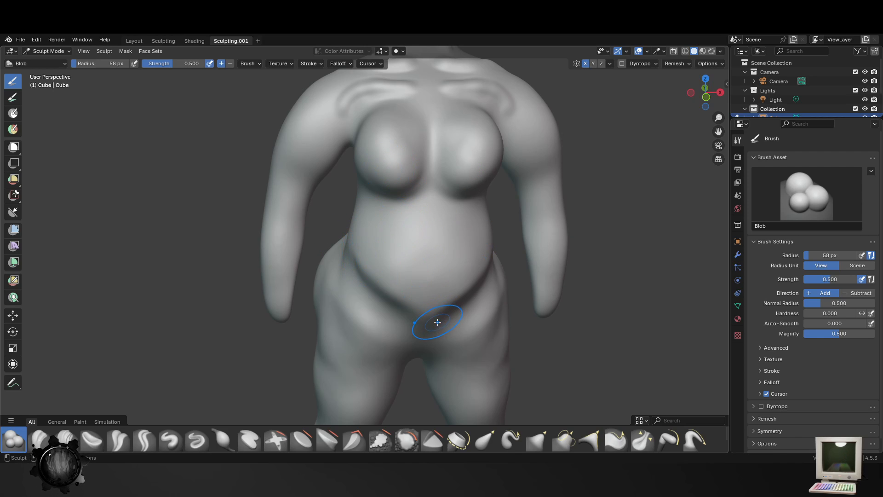
{"action": "left_click_drag", "start_coordinate": [438, 322], "coordinate": [410, 294]}
{"action": "middle_click_drag", "start_coordinate": [399, 304], "coordinate": [388, 287]}
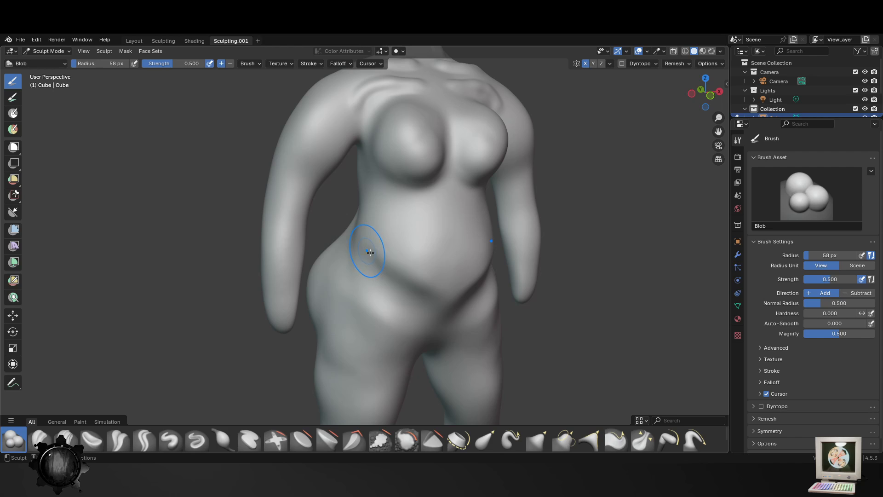
- Shape the lower back and the cleft between the buttocks with the Blob brush at 69 px
{"action": "key", "text": "f"}
{"action": "left_click", "coordinate": [393, 255]}
{"action": "key", "text": "f"}
{"action": "left_click", "coordinate": [383, 322]}
{"action": "middle_click_drag", "start_coordinate": [370, 258], "coordinate": [507, 260]}
{"action": "key", "text": "f"}
{"action": "left_click", "coordinate": [322, 228]}
{"action": "middle_click_drag", "start_coordinate": [328, 225], "coordinate": [367, 258], "text": "shift"}
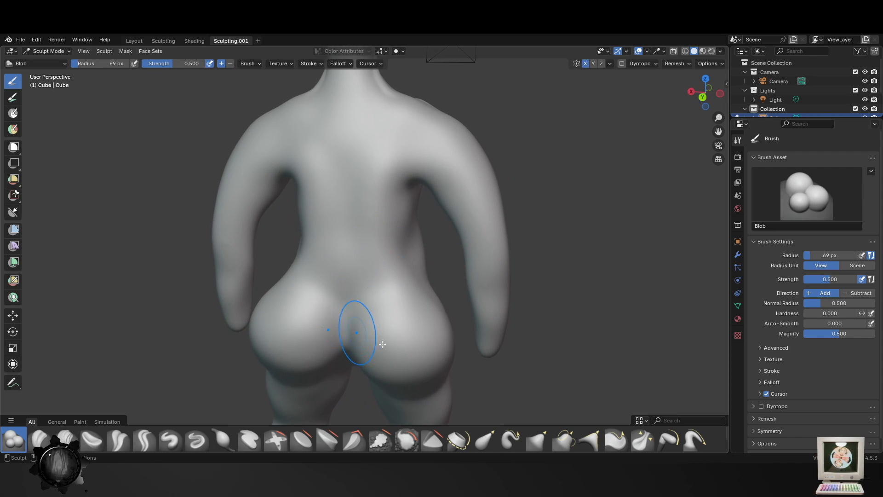
- Sculpt mirrored contour lines from the shoulder blades down the back to the hips with the Blob brush at 38 px
{"action": "key", "text": "f"}
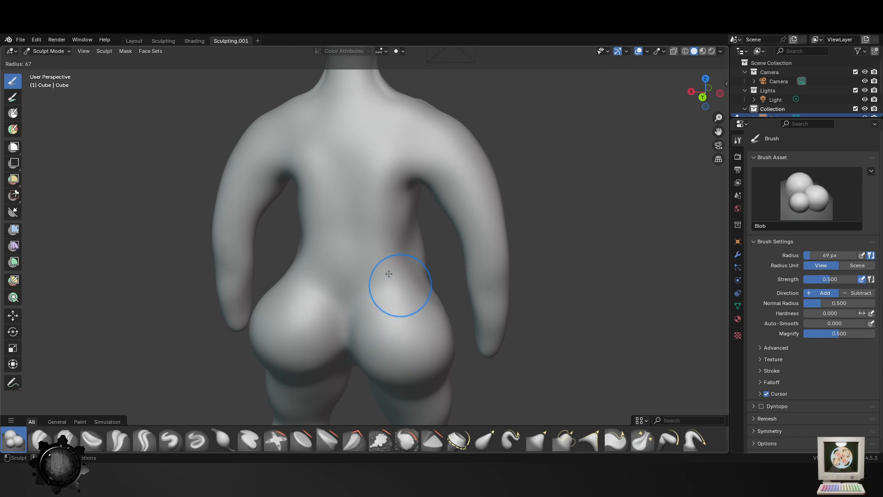
{"action": "left_click", "coordinate": [389, 274]}
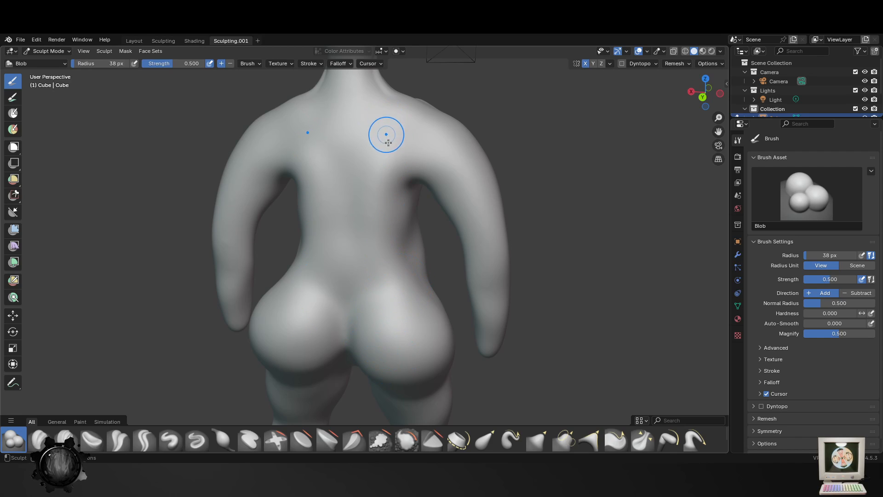
{"action": "mouse_move", "coordinate": [388, 143]}
{"action": "left_mouse_down"}
{"action": "mouse_move", "coordinate": [369, 223]}
{"action": "mouse_move", "coordinate": [374, 259]}
{"action": "mouse_move", "coordinate": [403, 288]}
{"action": "mouse_move", "coordinate": [381, 267]}
{"action": "mouse_move", "coordinate": [397, 126]}
{"action": "left_mouse_up"}
{"action": "middle_click_drag", "start_coordinate": [347, 365], "coordinate": [363, 345]}
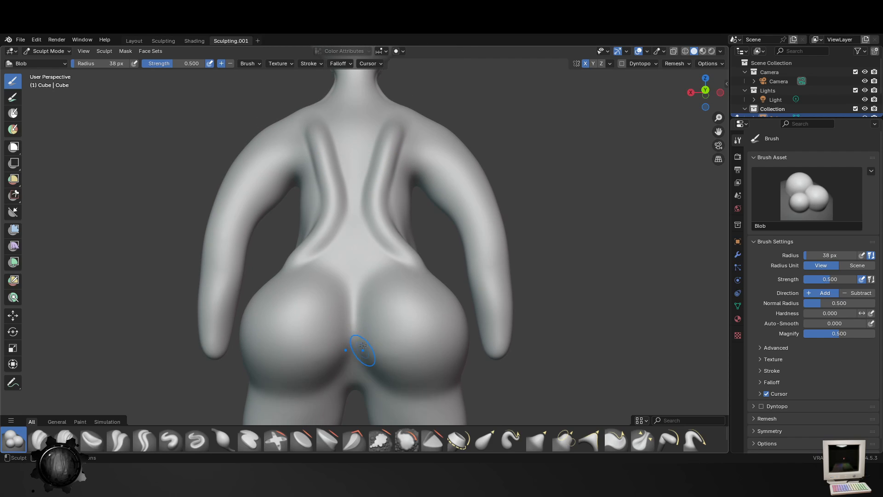
- Contour the inner edges of the buttocks with the Blob brush at 42 px and fill out their centres at 85 px
{"action": "key", "text": "bracketright"}
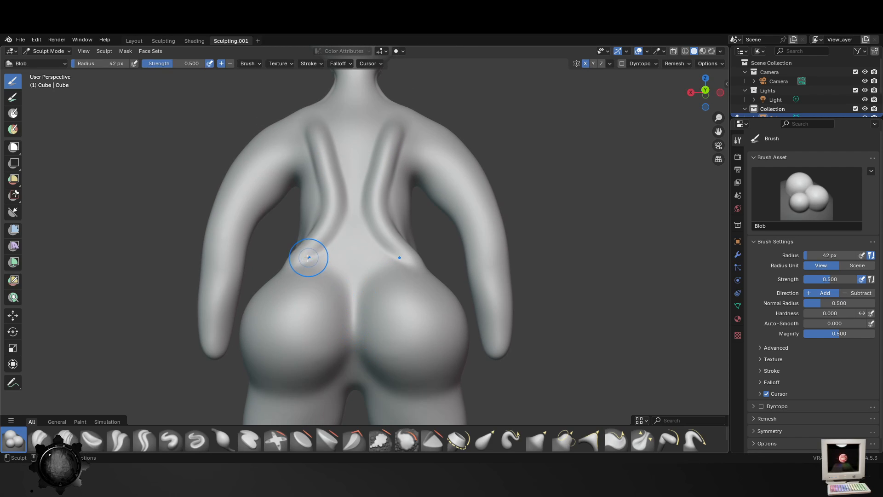
{"action": "mouse_move", "coordinate": [310, 256]}
{"action": "left_mouse_down"}
{"action": "mouse_move", "coordinate": [342, 289]}
{"action": "mouse_move", "coordinate": [319, 347]}
{"action": "left_mouse_up"}
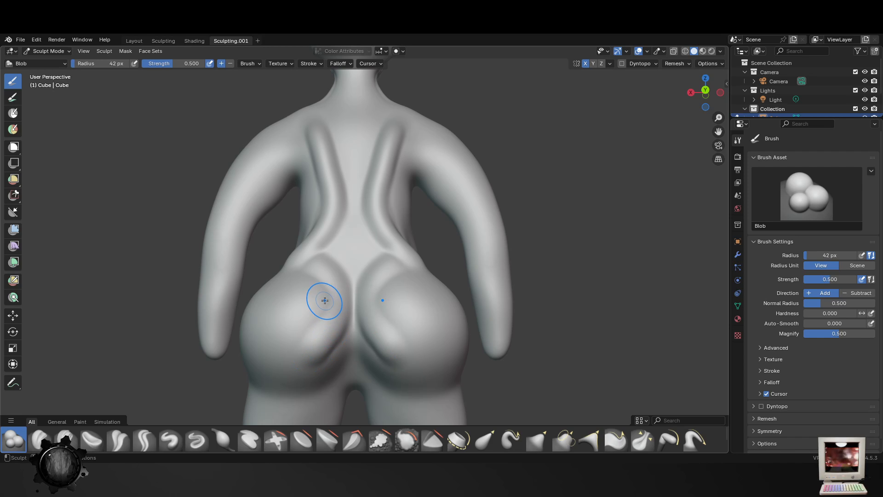
{"action": "key", "text": "f"}
{"action": "left_click", "coordinate": [344, 320]}
{"action": "mouse_move", "coordinate": [293, 272]}
{"action": "left_mouse_down"}
{"action": "mouse_move", "coordinate": [309, 302]}
{"action": "mouse_move", "coordinate": [307, 344]}
{"action": "left_mouse_up"}
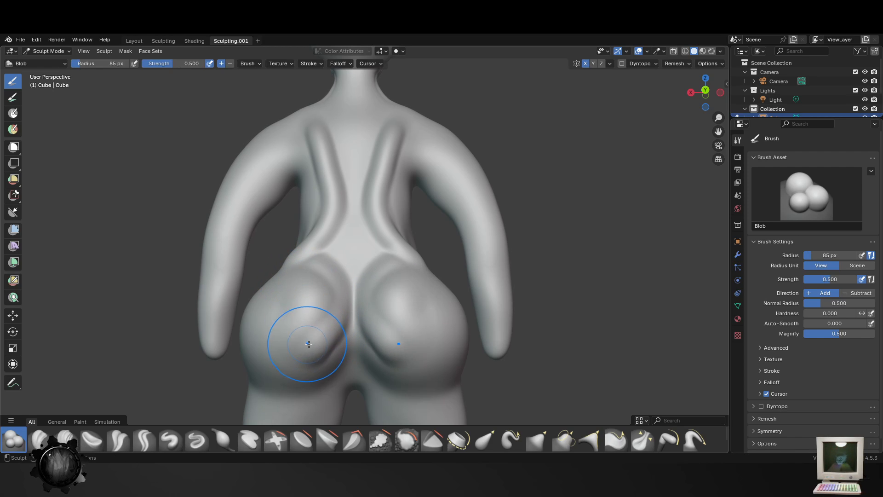
- Fill out the underside of the buttocks and the outer thighs above the knees with the Blob brush at 85 px
{"action": "mouse_move", "coordinate": [309, 344]}
{"action": "middle_mouse_down", "text": "shift"}
{"action": "mouse_move", "coordinate": [319, 374]}
{"action": "mouse_move", "coordinate": [333, 236]}
{"action": "middle_mouse_up", "text": "shift"}
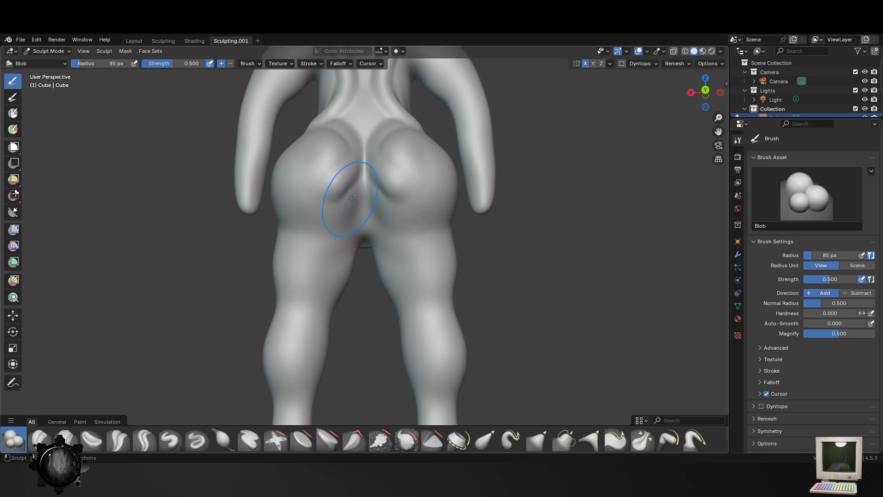
{"action": "left_click_drag", "start_coordinate": [352, 199], "coordinate": [335, 217]}
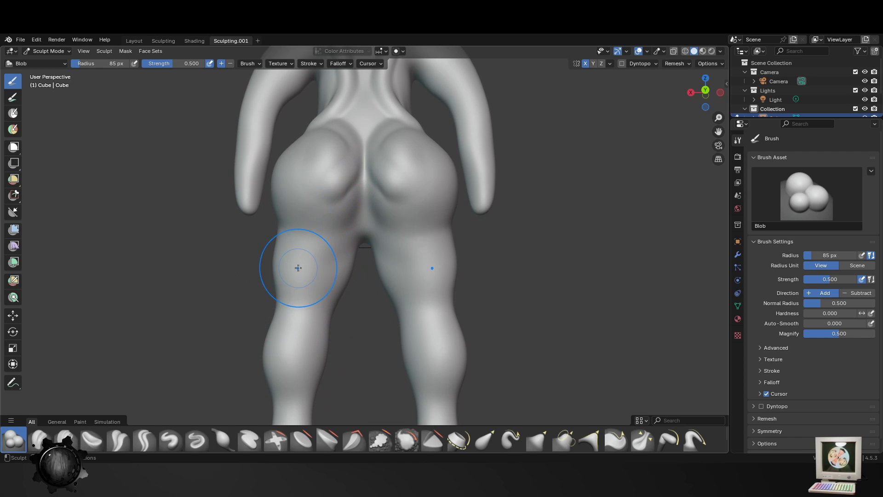
{"action": "left_click_drag", "start_coordinate": [279, 308], "coordinate": [283, 314]}
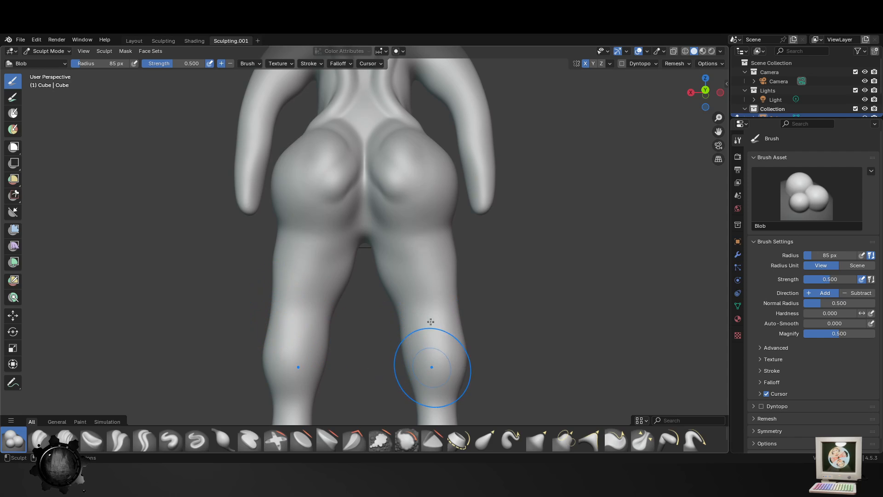
{"action": "middle_click_drag", "start_coordinate": [429, 365], "coordinate": [420, 217], "text": "shift"}
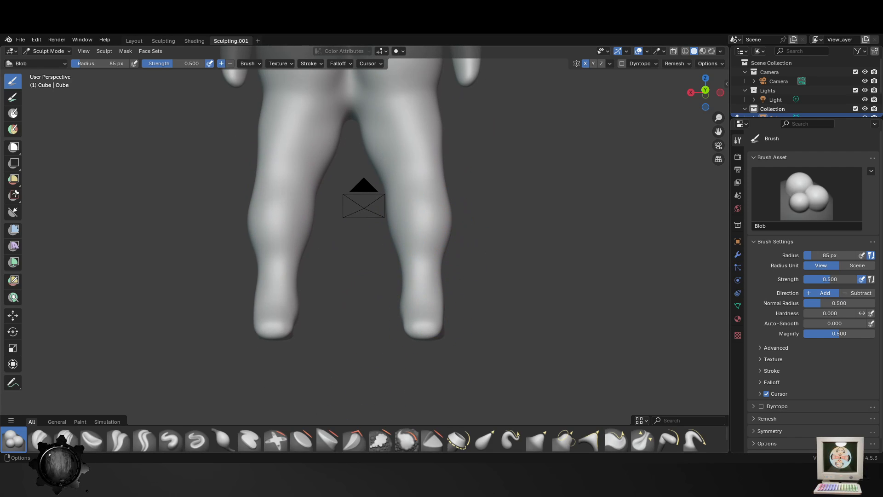
- Soften the backs of the knees and the contour lines down the back with the Smooth brush at 85 px
{"action": "left_click", "coordinate": [406, 440]}
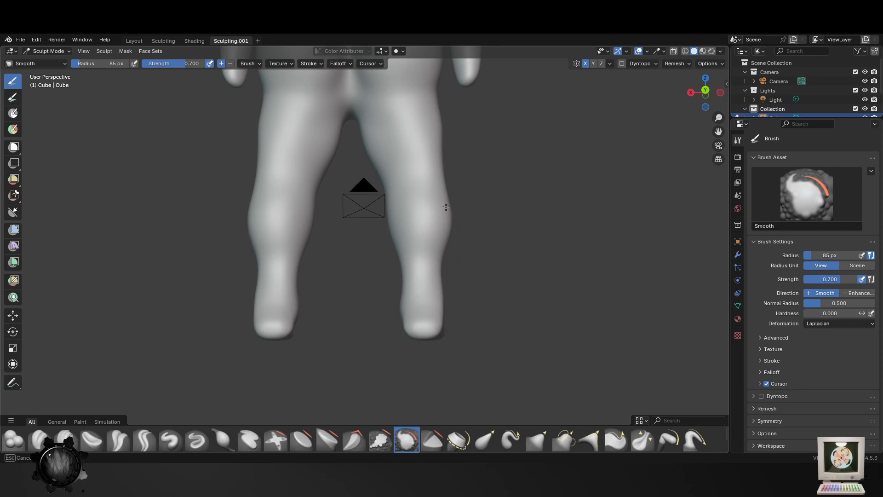
{"action": "mouse_move", "coordinate": [446, 208]}
{"action": "middle_mouse_down"}
{"action": "mouse_move", "coordinate": [403, 264]}
{"action": "mouse_move", "coordinate": [367, 239]}
{"action": "mouse_move", "coordinate": [368, 213]}
{"action": "middle_mouse_up"}
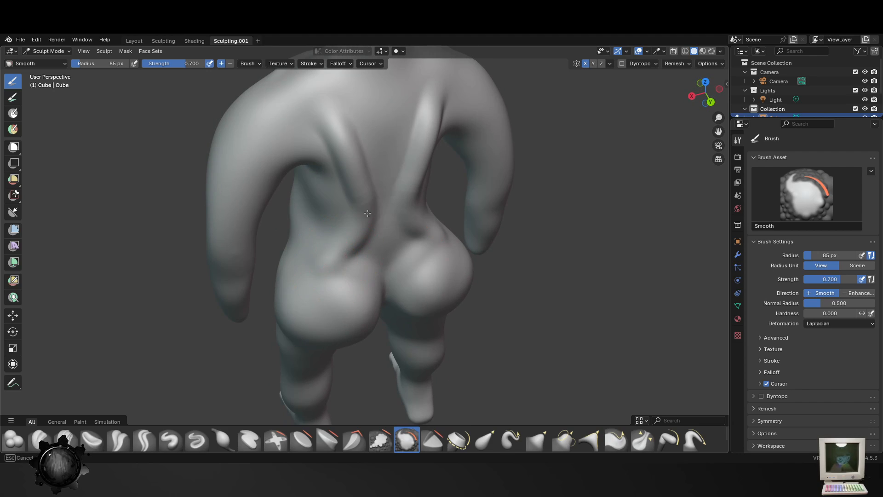
{"action": "left_click_drag", "start_coordinate": [348, 114], "coordinate": [348, 175]}
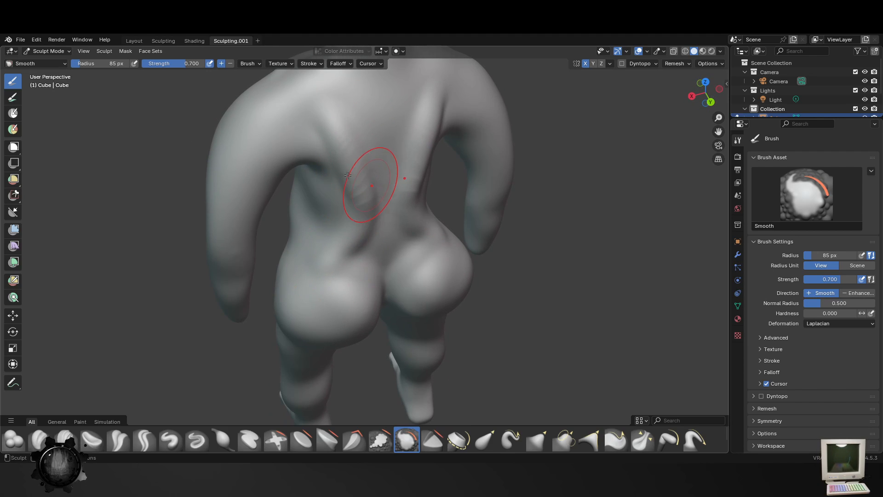
{"action": "left_click_drag", "start_coordinate": [363, 129], "coordinate": [358, 175]}
{"action": "middle_click_drag", "start_coordinate": [418, 169], "coordinate": [366, 245]}
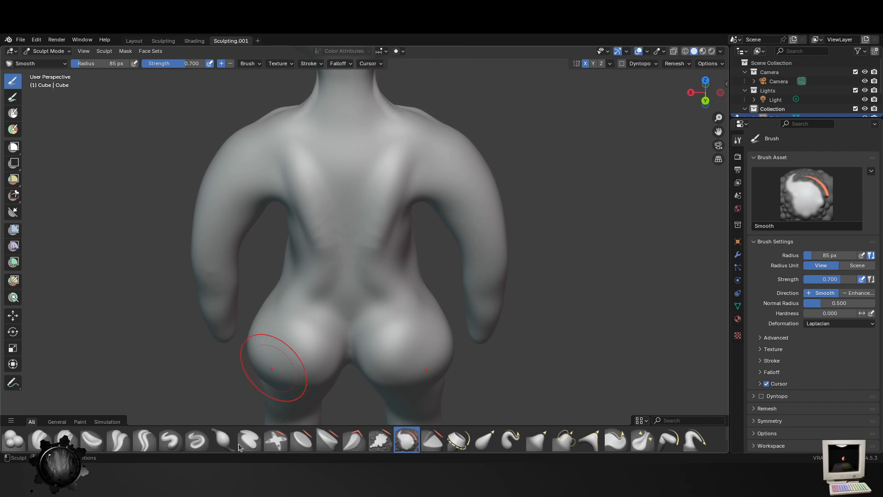
- Sculpt the spine line, the tendons at the back of the neck and the rear shoulder creases with the Blob brush at 28 px
{"action": "left_click", "coordinate": [12, 441]}
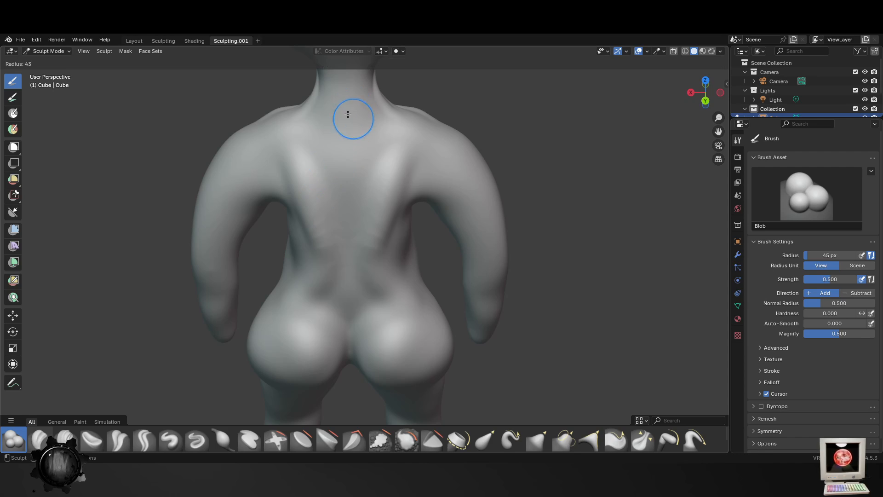
{"action": "left_click_drag", "start_coordinate": [346, 105], "coordinate": [350, 180]}
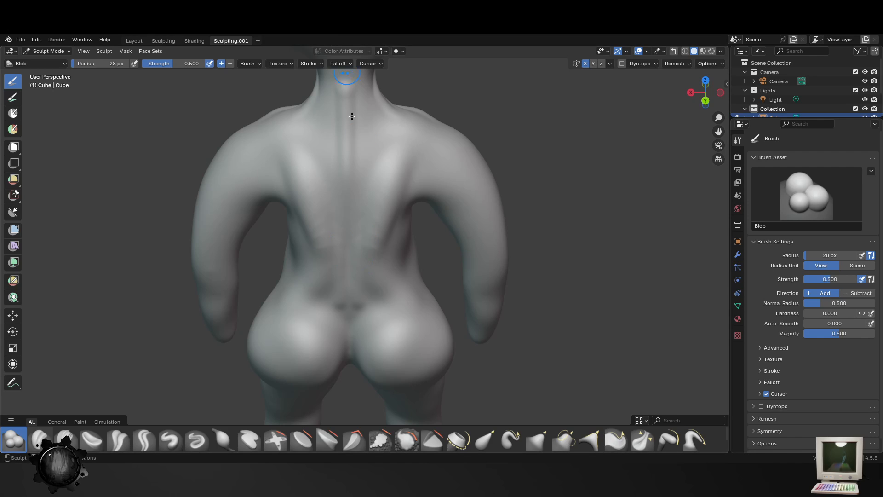
{"action": "mouse_move", "coordinate": [352, 116]}
{"action": "middle_mouse_down"}
{"action": "mouse_move", "coordinate": [345, 253]}
{"action": "mouse_move", "coordinate": [369, 180]}
{"action": "mouse_move", "coordinate": [443, 151]}
{"action": "middle_mouse_up"}
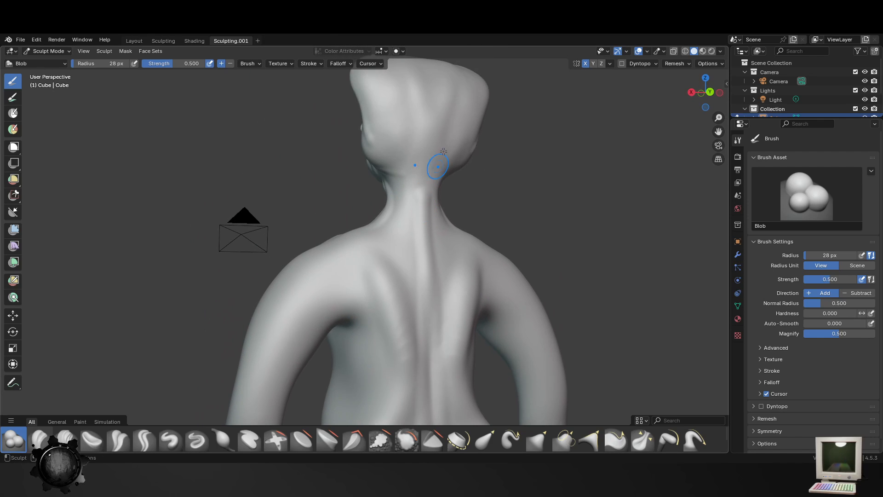
{"action": "mouse_move", "coordinate": [405, 177]}
{"action": "left_mouse_down"}
{"action": "mouse_move", "coordinate": [384, 225]}
{"action": "mouse_move", "coordinate": [358, 234]}
{"action": "mouse_move", "coordinate": [338, 310]}
{"action": "left_mouse_up"}
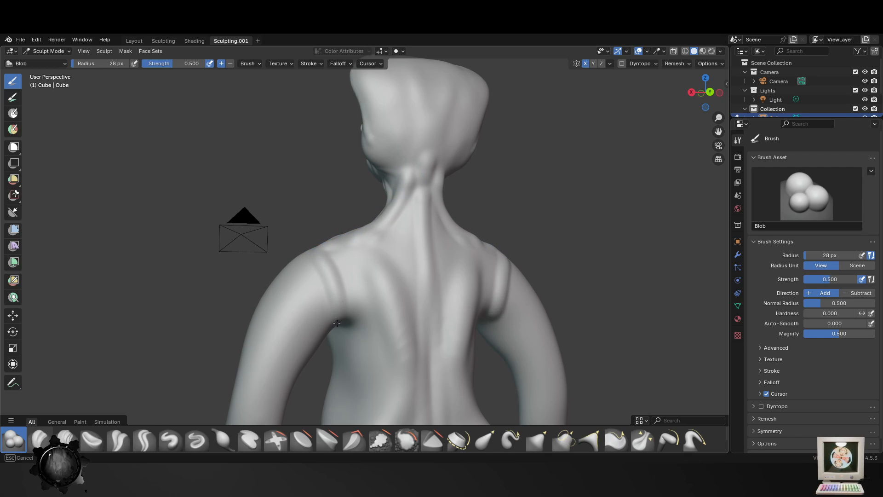
- Build mirrored ridges along the lower edges of the shoulder blades and fill the blades out with the Blob brush at 28 px
{"action": "middle_click_drag", "start_coordinate": [362, 312], "coordinate": [319, 305]}
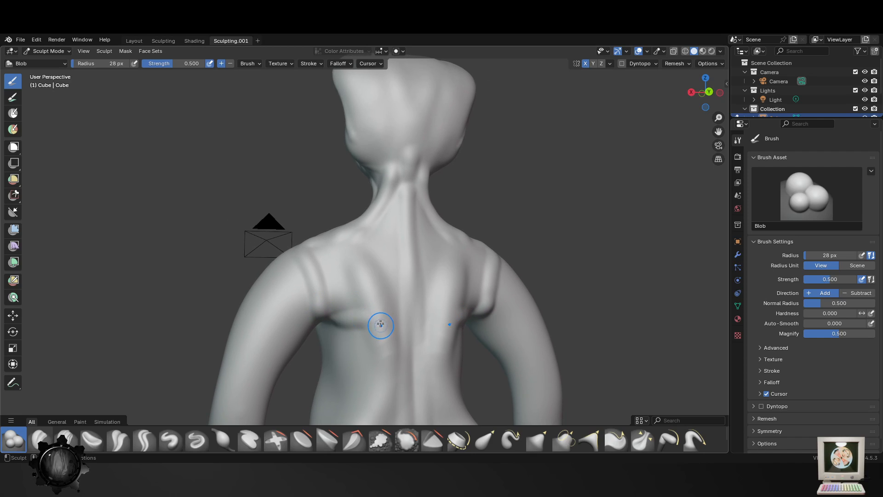
{"action": "left_click_drag", "start_coordinate": [380, 324], "coordinate": [324, 316]}
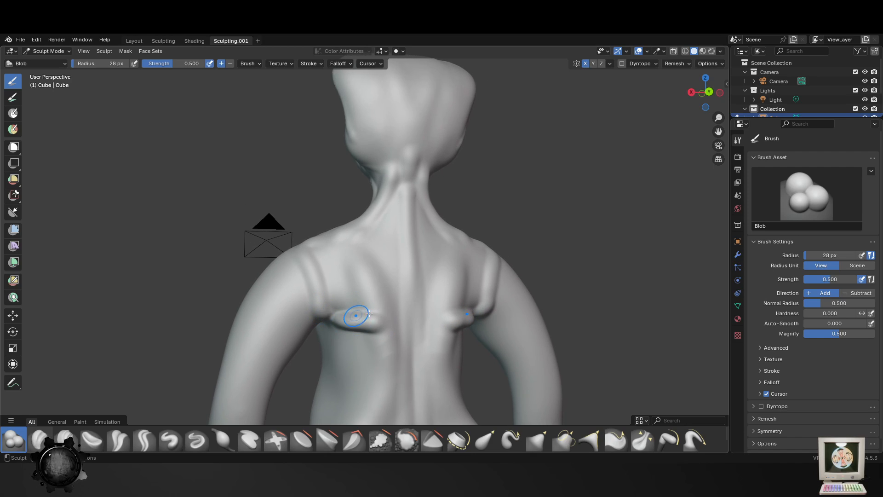
{"action": "left_click_drag", "start_coordinate": [395, 307], "coordinate": [377, 318]}
{"action": "mouse_move", "coordinate": [380, 264]}
{"action": "left_mouse_down"}
{"action": "mouse_move", "coordinate": [336, 308]}
{"action": "mouse_move", "coordinate": [335, 266]}
{"action": "left_mouse_up"}
{"action": "mouse_move", "coordinate": [335, 266]}
{"action": "middle_mouse_down"}
{"action": "mouse_move", "coordinate": [409, 339]}
{"action": "mouse_move", "coordinate": [388, 290]}
{"action": "middle_mouse_up"}
- Build up the lower spine and mirrored vertical muscle ridges down the back with the Blob brush at 35 px
{"action": "scroll", "coordinate": [407, 343], "scroll_direction": "down", "scroll_amount": 2}
{"action": "scroll", "coordinate": [389, 292], "scroll_direction": "up", "scroll_amount": 3}
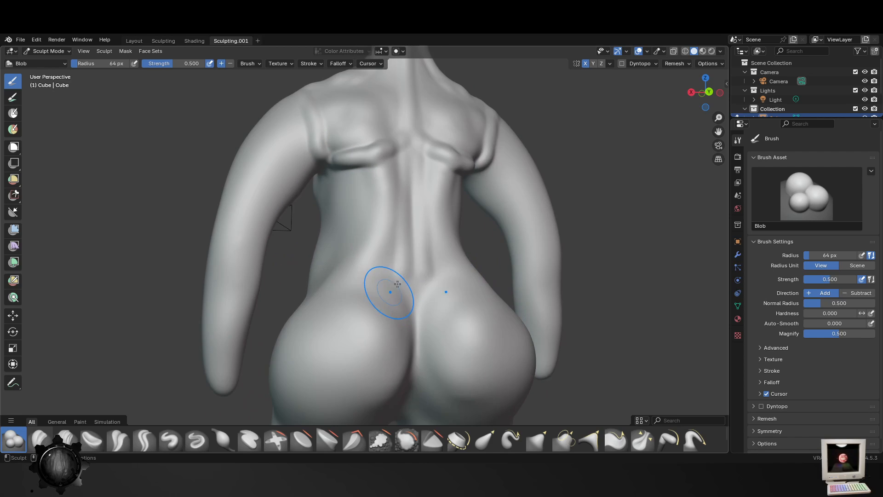
{"action": "key", "text": "f"}
{"action": "left_click", "coordinate": [429, 236]}
{"action": "left_click_drag", "start_coordinate": [416, 261], "coordinate": [414, 266]}
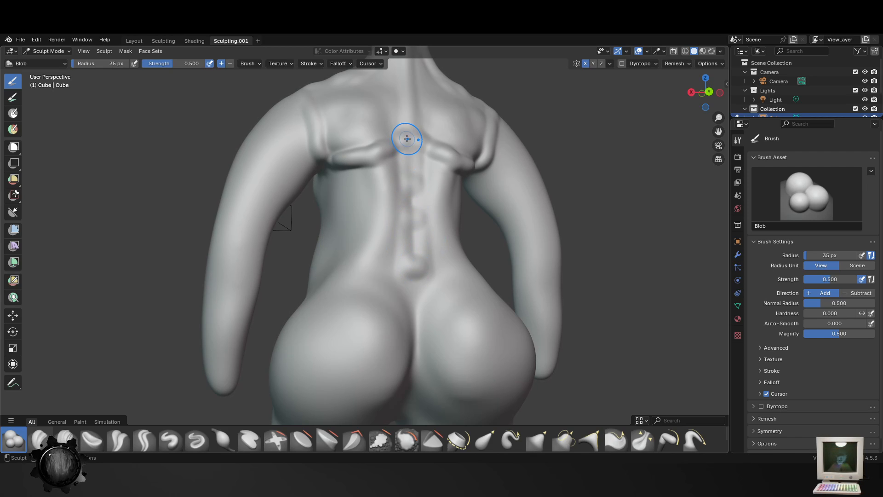
{"action": "mouse_move", "coordinate": [388, 160]}
{"action": "left_mouse_down"}
{"action": "mouse_move", "coordinate": [372, 193]}
{"action": "mouse_move", "coordinate": [374, 268]}
{"action": "left_mouse_up"}
{"action": "left_click_drag", "start_coordinate": [343, 180], "coordinate": [345, 254]}
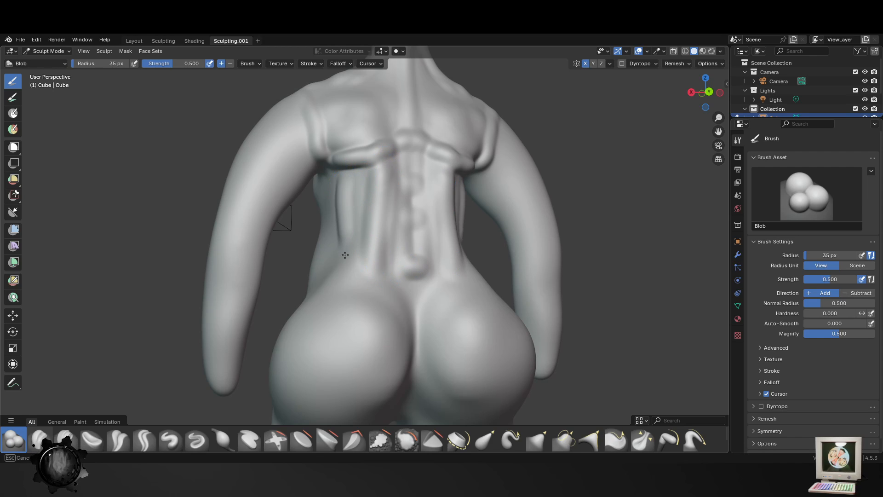
{"action": "mouse_move", "coordinate": [361, 176]}
{"action": "left_mouse_down"}
{"action": "mouse_move", "coordinate": [359, 274]}
{"action": "mouse_move", "coordinate": [340, 298]}
{"action": "left_mouse_up"}
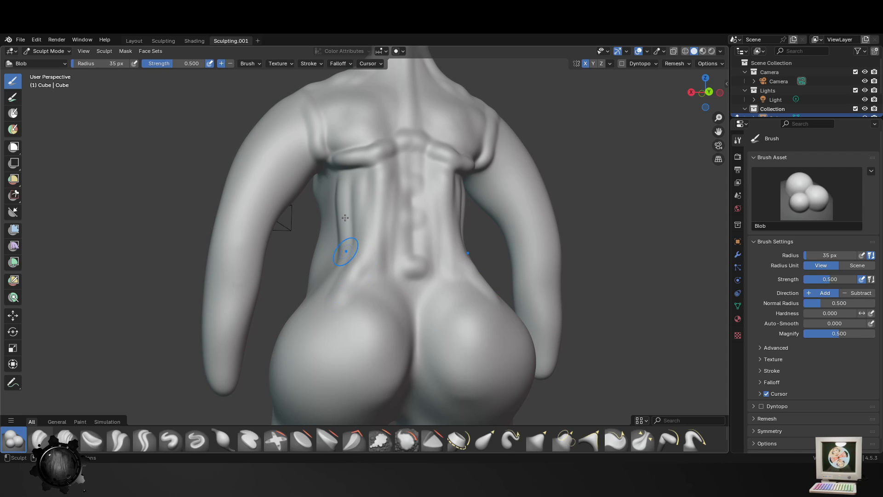
- Fill out the sides of the lower back above the hips with the Blob brush at 79 px
{"action": "key", "text": "f"}
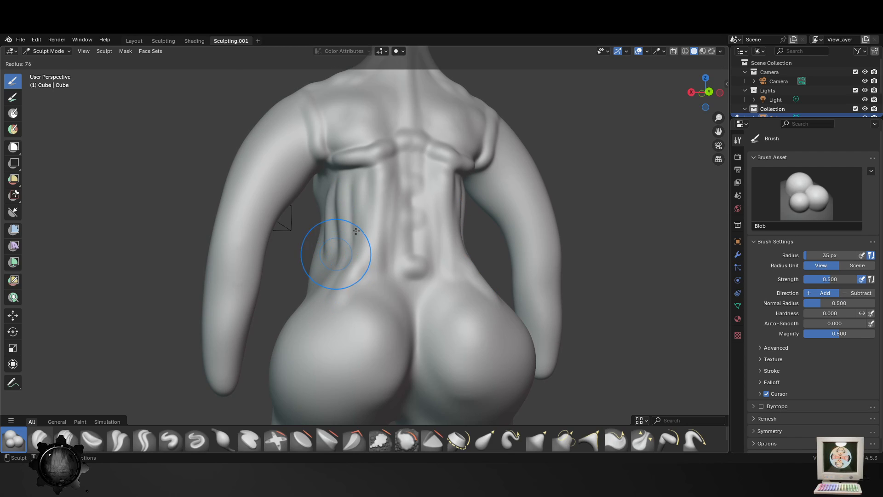
{"action": "left_click", "coordinate": [356, 231]}
{"action": "left_click_drag", "start_coordinate": [339, 194], "coordinate": [337, 273]}
{"action": "scroll", "coordinate": [297, 311], "scroll_direction": "down", "scroll_amount": 4}
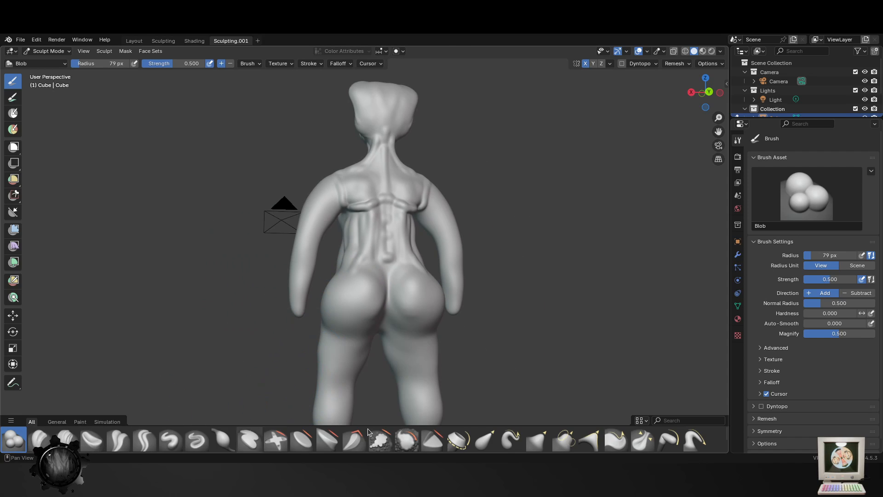
- Reshape the outer hips and the upper and lower edges of the buttocks with the Elastic Grab brush at 79 px
{"action": "left_click", "coordinate": [485, 440]}
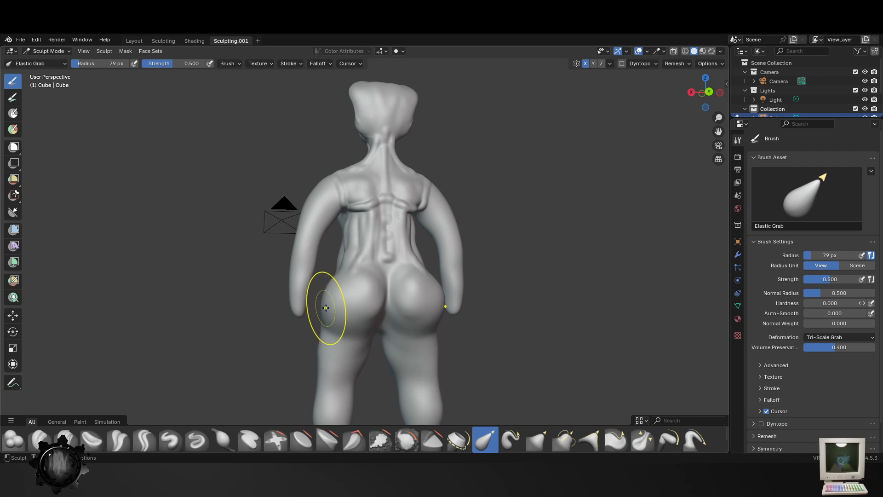
{"action": "left_click_drag", "start_coordinate": [330, 308], "coordinate": [340, 294]}
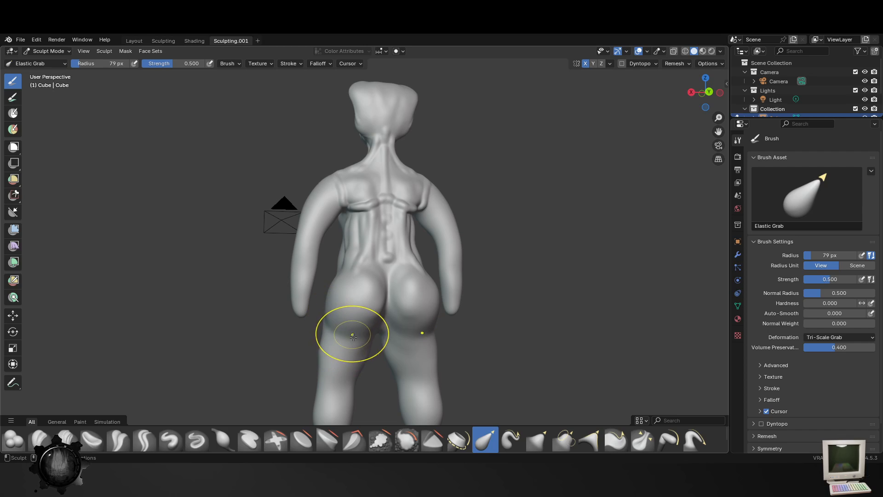
{"action": "left_click_drag", "start_coordinate": [353, 334], "coordinate": [352, 345]}
{"action": "left_click_drag", "start_coordinate": [365, 276], "coordinate": [373, 271]}
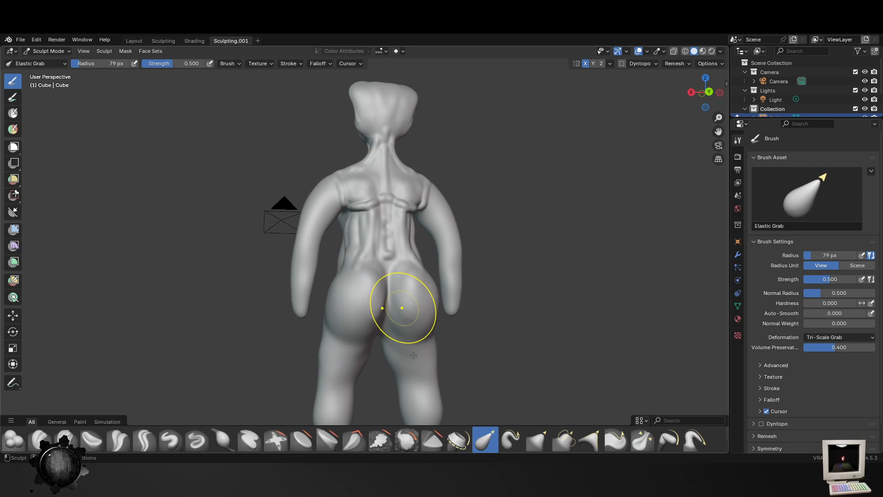
{"action": "middle_click_drag", "start_coordinate": [495, 390], "coordinate": [432, 375]}
{"action": "mouse_move", "coordinate": [307, 300]}
{"action": "middle_mouse_down"}
{"action": "mouse_move", "coordinate": [263, 316]}
{"action": "mouse_move", "coordinate": [327, 319]}
{"action": "mouse_move", "coordinate": [350, 305]}
{"action": "mouse_move", "coordinate": [327, 308]}
{"action": "middle_mouse_up"}
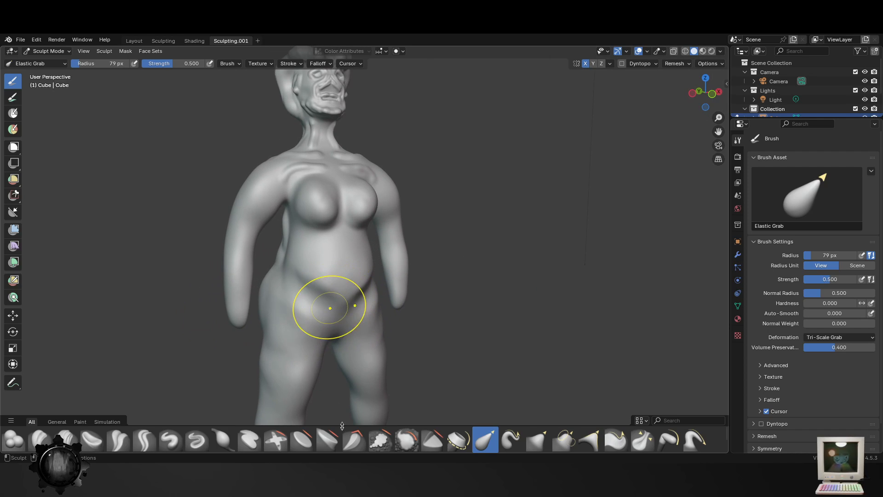
- Smooth the crease under the belly, the groin, the thighs and the knees with the Smooth brush at 98 px
{"action": "left_click", "coordinate": [407, 440]}
{"action": "key", "text": "f"}
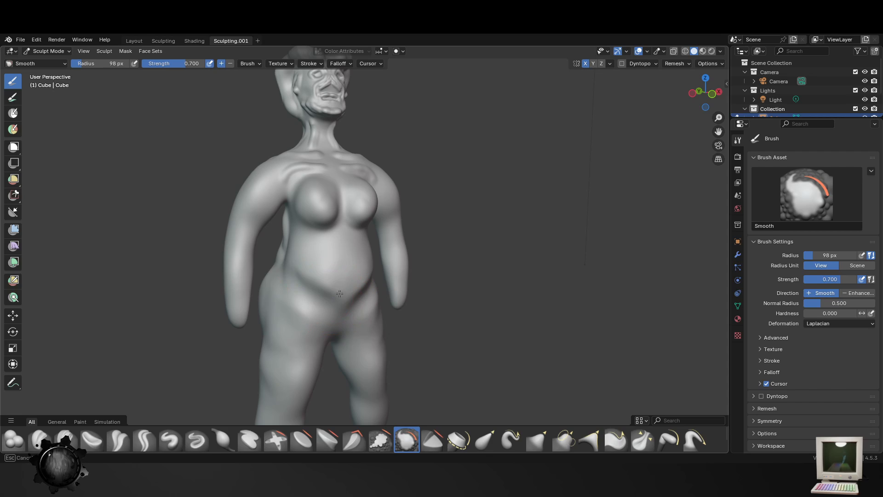
{"action": "left_click_drag", "start_coordinate": [364, 285], "coordinate": [343, 301]}
{"action": "middle_click_drag", "start_coordinate": [338, 304], "coordinate": [328, 305]}
{"action": "left_click_drag", "start_coordinate": [313, 306], "coordinate": [310, 357]}
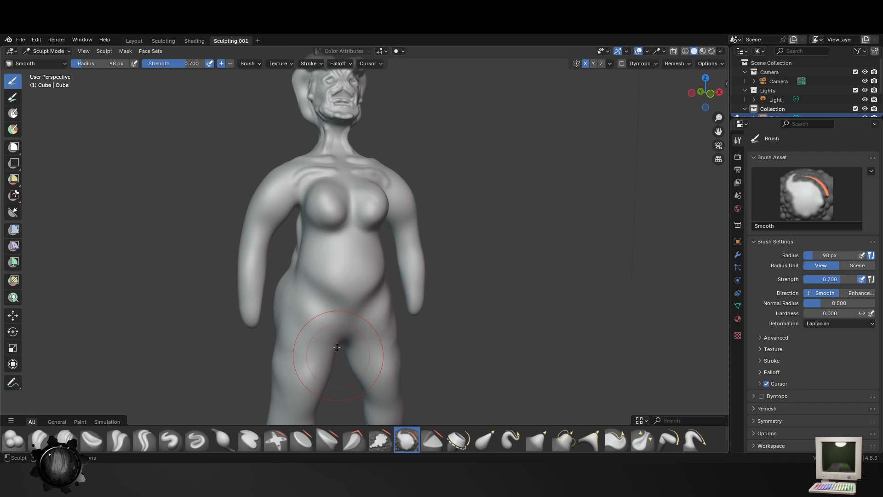
{"action": "middle_click_drag", "start_coordinate": [310, 357], "coordinate": [335, 253], "text": "shift"}
{"action": "left_click_drag", "start_coordinate": [340, 226], "coordinate": [346, 202]}
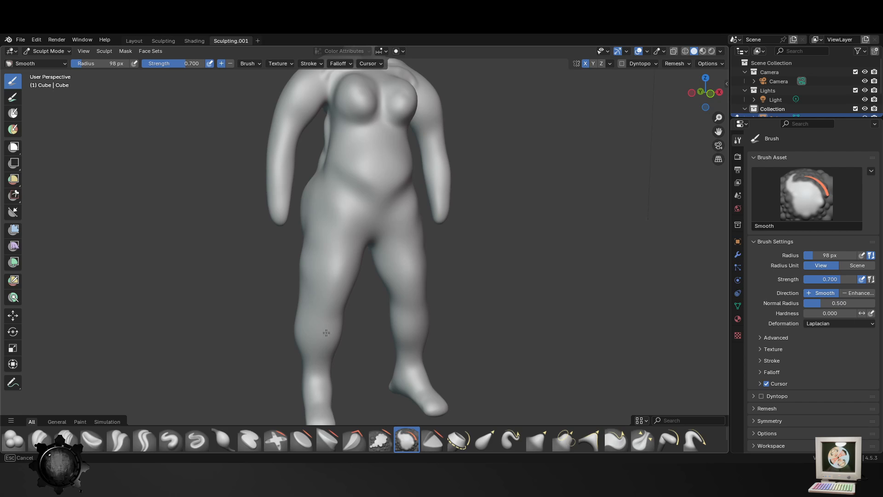
{"action": "middle_click_drag", "start_coordinate": [315, 317], "coordinate": [262, 367]}
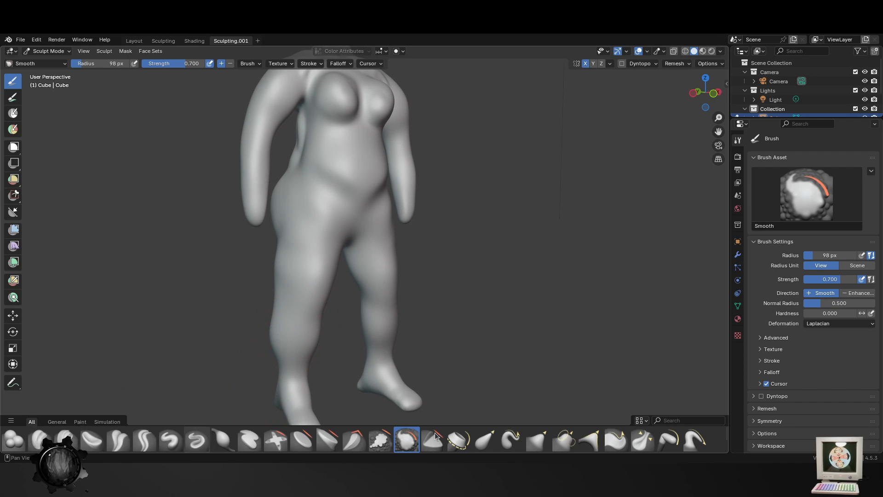
- Pull in the outer knees with the Elastic Grab brush at 98 px and refine the outer thigh and knee contours at 70 px
{"action": "left_click", "coordinate": [487, 440]}
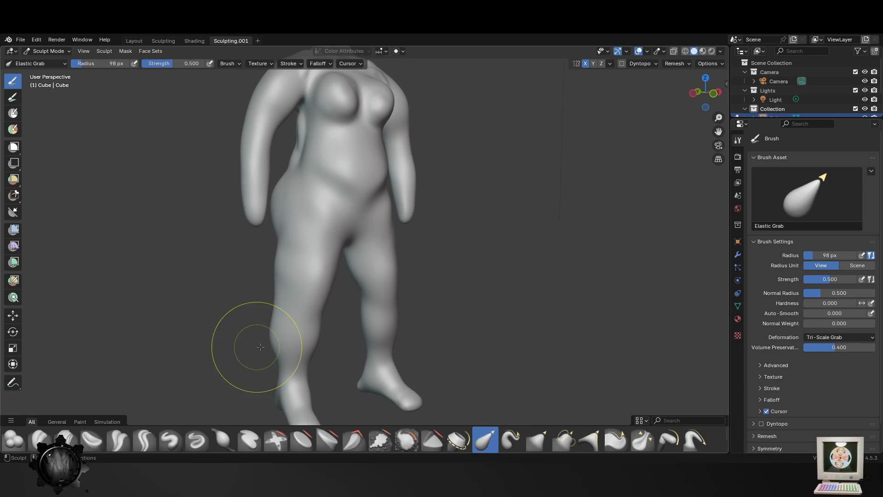
{"action": "left_click_drag", "start_coordinate": [284, 340], "coordinate": [288, 332]}
{"action": "key", "text": "f"}
{"action": "left_click", "coordinate": [290, 332]}
{"action": "left_click_drag", "start_coordinate": [282, 240], "coordinate": [280, 240]}
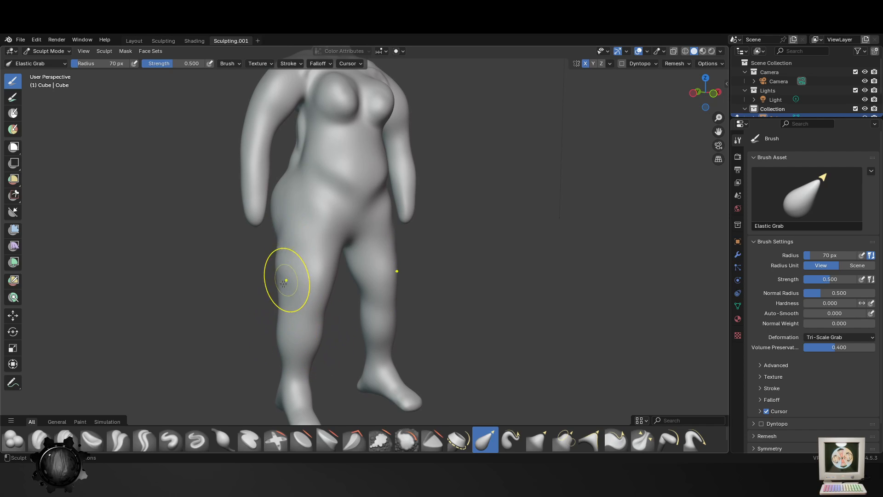
{"action": "left_click_drag", "start_coordinate": [282, 331], "coordinate": [290, 330]}
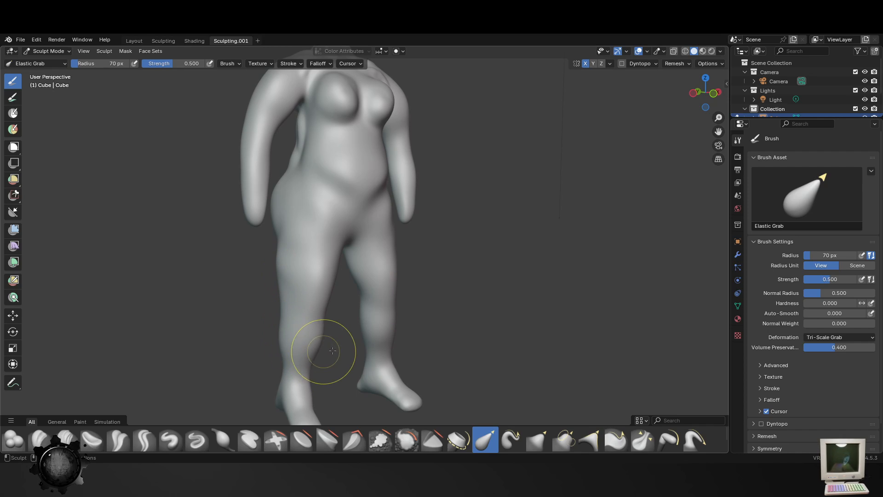
{"action": "middle_click_drag", "start_coordinate": [332, 350], "coordinate": [359, 339]}
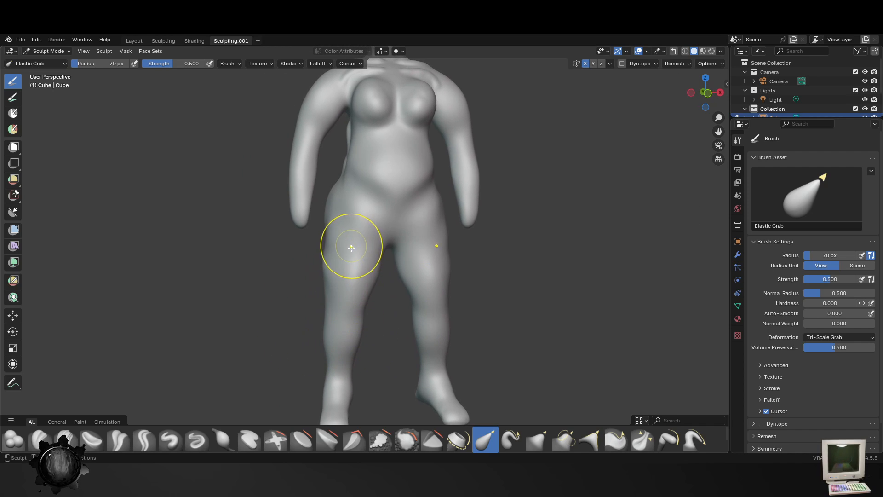
- Smooth the legs from the hips down to the ankles with the Smooth brush at 106 px
{"action": "left_click", "coordinate": [408, 439]}
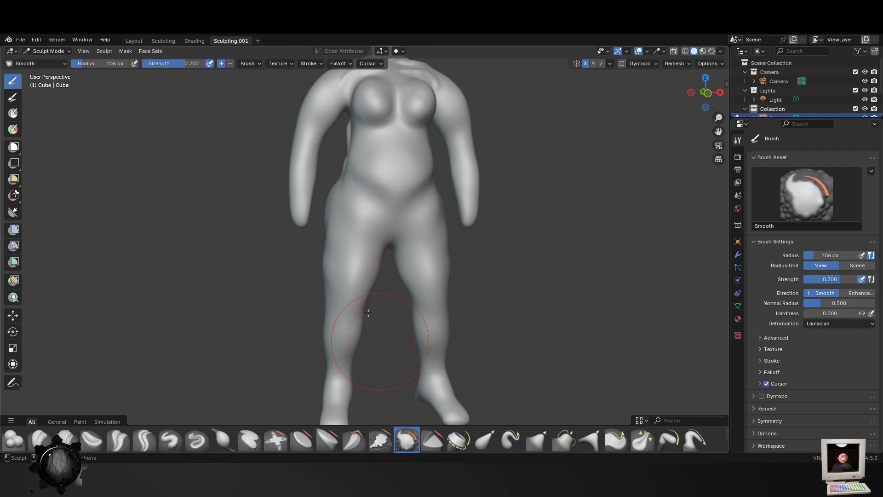
{"action": "middle_click_drag", "start_coordinate": [348, 420], "coordinate": [438, 345], "text": "shift"}
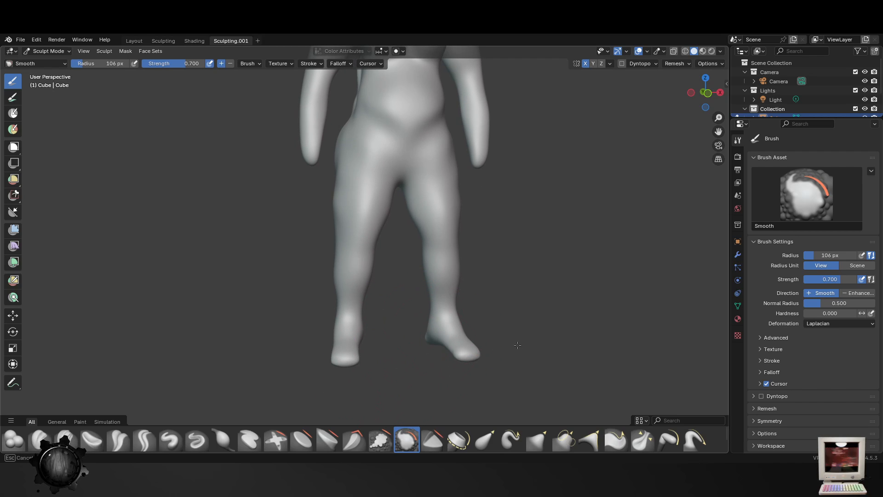
{"action": "left_click_drag", "start_coordinate": [336, 328], "coordinate": [359, 234]}
{"action": "middle_click_drag", "start_coordinate": [363, 231], "coordinate": [360, 327], "text": "shift"}
{"action": "middle_click_drag", "start_coordinate": [347, 124], "coordinate": [396, 167], "text": "shift"}
- Smooth the collarbone ridges, neck and face with the Smooth brush at 106 px
{"action": "left_click", "coordinate": [676, 64]}
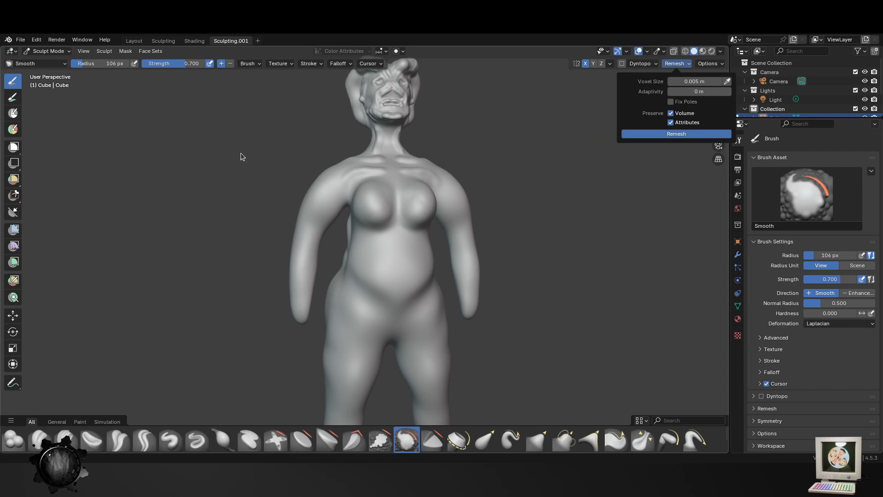
{"action": "middle_click_drag", "start_coordinate": [484, 161], "coordinate": [486, 279], "text": "shift"}
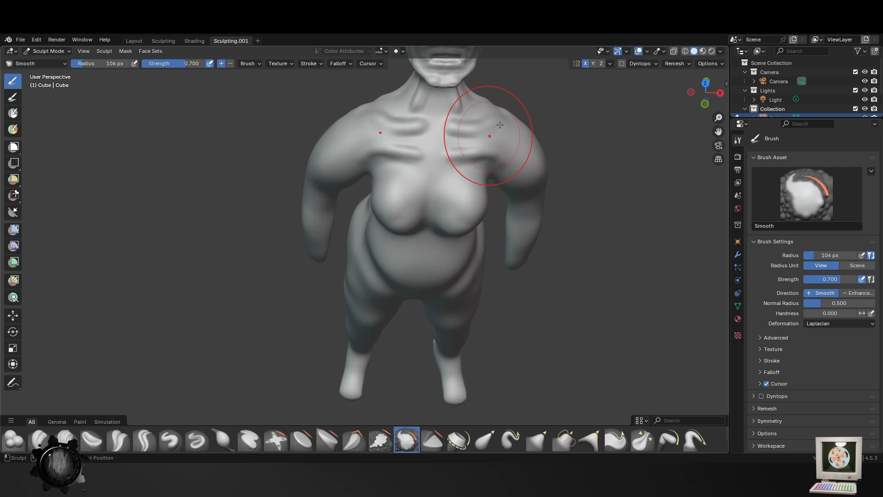
{"action": "middle_click_drag", "start_coordinate": [491, 134], "coordinate": [492, 233], "text": "shift"}
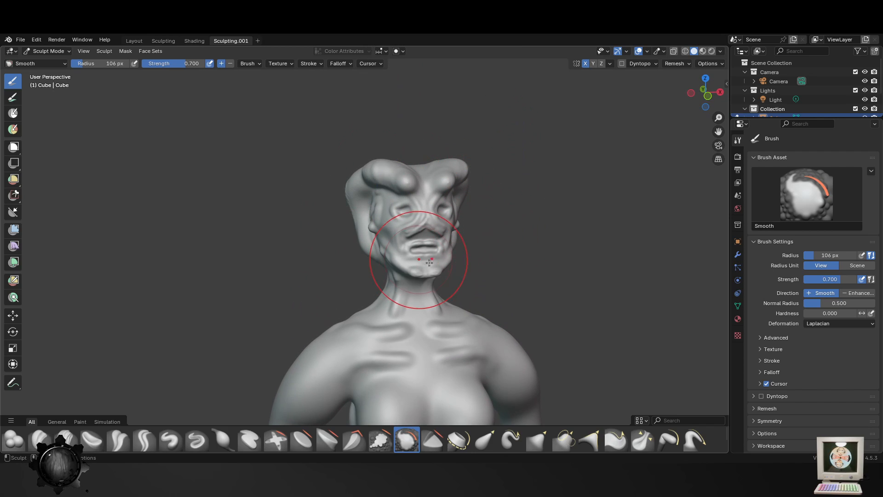
{"action": "left_click_drag", "start_coordinate": [429, 262], "coordinate": [421, 213]}
{"action": "middle_click_drag", "start_coordinate": [406, 407], "coordinate": [414, 223], "text": "shift"}
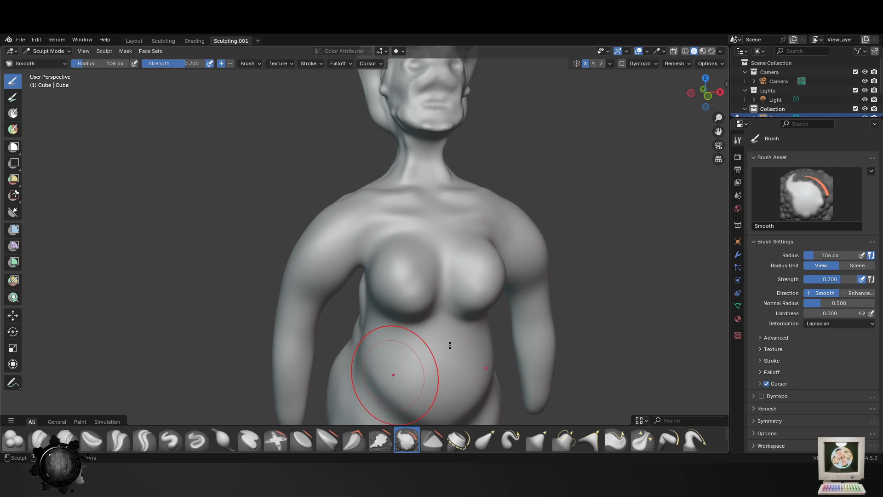
- Smooth the lower back and the spine up to between the shoulder blades with the Smooth brush at 106 px
{"action": "middle_click_drag", "start_coordinate": [450, 345], "coordinate": [639, 302]}
{"action": "mouse_move", "coordinate": [291, 272]}
{"action": "left_mouse_down"}
{"action": "mouse_move", "coordinate": [270, 326]}
{"action": "mouse_move", "coordinate": [266, 302]}
{"action": "left_mouse_up"}
{"action": "scroll", "coordinate": [265, 315], "scroll_direction": "down", "scroll_amount": 3}
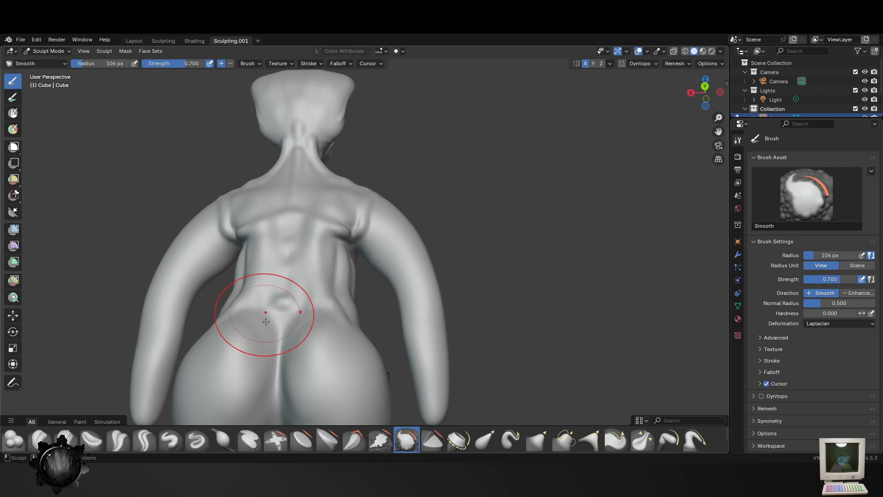
{"action": "middle_click_drag", "start_coordinate": [264, 316], "coordinate": [297, 340]}
{"action": "mouse_move", "coordinate": [308, 343]}
{"action": "left_mouse_down"}
{"action": "mouse_move", "coordinate": [302, 359]}
{"action": "mouse_move", "coordinate": [305, 346]}
{"action": "left_mouse_up"}
{"action": "mouse_move", "coordinate": [365, 277]}
{"action": "left_mouse_down"}
{"action": "mouse_move", "coordinate": [372, 251]}
{"action": "mouse_move", "coordinate": [249, 255]}
{"action": "mouse_move", "coordinate": [305, 211]}
{"action": "mouse_move", "coordinate": [324, 184]}
{"action": "left_mouse_up"}
{"action": "left_click_drag", "start_coordinate": [317, 216], "coordinate": [315, 272]}
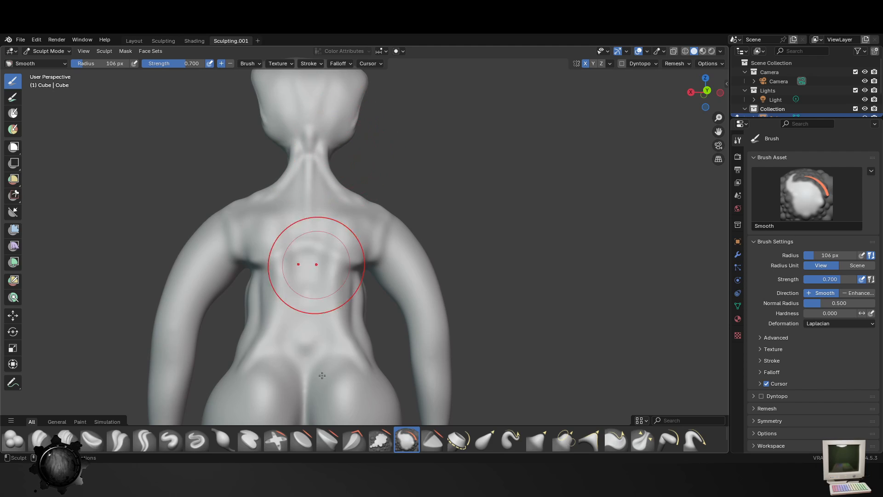
{"action": "middle_click_drag", "start_coordinate": [322, 376], "coordinate": [349, 259], "text": "shift"}
- Smooth the flank from the back around to the side of the waist with the Smooth brush at 106 px
{"action": "left_click_drag", "start_coordinate": [324, 270], "coordinate": [279, 247]}
{"action": "middle_click_drag", "start_coordinate": [279, 247], "coordinate": [351, 322]}
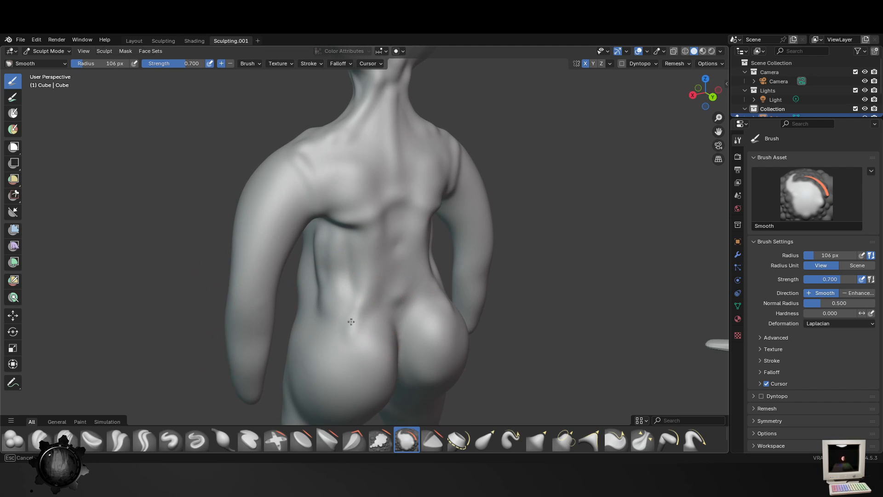
{"action": "left_click_drag", "start_coordinate": [354, 273], "coordinate": [341, 276]}
{"action": "middle_click_drag", "start_coordinate": [341, 274], "coordinate": [374, 269]}
{"action": "mouse_move", "coordinate": [364, 264]}
{"action": "left_mouse_down"}
{"action": "mouse_move", "coordinate": [379, 271]}
{"action": "mouse_move", "coordinate": [369, 295]}
{"action": "left_mouse_up"}
{"action": "middle_click_drag", "start_coordinate": [377, 296], "coordinate": [491, 282]}
{"action": "scroll", "coordinate": [490, 271], "scroll_direction": "up", "scroll_amount": 3}
{"action": "middle_click_drag", "start_coordinate": [514, 240], "coordinate": [488, 240]}
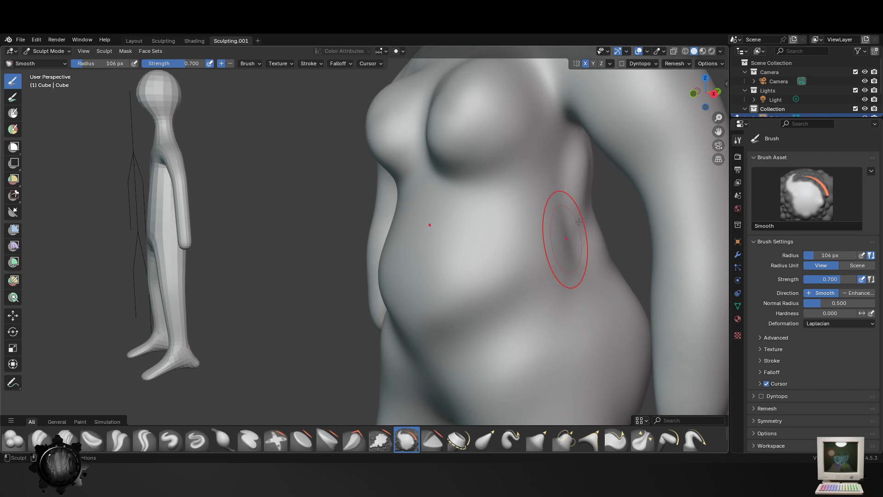
{"action": "left_click_drag", "start_coordinate": [567, 237], "coordinate": [576, 222]}
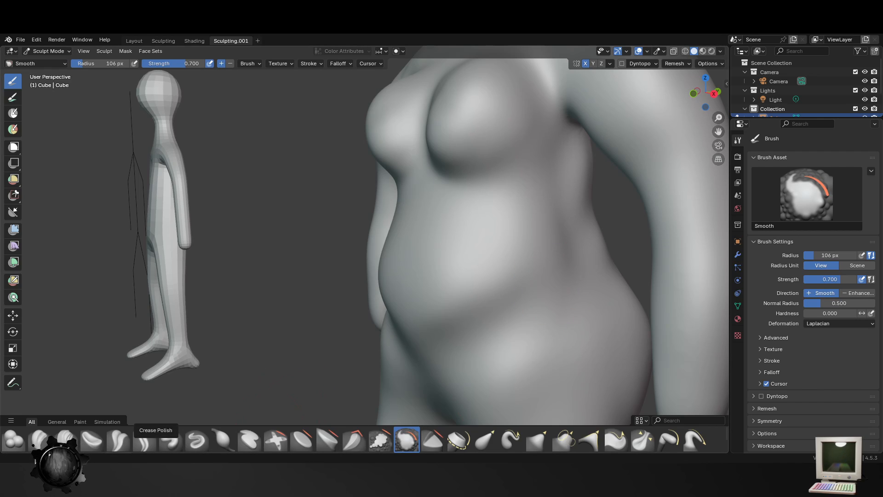
- Build up a belly roll from the waist around to the front with the Blob brush at 106 px and strength 0.500
{"action": "left_click", "coordinate": [14, 439]}
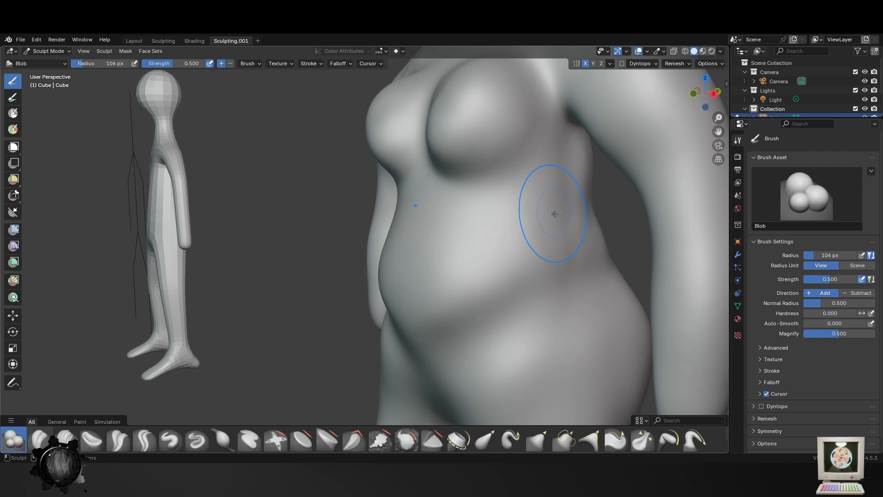
{"action": "left_click_drag", "start_coordinate": [590, 261], "coordinate": [407, 329]}
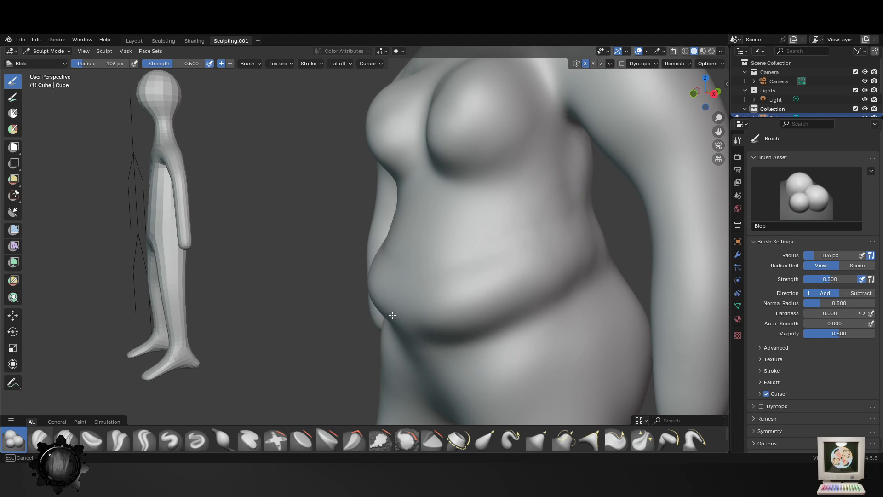
{"action": "mouse_move", "coordinate": [382, 352]}
{"action": "middle_mouse_down"}
{"action": "mouse_move", "coordinate": [489, 355]}
{"action": "mouse_move", "coordinate": [370, 353]}
{"action": "middle_mouse_up"}
{"action": "scroll", "coordinate": [491, 355], "scroll_direction": "down", "scroll_amount": 4}
{"action": "scroll", "coordinate": [368, 354], "scroll_direction": "up", "scroll_amount": 3}
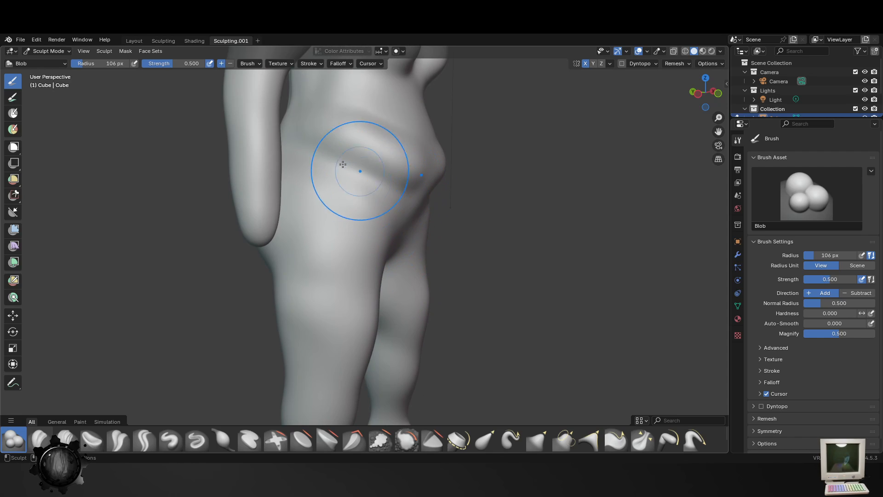
{"action": "middle_click_drag", "start_coordinate": [357, 171], "coordinate": [444, 227]}
- Blend the new belly roll and the fold beneath it with the Smooth brush at 106 px
{"action": "left_click", "coordinate": [406, 442]}
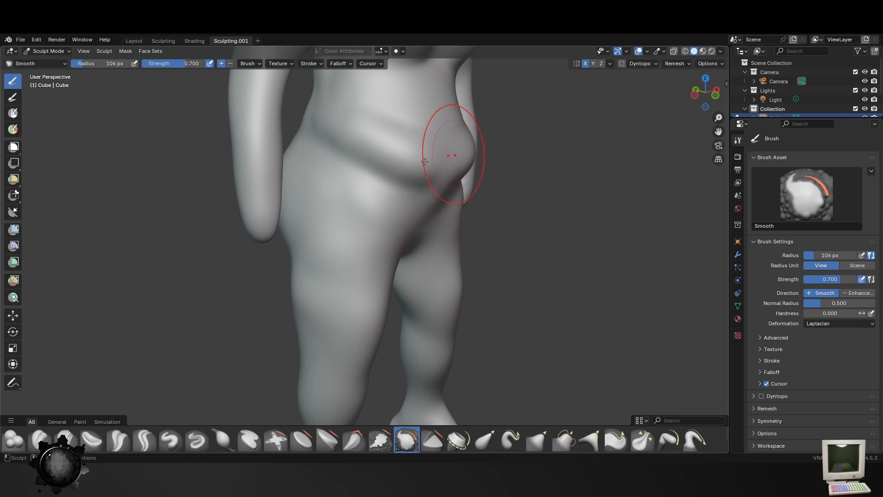
{"action": "mouse_move", "coordinate": [440, 242]}
{"action": "middle_mouse_down"}
{"action": "mouse_move", "coordinate": [487, 212]}
{"action": "mouse_move", "coordinate": [502, 189]}
{"action": "middle_mouse_up"}
{"action": "left_click_drag", "start_coordinate": [421, 220], "coordinate": [479, 178]}
{"action": "mouse_move", "coordinate": [519, 183]}
{"action": "middle_mouse_down", "text": "shift"}
{"action": "mouse_move", "coordinate": [479, 212]}
{"action": "mouse_move", "coordinate": [488, 277]}
{"action": "middle_mouse_up", "text": "shift"}
{"action": "middle_click_drag", "start_coordinate": [501, 279], "coordinate": [469, 239]}
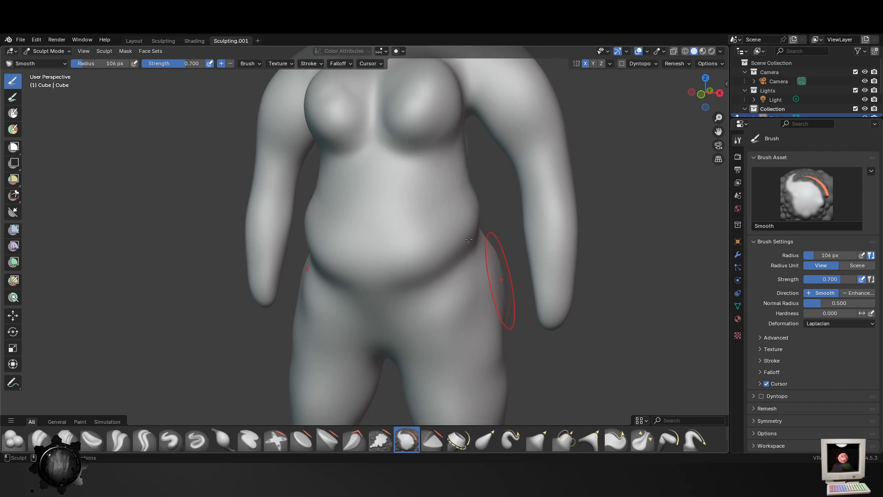
{"action": "left_click_drag", "start_coordinate": [372, 287], "coordinate": [451, 240]}
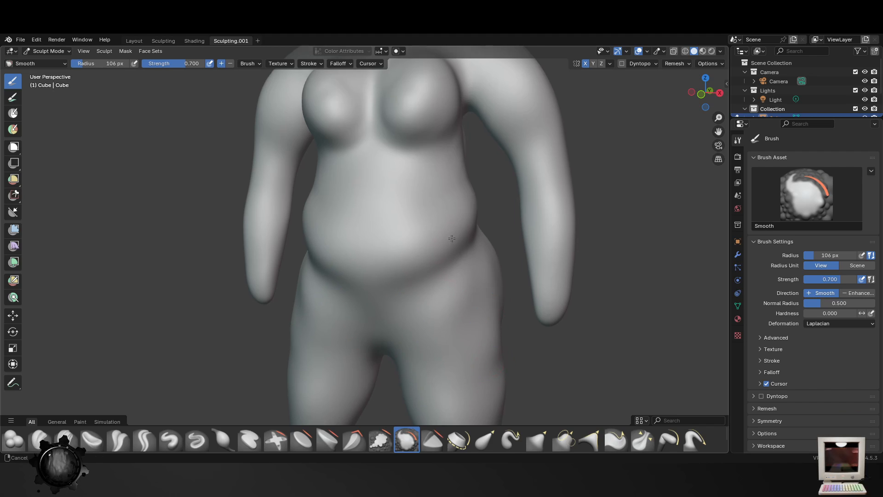
- Smooth the hips, the groin and the upper thighs below the belly with the Smooth brush
{"action": "middle_click_drag", "start_coordinate": [493, 285], "coordinate": [445, 176], "text": "shift"}
{"action": "left_click_drag", "start_coordinate": [453, 241], "coordinate": [452, 363]}
{"action": "left_click_drag", "start_coordinate": [406, 274], "coordinate": [400, 290]}
{"action": "middle_click_drag", "start_coordinate": [320, 265], "coordinate": [385, 271]}
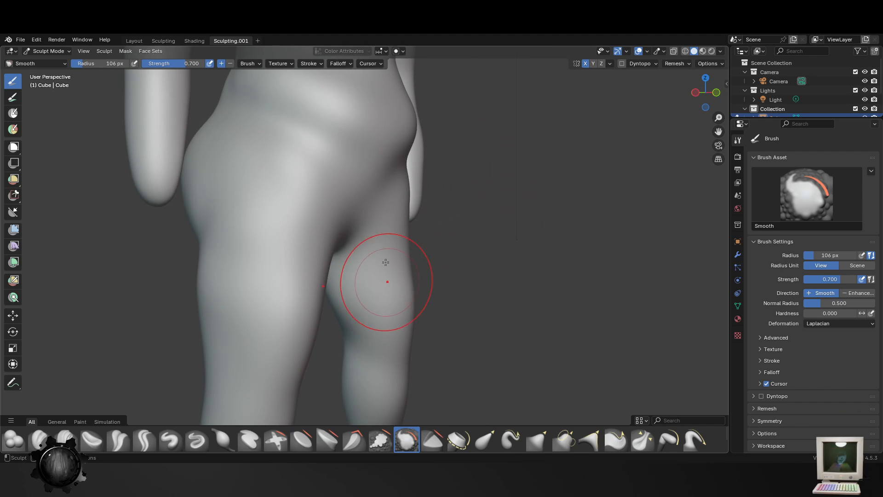
{"action": "mouse_move", "coordinate": [384, 131]}
{"action": "middle_mouse_down", "text": "shift"}
{"action": "mouse_move", "coordinate": [413, 222]}
{"action": "mouse_move", "coordinate": [375, 245]}
{"action": "mouse_move", "coordinate": [376, 199]}
{"action": "middle_mouse_up", "text": "shift"}
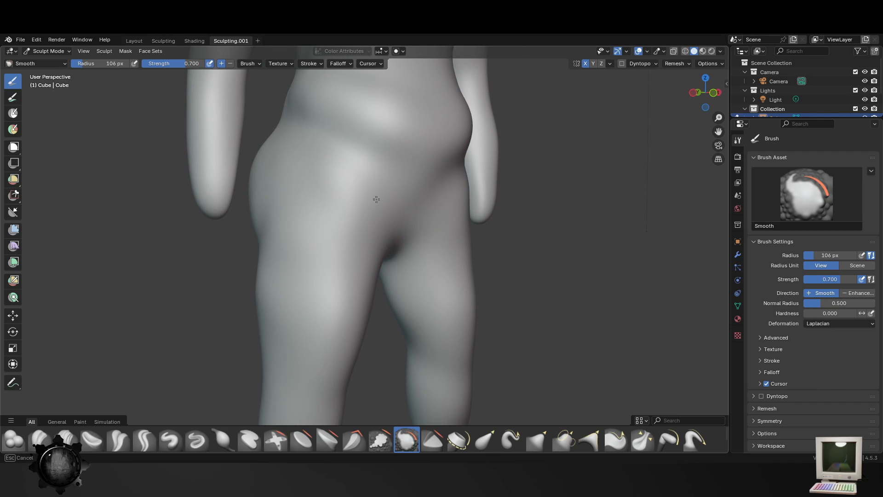
- Smooth the front and inner sides of the thighs down to the knees and calves with the Smooth brush
{"action": "scroll", "coordinate": [330, 274], "scroll_direction": "down", "scroll_amount": 3}
{"action": "middle_click_drag", "start_coordinate": [322, 347], "coordinate": [359, 343]}
{"action": "scroll", "coordinate": [363, 340], "scroll_direction": "up", "scroll_amount": 3}
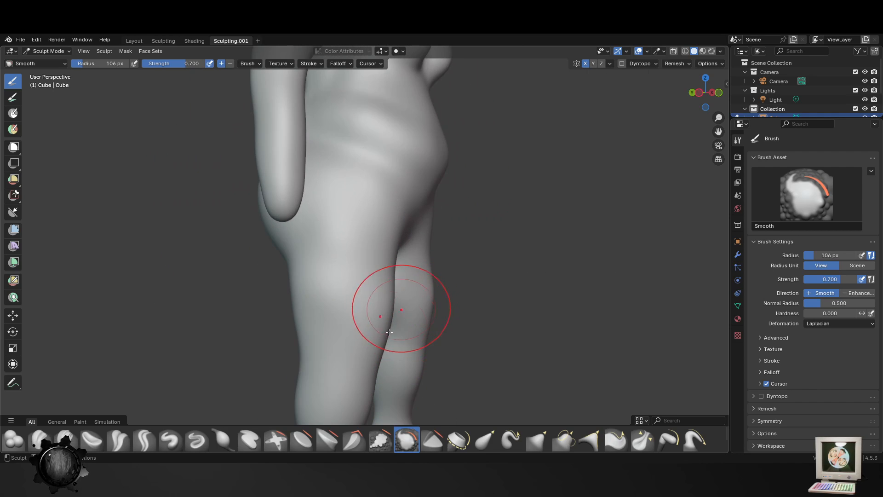
{"action": "middle_click_drag", "start_coordinate": [446, 309], "coordinate": [312, 203]}
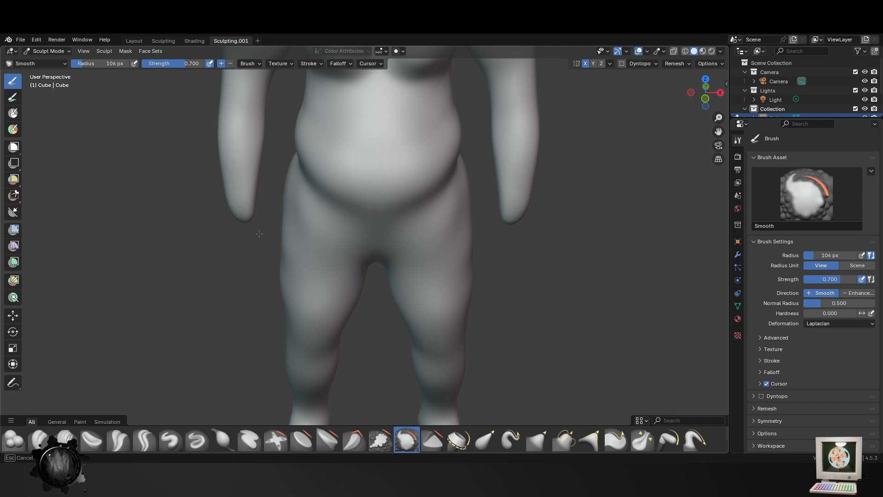
{"action": "left_click_drag", "start_coordinate": [327, 252], "coordinate": [334, 281]}
{"action": "middle_click_drag", "start_coordinate": [362, 318], "coordinate": [384, 257], "text": "shift"}
{"action": "left_click_drag", "start_coordinate": [322, 317], "coordinate": [314, 334]}
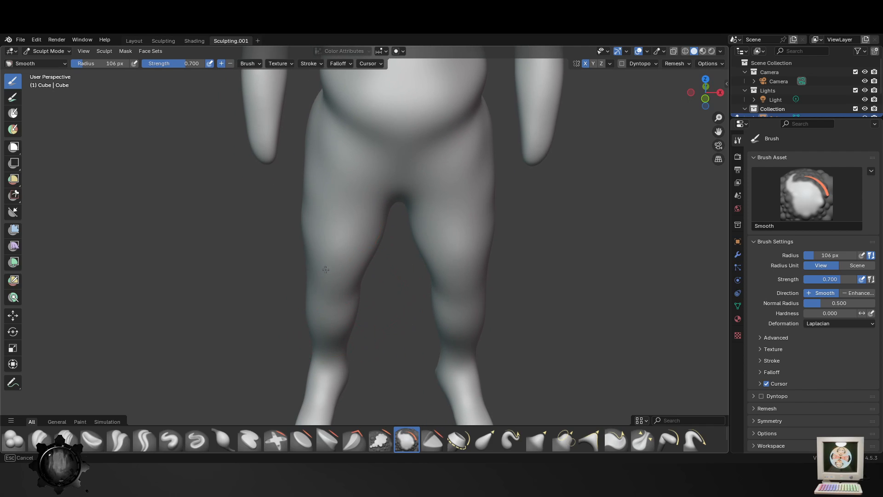
{"action": "middle_click_drag", "start_coordinate": [326, 270], "coordinate": [365, 296]}
{"action": "middle_click_drag", "start_coordinate": [313, 317], "coordinate": [372, 322]}
{"action": "middle_click_drag", "start_coordinate": [357, 238], "coordinate": [368, 326], "text": "shift"}
- Smooth the underside of the buttocks and the backs of the legs with the Smooth brush at 106 px
{"action": "middle_click_drag", "start_coordinate": [291, 277], "coordinate": [337, 253]}
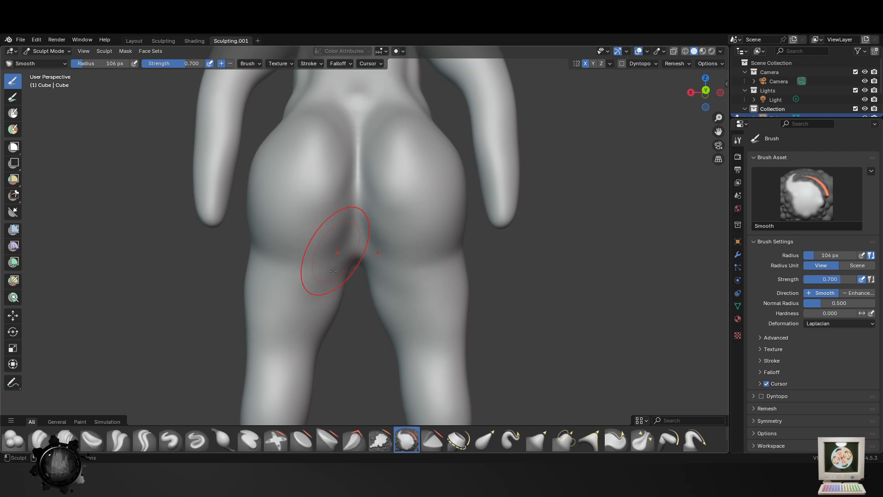
{"action": "middle_click_drag", "start_coordinate": [302, 336], "coordinate": [328, 214], "text": "shift"}
{"action": "scroll", "coordinate": [332, 236], "scroll_direction": "down", "scroll_amount": 2}
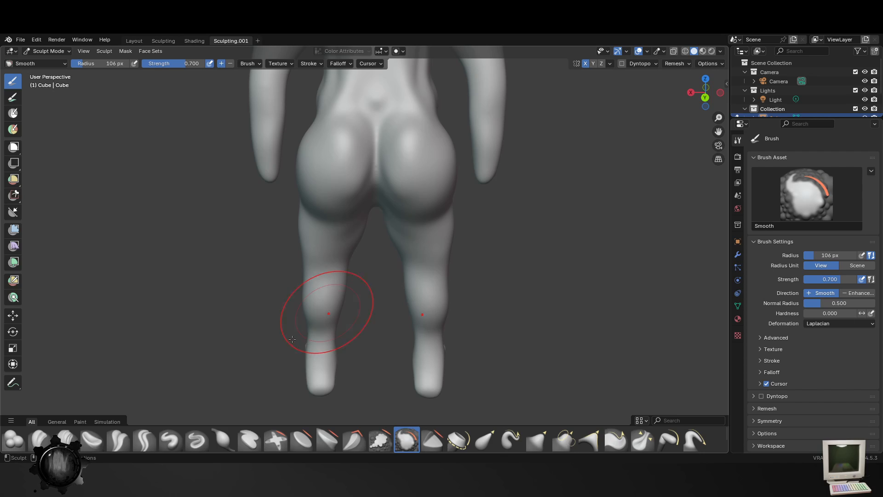
{"action": "middle_click_drag", "start_coordinate": [292, 339], "coordinate": [371, 329]}
{"action": "middle_click_drag", "start_coordinate": [409, 200], "coordinate": [333, 210]}
{"action": "scroll", "coordinate": [350, 207], "scroll_direction": "up", "scroll_amount": 3}
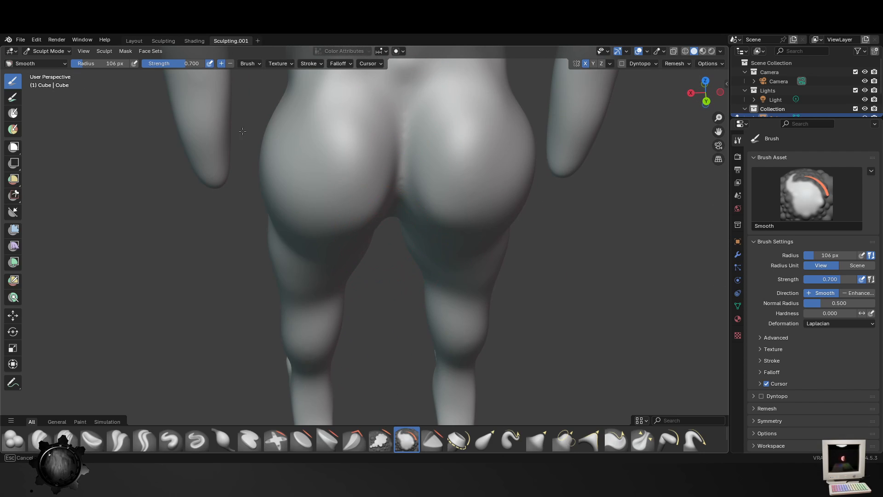
{"action": "middle_click_drag", "start_coordinate": [438, 183], "coordinate": [429, 274]}
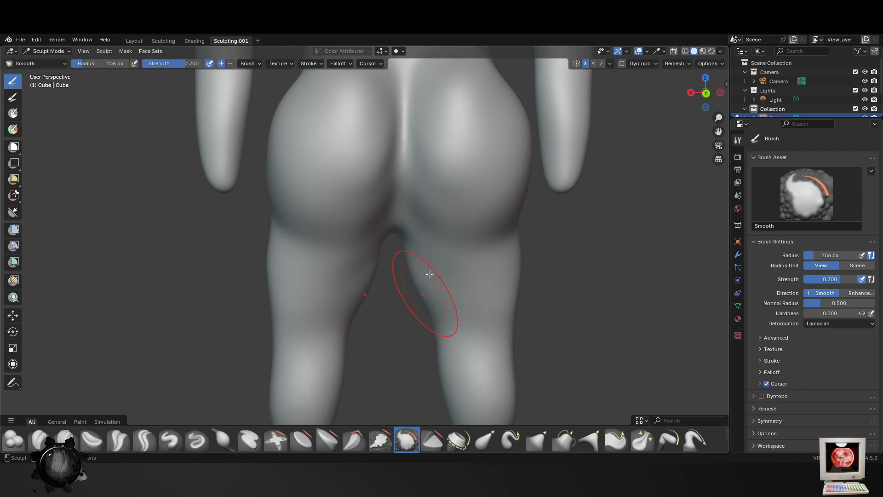
- Carve the cleft between the buttocks with the Crease Sharp brush at 43 px and strength 0.600
{"action": "left_click", "coordinate": [155, 450]}
{"action": "middle_click_drag", "start_coordinate": [451, 93], "coordinate": [423, 233], "text": "shift"}
{"action": "key", "text": "f"}
{"action": "left_click", "coordinate": [367, 224]}
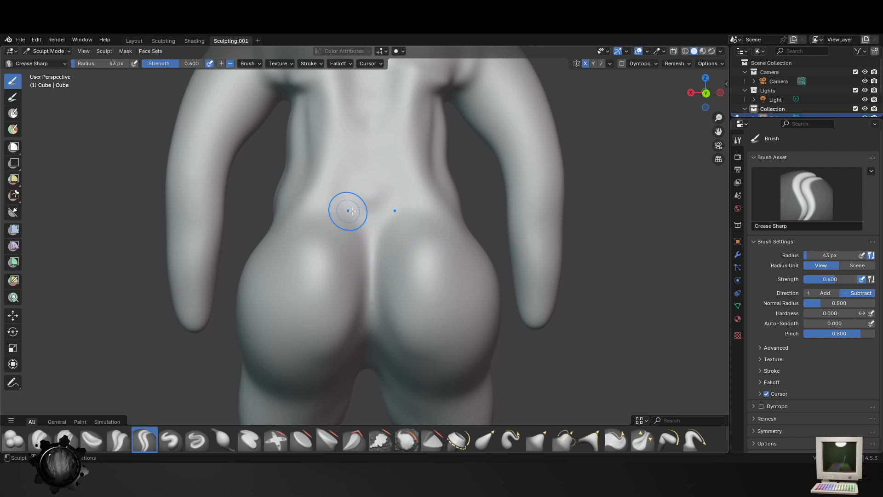
{"action": "middle_click_drag", "start_coordinate": [384, 387], "coordinate": [360, 137]}
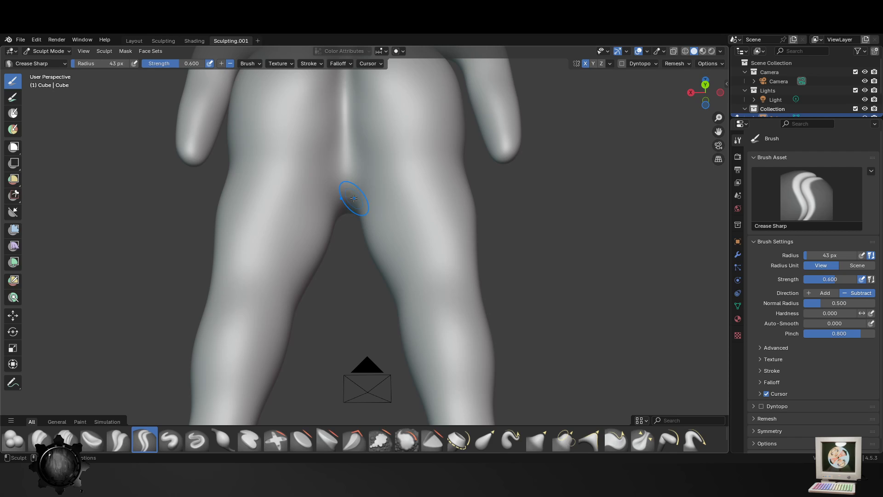
- Enlarge the Crease Sharp brush to 105 px and crease the crotch and the upper inner thighs
{"action": "key", "text": "f"}
{"action": "left_click_drag", "start_coordinate": [348, 193], "coordinate": [345, 134]}
{"action": "mouse_move", "coordinate": [473, 250]}
{"action": "middle_mouse_down"}
{"action": "mouse_move", "coordinate": [346, 245]}
{"action": "mouse_move", "coordinate": [232, 286]}
{"action": "middle_mouse_up"}
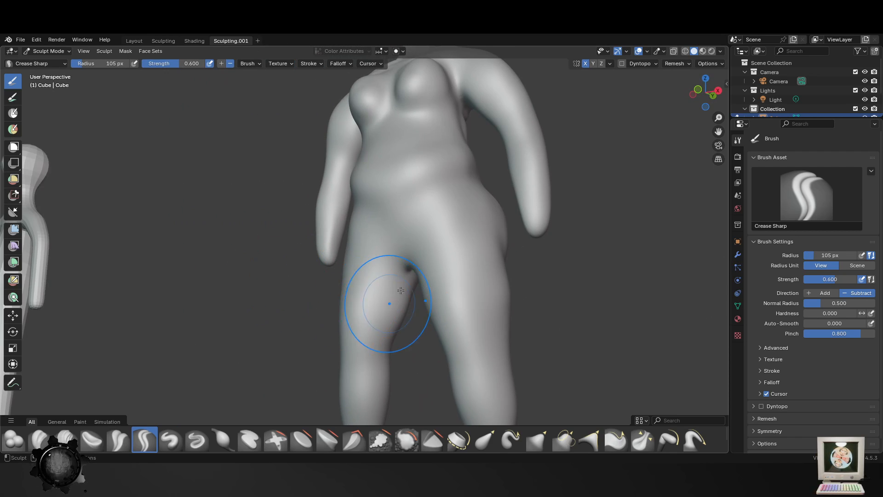
{"action": "middle_click_drag", "start_coordinate": [390, 284], "coordinate": [371, 276]}
{"action": "left_click_drag", "start_coordinate": [420, 269], "coordinate": [399, 207]}
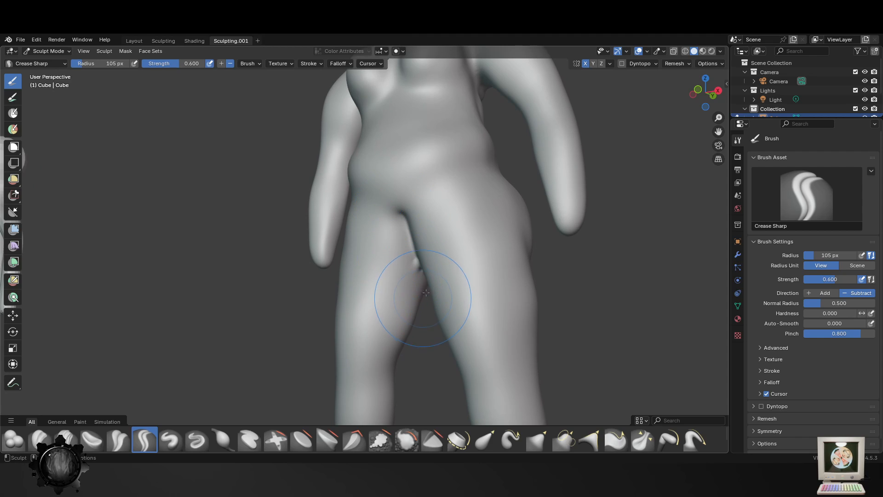
{"action": "middle_click_drag", "start_coordinate": [407, 298], "coordinate": [434, 288]}
{"action": "mouse_move", "coordinate": [386, 283]}
{"action": "left_mouse_down"}
{"action": "mouse_move", "coordinate": [383, 226]}
{"action": "mouse_move", "coordinate": [387, 267]}
{"action": "left_mouse_up"}
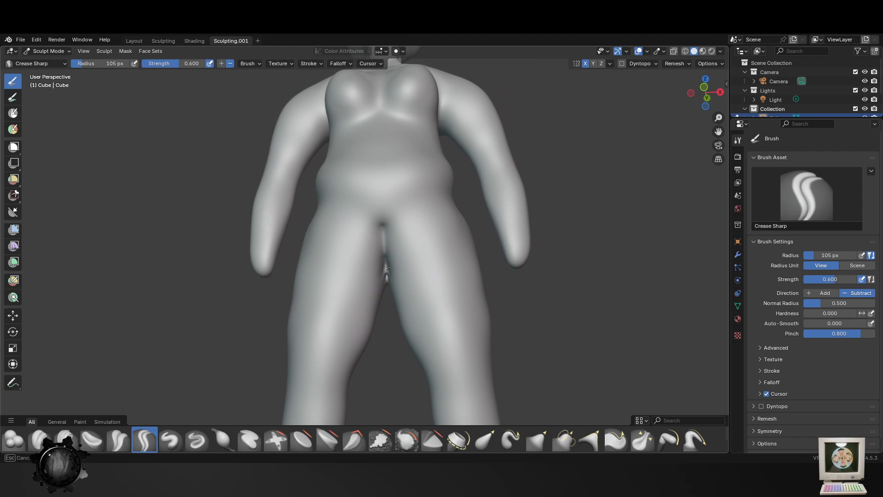
- Soften the creased crotch and inner thighs with the Smooth brush at 105 px
{"action": "left_click", "coordinate": [407, 439]}
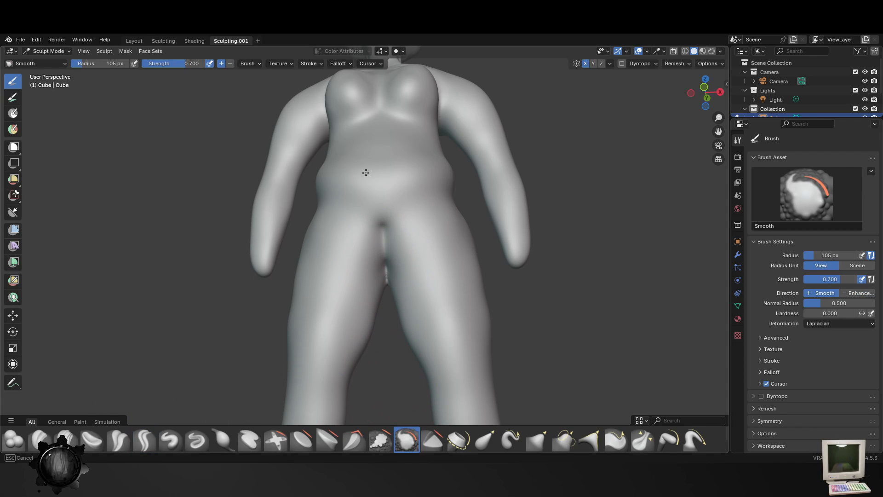
{"action": "mouse_move", "coordinate": [475, 258]}
{"action": "middle_mouse_down"}
{"action": "mouse_move", "coordinate": [291, 316]}
{"action": "mouse_move", "coordinate": [460, 381]}
{"action": "mouse_move", "coordinate": [347, 207]}
{"action": "middle_mouse_up"}
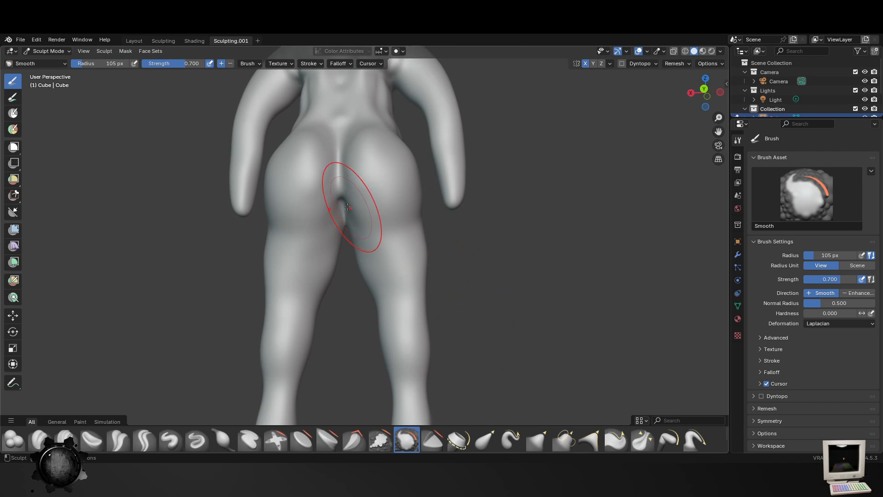
{"action": "mouse_move", "coordinate": [341, 165]}
{"action": "middle_mouse_down"}
{"action": "mouse_move", "coordinate": [333, 140]}
{"action": "mouse_move", "coordinate": [390, 155]}
{"action": "mouse_move", "coordinate": [439, 249]}
{"action": "middle_mouse_up"}
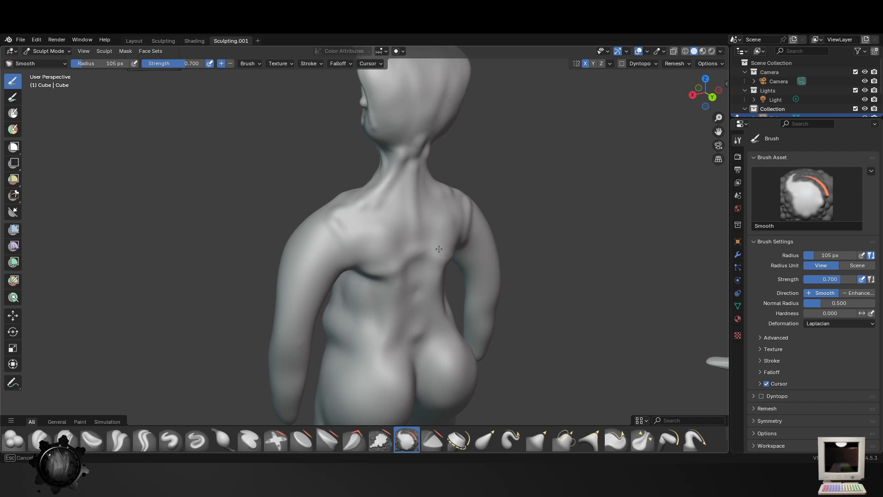
- Smooth the back of the neck, the shoulder, the lower back and the flank with the Smooth brush at 105 px
{"action": "middle_click_drag", "start_coordinate": [382, 252], "coordinate": [298, 226]}
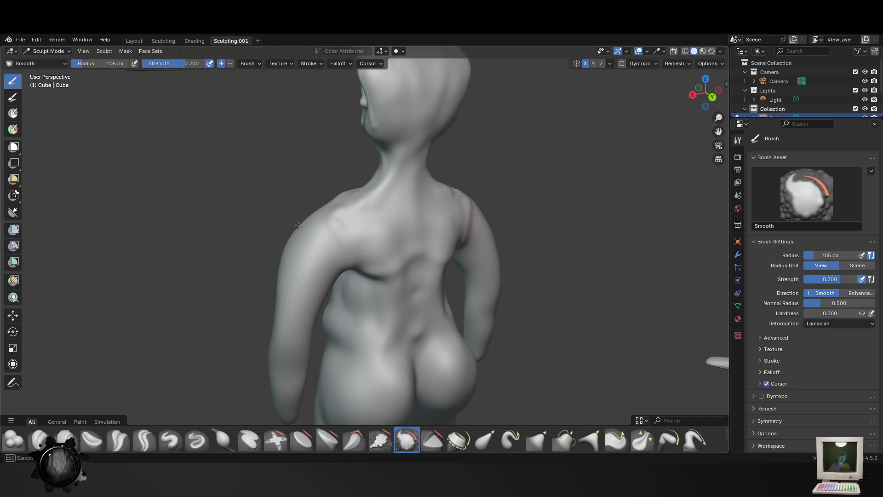
{"action": "middle_click_drag", "start_coordinate": [374, 310], "coordinate": [371, 224], "text": "shift"}
{"action": "left_click_drag", "start_coordinate": [371, 223], "coordinate": [378, 165]}
{"action": "middle_click_drag", "start_coordinate": [363, 271], "coordinate": [329, 216]}
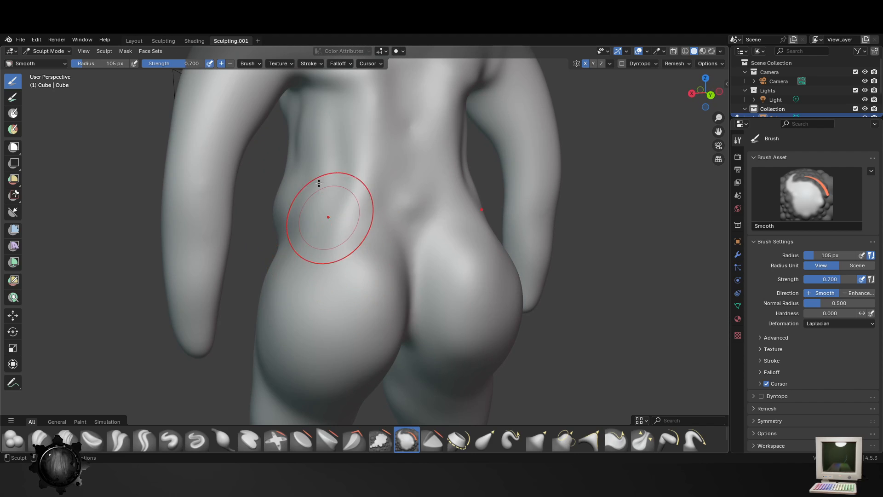
{"action": "left_click_drag", "start_coordinate": [319, 183], "coordinate": [360, 143]}
{"action": "mouse_move", "coordinate": [307, 257]}
{"action": "middle_mouse_down"}
{"action": "mouse_move", "coordinate": [437, 257]}
{"action": "mouse_move", "coordinate": [355, 256]}
{"action": "middle_mouse_up"}
- Smooth the side of the hip, the outer thigh and the groin with the Smooth brush at 105 px
{"action": "left_click_drag", "start_coordinate": [486, 213], "coordinate": [490, 185]}
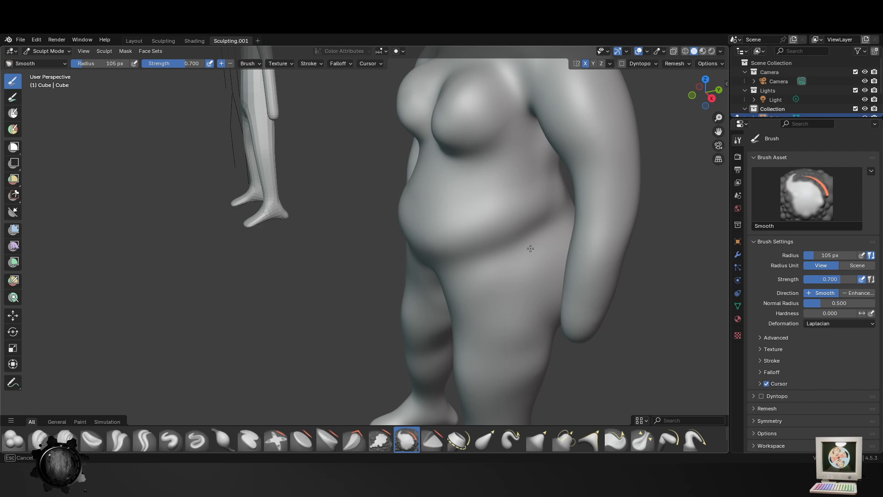
{"action": "middle_click_drag", "start_coordinate": [488, 332], "coordinate": [532, 301]}
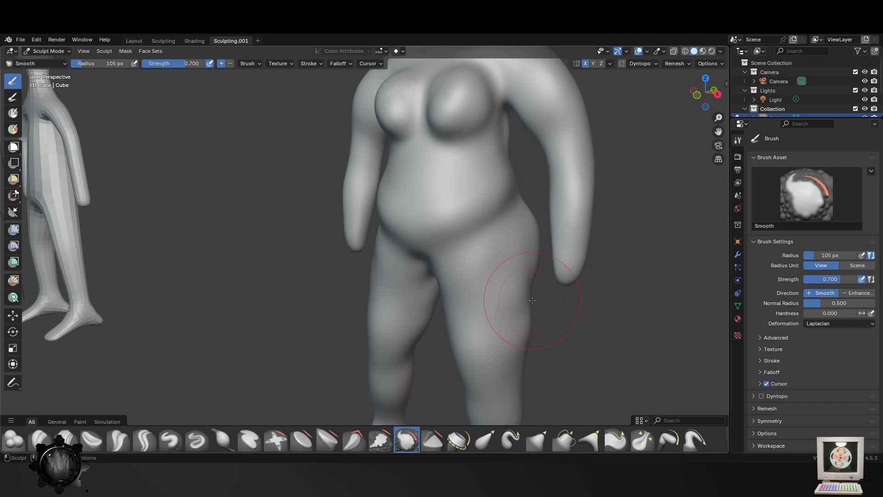
{"action": "middle_click_drag", "start_coordinate": [451, 269], "coordinate": [374, 271]}
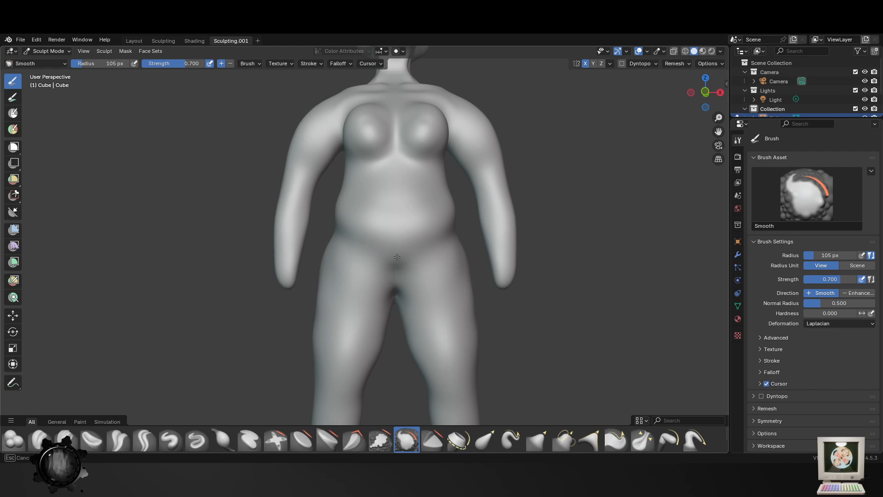
{"action": "middle_click_drag", "start_coordinate": [368, 299], "coordinate": [216, 338]}
- Enlarge the Smooth brush to 114 px and smooth the belly, hips, thighs and lower legs
{"action": "scroll", "coordinate": [368, 281], "scroll_direction": "up", "scroll_amount": 2}
{"action": "mouse_move", "coordinate": [501, 246]}
{"action": "middle_mouse_down"}
{"action": "mouse_move", "coordinate": [447, 238]}
{"action": "mouse_move", "coordinate": [497, 282]}
{"action": "middle_mouse_up"}
{"action": "scroll", "coordinate": [499, 304], "scroll_direction": "down", "scroll_amount": 4}
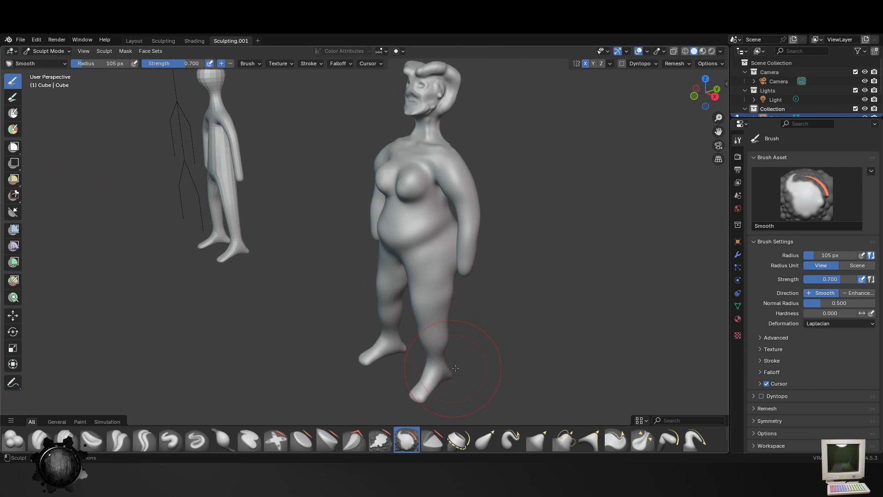
{"action": "middle_click_drag", "start_coordinate": [368, 342], "coordinate": [397, 325]}
{"action": "scroll", "coordinate": [391, 317], "scroll_direction": "up", "scroll_amount": 3}
{"action": "key", "text": "f"}
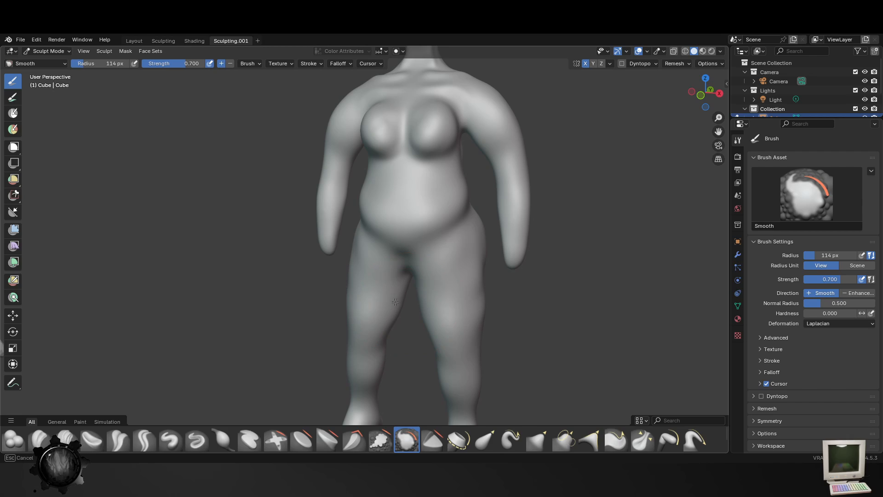
{"action": "middle_click_drag", "start_coordinate": [385, 314], "coordinate": [388, 231]}
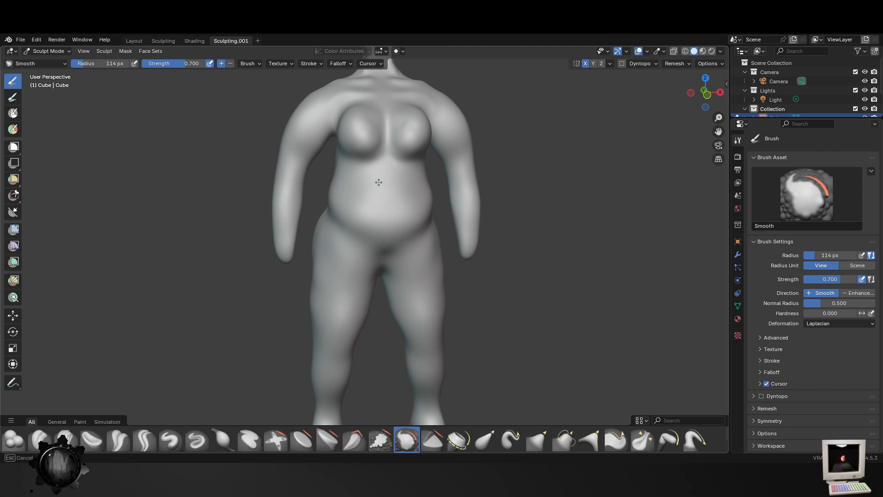
{"action": "middle_click_drag", "start_coordinate": [379, 182], "coordinate": [396, 252], "text": "shift"}
{"action": "mouse_move", "coordinate": [361, 305]}
{"action": "middle_mouse_down"}
{"action": "mouse_move", "coordinate": [379, 297]}
{"action": "mouse_move", "coordinate": [354, 292]}
{"action": "middle_mouse_up"}
{"action": "middle_click_drag", "start_coordinate": [454, 309], "coordinate": [415, 206], "text": "shift"}
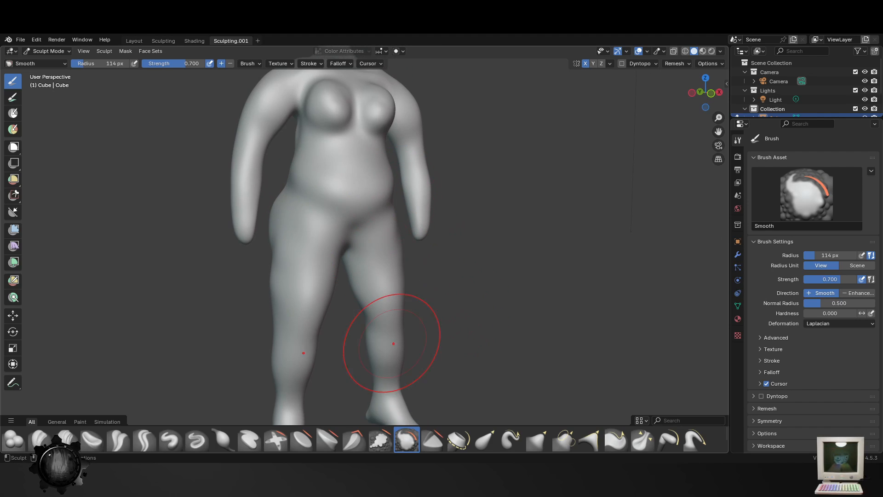
{"action": "middle_click_drag", "start_coordinate": [367, 274], "coordinate": [285, 272]}
{"action": "scroll", "coordinate": [486, 183], "scroll_direction": "up", "scroll_amount": 4}
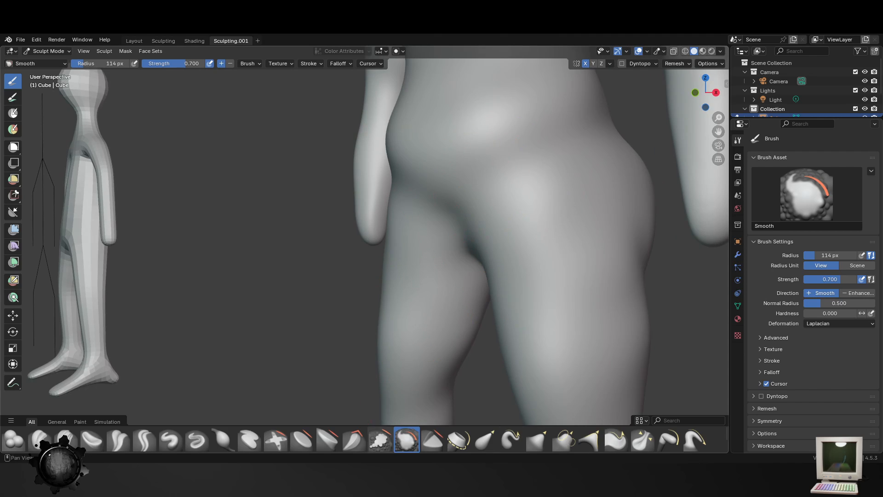
- Build up the inner thighs, lower belly and waist with the Blob brush at 114 px
{"action": "left_click", "coordinate": [14, 443]}
{"action": "scroll", "coordinate": [509, 237], "scroll_direction": "down", "scroll_amount": 3}
{"action": "left_click_drag", "start_coordinate": [442, 240], "coordinate": [408, 218]}
{"action": "mouse_move", "coordinate": [483, 247]}
{"action": "middle_mouse_down"}
{"action": "mouse_move", "coordinate": [479, 263]}
{"action": "mouse_move", "coordinate": [364, 246]}
{"action": "middle_mouse_up"}
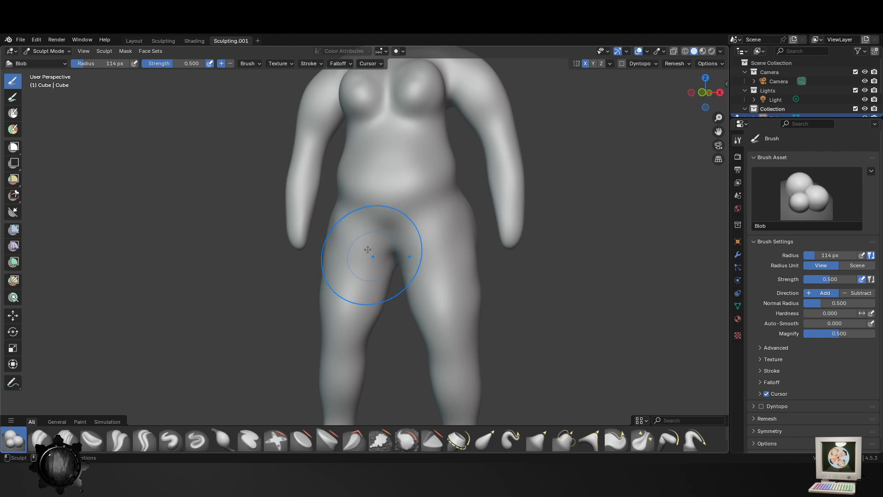
{"action": "left_click_drag", "start_coordinate": [381, 225], "coordinate": [384, 209]}
{"action": "middle_click_drag", "start_coordinate": [361, 189], "coordinate": [375, 206]}
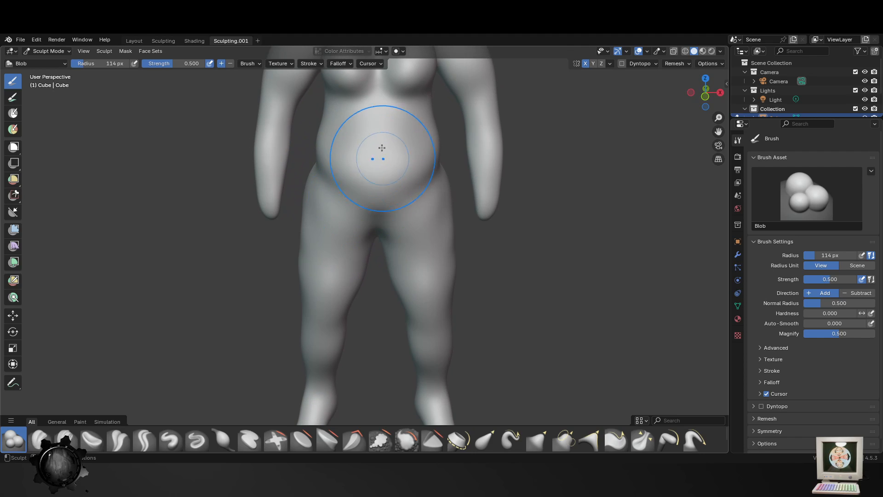
{"action": "mouse_move", "coordinate": [380, 150]}
{"action": "left_mouse_down"}
{"action": "mouse_move", "coordinate": [373, 139]}
{"action": "mouse_move", "coordinate": [333, 139]}
{"action": "left_mouse_up"}
{"action": "middle_click_drag", "start_coordinate": [317, 138], "coordinate": [345, 141]}
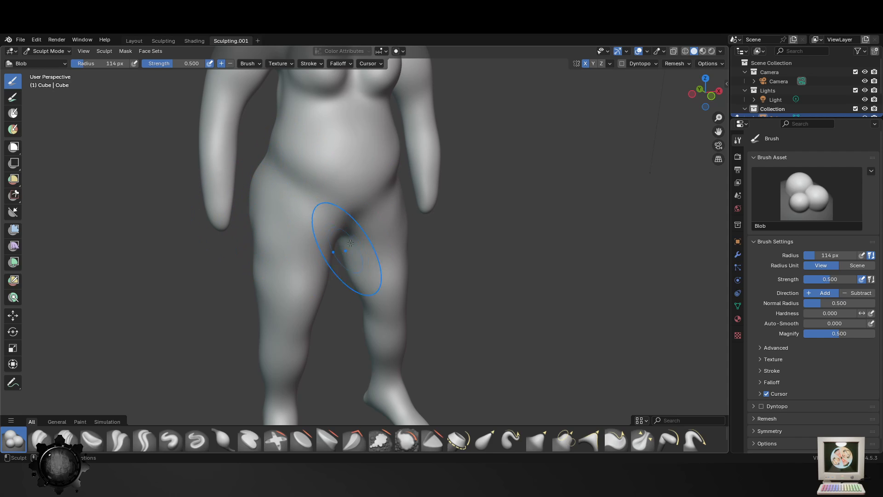
{"action": "middle_click_drag", "start_coordinate": [353, 312], "coordinate": [429, 339]}
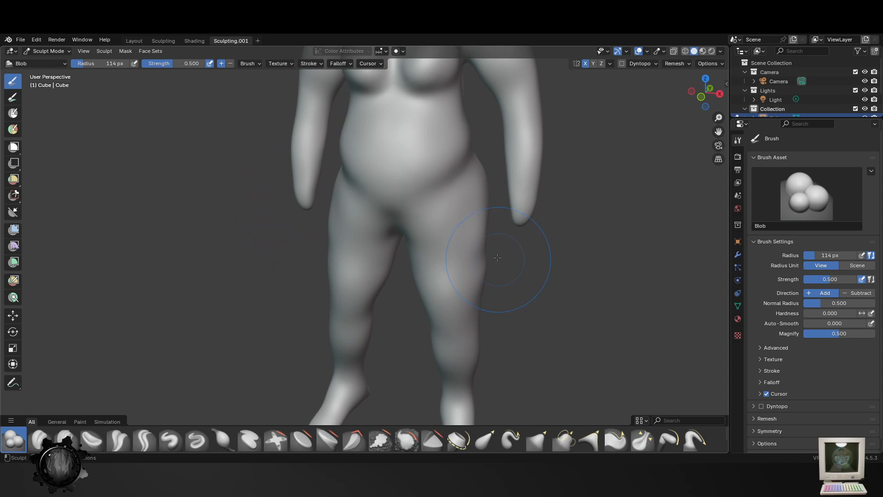
- Fill out the breasts and chest with the Blob brush at 114 px
{"action": "scroll", "coordinate": [492, 225], "scroll_direction": "down", "scroll_amount": 4}
{"action": "middle_click_drag", "start_coordinate": [476, 220], "coordinate": [464, 322], "text": "shift"}
{"action": "scroll", "coordinate": [437, 295], "scroll_direction": "up", "scroll_amount": 4}
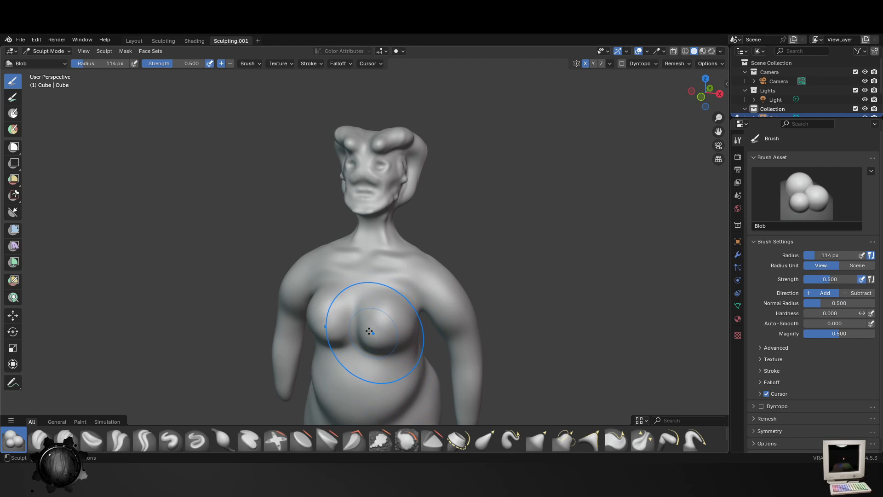
{"action": "middle_click_drag", "start_coordinate": [349, 371], "coordinate": [333, 331]}
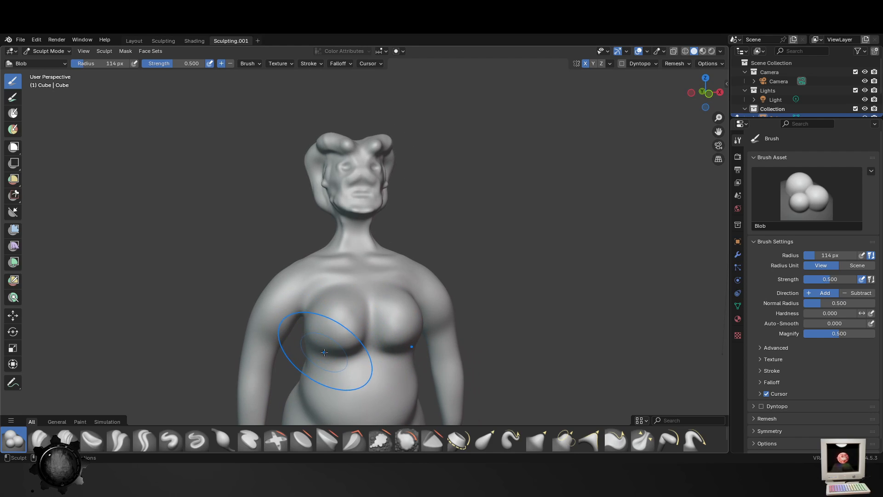
{"action": "scroll", "coordinate": [340, 359], "scroll_direction": "down", "scroll_amount": 3}
{"action": "middle_click_drag", "start_coordinate": [336, 387], "coordinate": [385, 359]}
{"action": "scroll", "coordinate": [373, 243], "scroll_direction": "up", "scroll_amount": 5}
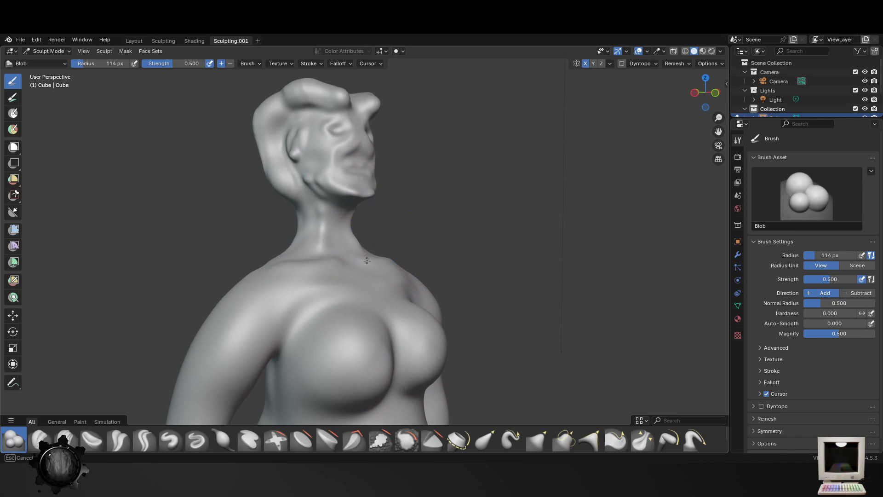
{"action": "middle_click_drag", "start_coordinate": [306, 236], "coordinate": [338, 338]}
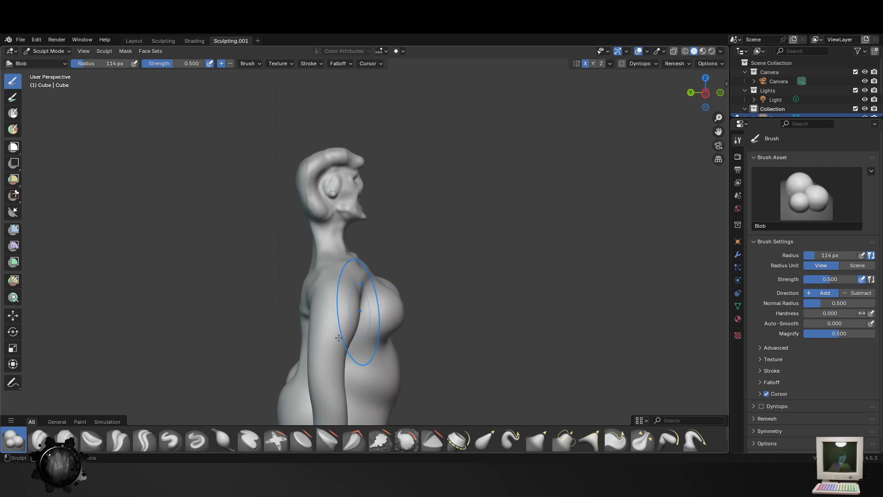
{"action": "scroll", "coordinate": [430, 368], "scroll_direction": "down", "scroll_amount": 4}
{"action": "scroll", "coordinate": [435, 269], "scroll_direction": "up", "scroll_amount": 4}
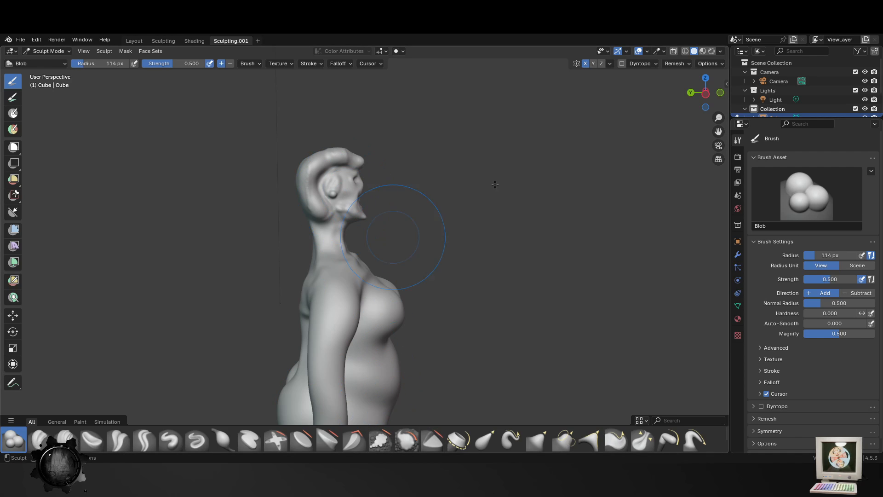
- Pull the head forward in side view with the Elastic Grab brush at 219 px
{"action": "middle_click_drag", "start_coordinate": [495, 184], "coordinate": [465, 194]}
{"action": "middle_click_drag", "start_coordinate": [452, 332], "coordinate": [479, 333]}
{"action": "left_click", "coordinate": [486, 439]}
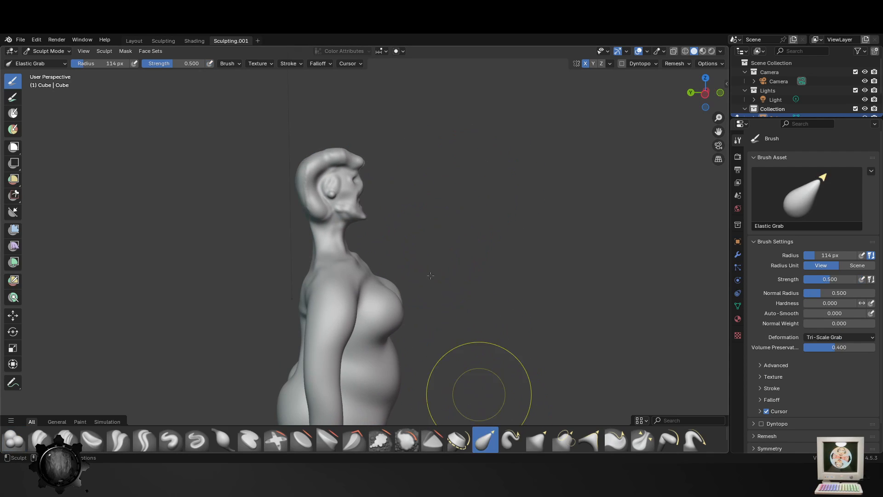
{"action": "key", "text": "f"}
{"action": "left_click", "coordinate": [414, 218]}
{"action": "left_click_drag", "start_coordinate": [325, 165], "coordinate": [351, 168]}
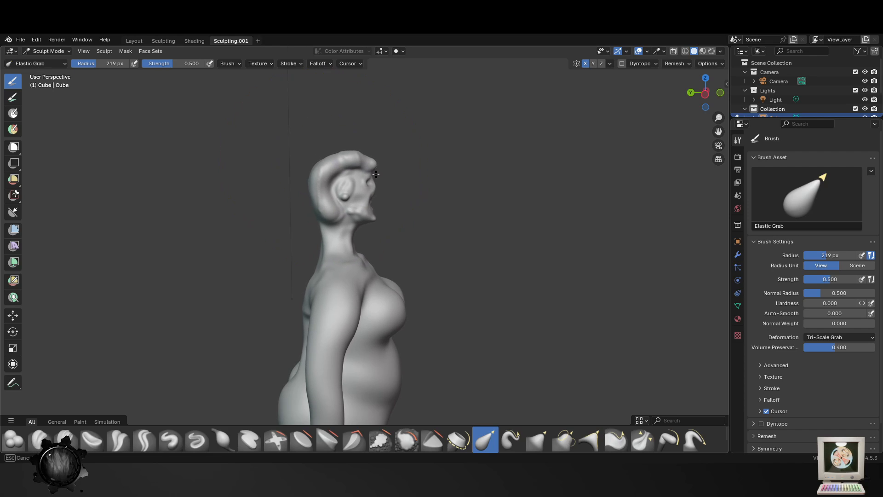
- Refine the forward position of the neck and head with Elastic Grab at 120 px and 169 px
{"action": "middle_click_drag", "start_coordinate": [455, 206], "coordinate": [254, 205]}
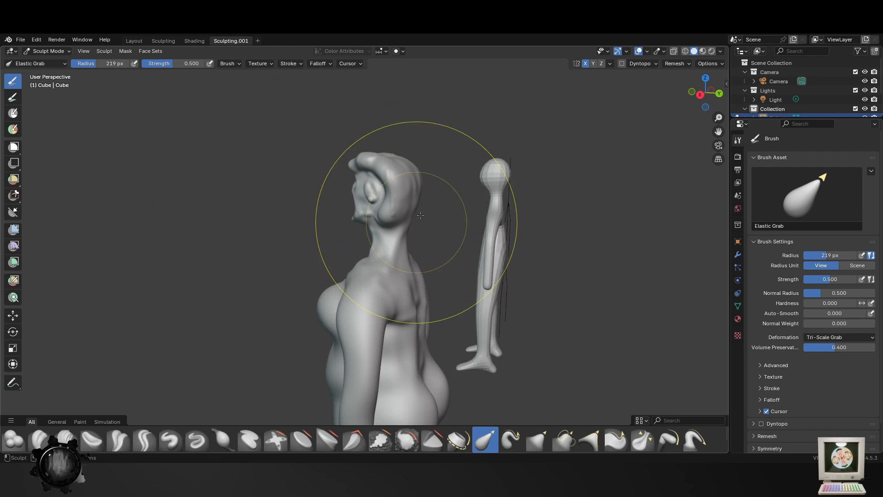
{"action": "middle_click_drag", "start_coordinate": [409, 212], "coordinate": [443, 210]}
{"action": "key", "text": "f"}
{"action": "left_click", "coordinate": [400, 246]}
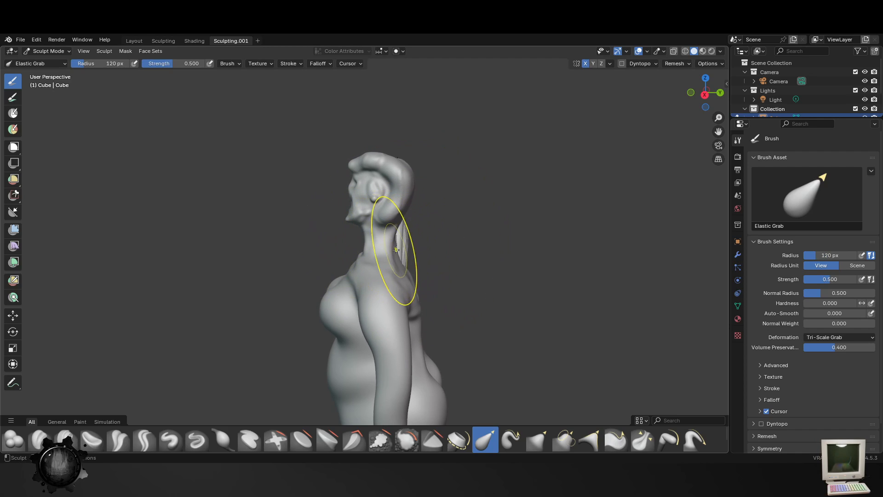
{"action": "key", "text": "f"}
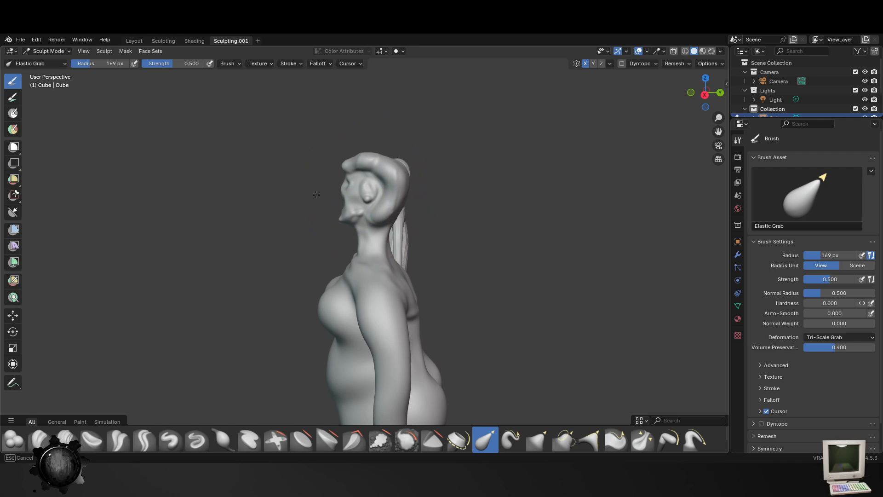
- Enlarge Elastic Grab to 262 px, push the buttocks forward and pull the shoulders back
{"action": "middle_click_drag", "start_coordinate": [466, 320], "coordinate": [468, 210], "text": "shift"}
{"action": "key", "text": "f"}
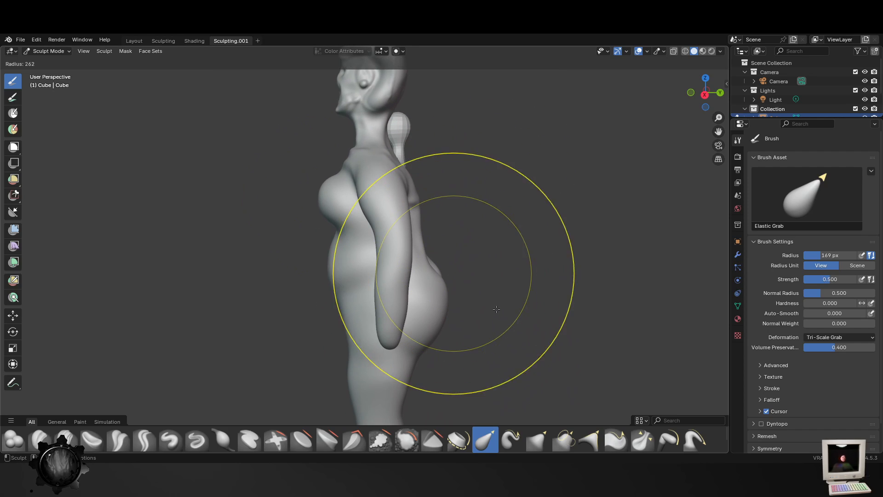
{"action": "left_click", "coordinate": [493, 305]}
{"action": "left_click_drag", "start_coordinate": [446, 300], "coordinate": [419, 298]}
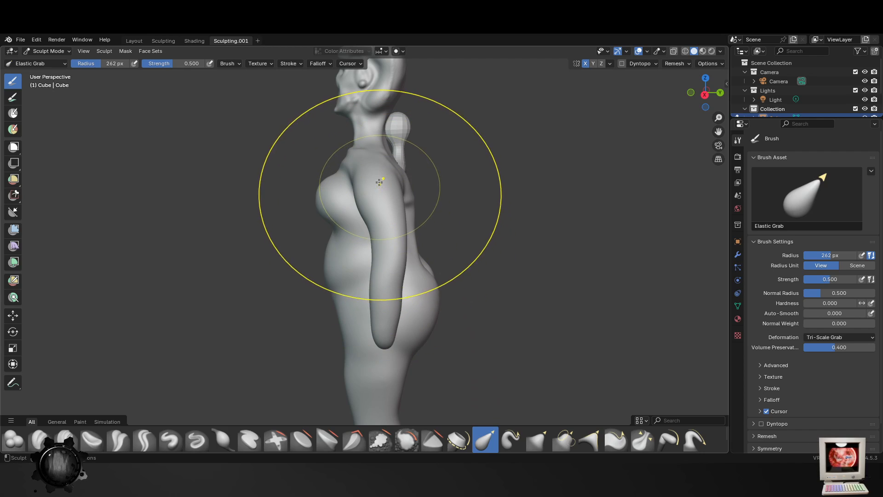
{"action": "left_click_drag", "start_coordinate": [380, 183], "coordinate": [404, 183]}
- Reduce Elastic Grab to 228 px and push the chest and belly back slightly
{"action": "scroll", "coordinate": [412, 211], "scroll_direction": "down", "scroll_amount": 4}
{"action": "mouse_move", "coordinate": [425, 246]}
{"action": "middle_mouse_down"}
{"action": "mouse_move", "coordinate": [462, 262]}
{"action": "mouse_move", "coordinate": [548, 256]}
{"action": "middle_mouse_up"}
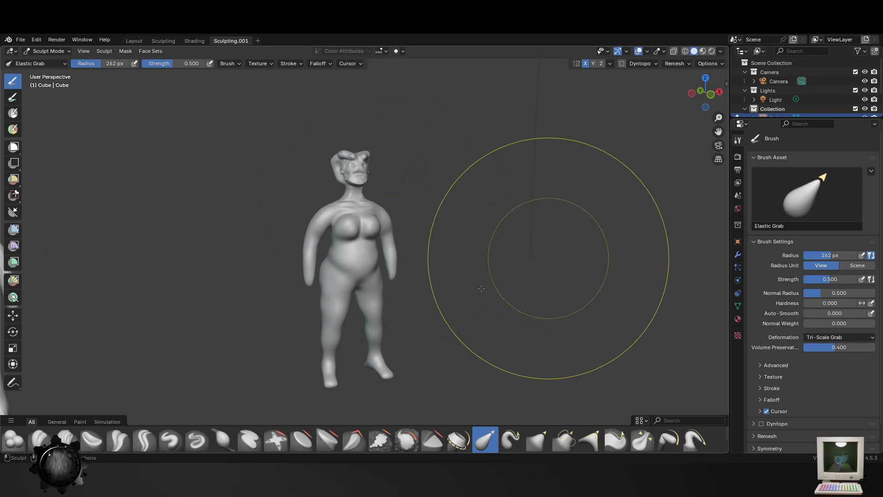
{"action": "scroll", "coordinate": [428, 272], "scroll_direction": "up", "scroll_amount": 4}
{"action": "middle_click_drag", "start_coordinate": [377, 254], "coordinate": [392, 222]}
{"action": "key", "text": "f"}
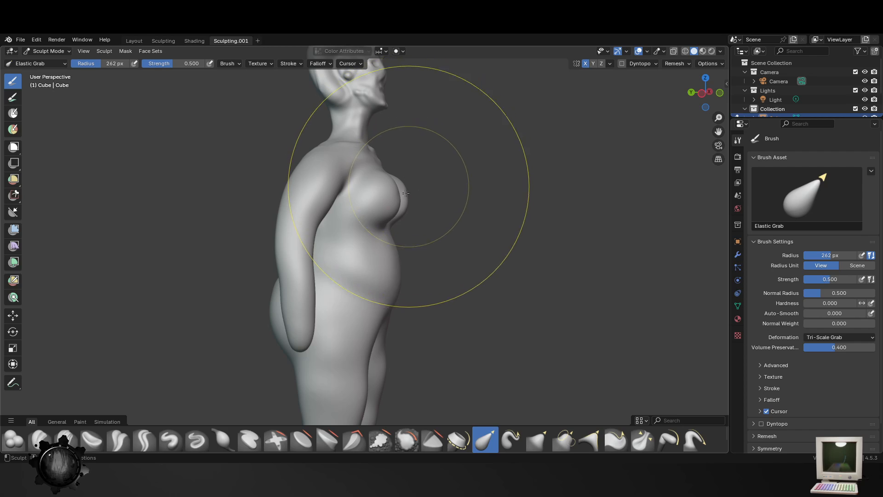
{"action": "left_click", "coordinate": [384, 185]}
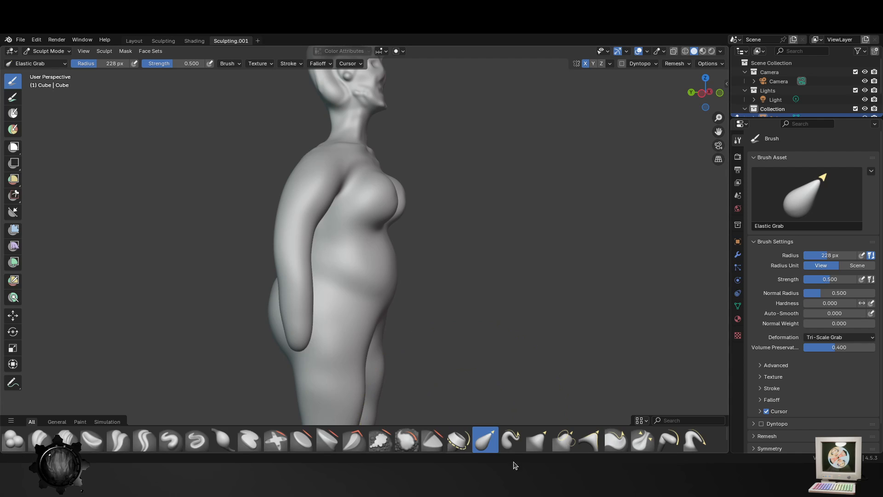
- Flatten the lower belly in side view with Elastic Grab reduced to 123 px
{"action": "left_click_drag", "start_coordinate": [355, 280], "coordinate": [363, 293]}
{"action": "key", "text": "f"}
{"action": "left_click", "coordinate": [395, 308]}
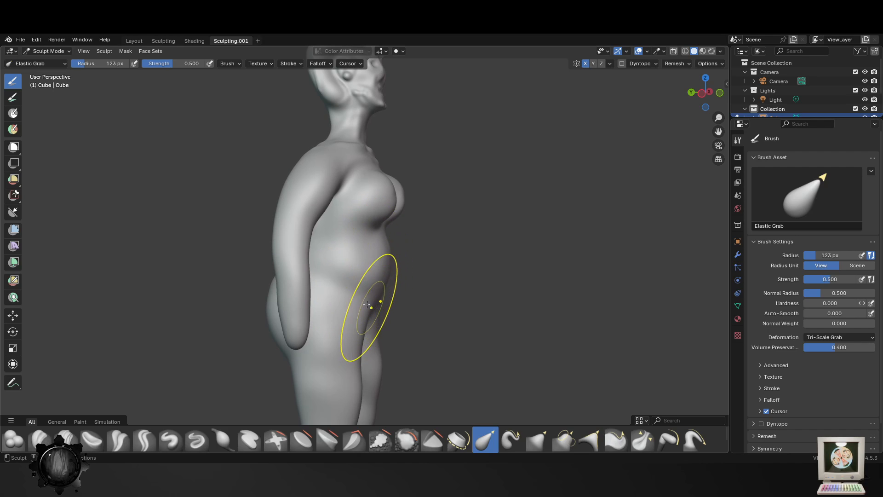
{"action": "middle_click_drag", "start_coordinate": [367, 305], "coordinate": [280, 324]}
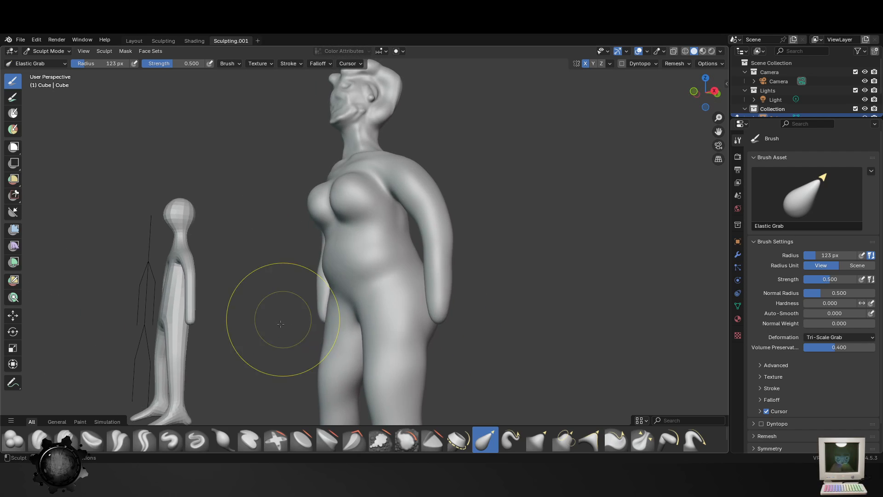
- Reshape the thighs, the underside of the buttocks and the lower legs with Elastic Grab at 123 px
{"action": "middle_click_drag", "start_coordinate": [449, 354], "coordinate": [408, 322]}
{"action": "scroll", "coordinate": [387, 355], "scroll_direction": "down", "scroll_amount": 4}
{"action": "scroll", "coordinate": [402, 315], "scroll_direction": "up", "scroll_amount": 2}
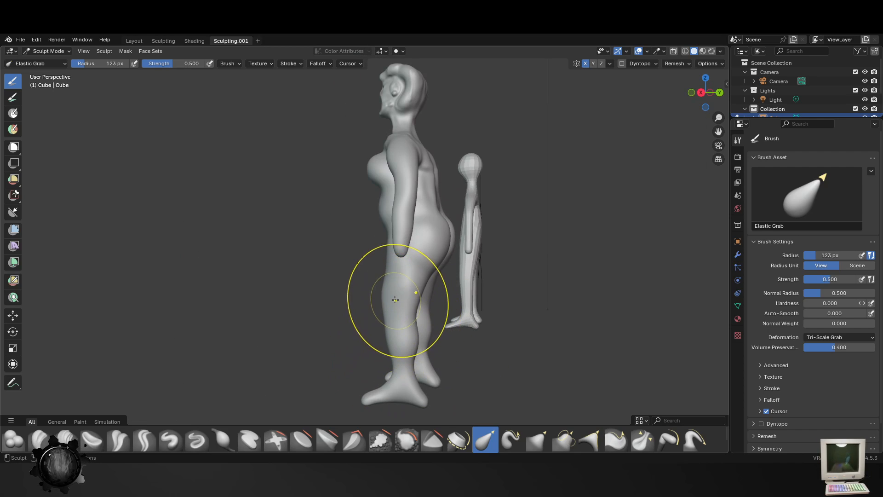
{"action": "left_click_drag", "start_coordinate": [395, 300], "coordinate": [396, 299]}
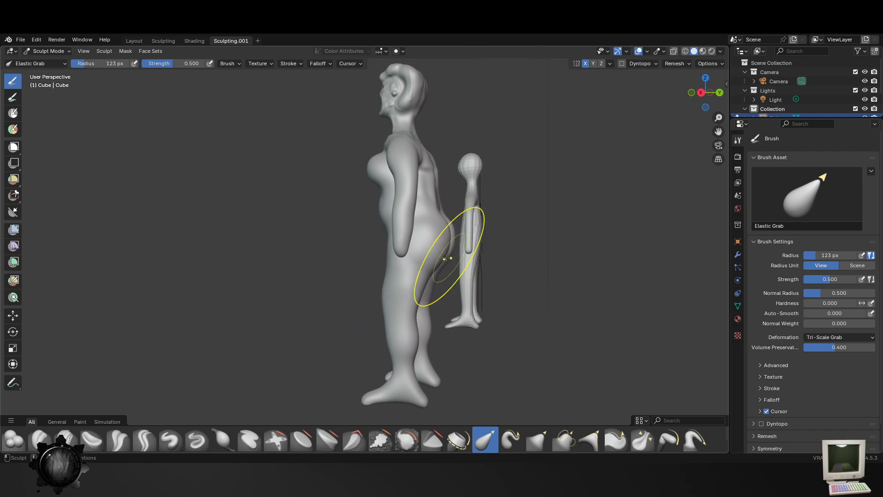
{"action": "left_click_drag", "start_coordinate": [447, 258], "coordinate": [437, 247]}
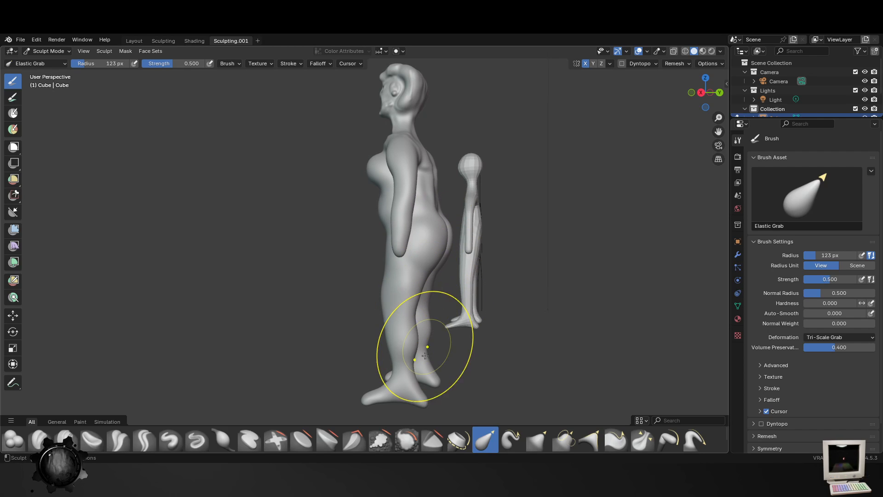
{"action": "middle_click_drag", "start_coordinate": [416, 382], "coordinate": [404, 329]}
- Reduce Elastic Grab to 96 px and reshape the shoulders and upper arms from the front
{"action": "scroll", "coordinate": [368, 248], "scroll_direction": "up", "scroll_amount": 3}
{"action": "key", "text": "f"}
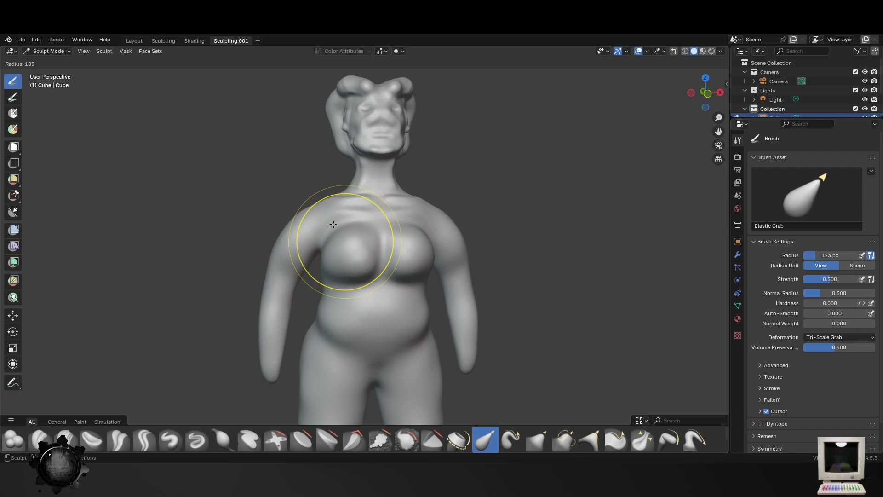
{"action": "left_click", "coordinate": [339, 212]}
{"action": "left_click_drag", "start_coordinate": [319, 204], "coordinate": [275, 273]}
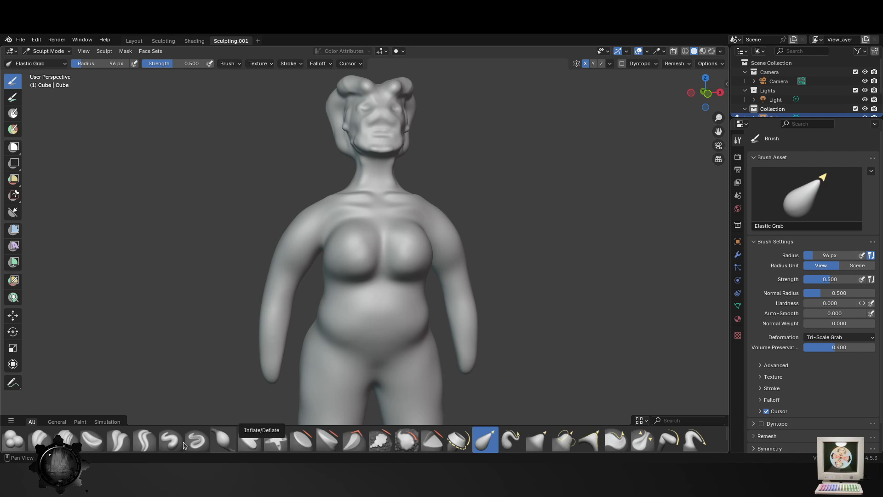
- Add volume to the hips, thighs and buttocks with the Inflate/Deflate brush enlarged to 172 px
{"action": "left_click", "coordinate": [220, 439]}
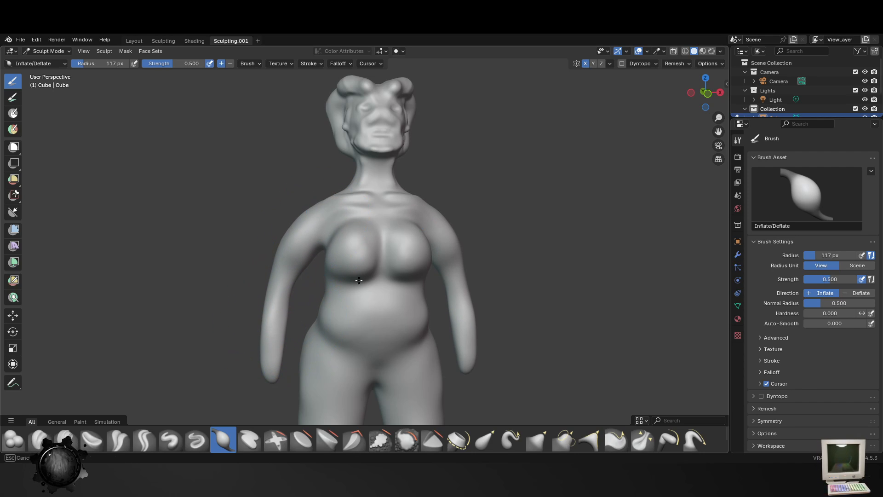
{"action": "middle_click_drag", "start_coordinate": [337, 371], "coordinate": [364, 279], "text": "shift"}
{"action": "key", "text": "f"}
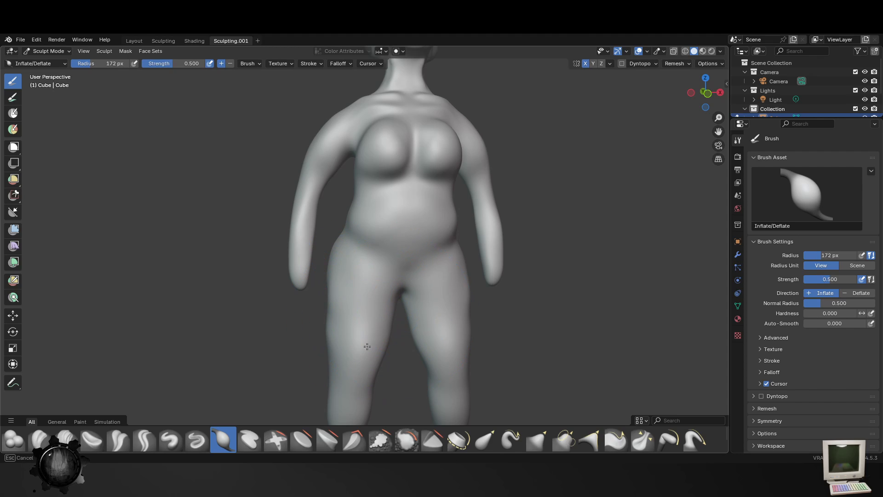
{"action": "left_click", "coordinate": [366, 337]}
{"action": "middle_click_drag", "start_coordinate": [345, 249], "coordinate": [255, 358]}
{"action": "middle_click_drag", "start_coordinate": [326, 303], "coordinate": [349, 212], "text": "shift"}
{"action": "left_click_drag", "start_coordinate": [357, 253], "coordinate": [358, 259]}
{"action": "left_click_drag", "start_coordinate": [350, 324], "coordinate": [347, 318]}
{"action": "mouse_move", "coordinate": [363, 278]}
{"action": "left_mouse_down"}
{"action": "mouse_move", "coordinate": [368, 226]}
{"action": "mouse_move", "coordinate": [305, 158]}
{"action": "left_mouse_up"}
{"action": "middle_click_drag", "start_coordinate": [340, 247], "coordinate": [394, 252]}
- Smooth the buttocks and the backs of the thighs with the Smooth brush at 172 px and strength 0.700
{"action": "left_click", "coordinate": [406, 440]}
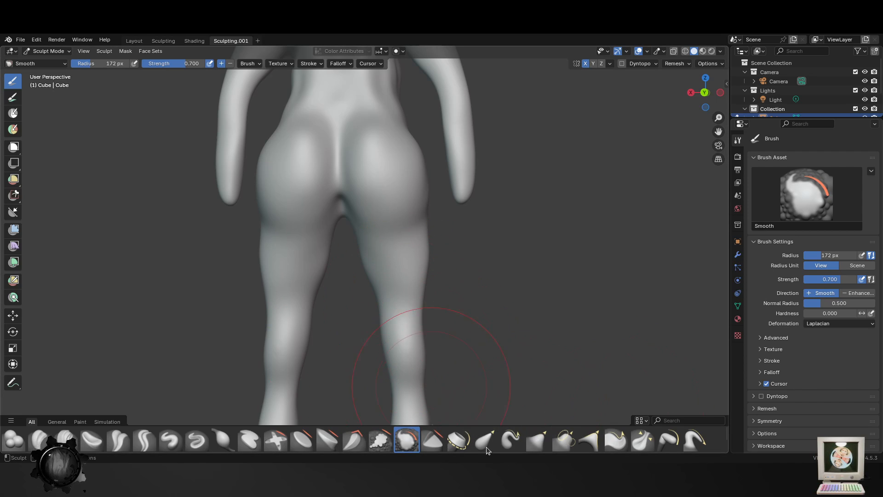
{"action": "mouse_move", "coordinate": [267, 183]}
{"action": "left_mouse_down"}
{"action": "mouse_move", "coordinate": [299, 150]}
{"action": "mouse_move", "coordinate": [289, 127]}
{"action": "left_mouse_up"}
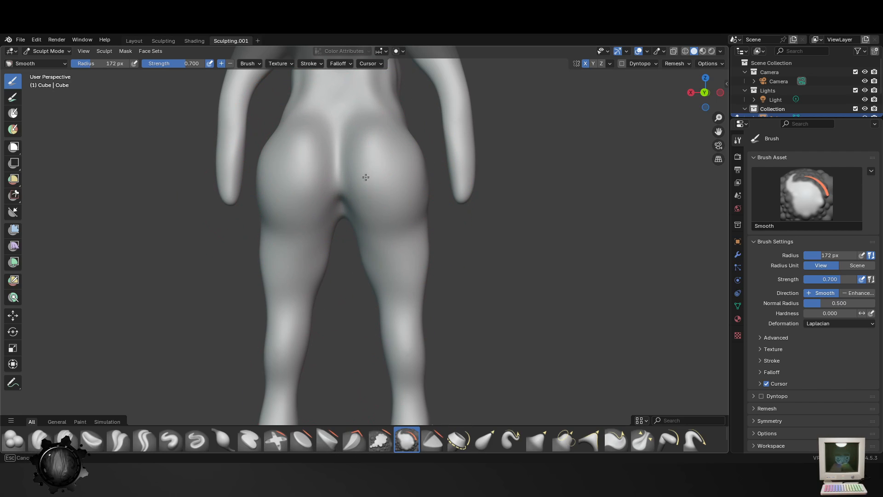
{"action": "left_click_drag", "start_coordinate": [366, 177], "coordinate": [380, 202]}
{"action": "middle_click_drag", "start_coordinate": [373, 226], "coordinate": [358, 180]}
{"action": "middle_click_drag", "start_coordinate": [357, 211], "coordinate": [377, 249]}
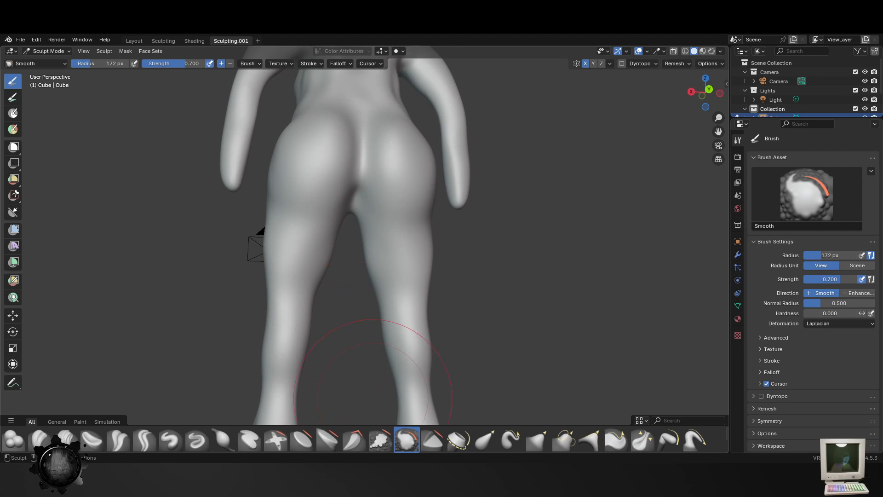
- Reshape the buttocks, crotch and outer thighs from behind with the Elastic Snake Hook brush reduced to 90 px
{"action": "left_click", "coordinate": [510, 440]}
{"action": "mouse_move", "coordinate": [355, 197]}
{"action": "left_mouse_down"}
{"action": "mouse_move", "coordinate": [346, 217]}
{"action": "mouse_move", "coordinate": [354, 197]}
{"action": "left_mouse_up"}
{"action": "middle_click_drag", "start_coordinate": [387, 195], "coordinate": [381, 209]}
{"action": "key", "text": "f"}
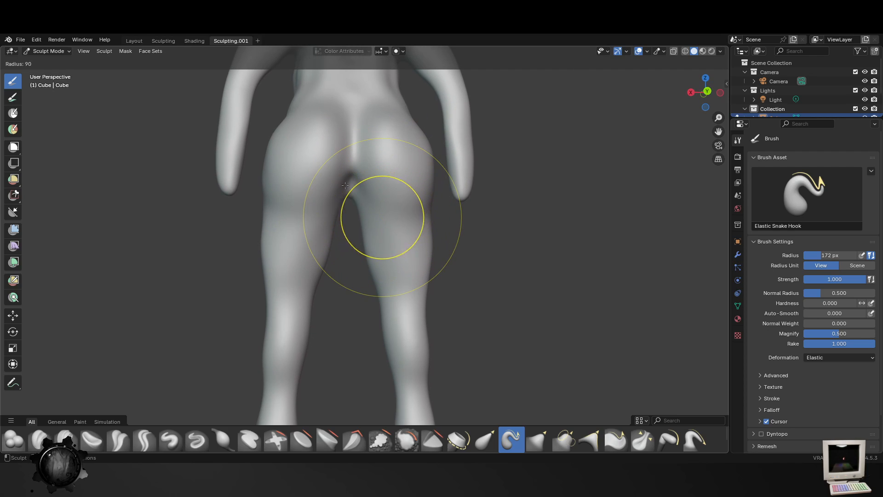
{"action": "left_click", "coordinate": [345, 185]}
{"action": "mouse_move", "coordinate": [346, 193]}
{"action": "left_mouse_down"}
{"action": "mouse_move", "coordinate": [351, 202]}
{"action": "mouse_move", "coordinate": [351, 176]}
{"action": "left_mouse_up"}
{"action": "mouse_move", "coordinate": [261, 192]}
{"action": "left_mouse_down"}
{"action": "mouse_move", "coordinate": [276, 193]}
{"action": "mouse_move", "coordinate": [276, 272]}
{"action": "mouse_move", "coordinate": [317, 299]}
{"action": "mouse_move", "coordinate": [312, 307]}
{"action": "mouse_move", "coordinate": [269, 305]}
{"action": "left_mouse_up"}
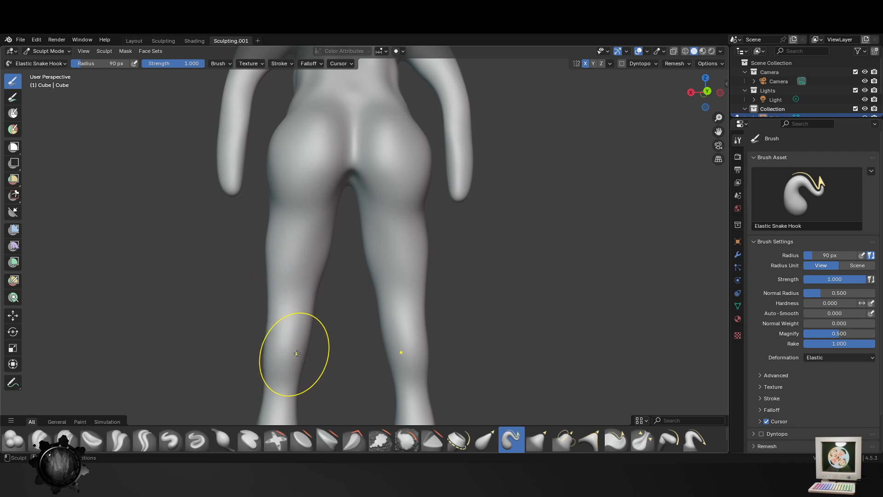
- Adjust the contours of the knees, calves and lower legs from behind with Elastic Snake Hook at 90 px
{"action": "middle_click_drag", "start_coordinate": [297, 353], "coordinate": [327, 286], "text": "shift"}
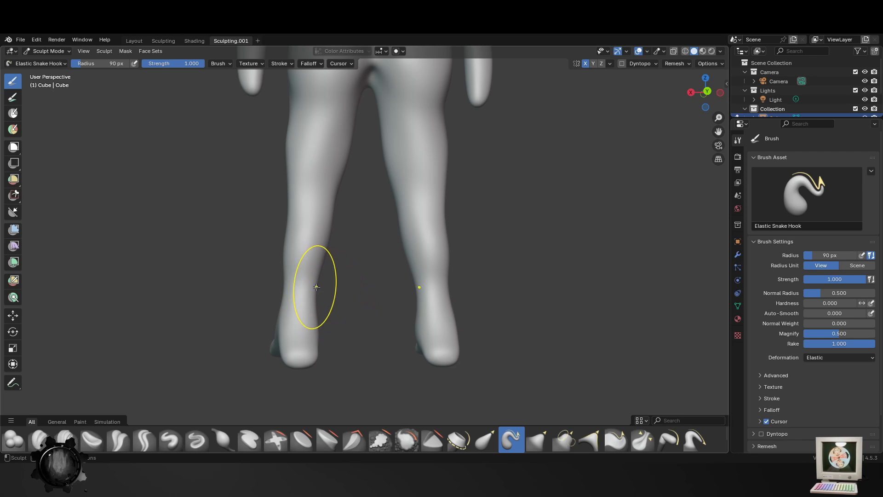
{"action": "left_click_drag", "start_coordinate": [287, 247], "coordinate": [290, 257]}
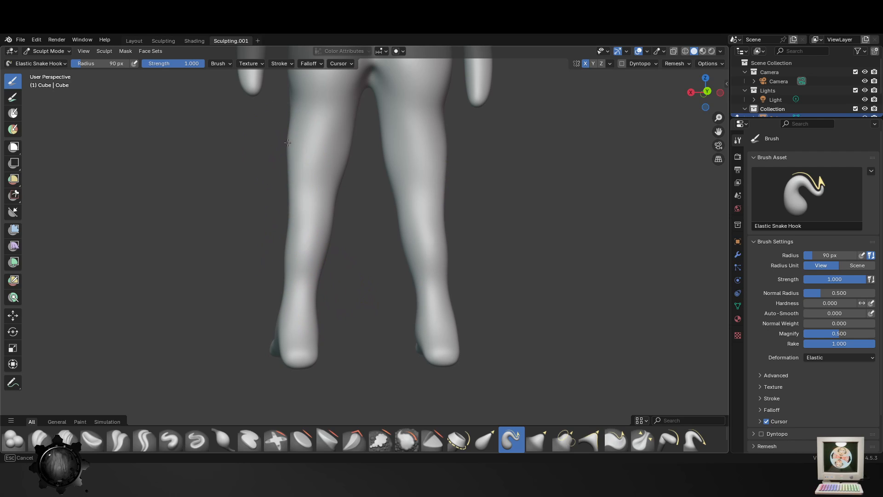
{"action": "scroll", "coordinate": [359, 276], "scroll_direction": "down", "scroll_amount": 3}
- Reshape the outer hip and the side of the waist in three-quarter view with Elastic Snake Hook reduced to 80 px
{"action": "middle_click_drag", "start_coordinate": [359, 276], "coordinate": [522, 256]}
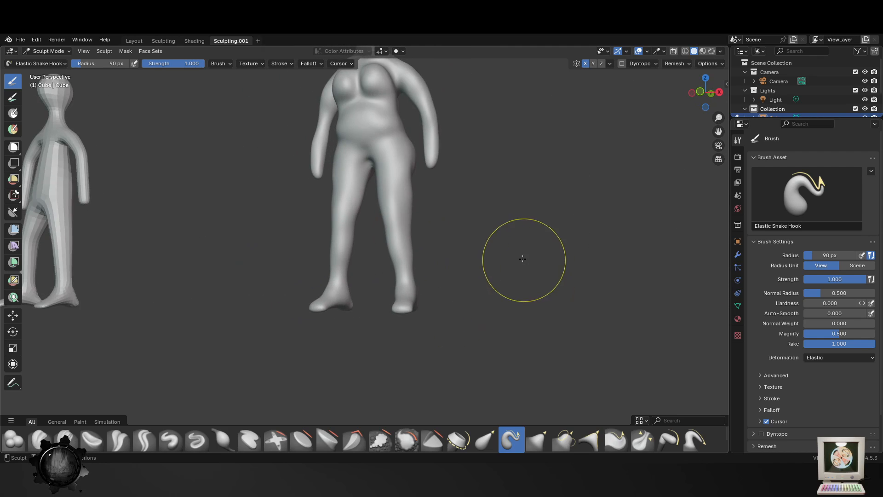
{"action": "scroll", "coordinate": [486, 233], "scroll_direction": "up", "scroll_amount": 5}
{"action": "middle_click_drag", "start_coordinate": [447, 228], "coordinate": [448, 286]}
{"action": "scroll", "coordinate": [444, 329], "scroll_direction": "up", "scroll_amount": 2}
{"action": "mouse_move", "coordinate": [408, 285]}
{"action": "left_mouse_down"}
{"action": "mouse_move", "coordinate": [382, 291]}
{"action": "mouse_move", "coordinate": [395, 305]}
{"action": "left_mouse_up"}
{"action": "key", "text": "ctrl+z"}
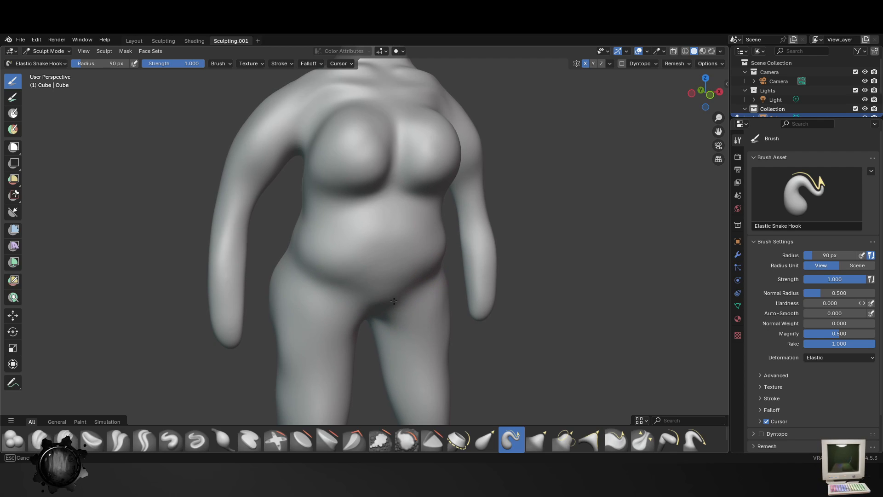
{"action": "middle_click_drag", "start_coordinate": [394, 301], "coordinate": [286, 292]}
{"action": "key", "text": "f"}
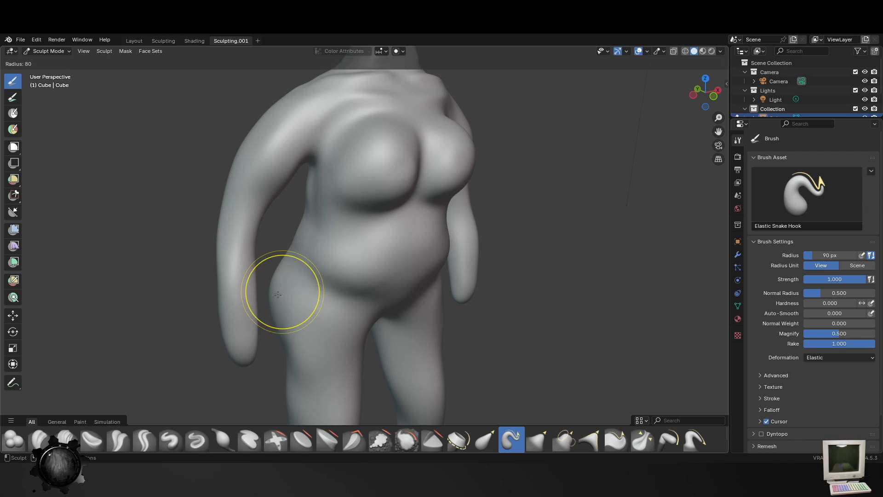
{"action": "left_click", "coordinate": [278, 295]}
{"action": "left_click_drag", "start_coordinate": [280, 296], "coordinate": [287, 294]}
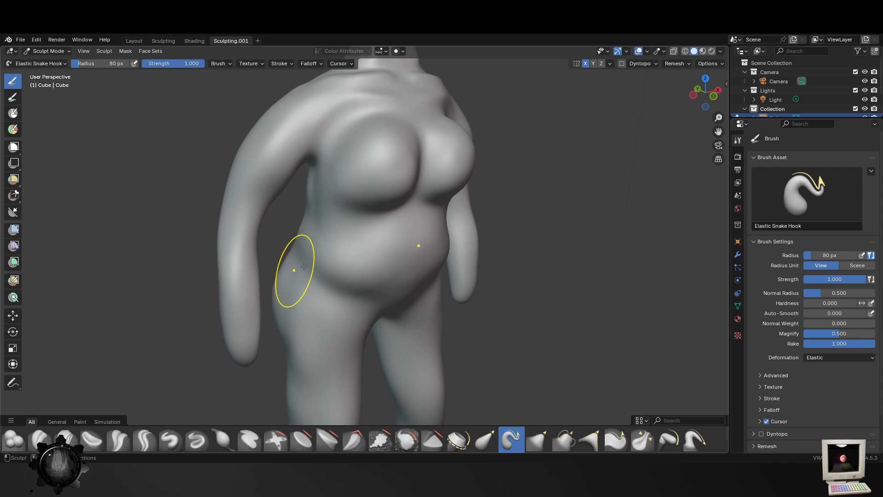
{"action": "left_click_drag", "start_coordinate": [313, 254], "coordinate": [307, 238]}
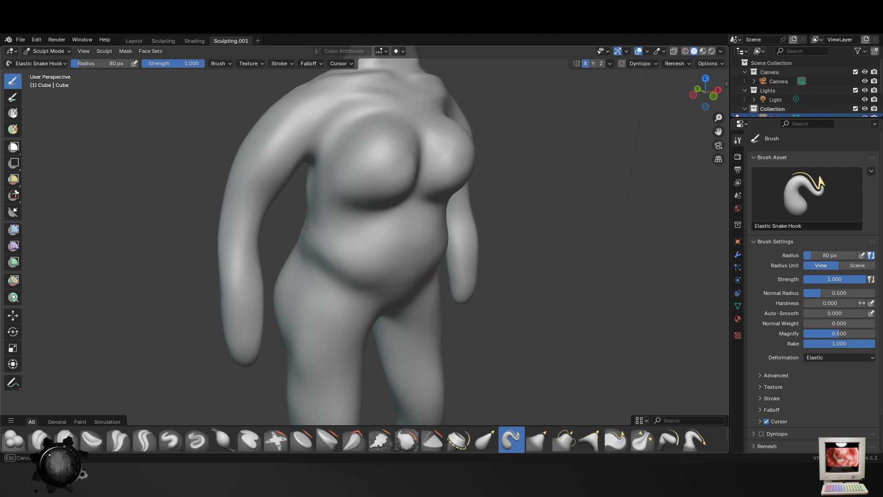
- Narrow the waist and define the hips from the front with Elastic Snake Hook set to 101 px
{"action": "middle_click_drag", "start_coordinate": [329, 243], "coordinate": [489, 240]}
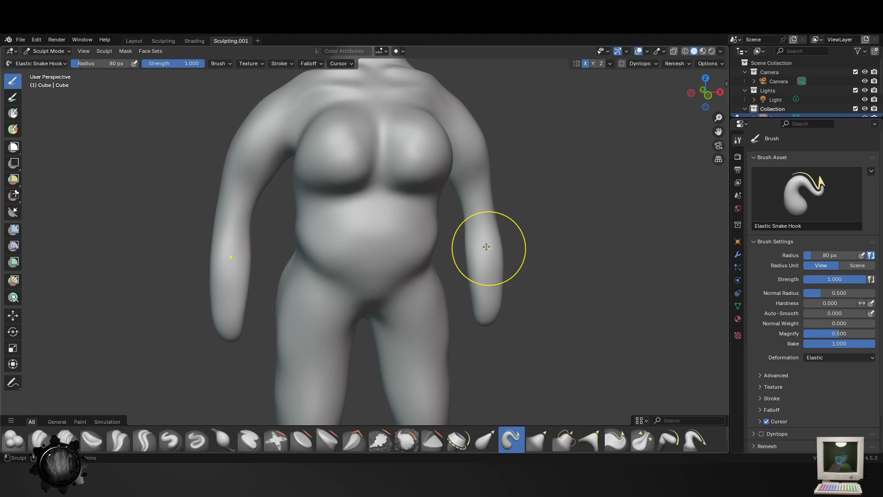
{"action": "key", "text": "f"}
{"action": "left_click", "coordinate": [411, 234]}
{"action": "key", "text": "f"}
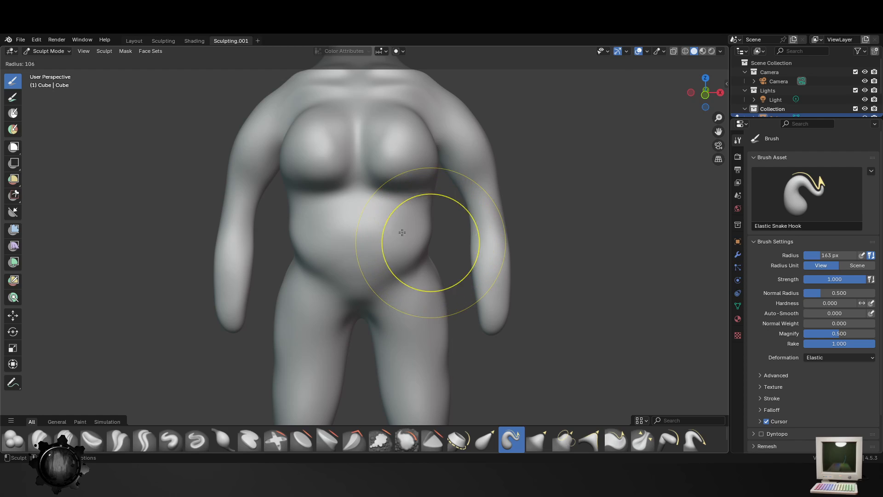
{"action": "left_click", "coordinate": [414, 238]}
{"action": "mouse_move", "coordinate": [416, 252]}
{"action": "left_mouse_down"}
{"action": "mouse_move", "coordinate": [408, 247]}
{"action": "mouse_move", "coordinate": [412, 283]}
{"action": "left_mouse_up"}
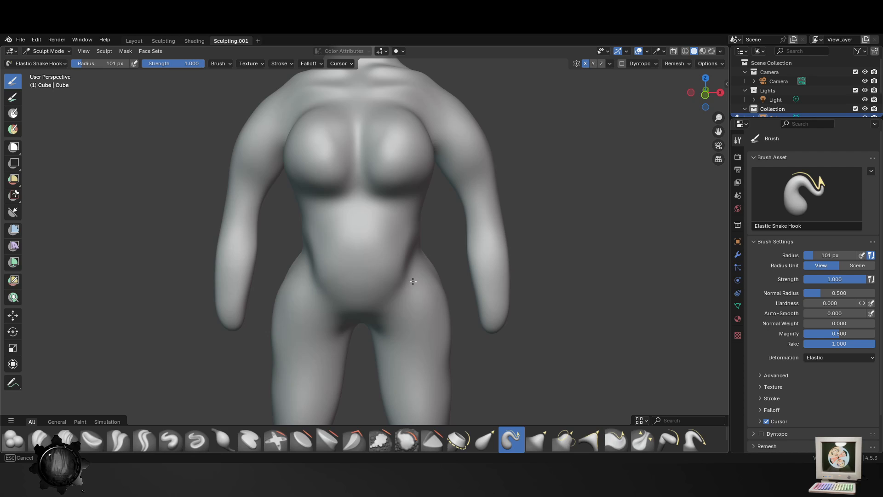
{"action": "scroll", "coordinate": [462, 315], "scroll_direction": "down", "scroll_amount": 4}
{"action": "mouse_move", "coordinate": [420, 322]}
{"action": "middle_mouse_down"}
{"action": "mouse_move", "coordinate": [607, 319]}
{"action": "mouse_move", "coordinate": [418, 324]}
{"action": "middle_mouse_up"}
- Refine the waist and upper back from the side with Elastic Snake Hook at 101 px
{"action": "scroll", "coordinate": [418, 323], "scroll_direction": "up", "scroll_amount": 4}
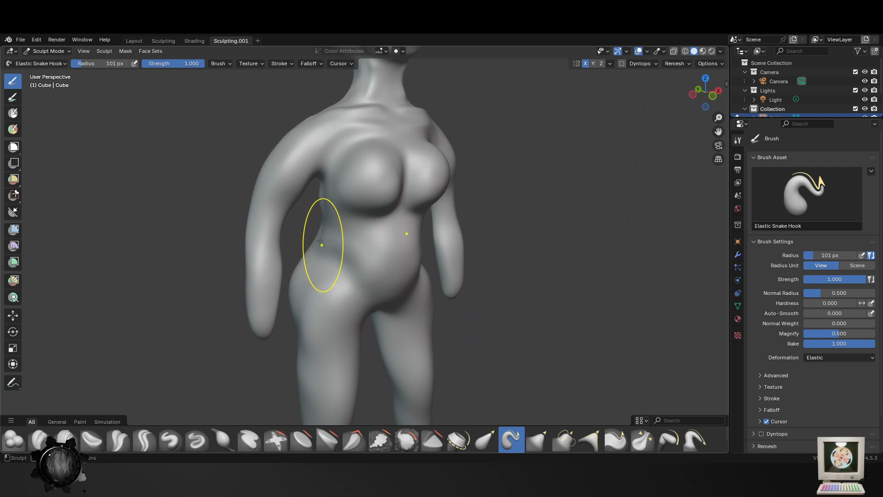
{"action": "middle_click_drag", "start_coordinate": [314, 251], "coordinate": [401, 257]}
{"action": "left_click_drag", "start_coordinate": [338, 239], "coordinate": [358, 249]}
{"action": "left_click_drag", "start_coordinate": [354, 138], "coordinate": [348, 132]}
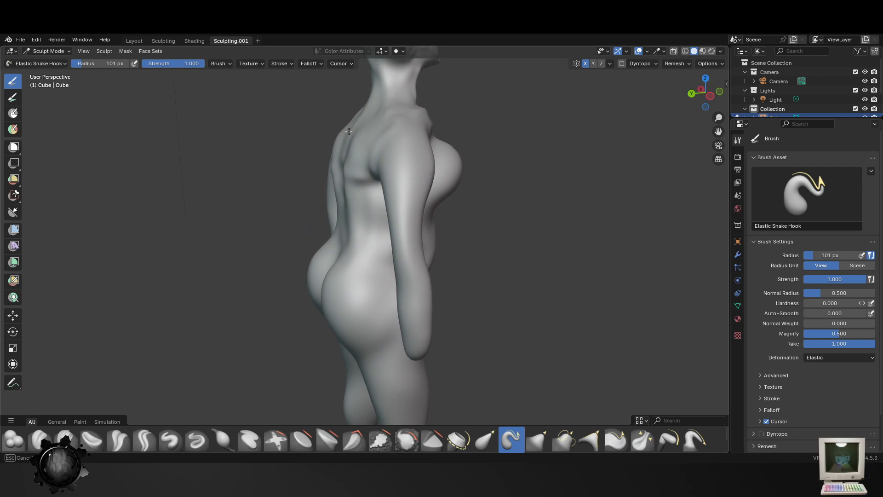
- Round the buttocks and shape their lower fold from behind with Elastic Snake Hook at 101 px
{"action": "mouse_move", "coordinate": [335, 296]}
{"action": "middle_mouse_down"}
{"action": "mouse_move", "coordinate": [355, 286]}
{"action": "mouse_move", "coordinate": [423, 300]}
{"action": "middle_mouse_up"}
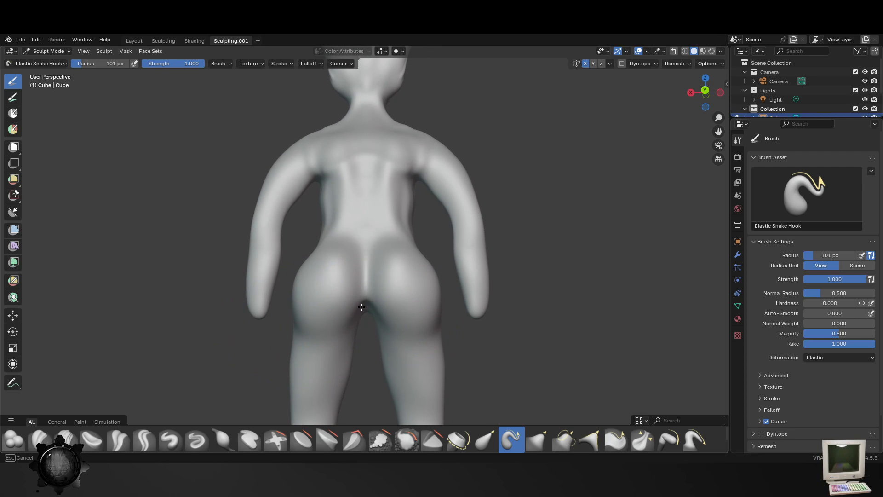
{"action": "left_click_drag", "start_coordinate": [352, 328], "coordinate": [340, 345]}
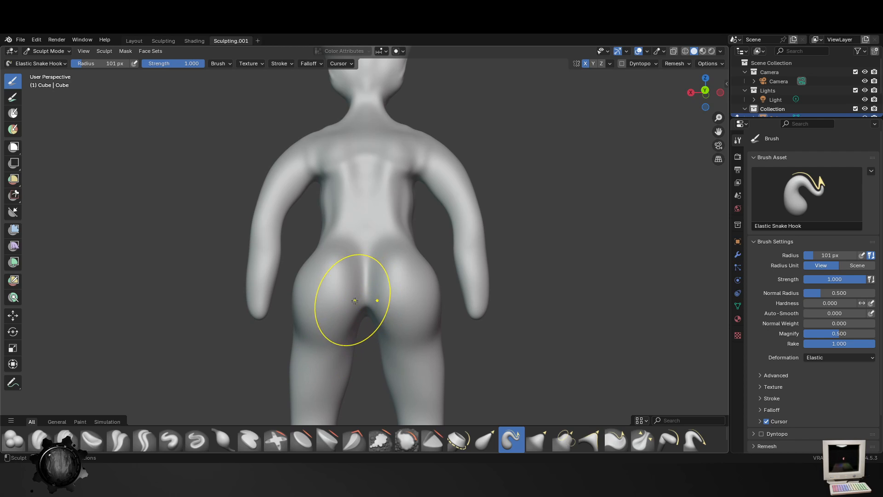
{"action": "left_click_drag", "start_coordinate": [355, 300], "coordinate": [356, 322]}
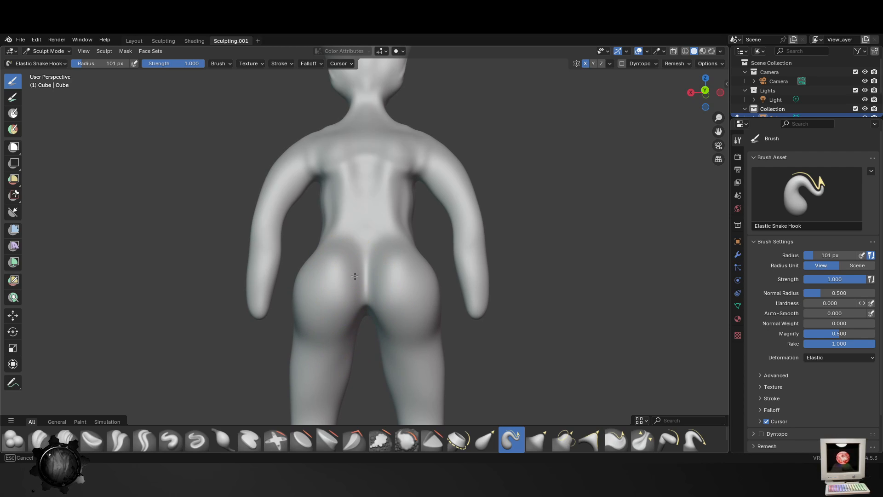
{"action": "left_click_drag", "start_coordinate": [370, 280], "coordinate": [369, 280]}
- Reduce Elastic Snake Hook to 67 px and refine the upper hips and the sides of the lower back
{"action": "key", "text": "f"}
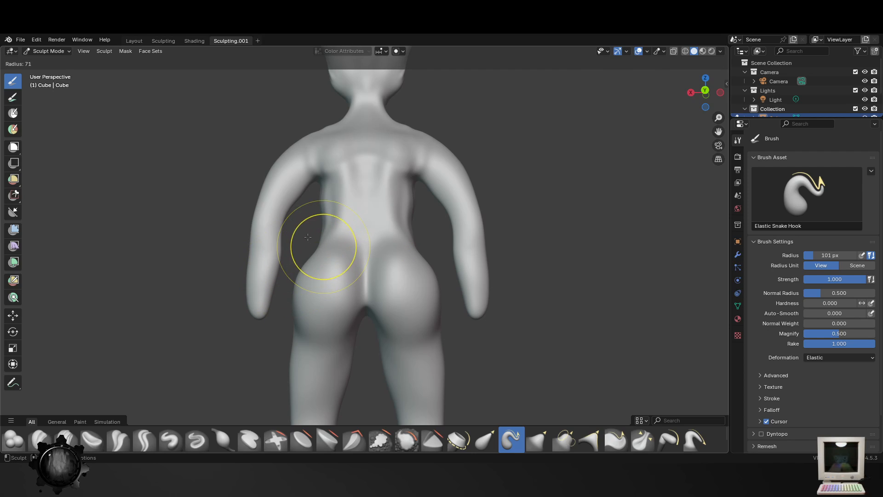
{"action": "left_click", "coordinate": [308, 247]}
{"action": "left_click_drag", "start_coordinate": [321, 249], "coordinate": [308, 244]}
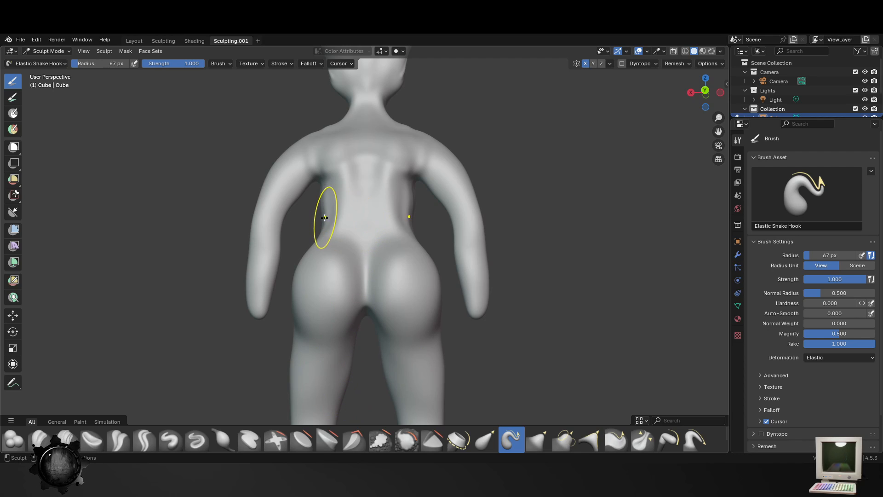
{"action": "middle_click_drag", "start_coordinate": [325, 217], "coordinate": [341, 229]}
{"action": "left_click_drag", "start_coordinate": [323, 238], "coordinate": [328, 237]}
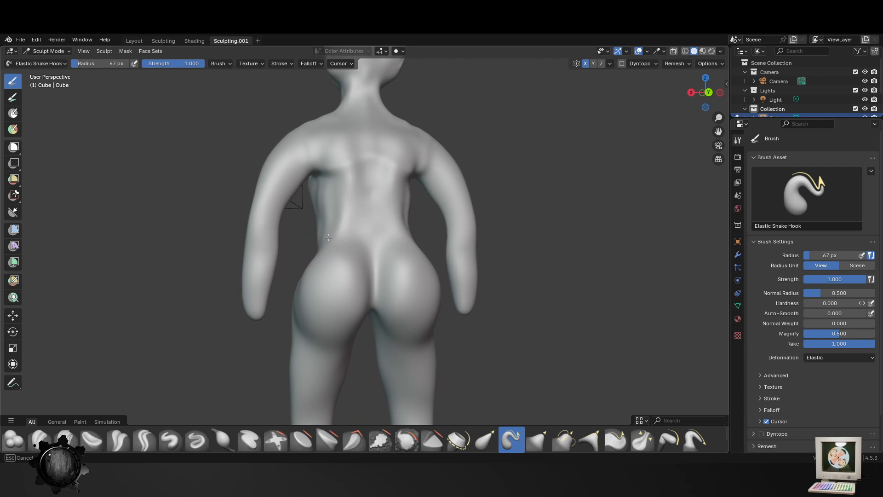
- Save the Guy.blend file
{"action": "middle_click_drag", "start_coordinate": [581, 241], "coordinate": [415, 258]}
{"action": "scroll", "coordinate": [442, 271], "scroll_direction": "down", "scroll_amount": 5}
{"action": "key", "text": "ctrl+s"}
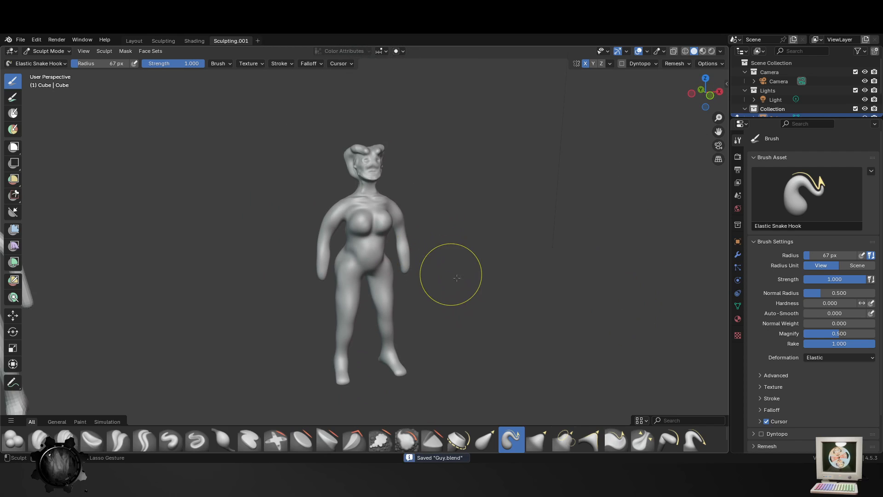
{"action": "middle_click_drag", "start_coordinate": [458, 302], "coordinate": [433, 314]}
- Examine the head and upper body from the side and front, and check the voxel Remesh settings
{"action": "scroll", "coordinate": [432, 314], "scroll_direction": "up", "scroll_amount": 3}
{"action": "middle_click_drag", "start_coordinate": [409, 220], "coordinate": [328, 197]}
{"action": "middle_click_drag", "start_coordinate": [449, 141], "coordinate": [461, 231], "text": "shift"}
{"action": "left_click", "coordinate": [678, 64]}
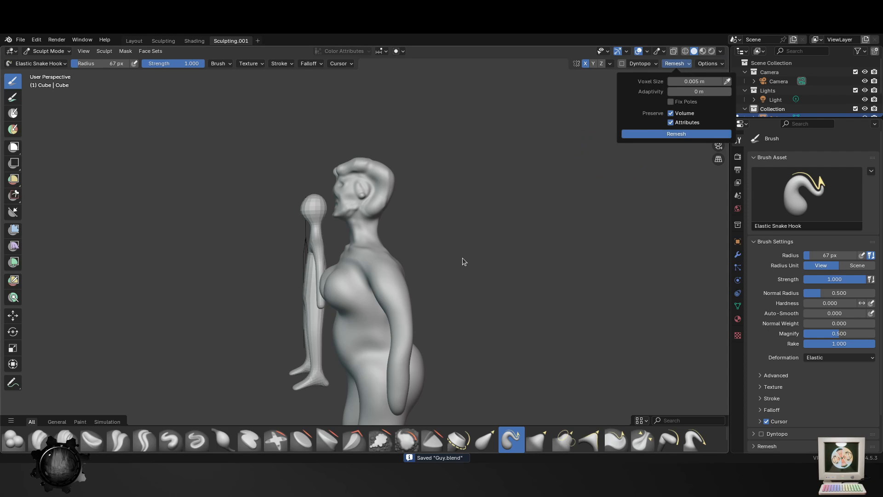
{"action": "middle_click_drag", "start_coordinate": [471, 319], "coordinate": [569, 308]}
{"action": "scroll", "coordinate": [448, 258], "scroll_direction": "up", "scroll_amount": 4}
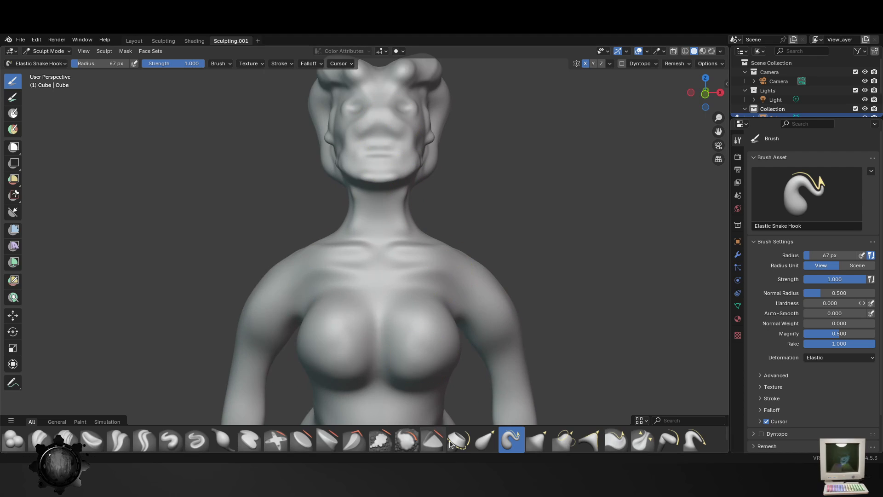
- Smooth the neck, jaw underside and shoulder area with the Smooth brush set to 134 px
{"action": "left_click", "coordinate": [410, 437]}
{"action": "key", "text": "f"}
{"action": "left_click", "coordinate": [482, 182]}
{"action": "middle_click_drag", "start_coordinate": [481, 138], "coordinate": [477, 224], "text": "shift"}
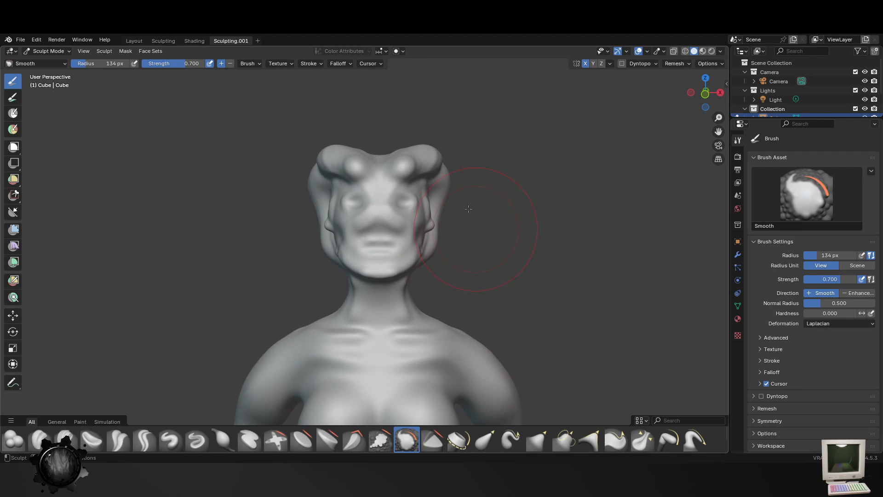
{"action": "left_click_drag", "start_coordinate": [416, 267], "coordinate": [328, 248]}
{"action": "middle_click_drag", "start_coordinate": [328, 248], "coordinate": [351, 270]}
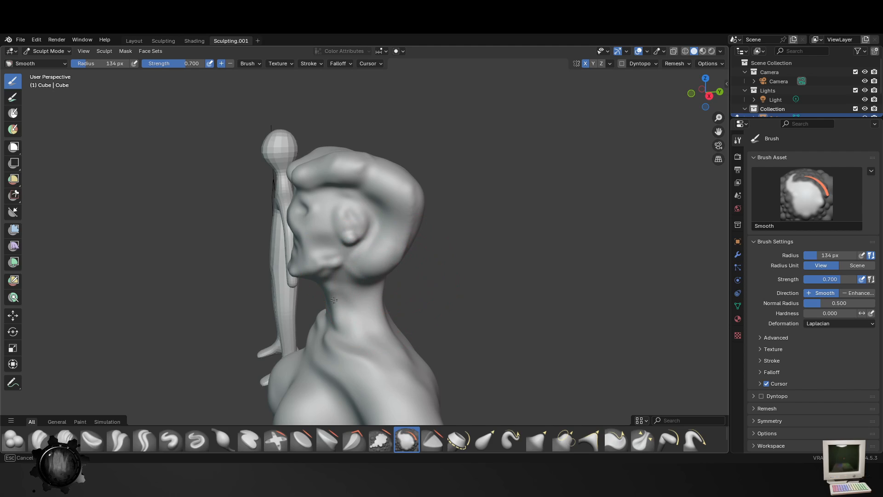
{"action": "mouse_move", "coordinate": [355, 227]}
{"action": "middle_mouse_down"}
{"action": "mouse_move", "coordinate": [350, 273]}
{"action": "mouse_move", "coordinate": [403, 253]}
{"action": "middle_mouse_up"}
- Smooth the chest, armpits, waist and hips from the front with the Smooth brush at 134 px
{"action": "middle_click_drag", "start_coordinate": [329, 279], "coordinate": [451, 278]}
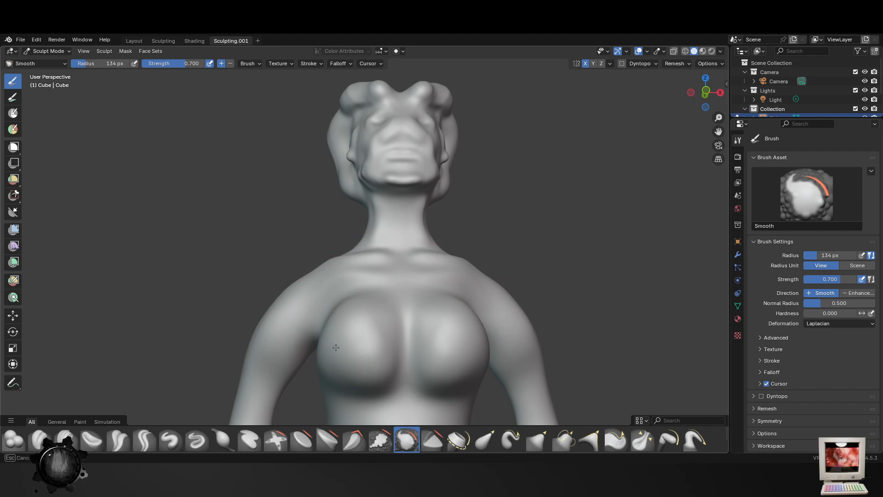
{"action": "middle_click_drag", "start_coordinate": [336, 347], "coordinate": [442, 262], "text": "shift"}
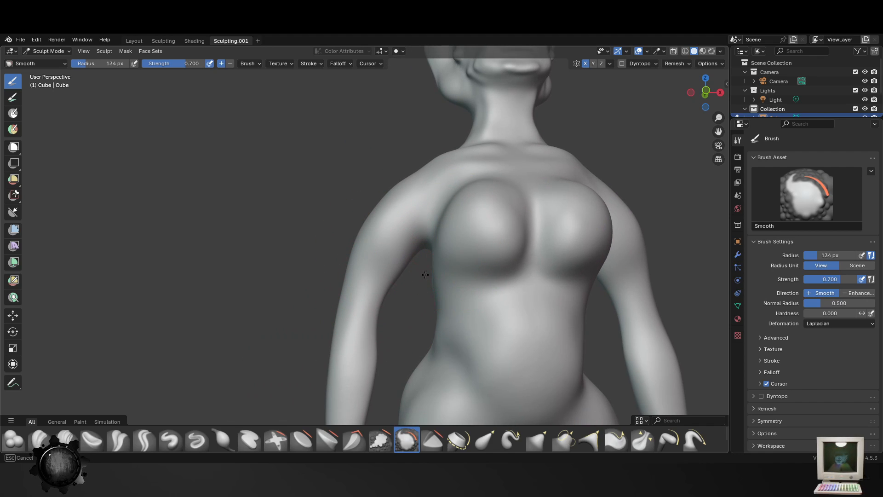
{"action": "middle_click_drag", "start_coordinate": [374, 367], "coordinate": [378, 257], "text": "shift"}
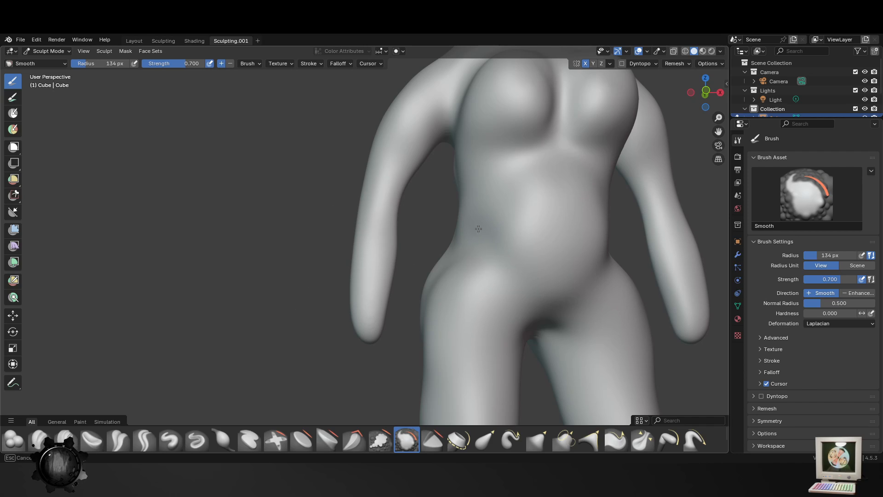
{"action": "scroll", "coordinate": [548, 355], "scroll_direction": "down", "scroll_amount": 3}
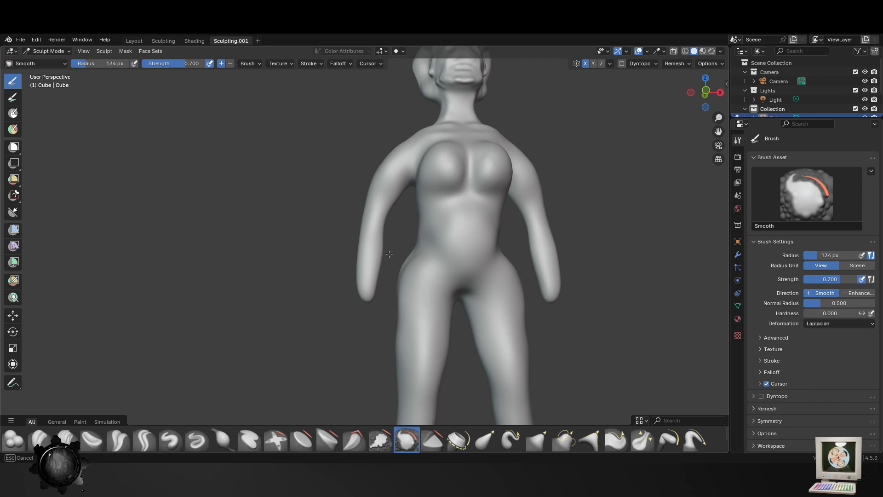
{"action": "middle_click_drag", "start_coordinate": [486, 280], "coordinate": [407, 323]}
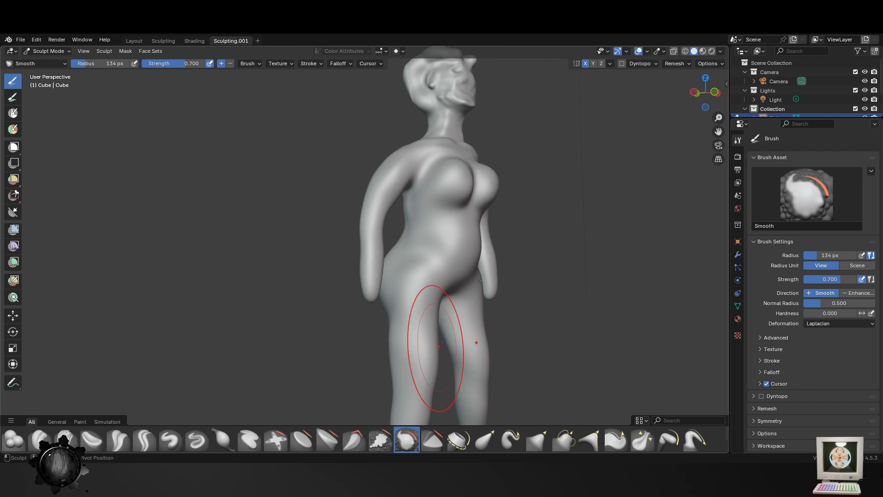
{"action": "middle_click_drag", "start_coordinate": [479, 281], "coordinate": [486, 258], "text": "shift"}
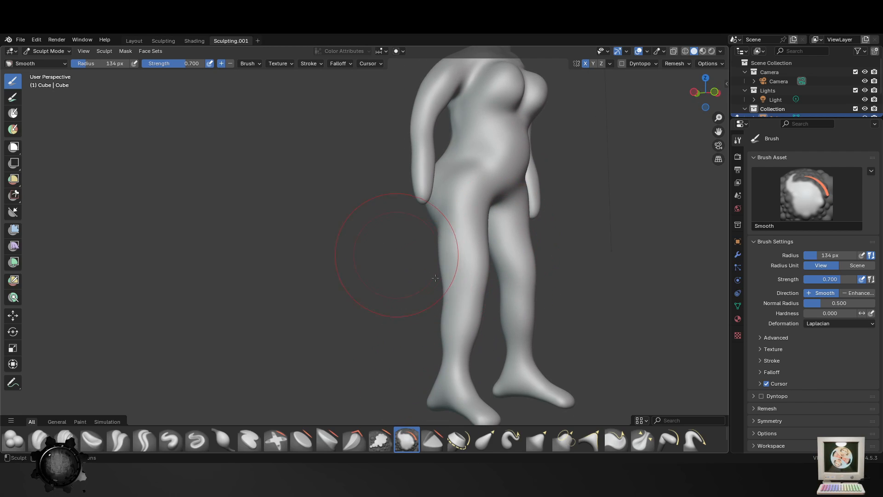
{"action": "middle_click_drag", "start_coordinate": [436, 278], "coordinate": [286, 166]}
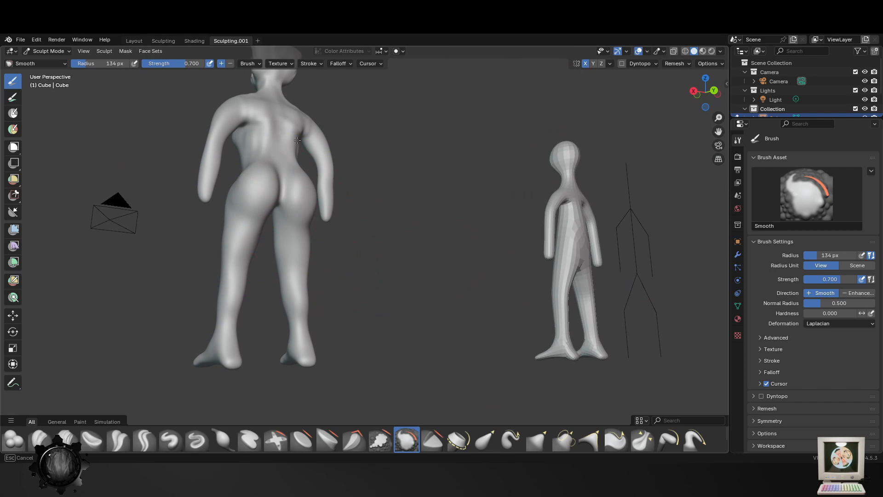
- Smooth the upper back, shoulder blades and sides with the Smooth brush at 134 px
{"action": "middle_click_drag", "start_coordinate": [273, 224], "coordinate": [340, 197]}
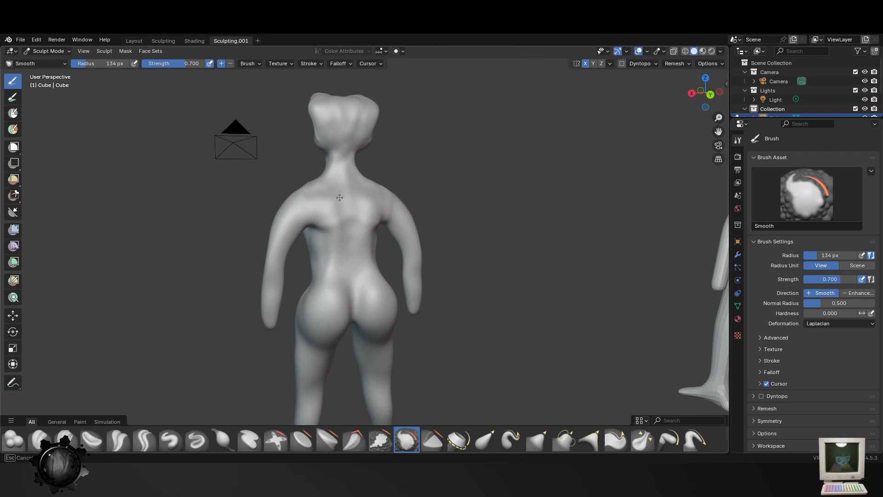
{"action": "middle_click_drag", "start_coordinate": [307, 245], "coordinate": [318, 231]}
{"action": "scroll", "coordinate": [318, 231], "scroll_direction": "up", "scroll_amount": 2}
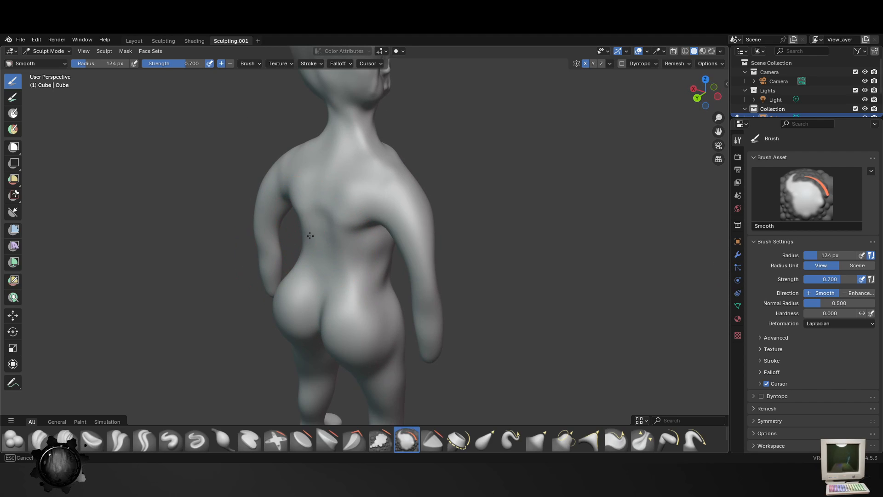
{"action": "middle_click_drag", "start_coordinate": [401, 207], "coordinate": [344, 426]}
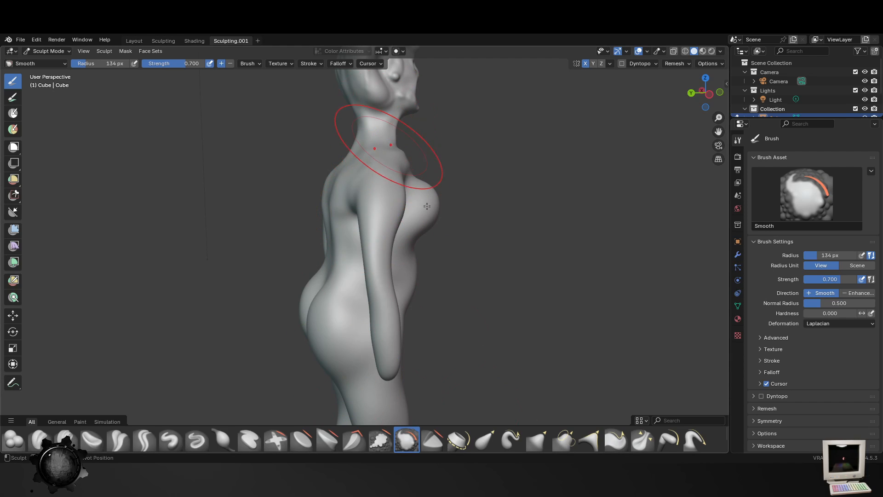
{"action": "scroll", "coordinate": [394, 158], "scroll_direction": "up", "scroll_amount": 3}
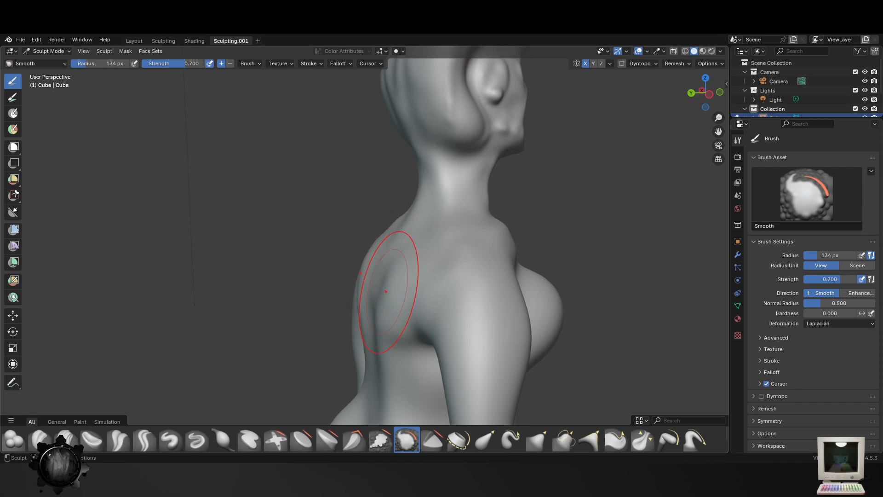
- Reshape the neck and shoulders with the Elastic Grab brush at 134 px, slimming the neck front and lifting the shoulders
{"action": "left_click", "coordinate": [494, 438]}
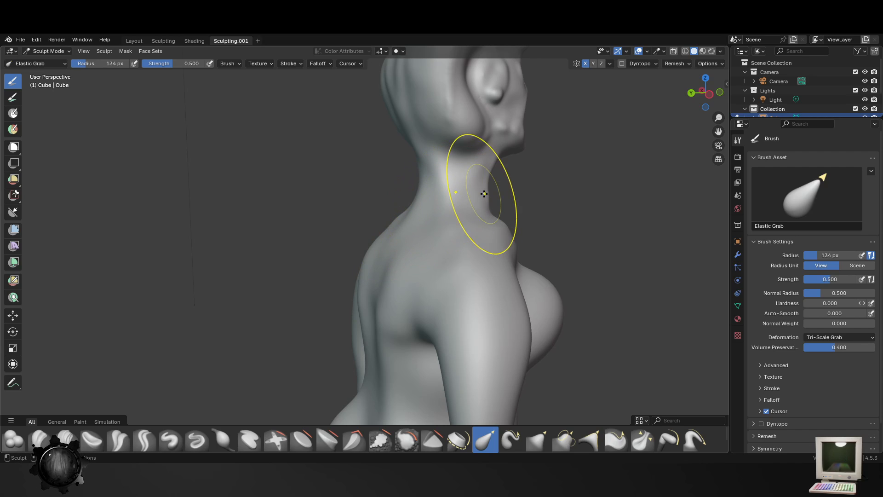
{"action": "left_click_drag", "start_coordinate": [486, 195], "coordinate": [461, 197]}
{"action": "mouse_move", "coordinate": [480, 188]}
{"action": "middle_mouse_down"}
{"action": "mouse_move", "coordinate": [495, 197]}
{"action": "mouse_move", "coordinate": [504, 237]}
{"action": "mouse_move", "coordinate": [394, 226]}
{"action": "middle_mouse_up"}
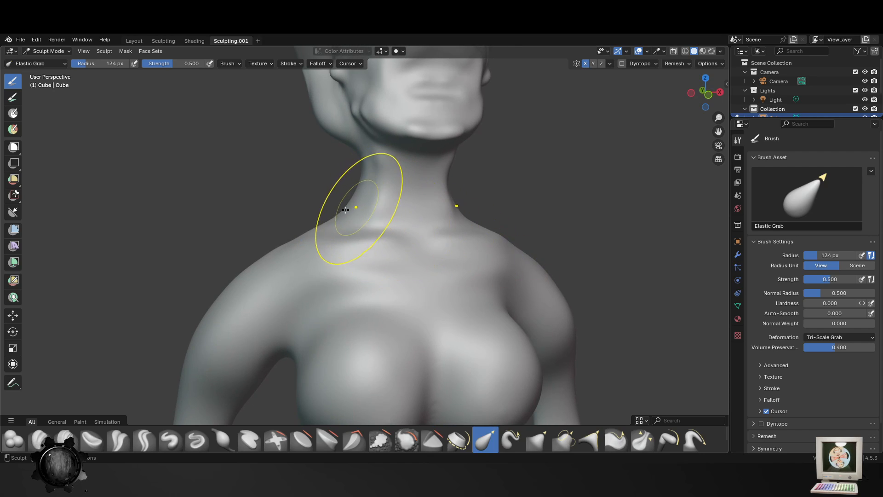
{"action": "mouse_move", "coordinate": [243, 278]}
{"action": "left_mouse_down"}
{"action": "mouse_move", "coordinate": [257, 232]}
{"action": "mouse_move", "coordinate": [274, 234]}
{"action": "mouse_move", "coordinate": [267, 250]}
{"action": "left_mouse_up"}
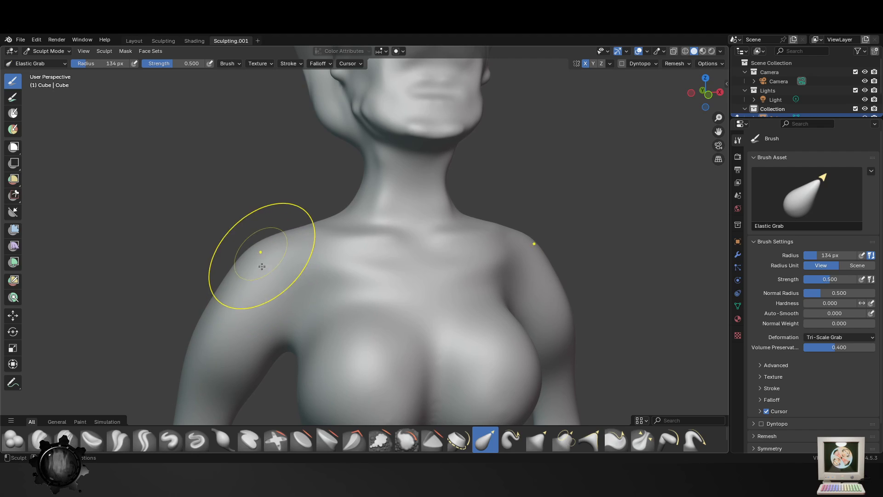
{"action": "middle_click_drag", "start_coordinate": [488, 338], "coordinate": [437, 328]}
{"action": "middle_click_drag", "start_coordinate": [442, 282], "coordinate": [380, 292]}
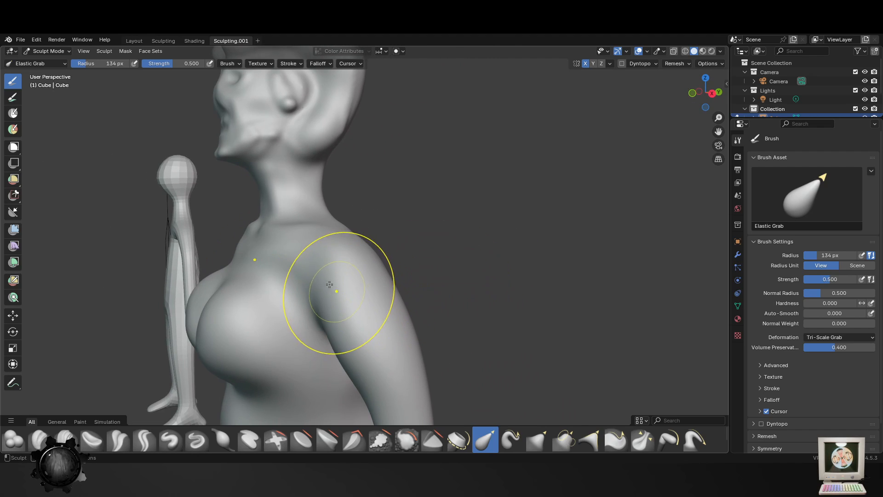
{"action": "left_click_drag", "start_coordinate": [341, 292], "coordinate": [346, 283]}
- Pull the arms forward and adjust the belly profile in side view with the Elastic Grab brush, reducing its radius to 95 px
{"action": "scroll", "coordinate": [394, 373], "scroll_direction": "down", "scroll_amount": 4}
{"action": "middle_click_drag", "start_coordinate": [394, 374], "coordinate": [371, 369]}
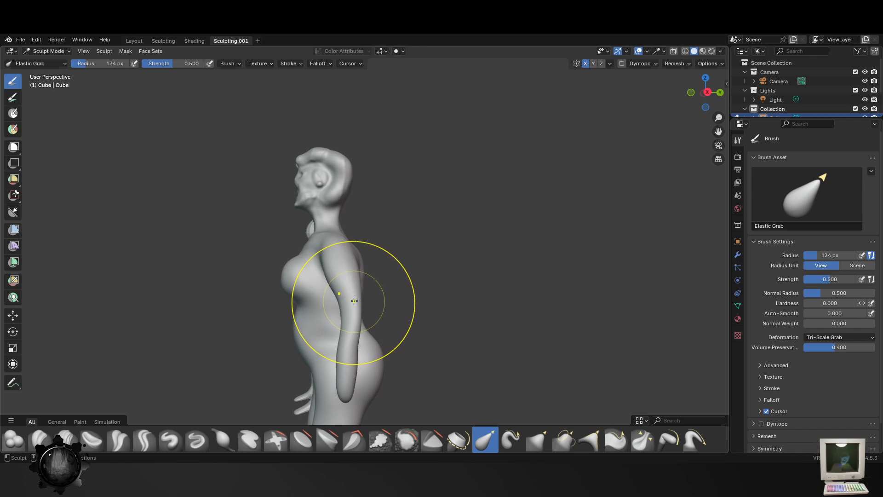
{"action": "left_click_drag", "start_coordinate": [354, 302], "coordinate": [311, 311]}
{"action": "key", "text": "f"}
{"action": "left_click", "coordinate": [335, 307]}
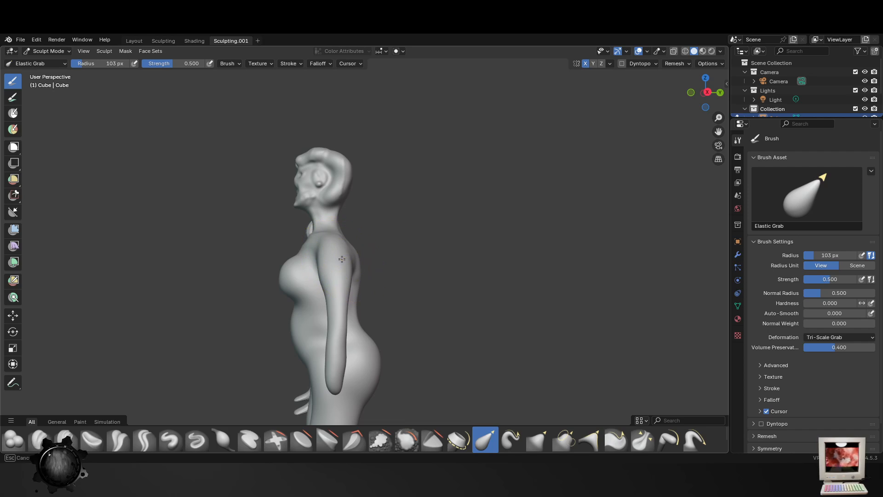
{"action": "key", "text": "f"}
{"action": "left_click", "coordinate": [395, 363]}
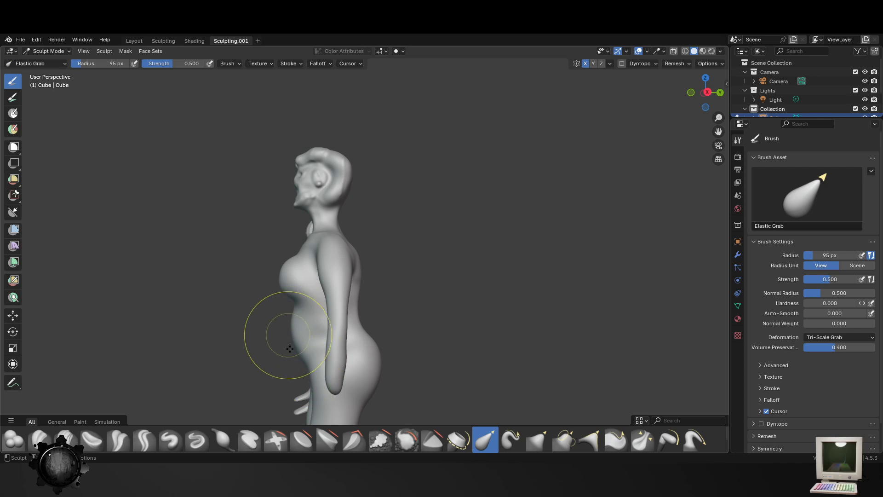
{"action": "mouse_move", "coordinate": [276, 335]}
{"action": "middle_mouse_down"}
{"action": "mouse_move", "coordinate": [339, 337]}
{"action": "mouse_move", "coordinate": [412, 318]}
{"action": "middle_mouse_up"}
{"action": "mouse_move", "coordinate": [415, 307]}
{"action": "left_mouse_down"}
{"action": "mouse_move", "coordinate": [423, 309]}
{"action": "mouse_move", "coordinate": [373, 349]}
{"action": "left_mouse_up"}
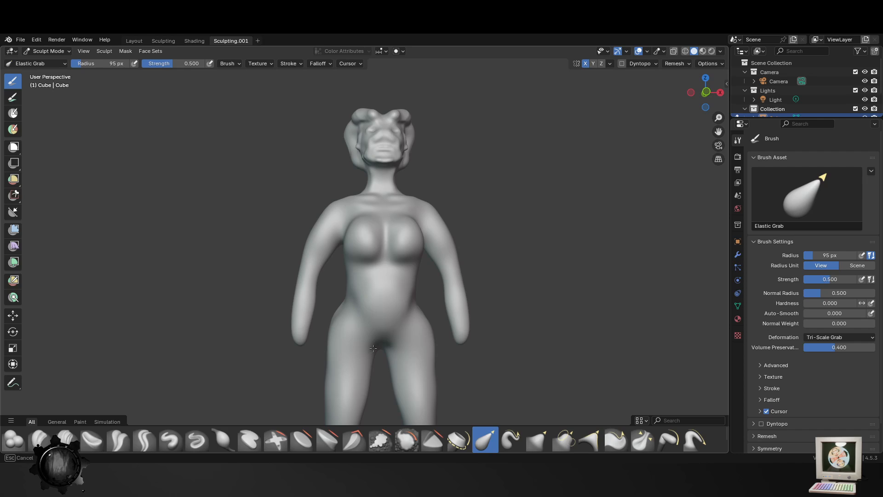
- Build up the front of the hips and lower abdomen with the Blob brush at 44 px
{"action": "left_click", "coordinate": [24, 440]}
{"action": "key", "text": "bracketleft"}
{"action": "key", "text": "bracketleft"}
{"action": "key", "text": "bracketleft"}
{"action": "key", "text": "bracketleft"}
{"action": "key", "text": "bracketleft"}
{"action": "key", "text": "bracketleft"}
{"action": "key", "text": "bracketleft"}
{"action": "key", "text": "bracketleft"}
{"action": "key", "text": "bracketleft"}
{"action": "key", "text": "bracketleft"}
{"action": "key", "text": "bracketleft"}
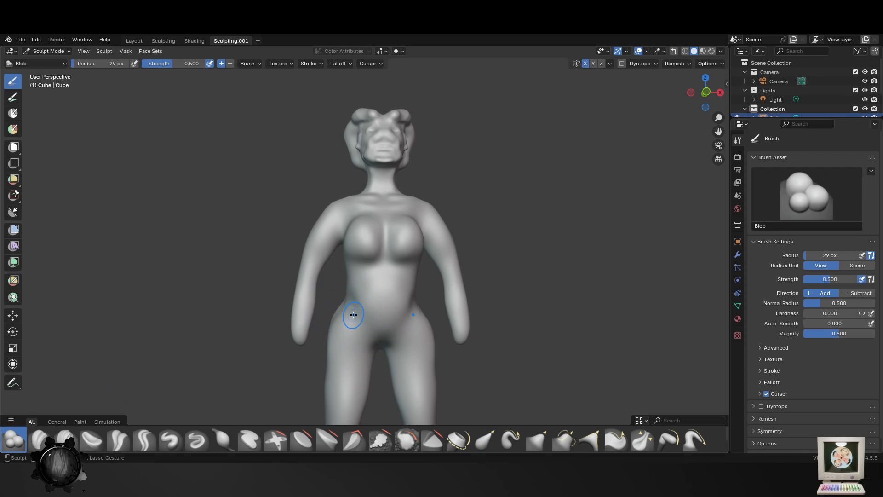
{"action": "key", "text": "bracketright"}
{"action": "key", "text": "bracketright"}
{"action": "key", "text": "bracketright"}
{"action": "key", "text": "bracketright"}
{"action": "key", "text": "bracketright"}
{"action": "left_click_drag", "start_coordinate": [348, 302], "coordinate": [363, 323]}
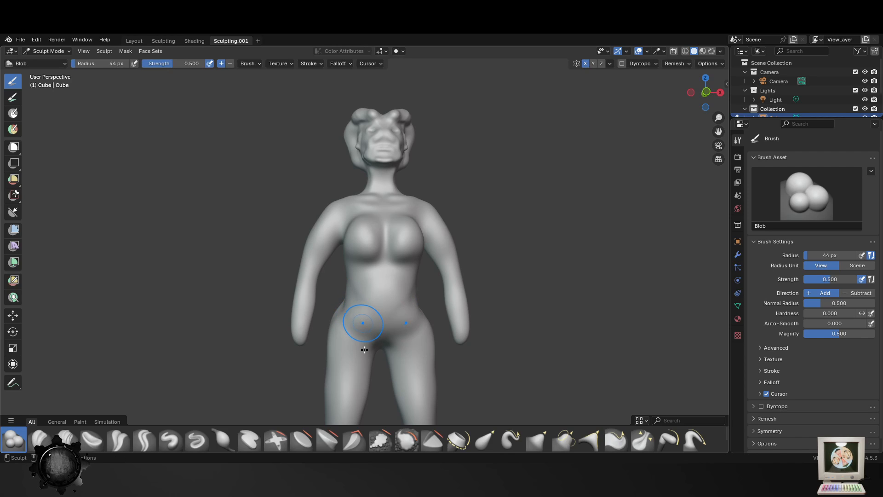
{"action": "middle_click_drag", "start_coordinate": [421, 354], "coordinate": [466, 348]}
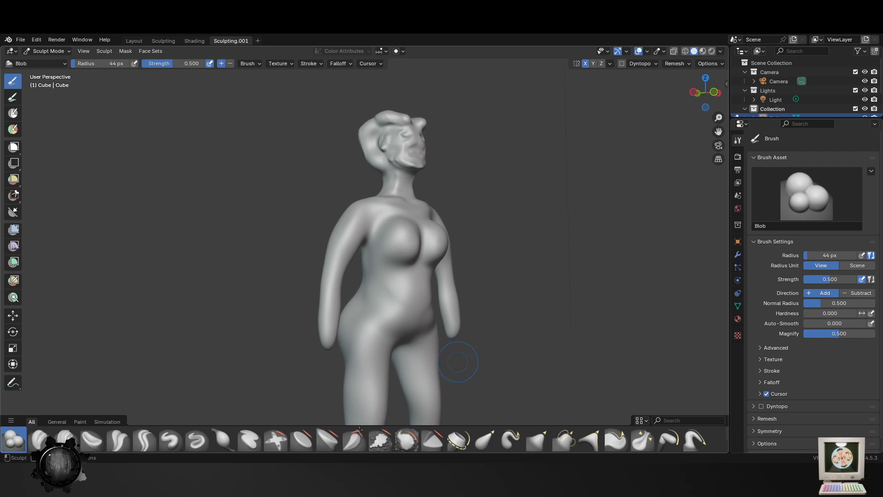
- Soften the abdomen and chest with the Smooth brush at 44 px
{"action": "left_click", "coordinate": [412, 440]}
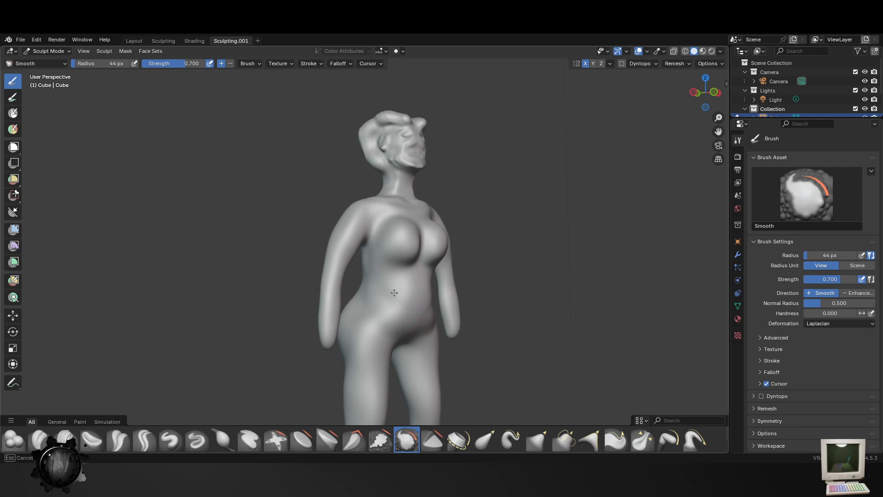
{"action": "middle_click_drag", "start_coordinate": [404, 228], "coordinate": [409, 212], "text": "ctrl"}
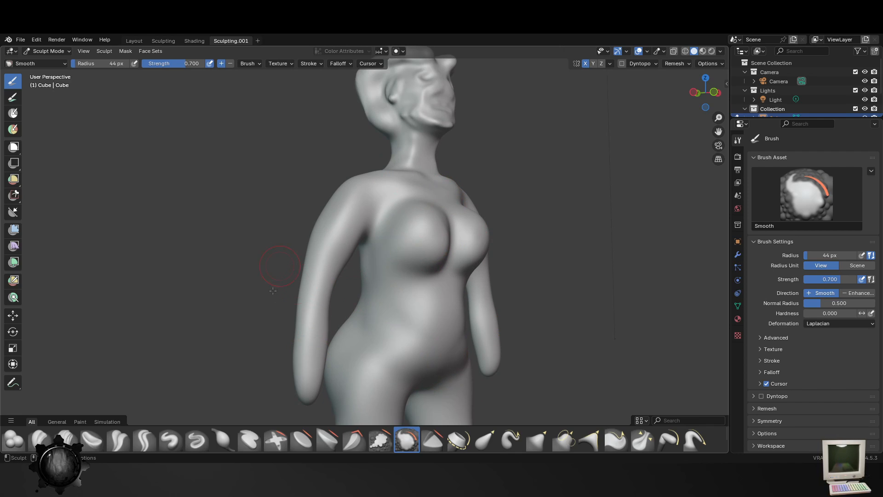
{"action": "middle_click_drag", "start_coordinate": [321, 387], "coordinate": [325, 299], "text": "shift"}
- Add volume to the forearms with the Blob brush at 44 px
{"action": "left_click", "coordinate": [14, 439]}
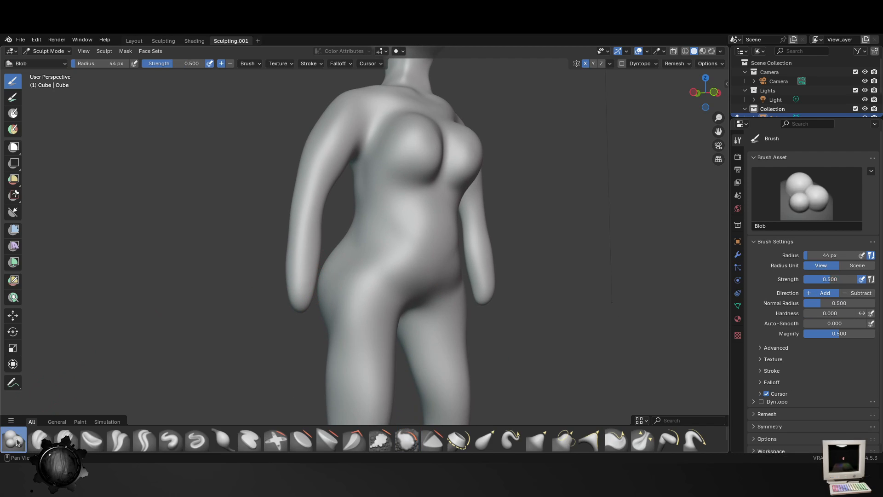
{"action": "left_click_drag", "start_coordinate": [300, 305], "coordinate": [301, 310]}
{"action": "middle_click_drag", "start_coordinate": [301, 309], "coordinate": [233, 321]}
{"action": "scroll", "coordinate": [255, 323], "scroll_direction": "up", "scroll_amount": 3}
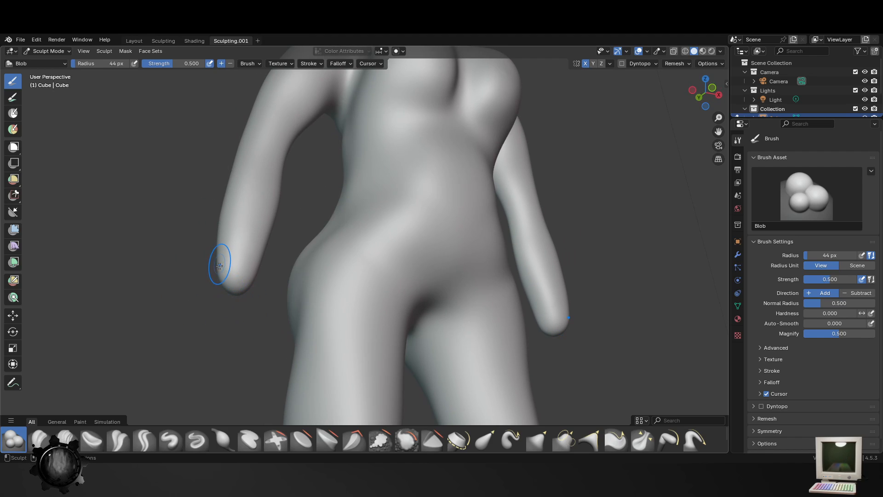
{"action": "middle_click_drag", "start_coordinate": [235, 261], "coordinate": [273, 278]}
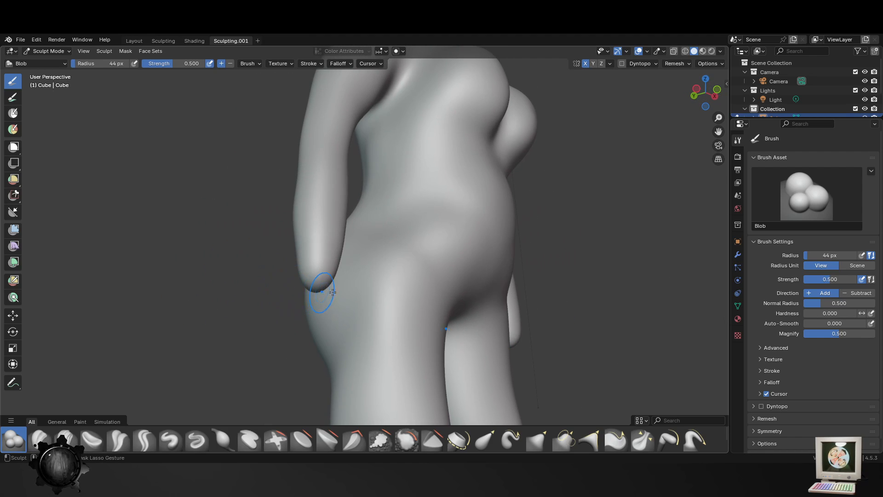
{"action": "middle_click_drag", "start_coordinate": [414, 293], "coordinate": [336, 331]}
{"action": "scroll", "coordinate": [368, 325], "scroll_direction": "down", "scroll_amount": 5}
{"action": "middle_click_drag", "start_coordinate": [395, 319], "coordinate": [341, 315]}
{"action": "scroll", "coordinate": [341, 316], "scroll_direction": "up", "scroll_amount": 3}
{"action": "middle_click_drag", "start_coordinate": [334, 118], "coordinate": [285, 113]}
{"action": "middle_click_drag", "start_coordinate": [331, 133], "coordinate": [351, 224], "text": "shift"}
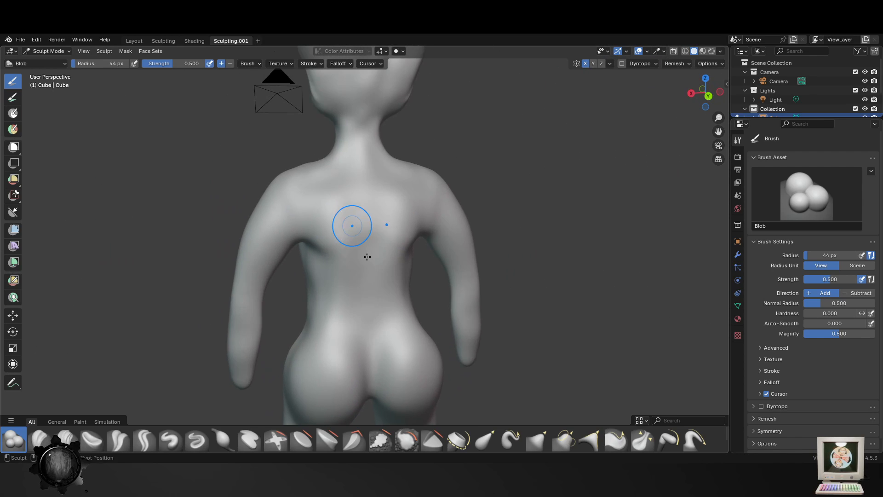
- Sculpt curved ridges along the inner and lower edges of the shoulder blades with the Blob brush at 44 px
{"action": "scroll", "coordinate": [354, 223], "scroll_direction": "up", "scroll_amount": 3}
{"action": "mouse_move", "coordinate": [363, 234]}
{"action": "left_mouse_down"}
{"action": "mouse_move", "coordinate": [243, 207]}
{"action": "mouse_move", "coordinate": [331, 239]}
{"action": "mouse_move", "coordinate": [350, 142]}
{"action": "left_mouse_up"}
{"action": "key", "text": "ctrl+z"}
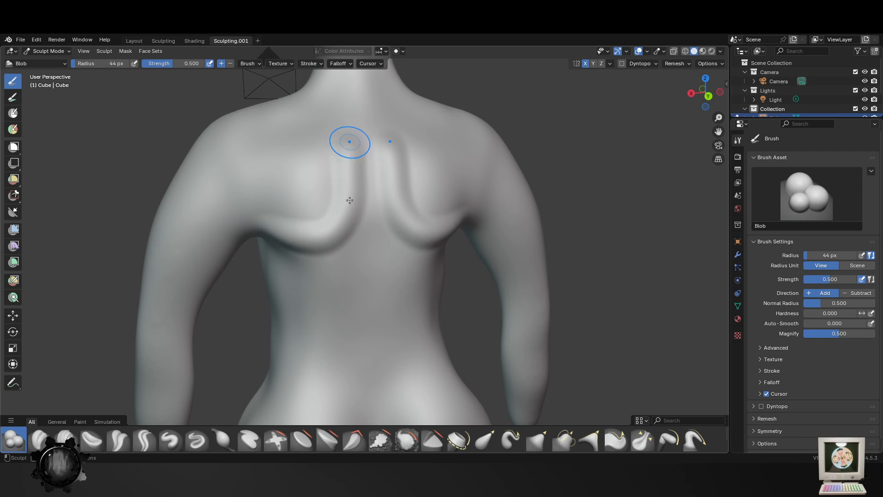
{"action": "middle_click_drag", "start_coordinate": [347, 153], "coordinate": [342, 129]}
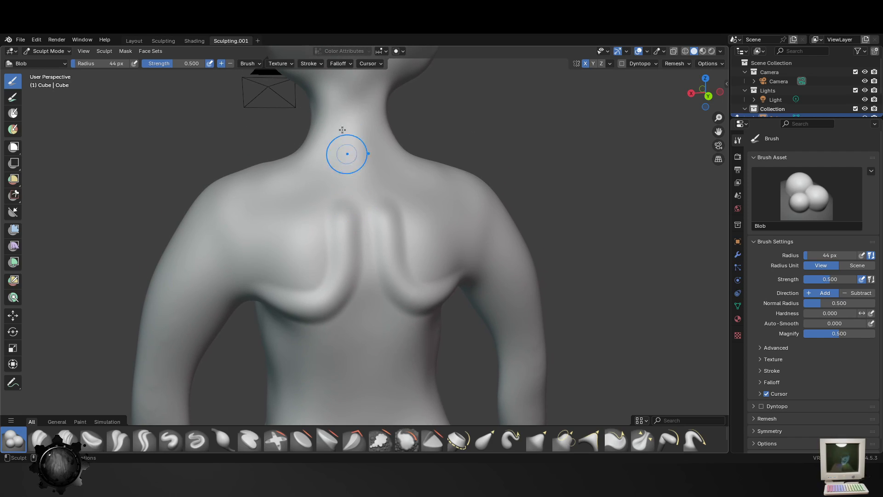
- Add muscle ridges from the back of the neck toward the shoulders with the Blob brush at 29 px
{"action": "key", "text": "f"}
{"action": "left_click", "coordinate": [336, 192]}
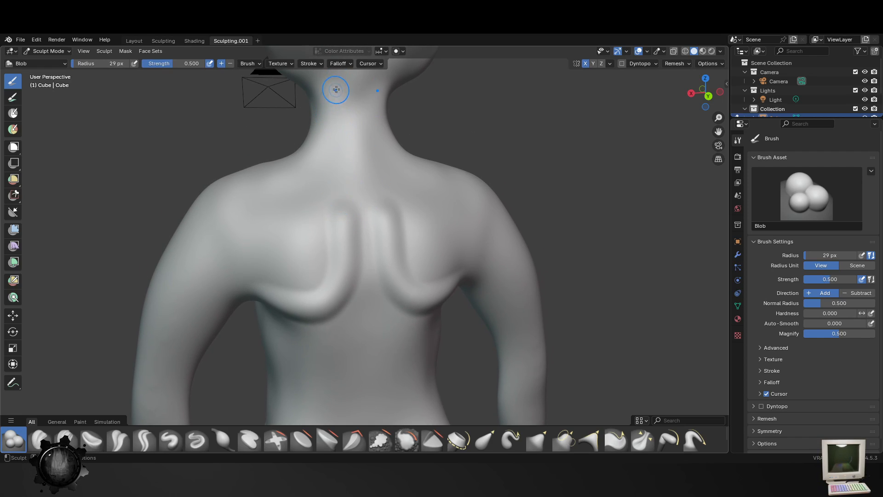
{"action": "mouse_move", "coordinate": [336, 90]}
{"action": "left_mouse_down"}
{"action": "mouse_move", "coordinate": [344, 182]}
{"action": "mouse_move", "coordinate": [324, 162]}
{"action": "left_mouse_up"}
{"action": "mouse_move", "coordinate": [326, 88]}
{"action": "left_mouse_down"}
{"action": "mouse_move", "coordinate": [308, 133]}
{"action": "mouse_move", "coordinate": [248, 180]}
{"action": "left_mouse_up"}
{"action": "middle_click_drag", "start_coordinate": [261, 288], "coordinate": [286, 288]}
- Reshape the rear armpit creases with the Blob brush at 130 px
{"action": "key", "text": "f"}
{"action": "left_click", "coordinate": [284, 300]}
{"action": "key", "text": "f"}
{"action": "left_click", "coordinate": [288, 317]}
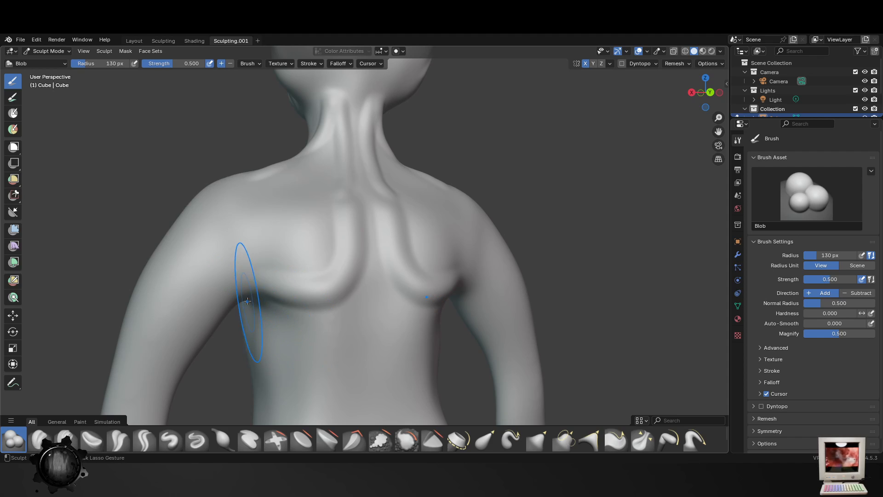
{"action": "left_click_drag", "start_coordinate": [249, 287], "coordinate": [244, 258]}
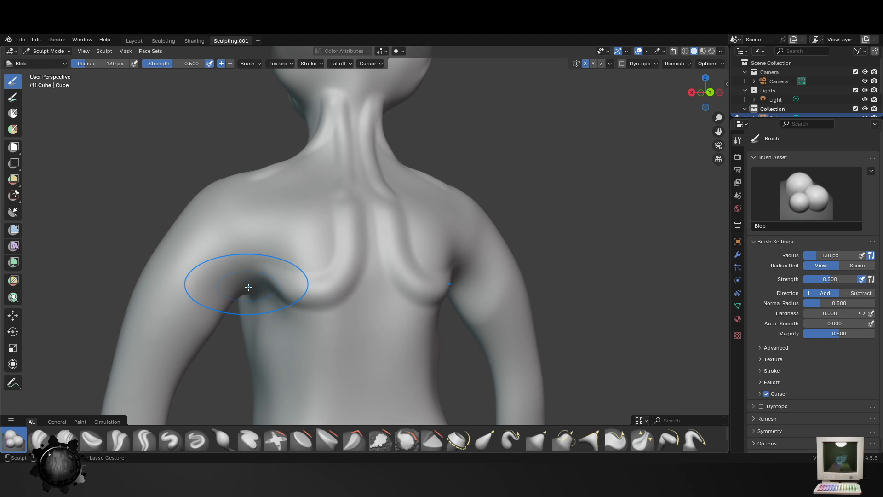
{"action": "middle_click_drag", "start_coordinate": [248, 293], "coordinate": [474, 333]}
{"action": "middle_click_drag", "start_coordinate": [249, 313], "coordinate": [432, 452]}
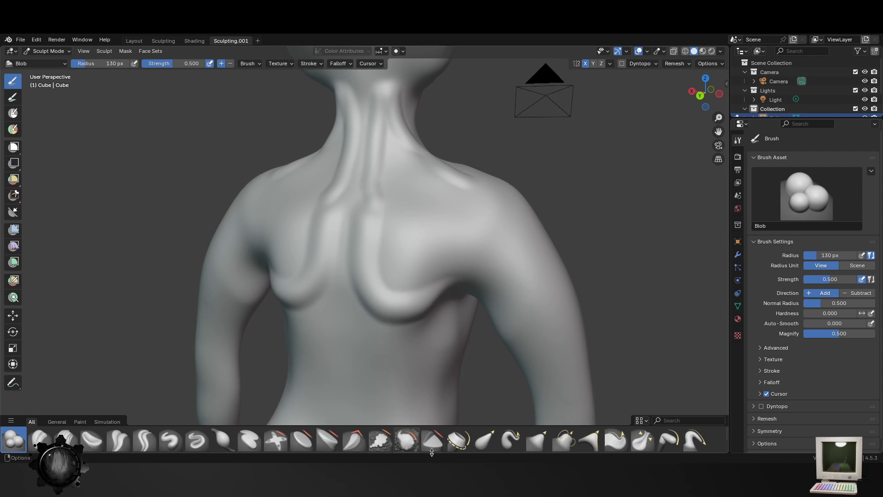
- Smooth the shoulder blade ridges, neck muscles and sides of the back with the Smooth brush at 130 px
{"action": "left_click", "coordinate": [404, 444]}
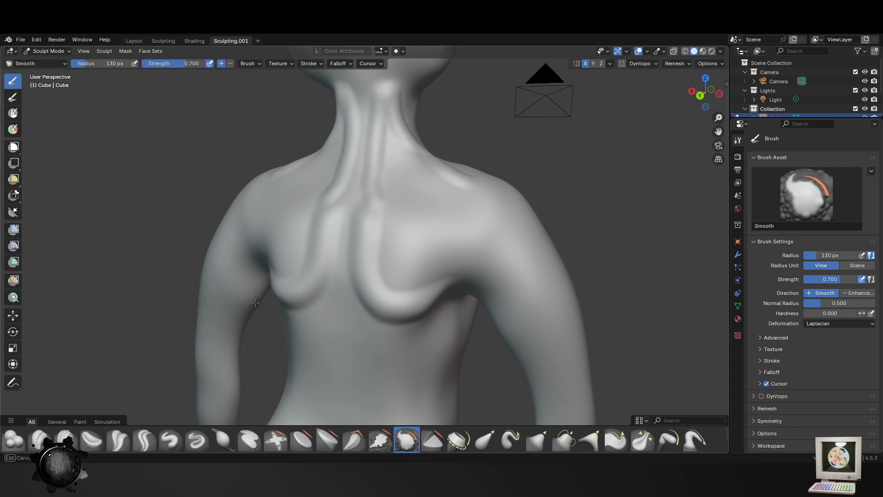
{"action": "mouse_move", "coordinate": [322, 230]}
{"action": "left_mouse_down"}
{"action": "mouse_move", "coordinate": [345, 197]}
{"action": "mouse_move", "coordinate": [351, 119]}
{"action": "left_mouse_up"}
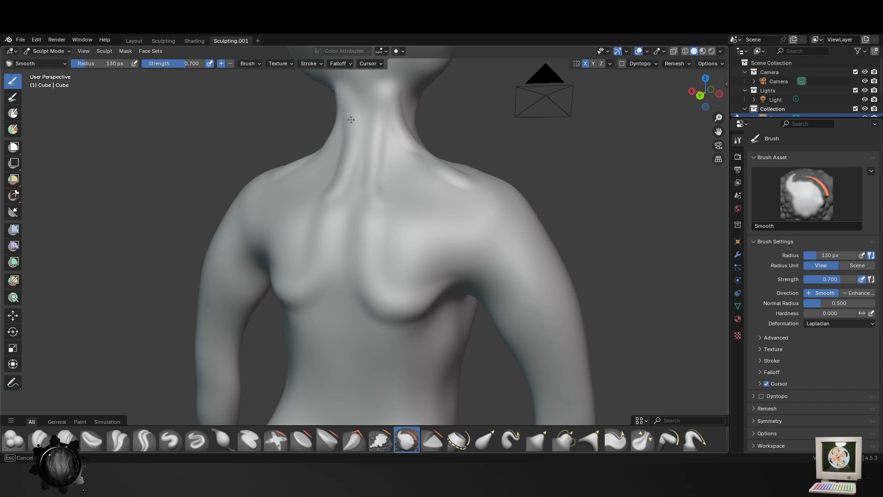
{"action": "middle_click_drag", "start_coordinate": [451, 192], "coordinate": [351, 142]}
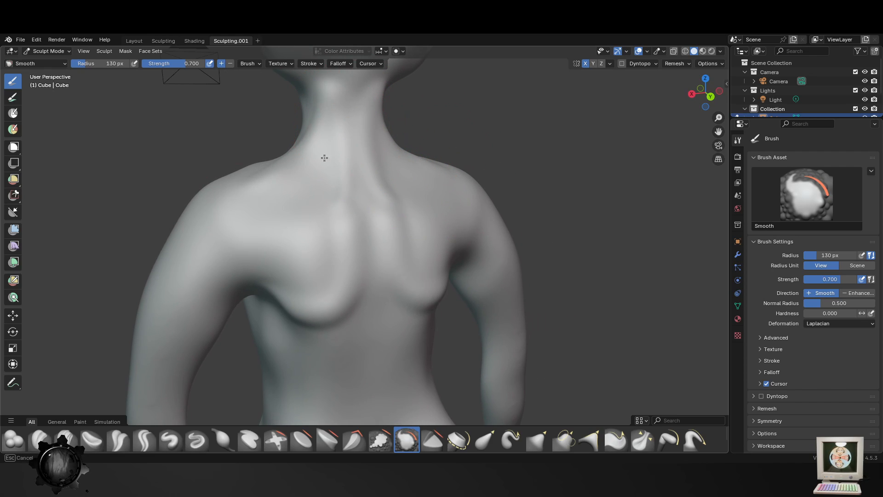
{"action": "middle_click_drag", "start_coordinate": [351, 296], "coordinate": [345, 278]}
{"action": "middle_click_drag", "start_coordinate": [313, 381], "coordinate": [315, 251], "text": "shift"}
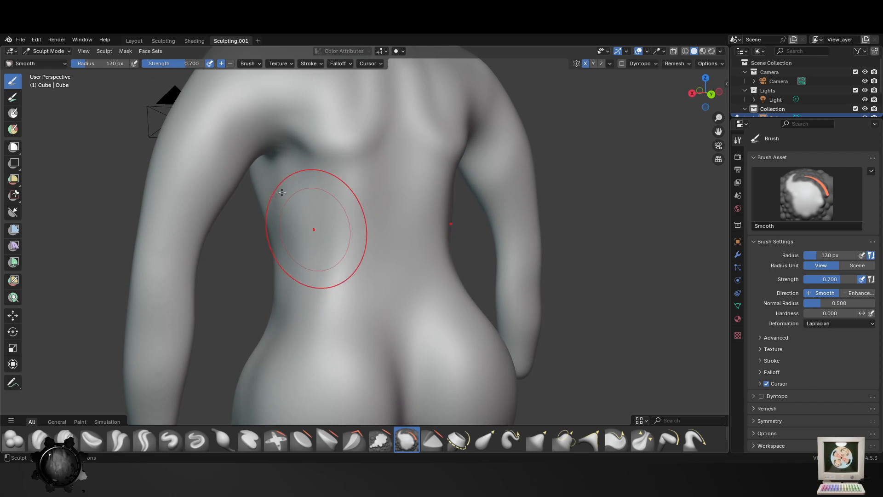
{"action": "mouse_move", "coordinate": [308, 166]}
{"action": "left_mouse_down"}
{"action": "mouse_move", "coordinate": [327, 196]}
{"action": "mouse_move", "coordinate": [378, 226]}
{"action": "left_mouse_up"}
{"action": "middle_click_drag", "start_coordinate": [353, 309], "coordinate": [335, 317]}
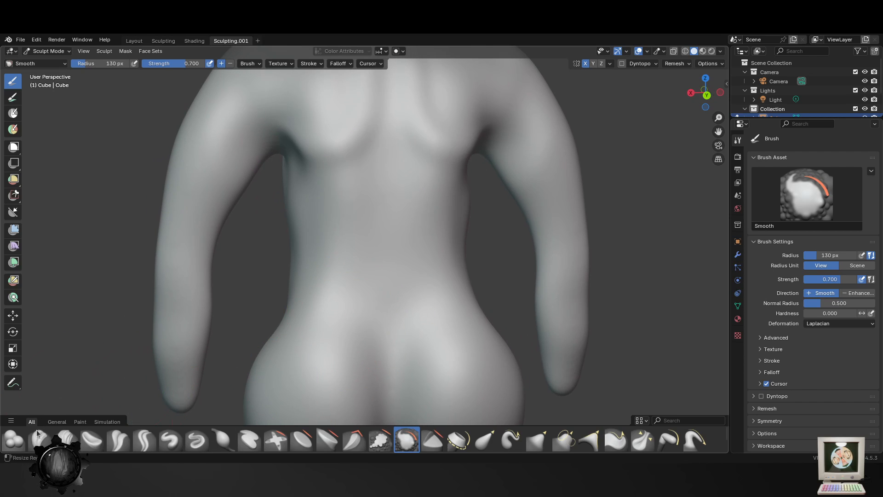
- Build up the lower back on both sides of the spine with the Blob brush at 94 px
{"action": "left_click", "coordinate": [13, 439]}
{"action": "key", "text": "f"}
{"action": "left_click", "coordinate": [348, 151]}
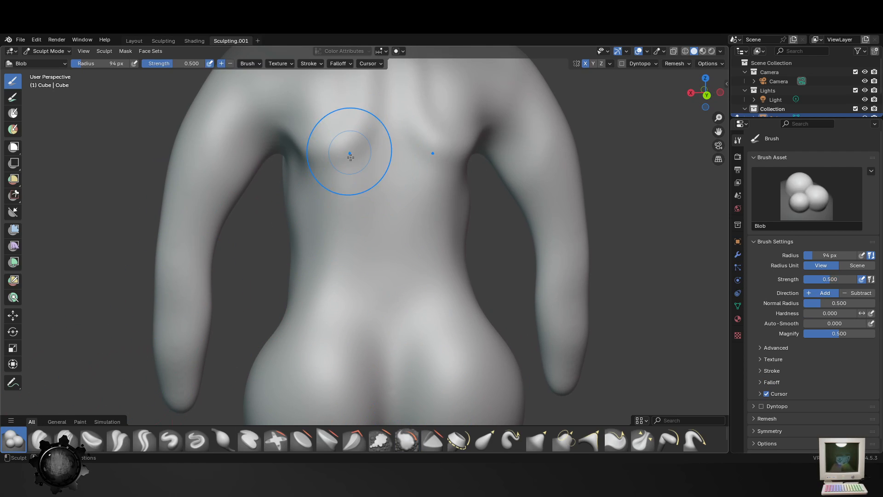
{"action": "mouse_move", "coordinate": [339, 252]}
{"action": "middle_mouse_down"}
{"action": "mouse_move", "coordinate": [353, 264]}
{"action": "mouse_move", "coordinate": [332, 296]}
{"action": "middle_mouse_up"}
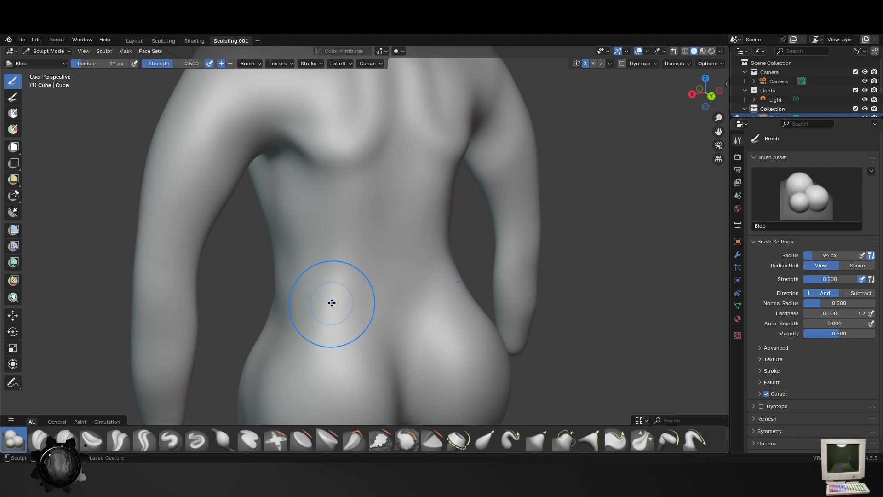
- Sculpt a long groove with raised edges along the spine with the Blob brush at 48 px
{"action": "key", "text": "ctrl+f"}
{"action": "left_click", "coordinate": [362, 193]}
{"action": "key", "text": "f"}
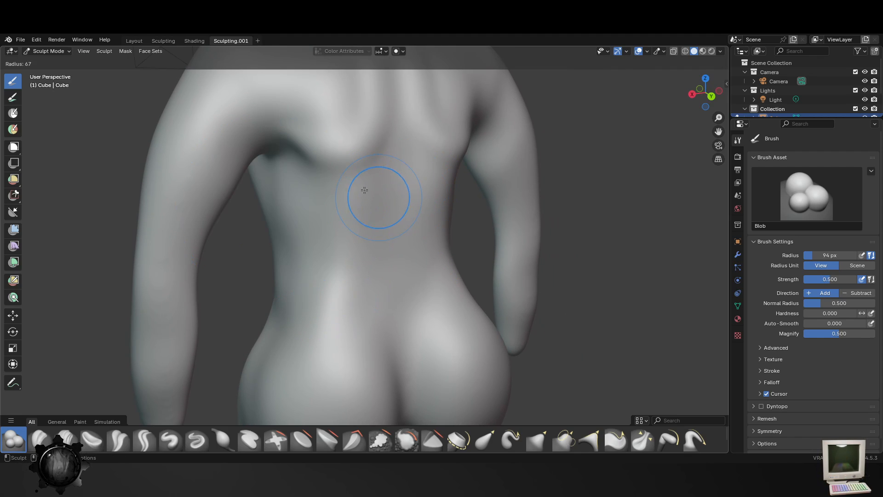
{"action": "left_click", "coordinate": [364, 186]}
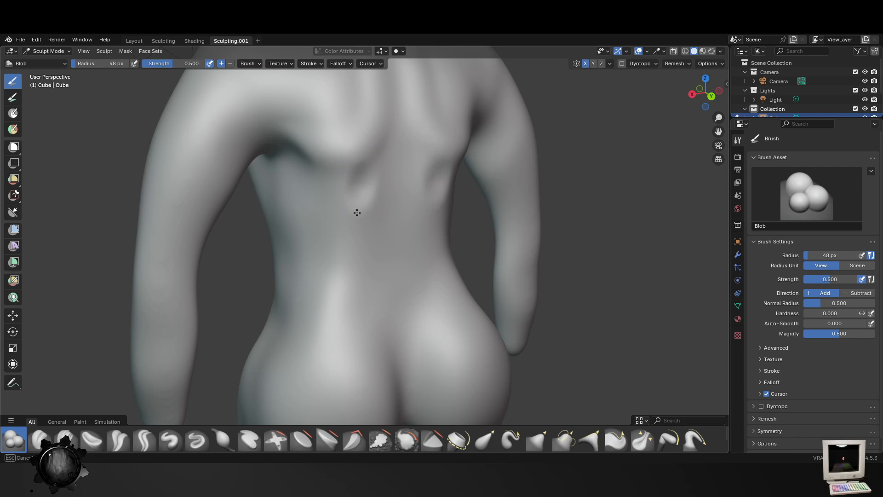
{"action": "mouse_move", "coordinate": [400, 134]}
{"action": "left_mouse_down"}
{"action": "mouse_move", "coordinate": [395, 341]}
{"action": "mouse_move", "coordinate": [390, 69]}
{"action": "left_mouse_up"}
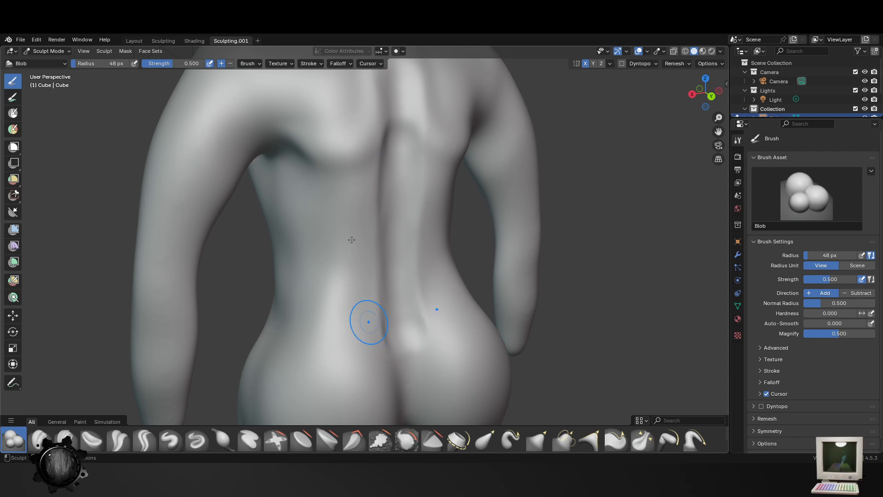
- Sculpt diagonal ridges down the sides of the lower back toward the hips with the Blob brush at 48 px
{"action": "left_click_drag", "start_coordinate": [332, 233], "coordinate": [300, 353]}
{"action": "middle_click_drag", "start_coordinate": [387, 315], "coordinate": [366, 310]}
{"action": "scroll", "coordinate": [390, 335], "scroll_direction": "down", "scroll_amount": 4}
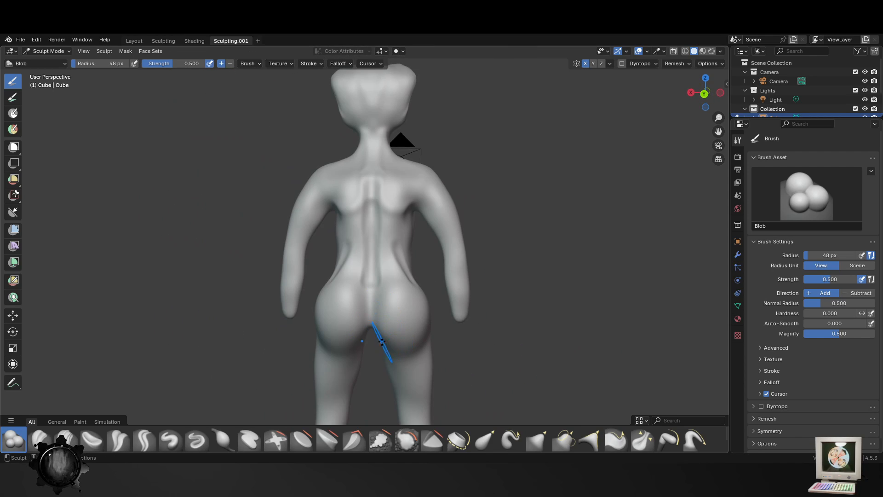
- Try to define creases beneath the buttocks, and shape the cleft between them with the Blob brush at 48 px
{"action": "left_click_drag", "start_coordinate": [354, 345], "coordinate": [329, 355]}
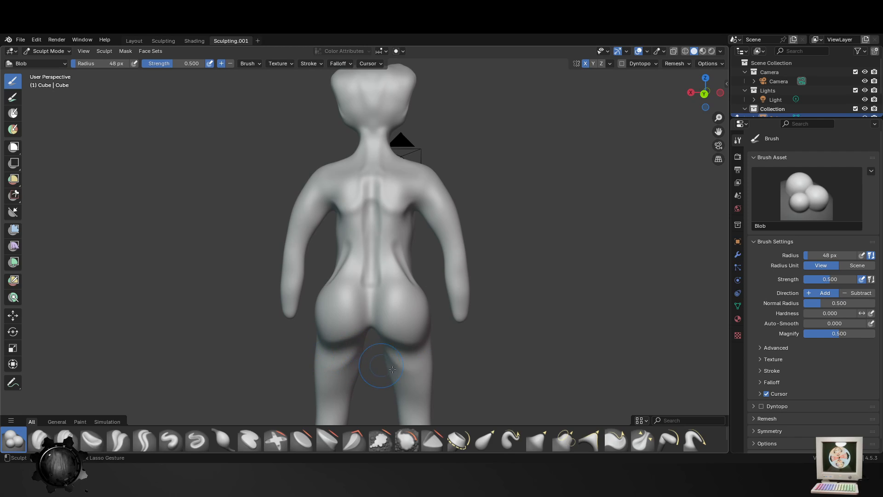
{"action": "left_click_drag", "start_coordinate": [392, 370], "coordinate": [352, 365]}
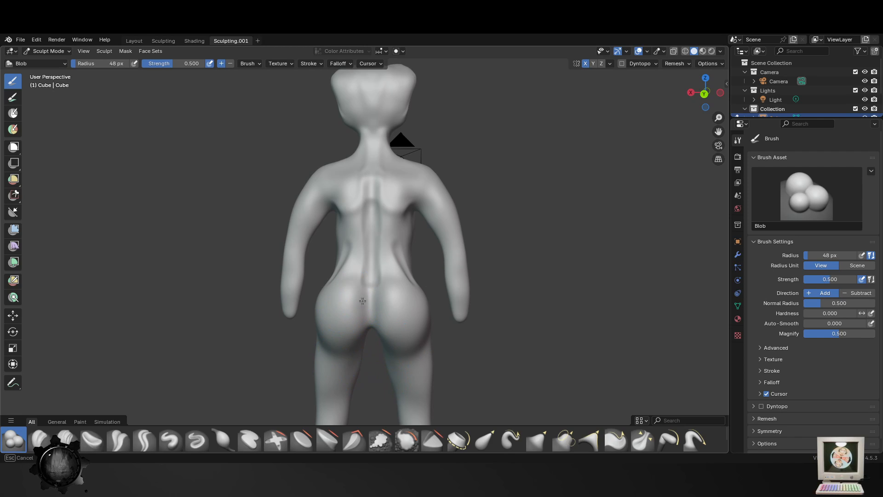
{"action": "mouse_move", "coordinate": [363, 301]}
{"action": "left_mouse_down"}
{"action": "mouse_move", "coordinate": [363, 318]}
{"action": "mouse_move", "coordinate": [365, 276]}
{"action": "mouse_move", "coordinate": [375, 336]}
{"action": "left_mouse_up"}
{"action": "scroll", "coordinate": [381, 370], "scroll_direction": "up", "scroll_amount": 2}
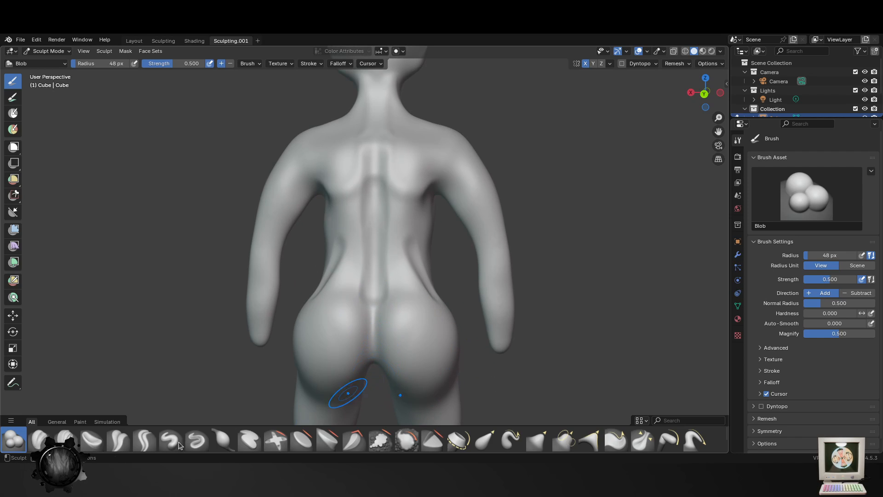
{"action": "left_click", "coordinate": [153, 445]}
{"action": "middle_click_drag", "start_coordinate": [385, 346], "coordinate": [393, 339]}
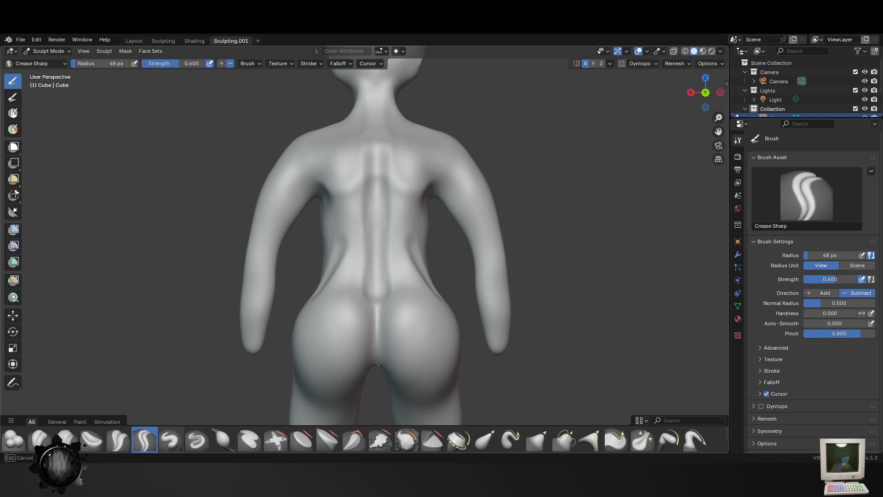
{"action": "left_click_drag", "start_coordinate": [378, 362], "coordinate": [383, 328]}
{"action": "middle_click_drag", "start_coordinate": [391, 381], "coordinate": [397, 306], "text": "shift"}
{"action": "key", "text": "ctrl+z"}
- Deepen the cleft between the buttocks up to the lower back with the Crease Polish brush at 90 px
{"action": "scroll", "coordinate": [394, 299], "scroll_direction": "up", "scroll_amount": 3}
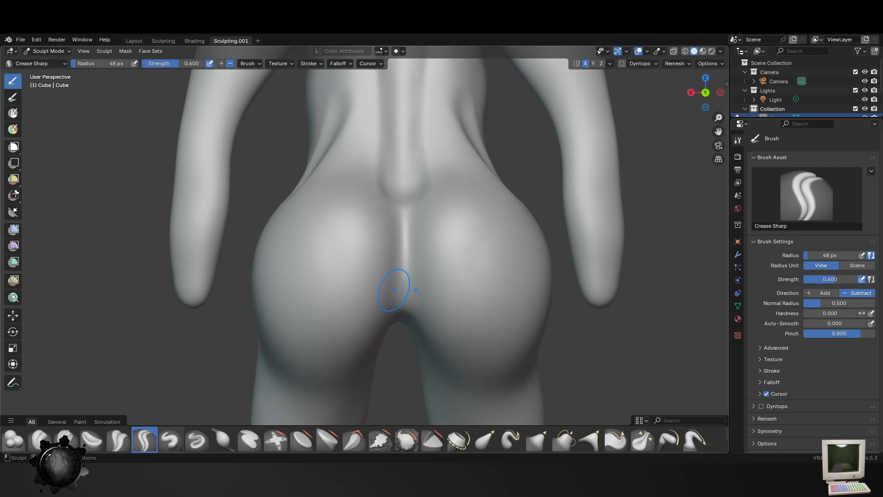
{"action": "left_click", "coordinate": [118, 442]}
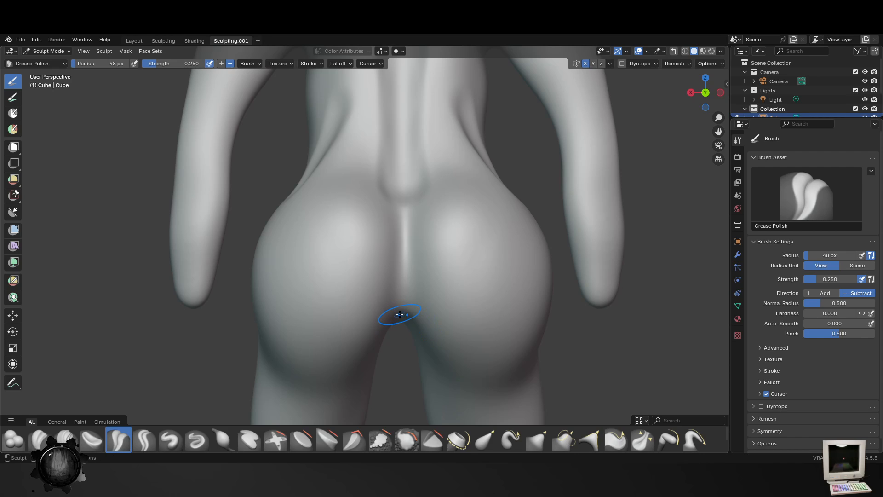
{"action": "middle_click_drag", "start_coordinate": [403, 278], "coordinate": [404, 262]}
{"action": "key", "text": "f"}
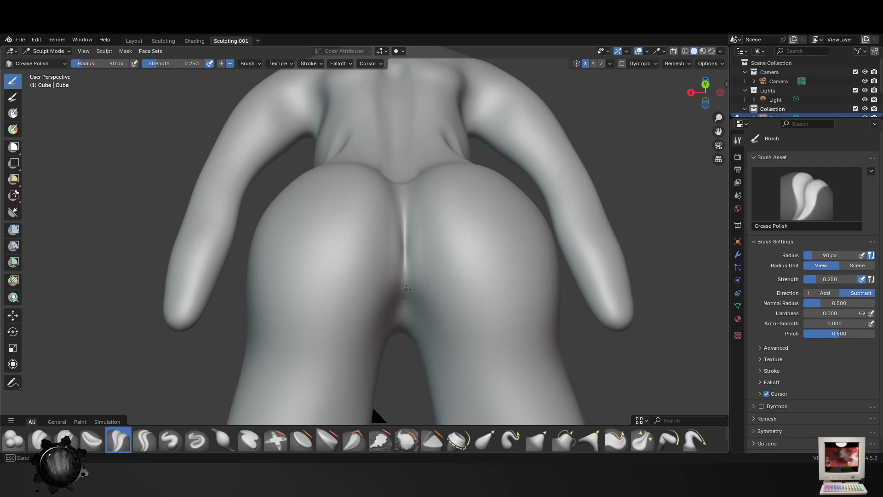
{"action": "left_click_drag", "start_coordinate": [406, 241], "coordinate": [407, 178]}
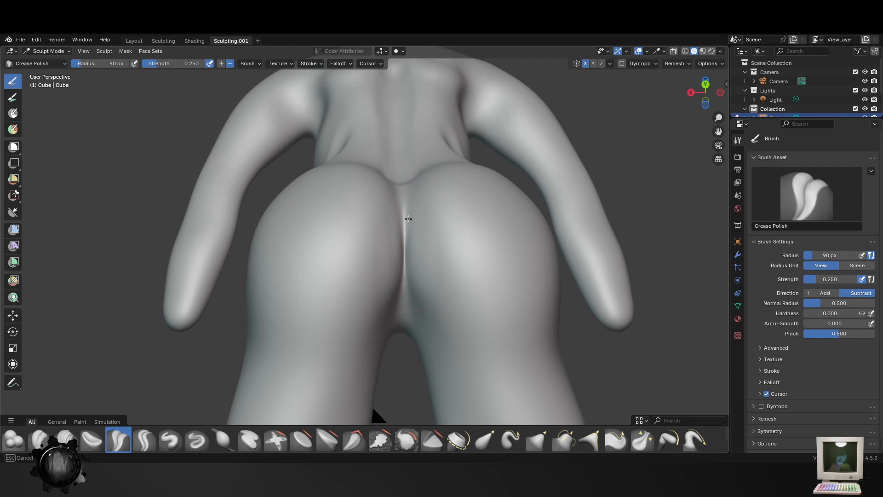
{"action": "left_click_drag", "start_coordinate": [406, 304], "coordinate": [406, 312]}
{"action": "middle_click_drag", "start_coordinate": [405, 312], "coordinate": [408, 361]}
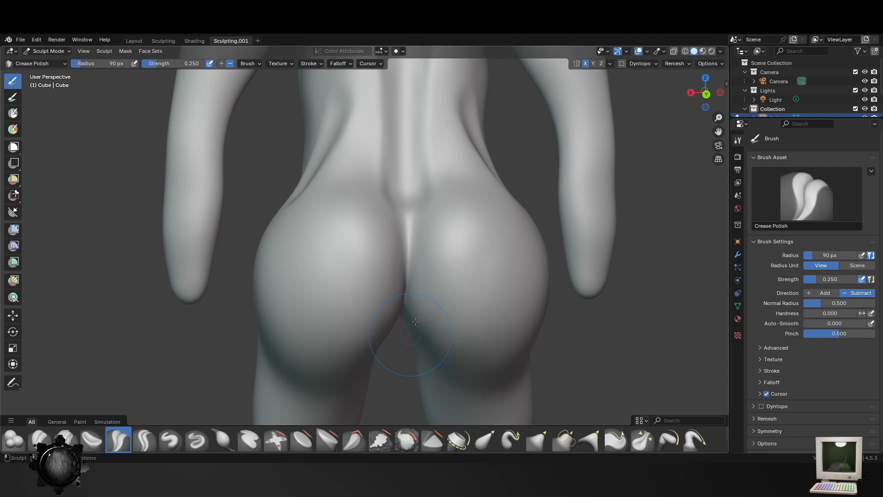
{"action": "mouse_move", "coordinate": [407, 241]}
{"action": "left_mouse_down"}
{"action": "mouse_move", "coordinate": [406, 190]}
{"action": "mouse_move", "coordinate": [402, 217]}
{"action": "left_mouse_up"}
{"action": "mouse_move", "coordinate": [399, 222]}
{"action": "middle_mouse_down", "text": "ctrl"}
{"action": "mouse_move", "coordinate": [404, 336]}
{"action": "mouse_move", "coordinate": [439, 340]}
{"action": "mouse_move", "coordinate": [385, 355]}
{"action": "mouse_move", "coordinate": [358, 219]}
{"action": "mouse_move", "coordinate": [351, 253]}
{"action": "middle_mouse_up", "text": "ctrl"}
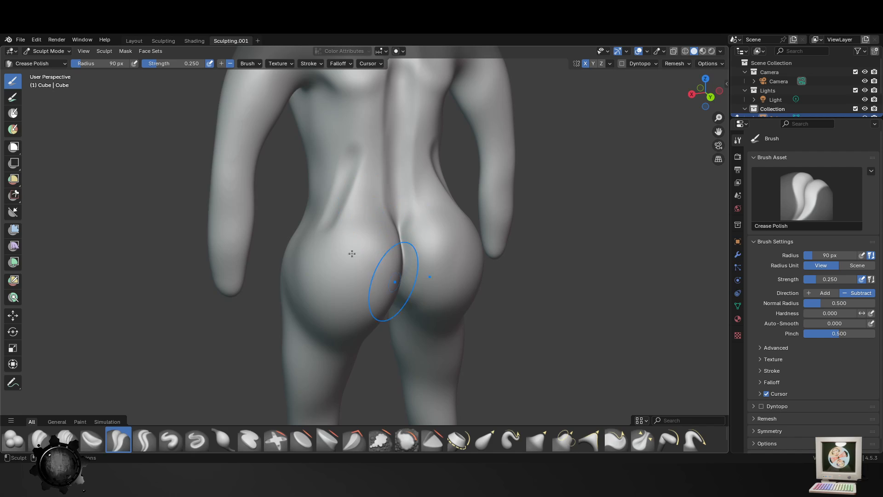
- Smooth the diagonal ridges on the lower back with the Smooth brush at 90 px
{"action": "left_click", "coordinate": [407, 439]}
{"action": "left_click_drag", "start_coordinate": [359, 213], "coordinate": [355, 217]}
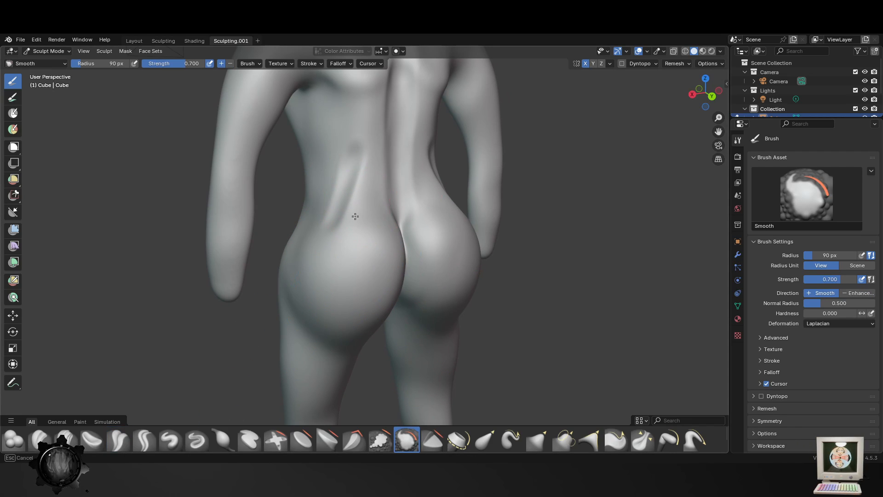
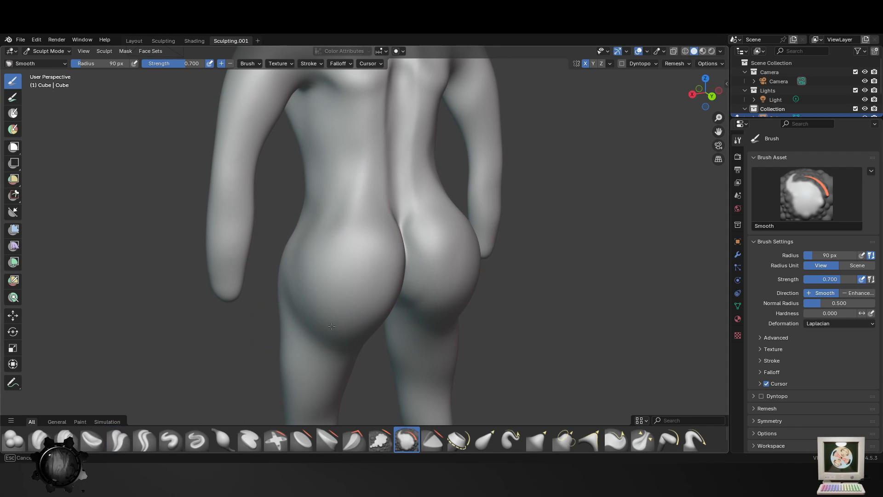
- Smooth the undersides of the buttocks and the upper back with the Smooth brush at 90 px
{"action": "left_click_drag", "start_coordinate": [331, 327], "coordinate": [337, 322]}
{"action": "middle_click_drag", "start_coordinate": [414, 338], "coordinate": [354, 355]}
{"action": "mouse_move", "coordinate": [389, 258]}
{"action": "middle_mouse_down", "text": "ctrl"}
{"action": "mouse_move", "coordinate": [366, 339]}
{"action": "mouse_move", "coordinate": [417, 333]}
{"action": "middle_mouse_up", "text": "ctrl"}
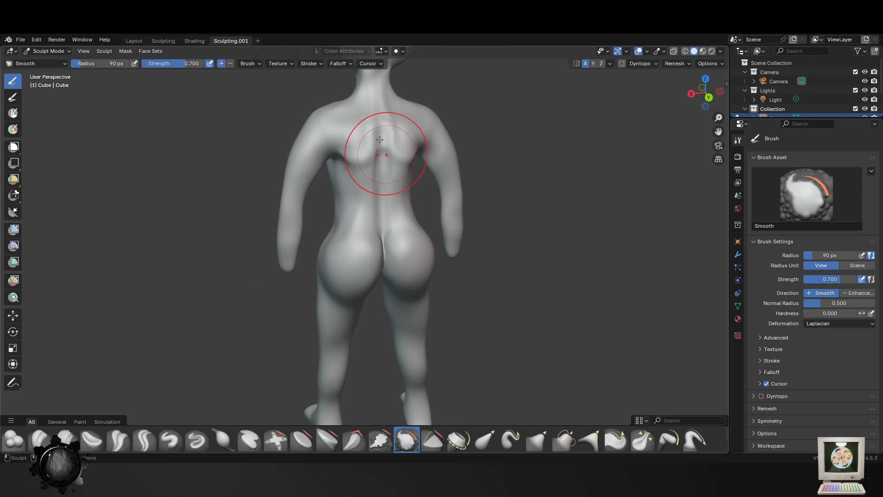
{"action": "mouse_move", "coordinate": [379, 140]}
{"action": "middle_mouse_down"}
{"action": "mouse_move", "coordinate": [397, 224]}
{"action": "mouse_move", "coordinate": [416, 227]}
{"action": "middle_mouse_up"}
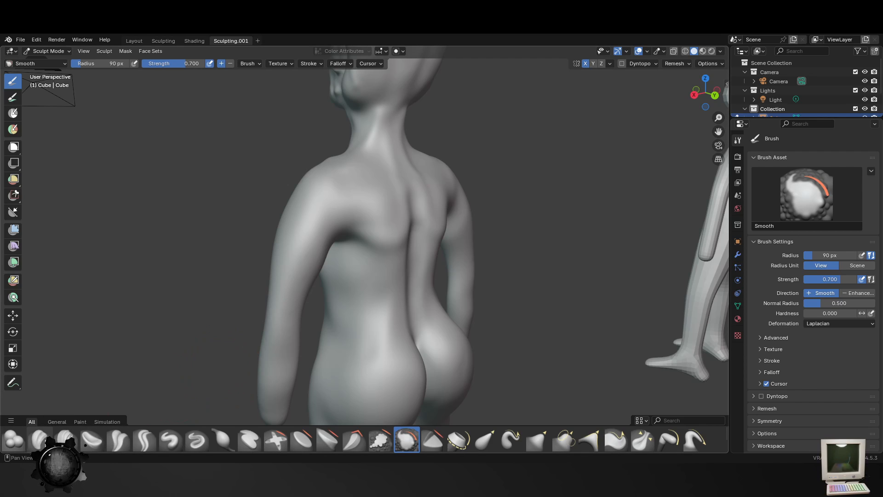
- Sculpt ridges along the lower and inner edges of the shoulder blades with the Blob brush at 27 px
{"action": "left_click", "coordinate": [13, 439]}
{"action": "mouse_move", "coordinate": [474, 255]}
{"action": "middle_mouse_down"}
{"action": "mouse_move", "coordinate": [397, 270]}
{"action": "mouse_move", "coordinate": [395, 250]}
{"action": "middle_mouse_up"}
{"action": "key", "text": "f"}
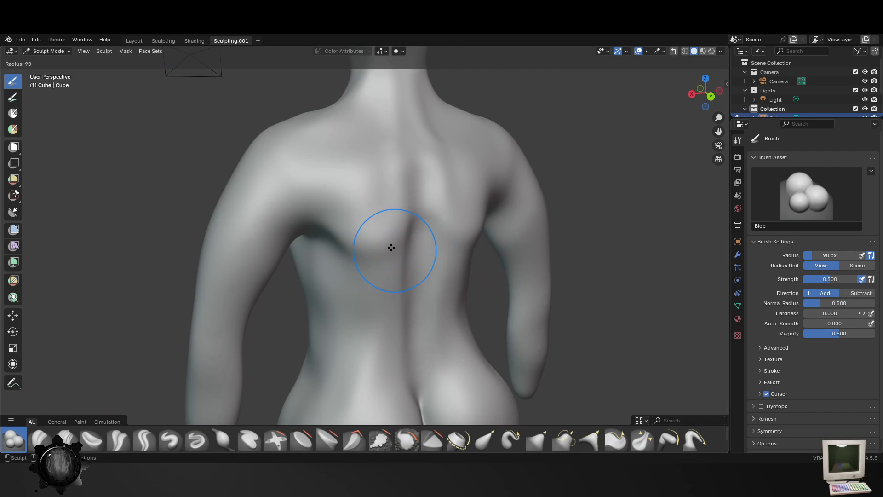
{"action": "left_click", "coordinate": [402, 251]}
{"action": "left_click_drag", "start_coordinate": [405, 251], "coordinate": [340, 249]}
{"action": "left_click_drag", "start_coordinate": [406, 249], "coordinate": [334, 244]}
{"action": "left_click_drag", "start_coordinate": [410, 190], "coordinate": [385, 240]}
{"action": "mouse_move", "coordinate": [411, 213]}
{"action": "left_mouse_down"}
{"action": "mouse_move", "coordinate": [391, 240]}
{"action": "mouse_move", "coordinate": [343, 248]}
{"action": "left_mouse_up"}
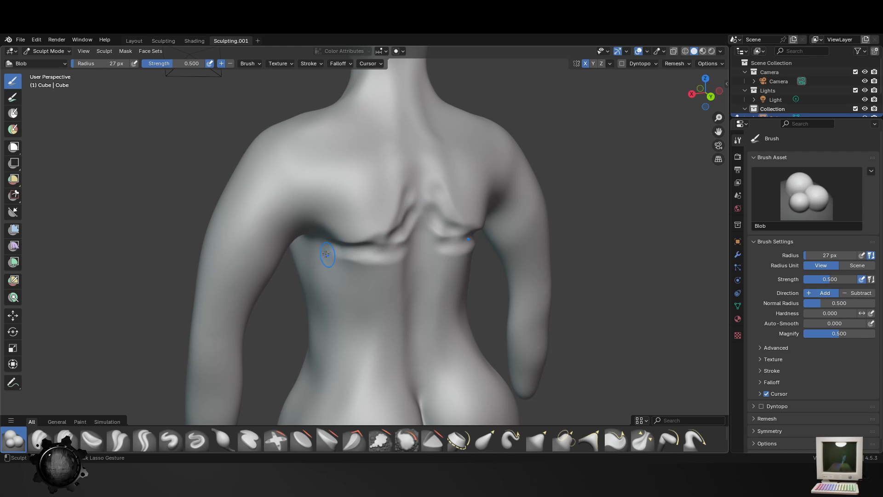
- Sculpt a ridge from the back of each shoulder down to the armpit with the Blob brush at 42 px
{"action": "middle_click_drag", "start_coordinate": [339, 339], "coordinate": [318, 334]}
{"action": "key", "text": "f"}
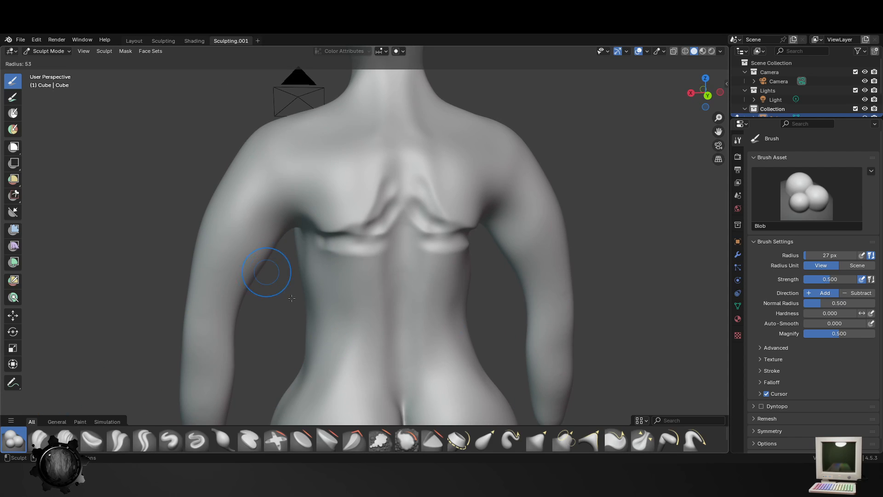
{"action": "left_click", "coordinate": [303, 272]}
{"action": "key", "text": "f"}
{"action": "left_click", "coordinate": [271, 200]}
{"action": "key", "text": "f"}
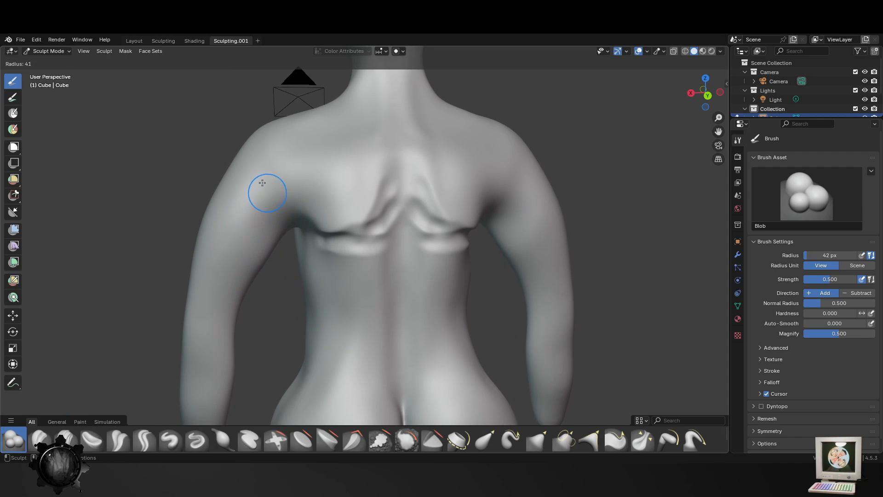
{"action": "left_click", "coordinate": [263, 184]}
{"action": "left_click_drag", "start_coordinate": [288, 170], "coordinate": [306, 225]}
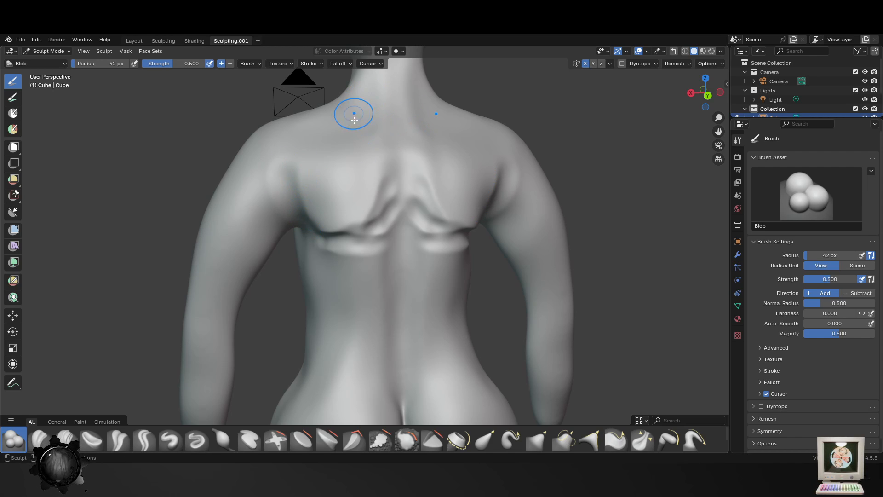
- Build up the base of the neck and the upper back with the Blob brush at 101 px
{"action": "middle_click_drag", "start_coordinate": [354, 119], "coordinate": [366, 110]}
{"action": "key", "text": "f"}
{"action": "left_click", "coordinate": [399, 113]}
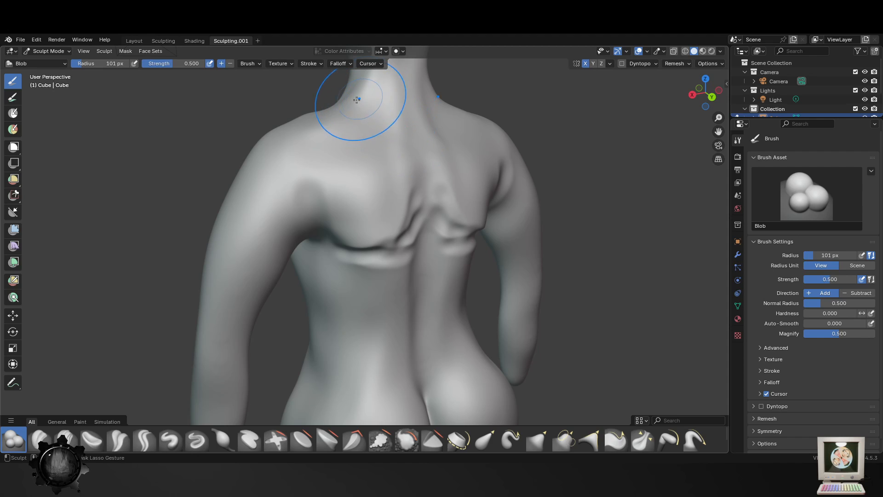
{"action": "left_click_drag", "start_coordinate": [357, 99], "coordinate": [349, 107], "text": "shift"}
{"action": "scroll", "coordinate": [405, 152], "scroll_direction": "down", "scroll_amount": 4}
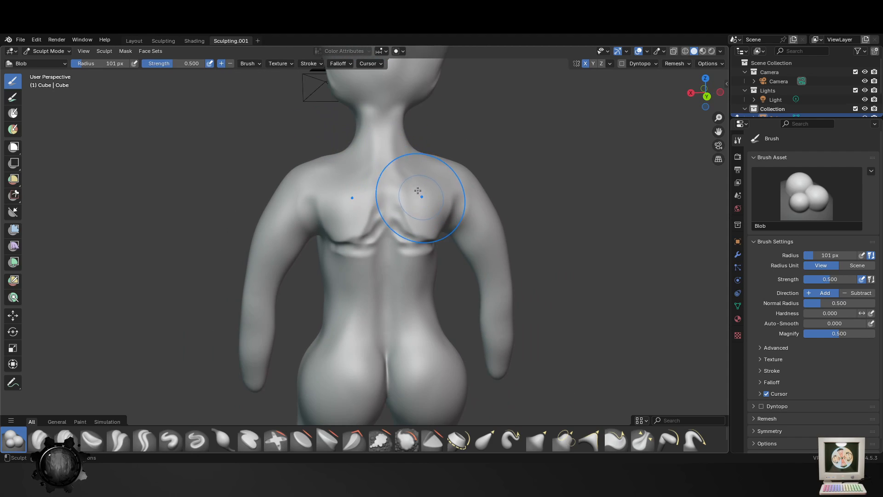
{"action": "mouse_move", "coordinate": [418, 198]}
{"action": "middle_mouse_down"}
{"action": "mouse_move", "coordinate": [418, 173]}
{"action": "mouse_move", "coordinate": [511, 183]}
{"action": "mouse_move", "coordinate": [465, 215]}
{"action": "mouse_move", "coordinate": [436, 197]}
{"action": "mouse_move", "coordinate": [423, 205]}
{"action": "middle_mouse_up"}
{"action": "scroll", "coordinate": [458, 193], "scroll_direction": "up", "scroll_amount": 3}
{"action": "left_click_drag", "start_coordinate": [401, 146], "coordinate": [386, 198], "text": "shift"}
- Inspect the head, neck, chest and overall proportions of the figure from the side and front
{"action": "scroll", "coordinate": [432, 249], "scroll_direction": "down", "scroll_amount": 4}
{"action": "middle_click_drag", "start_coordinate": [433, 244], "coordinate": [443, 381]}
{"action": "scroll", "coordinate": [393, 230], "scroll_direction": "up", "scroll_amount": 4}
{"action": "mouse_move", "coordinate": [441, 317]}
{"action": "middle_mouse_down"}
{"action": "mouse_move", "coordinate": [508, 303]}
{"action": "mouse_move", "coordinate": [516, 331]}
{"action": "middle_mouse_up"}
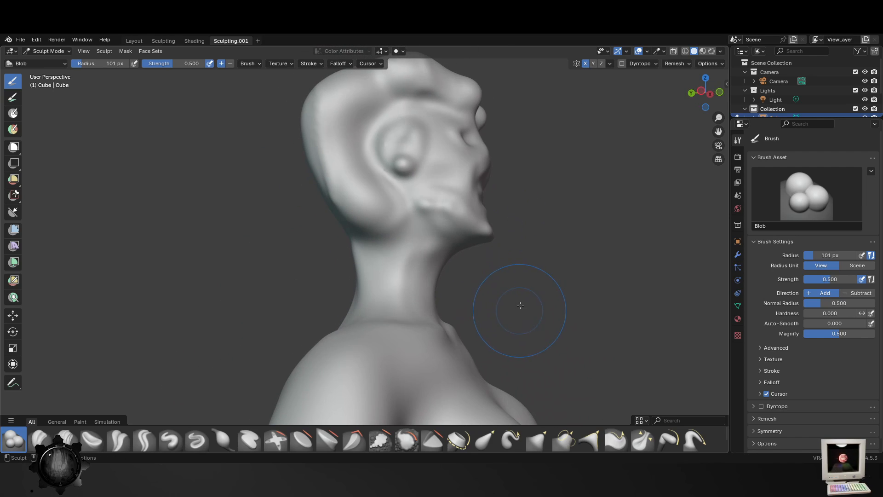
{"action": "scroll", "coordinate": [473, 347], "scroll_direction": "down", "scroll_amount": 3}
{"action": "scroll", "coordinate": [473, 367], "scroll_direction": "down", "scroll_amount": 2}
{"action": "middle_click_drag", "start_coordinate": [474, 366], "coordinate": [424, 351]}
{"action": "scroll", "coordinate": [424, 351], "scroll_direction": "up", "scroll_amount": 3}
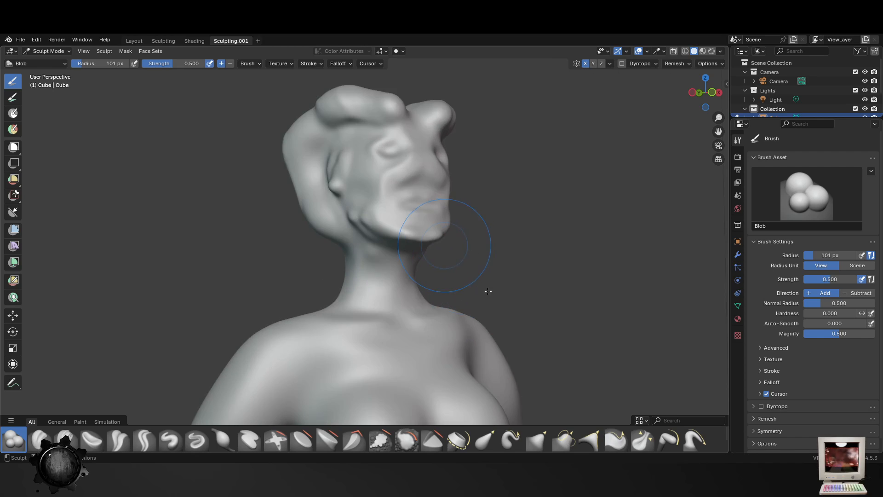
{"action": "mouse_move", "coordinate": [453, 285]}
{"action": "middle_mouse_down"}
{"action": "mouse_move", "coordinate": [405, 322]}
{"action": "mouse_move", "coordinate": [448, 295]}
{"action": "middle_mouse_up"}
{"action": "scroll", "coordinate": [446, 350], "scroll_direction": "down", "scroll_amount": 3}
{"action": "middle_click_drag", "start_coordinate": [446, 351], "coordinate": [449, 340]}
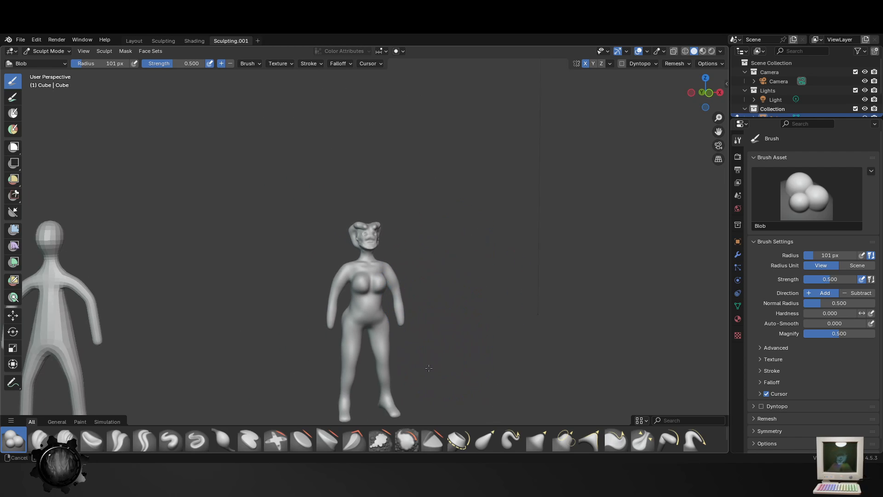
{"action": "scroll", "coordinate": [448, 341], "scroll_direction": "up", "scroll_amount": 6}
{"action": "middle_click_drag", "start_coordinate": [462, 253], "coordinate": [460, 227]}
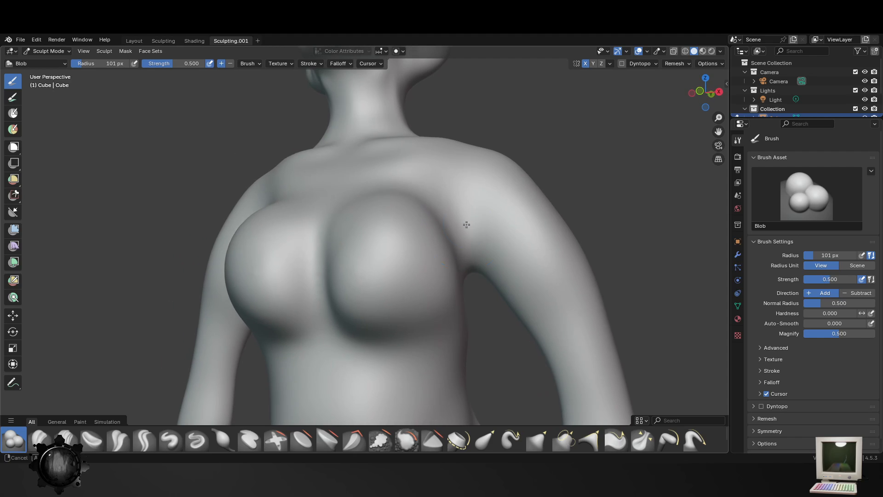
- Reshape the area where the arms meet the chest with the Elastic Grab brush at 101 px
{"action": "left_click", "coordinate": [485, 441]}
{"action": "mouse_move", "coordinate": [472, 258]}
{"action": "left_mouse_down"}
{"action": "mouse_move", "coordinate": [460, 214]}
{"action": "mouse_move", "coordinate": [464, 256]}
{"action": "left_mouse_up"}
{"action": "left_click_drag", "start_coordinate": [458, 222], "coordinate": [463, 208]}
{"action": "mouse_move", "coordinate": [464, 216]}
{"action": "middle_mouse_down"}
{"action": "mouse_move", "coordinate": [503, 296]}
{"action": "mouse_move", "coordinate": [338, 320]}
{"action": "middle_mouse_up"}
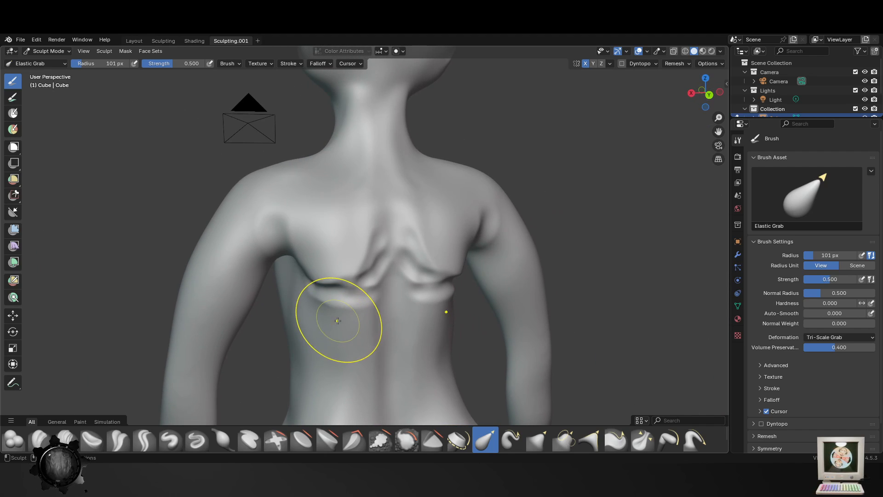
- Soften the sculpted ridges around the shoulder blades with the Smooth brush at 145 px
{"action": "left_click", "coordinate": [406, 441]}
{"action": "left_click_drag", "start_coordinate": [359, 256], "coordinate": [400, 240]}
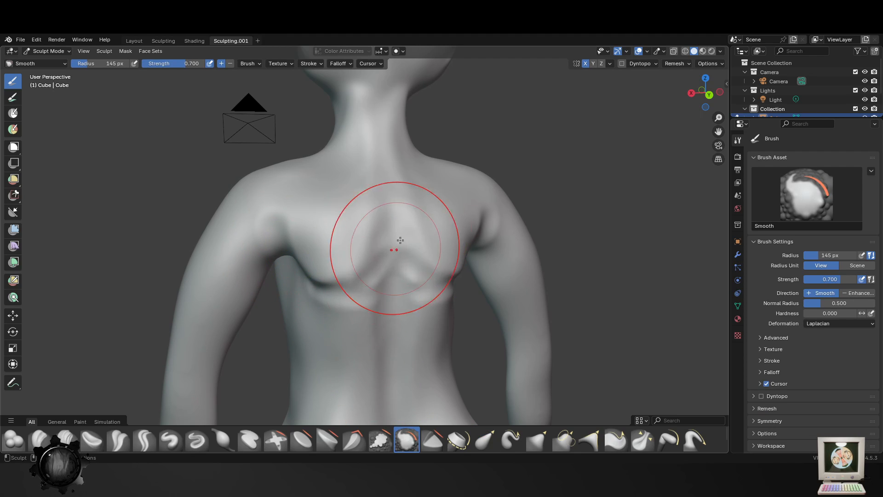
{"action": "scroll", "coordinate": [301, 246], "scroll_direction": "down", "scroll_amount": 5}
{"action": "middle_click_drag", "start_coordinate": [444, 322], "coordinate": [481, 316]}
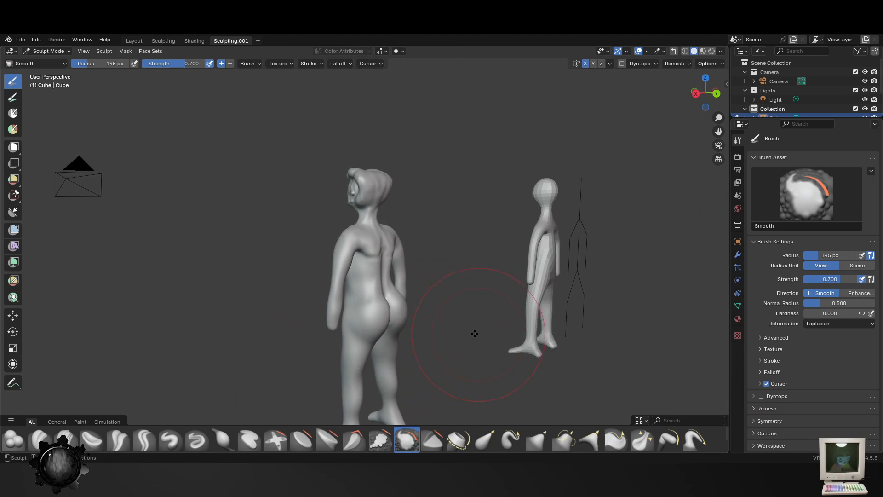
- Blend the back, the rear of the shoulders and the armpits with the Smooth brush at 145 px
{"action": "scroll", "coordinate": [442, 294], "scroll_direction": "up", "scroll_amount": 3}
{"action": "mouse_move", "coordinate": [414, 315]}
{"action": "middle_mouse_down"}
{"action": "mouse_move", "coordinate": [414, 266]}
{"action": "mouse_move", "coordinate": [430, 295]}
{"action": "mouse_move", "coordinate": [400, 377]}
{"action": "mouse_move", "coordinate": [397, 285]}
{"action": "middle_mouse_up"}
{"action": "mouse_move", "coordinate": [397, 285]}
{"action": "left_mouse_down"}
{"action": "mouse_move", "coordinate": [389, 304]}
{"action": "mouse_move", "coordinate": [368, 296]}
{"action": "left_mouse_up"}
{"action": "middle_click_drag", "start_coordinate": [351, 276], "coordinate": [388, 278]}
{"action": "left_click_drag", "start_coordinate": [388, 277], "coordinate": [386, 252]}
{"action": "middle_click_drag", "start_coordinate": [366, 271], "coordinate": [262, 265]}
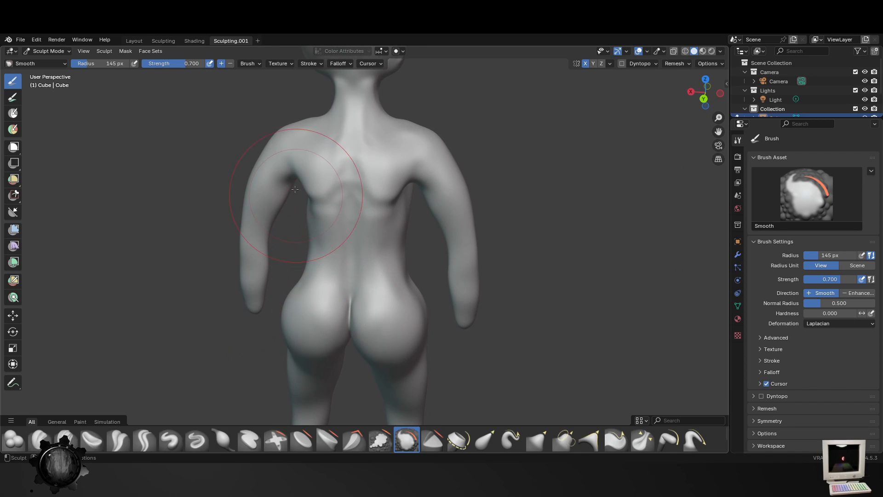
{"action": "left_click_drag", "start_coordinate": [303, 191], "coordinate": [282, 174]}
{"action": "middle_click_drag", "start_coordinate": [341, 250], "coordinate": [412, 320]}
{"action": "middle_click_drag", "start_coordinate": [373, 191], "coordinate": [361, 336]}
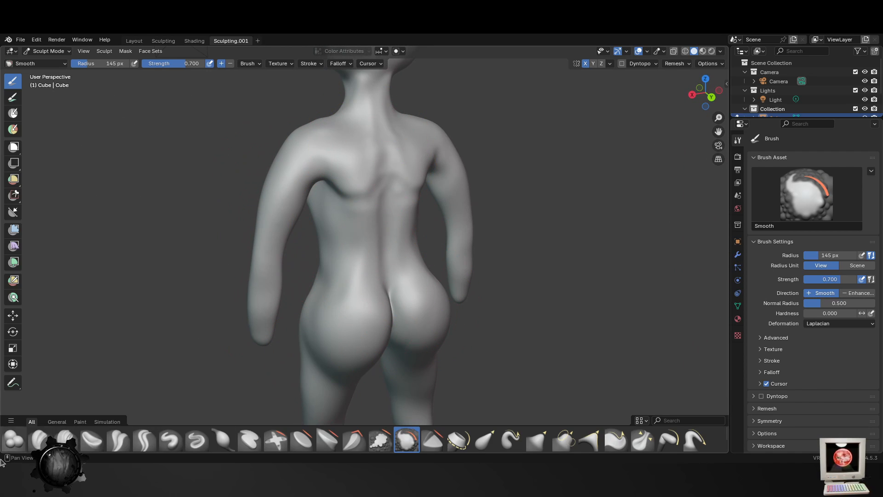
- Try to thicken the arms around the elbows with the Blob brush at 145 px
{"action": "left_click", "coordinate": [13, 440]}
{"action": "left_click_drag", "start_coordinate": [273, 203], "coordinate": [269, 225]}
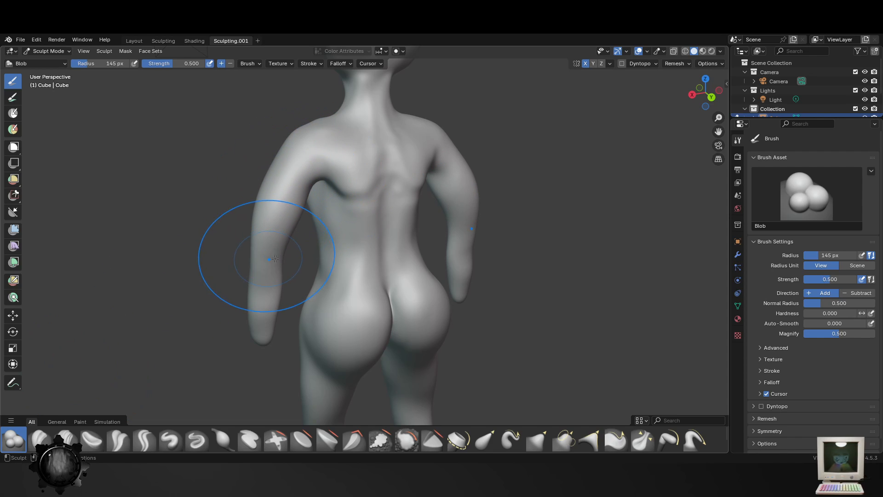
{"action": "key", "text": "ctrl+z"}
- Build up the arms from several sides with the Blob brush at 145 px
{"action": "middle_click_drag", "start_coordinate": [273, 258], "coordinate": [320, 248]}
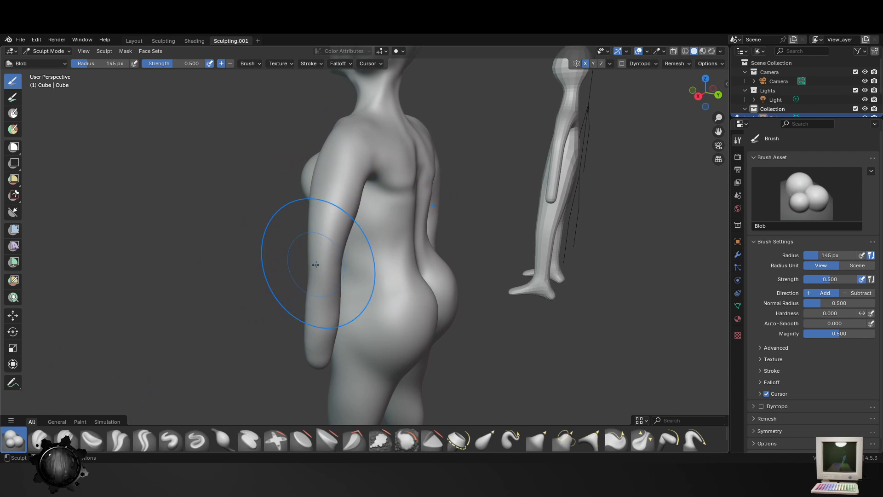
{"action": "middle_click_drag", "start_coordinate": [316, 308], "coordinate": [523, 276]}
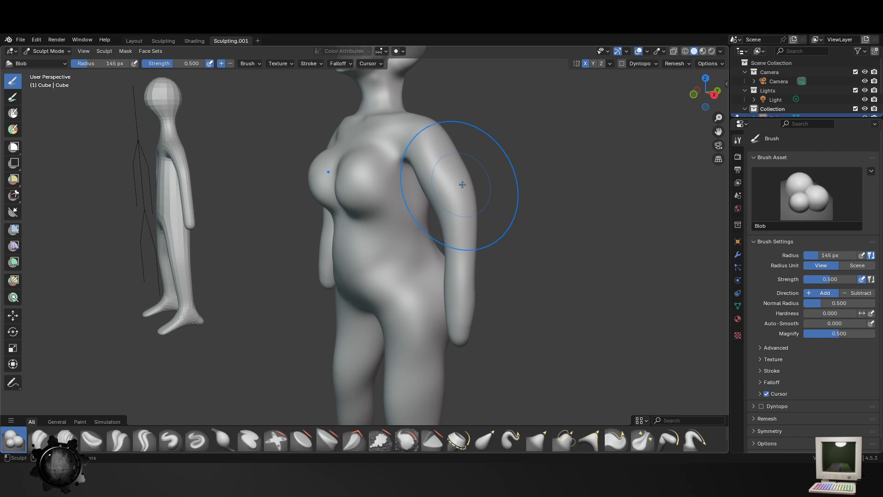
{"action": "middle_click_drag", "start_coordinate": [462, 185], "coordinate": [506, 276]}
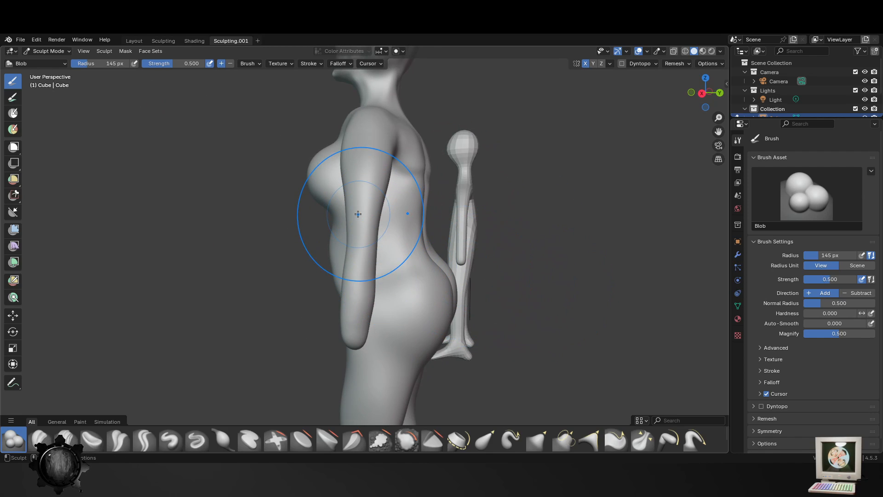
{"action": "middle_click_drag", "start_coordinate": [404, 295], "coordinate": [435, 300]}
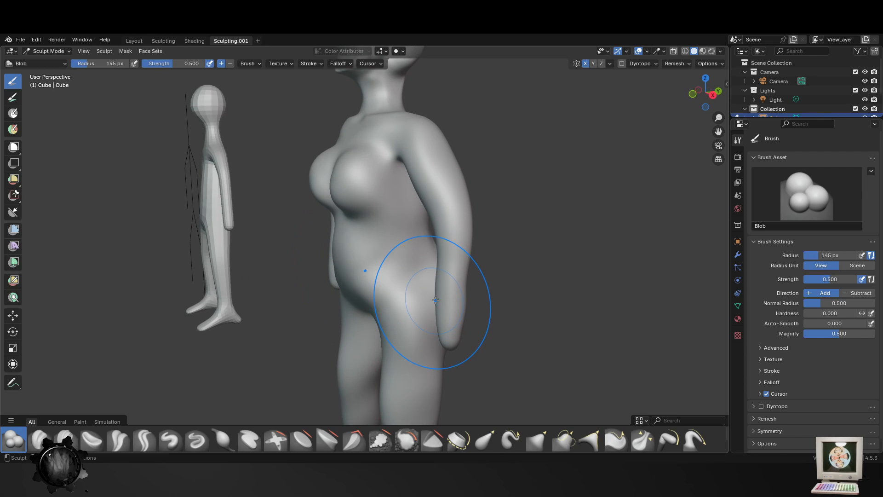
{"action": "mouse_move", "coordinate": [541, 299]}
{"action": "middle_mouse_down"}
{"action": "mouse_move", "coordinate": [579, 307]}
{"action": "mouse_move", "coordinate": [404, 306]}
{"action": "mouse_move", "coordinate": [549, 318]}
{"action": "middle_mouse_up"}
{"action": "scroll", "coordinate": [536, 308], "scroll_direction": "up", "scroll_amount": 3}
{"action": "scroll", "coordinate": [548, 303], "scroll_direction": "down", "scroll_amount": 2}
{"action": "mouse_move", "coordinate": [466, 211]}
{"action": "middle_mouse_down"}
{"action": "mouse_move", "coordinate": [507, 198]}
{"action": "mouse_move", "coordinate": [350, 299]}
{"action": "middle_mouse_up"}
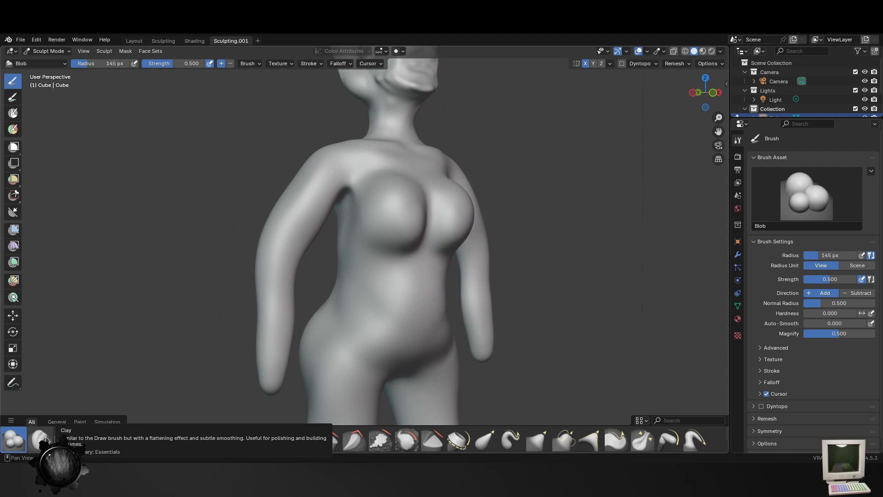
- Smooth the upper arms and forearms from front and back with the Smooth brush at 145 px
{"action": "left_click", "coordinate": [406, 440]}
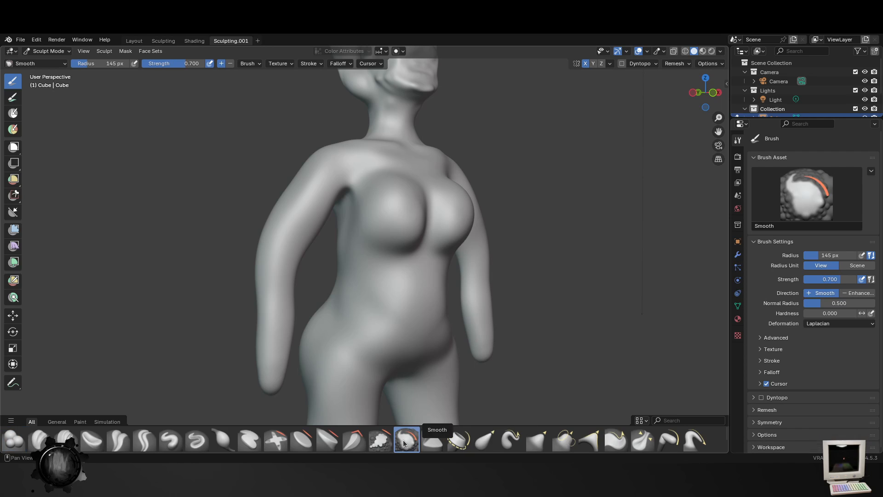
{"action": "middle_click_drag", "start_coordinate": [288, 246], "coordinate": [409, 254]}
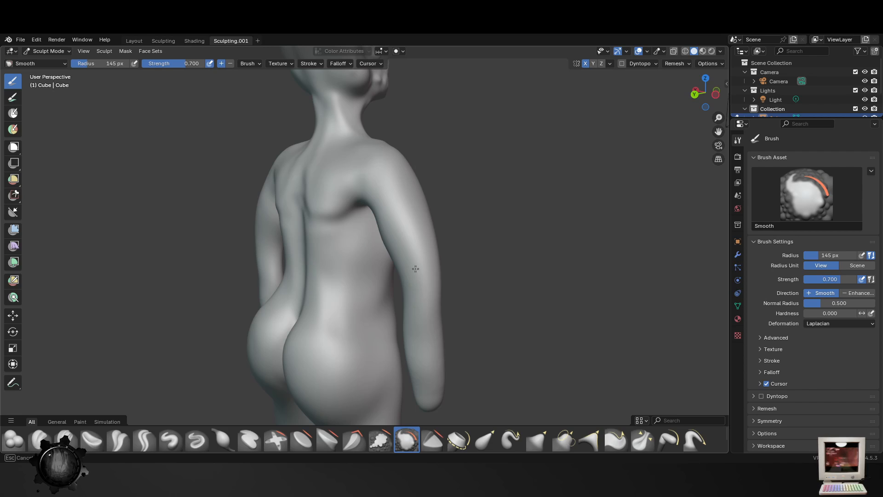
{"action": "left_click_drag", "start_coordinate": [403, 216], "coordinate": [395, 216]}
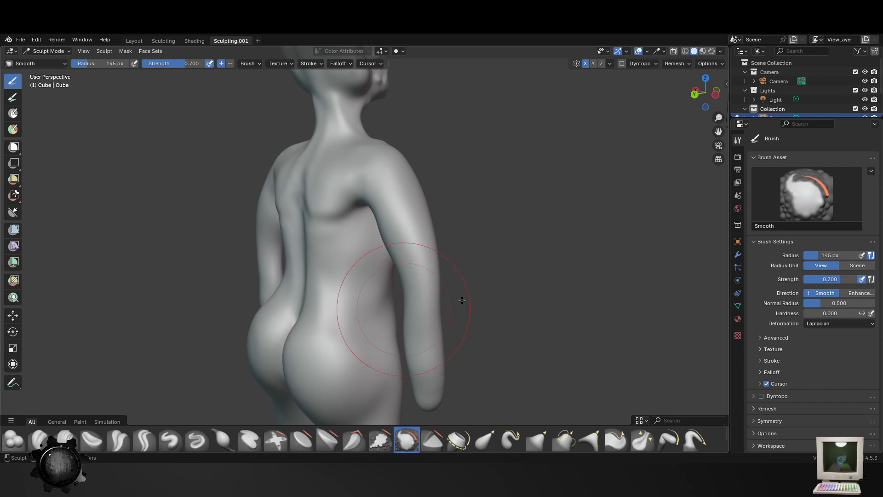
{"action": "mouse_move", "coordinate": [462, 300]}
{"action": "middle_mouse_down"}
{"action": "mouse_move", "coordinate": [416, 217]}
{"action": "mouse_move", "coordinate": [476, 304]}
{"action": "middle_mouse_up"}
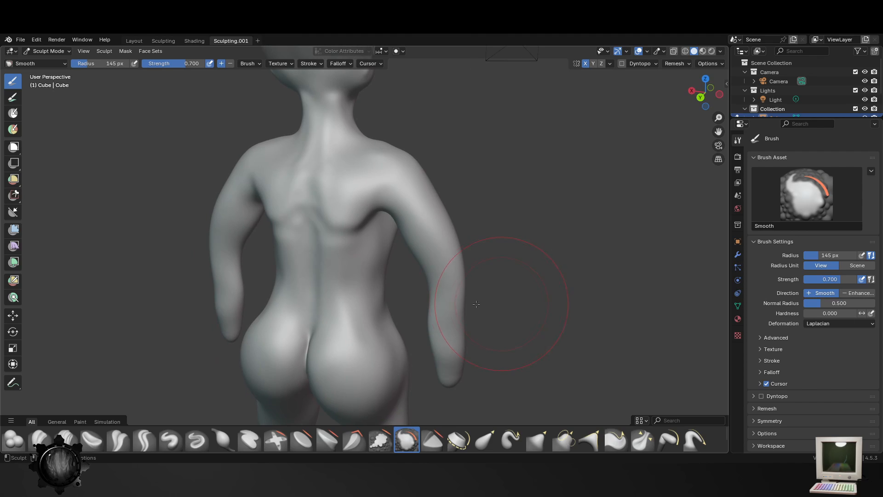
{"action": "mouse_move", "coordinate": [445, 209]}
{"action": "middle_mouse_down"}
{"action": "mouse_move", "coordinate": [411, 244]}
{"action": "mouse_move", "coordinate": [465, 188]}
{"action": "middle_mouse_up"}
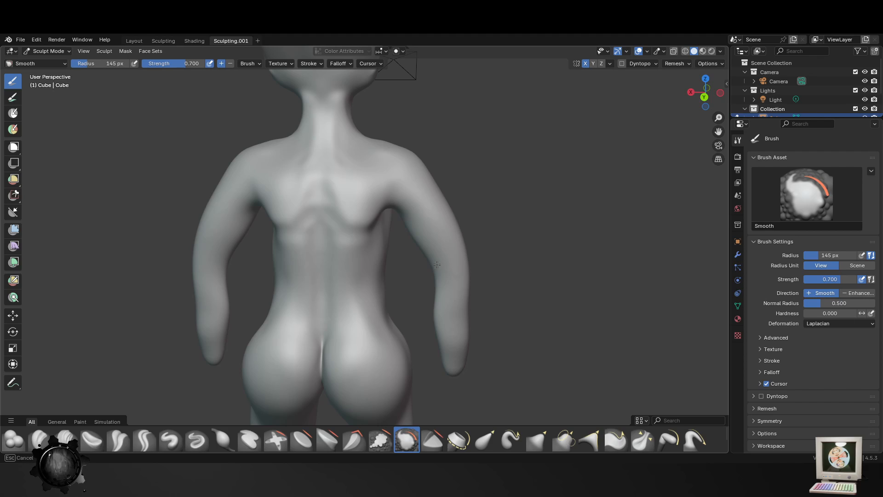
{"action": "mouse_move", "coordinate": [437, 264]}
{"action": "middle_mouse_down"}
{"action": "mouse_move", "coordinate": [481, 331]}
{"action": "mouse_move", "coordinate": [459, 249]}
{"action": "middle_mouse_up"}
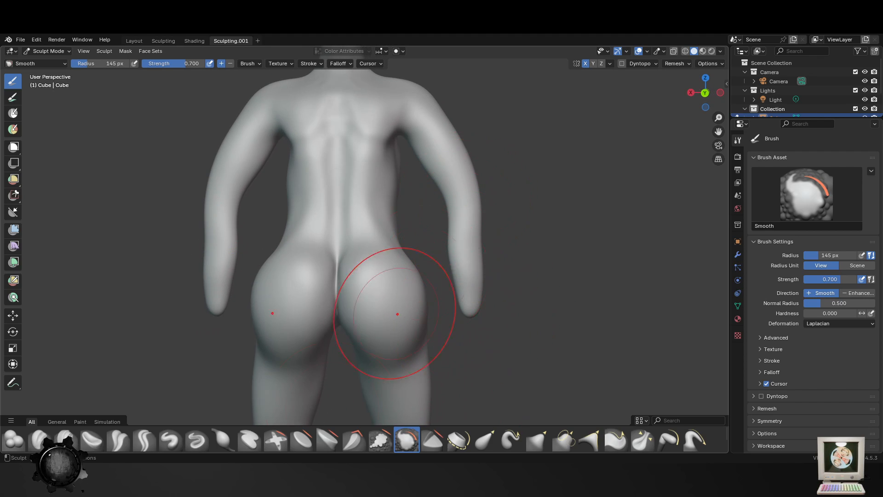
- Slim and straighten the outer contour of the arms with the Elastic Grab brush at 90 px
{"action": "left_click", "coordinate": [485, 439]}
{"action": "mouse_move", "coordinate": [457, 202]}
{"action": "left_mouse_down"}
{"action": "mouse_move", "coordinate": [441, 211]}
{"action": "mouse_move", "coordinate": [441, 197]}
{"action": "mouse_move", "coordinate": [438, 211]}
{"action": "mouse_move", "coordinate": [449, 204]}
{"action": "left_mouse_up"}
{"action": "key", "text": "f"}
{"action": "left_click", "coordinate": [454, 193]}
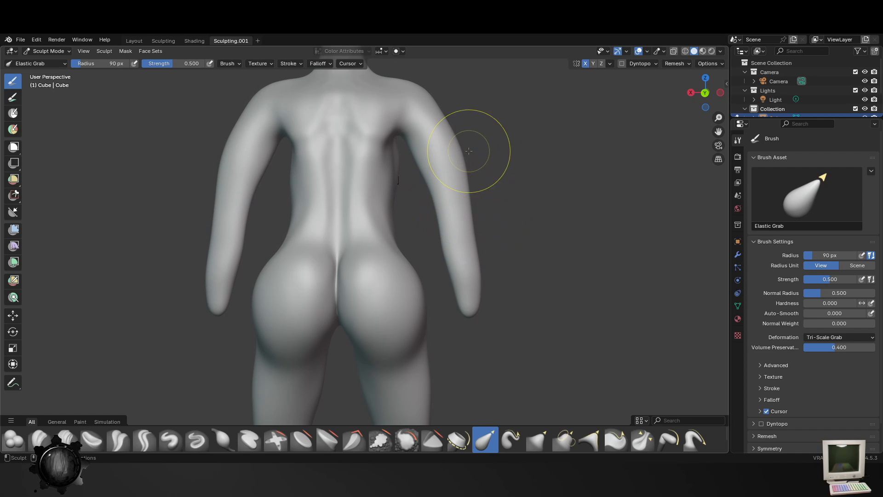
{"action": "left_click_drag", "start_coordinate": [474, 153], "coordinate": [461, 173]}
{"action": "mouse_move", "coordinate": [473, 304]}
{"action": "left_mouse_down"}
{"action": "mouse_move", "coordinate": [479, 300]}
{"action": "mouse_move", "coordinate": [473, 300]}
{"action": "left_mouse_up"}
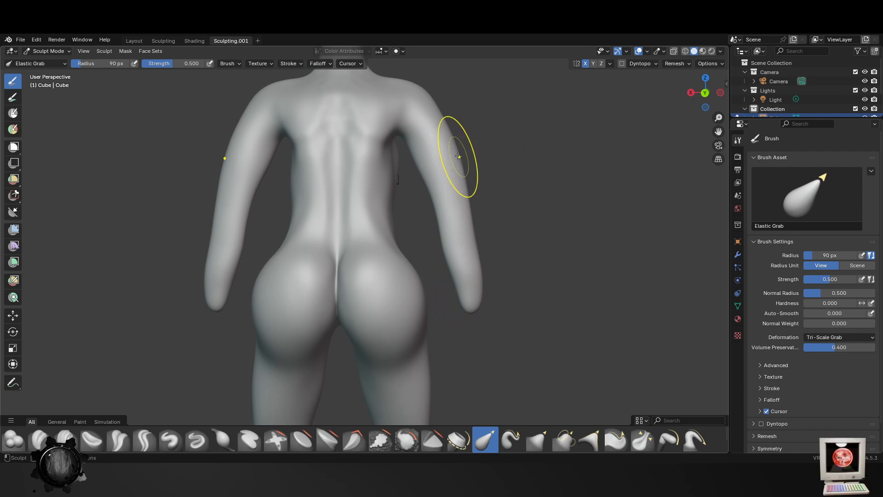
{"action": "left_click_drag", "start_coordinate": [457, 158], "coordinate": [443, 158]}
{"action": "mouse_move", "coordinate": [444, 158]}
{"action": "middle_mouse_down"}
{"action": "mouse_move", "coordinate": [286, 196]}
{"action": "mouse_move", "coordinate": [316, 256]}
{"action": "middle_mouse_up"}
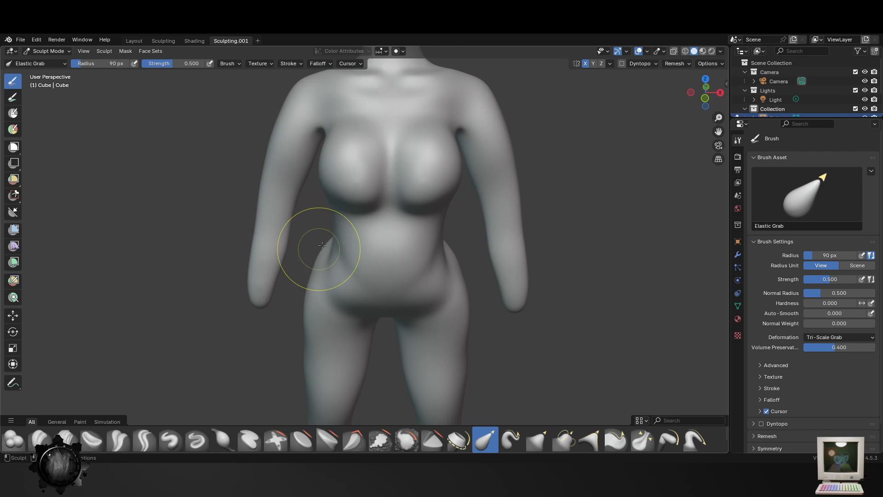
- Save the sculpted figure to Guy.blend
{"action": "scroll", "coordinate": [316, 256], "scroll_direction": "down", "scroll_amount": 3}
{"action": "key", "text": "ctrl+s"}
- Smooth out the facial features and head with the Smooth brush at 169 px
{"action": "middle_click_drag", "start_coordinate": [418, 78], "coordinate": [409, 215], "text": "shift"}
{"action": "scroll", "coordinate": [409, 215], "scroll_direction": "up", "scroll_amount": 3}
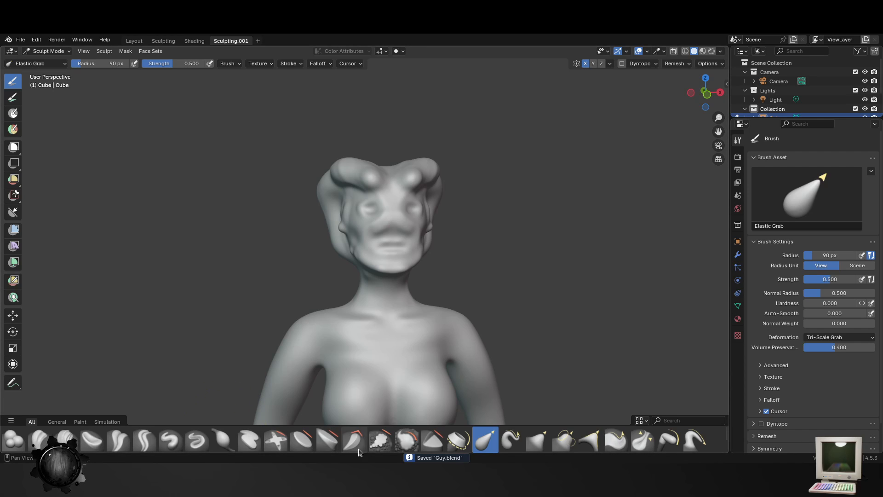
{"action": "left_click", "coordinate": [406, 439]}
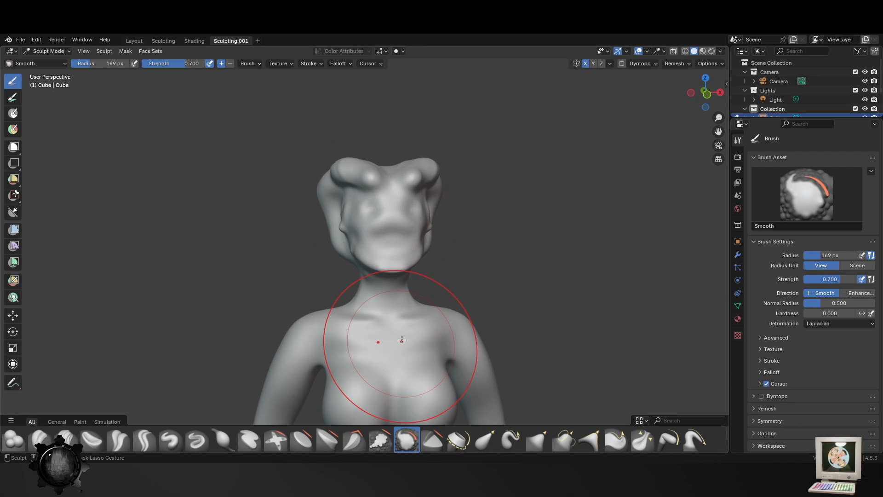
{"action": "middle_click_drag", "start_coordinate": [344, 171], "coordinate": [351, 205]}
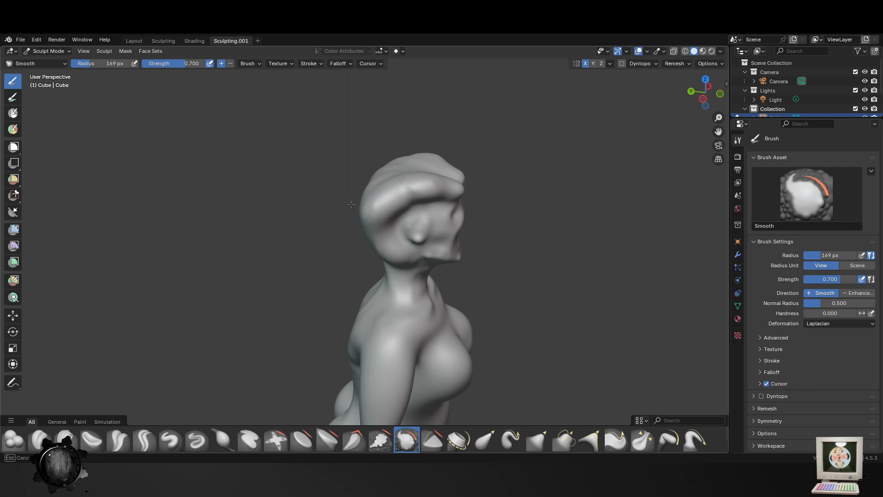
{"action": "mouse_move", "coordinate": [419, 311]}
{"action": "middle_mouse_down"}
{"action": "mouse_move", "coordinate": [415, 297]}
{"action": "mouse_move", "coordinate": [436, 295]}
{"action": "middle_mouse_up"}
- Carve two round eye sockets with bulging eyeballs into the face with the Blob brush at 81 px
{"action": "left_click", "coordinate": [14, 440]}
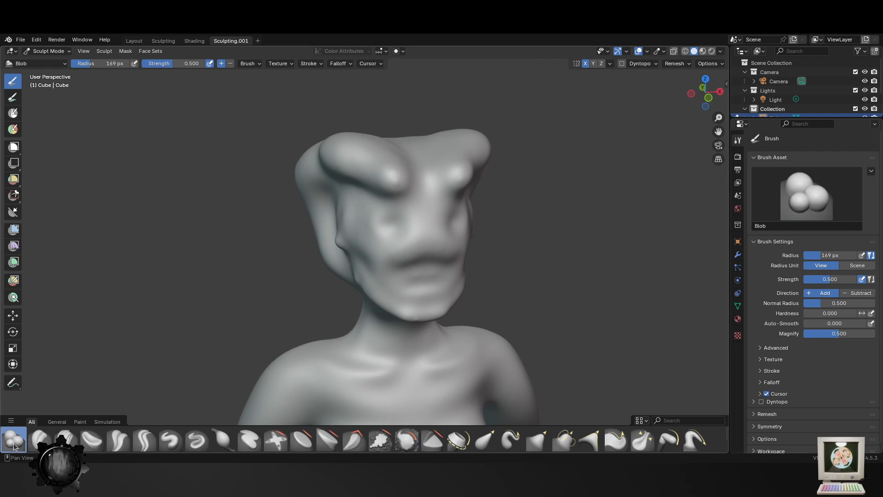
{"action": "scroll", "coordinate": [492, 188], "scroll_direction": "up", "scroll_amount": 4}
{"action": "key", "text": "f"}
{"action": "left_click", "coordinate": [426, 196]}
{"action": "mouse_move", "coordinate": [436, 204]}
{"action": "left_mouse_down", "text": "ctrl"}
{"action": "mouse_move", "coordinate": [454, 195]}
{"action": "mouse_move", "coordinate": [484, 203]}
{"action": "mouse_move", "coordinate": [455, 225]}
{"action": "mouse_move", "coordinate": [463, 229]}
{"action": "mouse_move", "coordinate": [424, 217]}
{"action": "mouse_move", "coordinate": [426, 192]}
{"action": "left_mouse_up", "text": "ctrl"}
{"action": "mouse_move", "coordinate": [473, 207]}
{"action": "left_mouse_down", "text": "ctrl"}
{"action": "mouse_move", "coordinate": [428, 197]}
{"action": "mouse_move", "coordinate": [435, 215]}
{"action": "mouse_move", "coordinate": [453, 199]}
{"action": "left_mouse_up", "text": "ctrl"}
{"action": "middle_click_drag", "start_coordinate": [571, 331], "coordinate": [436, 277]}
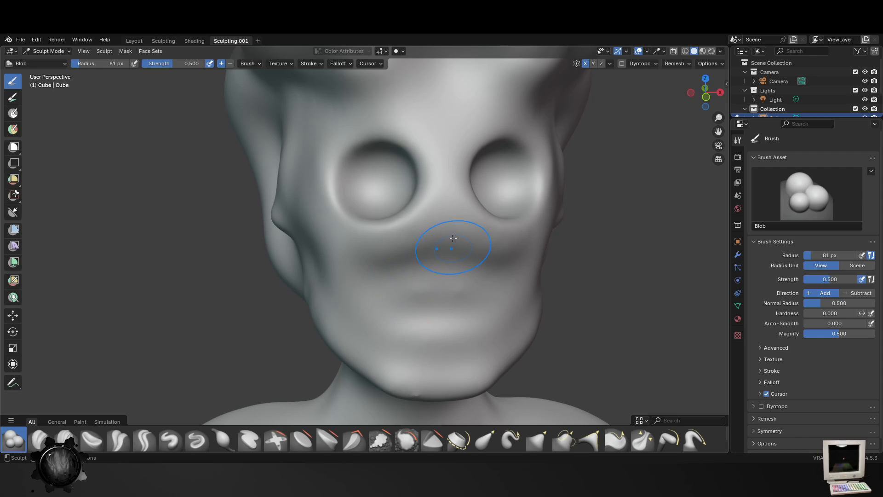
- Build a rounded, protruding nose tip in the middle of the face with the Blob brush at 81 px
{"action": "left_click_drag", "start_coordinate": [453, 238], "coordinate": [455, 254], "text": "ctrl"}
{"action": "middle_click_drag", "start_coordinate": [452, 231], "coordinate": [498, 249]}
{"action": "middle_click_drag", "start_coordinate": [657, 287], "coordinate": [569, 229]}
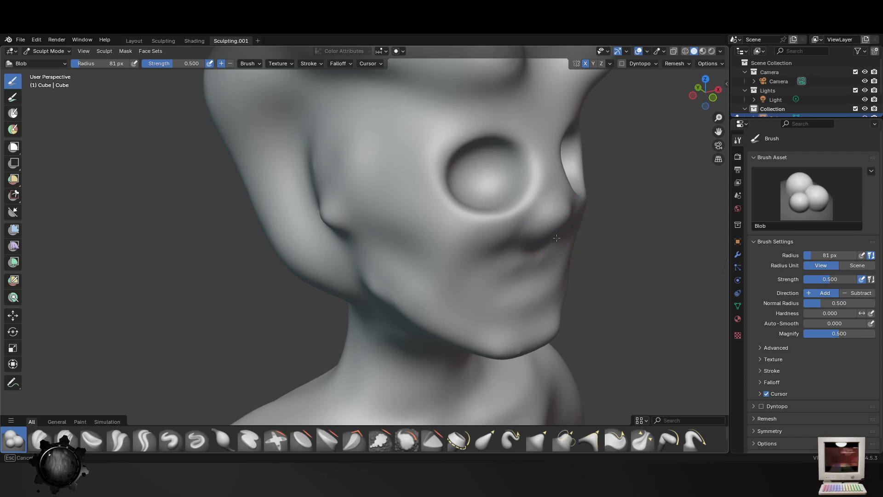
{"action": "mouse_move", "coordinate": [558, 241]}
{"action": "left_mouse_down"}
{"action": "mouse_move", "coordinate": [556, 234]}
{"action": "mouse_move", "coordinate": [564, 237]}
{"action": "left_mouse_up"}
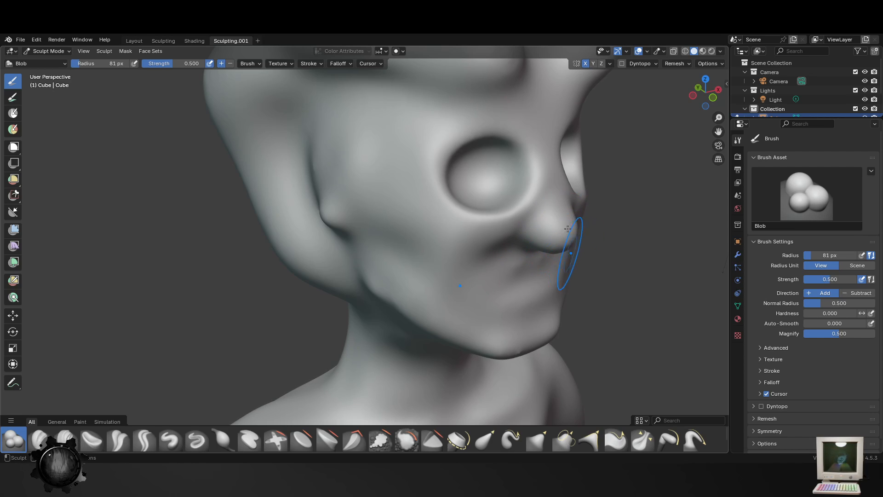
{"action": "middle_click_drag", "start_coordinate": [563, 214], "coordinate": [529, 235]}
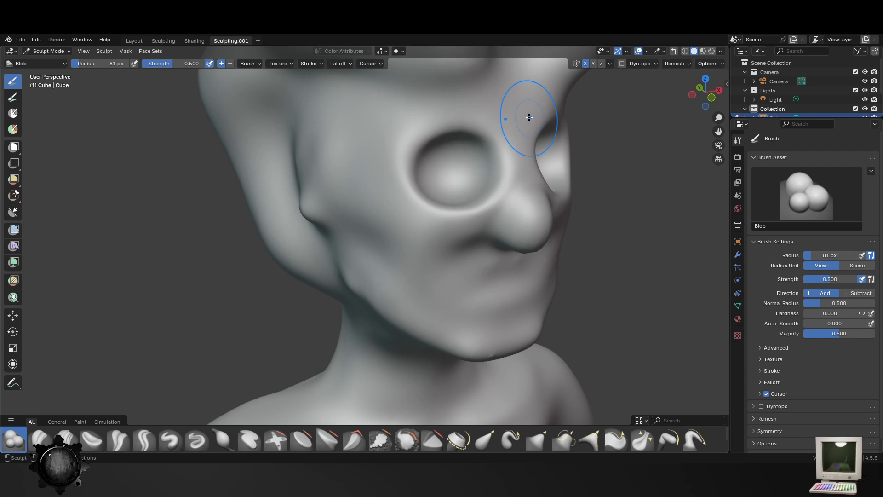
{"action": "left_click_drag", "start_coordinate": [519, 107], "coordinate": [535, 256]}
{"action": "middle_click_drag", "start_coordinate": [535, 257], "coordinate": [577, 151]}
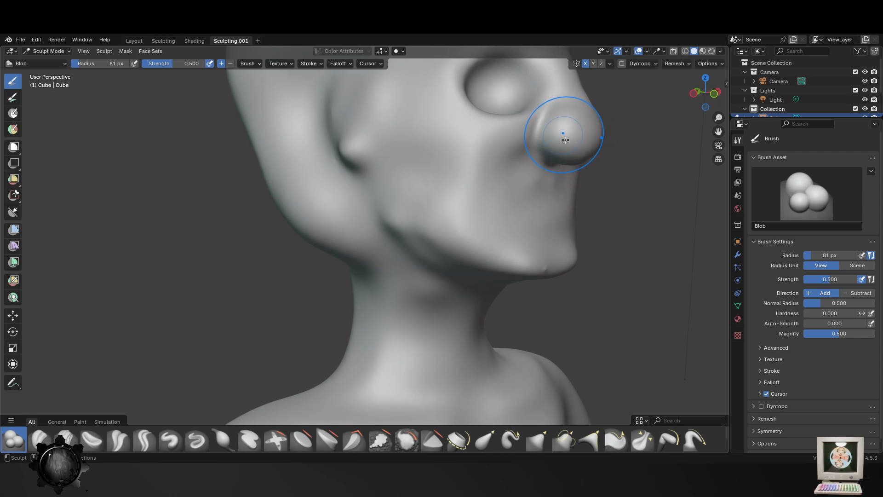
- Raise the nose bridge between the eyes up to the brow and fill out the nose with the Blob brush
{"action": "middle_click_drag", "start_coordinate": [561, 129], "coordinate": [497, 210]}
{"action": "mouse_move", "coordinate": [368, 278]}
{"action": "middle_mouse_down"}
{"action": "mouse_move", "coordinate": [386, 314]}
{"action": "mouse_move", "coordinate": [456, 275]}
{"action": "middle_mouse_up"}
{"action": "middle_click_drag", "start_coordinate": [472, 212], "coordinate": [457, 207]}
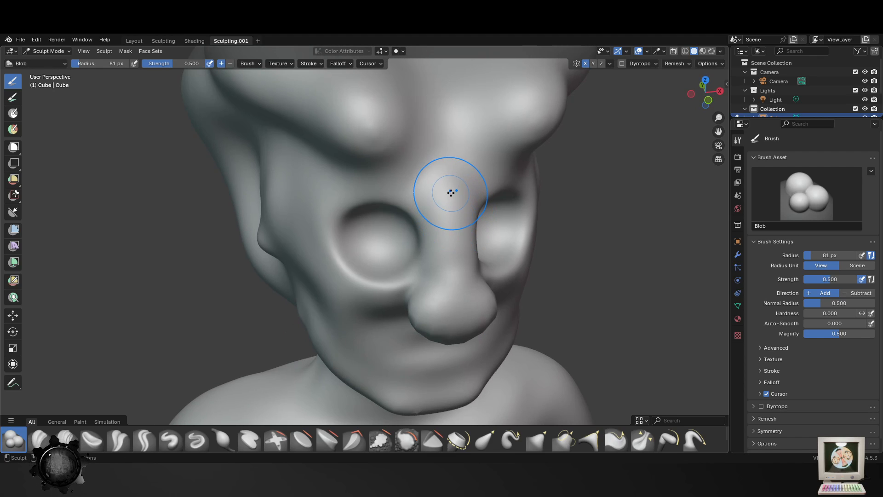
{"action": "middle_click_drag", "start_coordinate": [453, 295], "coordinate": [452, 329]}
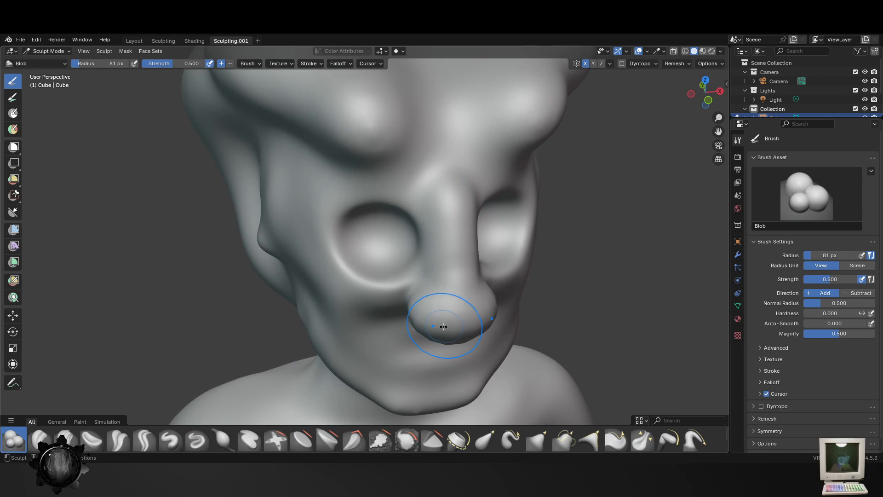
{"action": "mouse_move", "coordinate": [457, 296]}
{"action": "middle_mouse_down"}
{"action": "mouse_move", "coordinate": [529, 307]}
{"action": "mouse_move", "coordinate": [470, 292]}
{"action": "middle_mouse_up"}
- Fill in the underside of the jaw and the upper throat from both sides with the Blob brush at 81 px
{"action": "scroll", "coordinate": [528, 297], "scroll_direction": "up", "scroll_amount": 4}
{"action": "left_click_drag", "start_coordinate": [454, 293], "coordinate": [433, 287]}
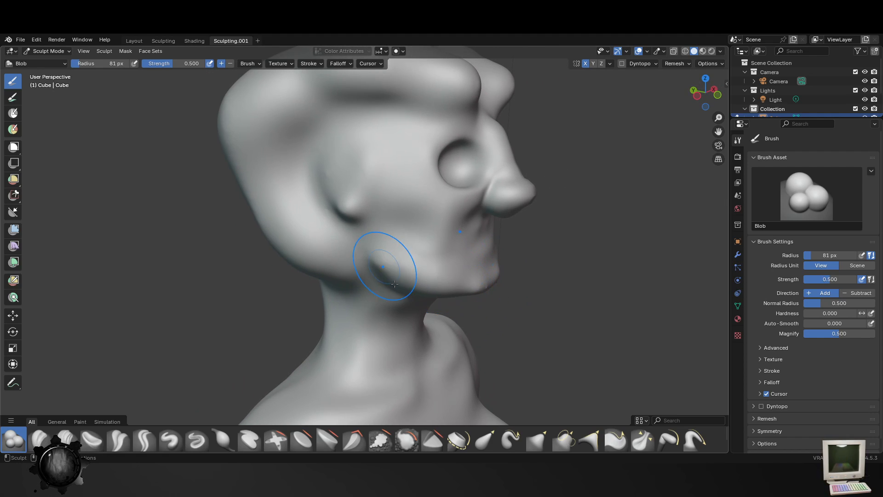
{"action": "middle_click_drag", "start_coordinate": [395, 283], "coordinate": [450, 262]}
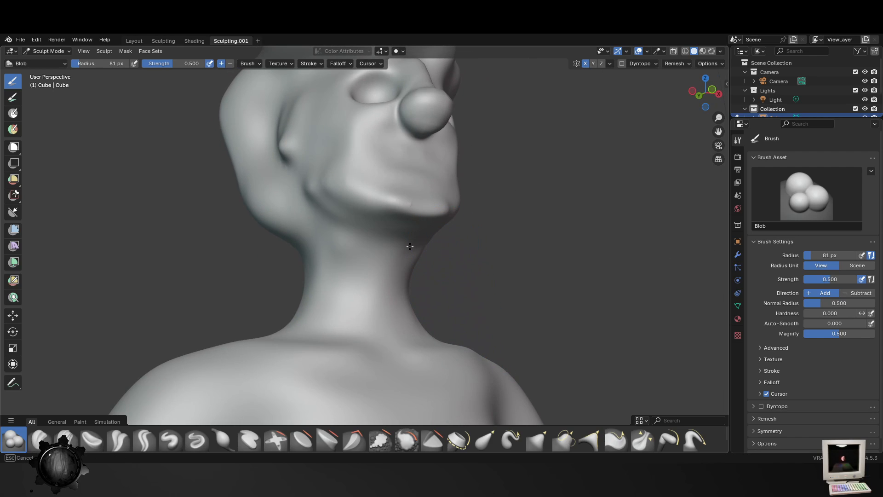
{"action": "left_click_drag", "start_coordinate": [410, 246], "coordinate": [352, 246]}
{"action": "mouse_move", "coordinate": [430, 231]}
{"action": "left_mouse_down"}
{"action": "mouse_move", "coordinate": [345, 232]}
{"action": "mouse_move", "coordinate": [407, 256]}
{"action": "mouse_move", "coordinate": [333, 256]}
{"action": "left_mouse_up"}
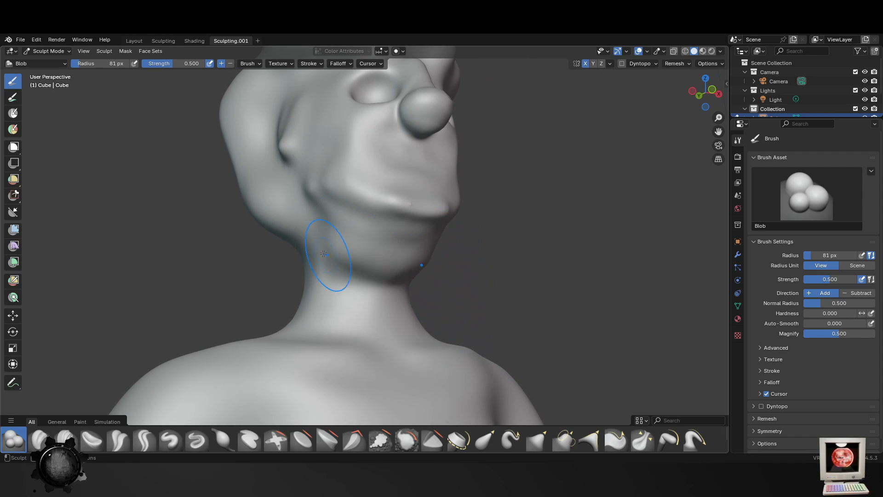
{"action": "middle_click_drag", "start_coordinate": [473, 233], "coordinate": [343, 255]}
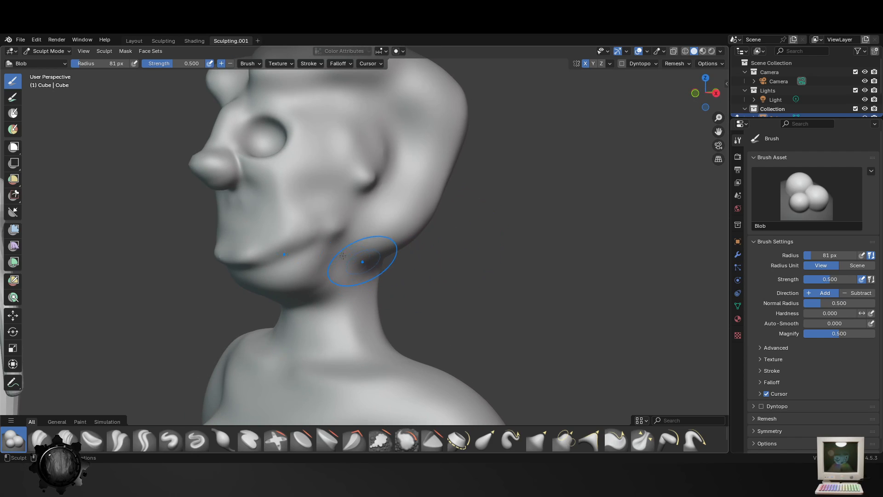
{"action": "middle_click_drag", "start_coordinate": [404, 276], "coordinate": [415, 337]}
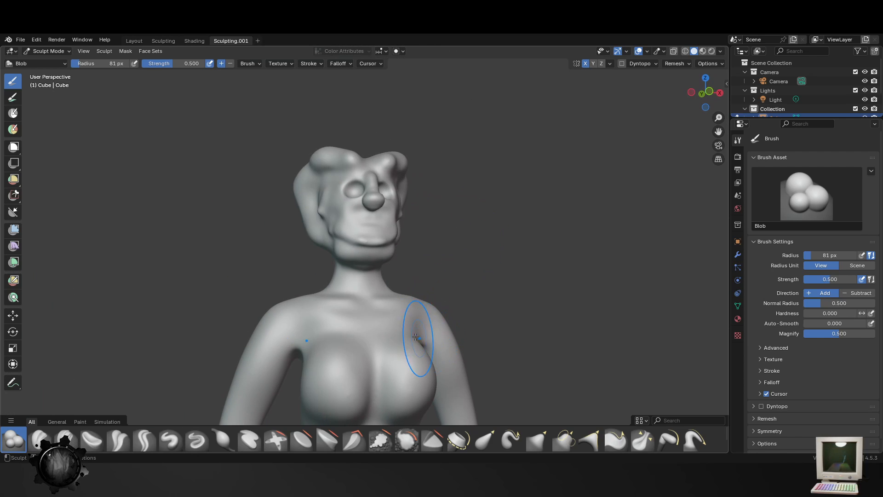
- Add volume to the upper arms and forearms from the front and side with the Blob brush at 81 px
{"action": "scroll", "coordinate": [368, 304], "scroll_direction": "up", "scroll_amount": 3}
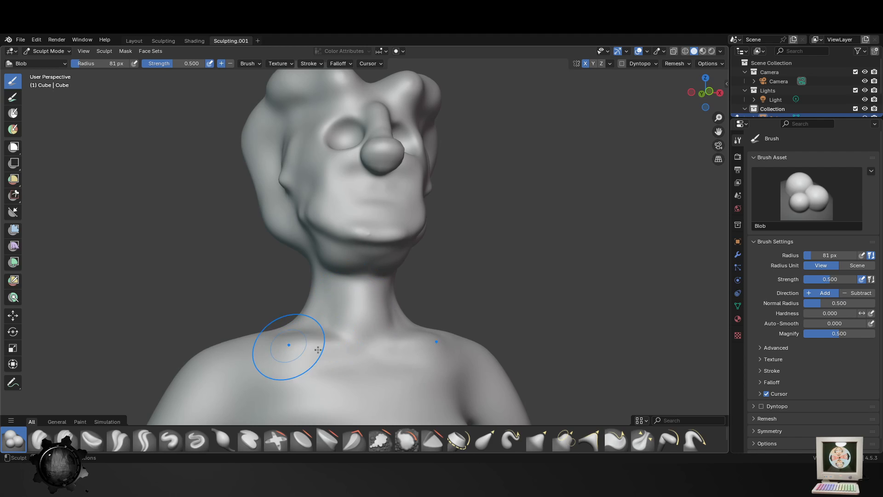
{"action": "scroll", "coordinate": [322, 354], "scroll_direction": "down", "scroll_amount": 3}
{"action": "middle_click_drag", "start_coordinate": [341, 354], "coordinate": [322, 294]}
{"action": "scroll", "coordinate": [351, 342], "scroll_direction": "up", "scroll_amount": 4}
{"action": "scroll", "coordinate": [331, 280], "scroll_direction": "up", "scroll_amount": 2}
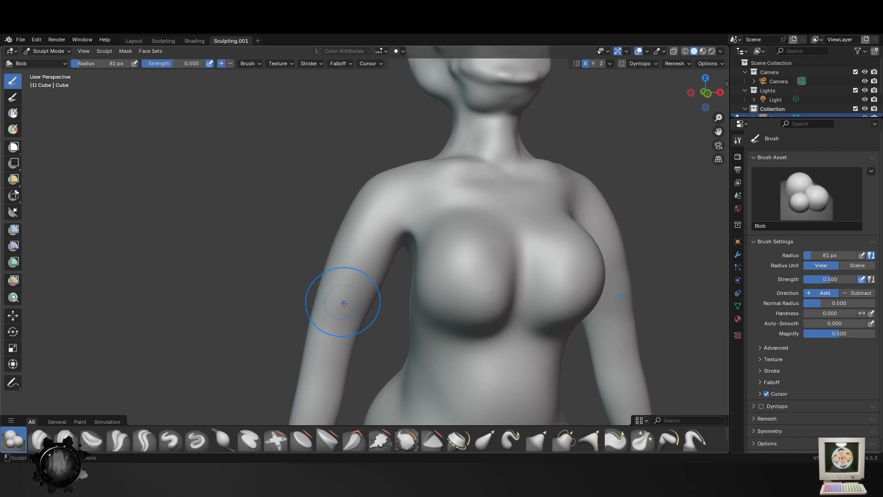
{"action": "middle_click_drag", "start_coordinate": [365, 278], "coordinate": [358, 316]}
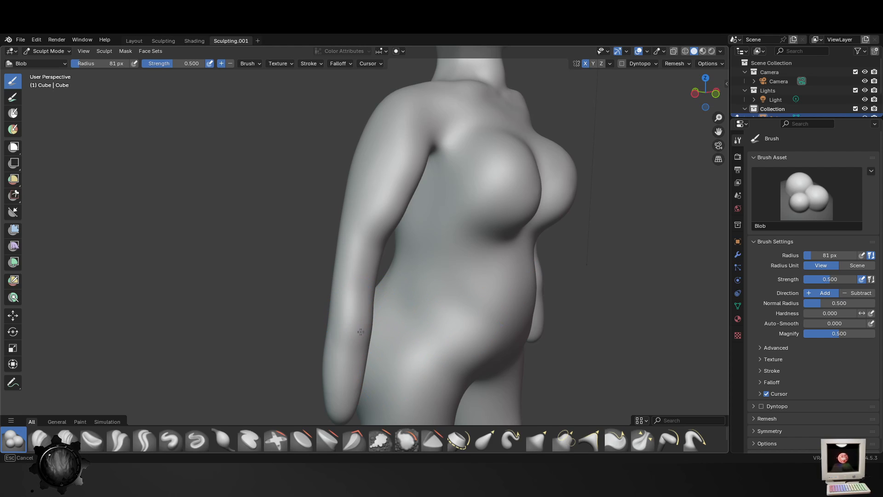
{"action": "middle_click_drag", "start_coordinate": [382, 353], "coordinate": [357, 305], "text": "shift"}
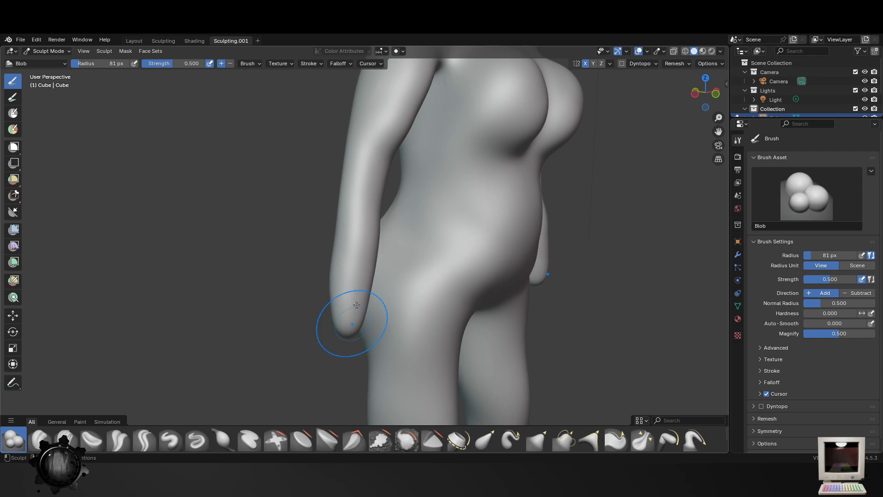
{"action": "mouse_move", "coordinate": [454, 310]}
{"action": "middle_mouse_down"}
{"action": "mouse_move", "coordinate": [510, 203]}
{"action": "mouse_move", "coordinate": [493, 256]}
{"action": "mouse_move", "coordinate": [521, 274]}
{"action": "mouse_move", "coordinate": [511, 350]}
{"action": "middle_mouse_up"}
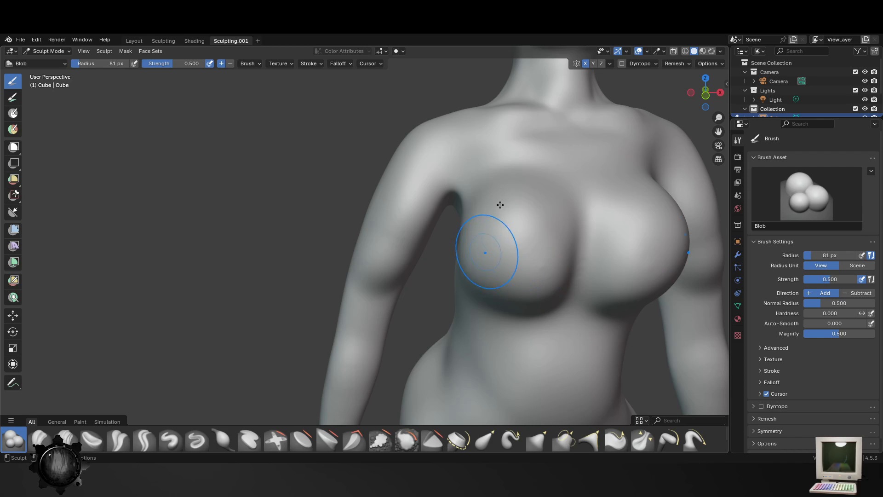
- Enlarge the Blob brush to 95 px and round out the breasts, undoing the first stroke along their upper outer edge
{"action": "mouse_move", "coordinate": [498, 186]}
{"action": "left_mouse_down"}
{"action": "mouse_move", "coordinate": [461, 213]}
{"action": "mouse_move", "coordinate": [479, 212]}
{"action": "left_mouse_up"}
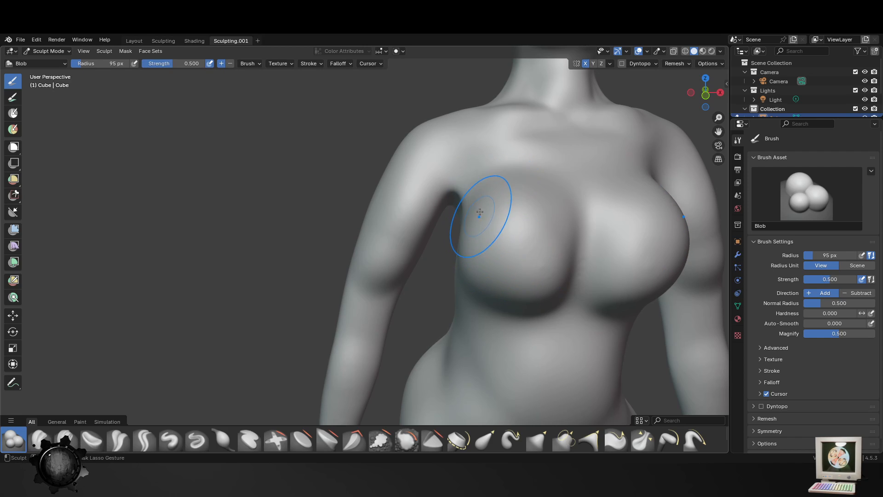
{"action": "left_click_drag", "start_coordinate": [527, 186], "coordinate": [474, 242]}
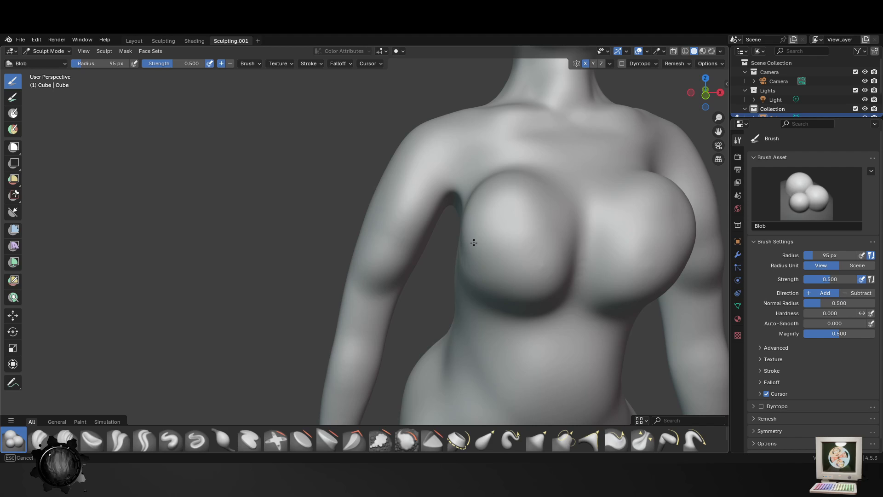
{"action": "key", "text": "ctrl+z"}
{"action": "middle_click_drag", "start_coordinate": [477, 288], "coordinate": [487, 280]}
{"action": "left_click_drag", "start_coordinate": [508, 200], "coordinate": [479, 214]}
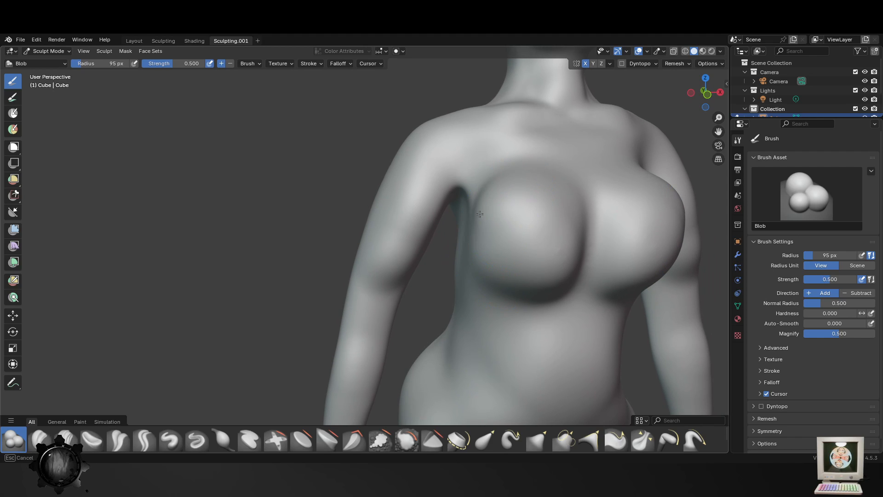
{"action": "middle_click_drag", "start_coordinate": [515, 273], "coordinate": [495, 264]}
- Fill out the upper and outer sides of the breasts further with the Blob brush at 95 px
{"action": "scroll", "coordinate": [566, 282], "scroll_direction": "down", "scroll_amount": 4}
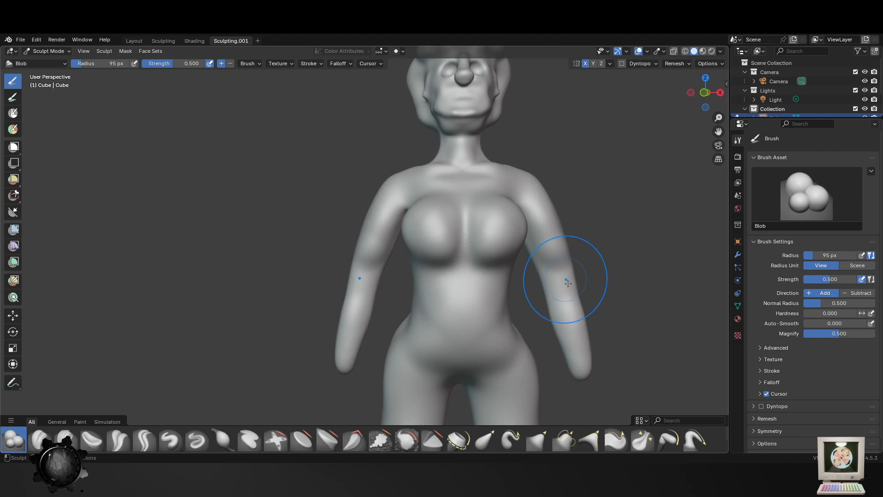
{"action": "scroll", "coordinate": [566, 285], "scroll_direction": "up", "scroll_amount": 2}
{"action": "middle_click_drag", "start_coordinate": [438, 234], "coordinate": [461, 208]}
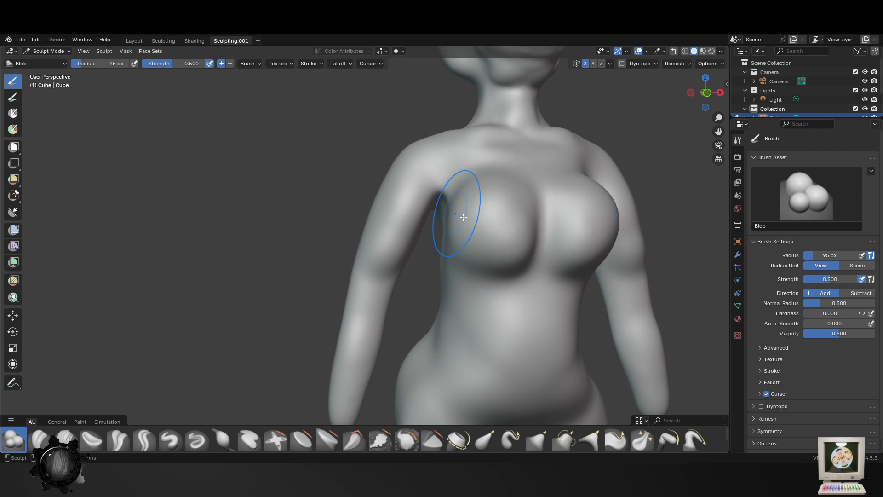
{"action": "middle_click_drag", "start_coordinate": [543, 244], "coordinate": [589, 253]}
{"action": "middle_click_drag", "start_coordinate": [660, 266], "coordinate": [467, 210]}
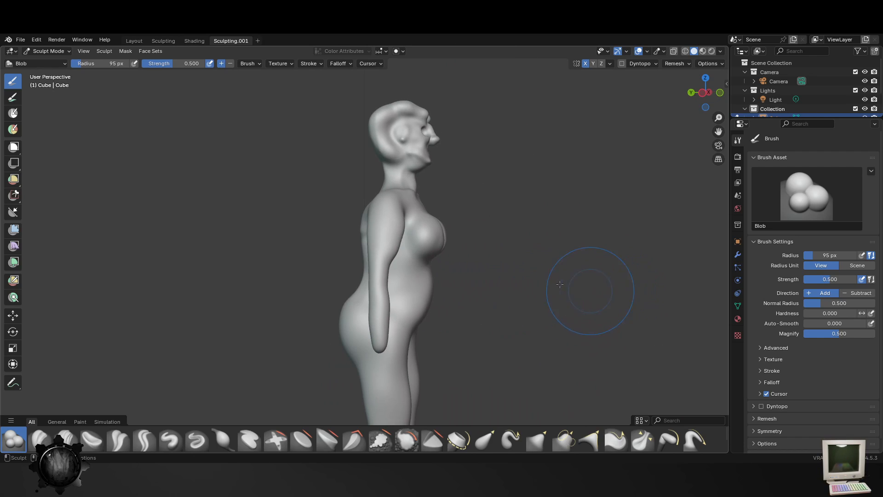
{"action": "mouse_move", "coordinate": [561, 291]}
{"action": "middle_mouse_down"}
{"action": "mouse_move", "coordinate": [424, 297]}
{"action": "mouse_move", "coordinate": [515, 230]}
{"action": "mouse_move", "coordinate": [501, 258]}
{"action": "middle_mouse_up"}
- Refine the upper arm and forearm volumes from the other side with the Blob brush at 93 px, and save the file
{"action": "scroll", "coordinate": [515, 299], "scroll_direction": "up", "scroll_amount": 4}
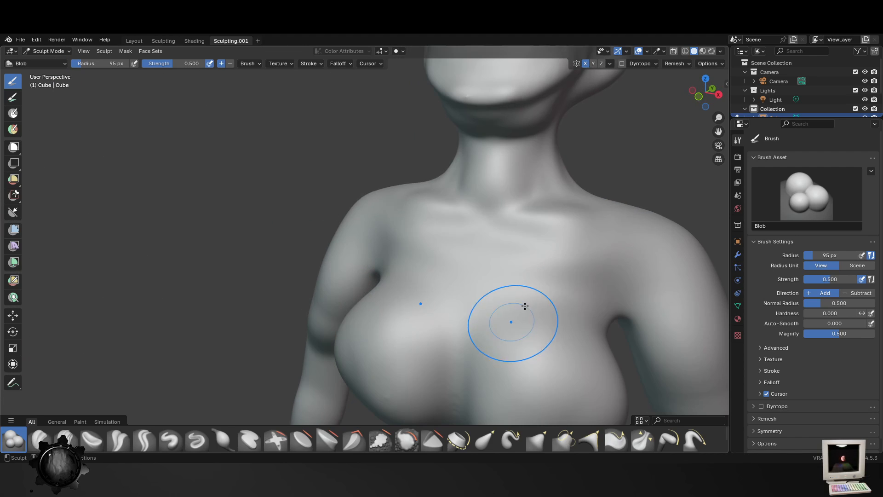
{"action": "key", "text": "f"}
{"action": "left_click", "coordinate": [656, 314]}
{"action": "middle_click_drag", "start_coordinate": [657, 314], "coordinate": [512, 236], "text": "shift"}
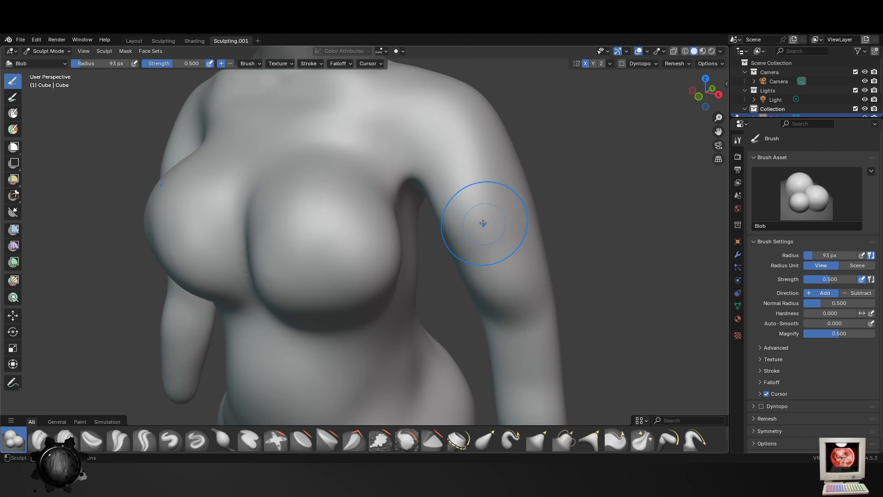
{"action": "middle_click_drag", "start_coordinate": [550, 308], "coordinate": [513, 256], "text": "shift"}
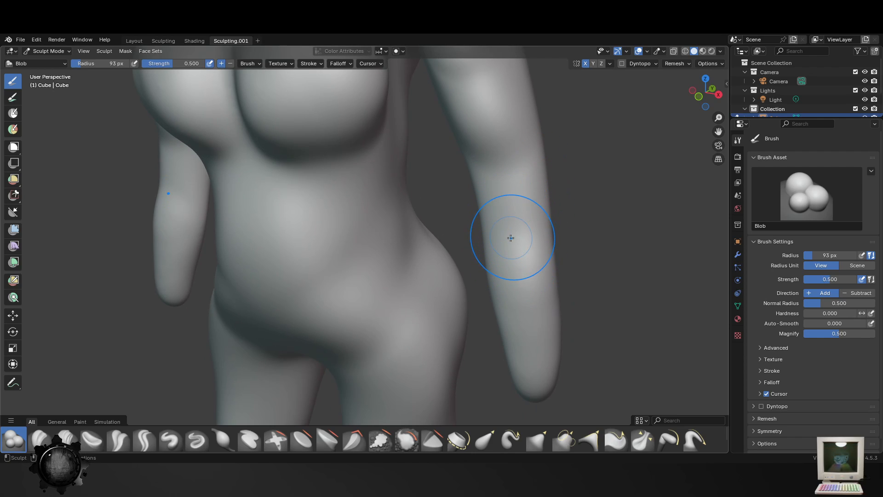
{"action": "scroll", "coordinate": [505, 306], "scroll_direction": "down", "scroll_amount": 5}
{"action": "key", "text": "ctrl+s"}
- Sculpt a ring-shaped navel in the middle of the belly with the Blob brush reduced to 44 px
{"action": "middle_click_drag", "start_coordinate": [506, 306], "coordinate": [391, 276]}
{"action": "key", "text": "f"}
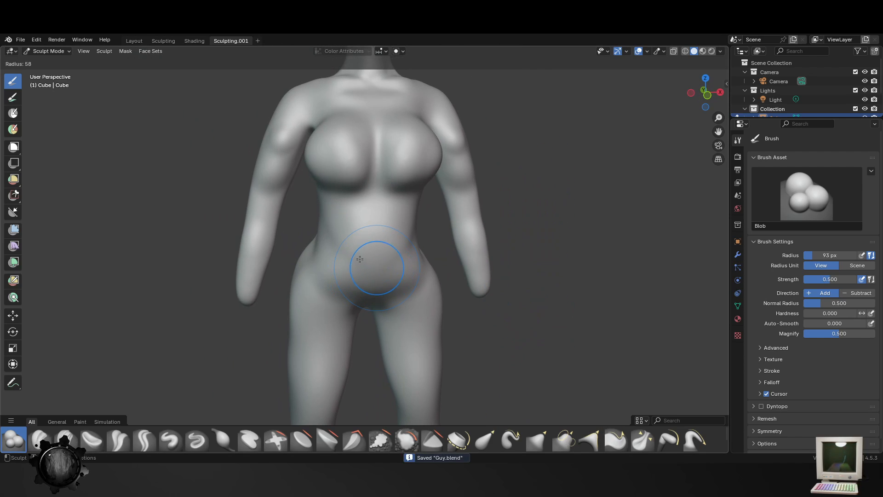
{"action": "left_click", "coordinate": [359, 254]}
{"action": "scroll", "coordinate": [377, 257], "scroll_direction": "up", "scroll_amount": 8}
{"action": "key", "text": "f"}
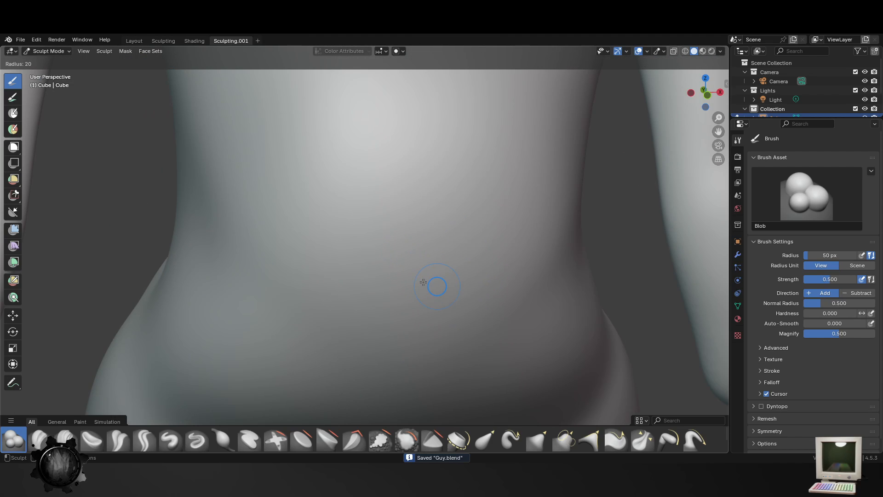
{"action": "left_click", "coordinate": [441, 297]}
{"action": "key", "text": "f"}
{"action": "left_click", "coordinate": [463, 307]}
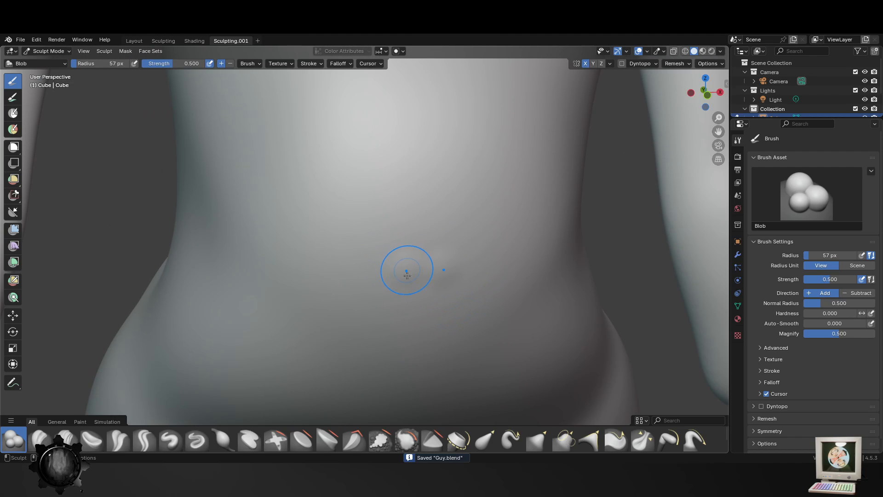
{"action": "key", "text": "f"}
{"action": "left_click", "coordinate": [432, 233]}
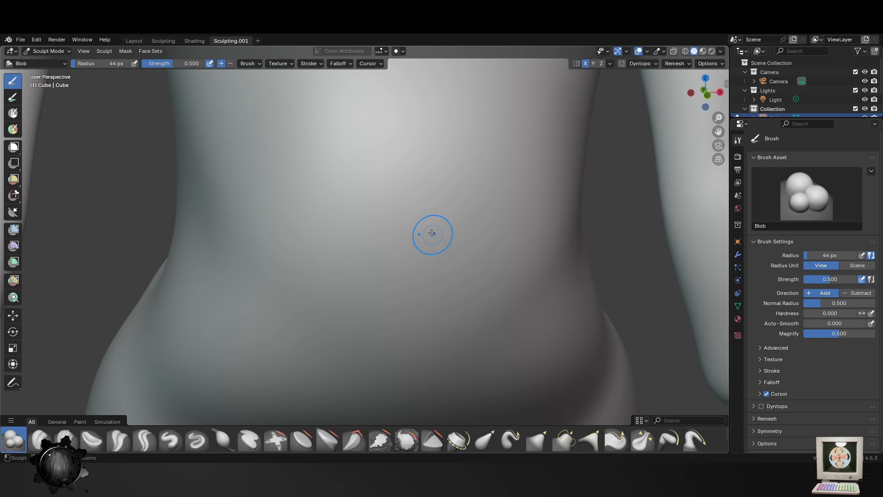
{"action": "mouse_move", "coordinate": [401, 235]}
{"action": "left_mouse_down"}
{"action": "mouse_move", "coordinate": [406, 288]}
{"action": "mouse_move", "coordinate": [426, 291]}
{"action": "left_mouse_up"}
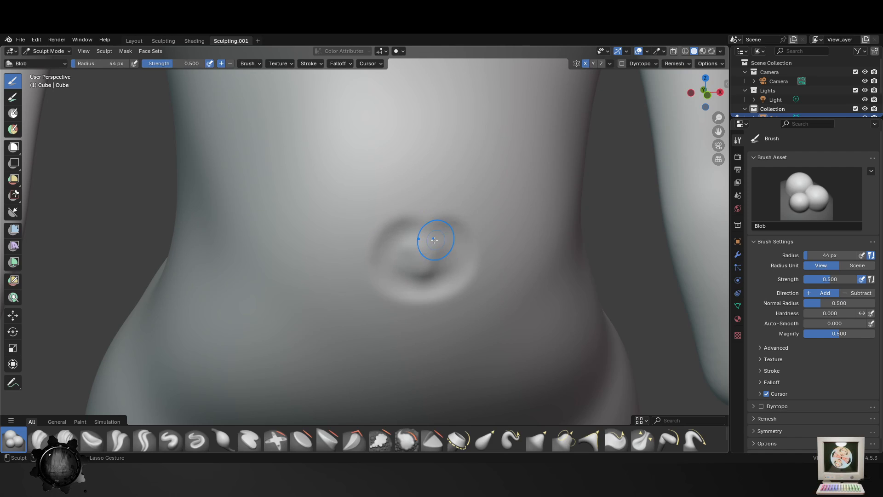
- Undo the last navel stroke and sculpt the ring-shaped navel rim again with the Blob brush at 44 px
{"action": "key", "text": "ctrl+z"}
{"action": "mouse_move", "coordinate": [429, 224]}
{"action": "left_mouse_down"}
{"action": "mouse_move", "coordinate": [389, 268]}
{"action": "mouse_move", "coordinate": [446, 251]}
{"action": "left_mouse_up"}
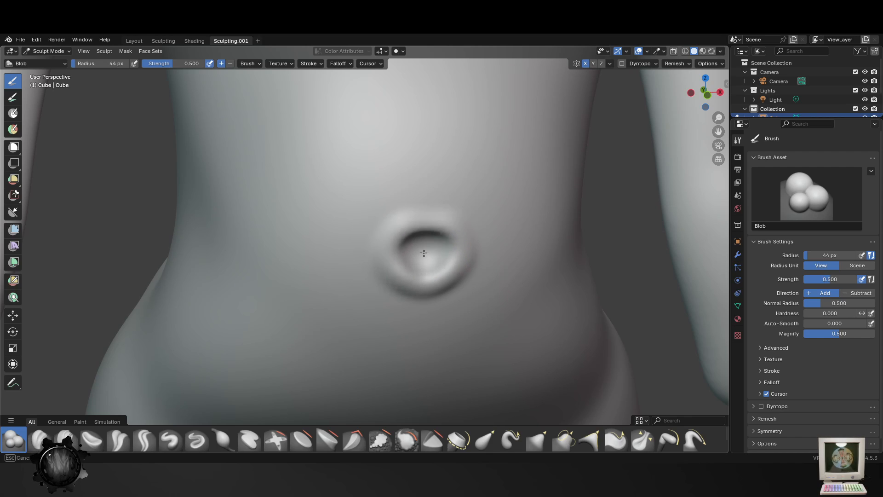
{"action": "scroll", "coordinate": [438, 310], "scroll_direction": "down", "scroll_amount": 8}
{"action": "scroll", "coordinate": [424, 336], "scroll_direction": "up", "scroll_amount": 4}
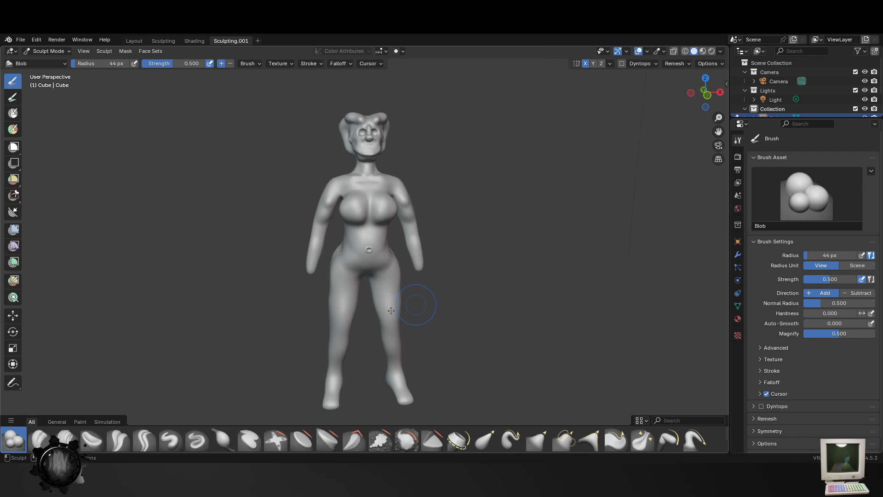
- Reduce the Blob brush to 25 px and sculpt raised collarbones between the neck base and the shoulders
{"action": "mouse_move", "coordinate": [416, 305]}
{"action": "middle_mouse_down"}
{"action": "mouse_move", "coordinate": [333, 278]}
{"action": "mouse_move", "coordinate": [349, 368]}
{"action": "mouse_move", "coordinate": [422, 335]}
{"action": "middle_mouse_up"}
{"action": "scroll", "coordinate": [425, 328], "scroll_direction": "up", "scroll_amount": 1}
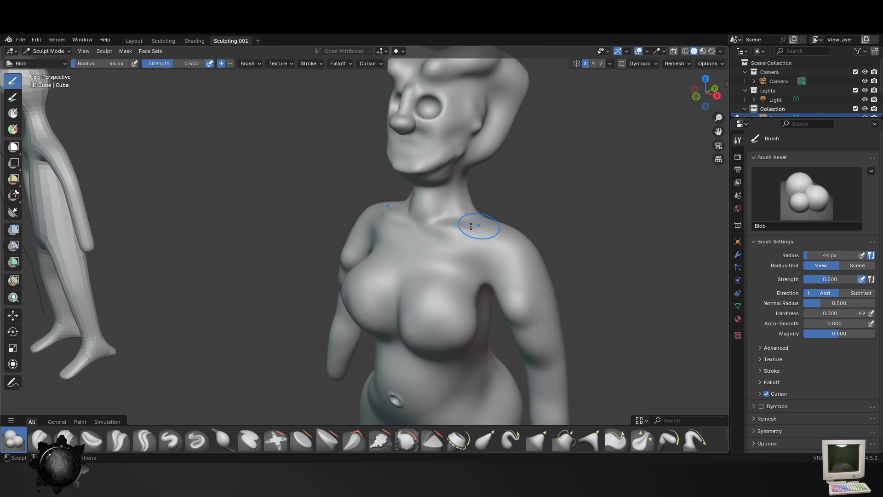
{"action": "key", "text": "f"}
{"action": "left_click", "coordinate": [448, 223]}
{"action": "key", "text": "f"}
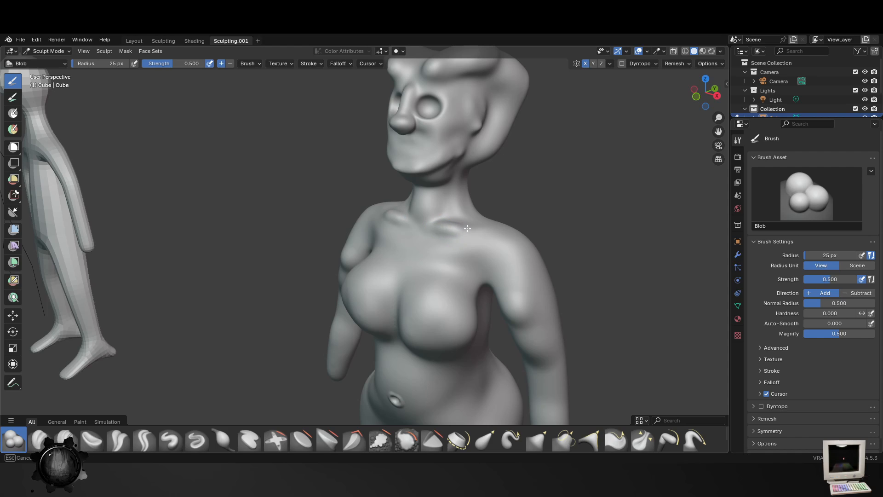
- Enlarge the Blob brush to 46 px and build up muscle volume on the upper arms and forearms
{"action": "key", "text": "f"}
{"action": "left_click", "coordinate": [507, 284]}
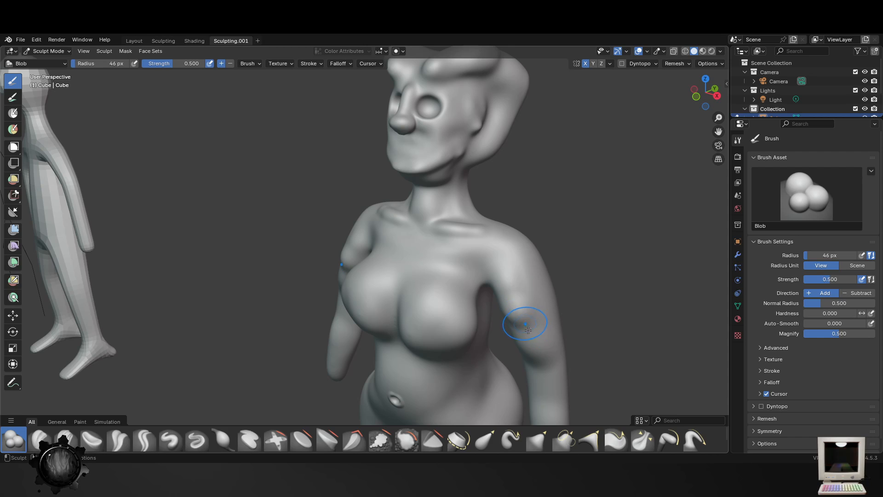
{"action": "left_click_drag", "start_coordinate": [524, 289], "coordinate": [524, 307]}
{"action": "middle_click_drag", "start_coordinate": [544, 400], "coordinate": [531, 303], "text": "shift"}
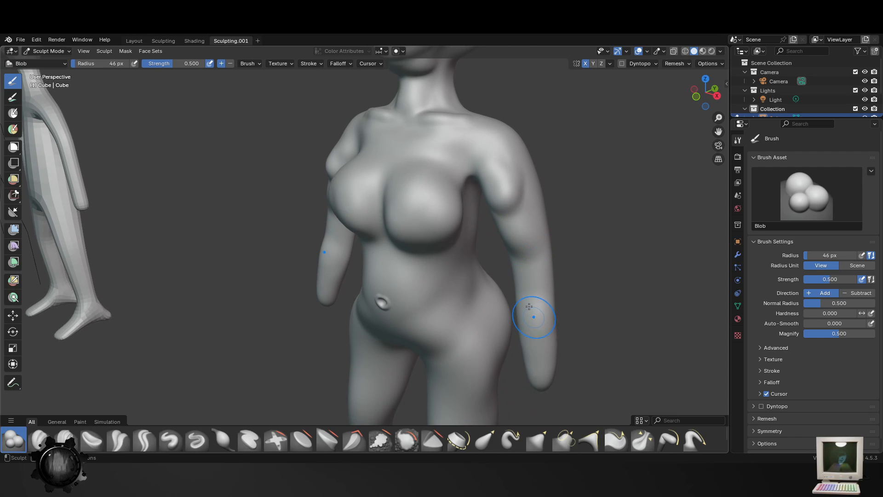
{"action": "left_click_drag", "start_coordinate": [527, 299], "coordinate": [525, 313]}
{"action": "middle_click_drag", "start_coordinate": [542, 301], "coordinate": [484, 216]}
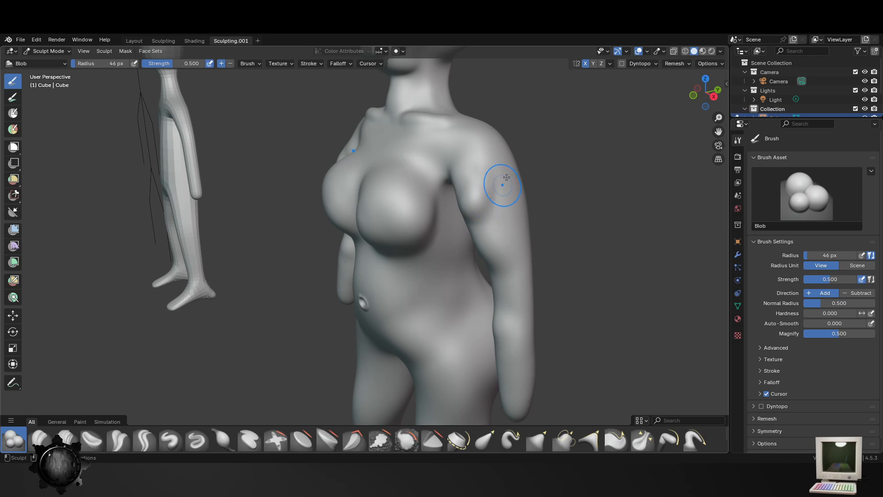
{"action": "left_click_drag", "start_coordinate": [506, 177], "coordinate": [511, 251]}
{"action": "mouse_move", "coordinate": [512, 256]}
{"action": "middle_mouse_down"}
{"action": "mouse_move", "coordinate": [513, 276]}
{"action": "mouse_move", "coordinate": [530, 217]}
{"action": "mouse_move", "coordinate": [453, 222]}
{"action": "middle_mouse_up"}
- Smooth the upper arms, elbows and forearms with the Smooth brush at 96 px
{"action": "left_click", "coordinate": [406, 440]}
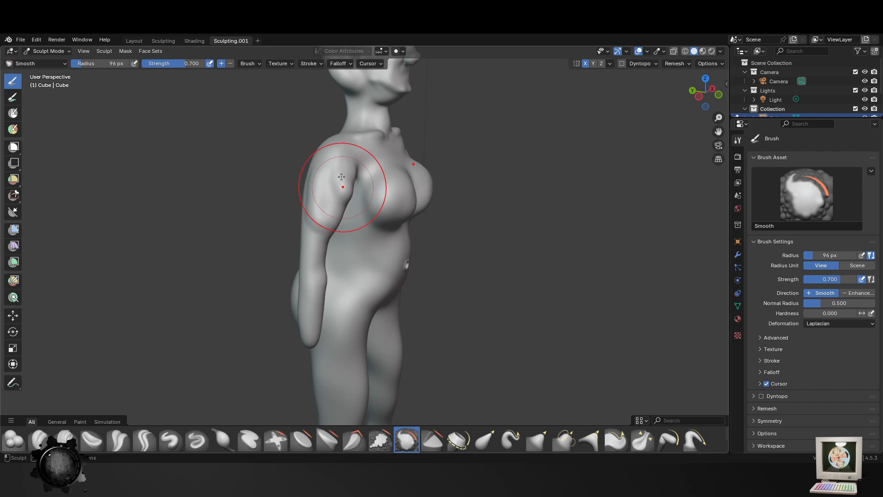
{"action": "left_click_drag", "start_coordinate": [325, 197], "coordinate": [320, 254]}
{"action": "middle_click_drag", "start_coordinate": [513, 220], "coordinate": [464, 267]}
{"action": "left_click_drag", "start_coordinate": [386, 290], "coordinate": [349, 261]}
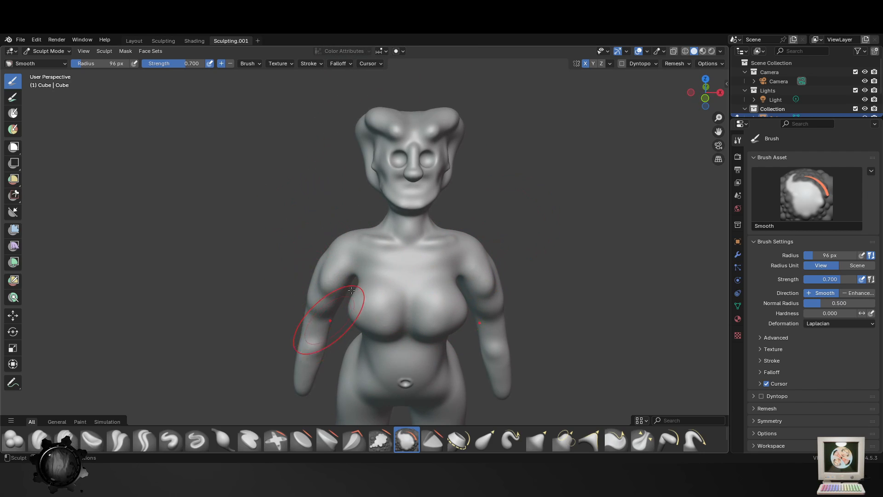
{"action": "middle_click_drag", "start_coordinate": [352, 291], "coordinate": [309, 314]}
{"action": "middle_click_drag", "start_coordinate": [362, 357], "coordinate": [356, 374]}
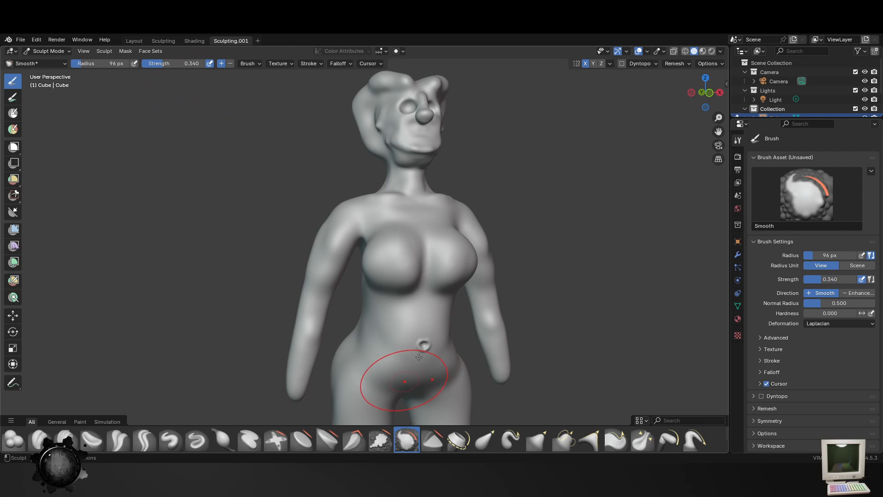
- Soften the collarbones, shoulders, neck and head with the Smooth brush at 96 px and strength 0.340
{"action": "middle_click_drag", "start_coordinate": [471, 220], "coordinate": [447, 223]}
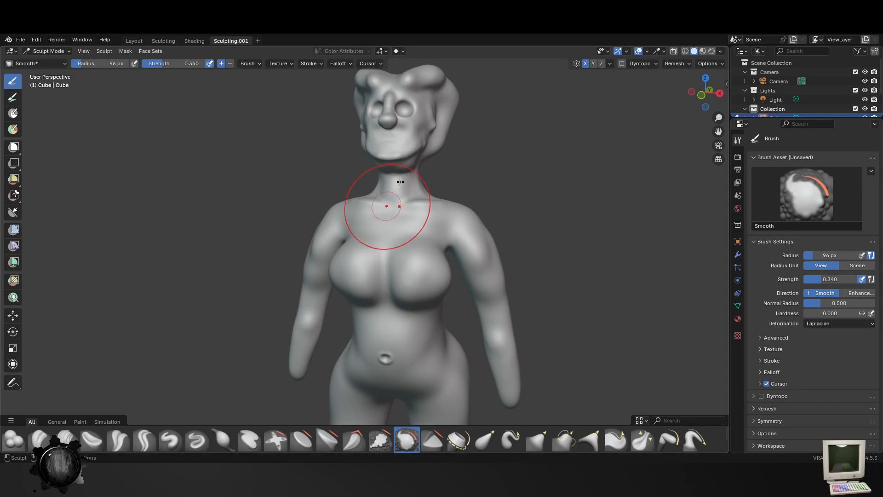
{"action": "middle_click_drag", "start_coordinate": [477, 188], "coordinate": [453, 294], "text": "shift"}
{"action": "middle_click_drag", "start_coordinate": [456, 213], "coordinate": [332, 223]}
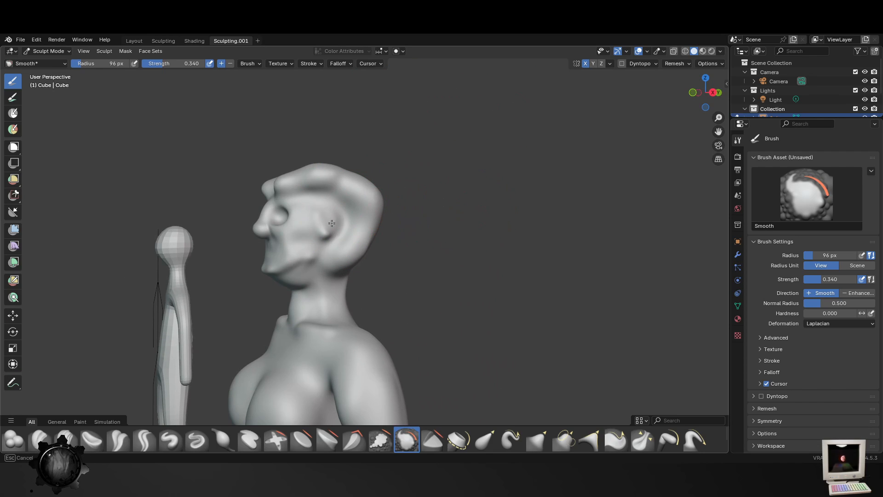
{"action": "middle_click_drag", "start_coordinate": [339, 260], "coordinate": [376, 292]}
{"action": "middle_click_drag", "start_coordinate": [378, 220], "coordinate": [405, 230]}
{"action": "scroll", "coordinate": [414, 241], "scroll_direction": "up", "scroll_amount": 5}
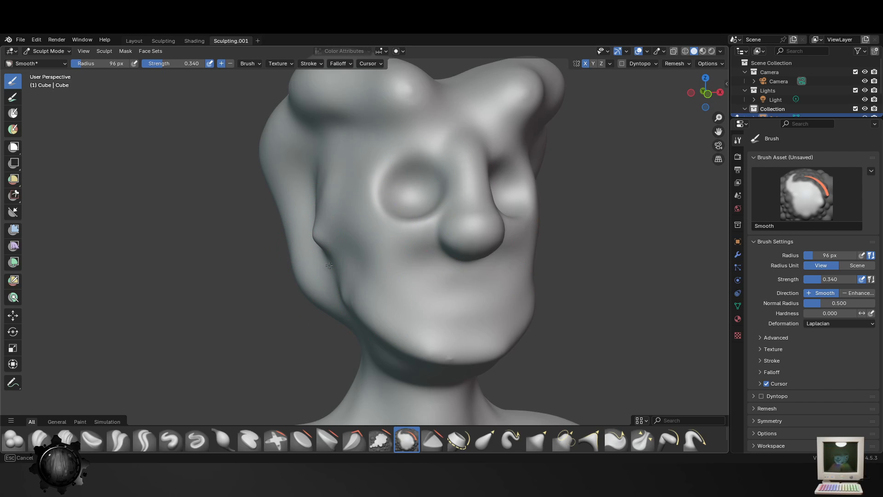
{"action": "middle_click_drag", "start_coordinate": [486, 122], "coordinate": [453, 154]}
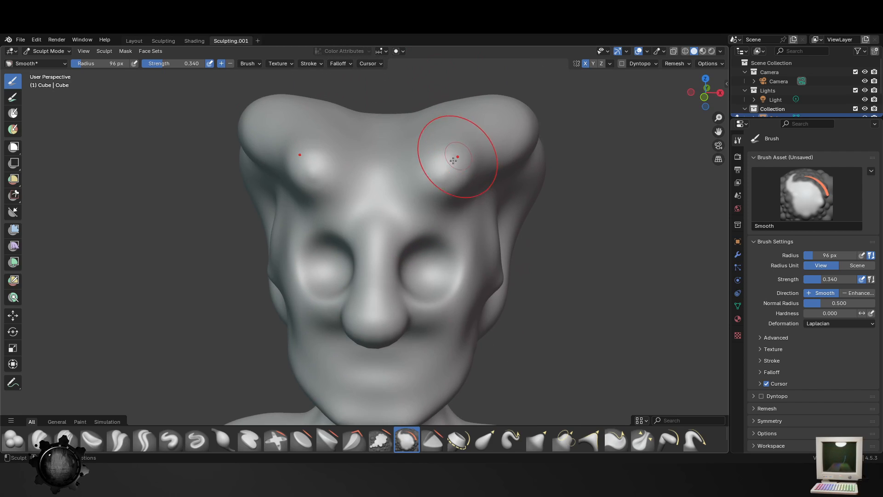
- Try to build up hair ridges over the top of the head with the Blob brush at 87 px, undoing the strokes
{"action": "key", "text": "f"}
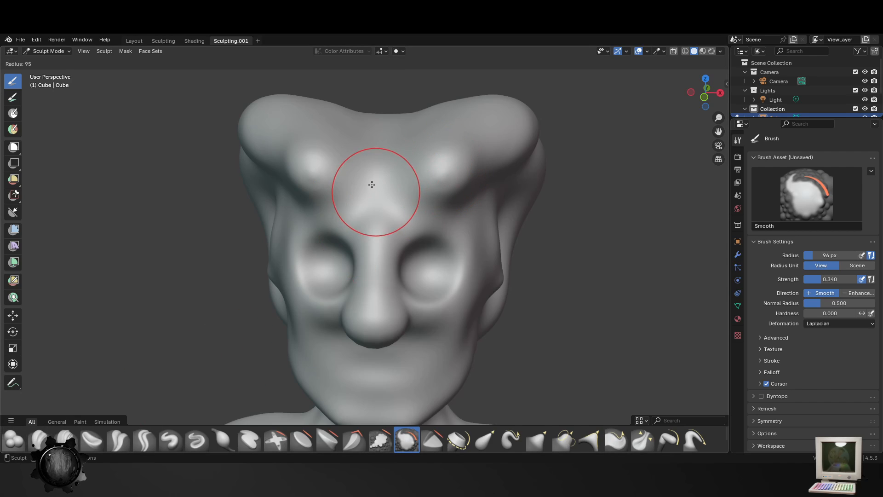
{"action": "left_click", "coordinate": [372, 185]}
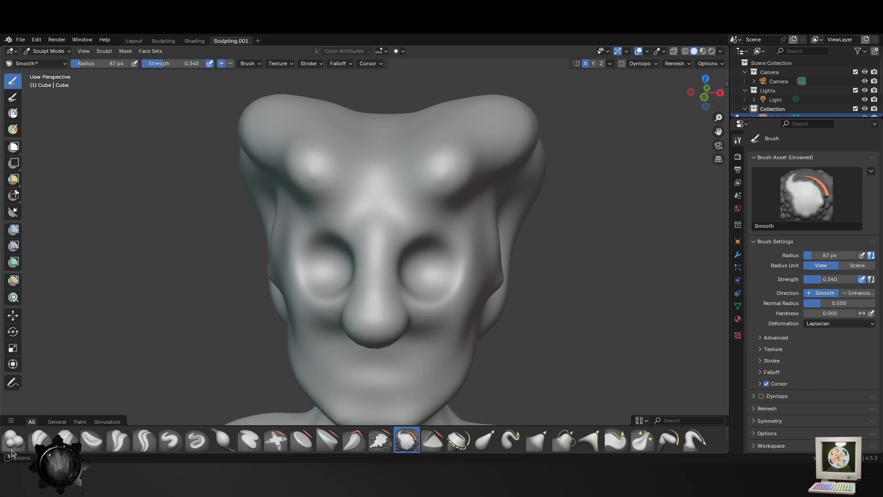
{"action": "left_click", "coordinate": [13, 448]}
{"action": "mouse_move", "coordinate": [362, 113]}
{"action": "left_mouse_down"}
{"action": "mouse_move", "coordinate": [368, 132]}
{"action": "mouse_move", "coordinate": [335, 152]}
{"action": "mouse_move", "coordinate": [428, 152]}
{"action": "mouse_move", "coordinate": [398, 175]}
{"action": "left_mouse_up"}
{"action": "middle_click_drag", "start_coordinate": [335, 154], "coordinate": [472, 157]}
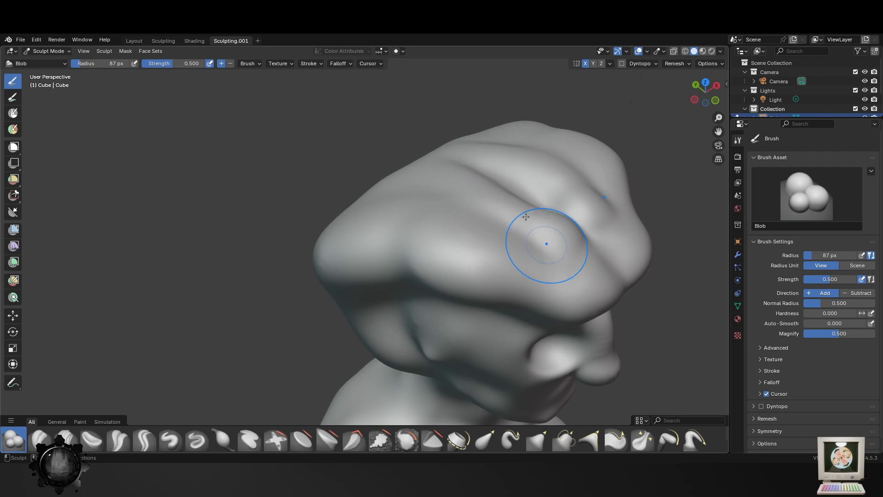
{"action": "middle_click_drag", "start_coordinate": [523, 237], "coordinate": [395, 182]}
{"action": "left_click_drag", "start_coordinate": [234, 158], "coordinate": [303, 126]}
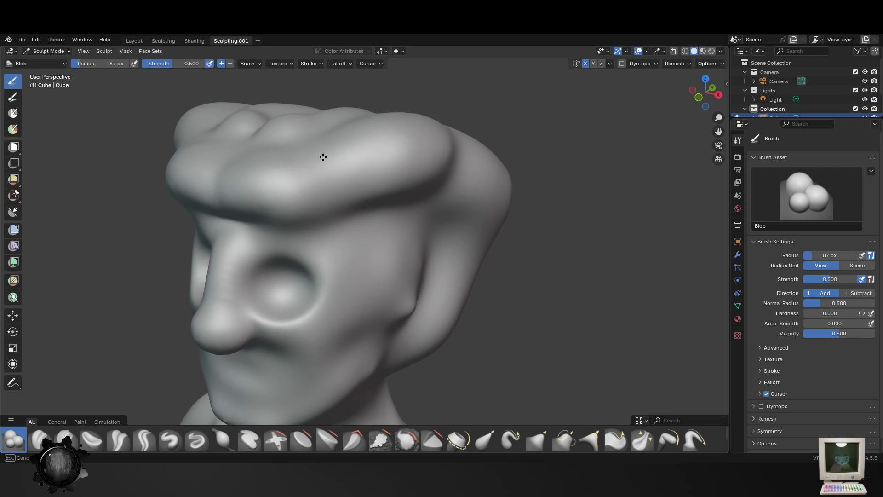
{"action": "left_click_drag", "start_coordinate": [265, 187], "coordinate": [334, 165]}
{"action": "middle_click_drag", "start_coordinate": [385, 246], "coordinate": [412, 167]}
{"action": "mouse_move", "coordinate": [350, 172]}
{"action": "left_mouse_down"}
{"action": "mouse_move", "coordinate": [335, 207]}
{"action": "mouse_move", "coordinate": [341, 215]}
{"action": "left_mouse_up"}
{"action": "key", "text": "ctrl+z"}
{"action": "key", "text": "ctrl+z"}
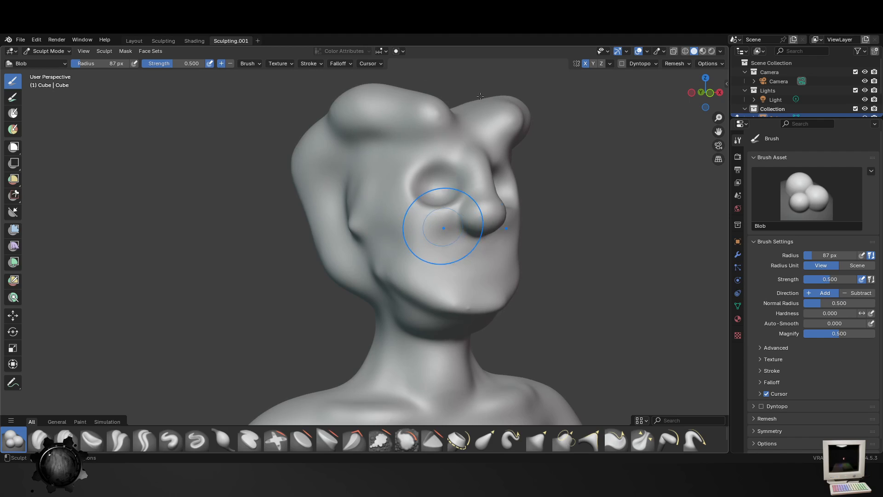
- Try to add hair volume across the crown and above the forehead with the Blob brush at 87 px
{"action": "middle_click_drag", "start_coordinate": [442, 225], "coordinate": [461, 245]}
{"action": "middle_click_drag", "start_coordinate": [513, 177], "coordinate": [508, 171]}
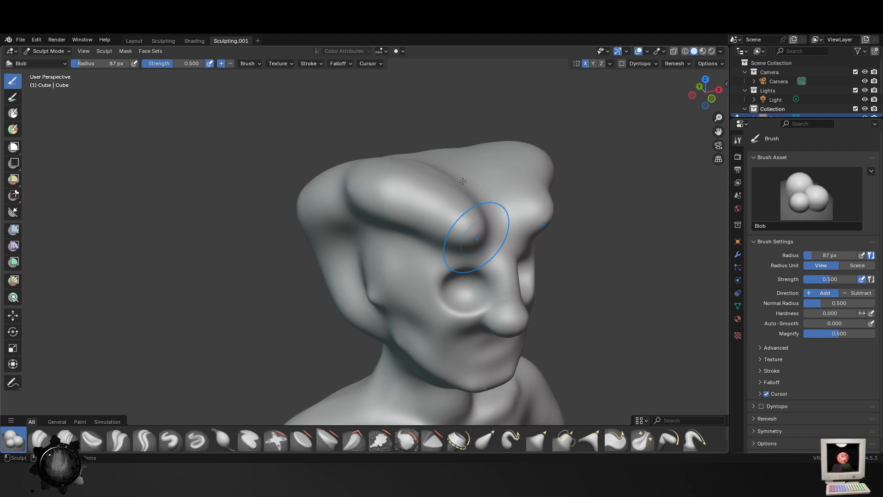
{"action": "left_click_drag", "start_coordinate": [462, 182], "coordinate": [425, 138]}
{"action": "middle_click_drag", "start_coordinate": [476, 172], "coordinate": [446, 158]}
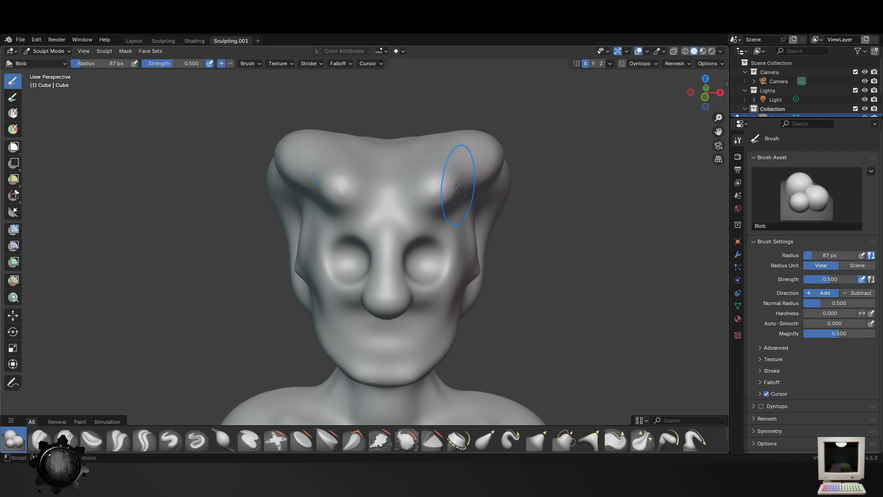
{"action": "mouse_move", "coordinate": [458, 187]}
{"action": "middle_mouse_down"}
{"action": "mouse_move", "coordinate": [278, 197]}
{"action": "mouse_move", "coordinate": [384, 270]}
{"action": "mouse_move", "coordinate": [331, 207]}
{"action": "middle_mouse_up"}
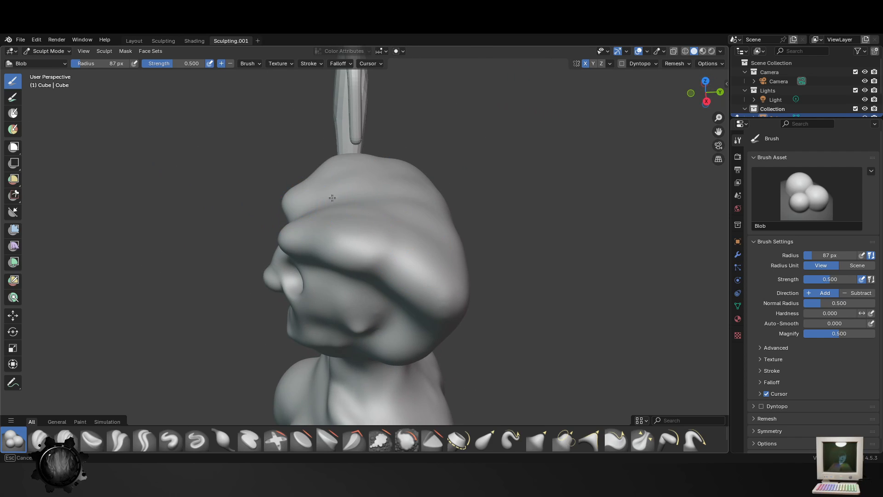
{"action": "left_click_drag", "start_coordinate": [332, 198], "coordinate": [415, 203]}
{"action": "mouse_move", "coordinate": [411, 201]}
{"action": "middle_mouse_down"}
{"action": "mouse_move", "coordinate": [519, 171]}
{"action": "mouse_move", "coordinate": [532, 176]}
{"action": "middle_mouse_up"}
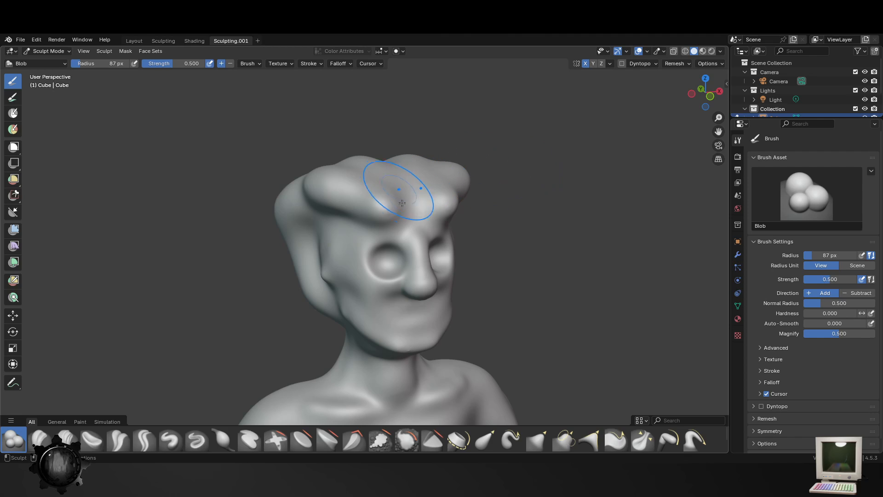
{"action": "left_click_drag", "start_coordinate": [404, 201], "coordinate": [426, 198]}
{"action": "middle_click_drag", "start_coordinate": [483, 186], "coordinate": [471, 192]}
- Try to sculpt narrower hair strands over the forehead and side of the head with the Blob brush at 33 px
{"action": "key", "text": "f"}
{"action": "left_click", "coordinate": [446, 192]}
{"action": "mouse_move", "coordinate": [410, 182]}
{"action": "left_mouse_down"}
{"action": "mouse_move", "coordinate": [415, 202]}
{"action": "mouse_move", "coordinate": [407, 180]}
{"action": "left_mouse_up"}
{"action": "middle_click_drag", "start_coordinate": [433, 198], "coordinate": [433, 221]}
{"action": "mouse_move", "coordinate": [399, 184]}
{"action": "left_mouse_down"}
{"action": "mouse_move", "coordinate": [380, 180]}
{"action": "mouse_move", "coordinate": [401, 209]}
{"action": "mouse_move", "coordinate": [428, 195]}
{"action": "mouse_move", "coordinate": [414, 208]}
{"action": "mouse_move", "coordinate": [425, 246]}
{"action": "left_mouse_up"}
{"action": "middle_click_drag", "start_coordinate": [426, 246], "coordinate": [384, 260]}
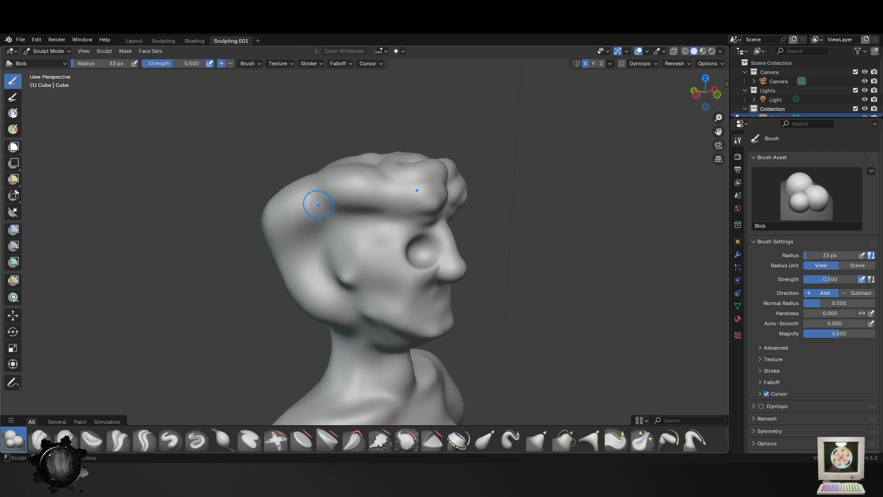
{"action": "middle_click_drag", "start_coordinate": [324, 220], "coordinate": [396, 248]}
{"action": "left_click_drag", "start_coordinate": [370, 231], "coordinate": [409, 257]}
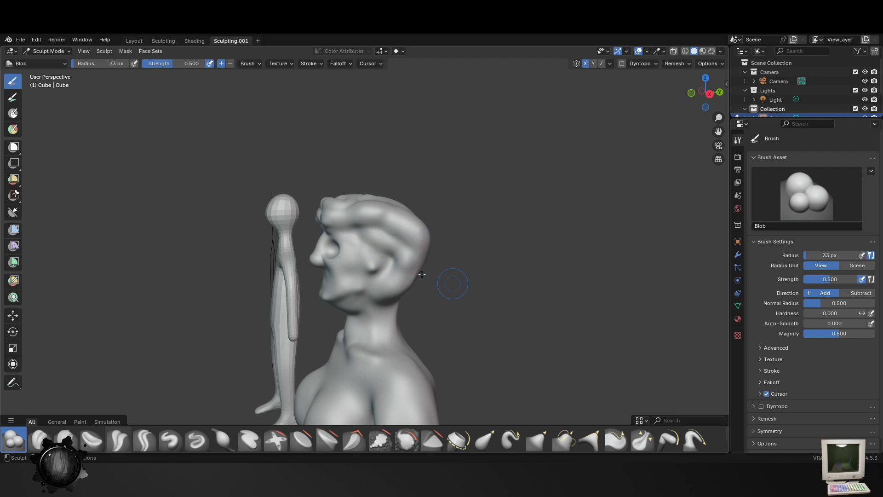
- Enlarge the Blob brush to 93 px
{"action": "middle_click_drag", "start_coordinate": [453, 284], "coordinate": [406, 280]}
{"action": "key", "text": "f"}
{"action": "left_click", "coordinate": [437, 280]}
{"action": "middle_click_drag", "start_coordinate": [375, 236], "coordinate": [524, 258]}
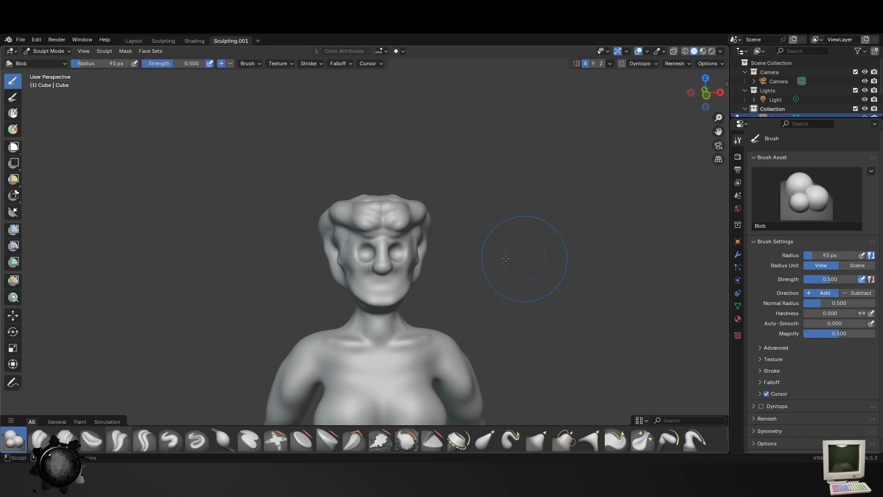
- Undo the added hair volume and strand strokes on the head
{"action": "scroll", "coordinate": [506, 258], "scroll_direction": "up", "scroll_amount": 4}
{"action": "key", "text": "ctrl+z"}
{"action": "key", "text": "ctrl+z"}
{"action": "key", "text": "ctrl+z"}
{"action": "key", "text": "ctrl+z"}
{"action": "key", "text": "ctrl+z"}
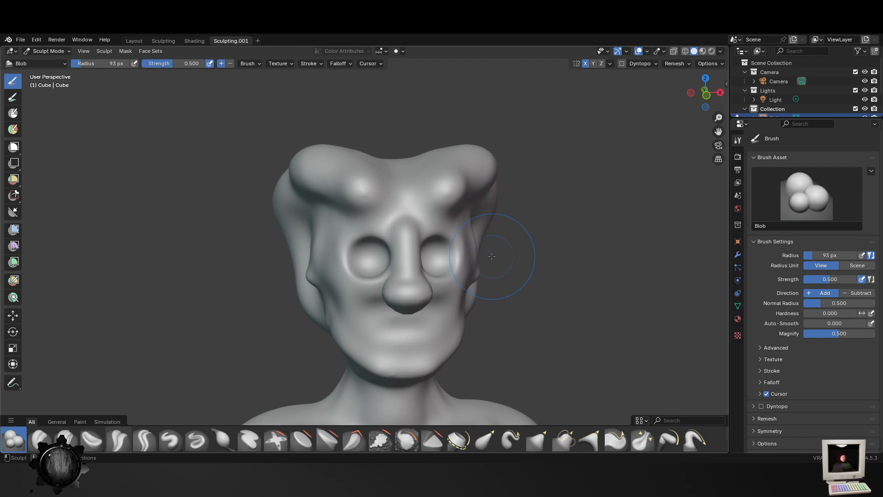
- Smooth the chin and jawline with the Smooth brush at 93 px and strength 0.340
{"action": "middle_click_drag", "start_coordinate": [433, 304], "coordinate": [394, 345]}
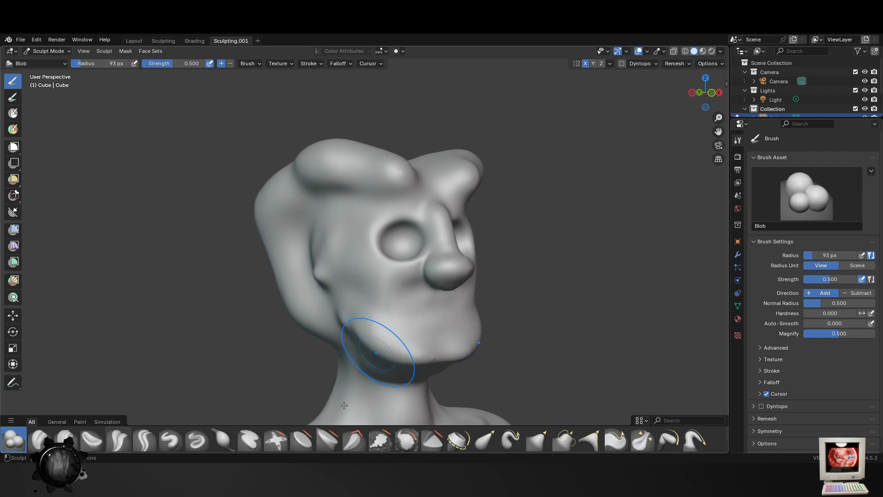
{"action": "left_click", "coordinate": [407, 440]}
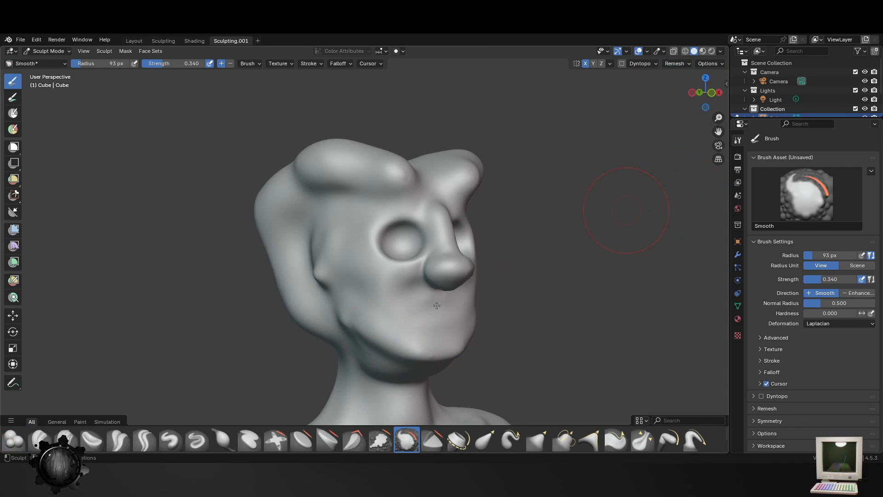
{"action": "scroll", "coordinate": [465, 321], "scroll_direction": "up", "scroll_amount": 8}
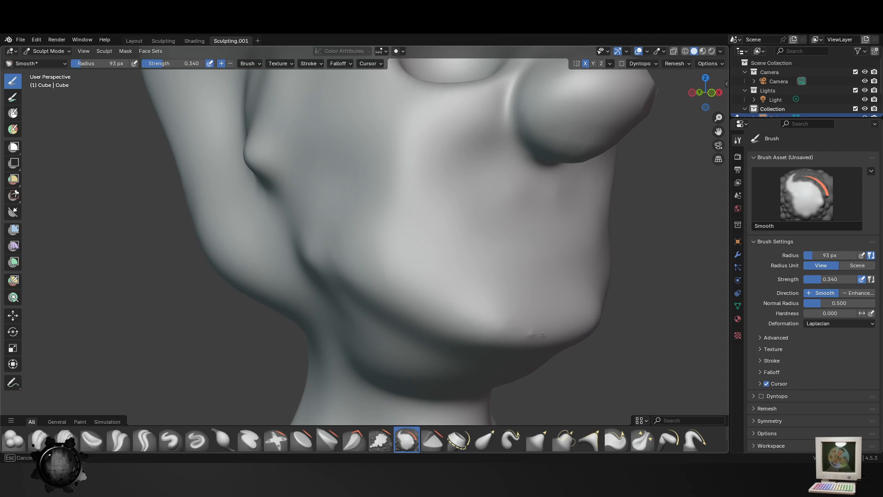
- Remesh the figure with a voxel size of 0.005 m, preserving volume and attributes, and save the file
{"action": "left_click", "coordinate": [676, 64]}
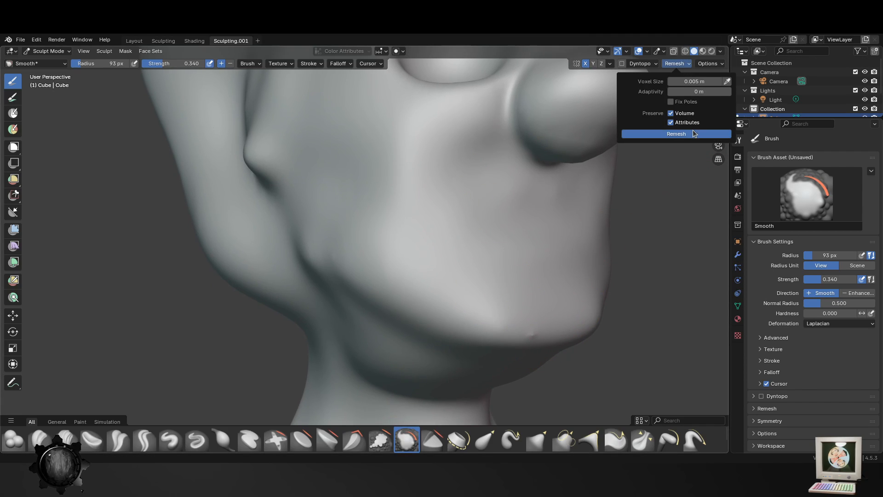
{"action": "left_click", "coordinate": [668, 134]}
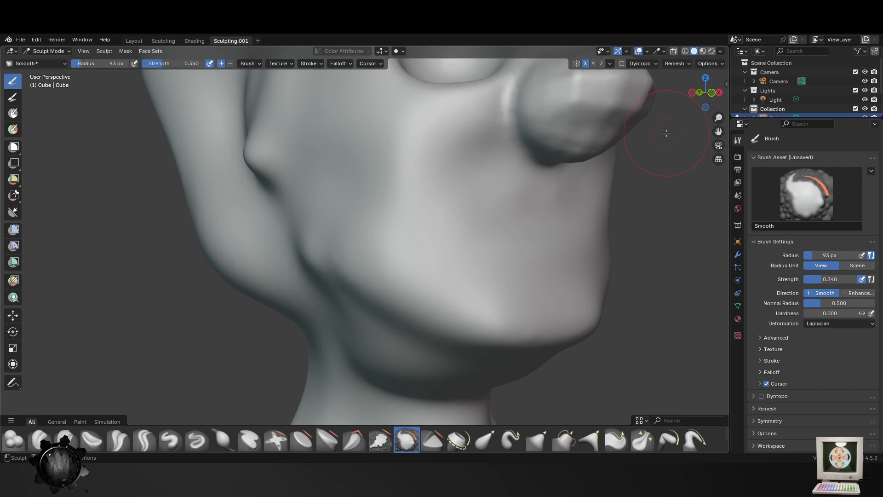
{"action": "scroll", "coordinate": [528, 322], "scroll_direction": "down", "scroll_amount": 8}
{"action": "key", "text": "ctrl+s"}
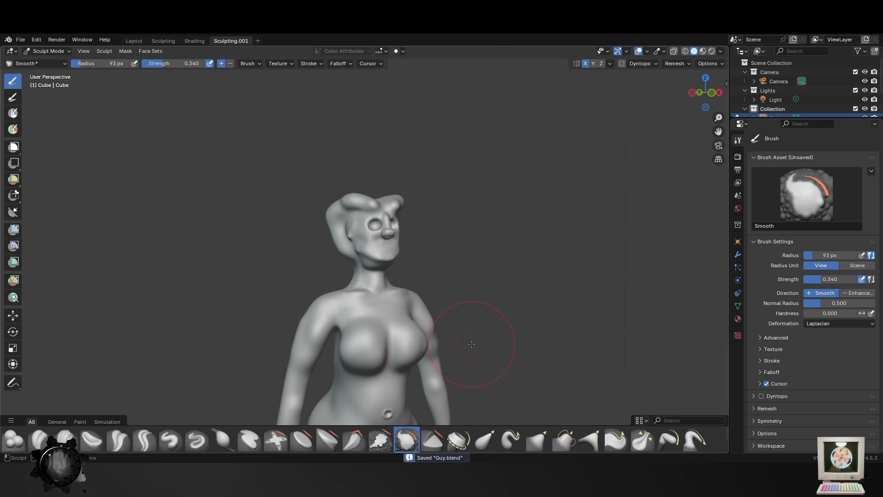
- Smooth the remeshed nose, cheeks and forehead with the Smooth brush at 93 px
{"action": "scroll", "coordinate": [435, 201], "scroll_direction": "up", "scroll_amount": 3}
{"action": "middle_click_drag", "start_coordinate": [435, 201], "coordinate": [459, 197]}
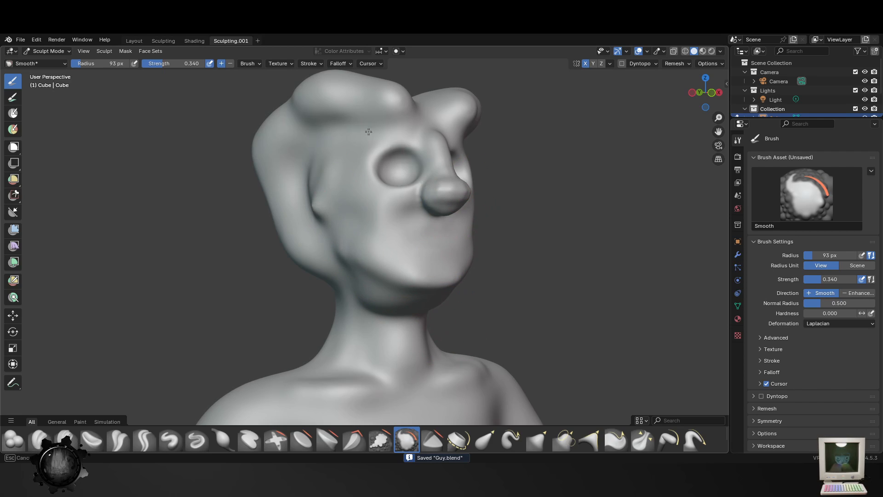
{"action": "middle_click_drag", "start_coordinate": [466, 233], "coordinate": [445, 255]}
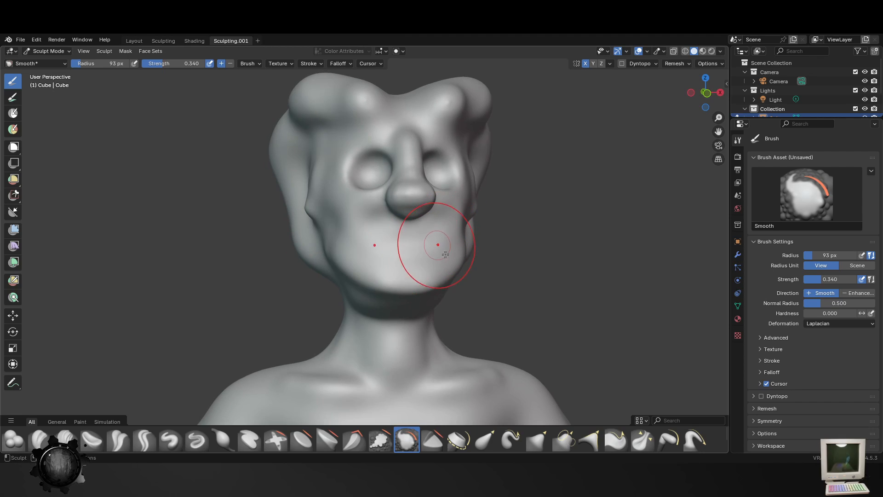
- Pull the sides of the face and jaw inward with the Elastic Grab brush at 93 px and strength 0.500
{"action": "left_click", "coordinate": [486, 440]}
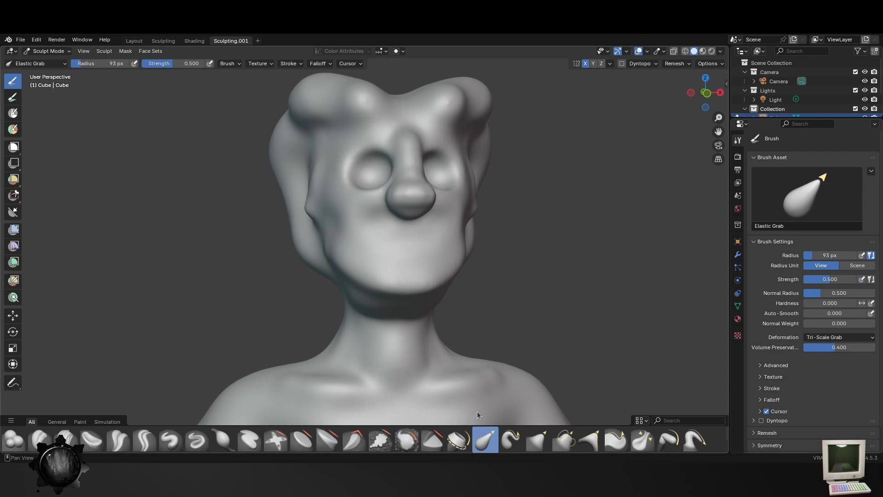
{"action": "left_click_drag", "start_coordinate": [329, 261], "coordinate": [366, 268]}
{"action": "left_click_drag", "start_coordinate": [319, 203], "coordinate": [335, 206]}
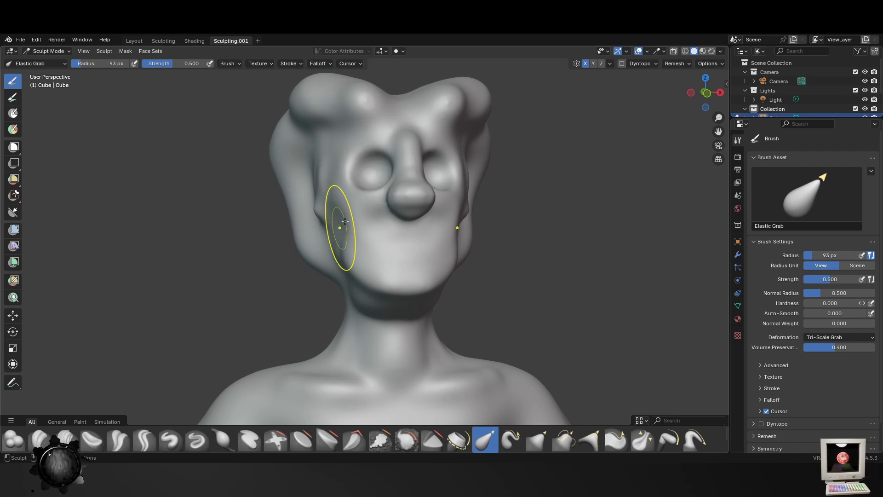
{"action": "middle_click_drag", "start_coordinate": [350, 203], "coordinate": [336, 218]}
{"action": "left_click_drag", "start_coordinate": [324, 225], "coordinate": [335, 226]}
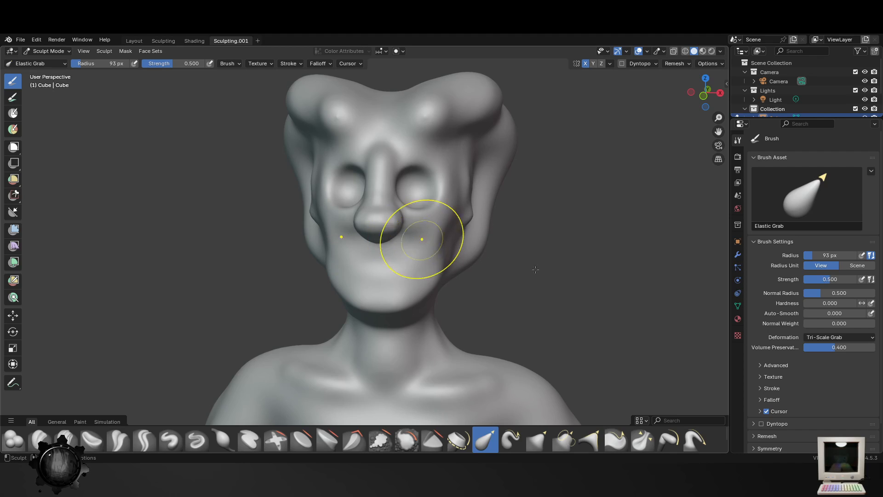
- Build up volume on the cheeks and along the sides of the face with the Blob brush at 93 px and strength 0.500
{"action": "middle_click_drag", "start_coordinate": [610, 290], "coordinate": [614, 222], "text": "ctrl"}
{"action": "left_click", "coordinate": [14, 442]}
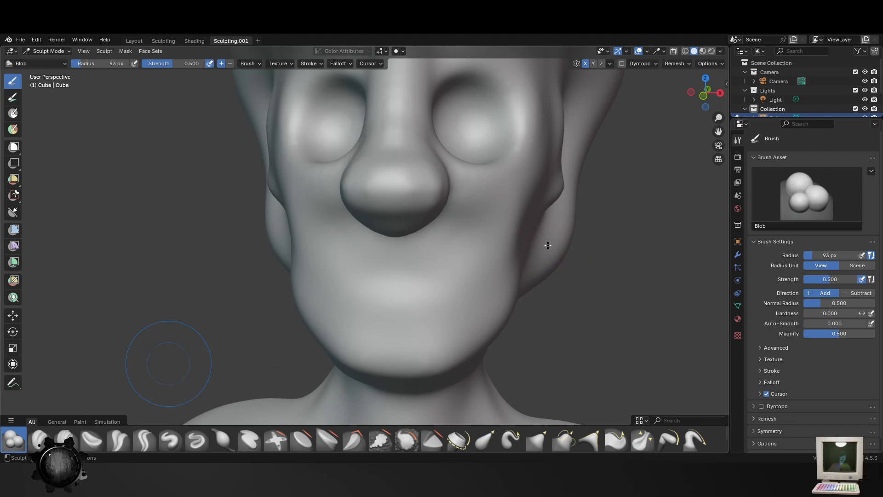
{"action": "middle_click_drag", "start_coordinate": [167, 354], "coordinate": [443, 277]}
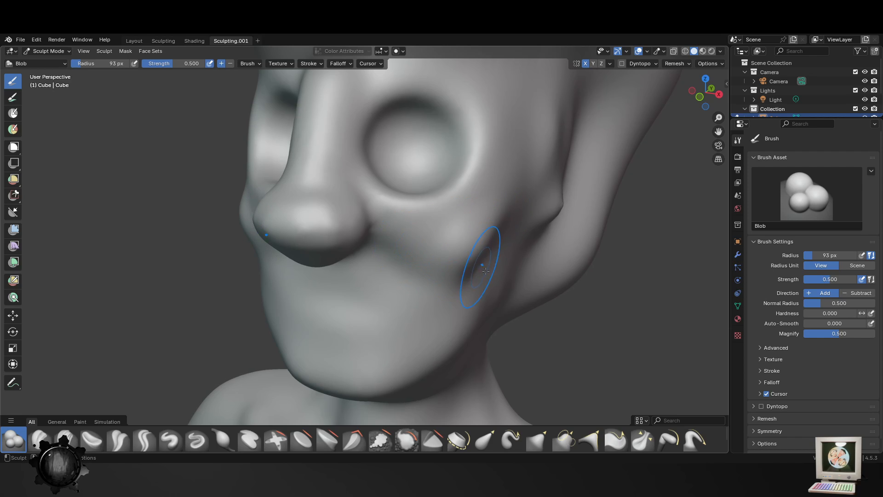
{"action": "middle_click_drag", "start_coordinate": [501, 276], "coordinate": [312, 228]}
{"action": "mouse_move", "coordinate": [314, 230]}
{"action": "left_mouse_down"}
{"action": "mouse_move", "coordinate": [378, 267]}
{"action": "mouse_move", "coordinate": [396, 256]}
{"action": "left_mouse_up"}
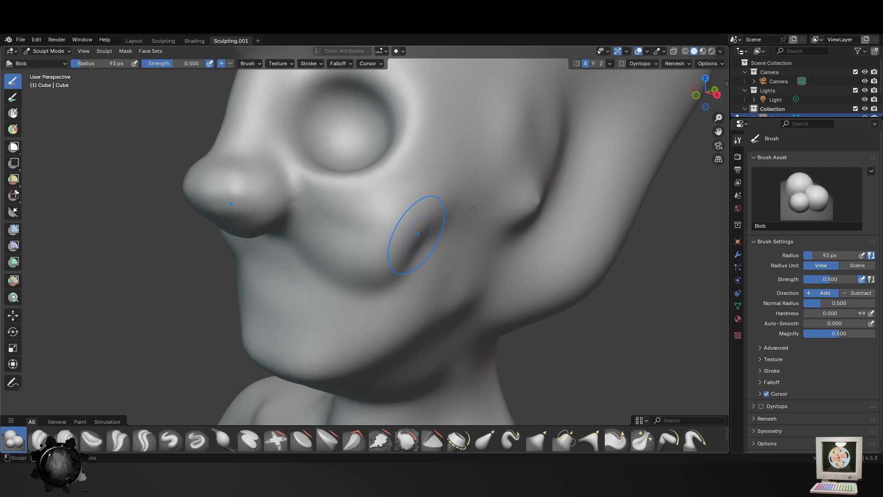
{"action": "left_click_drag", "start_coordinate": [477, 215], "coordinate": [386, 250]}
{"action": "scroll", "coordinate": [476, 275], "scroll_direction": "down", "scroll_amount": 4}
{"action": "middle_click_drag", "start_coordinate": [479, 277], "coordinate": [508, 303]}
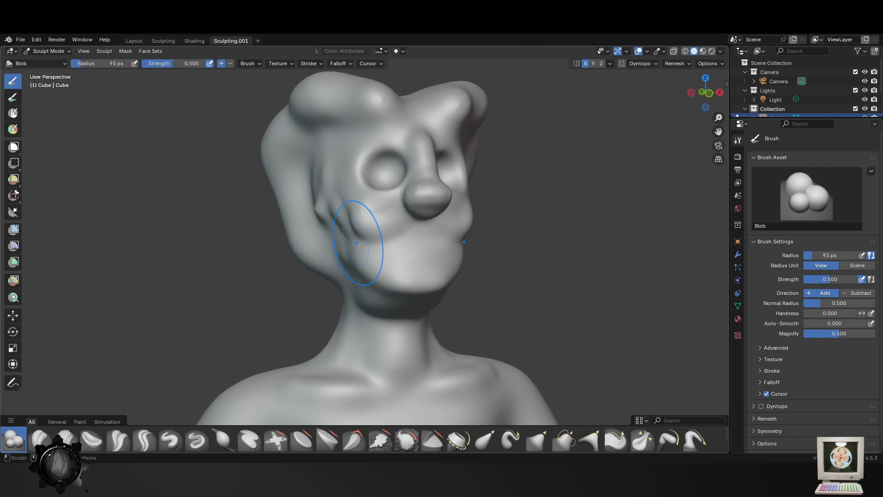
{"action": "left_click_drag", "start_coordinate": [347, 228], "coordinate": [344, 204]}
{"action": "mouse_move", "coordinate": [387, 264]}
{"action": "middle_mouse_down"}
{"action": "mouse_move", "coordinate": [407, 286]}
{"action": "mouse_move", "coordinate": [403, 409]}
{"action": "middle_mouse_up"}
- Smooth the bump on the side of the head at strength 0.340 and remesh the figure with a 0.005 m voxel size
{"action": "left_click", "coordinate": [412, 449]}
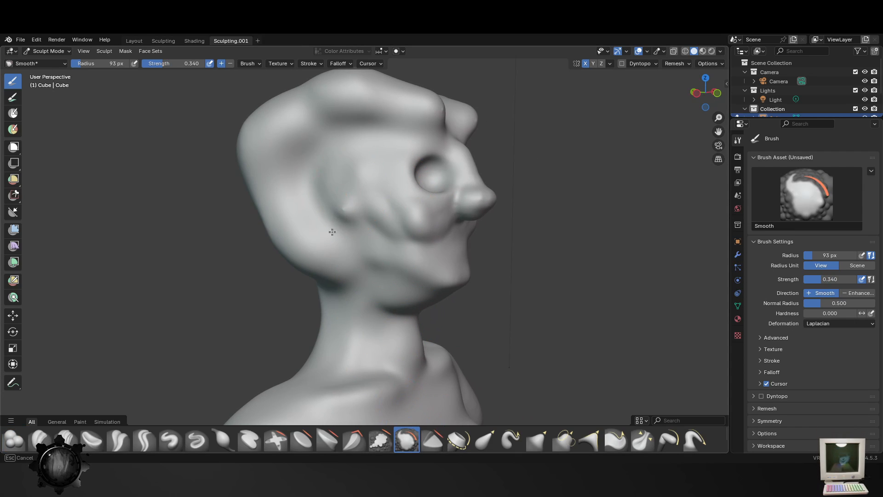
{"action": "mouse_move", "coordinate": [348, 190]}
{"action": "left_mouse_down"}
{"action": "mouse_move", "coordinate": [424, 257]}
{"action": "mouse_move", "coordinate": [350, 228]}
{"action": "left_mouse_up"}
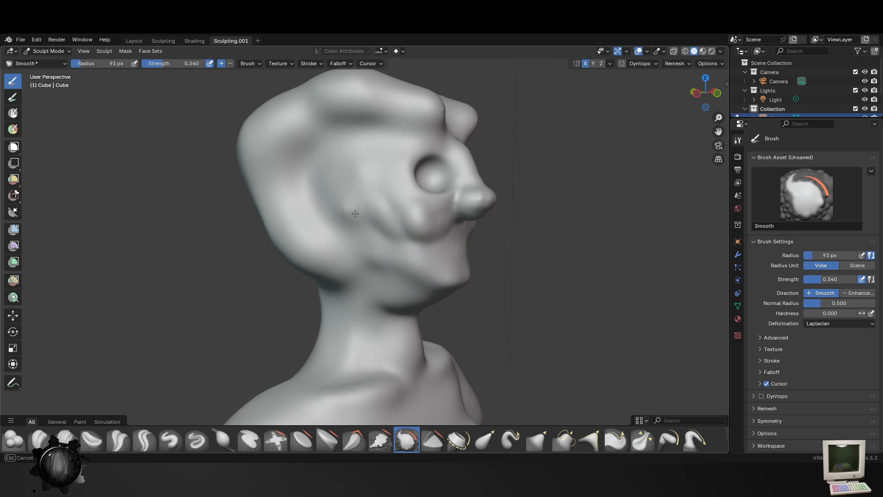
{"action": "left_click", "coordinate": [674, 63]}
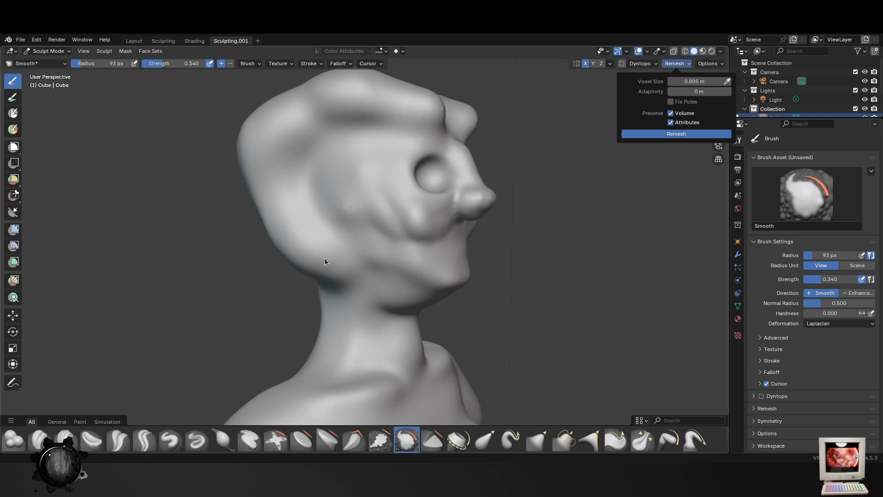
- Smooth the side and back of the hair mass, enlarging the Smooth brush to 154 px with strength 0.815
{"action": "left_click_drag", "start_coordinate": [460, 187], "coordinate": [339, 180]}
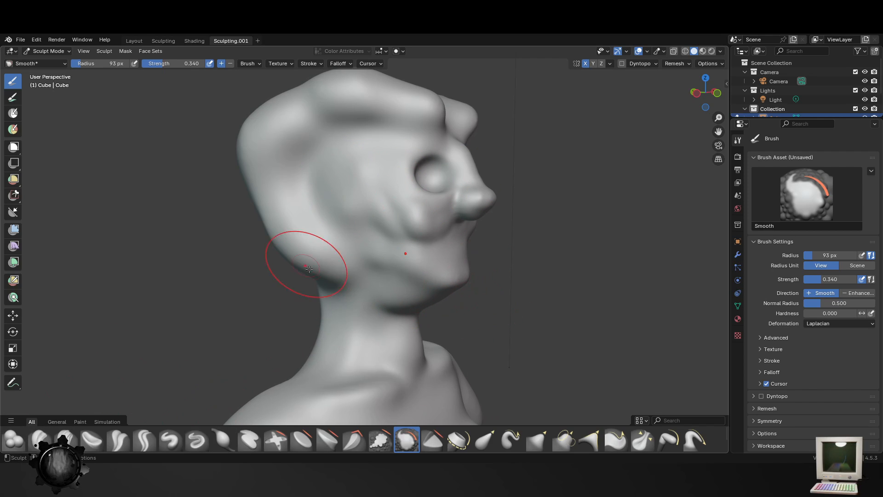
{"action": "middle_click_drag", "start_coordinate": [309, 269], "coordinate": [367, 280]}
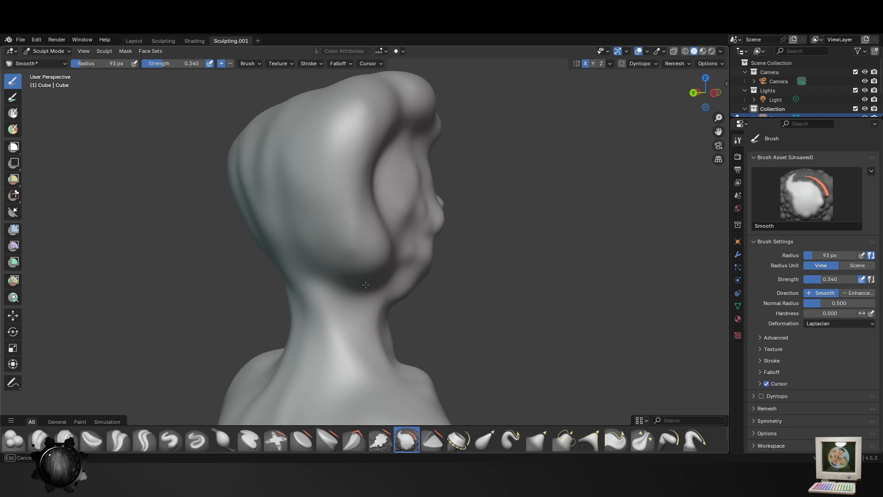
{"action": "middle_click_drag", "start_coordinate": [389, 244], "coordinate": [368, 249]}
{"action": "key", "text": "f"}
{"action": "left_click", "coordinate": [446, 256]}
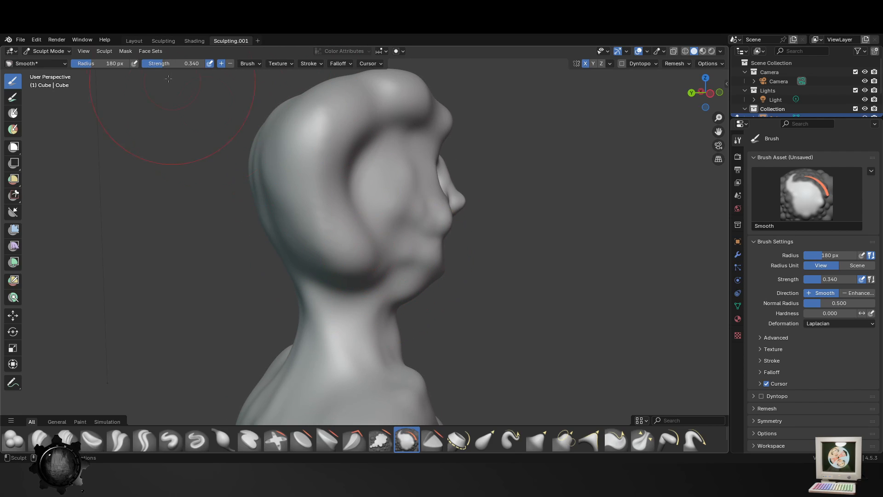
{"action": "key", "text": "f"}
{"action": "left_click", "coordinate": [336, 263]}
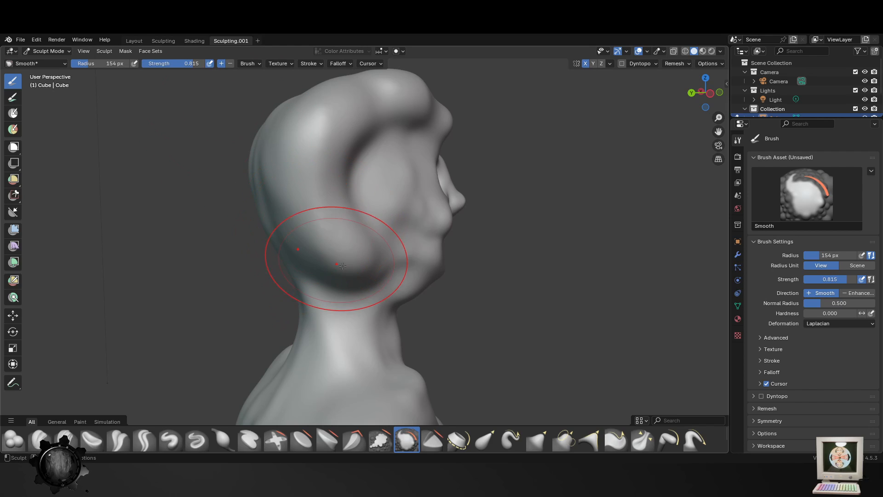
{"action": "mouse_move", "coordinate": [355, 82]}
{"action": "middle_mouse_down"}
{"action": "mouse_move", "coordinate": [322, 138]}
{"action": "mouse_move", "coordinate": [359, 154]}
{"action": "mouse_move", "coordinate": [397, 156]}
{"action": "mouse_move", "coordinate": [377, 221]}
{"action": "mouse_move", "coordinate": [414, 350]}
{"action": "middle_mouse_up"}
- Reshape the back of the head and the hair above the nape with the Elastic Grab brush at 154 px
{"action": "left_click", "coordinate": [484, 439]}
{"action": "left_click_drag", "start_coordinate": [381, 242], "coordinate": [322, 292]}
{"action": "left_click_drag", "start_coordinate": [419, 188], "coordinate": [313, 198]}
{"action": "left_click_drag", "start_coordinate": [403, 225], "coordinate": [318, 199]}
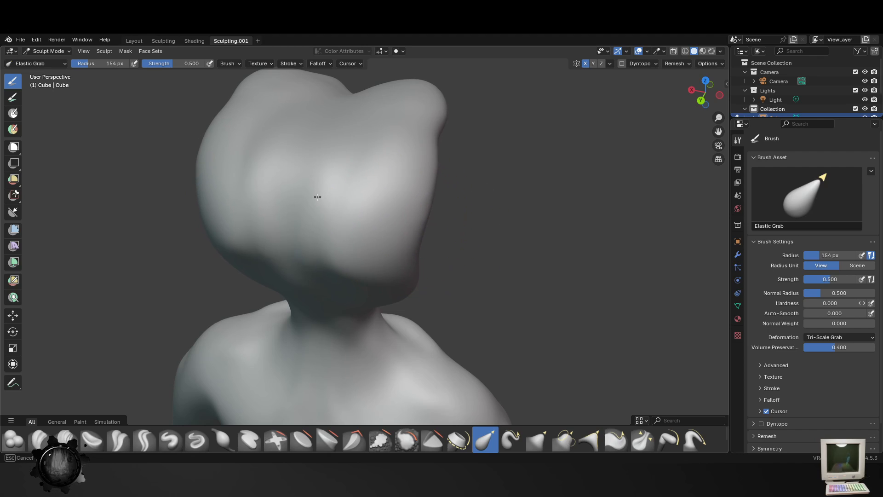
{"action": "left_click_drag", "start_coordinate": [403, 285], "coordinate": [302, 281]}
{"action": "middle_click_drag", "start_coordinate": [346, 285], "coordinate": [390, 310]}
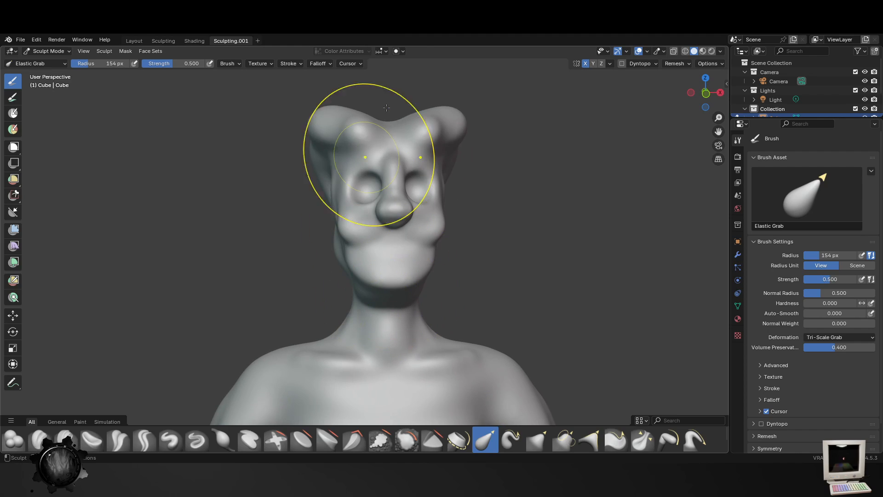
- Adjust the top of the hair, the cheeks and the face profile with the Elastic Grab brush at 154 px
{"action": "left_click_drag", "start_coordinate": [390, 123], "coordinate": [391, 112]}
{"action": "mouse_move", "coordinate": [338, 244]}
{"action": "left_mouse_down"}
{"action": "mouse_move", "coordinate": [319, 233]}
{"action": "mouse_move", "coordinate": [300, 260]}
{"action": "left_mouse_up"}
{"action": "left_click_drag", "start_coordinate": [399, 222], "coordinate": [400, 193]}
{"action": "middle_click_drag", "start_coordinate": [391, 183], "coordinate": [487, 183]}
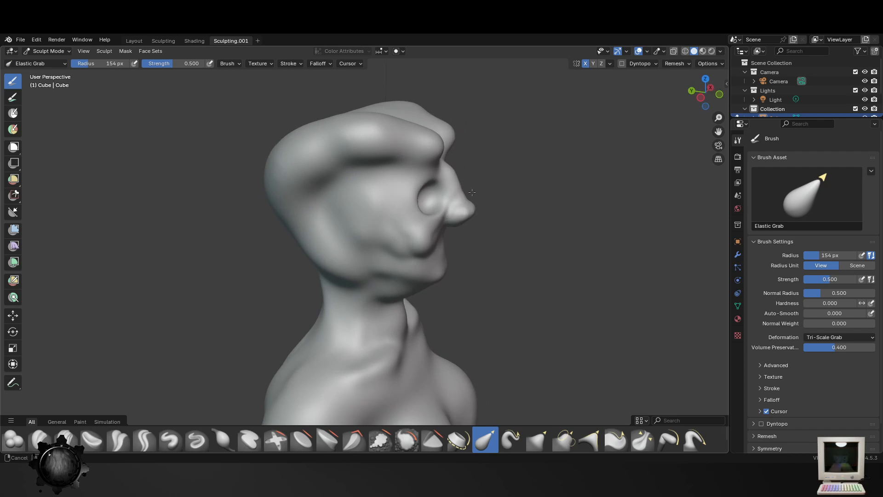
{"action": "left_click_drag", "start_coordinate": [440, 177], "coordinate": [458, 183]}
{"action": "middle_click_drag", "start_coordinate": [358, 216], "coordinate": [316, 207]}
{"action": "middle_click_drag", "start_coordinate": [404, 152], "coordinate": [453, 178]}
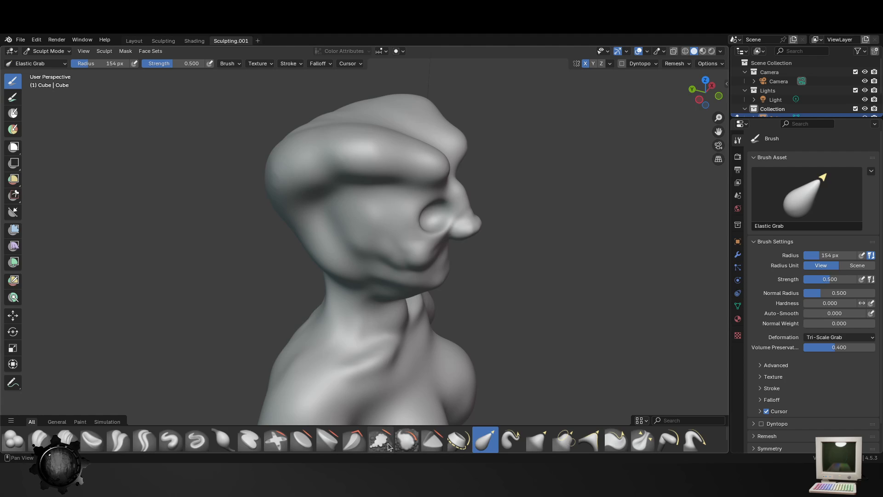
- Smooth the hair, cheeks and jaw with the Smooth brush at 154 px and strength 0.815
{"action": "left_click", "coordinate": [407, 441]}
{"action": "left_click_drag", "start_coordinate": [357, 149], "coordinate": [391, 257]}
{"action": "middle_click_drag", "start_coordinate": [356, 235], "coordinate": [386, 218]}
{"action": "left_click_drag", "start_coordinate": [345, 261], "coordinate": [373, 270]}
{"action": "middle_click_drag", "start_coordinate": [456, 327], "coordinate": [349, 287]}
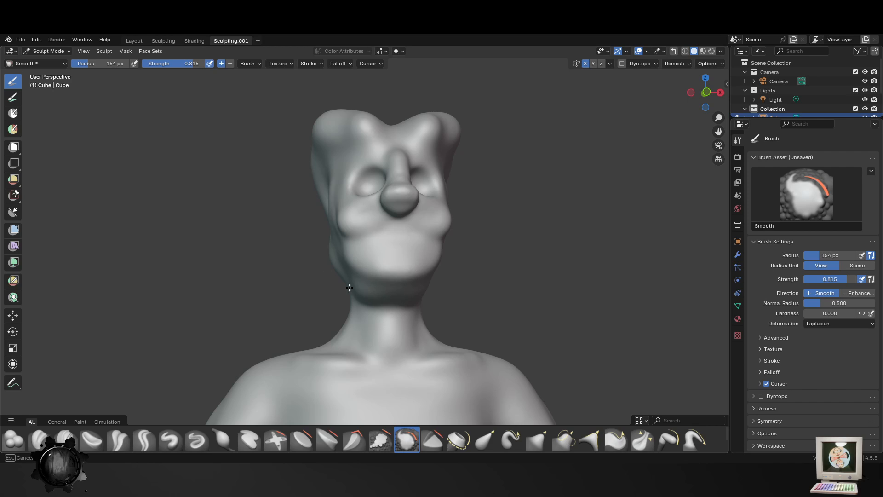
{"action": "middle_click_drag", "start_coordinate": [419, 244], "coordinate": [401, 276]}
- Reduce the Smooth brush to 52 px and smooth the cheeks, the mouth area and the sides of the nose
{"action": "key", "text": "f"}
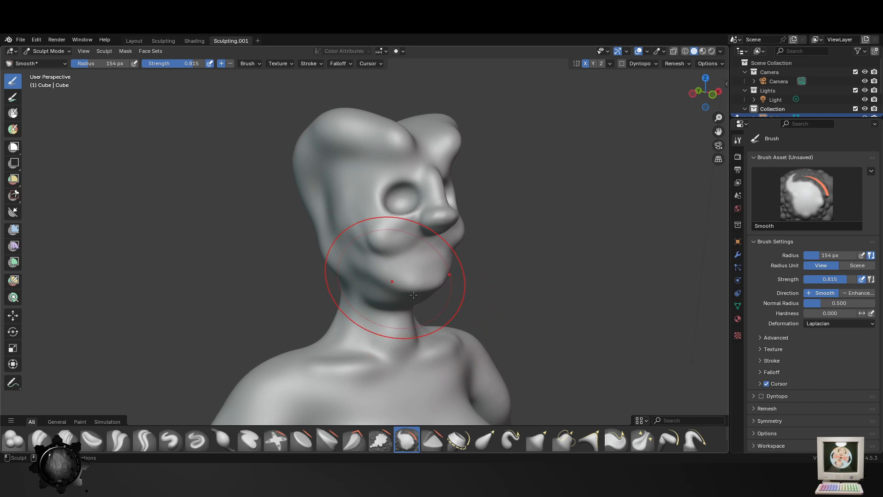
{"action": "left_click", "coordinate": [373, 280]}
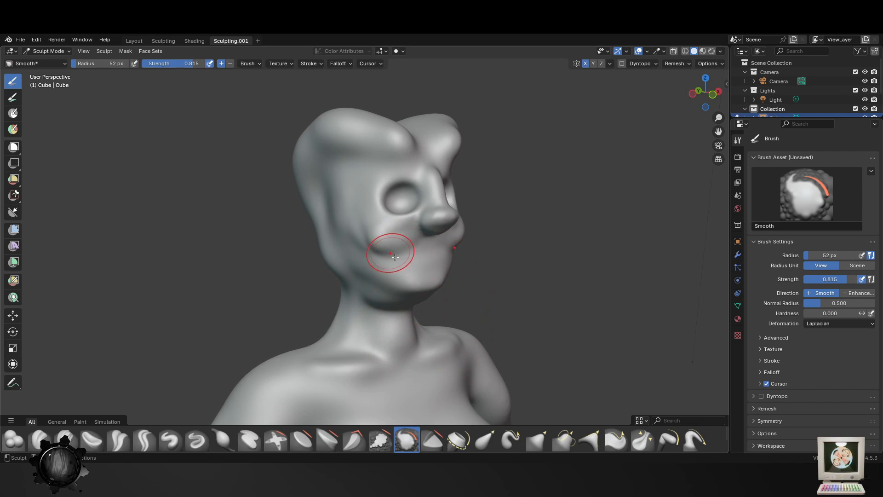
{"action": "middle_click_drag", "start_coordinate": [426, 302], "coordinate": [454, 240]}
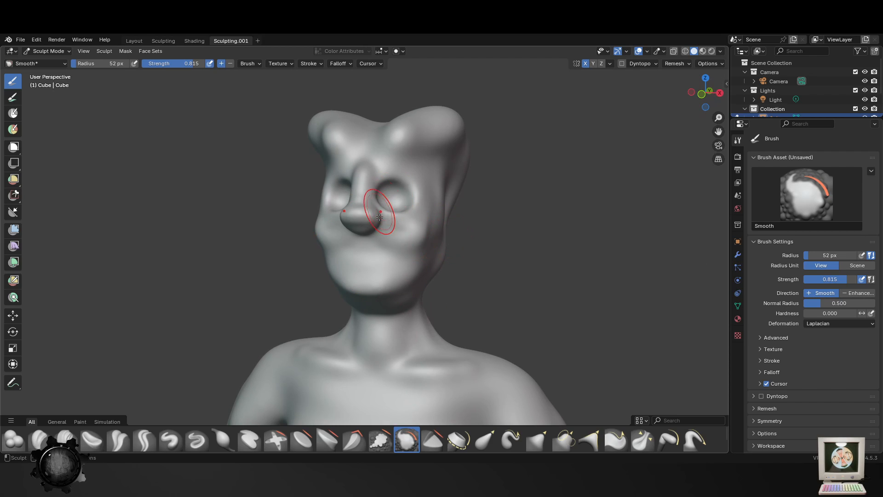
{"action": "middle_click_drag", "start_coordinate": [381, 226], "coordinate": [478, 184]}
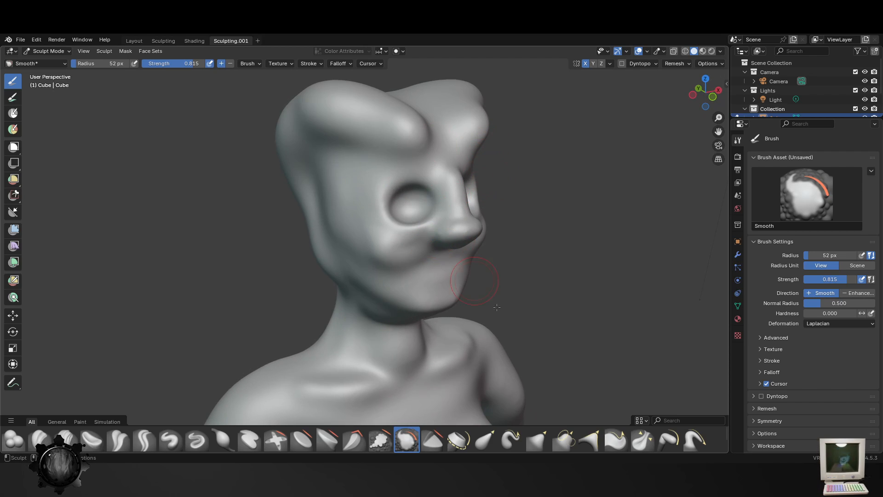
{"action": "middle_click_drag", "start_coordinate": [497, 307], "coordinate": [453, 247]}
{"action": "mouse_move", "coordinate": [402, 213]}
{"action": "middle_mouse_down"}
{"action": "mouse_move", "coordinate": [536, 281]}
{"action": "mouse_move", "coordinate": [547, 213]}
{"action": "middle_mouse_up"}
{"action": "middle_click_drag", "start_coordinate": [607, 239], "coordinate": [557, 195], "text": "shift"}
- Reshape the nose tip and bridge in profile with the Elastic Grab brush at 174 px
{"action": "left_click", "coordinate": [485, 439]}
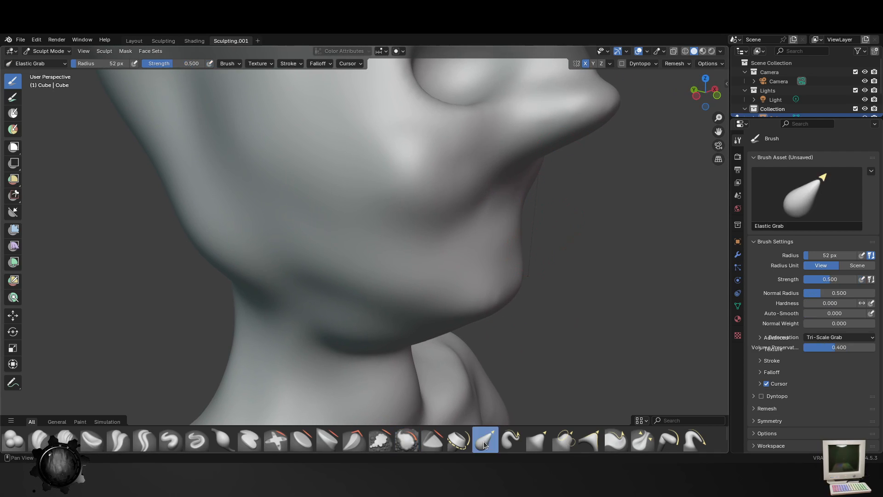
{"action": "mouse_move", "coordinate": [628, 130]}
{"action": "middle_mouse_down", "text": "shift"}
{"action": "mouse_move", "coordinate": [600, 189]}
{"action": "mouse_move", "coordinate": [560, 229]}
{"action": "middle_mouse_up", "text": "shift"}
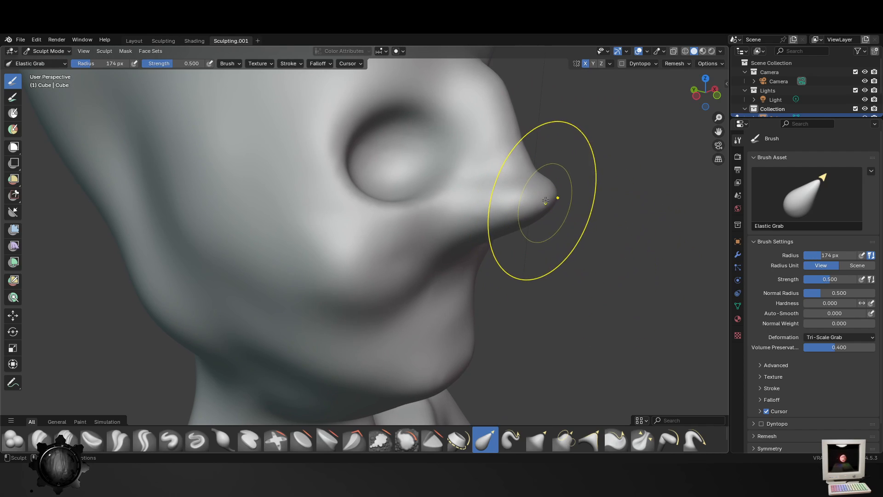
{"action": "left_click_drag", "start_coordinate": [548, 197], "coordinate": [549, 216]}
{"action": "left_click_drag", "start_coordinate": [500, 89], "coordinate": [433, 118]}
{"action": "left_click_drag", "start_coordinate": [543, 218], "coordinate": [489, 218]}
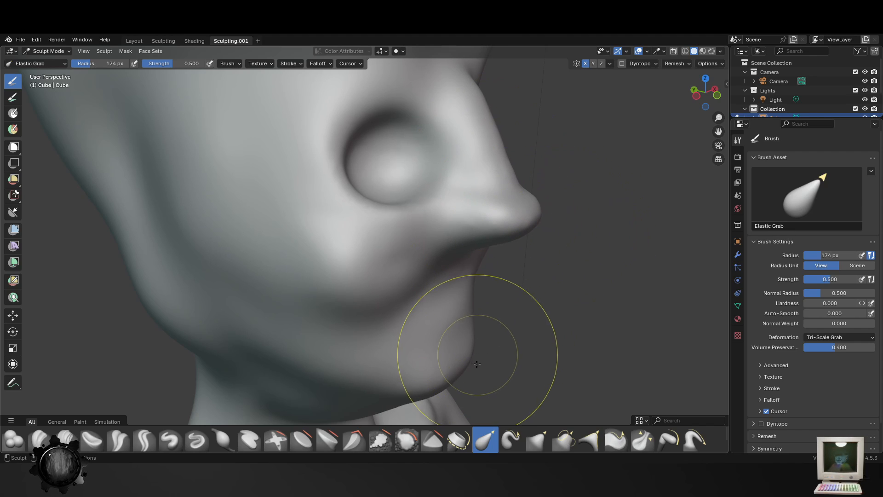
- Refine the chin, mouth area, jawline and back of the neck with the Elastic Grab brush at 174 px
{"action": "left_click_drag", "start_coordinate": [466, 365], "coordinate": [448, 341]}
{"action": "left_click_drag", "start_coordinate": [457, 290], "coordinate": [482, 297]}
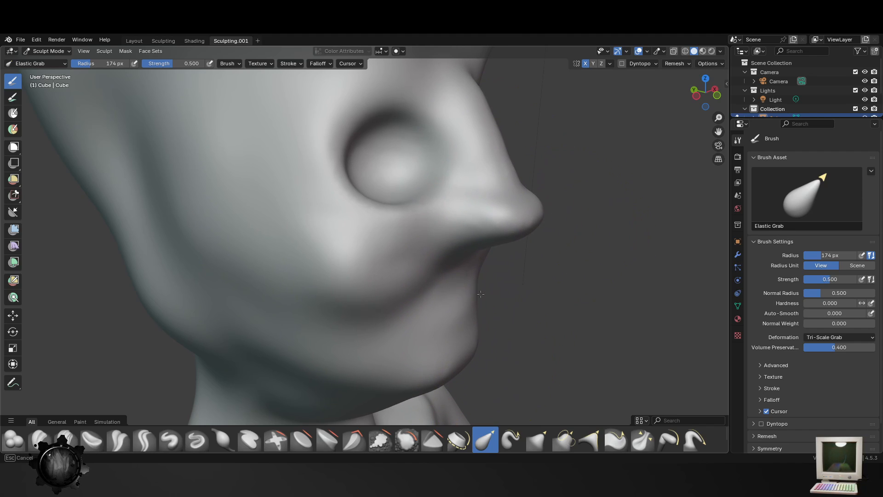
{"action": "scroll", "coordinate": [481, 315], "scroll_direction": "down", "scroll_amount": 6}
{"action": "middle_click_drag", "start_coordinate": [477, 317], "coordinate": [500, 314]}
{"action": "left_click_drag", "start_coordinate": [372, 324], "coordinate": [366, 308]}
{"action": "left_click_drag", "start_coordinate": [302, 303], "coordinate": [308, 278]}
{"action": "left_click_drag", "start_coordinate": [222, 235], "coordinate": [241, 230]}
{"action": "middle_click_drag", "start_coordinate": [288, 228], "coordinate": [209, 229]}
- Shape the nose bridge and taper the nose tip with the Elastic Grab brush at 99 px
{"action": "scroll", "coordinate": [294, 226], "scroll_direction": "up", "scroll_amount": 3}
{"action": "middle_click_drag", "start_coordinate": [377, 221], "coordinate": [429, 219]}
{"action": "key", "text": "f"}
{"action": "left_click", "coordinate": [485, 204]}
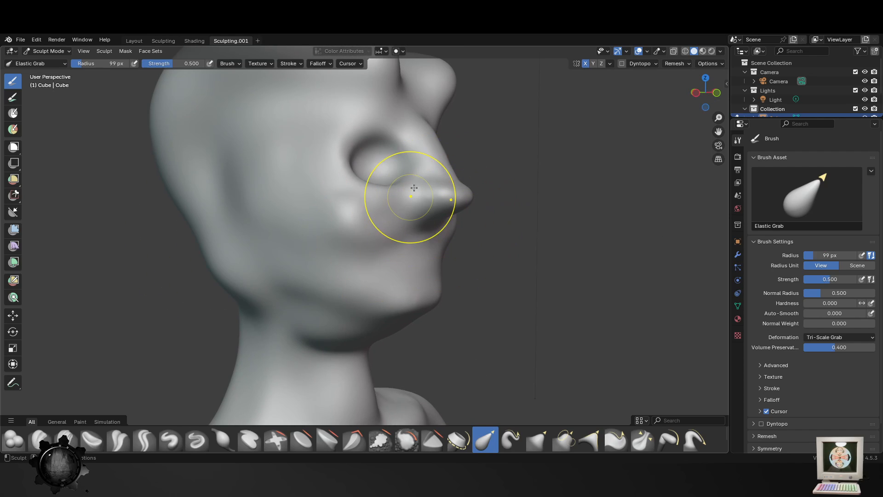
{"action": "left_click_drag", "start_coordinate": [428, 134], "coordinate": [407, 140]}
{"action": "middle_click_drag", "start_coordinate": [466, 195], "coordinate": [474, 179]}
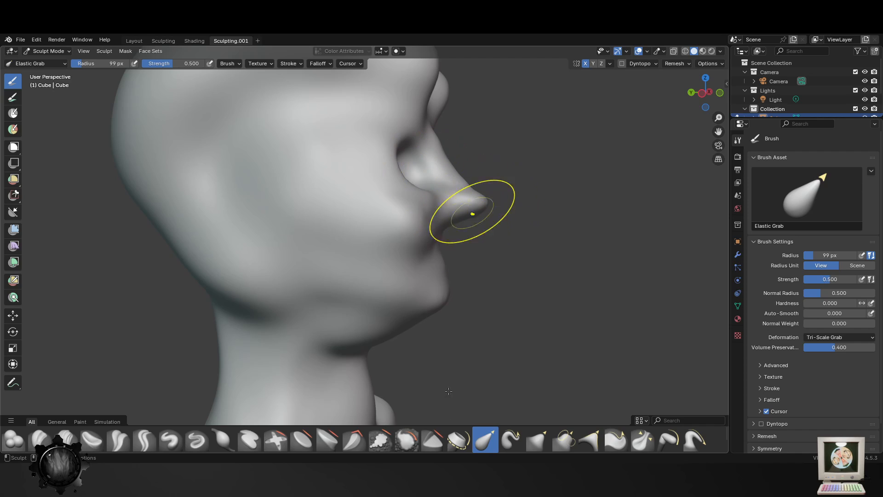
- Draw out the nose tip and adjust the rear jaw with the Elastic Snake Hook brush at 99 px and strength 1.000
{"action": "left_click", "coordinate": [511, 440]}
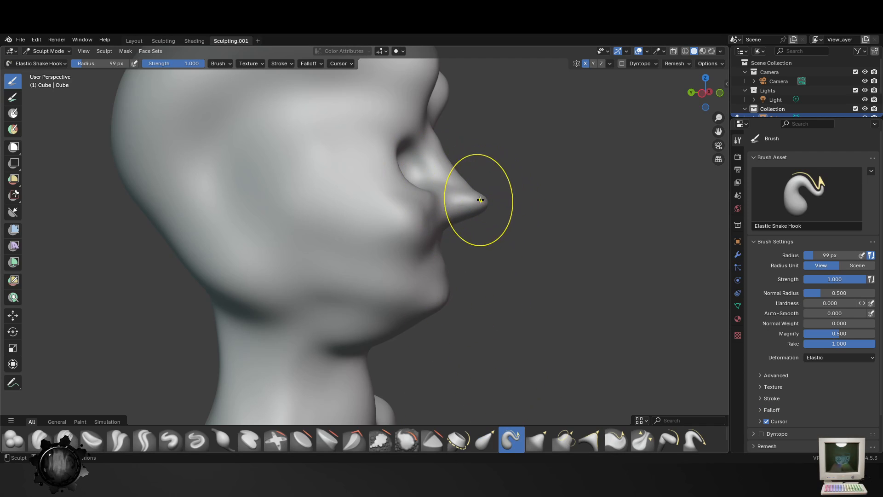
{"action": "left_click_drag", "start_coordinate": [474, 207], "coordinate": [486, 208]}
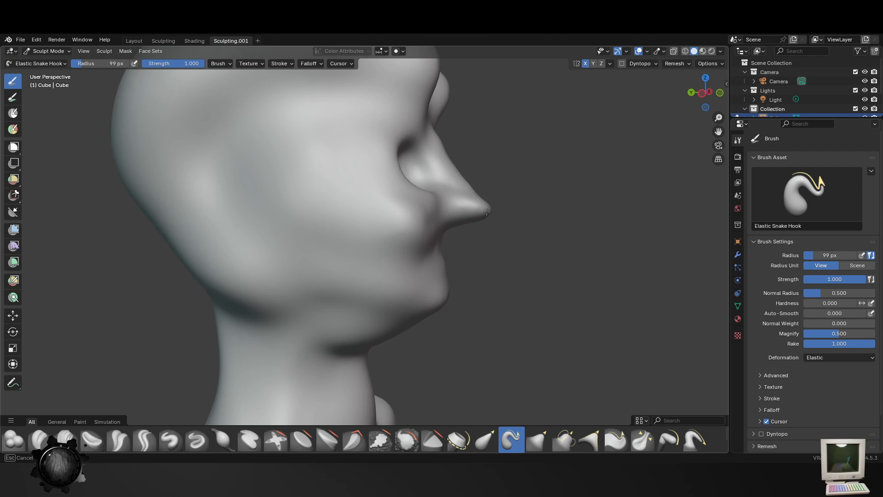
{"action": "mouse_move", "coordinate": [486, 208]}
{"action": "middle_mouse_down"}
{"action": "mouse_move", "coordinate": [424, 250]}
{"action": "mouse_move", "coordinate": [290, 303]}
{"action": "mouse_move", "coordinate": [360, 310]}
{"action": "middle_mouse_up"}
{"action": "left_click_drag", "start_coordinate": [360, 310], "coordinate": [392, 340]}
{"action": "left_click_drag", "start_coordinate": [385, 332], "coordinate": [386, 330]}
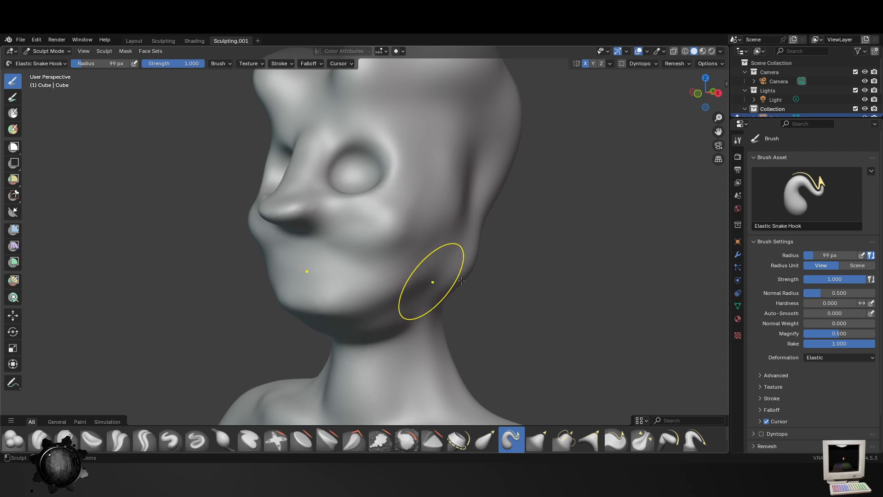
{"action": "left_click_drag", "start_coordinate": [465, 271], "coordinate": [453, 261]}
{"action": "scroll", "coordinate": [501, 252], "scroll_direction": "down", "scroll_amount": 1}
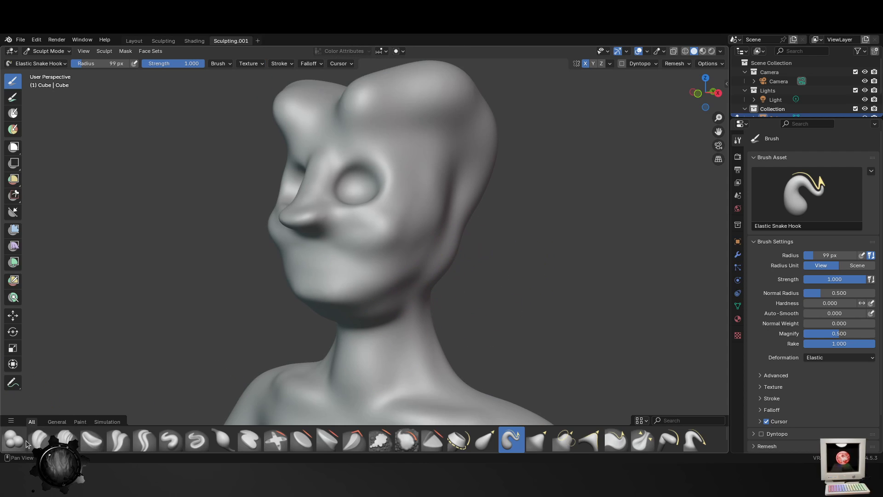
- Switch to the Blob brush at 99 px and save the file as Guy.blend
{"action": "left_click", "coordinate": [24, 440]}
{"action": "middle_click_drag", "start_coordinate": [508, 231], "coordinate": [369, 270]}
{"action": "key", "text": "ctrl+s"}
{"action": "middle_click_drag", "start_coordinate": [438, 221], "coordinate": [423, 241]}
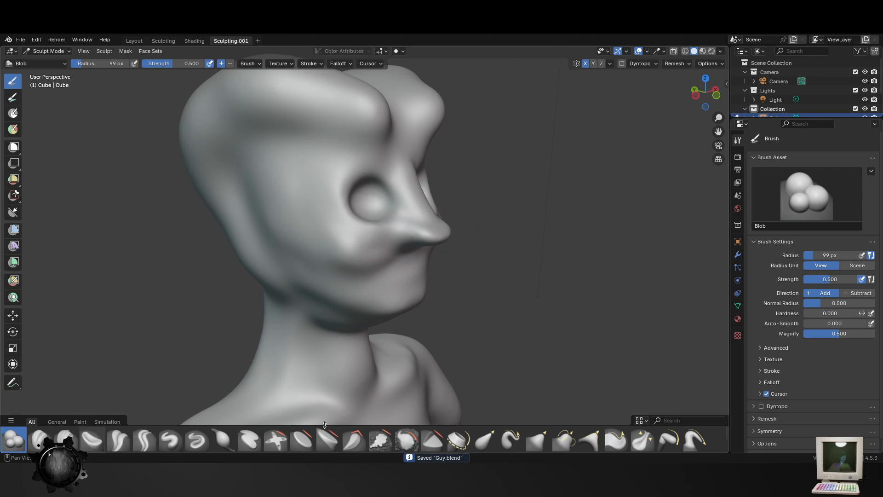
- Smooth the cheeks, nose, jaw and top of the head with the Smooth brush at 179 px and strength 0.815
{"action": "left_click", "coordinate": [406, 441]}
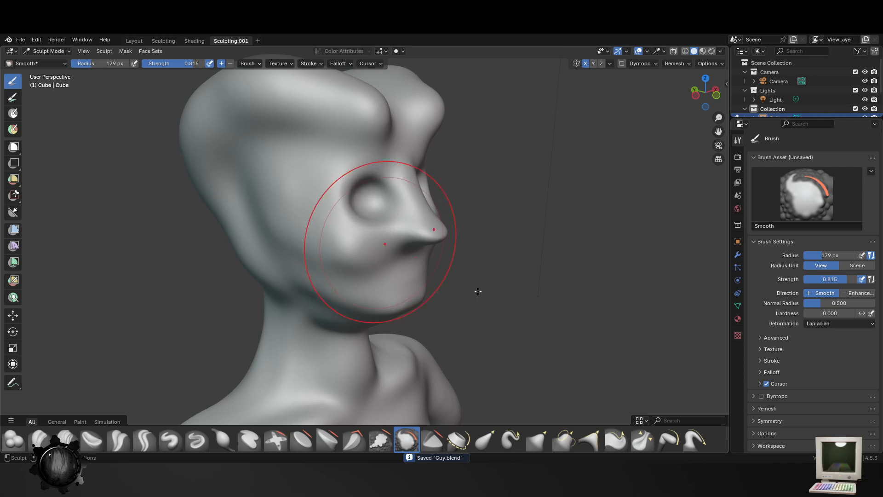
{"action": "scroll", "coordinate": [370, 271], "scroll_direction": "down", "scroll_amount": 3}
{"action": "middle_click_drag", "start_coordinate": [460, 292], "coordinate": [384, 302]}
{"action": "scroll", "coordinate": [387, 303], "scroll_direction": "up", "scroll_amount": 3}
{"action": "left_click_drag", "start_coordinate": [382, 276], "coordinate": [365, 275]}
{"action": "left_click_drag", "start_coordinate": [364, 273], "coordinate": [422, 328]}
{"action": "scroll", "coordinate": [437, 333], "scroll_direction": "down", "scroll_amount": 2}
{"action": "middle_click_drag", "start_coordinate": [452, 336], "coordinate": [523, 247]}
{"action": "scroll", "coordinate": [384, 226], "scroll_direction": "up", "scroll_amount": 4}
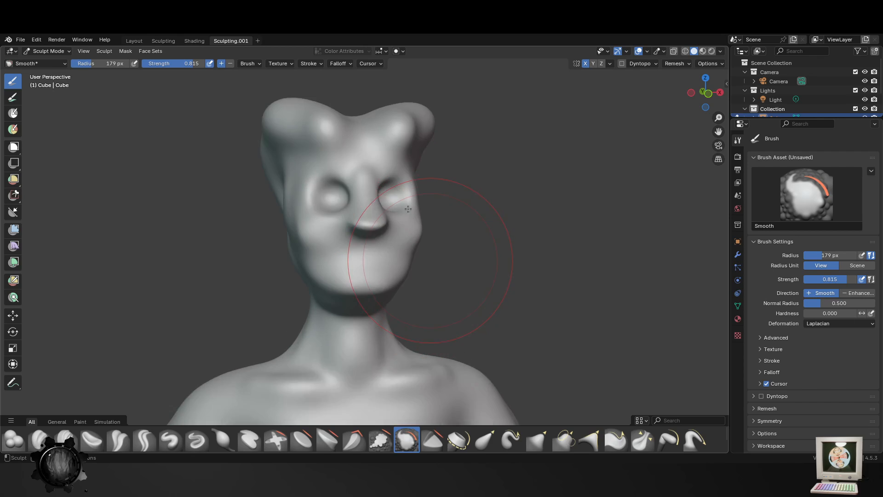
{"action": "left_click_drag", "start_coordinate": [358, 117], "coordinate": [379, 99]}
{"action": "scroll", "coordinate": [442, 95], "scroll_direction": "down", "scroll_amount": 2}
{"action": "middle_click_drag", "start_coordinate": [462, 97], "coordinate": [545, 110]}
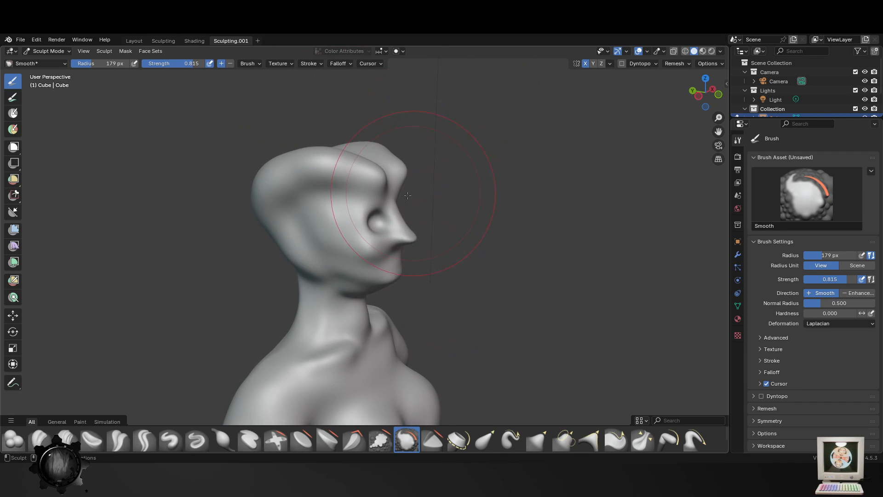
- Smooth the neck and the underside of the jaw with the Smooth brush at 179 px
{"action": "scroll", "coordinate": [405, 189], "scroll_direction": "up", "scroll_amount": 2}
{"action": "middle_click_drag", "start_coordinate": [321, 326], "coordinate": [302, 225], "text": "shift"}
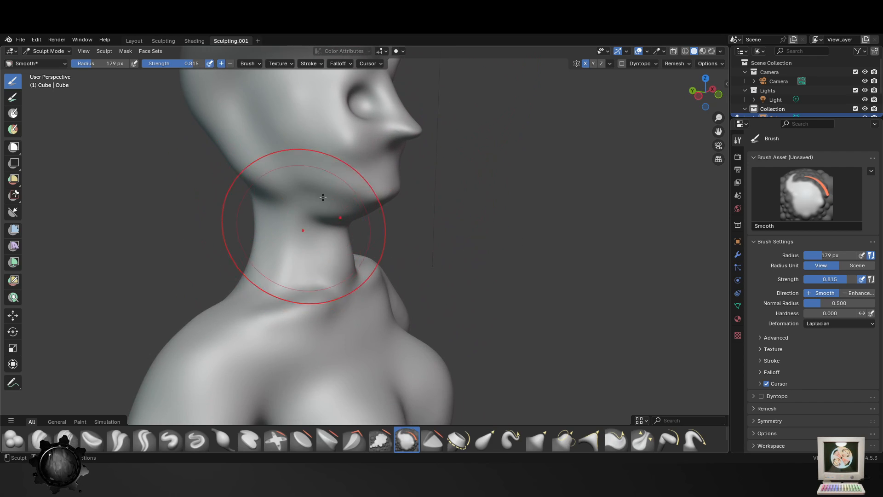
{"action": "scroll", "coordinate": [299, 289], "scroll_direction": "down", "scroll_amount": 3}
{"action": "middle_click_drag", "start_coordinate": [289, 287], "coordinate": [303, 312]}
{"action": "scroll", "coordinate": [394, 216], "scroll_direction": "up", "scroll_amount": 3}
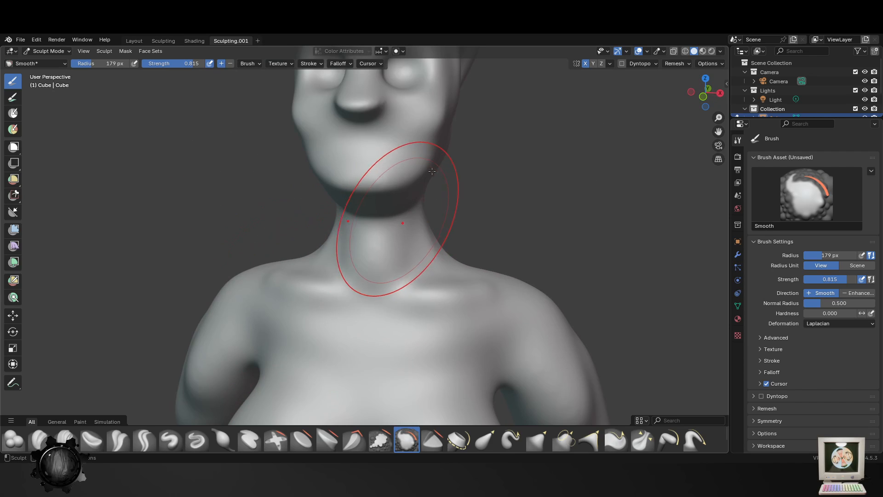
{"action": "mouse_move", "coordinate": [435, 211]}
{"action": "middle_mouse_down", "text": "shift"}
{"action": "mouse_move", "coordinate": [424, 290]}
{"action": "mouse_move", "coordinate": [439, 284]}
{"action": "middle_mouse_up", "text": "shift"}
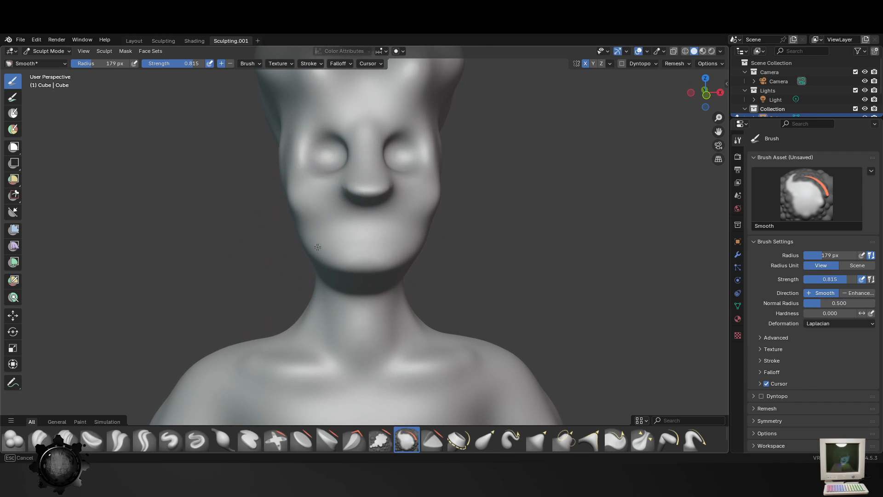
- Add volume around the jaw and the sides of the neck with the Blob brush at 66 px and strength 0.500
{"action": "left_click", "coordinate": [19, 440]}
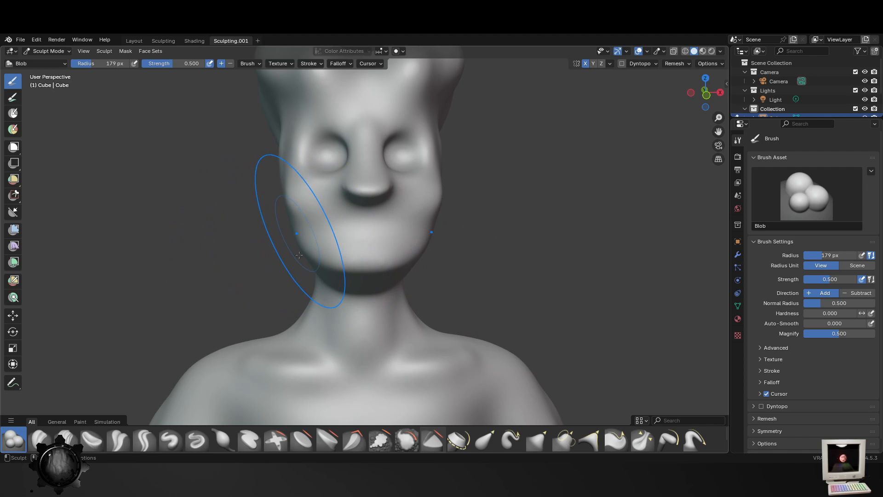
{"action": "middle_click_drag", "start_coordinate": [381, 290], "coordinate": [451, 261]}
{"action": "key", "text": "f"}
{"action": "left_click", "coordinate": [399, 223]}
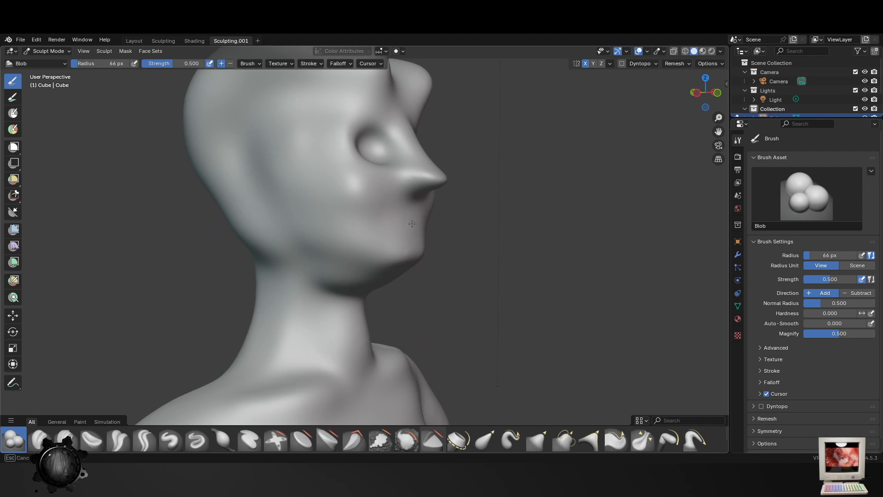
{"action": "mouse_move", "coordinate": [411, 224]}
{"action": "left_mouse_down"}
{"action": "mouse_move", "coordinate": [424, 224]}
{"action": "mouse_move", "coordinate": [392, 246]}
{"action": "mouse_move", "coordinate": [297, 236]}
{"action": "left_mouse_up"}
{"action": "middle_click_drag", "start_coordinate": [373, 278], "coordinate": [371, 301]}
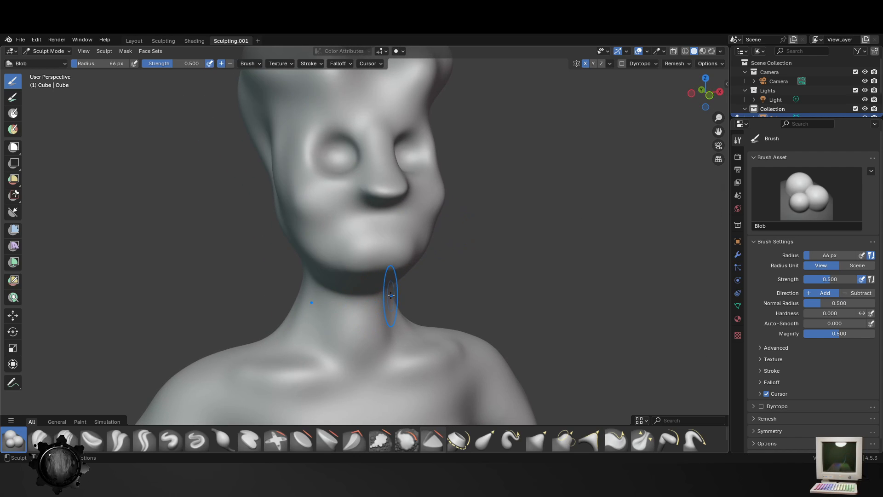
{"action": "left_click_drag", "start_coordinate": [385, 275], "coordinate": [353, 278]}
{"action": "scroll", "coordinate": [360, 275], "scroll_direction": "down", "scroll_amount": 3}
{"action": "middle_click_drag", "start_coordinate": [397, 243], "coordinate": [365, 254]}
{"action": "scroll", "coordinate": [365, 255], "scroll_direction": "up", "scroll_amount": 2}
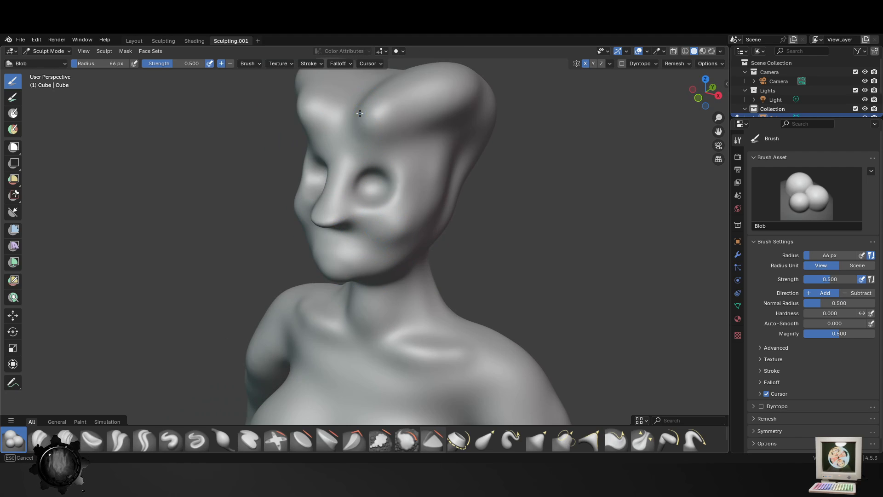
- Build up two rounded horn bases on the forehead above the eyes with a resized Blob brush
{"action": "middle_click_drag", "start_coordinate": [419, 112], "coordinate": [376, 112]}
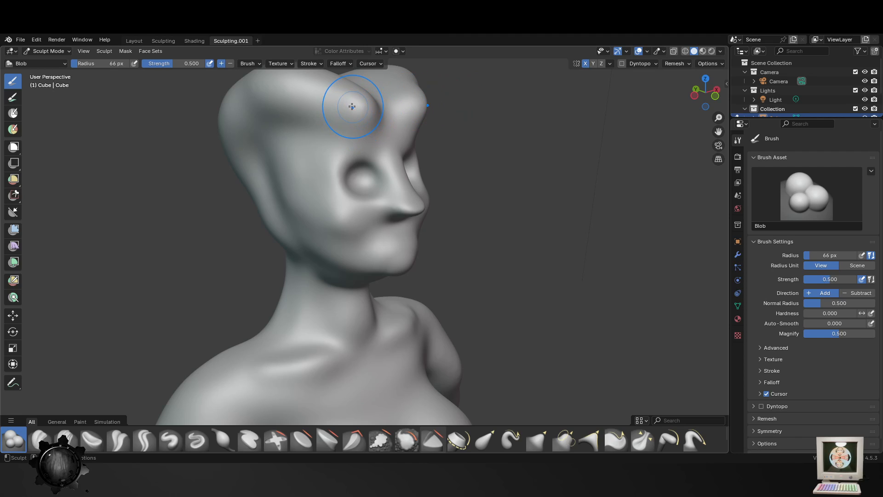
{"action": "key", "text": "f"}
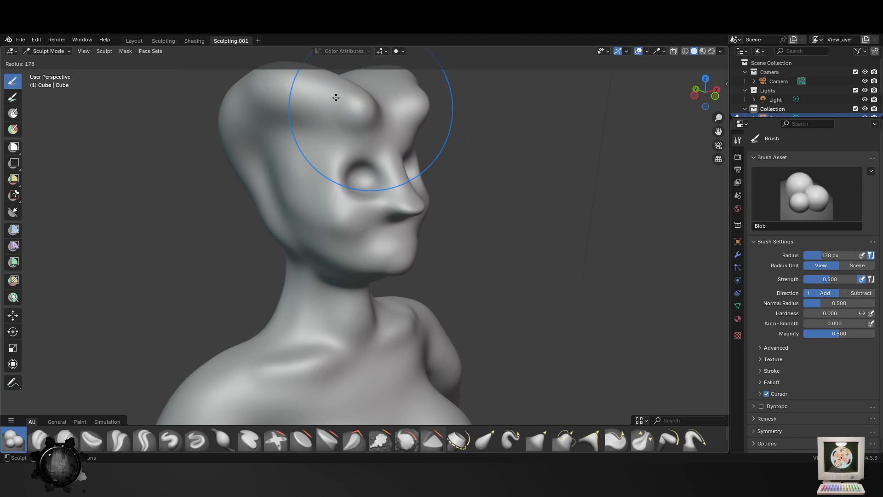
{"action": "mouse_move", "coordinate": [371, 111]}
{"action": "left_mouse_down"}
{"action": "mouse_move", "coordinate": [360, 118]}
{"action": "mouse_move", "coordinate": [354, 109]}
{"action": "left_mouse_up"}
{"action": "middle_click_drag", "start_coordinate": [378, 115], "coordinate": [414, 121]}
- Pull two tapered horns forward from the forehead bumps with the Elastic Snake Hook brush at 54 px and strength 1.000
{"action": "left_click", "coordinate": [511, 440]}
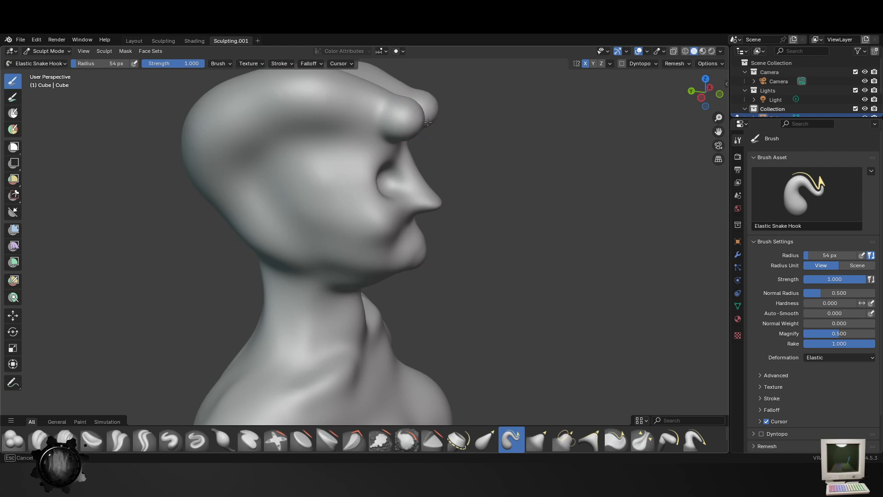
{"action": "left_click_drag", "start_coordinate": [427, 123], "coordinate": [495, 97]}
{"action": "left_click_drag", "start_coordinate": [430, 127], "coordinate": [542, 71]}
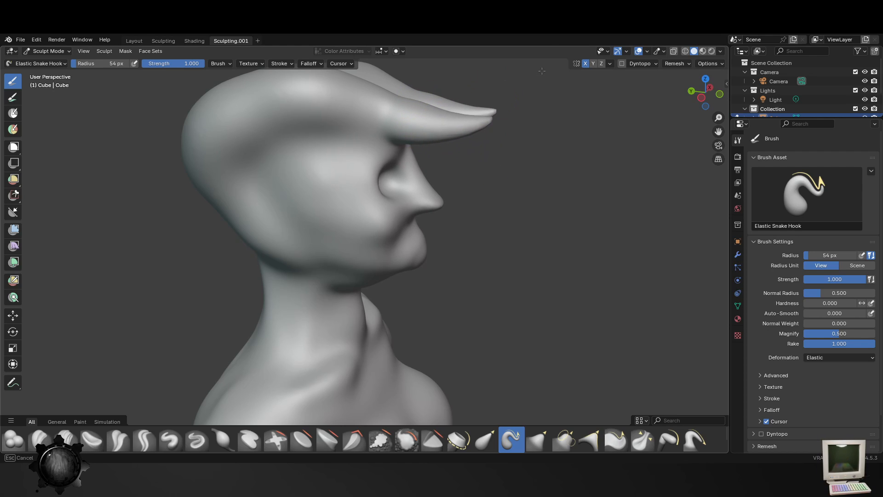
{"action": "middle_click_drag", "start_coordinate": [571, 218], "coordinate": [467, 260]}
{"action": "mouse_move", "coordinate": [451, 197]}
{"action": "middle_mouse_down"}
{"action": "mouse_move", "coordinate": [390, 188]}
{"action": "mouse_move", "coordinate": [419, 180]}
{"action": "middle_mouse_up"}
- Pull the back of the skull outward and upward with the Elastic Snake Hook brush at 92 px
{"action": "key", "text": "f"}
{"action": "left_click", "coordinate": [504, 207]}
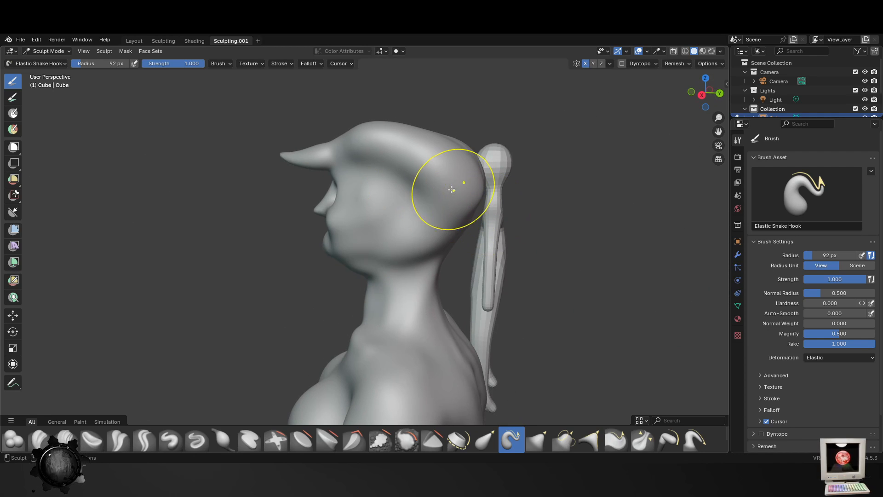
{"action": "left_click_drag", "start_coordinate": [454, 188], "coordinate": [551, 284]}
{"action": "middle_click_drag", "start_coordinate": [484, 280], "coordinate": [613, 255]}
{"action": "middle_click_drag", "start_coordinate": [383, 290], "coordinate": [460, 304]}
{"action": "middle_click_drag", "start_coordinate": [348, 318], "coordinate": [403, 317]}
{"action": "middle_click_drag", "start_coordinate": [286, 219], "coordinate": [339, 207]}
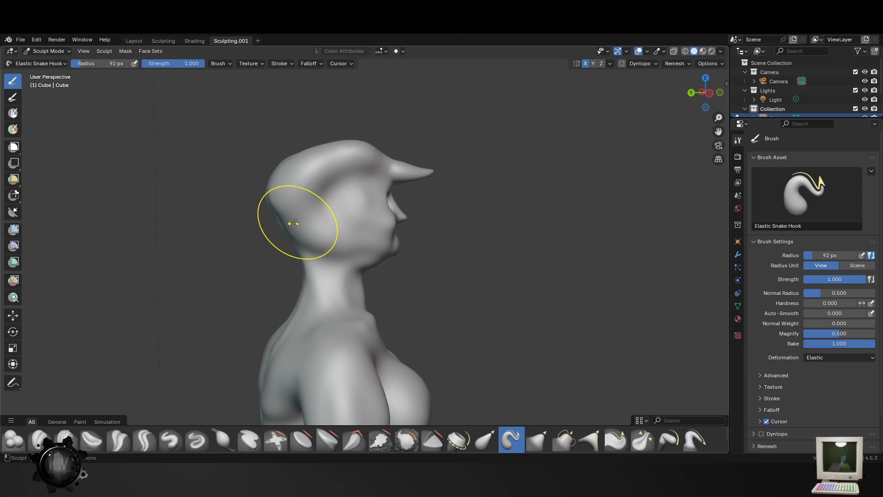
{"action": "mouse_move", "coordinate": [294, 223]}
{"action": "left_mouse_down"}
{"action": "mouse_move", "coordinate": [310, 213]}
{"action": "mouse_move", "coordinate": [292, 184]}
{"action": "mouse_move", "coordinate": [272, 187]}
{"action": "left_mouse_up"}
- Stretch the rear of the head backward into points with the Elastic Snake Hook brush at 57 px
{"action": "key", "text": "f"}
{"action": "left_click", "coordinate": [286, 174]}
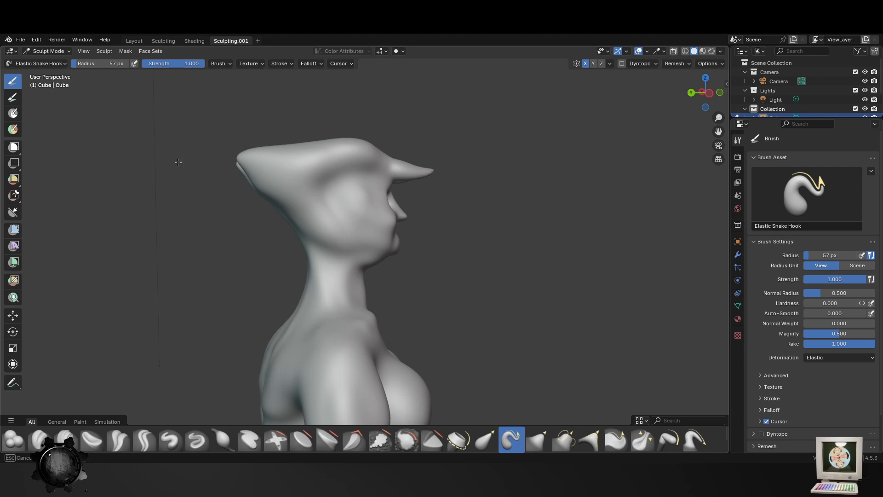
{"action": "left_click_drag", "start_coordinate": [256, 156], "coordinate": [203, 158]}
{"action": "middle_click_drag", "start_coordinate": [387, 229], "coordinate": [364, 247]}
{"action": "mouse_move", "coordinate": [524, 260]}
{"action": "middle_mouse_down"}
{"action": "mouse_move", "coordinate": [450, 249]}
{"action": "mouse_move", "coordinate": [483, 233]}
{"action": "middle_mouse_up"}
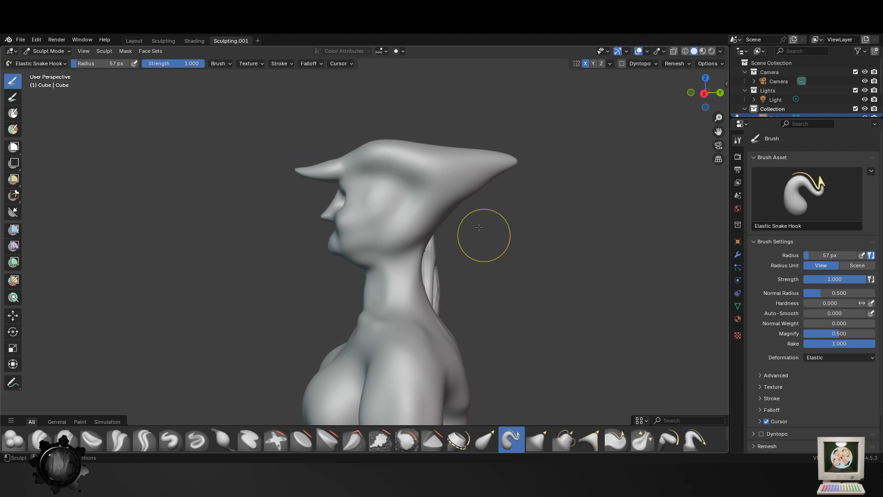
- Raise and reshape the two rear head lobes with the Elastic Snake Hook brush at 118 px, and save the file
{"action": "key", "text": "f"}
{"action": "left_click", "coordinate": [506, 247]}
{"action": "left_click_drag", "start_coordinate": [443, 211], "coordinate": [435, 205]}
{"action": "middle_click_drag", "start_coordinate": [503, 178], "coordinate": [453, 184]}
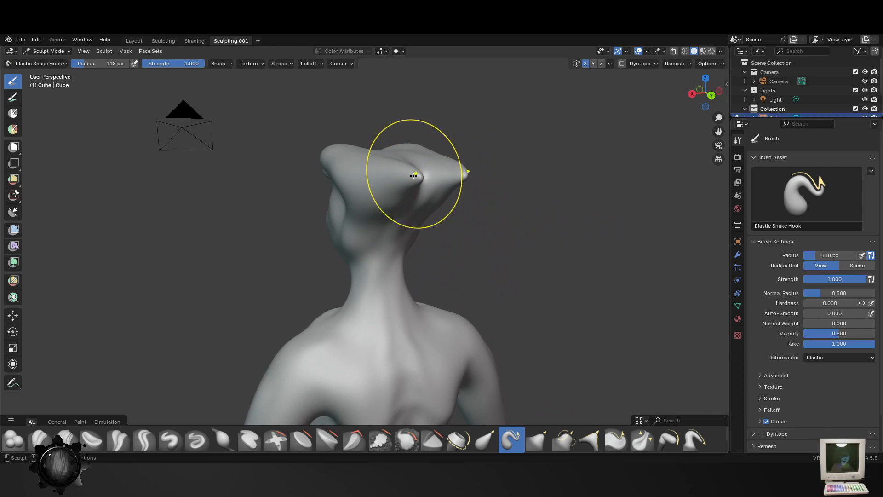
{"action": "mouse_move", "coordinate": [414, 175]}
{"action": "left_mouse_down"}
{"action": "mouse_move", "coordinate": [382, 147]}
{"action": "mouse_move", "coordinate": [366, 106]}
{"action": "left_mouse_up"}
{"action": "mouse_move", "coordinate": [366, 106]}
{"action": "middle_mouse_down"}
{"action": "mouse_move", "coordinate": [460, 255]}
{"action": "mouse_move", "coordinate": [516, 227]}
{"action": "middle_mouse_up"}
{"action": "mouse_move", "coordinate": [485, 174]}
{"action": "left_mouse_down"}
{"action": "mouse_move", "coordinate": [488, 138]}
{"action": "mouse_move", "coordinate": [453, 83]}
{"action": "left_mouse_up"}
{"action": "mouse_move", "coordinate": [449, 168]}
{"action": "middle_mouse_down"}
{"action": "mouse_move", "coordinate": [326, 168]}
{"action": "mouse_move", "coordinate": [414, 202]}
{"action": "middle_mouse_up"}
{"action": "key", "text": "ctrl+s"}
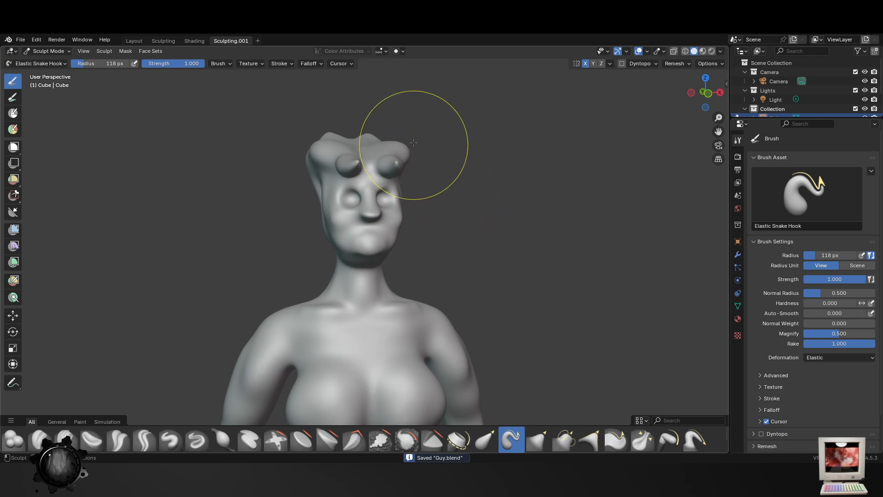
- Bend both forehead horns outward and upward into curved points with the Elastic Snake Hook brush at 64 px
{"action": "key", "text": "f"}
{"action": "left_click", "coordinate": [386, 158]}
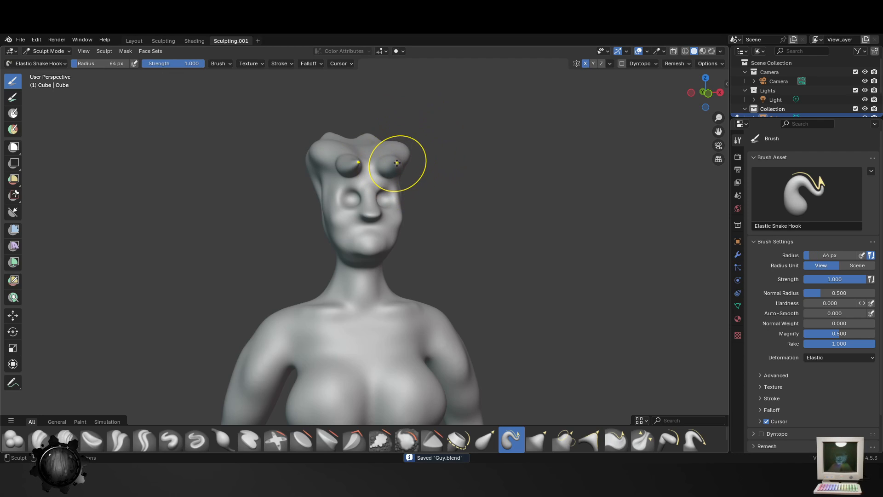
{"action": "left_click_drag", "start_coordinate": [415, 164], "coordinate": [427, 147]}
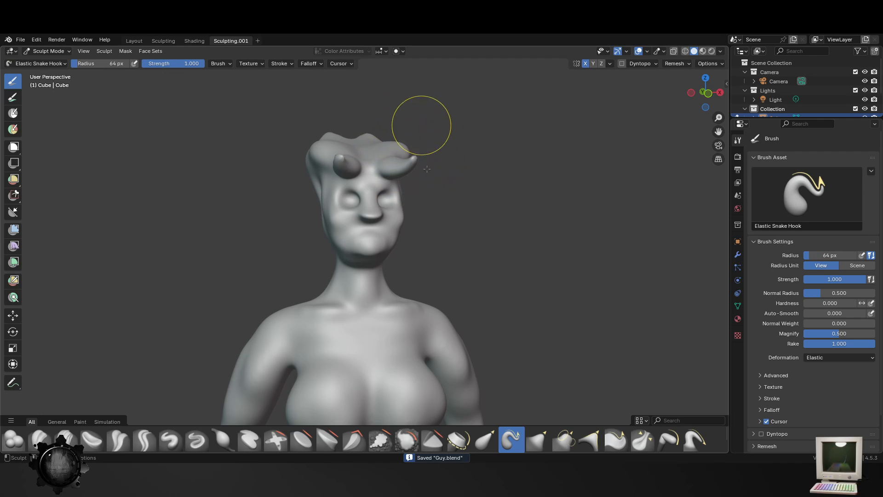
{"action": "middle_click_drag", "start_coordinate": [427, 169], "coordinate": [497, 223]}
{"action": "scroll", "coordinate": [470, 159], "scroll_direction": "up", "scroll_amount": 4}
{"action": "middle_click_drag", "start_coordinate": [499, 100], "coordinate": [466, 125]}
{"action": "left_click_drag", "start_coordinate": [461, 145], "coordinate": [465, 111]}
{"action": "scroll", "coordinate": [470, 212], "scroll_direction": "down", "scroll_amount": 3}
{"action": "middle_click_drag", "start_coordinate": [472, 220], "coordinate": [427, 227]}
{"action": "scroll", "coordinate": [428, 227], "scroll_direction": "up", "scroll_amount": 3}
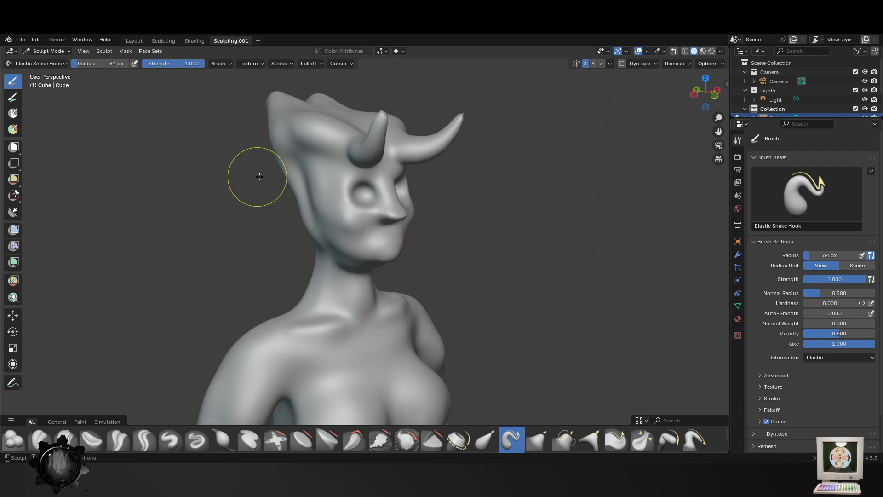
{"action": "middle_click_drag", "start_coordinate": [311, 228], "coordinate": [281, 244]}
- Smooth the back of the head, the nape and the upper back with the Smooth brush at 112 px and strength 0.815
{"action": "left_click", "coordinate": [407, 439]}
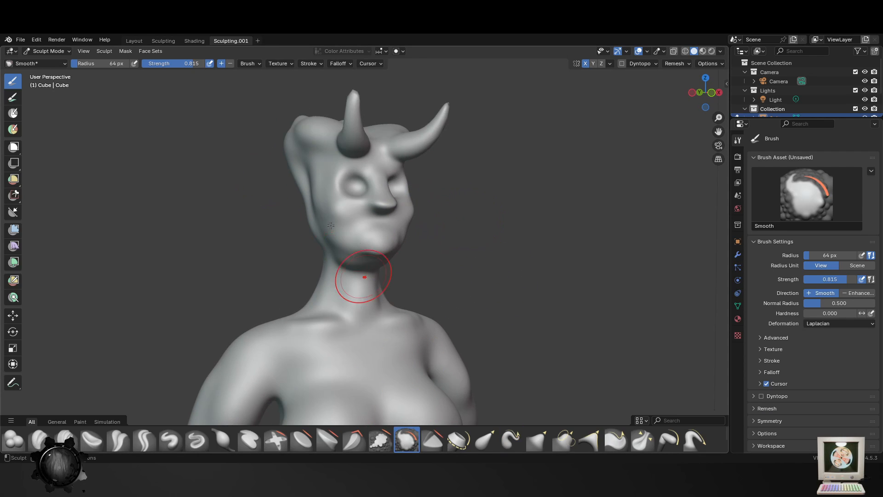
{"action": "mouse_move", "coordinate": [351, 260]}
{"action": "middle_mouse_down"}
{"action": "mouse_move", "coordinate": [318, 229]}
{"action": "mouse_move", "coordinate": [319, 134]}
{"action": "mouse_move", "coordinate": [325, 187]}
{"action": "mouse_move", "coordinate": [314, 202]}
{"action": "mouse_move", "coordinate": [434, 173]}
{"action": "mouse_move", "coordinate": [417, 178]}
{"action": "middle_mouse_up"}
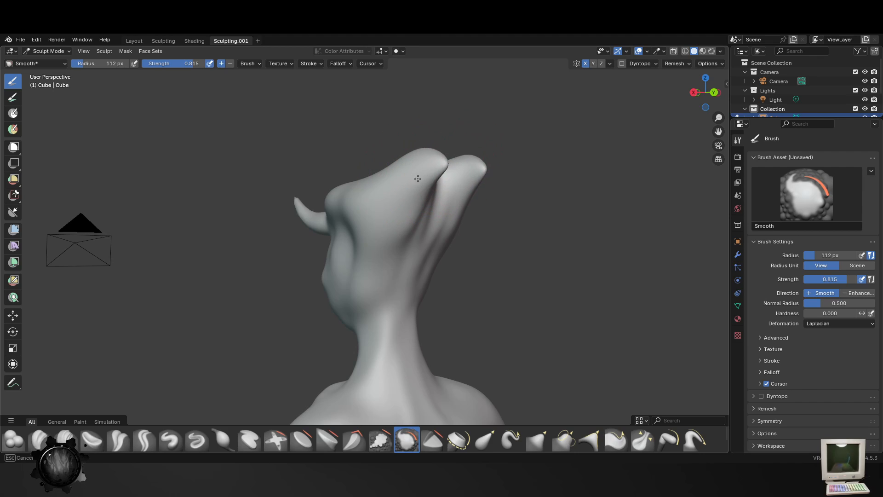
{"action": "middle_click_drag", "start_coordinate": [394, 376], "coordinate": [446, 214], "text": "shift"}
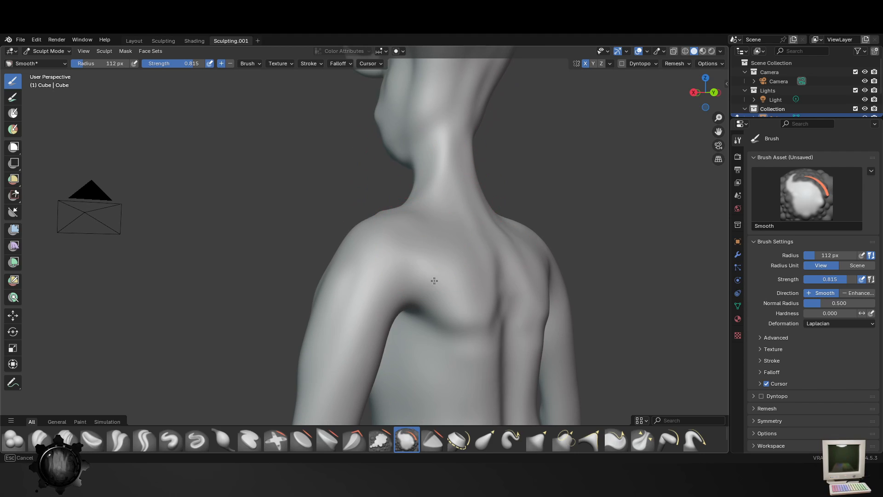
{"action": "middle_click_drag", "start_coordinate": [490, 338], "coordinate": [434, 335]}
{"action": "scroll", "coordinate": [375, 292], "scroll_direction": "up", "scroll_amount": 3}
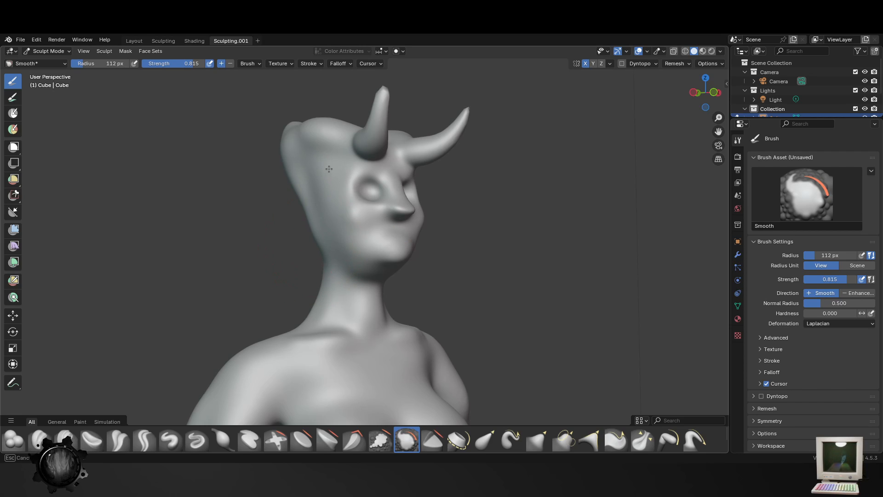
- Smooth the sides of the head, the cheeks and the jawline with the Smooth brush at 112 px
{"action": "middle_click_drag", "start_coordinate": [329, 168], "coordinate": [332, 223]}
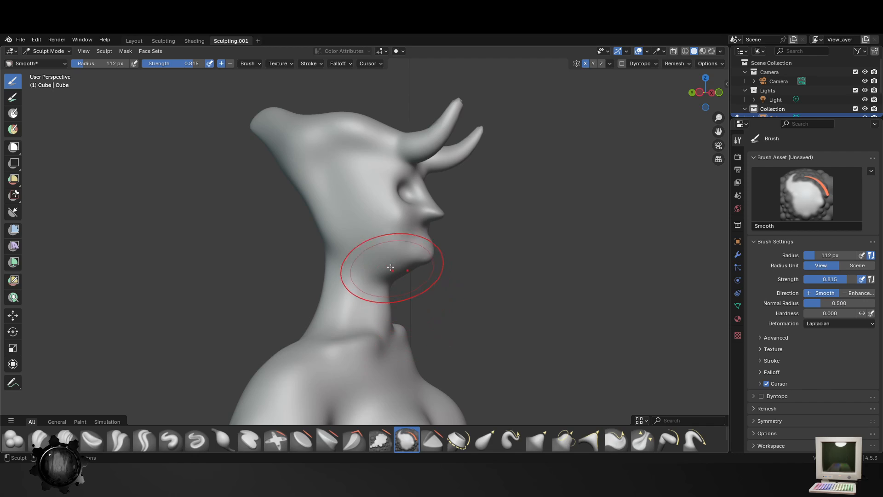
{"action": "middle_click_drag", "start_coordinate": [384, 267], "coordinate": [382, 269]}
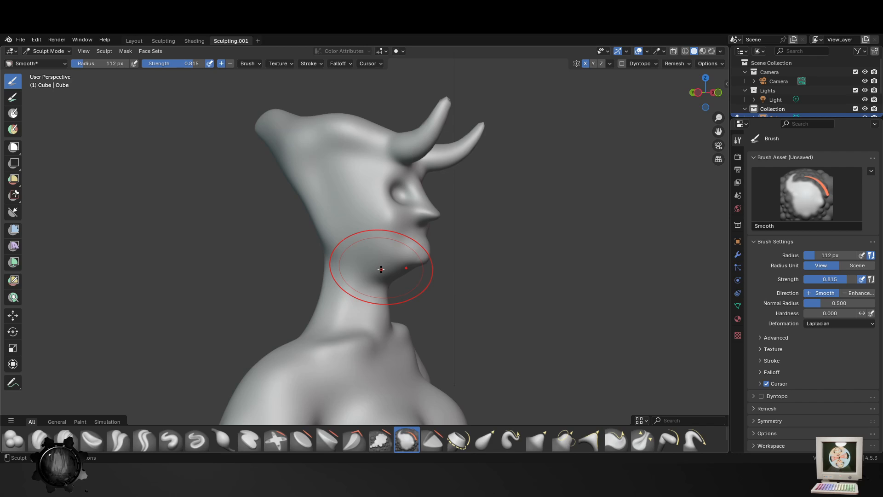
{"action": "middle_click_drag", "start_coordinate": [381, 212], "coordinate": [424, 214]}
{"action": "scroll", "coordinate": [437, 215], "scroll_direction": "up", "scroll_amount": 2}
{"action": "scroll", "coordinate": [446, 230], "scroll_direction": "down", "scroll_amount": 2}
{"action": "middle_click_drag", "start_coordinate": [429, 248], "coordinate": [406, 268]}
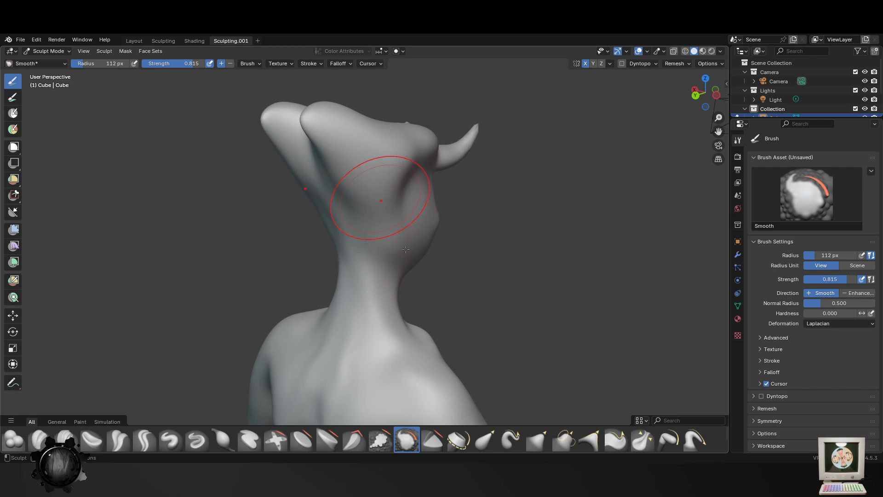
{"action": "middle_click_drag", "start_coordinate": [406, 249], "coordinate": [410, 255]}
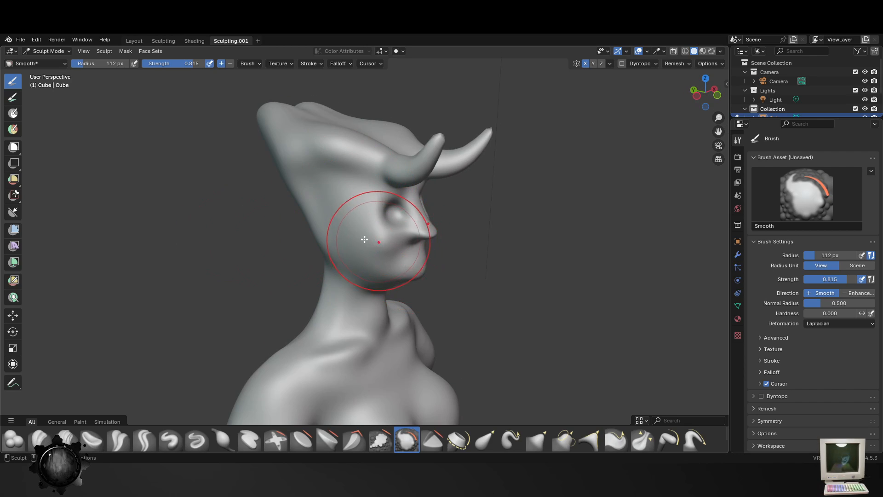
{"action": "middle_click_drag", "start_coordinate": [365, 240], "coordinate": [297, 163]}
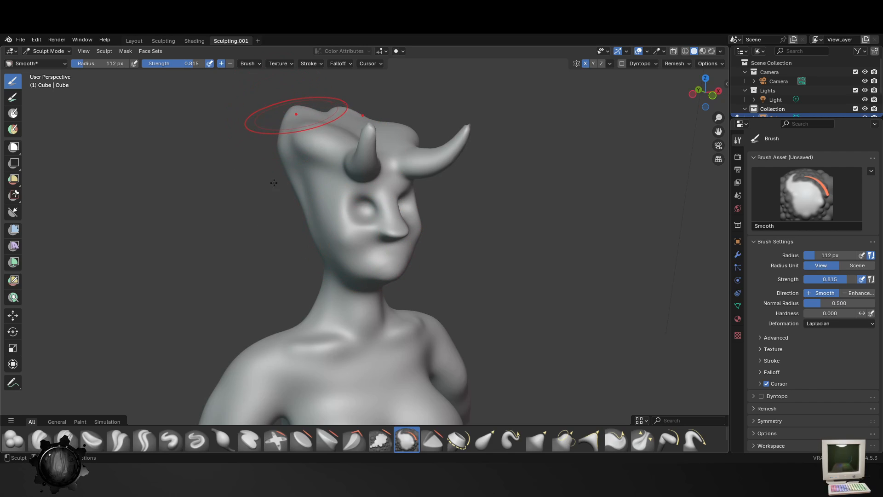
- Reshape the two rear head lobes and the sides of the head with the Elastic Grab brush at 112 px and strength 0.500
{"action": "left_click", "coordinate": [485, 440]}
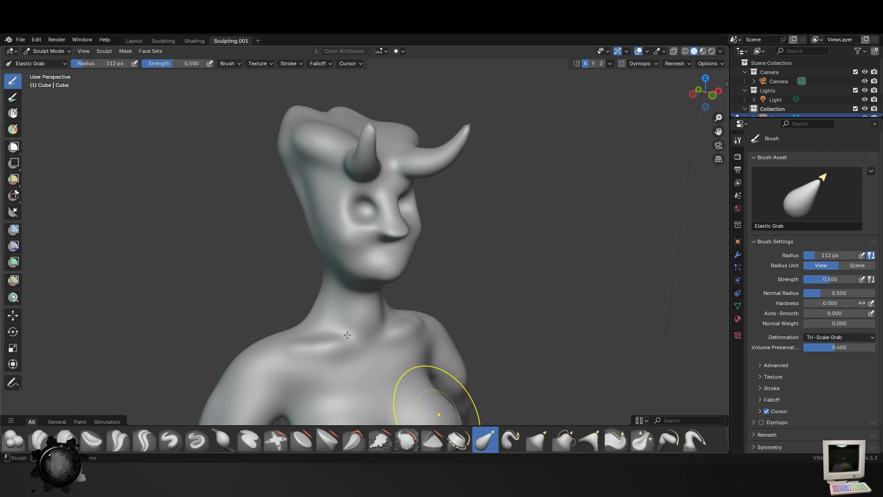
{"action": "mouse_move", "coordinate": [292, 112]}
{"action": "left_mouse_down"}
{"action": "mouse_move", "coordinate": [269, 84]}
{"action": "mouse_move", "coordinate": [271, 92]}
{"action": "left_mouse_up"}
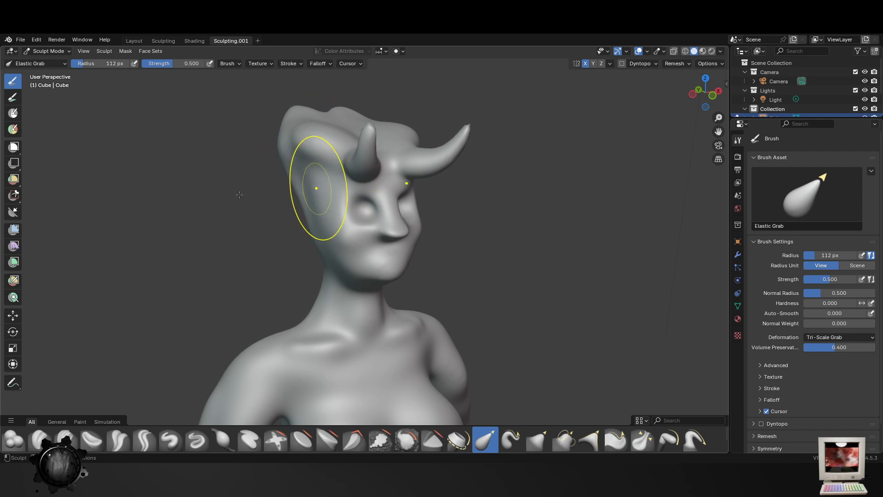
{"action": "middle_click_drag", "start_coordinate": [325, 178], "coordinate": [400, 188]}
{"action": "mouse_move", "coordinate": [273, 146]}
{"action": "middle_mouse_down"}
{"action": "mouse_move", "coordinate": [318, 159]}
{"action": "mouse_move", "coordinate": [362, 199]}
{"action": "middle_mouse_up"}
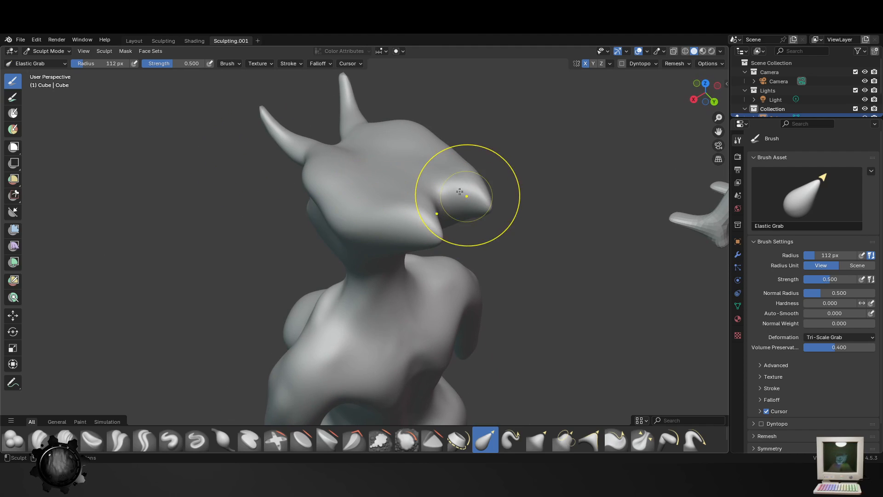
{"action": "middle_click_drag", "start_coordinate": [418, 190], "coordinate": [420, 118]}
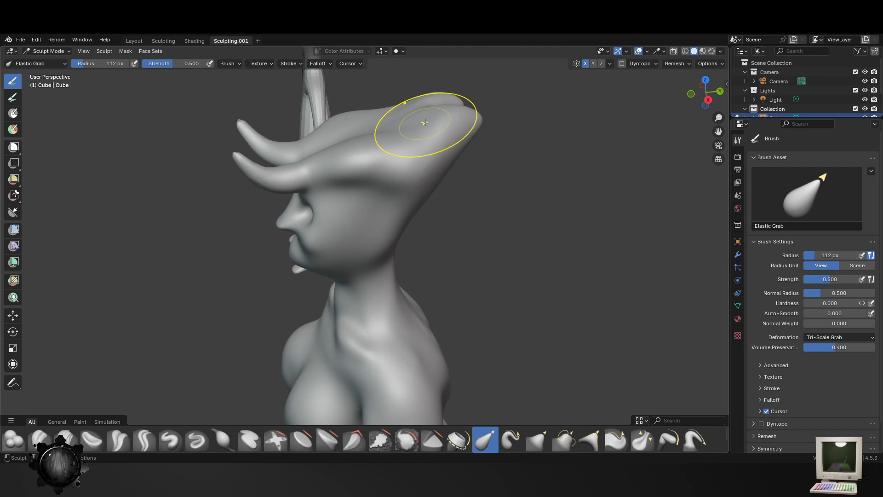
{"action": "left_click_drag", "start_coordinate": [424, 113], "coordinate": [340, 153]}
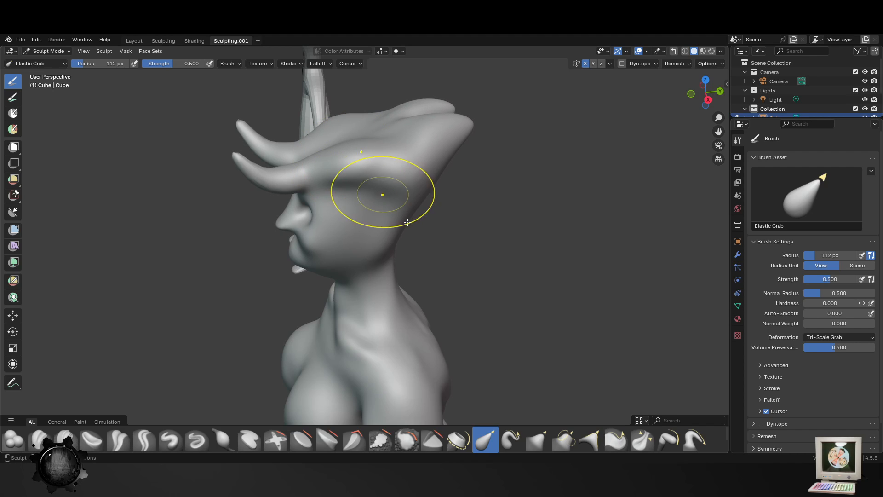
{"action": "middle_click_drag", "start_coordinate": [399, 224], "coordinate": [291, 202]}
{"action": "mouse_move", "coordinate": [380, 221]}
{"action": "left_mouse_down"}
{"action": "mouse_move", "coordinate": [365, 214]}
{"action": "mouse_move", "coordinate": [374, 193]}
{"action": "left_mouse_up"}
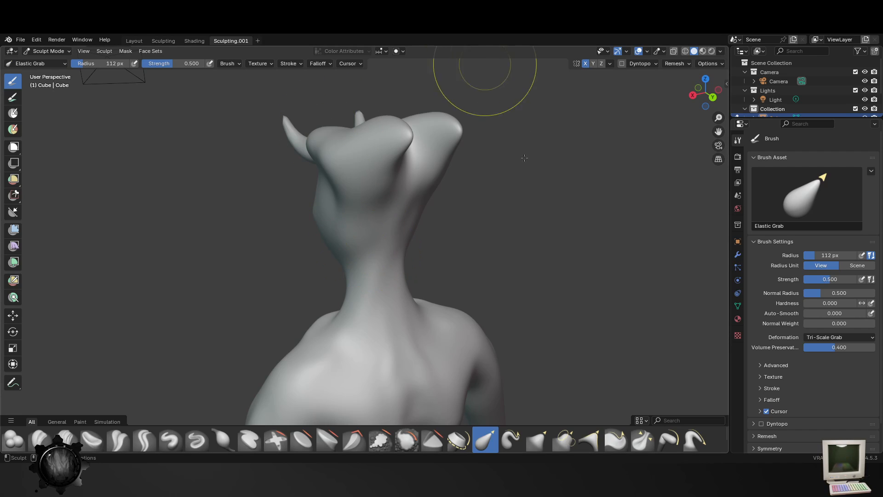
- Adjust the back of the skull and the nape of the neck with the Elastic Grab brush at 112 px
{"action": "left_click_drag", "start_coordinate": [349, 209], "coordinate": [377, 203]}
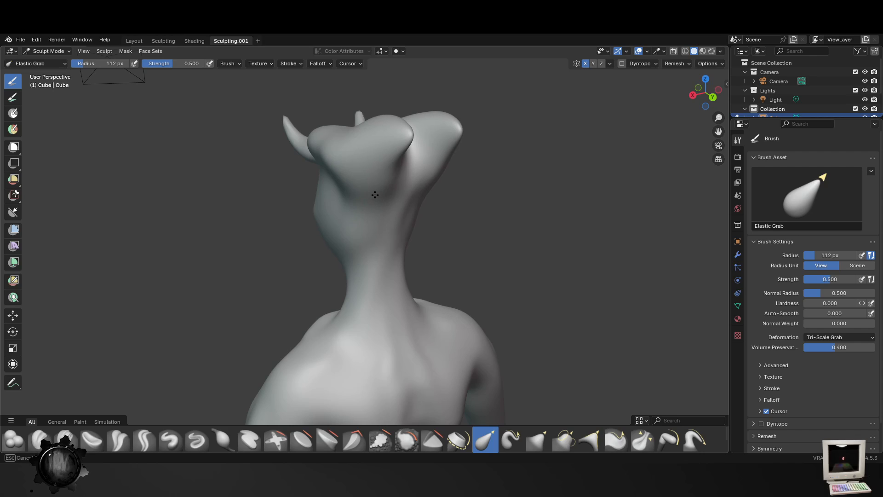
{"action": "middle_click_drag", "start_coordinate": [375, 195], "coordinate": [414, 247]}
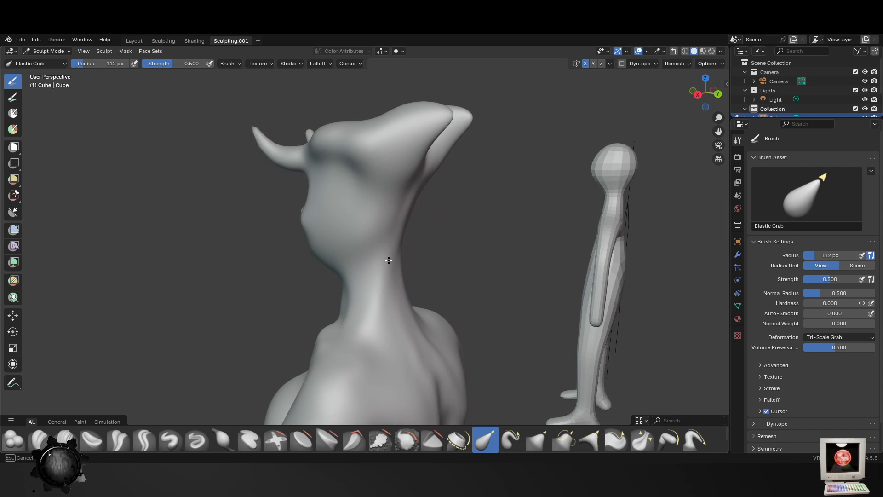
{"action": "left_click_drag", "start_coordinate": [386, 261], "coordinate": [387, 259]}
{"action": "left_click_drag", "start_coordinate": [405, 219], "coordinate": [416, 227]}
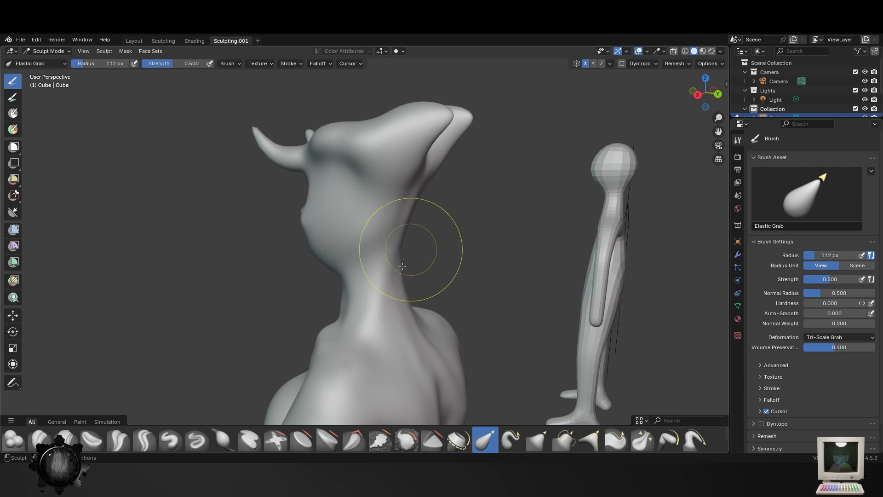
{"action": "mouse_move", "coordinate": [402, 266]}
{"action": "middle_mouse_down"}
{"action": "mouse_move", "coordinate": [422, 270]}
{"action": "mouse_move", "coordinate": [410, 266]}
{"action": "mouse_move", "coordinate": [431, 286]}
{"action": "middle_mouse_up"}
{"action": "scroll", "coordinate": [430, 270], "scroll_direction": "up", "scroll_amount": 1}
- Refine the face profile between the nose and chin with the Elastic Grab brush at 112 px
{"action": "mouse_move", "coordinate": [326, 290]}
{"action": "left_mouse_down"}
{"action": "mouse_move", "coordinate": [326, 264]}
{"action": "mouse_move", "coordinate": [276, 263]}
{"action": "left_mouse_up"}
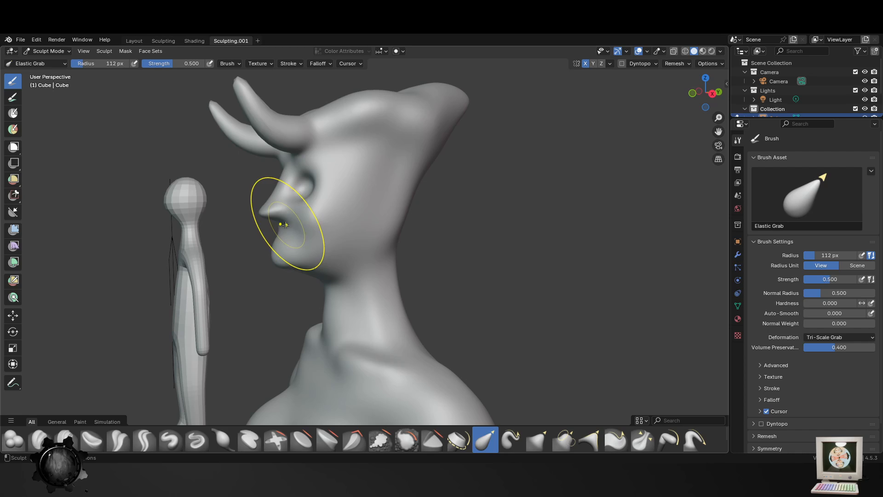
{"action": "left_click_drag", "start_coordinate": [286, 225], "coordinate": [295, 223]}
{"action": "middle_click_drag", "start_coordinate": [474, 260], "coordinate": [450, 251]}
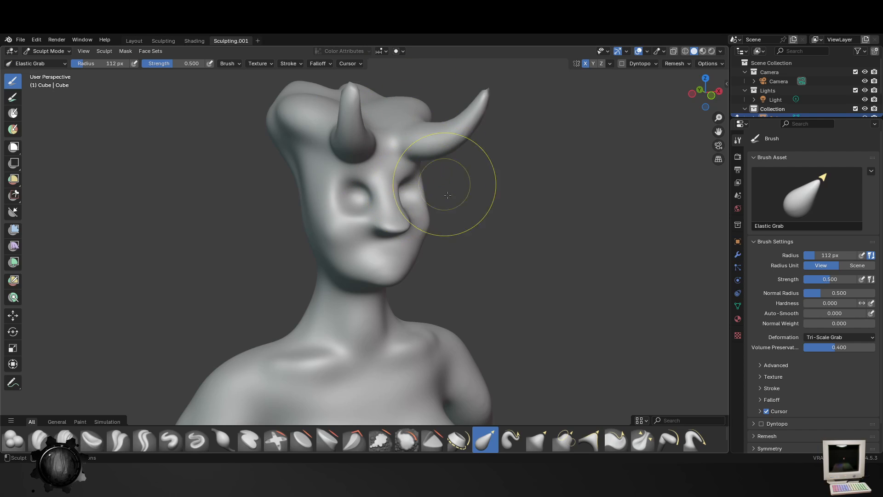
{"action": "scroll", "coordinate": [452, 197], "scroll_direction": "down", "scroll_amount": 3}
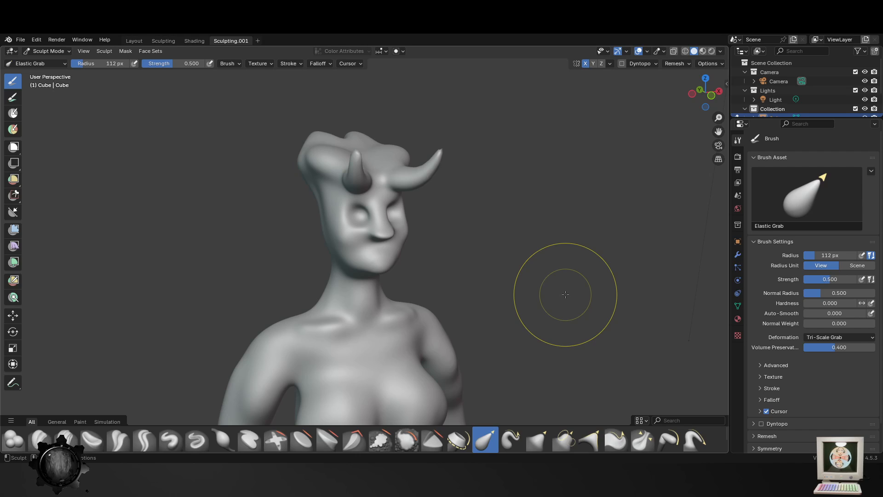
{"action": "scroll", "coordinate": [565, 295], "scroll_direction": "down", "scroll_amount": 1}
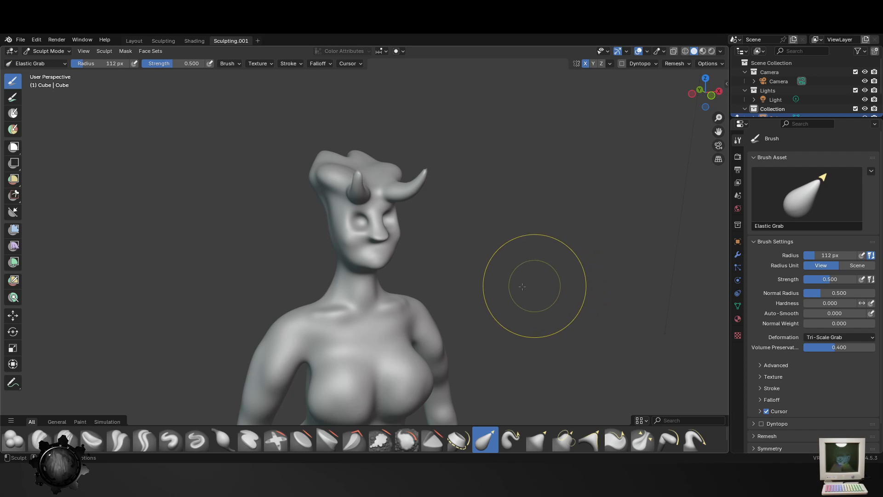
- Raise the forehead horn tips and refine the rear profile of the head and its lobes with the Elastic Grab brush
{"action": "mouse_move", "coordinate": [523, 282]}
{"action": "middle_mouse_down"}
{"action": "mouse_move", "coordinate": [483, 286]}
{"action": "mouse_move", "coordinate": [414, 207]}
{"action": "mouse_move", "coordinate": [319, 189]}
{"action": "middle_mouse_up"}
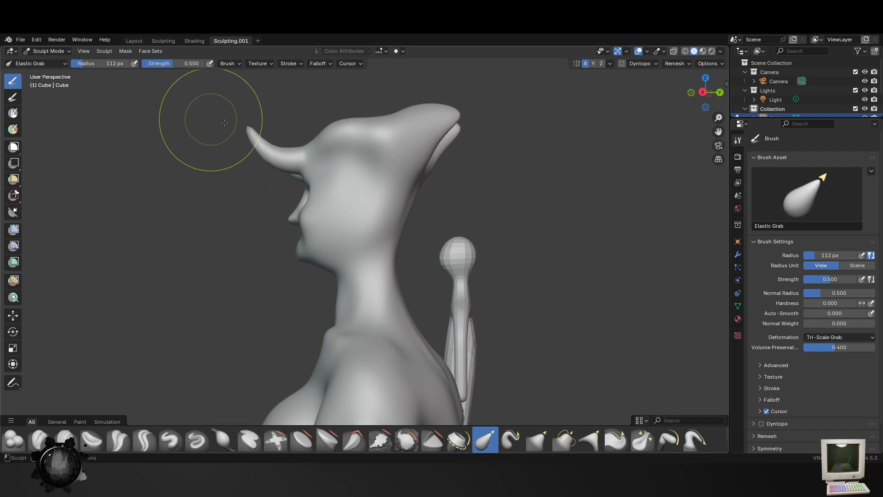
{"action": "left_click_drag", "start_coordinate": [254, 135], "coordinate": [235, 94]}
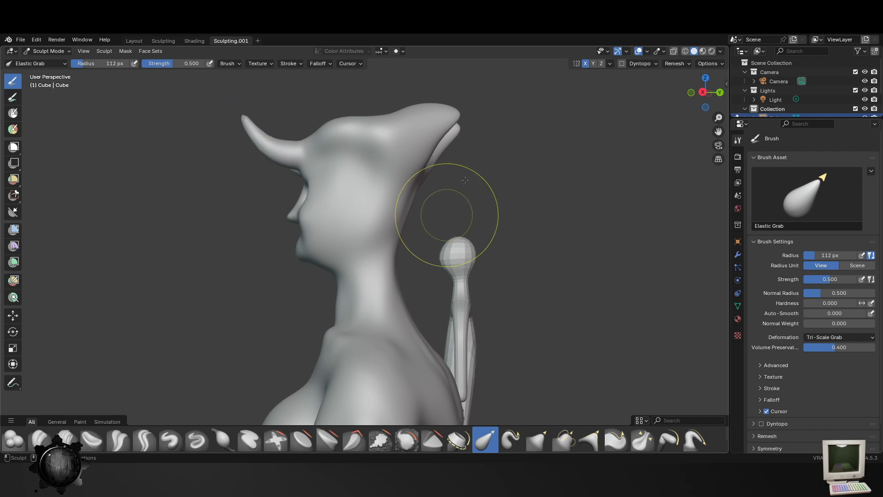
{"action": "left_click_drag", "start_coordinate": [402, 171], "coordinate": [377, 174]}
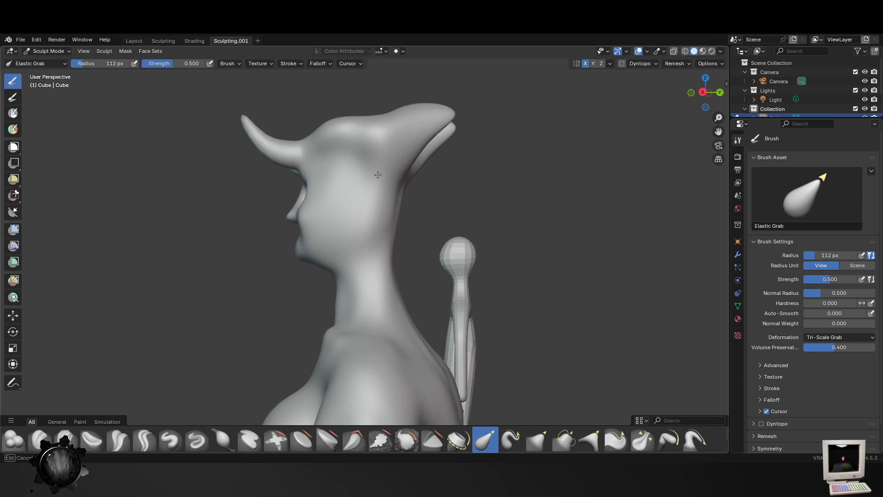
{"action": "mouse_move", "coordinate": [451, 112]}
{"action": "left_mouse_down"}
{"action": "mouse_move", "coordinate": [462, 111]}
{"action": "mouse_move", "coordinate": [474, 132]}
{"action": "left_mouse_up"}
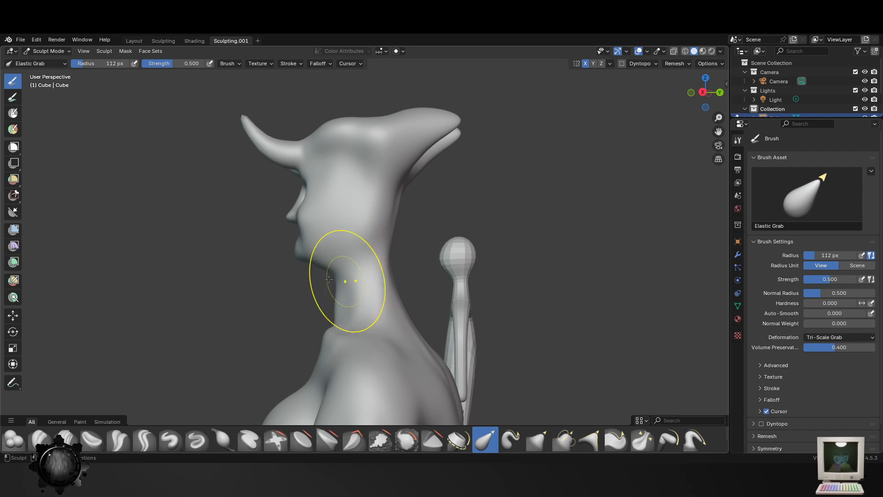
- Adjust the neck base and the shoulder contours with the Elastic Grab brush at 112 px
{"action": "middle_click_drag", "start_coordinate": [359, 320], "coordinate": [406, 325]}
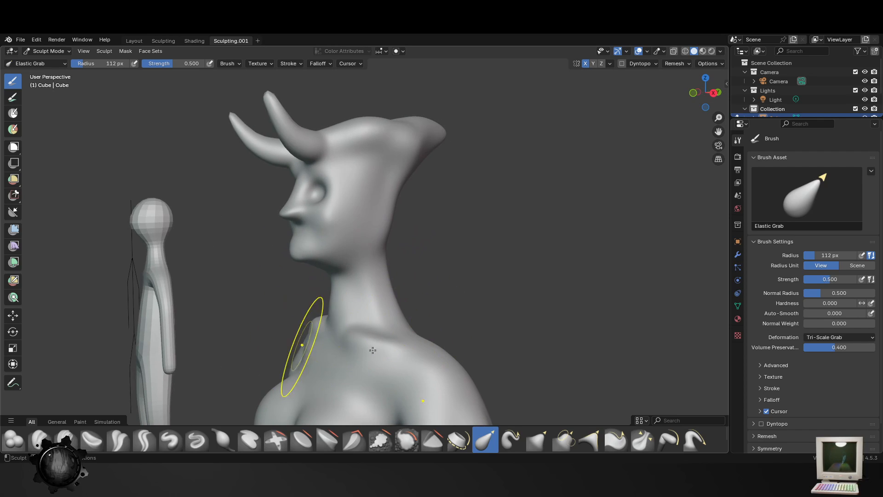
{"action": "middle_click_drag", "start_coordinate": [302, 346], "coordinate": [386, 352]}
{"action": "middle_click_drag", "start_coordinate": [458, 356], "coordinate": [477, 258], "text": "shift"}
{"action": "left_click_drag", "start_coordinate": [466, 271], "coordinate": [470, 244]}
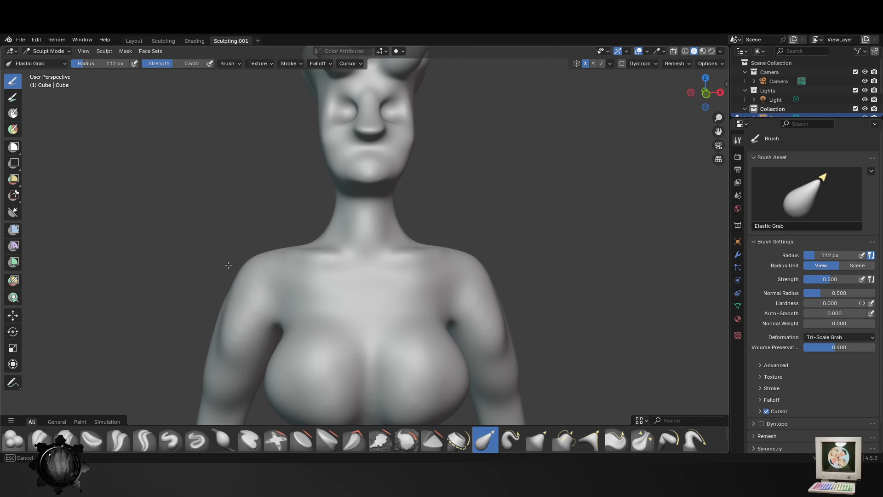
{"action": "middle_click_drag", "start_coordinate": [425, 362], "coordinate": [414, 251], "text": "shift"}
{"action": "mouse_move", "coordinate": [574, 306]}
{"action": "middle_mouse_down"}
{"action": "mouse_move", "coordinate": [414, 302]}
{"action": "mouse_move", "coordinate": [470, 313]}
{"action": "middle_mouse_up"}
- Smooth the shoulders, upper arms and abdomen with the Smooth brush at 148 px and strength 0.815
{"action": "left_click", "coordinate": [406, 439]}
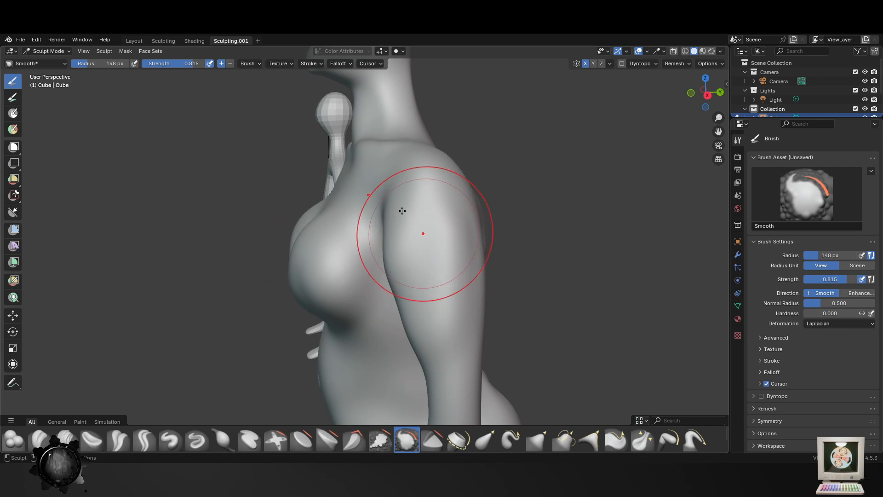
{"action": "left_click_drag", "start_coordinate": [422, 233], "coordinate": [456, 323]}
{"action": "middle_click_drag", "start_coordinate": [426, 252], "coordinate": [478, 317]}
{"action": "mouse_move", "coordinate": [495, 366]}
{"action": "middle_mouse_down", "text": "shift"}
{"action": "mouse_move", "coordinate": [516, 303]}
{"action": "mouse_move", "coordinate": [404, 220]}
{"action": "mouse_move", "coordinate": [393, 254]}
{"action": "mouse_move", "coordinate": [433, 258]}
{"action": "middle_mouse_up", "text": "shift"}
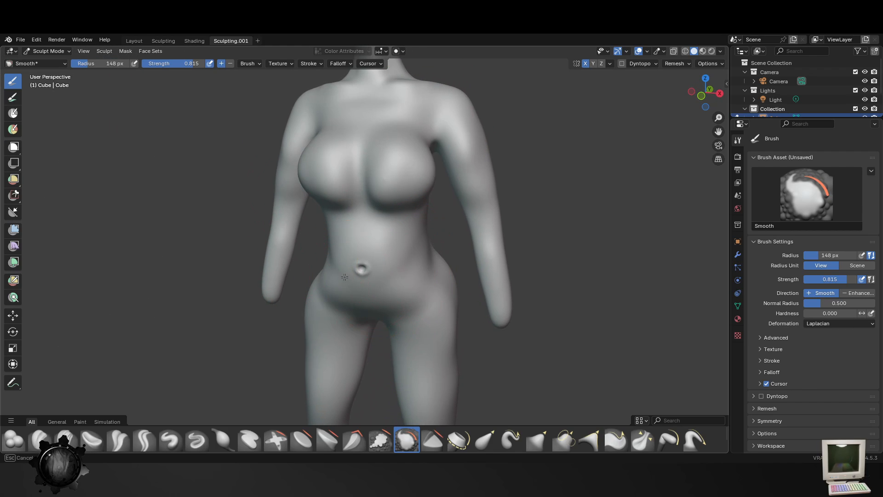
{"action": "middle_click_drag", "start_coordinate": [355, 289], "coordinate": [408, 284]}
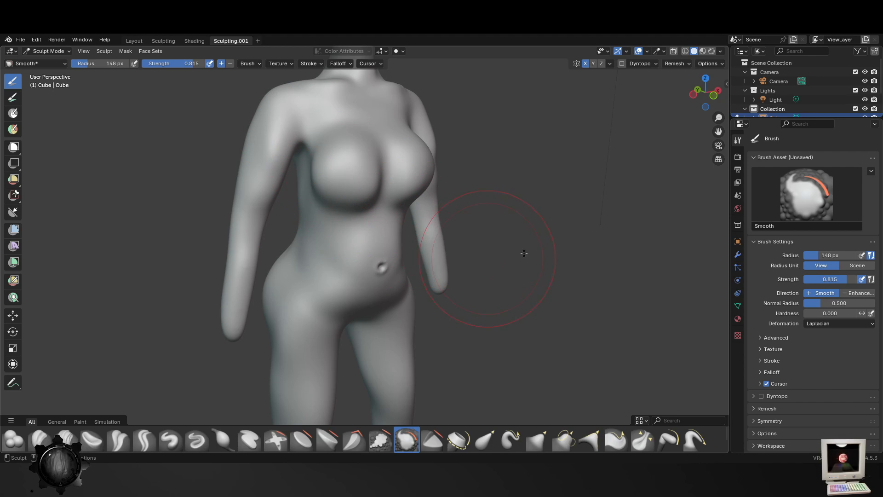
{"action": "middle_click_drag", "start_coordinate": [524, 252], "coordinate": [338, 316]}
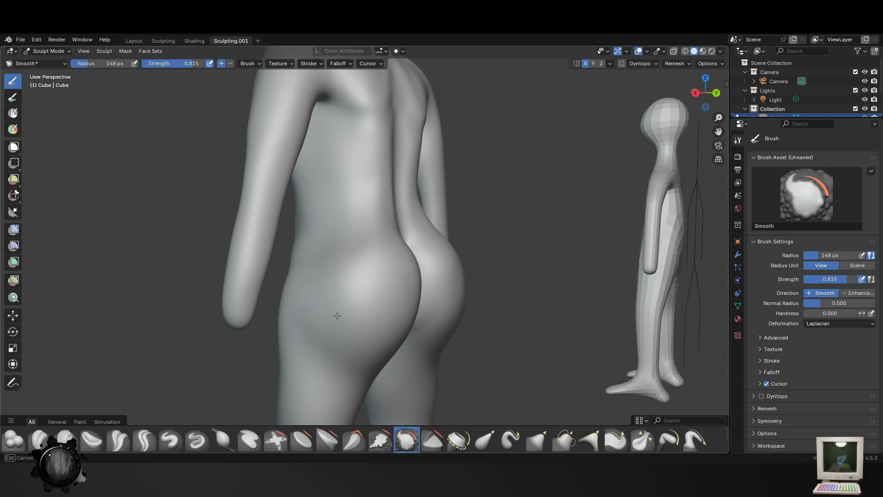
- Smooth the hips, thighs and lower legs with the Smooth brush at 148 px
{"action": "middle_click_drag", "start_coordinate": [301, 342], "coordinate": [320, 248], "text": "shift"}
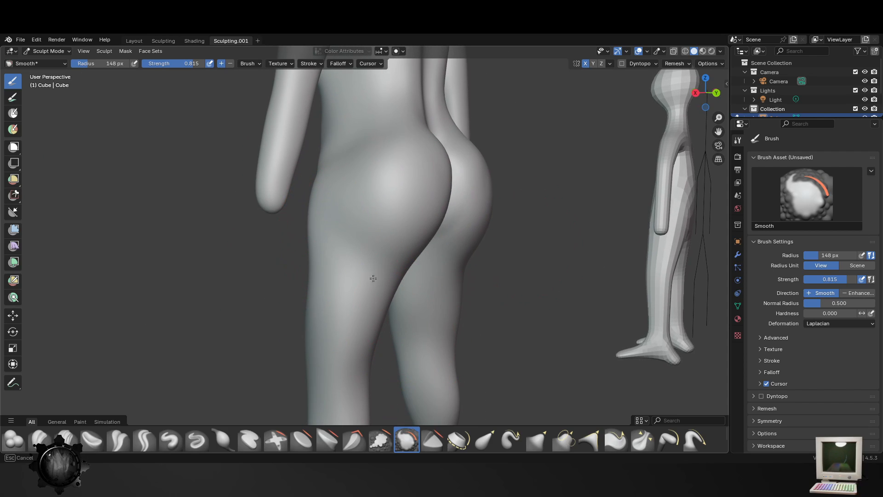
{"action": "middle_click_drag", "start_coordinate": [373, 278], "coordinate": [442, 306], "text": "ctrl"}
{"action": "middle_click_drag", "start_coordinate": [382, 332], "coordinate": [368, 257], "text": "shift"}
{"action": "middle_click_drag", "start_coordinate": [308, 271], "coordinate": [368, 272]}
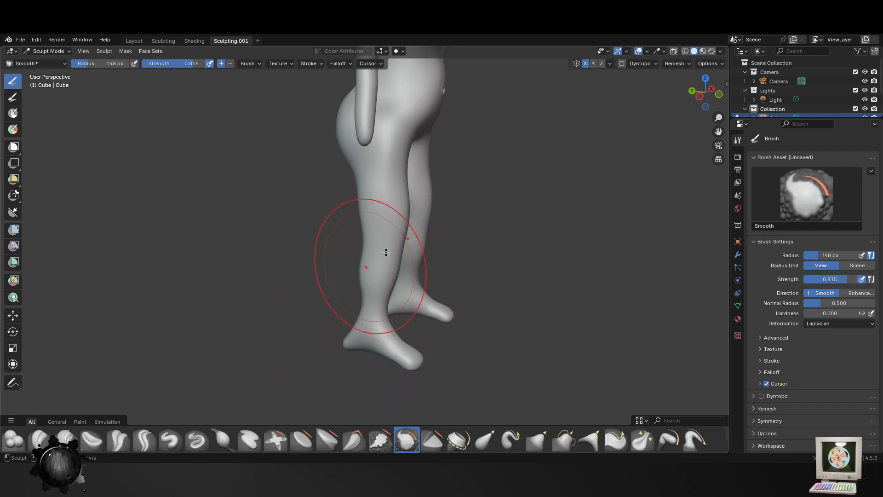
{"action": "middle_click_drag", "start_coordinate": [419, 293], "coordinate": [378, 293]}
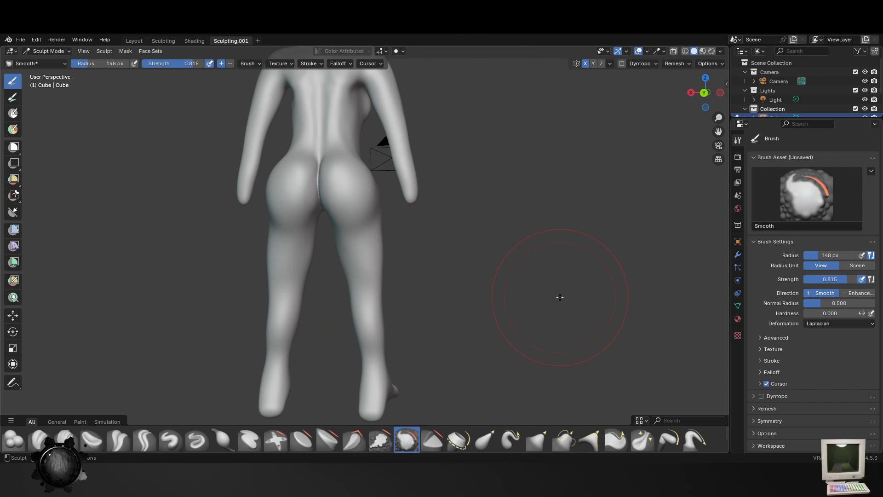
{"action": "middle_click_drag", "start_coordinate": [530, 254], "coordinate": [506, 256]}
- Smooth the crease between the buttocks, the spine and the shoulder blade area with the Smooth brush at 148 px
{"action": "scroll", "coordinate": [491, 256], "scroll_direction": "up", "scroll_amount": 3}
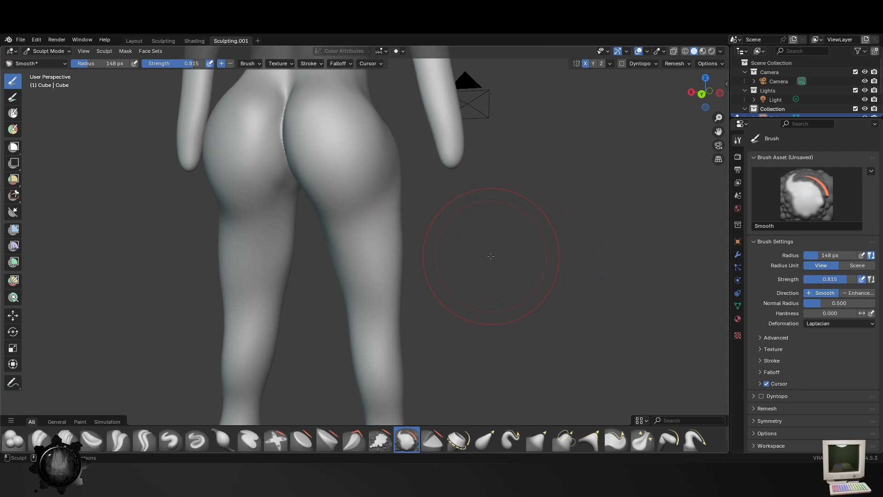
{"action": "mouse_move", "coordinate": [276, 132]}
{"action": "left_mouse_down"}
{"action": "mouse_move", "coordinate": [294, 130]}
{"action": "mouse_move", "coordinate": [286, 184]}
{"action": "left_mouse_up"}
{"action": "scroll", "coordinate": [294, 194], "scroll_direction": "down", "scroll_amount": 3}
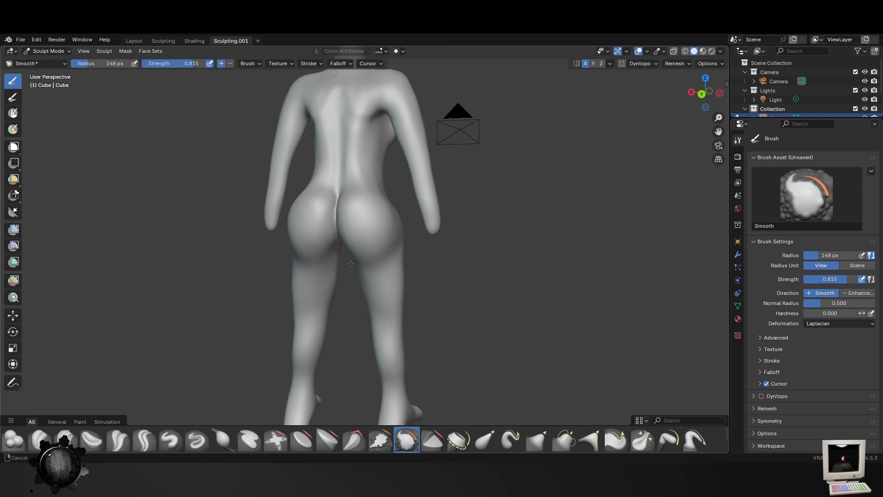
{"action": "middle_click_drag", "start_coordinate": [352, 251], "coordinate": [377, 256]}
{"action": "middle_click_drag", "start_coordinate": [354, 157], "coordinate": [365, 171]}
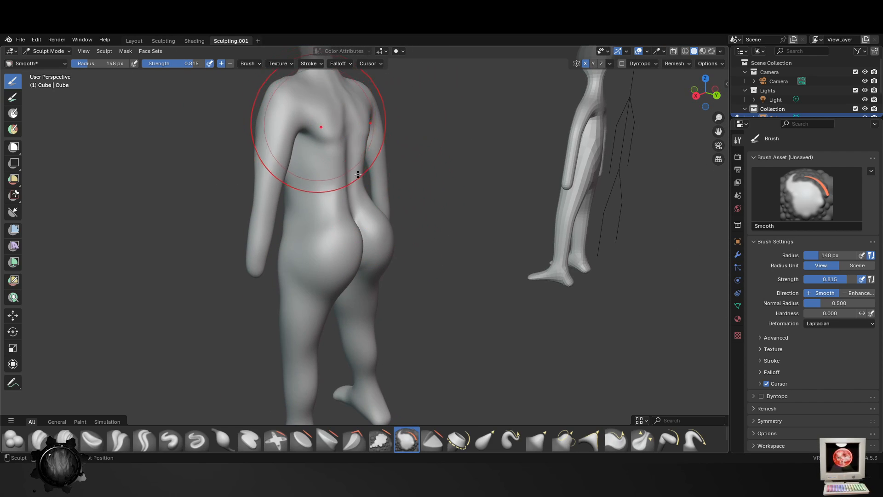
{"action": "middle_click_drag", "start_coordinate": [305, 128], "coordinate": [301, 230]}
{"action": "scroll", "coordinate": [368, 257], "scroll_direction": "up", "scroll_amount": 3}
{"action": "middle_click_drag", "start_coordinate": [349, 257], "coordinate": [320, 256]}
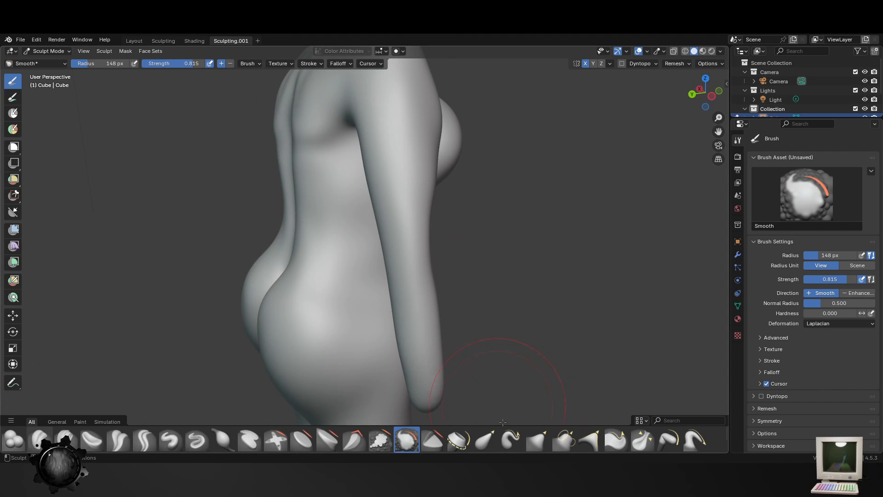
- Try to shape the lower spine groove with the Blob brush at 122 px and strength 0.500, and undo the stroke
{"action": "left_click", "coordinate": [14, 440]}
{"action": "mouse_move", "coordinate": [292, 177]}
{"action": "middle_mouse_down", "text": "shift"}
{"action": "mouse_move", "coordinate": [365, 177]}
{"action": "mouse_move", "coordinate": [384, 198]}
{"action": "mouse_move", "coordinate": [438, 207]}
{"action": "mouse_move", "coordinate": [375, 226]}
{"action": "mouse_move", "coordinate": [404, 270]}
{"action": "middle_mouse_up", "text": "shift"}
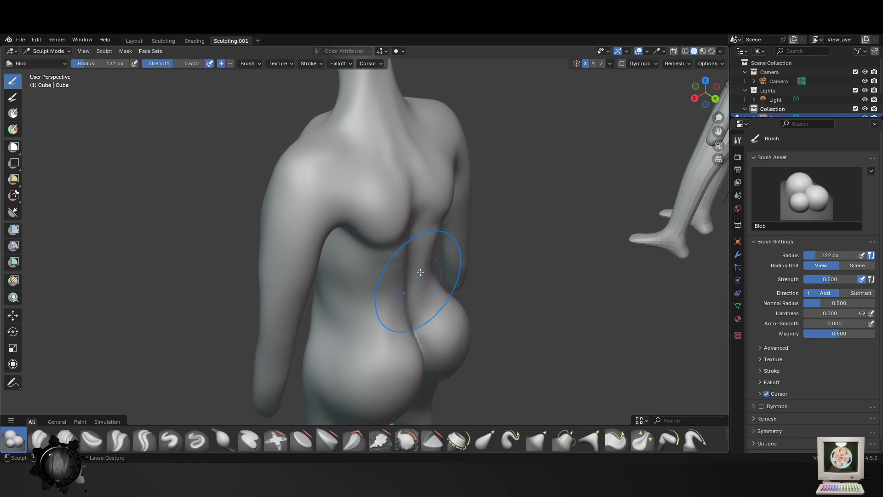
{"action": "left_click_drag", "start_coordinate": [410, 292], "coordinate": [398, 261]}
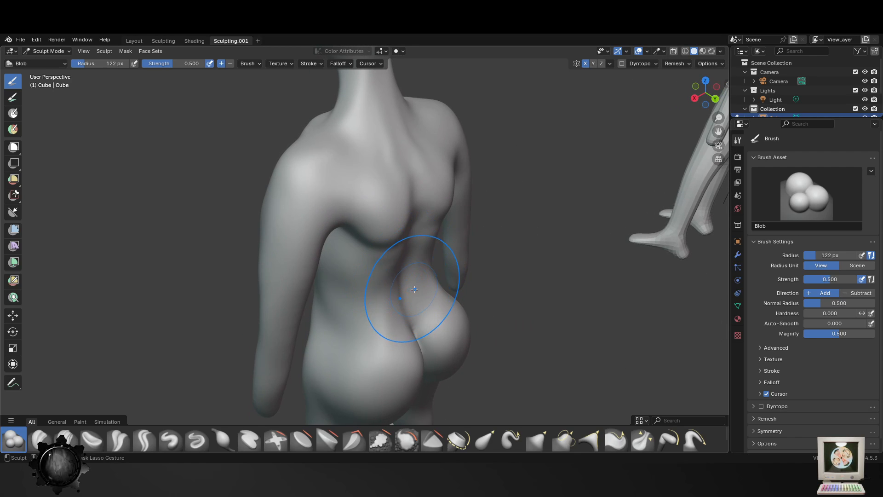
{"action": "key", "text": "ctrl+z"}
- Set the Blob brush to radius 222 px and strength 0.356, try a stroke along the lower spine, and undo it
{"action": "key", "text": "f"}
{"action": "left_click", "coordinate": [462, 299]}
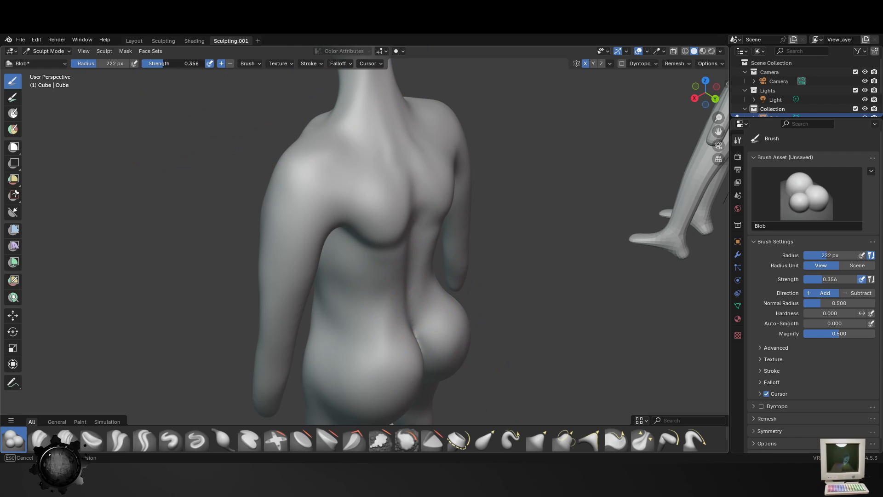
{"action": "left_click_drag", "start_coordinate": [411, 281], "coordinate": [403, 261], "text": "ctrl"}
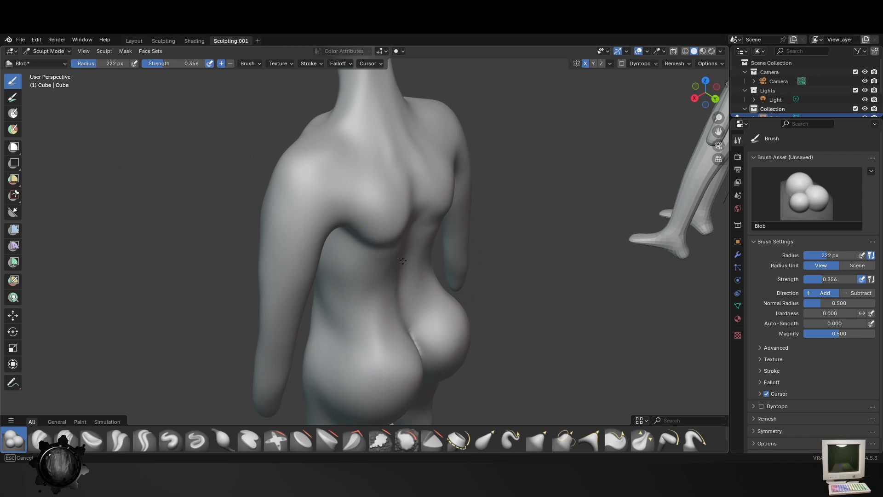
{"action": "key", "text": "ctrl+z"}
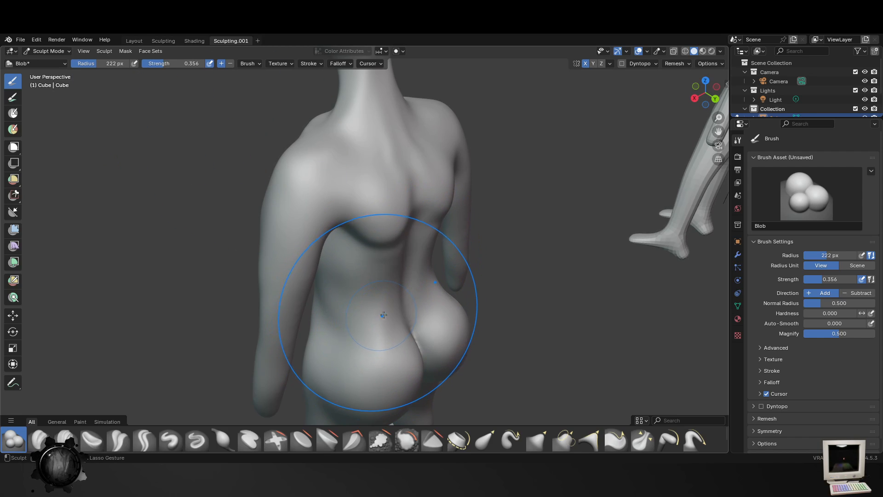
- Reshape the profile of the hips and buttocks with the Elastic Snake Hook brush at radius 222 px and strength 1.000
{"action": "mouse_move", "coordinate": [384, 315]}
{"action": "middle_mouse_down"}
{"action": "mouse_move", "coordinate": [432, 302]}
{"action": "mouse_move", "coordinate": [427, 414]}
{"action": "middle_mouse_up"}
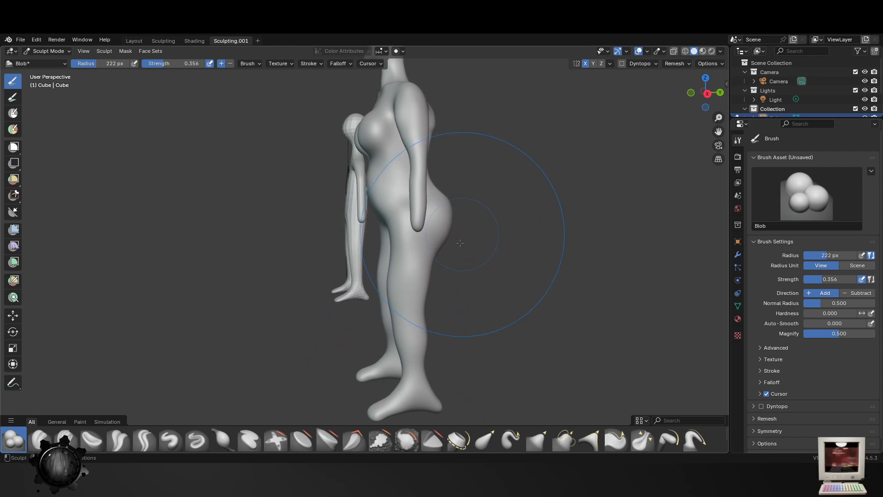
{"action": "left_click", "coordinate": [510, 440]}
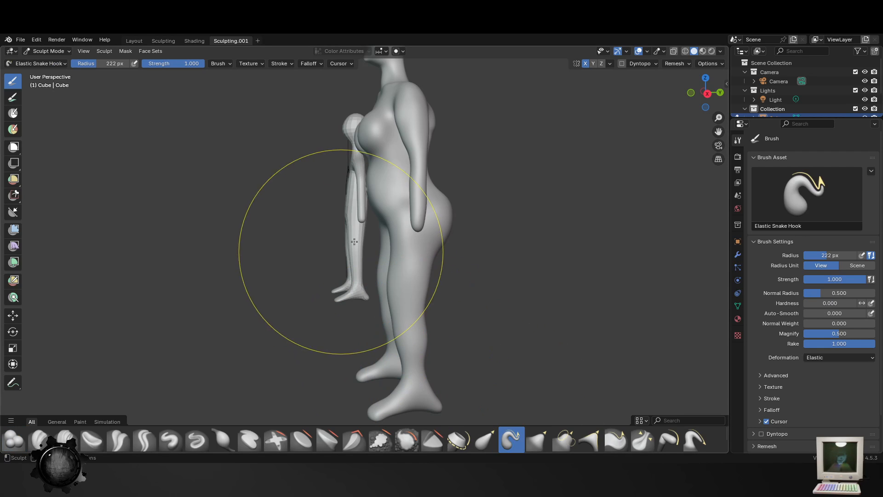
{"action": "mouse_move", "coordinate": [402, 255]}
{"action": "left_mouse_down"}
{"action": "mouse_move", "coordinate": [386, 234]}
{"action": "mouse_move", "coordinate": [404, 230]}
{"action": "left_mouse_up"}
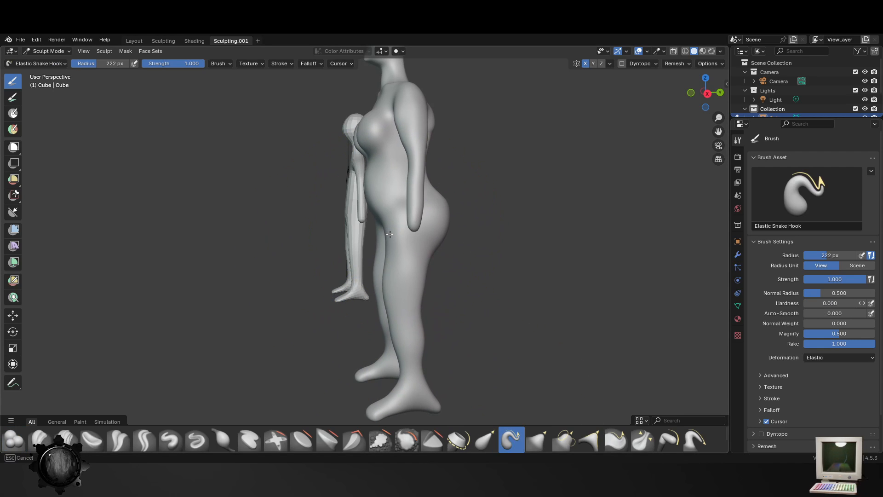
{"action": "mouse_move", "coordinate": [427, 227]}
{"action": "middle_mouse_down"}
{"action": "mouse_move", "coordinate": [424, 270]}
{"action": "mouse_move", "coordinate": [462, 218]}
{"action": "mouse_move", "coordinate": [461, 182]}
{"action": "middle_mouse_up"}
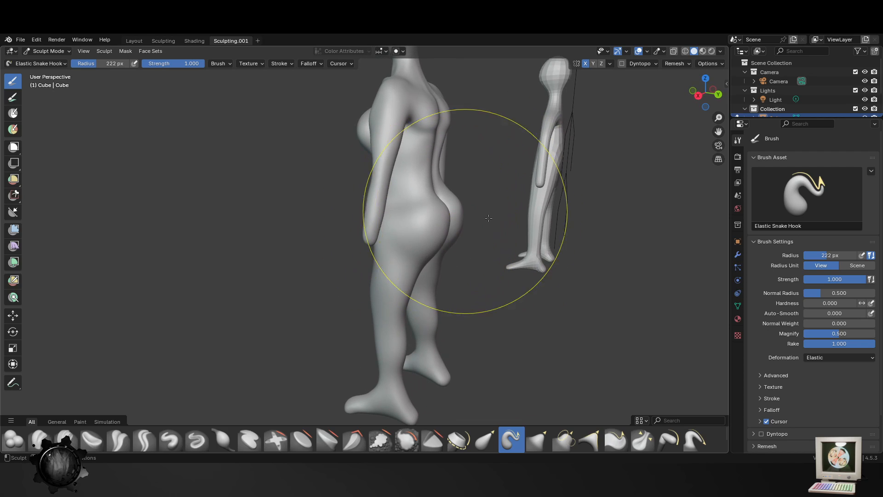
- Refine the lower back, the buttocks and the fold above the thighs with the Elastic Snake Hook brush at 95 px
{"action": "key", "text": "f"}
{"action": "left_click", "coordinate": [425, 190]}
{"action": "left_click_drag", "start_coordinate": [434, 195], "coordinate": [432, 199]}
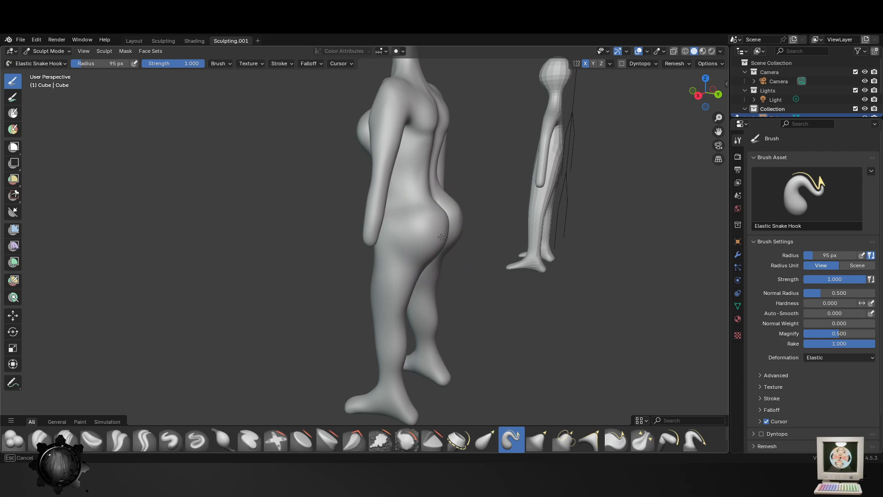
{"action": "left_click_drag", "start_coordinate": [421, 272], "coordinate": [417, 268]}
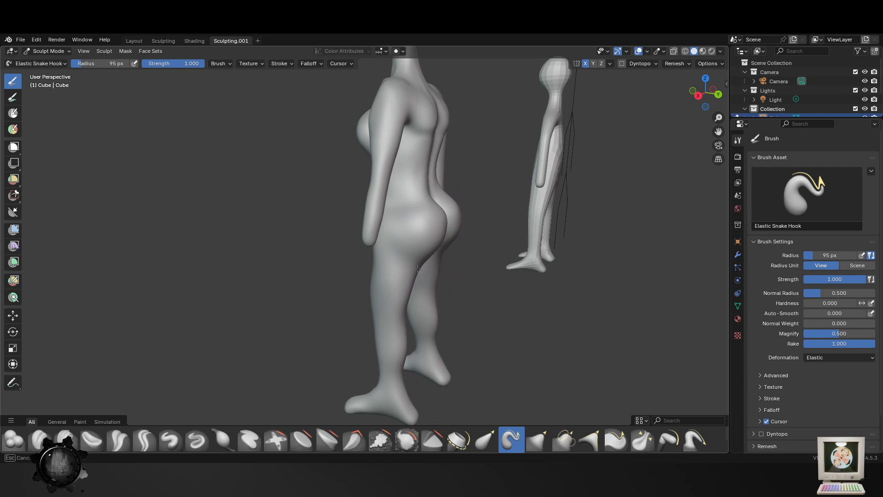
{"action": "middle_click_drag", "start_coordinate": [455, 237], "coordinate": [478, 260]}
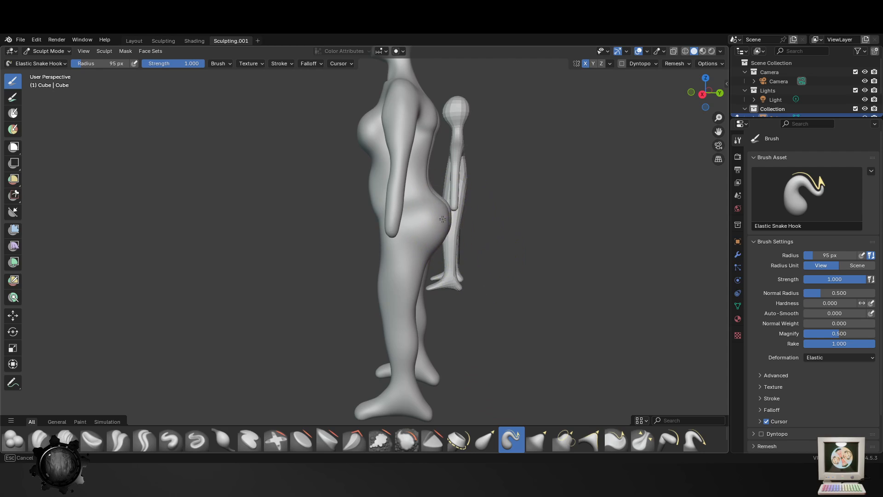
- Adjust the buttock and leg profile with the Elastic Grab brush at 95 px, and smooth the area with the Smooth brush at 133 px
{"action": "left_click", "coordinate": [485, 439]}
{"action": "left_click_drag", "start_coordinate": [479, 198], "coordinate": [447, 208]}
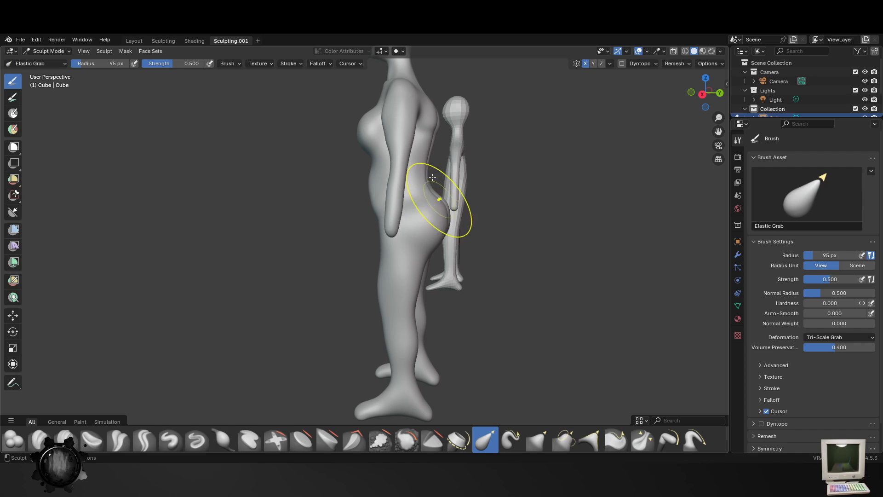
{"action": "middle_click_drag", "start_coordinate": [415, 313], "coordinate": [380, 315]}
{"action": "mouse_move", "coordinate": [425, 350]}
{"action": "middle_mouse_down"}
{"action": "mouse_move", "coordinate": [365, 355]}
{"action": "mouse_move", "coordinate": [450, 315]}
{"action": "middle_mouse_up"}
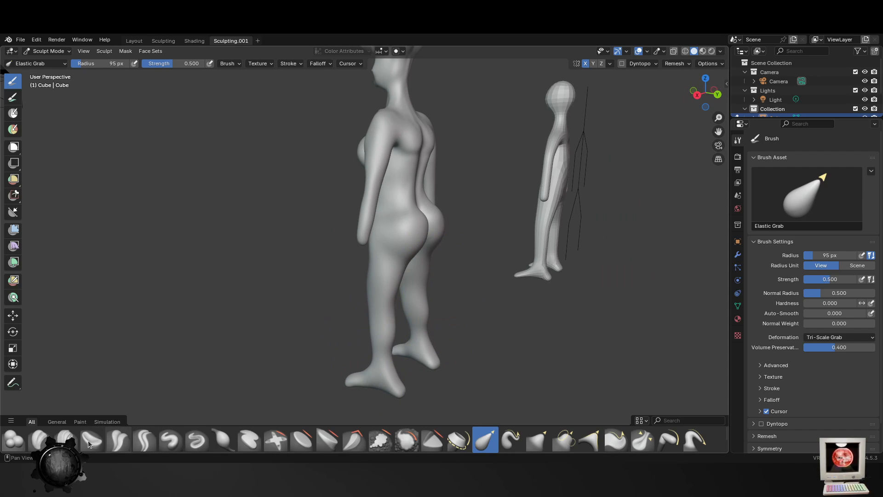
{"action": "left_click", "coordinate": [399, 438]}
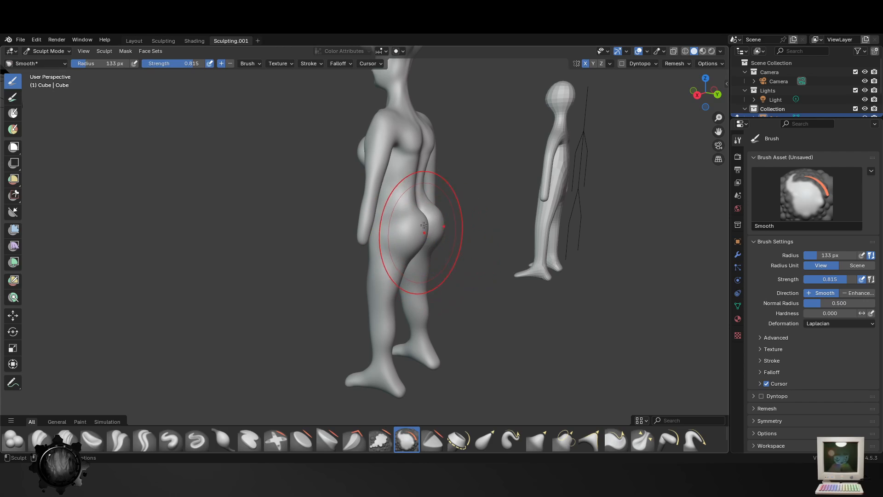
{"action": "mouse_move", "coordinate": [495, 238]}
{"action": "middle_mouse_down"}
{"action": "mouse_move", "coordinate": [407, 234]}
{"action": "mouse_move", "coordinate": [371, 269]}
{"action": "middle_mouse_up"}
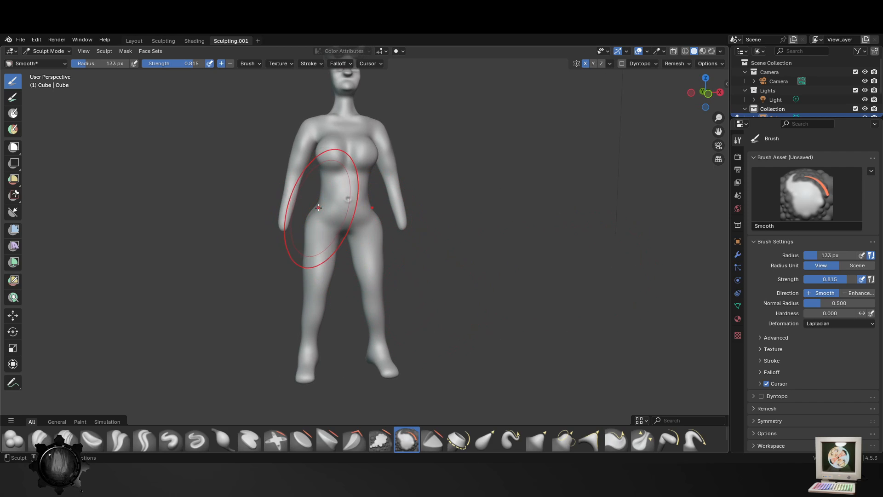
- Pull the outer hips and upper thighs slightly inward with the Elastic Grab brush at radius 133 px and strength 0.500
{"action": "left_click", "coordinate": [485, 439]}
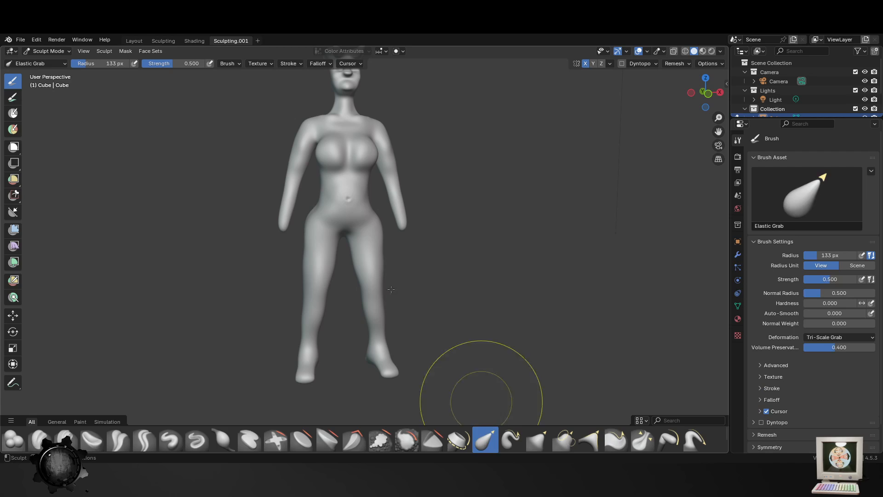
{"action": "left_click_drag", "start_coordinate": [315, 227], "coordinate": [328, 219]}
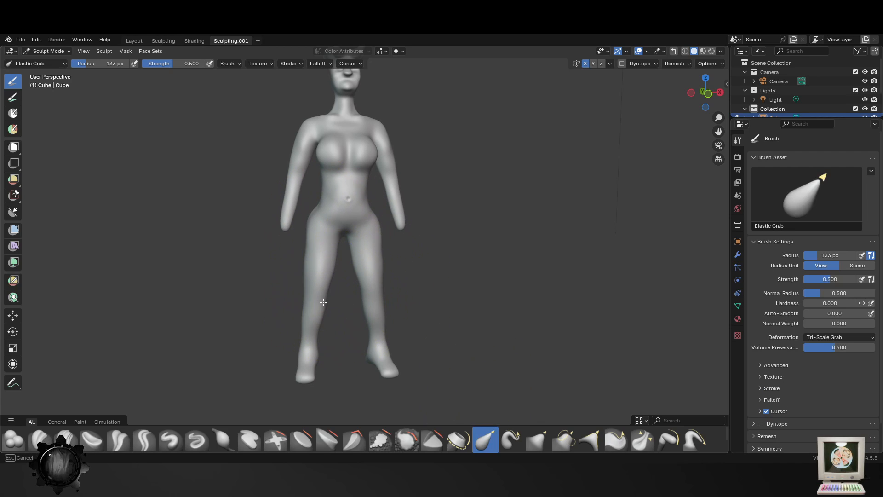
{"action": "left_click_drag", "start_coordinate": [344, 241], "coordinate": [351, 246]}
- Refine the transition from the waist to the hips with the Elastic Grab brush at 60 px
{"action": "key", "text": "f"}
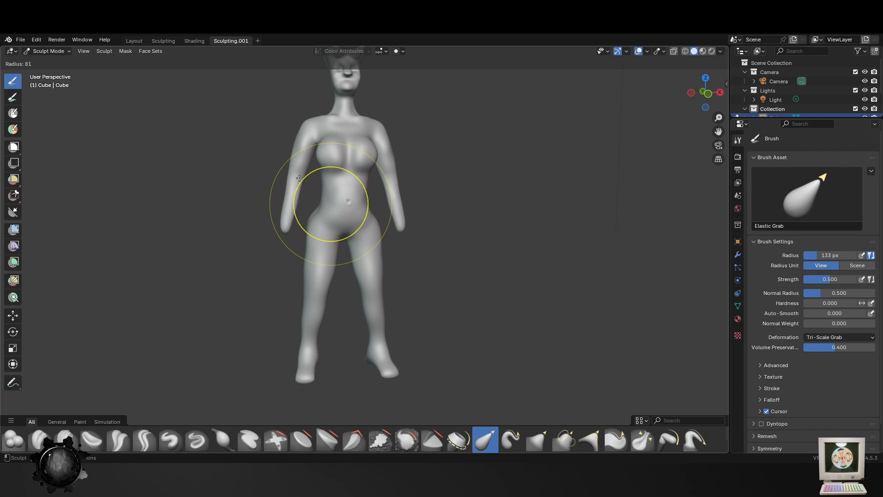
{"action": "left_click", "coordinate": [332, 205]}
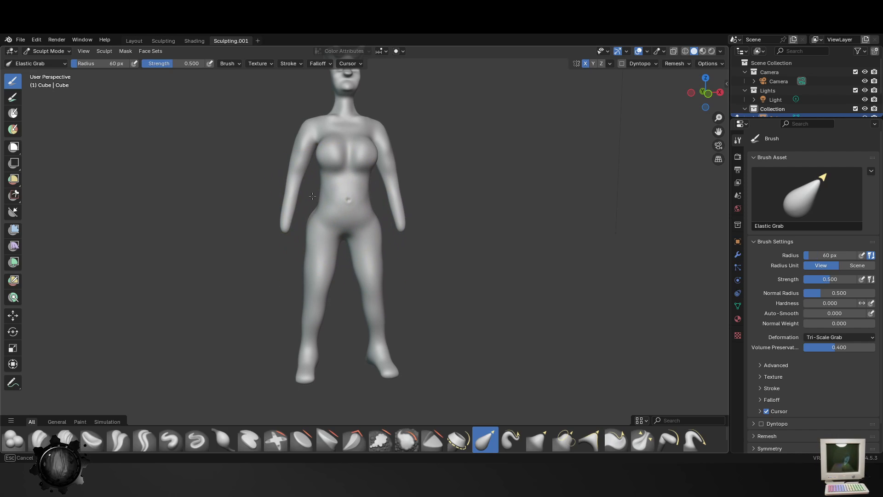
{"action": "middle_click_drag", "start_coordinate": [312, 195], "coordinate": [374, 217]}
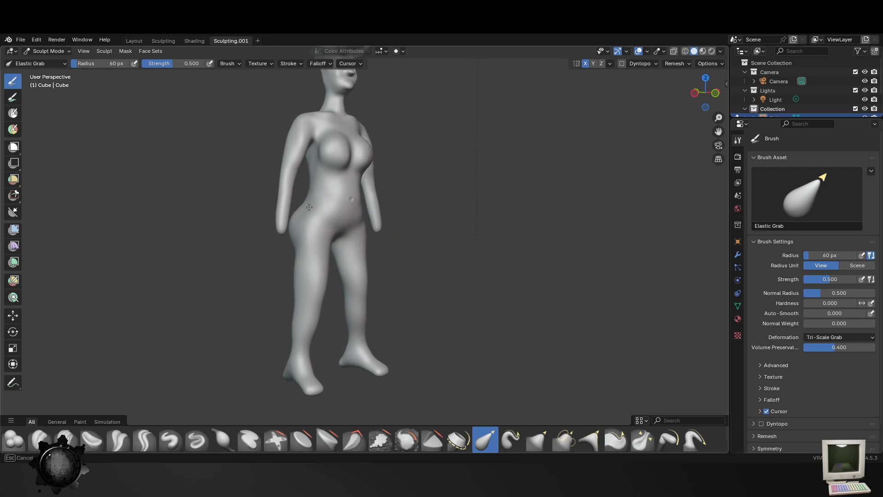
{"action": "middle_click_drag", "start_coordinate": [371, 247], "coordinate": [301, 197]}
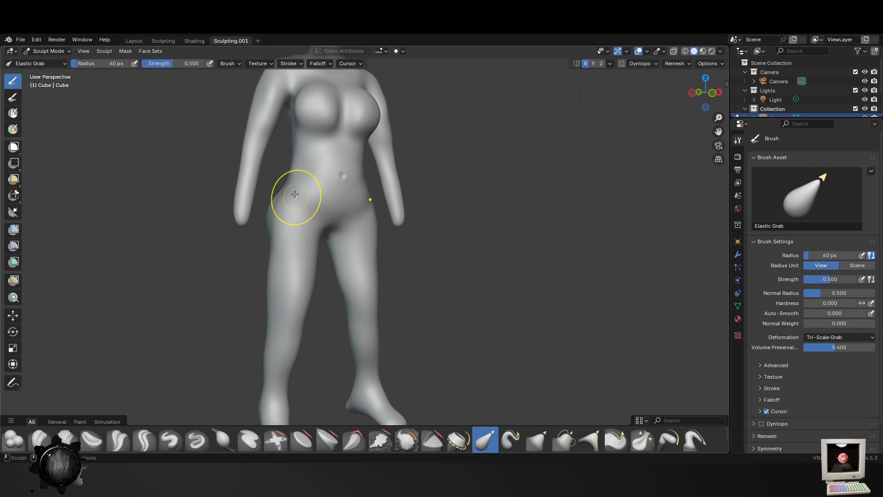
{"action": "middle_click_drag", "start_coordinate": [451, 230], "coordinate": [394, 236]}
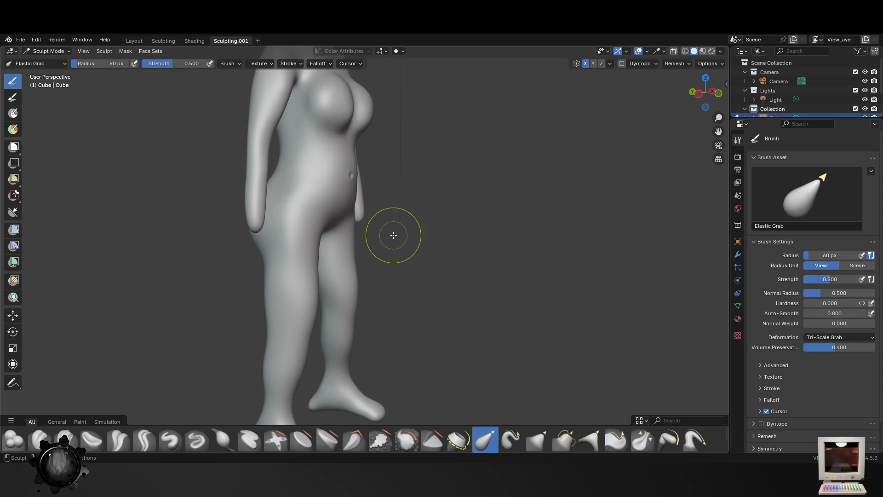
{"action": "middle_click_drag", "start_coordinate": [301, 187], "coordinate": [432, 250]}
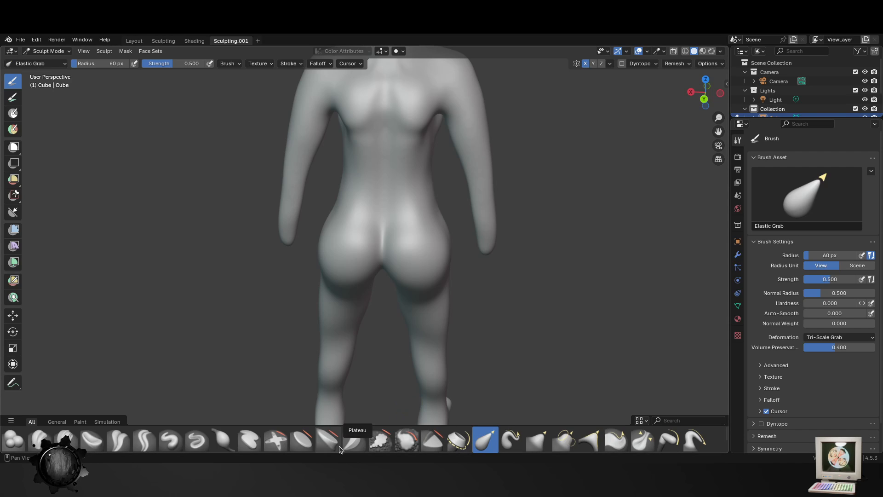
- Smooth the buttocks and the crease between them with the Smooth brush at radius 108 px and strength 0.815
{"action": "left_click", "coordinate": [410, 441]}
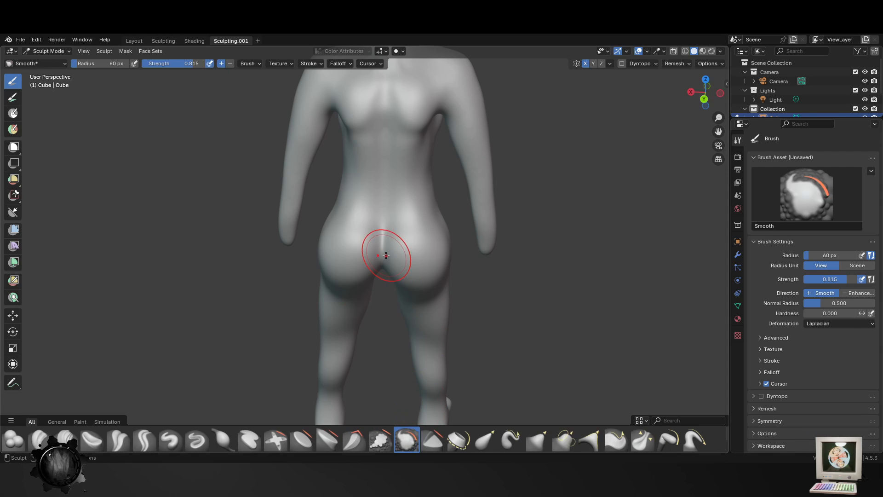
{"action": "key", "text": "f"}
{"action": "middle_click_drag", "start_coordinate": [442, 312], "coordinate": [401, 203]}
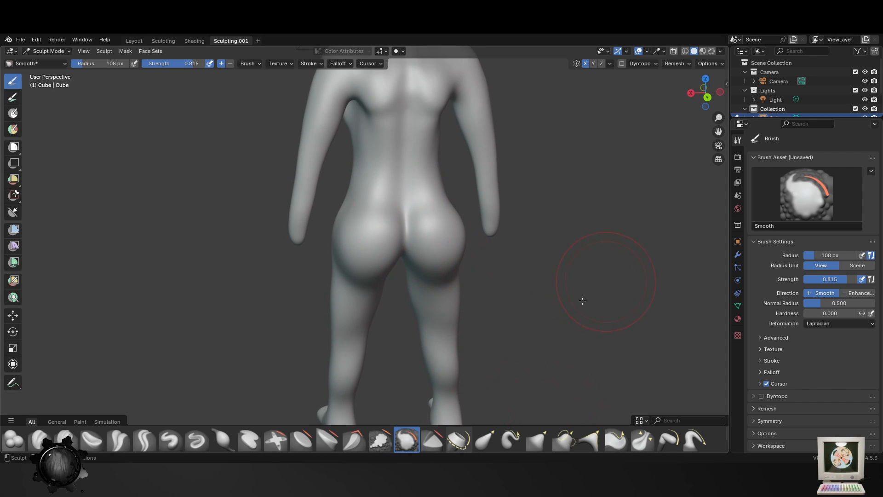
{"action": "middle_click_drag", "start_coordinate": [582, 301], "coordinate": [560, 298]}
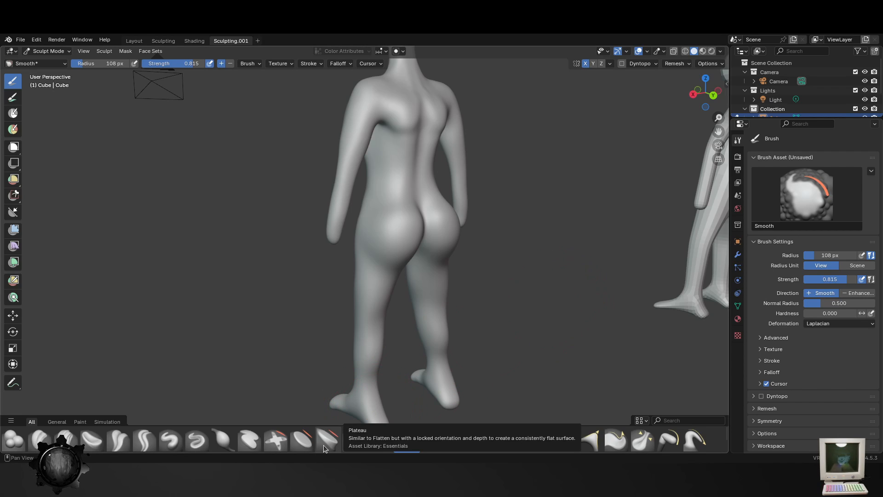
{"action": "middle_click_drag", "start_coordinate": [481, 302], "coordinate": [472, 299]}
{"action": "scroll", "coordinate": [453, 260], "scroll_direction": "up", "scroll_amount": 2}
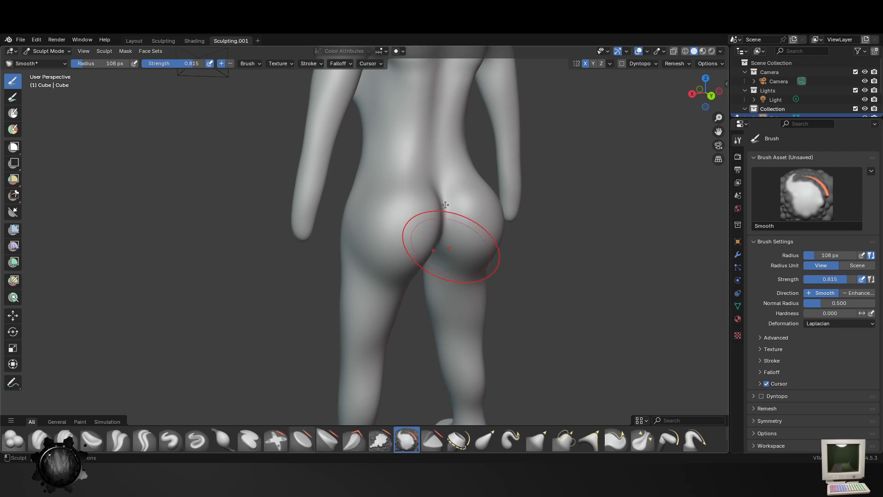
{"action": "middle_click_drag", "start_coordinate": [439, 197], "coordinate": [444, 237]}
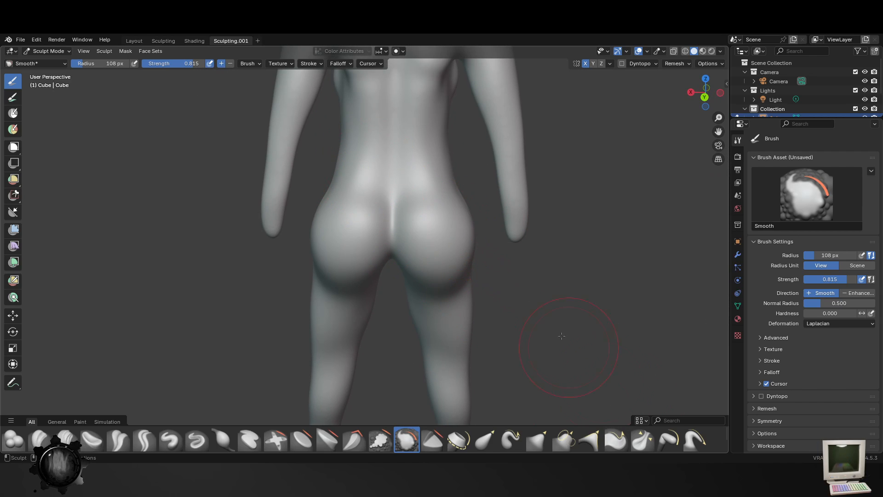
- Tighten the lower spine groove and the crease between the buttocks with the Pinch/Magnify brush at radius 154 px and strength 0.500
{"action": "left_click", "coordinate": [642, 440]}
{"action": "key", "text": "f"}
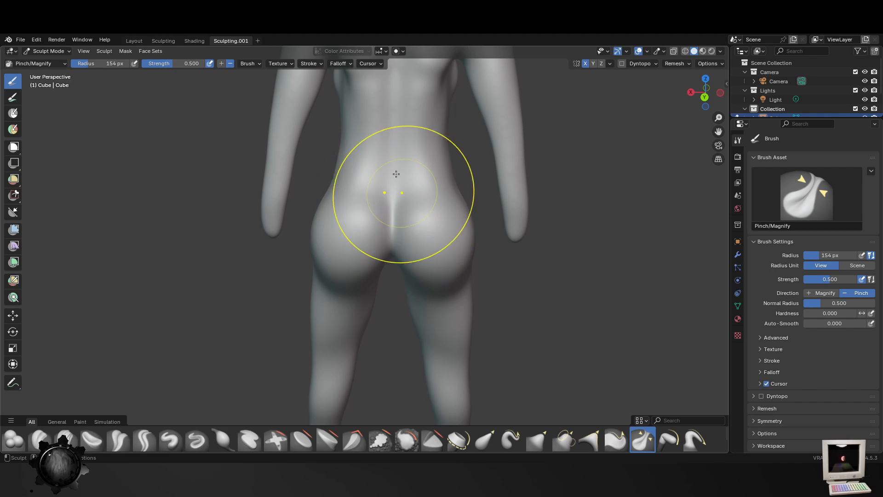
{"action": "mouse_move", "coordinate": [392, 256]}
{"action": "left_mouse_down"}
{"action": "mouse_move", "coordinate": [392, 198]}
{"action": "mouse_move", "coordinate": [394, 255]}
{"action": "left_mouse_up"}
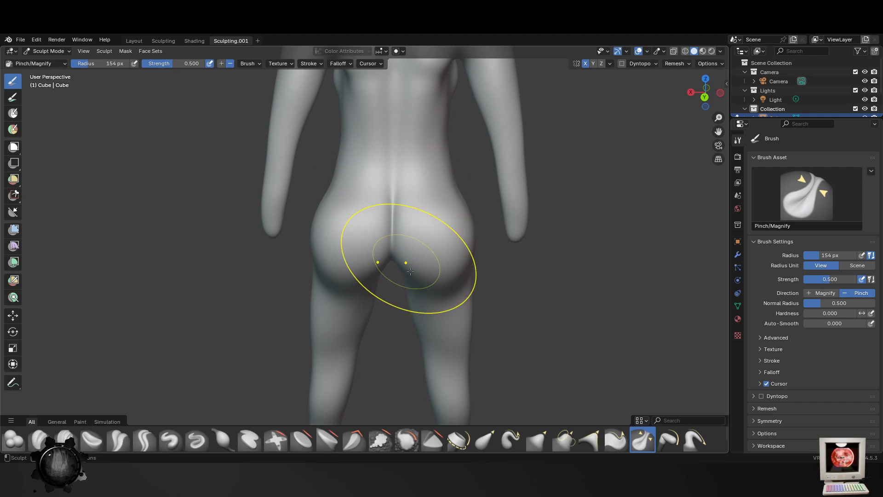
{"action": "scroll", "coordinate": [406, 258], "scroll_direction": "down", "scroll_amount": 2}
{"action": "mouse_move", "coordinate": [403, 259]}
{"action": "middle_mouse_down"}
{"action": "mouse_move", "coordinate": [415, 247]}
{"action": "mouse_move", "coordinate": [499, 268]}
{"action": "middle_mouse_up"}
{"action": "scroll", "coordinate": [414, 247], "scroll_direction": "up", "scroll_amount": 1}
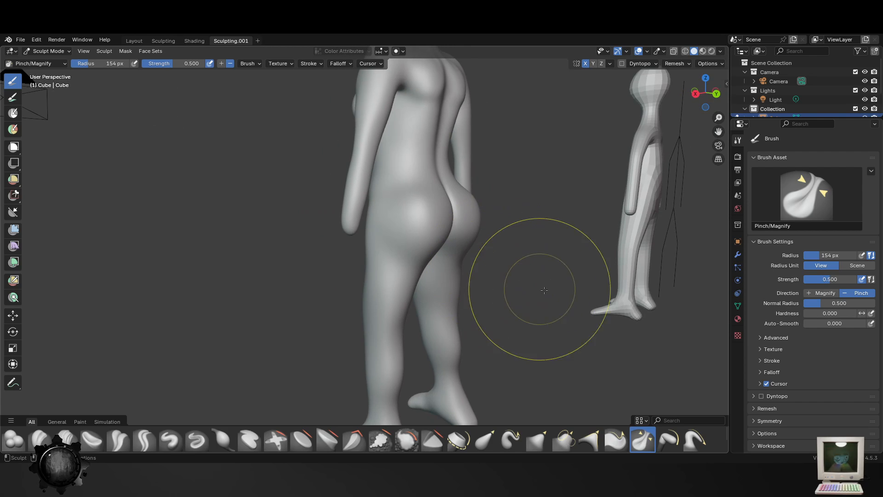
{"action": "middle_click_drag", "start_coordinate": [449, 208], "coordinate": [434, 263]}
{"action": "scroll", "coordinate": [465, 302], "scroll_direction": "down", "scroll_amount": 6}
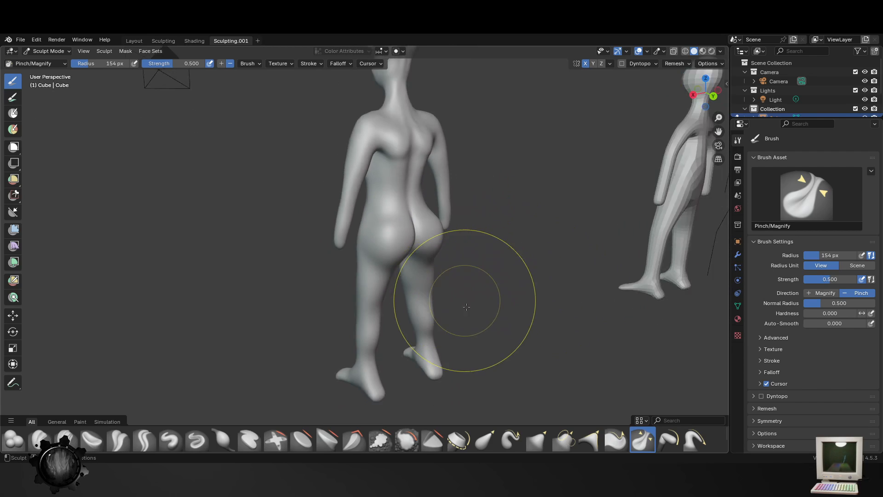
- Try to carve a fold beneath the buttocks with the Crease Sharp brush at radius 99 px and strength 0.600, and undo the stroke
{"action": "mouse_move", "coordinate": [466, 301]}
{"action": "middle_mouse_down"}
{"action": "mouse_move", "coordinate": [525, 309]}
{"action": "mouse_move", "coordinate": [404, 282]}
{"action": "middle_mouse_up"}
{"action": "scroll", "coordinate": [457, 288], "scroll_direction": "up", "scroll_amount": 7}
{"action": "left_click", "coordinate": [39, 439]}
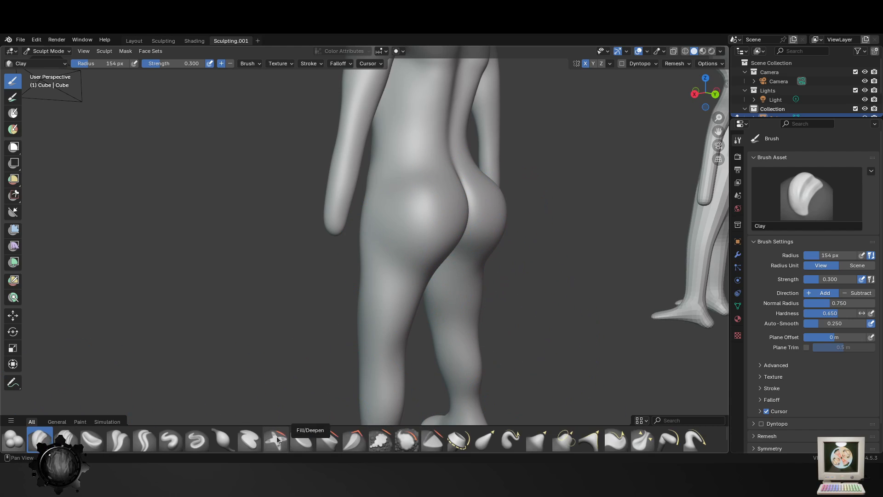
{"action": "left_click", "coordinate": [144, 440]}
{"action": "middle_click_drag", "start_coordinate": [296, 256], "coordinate": [419, 255]}
{"action": "key", "text": "f"}
{"action": "left_click", "coordinate": [419, 255]}
{"action": "left_click_drag", "start_coordinate": [426, 270], "coordinate": [397, 264]}
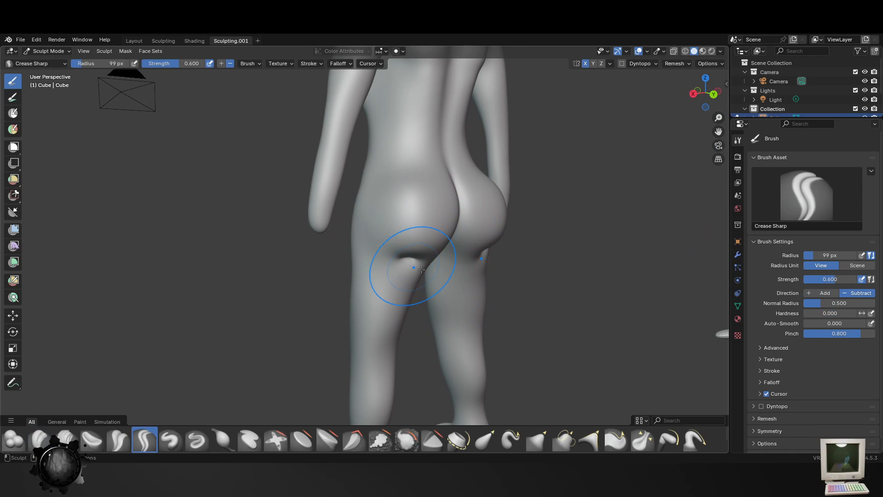
{"action": "key", "text": "ctrl+z"}
- Build up the buttocks and the sides of the hips with the Blob brush at radius 155 px and strength 0.356
{"action": "middle_click_drag", "start_coordinate": [429, 274], "coordinate": [397, 309]}
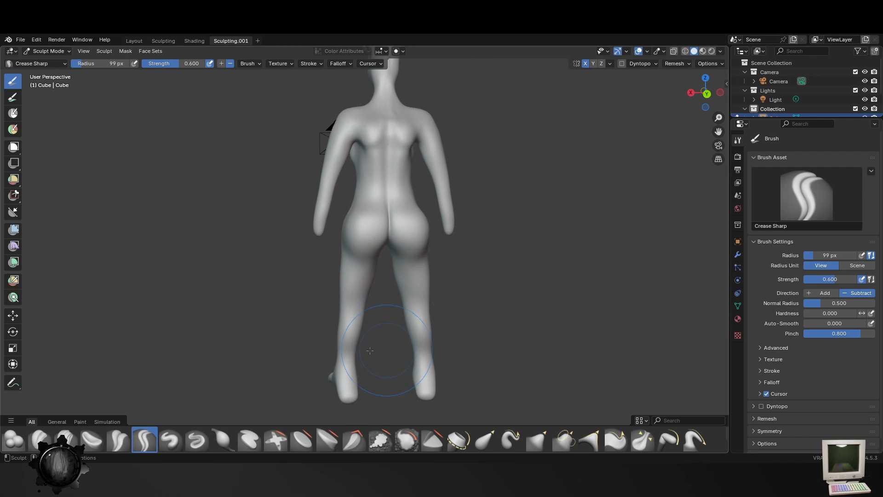
{"action": "middle_click_drag", "start_coordinate": [370, 351], "coordinate": [326, 345]}
{"action": "scroll", "coordinate": [355, 302], "scroll_direction": "up", "scroll_amount": 4}
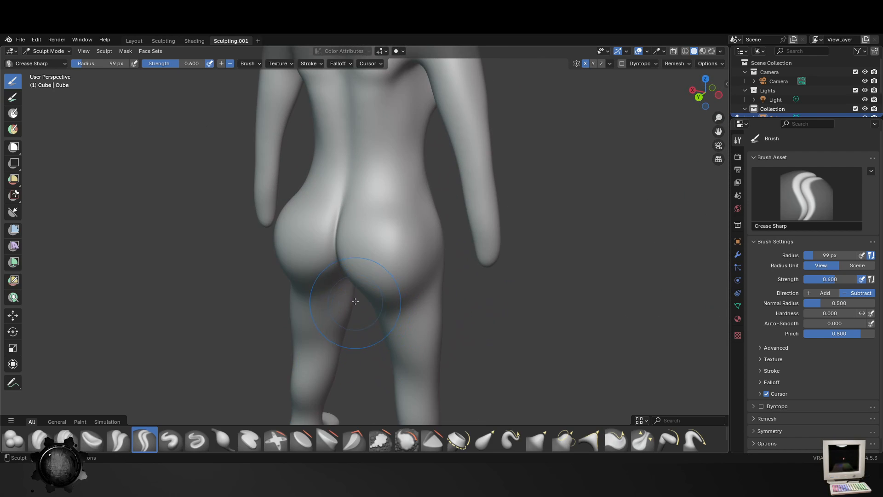
{"action": "middle_click_drag", "start_coordinate": [356, 301], "coordinate": [512, 247]}
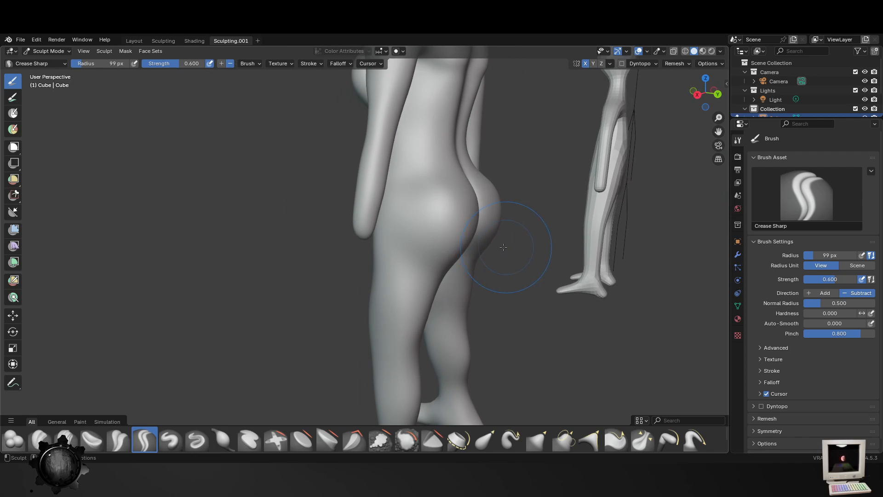
{"action": "left_click", "coordinate": [439, 194]}
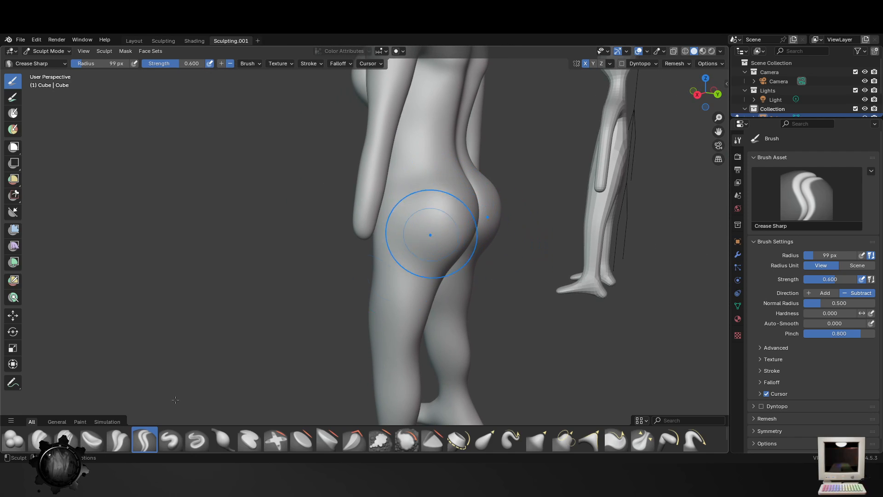
{"action": "left_click", "coordinate": [14, 444]}
{"action": "key", "text": "f"}
{"action": "left_click", "coordinate": [524, 230]}
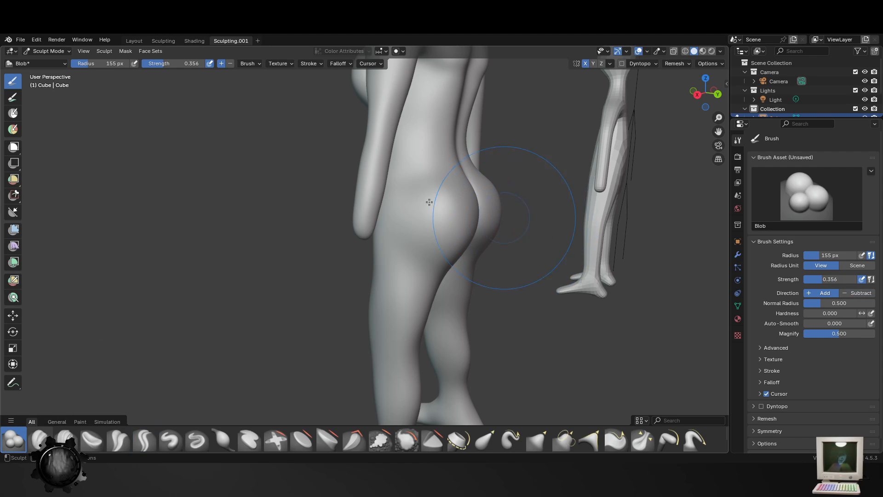
{"action": "left_click_drag", "start_coordinate": [431, 200], "coordinate": [436, 220]}
{"action": "mouse_move", "coordinate": [428, 203]}
{"action": "middle_mouse_down"}
{"action": "mouse_move", "coordinate": [400, 226]}
{"action": "mouse_move", "coordinate": [374, 202]}
{"action": "middle_mouse_up"}
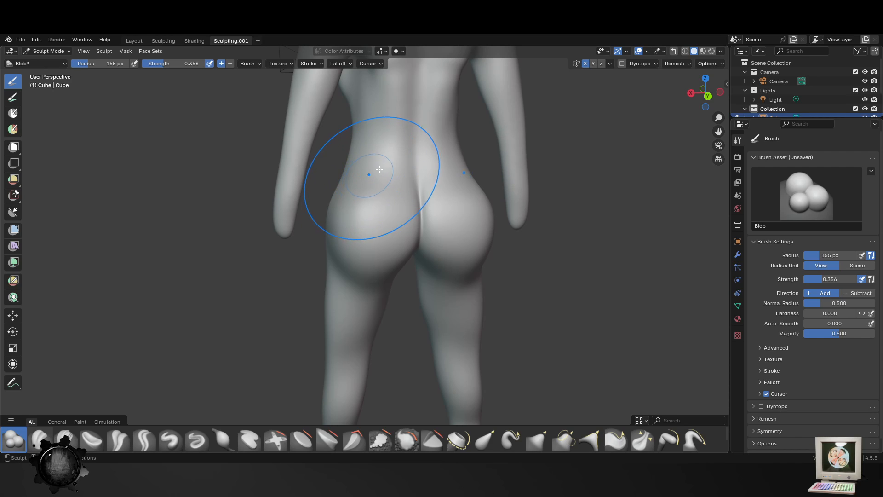
- Add volume to the lower back on both sides of the spine with the Blob brush at radius 89 px
{"action": "scroll", "coordinate": [426, 228], "scroll_direction": "down", "scroll_amount": 4}
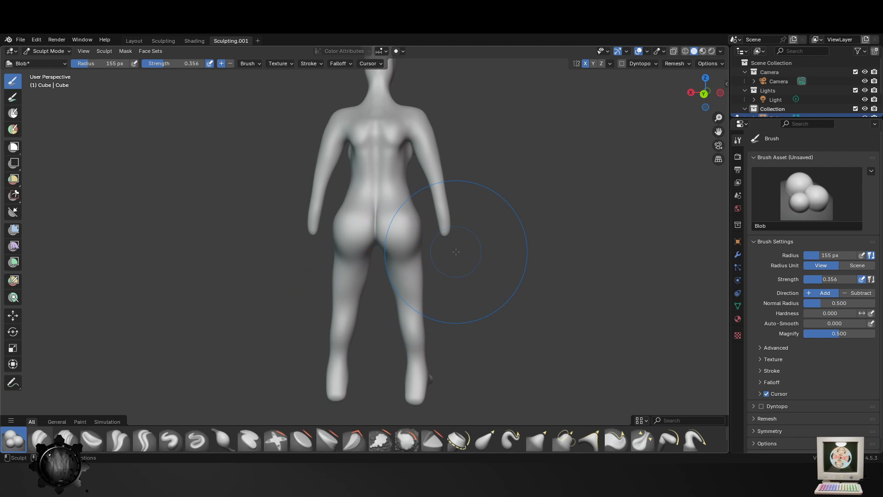
{"action": "scroll", "coordinate": [355, 189], "scroll_direction": "up", "scroll_amount": 3}
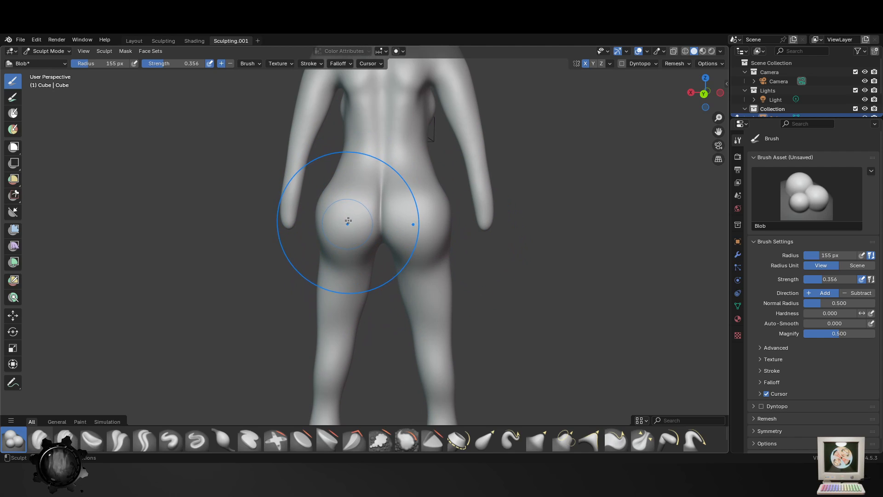
{"action": "scroll", "coordinate": [366, 199], "scroll_direction": "down", "scroll_amount": 3}
{"action": "mouse_move", "coordinate": [414, 256]}
{"action": "middle_mouse_down"}
{"action": "mouse_move", "coordinate": [467, 262]}
{"action": "mouse_move", "coordinate": [413, 256]}
{"action": "middle_mouse_up"}
{"action": "scroll", "coordinate": [383, 184], "scroll_direction": "up", "scroll_amount": 3}
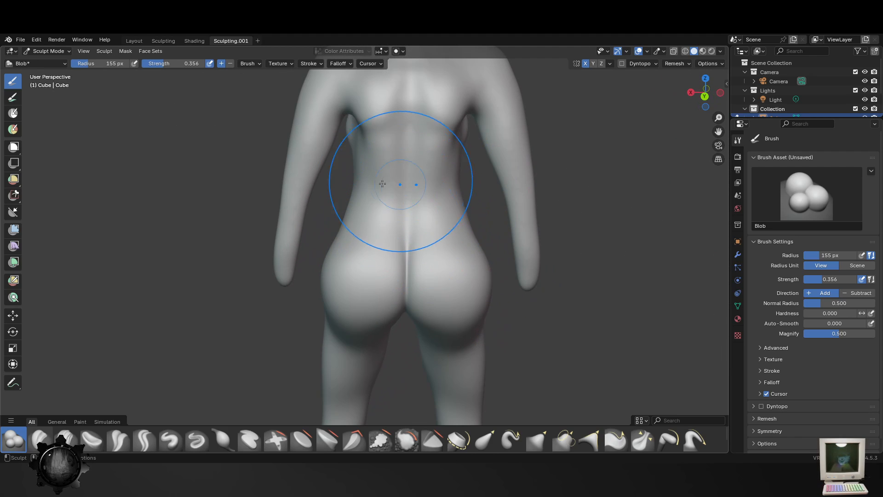
{"action": "key", "text": "f"}
{"action": "left_click", "coordinate": [328, 130]}
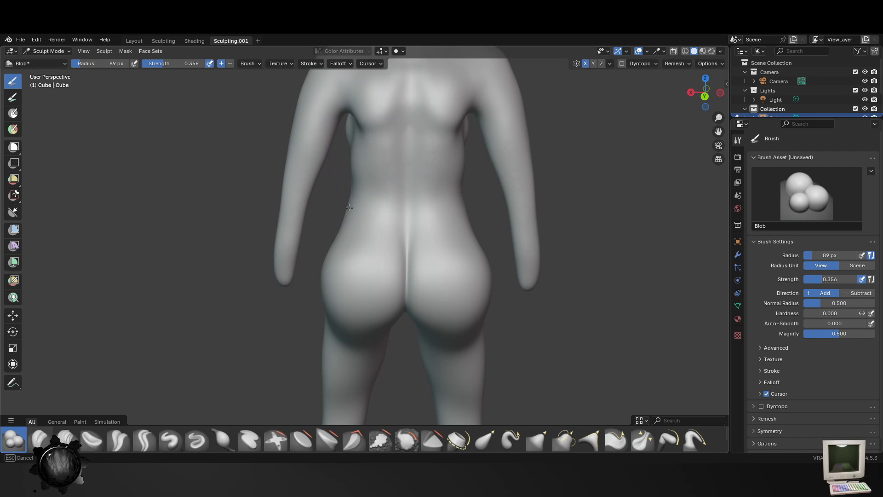
- Thicken the upper legs from behind and in front with the Blob brush at radius 89 px and strength 0.356
{"action": "middle_click_drag", "start_coordinate": [409, 338], "coordinate": [481, 320]}
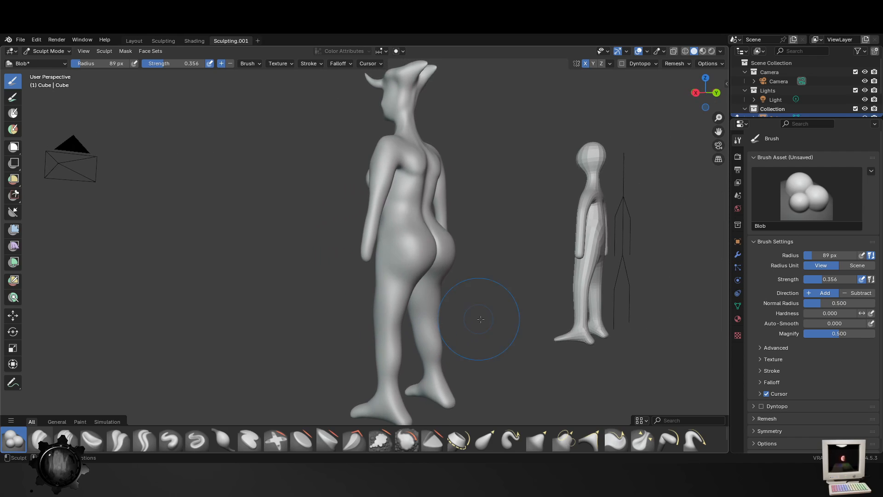
{"action": "middle_click_drag", "start_coordinate": [575, 360], "coordinate": [382, 263]}
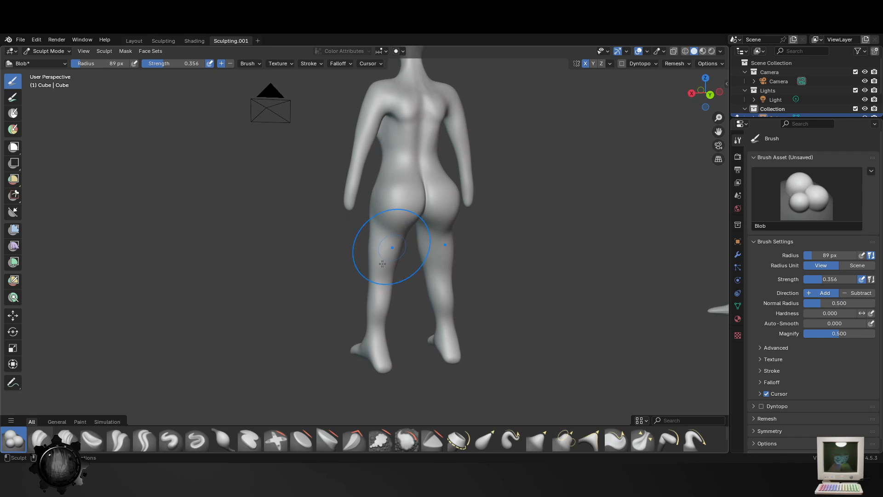
{"action": "mouse_move", "coordinate": [365, 311]}
{"action": "middle_mouse_down"}
{"action": "mouse_move", "coordinate": [463, 305]}
{"action": "mouse_move", "coordinate": [378, 308]}
{"action": "mouse_move", "coordinate": [375, 315]}
{"action": "mouse_move", "coordinate": [421, 324]}
{"action": "mouse_move", "coordinate": [481, 313]}
{"action": "mouse_move", "coordinate": [460, 318]}
{"action": "mouse_move", "coordinate": [430, 295]}
{"action": "middle_mouse_up"}
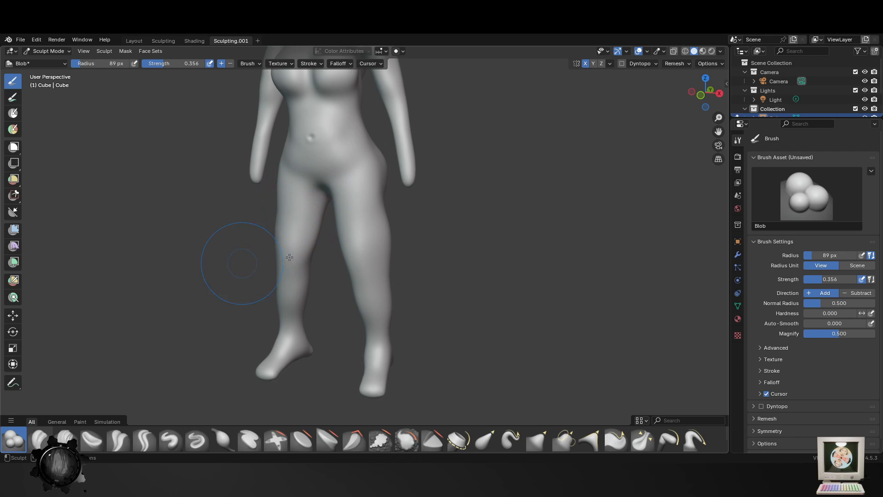
{"action": "middle_click_drag", "start_coordinate": [290, 257], "coordinate": [322, 213]}
{"action": "mouse_move", "coordinate": [255, 193]}
{"action": "middle_mouse_down"}
{"action": "mouse_move", "coordinate": [271, 193]}
{"action": "mouse_move", "coordinate": [263, 191]}
{"action": "middle_mouse_up"}
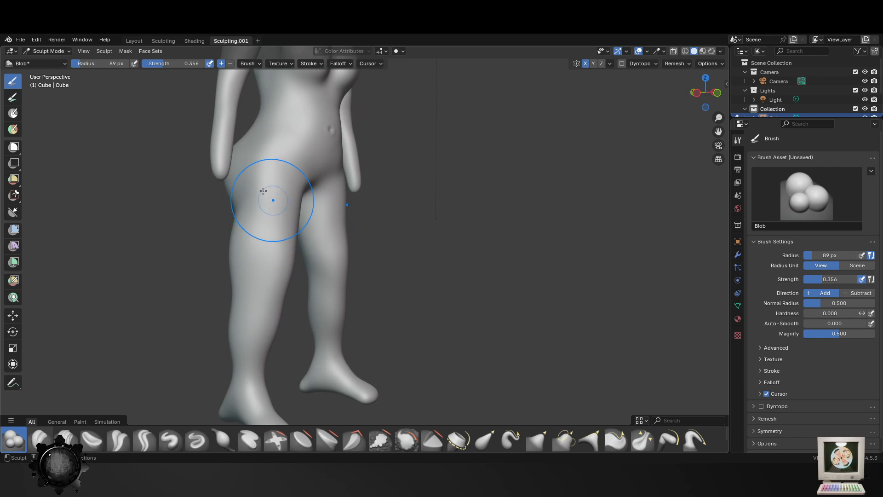
- Round out the outer and front contours of the thighs with the Blob brush at radius 89 px
{"action": "mouse_move", "coordinate": [255, 275]}
{"action": "middle_mouse_down"}
{"action": "mouse_move", "coordinate": [354, 208]}
{"action": "mouse_move", "coordinate": [396, 230]}
{"action": "mouse_move", "coordinate": [467, 245]}
{"action": "mouse_move", "coordinate": [465, 270]}
{"action": "mouse_move", "coordinate": [433, 273]}
{"action": "mouse_move", "coordinate": [424, 256]}
{"action": "mouse_move", "coordinate": [456, 249]}
{"action": "middle_mouse_up"}
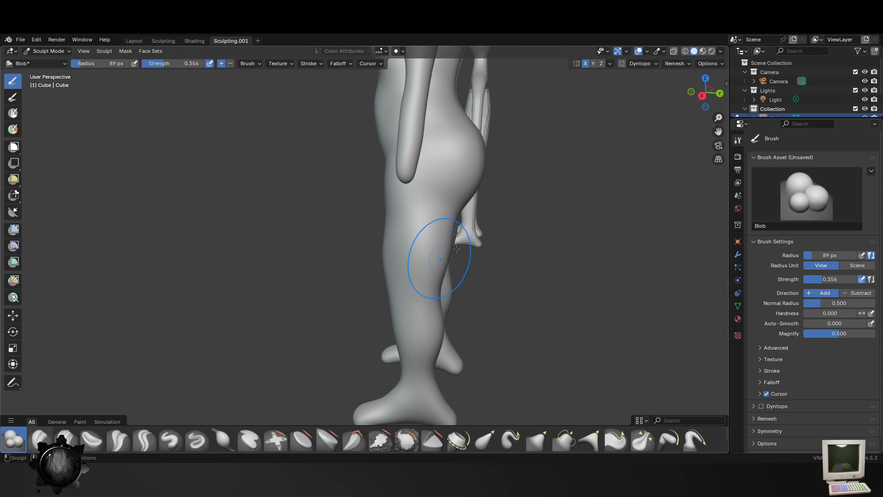
{"action": "middle_click_drag", "start_coordinate": [421, 225], "coordinate": [468, 260]}
{"action": "middle_click_drag", "start_coordinate": [390, 208], "coordinate": [376, 206]}
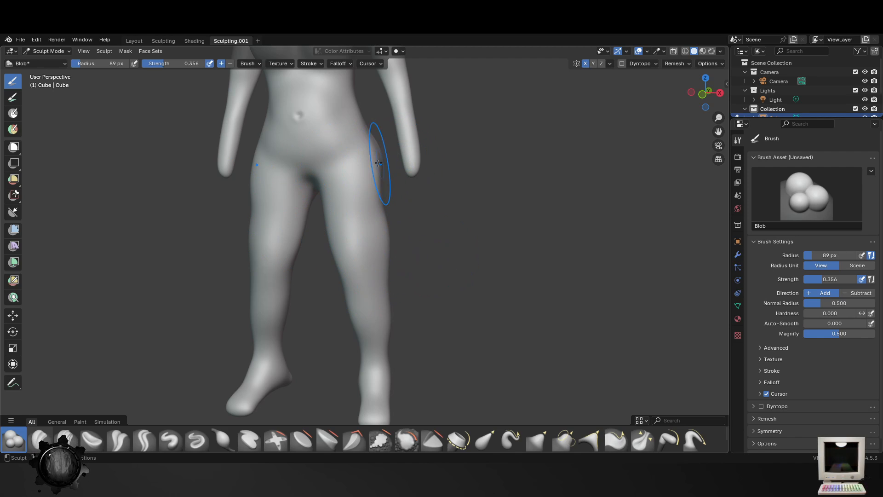
{"action": "middle_click_drag", "start_coordinate": [347, 182], "coordinate": [308, 189]}
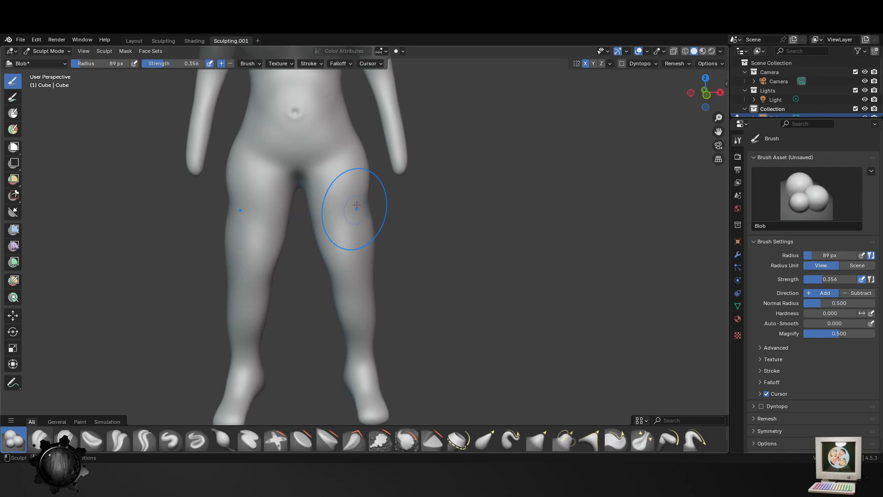
{"action": "mouse_move", "coordinate": [404, 359]}
{"action": "middle_mouse_down"}
{"action": "mouse_move", "coordinate": [375, 325]}
{"action": "mouse_move", "coordinate": [463, 325]}
{"action": "mouse_move", "coordinate": [463, 276]}
{"action": "mouse_move", "coordinate": [386, 231]}
{"action": "mouse_move", "coordinate": [406, 217]}
{"action": "mouse_move", "coordinate": [377, 211]}
{"action": "mouse_move", "coordinate": [395, 204]}
{"action": "mouse_move", "coordinate": [523, 256]}
{"action": "middle_mouse_up"}
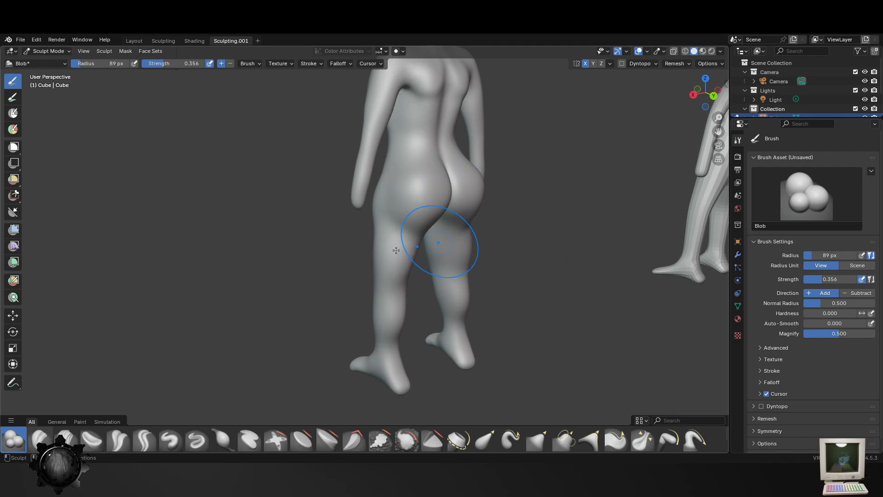
- Fill out the backs of the thighs beneath the buttocks with the Blob brush at radius 89 px
{"action": "middle_click_drag", "start_coordinate": [424, 247], "coordinate": [364, 247]}
{"action": "middle_click_drag", "start_coordinate": [414, 325], "coordinate": [491, 313]}
{"action": "scroll", "coordinate": [492, 312], "scroll_direction": "down", "scroll_amount": 5}
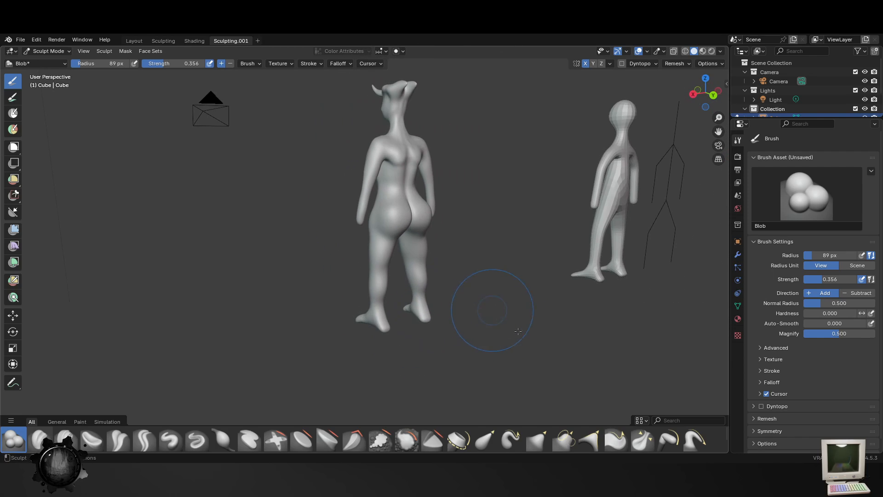
{"action": "scroll", "coordinate": [488, 319], "scroll_direction": "up", "scroll_amount": 5}
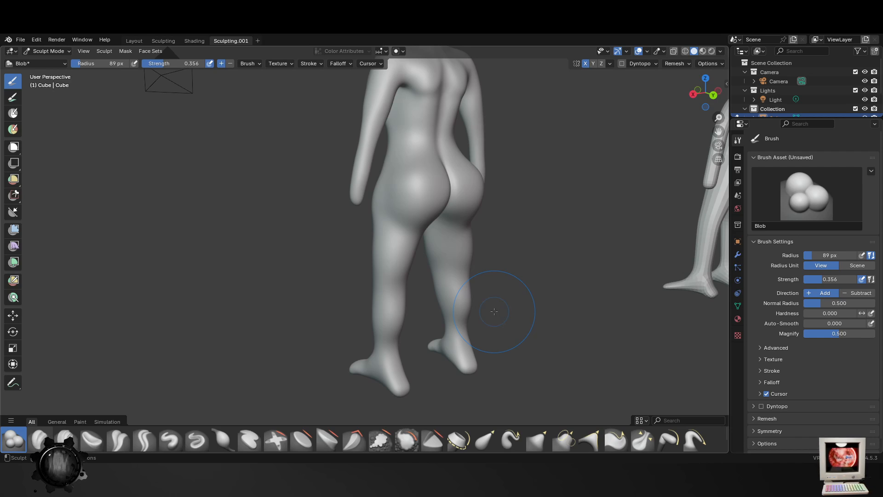
{"action": "middle_click_drag", "start_coordinate": [401, 124], "coordinate": [440, 134]}
{"action": "mouse_move", "coordinate": [495, 221]}
{"action": "middle_mouse_down"}
{"action": "mouse_move", "coordinate": [414, 223]}
{"action": "mouse_move", "coordinate": [423, 191]}
{"action": "middle_mouse_up"}
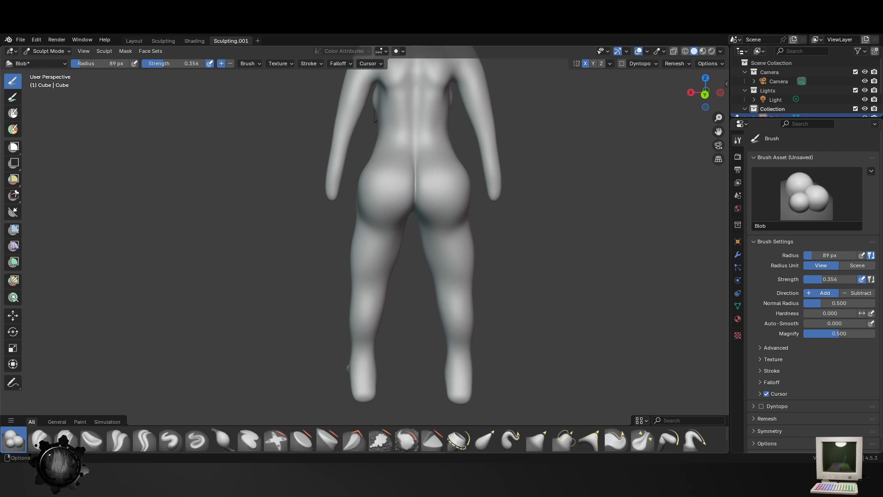
{"action": "middle_click_drag", "start_coordinate": [405, 237], "coordinate": [431, 251]}
{"action": "scroll", "coordinate": [431, 253], "scroll_direction": "up", "scroll_amount": 2}
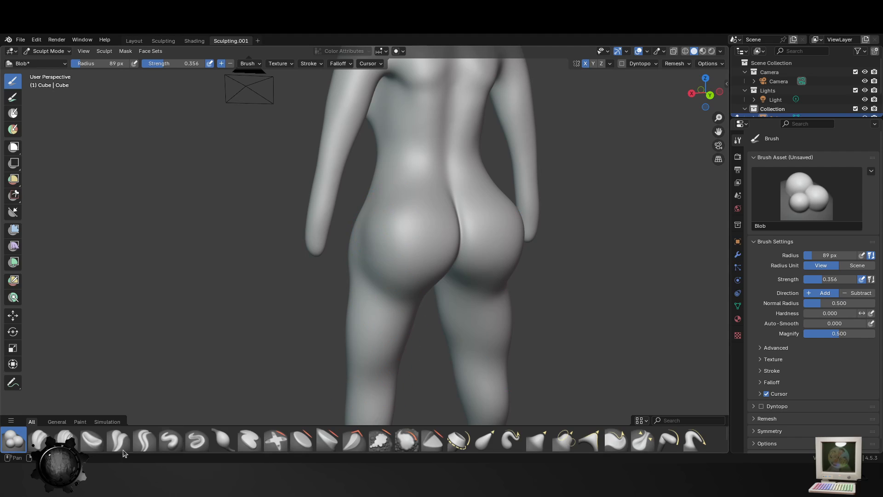
- Smooth the hips, thighs and lower legs with the Smooth brush at radius 124 px and strength 0.815
{"action": "left_click", "coordinate": [407, 441]}
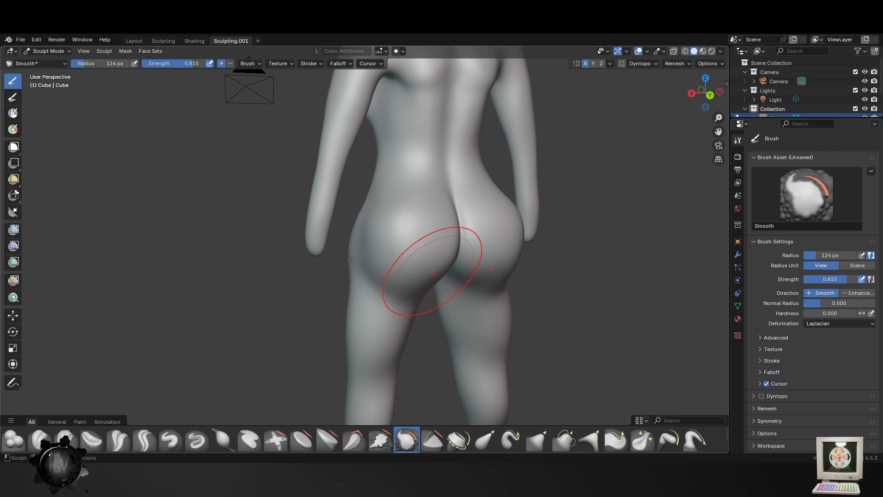
{"action": "middle_click_drag", "start_coordinate": [388, 331], "coordinate": [423, 149], "text": "shift"}
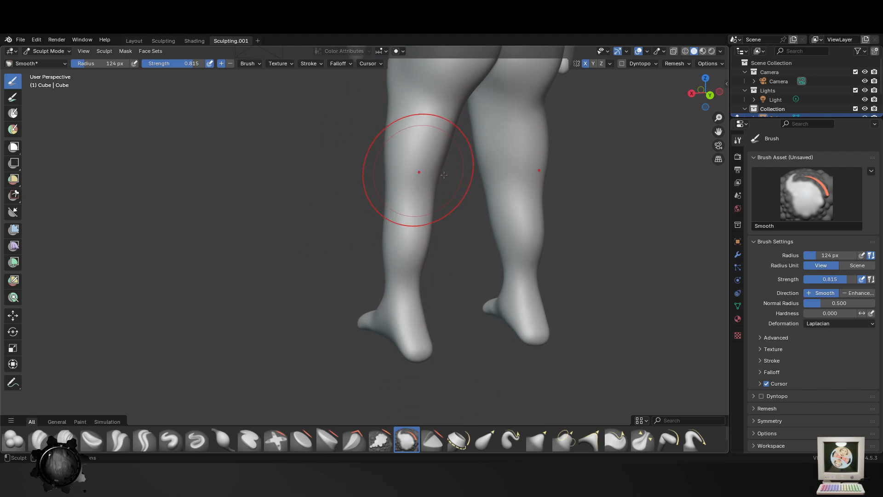
{"action": "middle_click_drag", "start_coordinate": [435, 193], "coordinate": [426, 260], "text": "shift"}
{"action": "middle_click_drag", "start_coordinate": [353, 281], "coordinate": [562, 257]}
{"action": "mouse_move", "coordinate": [338, 175]}
{"action": "middle_mouse_down", "text": "shift"}
{"action": "mouse_move", "coordinate": [365, 308]}
{"action": "mouse_move", "coordinate": [340, 243]}
{"action": "middle_mouse_up", "text": "shift"}
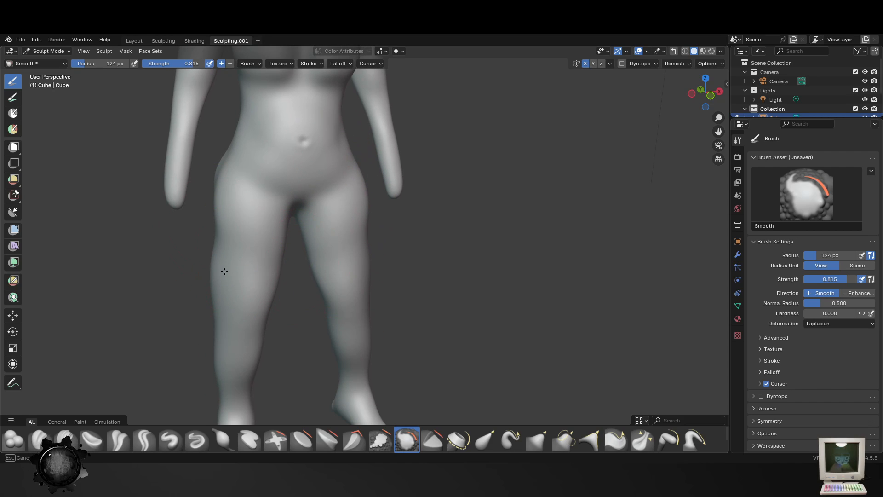
- Widen the hips and outer thighs with the Blob brush at radius 124 px and strength 0.356
{"action": "left_click", "coordinate": [13, 440]}
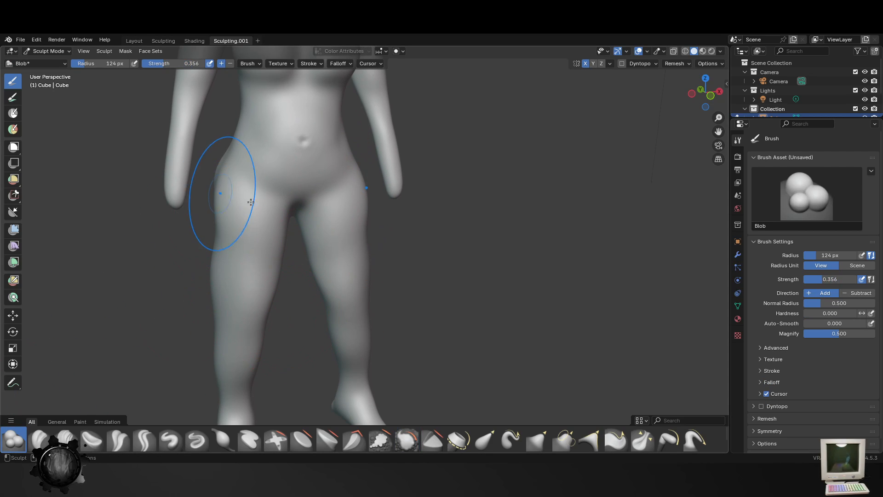
{"action": "left_click_drag", "start_coordinate": [221, 235], "coordinate": [213, 239]}
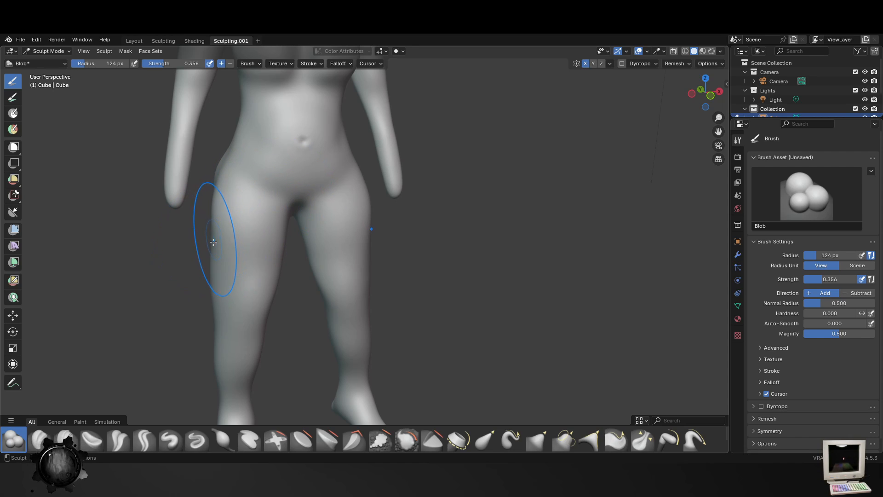
{"action": "middle_click_drag", "start_coordinate": [296, 317], "coordinate": [370, 319]}
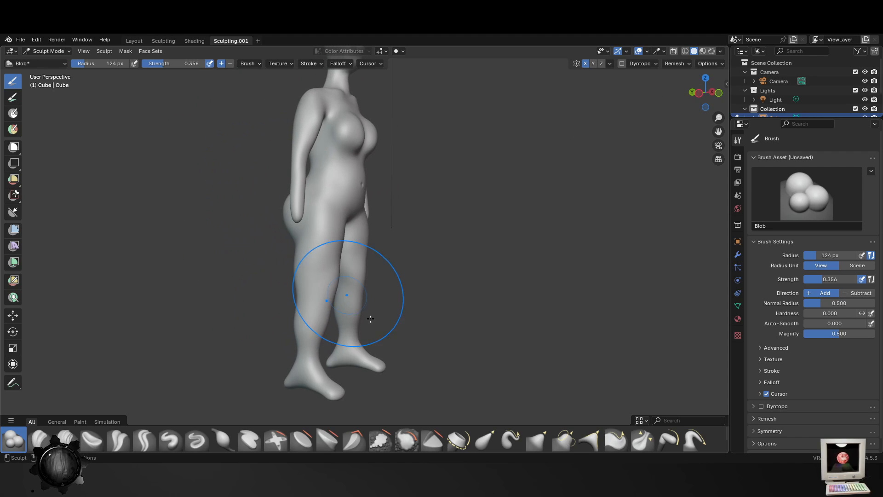
{"action": "middle_click_drag", "start_coordinate": [314, 338], "coordinate": [305, 335]}
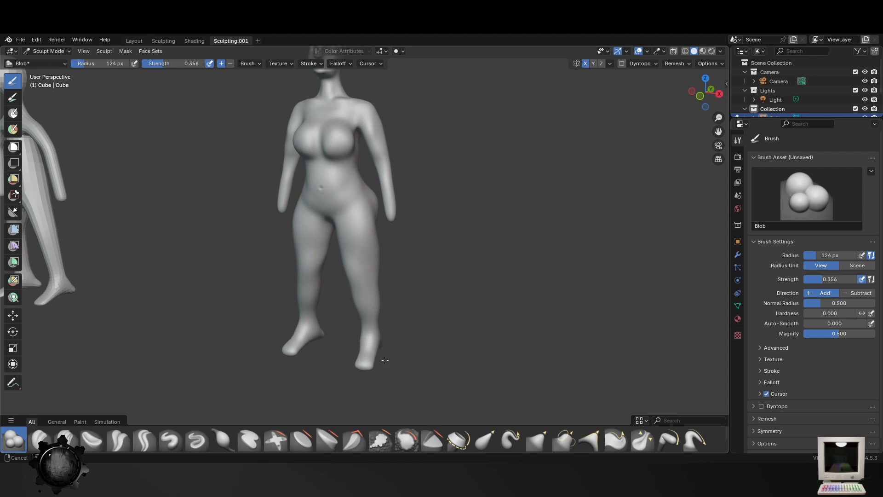
- Shape the upper back and sides of the waist with the Blob brush, reducing its radius to 91, 76 and 56 px
{"action": "middle_click_drag", "start_coordinate": [385, 360], "coordinate": [385, 276]}
{"action": "scroll", "coordinate": [349, 174], "scroll_direction": "up", "scroll_amount": 4}
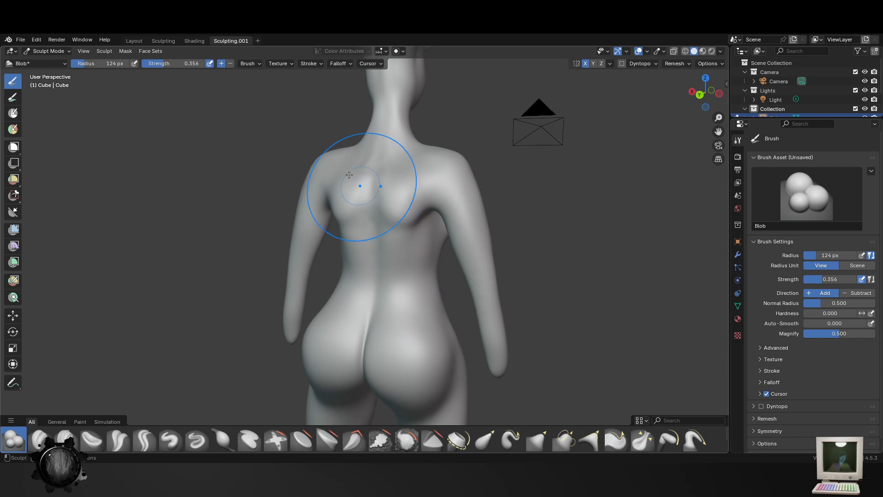
{"action": "middle_click_drag", "start_coordinate": [348, 175], "coordinate": [394, 199]}
{"action": "key", "text": "f"}
{"action": "left_click", "coordinate": [376, 188]}
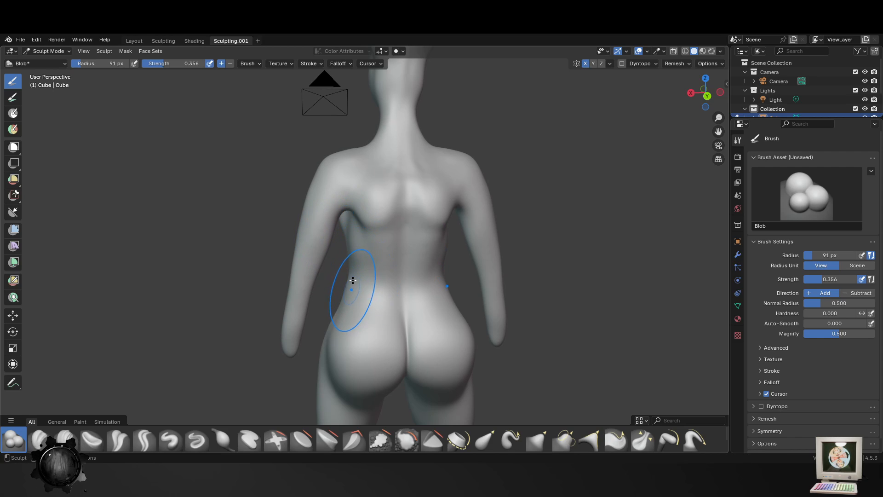
{"action": "key", "text": "f"}
{"action": "left_click", "coordinate": [354, 259]}
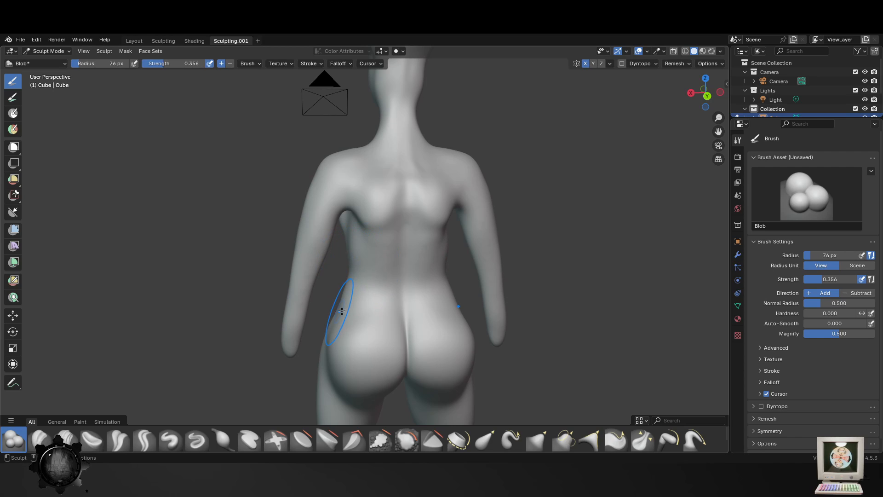
{"action": "key", "text": "f"}
{"action": "left_click", "coordinate": [361, 249]}
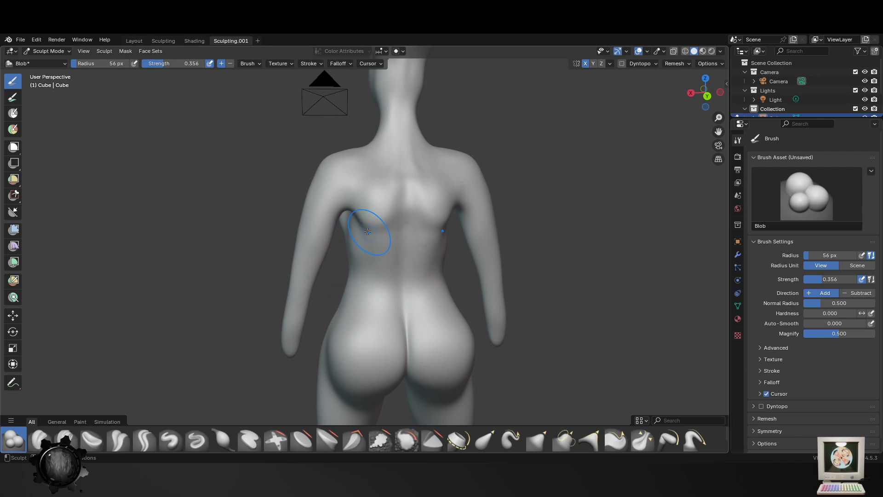
- Build up the lower edges of the shoulder blades with the Blob brush at radius 56 px and strength 0.356
{"action": "scroll", "coordinate": [362, 215], "scroll_direction": "up", "scroll_amount": 4}
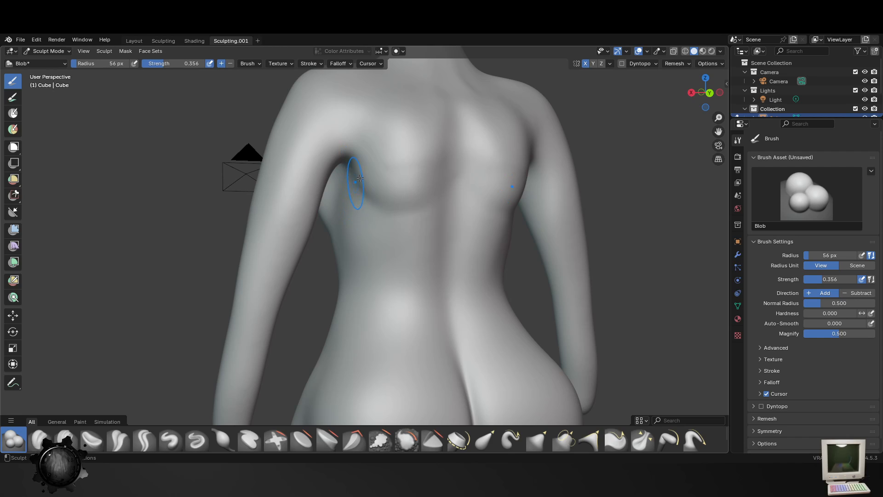
{"action": "left_click_drag", "start_coordinate": [360, 178], "coordinate": [427, 201]}
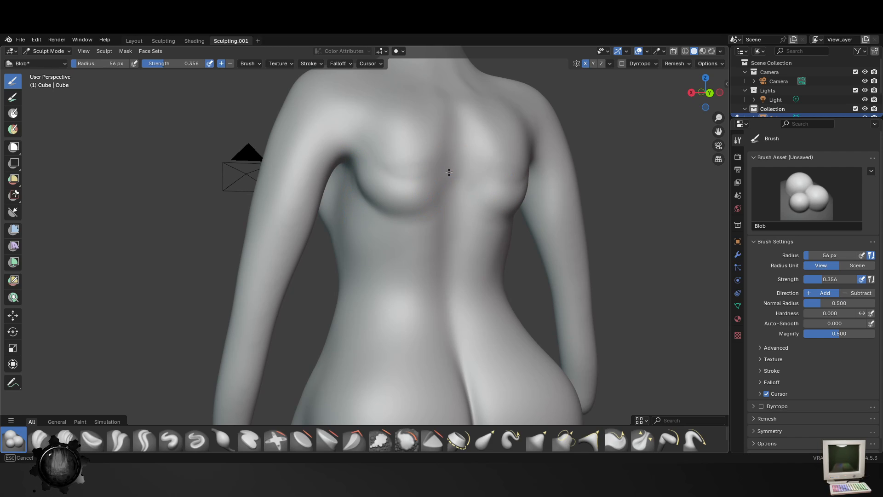
{"action": "middle_click_drag", "start_coordinate": [365, 198], "coordinate": [396, 186]}
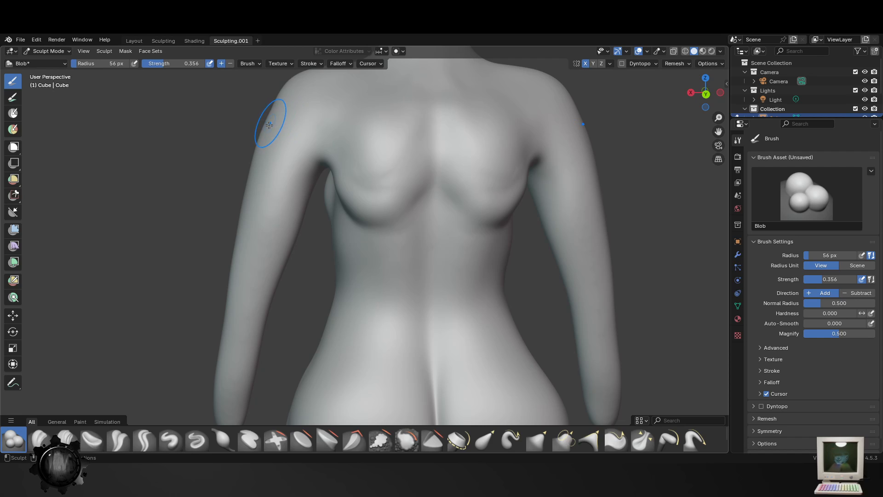
- Try to add volume to the outer upper arms with the Blob brush at radius 56 px, and undo the strokes
{"action": "left_click_drag", "start_coordinate": [253, 159], "coordinate": [239, 213]}
{"action": "key", "text": "ctrl+z"}
{"action": "key", "text": "ctrl+z"}
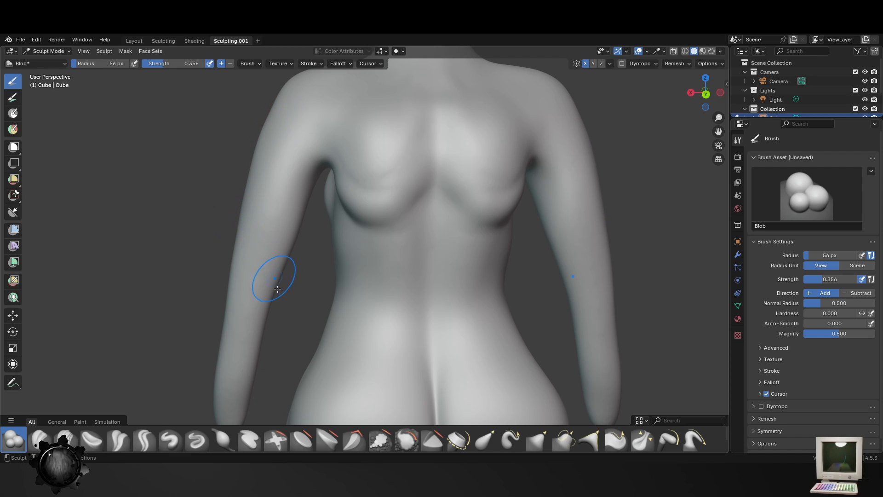
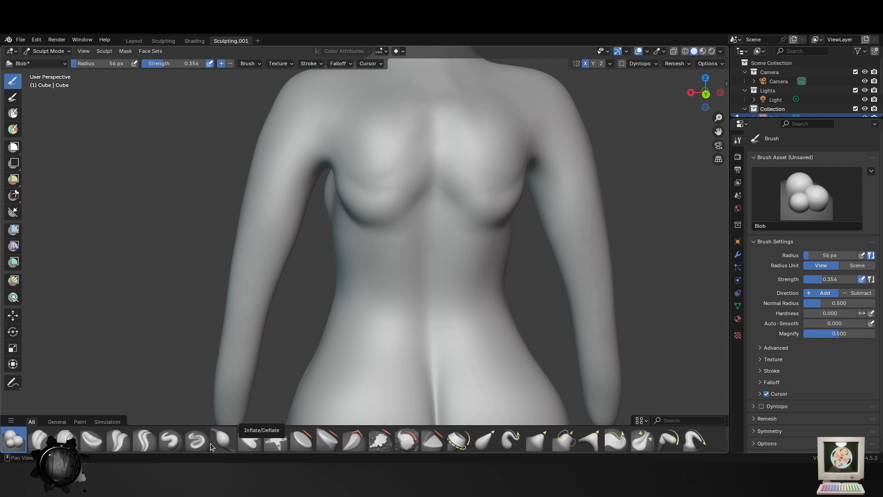
- Inflate the figure's arms and forearms from behind with the Inflate/Deflate brush at a 133 px radius
{"action": "left_click", "coordinate": [223, 441]}
{"action": "key", "text": "f"}
{"action": "left_click", "coordinate": [263, 251]}
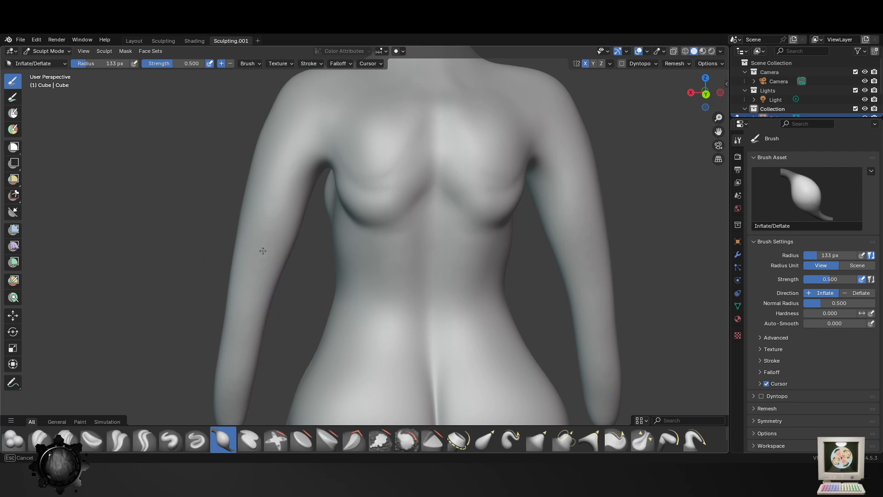
{"action": "mouse_move", "coordinate": [286, 271]}
{"action": "left_mouse_down"}
{"action": "mouse_move", "coordinate": [288, 248]}
{"action": "mouse_move", "coordinate": [223, 403]}
{"action": "mouse_move", "coordinate": [230, 409]}
{"action": "left_mouse_up"}
{"action": "scroll", "coordinate": [248, 385], "scroll_direction": "down", "scroll_amount": 3}
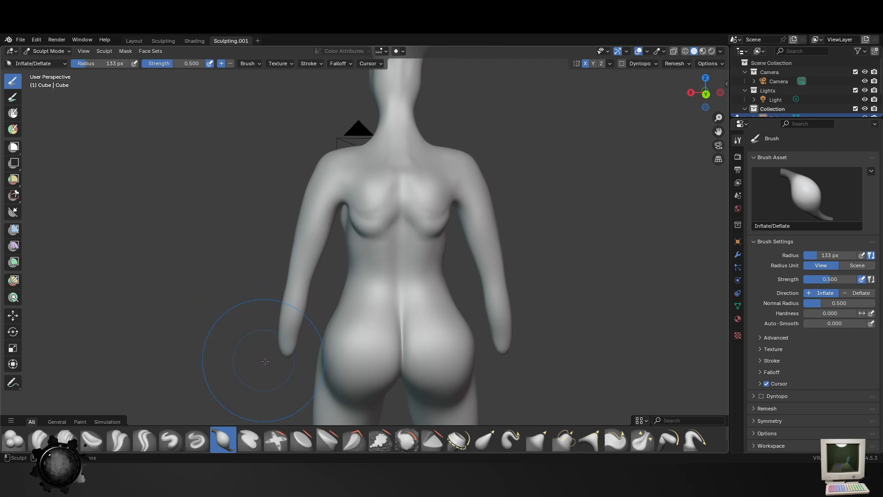
{"action": "middle_click_drag", "start_coordinate": [265, 361], "coordinate": [347, 334]}
{"action": "left_click_drag", "start_coordinate": [307, 355], "coordinate": [326, 298], "text": "ctrl"}
{"action": "left_click_drag", "start_coordinate": [316, 338], "coordinate": [328, 291], "text": "ctrl"}
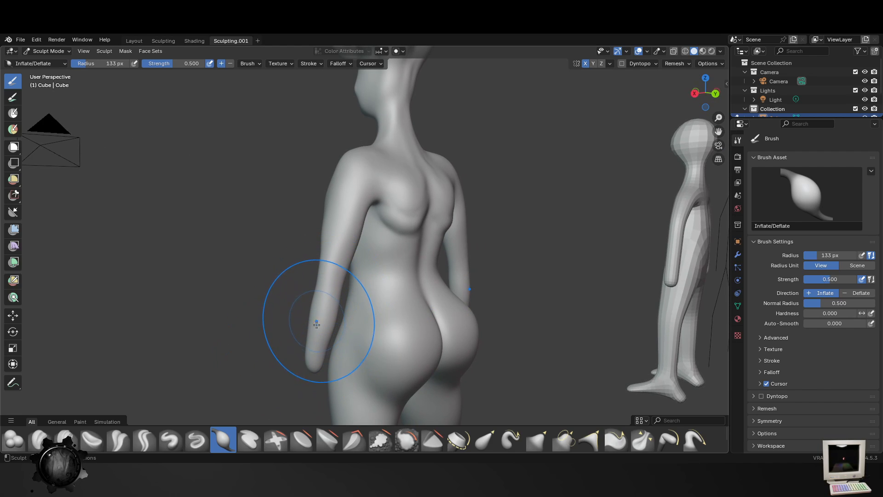
- Add volume to the forearm and the back of the hip in side view with Inflate strokes
{"action": "middle_click_drag", "start_coordinate": [318, 322], "coordinate": [417, 319]}
{"action": "left_click_drag", "start_coordinate": [420, 314], "coordinate": [426, 308], "text": "ctrl"}
{"action": "middle_click_drag", "start_coordinate": [426, 308], "coordinate": [409, 299]}
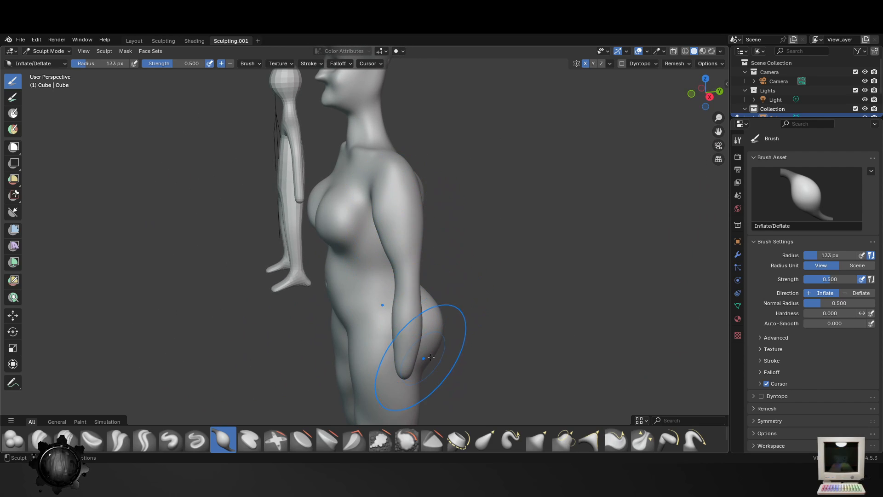
{"action": "middle_click_drag", "start_coordinate": [418, 353], "coordinate": [437, 338]}
{"action": "mouse_move", "coordinate": [417, 248]}
{"action": "middle_mouse_down", "text": "ctrl"}
{"action": "mouse_move", "coordinate": [408, 326]}
{"action": "mouse_move", "coordinate": [252, 147]}
{"action": "middle_mouse_up", "text": "ctrl"}
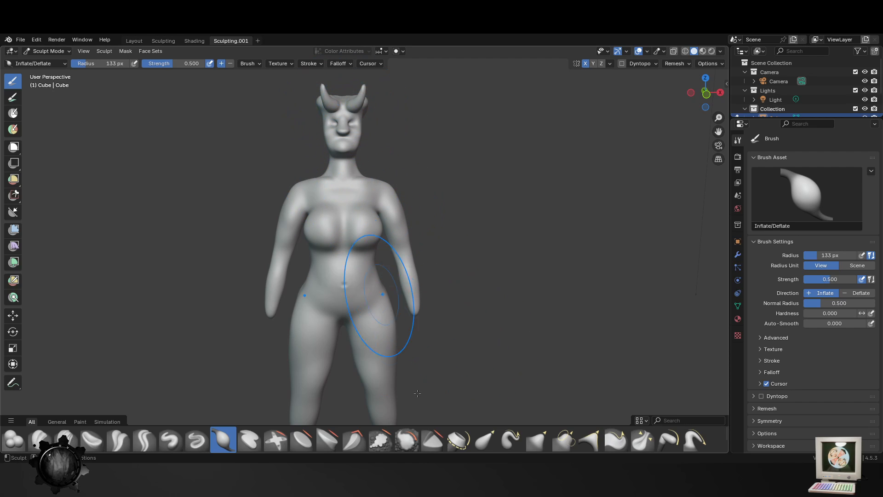
- Check the figure's proportions from the front and save the Blender file
{"action": "middle_click_drag", "start_coordinate": [404, 400], "coordinate": [399, 308]}
{"action": "scroll", "coordinate": [402, 319], "scroll_direction": "down", "scroll_amount": 3}
{"action": "scroll", "coordinate": [408, 339], "scroll_direction": "up", "scroll_amount": 3}
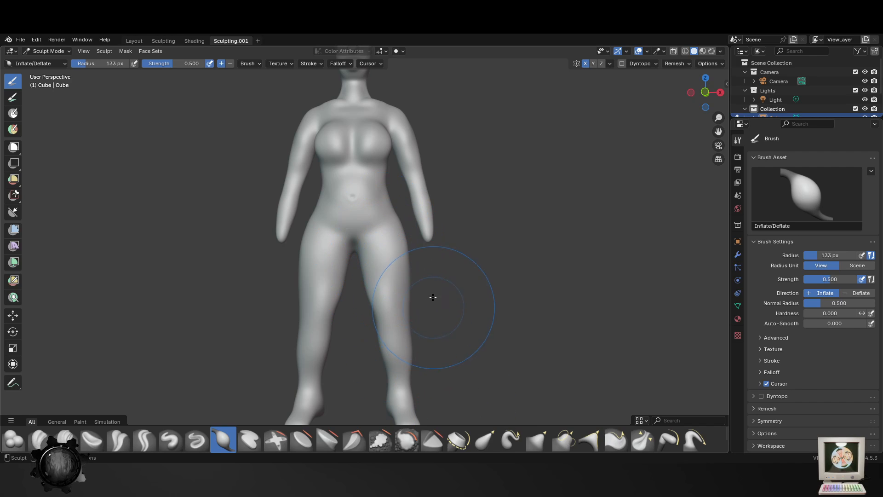
{"action": "middle_click_drag", "start_coordinate": [423, 279], "coordinate": [396, 311], "text": "shift"}
{"action": "scroll", "coordinate": [407, 281], "scroll_direction": "up", "scroll_amount": 3}
{"action": "key", "text": "ctrl+s"}
{"action": "scroll", "coordinate": [402, 263], "scroll_direction": "down", "scroll_amount": 3}
- Smooth the front of the torso and the chest with the Smooth brush at strength 0.815
{"action": "left_click", "coordinate": [407, 439]}
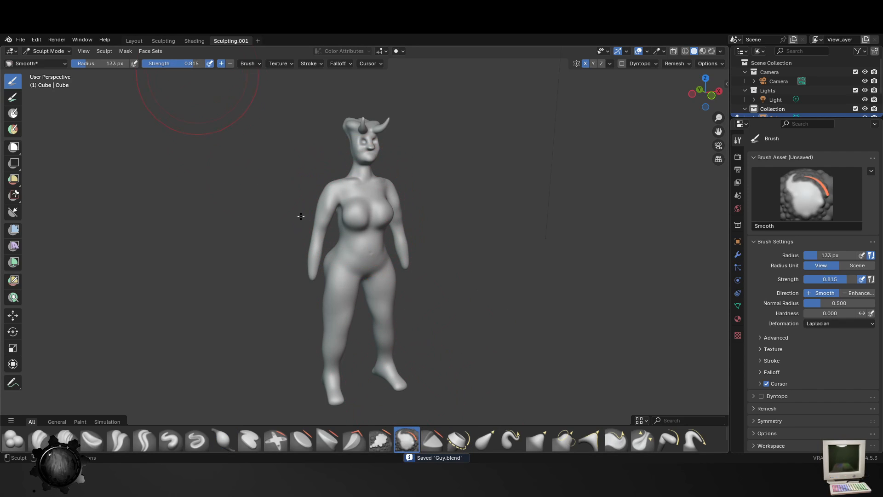
{"action": "left_click_drag", "start_coordinate": [301, 217], "coordinate": [326, 221]}
{"action": "scroll", "coordinate": [378, 244], "scroll_direction": "up", "scroll_amount": 2}
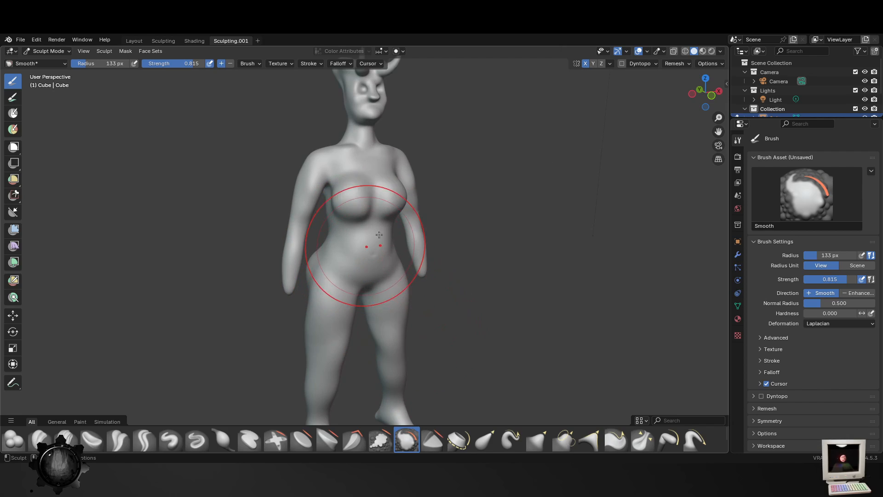
{"action": "key", "text": "f"}
{"action": "left_click", "coordinate": [333, 241]}
{"action": "mouse_move", "coordinate": [356, 206]}
{"action": "middle_mouse_down"}
{"action": "mouse_move", "coordinate": [400, 279]}
{"action": "mouse_move", "coordinate": [441, 258]}
{"action": "middle_mouse_up"}
{"action": "key", "text": "f"}
{"action": "left_click", "coordinate": [434, 240]}
{"action": "scroll", "coordinate": [384, 213], "scroll_direction": "up", "scroll_amount": 2}
- Pull the upper chest outward with the Elastic Grab brush at a 129 px radius
{"action": "left_click", "coordinate": [484, 440]}
{"action": "key", "text": "f"}
{"action": "left_click", "coordinate": [523, 201]}
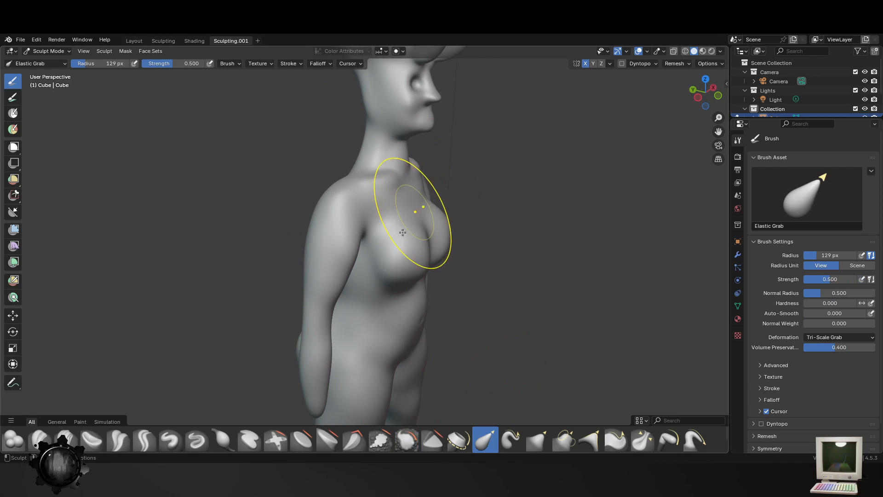
{"action": "left_click_drag", "start_coordinate": [400, 205], "coordinate": [409, 203]}
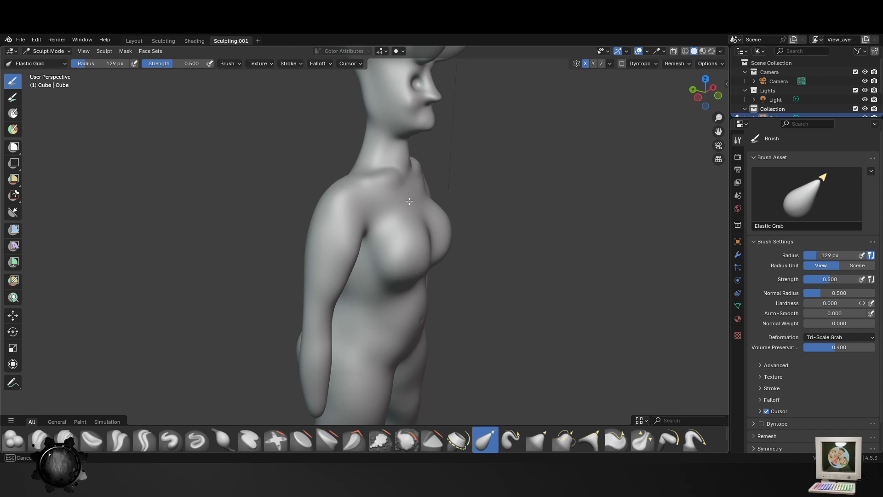
- Reshape the underside and front contour of the chest in profile using Elastic Grab at a 75 px radius
{"action": "key", "text": "f"}
{"action": "left_click", "coordinate": [429, 216]}
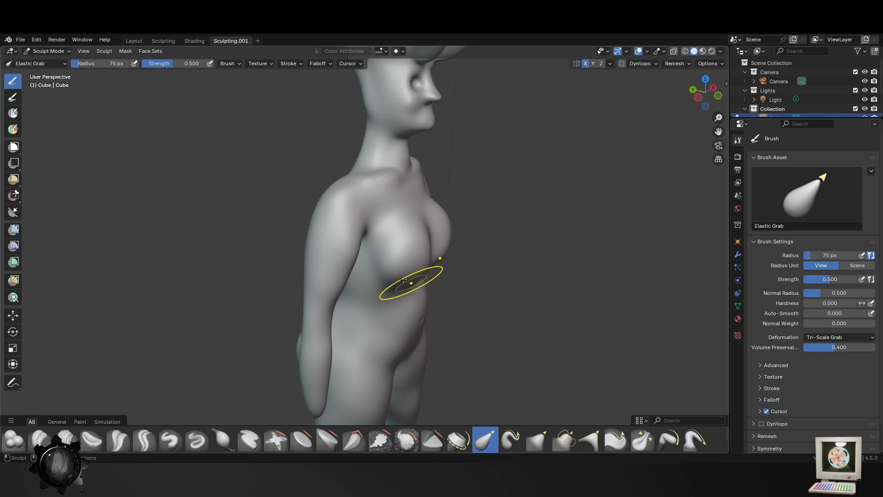
{"action": "middle_click_drag", "start_coordinate": [399, 276], "coordinate": [340, 282]}
{"action": "left_click_drag", "start_coordinate": [337, 273], "coordinate": [375, 278]}
{"action": "middle_click_drag", "start_coordinate": [375, 279], "coordinate": [449, 246]}
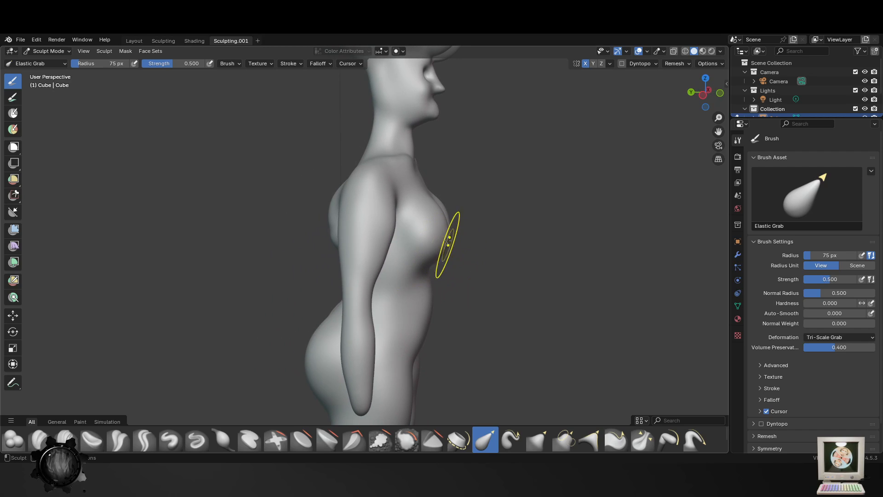
{"action": "mouse_move", "coordinate": [450, 247]}
{"action": "left_mouse_down"}
{"action": "mouse_move", "coordinate": [456, 240]}
{"action": "mouse_move", "coordinate": [453, 253]}
{"action": "left_mouse_up"}
{"action": "left_click_drag", "start_coordinate": [446, 223], "coordinate": [450, 218]}
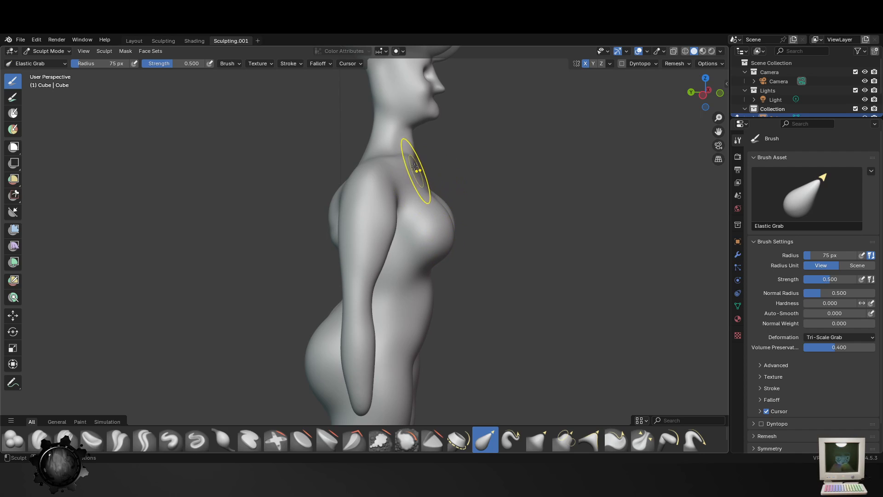
- Adjust the front base of the neck in profile, reducing the Elastic Grab radius to 33 px
{"action": "mouse_move", "coordinate": [414, 158]}
{"action": "left_mouse_down"}
{"action": "mouse_move", "coordinate": [404, 163]}
{"action": "mouse_move", "coordinate": [402, 146]}
{"action": "left_mouse_up"}
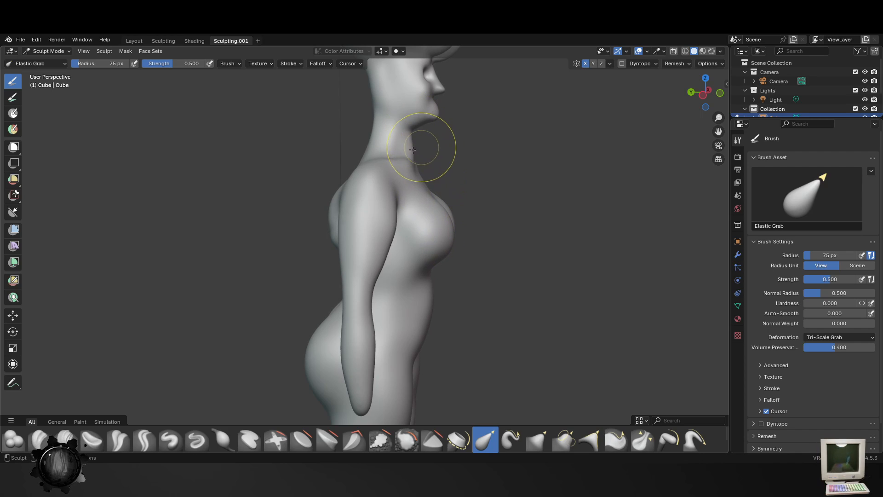
{"action": "key", "text": "f"}
{"action": "left_click", "coordinate": [413, 144]}
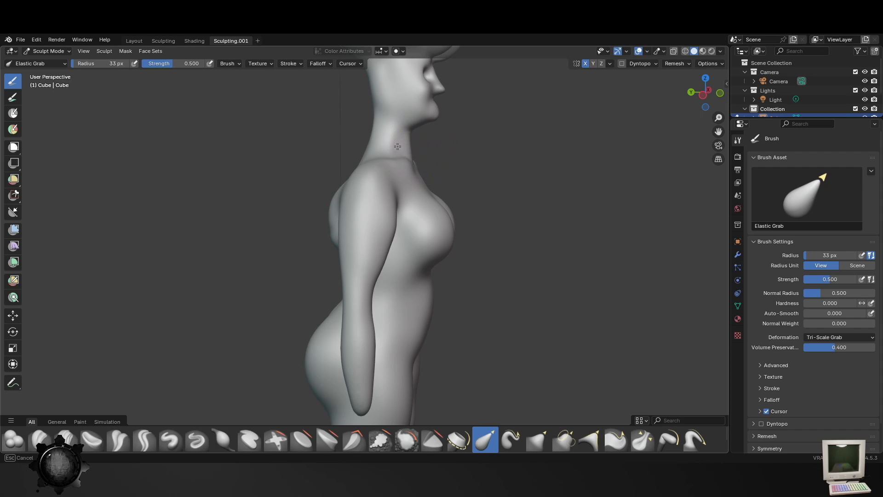
{"action": "middle_click_drag", "start_coordinate": [339, 302], "coordinate": [388, 280]}
- Reshape the upper back and the front edge of the upper arm with Elastic Grab at radii of 114, 74 and 55 px
{"action": "key", "text": "f"}
{"action": "left_click", "coordinate": [358, 228]}
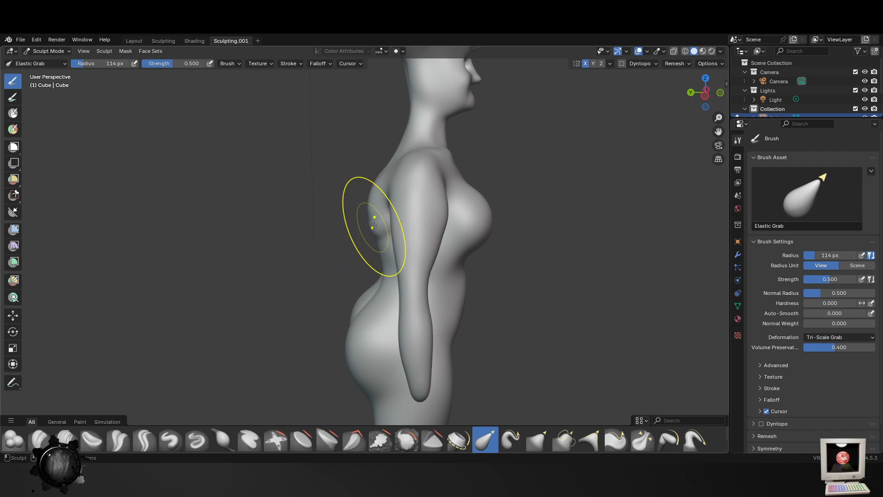
{"action": "key", "text": "f"}
{"action": "left_click", "coordinate": [442, 218]}
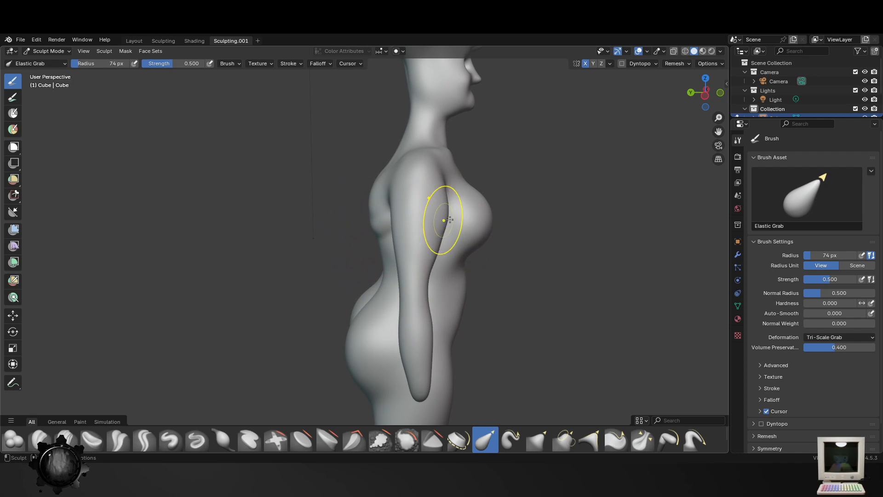
{"action": "key", "text": "f"}
{"action": "left_click", "coordinate": [438, 211]}
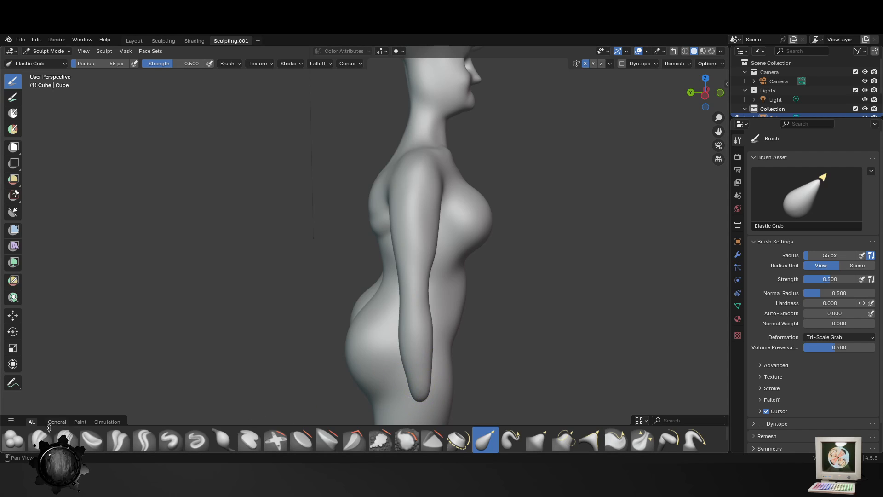
- Thicken the forearm and upper arm with the Inflate/Deflate brush, at a 79 px radius and at 147 px
{"action": "left_click", "coordinate": [22, 439]}
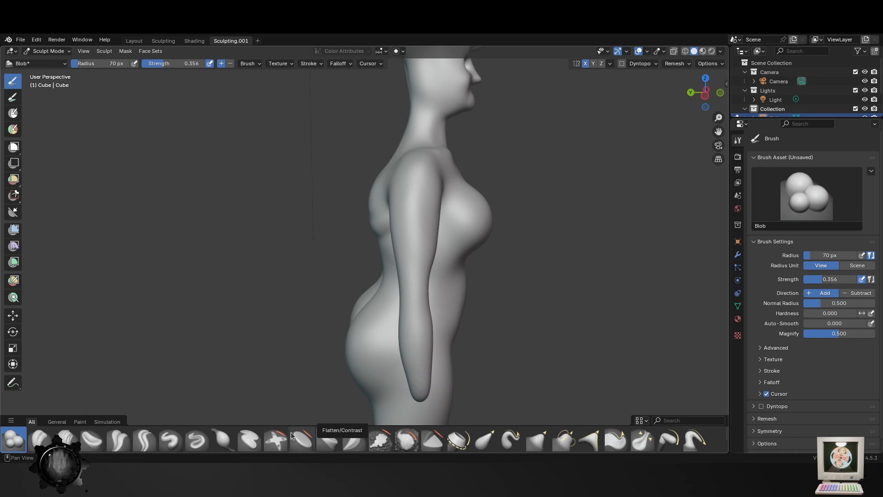
{"action": "left_click", "coordinate": [220, 441]}
{"action": "key", "text": "f"}
{"action": "left_click", "coordinate": [417, 363]}
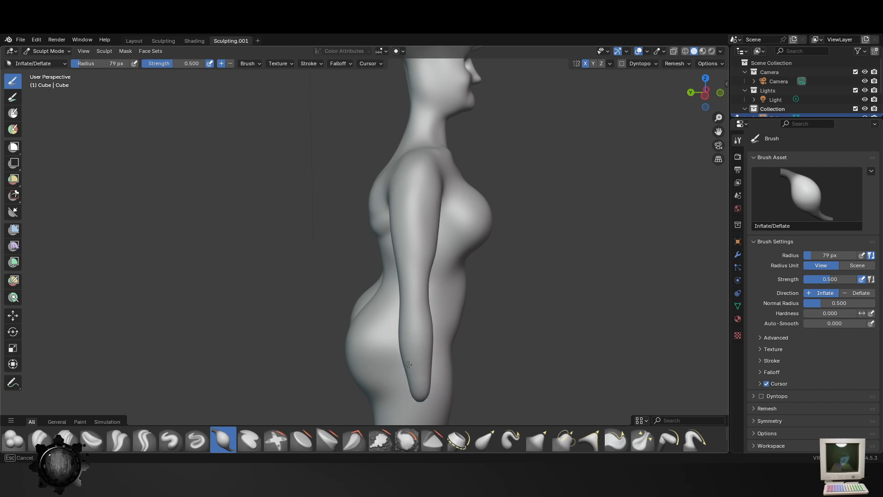
{"action": "middle_click_drag", "start_coordinate": [453, 368], "coordinate": [287, 374]}
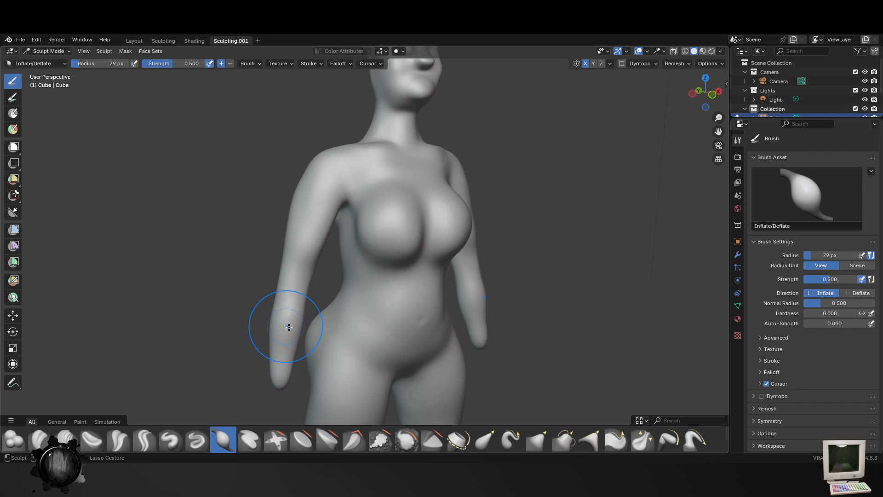
{"action": "key", "text": "f"}
{"action": "left_click_drag", "start_coordinate": [294, 326], "coordinate": [283, 326]}
{"action": "left_click_drag", "start_coordinate": [298, 224], "coordinate": [303, 214]}
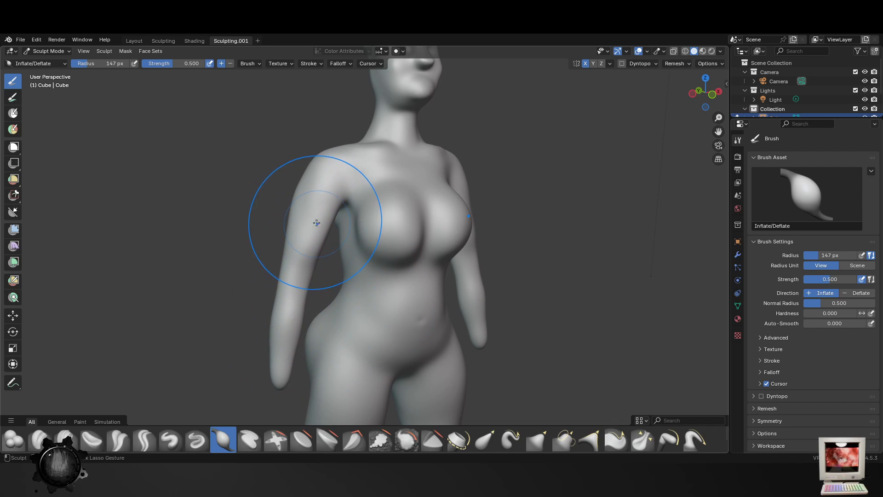
- Smooth the inner thighs and knees from the front with the Smooth brush at a 147 px radius and strength 0.815
{"action": "scroll", "coordinate": [446, 371], "scroll_direction": "down", "scroll_amount": 4}
{"action": "middle_click_drag", "start_coordinate": [447, 371], "coordinate": [82, 362]}
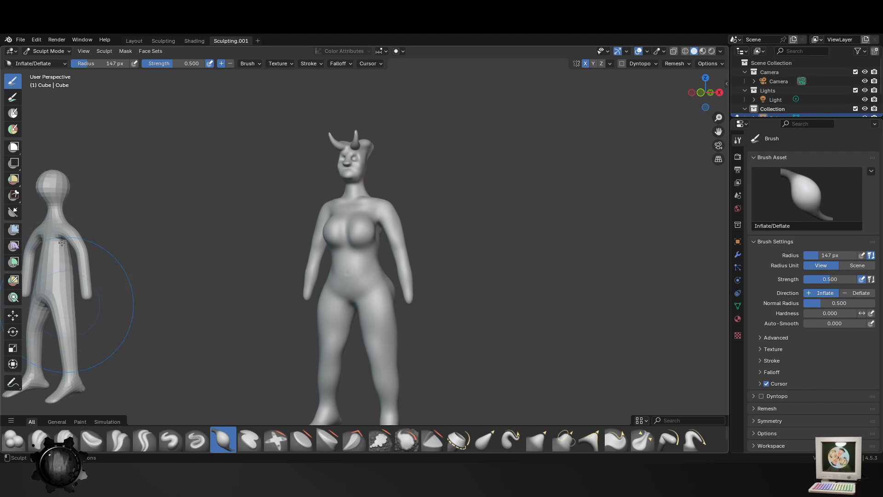
{"action": "scroll", "coordinate": [429, 248], "scroll_direction": "up", "scroll_amount": 3}
{"action": "left_click_drag", "start_coordinate": [442, 318], "coordinate": [420, 271]}
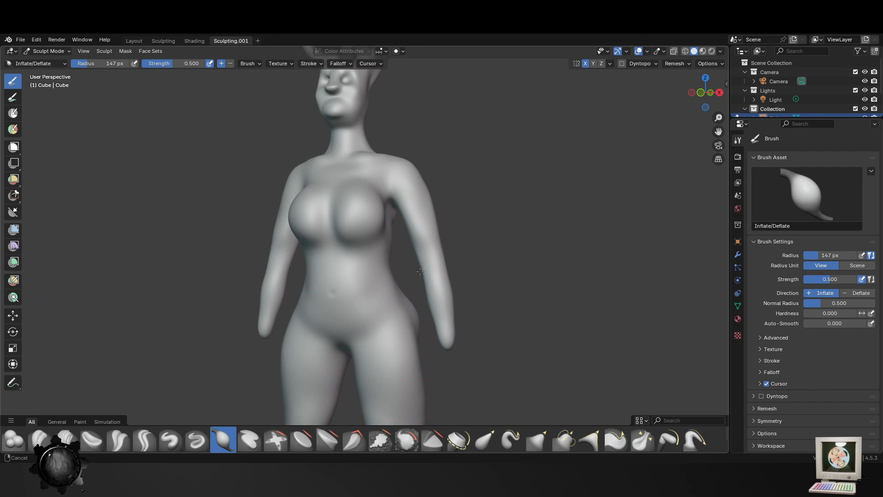
{"action": "middle_click_drag", "start_coordinate": [420, 272], "coordinate": [459, 168], "text": "shift"}
{"action": "middle_click_drag", "start_coordinate": [338, 285], "coordinate": [355, 291]}
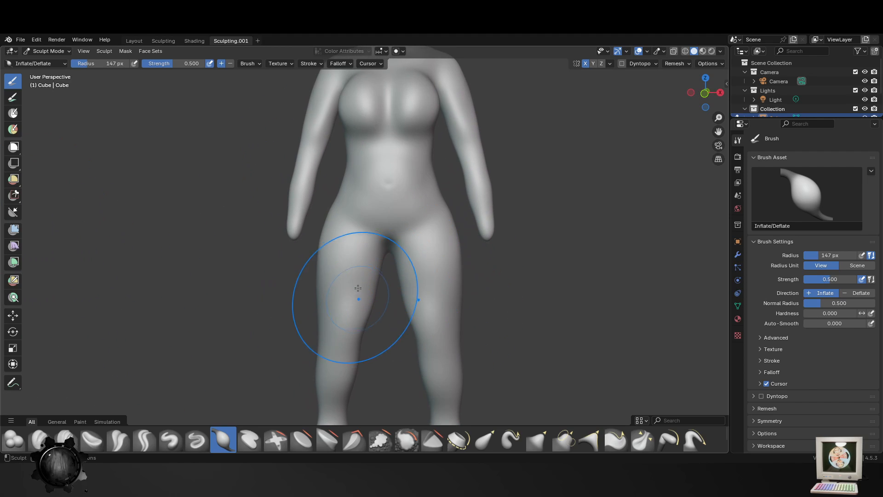
{"action": "left_click", "coordinate": [12, 443]}
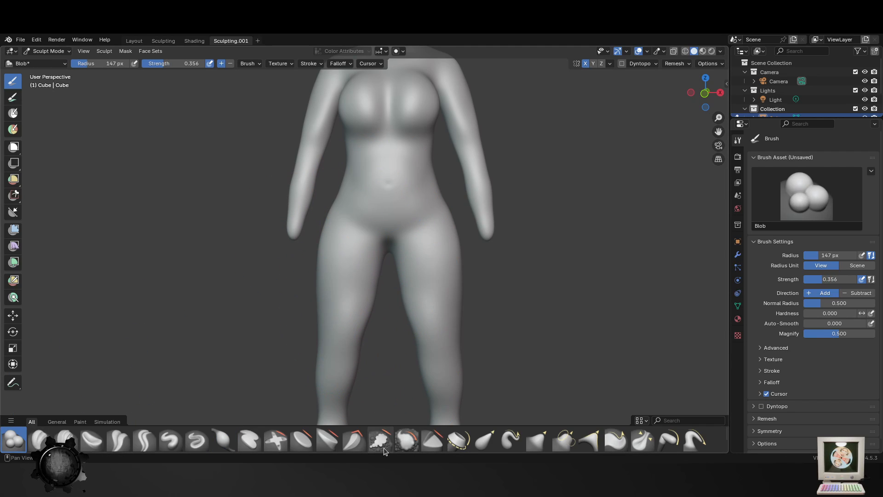
{"action": "left_click", "coordinate": [406, 441]}
{"action": "middle_click_drag", "start_coordinate": [362, 333], "coordinate": [360, 272], "text": "shift"}
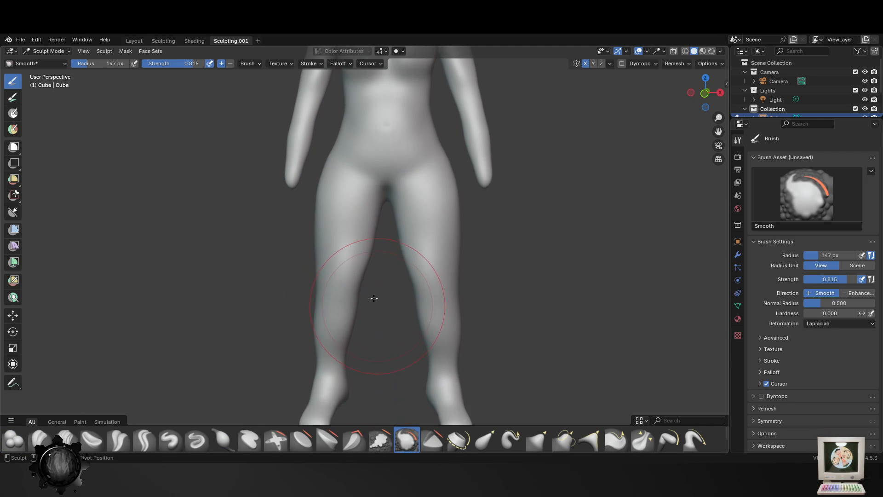
{"action": "left_click_drag", "start_coordinate": [354, 264], "coordinate": [359, 253]}
{"action": "middle_click_drag", "start_coordinate": [380, 300], "coordinate": [382, 385], "text": "shift"}
{"action": "middle_click_drag", "start_coordinate": [361, 244], "coordinate": [394, 248]}
- Build up the rib area below the chest with the Blob brush at strength 0.356, reducing its radius to 75 px
{"action": "mouse_move", "coordinate": [392, 173]}
{"action": "middle_mouse_down", "text": "shift"}
{"action": "mouse_move", "coordinate": [389, 252]}
{"action": "mouse_move", "coordinate": [377, 220]}
{"action": "mouse_move", "coordinate": [379, 267]}
{"action": "mouse_move", "coordinate": [336, 264]}
{"action": "mouse_move", "coordinate": [414, 336]}
{"action": "middle_mouse_up", "text": "shift"}
{"action": "scroll", "coordinate": [385, 208], "scroll_direction": "up", "scroll_amount": 1}
{"action": "left_click", "coordinate": [14, 439]}
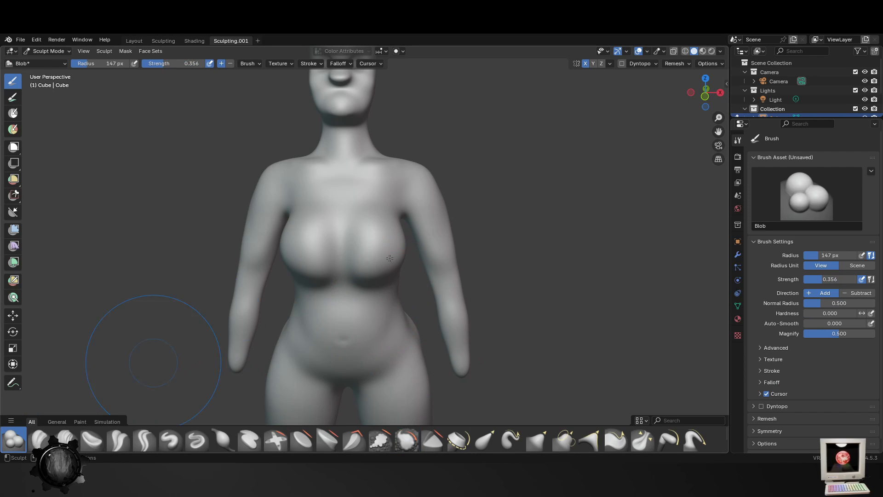
{"action": "middle_click_drag", "start_coordinate": [348, 303], "coordinate": [369, 283]}
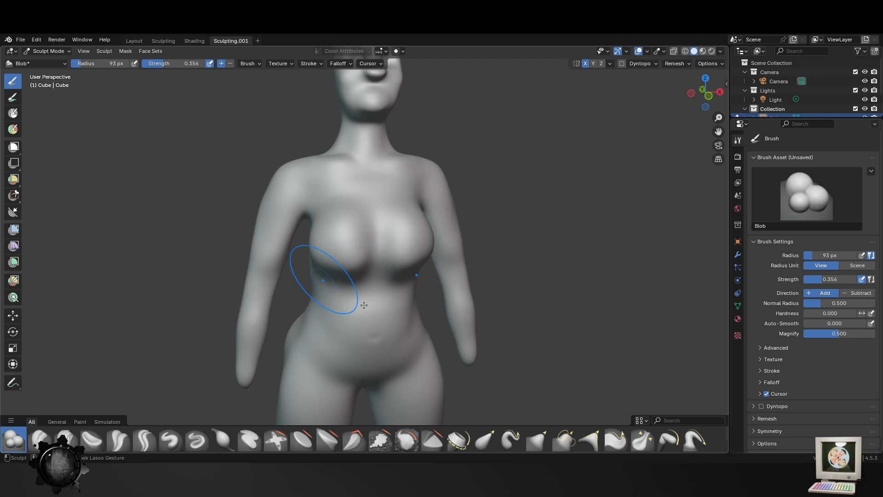
{"action": "middle_click_drag", "start_coordinate": [374, 306], "coordinate": [377, 264]}
{"action": "key", "text": "f"}
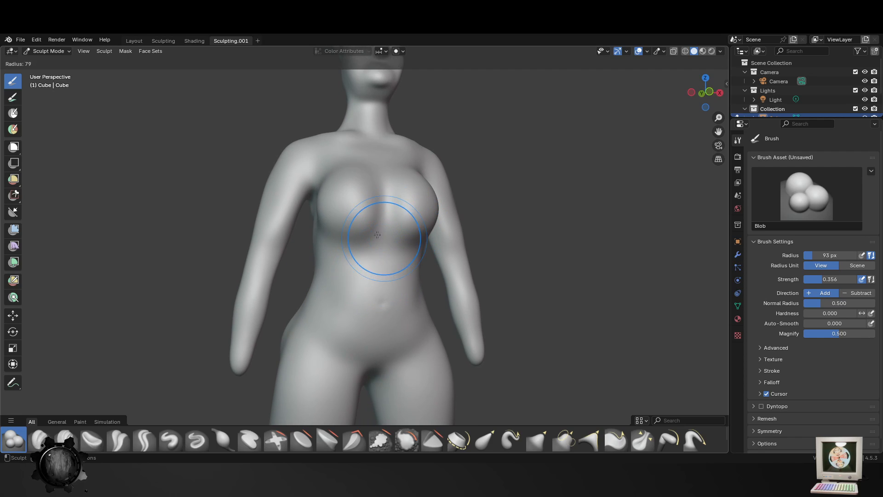
{"action": "left_click", "coordinate": [417, 236]}
{"action": "mouse_move", "coordinate": [378, 236]}
{"action": "left_mouse_down", "text": "ctrl"}
{"action": "mouse_move", "coordinate": [343, 239]}
{"action": "mouse_move", "coordinate": [368, 251]}
{"action": "left_mouse_up", "text": "ctrl"}
{"action": "middle_click_drag", "start_coordinate": [377, 275], "coordinate": [331, 261]}
- Sculpt a raised sternum ridge down the middle of the chest with Blob strokes at a 75 px radius
{"action": "scroll", "coordinate": [345, 266], "scroll_direction": "up", "scroll_amount": 3}
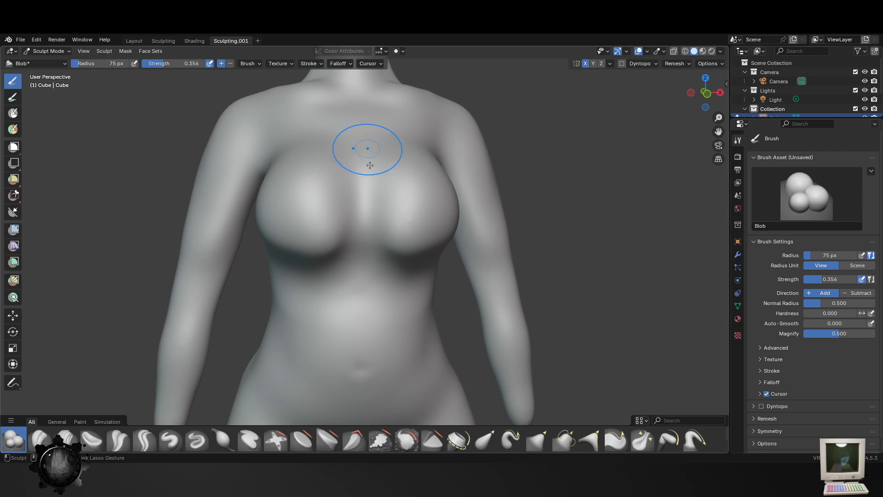
{"action": "left_click_drag", "start_coordinate": [368, 157], "coordinate": [369, 233], "text": "ctrl"}
{"action": "left_click_drag", "start_coordinate": [377, 199], "coordinate": [371, 237], "text": "ctrl"}
{"action": "left_click_drag", "start_coordinate": [357, 184], "coordinate": [357, 236], "text": "ctrl"}
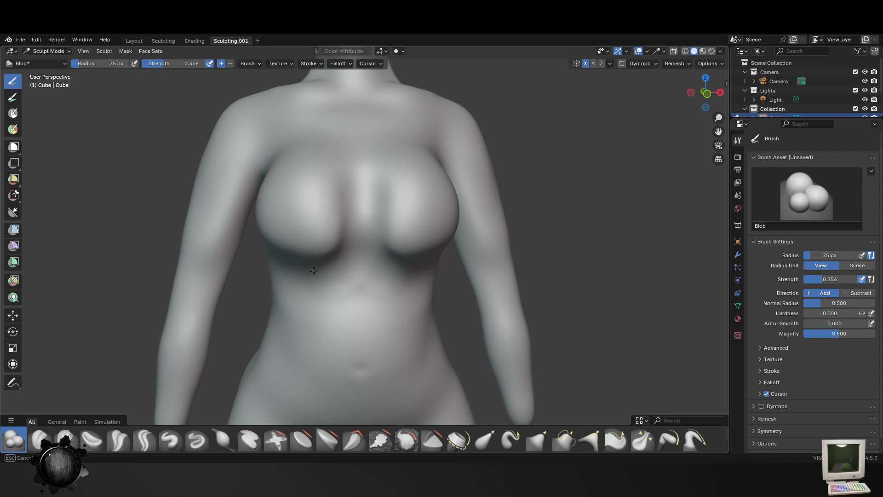
- Fill in the gap between the breasts along the sternum with Blob strokes, increasing the brush radius to 91 px
{"action": "scroll", "coordinate": [314, 270], "scroll_direction": "down", "scroll_amount": 4}
{"action": "middle_click_drag", "start_coordinate": [345, 256], "coordinate": [365, 284]}
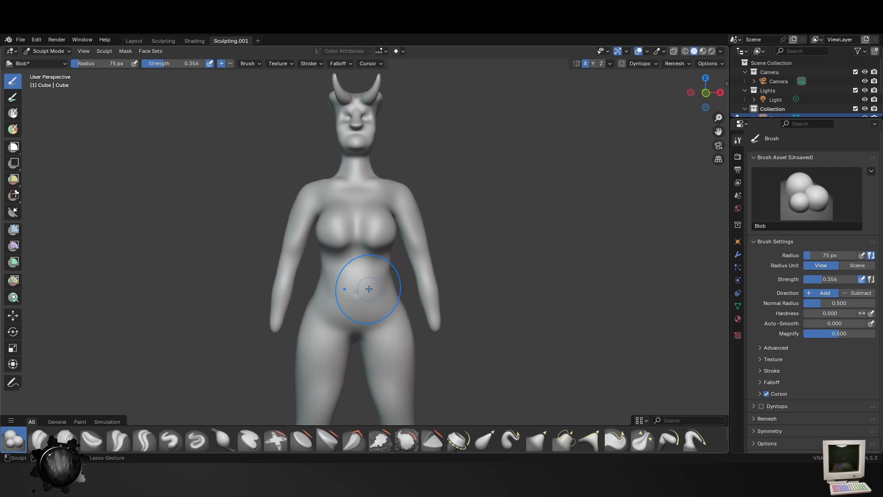
{"action": "scroll", "coordinate": [350, 238], "scroll_direction": "up", "scroll_amount": 3}
{"action": "middle_click_drag", "start_coordinate": [223, 262], "coordinate": [280, 224]}
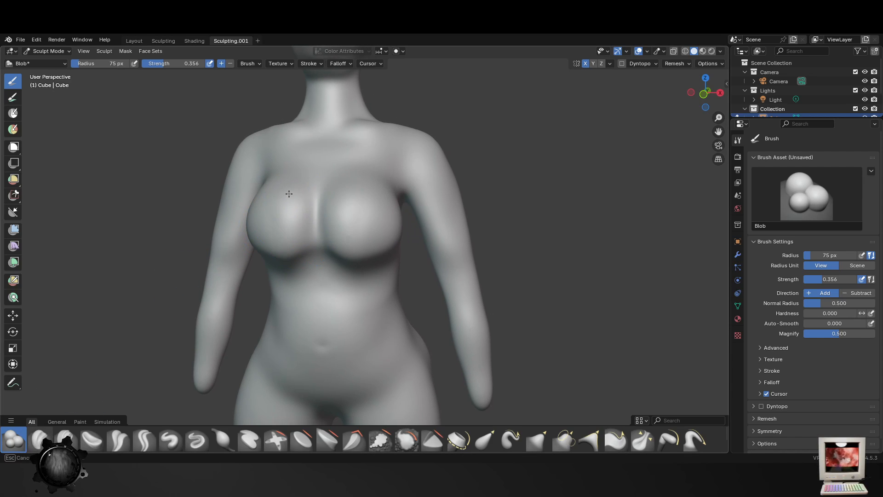
{"action": "middle_click_drag", "start_coordinate": [276, 244], "coordinate": [333, 233]}
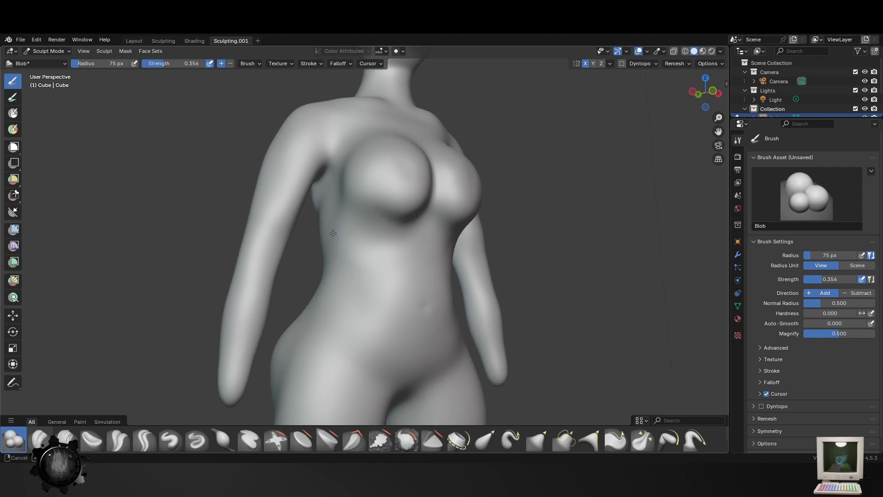
{"action": "mouse_move", "coordinate": [395, 187]}
{"action": "middle_mouse_down"}
{"action": "mouse_move", "coordinate": [475, 279]}
{"action": "mouse_move", "coordinate": [387, 236]}
{"action": "mouse_move", "coordinate": [353, 240]}
{"action": "mouse_move", "coordinate": [404, 260]}
{"action": "mouse_move", "coordinate": [278, 252]}
{"action": "middle_mouse_up"}
{"action": "key", "text": "f"}
{"action": "left_click", "coordinate": [392, 239]}
{"action": "scroll", "coordinate": [286, 249], "scroll_direction": "up", "scroll_amount": 2}
{"action": "middle_click_drag", "start_coordinate": [319, 291], "coordinate": [325, 294]}
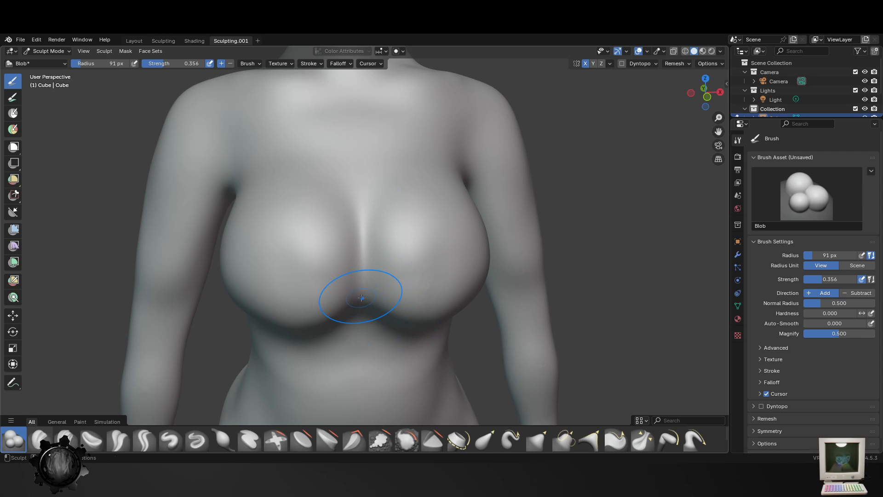
{"action": "mouse_move", "coordinate": [362, 298]}
{"action": "left_mouse_down", "text": "ctrl"}
{"action": "mouse_move", "coordinate": [362, 208]}
{"action": "mouse_move", "coordinate": [364, 216]}
{"action": "left_mouse_up", "text": "ctrl"}
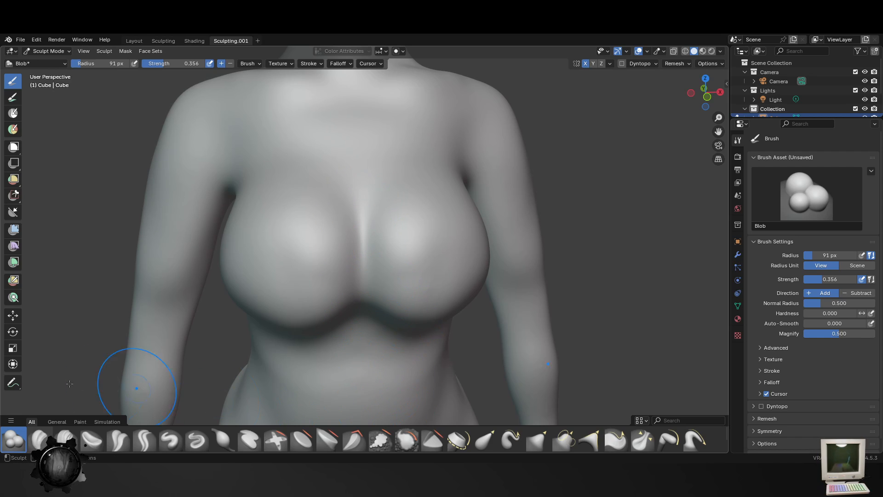
- Carve creases between and beneath the breasts with the Crease Polish brush at a 91 px radius and strength 0.250
{"action": "left_click", "coordinate": [126, 442]}
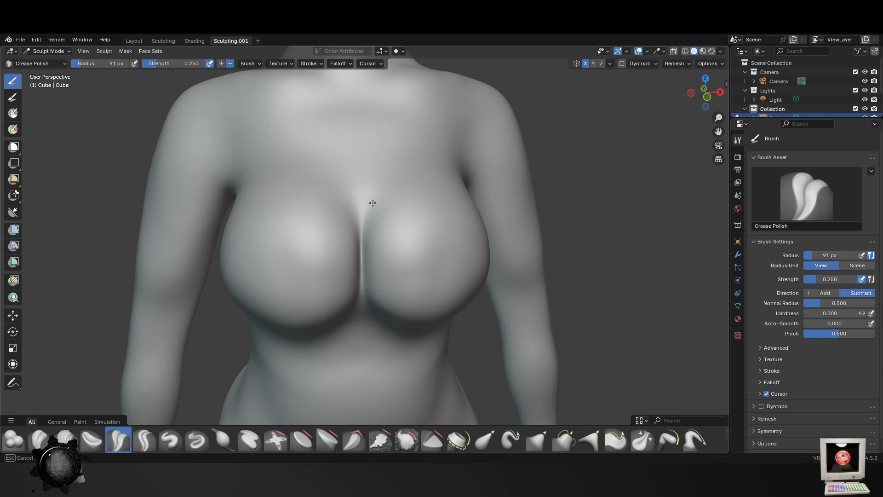
{"action": "left_click_drag", "start_coordinate": [356, 245], "coordinate": [356, 273]}
{"action": "middle_click_drag", "start_coordinate": [333, 313], "coordinate": [337, 285]}
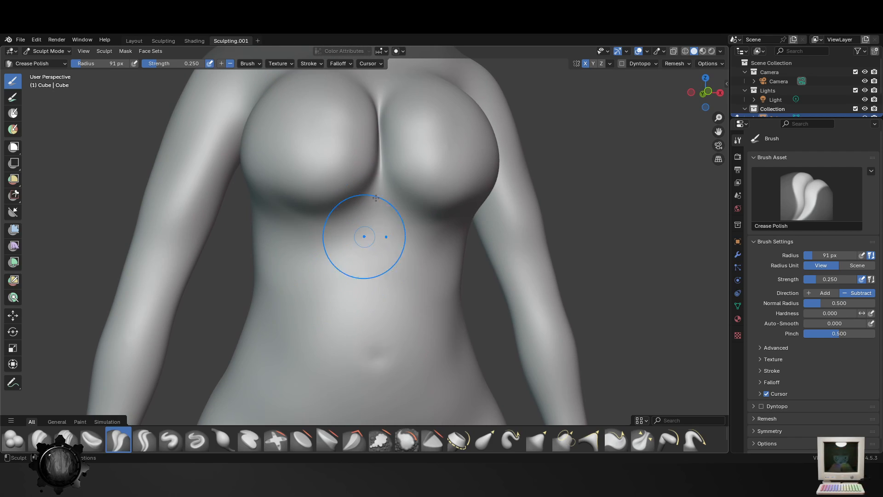
{"action": "left_click_drag", "start_coordinate": [346, 210], "coordinate": [282, 212]}
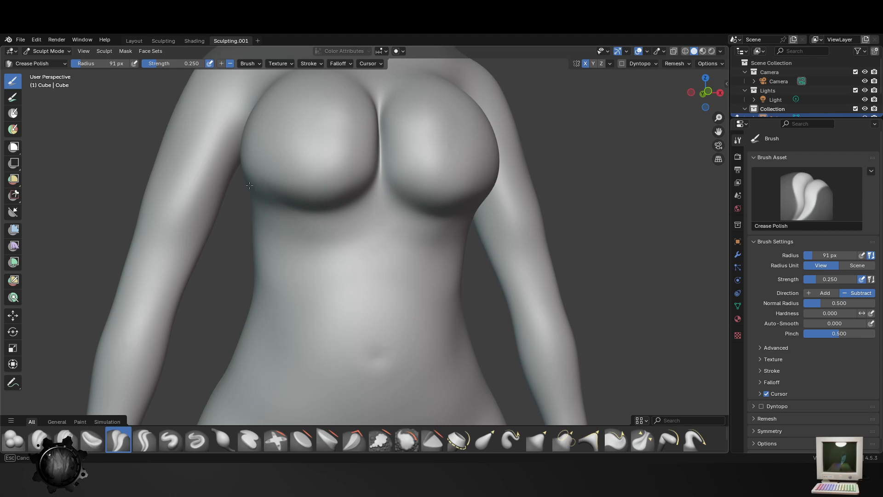
- Carve the outline of the abdomen from the lower ribs to the groin with Crease Polish, reducing its radius to 30 px
{"action": "scroll", "coordinate": [405, 335], "scroll_direction": "down", "scroll_amount": 5}
{"action": "mouse_move", "coordinate": [405, 335]}
{"action": "middle_mouse_down"}
{"action": "mouse_move", "coordinate": [516, 359]}
{"action": "mouse_move", "coordinate": [404, 302]}
{"action": "mouse_move", "coordinate": [390, 254]}
{"action": "middle_mouse_up"}
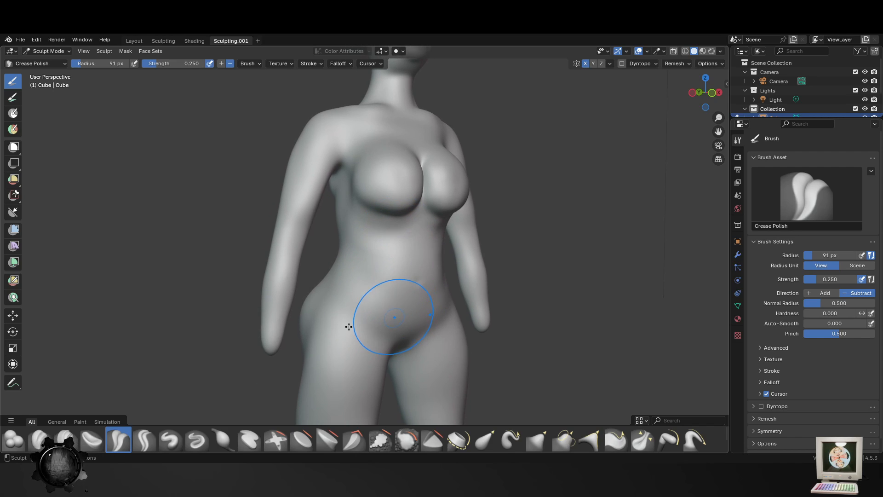
{"action": "key", "text": "f"}
{"action": "left_click", "coordinate": [358, 269]}
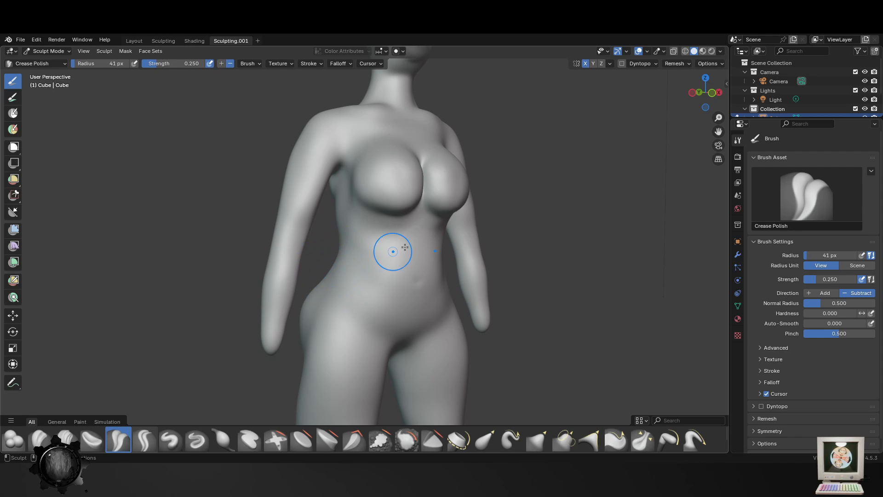
{"action": "middle_click_drag", "start_coordinate": [403, 247], "coordinate": [408, 249]}
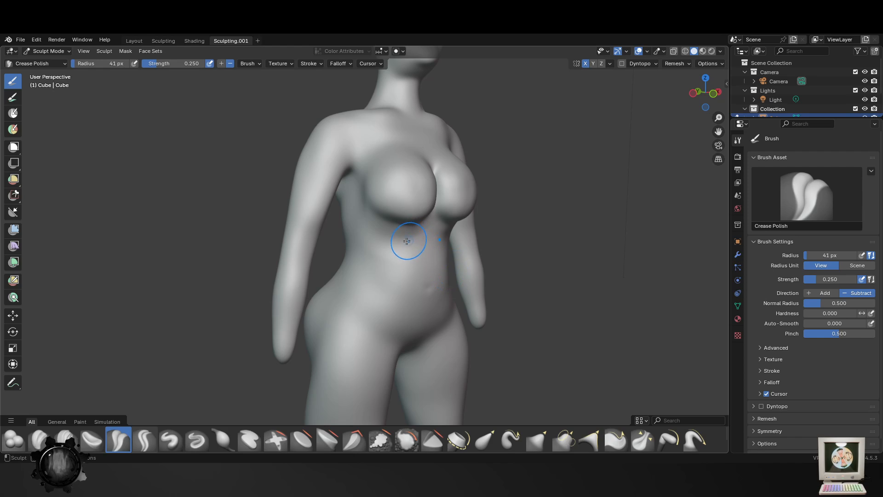
{"action": "key", "text": "f"}
{"action": "left_click", "coordinate": [400, 344]}
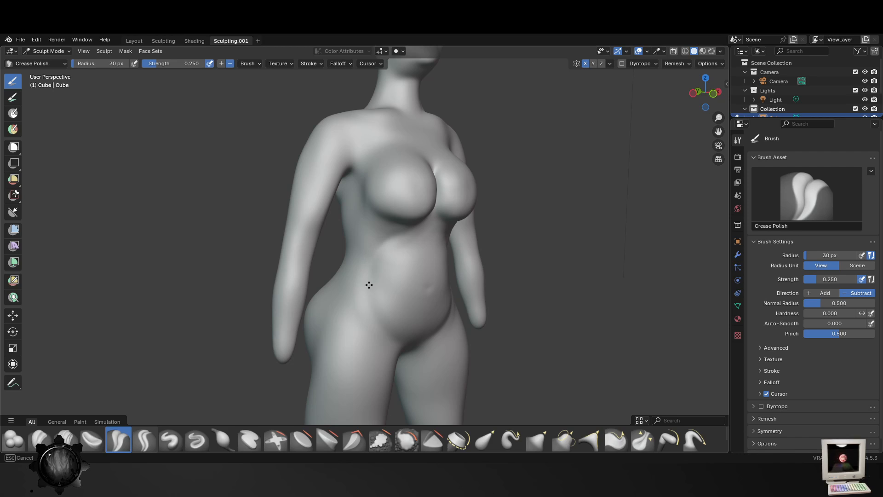
- Work over the side of the hip with the Crease Polish brush at a 47 px radius
{"action": "scroll", "coordinate": [436, 329], "scroll_direction": "down", "scroll_amount": 3}
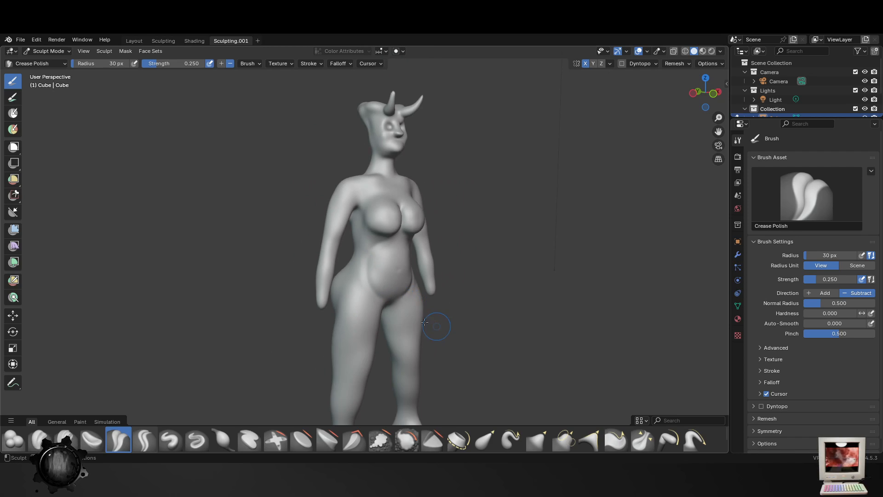
{"action": "middle_click_drag", "start_coordinate": [437, 329], "coordinate": [364, 325]}
{"action": "scroll", "coordinate": [387, 350], "scroll_direction": "up", "scroll_amount": 3}
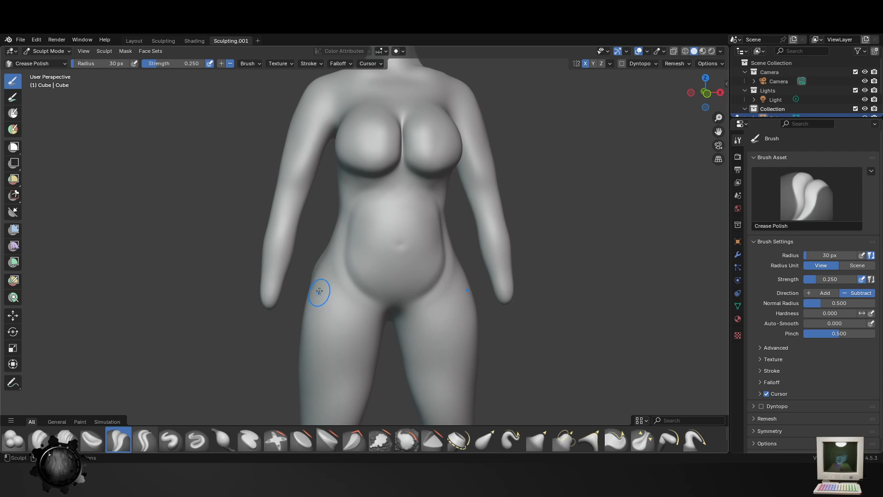
{"action": "key", "text": "f"}
{"action": "left_click", "coordinate": [321, 292]}
{"action": "middle_click_drag", "start_coordinate": [321, 292], "coordinate": [342, 271]}
{"action": "key", "text": "bracketright"}
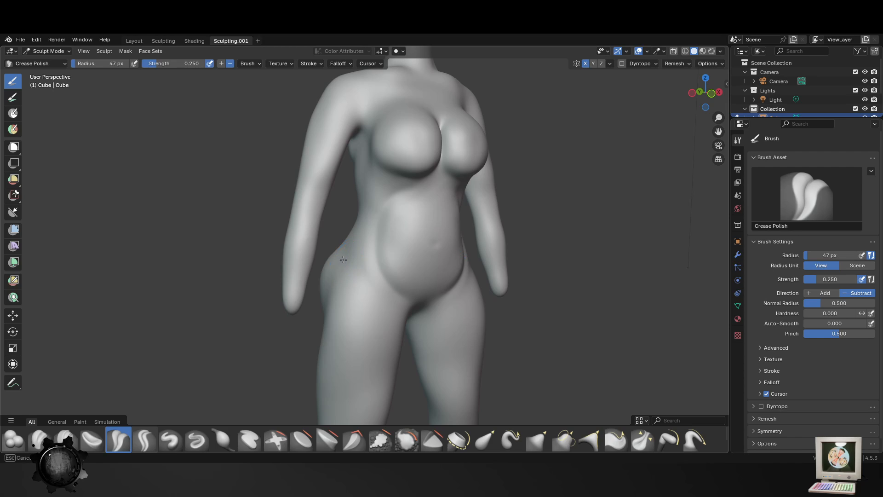
- Build up the front of the hips beside the lower belly with the Blob brush at a 54 px radius, and save the file
{"action": "left_click", "coordinate": [15, 439]}
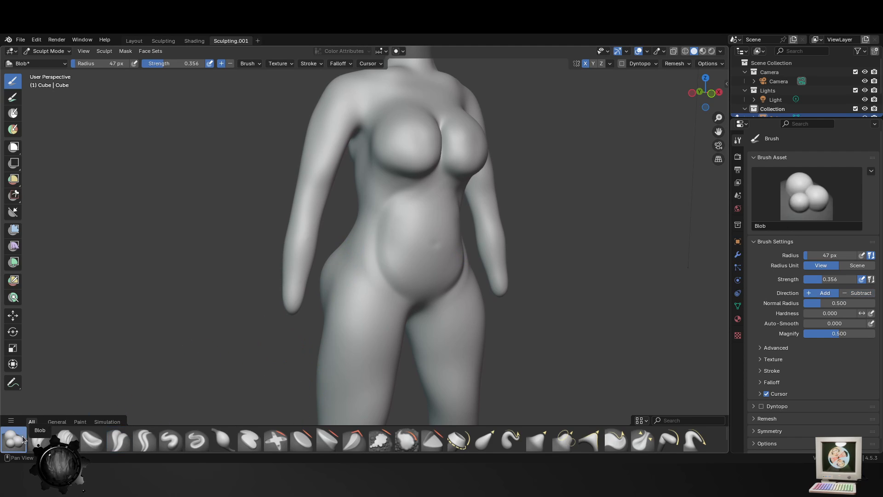
{"action": "key", "text": "f"}
{"action": "left_click", "coordinate": [340, 259]}
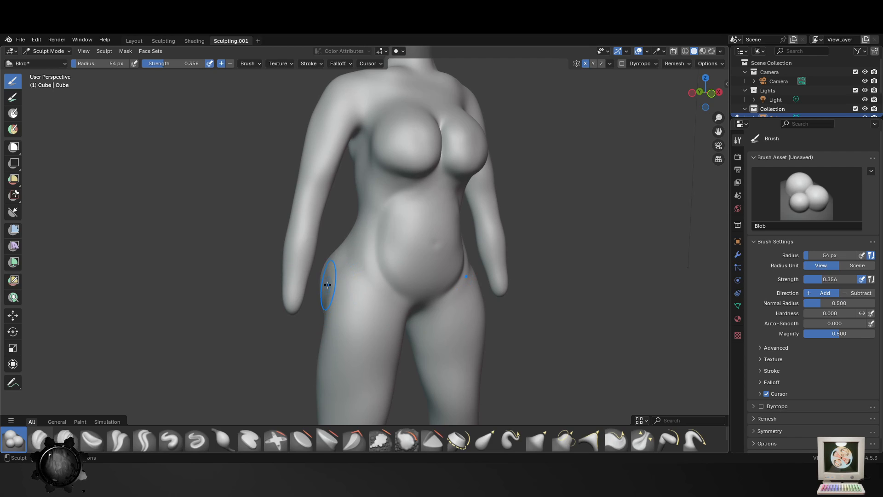
{"action": "left_click_drag", "start_coordinate": [361, 248], "coordinate": [386, 302]}
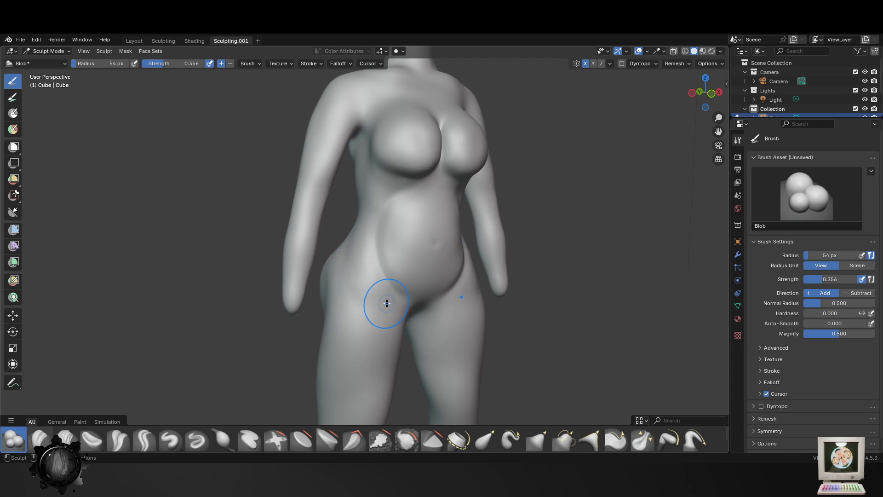
{"action": "scroll", "coordinate": [382, 333], "scroll_direction": "down", "scroll_amount": 2}
{"action": "mouse_move", "coordinate": [390, 342]}
{"action": "middle_mouse_down"}
{"action": "mouse_move", "coordinate": [321, 319]}
{"action": "mouse_move", "coordinate": [405, 252]}
{"action": "mouse_move", "coordinate": [400, 267]}
{"action": "middle_mouse_up"}
{"action": "key", "text": "ctrl+s"}
- Sculpt raised lower rib edges between the breasts and the abdomen with the Blob brush at a 26 px radius
{"action": "scroll", "coordinate": [400, 267], "scroll_direction": "up", "scroll_amount": 3}
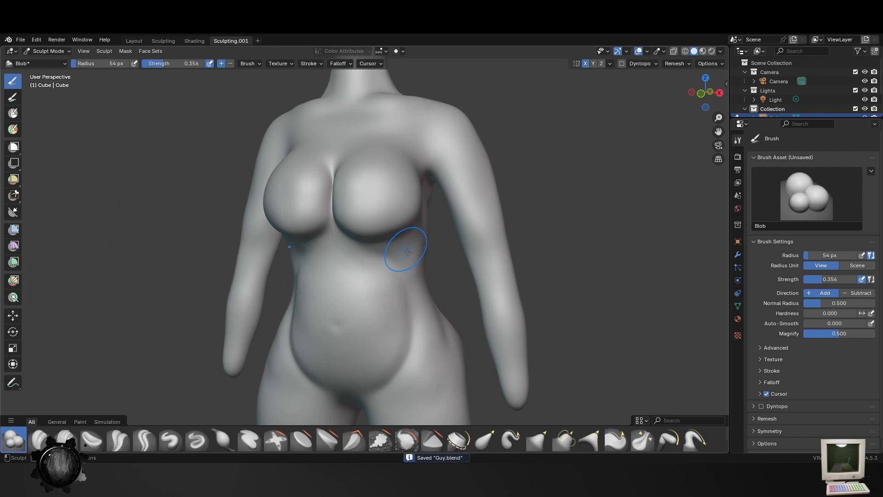
{"action": "key", "text": "f"}
{"action": "left_click", "coordinate": [403, 270]}
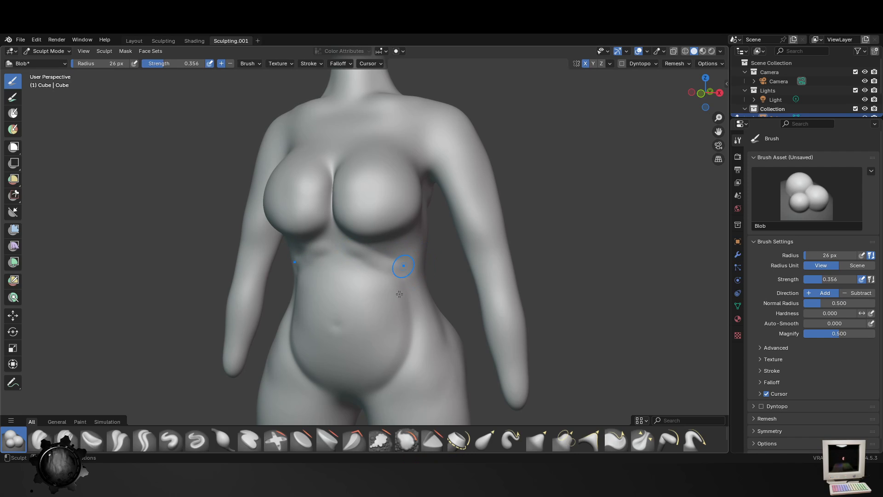
{"action": "mouse_move", "coordinate": [405, 267]}
{"action": "middle_mouse_down"}
{"action": "mouse_move", "coordinate": [429, 285]}
{"action": "mouse_move", "coordinate": [395, 225]}
{"action": "middle_mouse_up"}
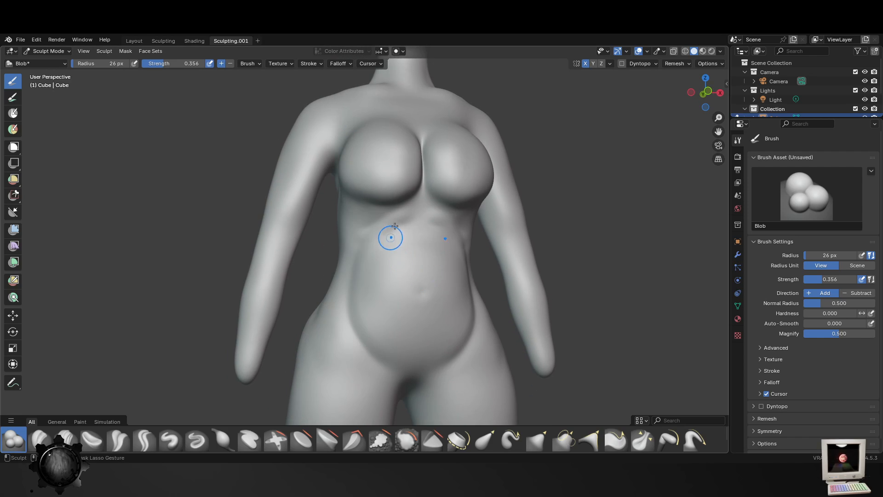
{"action": "key", "text": "z"}
{"action": "left_click", "coordinate": [429, 215]}
{"action": "left_click_drag", "start_coordinate": [406, 219], "coordinate": [359, 251]}
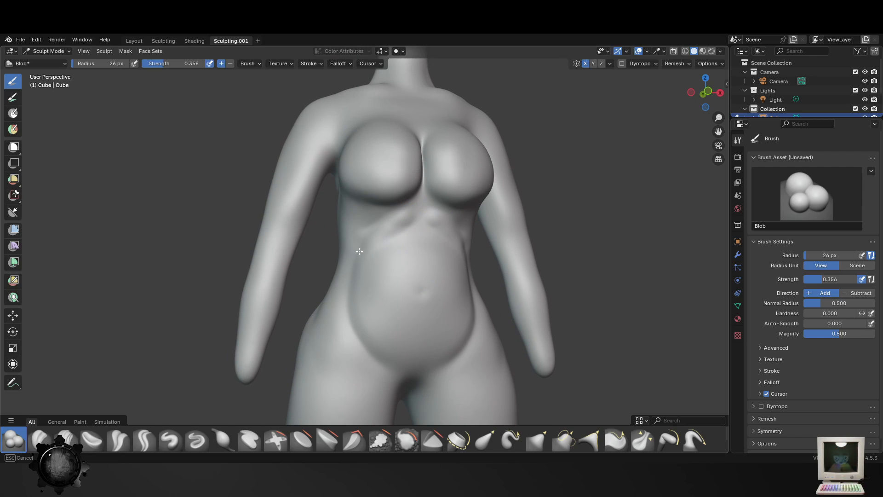
{"action": "mouse_move", "coordinate": [434, 218]}
{"action": "middle_mouse_down"}
{"action": "mouse_move", "coordinate": [396, 255]}
{"action": "mouse_move", "coordinate": [388, 280]}
{"action": "mouse_move", "coordinate": [331, 302]}
{"action": "middle_mouse_up"}
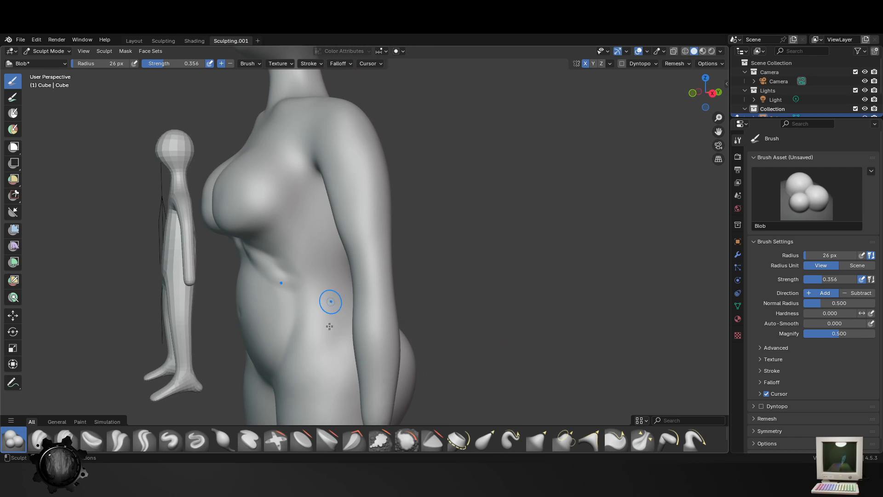
- Soften the rib edges and chest with the Smooth brush at a 76 px radius, lowering its strength to 0.599
{"action": "left_click", "coordinate": [406, 439]}
{"action": "mouse_move", "coordinate": [290, 253]}
{"action": "middle_mouse_down"}
{"action": "mouse_move", "coordinate": [395, 316]}
{"action": "mouse_move", "coordinate": [266, 236]}
{"action": "mouse_move", "coordinate": [325, 173]}
{"action": "middle_mouse_up"}
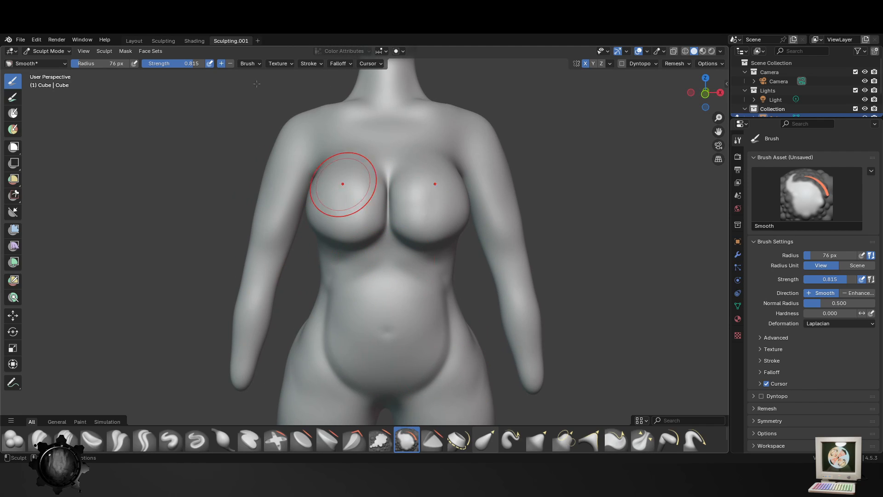
{"action": "middle_click_drag", "start_coordinate": [366, 288], "coordinate": [370, 290]}
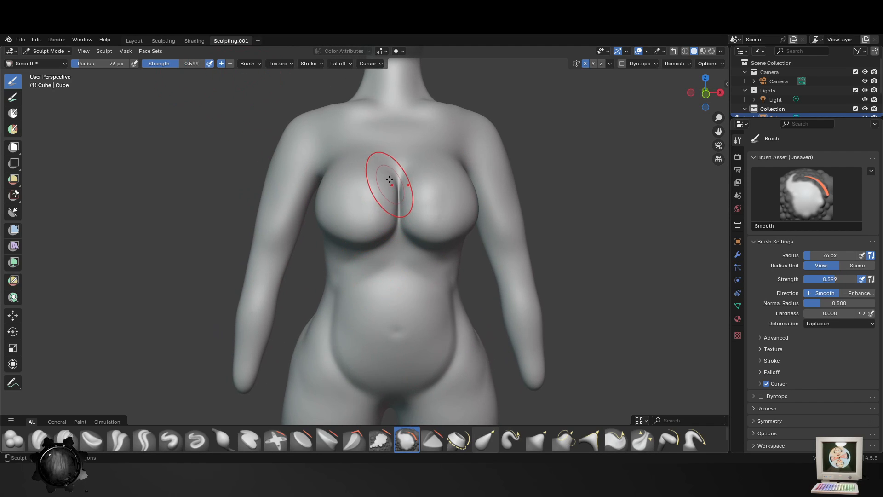
{"action": "left_click_drag", "start_coordinate": [368, 182], "coordinate": [339, 213]}
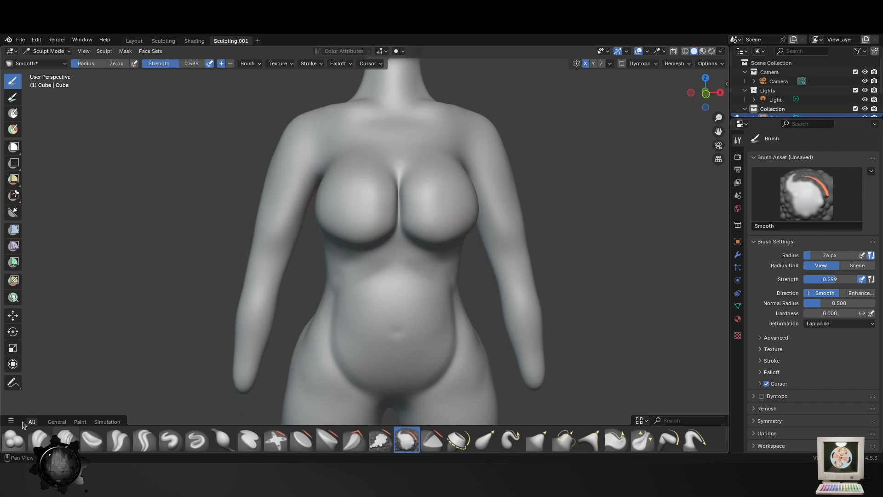
- Reshape the breasts from the front and side with the Elastic Grab brush at a 76 px radius and strength 0.500
{"action": "left_click", "coordinate": [486, 439]}
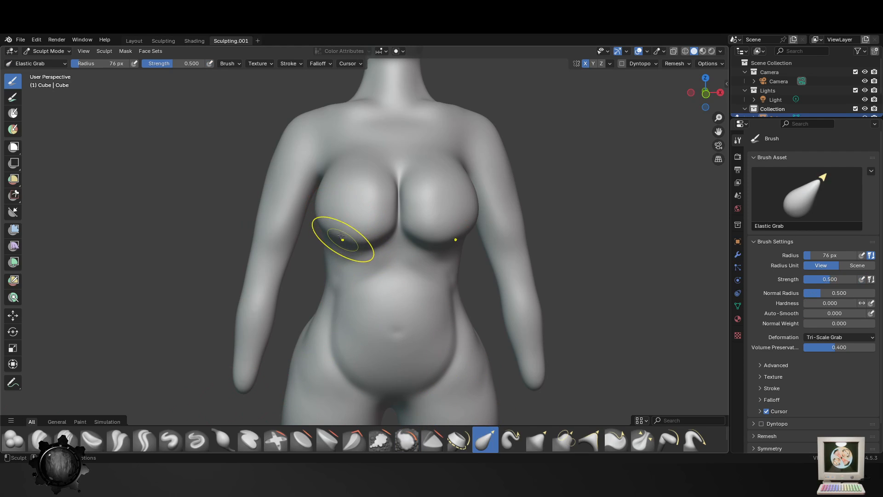
{"action": "left_click_drag", "start_coordinate": [339, 239], "coordinate": [344, 247]}
{"action": "left_click_drag", "start_coordinate": [322, 206], "coordinate": [377, 194]}
{"action": "middle_click_drag", "start_coordinate": [365, 222], "coordinate": [286, 231]}
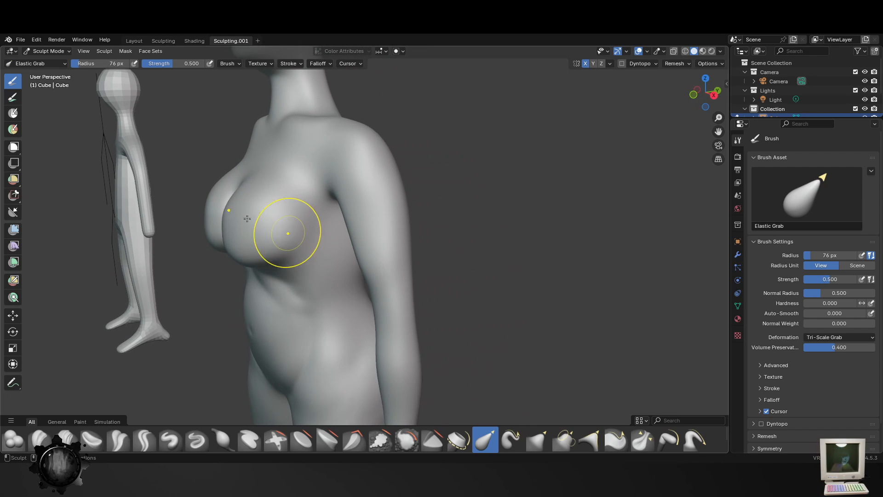
{"action": "left_click_drag", "start_coordinate": [208, 219], "coordinate": [196, 220]}
{"action": "left_click_drag", "start_coordinate": [266, 185], "coordinate": [259, 177]}
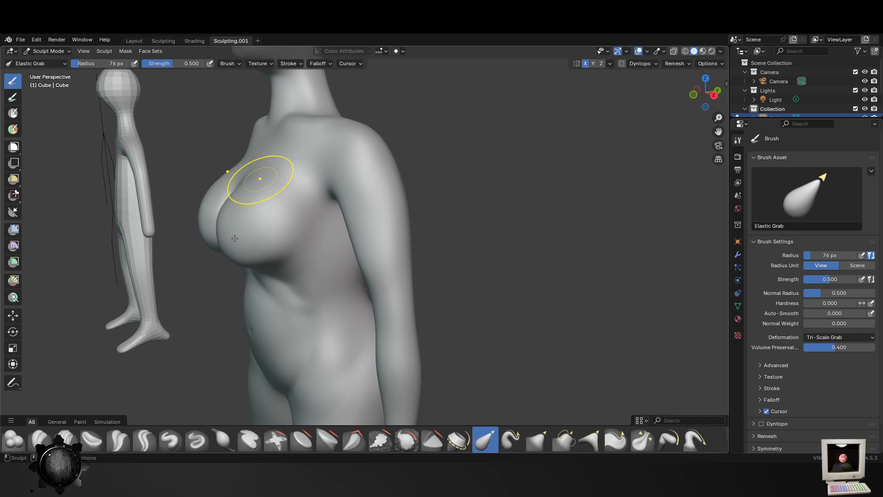
{"action": "left_click_drag", "start_coordinate": [217, 233], "coordinate": [216, 248]}
{"action": "mouse_move", "coordinate": [215, 247]}
{"action": "middle_mouse_down"}
{"action": "mouse_move", "coordinate": [414, 322]}
{"action": "mouse_move", "coordinate": [522, 394]}
{"action": "middle_mouse_up"}
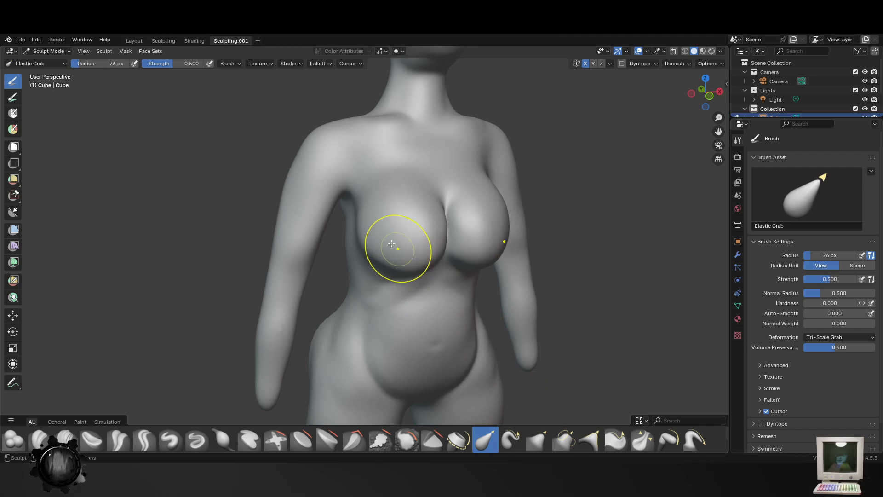
- Adjust the outer edge and underside of the breasts in profile with the Elastic Grab brush
{"action": "left_click_drag", "start_coordinate": [351, 261], "coordinate": [365, 248]}
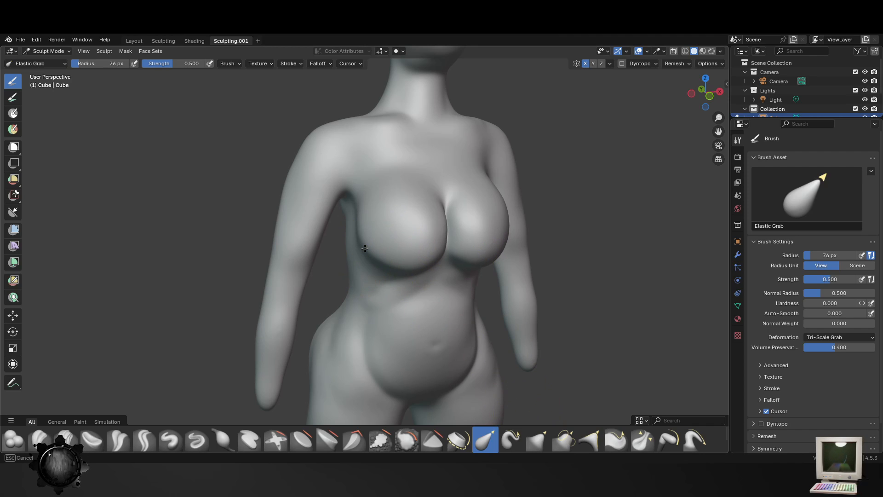
{"action": "mouse_move", "coordinate": [500, 221]}
{"action": "middle_mouse_down"}
{"action": "mouse_move", "coordinate": [556, 241]}
{"action": "mouse_move", "coordinate": [506, 233]}
{"action": "middle_mouse_up"}
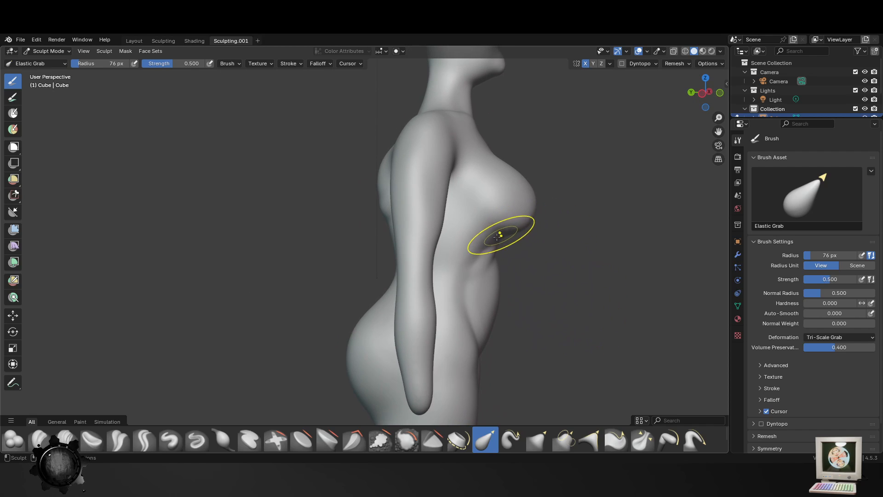
{"action": "left_click_drag", "start_coordinate": [496, 237], "coordinate": [534, 196]}
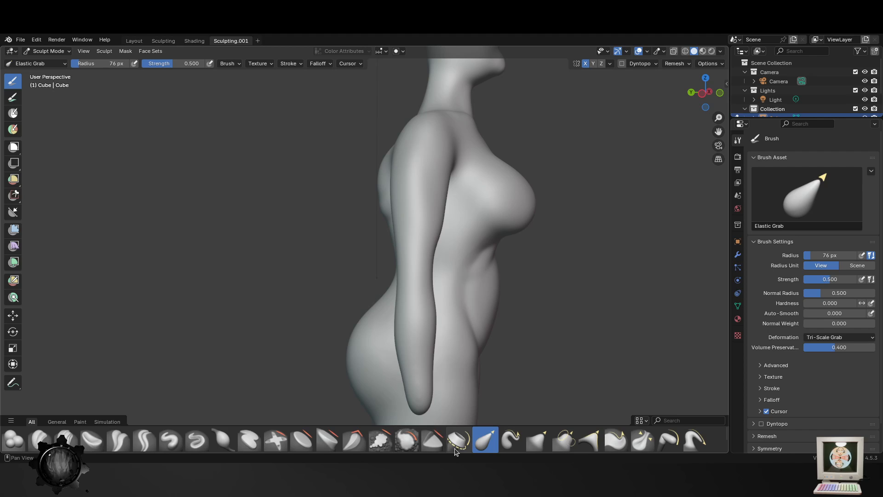
- Smooth the breasts and the rib area below them with the Smooth brush at a 142 px radius and strength 0.599
{"action": "left_click", "coordinate": [407, 442]}
{"action": "middle_click_drag", "start_coordinate": [646, 361], "coordinate": [560, 351]}
{"action": "key", "text": "f"}
{"action": "left_click", "coordinate": [594, 368]}
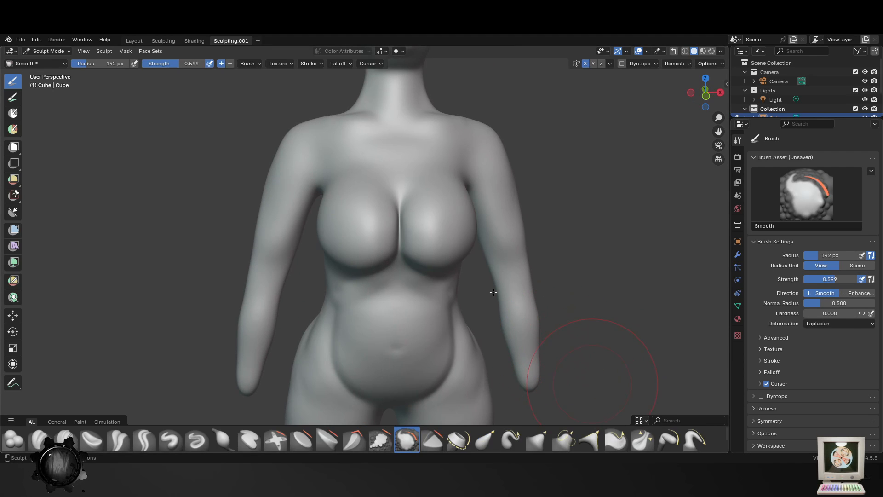
{"action": "left_click_drag", "start_coordinate": [445, 235], "coordinate": [451, 239]}
{"action": "mouse_move", "coordinate": [433, 289]}
{"action": "middle_mouse_down"}
{"action": "mouse_move", "coordinate": [389, 277]}
{"action": "mouse_move", "coordinate": [433, 282]}
{"action": "middle_mouse_up"}
{"action": "mouse_move", "coordinate": [434, 282]}
{"action": "left_mouse_down"}
{"action": "mouse_move", "coordinate": [295, 244]}
{"action": "mouse_move", "coordinate": [425, 236]}
{"action": "mouse_move", "coordinate": [368, 271]}
{"action": "left_mouse_up"}
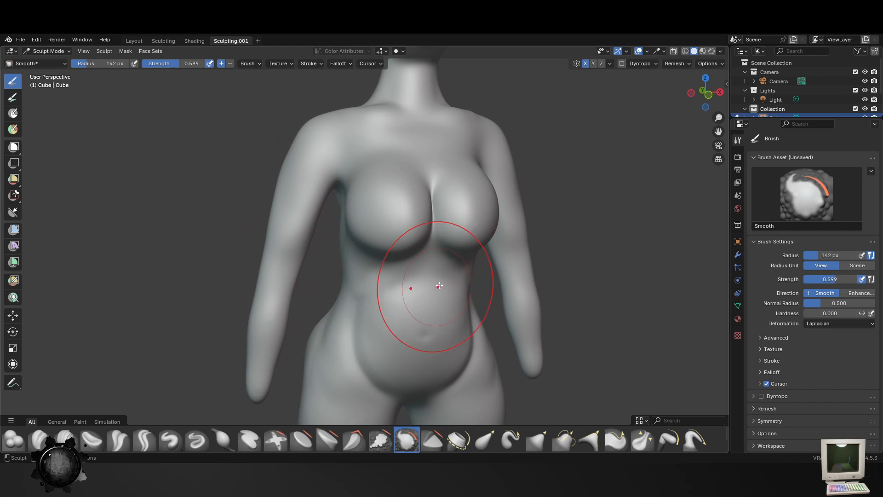
- Soften the transition from the underside of the breasts to the upper abdomen with the Smooth brush at a 142 px radius
{"action": "middle_click_drag", "start_coordinate": [436, 286], "coordinate": [403, 276]}
{"action": "left_click_drag", "start_coordinate": [391, 244], "coordinate": [368, 266]}
{"action": "middle_click_drag", "start_coordinate": [368, 266], "coordinate": [391, 272]}
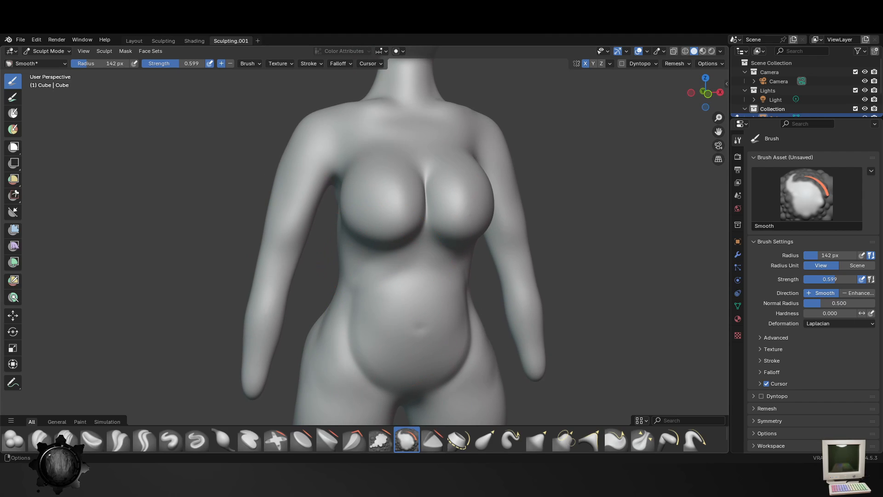
- Pull the upper and outer contours of the breasts outward with the Elastic Grab brush at a 142 px radius and strength 0.500
{"action": "left_click", "coordinate": [465, 438]}
{"action": "left_click", "coordinate": [479, 435]}
{"action": "left_click_drag", "start_coordinate": [369, 171], "coordinate": [373, 148]}
{"action": "left_click_drag", "start_coordinate": [352, 187], "coordinate": [338, 180]}
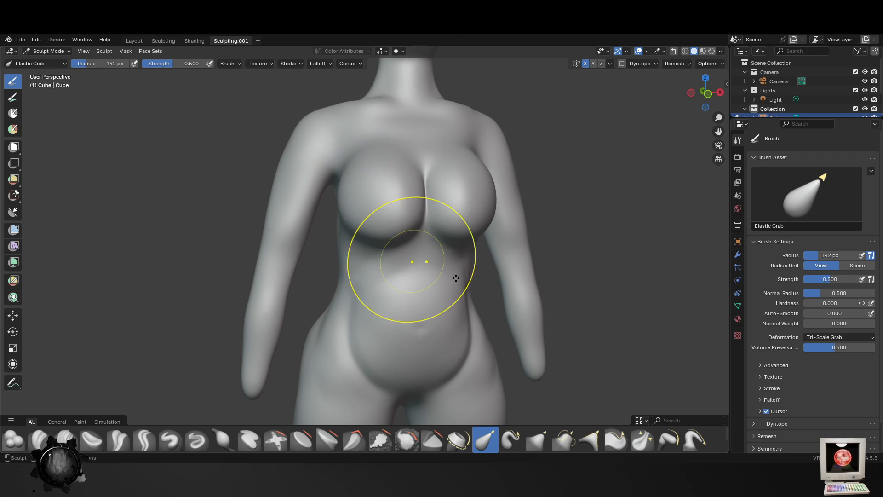
- Smooth the shoulder blades and back from behind with the Smooth brush at a 142 px radius and strength 0.599
{"action": "scroll", "coordinate": [456, 278], "scroll_direction": "down", "scroll_amount": 3}
{"action": "middle_click_drag", "start_coordinate": [456, 278], "coordinate": [239, 332]}
{"action": "left_click", "coordinate": [407, 439]}
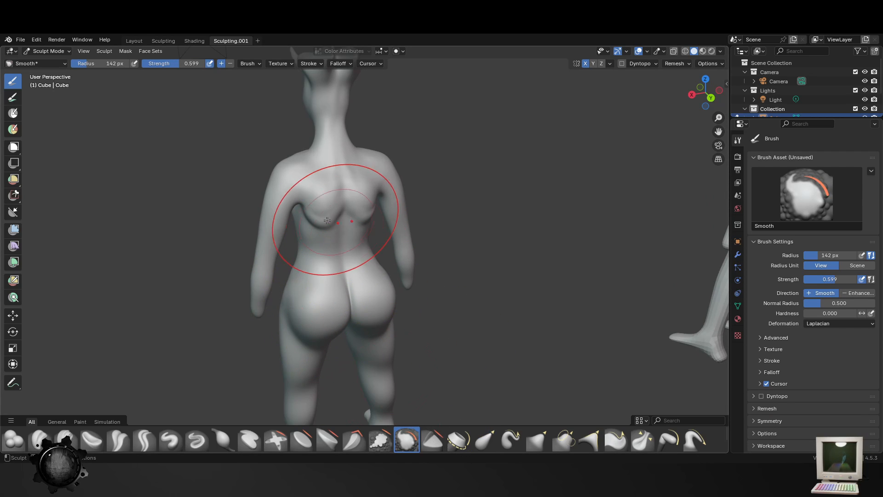
{"action": "middle_click_drag", "start_coordinate": [394, 245], "coordinate": [368, 248]}
{"action": "middle_click_drag", "start_coordinate": [371, 298], "coordinate": [411, 348], "text": "shift"}
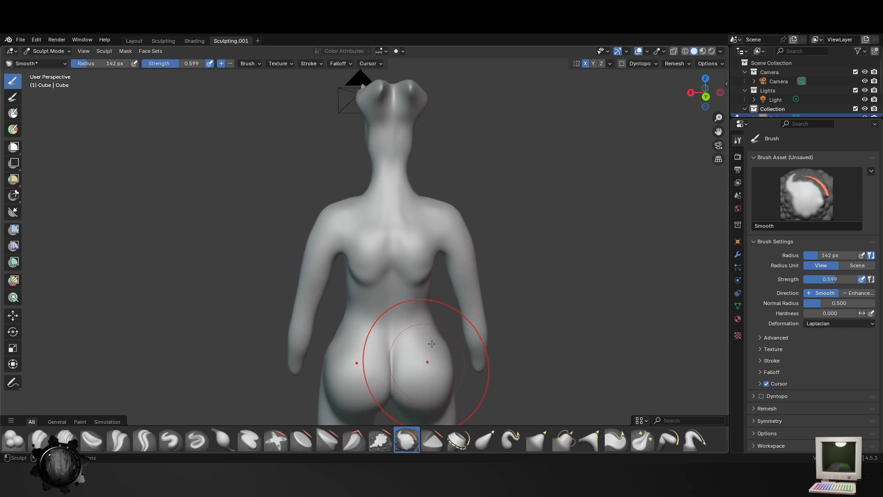
- Try to lift the lower edges of the shoulder blades with the Elastic Grab brush at a 142 px radius
{"action": "scroll", "coordinate": [430, 360], "scroll_direction": "up", "scroll_amount": 2}
{"action": "left_click", "coordinate": [485, 439]}
{"action": "left_click_drag", "start_coordinate": [368, 301], "coordinate": [363, 263]}
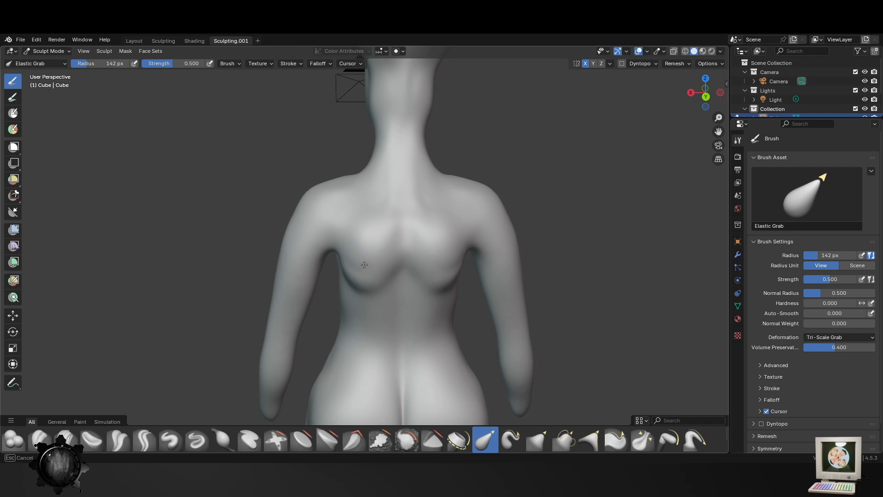
{"action": "key", "text": "ctrl+z"}
- Raise the lower edges of the shoulder blades with the Grab brush at a 61 px radius and strength 0.400
{"action": "left_click", "coordinate": [539, 438]}
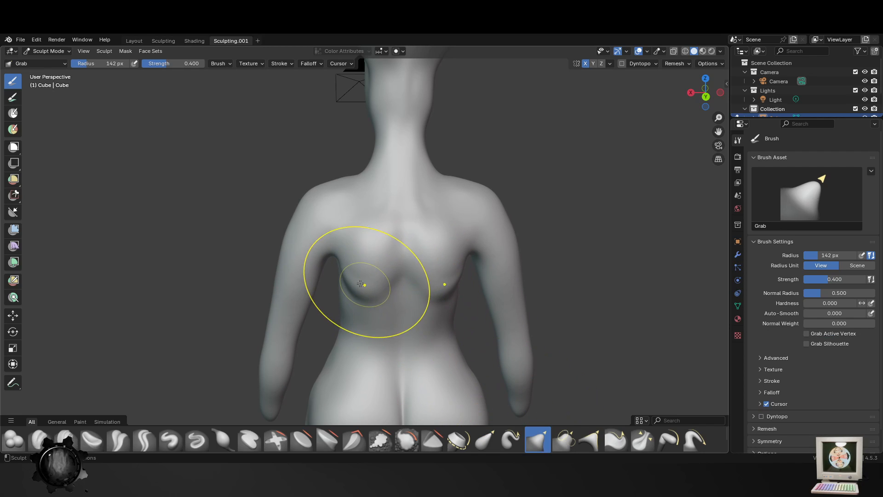
{"action": "key", "text": "f"}
{"action": "left_click", "coordinate": [383, 304]}
{"action": "left_click_drag", "start_coordinate": [370, 293], "coordinate": [374, 280]}
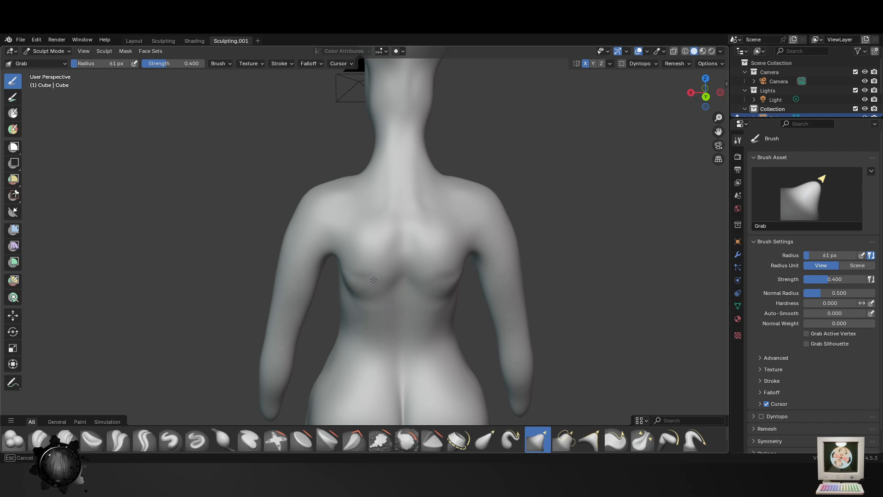
{"action": "middle_click_drag", "start_coordinate": [391, 324], "coordinate": [407, 294]}
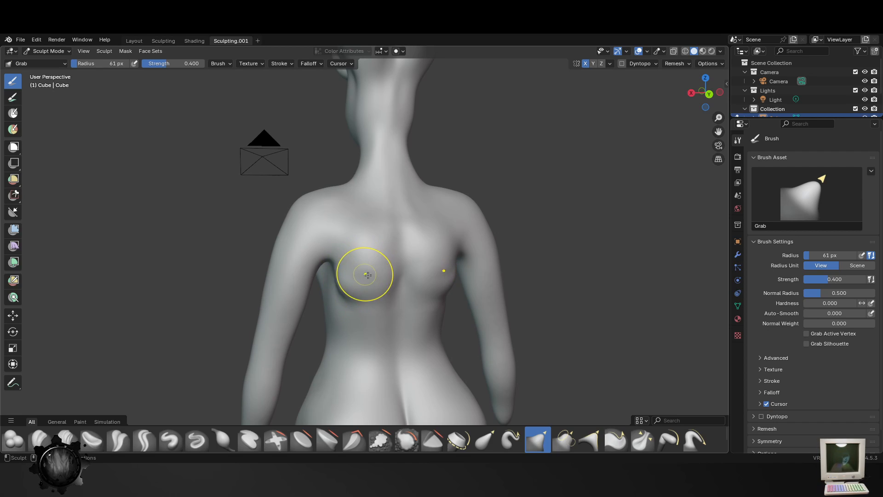
- Refine the form of the shoulder blades from the rear three-quarter view with the Grab brush
{"action": "middle_click_drag", "start_coordinate": [368, 274], "coordinate": [474, 299]}
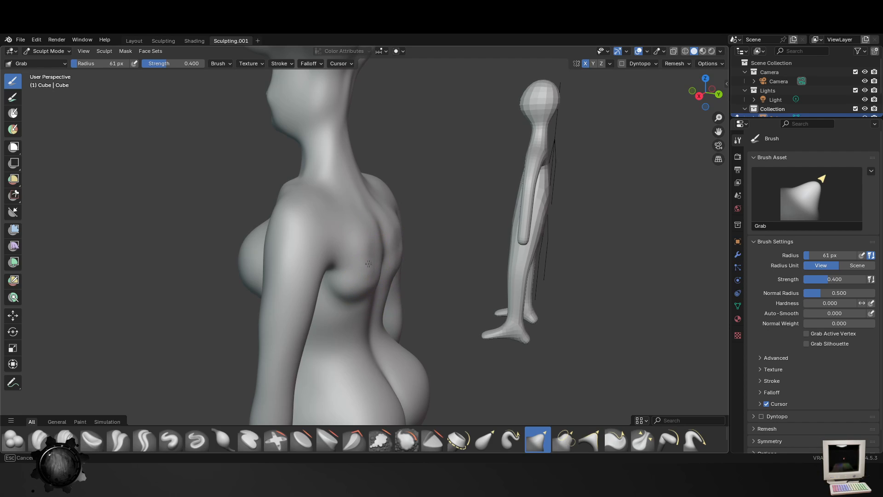
{"action": "middle_click_drag", "start_coordinate": [398, 299], "coordinate": [385, 300]}
{"action": "left_click", "coordinate": [534, 445]}
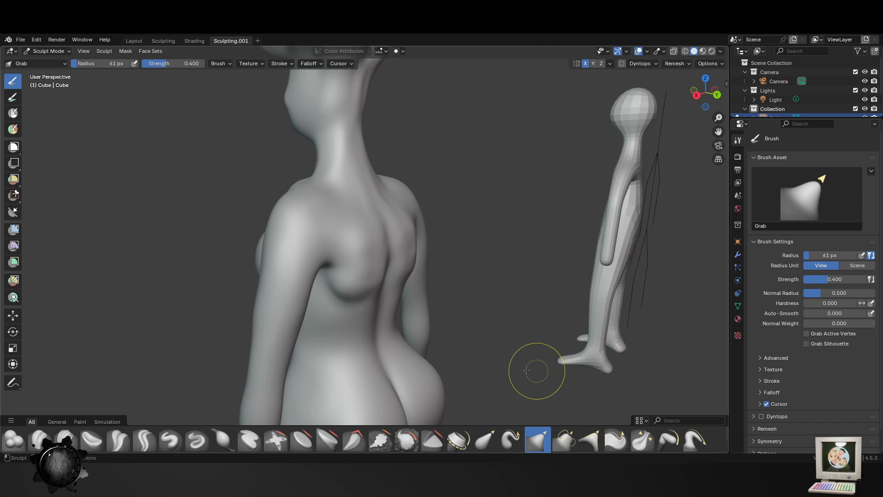
{"action": "mouse_move", "coordinate": [532, 369]}
{"action": "middle_mouse_down"}
{"action": "mouse_move", "coordinate": [374, 296]}
{"action": "mouse_move", "coordinate": [355, 296]}
{"action": "mouse_move", "coordinate": [345, 223]}
{"action": "middle_mouse_up"}
{"action": "middle_click_drag", "start_coordinate": [414, 300], "coordinate": [329, 346]}
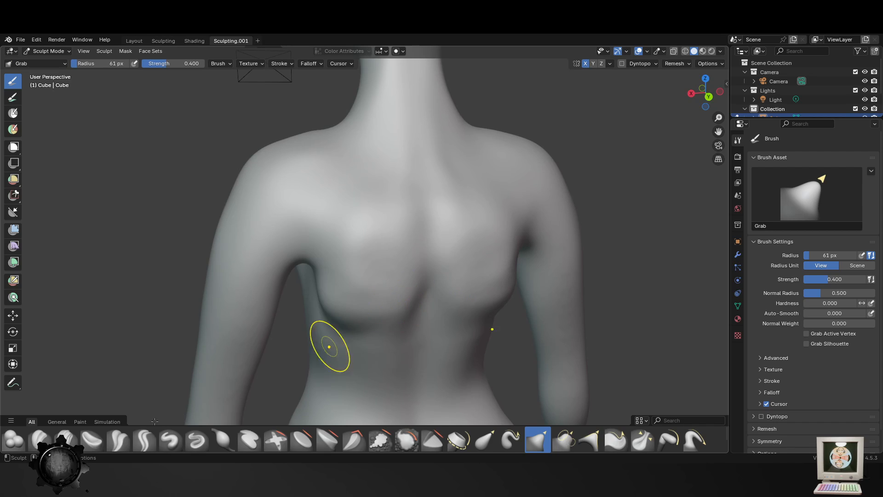
- Build up ridges along the lower shoulder blades with the Blob brush at strength 0.356, reducing its radius to 45 px
{"action": "left_click", "coordinate": [14, 439]}
{"action": "mouse_move", "coordinate": [413, 266]}
{"action": "left_mouse_down"}
{"action": "mouse_move", "coordinate": [360, 314]}
{"action": "mouse_move", "coordinate": [325, 292]}
{"action": "left_mouse_up"}
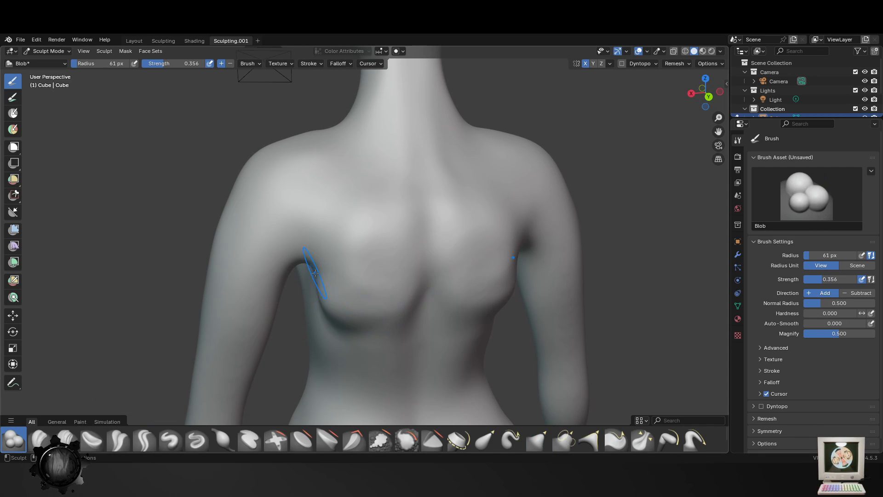
{"action": "key", "text": "f"}
{"action": "left_click", "coordinate": [401, 282]}
{"action": "mouse_move", "coordinate": [406, 275]}
{"action": "left_mouse_down"}
{"action": "mouse_move", "coordinate": [361, 296]}
{"action": "mouse_move", "coordinate": [319, 268]}
{"action": "left_mouse_up"}
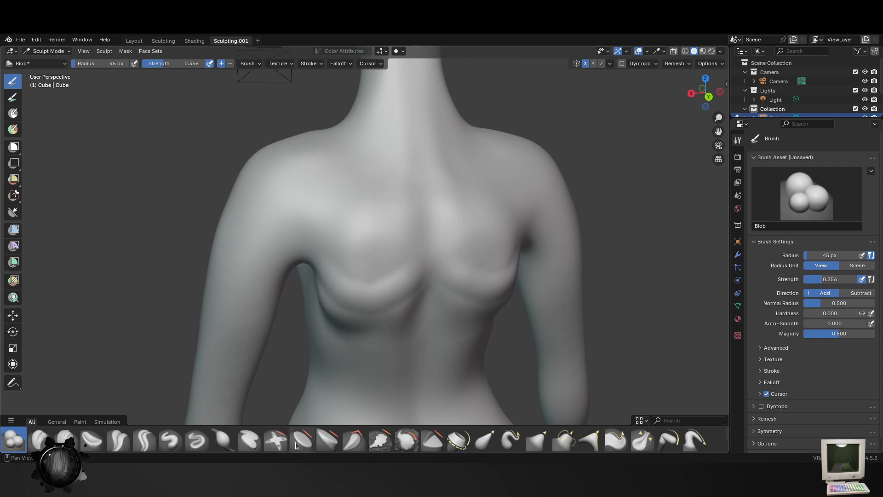
- Blend the shoulder blade ridges into the back with the Smooth brush, enlarging its radius to 103 px
{"action": "left_click", "coordinate": [407, 439]}
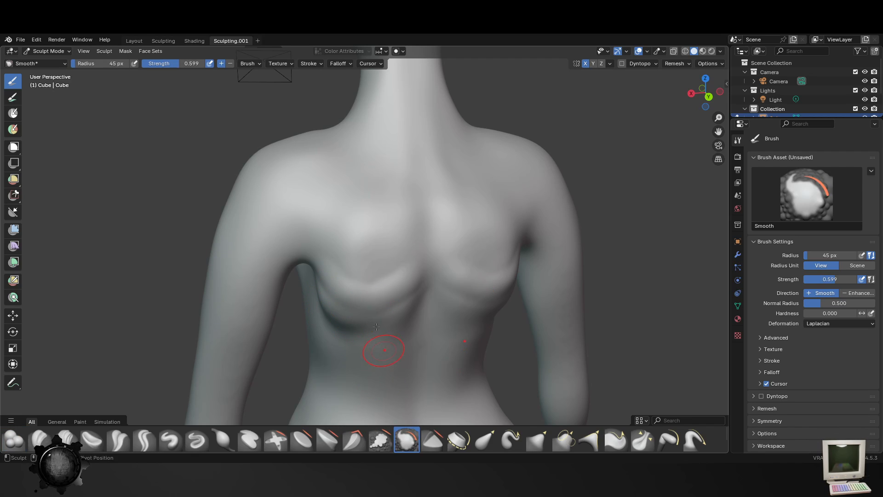
{"action": "middle_click_drag", "start_coordinate": [377, 327], "coordinate": [368, 295], "text": "shift"}
{"action": "key", "text": "f"}
{"action": "left_click", "coordinate": [440, 299]}
{"action": "mouse_move", "coordinate": [329, 299]}
{"action": "left_mouse_down"}
{"action": "mouse_move", "coordinate": [318, 298]}
{"action": "mouse_move", "coordinate": [417, 270]}
{"action": "left_mouse_up"}
{"action": "scroll", "coordinate": [391, 302], "scroll_direction": "down", "scroll_amount": 3}
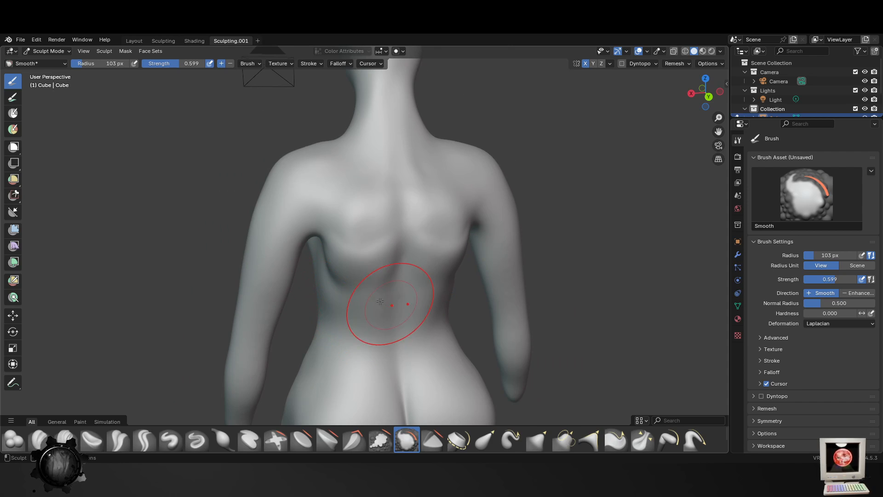
{"action": "middle_click_drag", "start_coordinate": [390, 301], "coordinate": [325, 295]}
{"action": "scroll", "coordinate": [470, 307], "scroll_direction": "down", "scroll_amount": 3}
{"action": "middle_click_drag", "start_coordinate": [440, 308], "coordinate": [474, 325]}
{"action": "scroll", "coordinate": [440, 309], "scroll_direction": "up", "scroll_amount": 5}
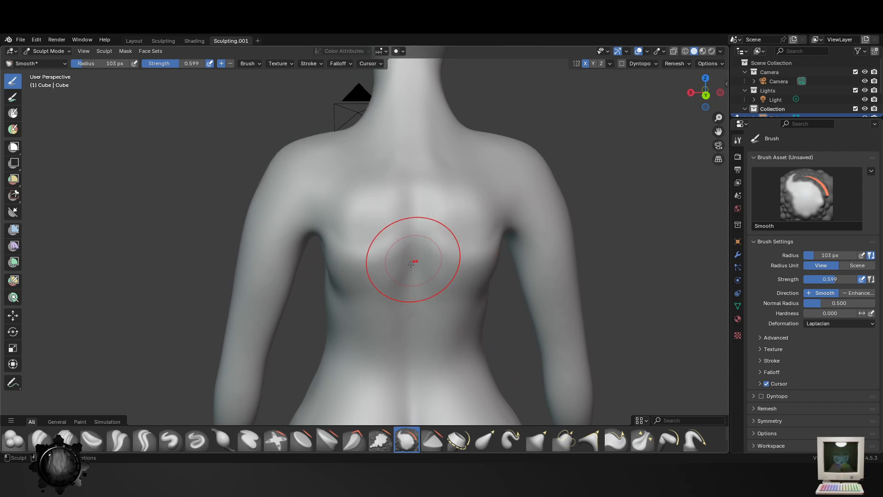
- Add volume to the shoulder blades and upper back with the Blob brush at an 83 px radius and strength 0.356
{"action": "left_click", "coordinate": [14, 440]}
{"action": "key", "text": "f"}
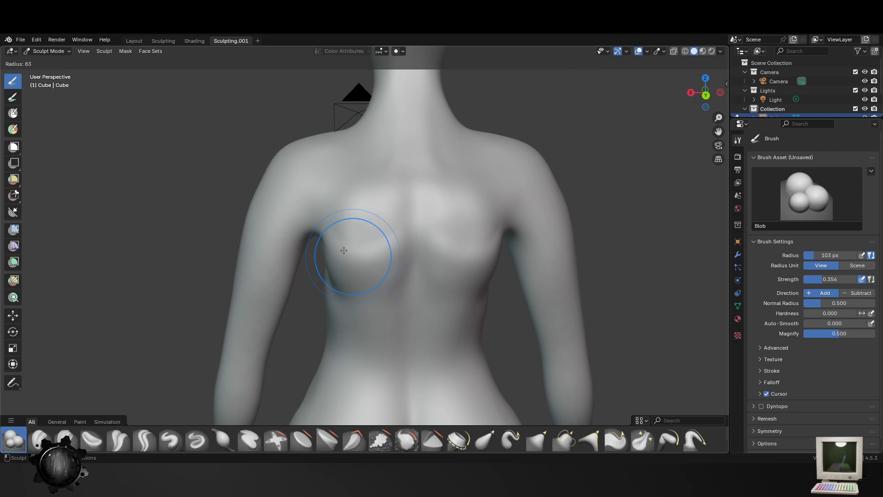
{"action": "left_click", "coordinate": [343, 250]}
{"action": "mouse_move", "coordinate": [325, 228]}
{"action": "left_mouse_down"}
{"action": "mouse_move", "coordinate": [339, 255]}
{"action": "mouse_move", "coordinate": [374, 259]}
{"action": "mouse_move", "coordinate": [374, 244]}
{"action": "left_mouse_up"}
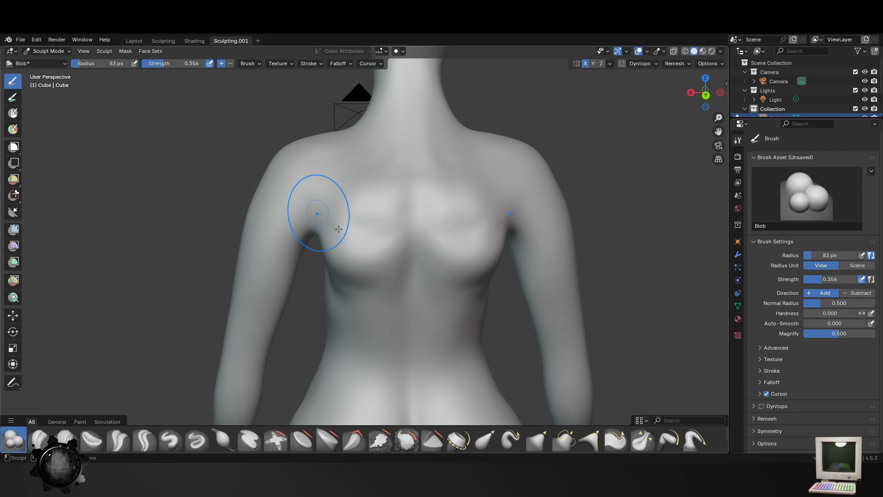
{"action": "left_click_drag", "start_coordinate": [294, 152], "coordinate": [293, 147]}
{"action": "mouse_move", "coordinate": [534, 245]}
{"action": "middle_mouse_down"}
{"action": "mouse_move", "coordinate": [316, 266]}
{"action": "mouse_move", "coordinate": [398, 236]}
{"action": "middle_mouse_up"}
{"action": "mouse_move", "coordinate": [372, 194]}
{"action": "left_mouse_down"}
{"action": "mouse_move", "coordinate": [368, 187]}
{"action": "mouse_move", "coordinate": [365, 263]}
{"action": "left_mouse_up"}
- Build up the front and side of the shoulders with the Blob brush at a 63 px radius
{"action": "key", "text": "f"}
{"action": "left_click", "coordinate": [361, 218]}
{"action": "scroll", "coordinate": [369, 283], "scroll_direction": "down", "scroll_amount": 3}
{"action": "middle_click_drag", "start_coordinate": [368, 286], "coordinate": [432, 275]}
{"action": "scroll", "coordinate": [391, 266], "scroll_direction": "up", "scroll_amount": 1}
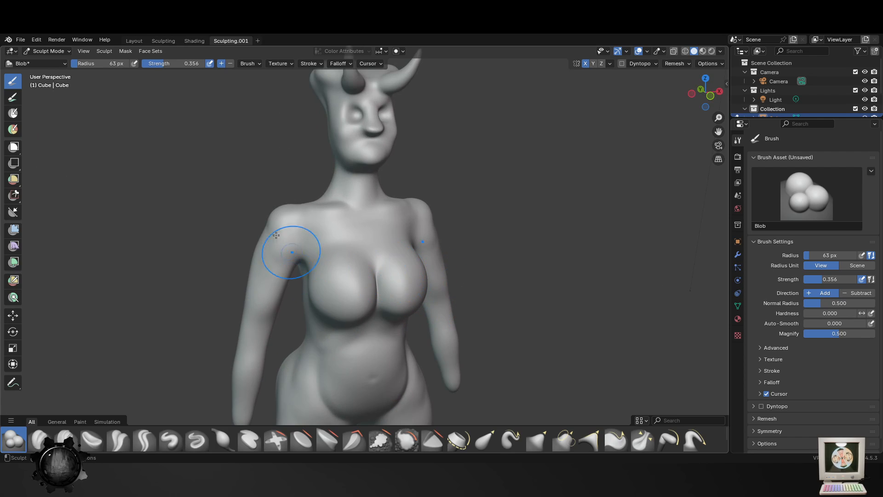
{"action": "scroll", "coordinate": [279, 225], "scroll_direction": "up", "scroll_amount": 2}
{"action": "middle_click_drag", "start_coordinate": [262, 212], "coordinate": [323, 214]}
{"action": "left_click_drag", "start_coordinate": [320, 217], "coordinate": [316, 248]}
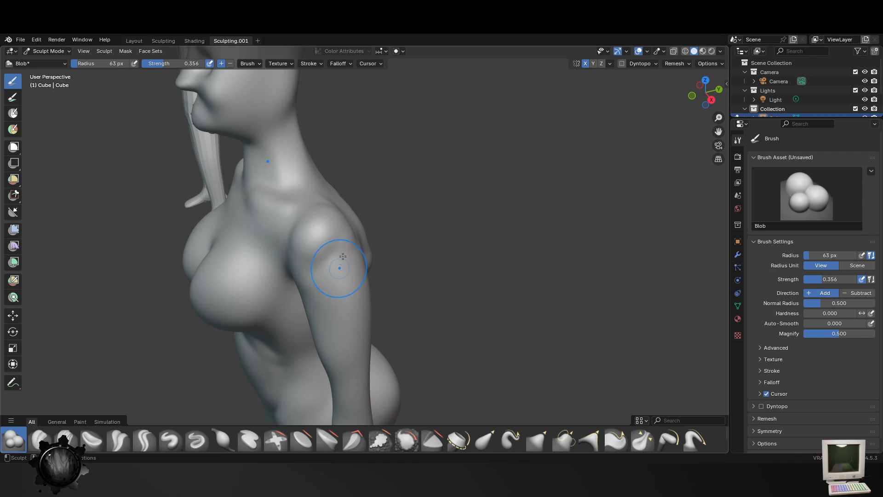
- Round out the shoulder muscles with the Blob brush at an 89 px radius
{"action": "middle_click_drag", "start_coordinate": [308, 308], "coordinate": [437, 246]}
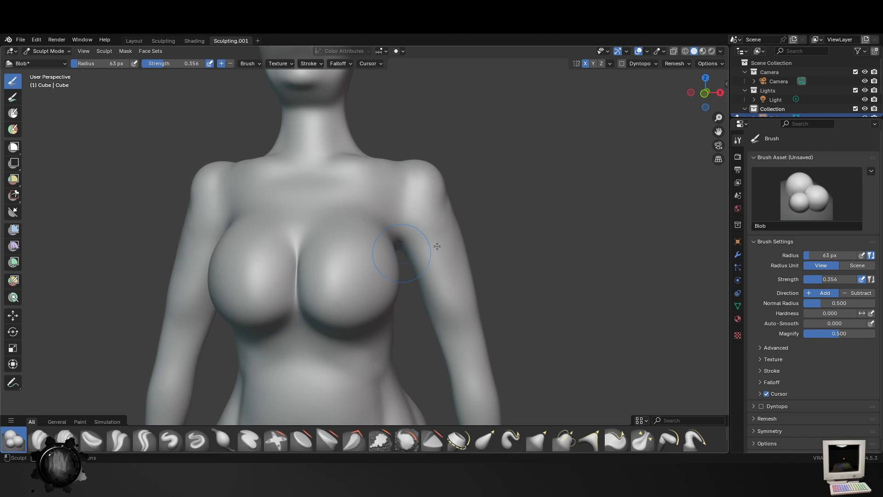
{"action": "middle_click_drag", "start_coordinate": [433, 189], "coordinate": [412, 189]}
{"action": "key", "text": "f"}
{"action": "left_click", "coordinate": [442, 190]}
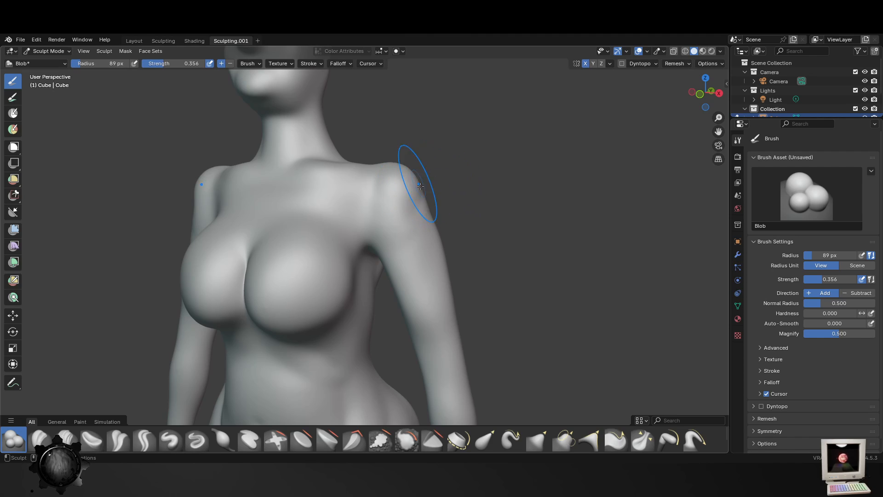
{"action": "left_click_drag", "start_coordinate": [411, 207], "coordinate": [417, 194]}
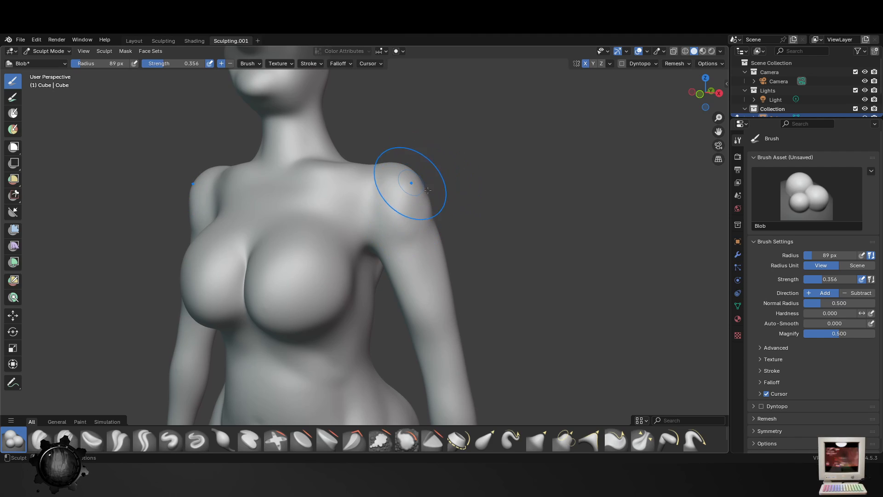
{"action": "middle_click_drag", "start_coordinate": [428, 190], "coordinate": [449, 226]}
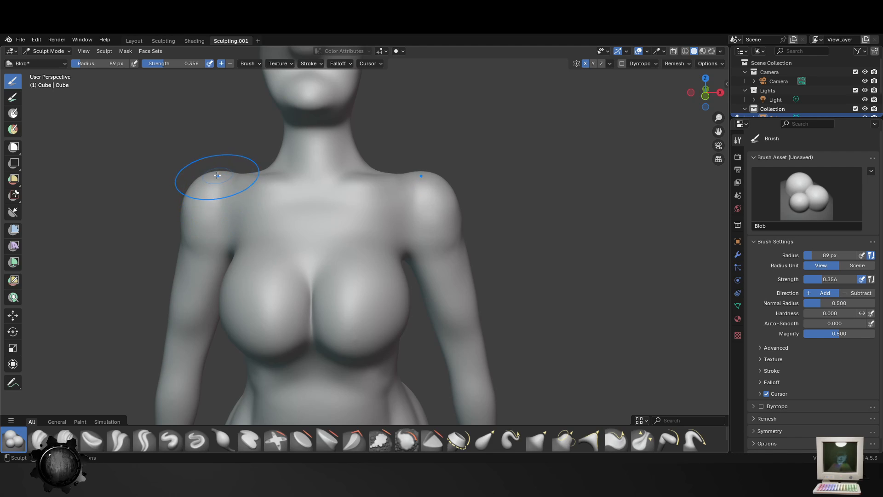
- Build up the collarbones and upper chest with the Blob brush at a 39 px radius
{"action": "middle_click_drag", "start_coordinate": [417, 186], "coordinate": [412, 238]}
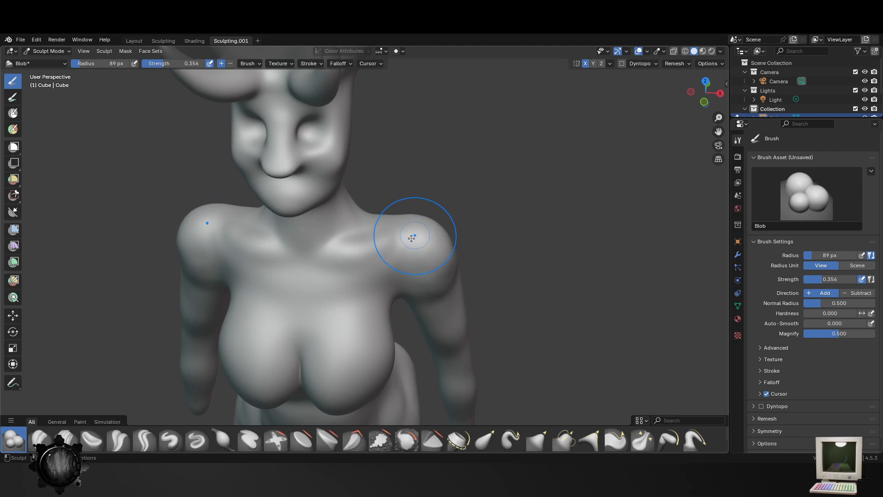
{"action": "key", "text": "f"}
{"action": "left_click", "coordinate": [373, 235]}
{"action": "left_click_drag", "start_coordinate": [334, 247], "coordinate": [384, 229]}
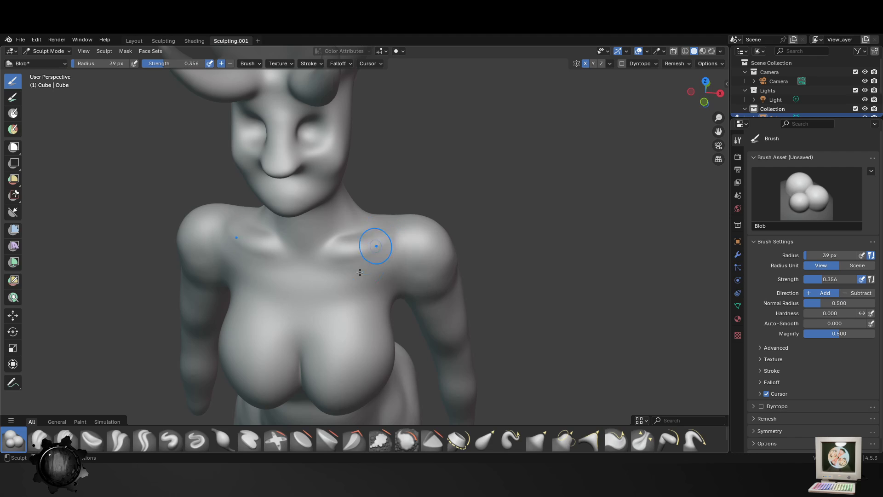
{"action": "middle_click_drag", "start_coordinate": [359, 272], "coordinate": [435, 224]}
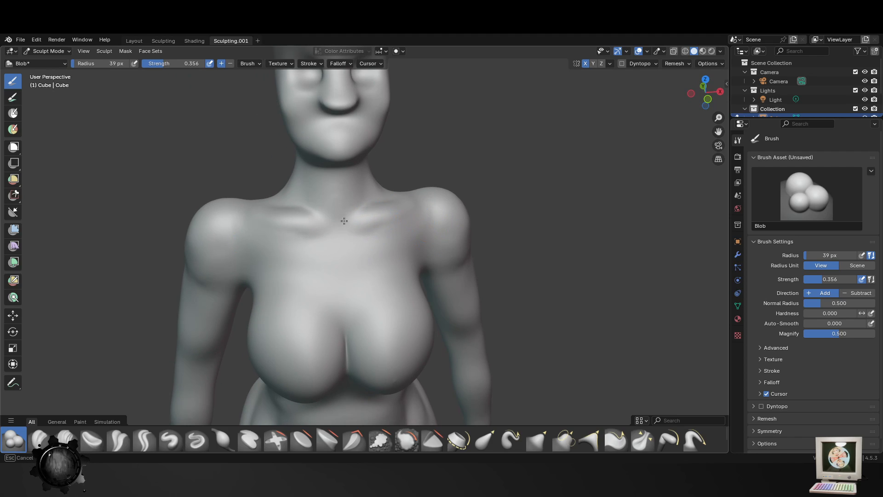
{"action": "middle_click_drag", "start_coordinate": [361, 263], "coordinate": [271, 232]}
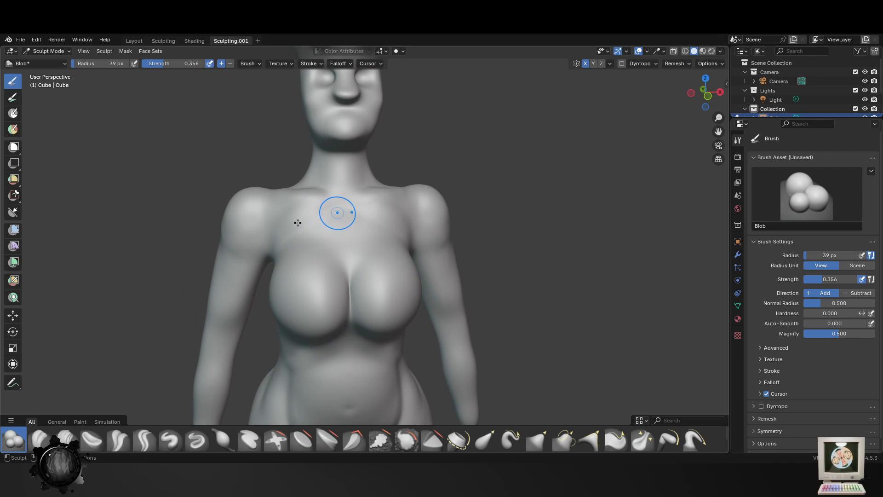
{"action": "left_click_drag", "start_coordinate": [306, 227], "coordinate": [342, 228]}
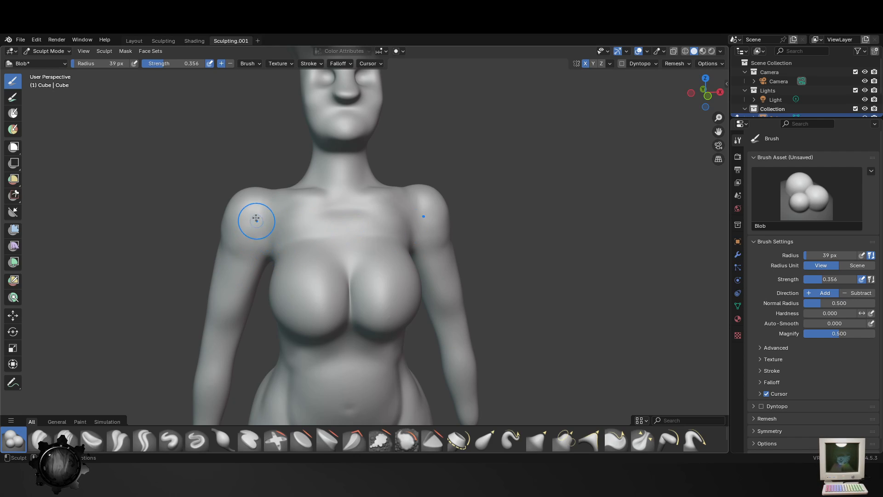
- Thicken the outer sides of the shoulders with the Blob brush at a 67 px radius
{"action": "key", "text": "f"}
{"action": "left_click", "coordinate": [279, 236]}
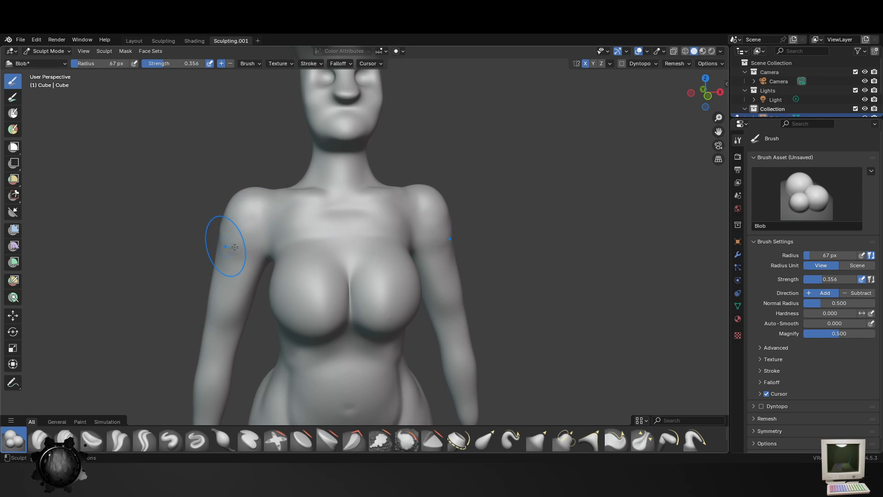
{"action": "middle_click_drag", "start_coordinate": [227, 231], "coordinate": [256, 227]}
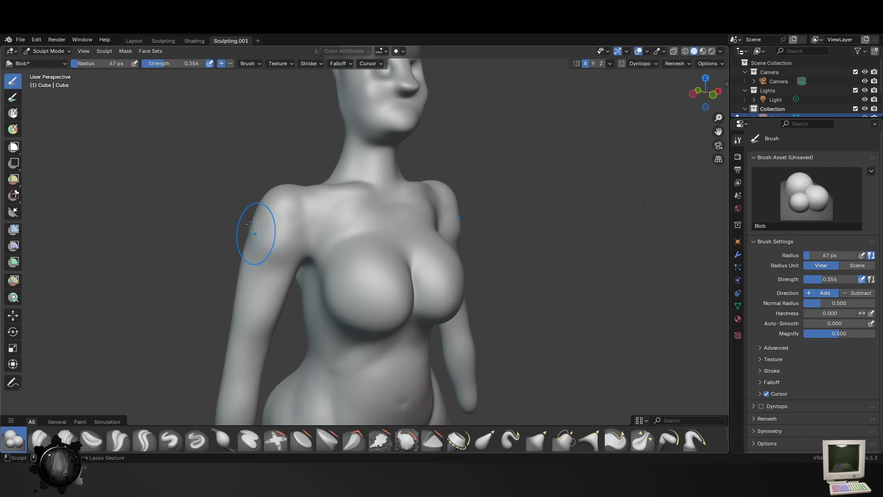
{"action": "left_click_drag", "start_coordinate": [253, 224], "coordinate": [257, 227]}
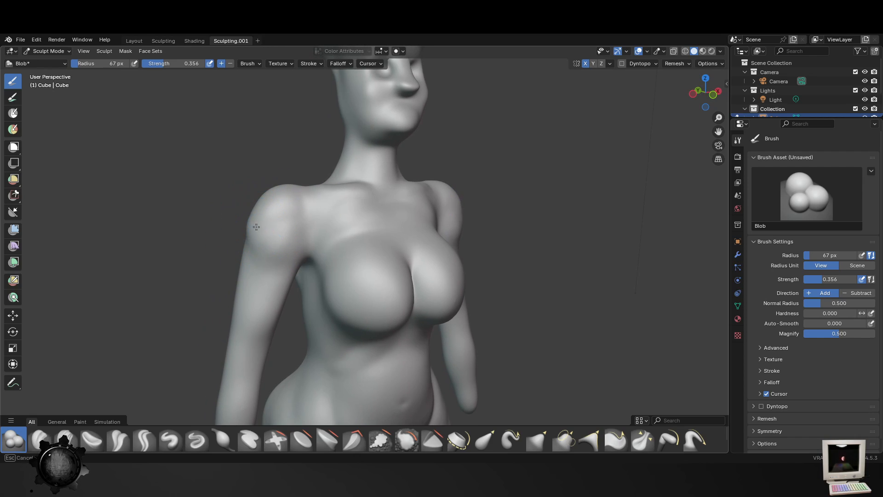
- Fill out the backs of the shoulders with the Blob brush, checking their shape from the front and rear
{"action": "scroll", "coordinate": [356, 300], "scroll_direction": "down", "scroll_amount": 4}
{"action": "middle_click_drag", "start_coordinate": [356, 299], "coordinate": [323, 299]}
{"action": "scroll", "coordinate": [332, 294], "scroll_direction": "up", "scroll_amount": 3}
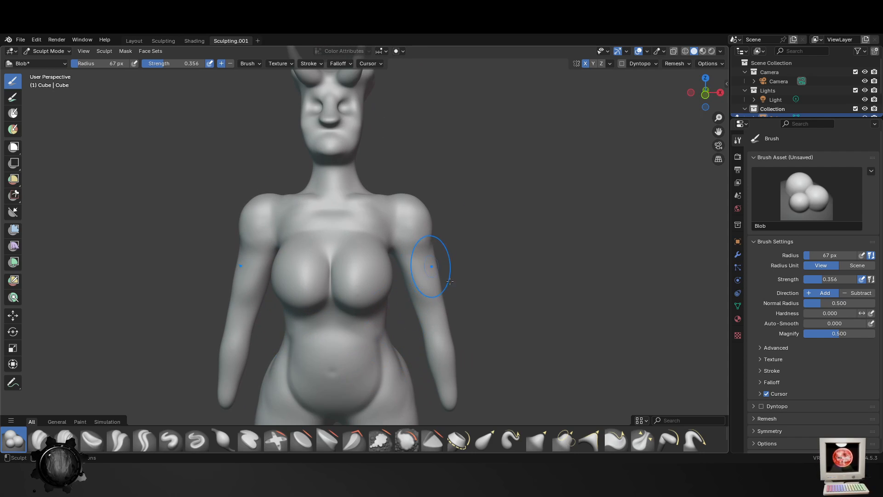
{"action": "middle_click_drag", "start_coordinate": [441, 300], "coordinate": [397, 304]}
{"action": "middle_click_drag", "start_coordinate": [366, 241], "coordinate": [306, 250]}
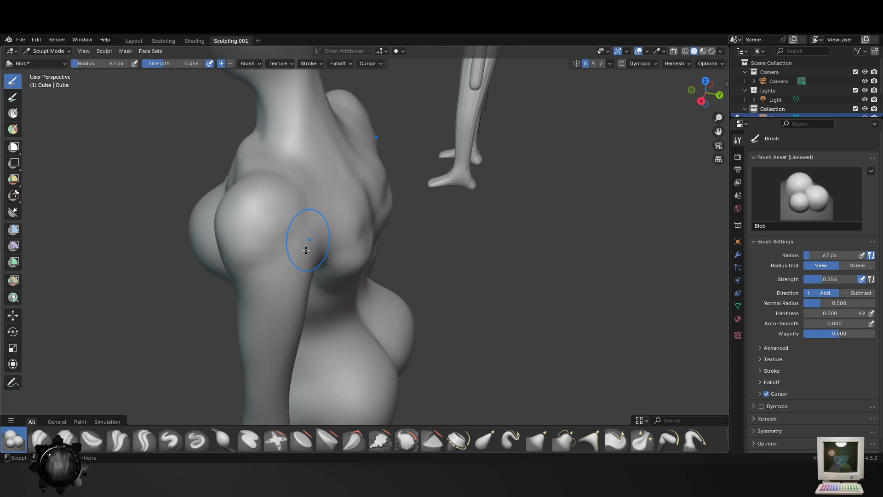
{"action": "mouse_move", "coordinate": [302, 230]}
{"action": "left_mouse_down"}
{"action": "mouse_move", "coordinate": [277, 258]}
{"action": "mouse_move", "coordinate": [245, 254]}
{"action": "left_mouse_up"}
{"action": "middle_click_drag", "start_coordinate": [316, 293], "coordinate": [462, 252]}
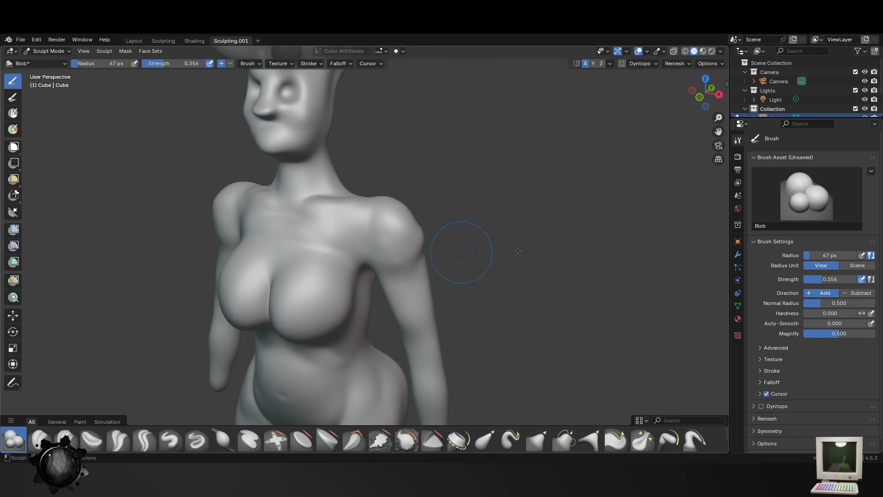
- Check the whole figure from the front and save the sculpture file
{"action": "scroll", "coordinate": [461, 283], "scroll_direction": "down", "scroll_amount": 5}
{"action": "middle_click_drag", "start_coordinate": [398, 294], "coordinate": [457, 299]}
{"action": "key", "text": "ctrl+s"}
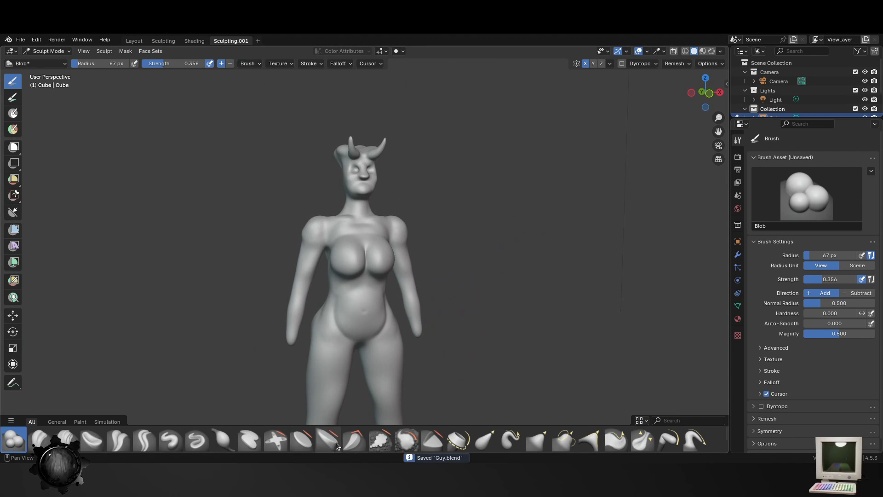
- Smooth the shoulders and upper arms with the Smooth brush at a 120 px radius, working from front and rear
{"action": "left_click", "coordinate": [407, 439]}
{"action": "scroll", "coordinate": [360, 222], "scroll_direction": "up", "scroll_amount": 3}
{"action": "key", "text": "f"}
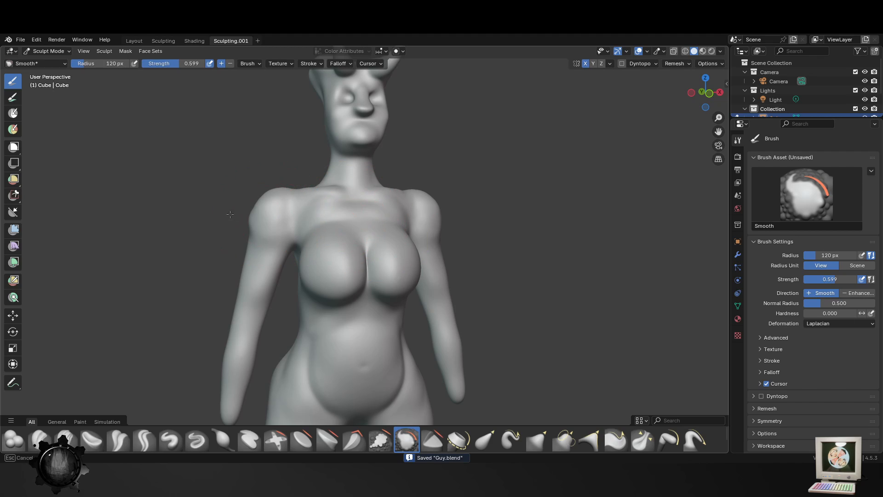
{"action": "left_click", "coordinate": [265, 208]}
{"action": "middle_click_drag", "start_coordinate": [264, 208], "coordinate": [321, 245]}
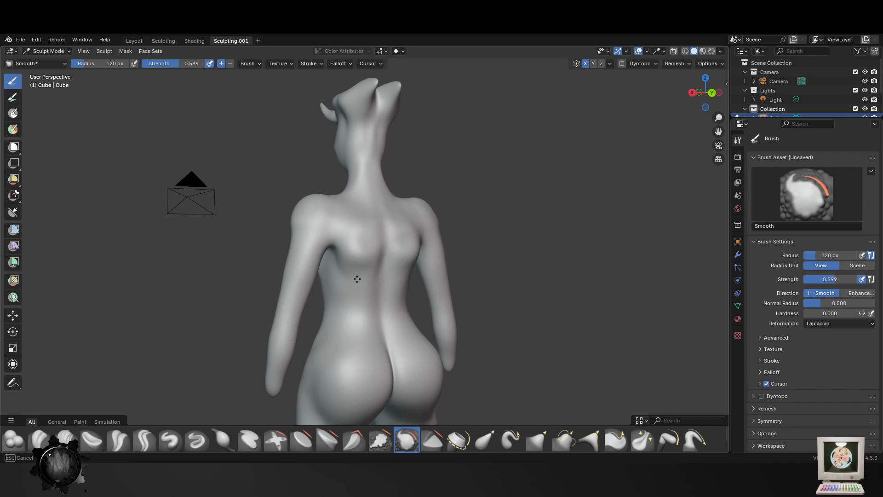
{"action": "middle_click_drag", "start_coordinate": [357, 279], "coordinate": [382, 271]}
{"action": "scroll", "coordinate": [361, 256], "scroll_direction": "up", "scroll_amount": 2}
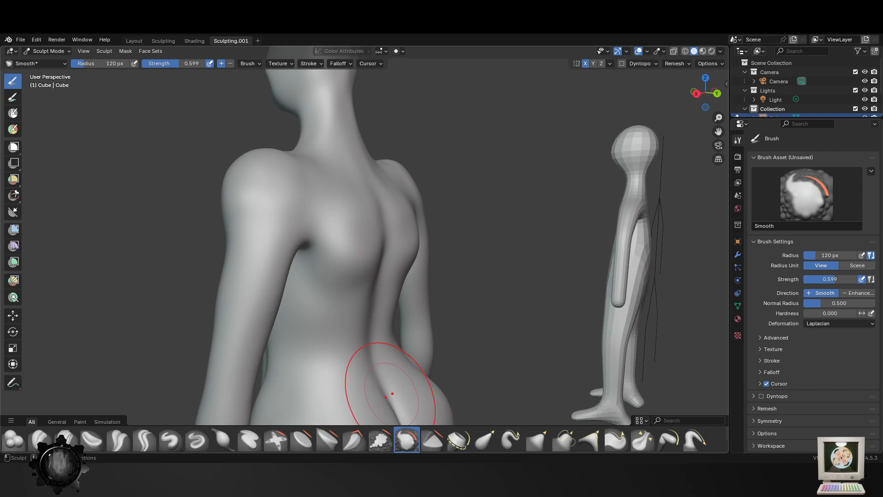
- Pull the shoulder blades, upper back and shoulders into shape with the Elastic Grab brush at a 120 px radius
{"action": "left_click", "coordinate": [482, 441]}
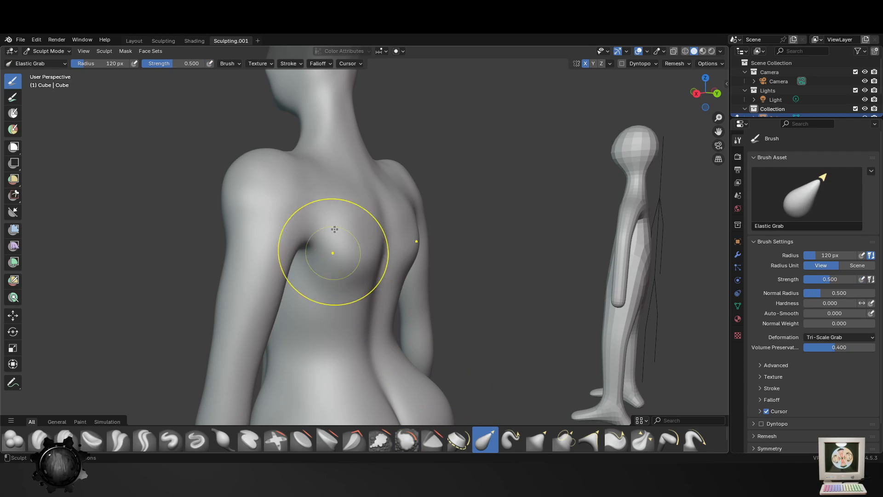
{"action": "left_click_drag", "start_coordinate": [347, 185], "coordinate": [347, 155]}
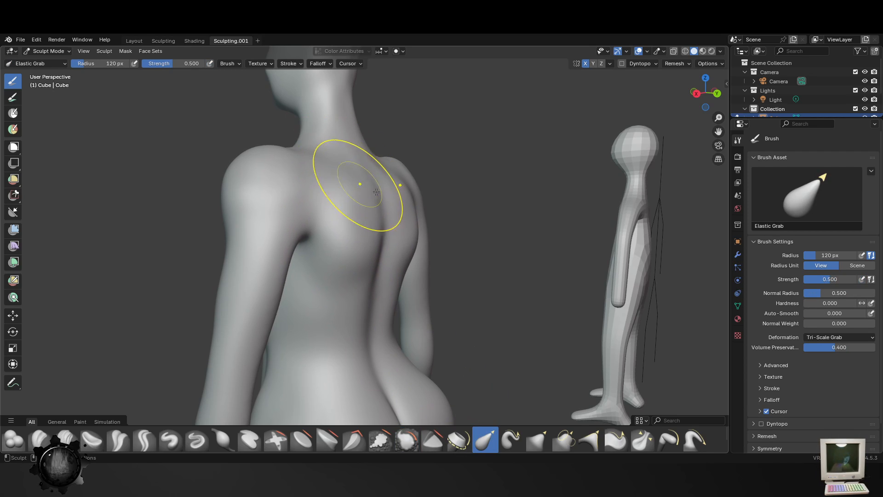
{"action": "middle_click_drag", "start_coordinate": [377, 192], "coordinate": [365, 245]}
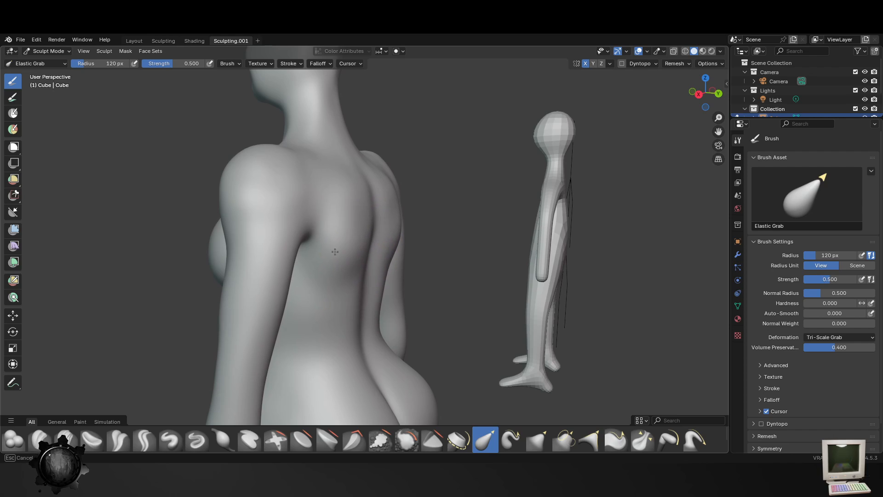
{"action": "middle_click_drag", "start_coordinate": [390, 275], "coordinate": [361, 253]}
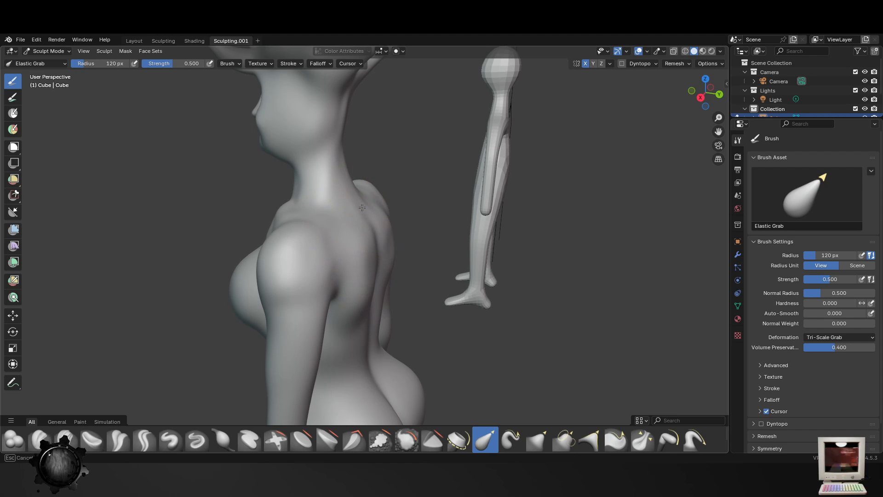
{"action": "middle_click_drag", "start_coordinate": [347, 227], "coordinate": [316, 276]}
{"action": "middle_click_drag", "start_coordinate": [423, 365], "coordinate": [444, 394]}
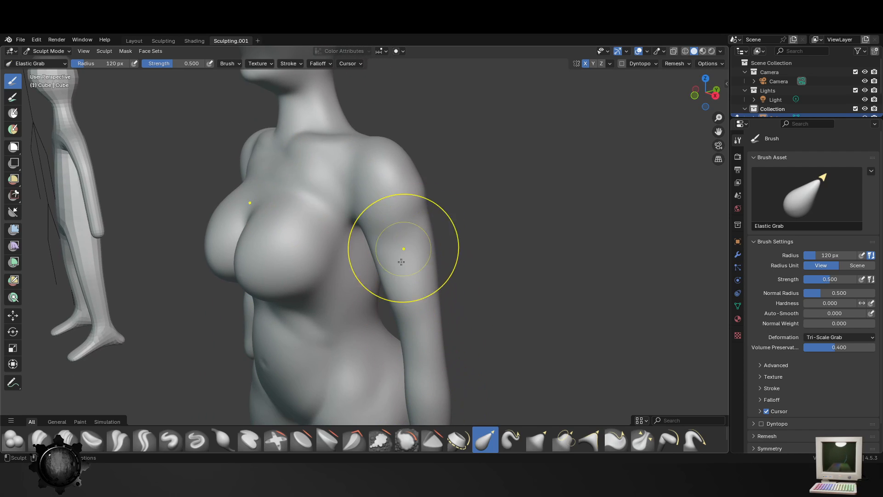
{"action": "middle_click_drag", "start_coordinate": [428, 285], "coordinate": [357, 260]}
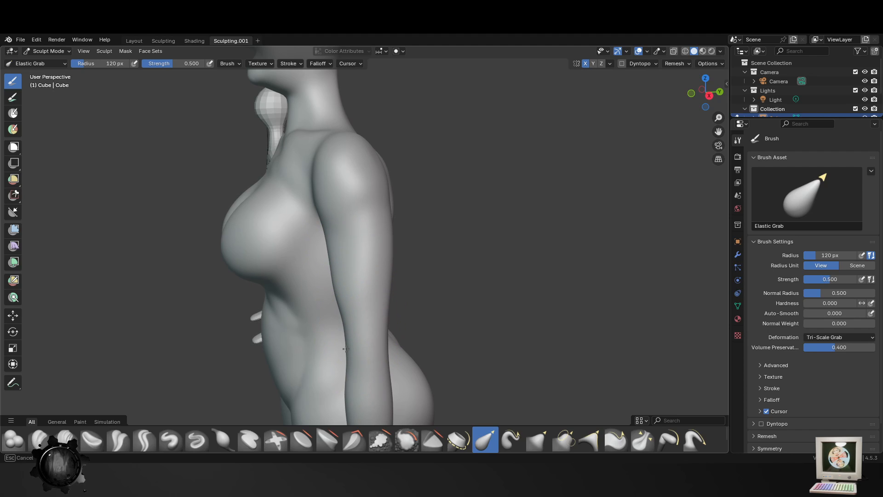
{"action": "middle_click_drag", "start_coordinate": [346, 349], "coordinate": [310, 339]}
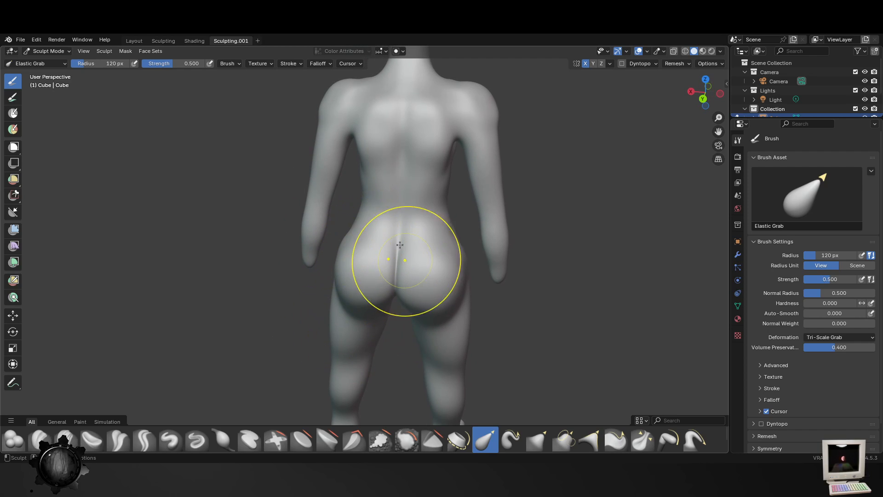
- Adjust the lower back and waist with the Elastic Grab brush at an 88 px radius, and save the file
{"action": "key", "text": "f"}
{"action": "left_click", "coordinate": [401, 219]}
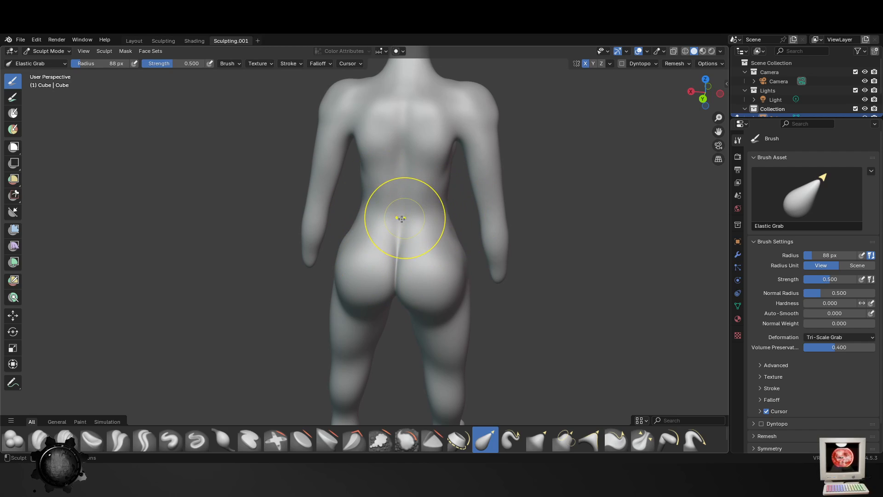
{"action": "key", "text": "ctrl+s"}
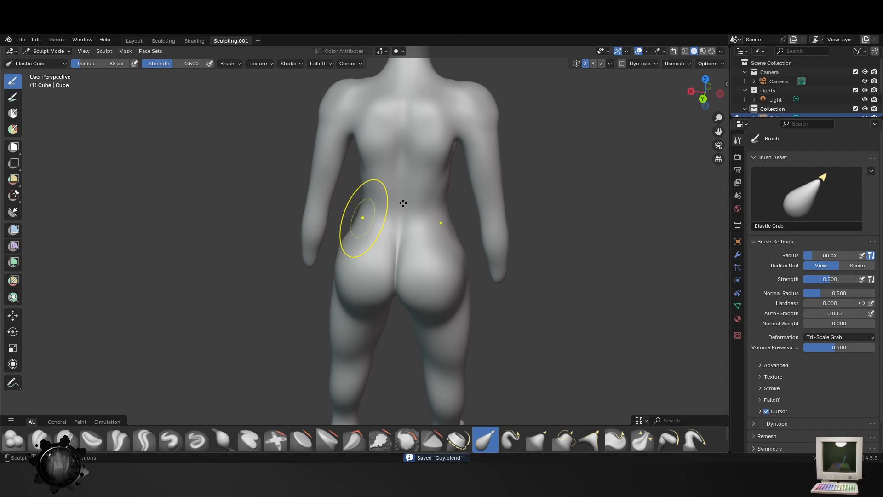
{"action": "scroll", "coordinate": [371, 214], "scroll_direction": "up", "scroll_amount": 4}
{"action": "mouse_move", "coordinate": [365, 217]}
{"action": "middle_mouse_down"}
{"action": "mouse_move", "coordinate": [390, 210]}
{"action": "mouse_move", "coordinate": [385, 386]}
{"action": "middle_mouse_up"}
{"action": "middle_click_drag", "start_coordinate": [385, 338], "coordinate": [369, 306]}
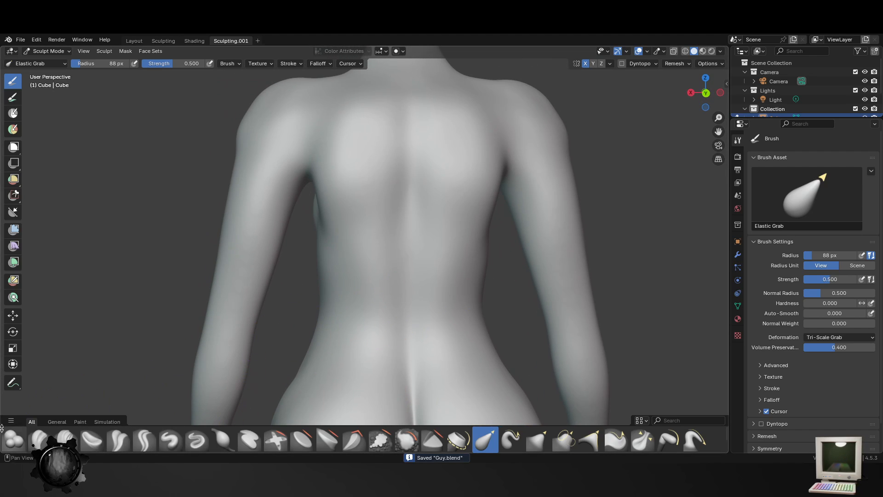
- Carve creases along the lower edges of the shoulder blades with the Crease Polish brush at a 58 px radius
{"action": "left_click", "coordinate": [118, 440]}
{"action": "key", "text": "f"}
{"action": "left_click", "coordinate": [324, 236]}
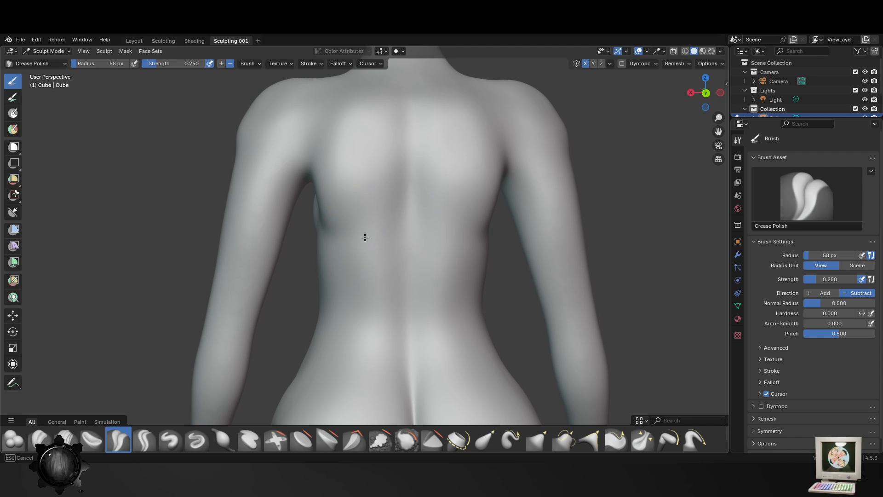
{"action": "mouse_move", "coordinate": [380, 222]}
{"action": "left_mouse_down"}
{"action": "mouse_move", "coordinate": [407, 209]}
{"action": "mouse_move", "coordinate": [375, 230]}
{"action": "mouse_move", "coordinate": [324, 221]}
{"action": "left_mouse_up"}
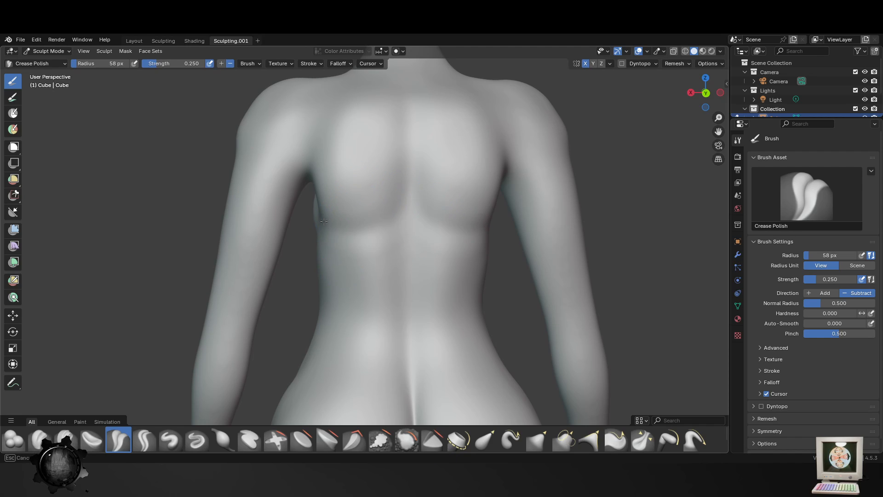
{"action": "left_click_drag", "start_coordinate": [381, 230], "coordinate": [326, 221]}
{"action": "middle_click_drag", "start_coordinate": [436, 249], "coordinate": [432, 302], "text": "ctrl"}
{"action": "middle_click_drag", "start_coordinate": [366, 329], "coordinate": [420, 325]}
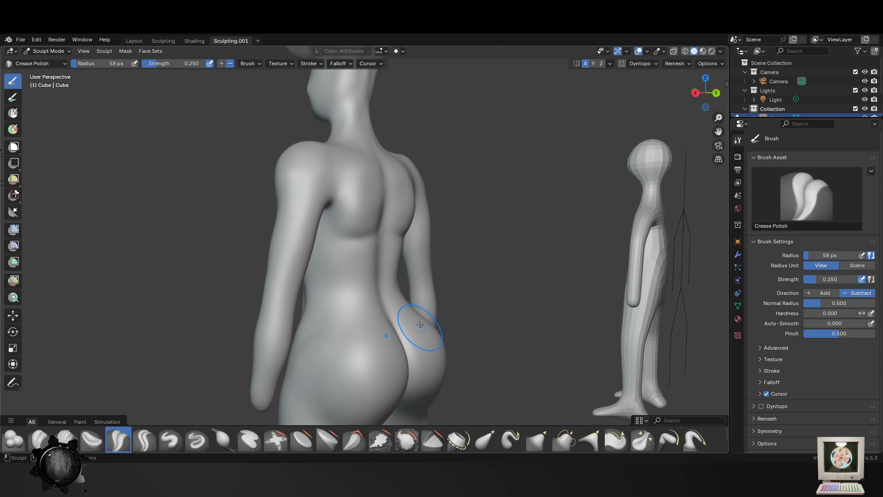
{"action": "middle_click_drag", "start_coordinate": [370, 248], "coordinate": [388, 191]}
- Try smoothing the horns with the Smooth brush at a 58 px radius and undo the strokes
{"action": "middle_click_drag", "start_coordinate": [379, 115], "coordinate": [396, 239], "text": "shift"}
{"action": "middle_click_drag", "start_coordinate": [396, 239], "coordinate": [397, 173], "text": "ctrl"}
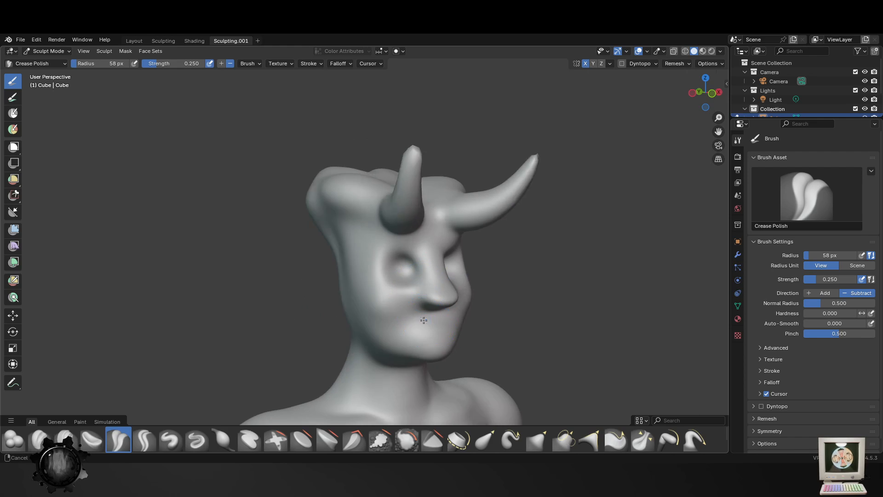
{"action": "mouse_move", "coordinate": [358, 241]}
{"action": "middle_mouse_down"}
{"action": "mouse_move", "coordinate": [340, 263]}
{"action": "mouse_move", "coordinate": [433, 249]}
{"action": "mouse_move", "coordinate": [534, 202]}
{"action": "middle_mouse_up"}
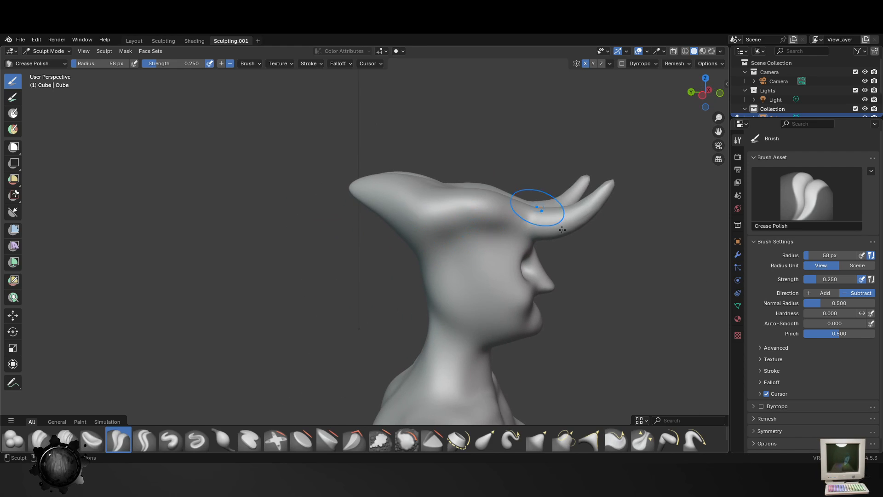
{"action": "left_click", "coordinate": [409, 442]}
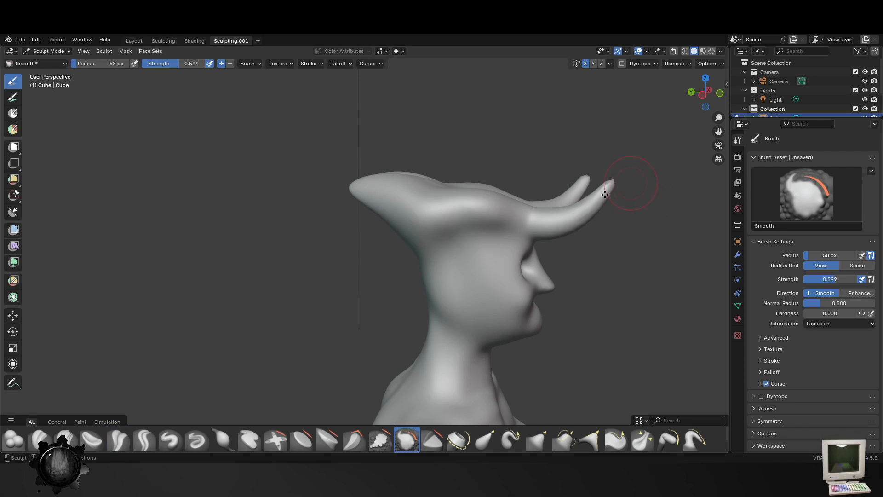
{"action": "mouse_move", "coordinate": [593, 188]}
{"action": "left_mouse_down"}
{"action": "mouse_move", "coordinate": [621, 194]}
{"action": "mouse_move", "coordinate": [598, 228]}
{"action": "left_mouse_up"}
{"action": "key", "text": "ctrl+z"}
{"action": "key", "text": "f"}
{"action": "left_click", "coordinate": [650, 222]}
{"action": "key", "text": "ctrl+z"}
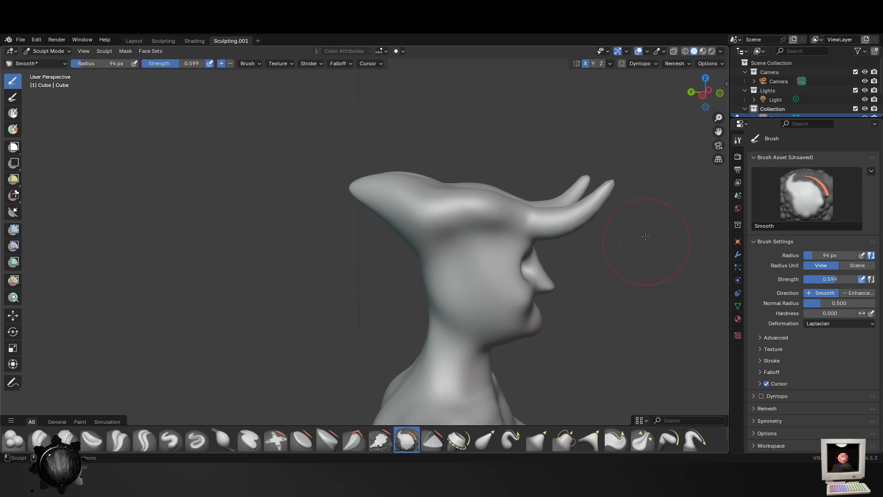
- Save the file and narrow the bridge of the nose with the Elastic Grab brush at a 78 px radius
{"action": "key", "text": "ctrl+s"}
{"action": "mouse_move", "coordinate": [645, 236]}
{"action": "middle_mouse_down"}
{"action": "mouse_move", "coordinate": [460, 290]}
{"action": "mouse_move", "coordinate": [430, 280]}
{"action": "mouse_move", "coordinate": [364, 336]}
{"action": "mouse_move", "coordinate": [394, 354]}
{"action": "middle_mouse_up"}
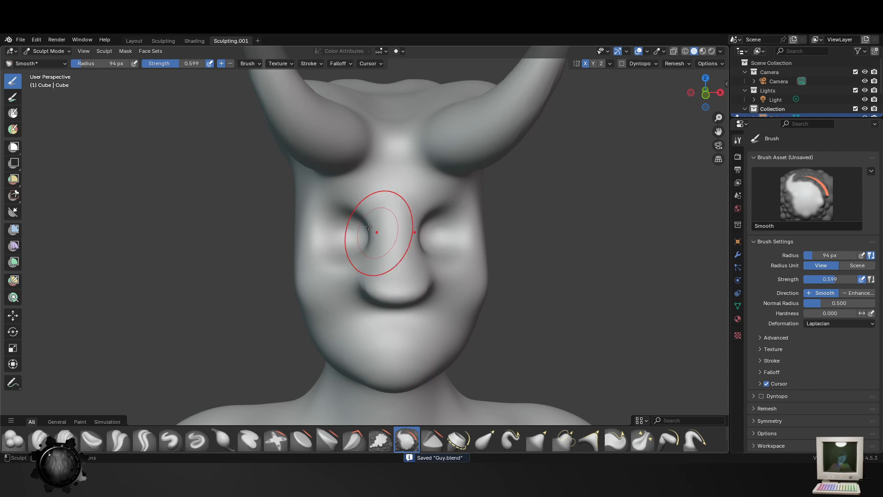
{"action": "key", "text": "f"}
{"action": "left_click", "coordinate": [372, 243]}
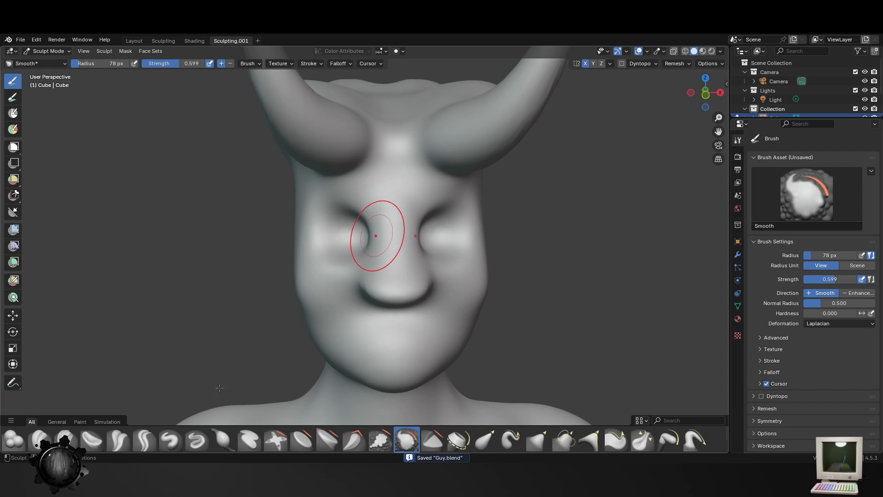
{"action": "left_click", "coordinate": [485, 439]}
{"action": "mouse_move", "coordinate": [375, 232]}
{"action": "left_mouse_down"}
{"action": "mouse_move", "coordinate": [399, 230]}
{"action": "mouse_move", "coordinate": [388, 233]}
{"action": "mouse_move", "coordinate": [398, 207]}
{"action": "left_mouse_up"}
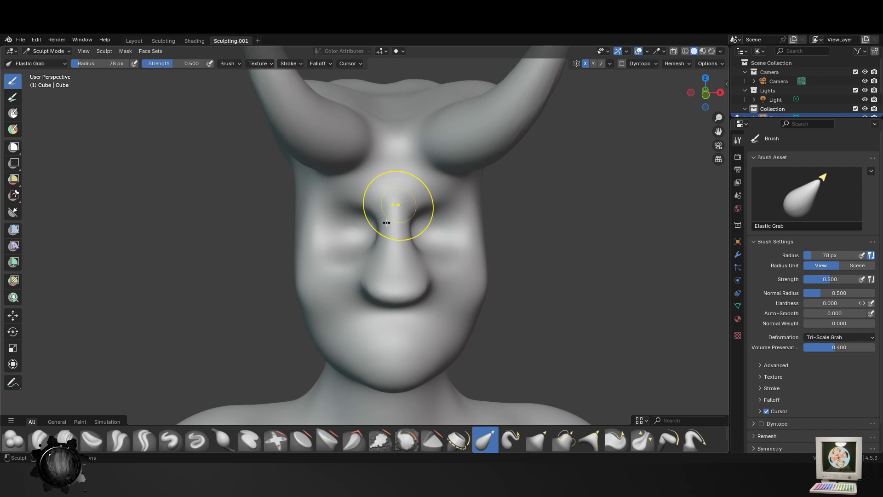
- Push in the jaw, sides of the face and chin with the Elastic Grab brush, enlarging its radius to 130 px
{"action": "left_click_drag", "start_coordinate": [306, 316], "coordinate": [310, 335]}
{"action": "left_click_drag", "start_coordinate": [299, 286], "coordinate": [306, 285]}
{"action": "key", "text": "f"}
{"action": "left_click", "coordinate": [340, 248]}
{"action": "left_click_drag", "start_coordinate": [305, 227], "coordinate": [313, 228]}
{"action": "left_click_drag", "start_coordinate": [369, 353], "coordinate": [366, 355]}
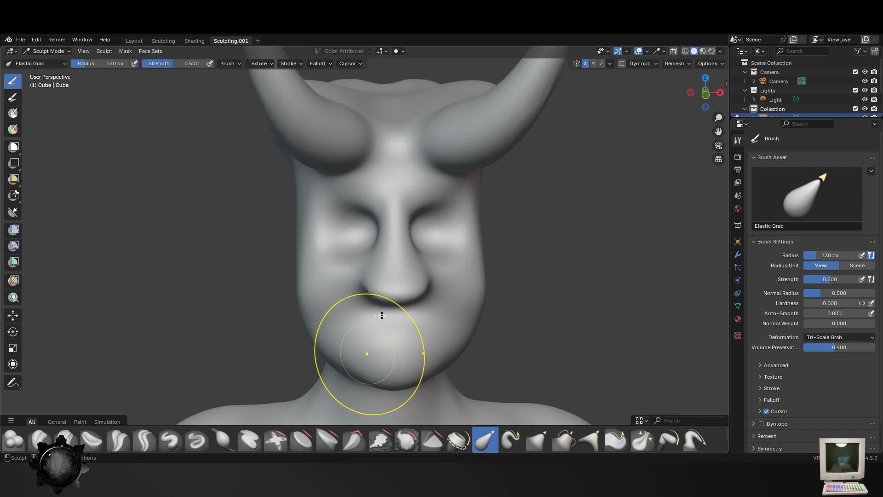
- Build up a rounded nose tip and the nostril wings with the Blob brush at a 45 px radius
{"action": "middle_click_drag", "start_coordinate": [367, 355], "coordinate": [483, 278]}
{"action": "middle_click_drag", "start_coordinate": [641, 278], "coordinate": [521, 308], "text": "shift"}
{"action": "scroll", "coordinate": [522, 309], "scroll_direction": "up", "scroll_amount": 2}
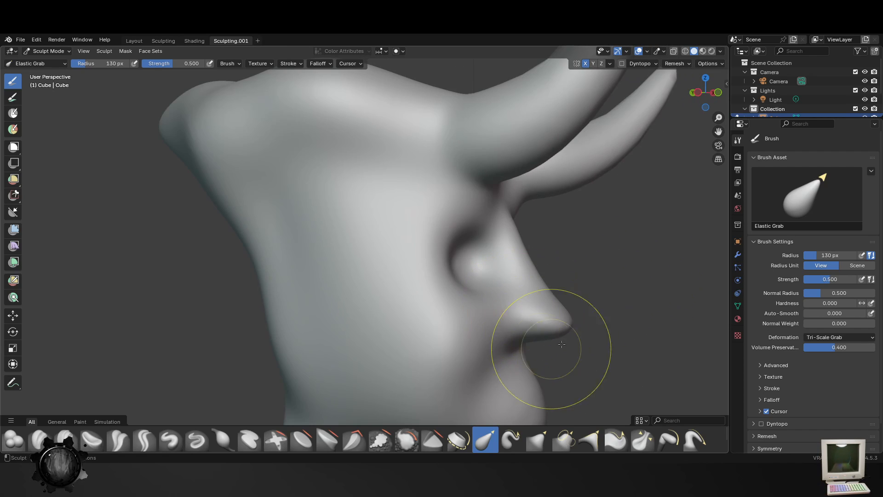
{"action": "middle_click_drag", "start_coordinate": [550, 349], "coordinate": [502, 301], "text": "shift"}
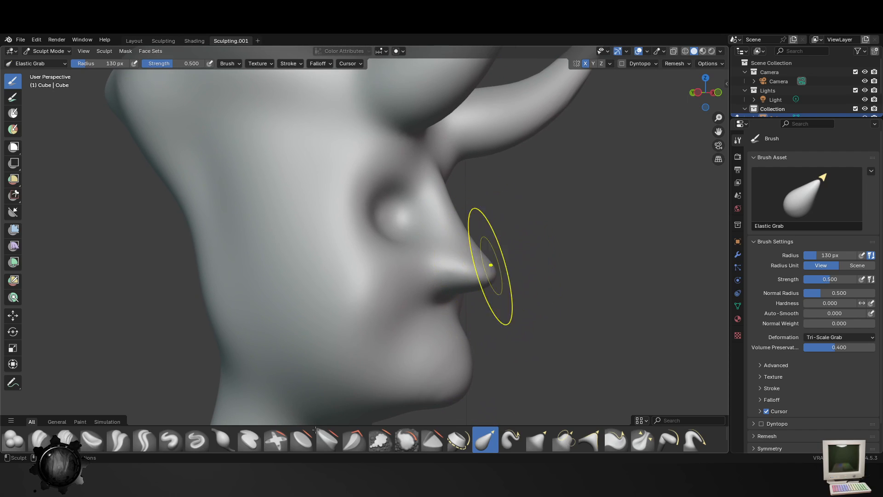
{"action": "left_click", "coordinate": [18, 441]}
{"action": "middle_click_drag", "start_coordinate": [552, 273], "coordinate": [531, 280]}
{"action": "key", "text": "f"}
{"action": "left_click", "coordinate": [477, 280]}
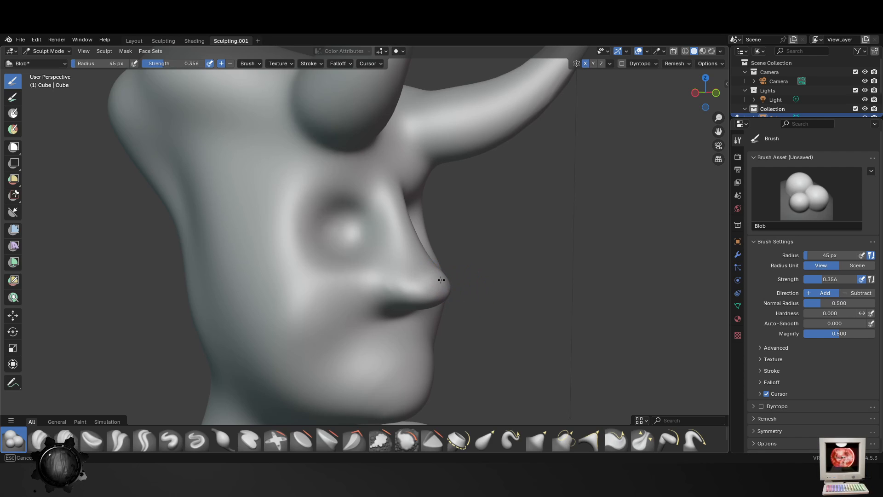
{"action": "middle_click_drag", "start_coordinate": [469, 320], "coordinate": [278, 310]}
{"action": "left_click_drag", "start_coordinate": [277, 268], "coordinate": [223, 270]}
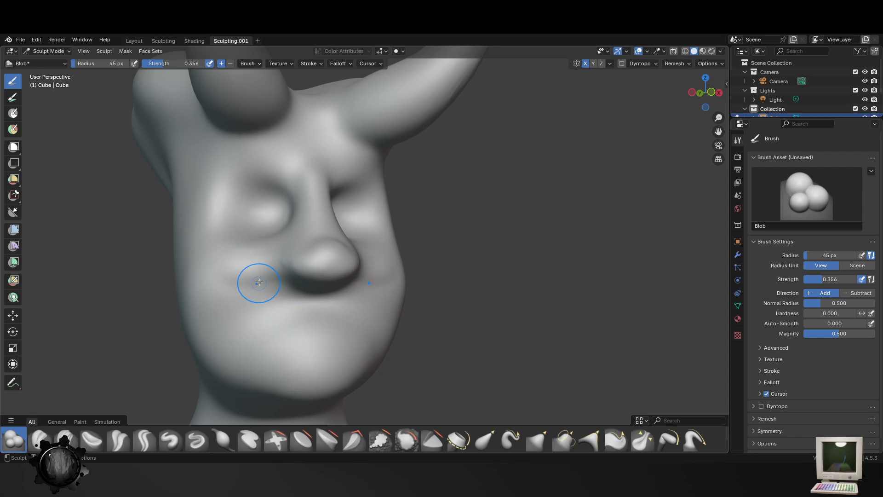
{"action": "mouse_move", "coordinate": [301, 261]}
{"action": "middle_mouse_down"}
{"action": "mouse_move", "coordinate": [363, 301]}
{"action": "mouse_move", "coordinate": [443, 275]}
{"action": "middle_mouse_up"}
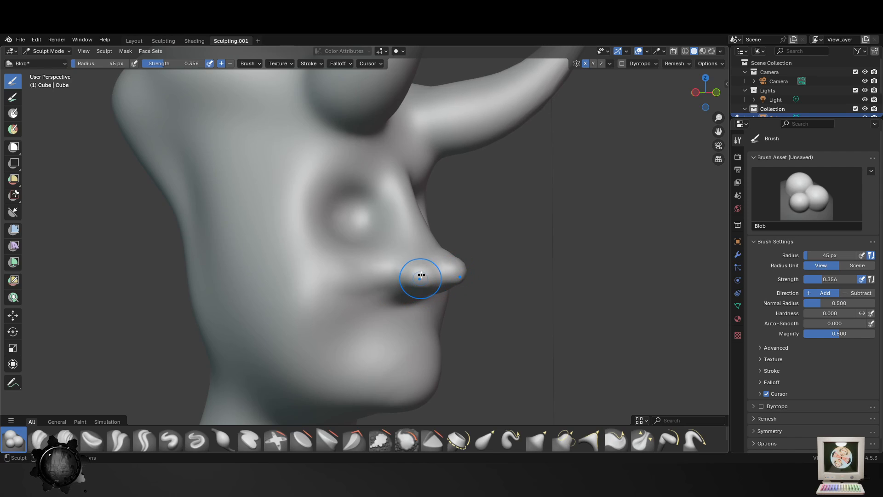
- Try building up the area below the nose with the Blob brush at a 65 px radius and undo the strokes
{"action": "key", "text": "f"}
{"action": "left_click", "coordinate": [415, 323]}
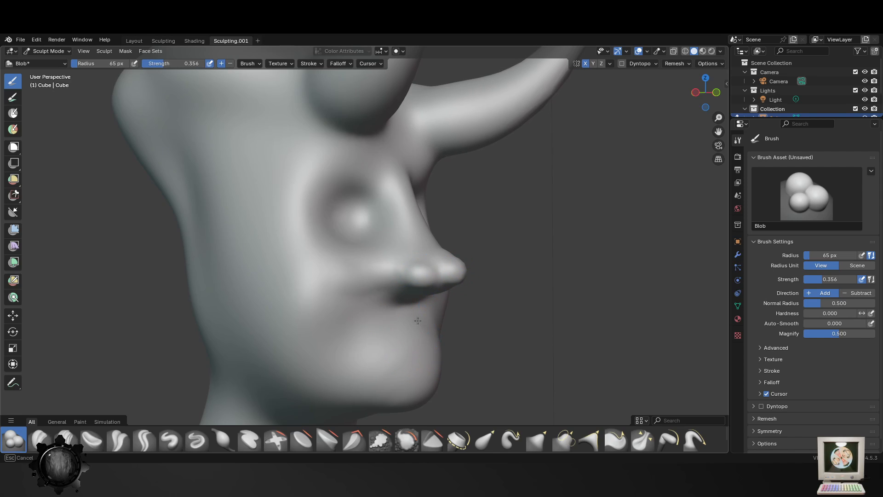
{"action": "left_click_drag", "start_coordinate": [420, 314], "coordinate": [383, 325]}
{"action": "mouse_move", "coordinate": [383, 325]}
{"action": "middle_mouse_down"}
{"action": "mouse_move", "coordinate": [318, 329]}
{"action": "mouse_move", "coordinate": [345, 306]}
{"action": "middle_mouse_up"}
{"action": "key", "text": "ctrl+z"}
{"action": "key", "text": "ctrl+z"}
{"action": "key", "text": "ctrl+z"}
{"action": "key", "text": "ctrl+z"}
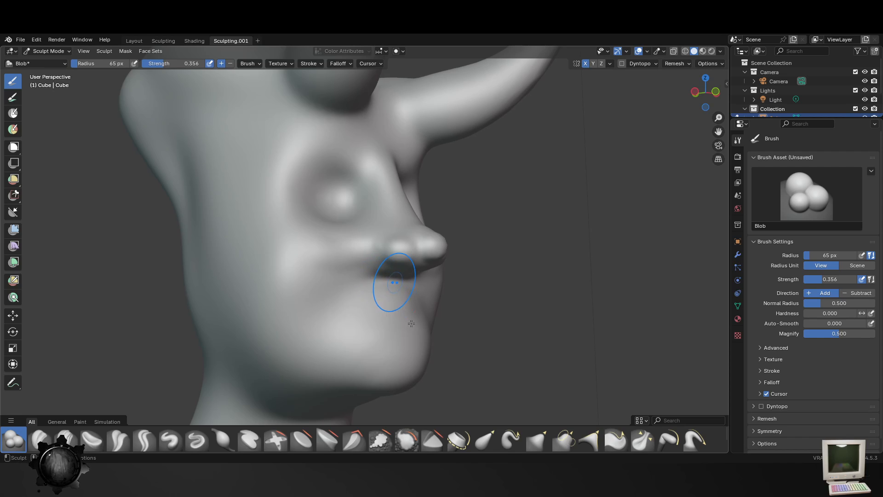
- Build up the upper lip and mouth area with the Blob brush at a 65 px radius
{"action": "left_click_drag", "start_coordinate": [423, 319], "coordinate": [399, 324]}
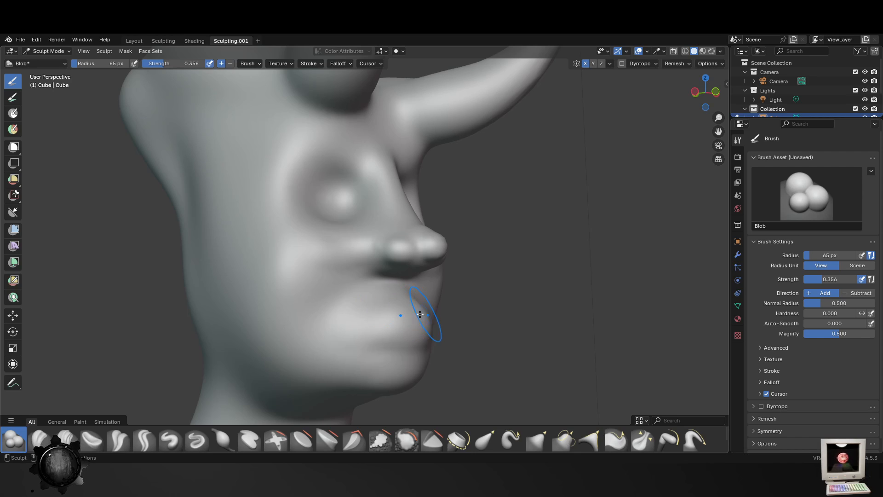
{"action": "middle_click_drag", "start_coordinate": [420, 314], "coordinate": [399, 319]}
{"action": "mouse_move", "coordinate": [334, 314]}
{"action": "left_mouse_down"}
{"action": "mouse_move", "coordinate": [313, 310]}
{"action": "mouse_move", "coordinate": [355, 309]}
{"action": "left_mouse_up"}
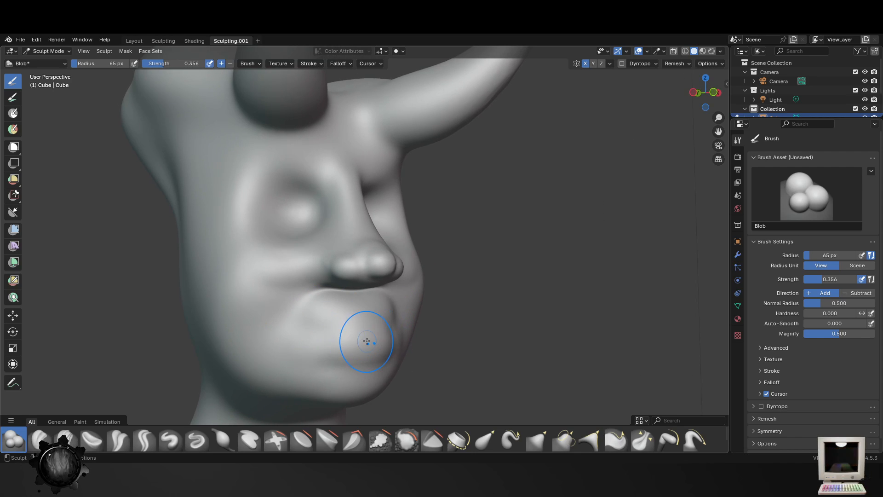
{"action": "left_click_drag", "start_coordinate": [330, 346], "coordinate": [303, 342]}
{"action": "middle_click_drag", "start_coordinate": [359, 355], "coordinate": [335, 355]}
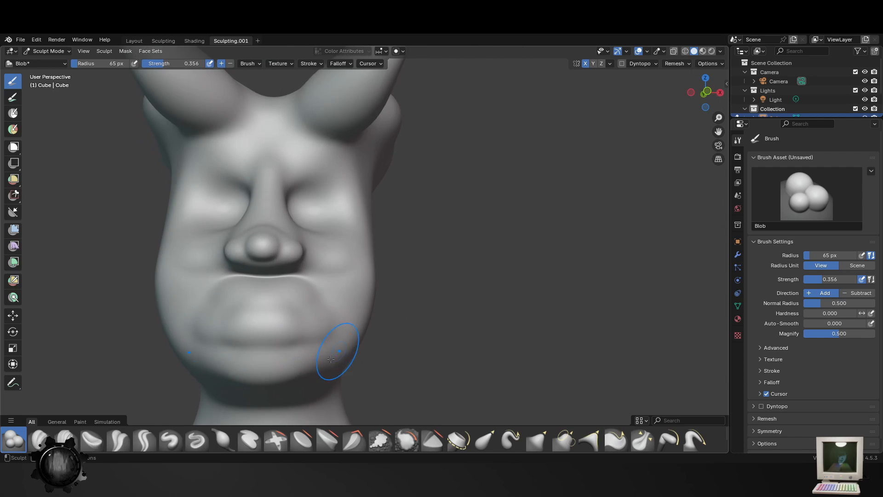
- Shape the upper and lower lips with the Blob brush at a 41 px radius and save the file
{"action": "scroll", "coordinate": [318, 359], "scroll_direction": "down", "scroll_amount": 2}
{"action": "scroll", "coordinate": [290, 364], "scroll_direction": "up", "scroll_amount": 2}
{"action": "key", "text": "f"}
{"action": "left_click", "coordinate": [239, 292]}
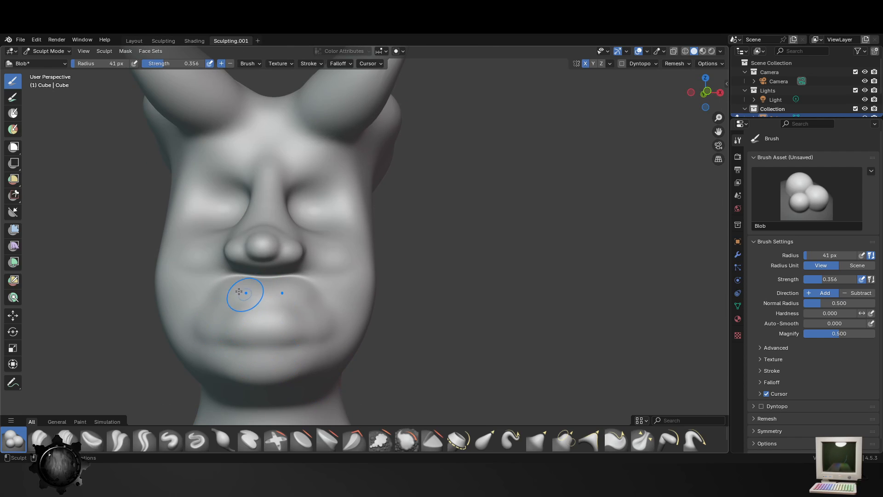
{"action": "mouse_move", "coordinate": [227, 309]}
{"action": "left_mouse_down"}
{"action": "mouse_move", "coordinate": [294, 306]}
{"action": "mouse_move", "coordinate": [249, 328]}
{"action": "left_mouse_up"}
{"action": "left_click_drag", "start_coordinate": [278, 356], "coordinate": [250, 359]}
{"action": "mouse_move", "coordinate": [251, 361]}
{"action": "middle_mouse_down"}
{"action": "mouse_move", "coordinate": [262, 368]}
{"action": "mouse_move", "coordinate": [300, 341]}
{"action": "mouse_move", "coordinate": [318, 231]}
{"action": "middle_mouse_up"}
{"action": "key", "text": "ctrl+s"}
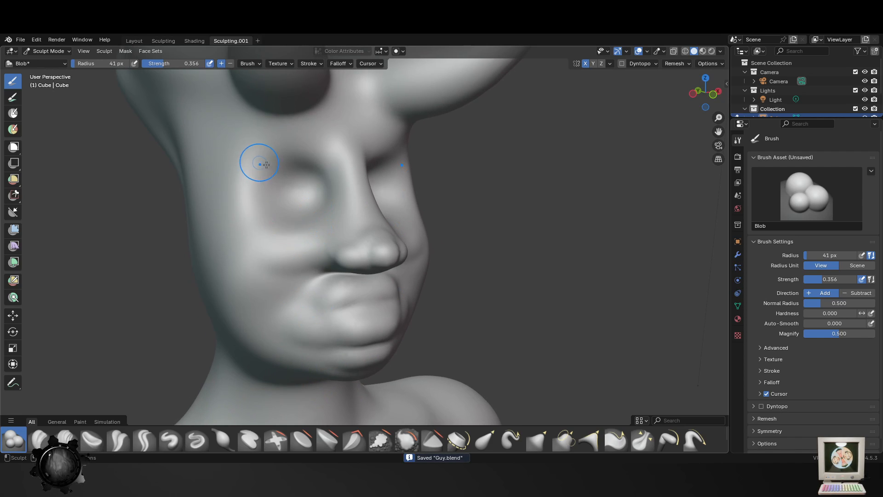
- Build up the brow and outer rim of the eye sockets with the Blob brush at a 41 px radius
{"action": "left_click_drag", "start_coordinate": [275, 160], "coordinate": [260, 180]}
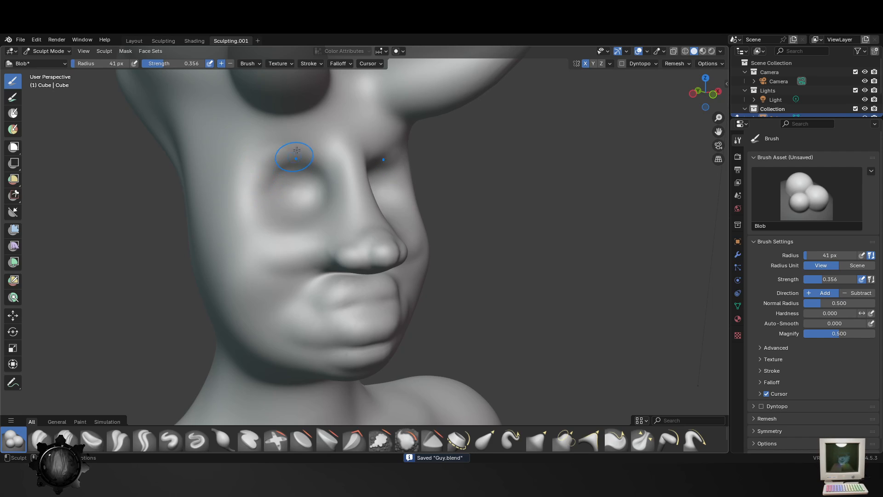
{"action": "mouse_move", "coordinate": [296, 150]}
{"action": "left_mouse_down"}
{"action": "mouse_move", "coordinate": [257, 155]}
{"action": "mouse_move", "coordinate": [311, 139]}
{"action": "mouse_move", "coordinate": [333, 147]}
{"action": "mouse_move", "coordinate": [260, 152]}
{"action": "mouse_move", "coordinate": [330, 141]}
{"action": "mouse_move", "coordinate": [256, 192]}
{"action": "mouse_move", "coordinate": [288, 226]}
{"action": "left_mouse_up"}
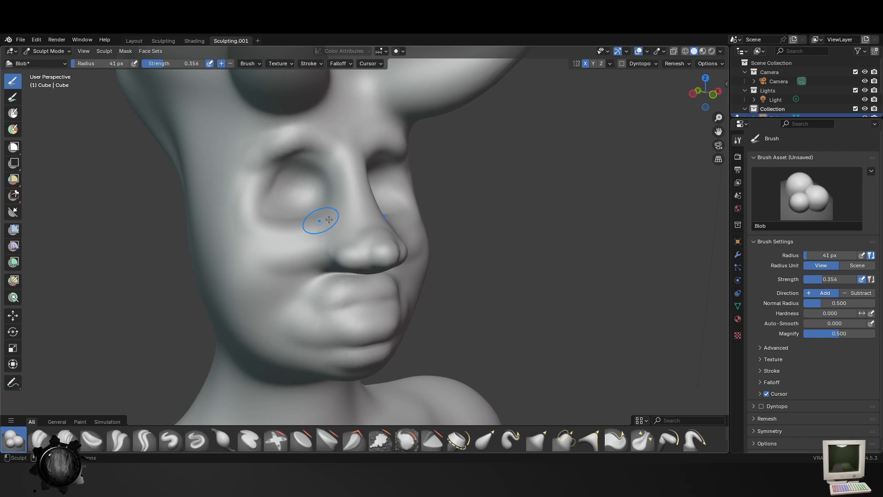
{"action": "left_click_drag", "start_coordinate": [250, 161], "coordinate": [237, 216]}
- Thicken the ridges around the eye sockets with the Blob brush at a 69 px radius and save the file
{"action": "key", "text": "f"}
{"action": "left_click", "coordinate": [267, 196]}
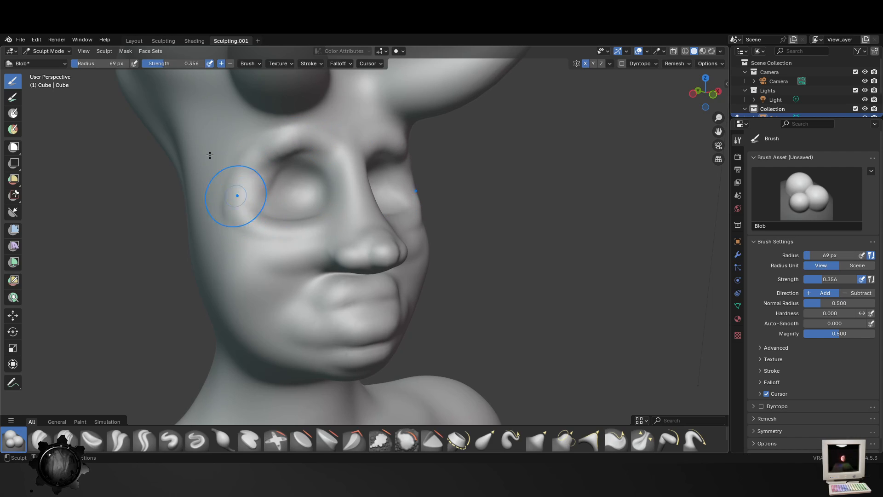
{"action": "mouse_move", "coordinate": [211, 154]}
{"action": "left_mouse_down"}
{"action": "mouse_move", "coordinate": [210, 187]}
{"action": "mouse_move", "coordinate": [242, 231]}
{"action": "left_mouse_up"}
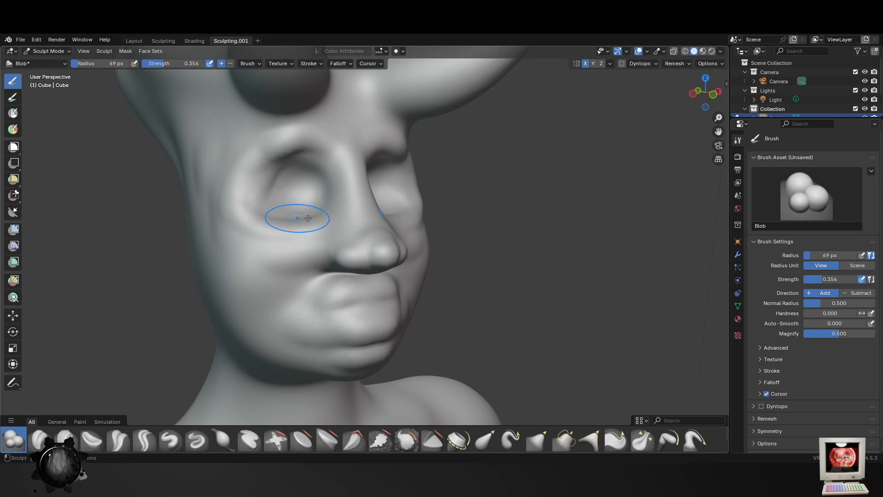
{"action": "left_click_drag", "start_coordinate": [328, 156], "coordinate": [263, 160]}
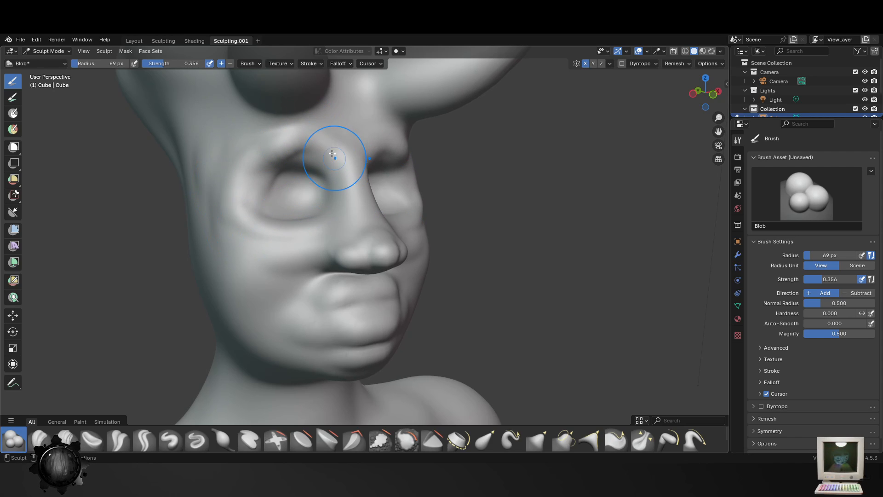
{"action": "mouse_move", "coordinate": [336, 147]}
{"action": "left_mouse_down"}
{"action": "mouse_move", "coordinate": [246, 158]}
{"action": "mouse_move", "coordinate": [253, 171]}
{"action": "mouse_move", "coordinate": [237, 200]}
{"action": "left_mouse_up"}
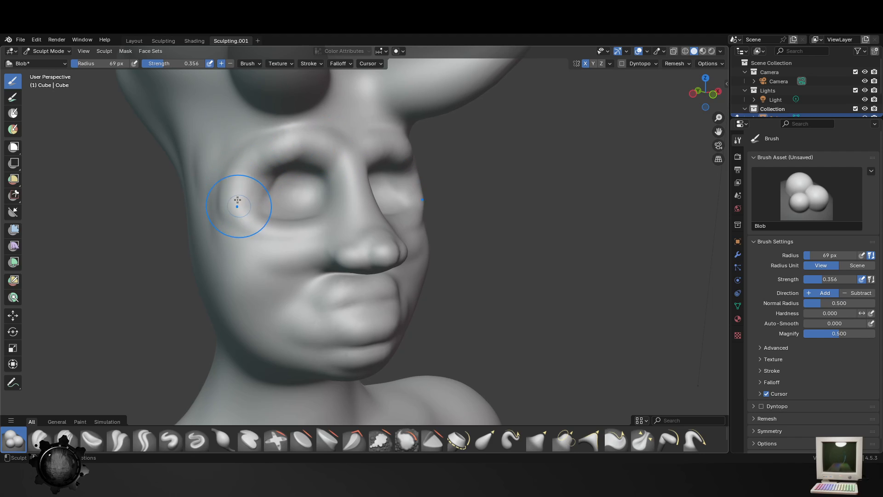
{"action": "mouse_move", "coordinate": [345, 233]}
{"action": "middle_mouse_down"}
{"action": "mouse_move", "coordinate": [292, 240]}
{"action": "mouse_move", "coordinate": [248, 298]}
{"action": "mouse_move", "coordinate": [375, 320]}
{"action": "mouse_move", "coordinate": [394, 311]}
{"action": "middle_mouse_up"}
{"action": "key", "text": "ctrl+s"}
- Add volume to the lower lip and mouth with the Blob brush, using radii of 24 px and 47 px
{"action": "scroll", "coordinate": [394, 317], "scroll_direction": "up", "scroll_amount": 1}
{"action": "key", "text": "f"}
{"action": "left_click", "coordinate": [377, 316]}
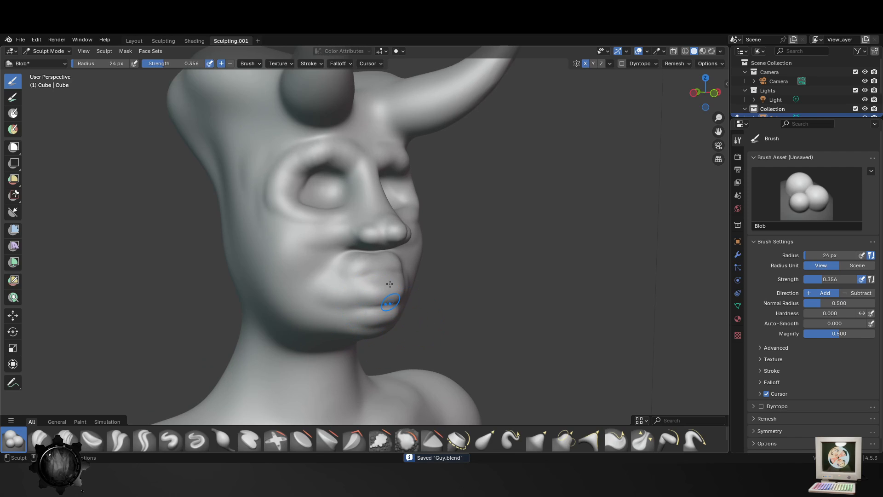
{"action": "key", "text": "f"}
{"action": "mouse_move", "coordinate": [365, 287]}
{"action": "left_mouse_down"}
{"action": "mouse_move", "coordinate": [352, 288]}
{"action": "mouse_move", "coordinate": [388, 256]}
{"action": "mouse_move", "coordinate": [349, 269]}
{"action": "left_mouse_up"}
{"action": "left_click", "coordinate": [384, 293]}
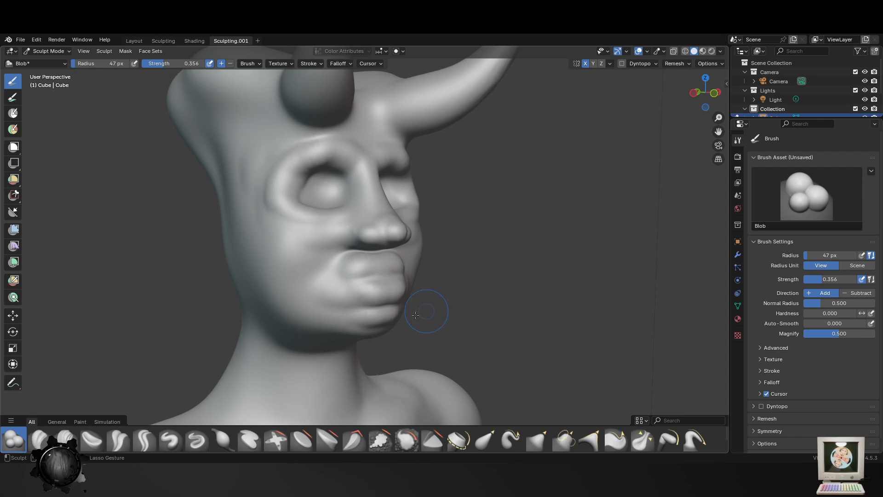
- Define fuller upper and lower lips with the Blob brush, using radii of 20 px and 35 px
{"action": "key", "text": "f"}
{"action": "left_click", "coordinate": [390, 277]}
{"action": "key", "text": "f"}
{"action": "left_click", "coordinate": [375, 270]}
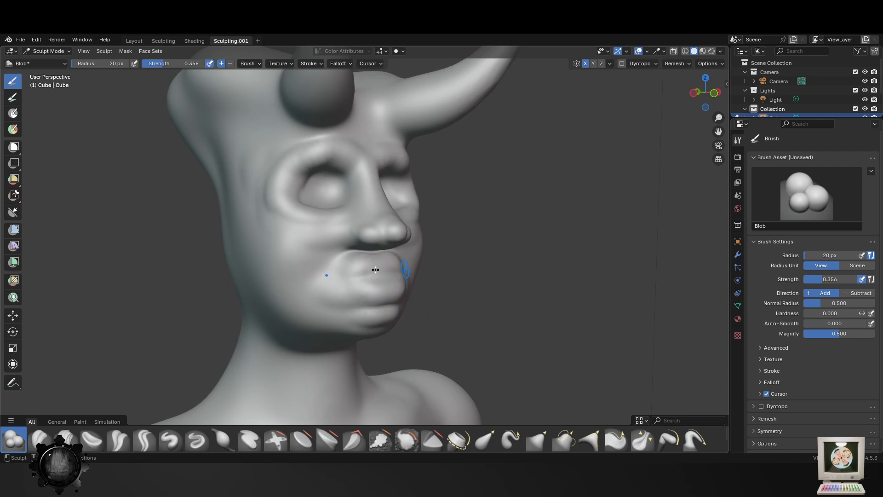
{"action": "key", "text": "f"}
{"action": "left_click", "coordinate": [361, 264]}
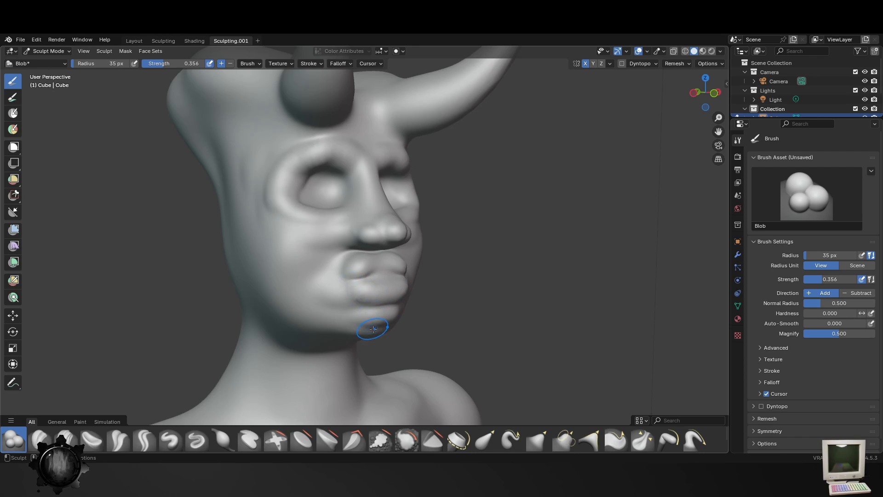
{"action": "middle_click_drag", "start_coordinate": [342, 314], "coordinate": [308, 332]}
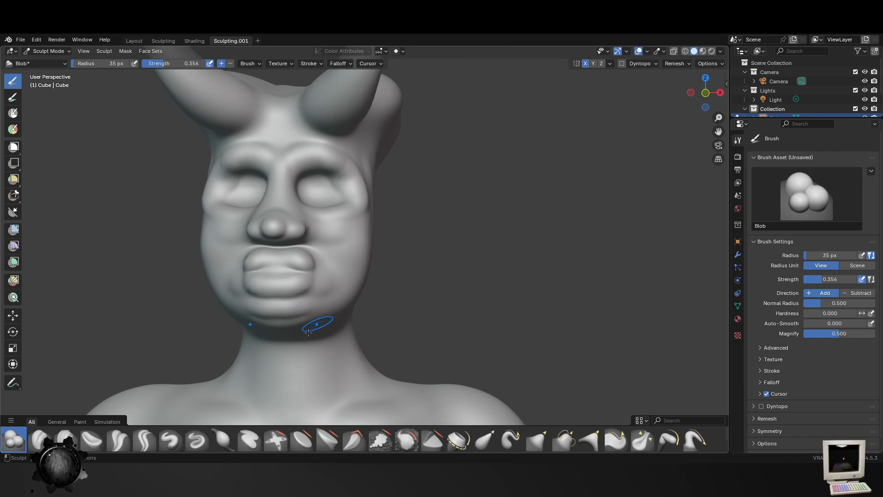
- Add volume to the nose tip and nostril wings with the Blob brush at a 76 px radius
{"action": "middle_click_drag", "start_coordinate": [291, 263], "coordinate": [331, 272]}
{"action": "key", "text": "f"}
{"action": "left_click", "coordinate": [322, 233]}
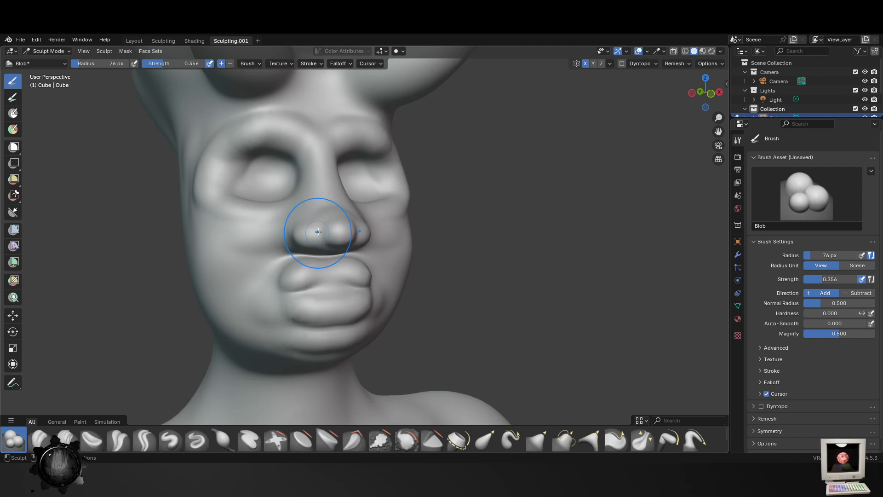
{"action": "left_click_drag", "start_coordinate": [325, 235], "coordinate": [318, 231]}
{"action": "middle_click_drag", "start_coordinate": [358, 265], "coordinate": [466, 279]}
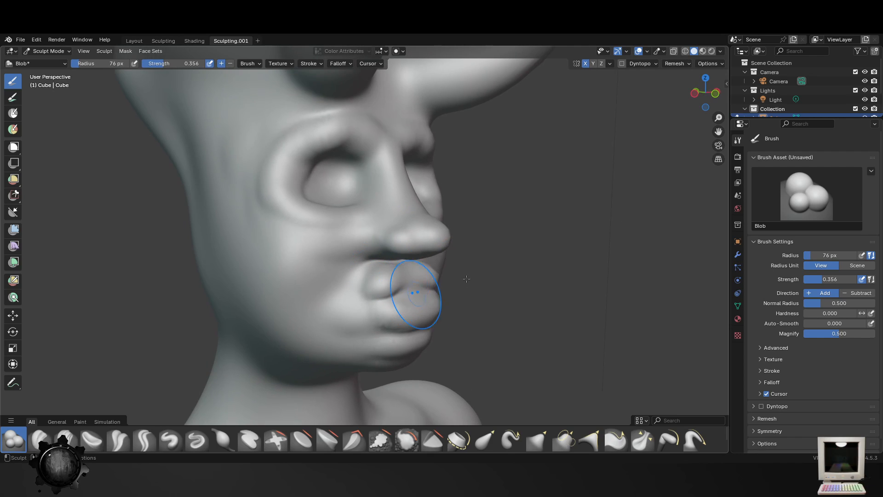
{"action": "mouse_move", "coordinate": [435, 237]}
{"action": "middle_mouse_down"}
{"action": "mouse_move", "coordinate": [197, 305]}
{"action": "mouse_move", "coordinate": [321, 286]}
{"action": "middle_mouse_up"}
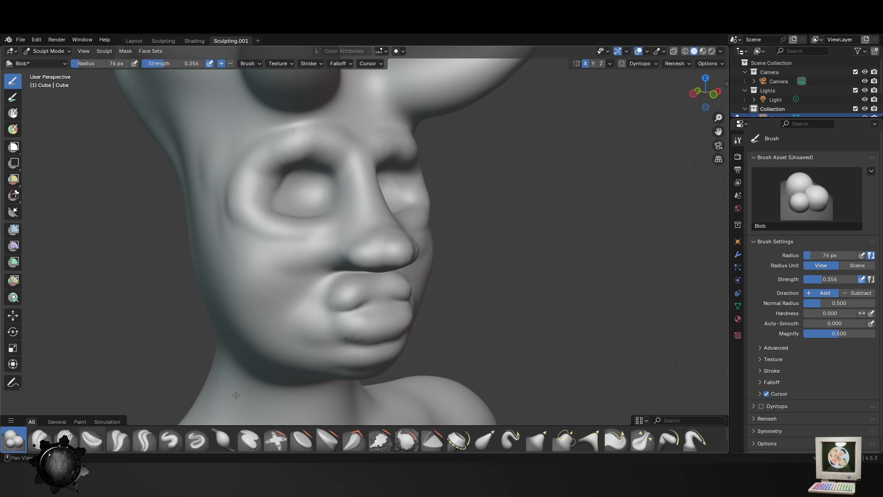
- Soften the lips and chin with the Smooth brush at a 93 px radius
{"action": "middle_click_drag", "start_coordinate": [438, 364], "coordinate": [315, 444]}
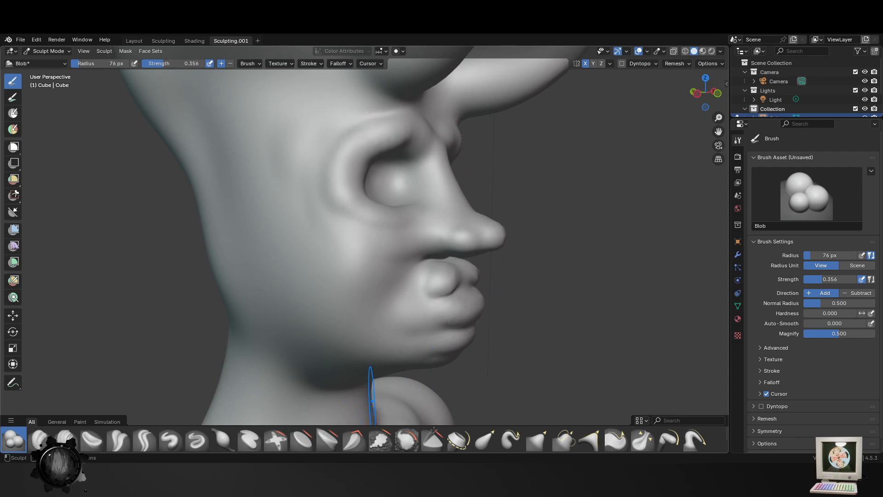
{"action": "left_click", "coordinate": [486, 440]}
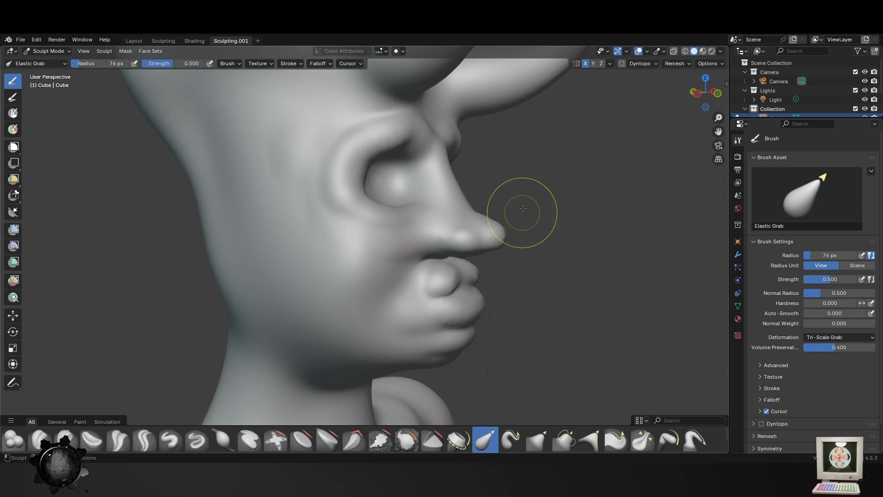
{"action": "left_click", "coordinate": [414, 443]}
{"action": "mouse_move", "coordinate": [474, 299]}
{"action": "left_mouse_down"}
{"action": "mouse_move", "coordinate": [463, 312]}
{"action": "mouse_move", "coordinate": [459, 379]}
{"action": "left_mouse_up"}
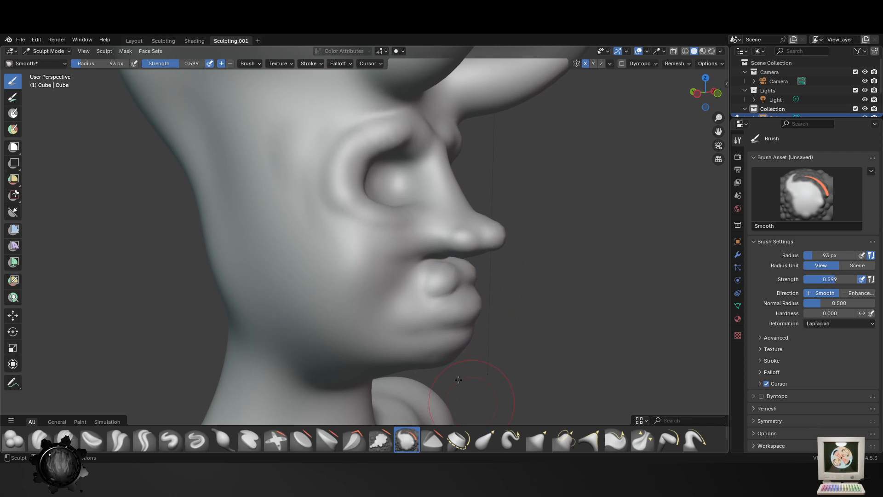
{"action": "middle_click_drag", "start_coordinate": [459, 379], "coordinate": [427, 306], "text": "shift"}
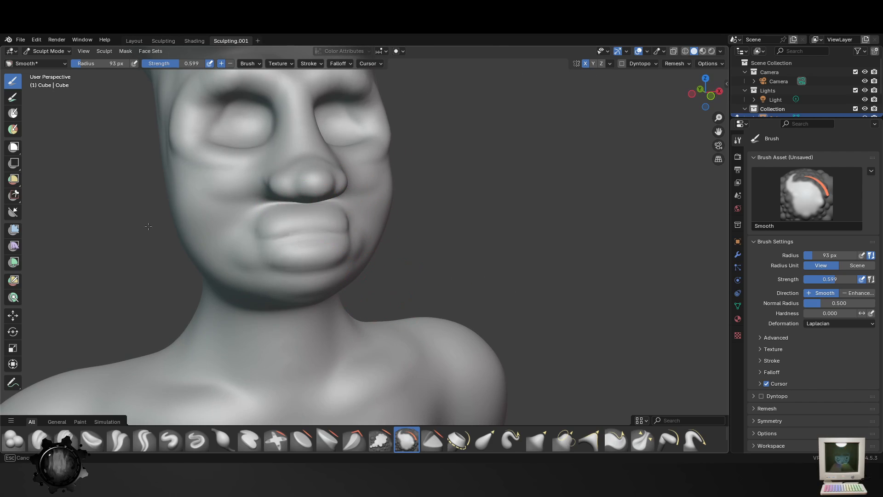
{"action": "scroll", "coordinate": [365, 335], "scroll_direction": "down", "scroll_amount": 3}
{"action": "middle_click_drag", "start_coordinate": [365, 335], "coordinate": [403, 337]}
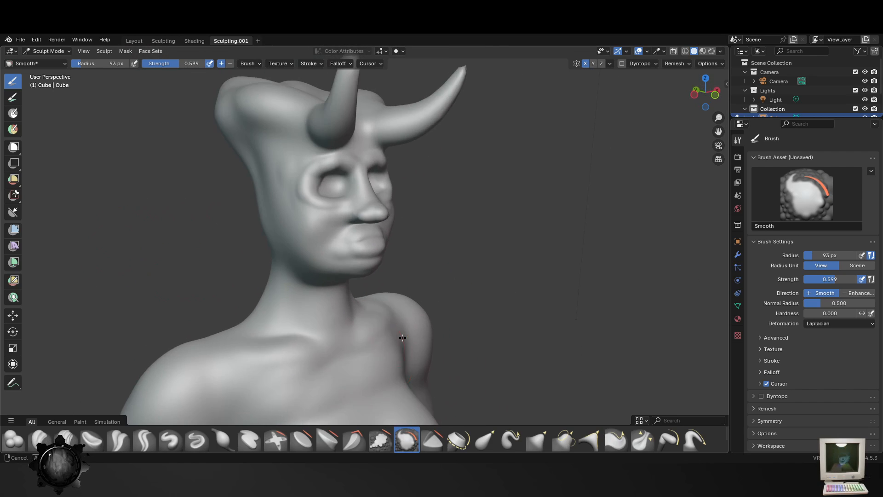
{"action": "scroll", "coordinate": [403, 337], "scroll_direction": "up", "scroll_amount": 2}
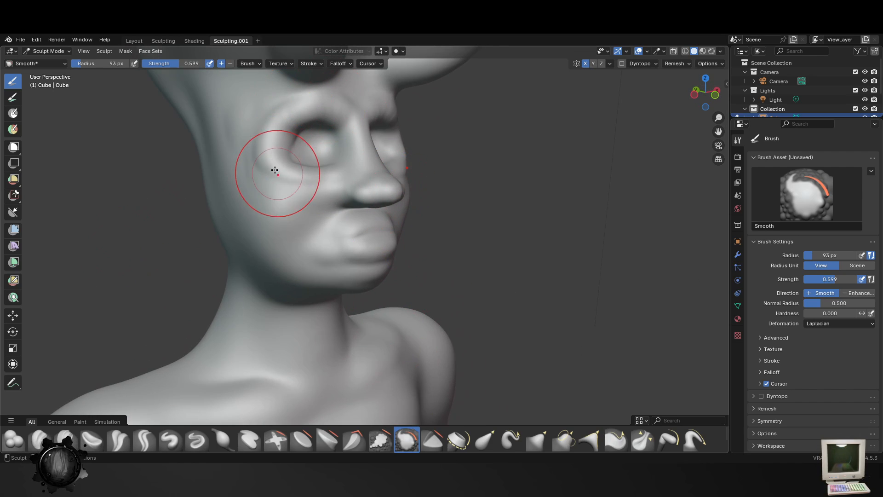
{"action": "middle_click_drag", "start_coordinate": [274, 170], "coordinate": [256, 167]}
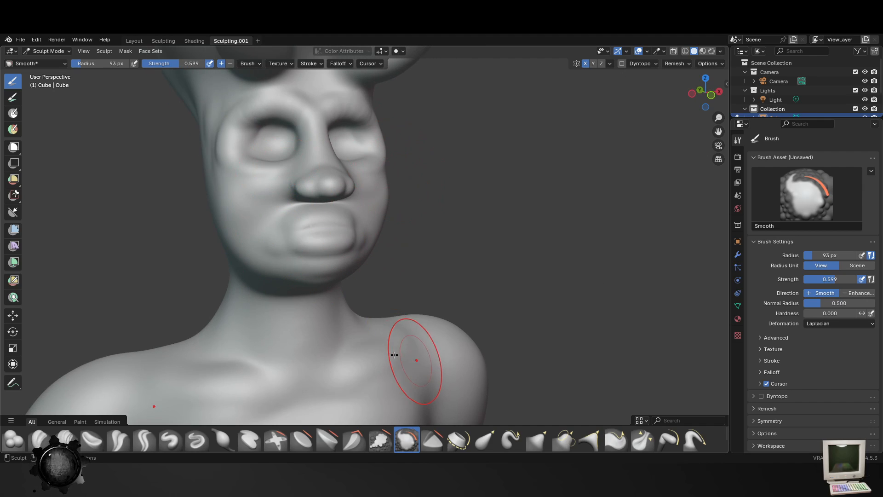
- Widen and round out the nostril wings and lower nose with the Blob brush at a 141 px radius
{"action": "left_click", "coordinate": [13, 439]}
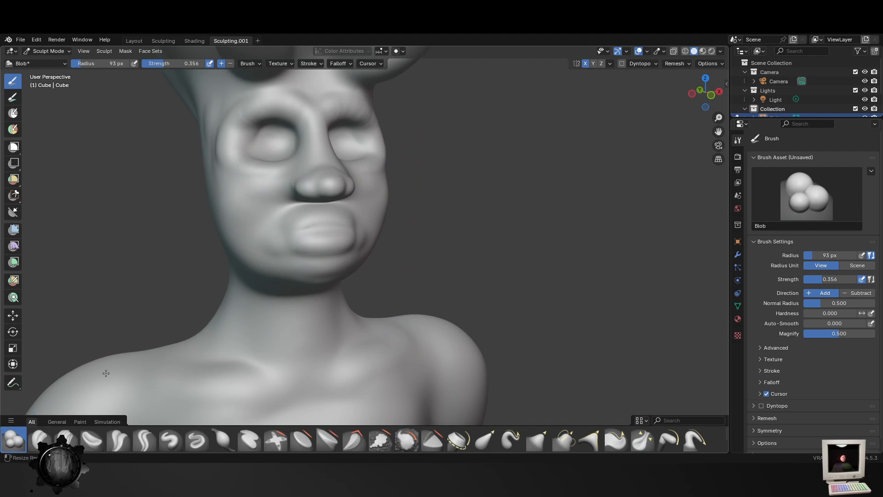
{"action": "middle_click_drag", "start_coordinate": [276, 253], "coordinate": [372, 256]}
{"action": "scroll", "coordinate": [383, 230], "scroll_direction": "up", "scroll_amount": 3}
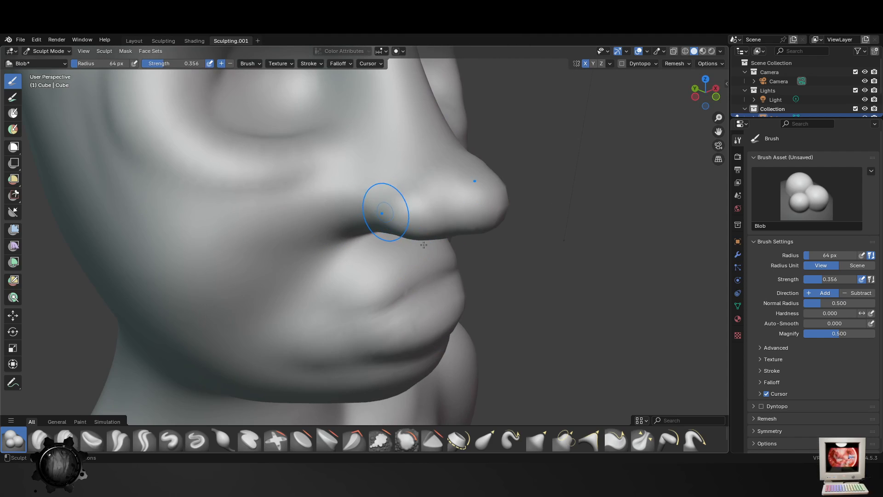
{"action": "key", "text": "f"}
{"action": "left_click", "coordinate": [405, 223]}
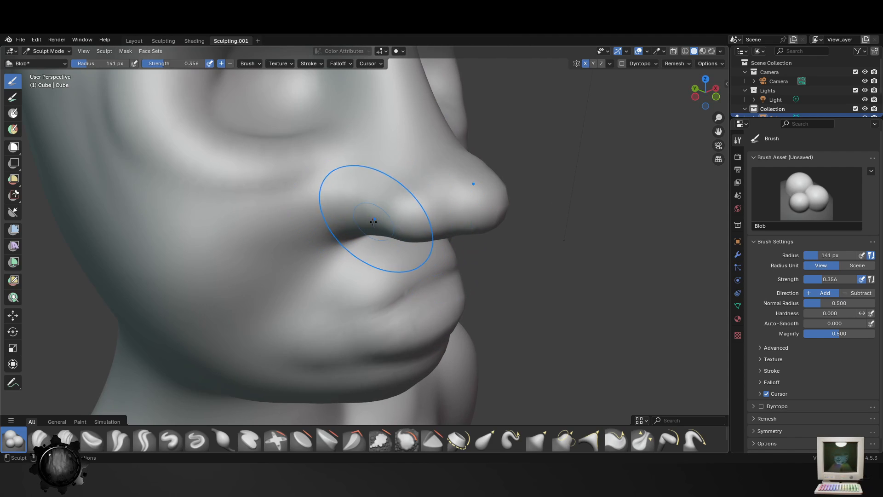
{"action": "middle_click_drag", "start_coordinate": [453, 234], "coordinate": [340, 236]}
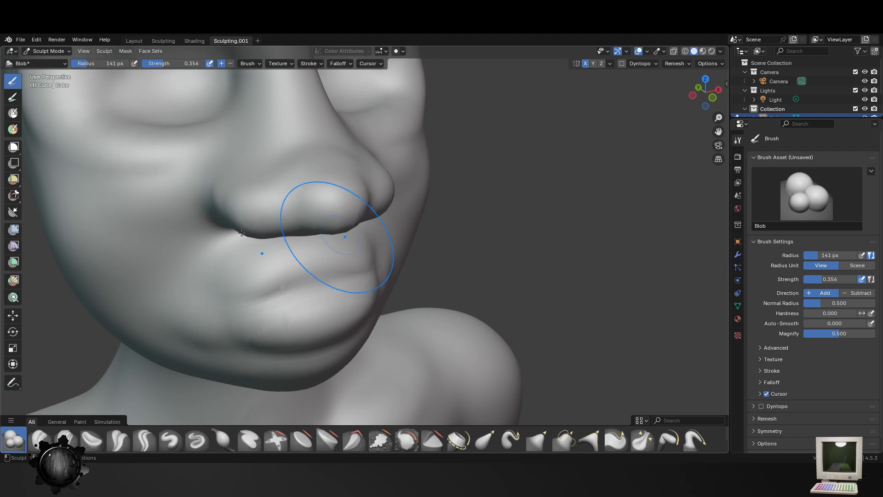
{"action": "mouse_move", "coordinate": [269, 208]}
{"action": "left_mouse_down"}
{"action": "mouse_move", "coordinate": [343, 160]}
{"action": "mouse_move", "coordinate": [311, 129]}
{"action": "left_mouse_up"}
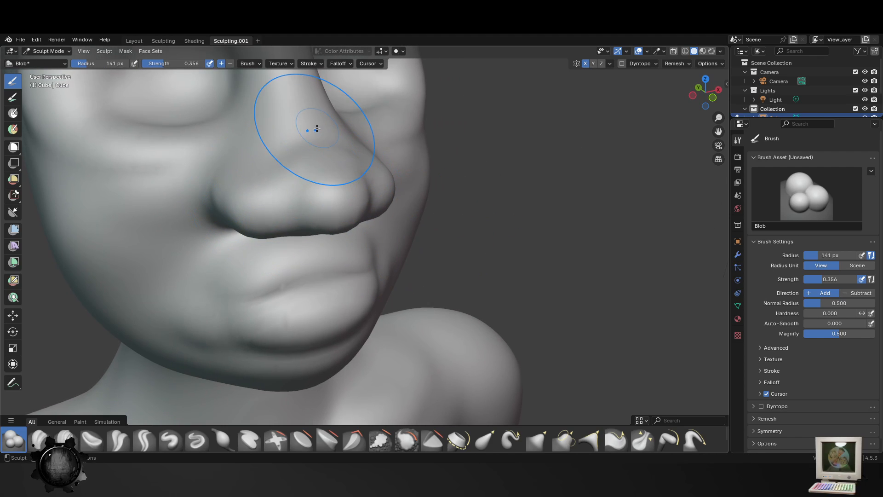
{"action": "middle_click_drag", "start_coordinate": [335, 216], "coordinate": [319, 235]}
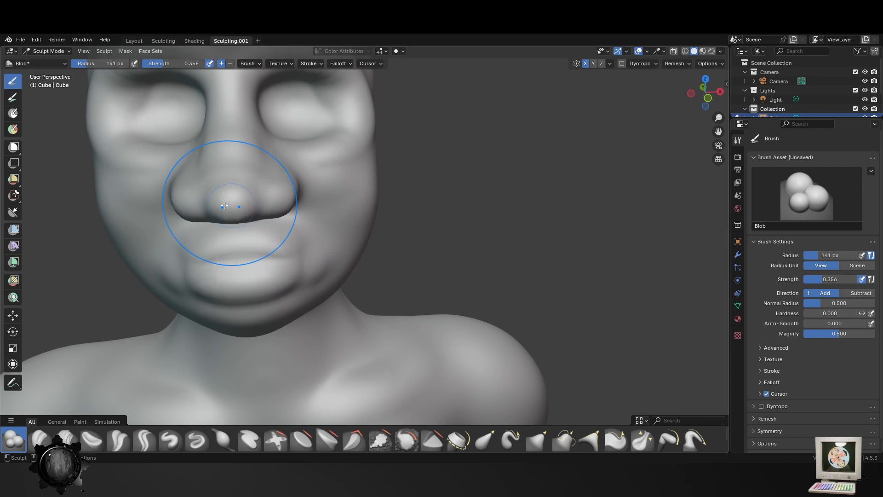
{"action": "middle_click_drag", "start_coordinate": [233, 207], "coordinate": [370, 243]}
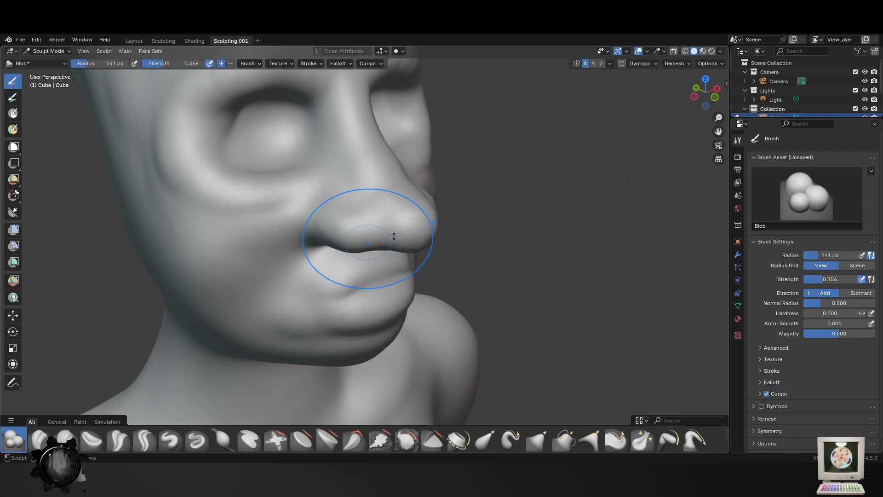
- Refine the nostril wings and the area beneath the nose with the Blob brush at a 114 px radius
{"action": "scroll", "coordinate": [393, 236], "scroll_direction": "down", "scroll_amount": 5}
{"action": "middle_click_drag", "start_coordinate": [417, 244], "coordinate": [396, 243]}
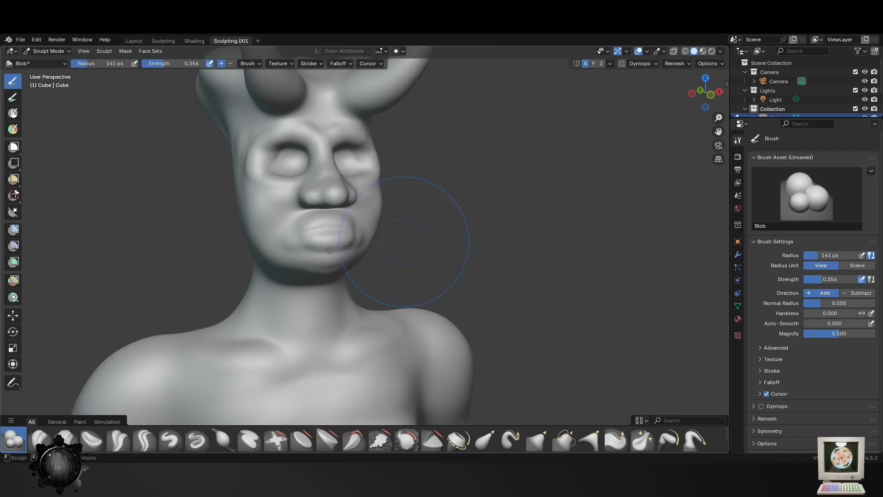
{"action": "mouse_move", "coordinate": [329, 251]}
{"action": "middle_mouse_down"}
{"action": "mouse_move", "coordinate": [403, 244]}
{"action": "mouse_move", "coordinate": [365, 263]}
{"action": "middle_mouse_up"}
{"action": "scroll", "coordinate": [402, 243], "scroll_direction": "up", "scroll_amount": 3}
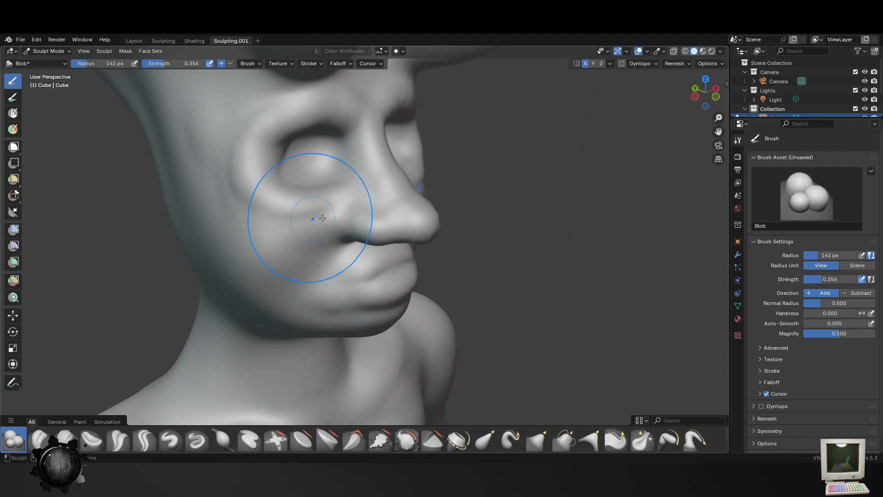
{"action": "key", "text": "f"}
{"action": "left_click", "coordinate": [388, 230]}
{"action": "left_click_drag", "start_coordinate": [371, 238], "coordinate": [353, 238]}
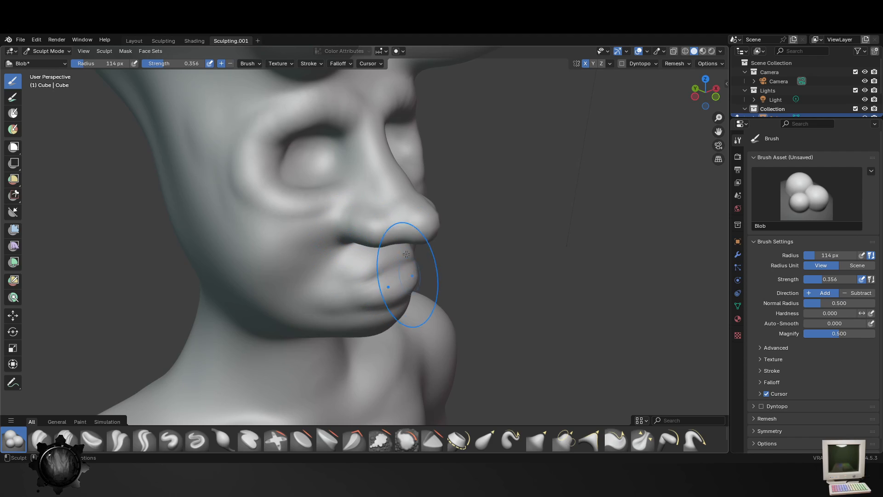
{"action": "mouse_move", "coordinate": [409, 262]}
{"action": "middle_mouse_down"}
{"action": "mouse_move", "coordinate": [292, 229]}
{"action": "mouse_move", "coordinate": [457, 336]}
{"action": "mouse_move", "coordinate": [432, 443]}
{"action": "mouse_move", "coordinate": [414, 275]}
{"action": "middle_mouse_up"}
- Switch to the Smooth brush at a 114 px radius and set its strength to 0.527
{"action": "left_click", "coordinate": [406, 439]}
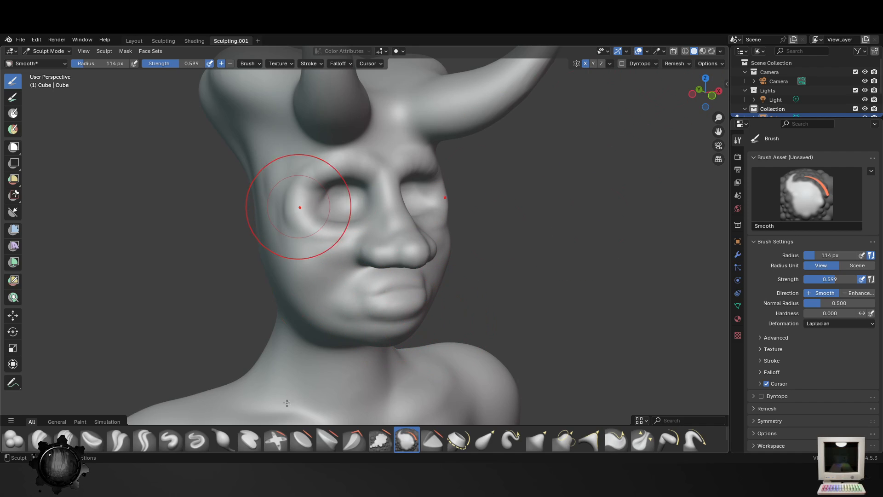
{"action": "right_click", "coordinate": [367, 132]}
{"action": "right_click", "coordinate": [385, 198]}
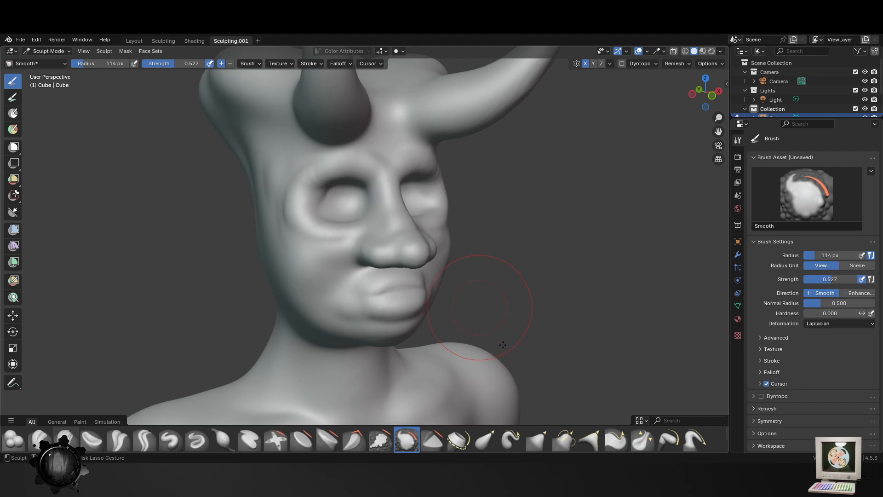
- Soften the nose, lips and surrounding cheeks with the Smooth brush at a 114 px radius
{"action": "middle_click_drag", "start_coordinate": [503, 345], "coordinate": [276, 171]}
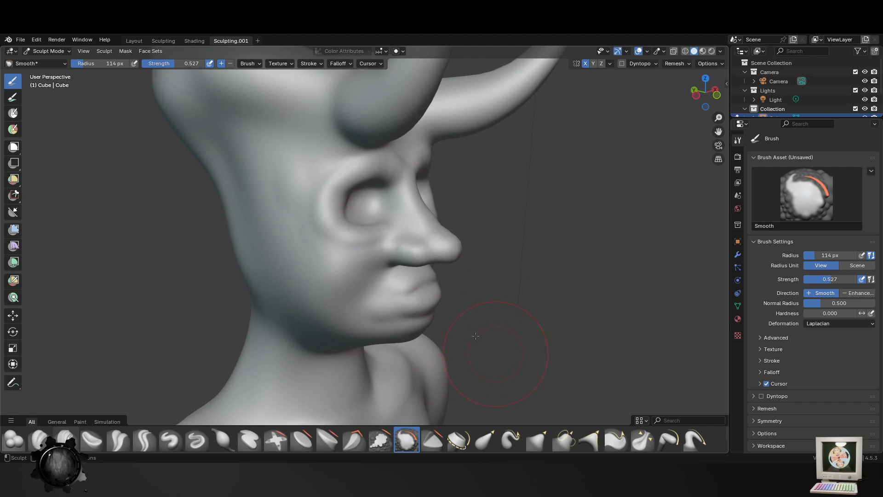
{"action": "middle_click_drag", "start_coordinate": [475, 335], "coordinate": [414, 290]}
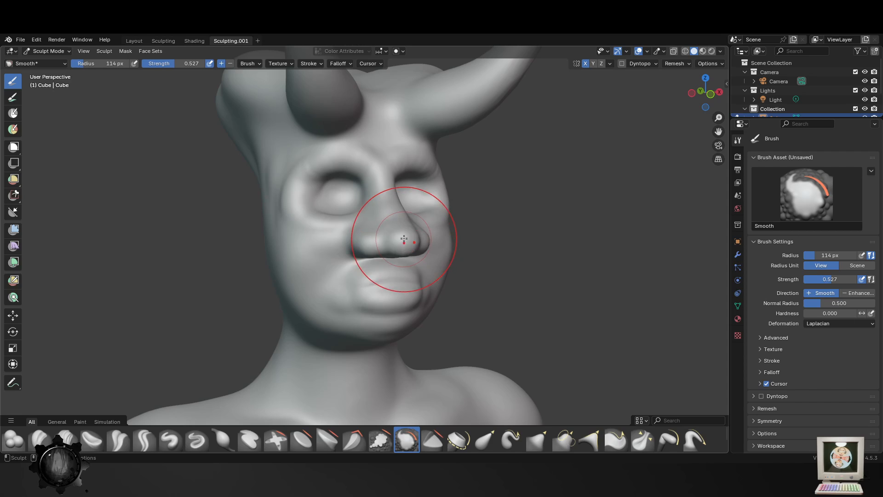
{"action": "left_click_drag", "start_coordinate": [372, 272], "coordinate": [341, 281]}
{"action": "mouse_move", "coordinate": [446, 275]}
{"action": "left_mouse_down"}
{"action": "mouse_move", "coordinate": [366, 262]}
{"action": "mouse_move", "coordinate": [355, 233]}
{"action": "mouse_move", "coordinate": [408, 339]}
{"action": "left_mouse_up"}
{"action": "middle_click_drag", "start_coordinate": [409, 339], "coordinate": [409, 233]}
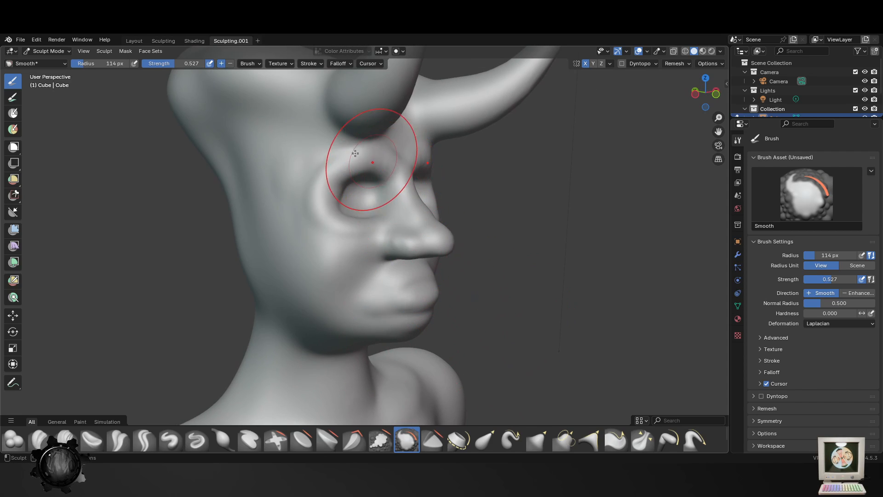
{"action": "middle_click_drag", "start_coordinate": [488, 244], "coordinate": [352, 230]}
{"action": "mouse_move", "coordinate": [359, 268]}
{"action": "middle_mouse_down"}
{"action": "mouse_move", "coordinate": [414, 286]}
{"action": "mouse_move", "coordinate": [389, 310]}
{"action": "mouse_move", "coordinate": [424, 322]}
{"action": "middle_mouse_up"}
- Work over the lips and mouth corners with the Clay brush at a 50 px radius and 0.300 strength
{"action": "left_click", "coordinate": [38, 441]}
{"action": "scroll", "coordinate": [375, 296], "scroll_direction": "up", "scroll_amount": 2}
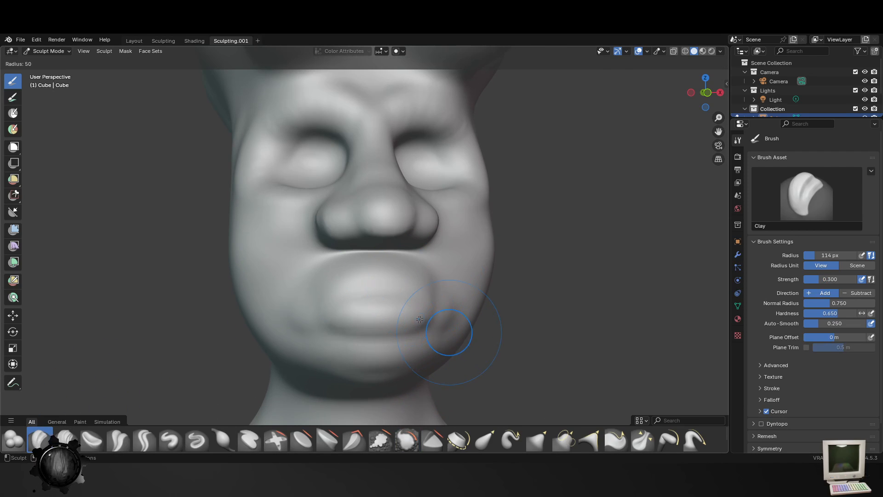
{"action": "left_click_drag", "start_coordinate": [416, 314], "coordinate": [422, 311]}
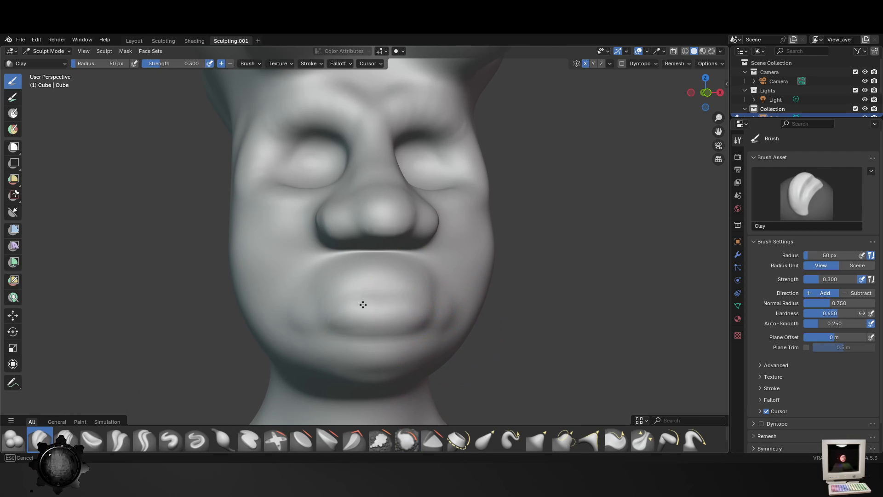
{"action": "mouse_move", "coordinate": [363, 304]}
{"action": "left_mouse_down"}
{"action": "mouse_move", "coordinate": [406, 302]}
{"action": "mouse_move", "coordinate": [382, 315]}
{"action": "left_mouse_up"}
{"action": "middle_click_drag", "start_coordinate": [386, 333], "coordinate": [426, 341]}
{"action": "left_click_drag", "start_coordinate": [426, 340], "coordinate": [452, 331]}
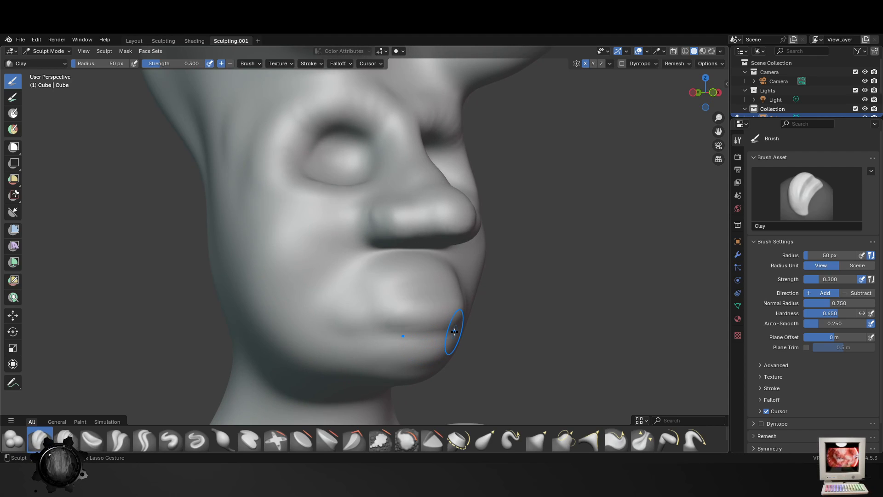
{"action": "middle_click_drag", "start_coordinate": [474, 294], "coordinate": [385, 290]}
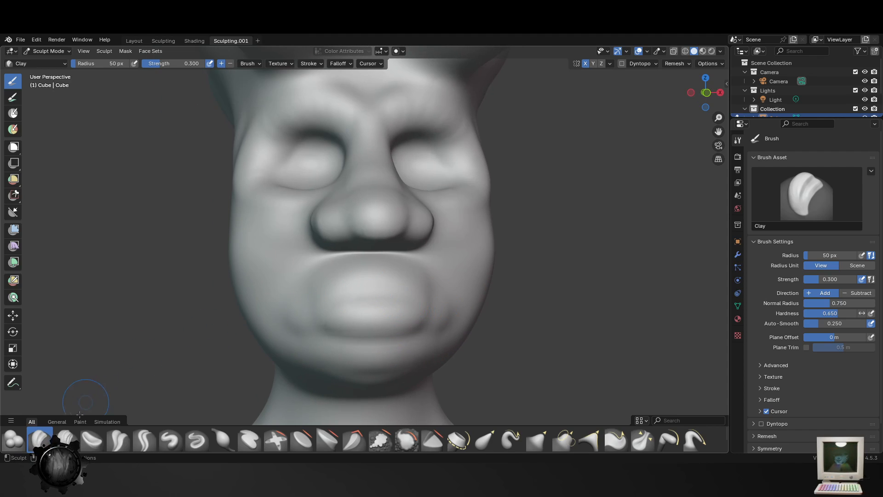
- Carve the mouth line between the lips with the Crease Polish brush at a 50 px radius
{"action": "left_click", "coordinate": [119, 440]}
{"action": "mouse_move", "coordinate": [405, 291]}
{"action": "left_mouse_down"}
{"action": "mouse_move", "coordinate": [352, 295]}
{"action": "mouse_move", "coordinate": [407, 295]}
{"action": "left_mouse_up"}
{"action": "left_click_drag", "start_coordinate": [406, 295], "coordinate": [370, 299]}
{"action": "middle_click_drag", "start_coordinate": [371, 308], "coordinate": [482, 318]}
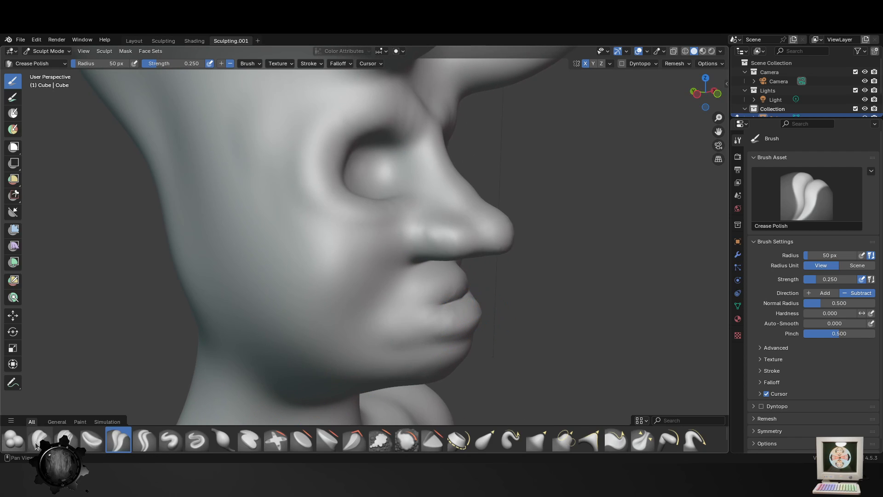
- Fill out the lips and start the cheek fold beside the mouth with the Blob brush at a 50 px radius
{"action": "left_click", "coordinate": [14, 440]}
{"action": "middle_click_drag", "start_coordinate": [484, 286], "coordinate": [445, 286]}
{"action": "mouse_move", "coordinate": [414, 289]}
{"action": "left_mouse_down"}
{"action": "mouse_move", "coordinate": [450, 286]}
{"action": "mouse_move", "coordinate": [382, 292]}
{"action": "mouse_move", "coordinate": [404, 290]}
{"action": "mouse_move", "coordinate": [364, 277]}
{"action": "mouse_move", "coordinate": [342, 297]}
{"action": "mouse_move", "coordinate": [337, 319]}
{"action": "mouse_move", "coordinate": [357, 269]}
{"action": "mouse_move", "coordinate": [349, 284]}
{"action": "mouse_move", "coordinate": [343, 276]}
{"action": "mouse_move", "coordinate": [340, 293]}
{"action": "mouse_move", "coordinate": [368, 342]}
{"action": "left_mouse_up"}
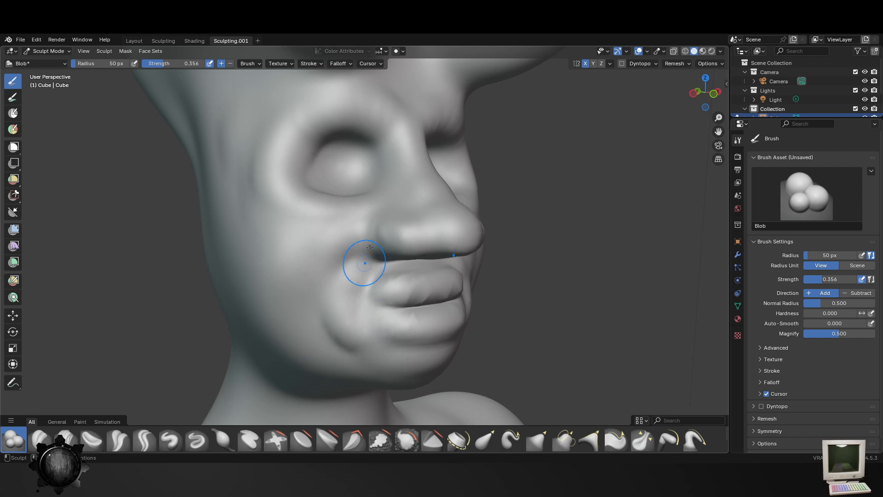
- Build up the folds running from the nostrils around the mouth to the chin with the Blob brush at a 50 px radius
{"action": "mouse_move", "coordinate": [364, 244]}
{"action": "left_mouse_down"}
{"action": "mouse_move", "coordinate": [340, 344]}
{"action": "mouse_move", "coordinate": [332, 284]}
{"action": "mouse_move", "coordinate": [329, 334]}
{"action": "left_mouse_up"}
{"action": "middle_click_drag", "start_coordinate": [328, 334], "coordinate": [445, 299]}
{"action": "left_click_drag", "start_coordinate": [414, 240], "coordinate": [388, 316]}
{"action": "middle_click_drag", "start_coordinate": [314, 275], "coordinate": [337, 278]}
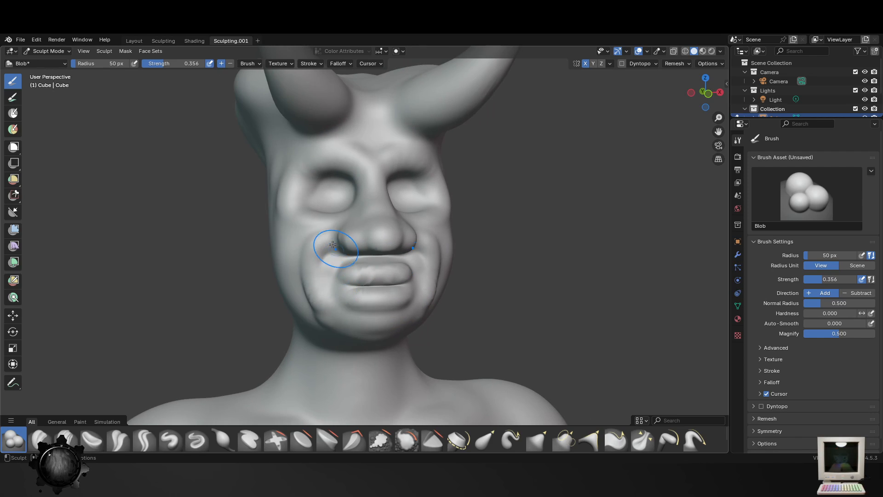
{"action": "left_click_drag", "start_coordinate": [325, 241], "coordinate": [325, 321]}
{"action": "middle_click_drag", "start_coordinate": [363, 338], "coordinate": [392, 336]}
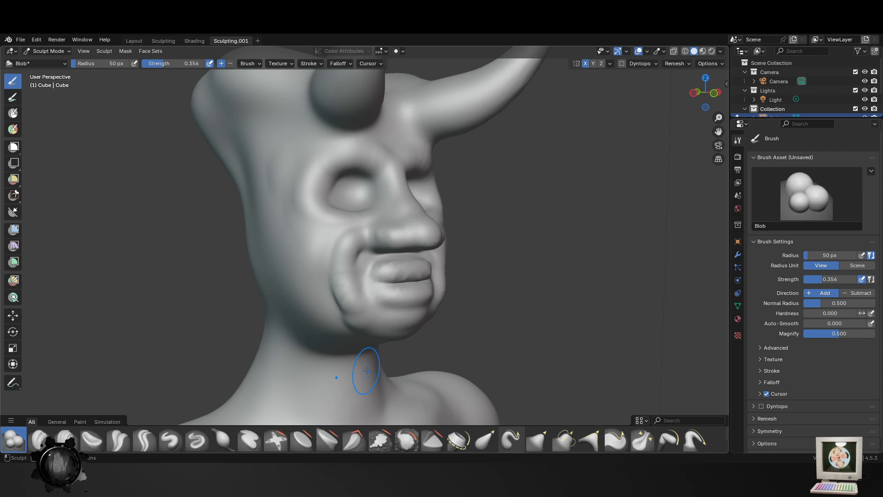
{"action": "middle_click_drag", "start_coordinate": [439, 262], "coordinate": [418, 260]}
{"action": "scroll", "coordinate": [419, 261], "scroll_direction": "up", "scroll_amount": 1}
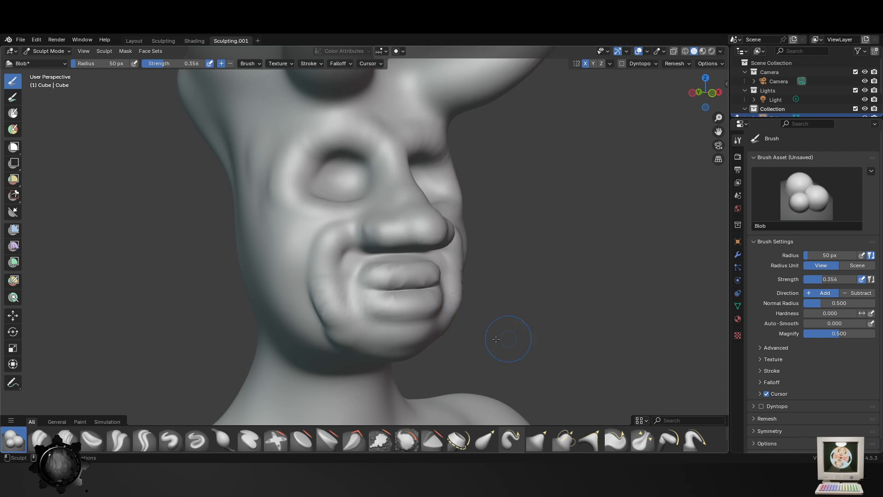
- Smooth the folds around the mouth with the Smooth brush at a 105 px radius and save the file
{"action": "middle_click_drag", "start_coordinate": [508, 341], "coordinate": [492, 341]}
{"action": "left_click", "coordinate": [407, 438]}
{"action": "key", "text": "f"}
{"action": "left_click", "coordinate": [366, 272]}
{"action": "key", "text": "f"}
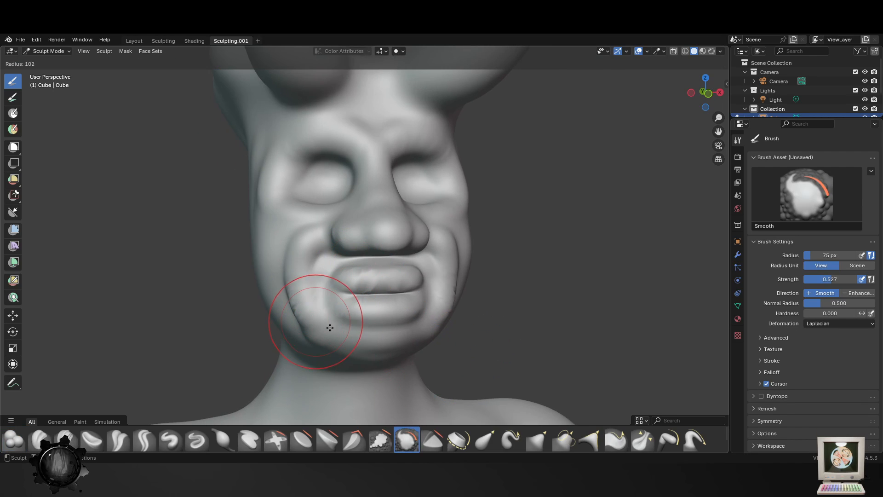
{"action": "left_click", "coordinate": [358, 318]}
{"action": "mouse_move", "coordinate": [361, 287]}
{"action": "left_mouse_down"}
{"action": "mouse_move", "coordinate": [380, 275]}
{"action": "mouse_move", "coordinate": [346, 299]}
{"action": "left_mouse_up"}
{"action": "left_click_drag", "start_coordinate": [359, 351], "coordinate": [490, 245]}
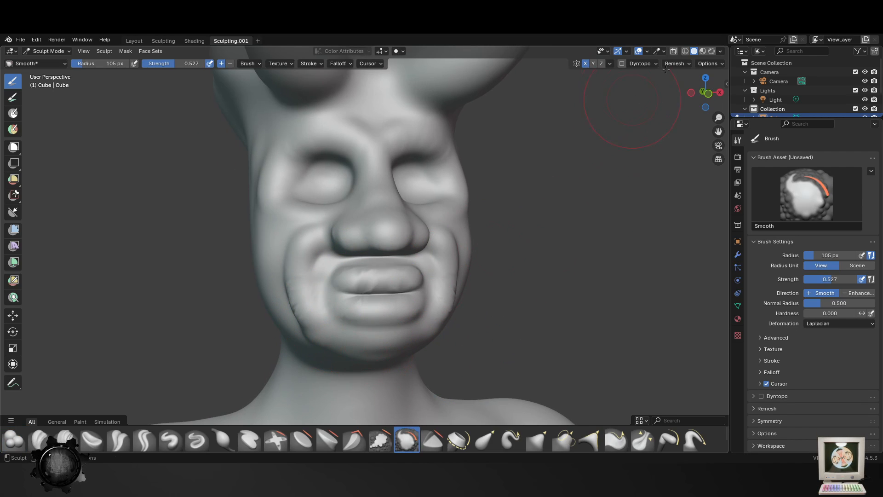
{"action": "key", "text": "ctrl+s"}
{"action": "left_click_drag", "start_coordinate": [285, 344], "coordinate": [305, 316]}
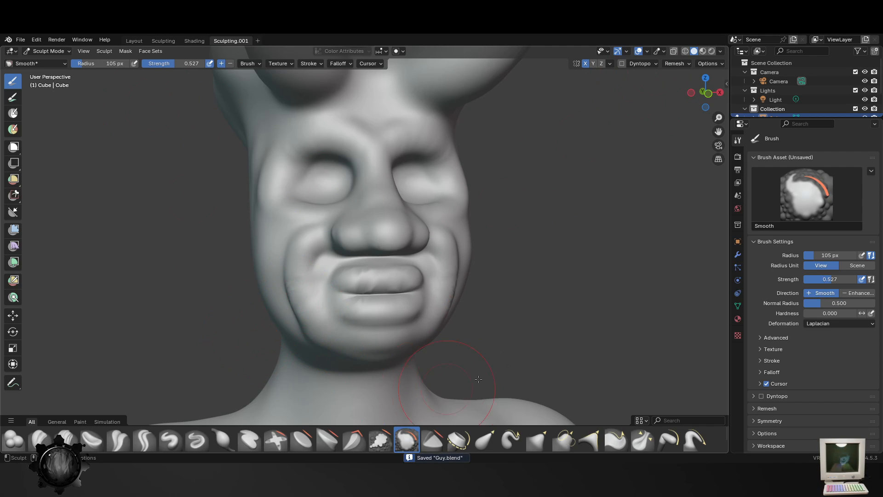
{"action": "middle_click_drag", "start_coordinate": [349, 344], "coordinate": [394, 374]}
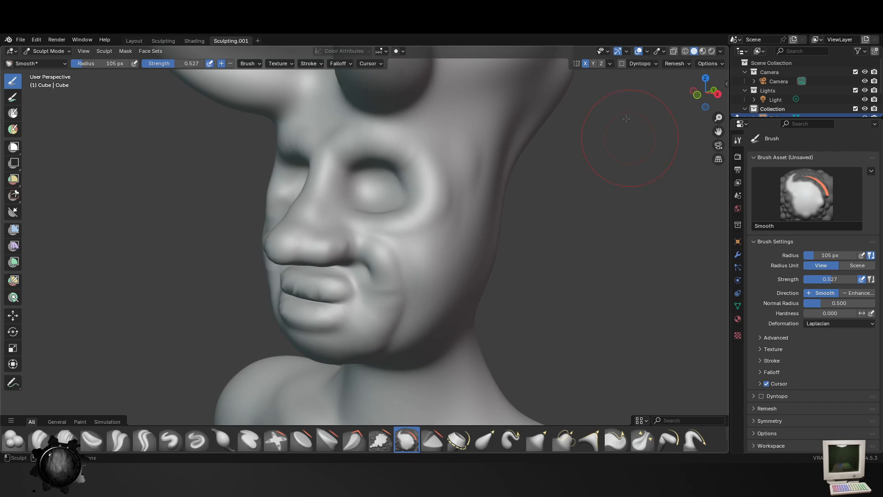
- Remesh the sculpture and save the file after smoothing the fold beside the mouth
{"action": "left_click", "coordinate": [677, 64]}
{"action": "left_click", "coordinate": [681, 133]}
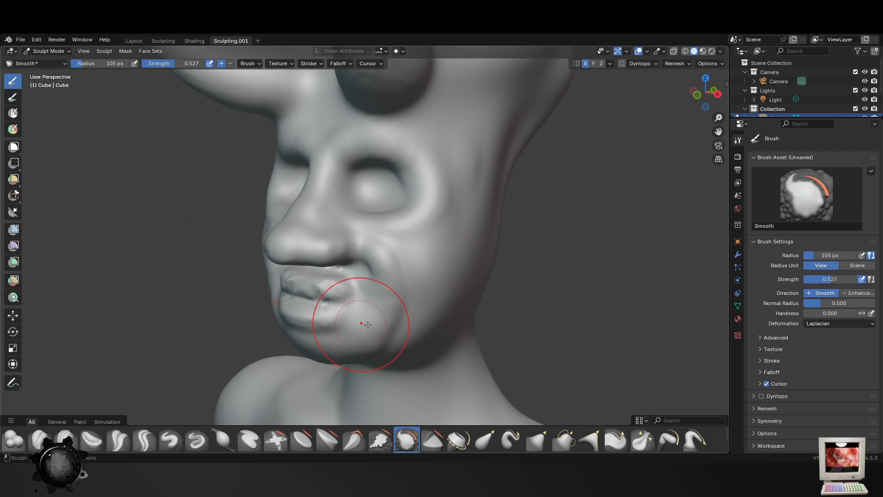
{"action": "middle_click_drag", "start_coordinate": [368, 325], "coordinate": [328, 346]}
{"action": "key", "text": "ctrl+s"}
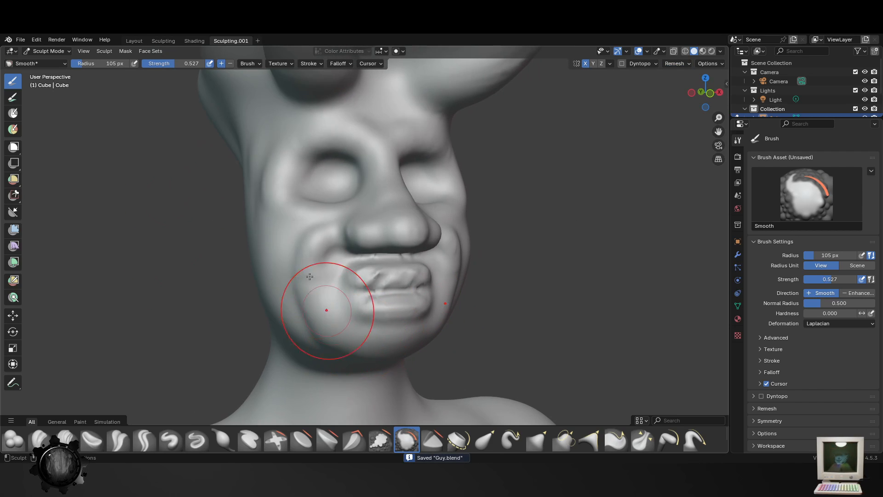
- Lower the Smooth brush strength to 0.369 and soften the lips, cheek folds and area under the eyes
{"action": "mouse_move", "coordinate": [309, 276]}
{"action": "left_mouse_down"}
{"action": "mouse_move", "coordinate": [331, 233]}
{"action": "mouse_move", "coordinate": [379, 234]}
{"action": "mouse_move", "coordinate": [401, 294]}
{"action": "left_mouse_up"}
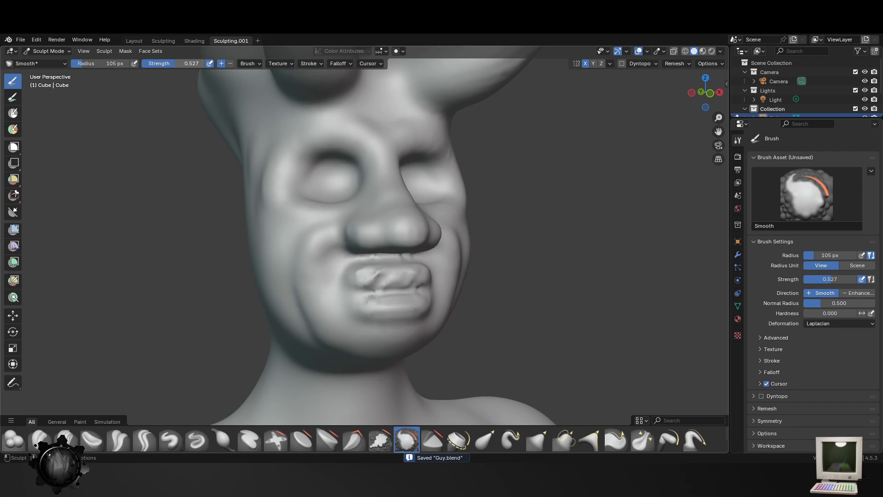
{"action": "key", "text": "shift+f"}
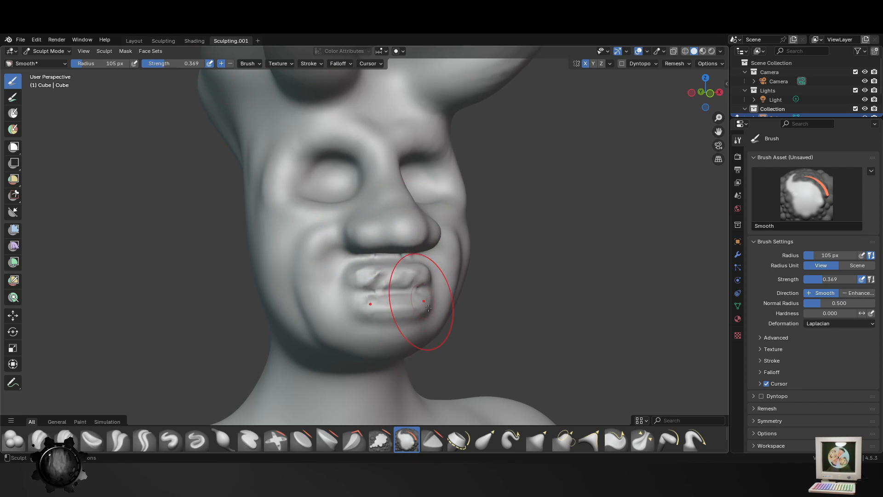
{"action": "middle_click_drag", "start_coordinate": [428, 307], "coordinate": [425, 297]}
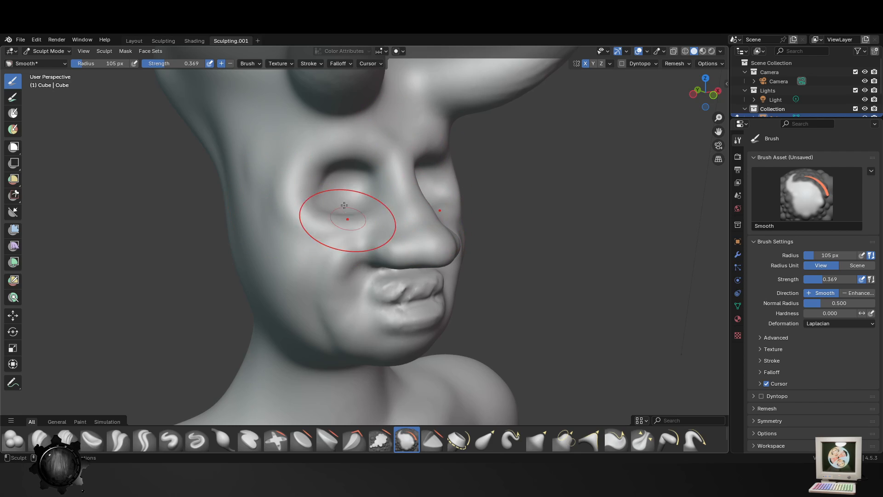
{"action": "left_click_drag", "start_coordinate": [345, 205], "coordinate": [250, 153]}
{"action": "middle_click_drag", "start_coordinate": [320, 346], "coordinate": [402, 389]}
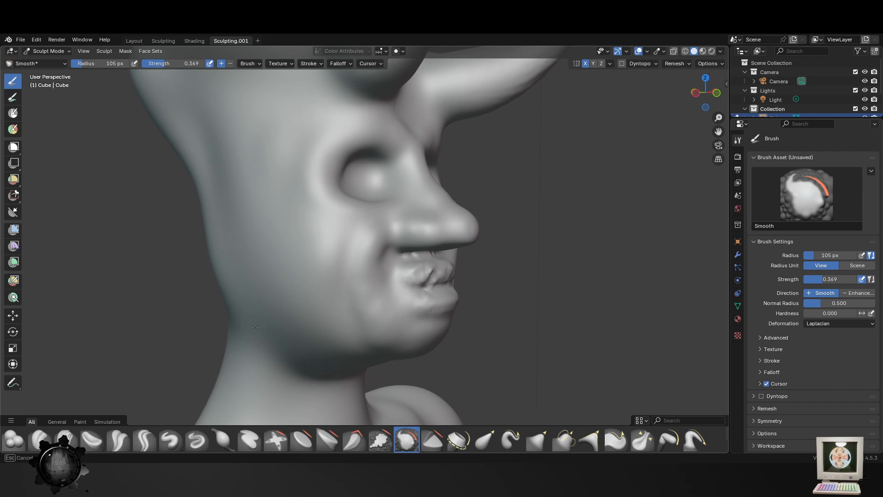
- Smooth the jaw and the back of the head and neck, enlarging the Smooth brush radius to 161 px
{"action": "left_click_drag", "start_coordinate": [277, 322], "coordinate": [279, 319]}
{"action": "middle_click_drag", "start_coordinate": [280, 319], "coordinate": [323, 320]}
{"action": "left_click_drag", "start_coordinate": [287, 323], "coordinate": [232, 309]}
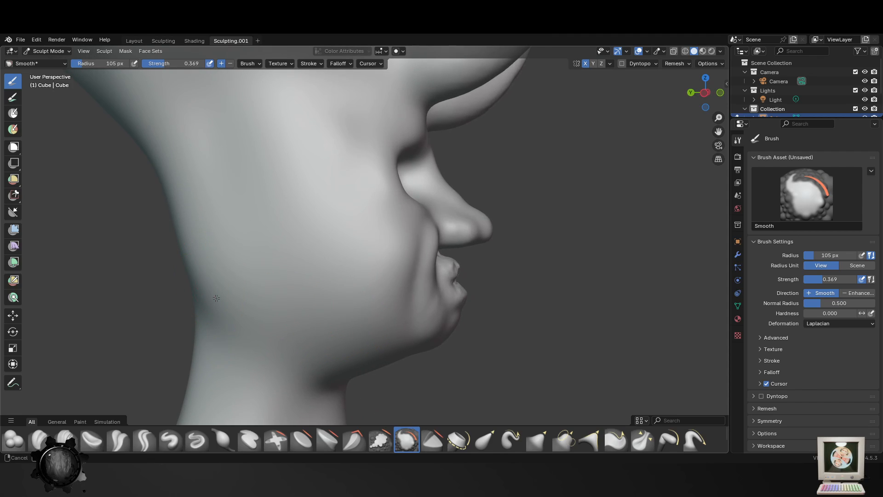
{"action": "middle_click_drag", "start_coordinate": [217, 298], "coordinate": [227, 300]}
{"action": "key", "text": "f"}
{"action": "left_click", "coordinate": [241, 323]}
{"action": "left_click_drag", "start_coordinate": [241, 323], "coordinate": [183, 200]}
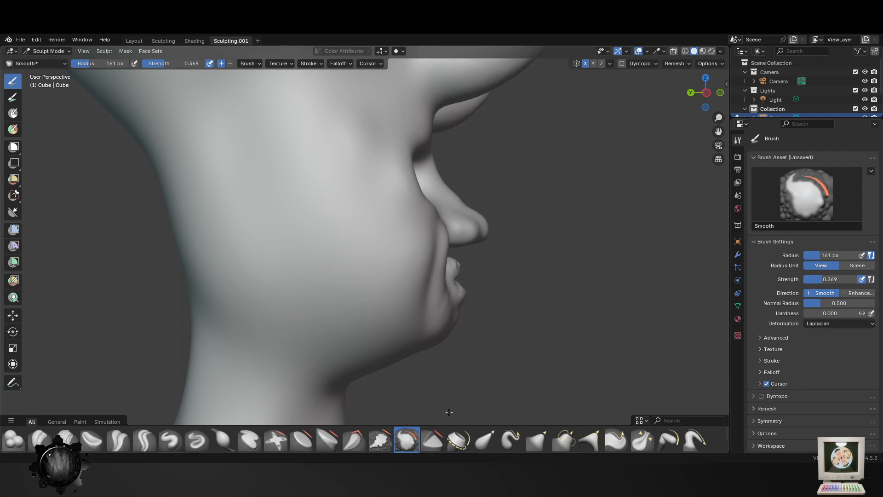
- Pull the back of the neck inward in profile with the Elastic Grab brush at a 161 px radius
{"action": "left_click", "coordinate": [486, 440]}
{"action": "left_click_drag", "start_coordinate": [188, 246], "coordinate": [218, 229]}
{"action": "left_click_drag", "start_coordinate": [205, 277], "coordinate": [234, 272]}
{"action": "scroll", "coordinate": [244, 361], "scroll_direction": "down", "scroll_amount": 3}
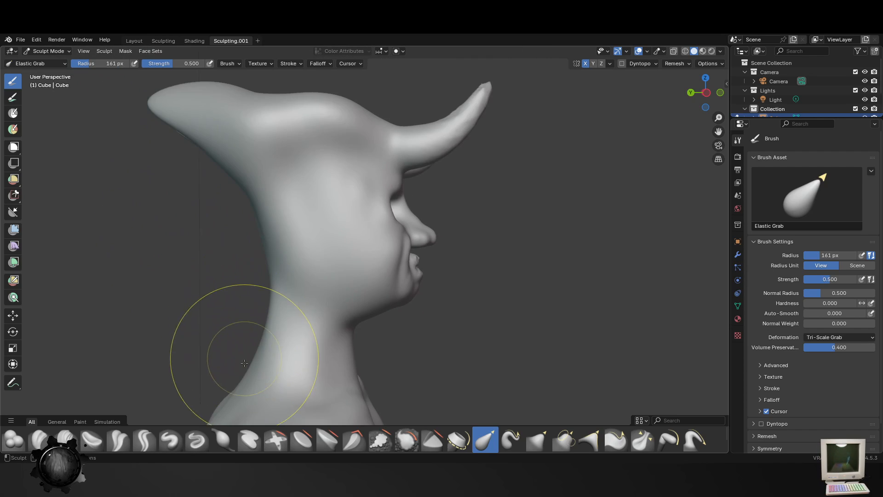
- Raise muscle ridges down both sides of the back of the neck with the Blob brush at a 49 px radius
{"action": "middle_click_drag", "start_coordinate": [244, 363], "coordinate": [404, 384]}
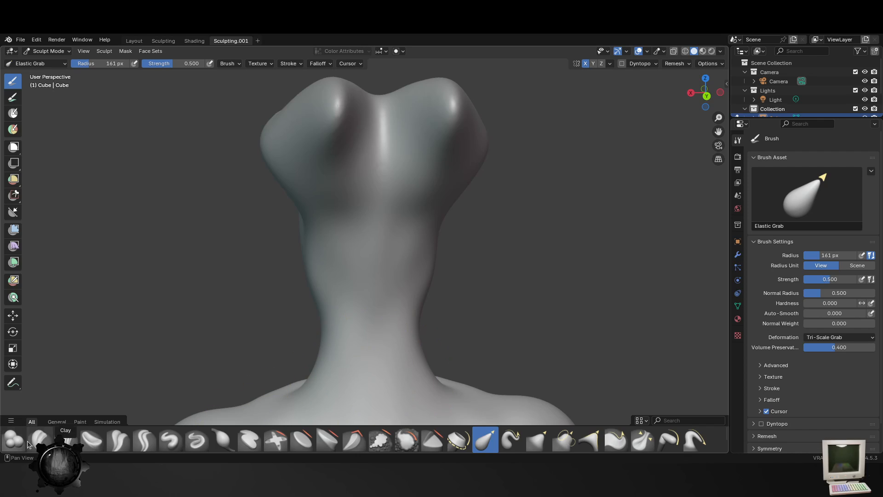
{"action": "left_click", "coordinate": [9, 448]}
{"action": "middle_click_drag", "start_coordinate": [364, 303], "coordinate": [371, 248], "text": "shift"}
{"action": "key", "text": "f"}
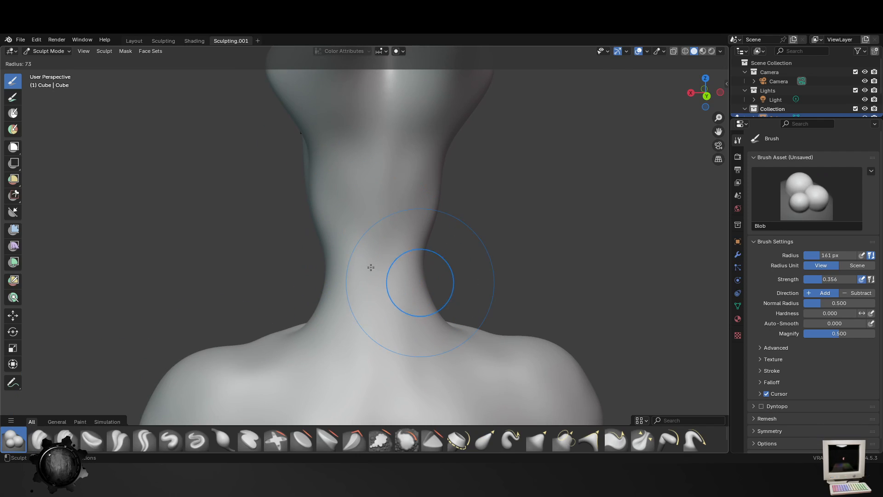
{"action": "left_click", "coordinate": [371, 267]}
{"action": "key", "text": "f"}
{"action": "left_click", "coordinate": [370, 288]}
{"action": "mouse_move", "coordinate": [325, 218]}
{"action": "left_mouse_down"}
{"action": "mouse_move", "coordinate": [329, 279]}
{"action": "mouse_move", "coordinate": [286, 342]}
{"action": "left_mouse_up"}
{"action": "mouse_move", "coordinate": [329, 226]}
{"action": "left_mouse_down"}
{"action": "mouse_move", "coordinate": [332, 276]}
{"action": "mouse_move", "coordinate": [276, 325]}
{"action": "left_mouse_up"}
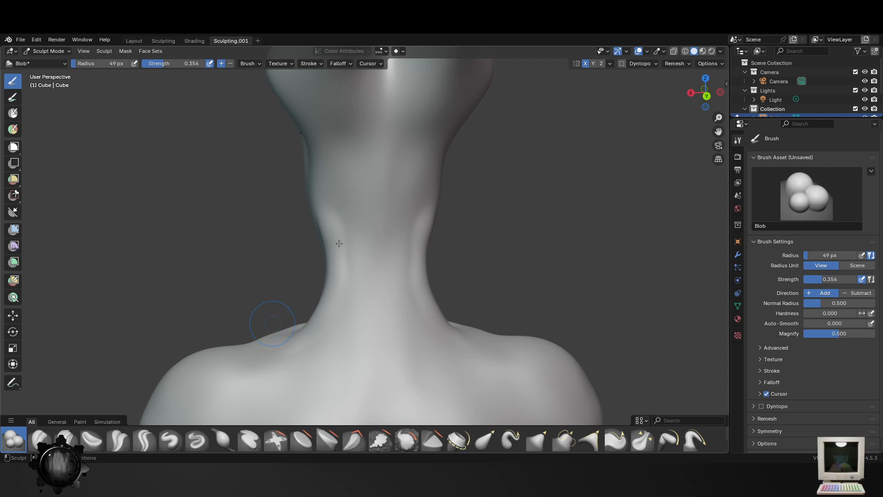
- Extend the muscle cords from the base of the skull down the neck's side with the Blob brush
{"action": "mouse_move", "coordinate": [389, 225]}
{"action": "middle_mouse_down"}
{"action": "mouse_move", "coordinate": [365, 267]}
{"action": "mouse_move", "coordinate": [328, 253]}
{"action": "middle_mouse_up"}
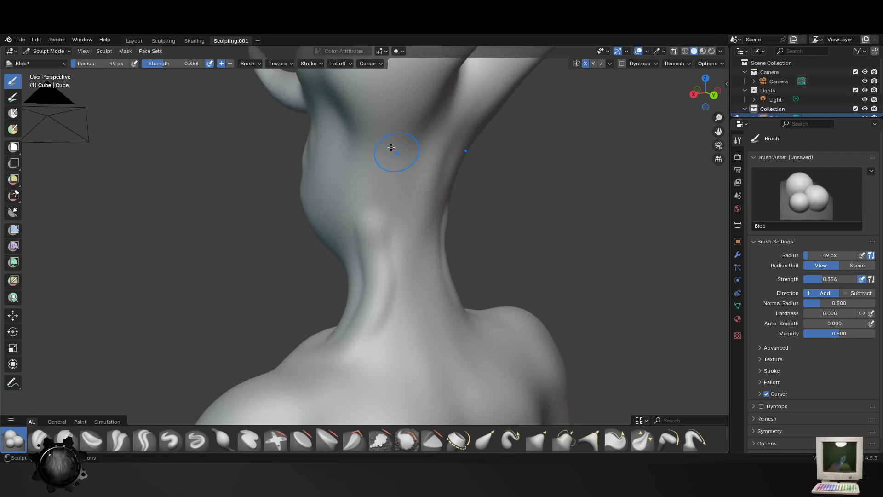
{"action": "mouse_move", "coordinate": [377, 163]}
{"action": "left_mouse_down"}
{"action": "mouse_move", "coordinate": [378, 270]}
{"action": "mouse_move", "coordinate": [334, 338]}
{"action": "mouse_move", "coordinate": [330, 362]}
{"action": "left_mouse_up"}
{"action": "middle_click_drag", "start_coordinate": [423, 334], "coordinate": [397, 234], "text": "shift"}
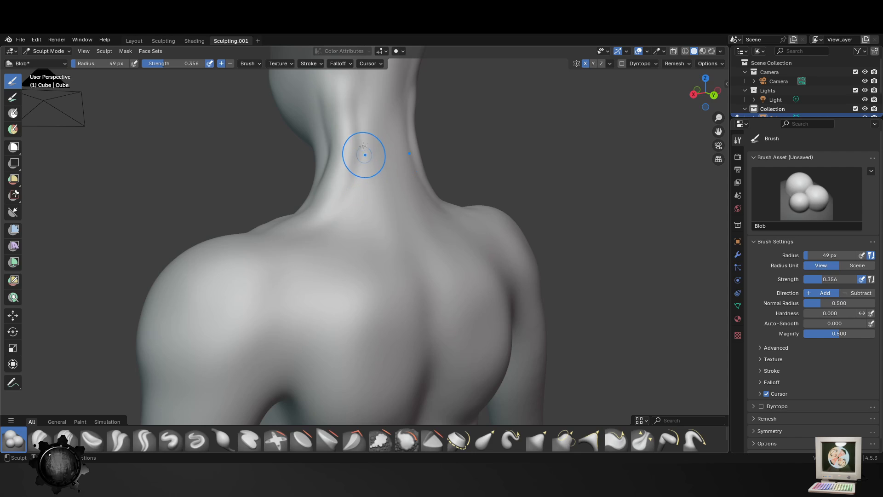
- Define the inner and lower edges of the shoulder blades with the Blob brush at a 49 px radius
{"action": "mouse_move", "coordinate": [363, 150]}
{"action": "left_mouse_down"}
{"action": "mouse_move", "coordinate": [342, 332]}
{"action": "mouse_move", "coordinate": [351, 341]}
{"action": "left_mouse_up"}
{"action": "scroll", "coordinate": [455, 276], "scroll_direction": "down", "scroll_amount": 5}
{"action": "middle_click_drag", "start_coordinate": [449, 279], "coordinate": [362, 271]}
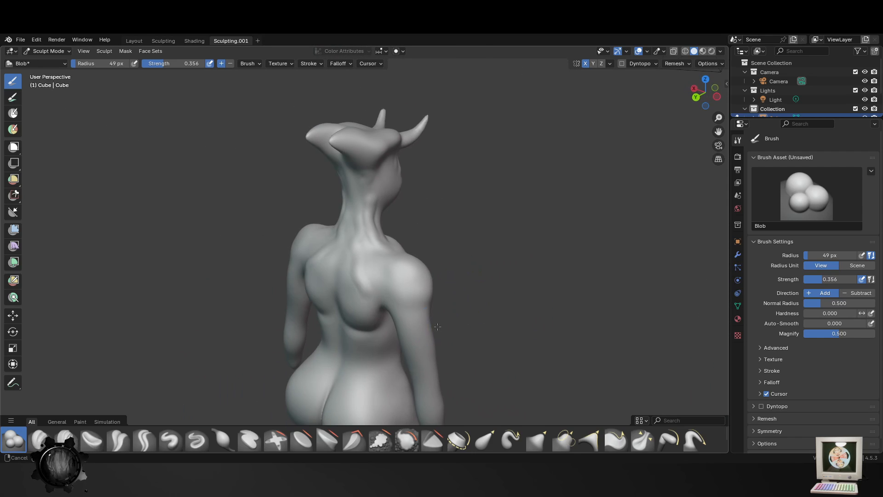
{"action": "mouse_move", "coordinate": [393, 299]}
{"action": "middle_mouse_down"}
{"action": "mouse_move", "coordinate": [436, 287]}
{"action": "mouse_move", "coordinate": [360, 266]}
{"action": "middle_mouse_up"}
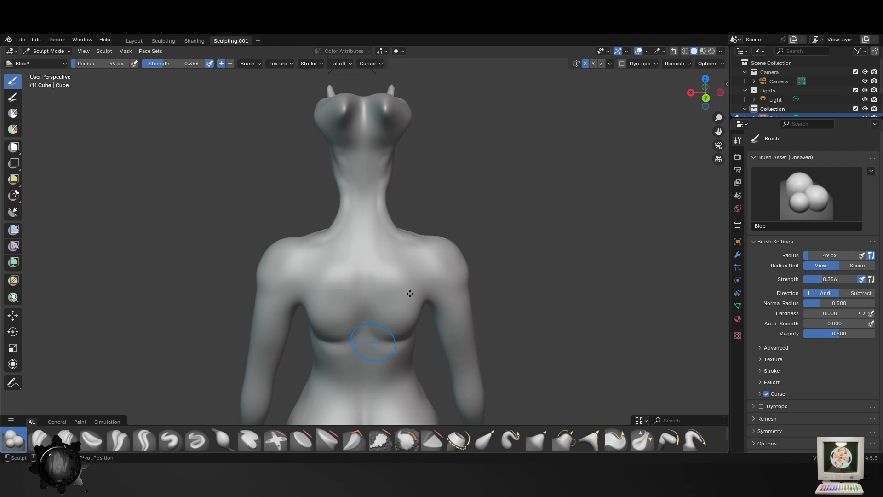
{"action": "middle_click_drag", "start_coordinate": [373, 342], "coordinate": [412, 236], "text": "shift"}
{"action": "scroll", "coordinate": [396, 248], "scroll_direction": "up", "scroll_amount": 2}
{"action": "mouse_move", "coordinate": [407, 206]}
{"action": "left_mouse_down"}
{"action": "mouse_move", "coordinate": [355, 212]}
{"action": "mouse_move", "coordinate": [433, 166]}
{"action": "left_mouse_up"}
{"action": "mouse_move", "coordinate": [404, 209]}
{"action": "left_mouse_down"}
{"action": "mouse_move", "coordinate": [363, 208]}
{"action": "mouse_move", "coordinate": [373, 214]}
{"action": "left_mouse_up"}
{"action": "scroll", "coordinate": [376, 220], "scroll_direction": "down", "scroll_amount": 4}
{"action": "middle_click_drag", "start_coordinate": [379, 242], "coordinate": [442, 250]}
{"action": "scroll", "coordinate": [442, 250], "scroll_direction": "up", "scroll_amount": 4}
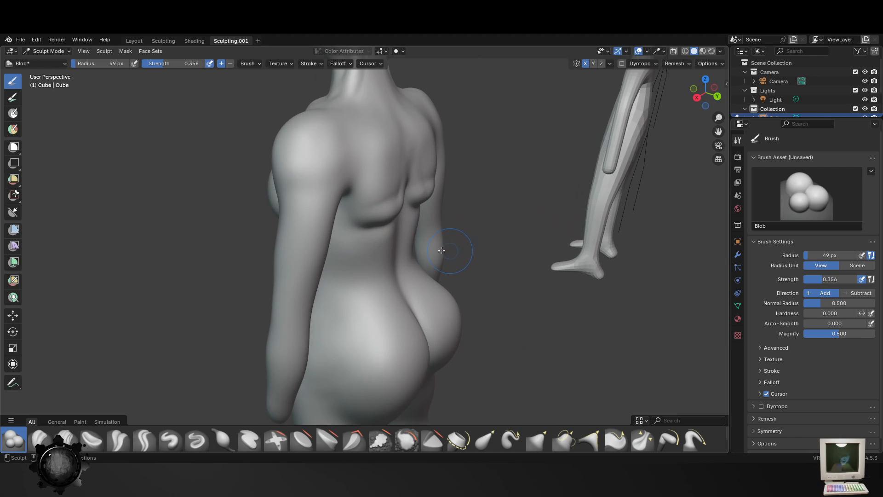
- Try to raise a ridge along the spine between the shoulder blades with the Blob brush at a 31 px radius
{"action": "key", "text": "f"}
{"action": "left_click", "coordinate": [364, 205]}
{"action": "middle_click_drag", "start_coordinate": [426, 203], "coordinate": [398, 198]}
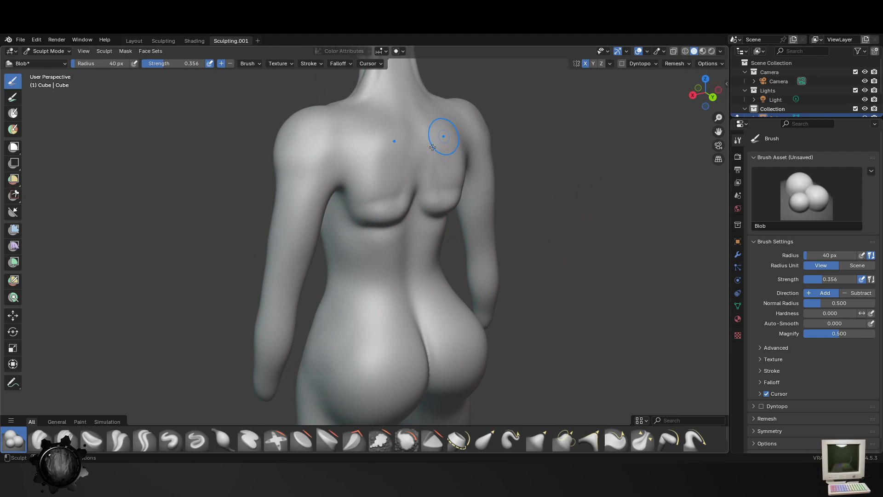
{"action": "key", "text": "f"}
{"action": "left_click", "coordinate": [402, 112]}
{"action": "left_click_drag", "start_coordinate": [396, 107], "coordinate": [407, 176]}
{"action": "middle_click_drag", "start_coordinate": [431, 175], "coordinate": [407, 172]}
{"action": "key", "text": "ctrl+z"}
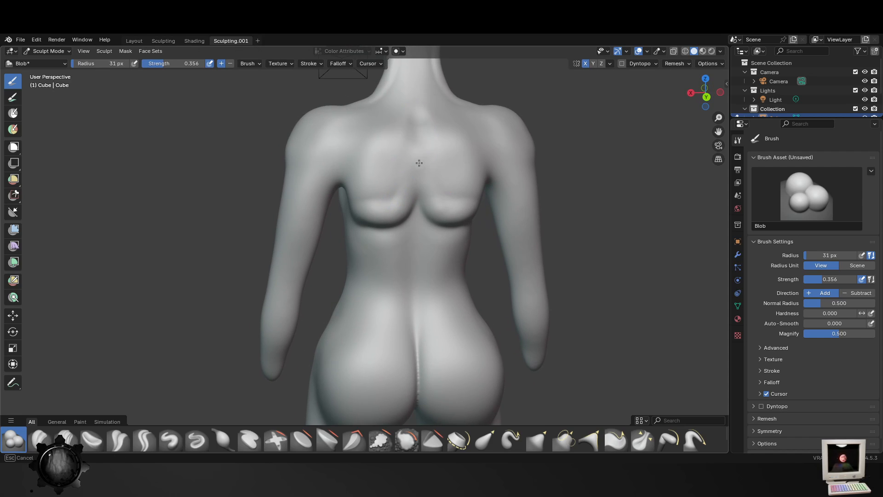
{"action": "left_click_drag", "start_coordinate": [417, 119], "coordinate": [418, 214]}
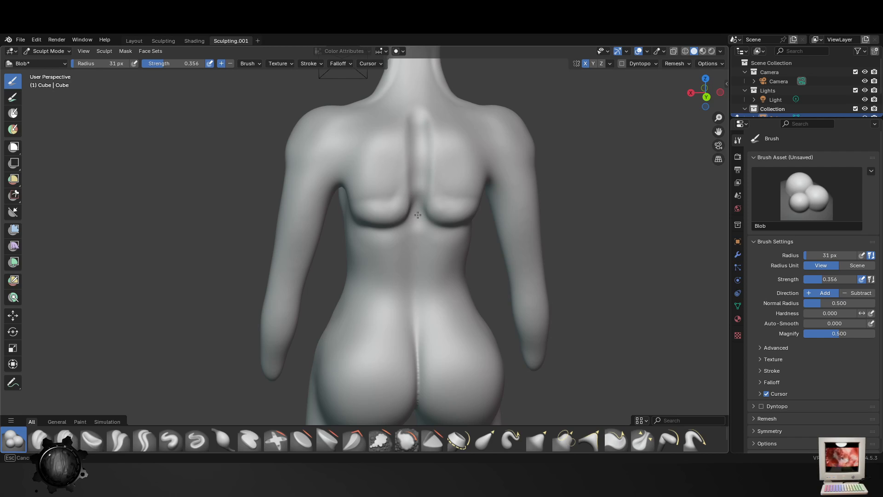
{"action": "mouse_move", "coordinate": [419, 274]}
{"action": "middle_mouse_down"}
{"action": "mouse_move", "coordinate": [385, 280]}
{"action": "mouse_move", "coordinate": [418, 283]}
{"action": "mouse_move", "coordinate": [405, 290]}
{"action": "middle_mouse_up"}
{"action": "key", "text": "ctrl+z"}
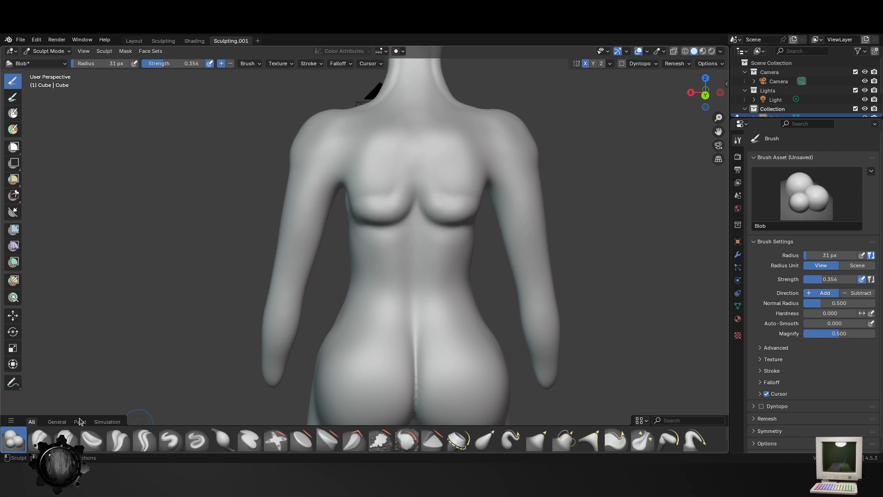
- Carve the spine groove down the middle of the back with the Crease Polish brush at a 69 px radius
{"action": "left_click", "coordinate": [123, 441]}
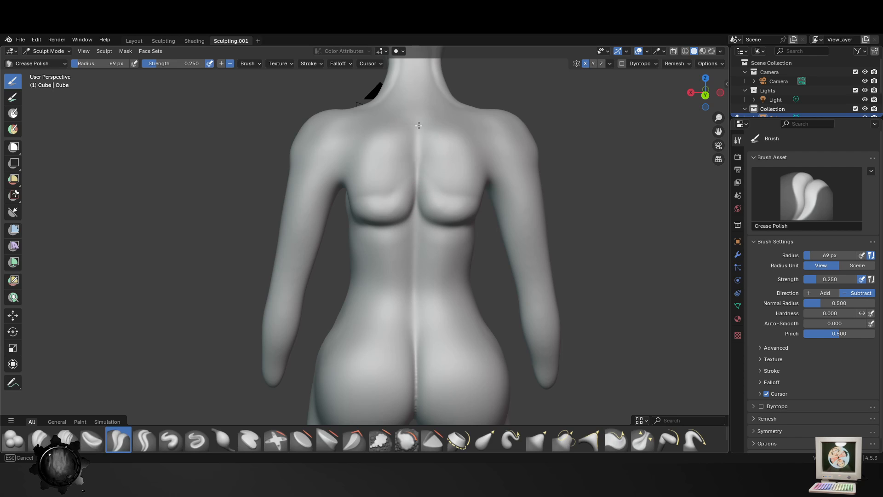
{"action": "left_click_drag", "start_coordinate": [421, 227], "coordinate": [419, 216]}
{"action": "scroll", "coordinate": [422, 270], "scroll_direction": "down", "scroll_amount": 3}
{"action": "mouse_move", "coordinate": [423, 272]}
{"action": "middle_mouse_down"}
{"action": "mouse_move", "coordinate": [483, 288]}
{"action": "mouse_move", "coordinate": [314, 296]}
{"action": "mouse_move", "coordinate": [295, 313]}
{"action": "middle_mouse_up"}
{"action": "scroll", "coordinate": [322, 324], "scroll_direction": "down", "scroll_amount": 2}
{"action": "scroll", "coordinate": [328, 320], "scroll_direction": "up", "scroll_amount": 3}
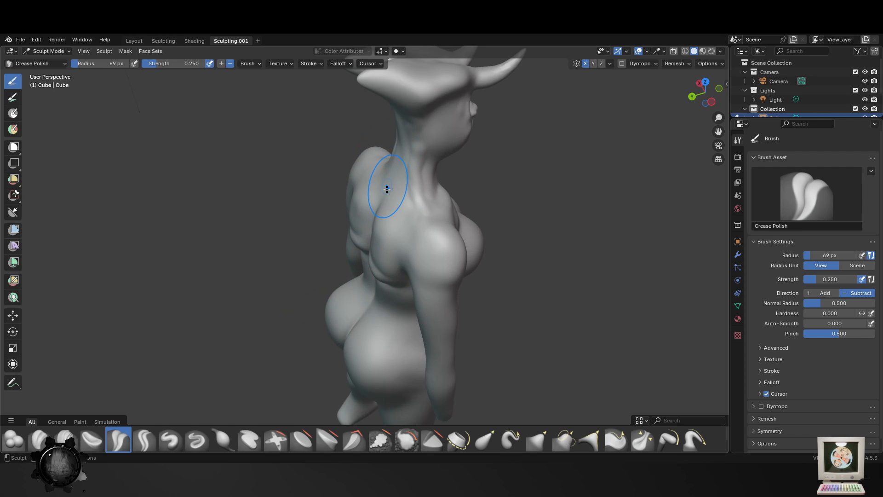
- Build a row of vertebra bumps down the back of the neck and upper spine with the Blob brush at a 21 px radius
{"action": "middle_click_drag", "start_coordinate": [391, 187], "coordinate": [441, 173]}
{"action": "scroll", "coordinate": [436, 195], "scroll_direction": "up", "scroll_amount": 4}
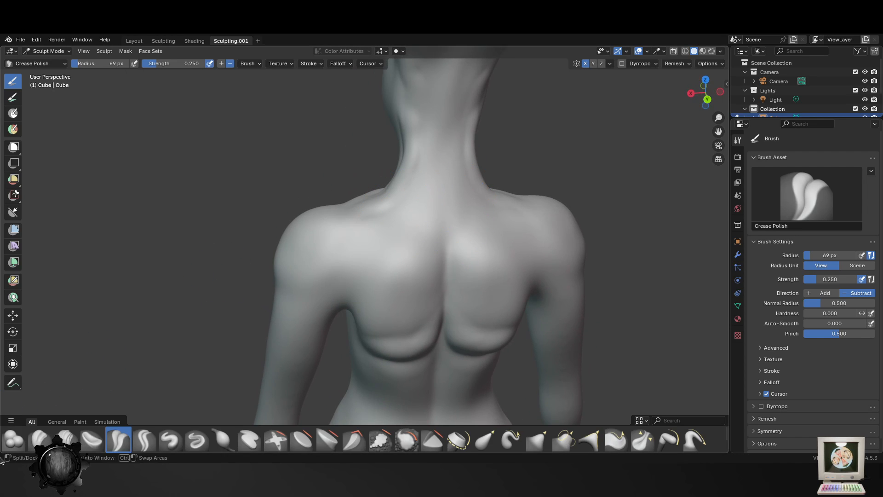
{"action": "left_click", "coordinate": [13, 439]}
{"action": "key", "text": "f"}
{"action": "left_click", "coordinate": [555, 217]}
{"action": "key", "text": "f"}
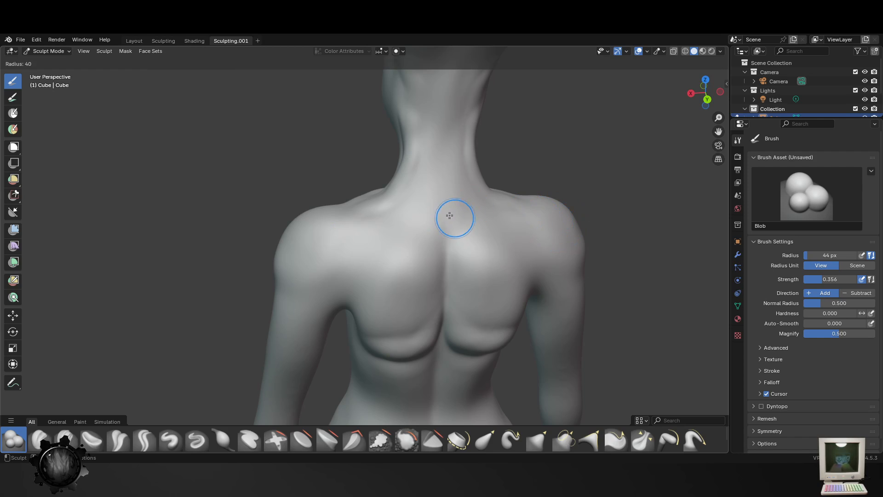
{"action": "left_click", "coordinate": [467, 217]}
{"action": "left_click_drag", "start_coordinate": [448, 214], "coordinate": [445, 213]}
{"action": "left_click_drag", "start_coordinate": [448, 172], "coordinate": [445, 170]}
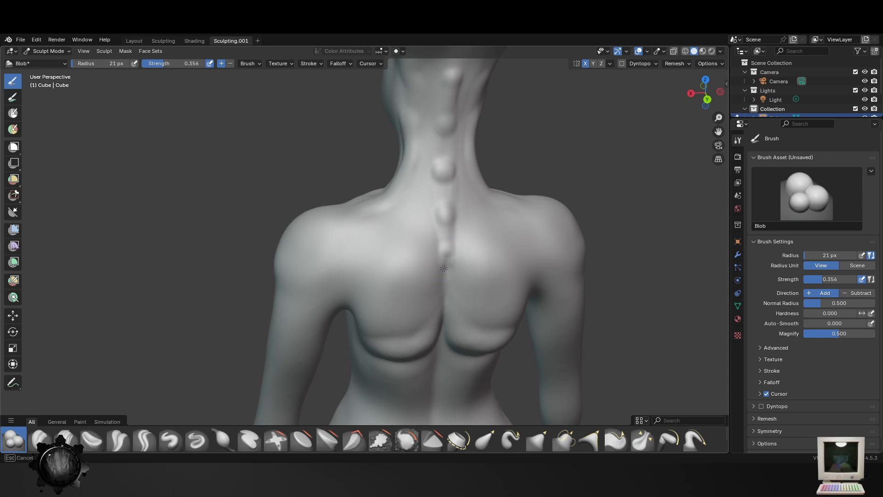
- Try to define the lower edge of the shoulder muscle on the outer arm with the Blob brush at a 34 px radius
{"action": "key", "text": "f"}
{"action": "left_click", "coordinate": [282, 275]}
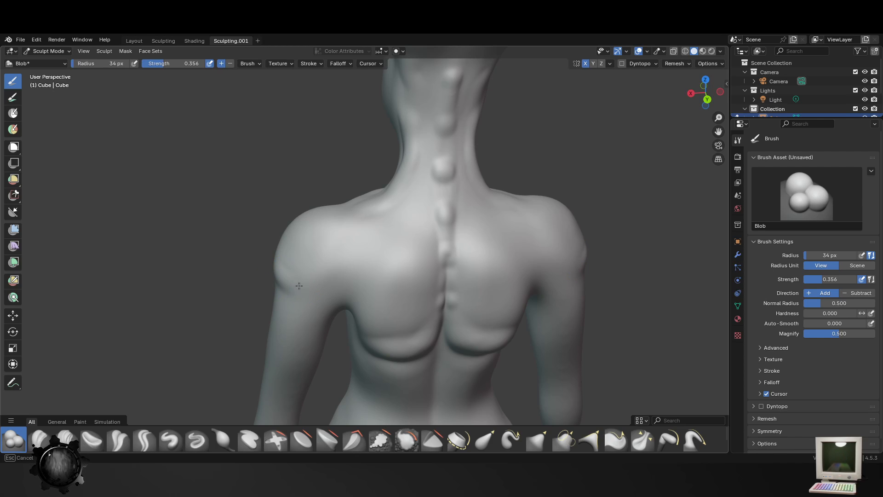
{"action": "left_click_drag", "start_coordinate": [310, 291], "coordinate": [264, 273]}
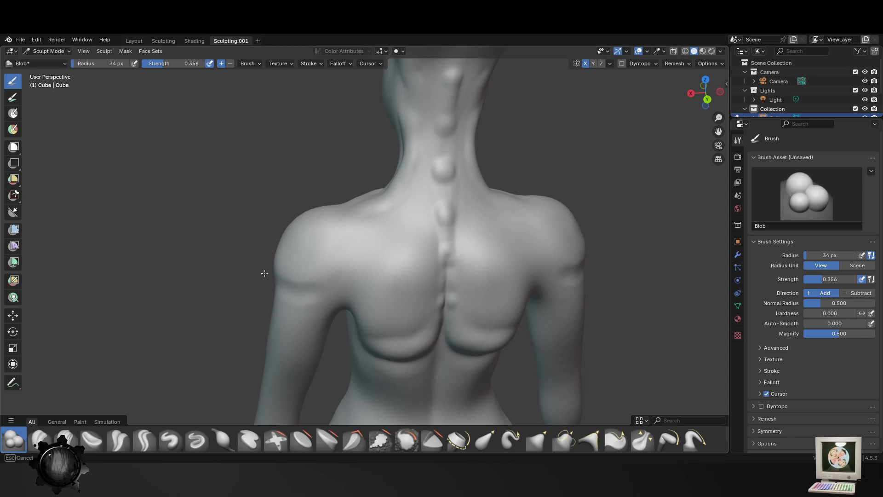
{"action": "key", "text": "ctrl+z"}
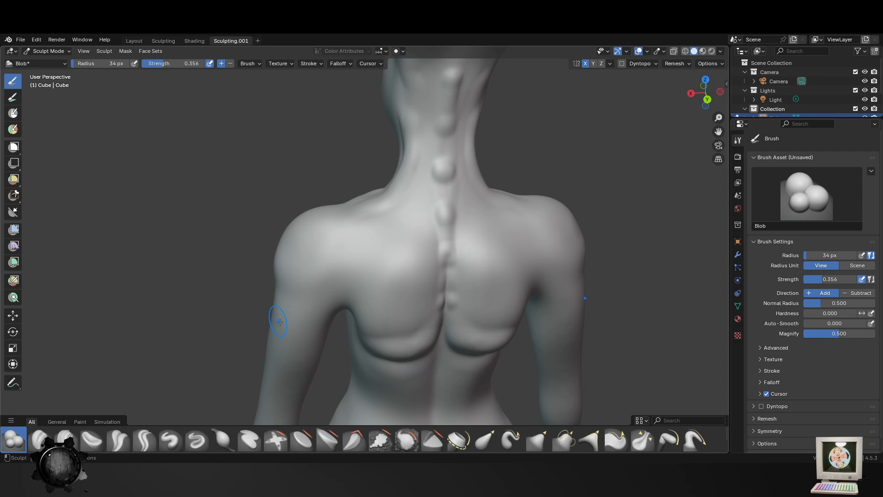
- Add muscle volume to the rear shoulder and upper arm with the Blob brush at a 71 px radius
{"action": "key", "text": "f"}
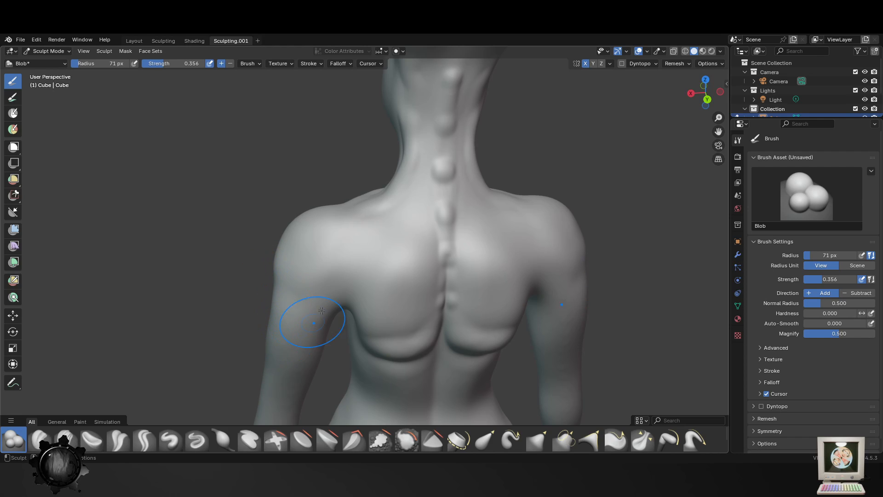
{"action": "left_click_drag", "start_coordinate": [346, 218], "coordinate": [314, 308]}
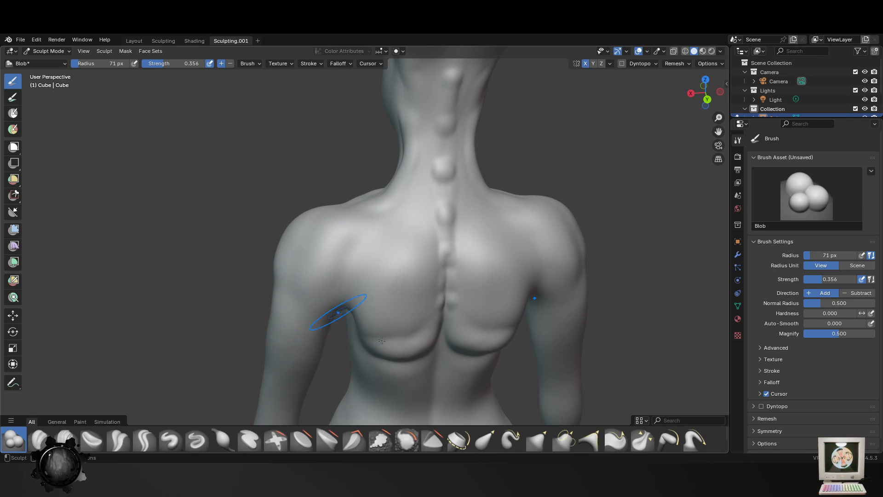
{"action": "mouse_move", "coordinate": [382, 341]}
{"action": "middle_mouse_down"}
{"action": "mouse_move", "coordinate": [479, 336]}
{"action": "mouse_move", "coordinate": [418, 243]}
{"action": "mouse_move", "coordinate": [253, 233]}
{"action": "middle_mouse_up"}
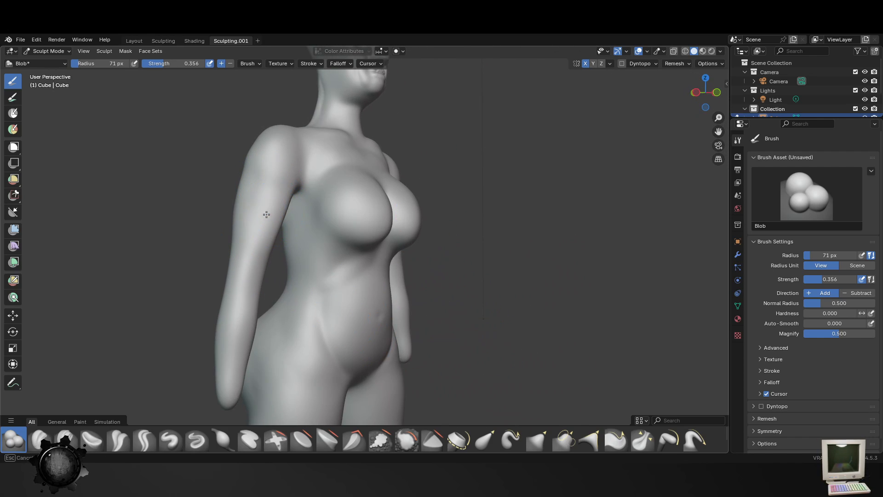
{"action": "middle_click_drag", "start_coordinate": [333, 259], "coordinate": [346, 260]}
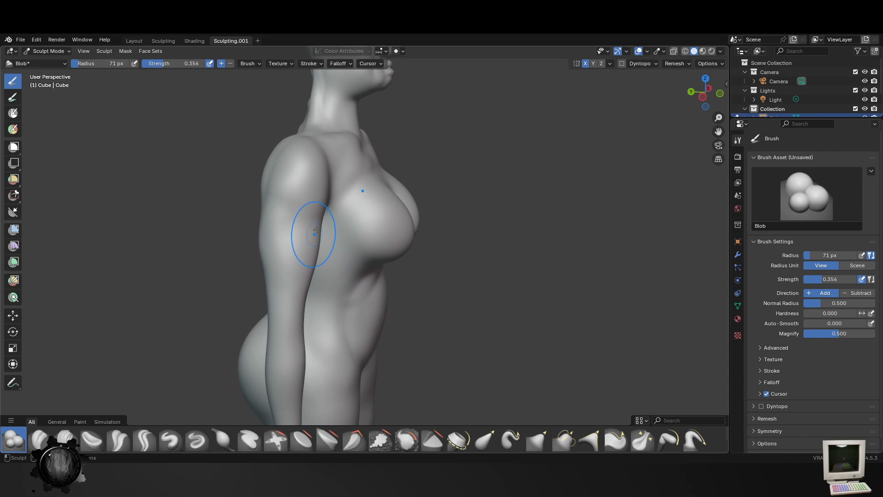
- Define the muscle forms along the front of the arm with the Blob brush at a 27 px radius
{"action": "key", "text": "f"}
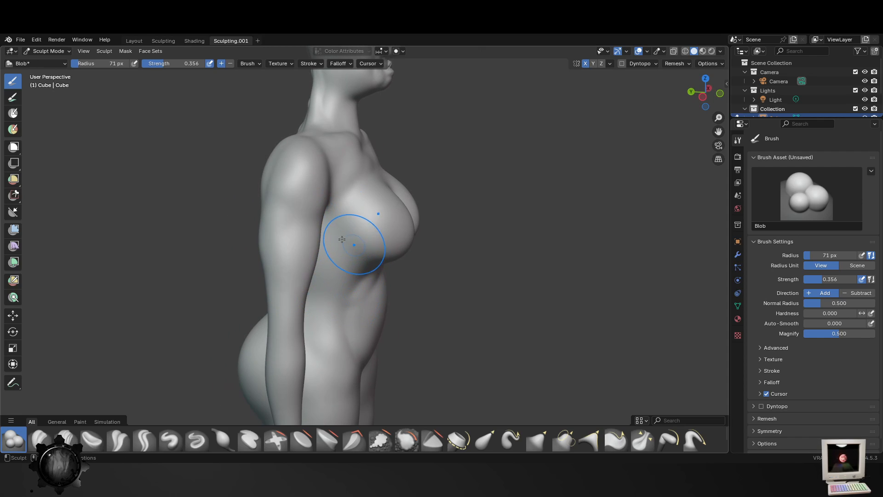
{"action": "left_click", "coordinate": [325, 233]}
{"action": "mouse_move", "coordinate": [300, 286]}
{"action": "middle_mouse_down"}
{"action": "mouse_move", "coordinate": [271, 231]}
{"action": "mouse_move", "coordinate": [274, 217]}
{"action": "middle_mouse_up"}
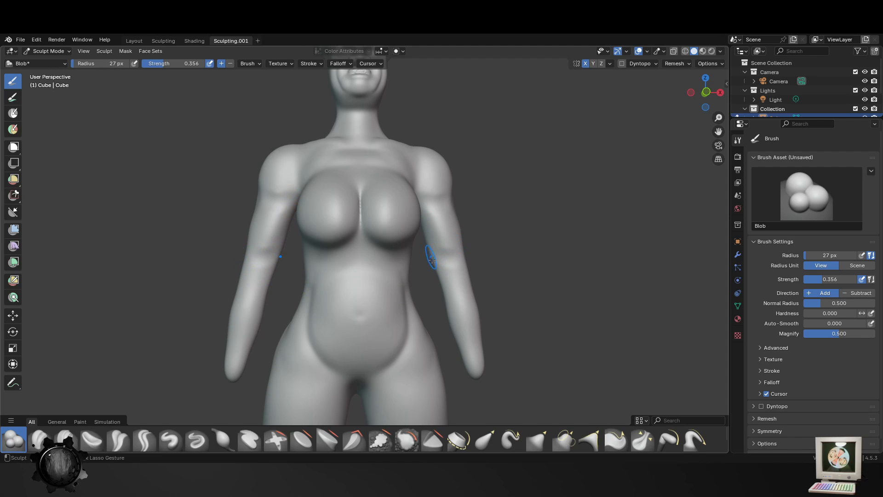
- Set the Blob brush radius to 38 px for sculpting the back of the arm around the elbow
{"action": "middle_click_drag", "start_coordinate": [512, 268], "coordinate": [366, 305]}
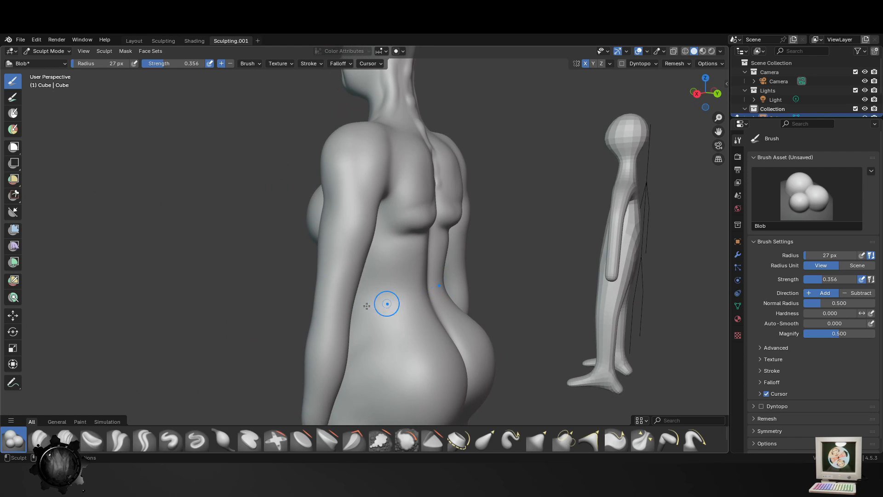
{"action": "key", "text": "f"}
{"action": "left_click", "coordinate": [361, 295]}
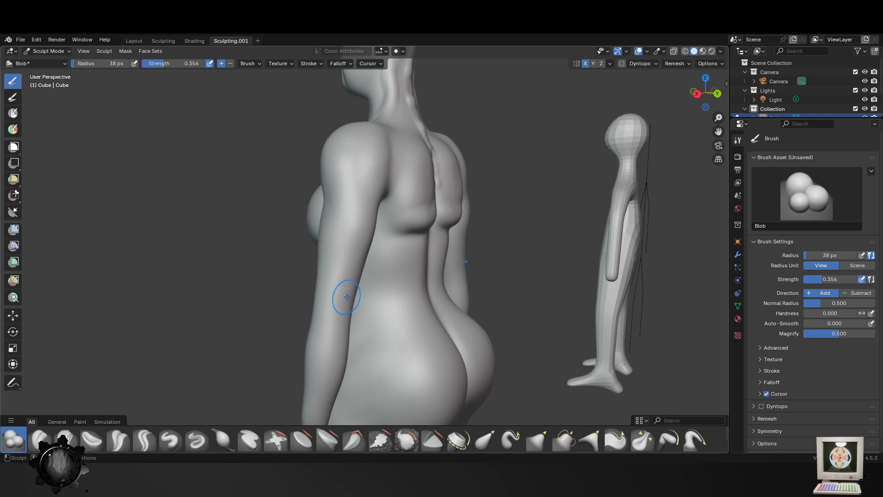
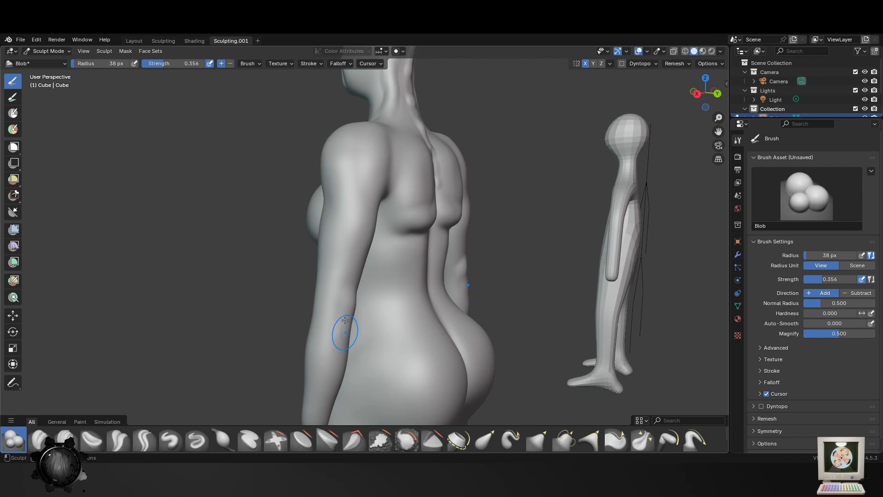
- Build up the bony bump of the elbow on the back of the arm with the Blob brush at a 38 px radius
{"action": "middle_click_drag", "start_coordinate": [346, 309], "coordinate": [376, 296]}
{"action": "scroll", "coordinate": [362, 296], "scroll_direction": "up", "scroll_amount": 1}
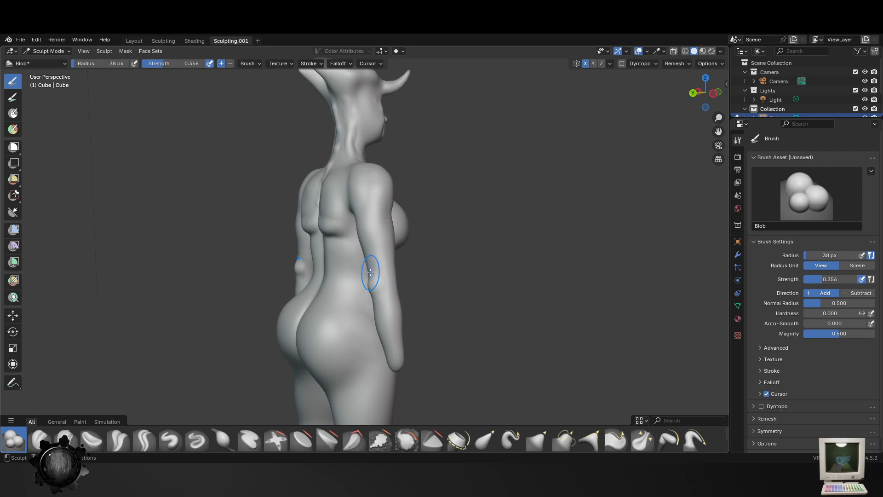
{"action": "left_click_drag", "start_coordinate": [370, 273], "coordinate": [379, 311]}
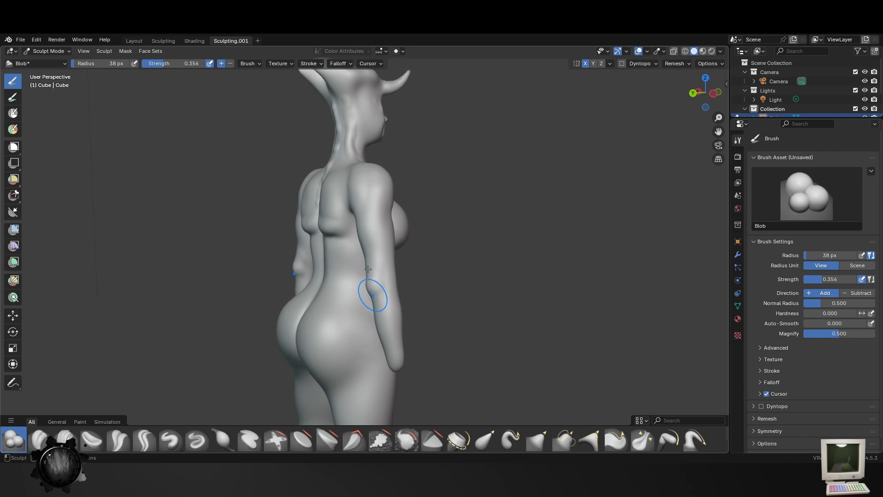
- Define the rear shoulder muscle and the back of the upper arm with the Blob brush at a 38 px radius
{"action": "middle_click_drag", "start_coordinate": [373, 240], "coordinate": [433, 245]}
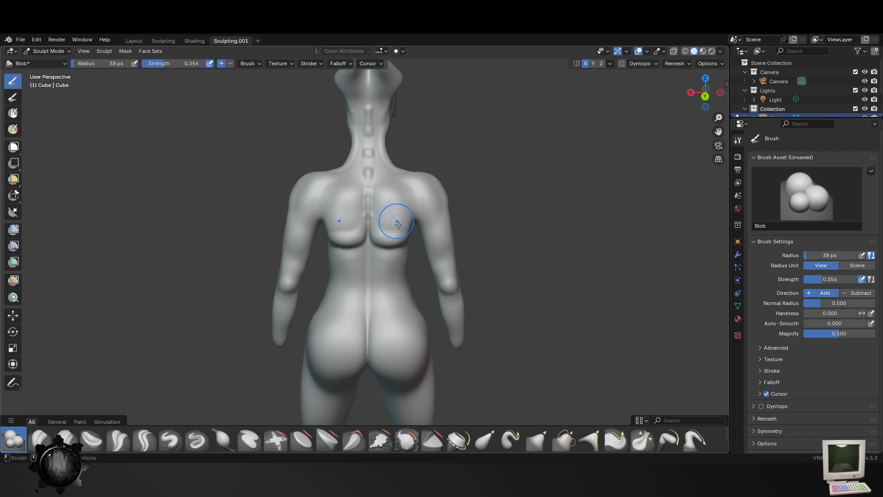
{"action": "scroll", "coordinate": [398, 225], "scroll_direction": "up", "scroll_amount": 3}
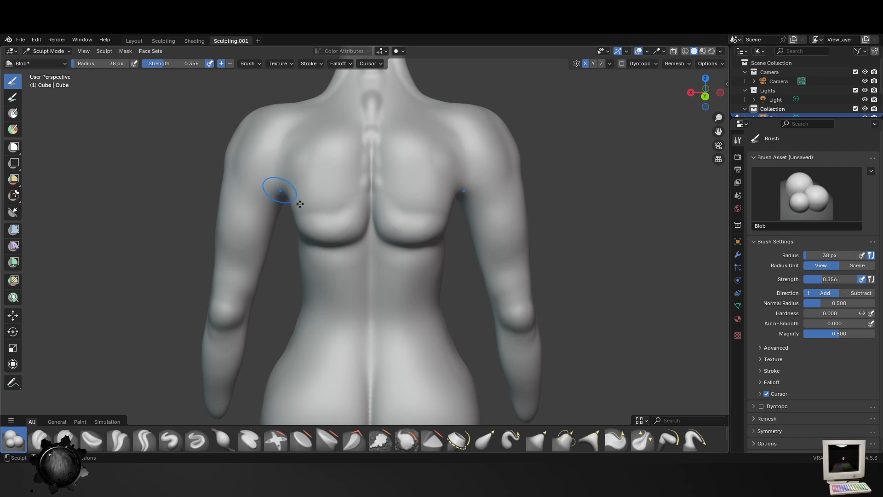
{"action": "left_click_drag", "start_coordinate": [481, 196], "coordinate": [509, 177]}
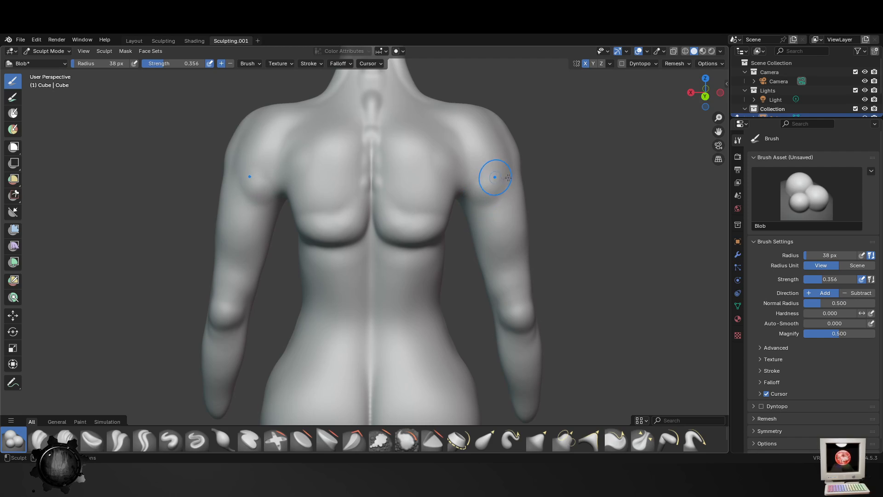
{"action": "left_click_drag", "start_coordinate": [485, 242], "coordinate": [507, 298]}
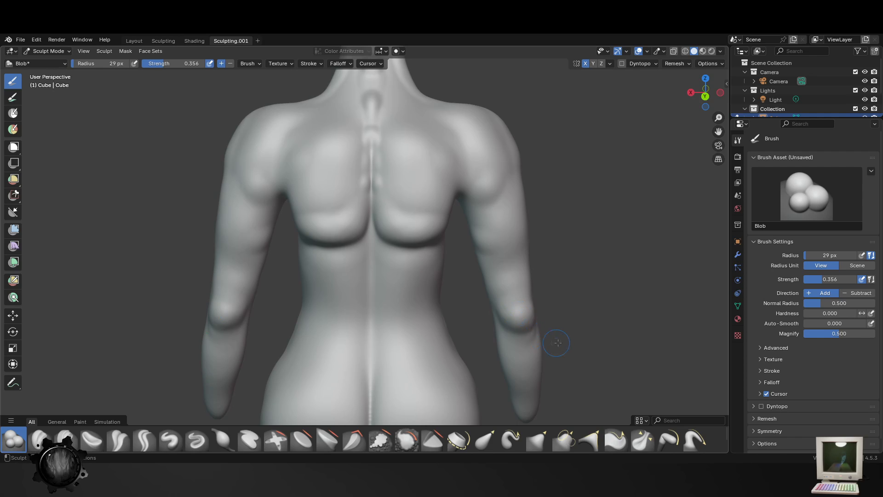
- Add biceps volume to the front of the upper arm above the elbow with the Blob brush at a 48 px radius
{"action": "middle_click_drag", "start_coordinate": [558, 342], "coordinate": [488, 326]}
{"action": "middle_click_drag", "start_coordinate": [606, 298], "coordinate": [431, 313]}
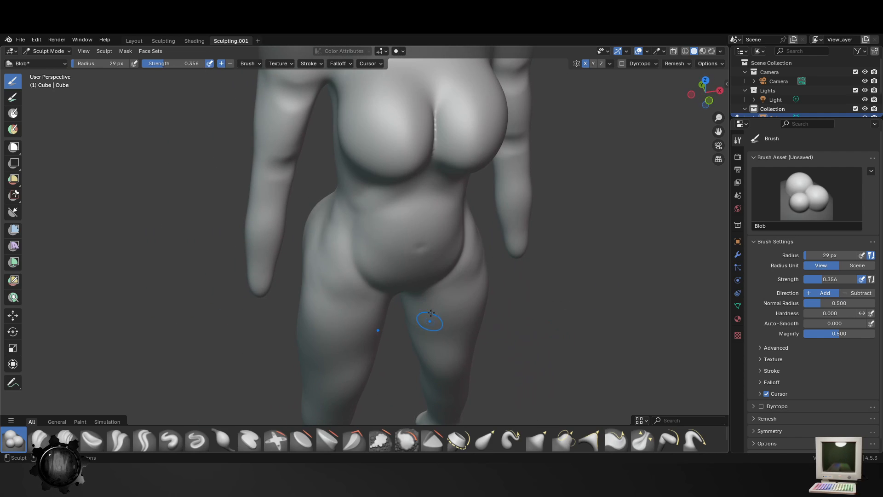
{"action": "middle_click_drag", "start_coordinate": [294, 161], "coordinate": [314, 243], "text": "shift"}
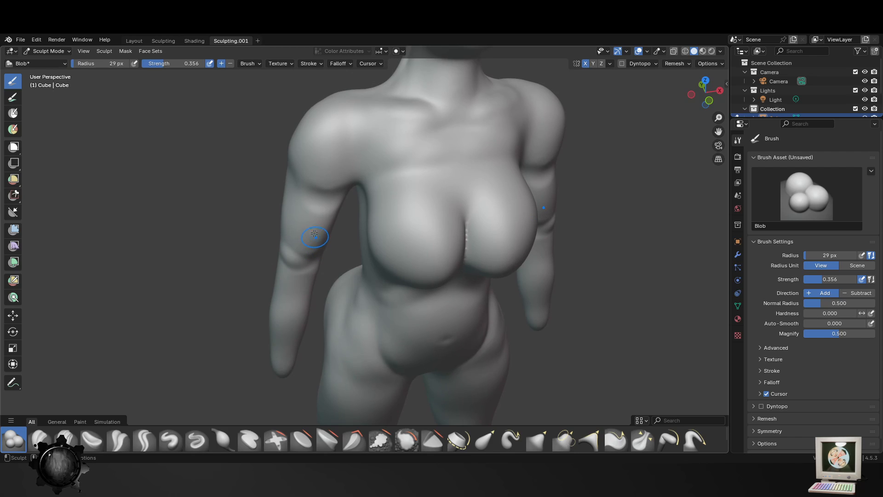
{"action": "key", "text": "f"}
{"action": "left_click", "coordinate": [319, 237]}
{"action": "key", "text": "f"}
{"action": "left_click", "coordinate": [317, 240]}
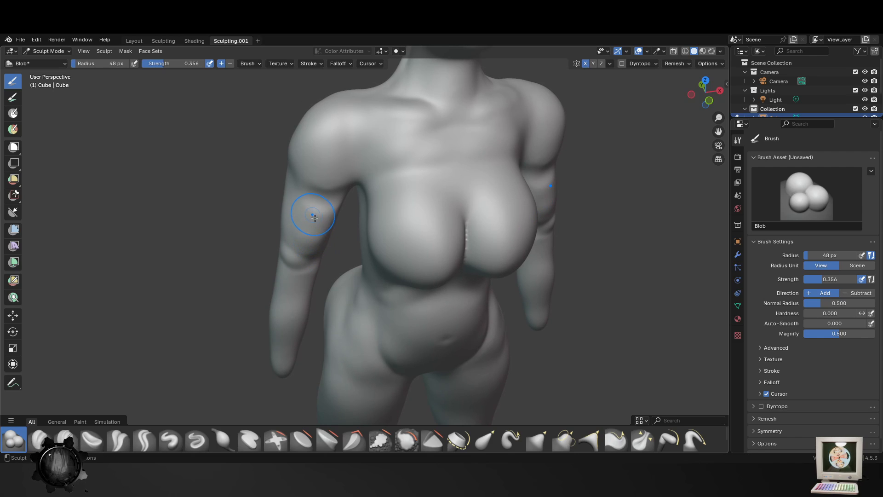
{"action": "left_click_drag", "start_coordinate": [312, 210], "coordinate": [318, 215]}
- Add the areolas and nipples to the chest with the Blob brush at 48 px and 16 px radius
{"action": "mouse_move", "coordinate": [487, 262]}
{"action": "middle_mouse_down"}
{"action": "mouse_move", "coordinate": [572, 256]}
{"action": "mouse_move", "coordinate": [491, 217]}
{"action": "middle_mouse_up"}
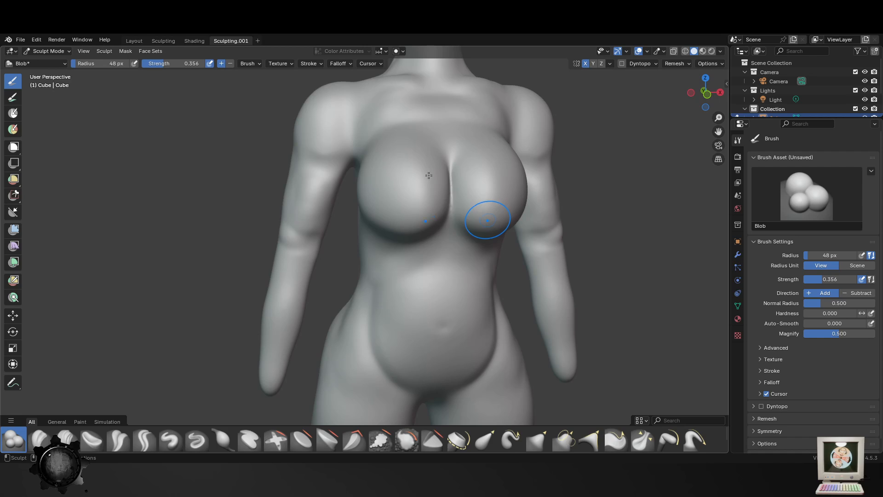
{"action": "left_click_drag", "start_coordinate": [408, 195], "coordinate": [407, 192]}
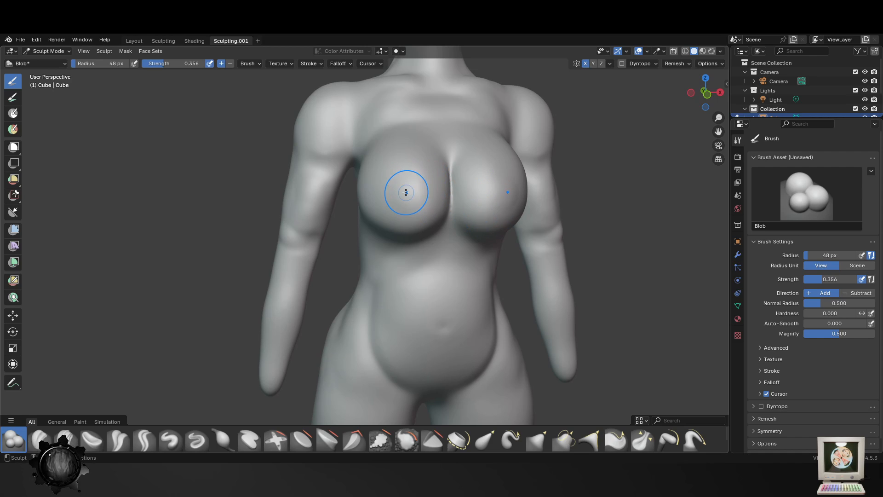
{"action": "middle_click_drag", "start_coordinate": [603, 300], "coordinate": [617, 299]}
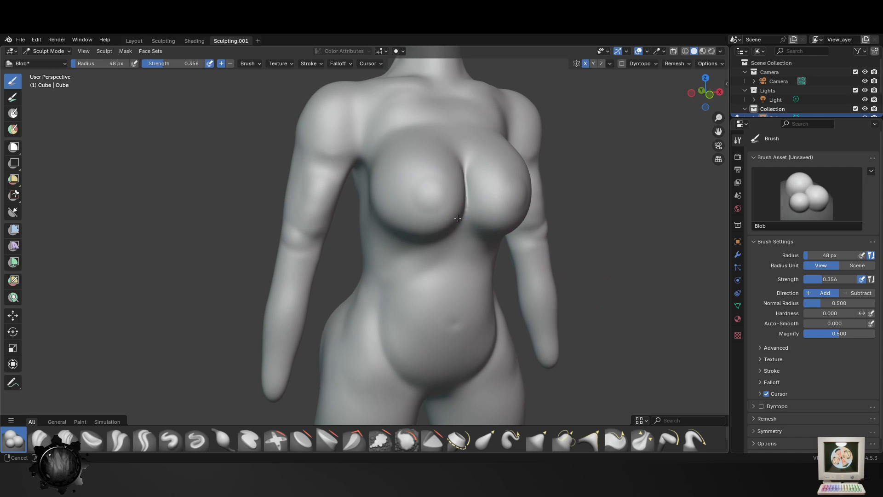
{"action": "left_click", "coordinate": [432, 193]}
{"action": "key", "text": "f"}
{"action": "left_click", "coordinate": [506, 193]}
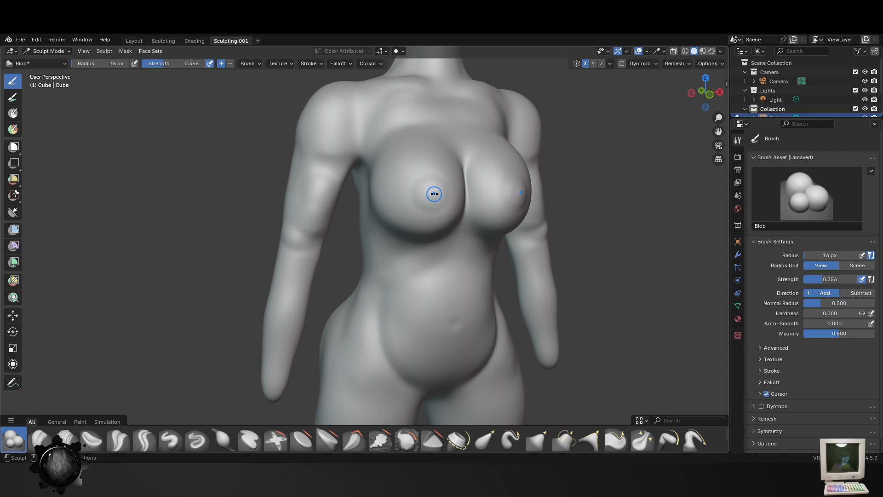
{"action": "left_click", "coordinate": [435, 195]}
- Smooth the chest, shoulders and front of the arms with the Smooth brush at a 107 px radius
{"action": "scroll", "coordinate": [546, 299], "scroll_direction": "down", "scroll_amount": 4}
{"action": "mouse_move", "coordinate": [546, 300]}
{"action": "middle_mouse_down"}
{"action": "mouse_move", "coordinate": [449, 314]}
{"action": "mouse_move", "coordinate": [543, 301]}
{"action": "mouse_move", "coordinate": [508, 343]}
{"action": "middle_mouse_up"}
{"action": "scroll", "coordinate": [512, 296], "scroll_direction": "up", "scroll_amount": 3}
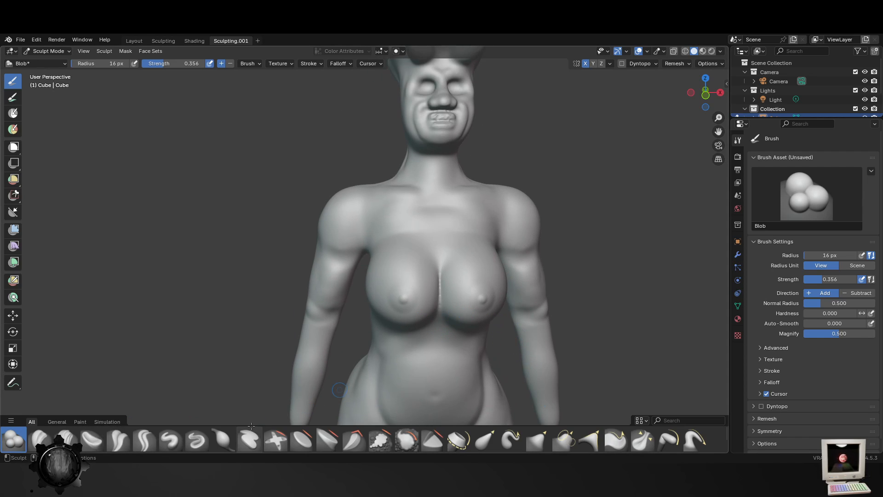
{"action": "left_click", "coordinate": [408, 440]}
{"action": "key", "text": "f"}
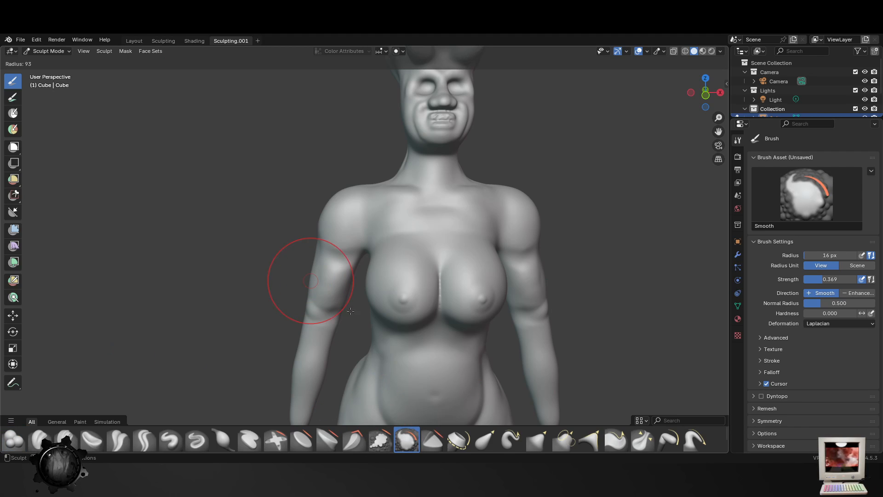
{"action": "left_click", "coordinate": [360, 280]}
{"action": "middle_click_drag", "start_coordinate": [436, 345], "coordinate": [455, 335]}
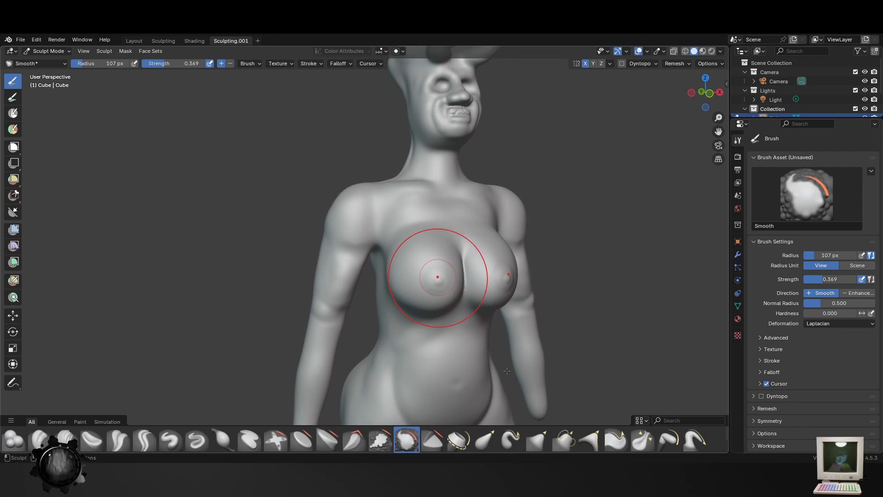
{"action": "middle_click_drag", "start_coordinate": [438, 276], "coordinate": [473, 365]}
{"action": "middle_click_drag", "start_coordinate": [582, 341], "coordinate": [522, 276]}
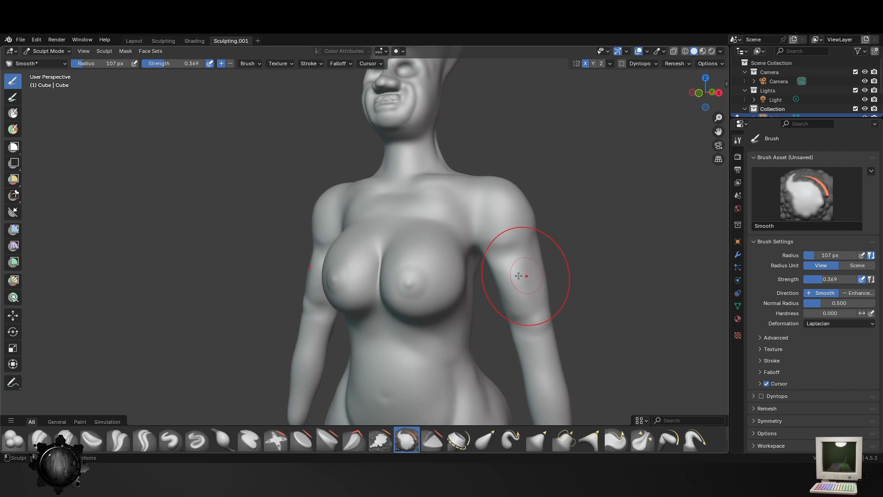
{"action": "middle_click_drag", "start_coordinate": [552, 322], "coordinate": [566, 338]}
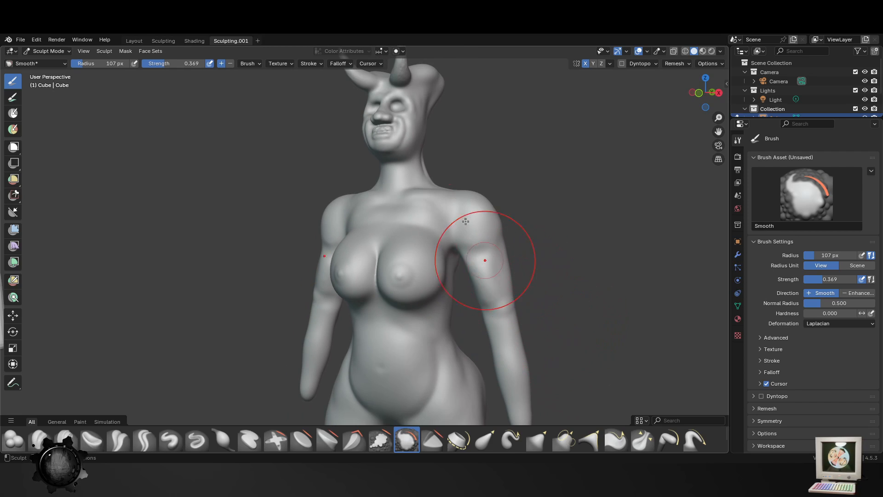
- Soften the spine, shoulder blades and rear shoulders with the Smooth brush at a 107 px radius
{"action": "mouse_move", "coordinate": [483, 256]}
{"action": "middle_mouse_down"}
{"action": "mouse_move", "coordinate": [325, 285]}
{"action": "mouse_move", "coordinate": [444, 328]}
{"action": "middle_mouse_up"}
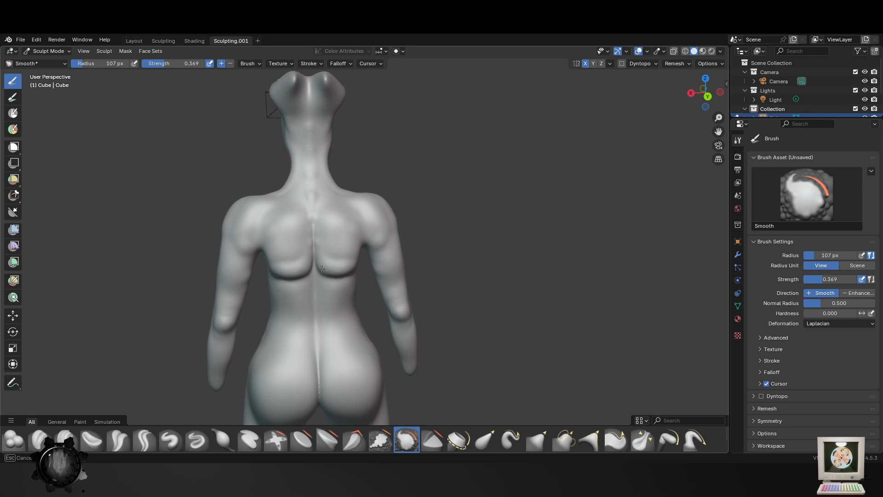
{"action": "mouse_move", "coordinate": [322, 268]}
{"action": "middle_mouse_down"}
{"action": "mouse_move", "coordinate": [315, 285]}
{"action": "mouse_move", "coordinate": [226, 286]}
{"action": "middle_mouse_up"}
{"action": "middle_click_drag", "start_coordinate": [218, 355], "coordinate": [371, 296]}
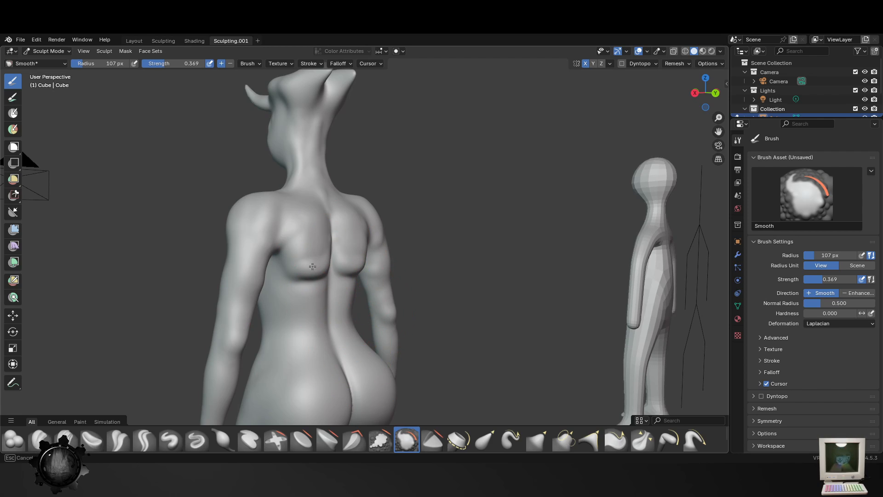
{"action": "mouse_move", "coordinate": [293, 271]}
{"action": "middle_mouse_down"}
{"action": "mouse_move", "coordinate": [365, 320]}
{"action": "mouse_move", "coordinate": [361, 264]}
{"action": "mouse_move", "coordinate": [374, 256]}
{"action": "mouse_move", "coordinate": [345, 375]}
{"action": "mouse_move", "coordinate": [290, 368]}
{"action": "mouse_move", "coordinate": [355, 360]}
{"action": "middle_mouse_up"}
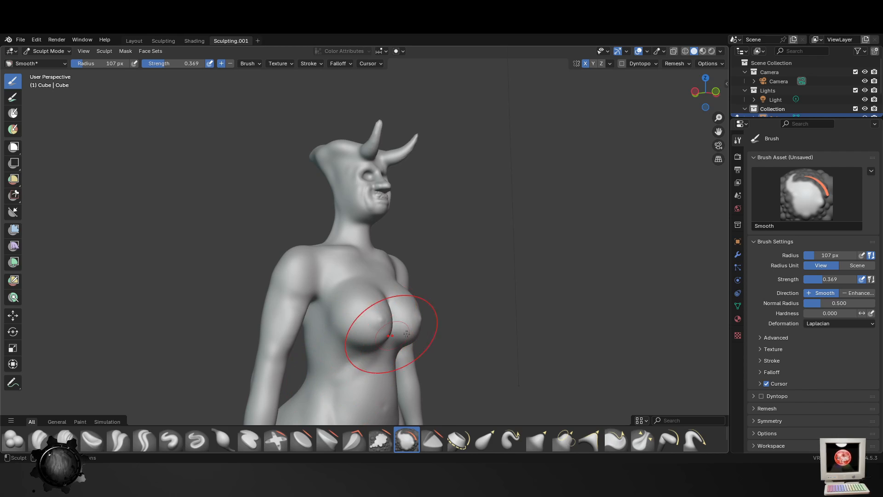
- Smooth the torso, forearms and elbows with the Smooth brush at a 107 px radius
{"action": "middle_click_drag", "start_coordinate": [384, 326], "coordinate": [365, 385]}
{"action": "scroll", "coordinate": [420, 307], "scroll_direction": "up", "scroll_amount": 3}
{"action": "middle_click_drag", "start_coordinate": [420, 306], "coordinate": [405, 345]}
{"action": "scroll", "coordinate": [318, 344], "scroll_direction": "up", "scroll_amount": 2}
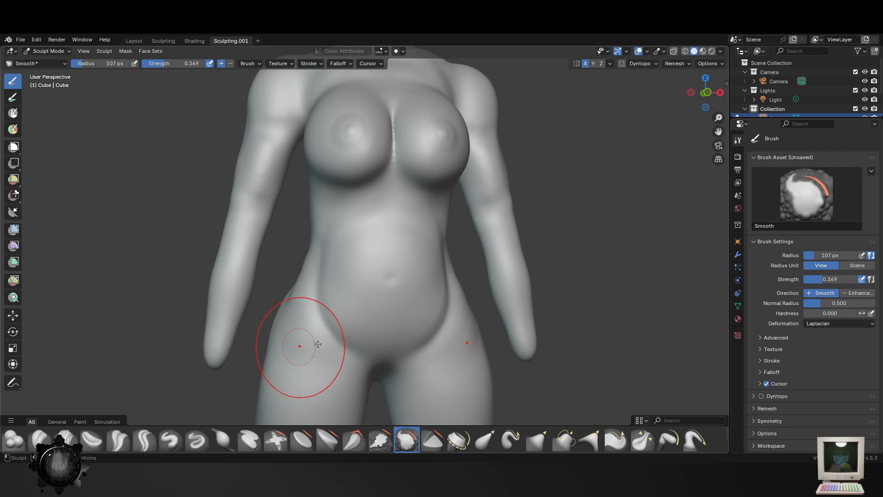
{"action": "middle_click_drag", "start_coordinate": [328, 282], "coordinate": [371, 280]}
{"action": "middle_click_drag", "start_coordinate": [250, 251], "coordinate": [298, 249]}
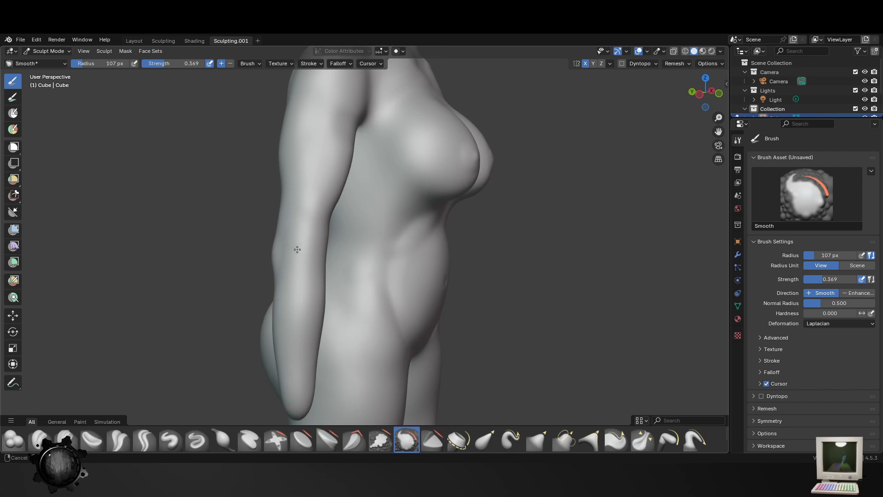
{"action": "middle_click_drag", "start_coordinate": [294, 378], "coordinate": [434, 335]}
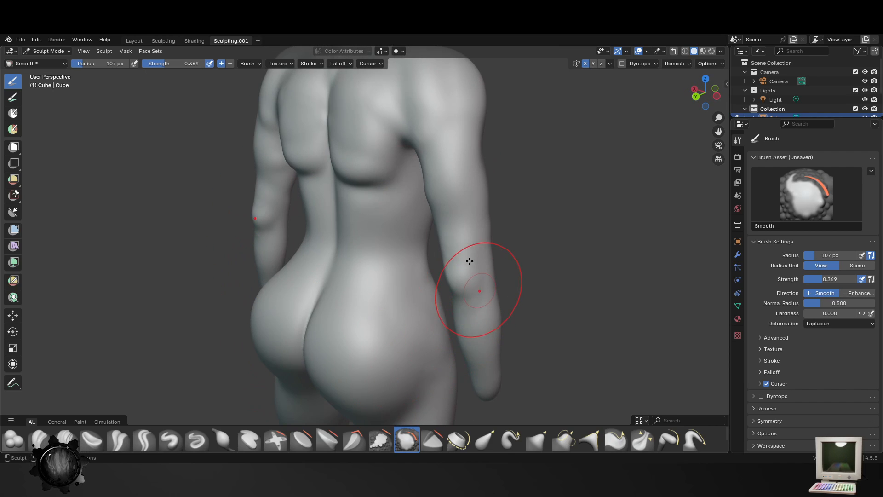
{"action": "middle_click_drag", "start_coordinate": [414, 286], "coordinate": [461, 218]}
{"action": "mouse_move", "coordinate": [375, 187]}
{"action": "left_mouse_down"}
{"action": "mouse_move", "coordinate": [331, 187]}
{"action": "mouse_move", "coordinate": [369, 202]}
{"action": "mouse_move", "coordinate": [439, 184]}
{"action": "mouse_move", "coordinate": [380, 213]}
{"action": "left_mouse_up"}
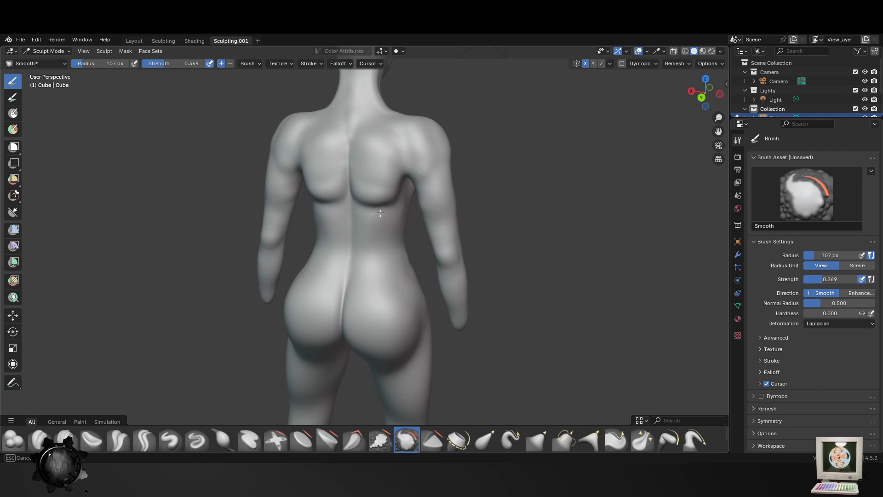
- Finish smoothing the back of the body with the Smooth brush and save the file
{"action": "left_click_drag", "start_coordinate": [360, 178], "coordinate": [392, 175]}
{"action": "mouse_move", "coordinate": [368, 207]}
{"action": "middle_mouse_down", "text": "shift"}
{"action": "mouse_move", "coordinate": [352, 316]}
{"action": "mouse_move", "coordinate": [386, 318]}
{"action": "middle_mouse_up", "text": "shift"}
{"action": "left_click_drag", "start_coordinate": [349, 290], "coordinate": [306, 303]}
{"action": "scroll", "coordinate": [345, 264], "scroll_direction": "down", "scroll_amount": 5}
{"action": "middle_click_drag", "start_coordinate": [377, 363], "coordinate": [577, 368]}
{"action": "key", "text": "ctrl+s"}
{"action": "scroll", "coordinate": [448, 284], "scroll_direction": "up", "scroll_amount": 4}
{"action": "middle_click_drag", "start_coordinate": [437, 241], "coordinate": [423, 356], "text": "shift"}
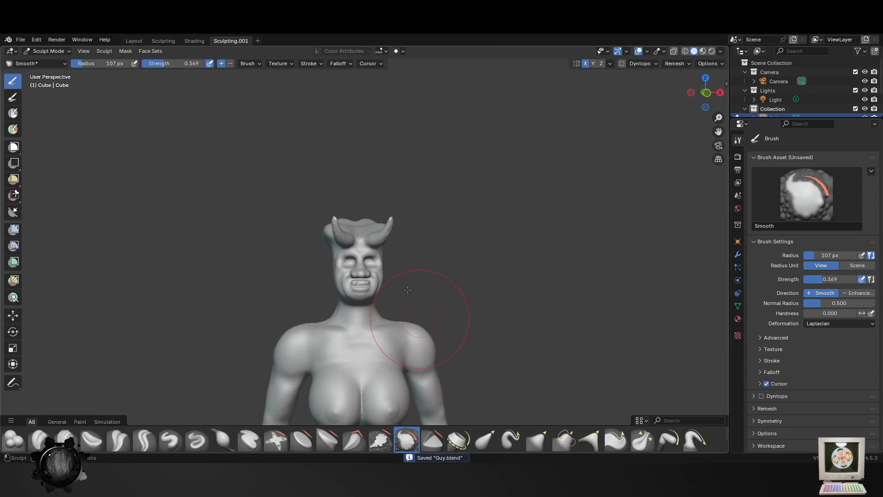
- Try to smooth the lips and teeth with the Smooth brush at a 107 px radius
{"action": "scroll", "coordinate": [410, 280], "scroll_direction": "up", "scroll_amount": 4}
{"action": "middle_click_drag", "start_coordinate": [412, 269], "coordinate": [405, 270]}
{"action": "scroll", "coordinate": [382, 324], "scroll_direction": "up", "scroll_amount": 3}
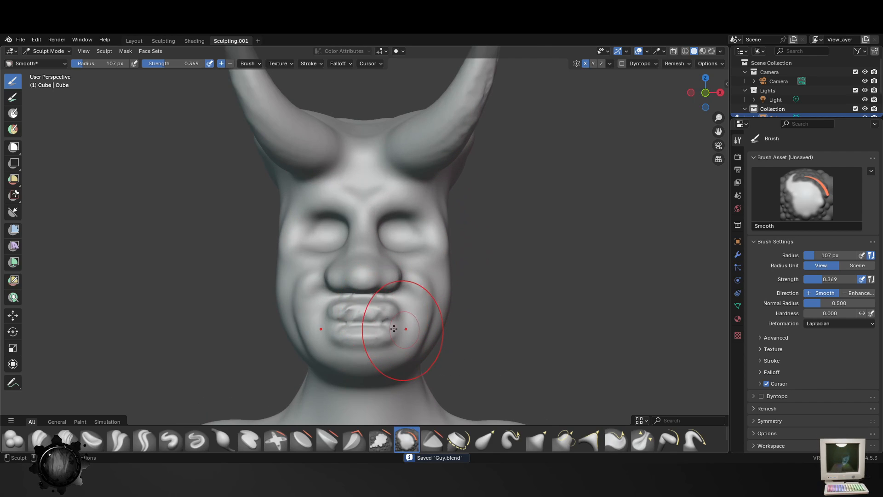
{"action": "left_click_drag", "start_coordinate": [379, 323], "coordinate": [359, 353]}
{"action": "key", "text": "ctrl+z"}
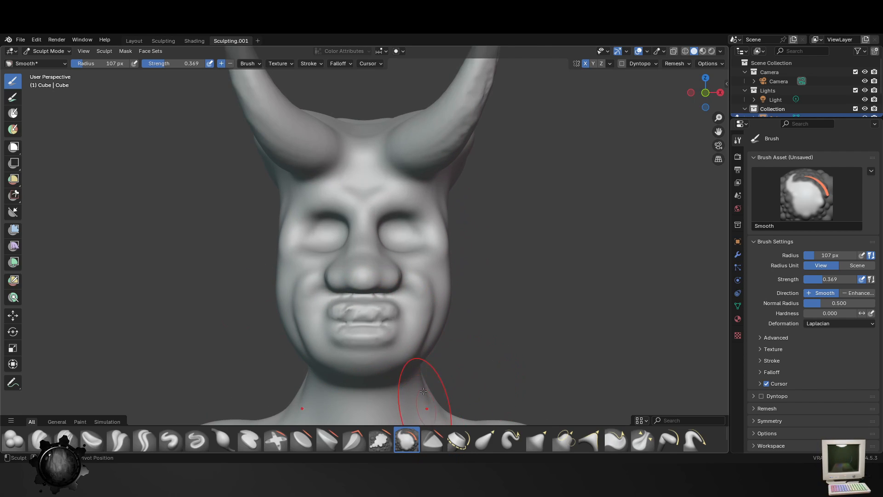
- Smooth the neck, mouth and cheeks with the Smooth brush at a 107 px radius
{"action": "middle_click_drag", "start_coordinate": [426, 404], "coordinate": [417, 369], "text": "shift"}
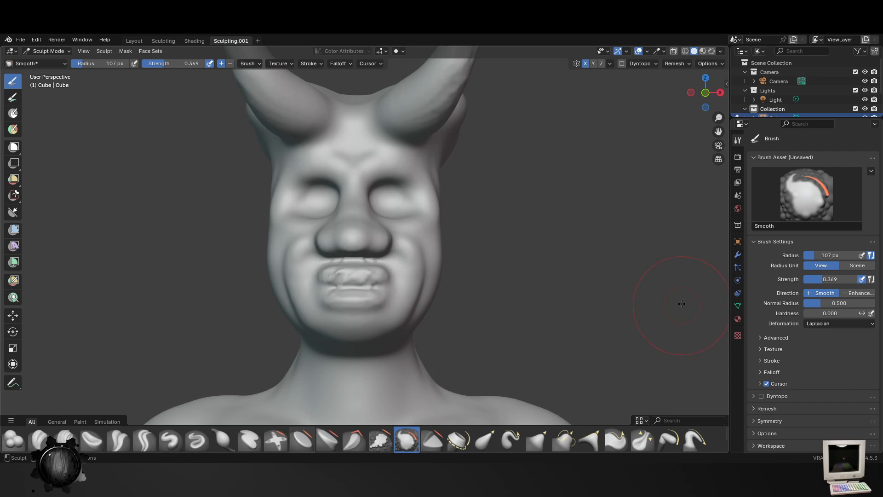
{"action": "middle_click_drag", "start_coordinate": [680, 304], "coordinate": [616, 308]}
{"action": "middle_click_drag", "start_coordinate": [369, 279], "coordinate": [453, 288]}
{"action": "middle_click_drag", "start_coordinate": [655, 280], "coordinate": [605, 277]}
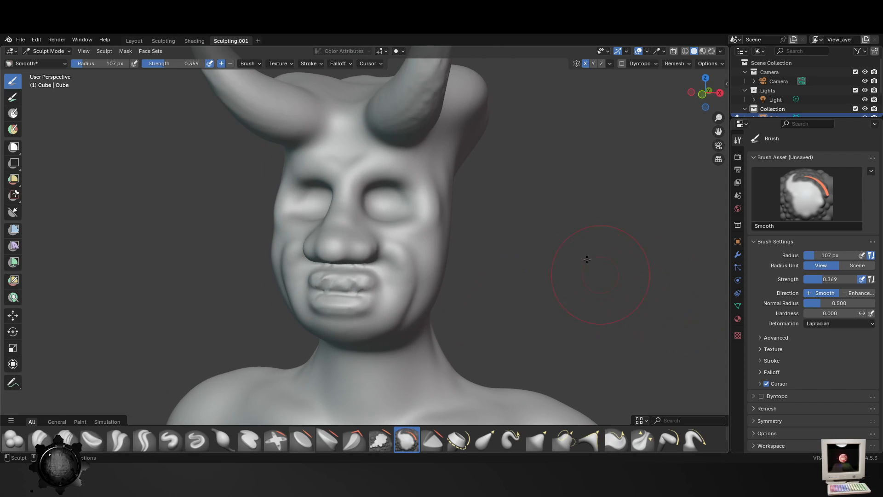
{"action": "mouse_move", "coordinate": [400, 282]}
{"action": "left_mouse_down"}
{"action": "mouse_move", "coordinate": [321, 262]}
{"action": "mouse_move", "coordinate": [364, 325]}
{"action": "mouse_move", "coordinate": [400, 237]}
{"action": "mouse_move", "coordinate": [436, 251]}
{"action": "mouse_move", "coordinate": [434, 203]}
{"action": "left_mouse_up"}
- Smooth the rough surface of the horns and the upper head with the Smooth brush at a 107 px radius
{"action": "middle_click_drag", "start_coordinate": [453, 114], "coordinate": [433, 226], "text": "shift"}
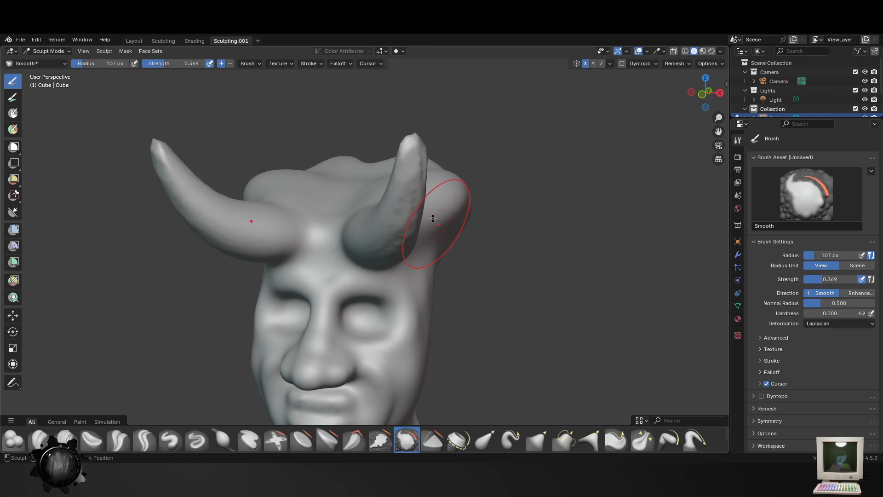
{"action": "middle_click_drag", "start_coordinate": [485, 211], "coordinate": [462, 191]}
{"action": "mouse_move", "coordinate": [435, 279]}
{"action": "middle_mouse_down"}
{"action": "mouse_move", "coordinate": [469, 280]}
{"action": "mouse_move", "coordinate": [480, 224]}
{"action": "middle_mouse_up"}
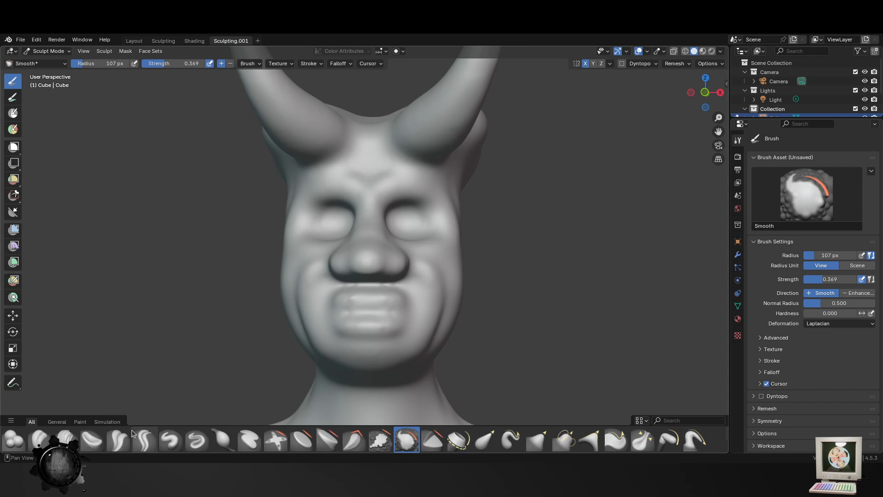
- Carve the line between the lips and the crease under the lower lip with the Crease Polish brush at 70 px radius
{"action": "left_click", "coordinate": [119, 439]}
{"action": "scroll", "coordinate": [375, 335], "scroll_direction": "up", "scroll_amount": 2}
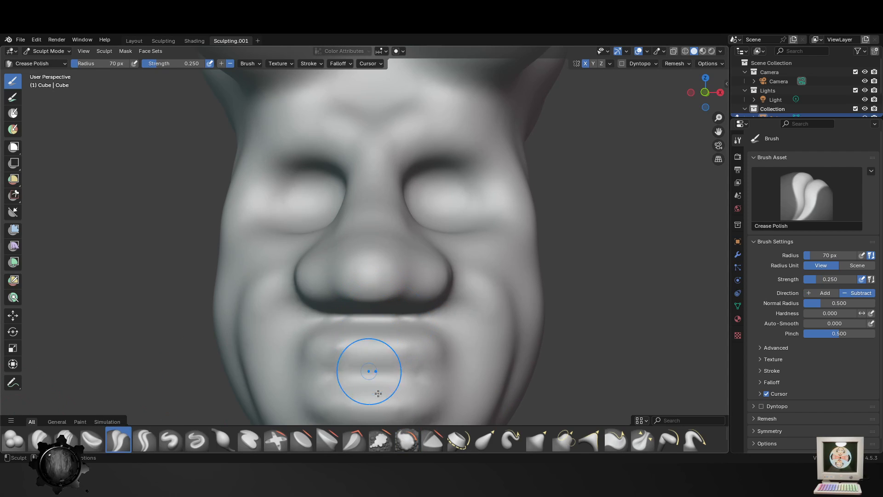
{"action": "scroll", "coordinate": [388, 336], "scroll_direction": "up", "scroll_amount": 1}
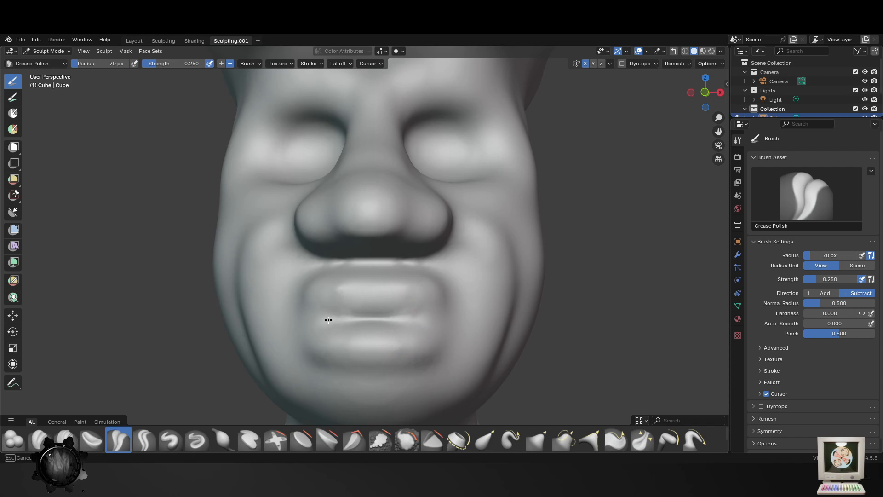
{"action": "middle_click_drag", "start_coordinate": [378, 340], "coordinate": [392, 366]}
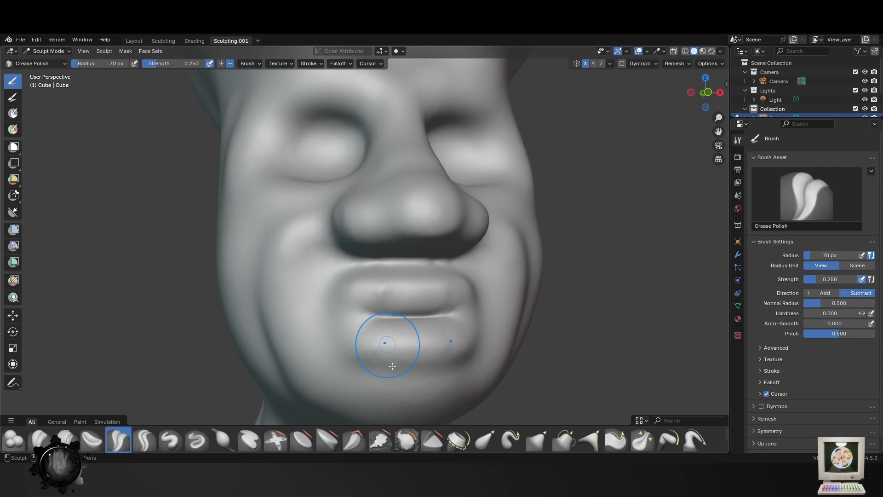
{"action": "scroll", "coordinate": [377, 359], "scroll_direction": "down", "scroll_amount": 5}
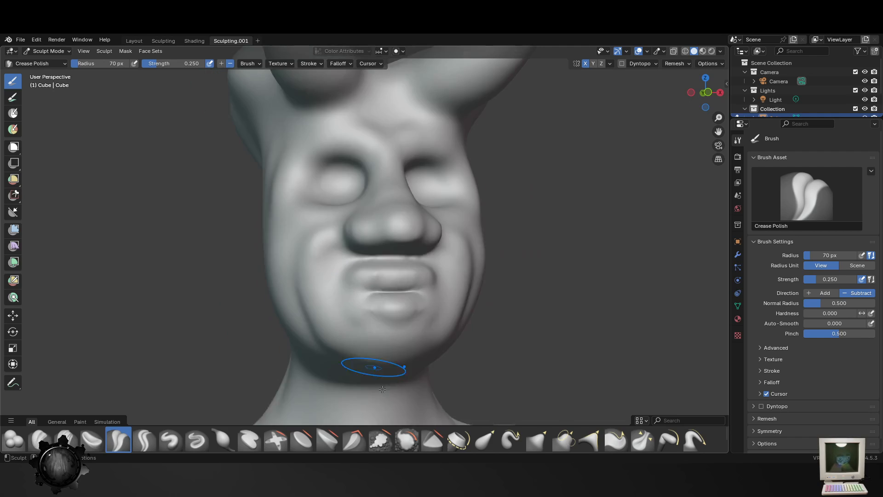
- Define the edge of the lower cheeks and chin with the Crease Polish brush at 70 px radius
{"action": "middle_click_drag", "start_coordinate": [380, 370], "coordinate": [397, 325]}
{"action": "left_click_drag", "start_coordinate": [394, 272], "coordinate": [360, 323]}
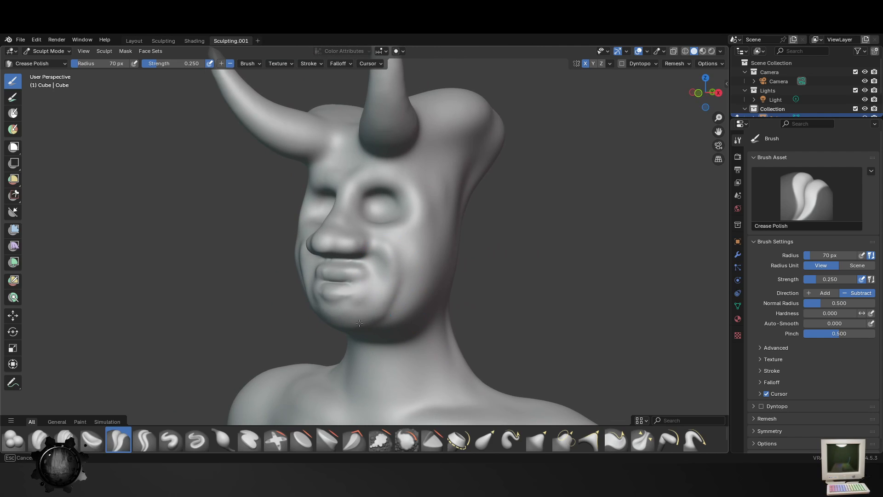
{"action": "left_click_drag", "start_coordinate": [384, 273], "coordinate": [350, 319]}
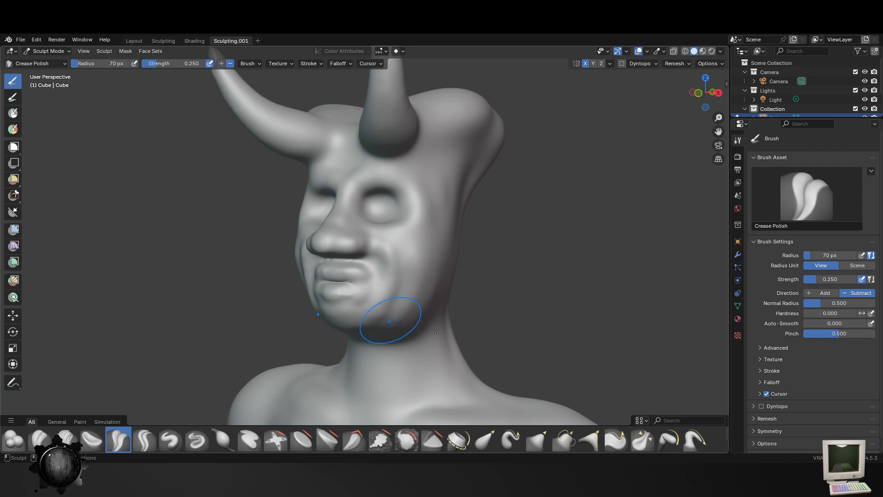
{"action": "middle_click_drag", "start_coordinate": [436, 331], "coordinate": [409, 301]}
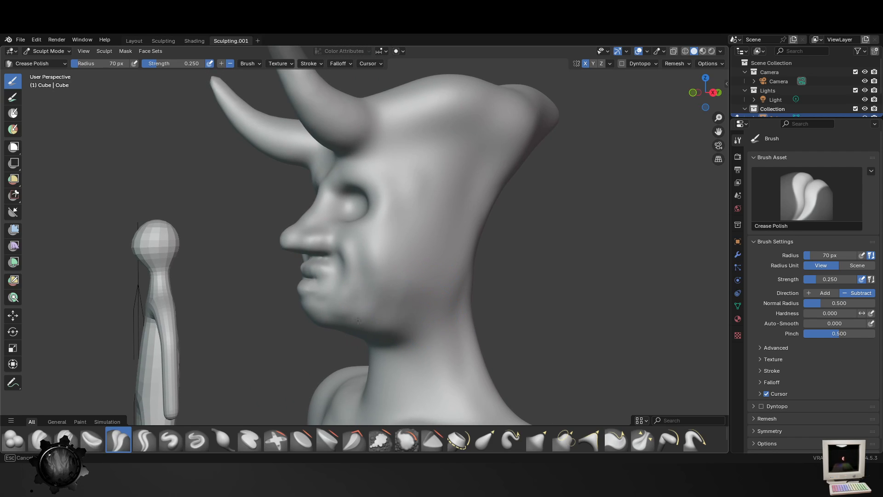
{"action": "middle_click_drag", "start_coordinate": [409, 337], "coordinate": [328, 341]}
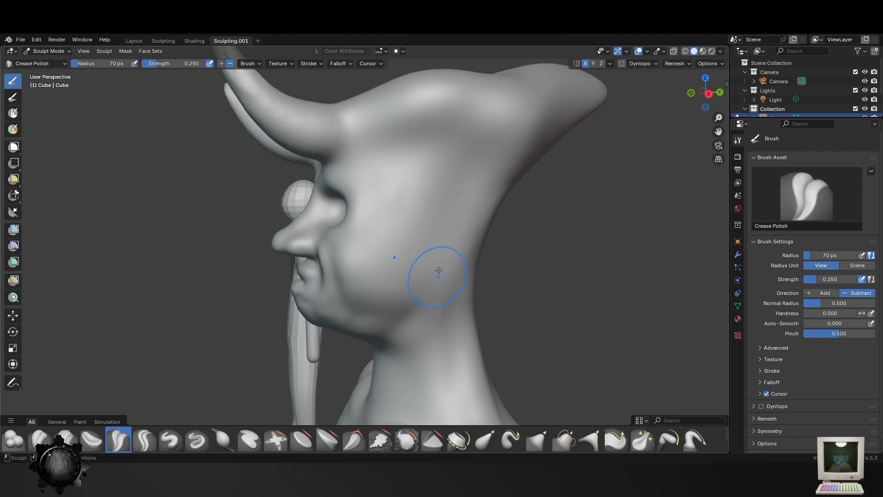
- Carve the jawline from behind the cheek down to the throat with the Crease Polish brush
{"action": "left_click_drag", "start_coordinate": [439, 270], "coordinate": [370, 355]}
{"action": "middle_click_drag", "start_coordinate": [390, 347], "coordinate": [398, 334]}
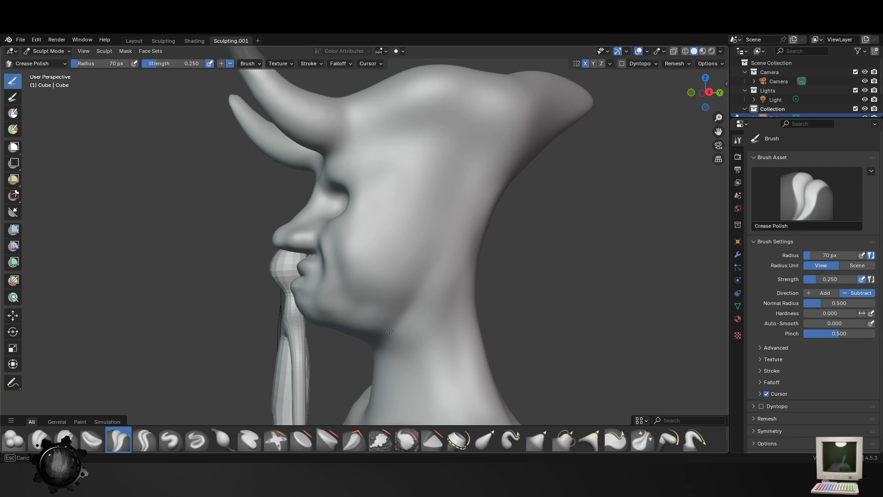
{"action": "left_click_drag", "start_coordinate": [437, 251], "coordinate": [380, 340]}
{"action": "middle_click_drag", "start_coordinate": [375, 353], "coordinate": [439, 332]}
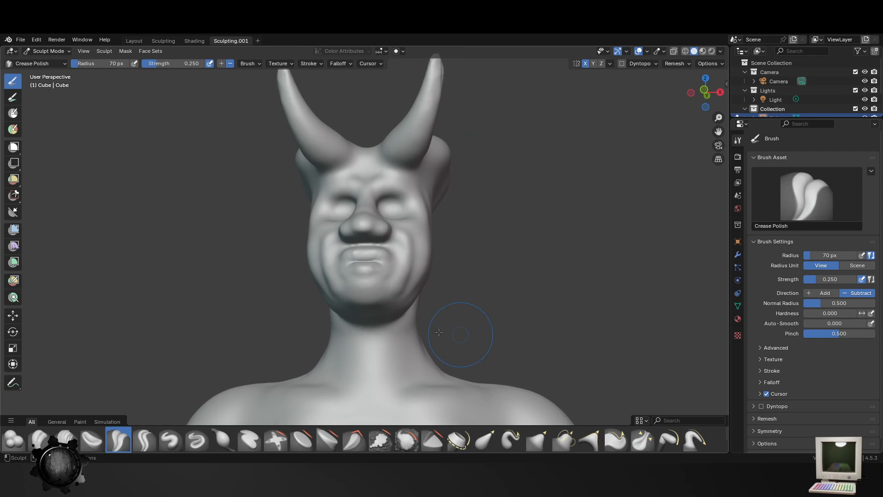
- Extend the crease from the back of the jaw around the base of the skull with the Crease Polish brush
{"action": "middle_click_drag", "start_coordinate": [383, 326], "coordinate": [343, 317]}
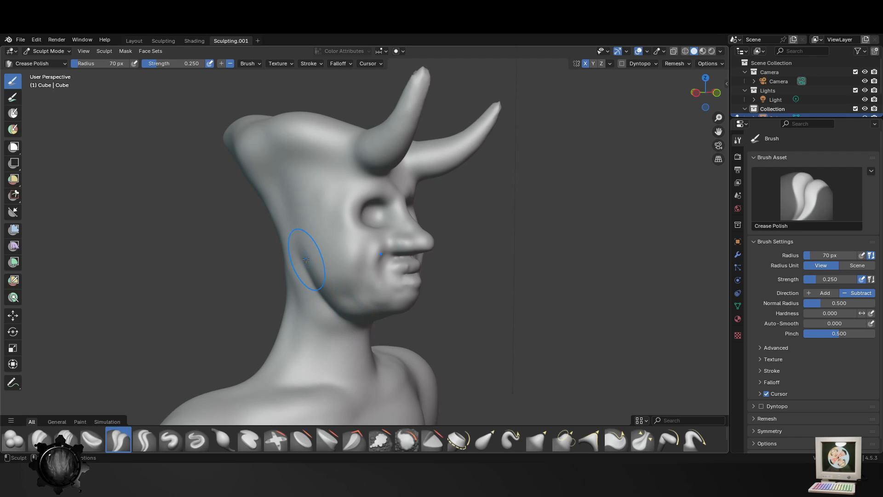
{"action": "middle_click_drag", "start_coordinate": [294, 290], "coordinate": [332, 288]}
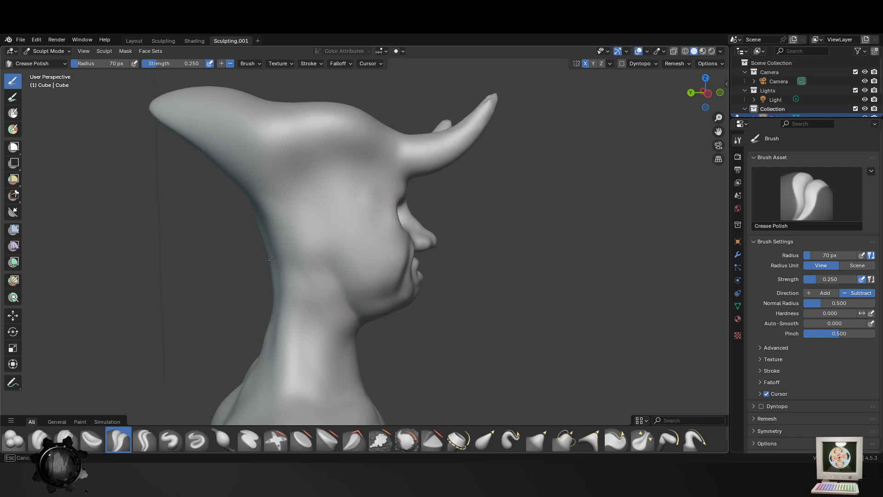
{"action": "middle_click_drag", "start_coordinate": [272, 260], "coordinate": [365, 284]}
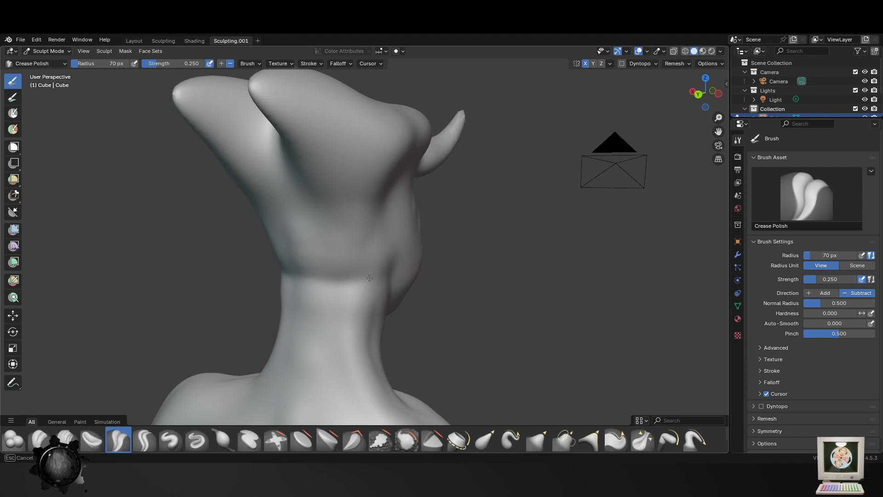
{"action": "middle_click_drag", "start_coordinate": [399, 316], "coordinate": [382, 338]}
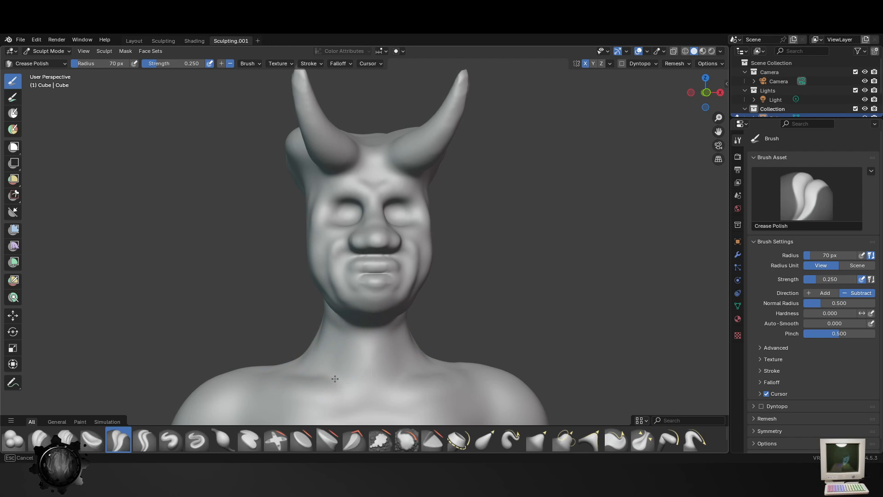
- Define the collarbones and the transition from neck to shoulders with the Crease Polish brush at 70 px radius
{"action": "scroll", "coordinate": [385, 374], "scroll_direction": "down", "scroll_amount": 3}
{"action": "middle_click_drag", "start_coordinate": [385, 374], "coordinate": [401, 395]}
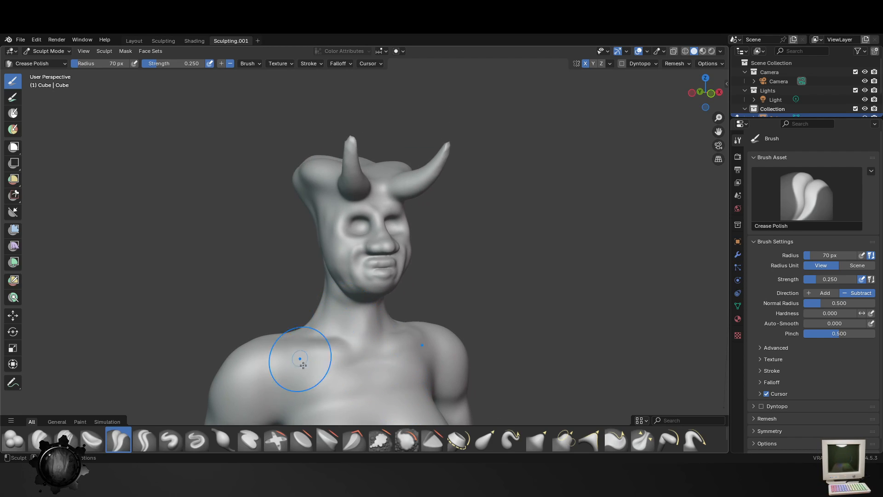
{"action": "middle_click_drag", "start_coordinate": [303, 365], "coordinate": [355, 356]}
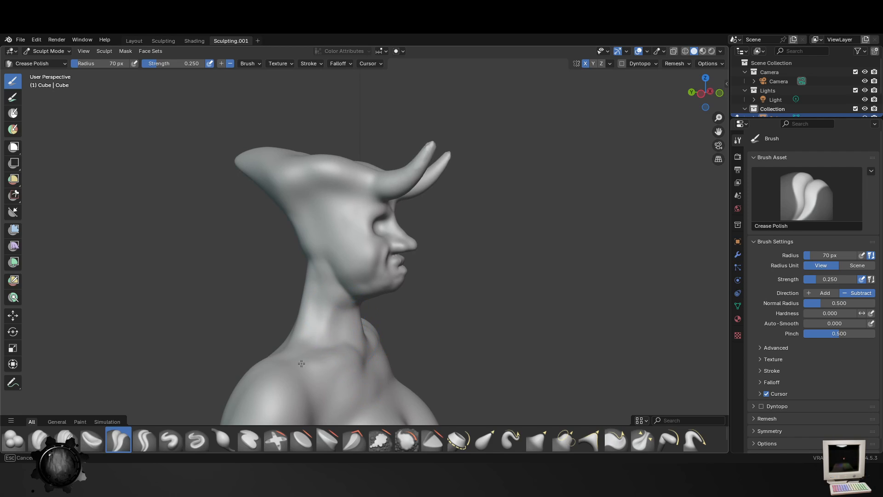
{"action": "middle_click_drag", "start_coordinate": [285, 359], "coordinate": [322, 350]}
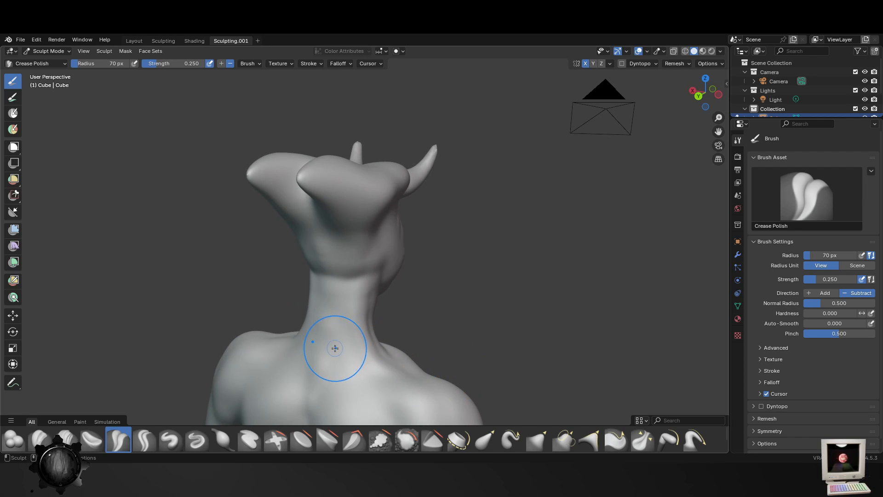
{"action": "middle_click_drag", "start_coordinate": [363, 373], "coordinate": [276, 361]}
- Soften the cheek folds beside the nose and mouth with the Smooth brush at a 99 px radius
{"action": "scroll", "coordinate": [429, 322], "scroll_direction": "down", "scroll_amount": 2}
{"action": "scroll", "coordinate": [449, 247], "scroll_direction": "up", "scroll_amount": 3}
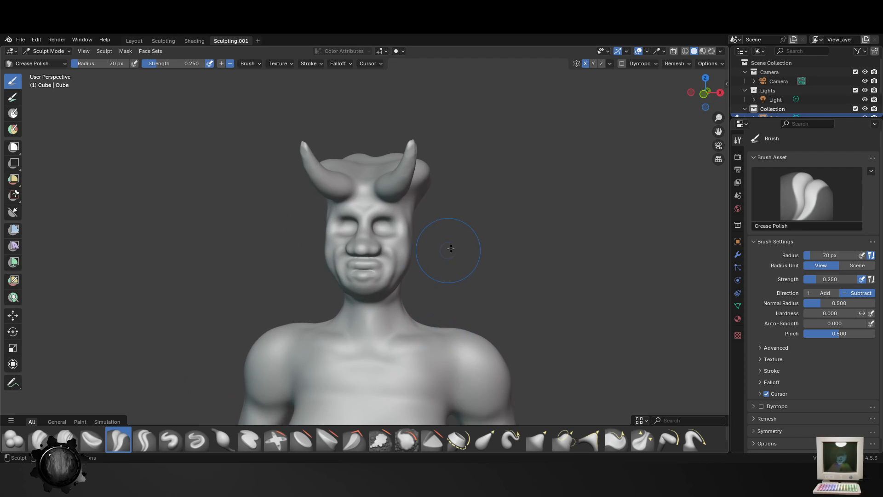
{"action": "middle_click_drag", "start_coordinate": [467, 256], "coordinate": [489, 293]}
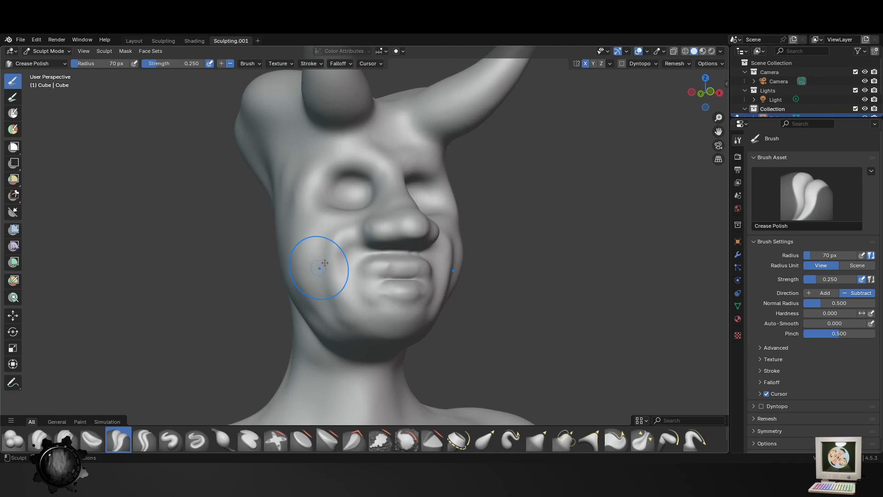
{"action": "left_click", "coordinate": [407, 440]}
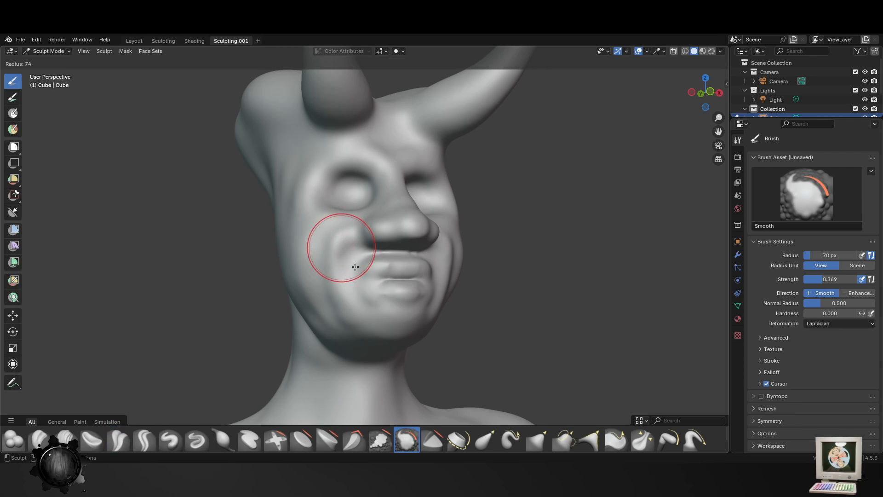
{"action": "middle_click_drag", "start_coordinate": [334, 236], "coordinate": [146, 411]}
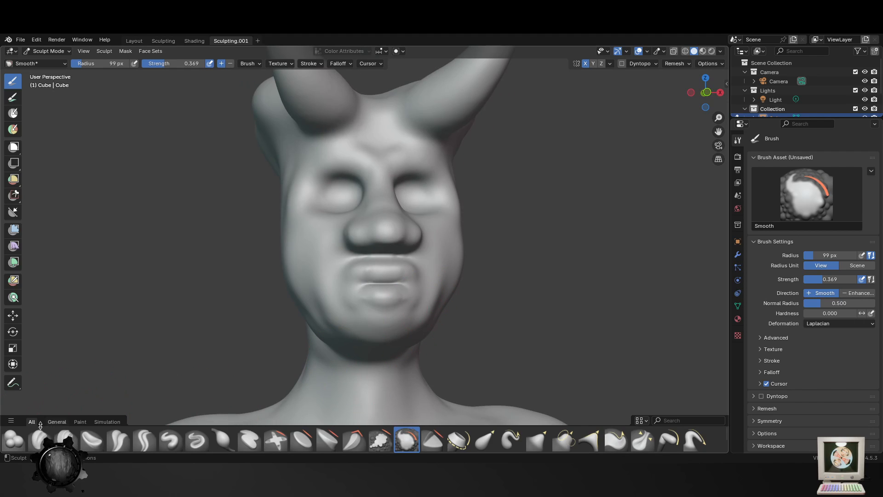
- Build up fuller cheeks with the Blob brush at 99 px radius and 0.356 strength
{"action": "left_click", "coordinate": [14, 439]}
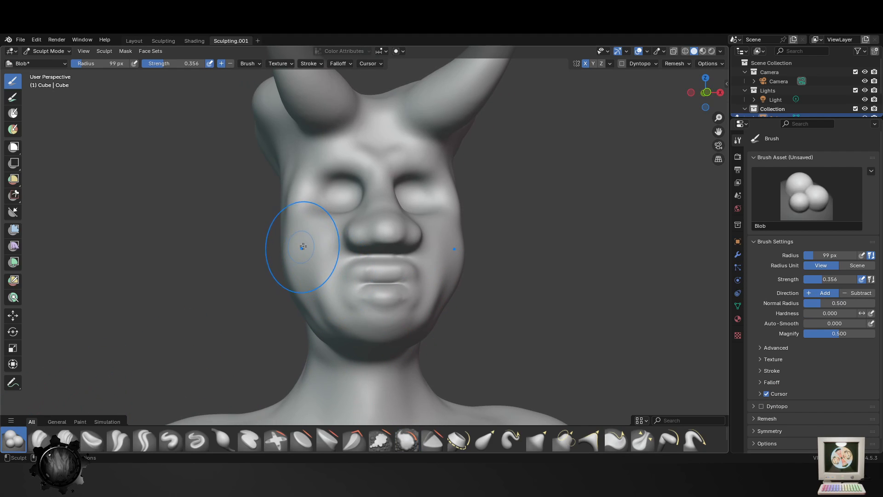
{"action": "middle_click_drag", "start_coordinate": [306, 237], "coordinate": [364, 325]}
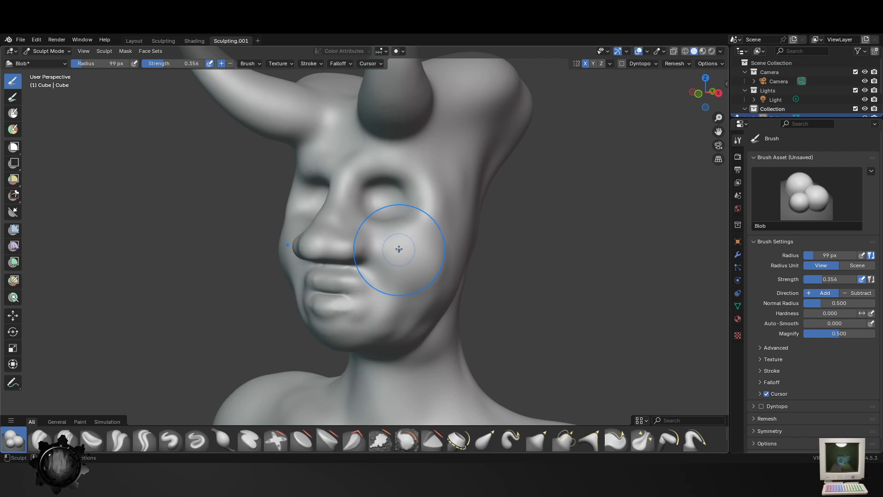
{"action": "left_click_drag", "start_coordinate": [398, 247], "coordinate": [436, 322]}
- Add volume to the chin and lower jaw with the Blob brush, reducing its radius to 86 px
{"action": "middle_click_drag", "start_coordinate": [380, 333], "coordinate": [364, 356]}
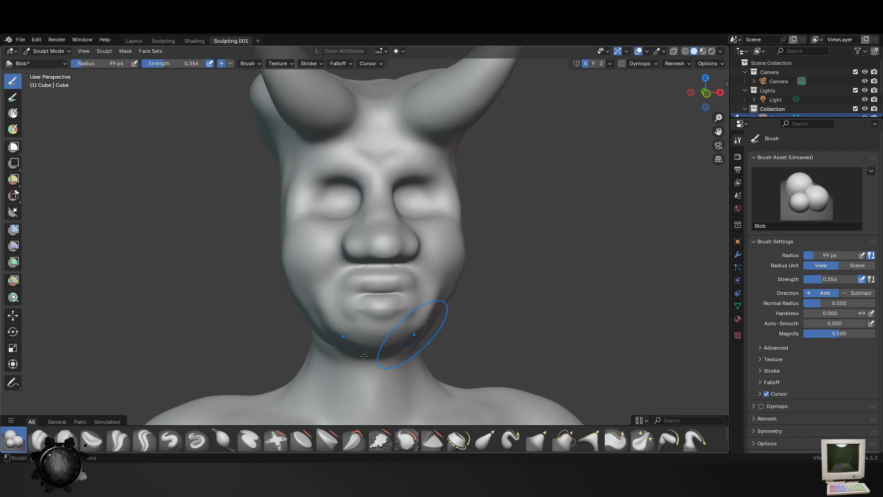
{"action": "mouse_move", "coordinate": [322, 326]}
{"action": "left_mouse_down"}
{"action": "mouse_move", "coordinate": [364, 350]}
{"action": "mouse_move", "coordinate": [377, 340]}
{"action": "left_mouse_up"}
{"action": "middle_click_drag", "start_coordinate": [372, 328], "coordinate": [414, 330]}
{"action": "key", "text": "f"}
{"action": "left_click", "coordinate": [415, 333]}
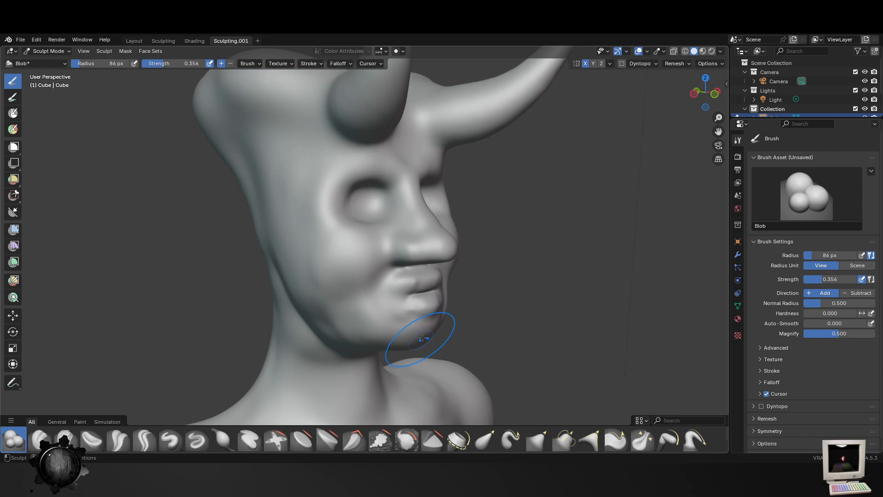
- Reshape the jaw and chin contour with the Elastic Grab brush at 86 px radius
{"action": "left_click", "coordinate": [485, 440]}
{"action": "left_click_drag", "start_coordinate": [335, 346], "coordinate": [347, 326]}
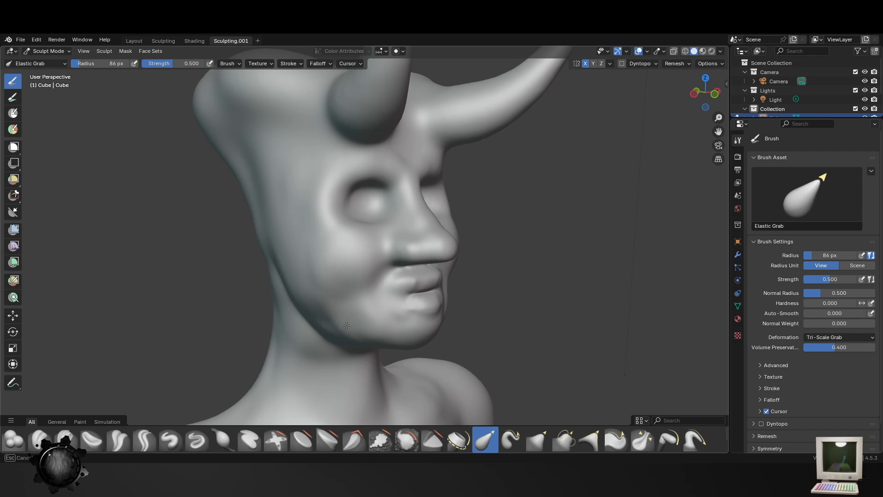
{"action": "middle_click_drag", "start_coordinate": [401, 345], "coordinate": [430, 331]}
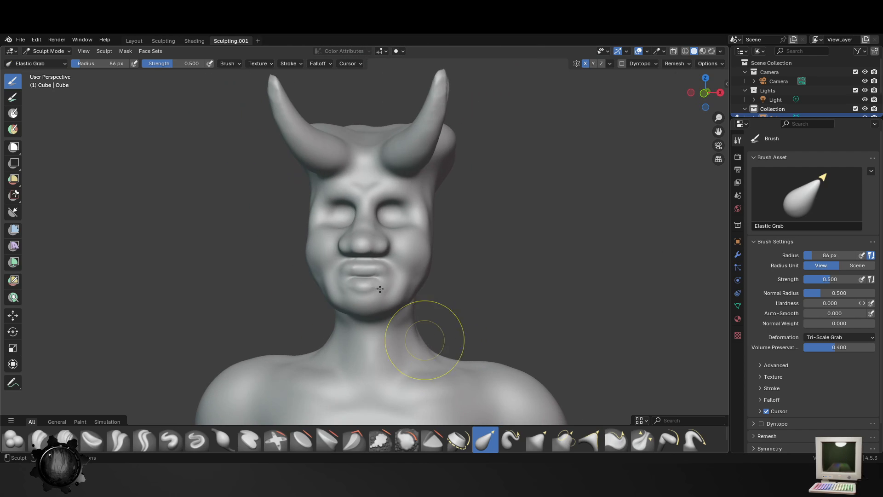
- Pull the horn tips upward and outward with the Elastic Grab brush to lengthen the horns
{"action": "middle_click_drag", "start_coordinate": [483, 292], "coordinate": [449, 266]}
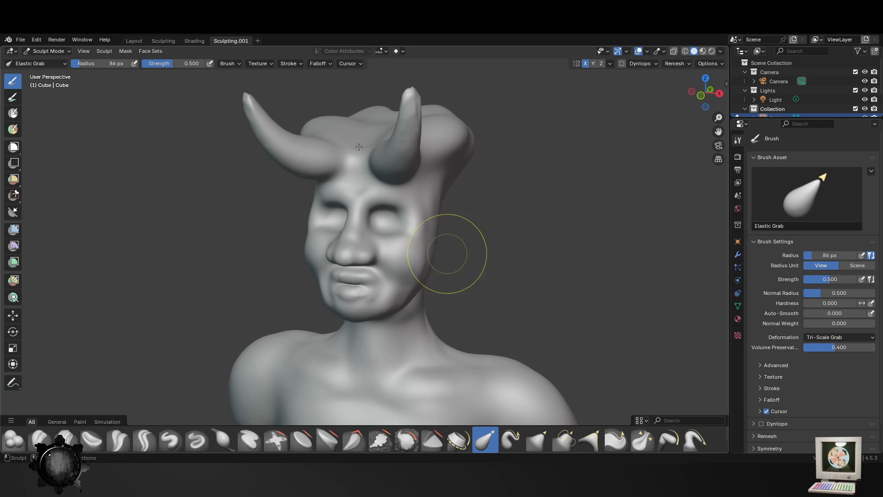
{"action": "middle_click_drag", "start_coordinate": [392, 134], "coordinate": [474, 95]}
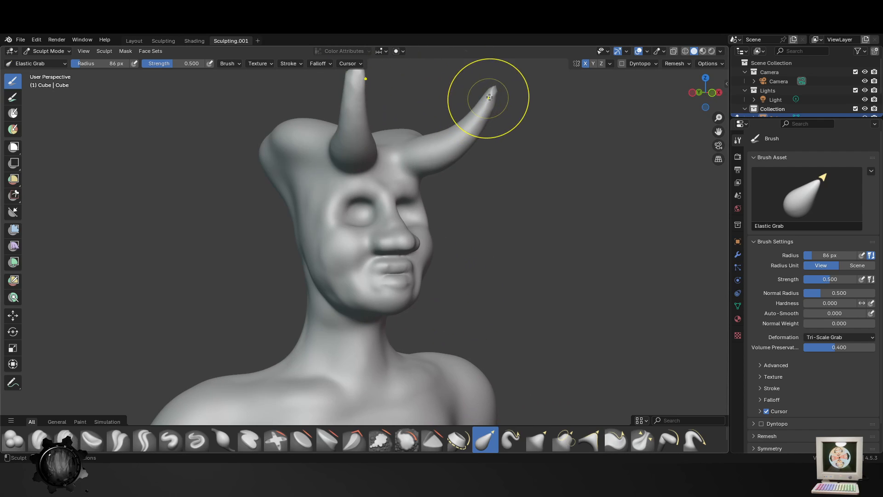
{"action": "left_click_drag", "start_coordinate": [483, 98], "coordinate": [505, 71]}
{"action": "middle_click_drag", "start_coordinate": [473, 190], "coordinate": [441, 154]}
{"action": "left_click_drag", "start_coordinate": [442, 153], "coordinate": [449, 132]}
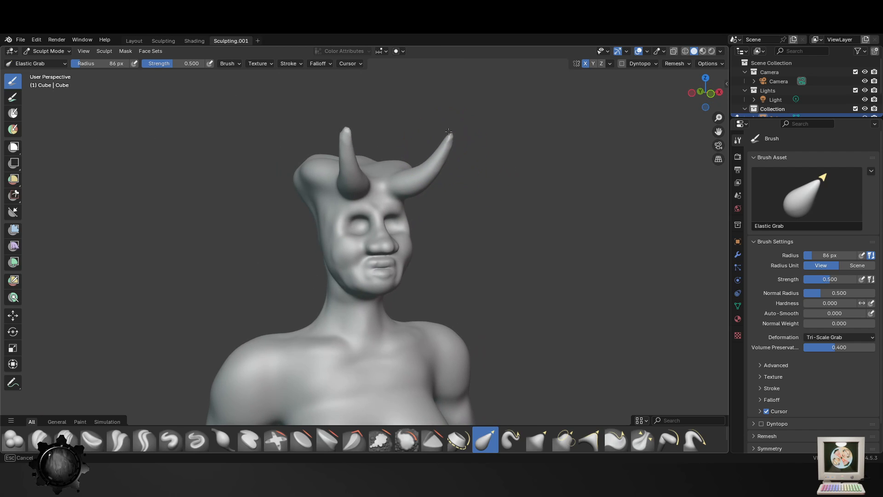
- Build up the underside of the chin and jaw with the Blob brush at a 97 px radius
{"action": "mouse_move", "coordinate": [467, 276]}
{"action": "middle_mouse_down"}
{"action": "mouse_move", "coordinate": [384, 305]}
{"action": "mouse_move", "coordinate": [458, 277]}
{"action": "middle_mouse_up"}
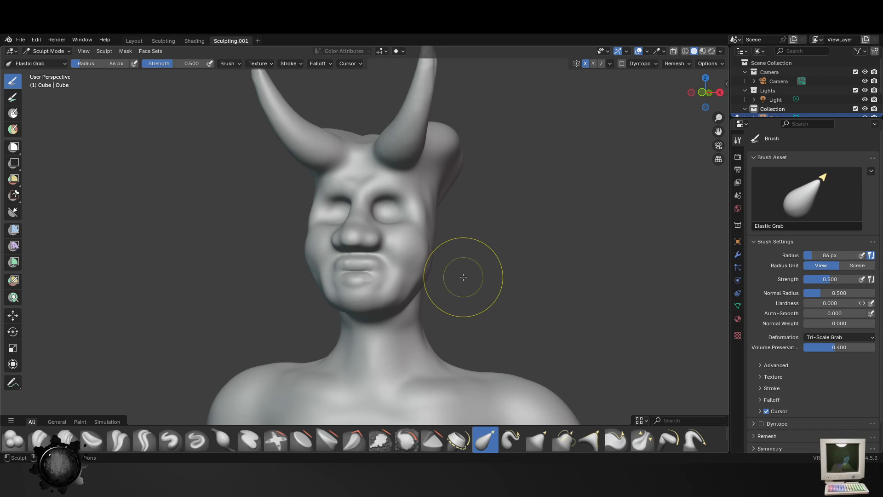
{"action": "mouse_move", "coordinate": [457, 270]}
{"action": "middle_mouse_down"}
{"action": "mouse_move", "coordinate": [467, 316]}
{"action": "mouse_move", "coordinate": [395, 328]}
{"action": "mouse_move", "coordinate": [391, 315]}
{"action": "middle_mouse_up"}
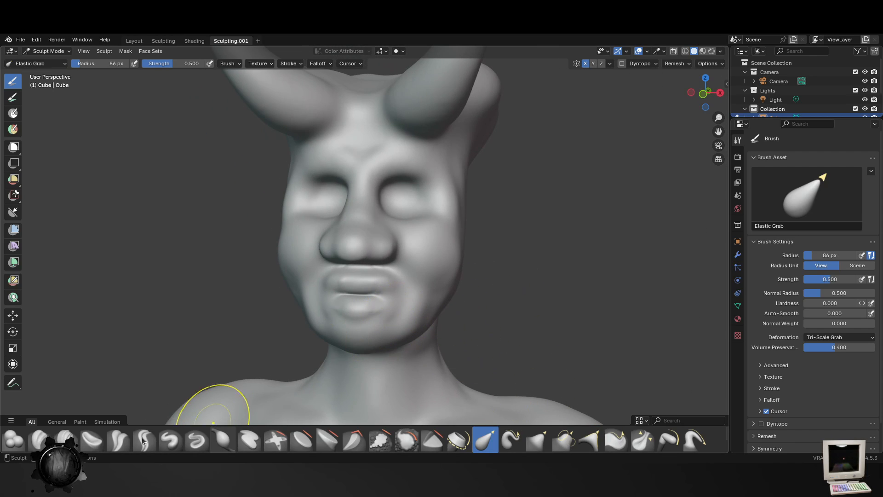
{"action": "left_click", "coordinate": [13, 440]}
{"action": "key", "text": "f"}
{"action": "left_click", "coordinate": [457, 284]}
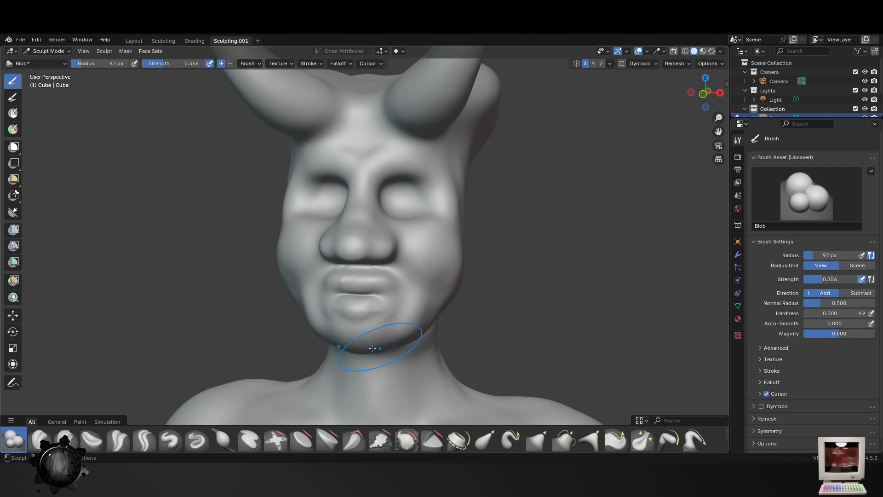
{"action": "scroll", "coordinate": [402, 356], "scroll_direction": "down", "scroll_amount": 1}
{"action": "middle_click_drag", "start_coordinate": [434, 361], "coordinate": [492, 359]}
{"action": "scroll", "coordinate": [416, 354], "scroll_direction": "up", "scroll_amount": 1}
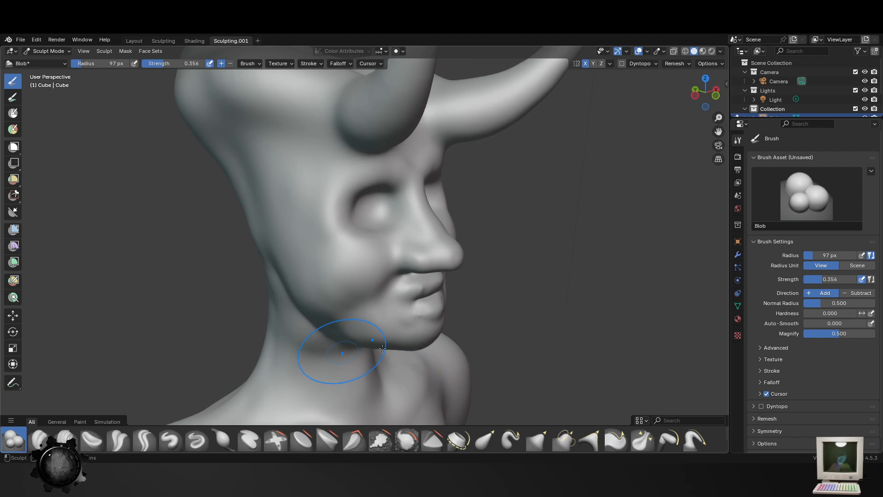
{"action": "mouse_move", "coordinate": [382, 348]}
{"action": "middle_mouse_down"}
{"action": "mouse_move", "coordinate": [405, 351]}
{"action": "mouse_move", "coordinate": [423, 253]}
{"action": "mouse_move", "coordinate": [391, 286]}
{"action": "middle_mouse_up"}
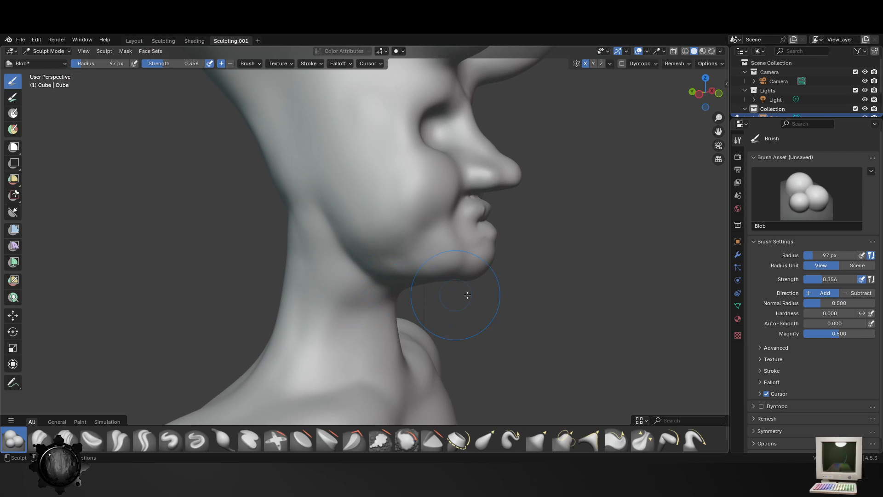
- Reshape the sides of the jaw and cheeks with the Elastic Grab brush at 97 px radius
{"action": "middle_click_drag", "start_coordinate": [468, 295], "coordinate": [465, 298]}
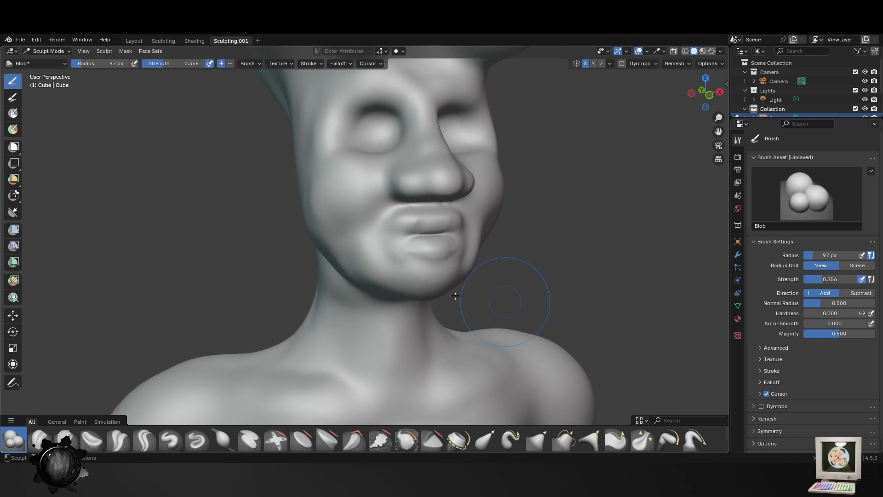
{"action": "middle_click_drag", "start_coordinate": [478, 305], "coordinate": [405, 282]}
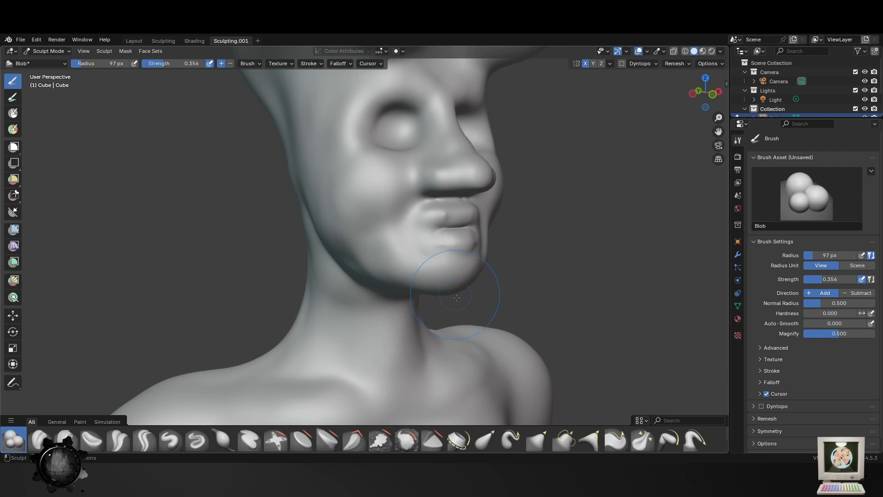
{"action": "scroll", "coordinate": [457, 298], "scroll_direction": "down", "scroll_amount": 4}
{"action": "middle_click_drag", "start_coordinate": [460, 298], "coordinate": [426, 298]}
{"action": "scroll", "coordinate": [451, 239], "scroll_direction": "up", "scroll_amount": 4}
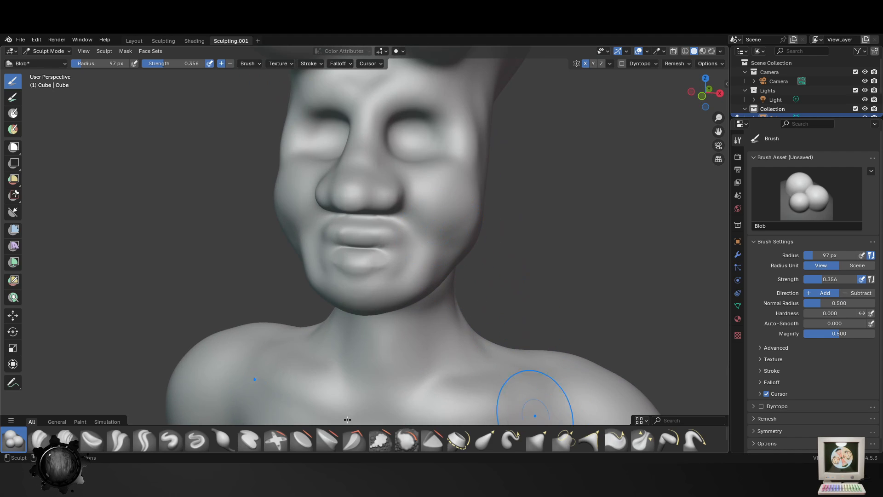
{"action": "left_click", "coordinate": [485, 438]}
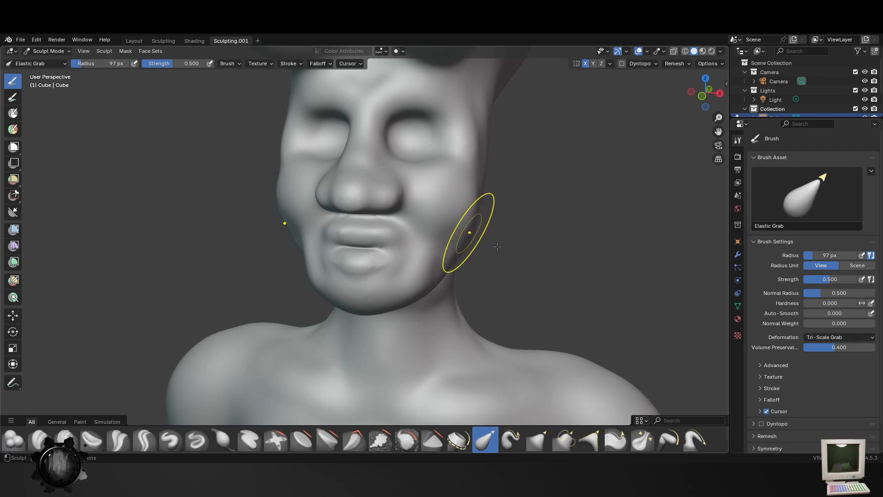
{"action": "mouse_move", "coordinate": [469, 233]}
{"action": "middle_mouse_down"}
{"action": "mouse_move", "coordinate": [374, 272]}
{"action": "mouse_move", "coordinate": [357, 252]}
{"action": "middle_mouse_up"}
{"action": "left_click_drag", "start_coordinate": [351, 259], "coordinate": [349, 248]}
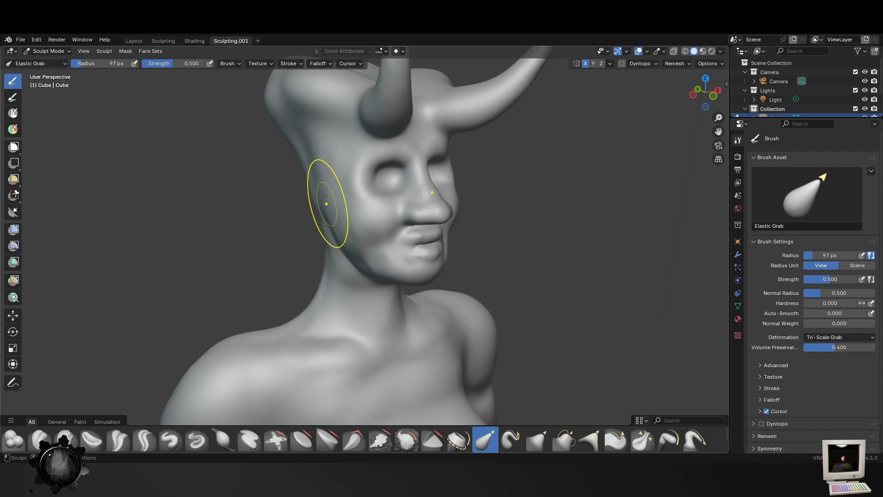
{"action": "middle_click_drag", "start_coordinate": [504, 229], "coordinate": [467, 203]}
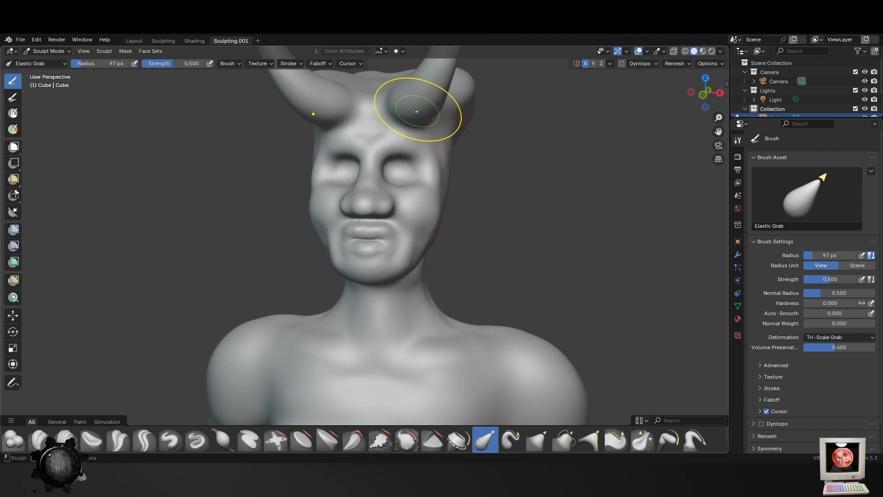
- Adjust the horn bases and the sides of the head with the Elastic Grab brush at 97 px radius
{"action": "mouse_move", "coordinate": [423, 118]}
{"action": "left_mouse_down"}
{"action": "mouse_move", "coordinate": [433, 118]}
{"action": "mouse_move", "coordinate": [429, 96]}
{"action": "left_mouse_up"}
{"action": "mouse_move", "coordinate": [429, 96]}
{"action": "middle_mouse_down"}
{"action": "mouse_move", "coordinate": [467, 213]}
{"action": "mouse_move", "coordinate": [388, 247]}
{"action": "mouse_move", "coordinate": [304, 170]}
{"action": "middle_mouse_up"}
{"action": "left_click_drag", "start_coordinate": [327, 152], "coordinate": [306, 159]}
{"action": "mouse_move", "coordinate": [367, 252]}
{"action": "middle_mouse_down"}
{"action": "mouse_move", "coordinate": [385, 255]}
{"action": "mouse_move", "coordinate": [345, 276]}
{"action": "mouse_move", "coordinate": [345, 258]}
{"action": "mouse_move", "coordinate": [306, 292]}
{"action": "middle_mouse_up"}
{"action": "scroll", "coordinate": [333, 280], "scroll_direction": "up", "scroll_amount": 3}
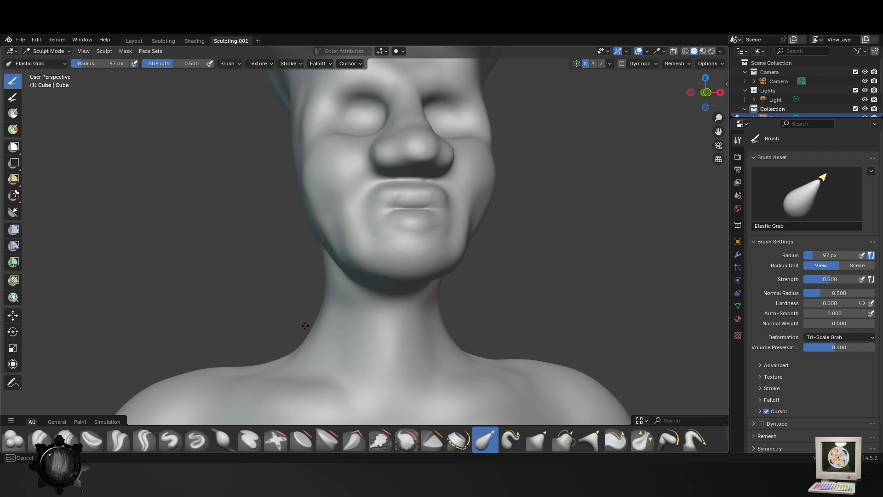
{"action": "scroll", "coordinate": [330, 345], "scroll_direction": "down", "scroll_amount": 1}
{"action": "mouse_move", "coordinate": [330, 345]}
{"action": "middle_mouse_down"}
{"action": "mouse_move", "coordinate": [442, 360]}
{"action": "mouse_move", "coordinate": [355, 341]}
{"action": "mouse_move", "coordinate": [428, 237]}
{"action": "mouse_move", "coordinate": [385, 251]}
{"action": "mouse_move", "coordinate": [489, 247]}
{"action": "mouse_move", "coordinate": [296, 290]}
{"action": "mouse_move", "coordinate": [349, 275]}
{"action": "middle_mouse_up"}
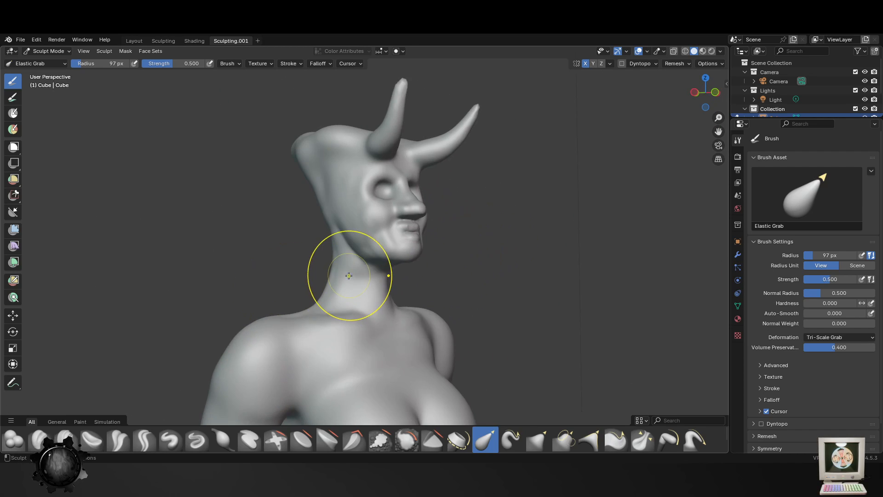
- Refine the curve and length of the horns with the Elastic Grab brush at 97 px radius
{"action": "middle_click_drag", "start_coordinate": [489, 197], "coordinate": [474, 262]}
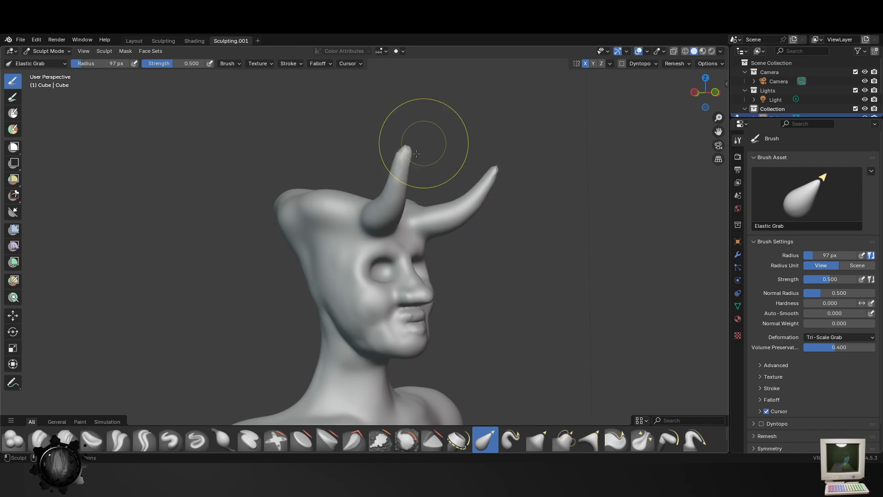
{"action": "left_click_drag", "start_coordinate": [416, 153], "coordinate": [401, 137]}
{"action": "left_click_drag", "start_coordinate": [403, 168], "coordinate": [391, 136]}
{"action": "left_click_drag", "start_coordinate": [388, 188], "coordinate": [389, 180]}
{"action": "mouse_move", "coordinate": [398, 141]}
{"action": "left_mouse_down"}
{"action": "mouse_move", "coordinate": [434, 115]}
{"action": "mouse_move", "coordinate": [483, 110]}
{"action": "mouse_move", "coordinate": [305, 95]}
{"action": "left_mouse_up"}
- Narrow the nose and adjust its bridge with the Elastic Grab brush, reducing the radius to 28 px
{"action": "middle_click_drag", "start_coordinate": [405, 211], "coordinate": [447, 245]}
{"action": "scroll", "coordinate": [414, 260], "scroll_direction": "up", "scroll_amount": 4}
{"action": "left_click_drag", "start_coordinate": [449, 241], "coordinate": [444, 217]}
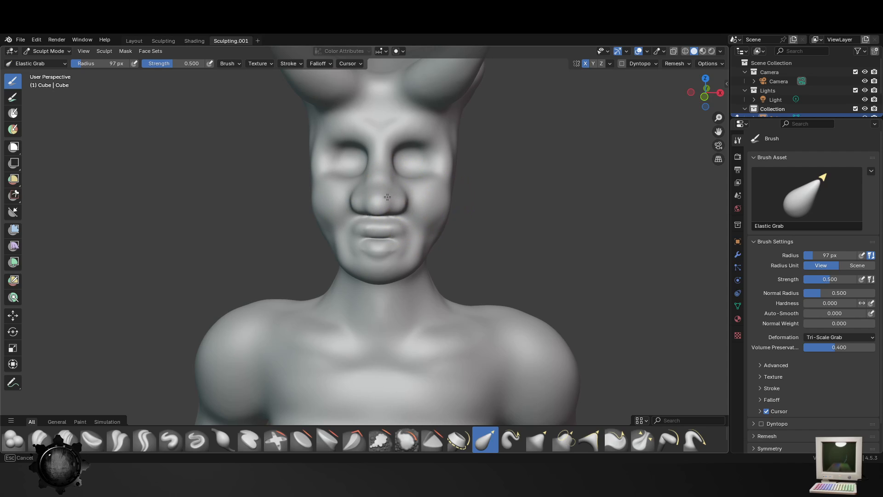
{"action": "mouse_move", "coordinate": [388, 197]}
{"action": "left_mouse_down"}
{"action": "mouse_move", "coordinate": [354, 191]}
{"action": "mouse_move", "coordinate": [368, 195]}
{"action": "left_mouse_up"}
{"action": "key", "text": "f"}
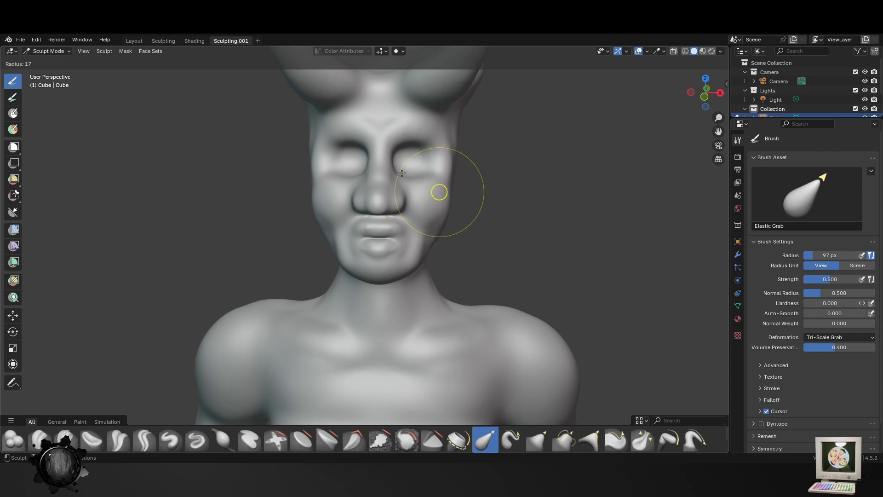
{"action": "left_click", "coordinate": [447, 193]}
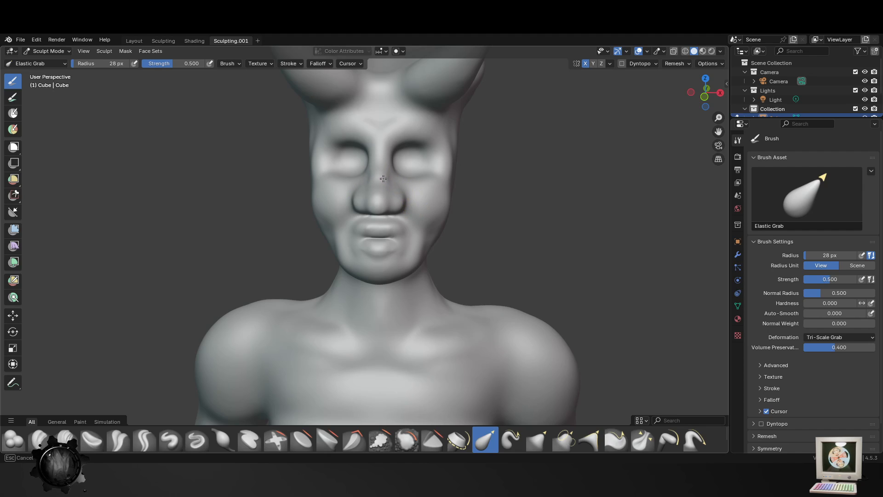
{"action": "left_click_drag", "start_coordinate": [383, 178], "coordinate": [384, 180]}
- Reshape the side of the nose with the Elastic Grab brush at 35 px radius and save the file
{"action": "scroll", "coordinate": [392, 194], "scroll_direction": "up", "scroll_amount": 4}
{"action": "mouse_move", "coordinate": [420, 247]}
{"action": "middle_mouse_down", "text": "shift"}
{"action": "mouse_move", "coordinate": [422, 271]}
{"action": "mouse_move", "coordinate": [460, 228]}
{"action": "middle_mouse_up", "text": "shift"}
{"action": "key", "text": "f"}
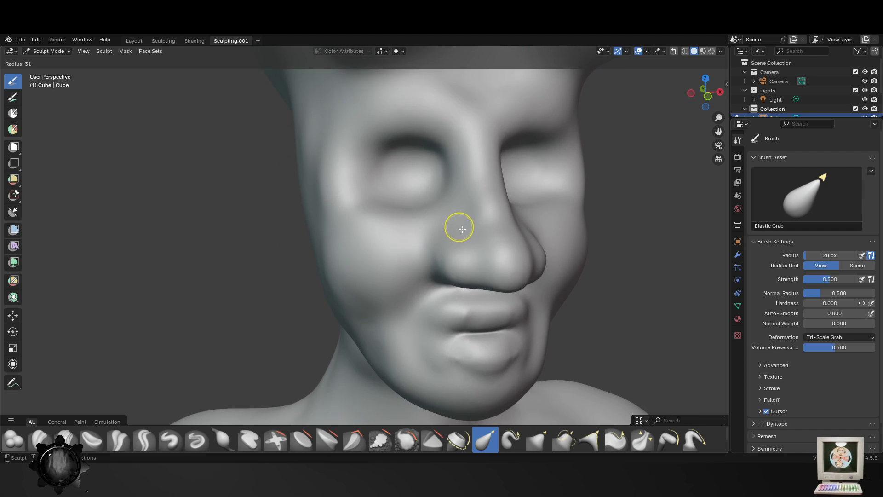
{"action": "left_click", "coordinate": [462, 229]}
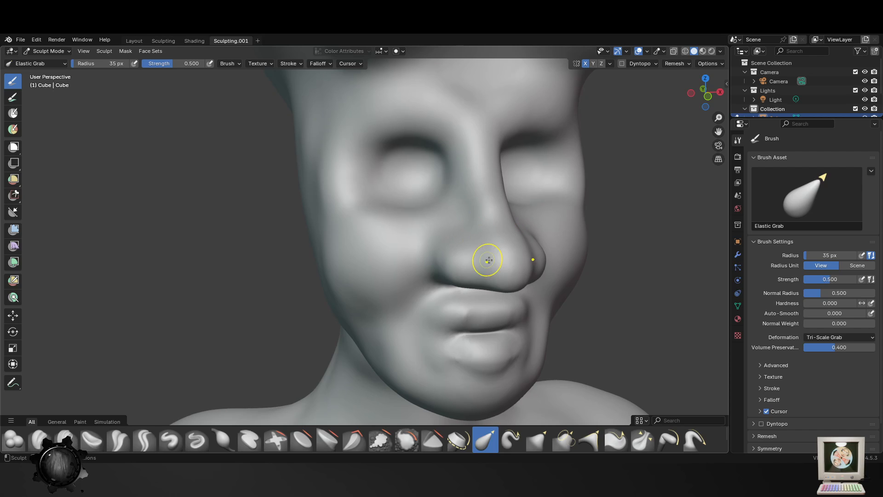
{"action": "left_click_drag", "start_coordinate": [488, 269], "coordinate": [487, 257]}
{"action": "middle_click_drag", "start_coordinate": [493, 315], "coordinate": [528, 306]}
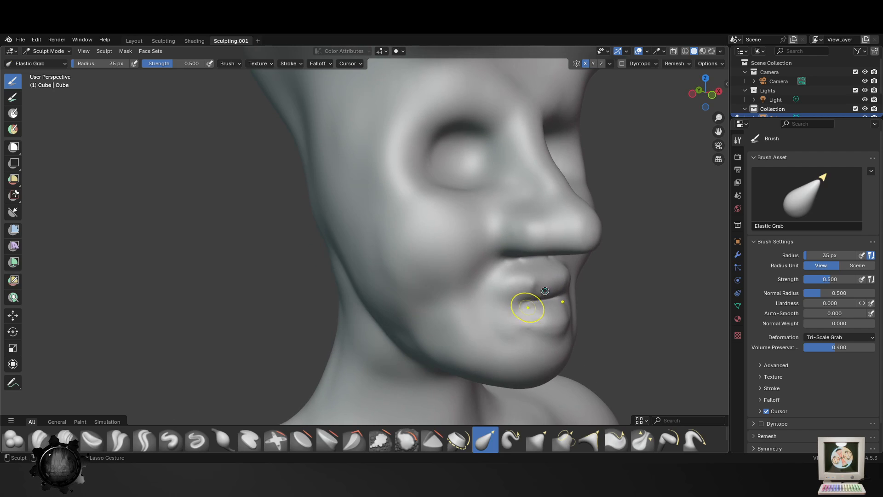
{"action": "key", "text": "ctrl+s"}
- Carve the creases separating the nose tip from the nostril wings with the Crease Polish brush at 39 px radius
{"action": "left_click", "coordinate": [118, 439]}
{"action": "key", "text": "f"}
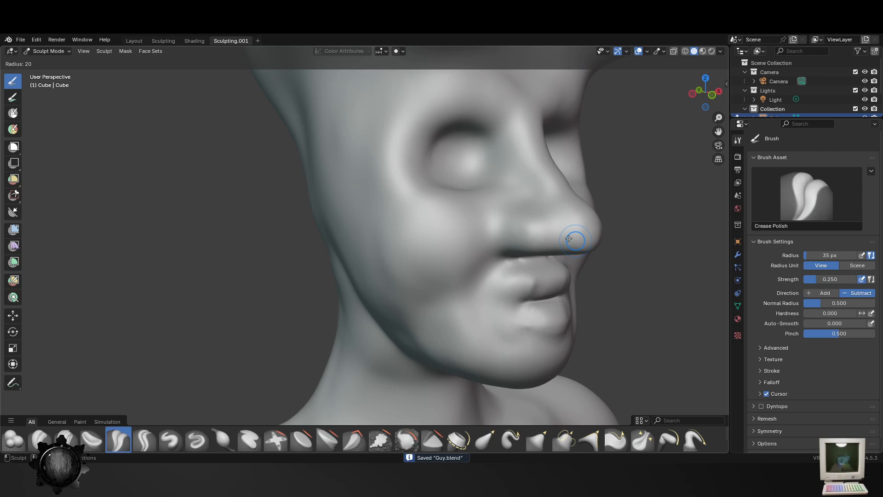
{"action": "left_click", "coordinate": [581, 246]}
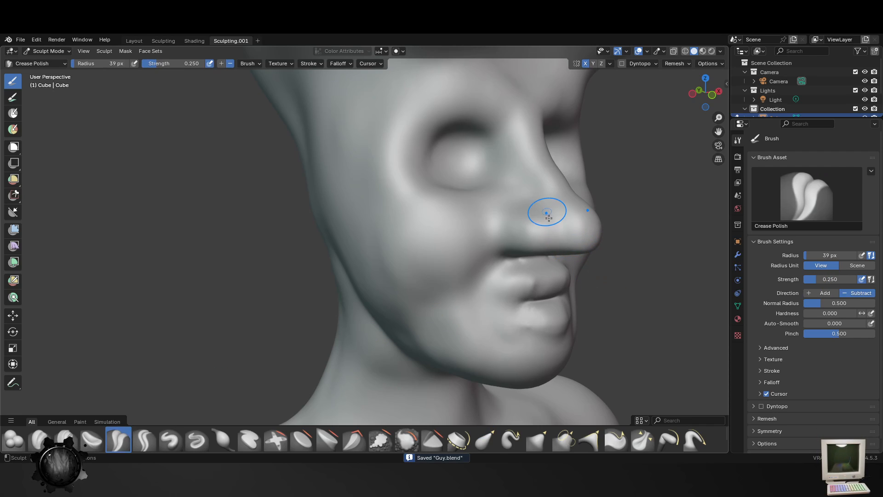
{"action": "left_click_drag", "start_coordinate": [547, 214], "coordinate": [564, 238]}
{"action": "middle_click_drag", "start_coordinate": [566, 242], "coordinate": [564, 230]}
{"action": "left_click_drag", "start_coordinate": [533, 196], "coordinate": [543, 203]}
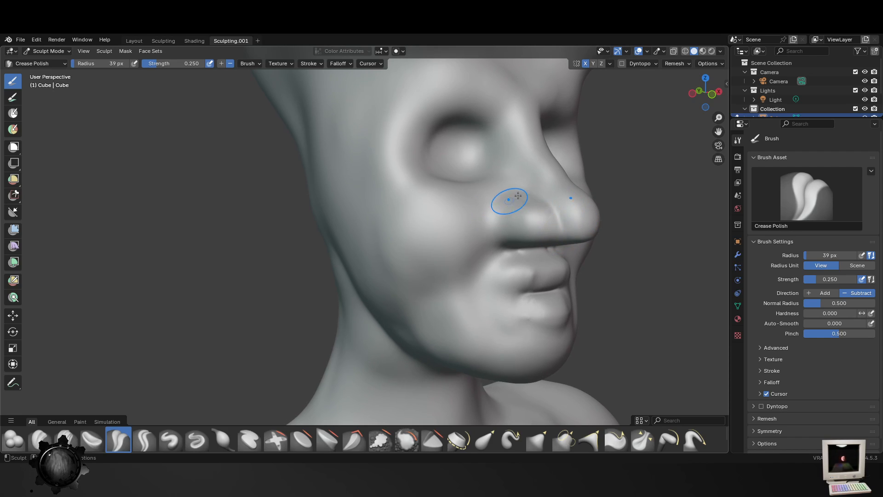
{"action": "mouse_move", "coordinate": [551, 255]}
{"action": "middle_mouse_down"}
{"action": "mouse_move", "coordinate": [327, 296]}
{"action": "mouse_move", "coordinate": [316, 252]}
{"action": "mouse_move", "coordinate": [353, 223]}
{"action": "mouse_move", "coordinate": [401, 210]}
{"action": "middle_mouse_up"}
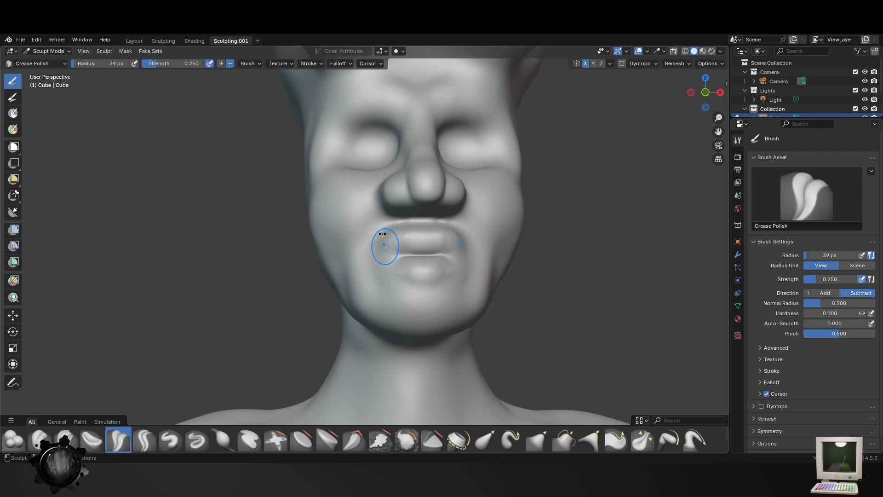
- Fill out the lower cheeks beside the mouth with the Blob brush at 87 px radius
{"action": "key", "text": "f"}
{"action": "left_click", "coordinate": [365, 259]}
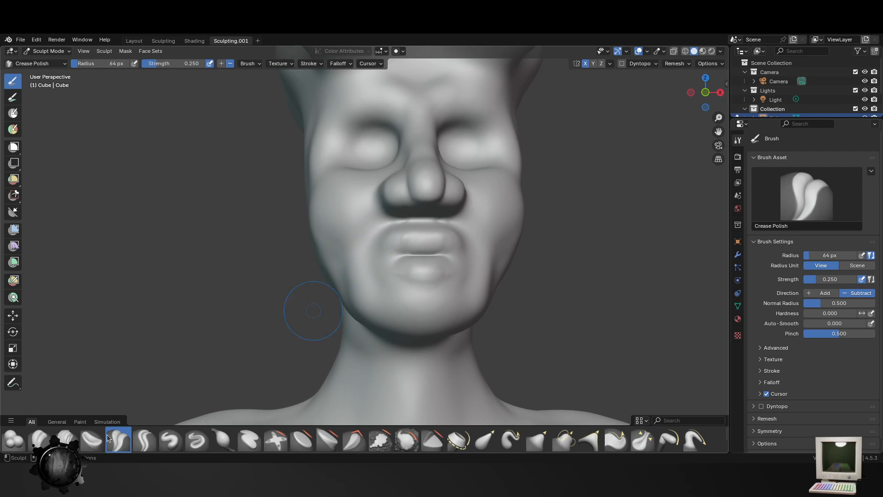
{"action": "left_click", "coordinate": [20, 449]}
{"action": "key", "text": "f"}
{"action": "left_click", "coordinate": [368, 263]}
{"action": "left_click_drag", "start_coordinate": [349, 258], "coordinate": [346, 271]}
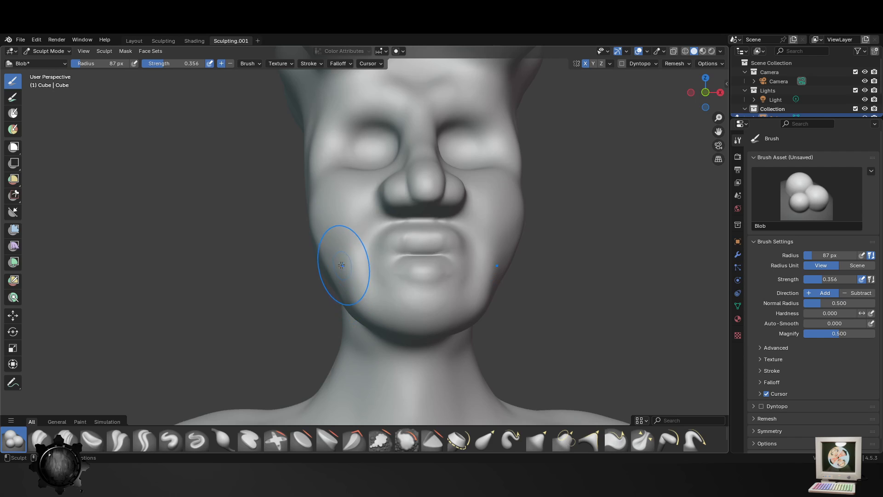
{"action": "mouse_move", "coordinate": [342, 265]}
{"action": "middle_mouse_down"}
{"action": "mouse_move", "coordinate": [424, 335]}
{"action": "mouse_move", "coordinate": [394, 335]}
{"action": "mouse_move", "coordinate": [414, 299]}
{"action": "mouse_move", "coordinate": [387, 294]}
{"action": "mouse_move", "coordinate": [368, 311]}
{"action": "mouse_move", "coordinate": [508, 316]}
{"action": "mouse_move", "coordinate": [465, 217]}
{"action": "middle_mouse_up"}
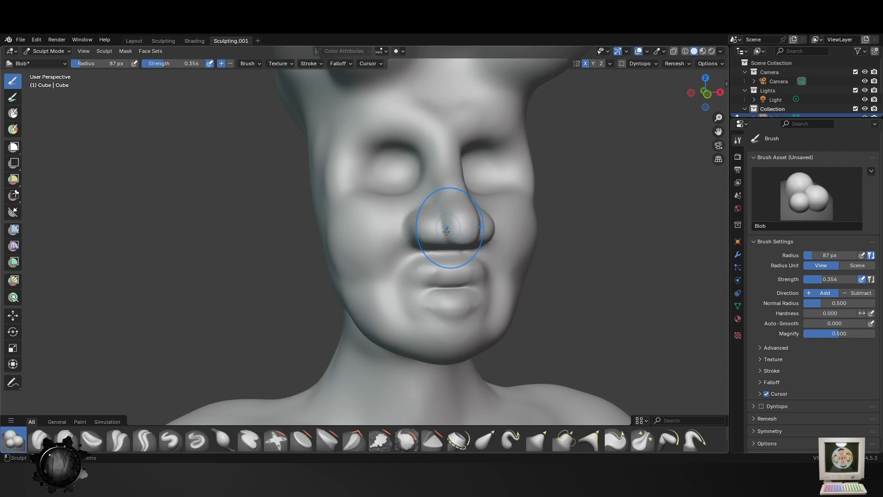
- Add volume to the nose tip and bridge with the Blob brush at 82 px radius
{"action": "key", "text": "f"}
{"action": "left_click", "coordinate": [447, 233]}
{"action": "left_click_drag", "start_coordinate": [450, 235], "coordinate": [441, 229]}
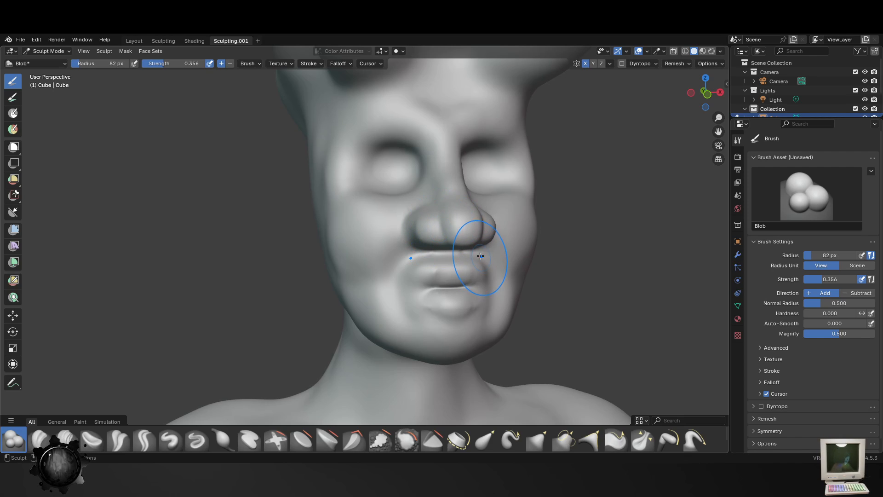
{"action": "scroll", "coordinate": [480, 256], "scroll_direction": "up", "scroll_amount": 1}
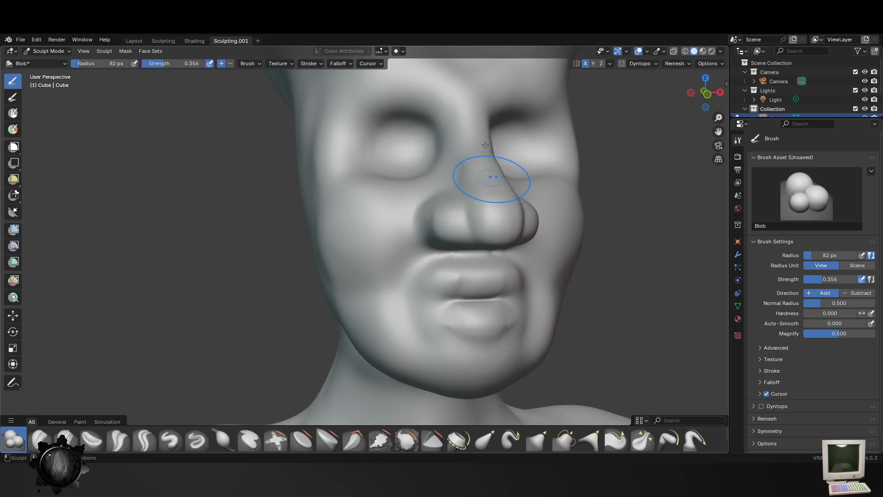
{"action": "mouse_move", "coordinate": [477, 96]}
{"action": "middle_mouse_down"}
{"action": "mouse_move", "coordinate": [491, 187]}
{"action": "mouse_move", "coordinate": [427, 138]}
{"action": "middle_mouse_up"}
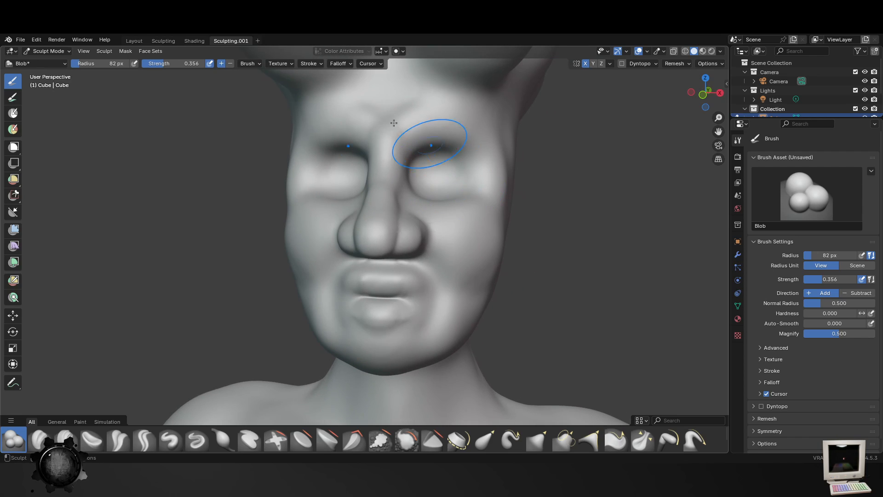
- Build up the brow area above the eye sockets with the Blob brush at 82 px radius
{"action": "mouse_move", "coordinate": [431, 121]}
{"action": "left_mouse_down"}
{"action": "mouse_move", "coordinate": [485, 143]}
{"action": "mouse_move", "coordinate": [498, 176]}
{"action": "left_mouse_up"}
{"action": "scroll", "coordinate": [489, 230], "scroll_direction": "down", "scroll_amount": 4}
{"action": "mouse_move", "coordinate": [479, 265]}
{"action": "middle_mouse_down"}
{"action": "mouse_move", "coordinate": [523, 294]}
{"action": "mouse_move", "coordinate": [591, 301]}
{"action": "middle_mouse_up"}
{"action": "scroll", "coordinate": [591, 301], "scroll_direction": "up", "scroll_amount": 4}
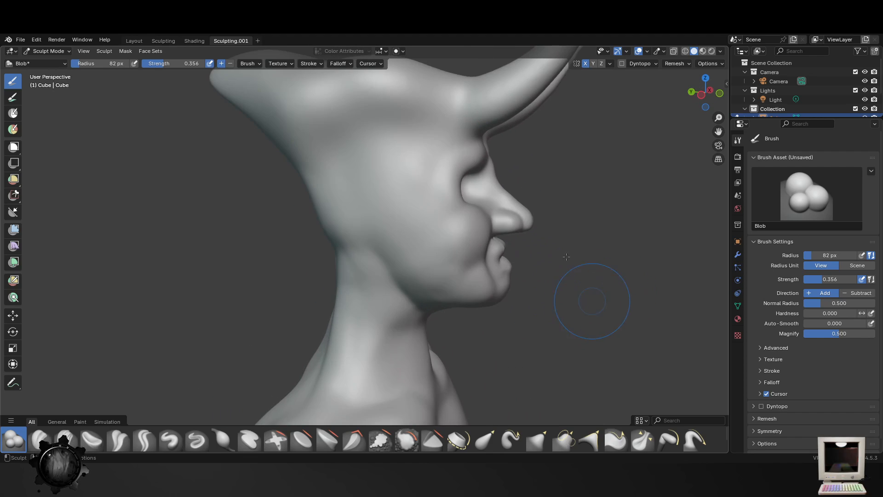
{"action": "middle_click_drag", "start_coordinate": [565, 267], "coordinate": [526, 277]}
{"action": "middle_click_drag", "start_coordinate": [472, 284], "coordinate": [399, 259]}
- Define the brow ridges along the upper eye sockets with the Blob brush, reducing the radius to 39 px
{"action": "key", "text": "f"}
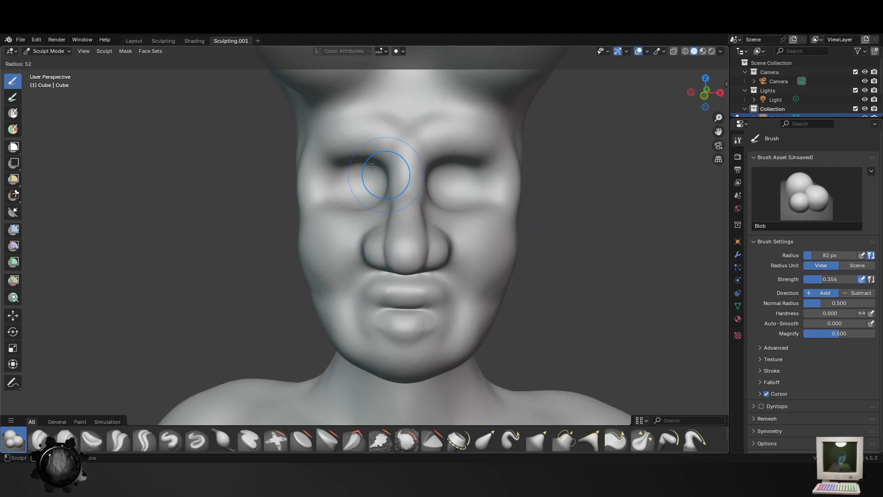
{"action": "left_click", "coordinate": [403, 170]}
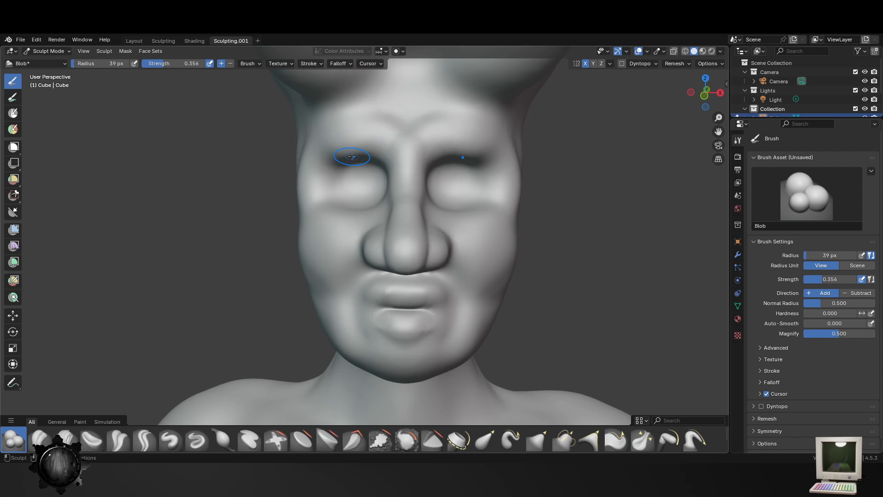
{"action": "mouse_move", "coordinate": [368, 128]}
{"action": "left_mouse_down"}
{"action": "mouse_move", "coordinate": [396, 142]}
{"action": "mouse_move", "coordinate": [304, 152]}
{"action": "left_mouse_up"}
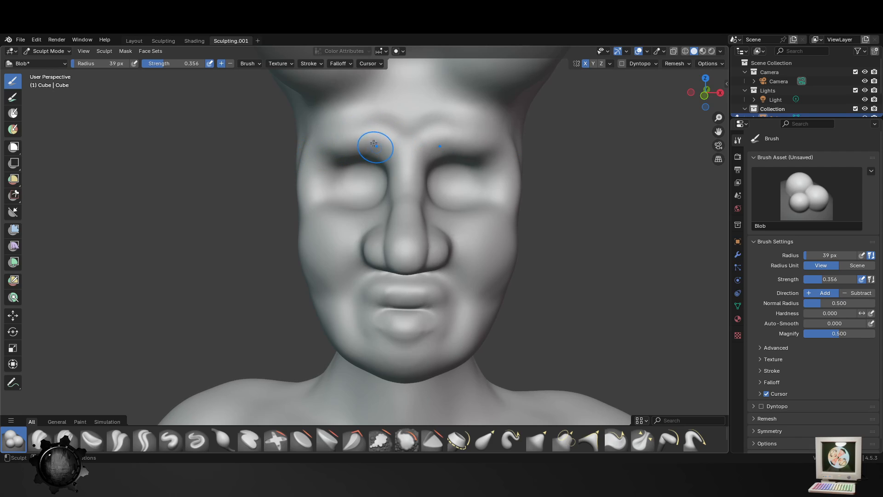
{"action": "left_click_drag", "start_coordinate": [374, 143], "coordinate": [331, 153]}
{"action": "middle_click_drag", "start_coordinate": [302, 165], "coordinate": [381, 152]}
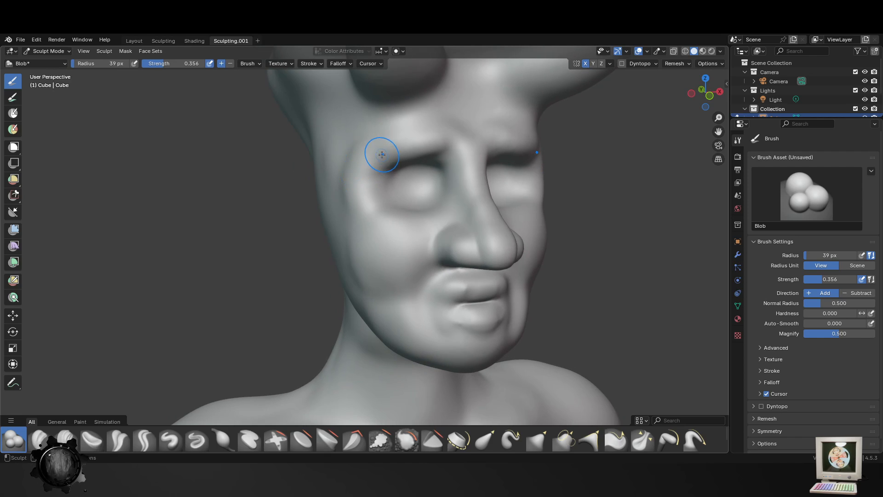
- Build up the outer eye socket rims, cheekbones and upper socket edges with the Blob brush at 39 px radius
{"action": "left_click_drag", "start_coordinate": [371, 191], "coordinate": [412, 244]}
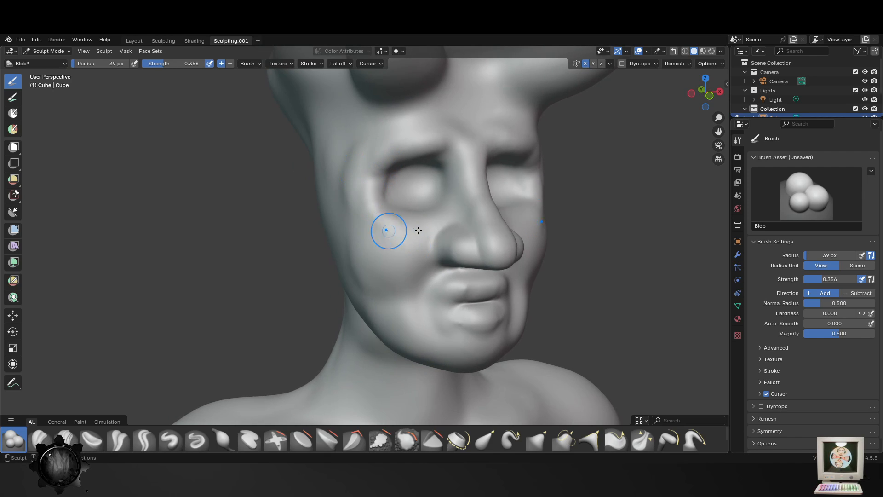
{"action": "mouse_move", "coordinate": [414, 251]}
{"action": "middle_mouse_down"}
{"action": "mouse_move", "coordinate": [397, 244]}
{"action": "mouse_move", "coordinate": [428, 235]}
{"action": "middle_mouse_up"}
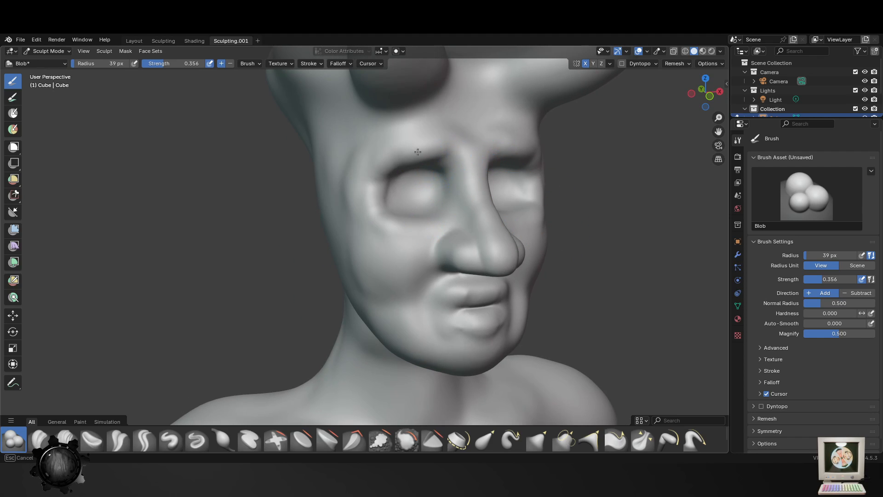
{"action": "left_click_drag", "start_coordinate": [418, 152], "coordinate": [461, 166]}
- Add volume to the nostril wings and nose tip with the Blob brush at 39 px radius
{"action": "mouse_move", "coordinate": [462, 235]}
{"action": "middle_mouse_down"}
{"action": "mouse_move", "coordinate": [483, 227]}
{"action": "mouse_move", "coordinate": [442, 219]}
{"action": "middle_mouse_up"}
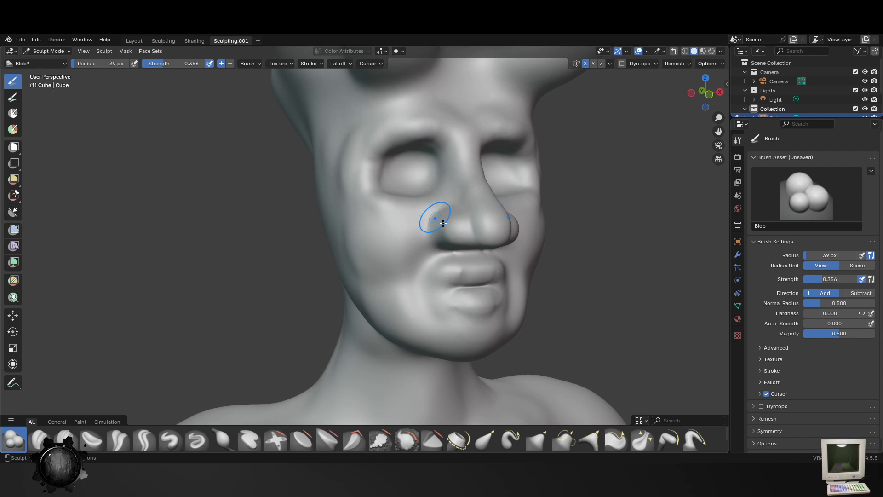
{"action": "left_click_drag", "start_coordinate": [475, 228], "coordinate": [476, 236]}
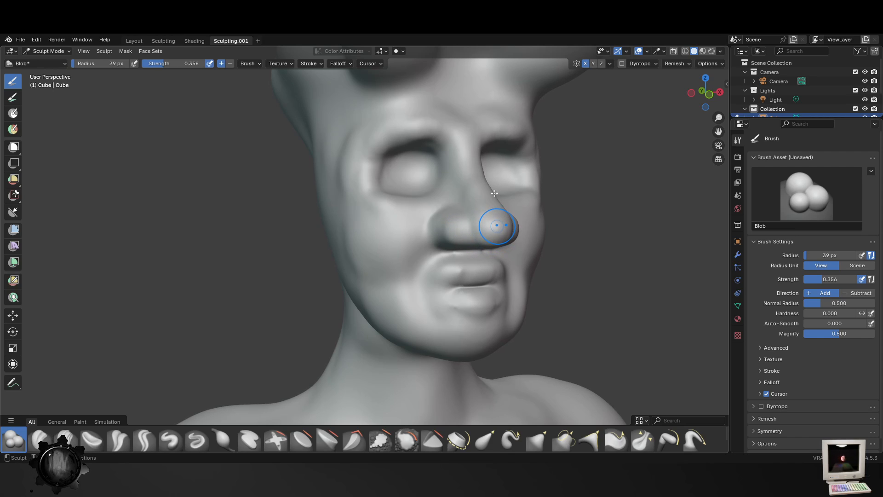
{"action": "middle_click_drag", "start_coordinate": [520, 195], "coordinate": [613, 252]}
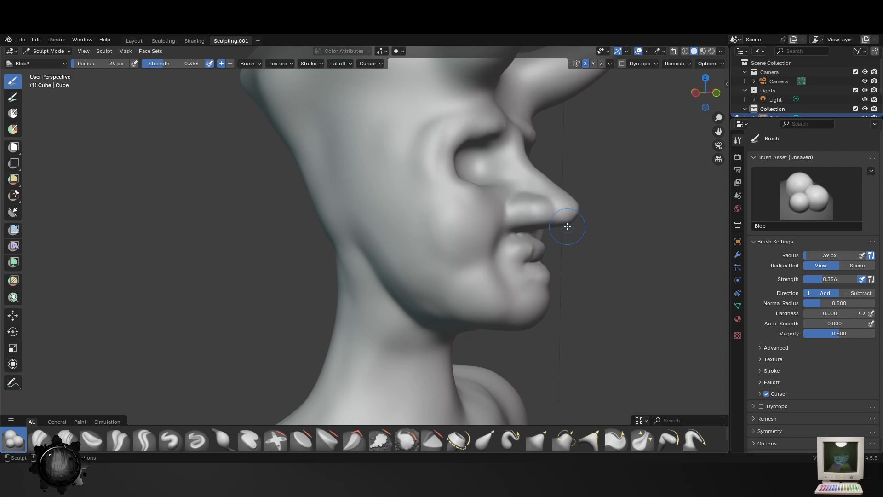
- Shape the underside of the nose and the nostril wings with the Blob brush at 39 px radius
{"action": "middle_click_drag", "start_coordinate": [567, 226], "coordinate": [558, 187]}
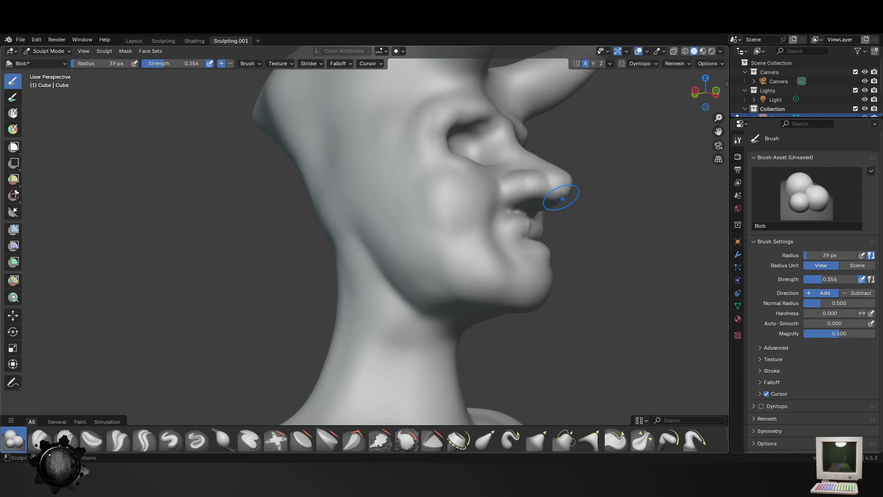
{"action": "left_click_drag", "start_coordinate": [561, 198], "coordinate": [528, 195]}
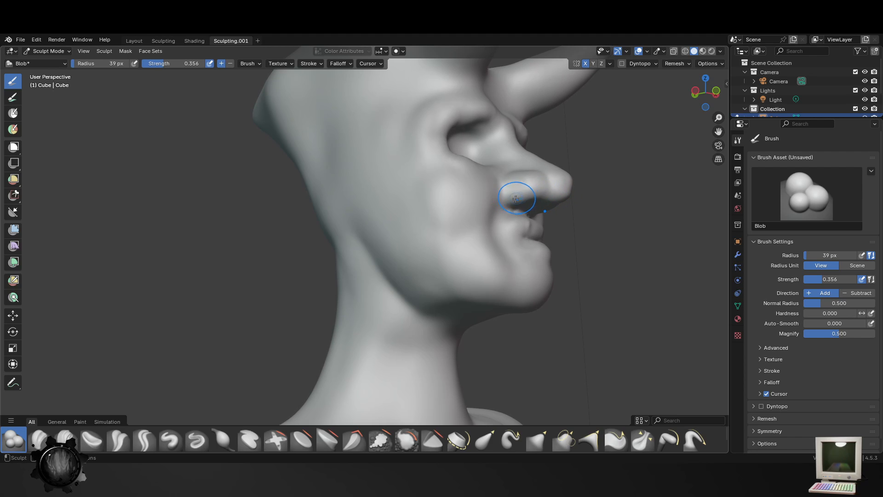
{"action": "middle_click_drag", "start_coordinate": [519, 198], "coordinate": [451, 188]}
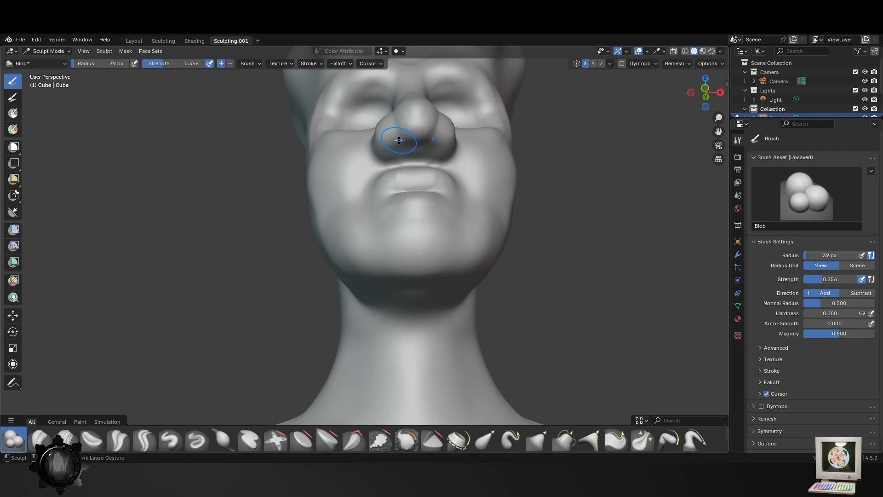
{"action": "left_click_drag", "start_coordinate": [399, 141], "coordinate": [414, 131]}
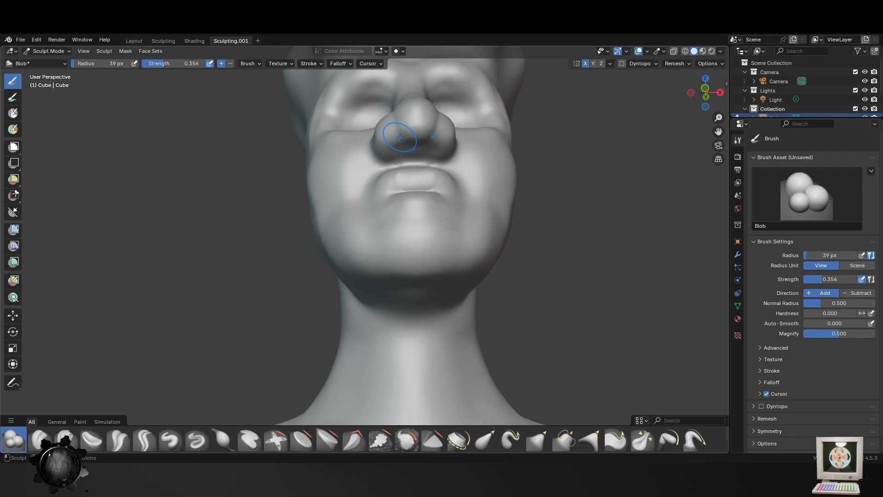
{"action": "mouse_move", "coordinate": [404, 134]}
{"action": "middle_mouse_down"}
{"action": "mouse_move", "coordinate": [410, 158]}
{"action": "mouse_move", "coordinate": [445, 189]}
{"action": "middle_mouse_up"}
{"action": "scroll", "coordinate": [445, 189], "scroll_direction": "up", "scroll_amount": 5}
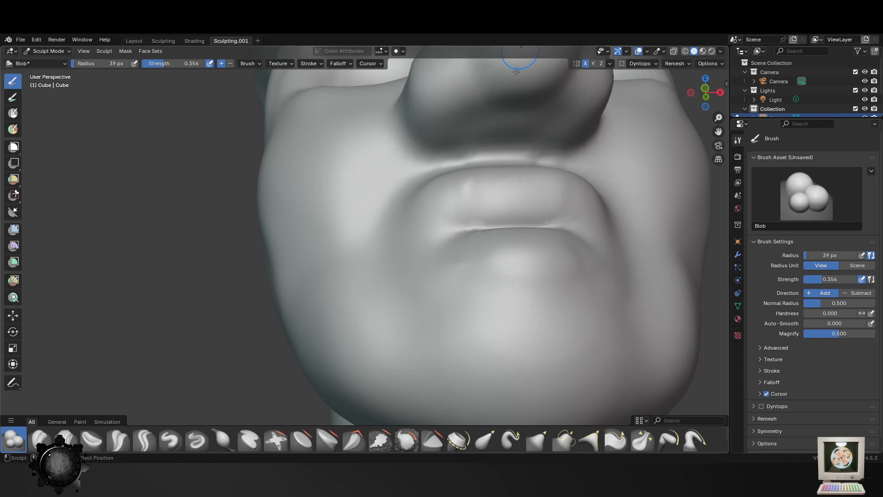
{"action": "scroll", "coordinate": [501, 92], "scroll_direction": "down", "scroll_amount": 3}
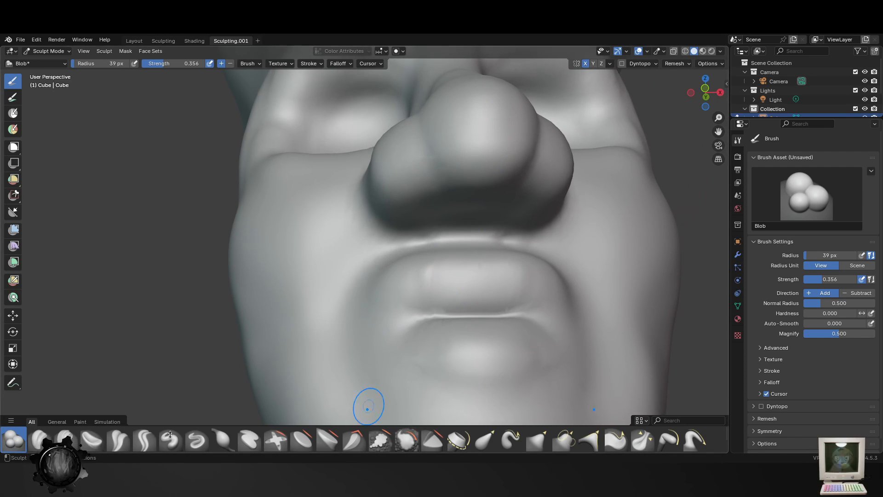
{"action": "key", "text": "f"}
{"action": "left_click", "coordinate": [439, 193]}
{"action": "left_click_drag", "start_coordinate": [438, 193], "coordinate": [429, 185]}
{"action": "key", "text": "ctrl+z"}
{"action": "key", "text": "ctrl+z"}
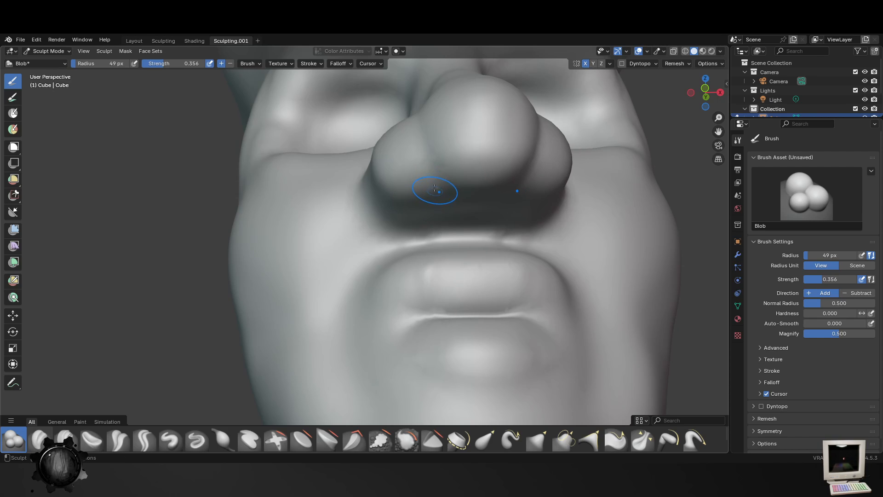
- Carve two nostril openings into the underside of the nose with the Blob brush, enlarging the radius to 53 px
{"action": "mouse_move", "coordinate": [439, 190]}
{"action": "left_mouse_down"}
{"action": "mouse_move", "coordinate": [441, 197]}
{"action": "mouse_move", "coordinate": [453, 173]}
{"action": "mouse_move", "coordinate": [435, 197]}
{"action": "left_mouse_up"}
{"action": "mouse_move", "coordinate": [456, 210]}
{"action": "middle_mouse_down"}
{"action": "mouse_move", "coordinate": [497, 138]}
{"action": "mouse_move", "coordinate": [489, 191]}
{"action": "middle_mouse_up"}
{"action": "mouse_move", "coordinate": [448, 170]}
{"action": "left_mouse_down"}
{"action": "mouse_move", "coordinate": [440, 182]}
{"action": "mouse_move", "coordinate": [451, 164]}
{"action": "left_mouse_up"}
{"action": "middle_click_drag", "start_coordinate": [452, 164], "coordinate": [433, 229]}
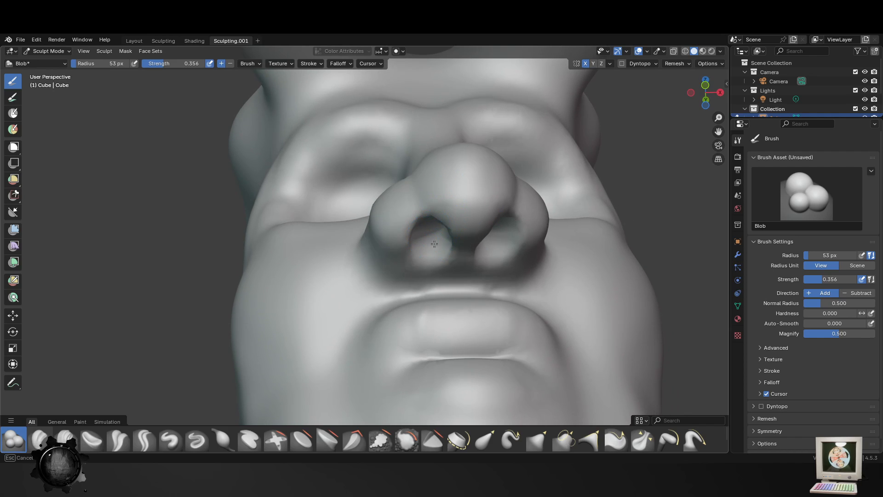
{"action": "left_click_drag", "start_coordinate": [425, 245], "coordinate": [428, 254]}
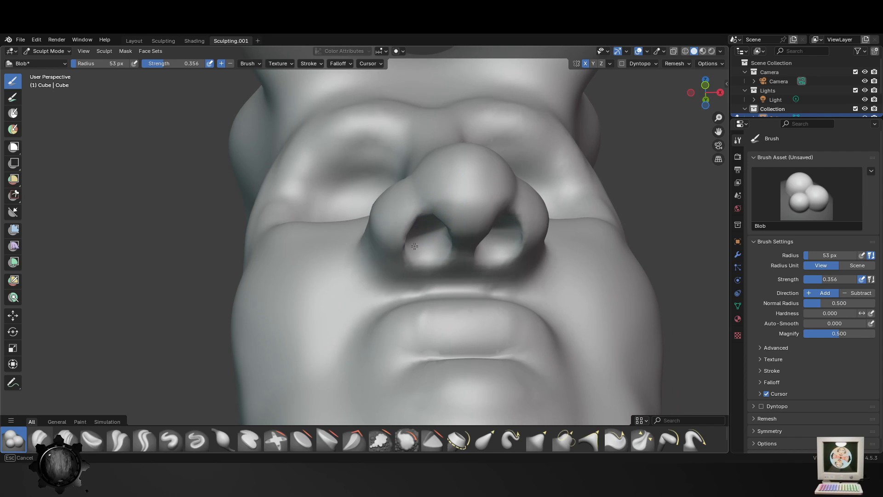
{"action": "mouse_move", "coordinate": [452, 264]}
{"action": "middle_mouse_down"}
{"action": "mouse_move", "coordinate": [509, 276]}
{"action": "mouse_move", "coordinate": [546, 317]}
{"action": "mouse_move", "coordinate": [543, 330]}
{"action": "mouse_move", "coordinate": [493, 286]}
{"action": "mouse_move", "coordinate": [485, 206]}
{"action": "middle_mouse_up"}
- Refine the nostril openings and the creases around the nostril wings with the Blob brush at 53 px radius
{"action": "scroll", "coordinate": [543, 331], "scroll_direction": "down", "scroll_amount": 4}
{"action": "scroll", "coordinate": [514, 267], "scroll_direction": "up", "scroll_amount": 3}
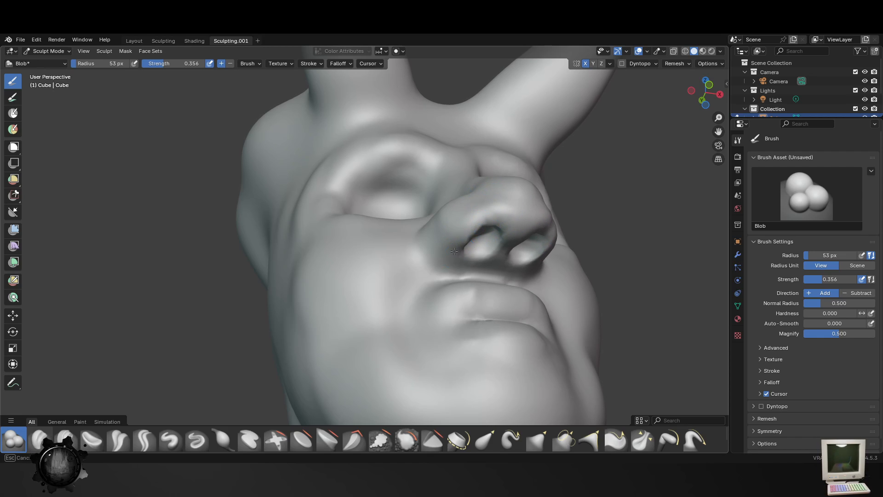
{"action": "mouse_move", "coordinate": [476, 230]}
{"action": "middle_mouse_down"}
{"action": "mouse_move", "coordinate": [478, 299]}
{"action": "mouse_move", "coordinate": [587, 317]}
{"action": "middle_mouse_up"}
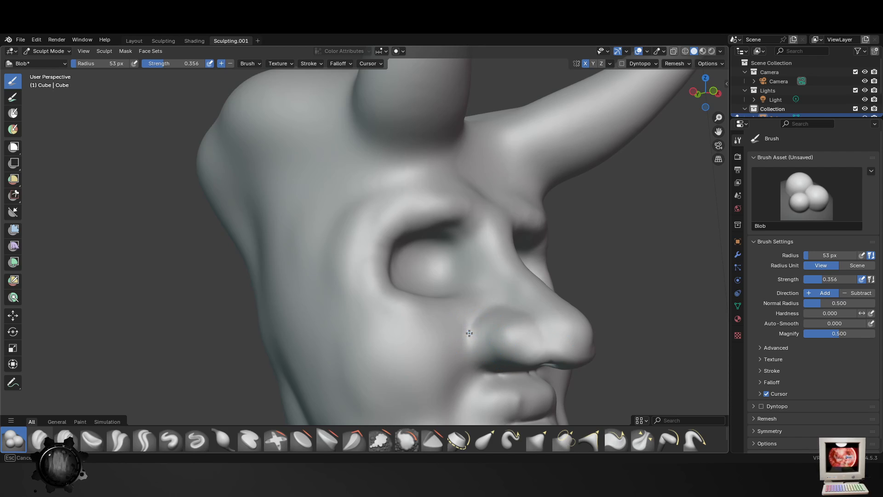
{"action": "middle_click_drag", "start_coordinate": [475, 341], "coordinate": [452, 352]}
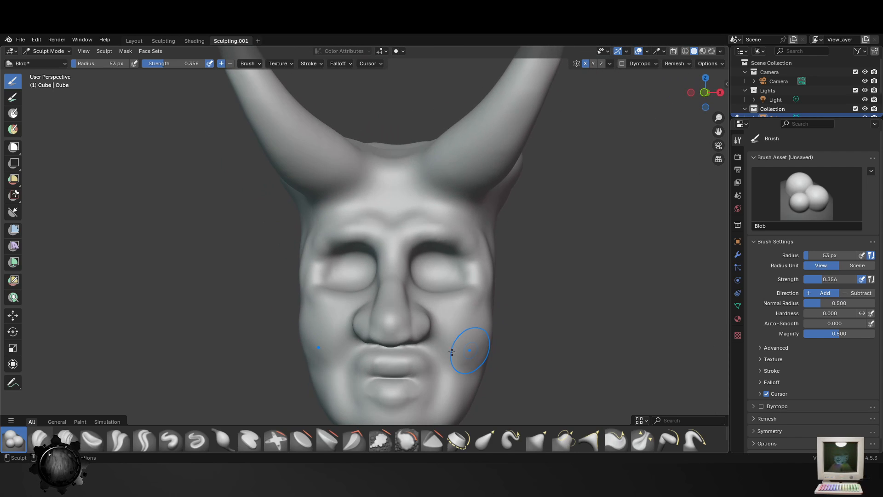
{"action": "middle_click_drag", "start_coordinate": [396, 339], "coordinate": [422, 311]}
{"action": "mouse_move", "coordinate": [399, 301]}
{"action": "left_mouse_down"}
{"action": "mouse_move", "coordinate": [382, 301]}
{"action": "mouse_move", "coordinate": [415, 341]}
{"action": "mouse_move", "coordinate": [363, 335]}
{"action": "left_mouse_up"}
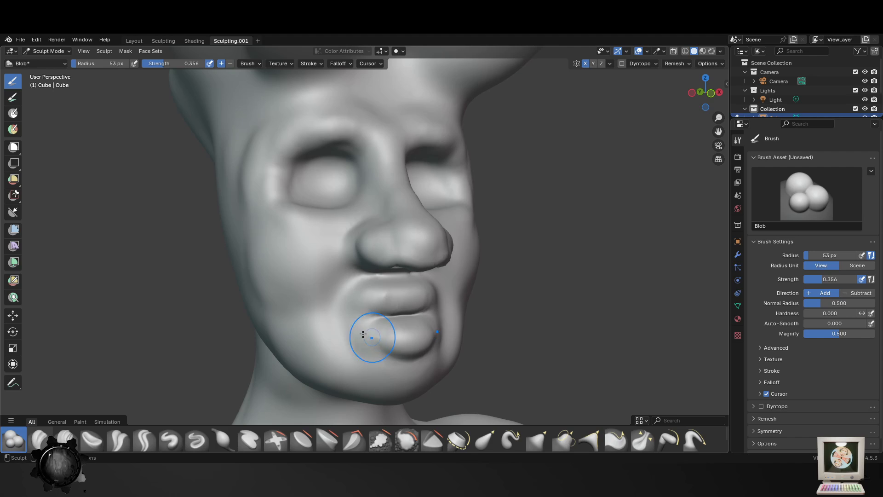
- Sculpt the mouth corners and the area around the lips with the Blob brush at 53 px radius
{"action": "scroll", "coordinate": [375, 351], "scroll_direction": "down", "scroll_amount": 5}
{"action": "middle_click_drag", "start_coordinate": [418, 360], "coordinate": [397, 346]}
{"action": "scroll", "coordinate": [375, 351], "scroll_direction": "up", "scroll_amount": 4}
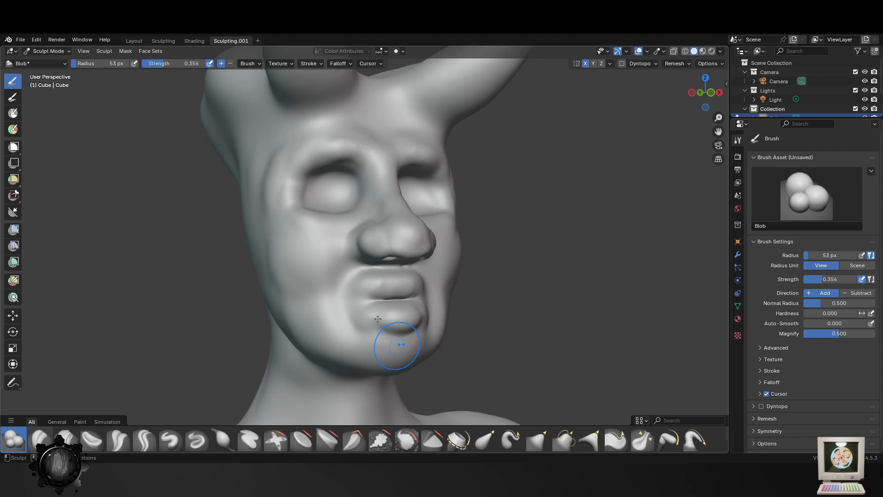
{"action": "left_click_drag", "start_coordinate": [381, 325], "coordinate": [375, 328]}
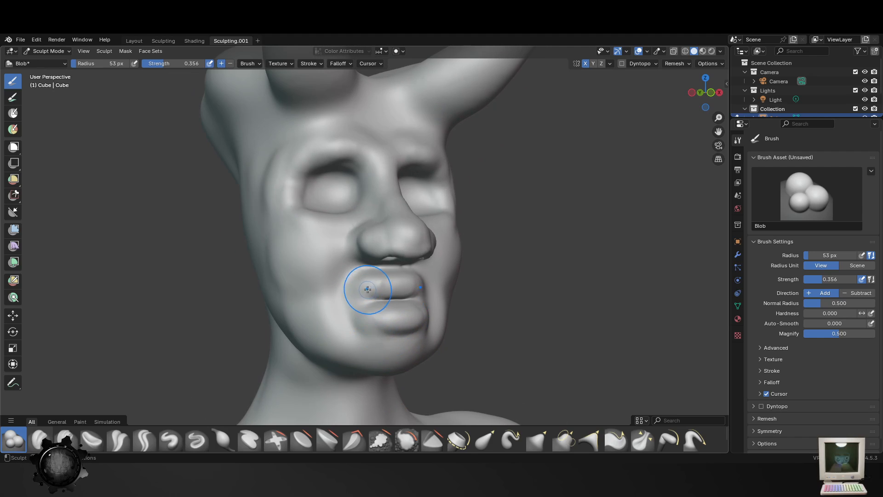
{"action": "middle_click_drag", "start_coordinate": [361, 282], "coordinate": [460, 277]}
- Save the file Guy.blend and remesh the sculpture
{"action": "key", "text": "ctrl+s"}
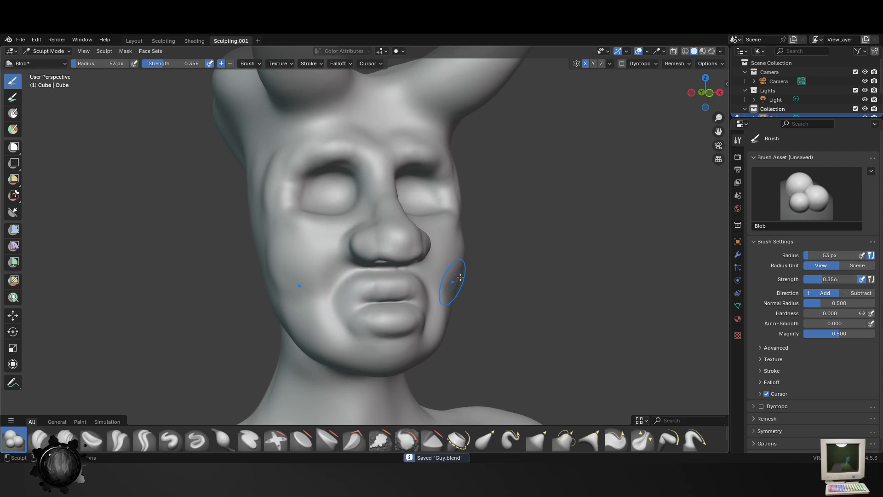
{"action": "left_click", "coordinate": [675, 64]}
{"action": "left_click", "coordinate": [692, 135]}
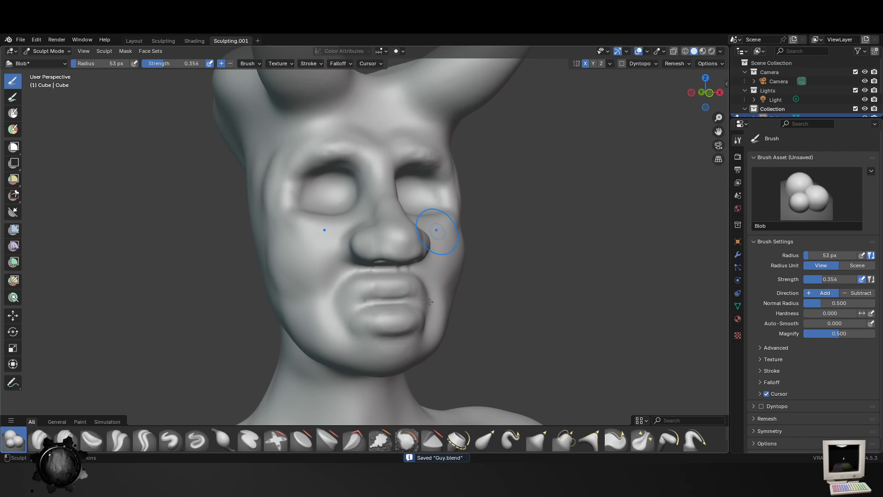
- Soften the lips, mouth surround and chin with the Smooth brush, raising the radius to 84 px
{"action": "scroll", "coordinate": [430, 258], "scroll_direction": "up", "scroll_amount": 2}
{"action": "left_click", "coordinate": [403, 440]}
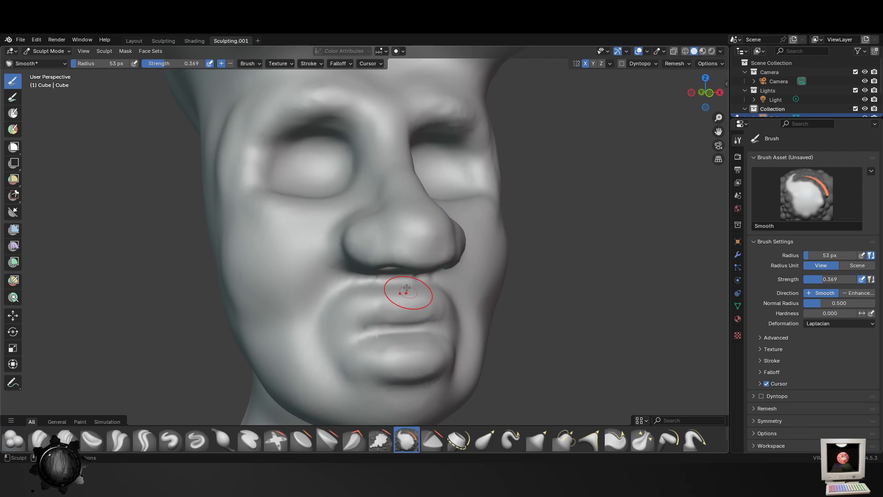
{"action": "middle_click_drag", "start_coordinate": [427, 210], "coordinate": [421, 180]}
{"action": "left_click_drag", "start_coordinate": [426, 299], "coordinate": [393, 293]}
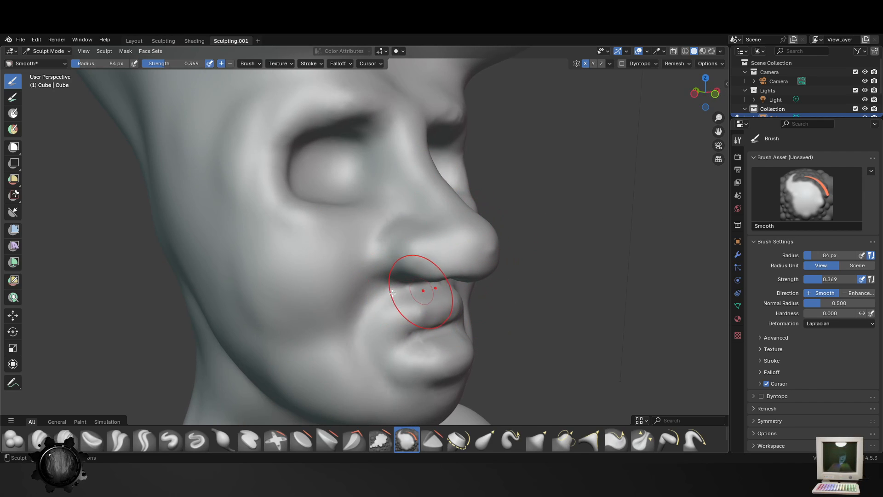
{"action": "middle_click_drag", "start_coordinate": [444, 354], "coordinate": [426, 295]}
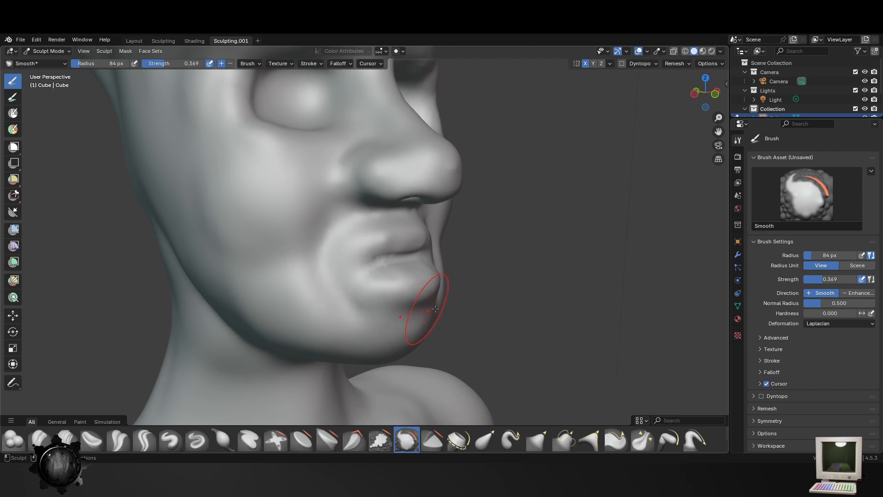
{"action": "middle_click_drag", "start_coordinate": [368, 286], "coordinate": [276, 262]}
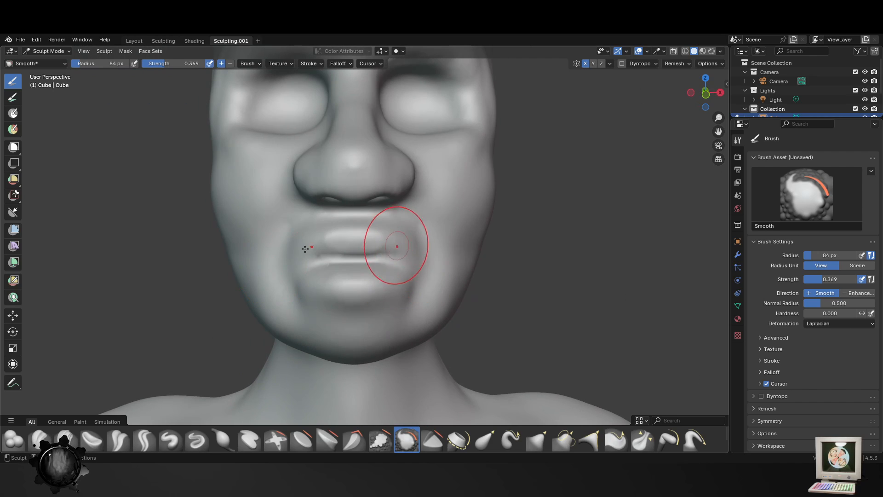
{"action": "middle_click_drag", "start_coordinate": [438, 315], "coordinate": [408, 265]}
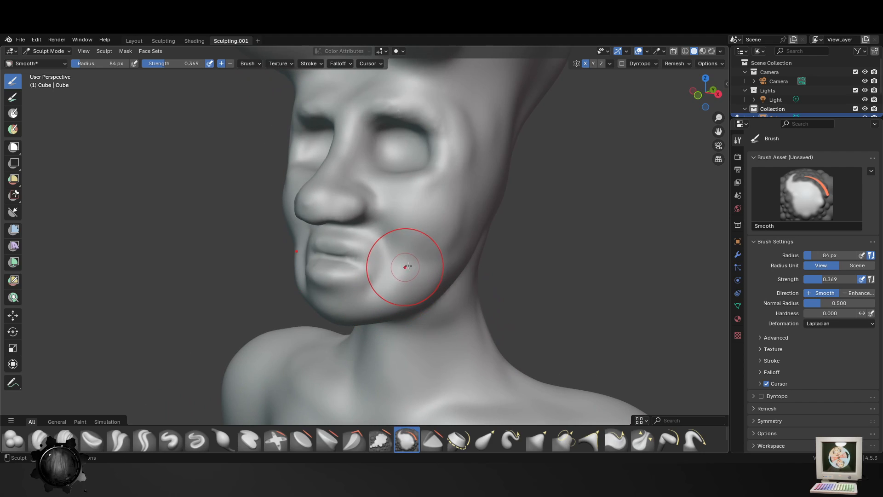
- Smooth the shoulders and upper arms of the body with the Smooth brush at 84 px radius
{"action": "mouse_move", "coordinate": [477, 211]}
{"action": "middle_mouse_down", "text": "ctrl"}
{"action": "mouse_move", "coordinate": [458, 370]}
{"action": "mouse_move", "coordinate": [475, 233]}
{"action": "middle_mouse_up", "text": "ctrl"}
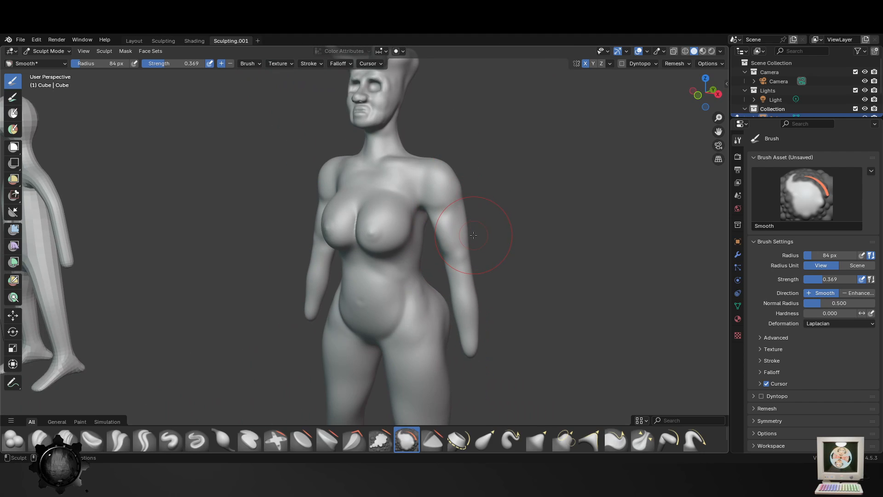
{"action": "middle_click_drag", "start_coordinate": [433, 322], "coordinate": [465, 276]}
{"action": "middle_click_drag", "start_coordinate": [288, 240], "coordinate": [318, 251]}
{"action": "middle_click_drag", "start_coordinate": [318, 251], "coordinate": [380, 287], "text": "shift"}
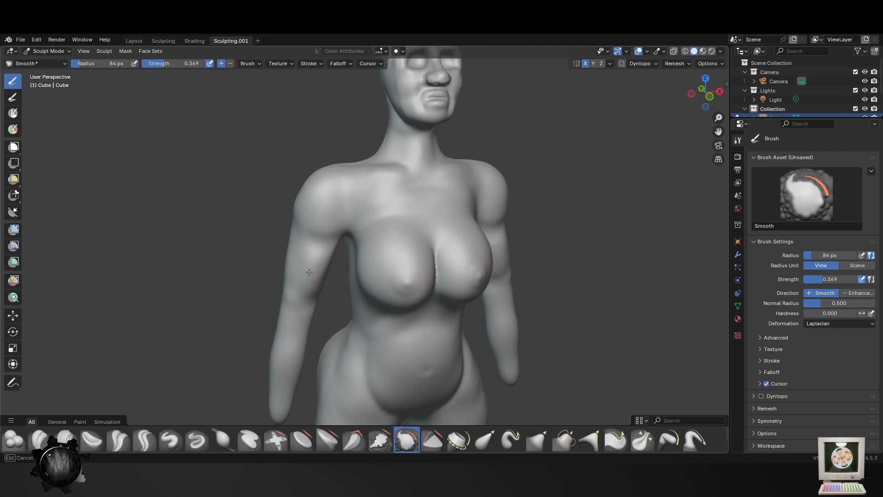
{"action": "middle_click_drag", "start_coordinate": [309, 198], "coordinate": [436, 325]}
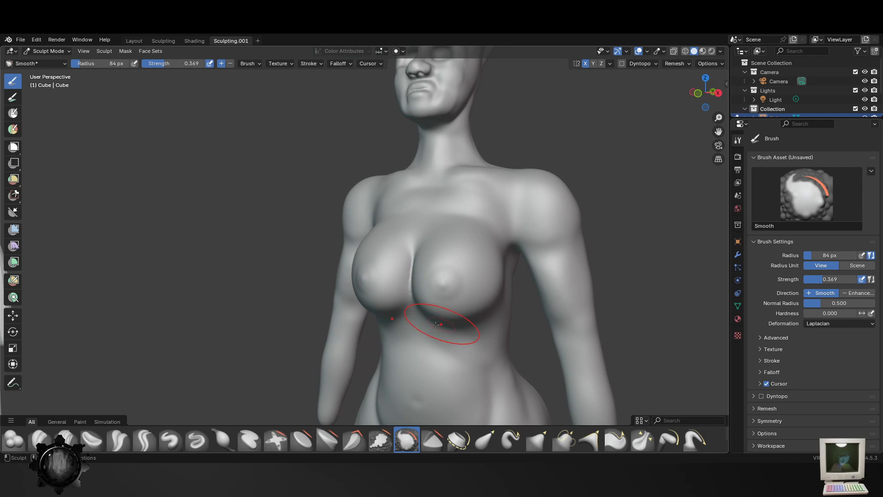
{"action": "middle_click_drag", "start_coordinate": [392, 345], "coordinate": [447, 351]}
{"action": "middle_click_drag", "start_coordinate": [318, 246], "coordinate": [350, 251]}
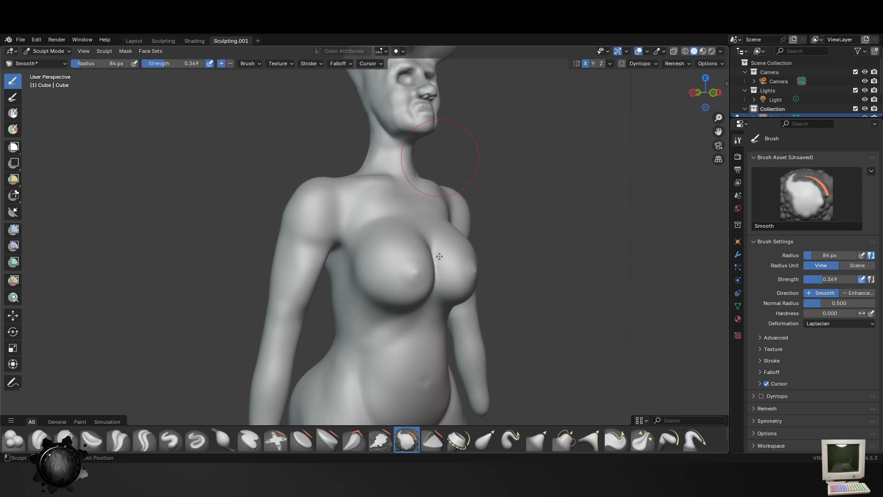
- Examine the face and head from the front, from below and in profile
{"action": "middle_click_drag", "start_coordinate": [437, 256], "coordinate": [439, 372], "text": "shift"}
{"action": "middle_click_drag", "start_coordinate": [439, 373], "coordinate": [530, 217], "text": "ctrl"}
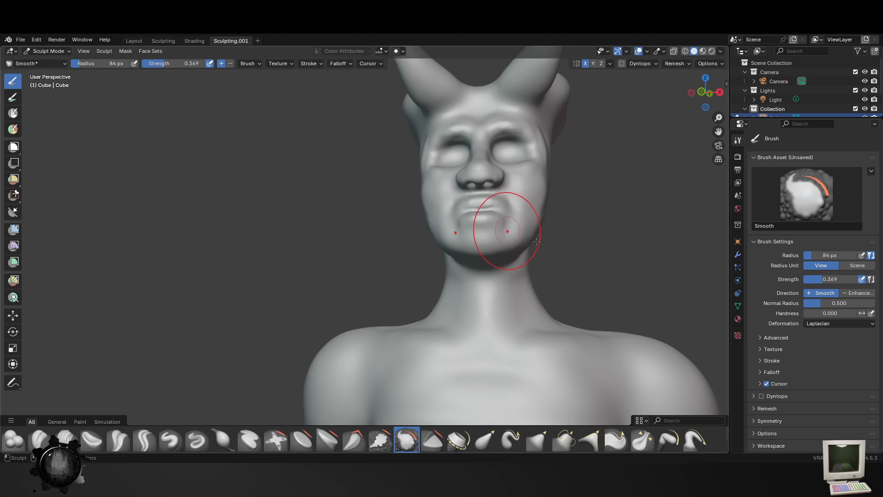
{"action": "middle_click_drag", "start_coordinate": [561, 262], "coordinate": [509, 290]}
{"action": "scroll", "coordinate": [483, 247], "scroll_direction": "up", "scroll_amount": 5}
{"action": "scroll", "coordinate": [411, 268], "scroll_direction": "down", "scroll_amount": 3}
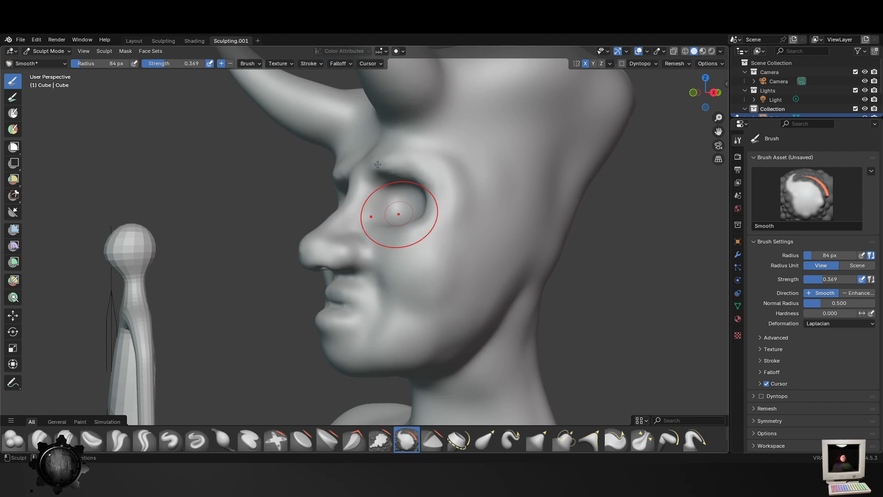
{"action": "middle_click_drag", "start_coordinate": [391, 214], "coordinate": [444, 281]}
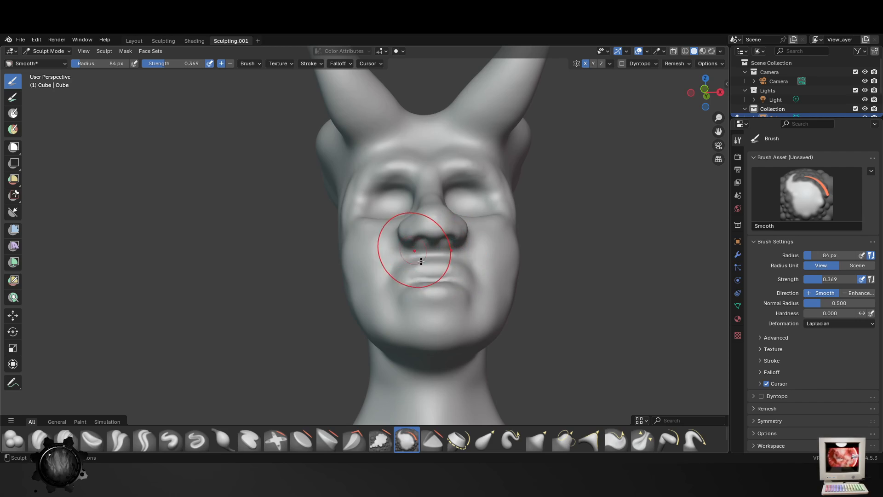
{"action": "middle_click_drag", "start_coordinate": [416, 253], "coordinate": [475, 282]}
{"action": "left_click_drag", "start_coordinate": [471, 221], "coordinate": [433, 241]}
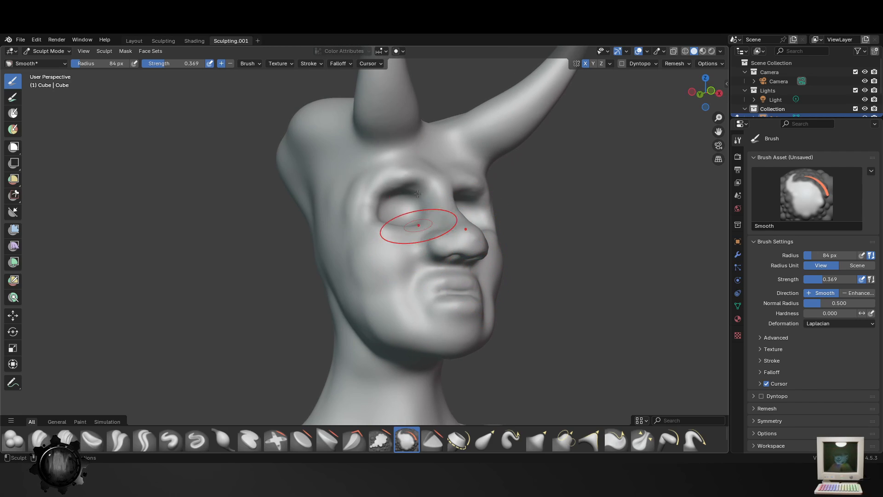
{"action": "middle_click_drag", "start_coordinate": [454, 352], "coordinate": [406, 283]}
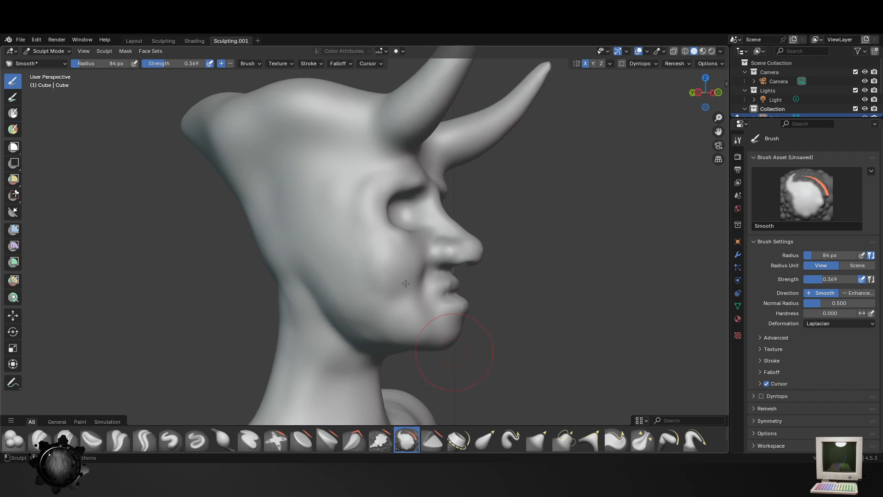
{"action": "middle_click_drag", "start_coordinate": [393, 330], "coordinate": [318, 242]}
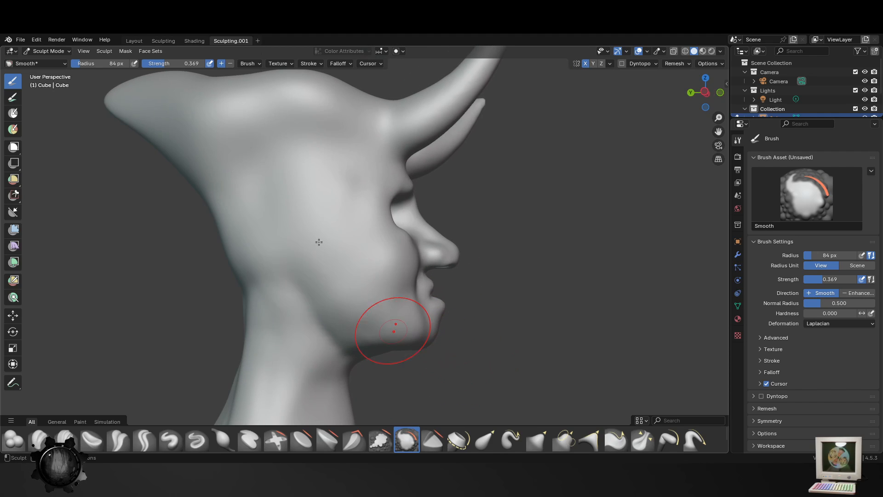
- Smooth the jaw and the side and back of the neck with the Smooth brush at 84 px radius
{"action": "left_click_drag", "start_coordinate": [303, 289], "coordinate": [297, 310]}
{"action": "middle_click_drag", "start_coordinate": [315, 333], "coordinate": [363, 340]}
{"action": "left_click_drag", "start_coordinate": [242, 293], "coordinate": [252, 328]}
{"action": "middle_click_drag", "start_coordinate": [262, 336], "coordinate": [331, 266]}
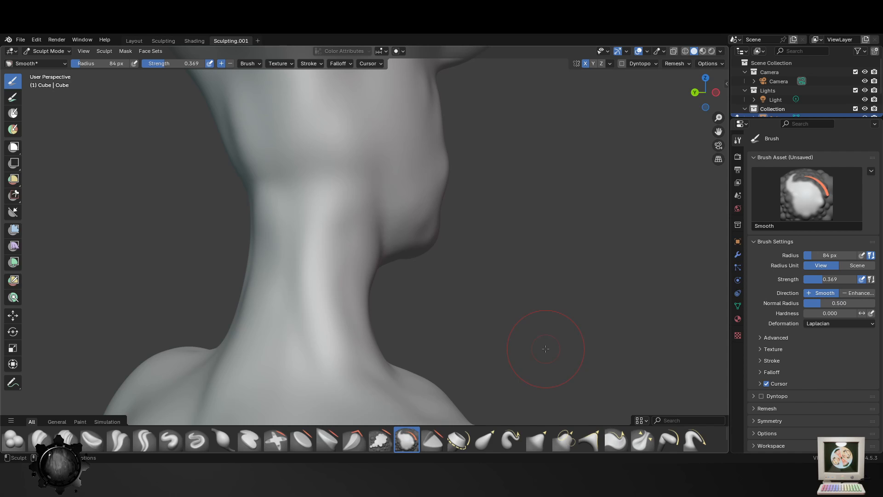
- Examine the face, nose, chin and neck from the front and from both sides
{"action": "middle_click_drag", "start_coordinate": [582, 299], "coordinate": [433, 280]}
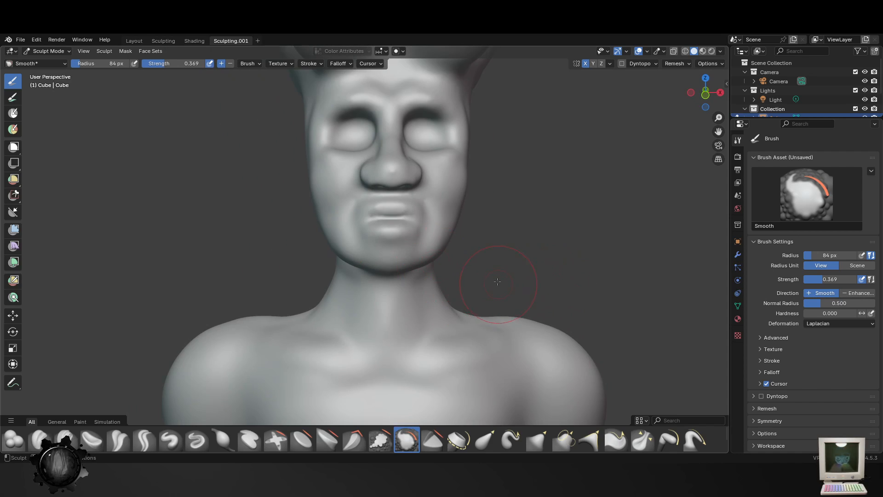
{"action": "scroll", "coordinate": [497, 279], "scroll_direction": "down", "scroll_amount": 4}
{"action": "mouse_move", "coordinate": [392, 317]}
{"action": "middle_mouse_down"}
{"action": "mouse_move", "coordinate": [379, 330]}
{"action": "mouse_move", "coordinate": [388, 315]}
{"action": "middle_mouse_up"}
{"action": "scroll", "coordinate": [388, 316], "scroll_direction": "up", "scroll_amount": 5}
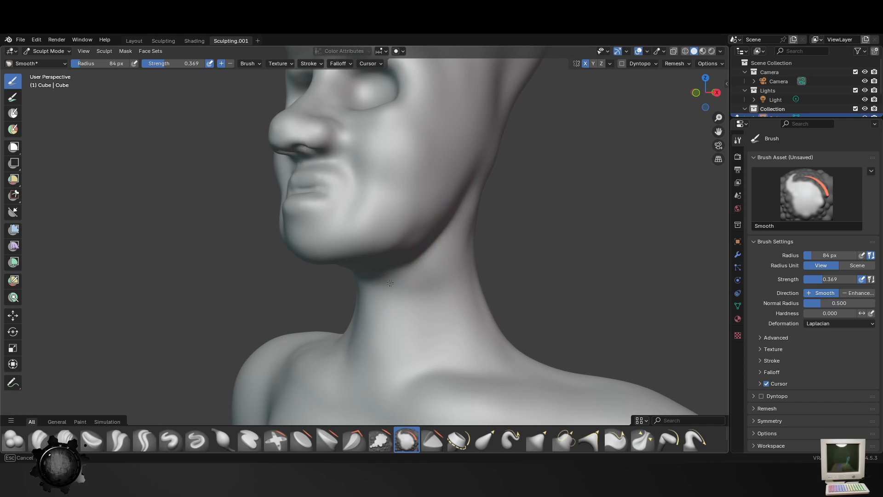
{"action": "scroll", "coordinate": [386, 306], "scroll_direction": "down", "scroll_amount": 3}
{"action": "middle_click_drag", "start_coordinate": [384, 307], "coordinate": [447, 305]}
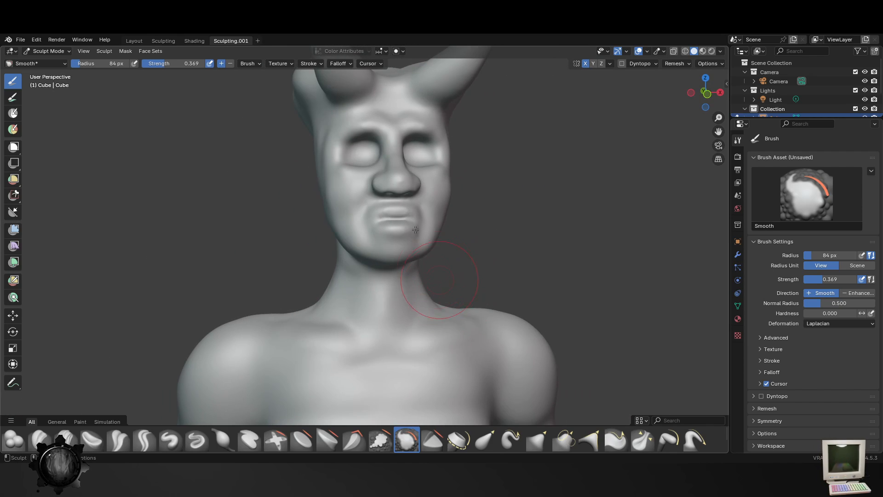
{"action": "scroll", "coordinate": [447, 301], "scroll_direction": "up", "scroll_amount": 2}
{"action": "middle_click_drag", "start_coordinate": [466, 236], "coordinate": [440, 323], "text": "shift"}
{"action": "scroll", "coordinate": [440, 323], "scroll_direction": "up", "scroll_amount": 2}
{"action": "middle_click_drag", "start_coordinate": [429, 243], "coordinate": [405, 143]}
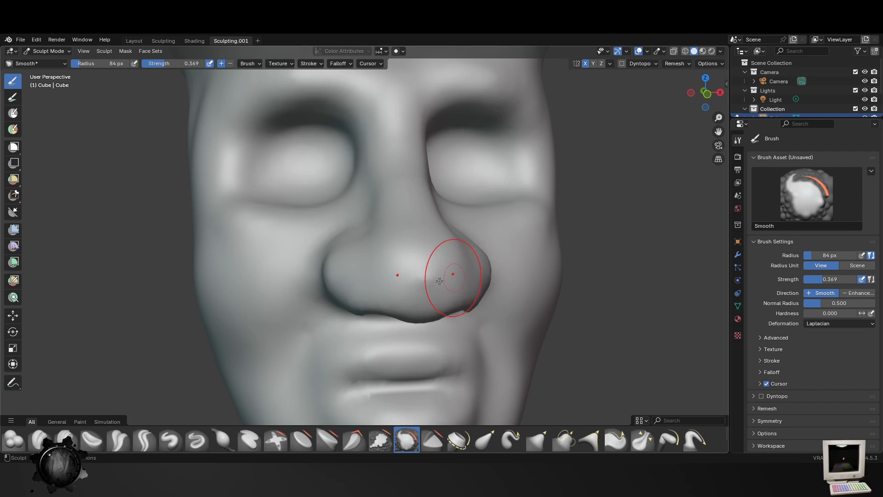
{"action": "middle_click_drag", "start_coordinate": [434, 308], "coordinate": [430, 310]}
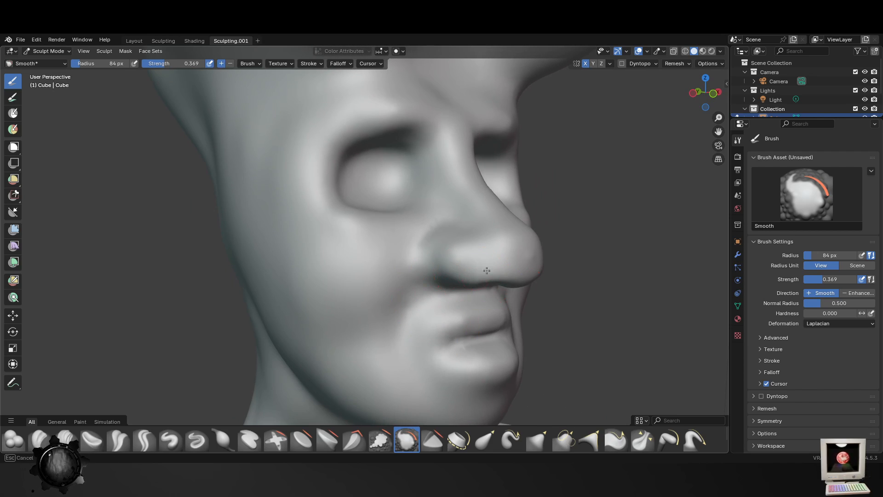
{"action": "mouse_move", "coordinate": [509, 355]}
{"action": "middle_mouse_down"}
{"action": "mouse_move", "coordinate": [592, 326]}
{"action": "mouse_move", "coordinate": [537, 347]}
{"action": "mouse_move", "coordinate": [405, 241]}
{"action": "mouse_move", "coordinate": [587, 157]}
{"action": "mouse_move", "coordinate": [567, 155]}
{"action": "mouse_move", "coordinate": [615, 198]}
{"action": "mouse_move", "coordinate": [562, 198]}
{"action": "mouse_move", "coordinate": [487, 258]}
{"action": "mouse_move", "coordinate": [411, 351]}
{"action": "mouse_move", "coordinate": [381, 365]}
{"action": "middle_mouse_up"}
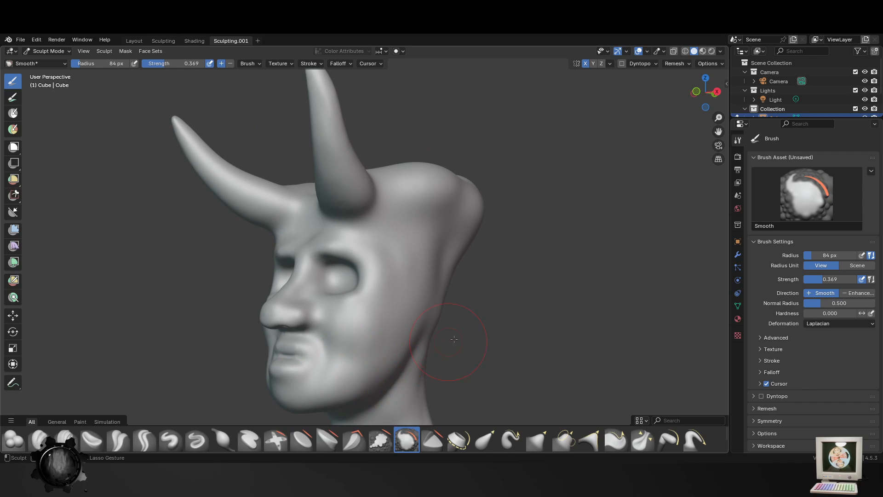
- Save the file Guy.blend
{"action": "key", "text": "ctrl+s"}
{"action": "scroll", "coordinate": [460, 348], "scroll_direction": "down", "scroll_amount": 4}
{"action": "middle_click_drag", "start_coordinate": [474, 354], "coordinate": [441, 289]}
{"action": "scroll", "coordinate": [444, 289], "scroll_direction": "up", "scroll_amount": 1}
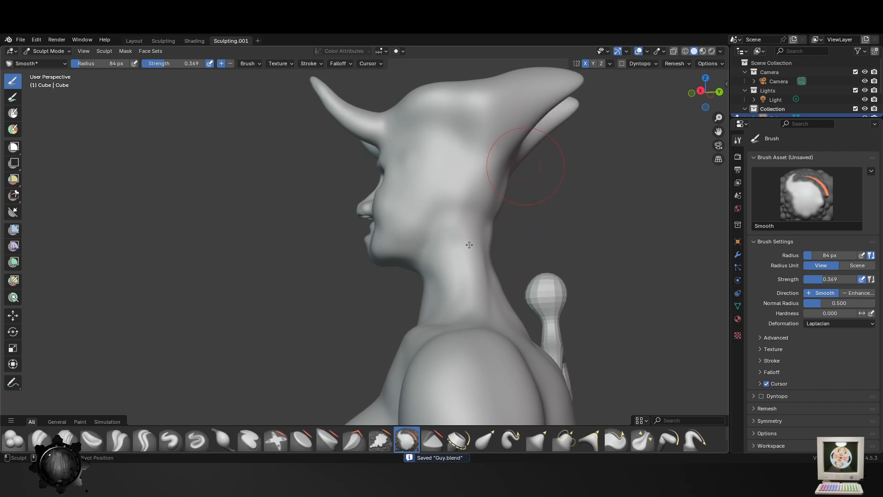
{"action": "middle_click_drag", "start_coordinate": [526, 166], "coordinate": [469, 245], "text": "shift"}
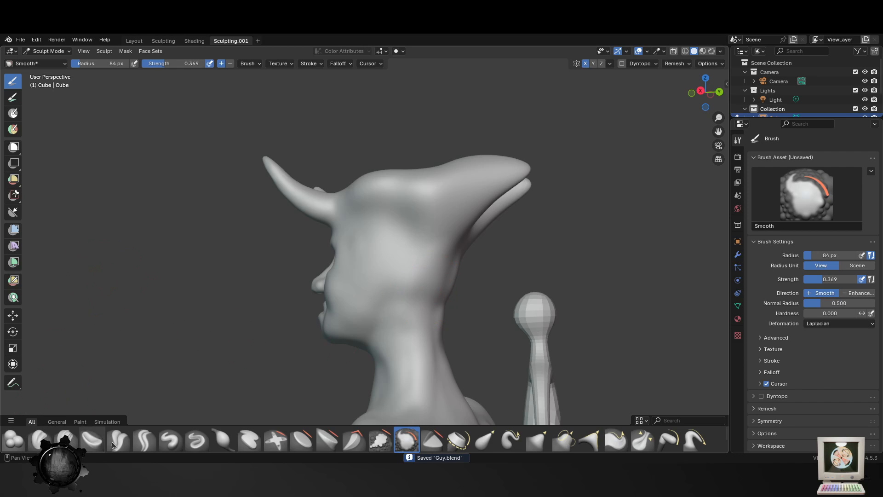
- Try to carve a groove under the head crest, from its rear to the horn base, with the Crease Sharp brush at 84 px radius
{"action": "left_click", "coordinate": [145, 439]}
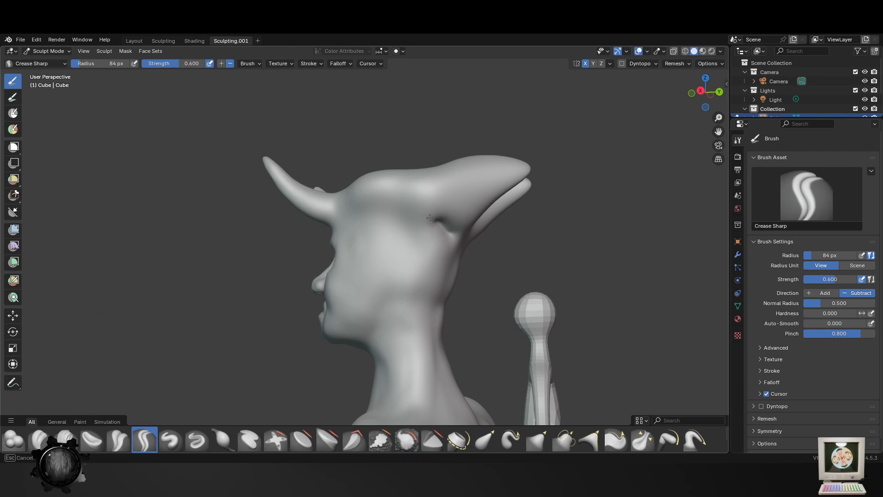
{"action": "left_click_drag", "start_coordinate": [430, 218], "coordinate": [344, 221]}
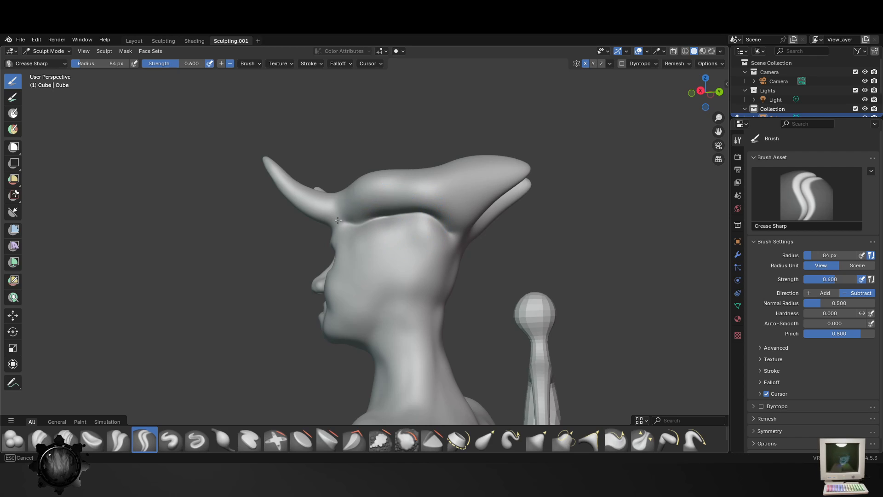
{"action": "middle_click_drag", "start_coordinate": [338, 234], "coordinate": [419, 230]}
{"action": "middle_click_drag", "start_coordinate": [508, 234], "coordinate": [423, 224]}
{"action": "mouse_move", "coordinate": [423, 223]}
{"action": "left_mouse_down"}
{"action": "mouse_move", "coordinate": [416, 230]}
{"action": "mouse_move", "coordinate": [455, 208]}
{"action": "mouse_move", "coordinate": [424, 227]}
{"action": "mouse_move", "coordinate": [391, 222]}
{"action": "left_mouse_up"}
{"action": "middle_click_drag", "start_coordinate": [403, 250], "coordinate": [510, 266]}
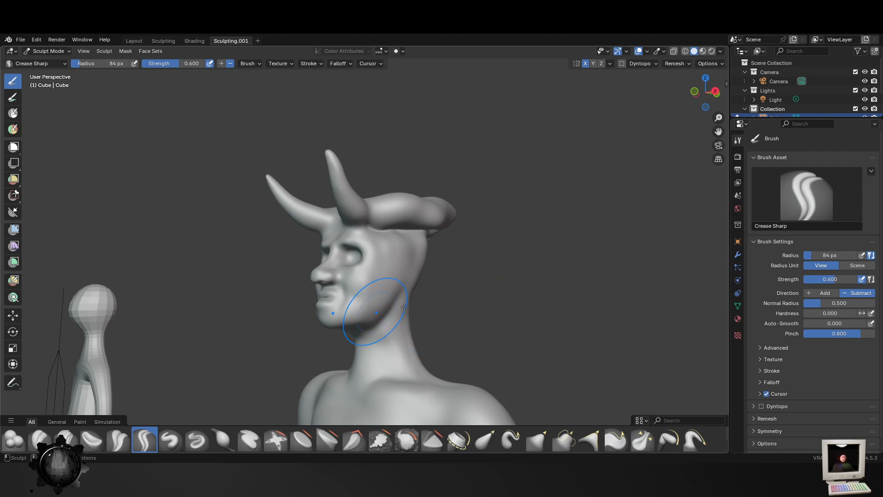
{"action": "middle_click_drag", "start_coordinate": [355, 315], "coordinate": [443, 274]}
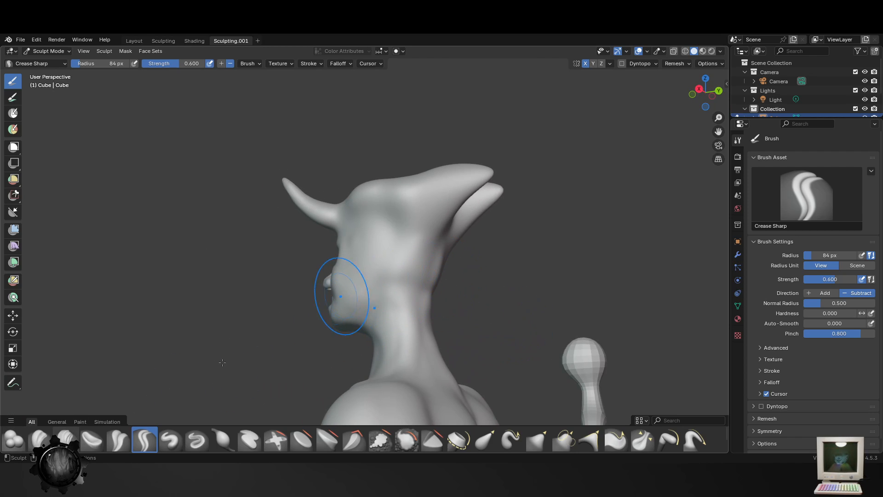
- Carve a soft groove under the head crest with the Crease Polish brush at 52 px radius
{"action": "left_click", "coordinate": [118, 440]}
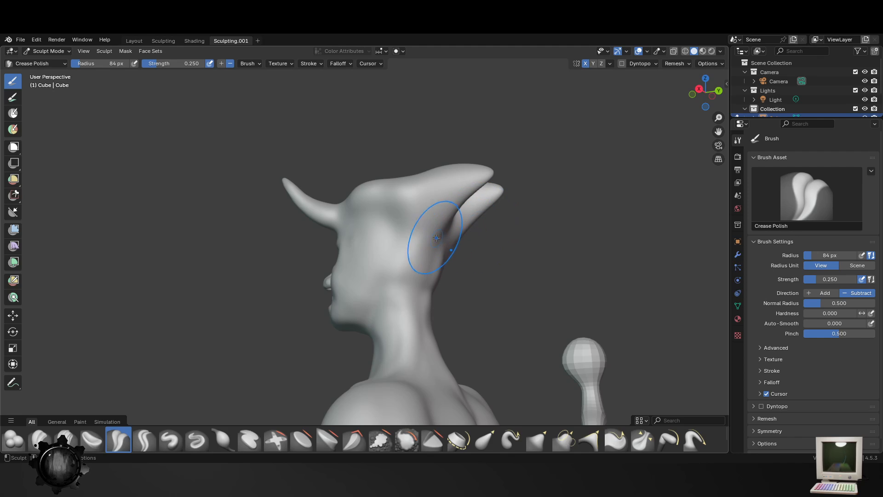
{"action": "key", "text": "f"}
{"action": "left_click", "coordinate": [443, 226]}
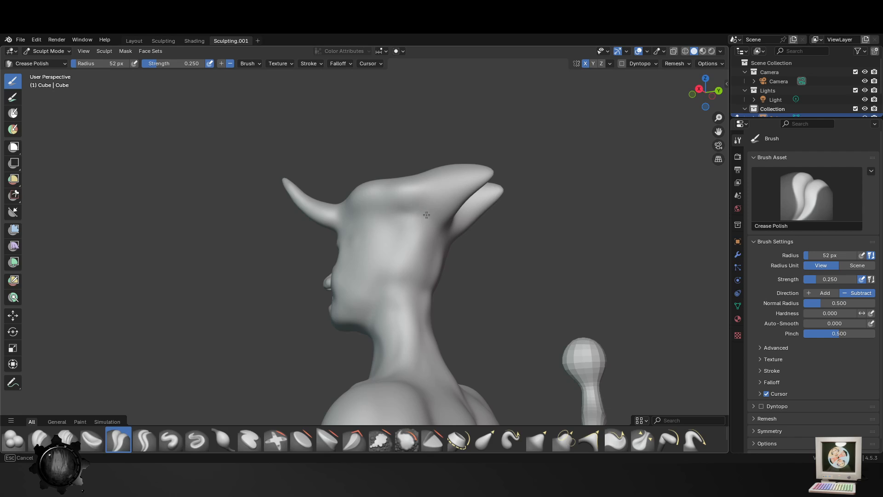
{"action": "mouse_move", "coordinate": [422, 212]}
{"action": "left_mouse_down"}
{"action": "mouse_move", "coordinate": [365, 226]}
{"action": "mouse_move", "coordinate": [444, 220]}
{"action": "mouse_move", "coordinate": [373, 218]}
{"action": "left_mouse_up"}
{"action": "mouse_move", "coordinate": [424, 233]}
{"action": "middle_mouse_down"}
{"action": "mouse_move", "coordinate": [381, 233]}
{"action": "mouse_move", "coordinate": [388, 292]}
{"action": "mouse_move", "coordinate": [344, 324]}
{"action": "middle_mouse_up"}
- Build up rounded ear masses on the sides of the head with the Blob brush at 52 px radius and 0.356 strength
{"action": "left_click", "coordinate": [14, 439]}
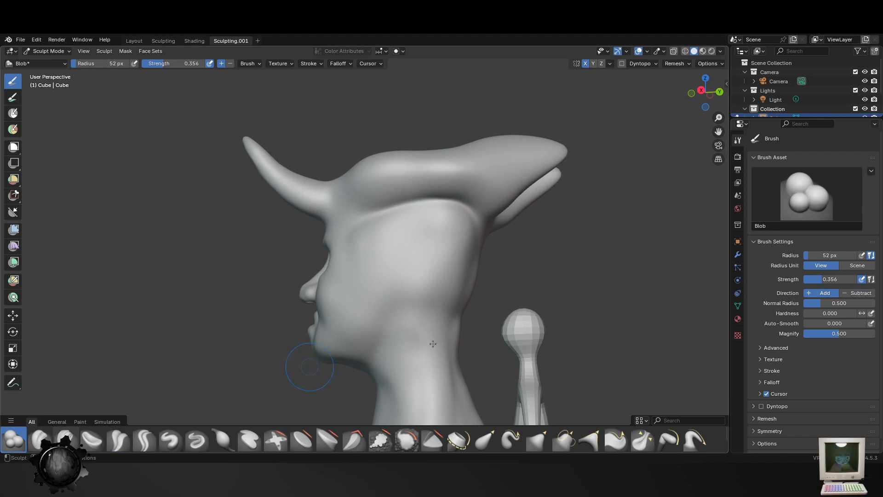
{"action": "middle_click_drag", "start_coordinate": [430, 266], "coordinate": [426, 255]}
{"action": "left_click_drag", "start_coordinate": [435, 254], "coordinate": [433, 252]}
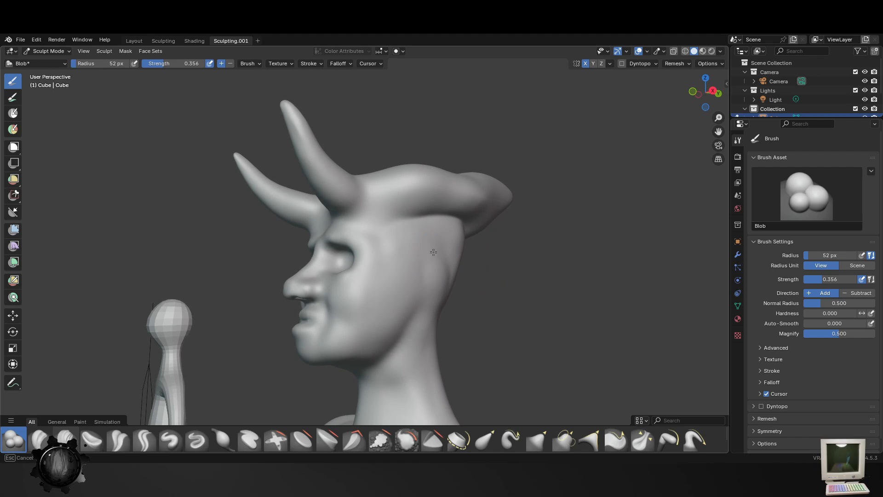
{"action": "middle_click_drag", "start_coordinate": [429, 257], "coordinate": [414, 252]}
{"action": "mouse_move", "coordinate": [414, 253]}
{"action": "left_mouse_down"}
{"action": "mouse_move", "coordinate": [419, 262]}
{"action": "mouse_move", "coordinate": [400, 284]}
{"action": "mouse_move", "coordinate": [414, 286]}
{"action": "mouse_move", "coordinate": [391, 302]}
{"action": "left_mouse_up"}
{"action": "mouse_move", "coordinate": [386, 313]}
{"action": "middle_mouse_down"}
{"action": "mouse_move", "coordinate": [475, 329]}
{"action": "mouse_move", "coordinate": [420, 276]}
{"action": "middle_mouse_up"}
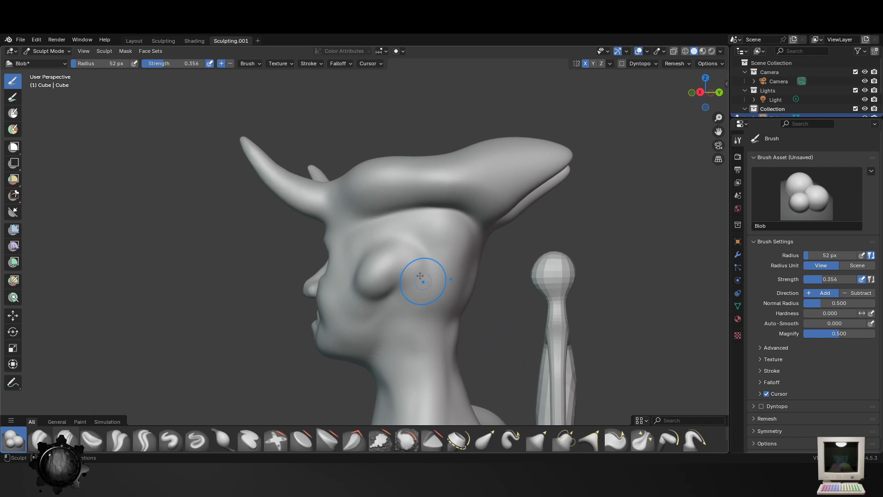
{"action": "mouse_move", "coordinate": [395, 259]}
{"action": "left_mouse_down"}
{"action": "mouse_move", "coordinate": [412, 247]}
{"action": "mouse_move", "coordinate": [417, 254]}
{"action": "mouse_move", "coordinate": [410, 298]}
{"action": "left_mouse_up"}
{"action": "left_click_drag", "start_coordinate": [397, 261], "coordinate": [385, 254]}
{"action": "mouse_move", "coordinate": [440, 304]}
{"action": "middle_mouse_down"}
{"action": "mouse_move", "coordinate": [499, 302]}
{"action": "mouse_move", "coordinate": [451, 271]}
{"action": "middle_mouse_up"}
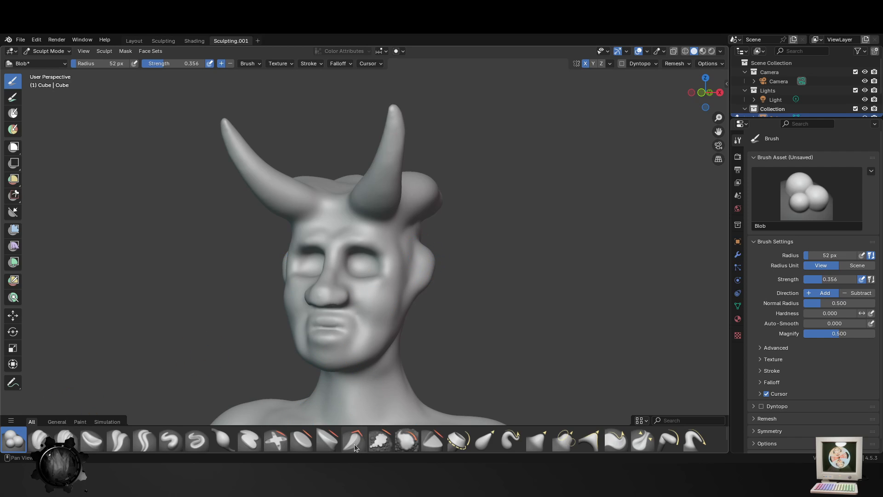
- Pull the ear masses outward and upward into pointed ears with the Elastic Snake Hook brush at 30 px radius
{"action": "left_click", "coordinate": [510, 439]}
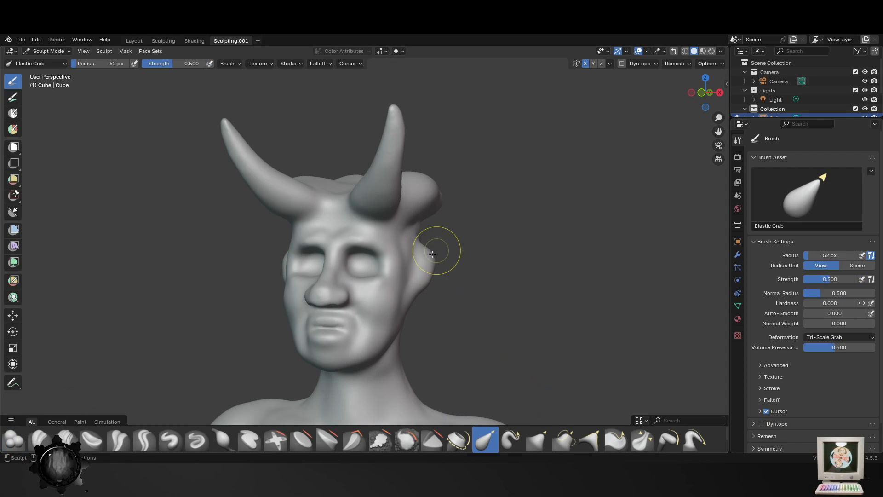
{"action": "left_click_drag", "start_coordinate": [421, 253], "coordinate": [474, 251]}
{"action": "key", "text": "ctrl+z"}
{"action": "key", "text": "f"}
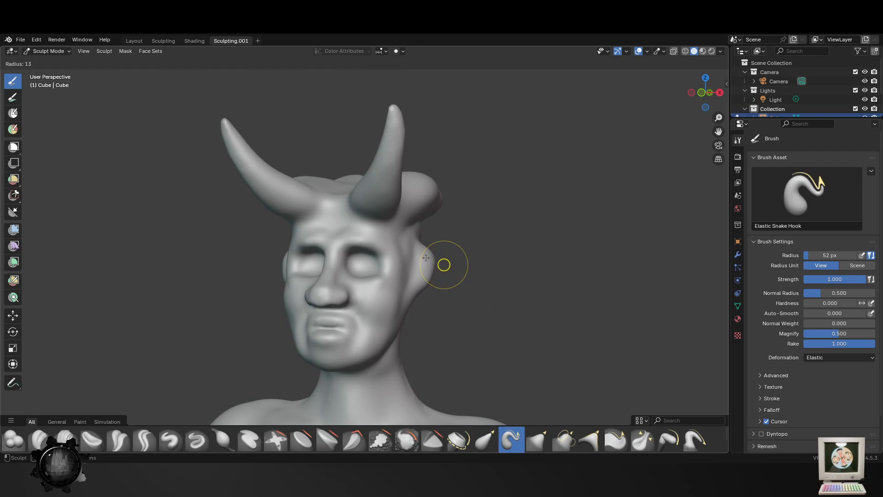
{"action": "left_click", "coordinate": [426, 257]}
{"action": "mouse_move", "coordinate": [421, 253]}
{"action": "left_mouse_down"}
{"action": "mouse_move", "coordinate": [466, 237]}
{"action": "mouse_move", "coordinate": [448, 224]}
{"action": "left_mouse_up"}
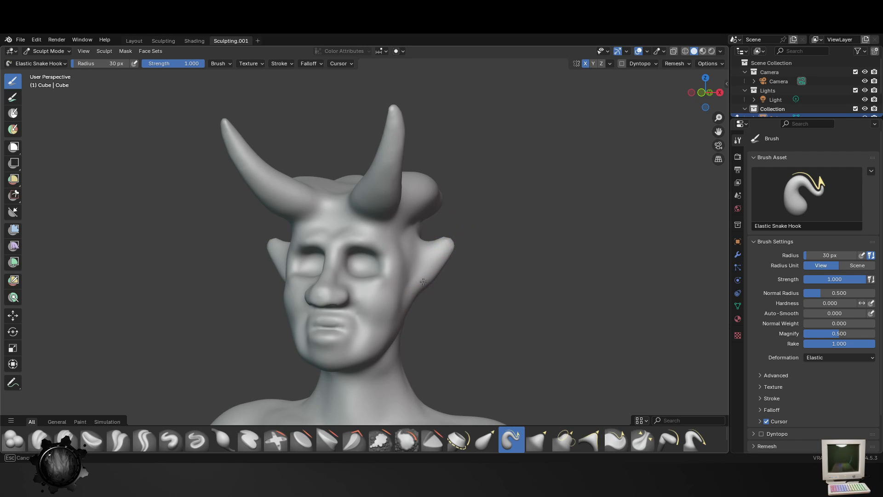
{"action": "middle_click_drag", "start_coordinate": [414, 221], "coordinate": [474, 237]}
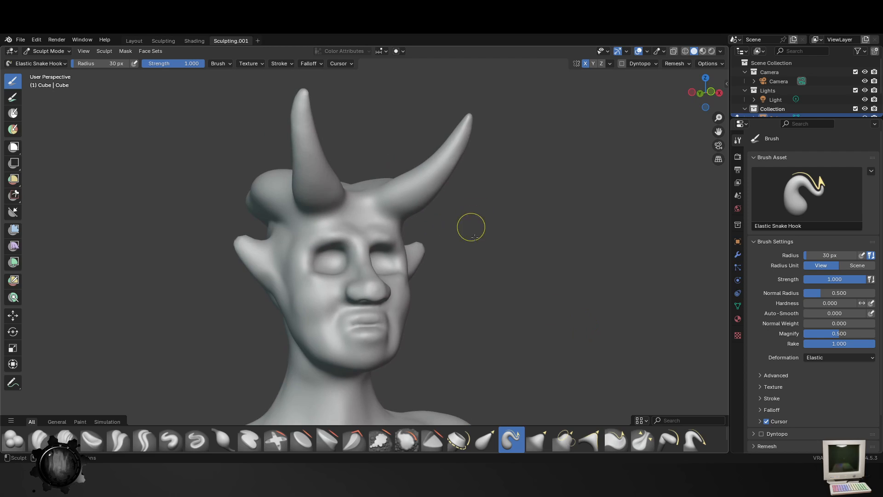
{"action": "middle_click_drag", "start_coordinate": [490, 278], "coordinate": [444, 283]}
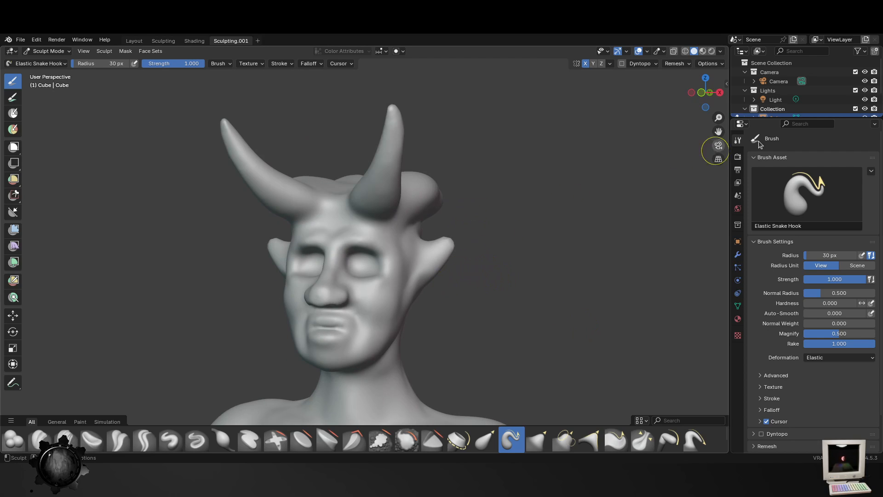
- Remesh the sculpture with a 0.005 m voxel size and smooth the ears with the Smooth brush at 82 px radius
{"action": "left_click", "coordinate": [675, 64]}
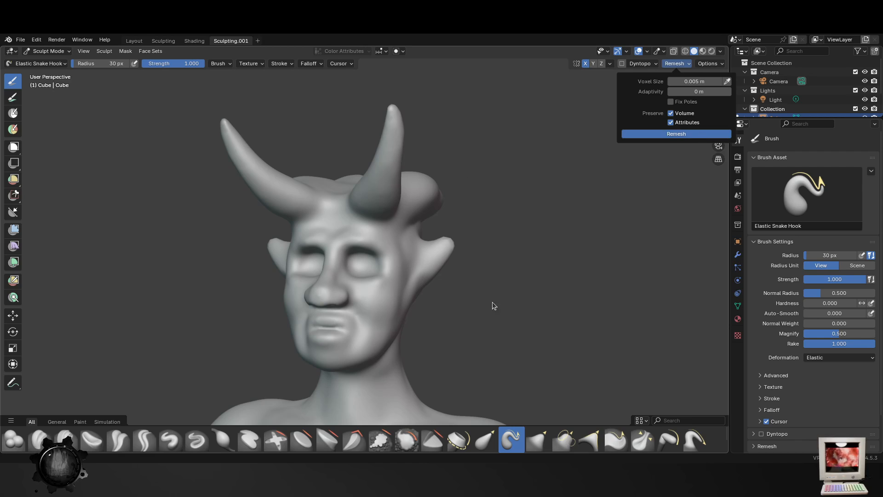
{"action": "scroll", "coordinate": [401, 296], "scroll_direction": "up", "scroll_amount": 3}
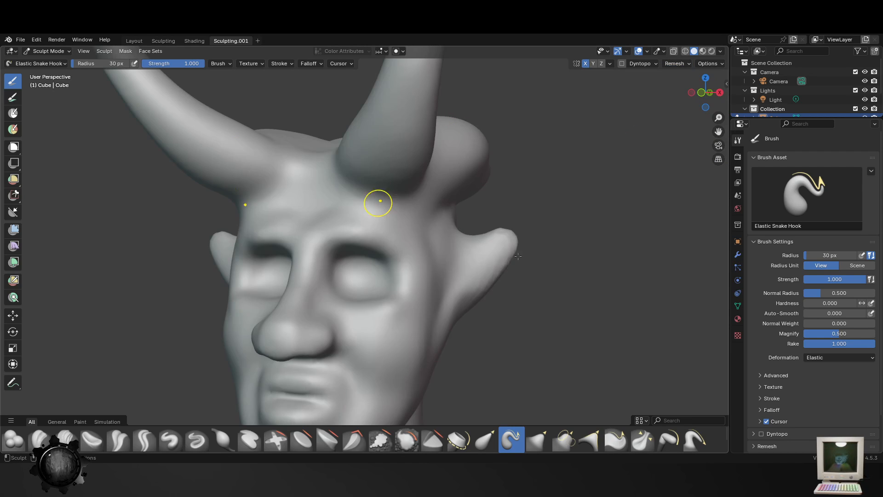
{"action": "left_click", "coordinate": [407, 441]}
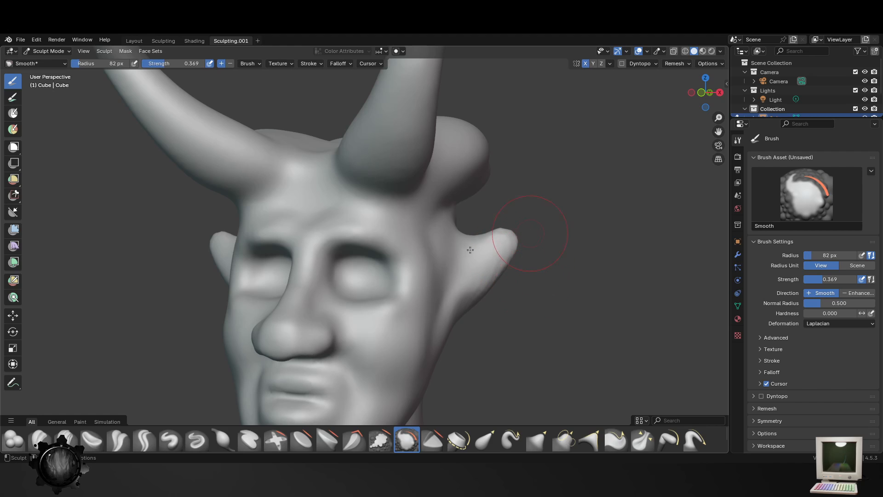
{"action": "middle_click_drag", "start_coordinate": [487, 199], "coordinate": [391, 203]}
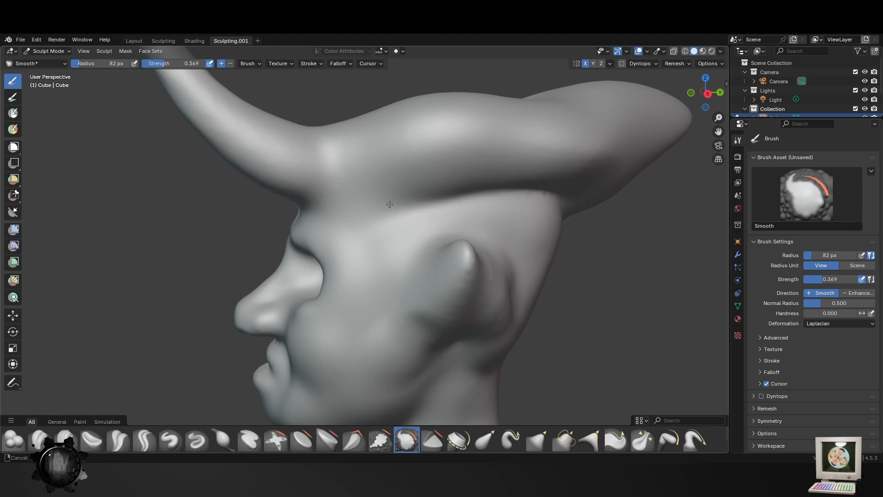
{"action": "middle_click_drag", "start_coordinate": [534, 299], "coordinate": [464, 281]}
{"action": "scroll", "coordinate": [400, 322], "scroll_direction": "down", "scroll_amount": 3}
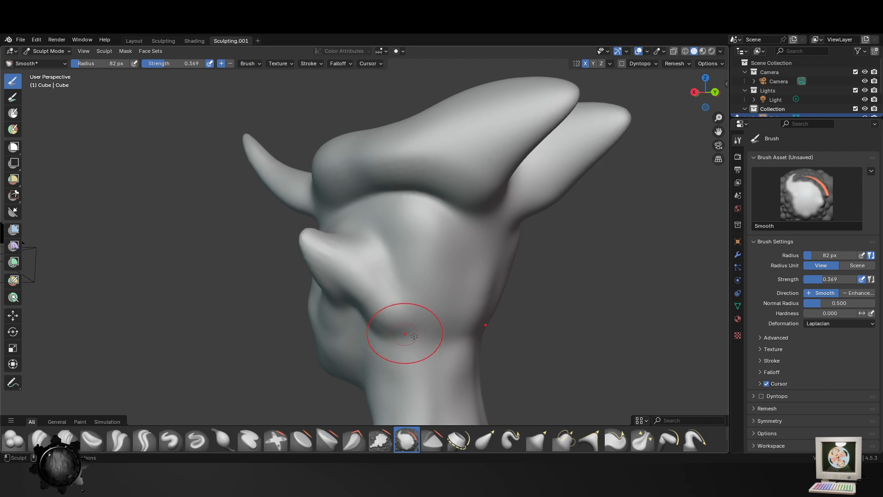
- Raise the slopes between neck and shoulders with the Elastic Grab brush at 82 px radius
{"action": "scroll", "coordinate": [423, 354], "scroll_direction": "down", "scroll_amount": 4}
{"action": "middle_click_drag", "start_coordinate": [435, 352], "coordinate": [670, 326]}
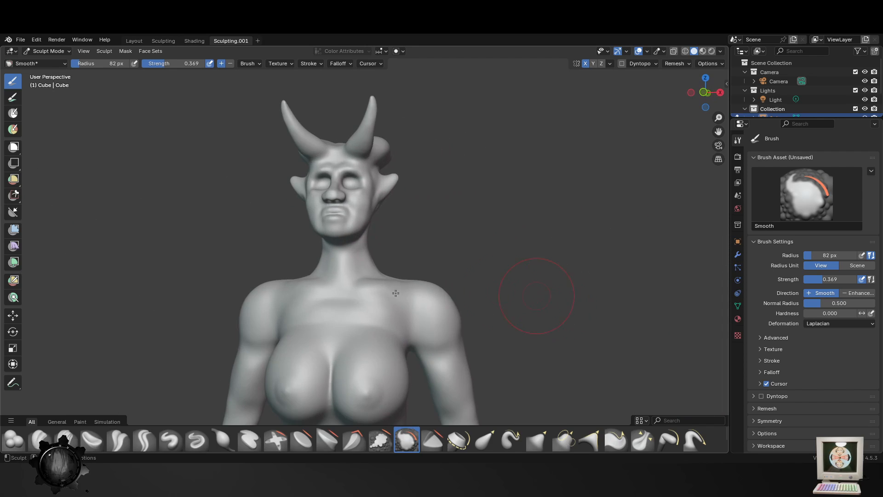
{"action": "scroll", "coordinate": [335, 296], "scroll_direction": "up", "scroll_amount": 3}
{"action": "scroll", "coordinate": [324, 310], "scroll_direction": "up", "scroll_amount": 2}
{"action": "middle_click_drag", "start_coordinate": [325, 309], "coordinate": [294, 350]}
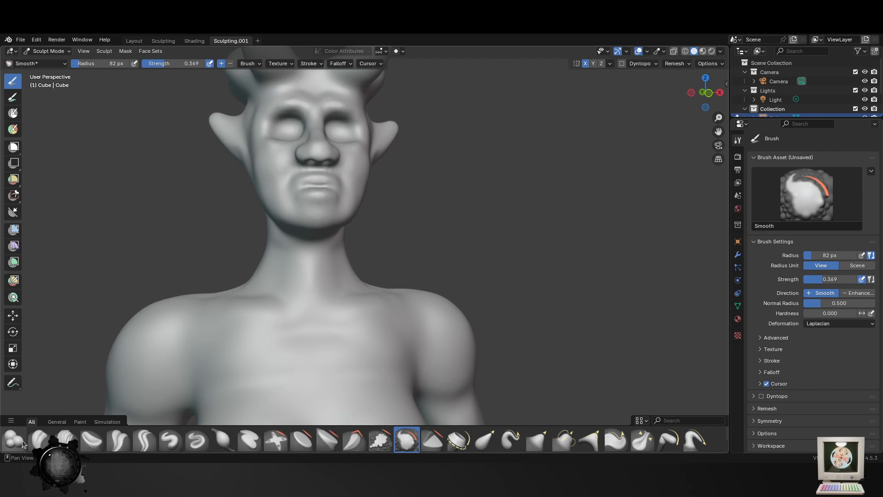
{"action": "left_click", "coordinate": [485, 440]}
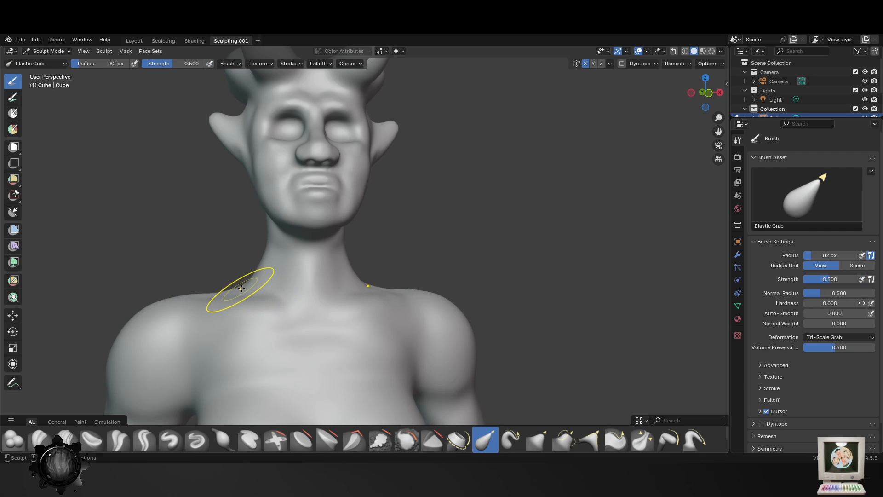
{"action": "mouse_move", "coordinate": [236, 291]}
{"action": "left_mouse_down"}
{"action": "mouse_move", "coordinate": [215, 270]}
{"action": "mouse_move", "coordinate": [197, 296]}
{"action": "left_mouse_up"}
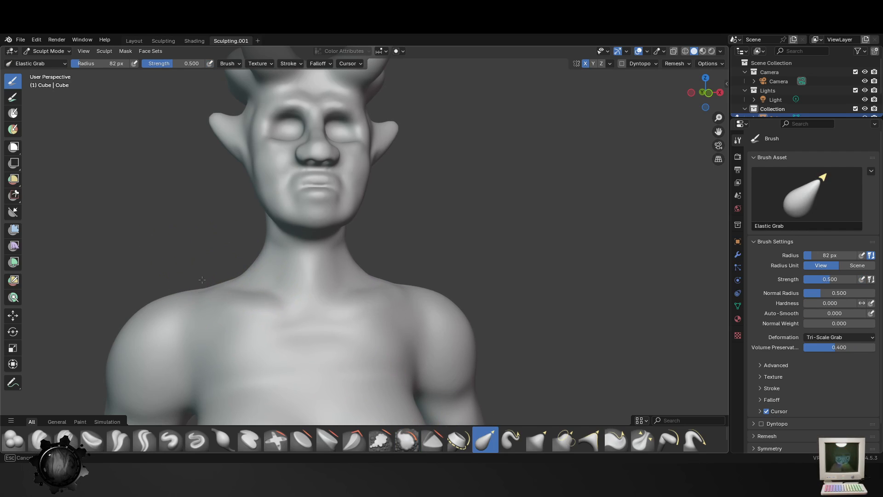
- Refine the outline of the shoulders and upper body with small Elastic Grab strokes at 82 px radius
{"action": "scroll", "coordinate": [355, 339], "scroll_direction": "down", "scroll_amount": 5}
{"action": "middle_click_drag", "start_coordinate": [351, 355], "coordinate": [508, 318]}
{"action": "left_click_drag", "start_coordinate": [466, 287], "coordinate": [462, 285]}
{"action": "left_click_drag", "start_coordinate": [462, 215], "coordinate": [451, 205]}
{"action": "middle_click_drag", "start_coordinate": [463, 156], "coordinate": [472, 167]}
{"action": "middle_click_drag", "start_coordinate": [471, 159], "coordinate": [469, 201], "text": "shift"}
{"action": "scroll", "coordinate": [471, 203], "scroll_direction": "up", "scroll_amount": 2}
{"action": "left_click_drag", "start_coordinate": [470, 203], "coordinate": [474, 201]}
{"action": "left_click_drag", "start_coordinate": [474, 166], "coordinate": [480, 166]}
- Refine the outline of the hips, thighs and knees with small Elastic Grab strokes at 82 px radius
{"action": "scroll", "coordinate": [456, 278], "scroll_direction": "down", "scroll_amount": 5}
{"action": "middle_click_drag", "start_coordinate": [456, 278], "coordinate": [532, 298]}
{"action": "middle_click_drag", "start_coordinate": [505, 343], "coordinate": [492, 286], "text": "shift"}
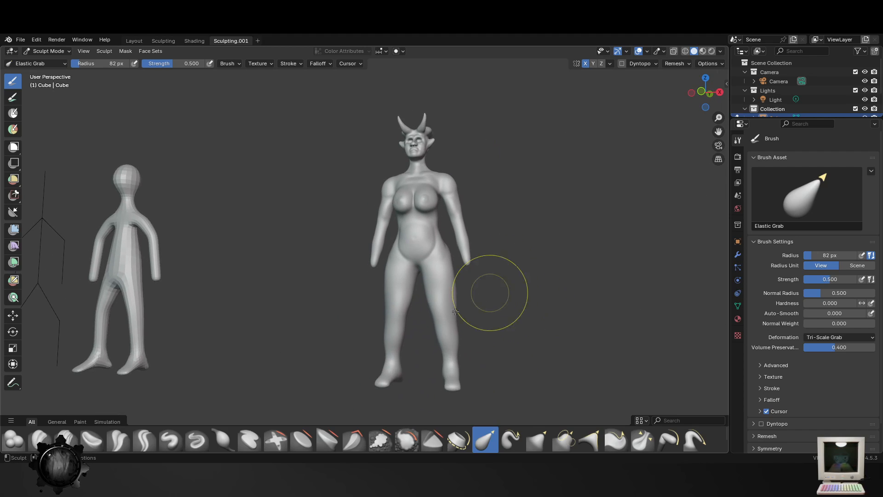
{"action": "scroll", "coordinate": [490, 293], "scroll_direction": "up", "scroll_amount": 2}
{"action": "middle_click_drag", "start_coordinate": [440, 301], "coordinate": [459, 318]}
{"action": "left_click_drag", "start_coordinate": [396, 317], "coordinate": [388, 315]}
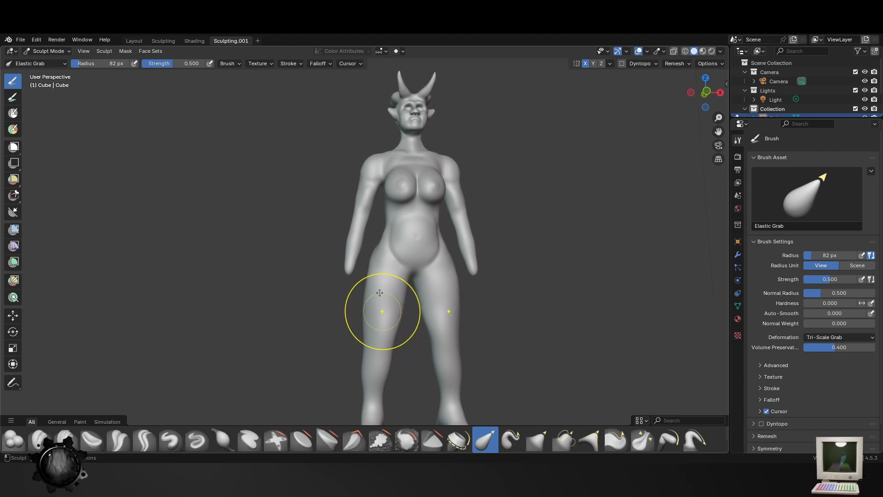
{"action": "left_click_drag", "start_coordinate": [381, 273], "coordinate": [386, 270]}
{"action": "left_click_drag", "start_coordinate": [362, 302], "coordinate": [370, 332]}
{"action": "left_click_drag", "start_coordinate": [366, 368], "coordinate": [369, 364]}
- Try to reshape the fold beneath the buttocks with the Elastic Grab brush at 82 px radius
{"action": "scroll", "coordinate": [400, 359], "scroll_direction": "down", "scroll_amount": 2}
{"action": "middle_click_drag", "start_coordinate": [459, 341], "coordinate": [404, 361]}
{"action": "scroll", "coordinate": [428, 356], "scroll_direction": "up", "scroll_amount": 3}
{"action": "middle_click_drag", "start_coordinate": [578, 343], "coordinate": [378, 303]}
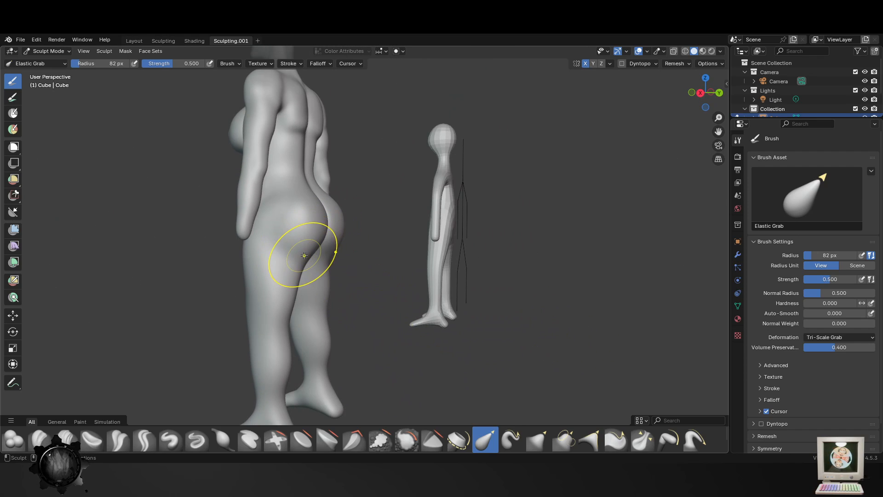
{"action": "left_click_drag", "start_coordinate": [309, 259], "coordinate": [304, 253]}
{"action": "key", "text": "ctrl+z"}
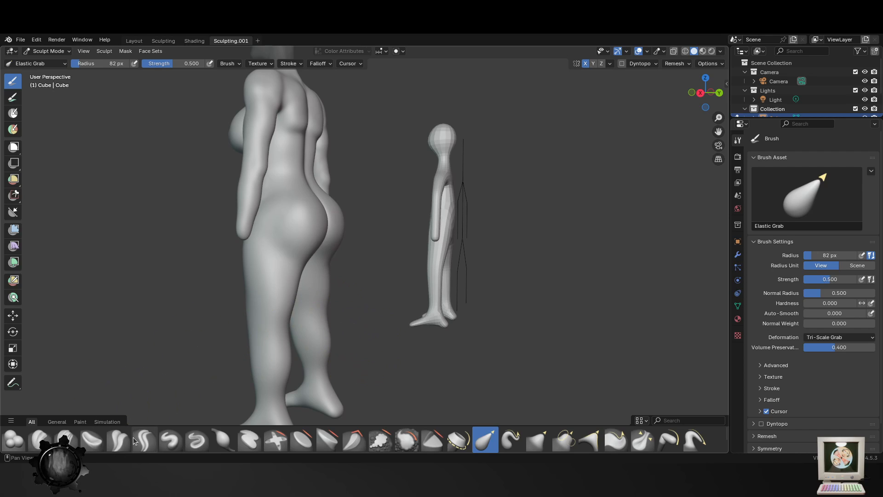
- Carve the fold between buttocks and thighs with the Crease Polish brush at 82 px radius, undoing the last unwanted stroke
{"action": "left_click", "coordinate": [118, 439]}
{"action": "middle_click_drag", "start_coordinate": [351, 306], "coordinate": [318, 267]}
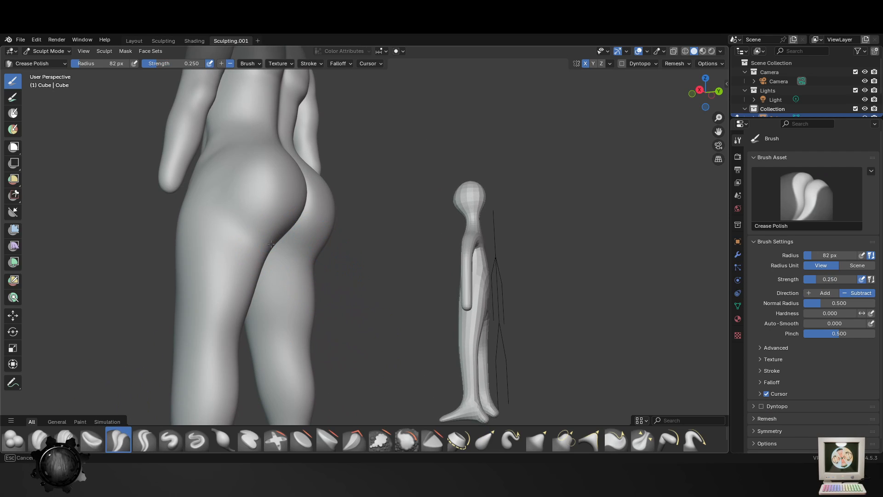
{"action": "mouse_move", "coordinate": [271, 243]}
{"action": "middle_mouse_down"}
{"action": "mouse_move", "coordinate": [267, 235]}
{"action": "mouse_move", "coordinate": [306, 306]}
{"action": "mouse_move", "coordinate": [271, 291]}
{"action": "middle_mouse_up"}
{"action": "middle_click_drag", "start_coordinate": [403, 328], "coordinate": [384, 325]}
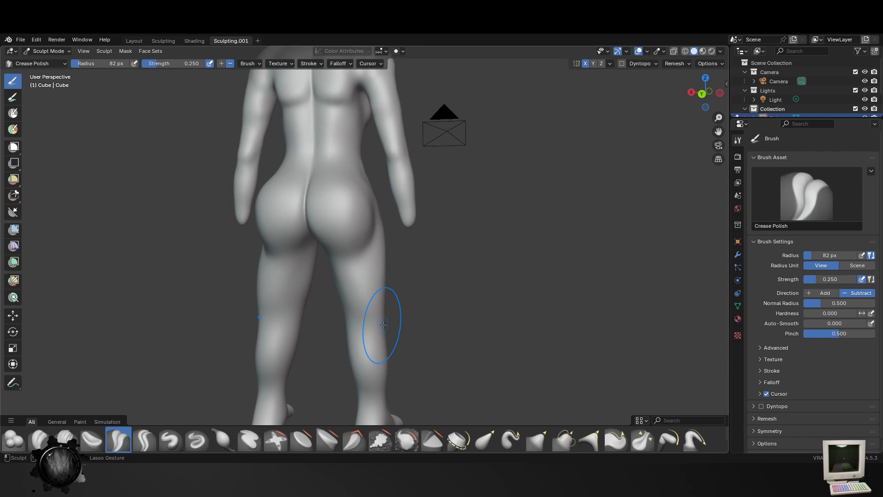
{"action": "mouse_move", "coordinate": [380, 248]}
{"action": "middle_mouse_down"}
{"action": "mouse_move", "coordinate": [408, 308]}
{"action": "mouse_move", "coordinate": [407, 331]}
{"action": "middle_mouse_up"}
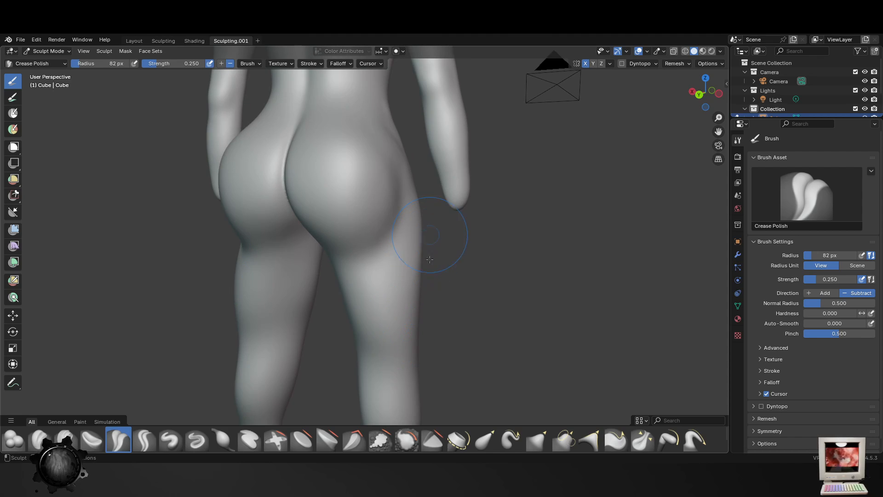
{"action": "middle_click_drag", "start_coordinate": [430, 259], "coordinate": [408, 274]}
{"action": "left_click_drag", "start_coordinate": [409, 278], "coordinate": [356, 318]}
{"action": "scroll", "coordinate": [391, 340], "scroll_direction": "down", "scroll_amount": 1}
{"action": "key", "text": "ctrl+z"}
- Reduce the brush radius to 68 px and shift the feet slightly inward with the Elastic Grab brush
{"action": "key", "text": "f"}
{"action": "left_click", "coordinate": [408, 276]}
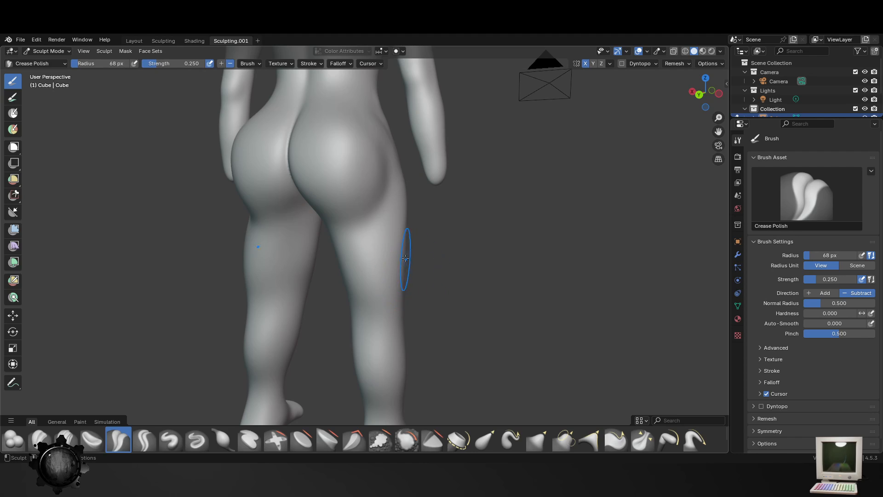
{"action": "scroll", "coordinate": [368, 318], "scroll_direction": "down", "scroll_amount": 3}
{"action": "middle_click_drag", "start_coordinate": [368, 333], "coordinate": [415, 339]}
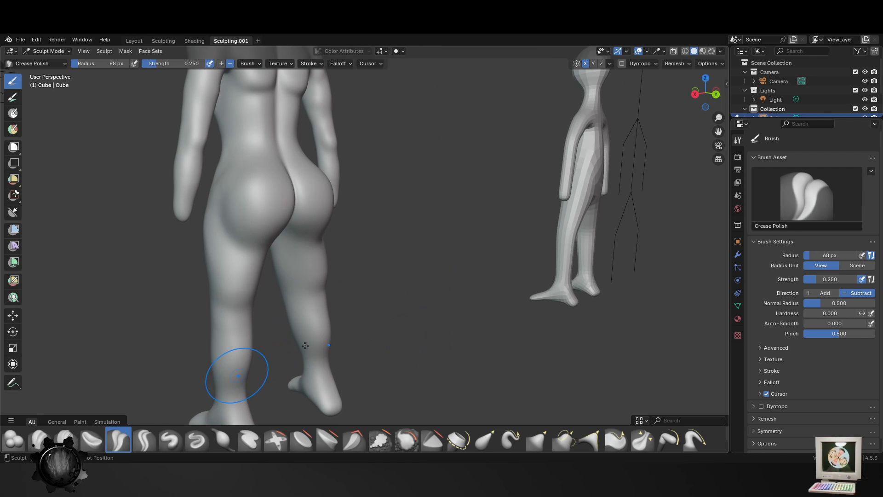
{"action": "middle_click_drag", "start_coordinate": [305, 345], "coordinate": [359, 325], "text": "shift"}
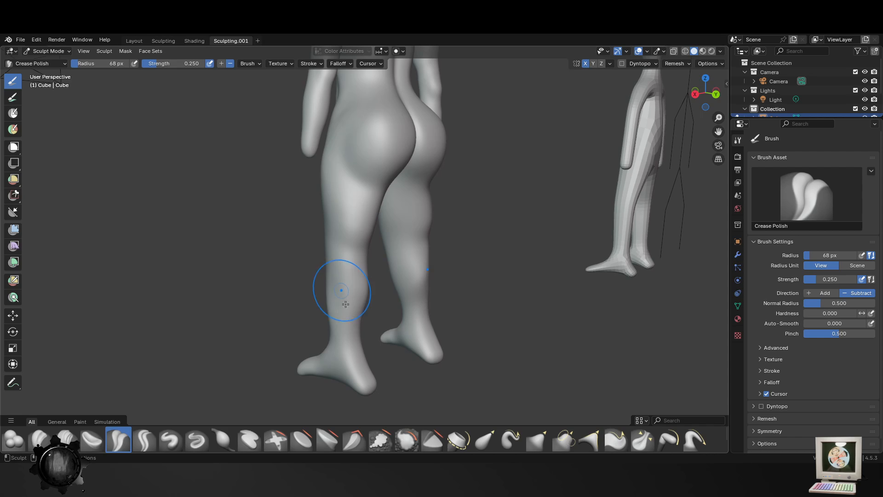
{"action": "middle_click_drag", "start_coordinate": [349, 350], "coordinate": [431, 328]}
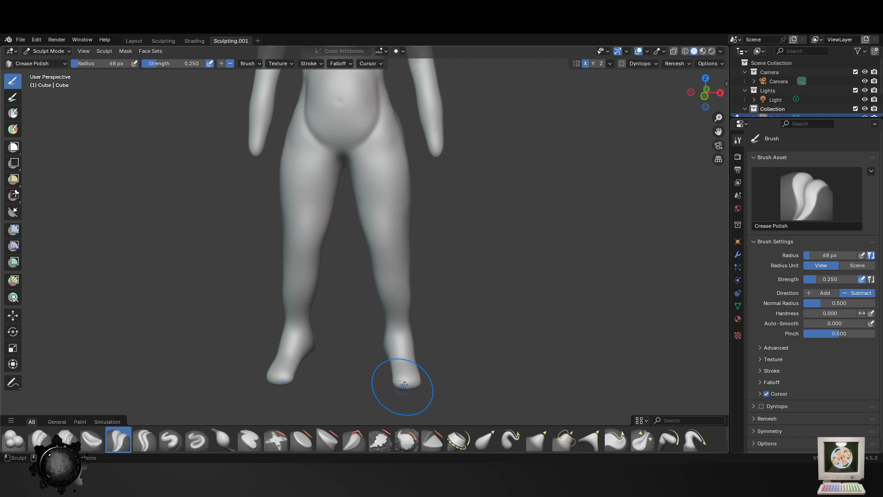
{"action": "left_click", "coordinate": [485, 440]}
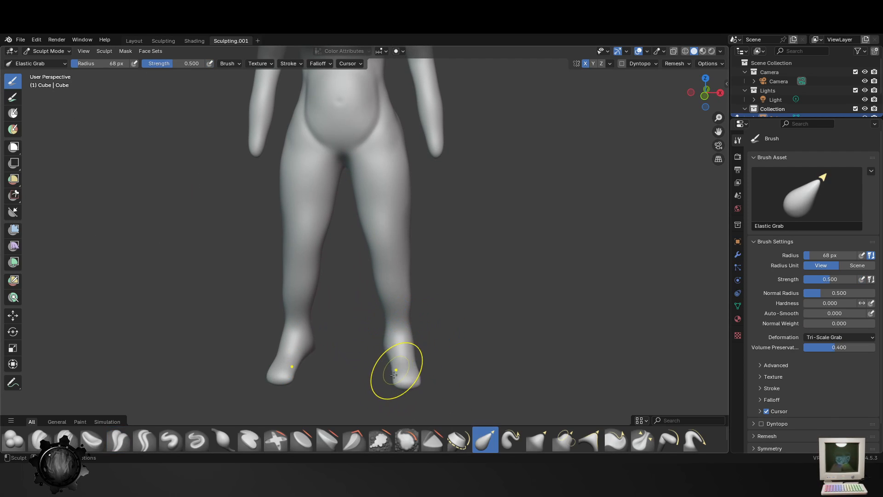
{"action": "mouse_move", "coordinate": [394, 376]}
{"action": "left_mouse_down"}
{"action": "mouse_move", "coordinate": [384, 378]}
{"action": "mouse_move", "coordinate": [378, 360]}
{"action": "left_mouse_up"}
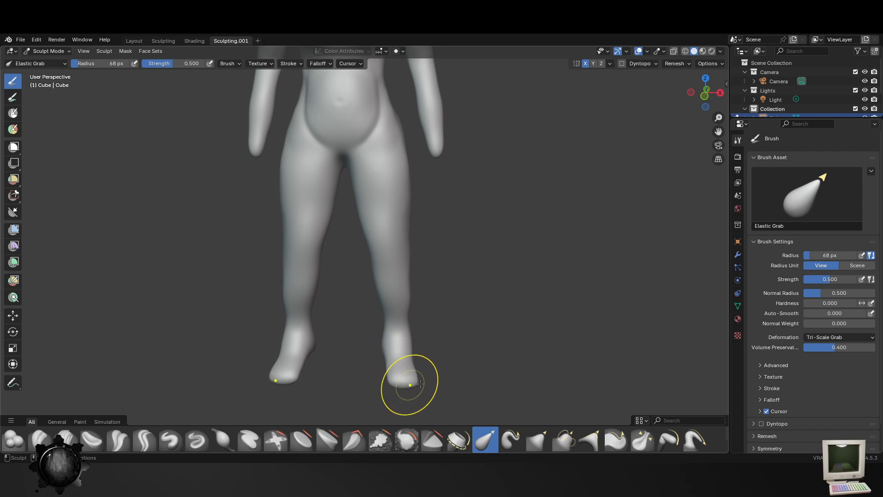
- Check the full figure from several angles and save the file
{"action": "scroll", "coordinate": [427, 377], "scroll_direction": "down", "scroll_amount": 5}
{"action": "middle_click_drag", "start_coordinate": [338, 385], "coordinate": [410, 386]}
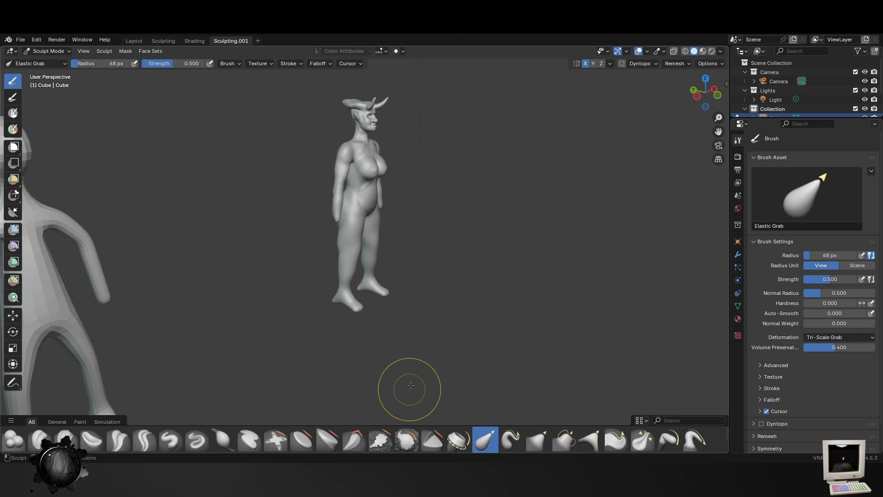
{"action": "middle_click_drag", "start_coordinate": [434, 334], "coordinate": [352, 354]}
{"action": "scroll", "coordinate": [418, 207], "scroll_direction": "up", "scroll_amount": 6}
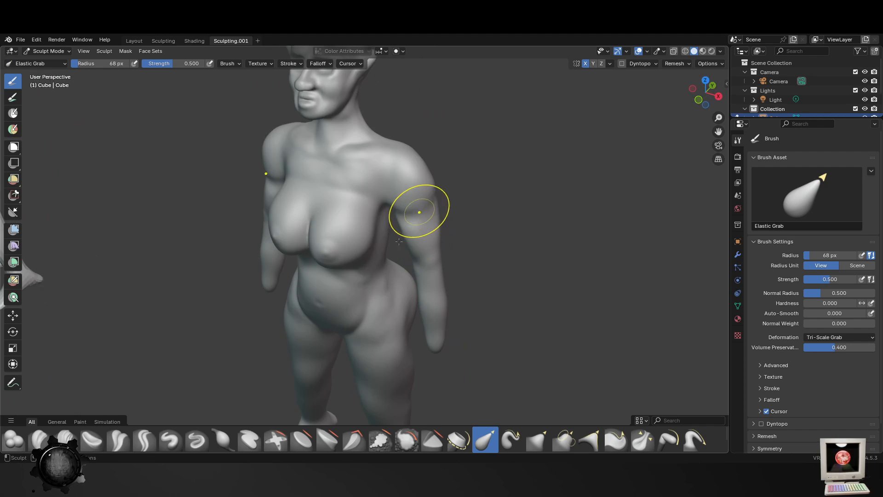
{"action": "middle_click_drag", "start_coordinate": [418, 207], "coordinate": [354, 225]}
{"action": "scroll", "coordinate": [429, 210], "scroll_direction": "down", "scroll_amount": 2}
{"action": "key", "text": "ctrl+s"}
- Smooth the shoulders, armpits and upper arms with the Smooth brush at 74 px radius and 0.369 strength
{"action": "left_click", "coordinate": [407, 441]}
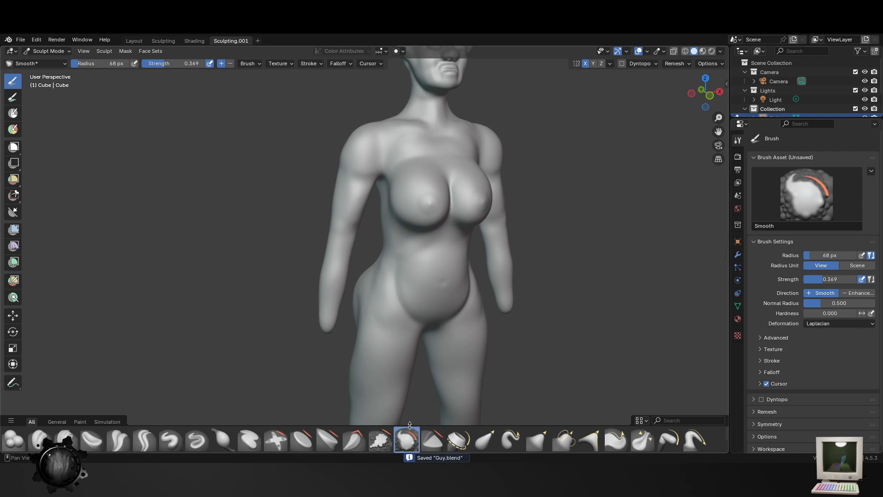
{"action": "middle_click_drag", "start_coordinate": [457, 197], "coordinate": [446, 224], "text": "shift"}
{"action": "key", "text": "f"}
{"action": "left_click", "coordinate": [475, 217]}
{"action": "left_click_drag", "start_coordinate": [371, 184], "coordinate": [368, 185]}
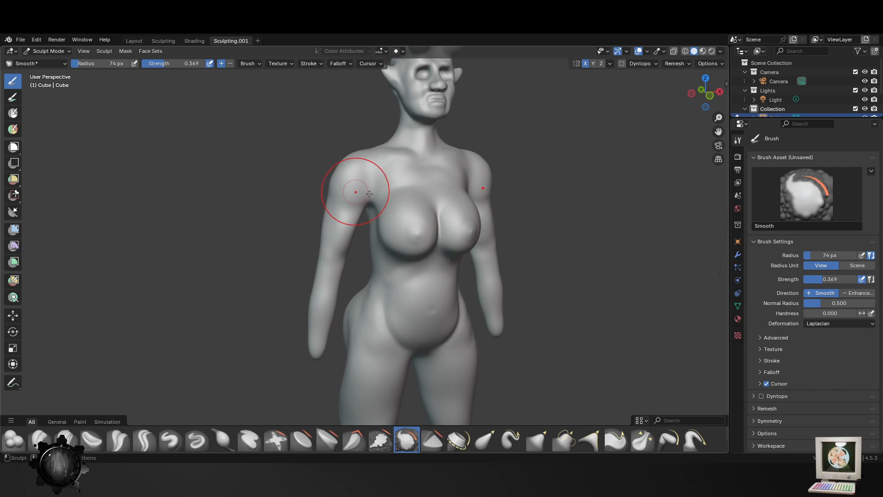
{"action": "middle_click_drag", "start_coordinate": [370, 194], "coordinate": [390, 230]}
{"action": "middle_click_drag", "start_coordinate": [333, 220], "coordinate": [372, 225]}
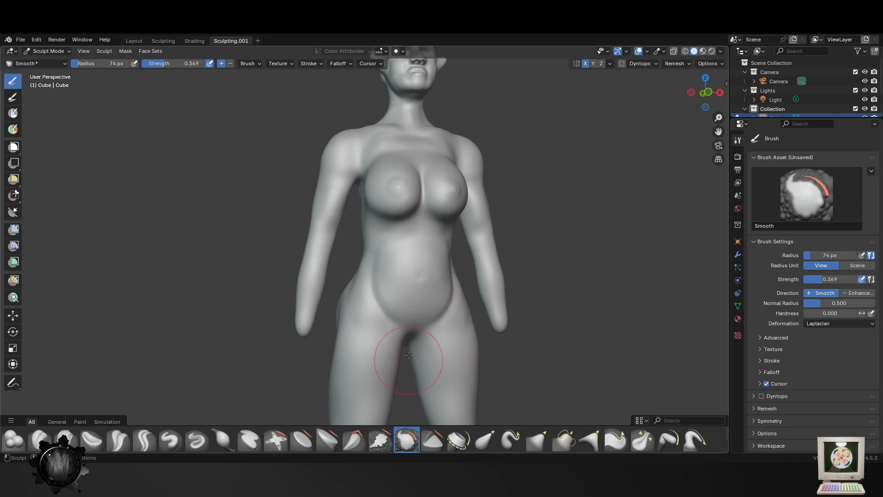
- Nudge the crotch and the lower back above the buttocks with the Elastic Grab brush at 74 px radius
{"action": "left_click", "coordinate": [486, 439]}
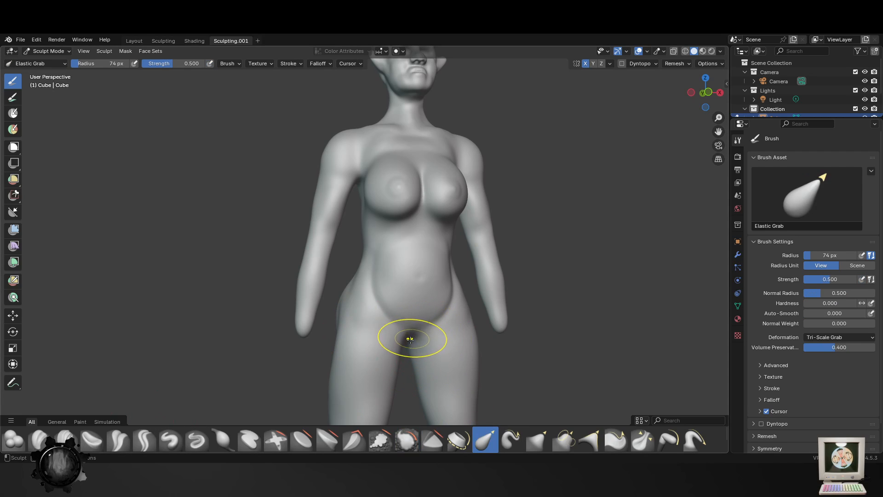
{"action": "left_click_drag", "start_coordinate": [410, 339], "coordinate": [417, 325]}
{"action": "middle_click_drag", "start_coordinate": [494, 306], "coordinate": [338, 314]}
{"action": "middle_click_drag", "start_coordinate": [396, 316], "coordinate": [357, 318]}
{"action": "scroll", "coordinate": [352, 294], "scroll_direction": "up", "scroll_amount": 2}
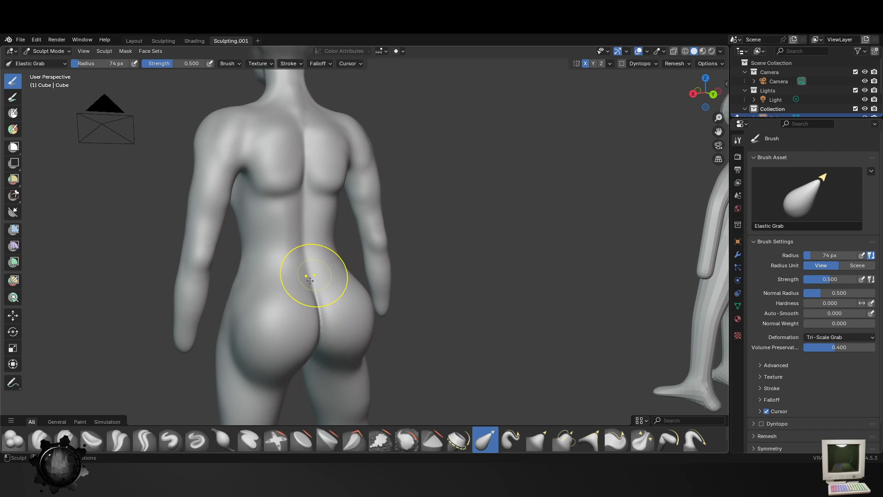
{"action": "left_click_drag", "start_coordinate": [311, 287], "coordinate": [311, 285]}
{"action": "middle_click_drag", "start_coordinate": [311, 286], "coordinate": [351, 282]}
- Enlarge the Elastic Grab radius to 101 px and reshape the side of the back and the waist
{"action": "key", "text": "f"}
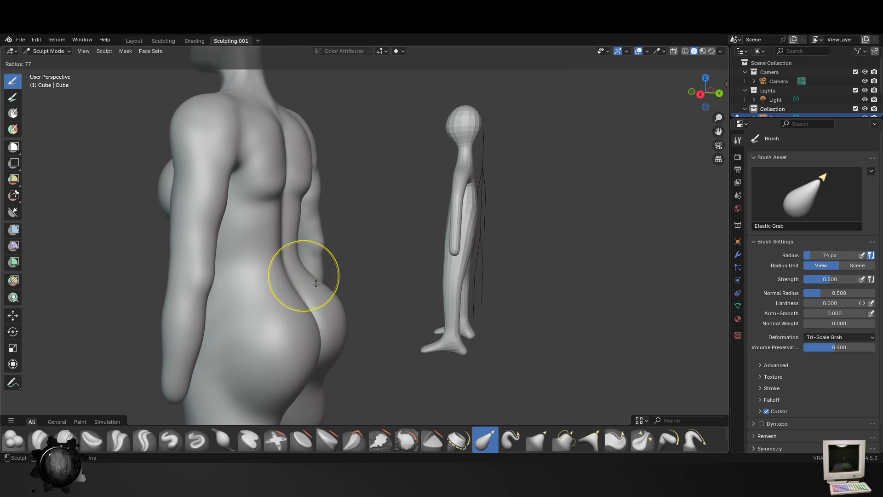
{"action": "left_click", "coordinate": [349, 276]}
{"action": "left_click_drag", "start_coordinate": [263, 186], "coordinate": [252, 181]}
{"action": "left_click_drag", "start_coordinate": [279, 263], "coordinate": [257, 264]}
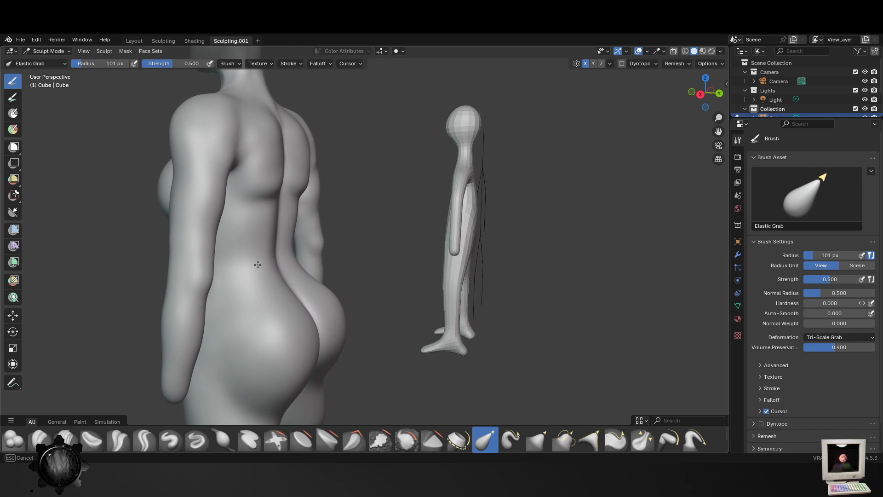
{"action": "middle_click_drag", "start_coordinate": [289, 302], "coordinate": [345, 256]}
{"action": "left_click_drag", "start_coordinate": [345, 257], "coordinate": [351, 259]}
- Reshape the knees, inner thighs and lower legs with the Elastic Grab brush at 101 px radius
{"action": "scroll", "coordinate": [366, 280], "scroll_direction": "down", "scroll_amount": 2}
{"action": "middle_click_drag", "start_coordinate": [373, 291], "coordinate": [418, 284]}
{"action": "middle_click_drag", "start_coordinate": [299, 347], "coordinate": [283, 221], "text": "shift"}
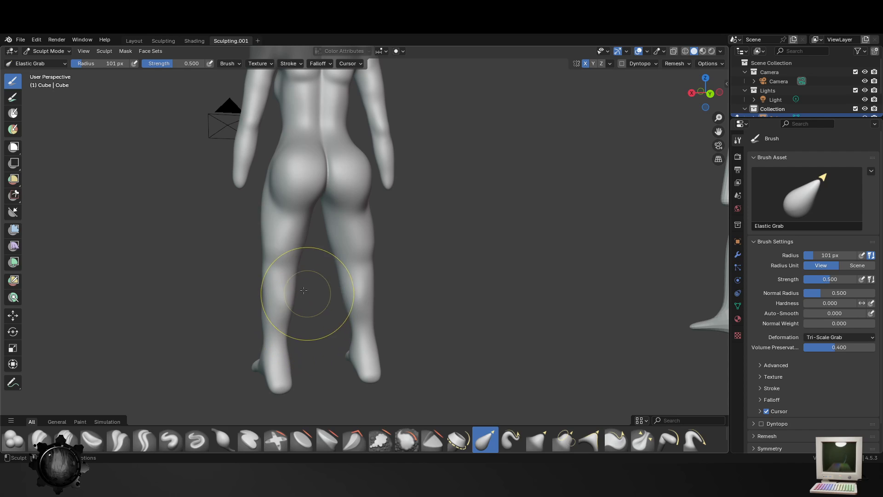
{"action": "left_click_drag", "start_coordinate": [296, 273], "coordinate": [293, 272]}
{"action": "middle_click_drag", "start_coordinate": [293, 303], "coordinate": [431, 320]}
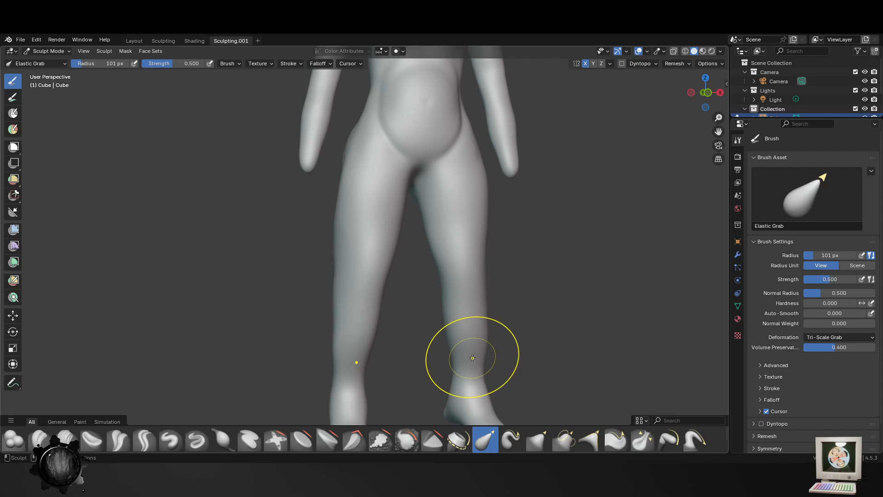
{"action": "left_click_drag", "start_coordinate": [474, 361], "coordinate": [441, 323]}
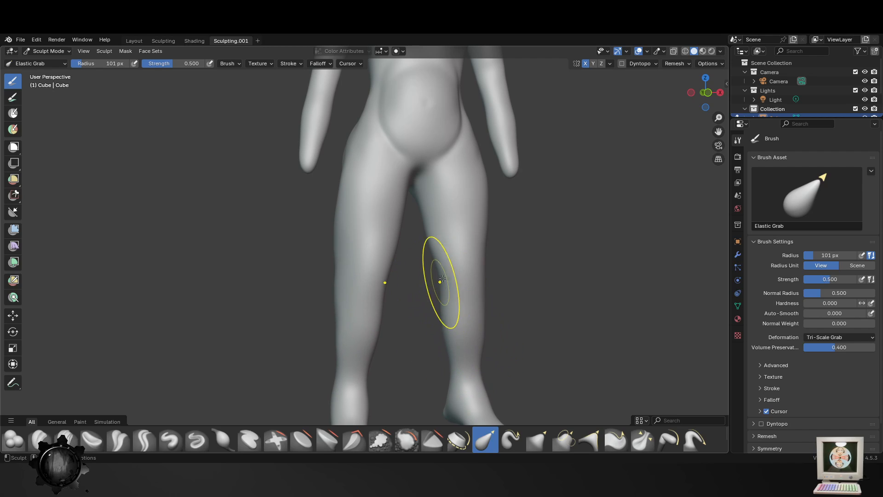
{"action": "left_click_drag", "start_coordinate": [433, 268], "coordinate": [434, 269]}
{"action": "middle_click_drag", "start_coordinate": [459, 321], "coordinate": [426, 347]}
{"action": "scroll", "coordinate": [442, 328], "scroll_direction": "down", "scroll_amount": 4}
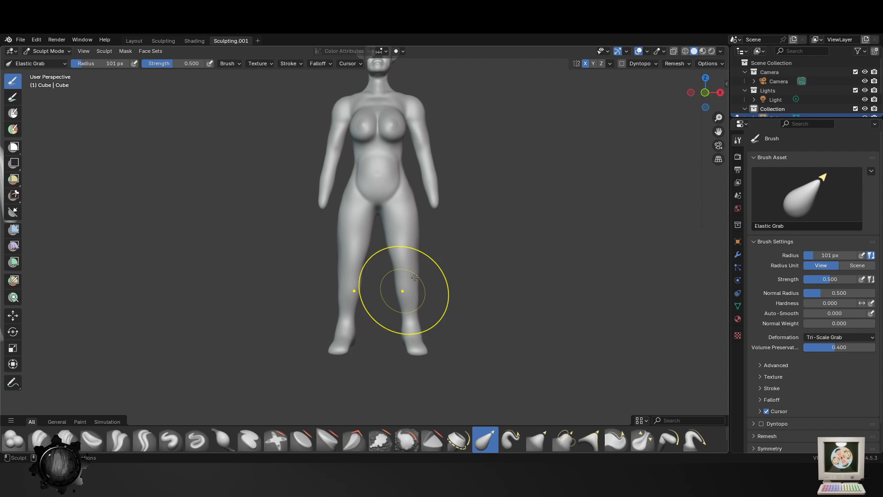
- Reduce the Elastic Grab radius to 68 px and adjust the outline of the shoulders from the front
{"action": "middle_click_drag", "start_coordinate": [405, 292], "coordinate": [422, 338], "text": "shift"}
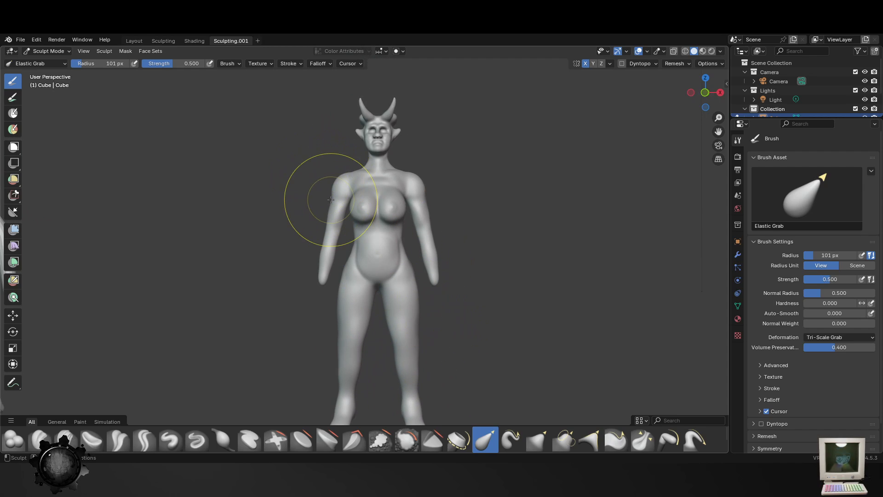
{"action": "left_click_drag", "start_coordinate": [330, 197], "coordinate": [341, 179]}
{"action": "key", "text": "f"}
{"action": "left_click", "coordinate": [316, 169]}
{"action": "mouse_move", "coordinate": [416, 186]}
{"action": "left_mouse_down"}
{"action": "mouse_move", "coordinate": [390, 179]}
{"action": "mouse_move", "coordinate": [418, 180]}
{"action": "left_mouse_up"}
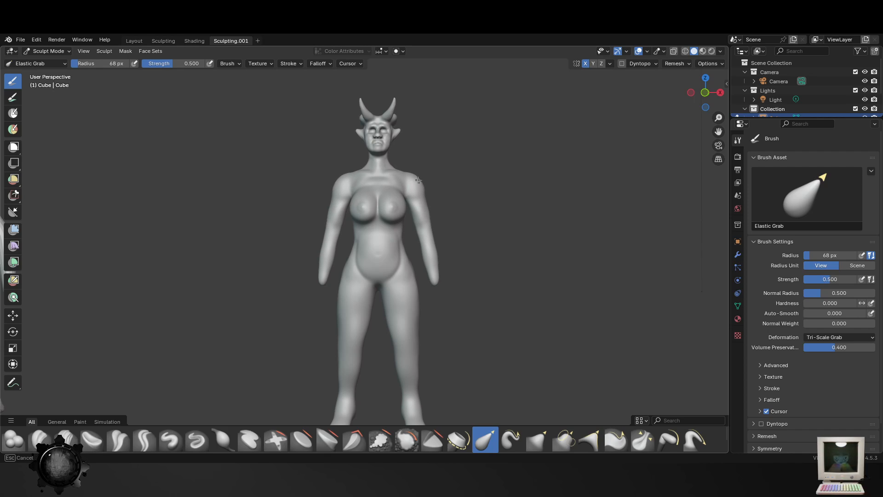
{"action": "scroll", "coordinate": [501, 274], "scroll_direction": "up", "scroll_amount": 2}
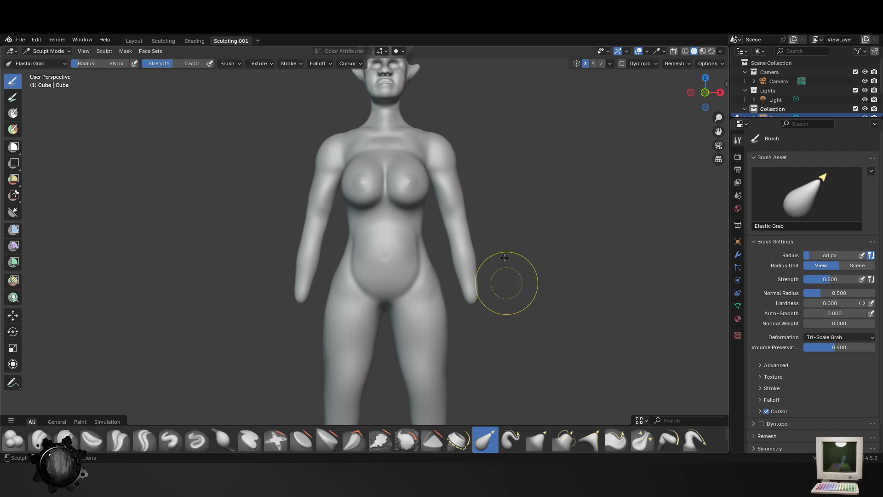
{"action": "scroll", "coordinate": [468, 288], "scroll_direction": "down", "scroll_amount": 4}
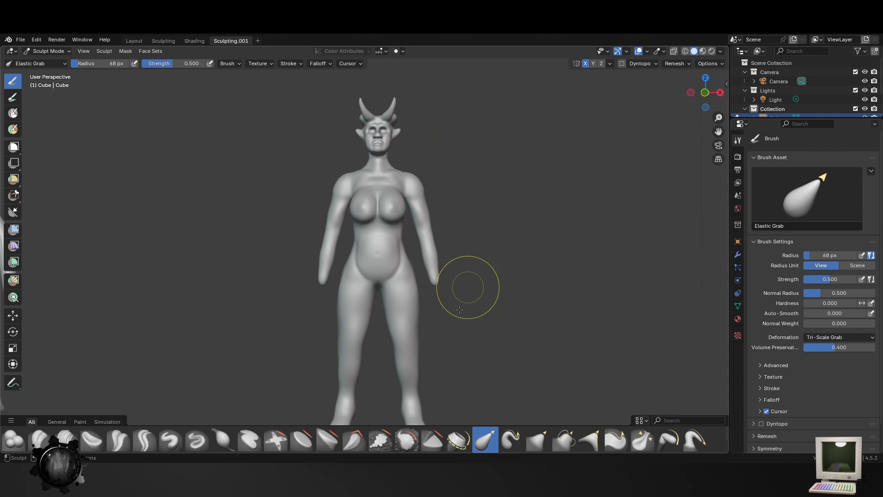
- Adjust the shoulders and upper back from behind with the Elastic Grab brush at 68 px radius
{"action": "middle_click_drag", "start_coordinate": [471, 301], "coordinate": [254, 305]}
{"action": "scroll", "coordinate": [262, 304], "scroll_direction": "up", "scroll_amount": 3}
{"action": "middle_click_drag", "start_coordinate": [320, 258], "coordinate": [400, 258]}
{"action": "scroll", "coordinate": [400, 258], "scroll_direction": "up", "scroll_amount": 2}
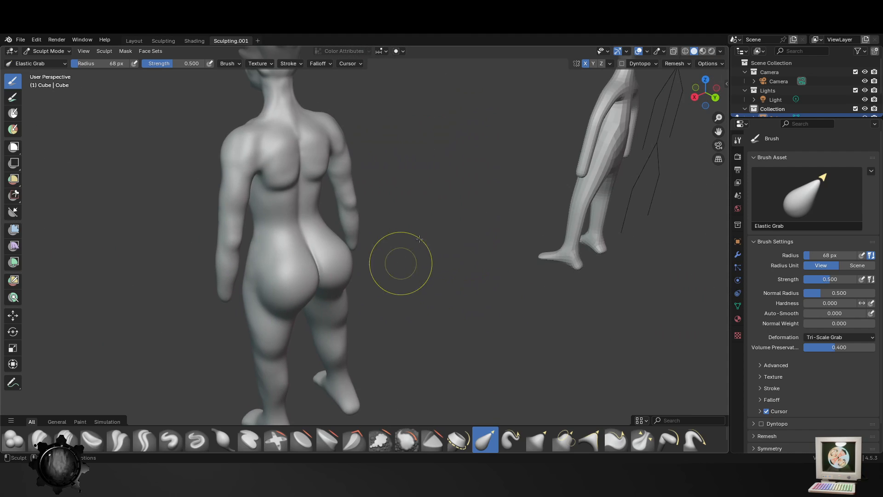
{"action": "mouse_move", "coordinate": [251, 148]}
{"action": "left_mouse_down"}
{"action": "mouse_move", "coordinate": [276, 181]}
{"action": "mouse_move", "coordinate": [277, 166]}
{"action": "left_mouse_up"}
{"action": "middle_click_drag", "start_coordinate": [285, 212], "coordinate": [328, 193]}
- Refine the ends of the forearms and the outer thighs with the Elastic Grab brush at 68 px radius
{"action": "scroll", "coordinate": [299, 193], "scroll_direction": "down", "scroll_amount": 2}
{"action": "middle_click_drag", "start_coordinate": [210, 232], "coordinate": [285, 236]}
{"action": "middle_click_drag", "start_coordinate": [376, 262], "coordinate": [429, 241]}
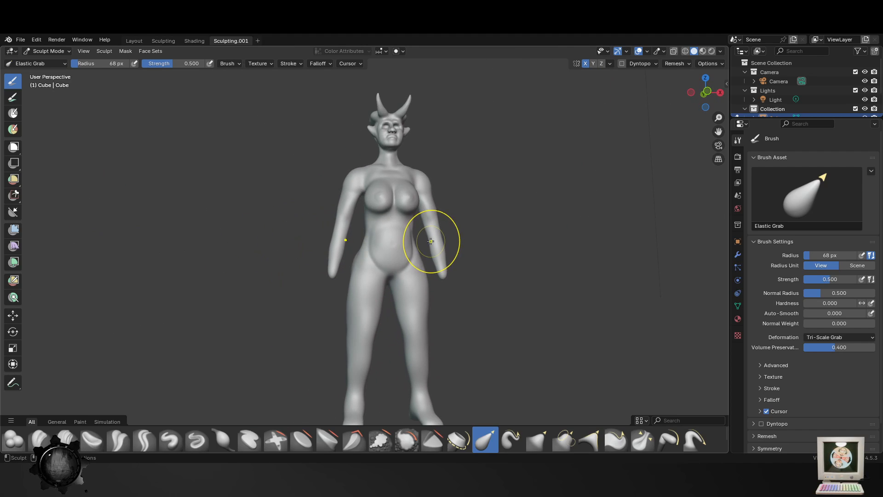
{"action": "left_click_drag", "start_coordinate": [325, 266], "coordinate": [331, 263]}
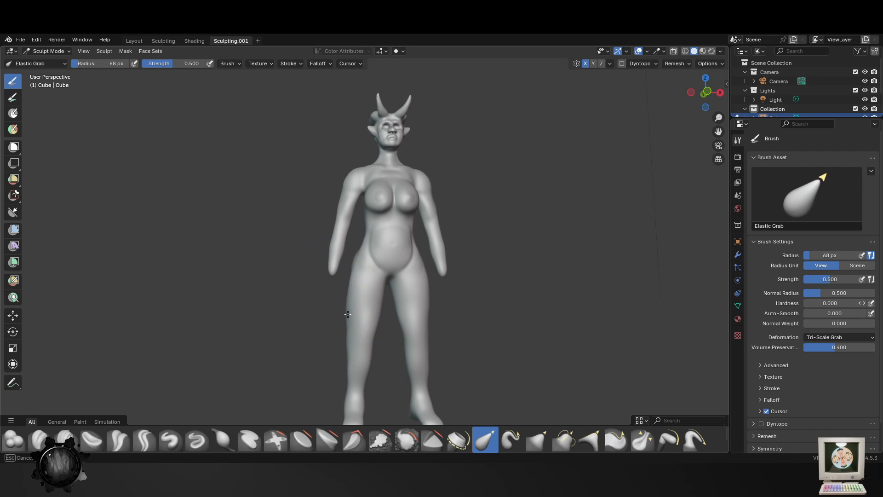
{"action": "left_click_drag", "start_coordinate": [348, 314], "coordinate": [351, 318]}
- Check the whole figure against the face and save the sculpture file
{"action": "scroll", "coordinate": [356, 340], "scroll_direction": "down", "scroll_amount": 2}
{"action": "mouse_move", "coordinate": [361, 342]}
{"action": "middle_mouse_down"}
{"action": "mouse_move", "coordinate": [290, 368]}
{"action": "mouse_move", "coordinate": [350, 373]}
{"action": "middle_mouse_up"}
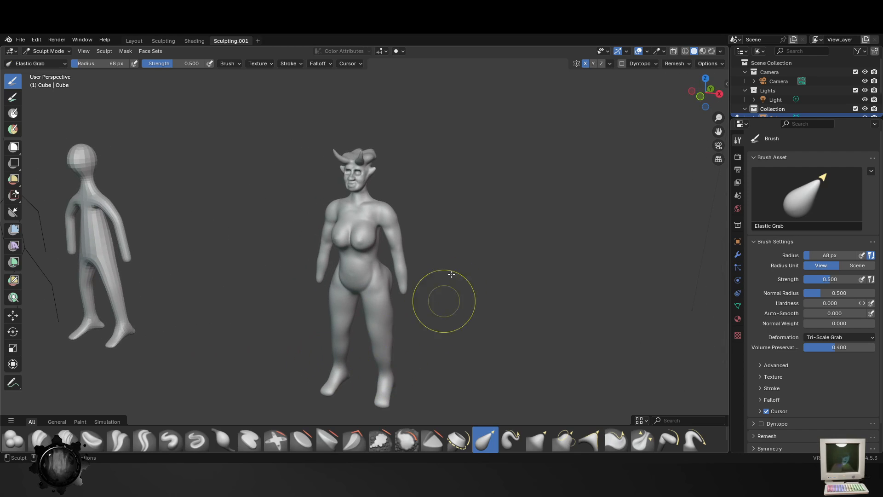
{"action": "middle_click_drag", "start_coordinate": [452, 275], "coordinate": [428, 331]}
{"action": "scroll", "coordinate": [483, 251], "scroll_direction": "up", "scroll_amount": 2}
{"action": "scroll", "coordinate": [414, 308], "scroll_direction": "up", "scroll_amount": 12}
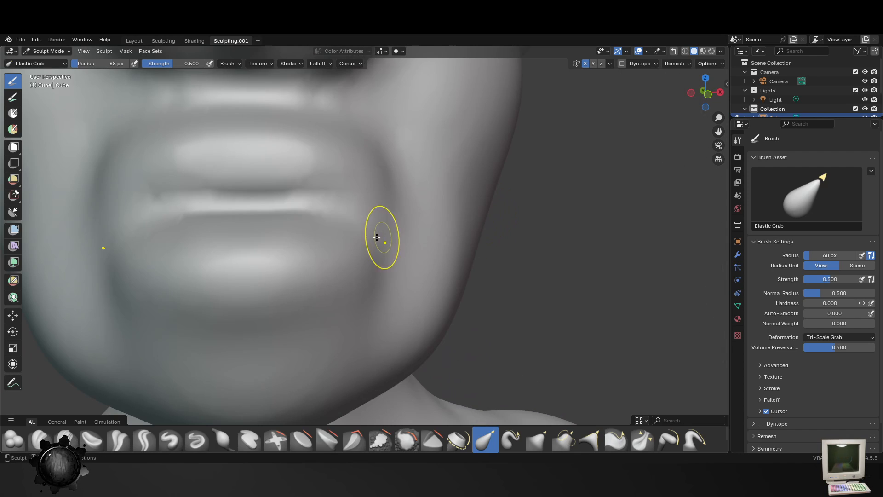
{"action": "scroll", "coordinate": [349, 251], "scroll_direction": "down", "scroll_amount": 8}
{"action": "key", "text": "ctrl+s"}
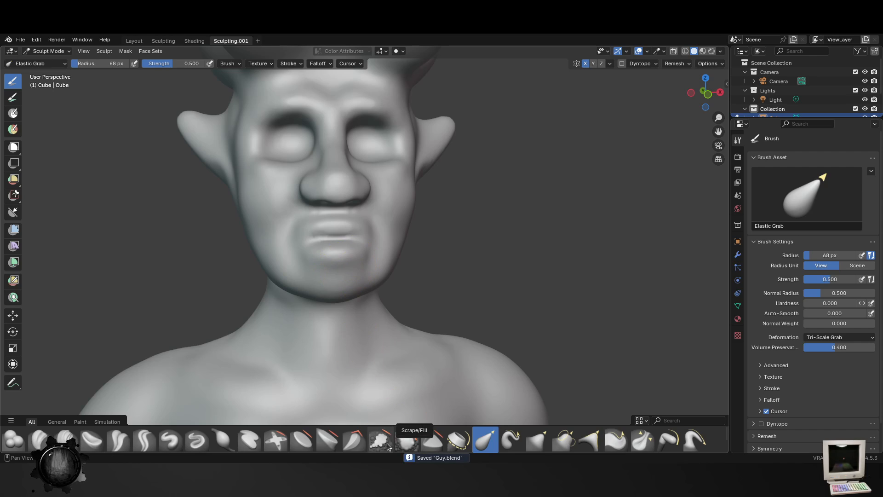
- Build up the upper and lower lips with the Blob brush at 34 px radius and 0.356 strength, undoing one stroke below the mouth
{"action": "left_click", "coordinate": [13, 440]}
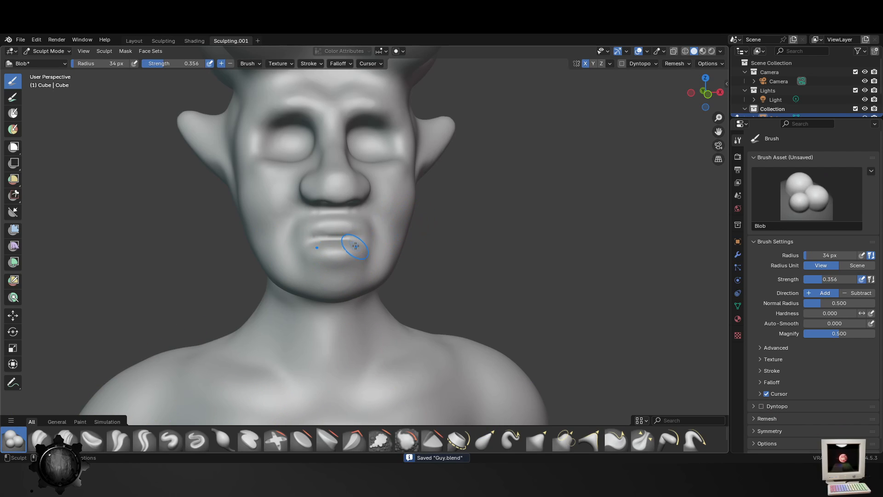
{"action": "scroll", "coordinate": [306, 199], "scroll_direction": "up", "scroll_amount": 5}
{"action": "scroll", "coordinate": [300, 194], "scroll_direction": "down", "scroll_amount": 5}
{"action": "scroll", "coordinate": [308, 220], "scroll_direction": "up", "scroll_amount": 3}
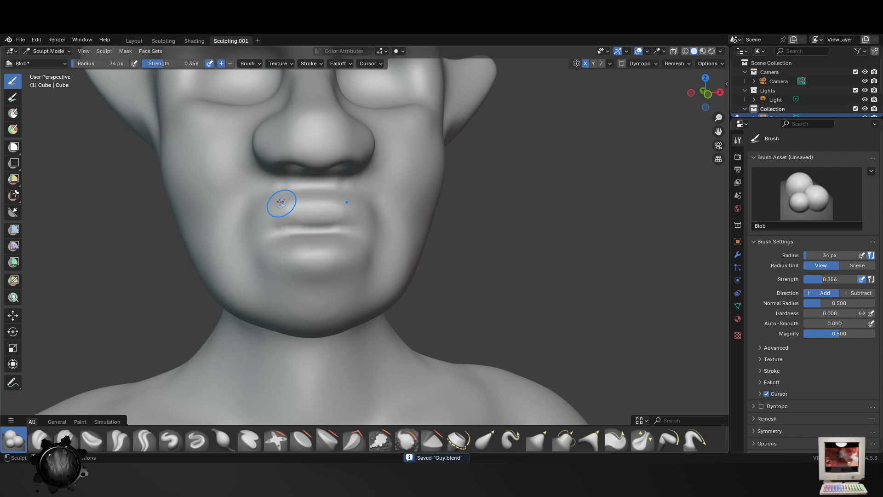
{"action": "left_click_drag", "start_coordinate": [281, 203], "coordinate": [284, 206]}
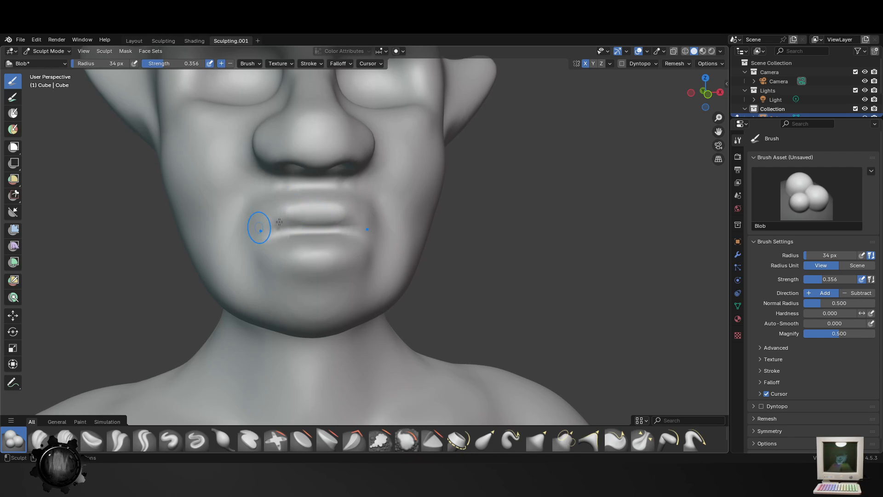
{"action": "left_click_drag", "start_coordinate": [320, 260], "coordinate": [304, 263]}
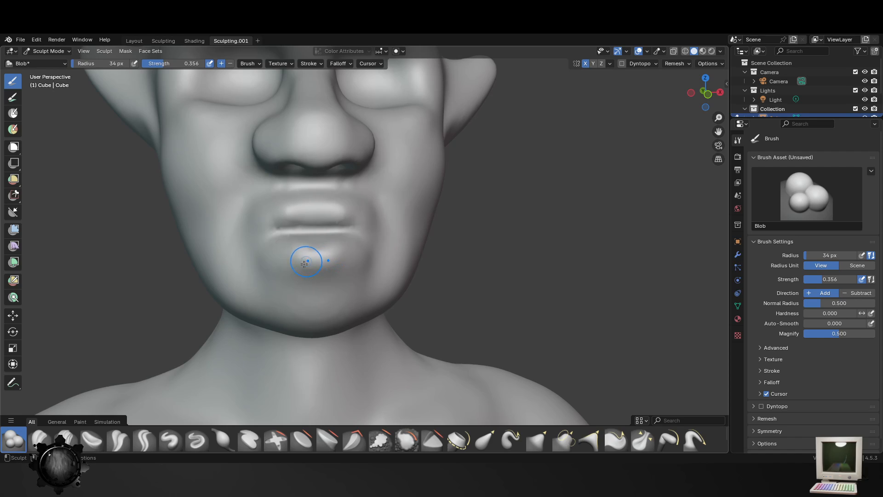
{"action": "key", "text": "ctrl+z"}
{"action": "left_click_drag", "start_coordinate": [360, 229], "coordinate": [270, 239]}
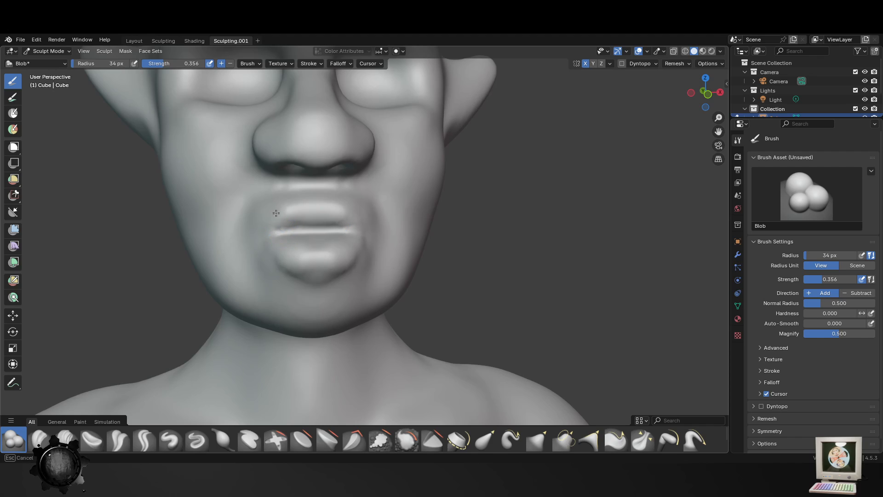
{"action": "middle_click_drag", "start_coordinate": [288, 243], "coordinate": [378, 256]}
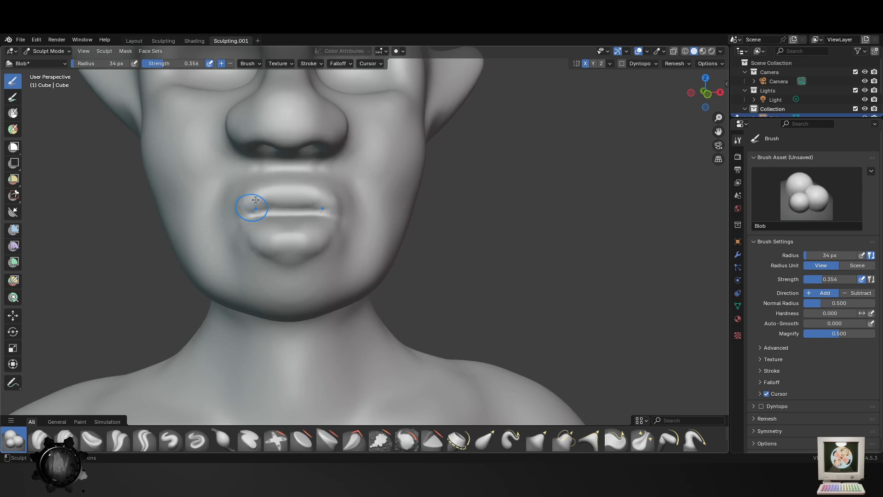
- Enlarge the Blob radius to 46 px and fill out the lower lip and the corners of the mouth
{"action": "key", "text": "f"}
{"action": "left_click", "coordinate": [294, 275]}
{"action": "left_click_drag", "start_coordinate": [282, 235], "coordinate": [244, 215]}
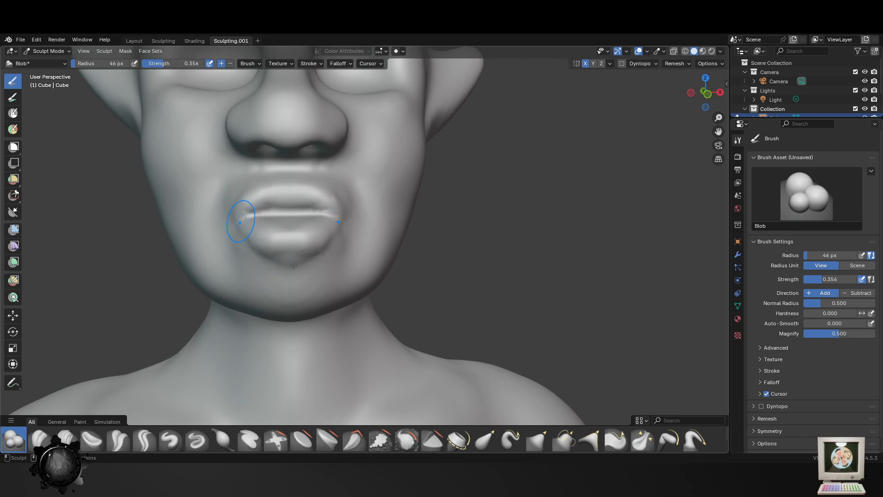
{"action": "middle_click_drag", "start_coordinate": [284, 270], "coordinate": [523, 246]}
- Set the Blob radius to 56 px and raise folds running from the nose down both sides of the mouth
{"action": "middle_click_drag", "start_coordinate": [475, 219], "coordinate": [300, 108]}
{"action": "key", "text": "f"}
{"action": "left_click", "coordinate": [322, 115]}
{"action": "key", "text": "f"}
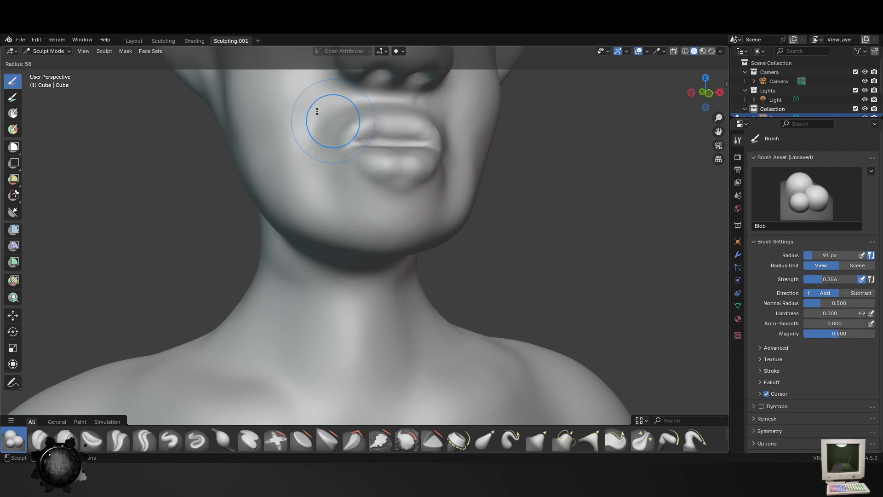
{"action": "left_click", "coordinate": [346, 116]}
{"action": "left_click_drag", "start_coordinate": [372, 91], "coordinate": [323, 147]}
{"action": "left_click_drag", "start_coordinate": [330, 102], "coordinate": [322, 146]}
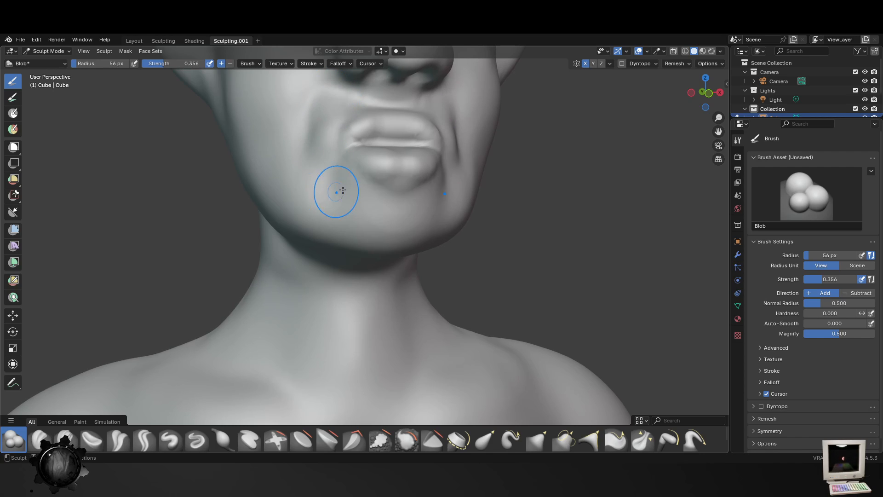
- Extend the folds around the mouth across the lower cheeks and towards the chin with the Blob brush at 56 px radius
{"action": "scroll", "coordinate": [383, 280], "scroll_direction": "down", "scroll_amount": 7}
{"action": "middle_click_drag", "start_coordinate": [409, 282], "coordinate": [414, 290]}
{"action": "scroll", "coordinate": [416, 291], "scroll_direction": "up", "scroll_amount": 2}
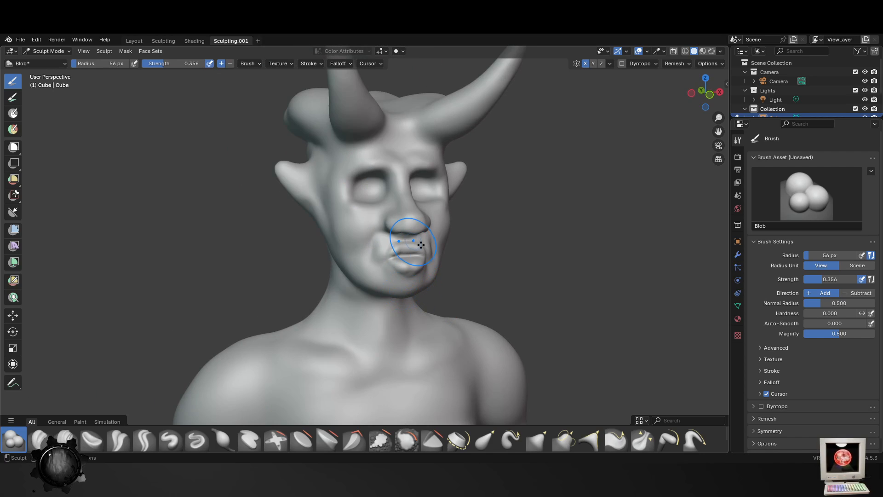
{"action": "scroll", "coordinate": [421, 245], "scroll_direction": "up", "scroll_amount": 5}
{"action": "mouse_move", "coordinate": [405, 265]}
{"action": "left_mouse_down"}
{"action": "mouse_move", "coordinate": [446, 325]}
{"action": "mouse_move", "coordinate": [398, 243]}
{"action": "mouse_move", "coordinate": [408, 253]}
{"action": "left_mouse_up"}
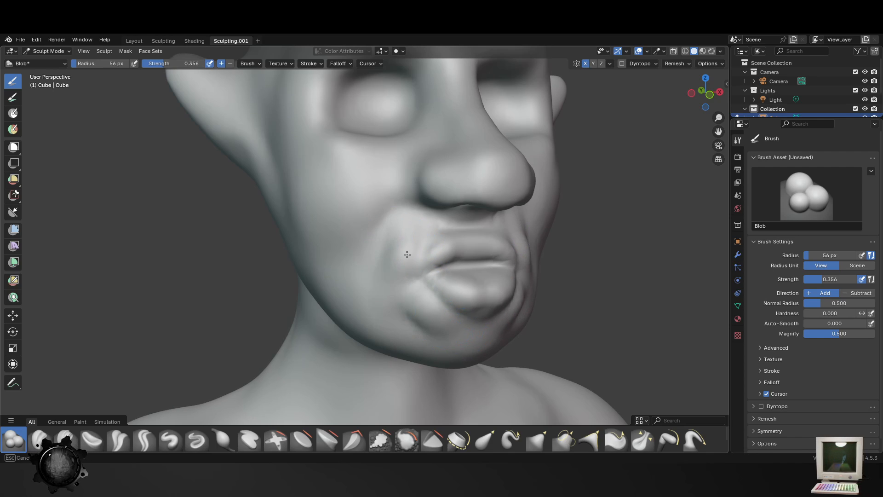
{"action": "mouse_move", "coordinate": [387, 216]}
{"action": "left_mouse_down"}
{"action": "mouse_move", "coordinate": [358, 276]}
{"action": "mouse_move", "coordinate": [390, 272]}
{"action": "mouse_move", "coordinate": [394, 245]}
{"action": "mouse_move", "coordinate": [388, 309]}
{"action": "left_mouse_up"}
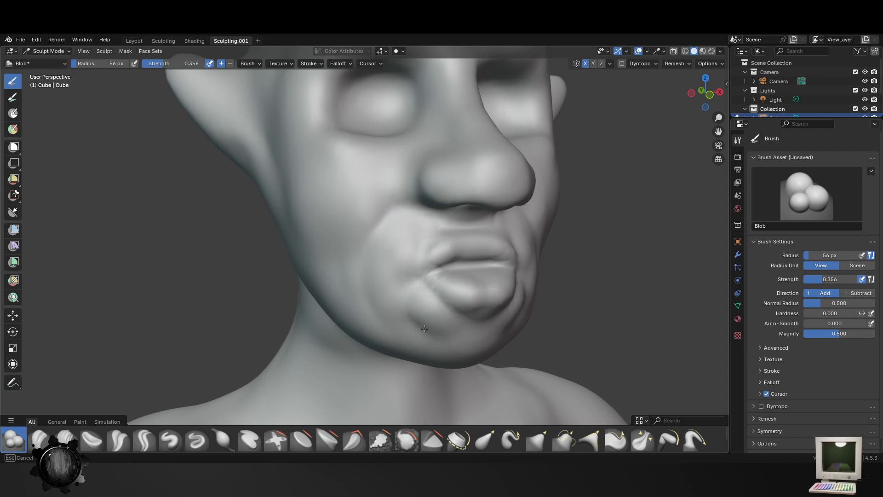
- Soften the folds around the mouth and the forehead with the Smooth brush at 87 px radius
{"action": "scroll", "coordinate": [424, 316], "scroll_direction": "down", "scroll_amount": 7}
{"action": "scroll", "coordinate": [405, 313], "scroll_direction": "up", "scroll_amount": 4}
{"action": "mouse_move", "coordinate": [423, 315]}
{"action": "middle_mouse_down"}
{"action": "mouse_move", "coordinate": [405, 313]}
{"action": "mouse_move", "coordinate": [430, 316]}
{"action": "middle_mouse_up"}
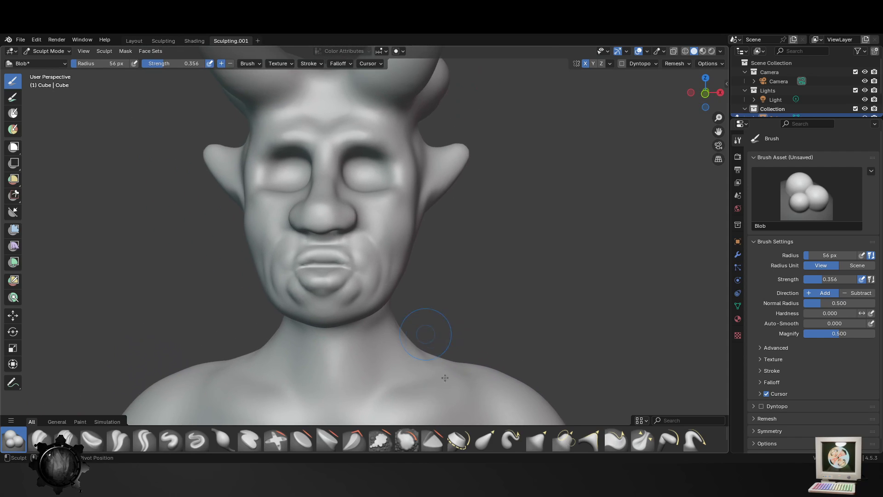
{"action": "key", "text": "shift+s"}
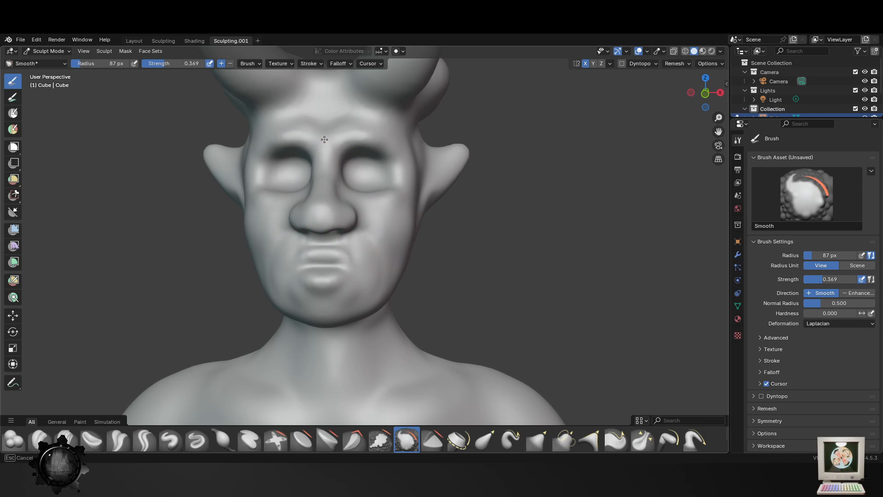
- Adjust the cheeks and eye areas with the Elastic Grab brush, reducing its radius to 40 px
{"action": "left_click", "coordinate": [486, 441]}
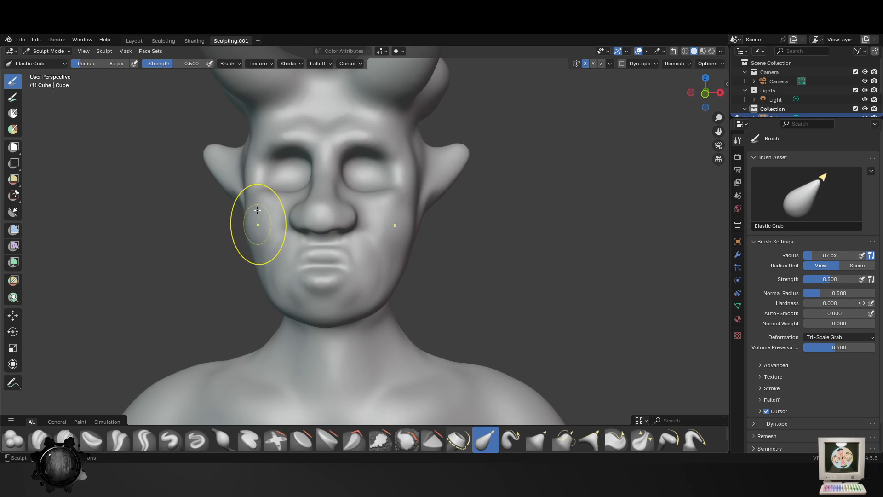
{"action": "mouse_move", "coordinate": [267, 178]}
{"action": "left_mouse_down"}
{"action": "mouse_move", "coordinate": [253, 163]}
{"action": "mouse_move", "coordinate": [271, 188]}
{"action": "mouse_move", "coordinate": [258, 167]}
{"action": "left_mouse_up"}
{"action": "key", "text": "f"}
{"action": "left_click", "coordinate": [289, 178]}
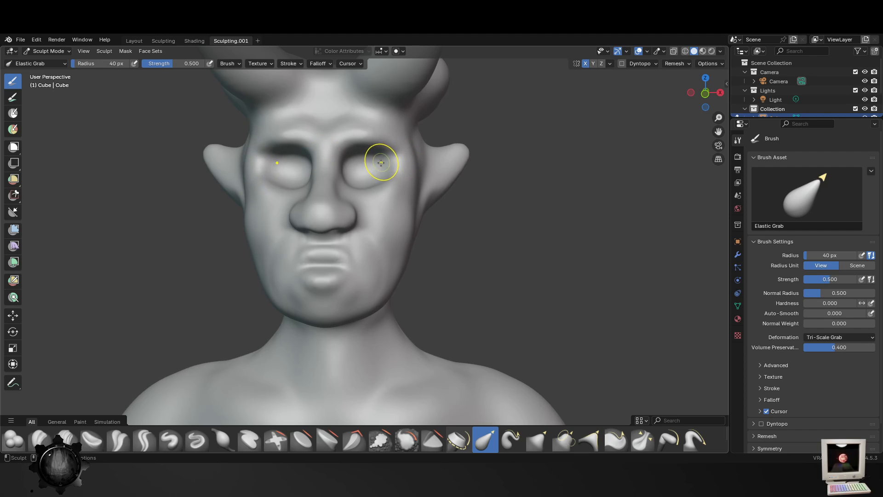
{"action": "middle_click_drag", "start_coordinate": [381, 162], "coordinate": [255, 238]}
- Refine the profile of the lips and chin from the side with the Elastic Grab brush at 40 px radius
{"action": "middle_click_drag", "start_coordinate": [207, 250], "coordinate": [408, 247]}
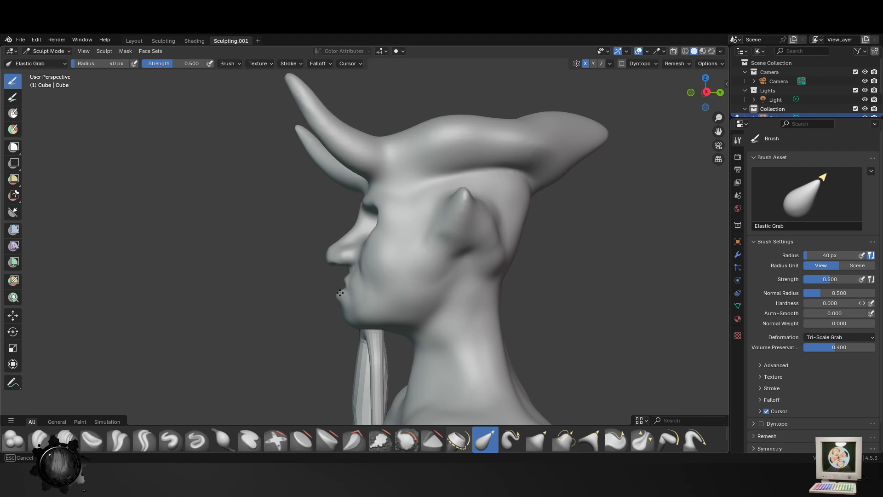
{"action": "middle_click_drag", "start_coordinate": [385, 354], "coordinate": [430, 352]}
{"action": "mouse_move", "coordinate": [572, 277]}
{"action": "middle_mouse_down"}
{"action": "mouse_move", "coordinate": [478, 249]}
{"action": "mouse_move", "coordinate": [557, 296]}
{"action": "mouse_move", "coordinate": [487, 272]}
{"action": "middle_mouse_up"}
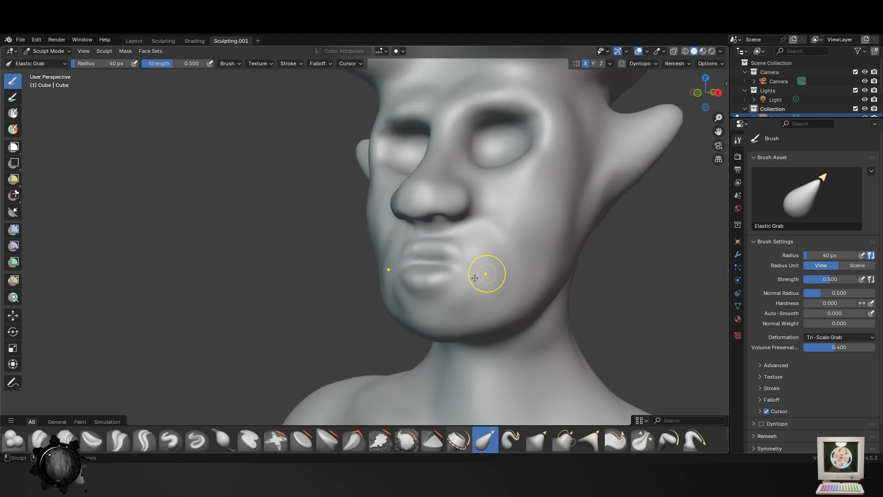
- Add volume around the lips with the Blob brush at 40 px radius
{"action": "left_click", "coordinate": [14, 439]}
{"action": "middle_click_drag", "start_coordinate": [441, 255], "coordinate": [422, 249]}
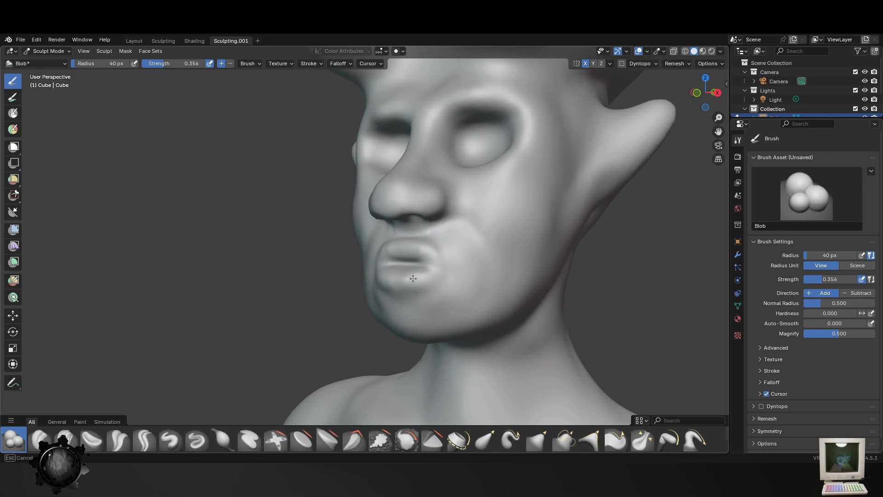
{"action": "middle_click_drag", "start_coordinate": [413, 278], "coordinate": [495, 289]}
- Increase the Blob radius to 49 px and build up the wings of the nose
{"action": "key", "text": "f"}
{"action": "left_click", "coordinate": [350, 244]}
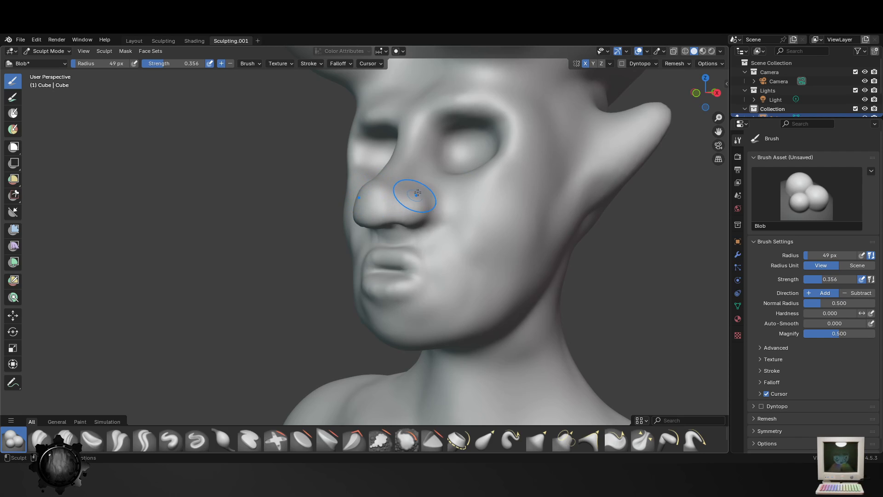
{"action": "left_click_drag", "start_coordinate": [431, 202], "coordinate": [434, 214]}
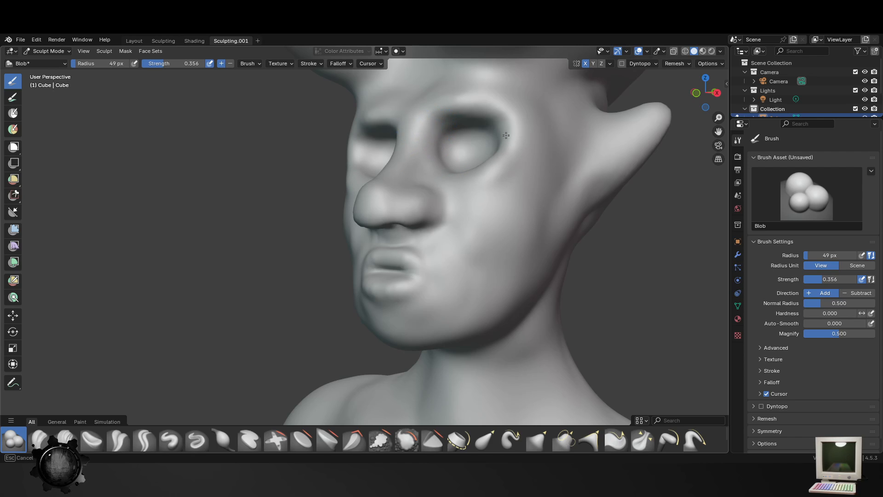
- Build up the rims of the eye sockets and the brows with the Blob brush at 49 px radius
{"action": "middle_click_drag", "start_coordinate": [535, 214], "coordinate": [325, 144]}
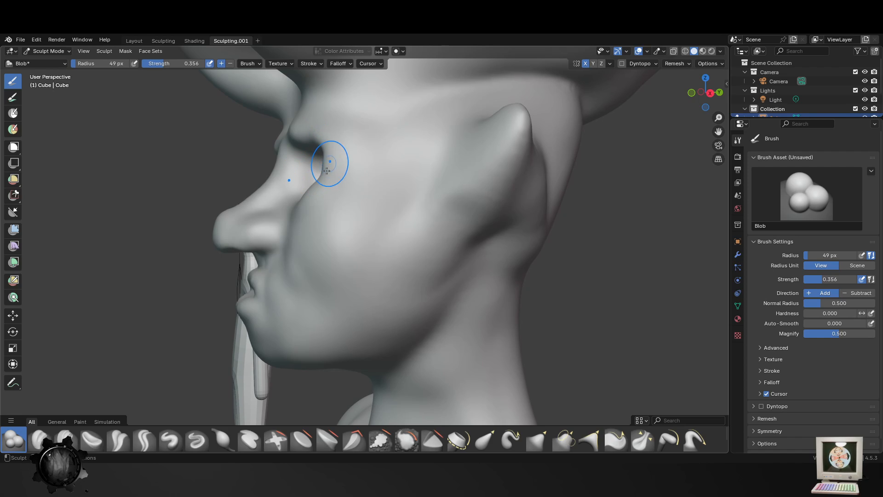
{"action": "left_click_drag", "start_coordinate": [327, 170], "coordinate": [326, 169]}
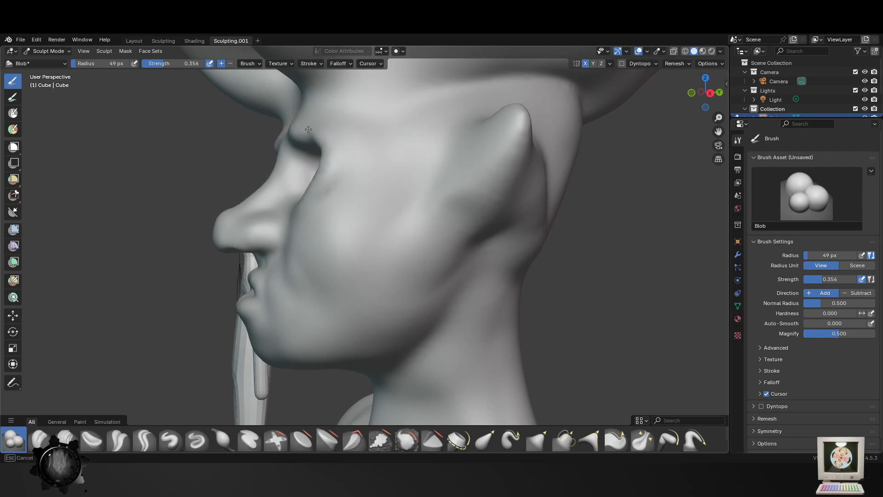
{"action": "middle_click_drag", "start_coordinate": [318, 138], "coordinate": [414, 161]}
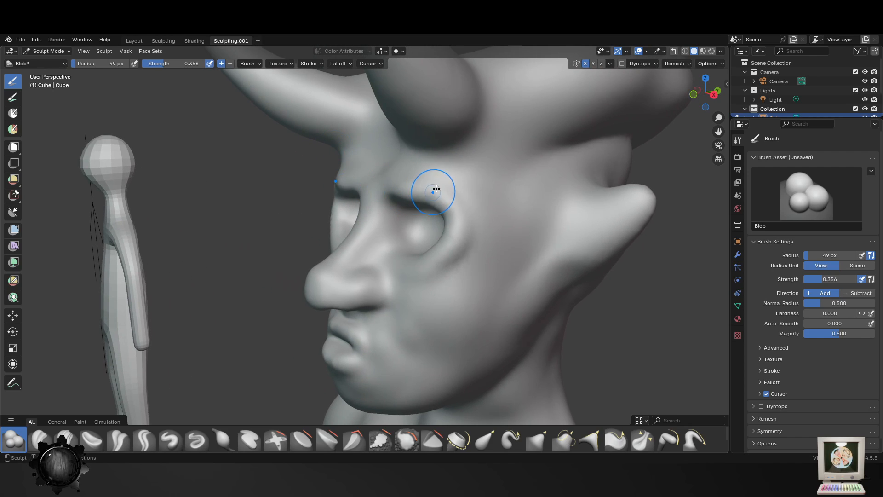
{"action": "mouse_move", "coordinate": [419, 154]}
{"action": "left_mouse_down"}
{"action": "mouse_move", "coordinate": [500, 140]}
{"action": "mouse_move", "coordinate": [513, 120]}
{"action": "mouse_move", "coordinate": [580, 88]}
{"action": "left_mouse_up"}
{"action": "mouse_move", "coordinate": [553, 190]}
{"action": "middle_mouse_down"}
{"action": "mouse_move", "coordinate": [453, 243]}
{"action": "mouse_move", "coordinate": [479, 263]}
{"action": "middle_mouse_up"}
{"action": "middle_click_drag", "start_coordinate": [460, 200], "coordinate": [422, 241]}
- Thicken the ear tips with the Blob brush, first at 70 px and once more at 69 px radius
{"action": "middle_click_drag", "start_coordinate": [587, 157], "coordinate": [521, 158]}
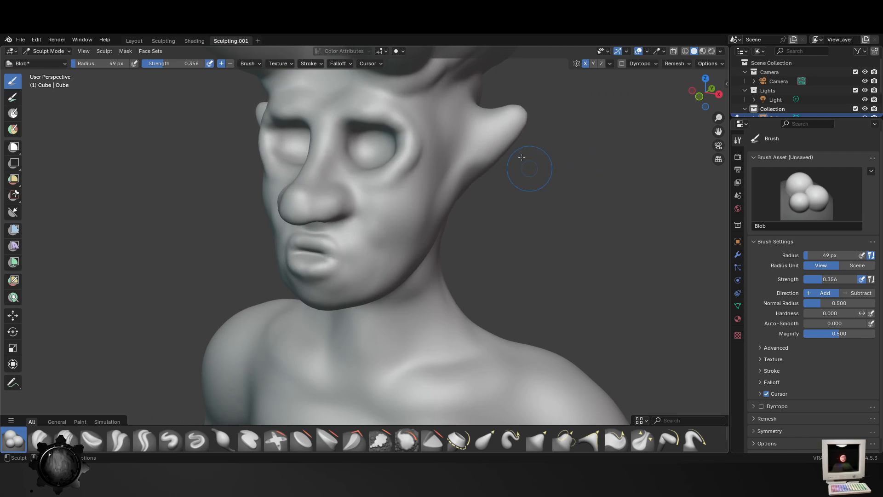
{"action": "key", "text": "f"}
{"action": "left_click", "coordinate": [527, 113]}
{"action": "left_click_drag", "start_coordinate": [523, 91], "coordinate": [516, 106]}
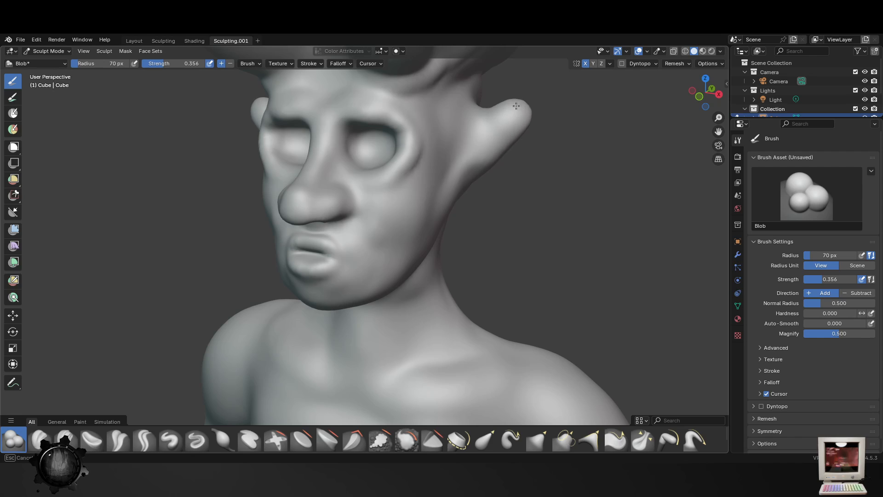
{"action": "scroll", "coordinate": [497, 138], "scroll_direction": "down", "scroll_amount": 4}
{"action": "middle_click_drag", "start_coordinate": [489, 142], "coordinate": [466, 146]}
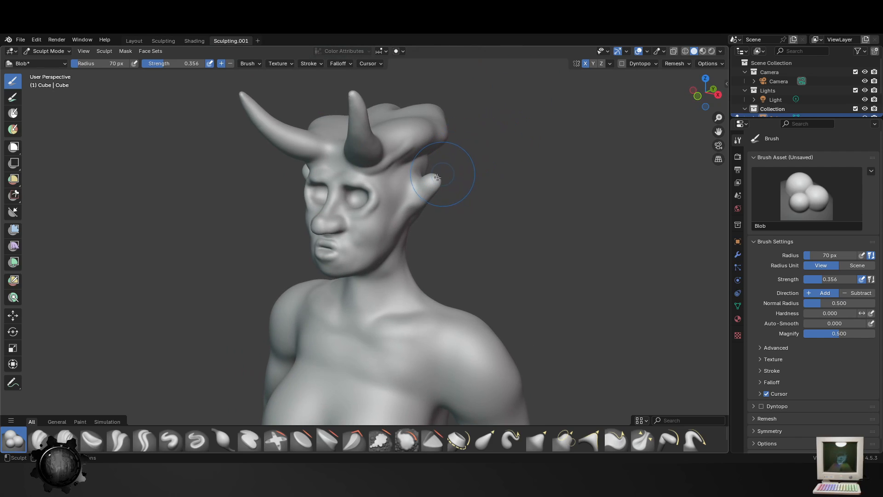
{"action": "key", "text": "f"}
{"action": "left_click", "coordinate": [434, 177]}
{"action": "left_click_drag", "start_coordinate": [433, 178], "coordinate": [433, 181]}
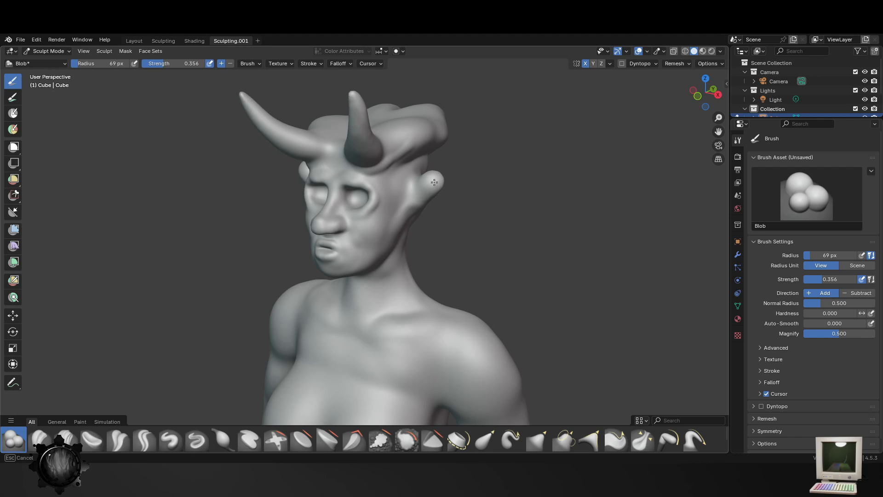
- Pull the ears outwards and upwards with the Elastic Grab brush at 69 px radius
{"action": "mouse_move", "coordinate": [414, 203]}
{"action": "middle_mouse_down"}
{"action": "mouse_move", "coordinate": [437, 211]}
{"action": "mouse_move", "coordinate": [473, 199]}
{"action": "middle_mouse_up"}
{"action": "scroll", "coordinate": [299, 207], "scroll_direction": "up", "scroll_amount": 1}
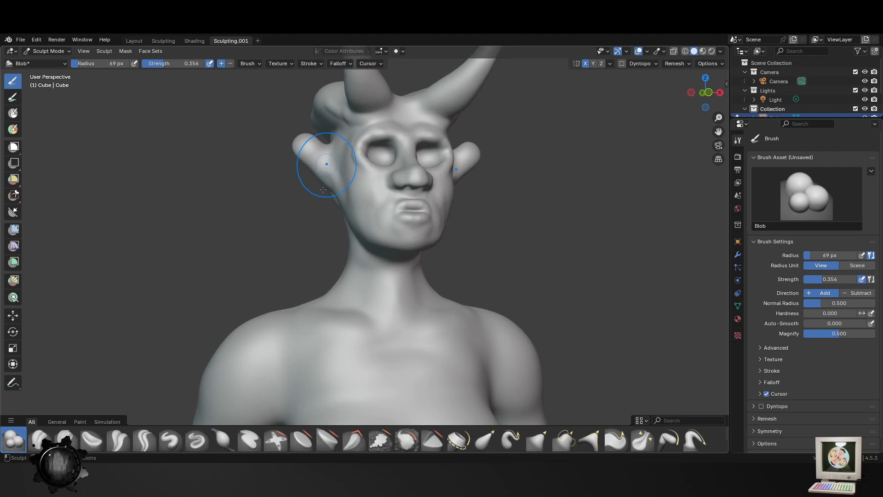
{"action": "scroll", "coordinate": [323, 189], "scroll_direction": "up", "scroll_amount": 3}
{"action": "left_click", "coordinate": [485, 441]}
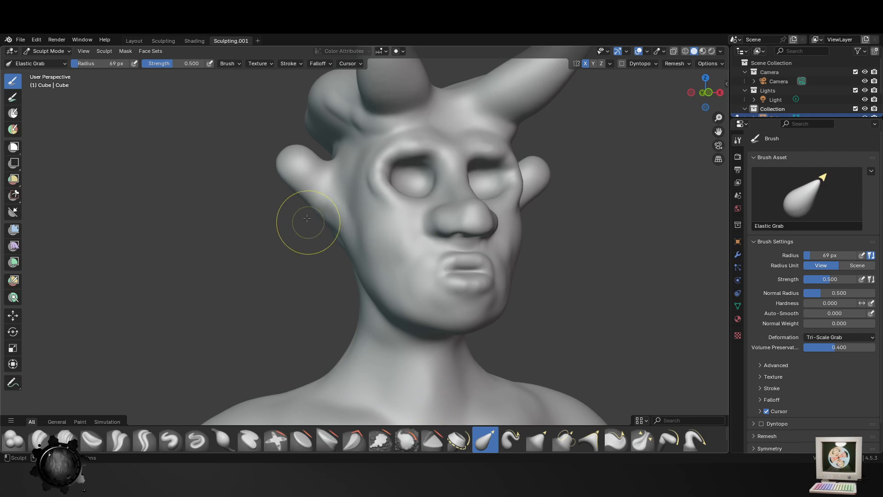
{"action": "mouse_move", "coordinate": [311, 209]}
{"action": "left_mouse_down"}
{"action": "mouse_move", "coordinate": [344, 169]}
{"action": "mouse_move", "coordinate": [290, 152]}
{"action": "left_mouse_up"}
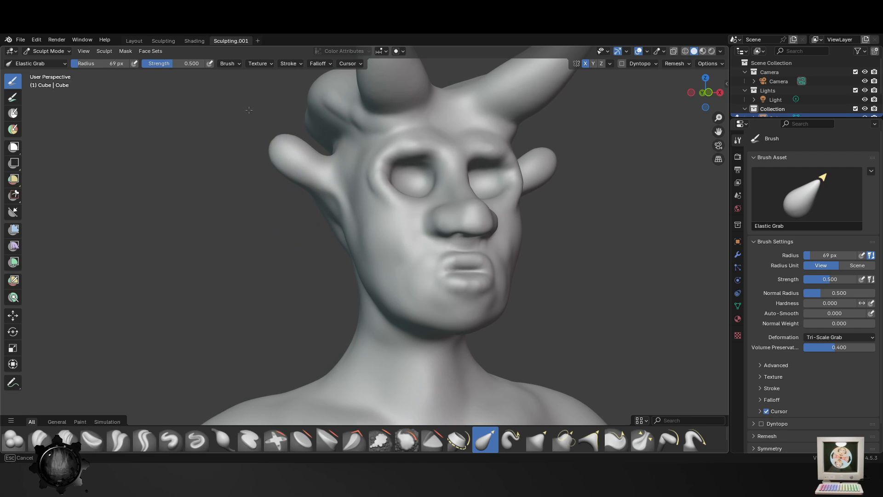
- Stretch the ears into long points with the Elastic Snake Hook brush at 69 px radius
{"action": "left_click", "coordinate": [511, 440]}
{"action": "mouse_move", "coordinate": [283, 150]}
{"action": "left_mouse_down"}
{"action": "mouse_move", "coordinate": [252, 105]}
{"action": "mouse_move", "coordinate": [143, 88]}
{"action": "left_mouse_up"}
{"action": "scroll", "coordinate": [338, 210], "scroll_direction": "down", "scroll_amount": 2}
{"action": "scroll", "coordinate": [518, 289], "scroll_direction": "down", "scroll_amount": 4}
{"action": "middle_click_drag", "start_coordinate": [516, 304], "coordinate": [405, 299]}
{"action": "scroll", "coordinate": [420, 235], "scroll_direction": "up", "scroll_amount": 3}
{"action": "middle_click_drag", "start_coordinate": [396, 233], "coordinate": [443, 231]}
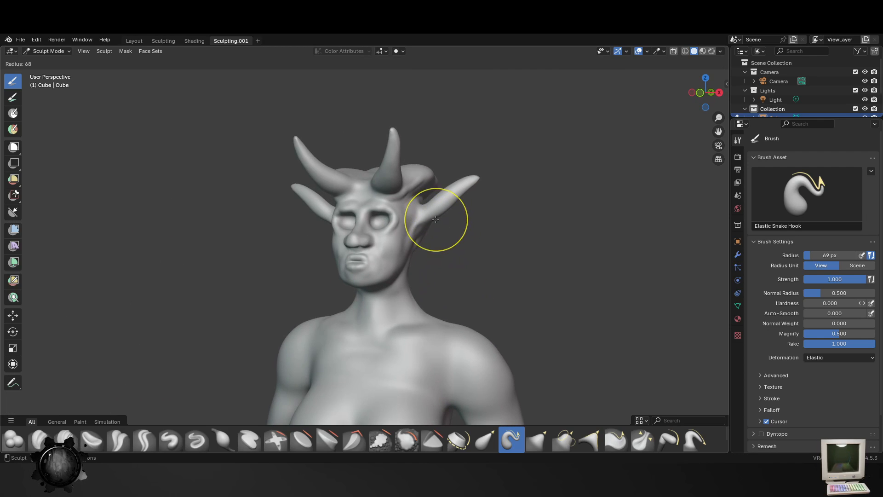
- Try to stretch the long ears further outwards and upwards with the Elastic Snake Hook brush at 65 px radius
{"action": "left_click_drag", "start_coordinate": [473, 177], "coordinate": [511, 140]}
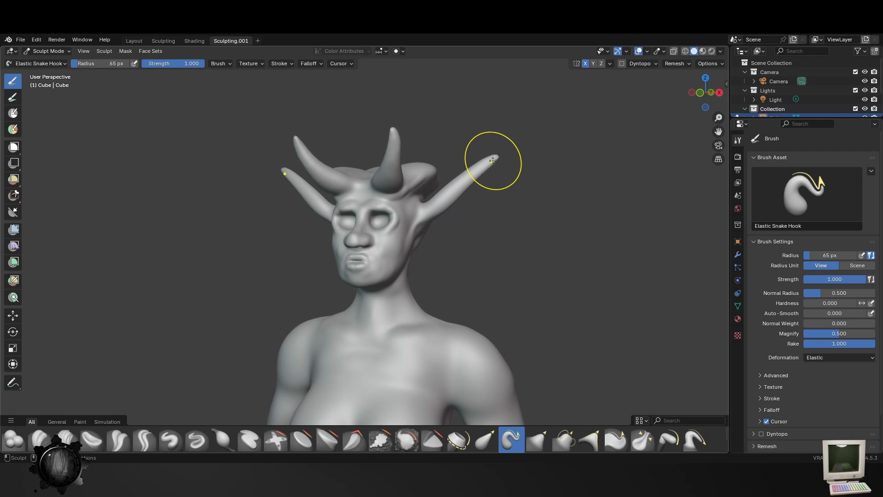
{"action": "left_click_drag", "start_coordinate": [394, 134], "coordinate": [384, 94]}
{"action": "mouse_move", "coordinate": [385, 145]}
{"action": "middle_mouse_down"}
{"action": "mouse_move", "coordinate": [424, 243]}
{"action": "mouse_move", "coordinate": [469, 288]}
{"action": "middle_mouse_up"}
{"action": "mouse_move", "coordinate": [505, 322]}
{"action": "middle_mouse_down"}
{"action": "mouse_move", "coordinate": [536, 311]}
{"action": "mouse_move", "coordinate": [501, 278]}
{"action": "mouse_move", "coordinate": [459, 288]}
{"action": "mouse_move", "coordinate": [478, 218]}
{"action": "middle_mouse_up"}
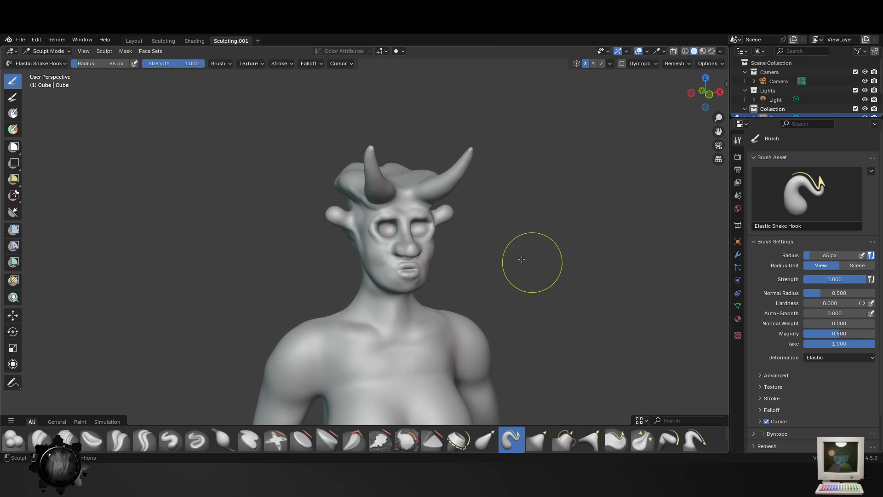
- Pull the short ears outwards and bend them downwards with the Elastic Snake Hook brush at 65 px radius, undoing the last stroke
{"action": "middle_click_drag", "start_coordinate": [532, 260], "coordinate": [494, 263]}
{"action": "scroll", "coordinate": [494, 264], "scroll_direction": "up", "scroll_amount": 2}
{"action": "left_click_drag", "start_coordinate": [485, 193], "coordinate": [508, 249]}
{"action": "scroll", "coordinate": [529, 244], "scroll_direction": "down", "scroll_amount": 2}
{"action": "mouse_move", "coordinate": [474, 249]}
{"action": "middle_mouse_down"}
{"action": "mouse_move", "coordinate": [433, 252]}
{"action": "mouse_move", "coordinate": [393, 276]}
{"action": "mouse_move", "coordinate": [288, 257]}
{"action": "middle_mouse_up"}
{"action": "left_click_drag", "start_coordinate": [276, 220], "coordinate": [247, 269]}
{"action": "mouse_move", "coordinate": [271, 266]}
{"action": "middle_mouse_down"}
{"action": "mouse_move", "coordinate": [451, 266]}
{"action": "mouse_move", "coordinate": [477, 281]}
{"action": "middle_mouse_up"}
{"action": "key", "text": "ctrl+z"}
- Draw the lower ear edges down and the upper edges up with the Elastic Snake Hook brush at 45 px radius
{"action": "key", "text": "f"}
{"action": "left_click", "coordinate": [468, 246]}
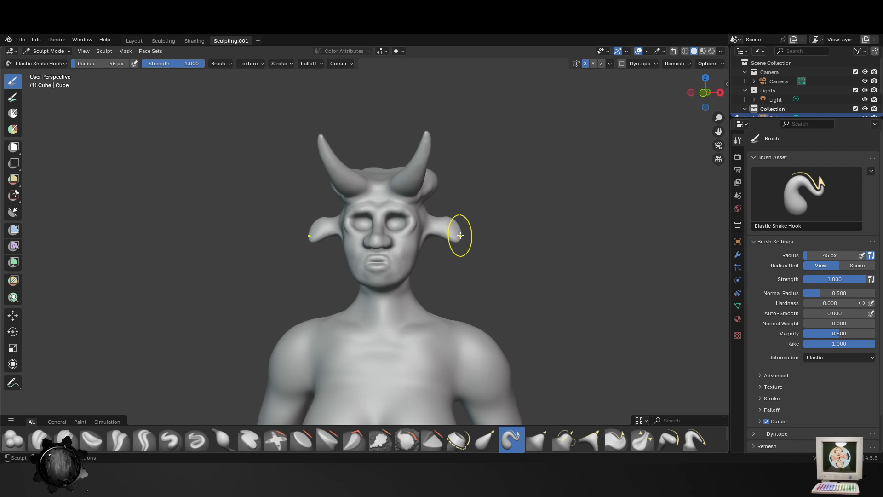
{"action": "left_click_drag", "start_coordinate": [460, 237], "coordinate": [454, 256]}
{"action": "mouse_move", "coordinate": [454, 248]}
{"action": "left_mouse_down"}
{"action": "mouse_move", "coordinate": [453, 257]}
{"action": "mouse_move", "coordinate": [447, 248]}
{"action": "mouse_move", "coordinate": [437, 257]}
{"action": "left_mouse_up"}
{"action": "left_click_drag", "start_coordinate": [450, 225], "coordinate": [463, 209]}
{"action": "scroll", "coordinate": [461, 267], "scroll_direction": "down", "scroll_amount": 3}
{"action": "scroll", "coordinate": [474, 281], "scroll_direction": "up", "scroll_amount": 4}
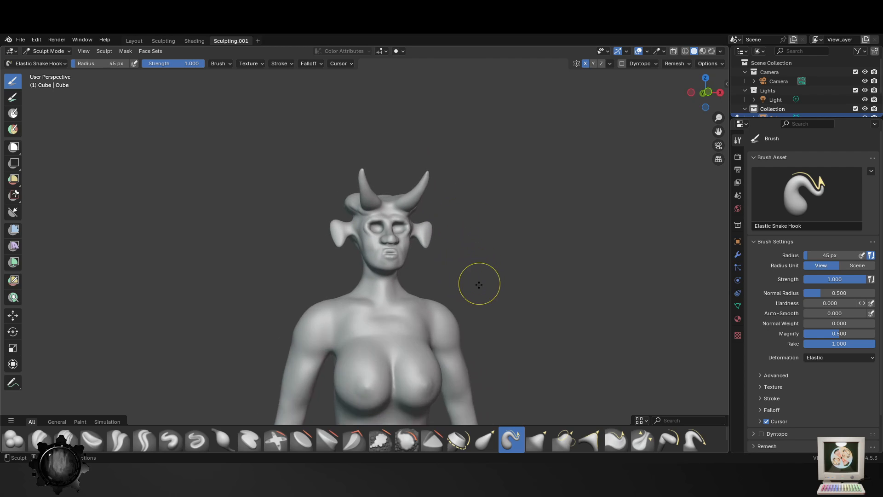
- Refine the outline of the fanned ears from the front and side with the Elastic Snake Hook brush at 45 px radius
{"action": "mouse_move", "coordinate": [309, 203]}
{"action": "left_mouse_down"}
{"action": "mouse_move", "coordinate": [308, 213]}
{"action": "mouse_move", "coordinate": [310, 195]}
{"action": "mouse_move", "coordinate": [322, 237]}
{"action": "left_mouse_up"}
{"action": "mouse_move", "coordinate": [322, 237]}
{"action": "middle_mouse_down"}
{"action": "mouse_move", "coordinate": [340, 282]}
{"action": "mouse_move", "coordinate": [505, 292]}
{"action": "mouse_move", "coordinate": [422, 236]}
{"action": "middle_mouse_up"}
{"action": "mouse_move", "coordinate": [375, 249]}
{"action": "left_mouse_down"}
{"action": "mouse_move", "coordinate": [372, 240]}
{"action": "mouse_move", "coordinate": [337, 261]}
{"action": "mouse_move", "coordinate": [336, 297]}
{"action": "left_mouse_up"}
{"action": "middle_click_drag", "start_coordinate": [427, 348], "coordinate": [298, 348]}
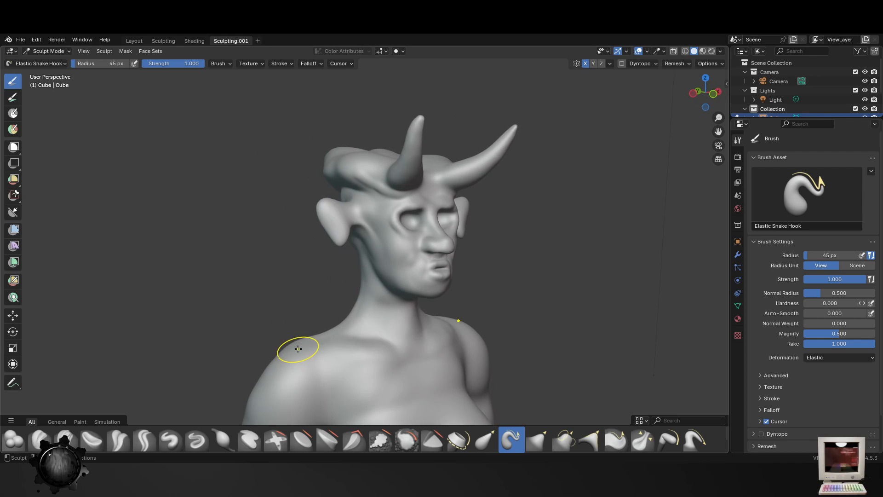
{"action": "middle_click_drag", "start_coordinate": [482, 320], "coordinate": [481, 285]}
{"action": "scroll", "coordinate": [485, 312], "scroll_direction": "down", "scroll_amount": 3}
{"action": "scroll", "coordinate": [480, 286], "scroll_direction": "up", "scroll_amount": 2}
{"action": "left_click_drag", "start_coordinate": [462, 214], "coordinate": [448, 210]}
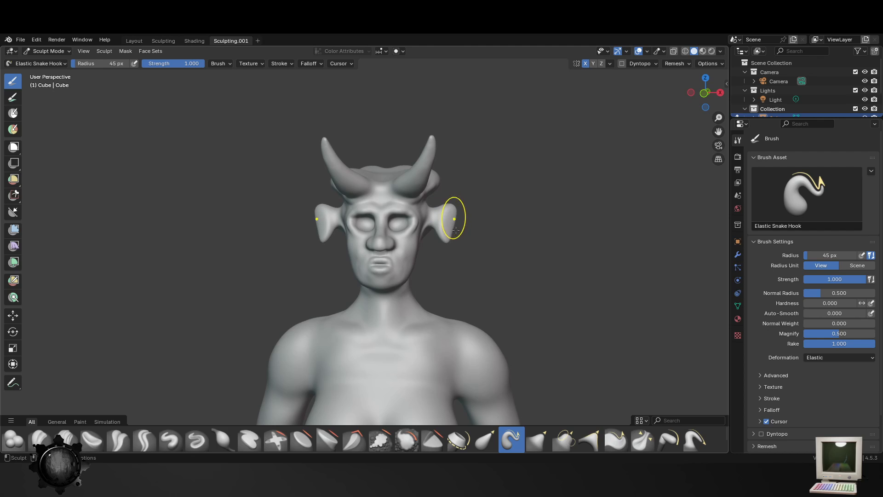
{"action": "middle_click_drag", "start_coordinate": [489, 262], "coordinate": [541, 229]}
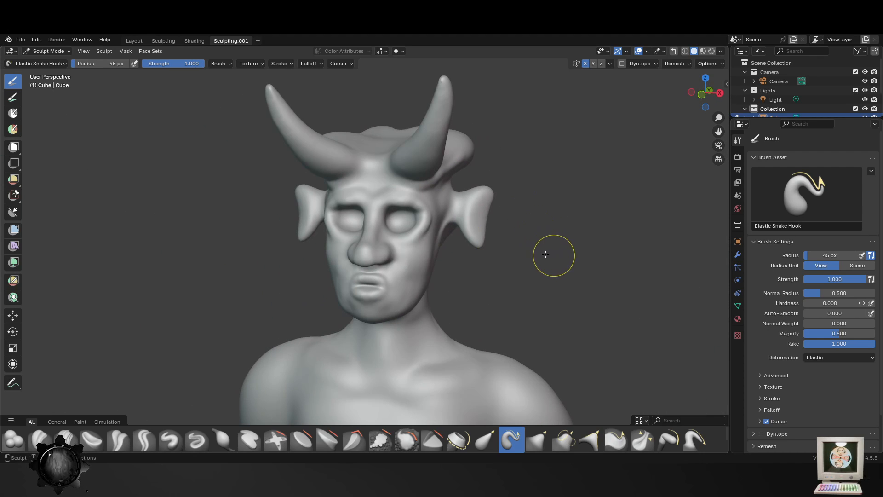
{"action": "mouse_move", "coordinate": [676, 335]}
{"action": "middle_mouse_down"}
{"action": "mouse_move", "coordinate": [511, 302]}
{"action": "mouse_move", "coordinate": [557, 220]}
{"action": "middle_mouse_up"}
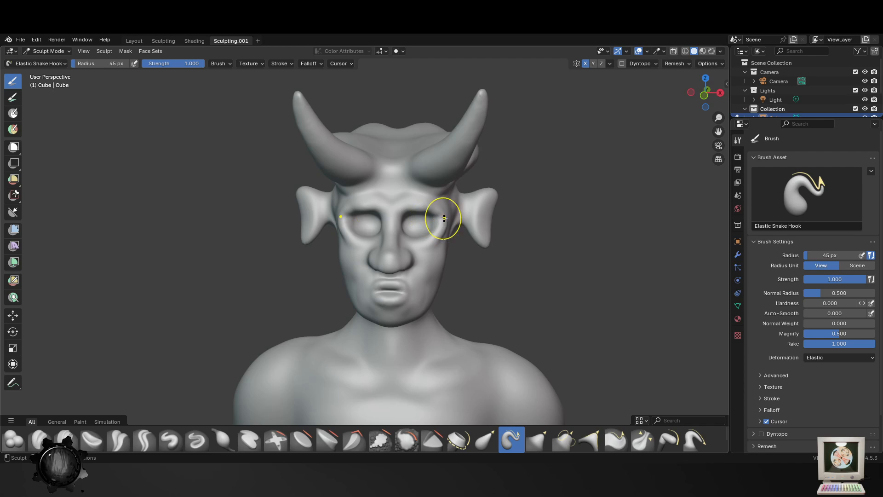
{"action": "middle_click_drag", "start_coordinate": [465, 218], "coordinate": [434, 229]}
{"action": "left_click_drag", "start_coordinate": [433, 226], "coordinate": [478, 242]}
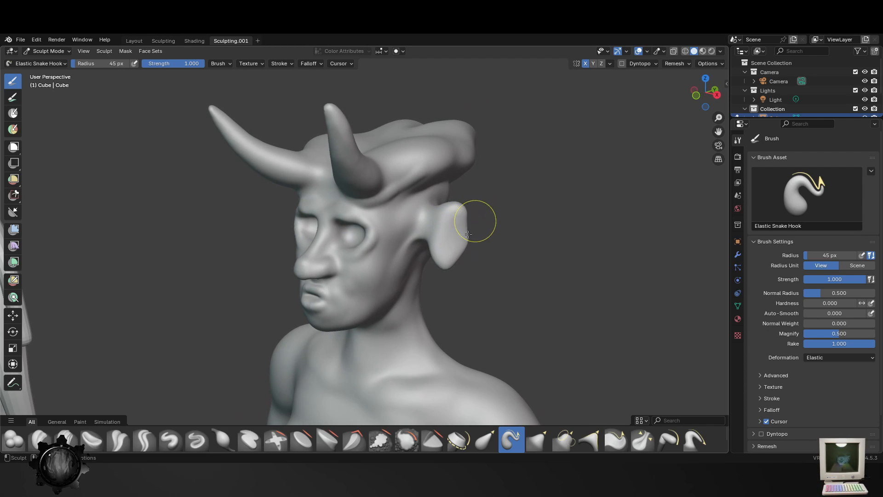
{"action": "middle_click_drag", "start_coordinate": [465, 234], "coordinate": [442, 238]}
- Remesh the sculpture and save the file Guy.blend
{"action": "scroll", "coordinate": [439, 241], "scroll_direction": "up", "scroll_amount": 3}
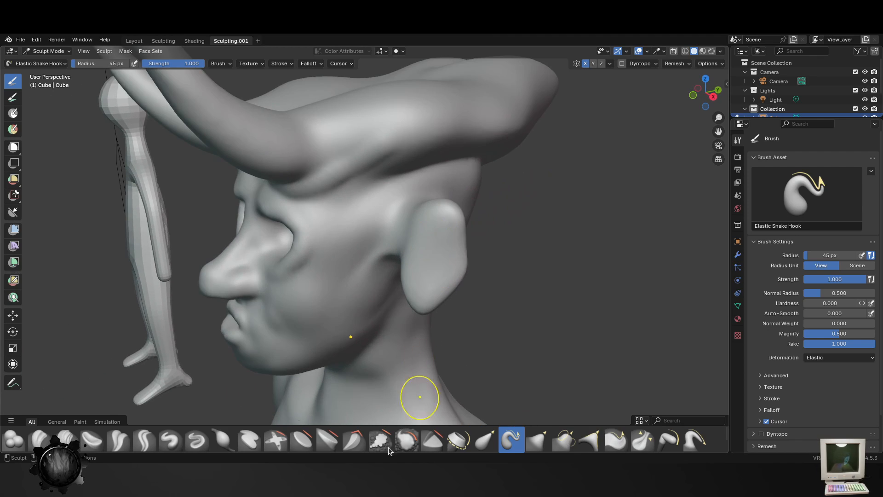
{"action": "left_click", "coordinate": [677, 64]}
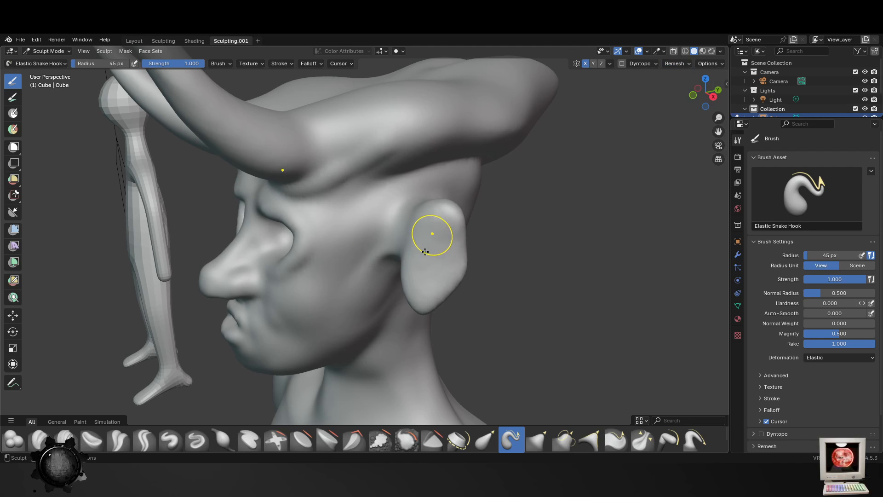
{"action": "key", "text": "ctrl+s"}
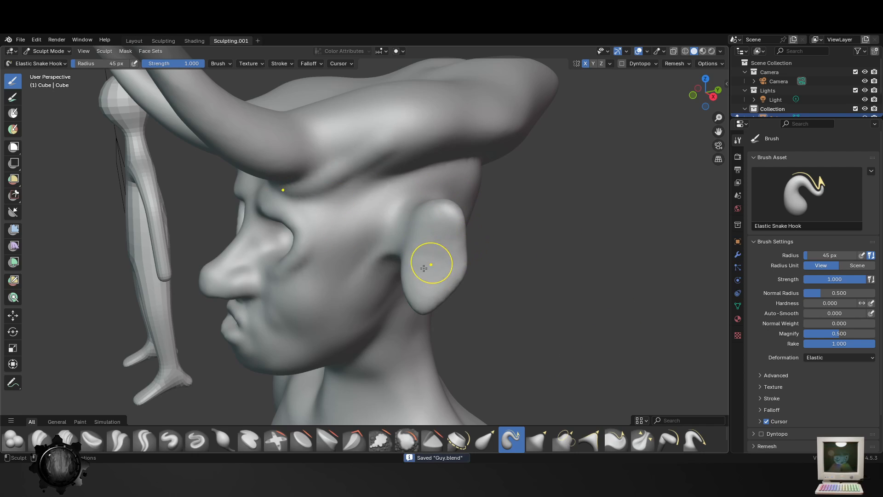
- Build up a raised rim around the ears and thicken the lobes with the Blob brush at 38 px radius
{"action": "left_click", "coordinate": [13, 447]}
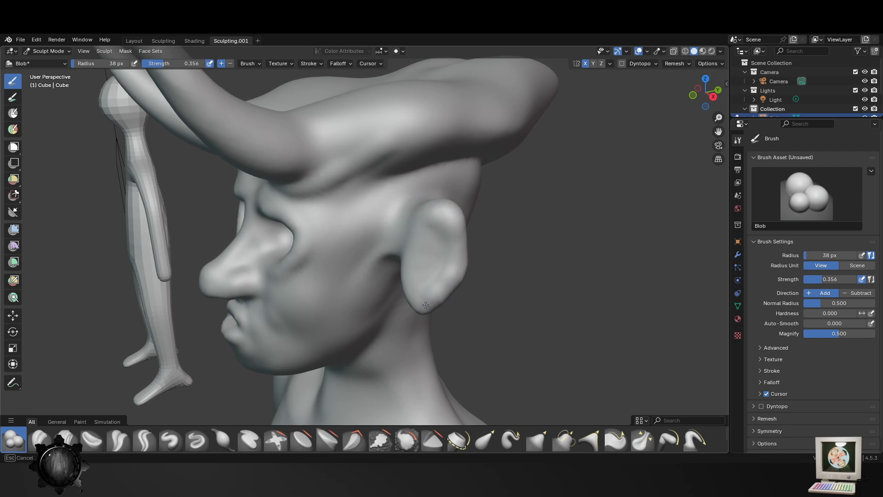
{"action": "middle_click_drag", "start_coordinate": [425, 203], "coordinate": [503, 246]}
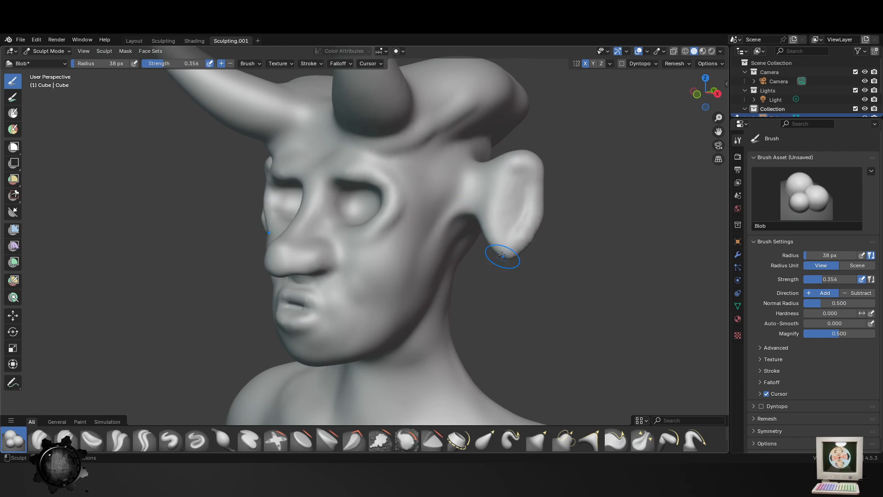
{"action": "left_click_drag", "start_coordinate": [509, 262], "coordinate": [504, 256]}
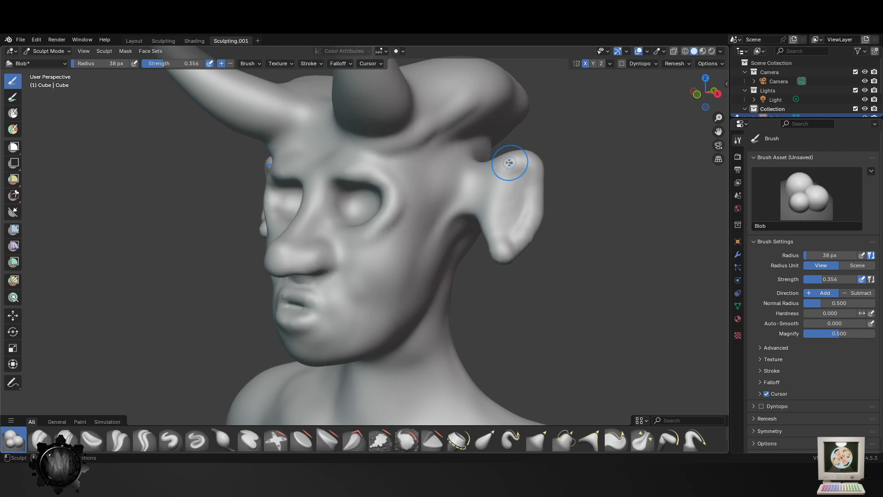
{"action": "left_click_drag", "start_coordinate": [492, 161], "coordinate": [480, 161]}
- Add finer volume where the ears join the head and along their rims with the Blob brush at 16 px radius
{"action": "key", "text": "f"}
{"action": "left_click", "coordinate": [466, 154]}
{"action": "key", "text": "f"}
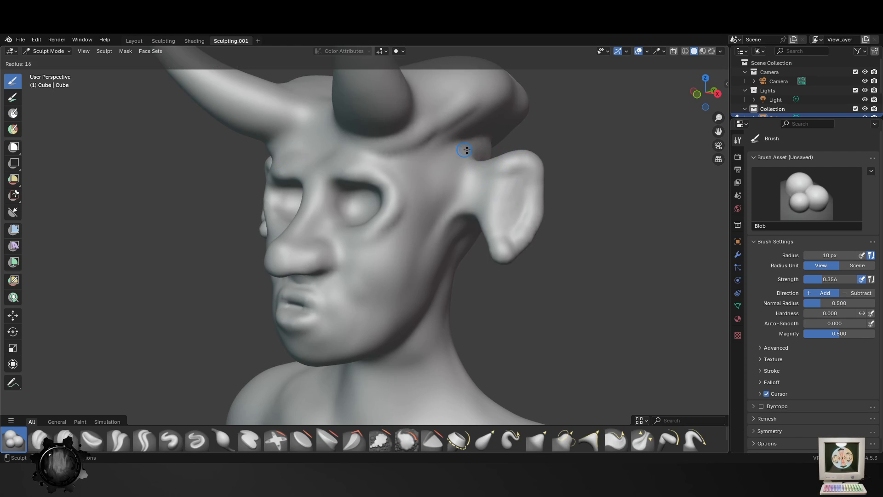
{"action": "left_click", "coordinate": [465, 155]}
{"action": "mouse_move", "coordinate": [466, 159]}
{"action": "left_mouse_down"}
{"action": "mouse_move", "coordinate": [529, 154]}
{"action": "mouse_move", "coordinate": [533, 205]}
{"action": "left_mouse_up"}
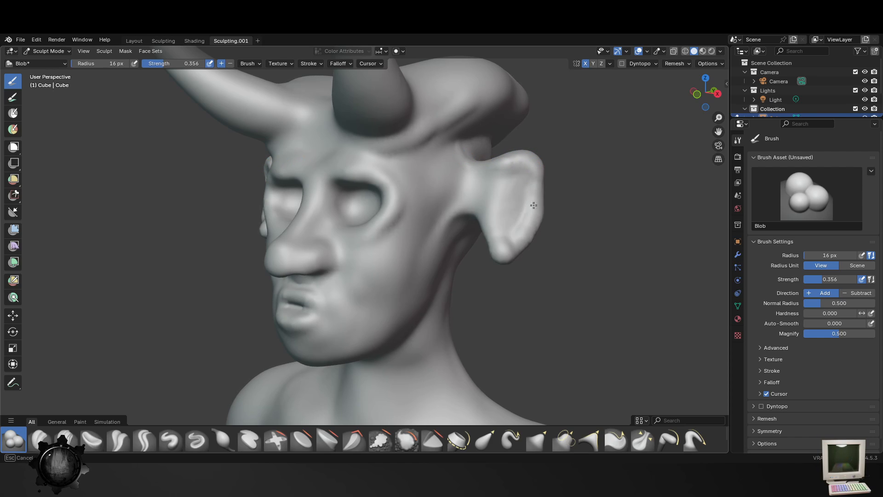
{"action": "mouse_move", "coordinate": [513, 249]}
{"action": "left_mouse_down"}
{"action": "mouse_move", "coordinate": [503, 250]}
{"action": "mouse_move", "coordinate": [479, 217]}
{"action": "mouse_move", "coordinate": [494, 245]}
{"action": "left_mouse_up"}
{"action": "mouse_move", "coordinate": [487, 241]}
{"action": "middle_mouse_down"}
{"action": "mouse_move", "coordinate": [402, 251]}
{"action": "mouse_move", "coordinate": [459, 256]}
{"action": "middle_mouse_up"}
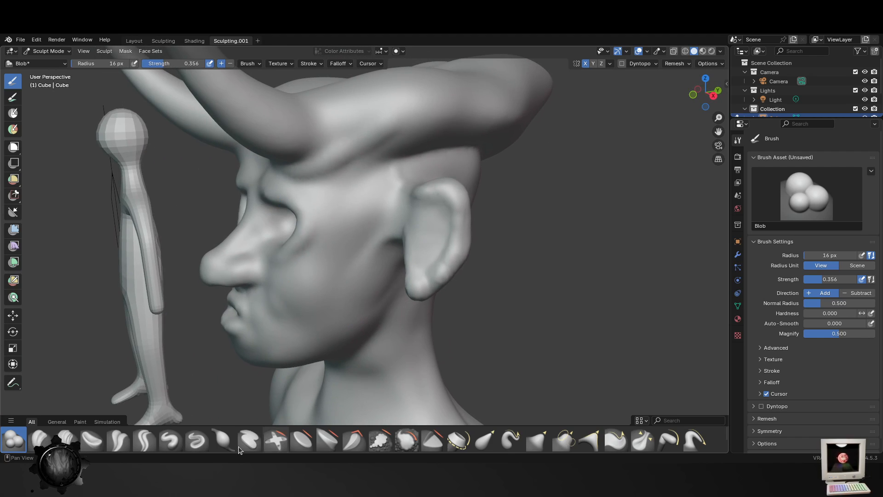
- Hollow out the upper inside of the ears with the Blob brush at 52 px radius
{"action": "key", "text": "f"}
{"action": "left_click", "coordinate": [427, 236]}
{"action": "mouse_move", "coordinate": [432, 228]}
{"action": "left_mouse_down"}
{"action": "mouse_move", "coordinate": [428, 206]}
{"action": "mouse_move", "coordinate": [422, 236]}
{"action": "mouse_move", "coordinate": [434, 221]}
{"action": "mouse_move", "coordinate": [432, 227]}
{"action": "left_mouse_up"}
{"action": "scroll", "coordinate": [434, 230], "scroll_direction": "up", "scroll_amount": 6}
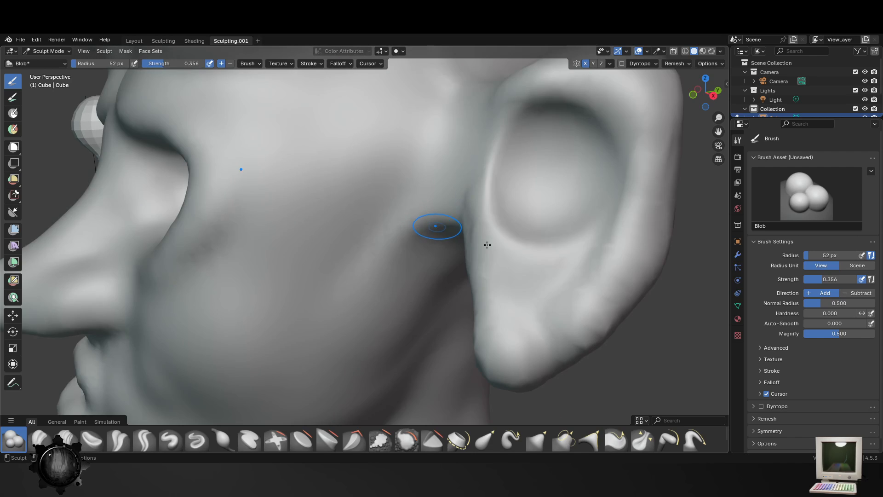
{"action": "mouse_move", "coordinate": [495, 192]}
{"action": "left_mouse_down"}
{"action": "mouse_move", "coordinate": [489, 203]}
{"action": "mouse_move", "coordinate": [465, 175]}
{"action": "mouse_move", "coordinate": [465, 204]}
{"action": "mouse_move", "coordinate": [482, 196]}
{"action": "left_mouse_up"}
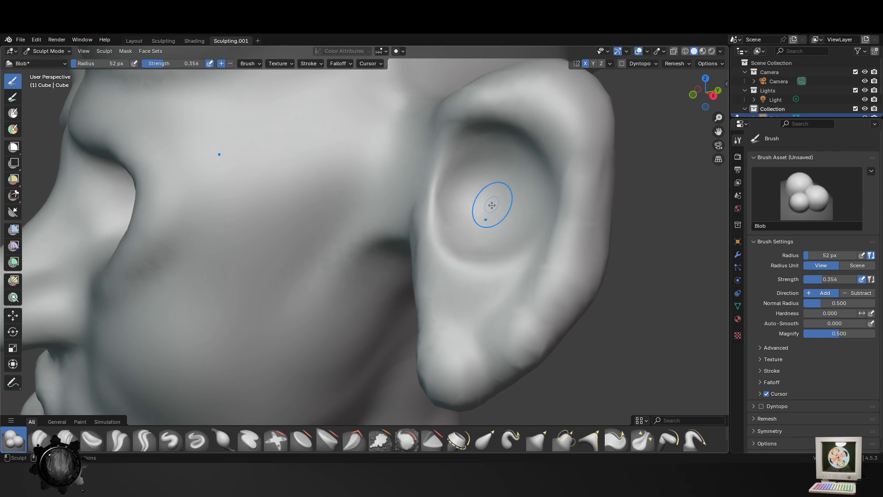
- Shape the inner edge of the ear hollow with the Blob brush at 44 px radius and remesh the sculpture
{"action": "key", "text": "f"}
{"action": "left_click", "coordinate": [472, 169]}
{"action": "mouse_move", "coordinate": [462, 165]}
{"action": "left_mouse_down"}
{"action": "mouse_move", "coordinate": [544, 222]}
{"action": "mouse_move", "coordinate": [499, 161]}
{"action": "mouse_move", "coordinate": [561, 154]}
{"action": "left_mouse_up"}
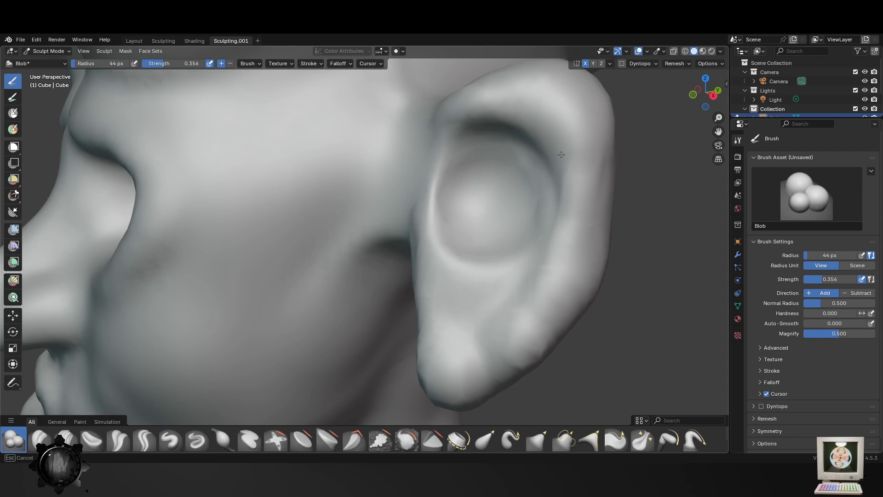
{"action": "left_click", "coordinate": [678, 66]}
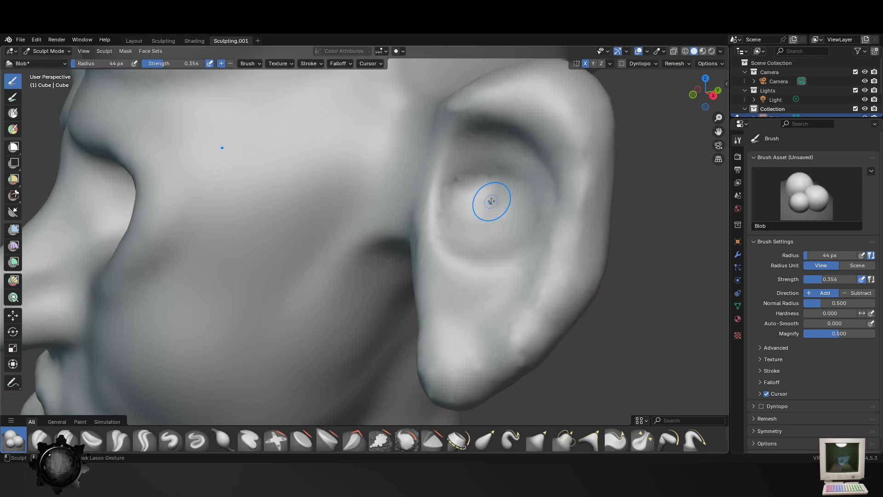
- Carve a smaller ear canal within the ear hollow and shape the ear's front edge with the Blob brush at 35 px radius
{"action": "mouse_move", "coordinate": [492, 201]}
{"action": "left_mouse_down"}
{"action": "mouse_move", "coordinate": [508, 196]}
{"action": "mouse_move", "coordinate": [481, 201]}
{"action": "mouse_move", "coordinate": [492, 199]}
{"action": "left_mouse_up"}
{"action": "key", "text": "f"}
{"action": "left_click", "coordinate": [498, 189]}
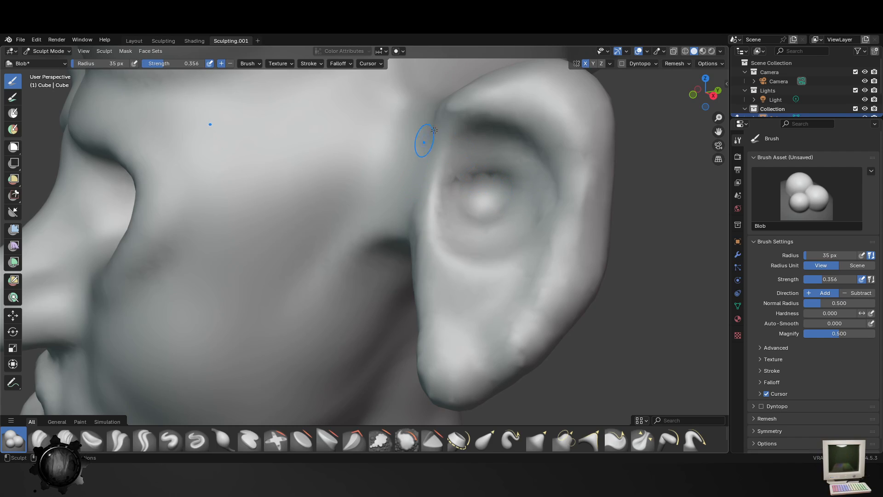
{"action": "left_click_drag", "start_coordinate": [397, 200], "coordinate": [401, 195]}
- Model the inner folds and build up the outer rim of the ears down to the lobe with the Blob brush at 42 px radius
{"action": "key", "text": "f"}
{"action": "left_click", "coordinate": [455, 137]}
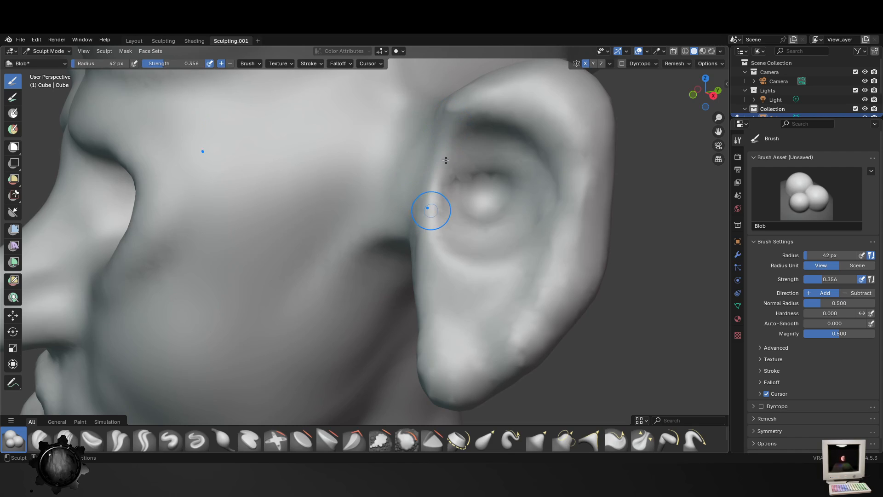
{"action": "left_click_drag", "start_coordinate": [494, 160], "coordinate": [529, 222]}
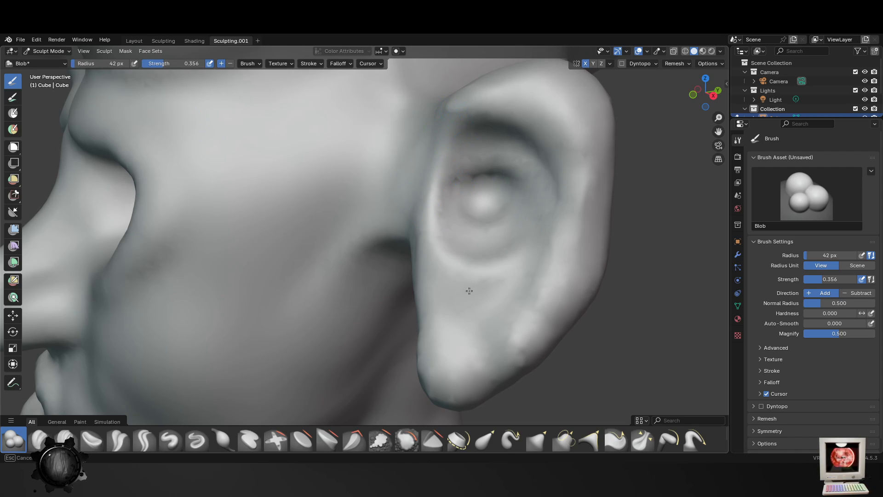
{"action": "mouse_move", "coordinate": [540, 330]}
{"action": "left_mouse_down"}
{"action": "mouse_move", "coordinate": [570, 258]}
{"action": "mouse_move", "coordinate": [460, 94]}
{"action": "left_mouse_up"}
{"action": "left_click_drag", "start_coordinate": [534, 107], "coordinate": [559, 314]}
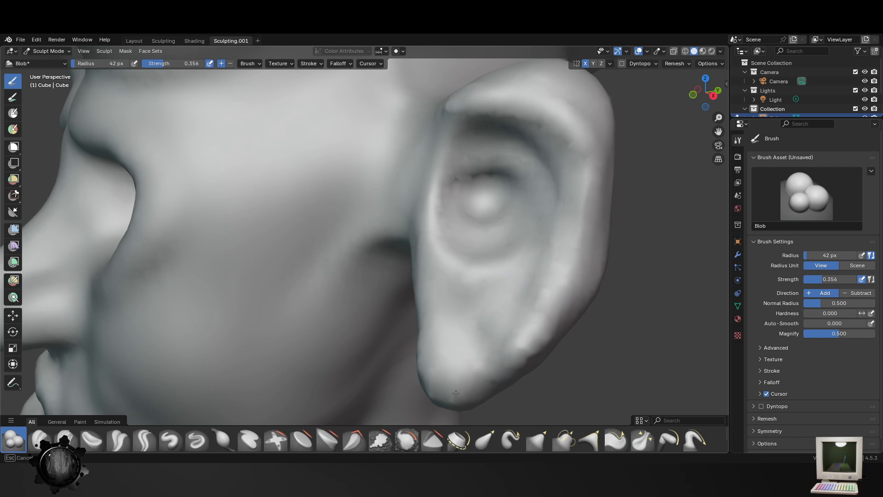
{"action": "left_click_drag", "start_coordinate": [456, 393], "coordinate": [477, 366]}
- Thicken the earlobes and the upper ear rims from the front with the Blob brush at 42 px radius
{"action": "scroll", "coordinate": [491, 359], "scroll_direction": "down", "scroll_amount": 8}
{"action": "mouse_move", "coordinate": [491, 359]}
{"action": "middle_mouse_down"}
{"action": "mouse_move", "coordinate": [534, 351]}
{"action": "mouse_move", "coordinate": [469, 319]}
{"action": "middle_mouse_up"}
{"action": "scroll", "coordinate": [469, 319], "scroll_direction": "up", "scroll_amount": 4}
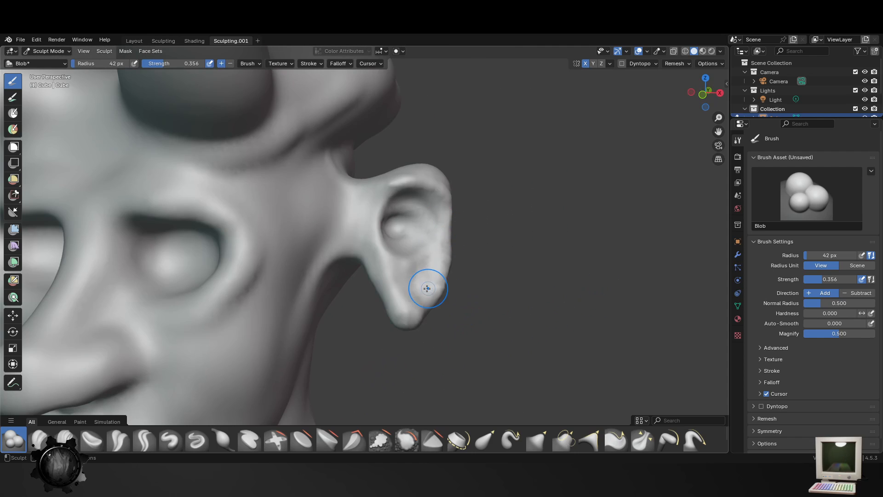
{"action": "left_click_drag", "start_coordinate": [358, 244], "coordinate": [360, 203]}
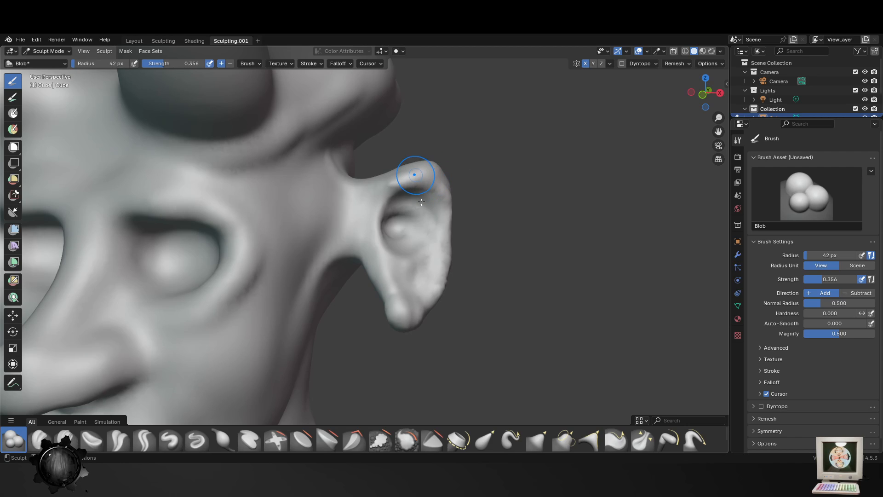
{"action": "middle_click_drag", "start_coordinate": [421, 202], "coordinate": [391, 214]}
- Pull the upper ear rims towards the head and their tops into points with the Elastic Snake Hook brush at 42 px radius
{"action": "left_click", "coordinate": [511, 439]}
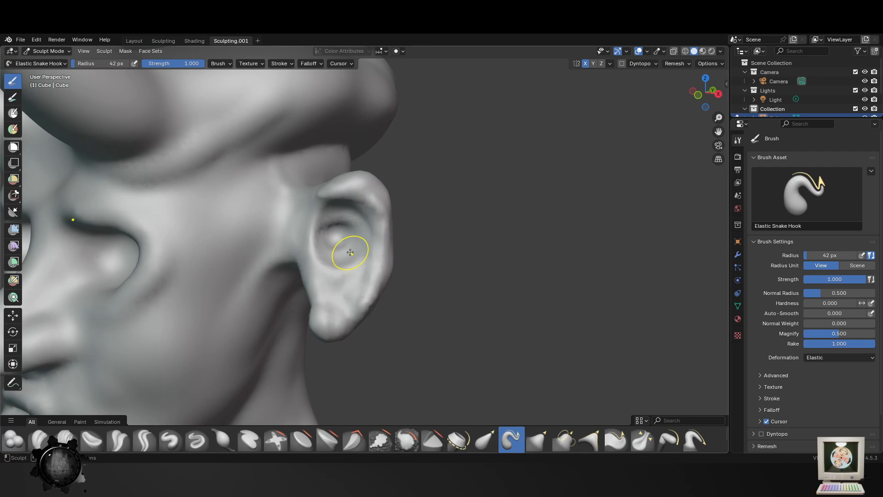
{"action": "mouse_move", "coordinate": [350, 253]}
{"action": "left_mouse_down"}
{"action": "mouse_move", "coordinate": [339, 237]}
{"action": "mouse_move", "coordinate": [314, 228]}
{"action": "mouse_move", "coordinate": [322, 225]}
{"action": "left_mouse_up"}
{"action": "middle_click_drag", "start_coordinate": [315, 228], "coordinate": [370, 232]}
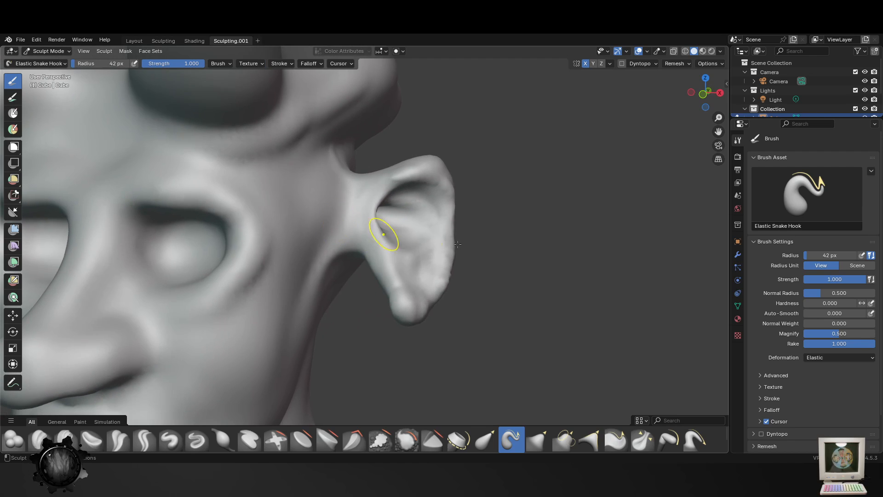
{"action": "left_click_drag", "start_coordinate": [405, 174], "coordinate": [357, 161]}
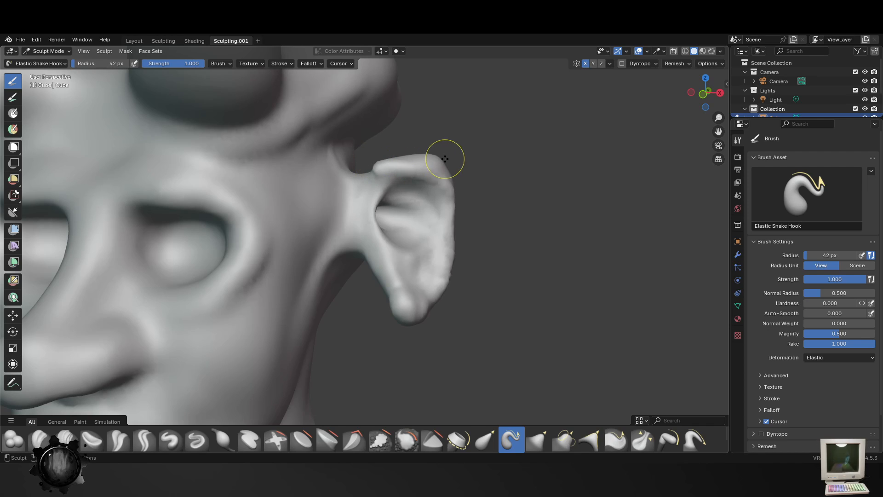
{"action": "left_click_drag", "start_coordinate": [426, 161], "coordinate": [418, 136]}
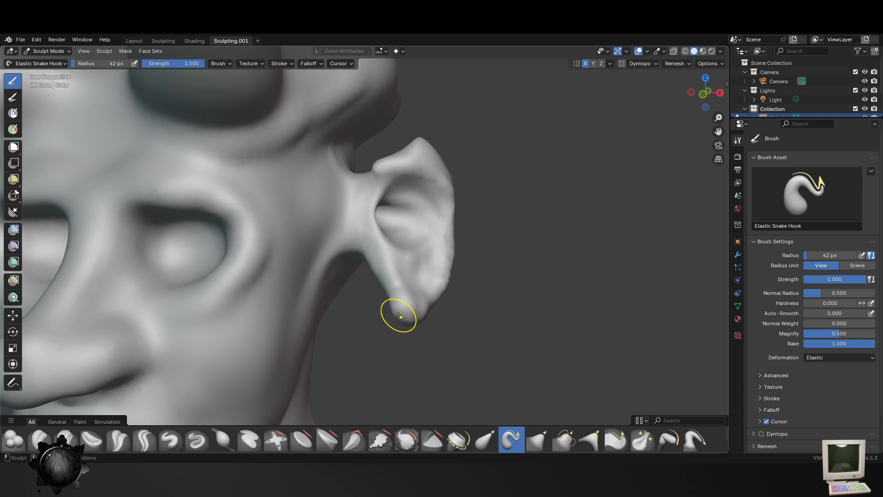
- Stretch the earlobes downwards into points with the Elastic Snake Hook brush at 70 px radius
{"action": "key", "text": "f"}
{"action": "left_click", "coordinate": [433, 324]}
{"action": "left_click_drag", "start_coordinate": [415, 338], "coordinate": [382, 367]}
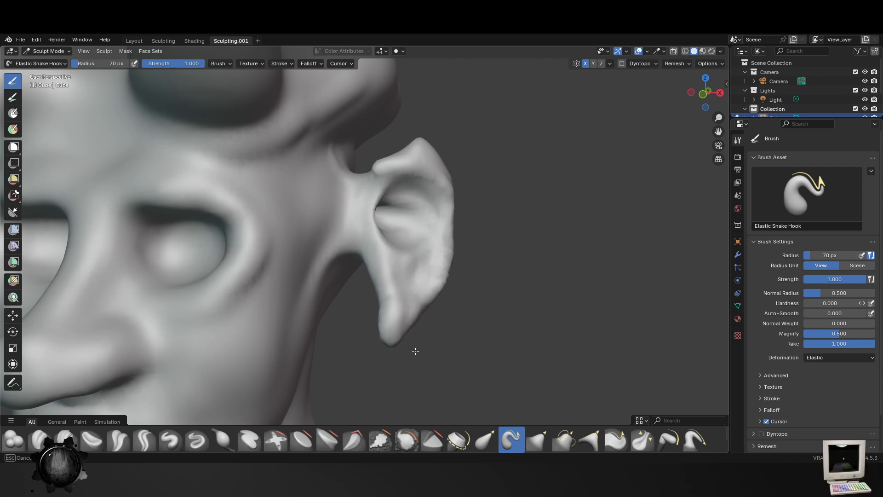
- Adjust the overall shape of the ears with the Elastic Snake Hook brush at 129 px radius and check the head from the front
{"action": "key", "text": "f"}
{"action": "left_click", "coordinate": [448, 275]}
{"action": "mouse_move", "coordinate": [448, 275]}
{"action": "left_mouse_down"}
{"action": "mouse_move", "coordinate": [424, 256]}
{"action": "mouse_move", "coordinate": [363, 238]}
{"action": "left_mouse_up"}
{"action": "scroll", "coordinate": [415, 297], "scroll_direction": "down", "scroll_amount": 8}
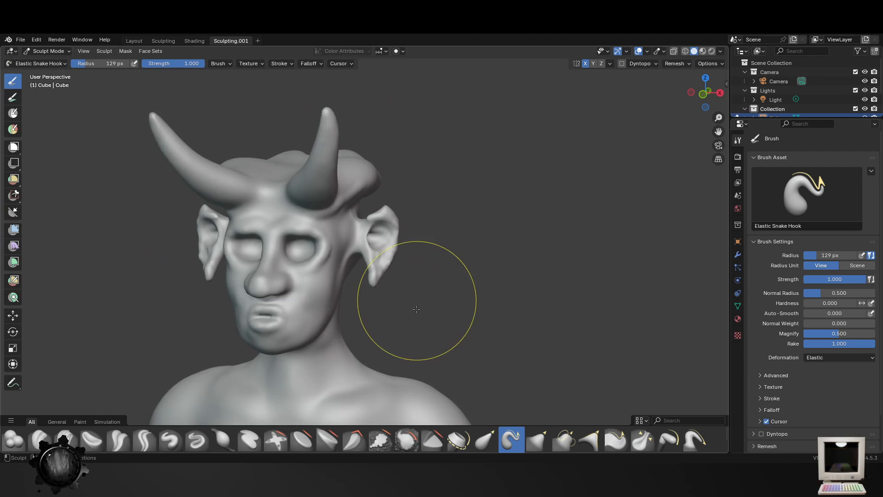
{"action": "middle_click_drag", "start_coordinate": [416, 303], "coordinate": [432, 330]}
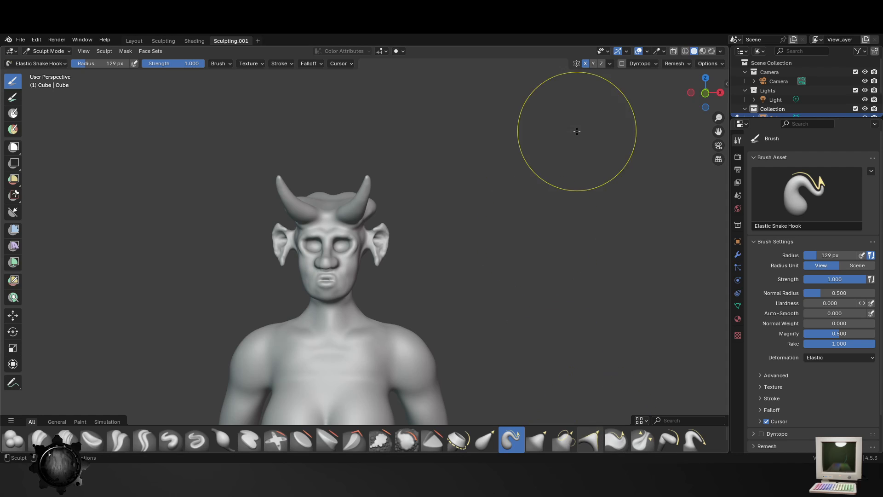
- Smooth the ears with the Smooth brush at 129 px radius and 0.369 strength, checking them from the side and back
{"action": "left_click", "coordinate": [412, 443]}
{"action": "mouse_move", "coordinate": [372, 317]}
{"action": "middle_mouse_down"}
{"action": "mouse_move", "coordinate": [376, 270]}
{"action": "mouse_move", "coordinate": [703, 55]}
{"action": "middle_mouse_up"}
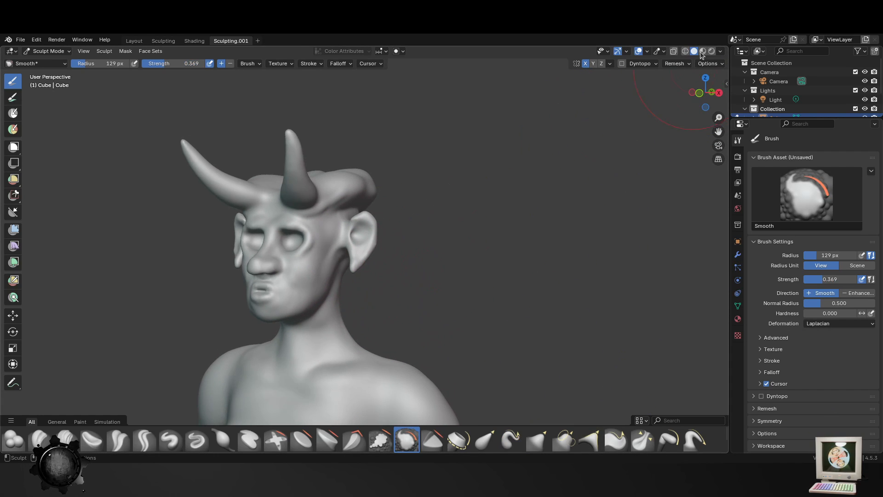
{"action": "left_click", "coordinate": [675, 65]}
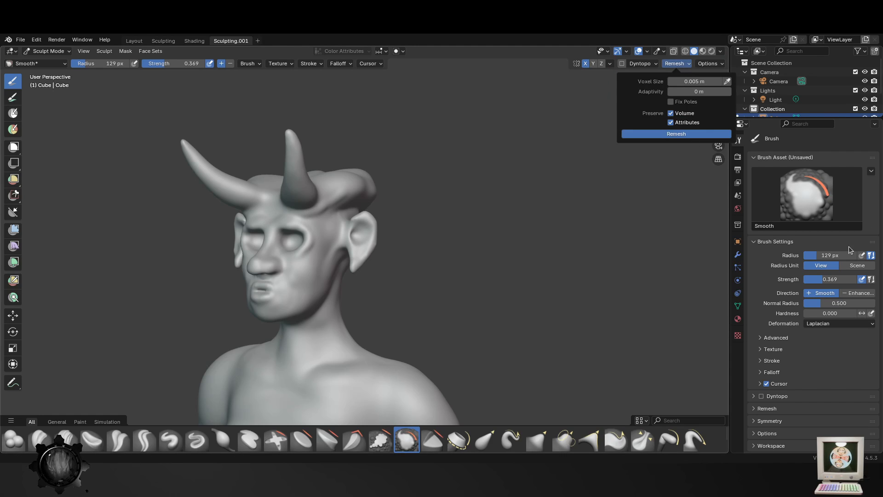
{"action": "scroll", "coordinate": [428, 184], "scroll_direction": "up", "scroll_amount": 5}
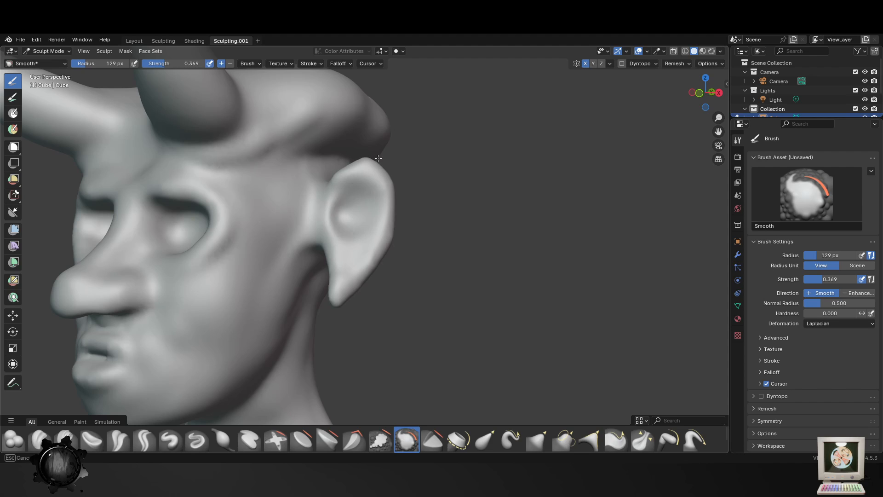
{"action": "middle_click_drag", "start_coordinate": [400, 250], "coordinate": [301, 235]}
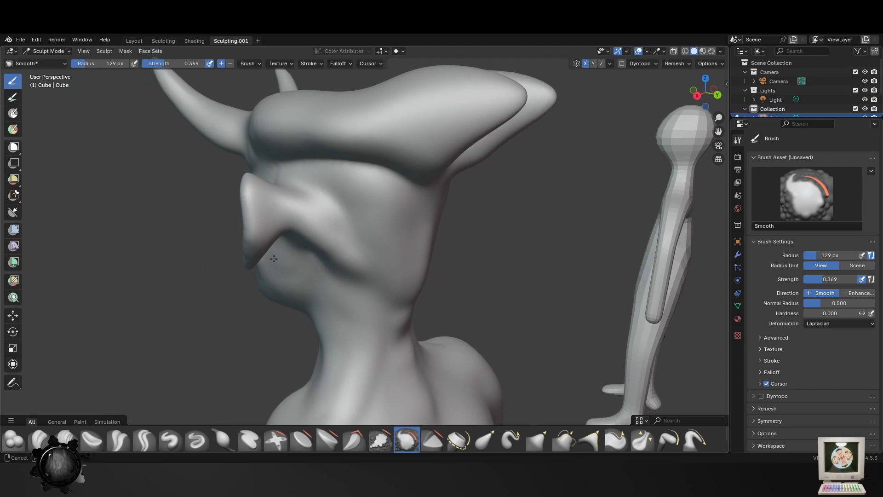
{"action": "middle_click_drag", "start_coordinate": [423, 396], "coordinate": [398, 407]}
- Bend the ears and refine their pointed outline from behind with the Elastic Grab brush at 129 px and 53 px radius
{"action": "left_click", "coordinate": [486, 441]}
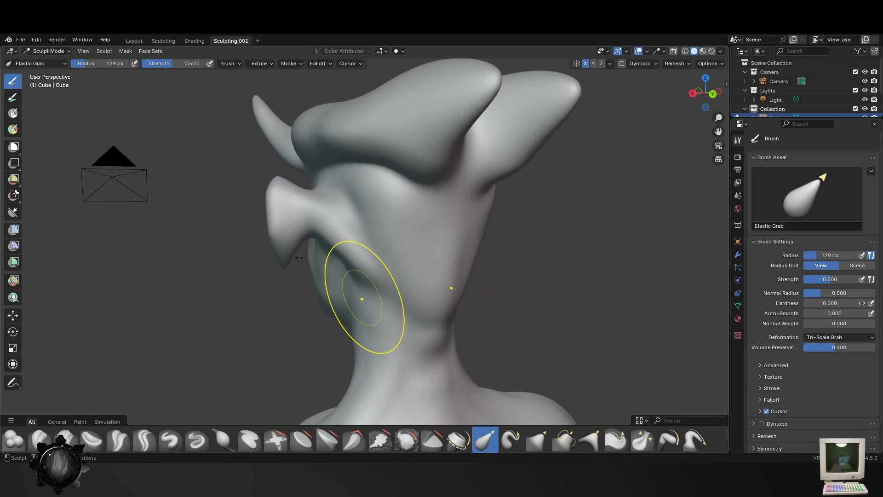
{"action": "left_click_drag", "start_coordinate": [295, 225], "coordinate": [340, 221]}
{"action": "mouse_move", "coordinate": [283, 218]}
{"action": "left_mouse_down"}
{"action": "mouse_move", "coordinate": [305, 224]}
{"action": "mouse_move", "coordinate": [318, 216]}
{"action": "left_mouse_up"}
{"action": "middle_click_drag", "start_coordinate": [301, 208], "coordinate": [263, 200]}
{"action": "key", "text": "f"}
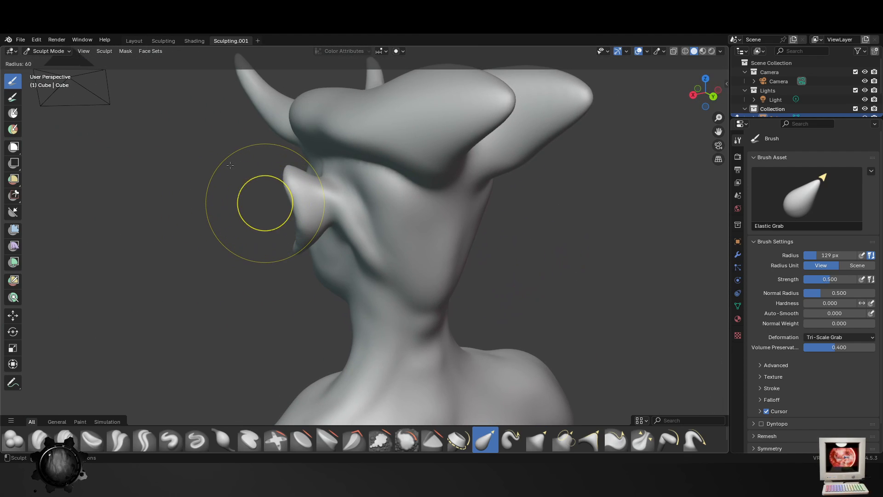
{"action": "left_click_drag", "start_coordinate": [305, 236], "coordinate": [319, 227]}
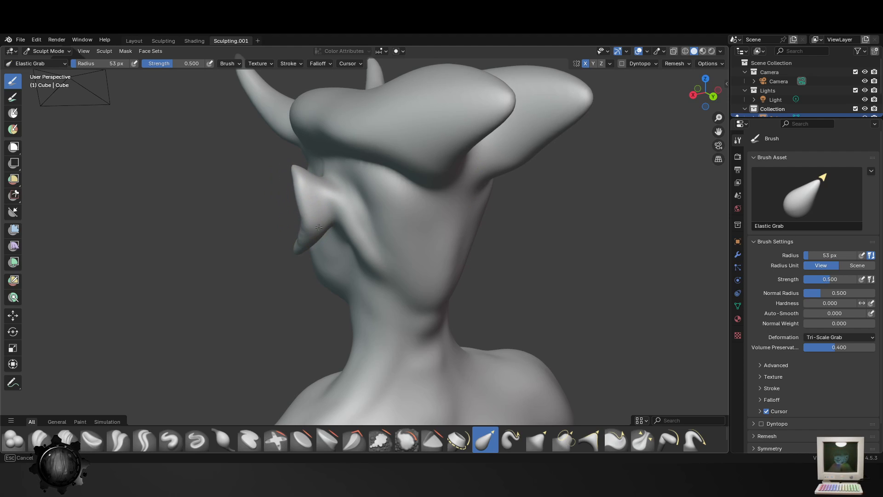
{"action": "middle_click_drag", "start_coordinate": [317, 249], "coordinate": [375, 321]}
{"action": "mouse_move", "coordinate": [400, 317]}
{"action": "left_mouse_down"}
{"action": "mouse_move", "coordinate": [373, 271]}
{"action": "mouse_move", "coordinate": [411, 183]}
{"action": "left_mouse_up"}
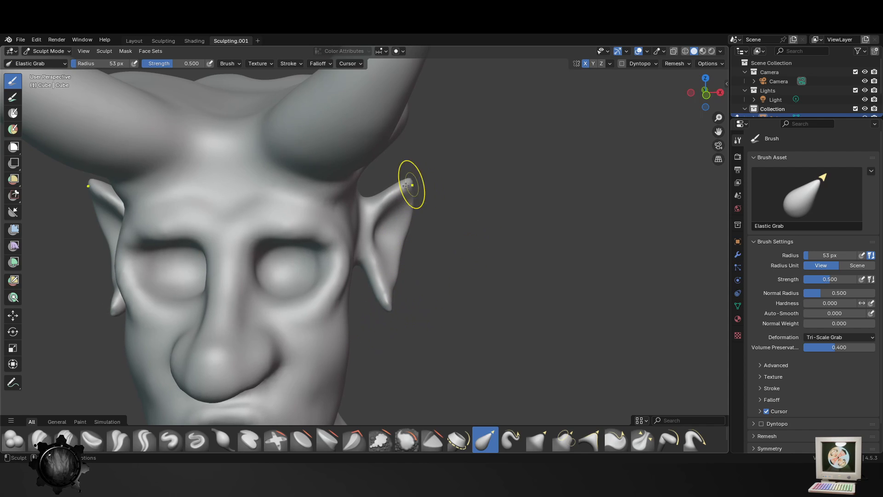
- Pull the ears closer to the head from the front with the Elastic Grab brush at 97 px radius
{"action": "key", "text": "f"}
{"action": "left_click", "coordinate": [432, 235]}
{"action": "left_click_drag", "start_coordinate": [414, 224], "coordinate": [330, 214]}
{"action": "scroll", "coordinate": [405, 310], "scroll_direction": "down", "scroll_amount": 5}
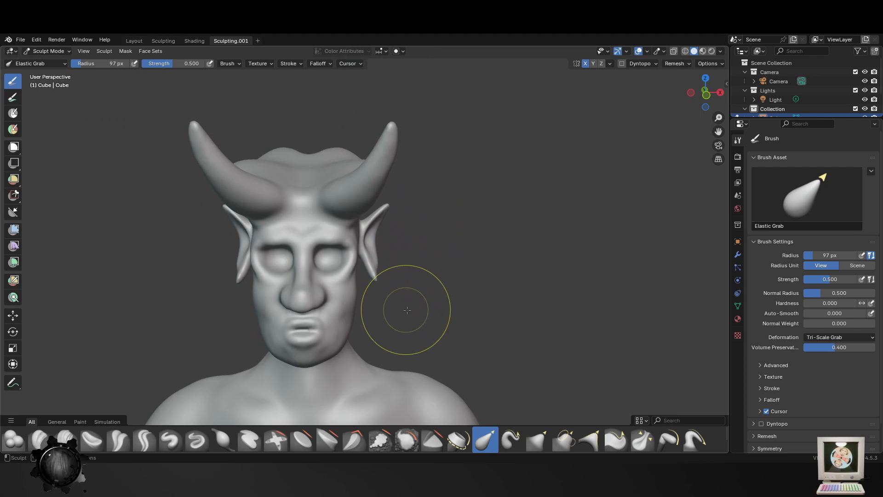
- Smooth the surface of the head behind the ears with the Smooth brush at 97 px radius
{"action": "middle_click_drag", "start_coordinate": [428, 326], "coordinate": [270, 341]}
{"action": "scroll", "coordinate": [389, 311], "scroll_direction": "up", "scroll_amount": 5}
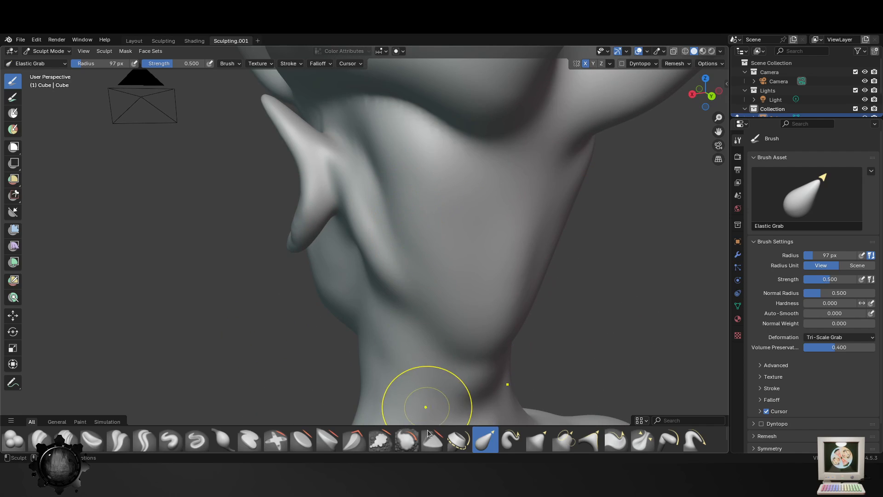
{"action": "key", "text": "s"}
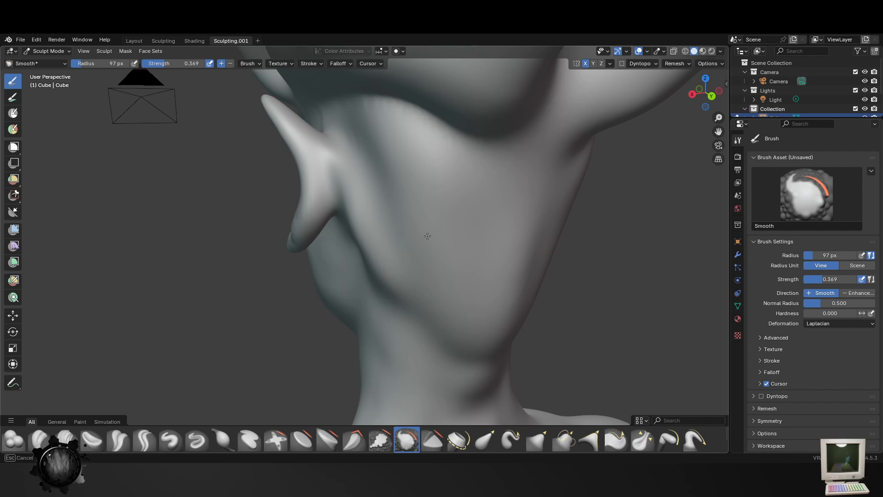
{"action": "middle_click_drag", "start_coordinate": [428, 236], "coordinate": [400, 233]}
- Build up the jawline from below the ears towards the chin with the Blob brush at 97 px radius and 0.356 strength
{"action": "left_click", "coordinate": [16, 440]}
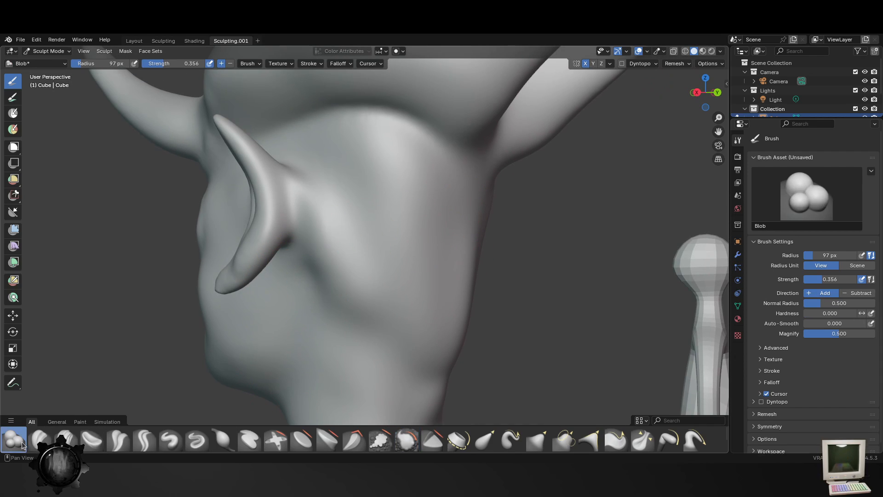
{"action": "left_click_drag", "start_coordinate": [327, 274], "coordinate": [279, 335]}
{"action": "mouse_move", "coordinate": [374, 279]}
{"action": "left_mouse_down"}
{"action": "mouse_move", "coordinate": [338, 294]}
{"action": "mouse_move", "coordinate": [283, 338]}
{"action": "left_mouse_up"}
{"action": "mouse_move", "coordinate": [320, 285]}
{"action": "left_mouse_down"}
{"action": "mouse_move", "coordinate": [273, 331]}
{"action": "mouse_move", "coordinate": [268, 363]}
{"action": "left_mouse_up"}
{"action": "left_click_drag", "start_coordinate": [305, 321], "coordinate": [239, 378]}
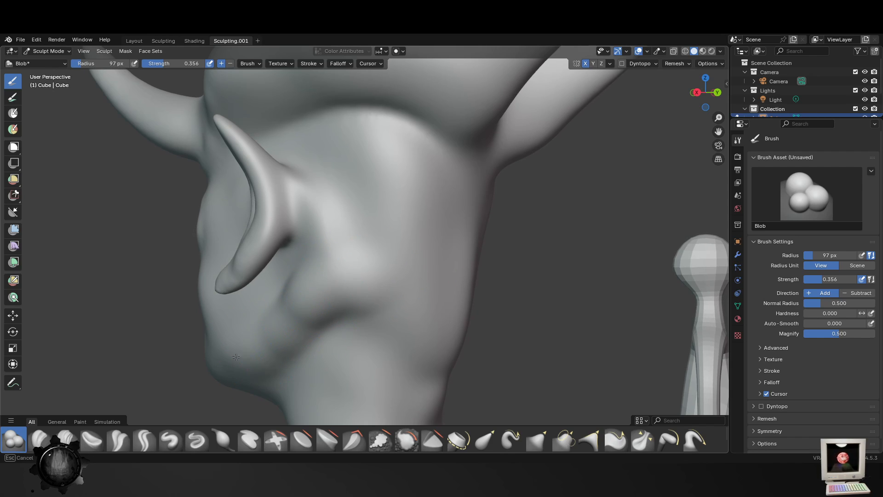
{"action": "middle_click_drag", "start_coordinate": [227, 375], "coordinate": [281, 372]}
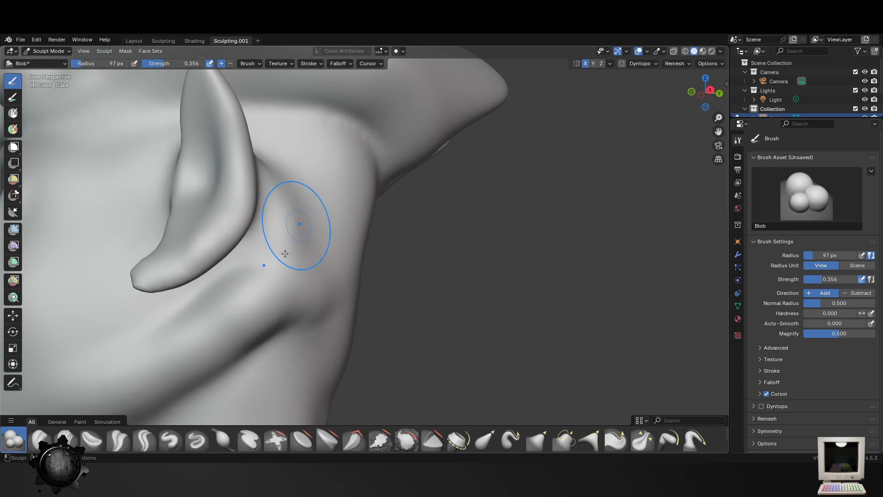
- Extend the lower edge of the jaw in side view with the Blob brush at 70 px radius
{"action": "scroll", "coordinate": [253, 373], "scroll_direction": "down", "scroll_amount": 3}
{"action": "key", "text": "f"}
{"action": "left_click", "coordinate": [193, 344]}
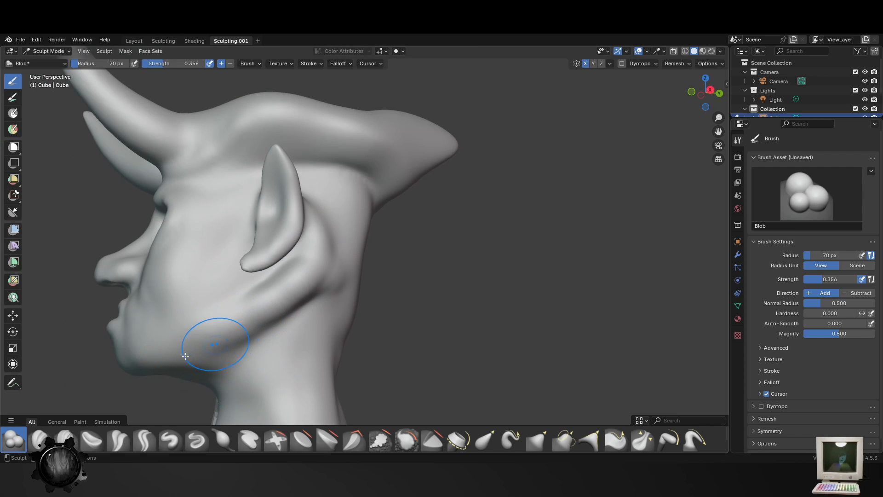
{"action": "mouse_move", "coordinate": [161, 355]}
{"action": "left_mouse_down"}
{"action": "mouse_move", "coordinate": [209, 344]}
{"action": "mouse_move", "coordinate": [266, 299]}
{"action": "left_mouse_up"}
{"action": "mouse_move", "coordinate": [266, 299]}
{"action": "middle_mouse_down"}
{"action": "mouse_move", "coordinate": [313, 361]}
{"action": "mouse_move", "coordinate": [355, 375]}
{"action": "middle_mouse_up"}
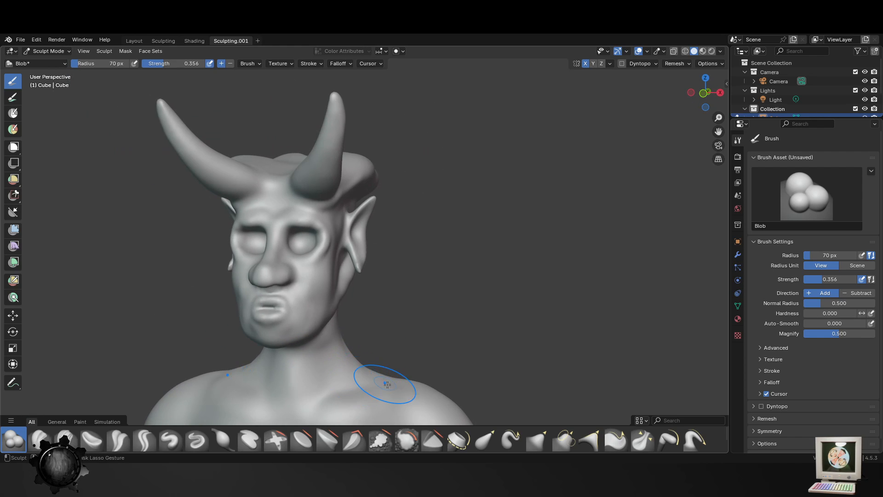
- Fill out the chin, jaw and lower cheeks from several angles with the Blob brush at 70 px radius
{"action": "middle_click_drag", "start_coordinate": [347, 276], "coordinate": [304, 286]}
{"action": "scroll", "coordinate": [305, 299], "scroll_direction": "up", "scroll_amount": 2}
{"action": "scroll", "coordinate": [260, 323], "scroll_direction": "down", "scroll_amount": 3}
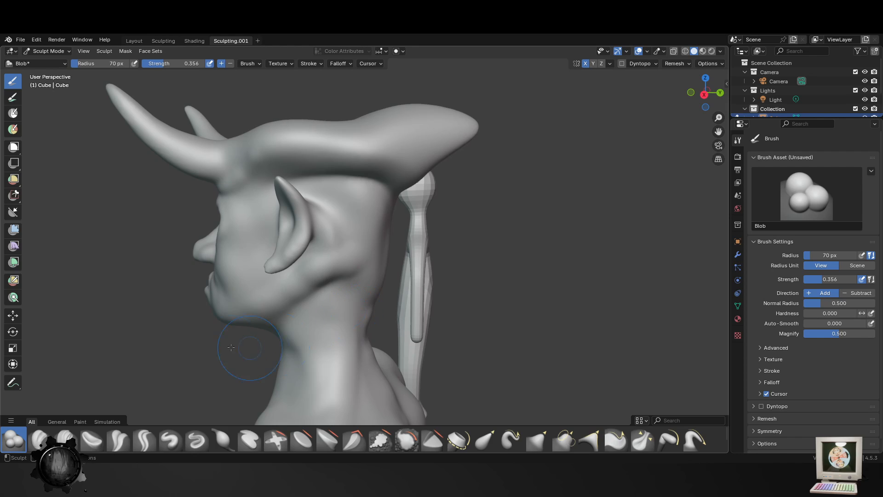
{"action": "middle_click_drag", "start_coordinate": [355, 322], "coordinate": [343, 343]}
{"action": "scroll", "coordinate": [327, 339], "scroll_direction": "up", "scroll_amount": 3}
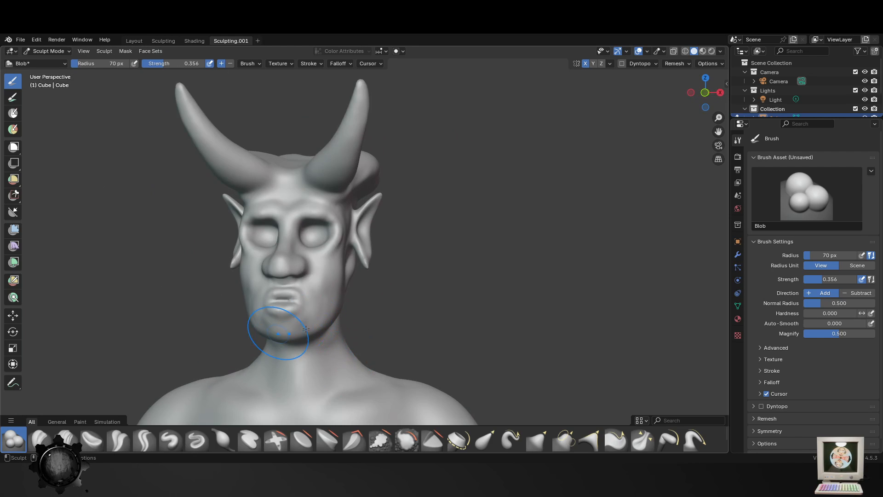
{"action": "mouse_move", "coordinate": [282, 335]}
{"action": "middle_mouse_down"}
{"action": "mouse_move", "coordinate": [328, 346]}
{"action": "mouse_move", "coordinate": [290, 322]}
{"action": "middle_mouse_up"}
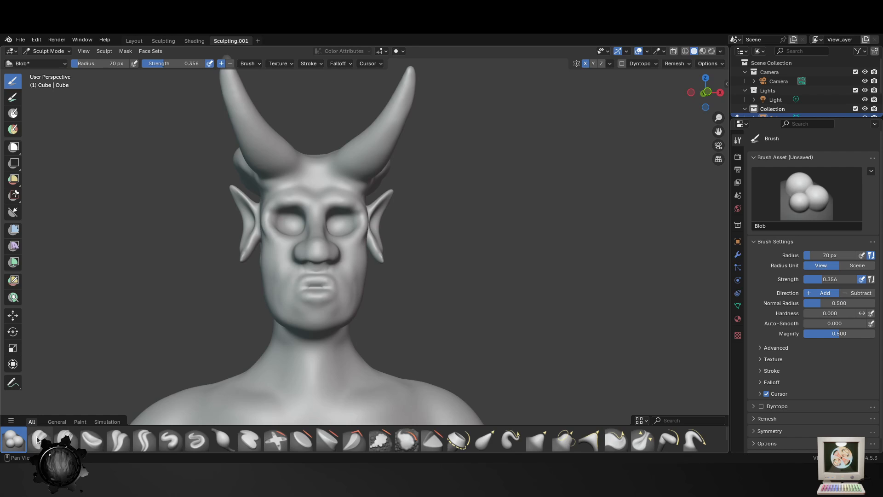
{"action": "mouse_move", "coordinate": [273, 295]}
{"action": "left_mouse_down"}
{"action": "mouse_move", "coordinate": [292, 317]}
{"action": "mouse_move", "coordinate": [270, 295]}
{"action": "left_mouse_up"}
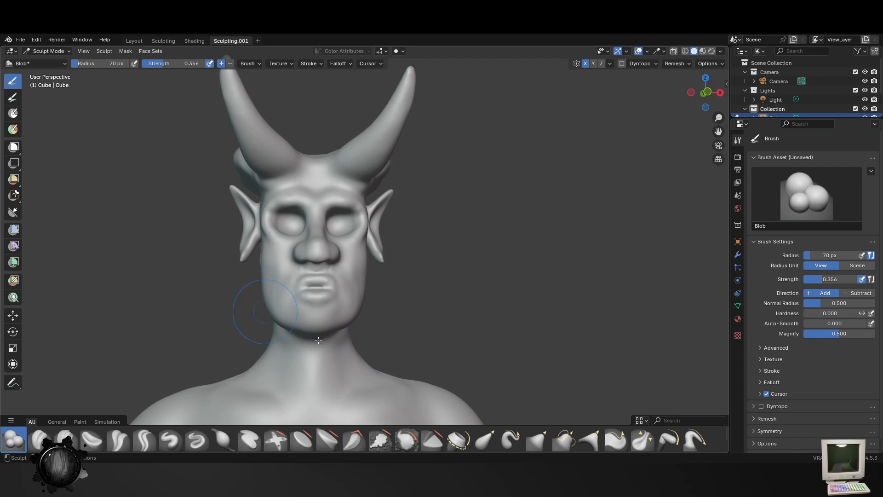
{"action": "middle_click_drag", "start_coordinate": [416, 359], "coordinate": [381, 354]}
{"action": "middle_click_drag", "start_coordinate": [326, 323], "coordinate": [350, 316]}
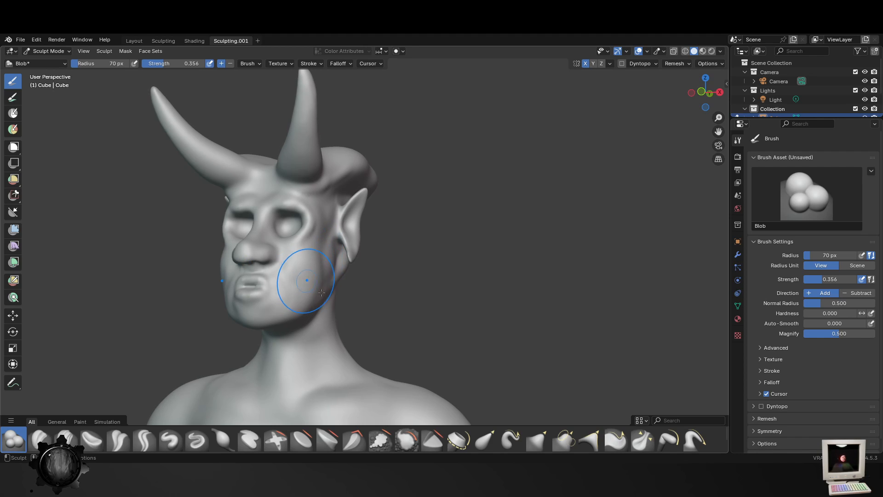
{"action": "mouse_move", "coordinate": [322, 293]}
{"action": "middle_mouse_down"}
{"action": "mouse_move", "coordinate": [364, 334]}
{"action": "mouse_move", "coordinate": [386, 332]}
{"action": "mouse_move", "coordinate": [353, 334]}
{"action": "middle_mouse_up"}
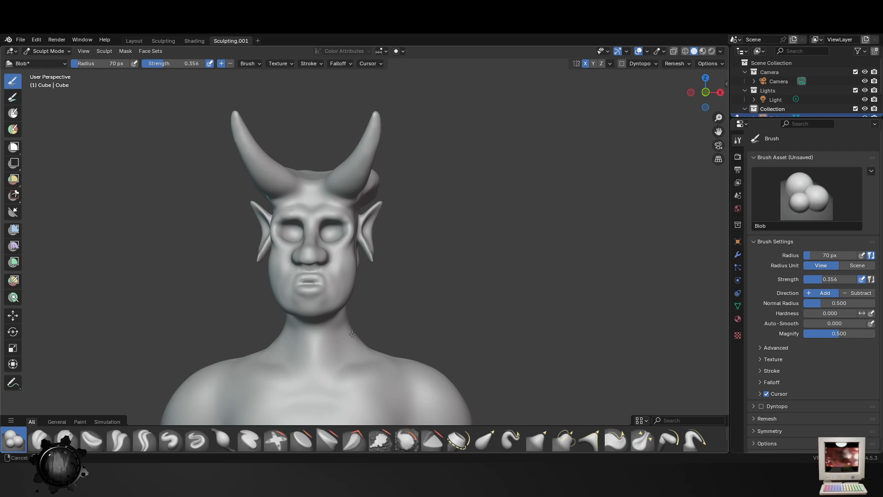
- Load an earlier saved version of the horned sculpture
{"action": "left_click", "coordinate": [20, 35]}
{"action": "left_click", "coordinate": [46, 60]}
{"action": "left_click", "coordinate": [394, 262]}
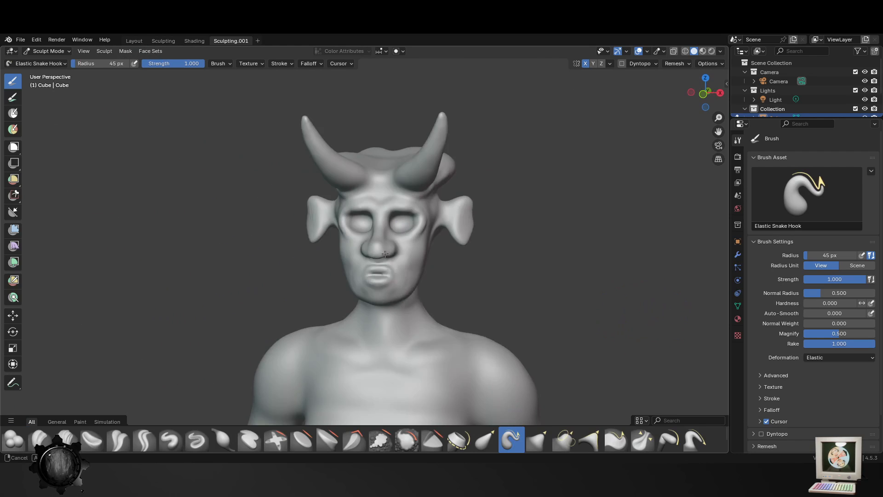
{"action": "left_click", "coordinate": [24, 42]}
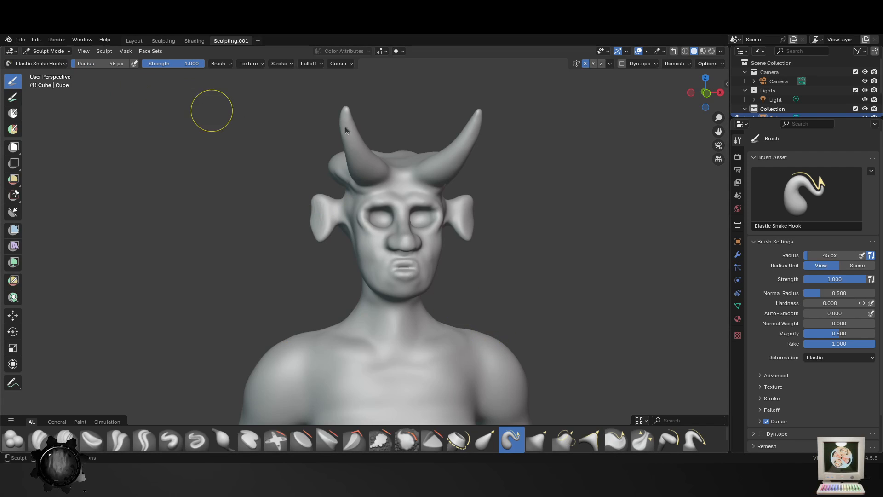
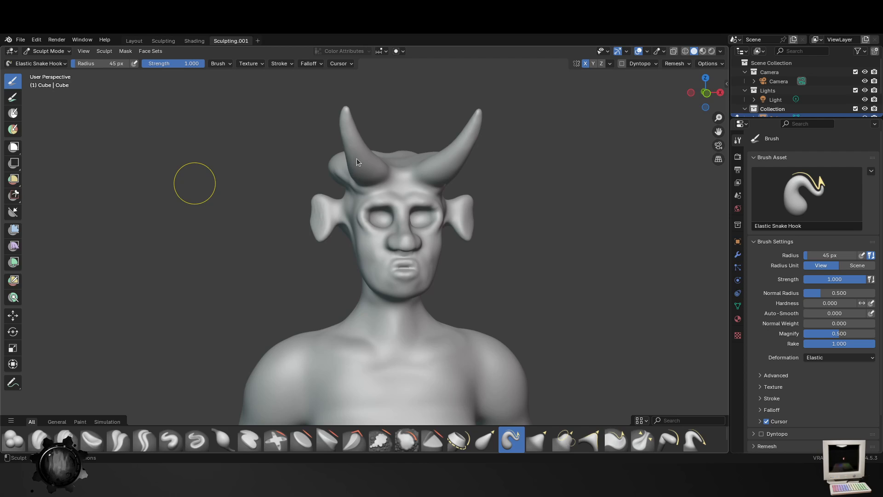
- Smooth and shrink the flared ears from several angles with the Smooth brush at 137 px radius and 0.369 strength
{"action": "middle_click_drag", "start_coordinate": [423, 201], "coordinate": [363, 198]}
{"action": "left_click", "coordinate": [406, 441]}
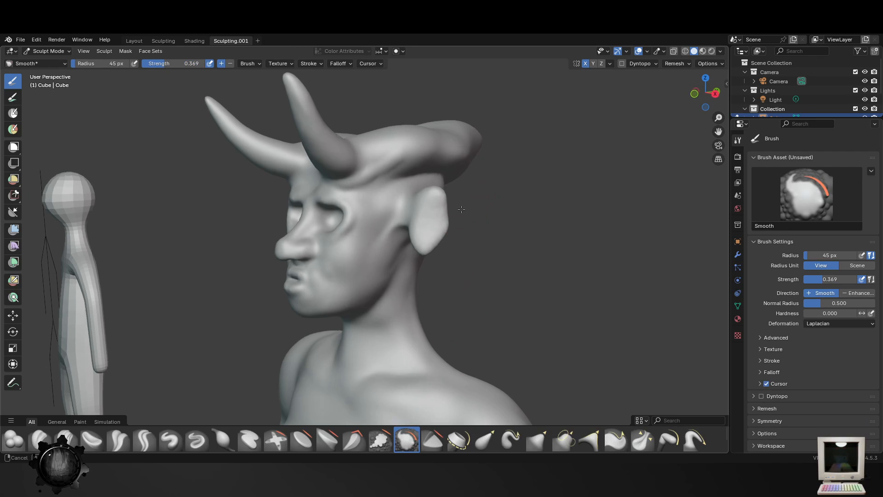
{"action": "mouse_move", "coordinate": [436, 276]}
{"action": "middle_mouse_down"}
{"action": "mouse_move", "coordinate": [433, 216]}
{"action": "mouse_move", "coordinate": [304, 251]}
{"action": "mouse_move", "coordinate": [357, 236]}
{"action": "mouse_move", "coordinate": [488, 263]}
{"action": "mouse_move", "coordinate": [407, 269]}
{"action": "middle_mouse_up"}
{"action": "scroll", "coordinate": [497, 266], "scroll_direction": "down", "scroll_amount": 4}
{"action": "scroll", "coordinate": [479, 271], "scroll_direction": "up", "scroll_amount": 2}
{"action": "scroll", "coordinate": [452, 261], "scroll_direction": "up", "scroll_amount": 3}
{"action": "middle_click_drag", "start_coordinate": [508, 255], "coordinate": [476, 248]}
{"action": "key", "text": "f"}
{"action": "left_click", "coordinate": [478, 243]}
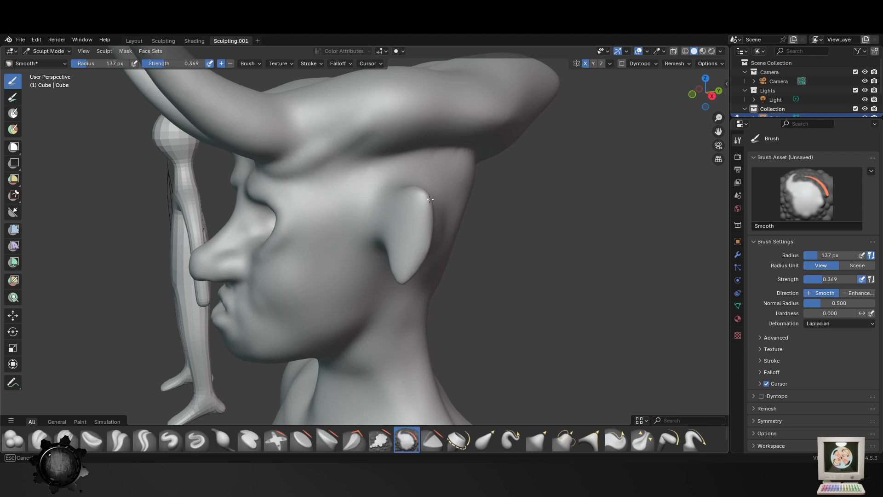
{"action": "middle_click_drag", "start_coordinate": [479, 253], "coordinate": [510, 271]}
{"action": "scroll", "coordinate": [510, 271], "scroll_direction": "down", "scroll_amount": 3}
{"action": "scroll", "coordinate": [485, 313], "scroll_direction": "up", "scroll_amount": 3}
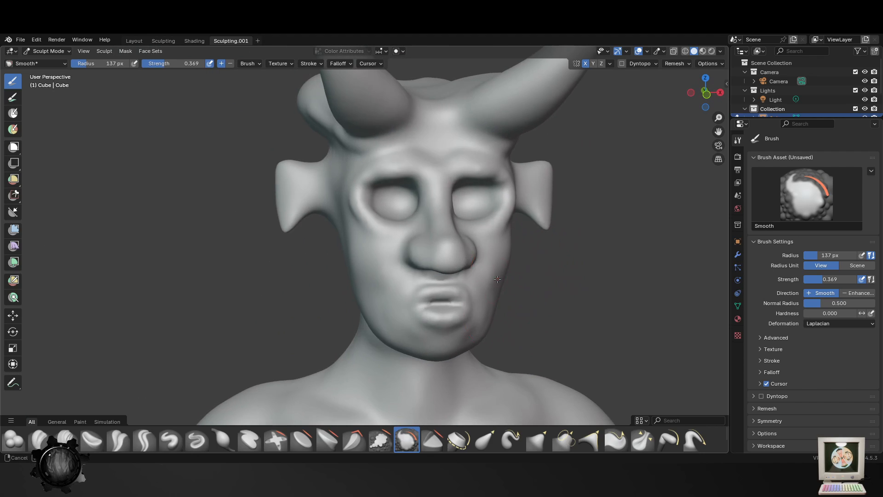
{"action": "middle_click_drag", "start_coordinate": [485, 313], "coordinate": [422, 273]}
{"action": "middle_click_drag", "start_coordinate": [468, 243], "coordinate": [322, 176]}
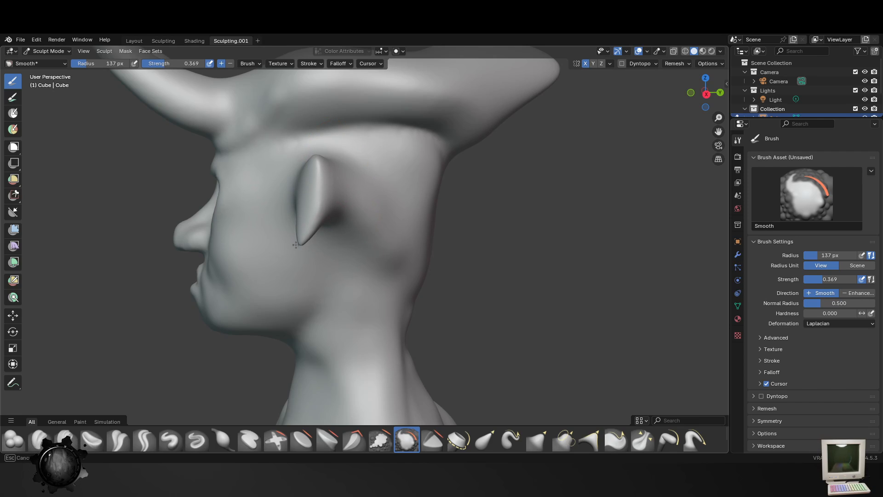
- Remesh the sculpture at a 0.005 m voxel size while smoothing the pointed lower tips of the ears
{"action": "left_click", "coordinate": [676, 64]}
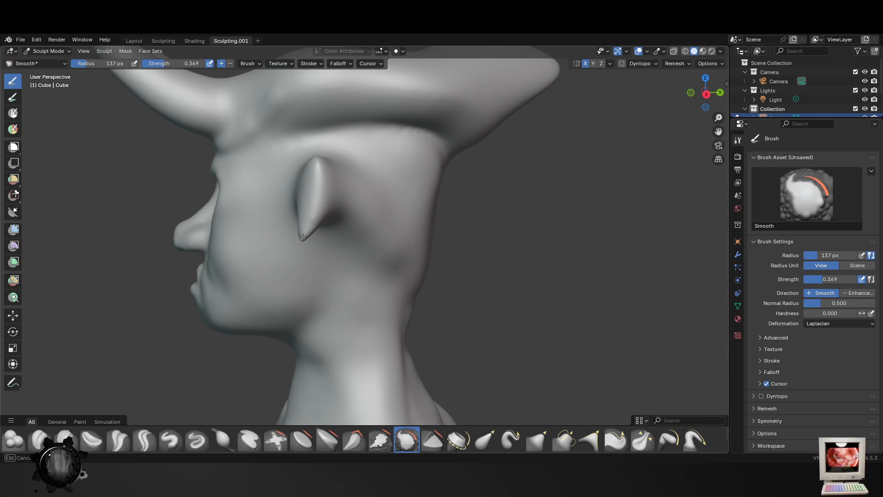
{"action": "middle_click_drag", "start_coordinate": [361, 236], "coordinate": [368, 209]}
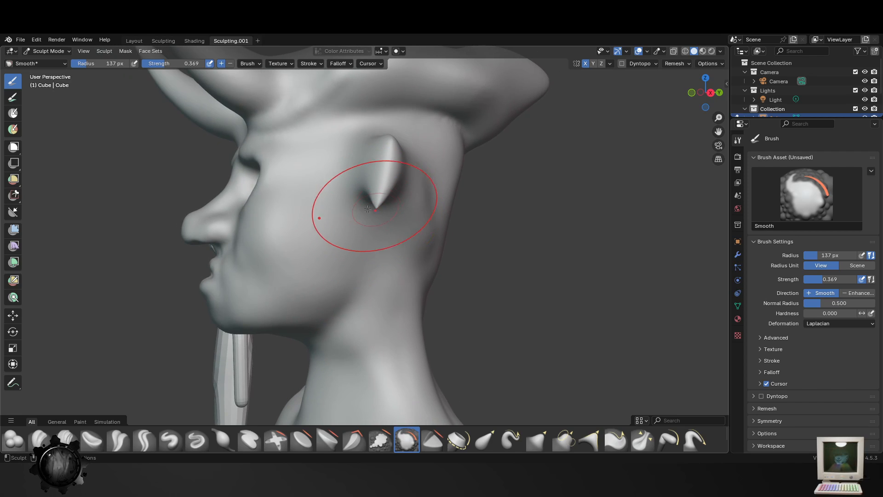
{"action": "left_click", "coordinate": [677, 64]}
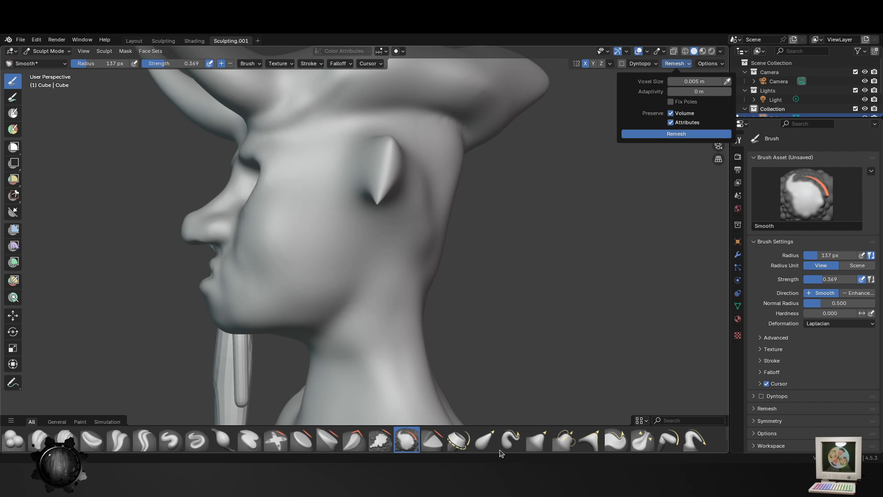
- Shave the ear tips with the Scrape/Fill and Trim brushes at 137 px radius and 0.700 strength, undoing the last stroke
{"action": "left_click", "coordinate": [378, 442]}
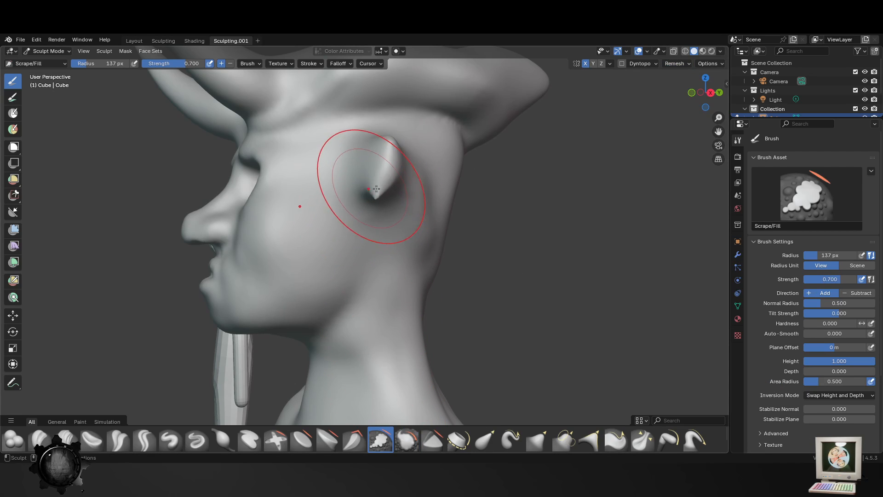
{"action": "scroll", "coordinate": [452, 417], "scroll_direction": "up", "scroll_amount": 3}
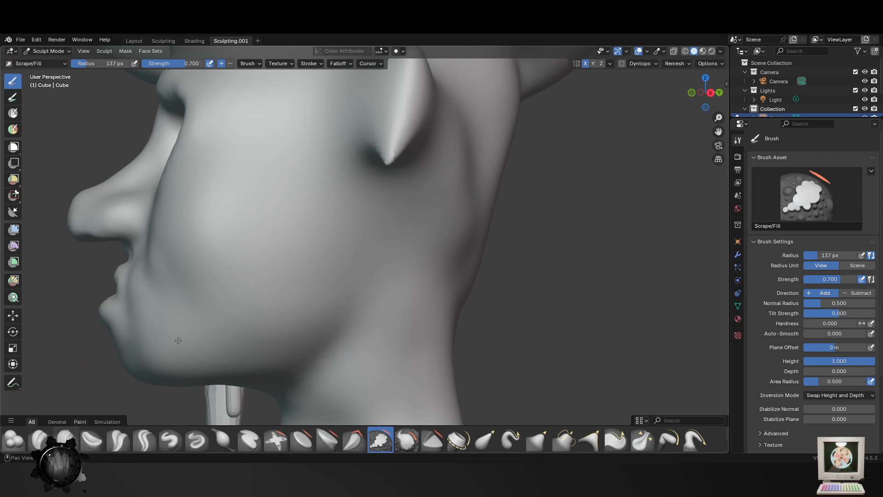
{"action": "left_click", "coordinate": [432, 440]}
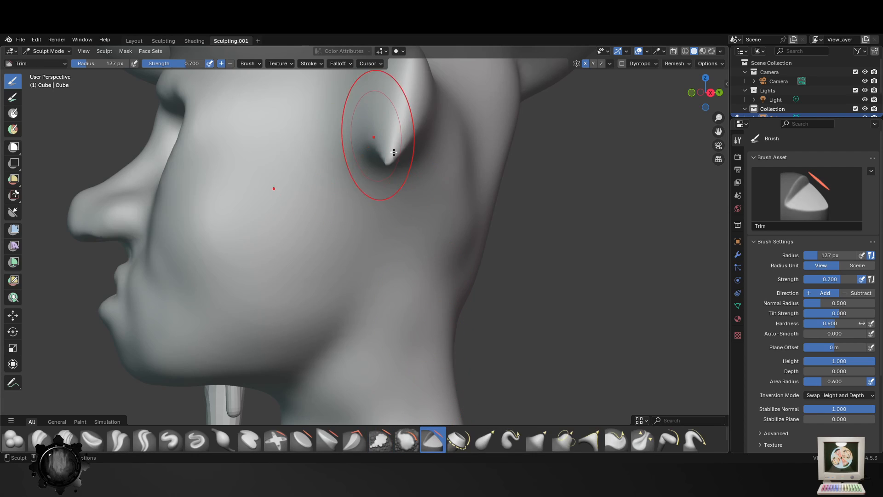
{"action": "mouse_move", "coordinate": [391, 155]}
{"action": "left_mouse_down"}
{"action": "mouse_move", "coordinate": [396, 144]}
{"action": "mouse_move", "coordinate": [379, 163]}
{"action": "mouse_move", "coordinate": [394, 125]}
{"action": "left_mouse_up"}
{"action": "middle_click_drag", "start_coordinate": [406, 139], "coordinate": [442, 191]}
{"action": "mouse_move", "coordinate": [451, 195]}
{"action": "left_mouse_down"}
{"action": "mouse_move", "coordinate": [466, 217]}
{"action": "mouse_move", "coordinate": [489, 166]}
{"action": "mouse_move", "coordinate": [475, 239]}
{"action": "mouse_move", "coordinate": [470, 226]}
{"action": "left_mouse_up"}
{"action": "key", "text": "ctrl+z"}
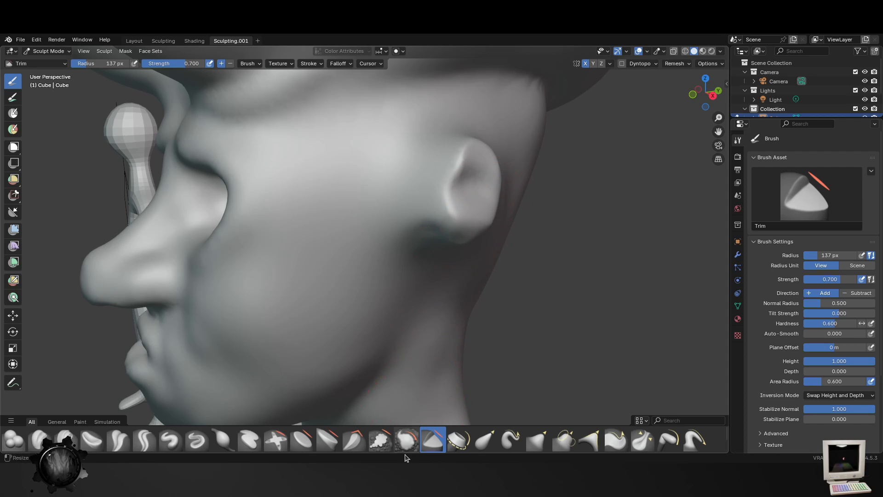
- Reduce the ears to short stubs with the Smooth brush at 137 px radius and 0.369 strength
{"action": "left_click", "coordinate": [407, 440]}
{"action": "mouse_move", "coordinate": [479, 193]}
{"action": "left_mouse_down"}
{"action": "mouse_move", "coordinate": [467, 227]}
{"action": "mouse_move", "coordinate": [506, 167]}
{"action": "left_mouse_up"}
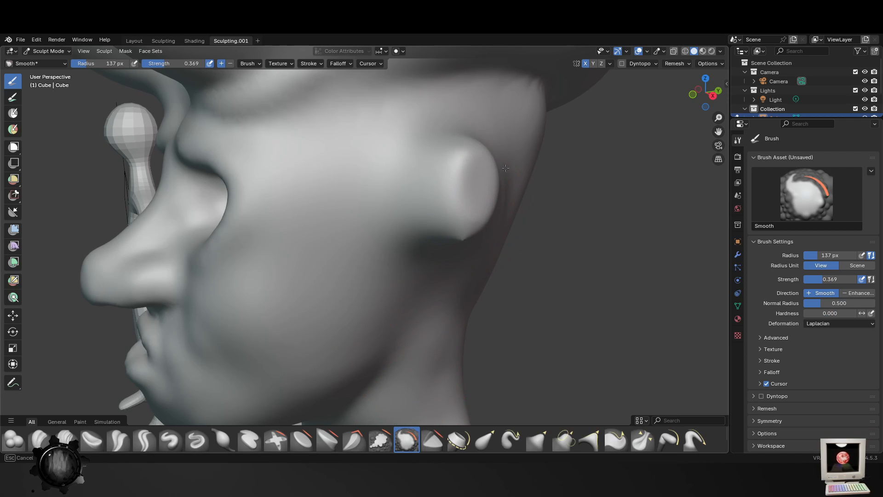
{"action": "left_click_drag", "start_coordinate": [427, 159], "coordinate": [453, 216]}
{"action": "scroll", "coordinate": [453, 230], "scroll_direction": "down", "scroll_amount": 4}
{"action": "middle_click_drag", "start_coordinate": [414, 264], "coordinate": [469, 271]}
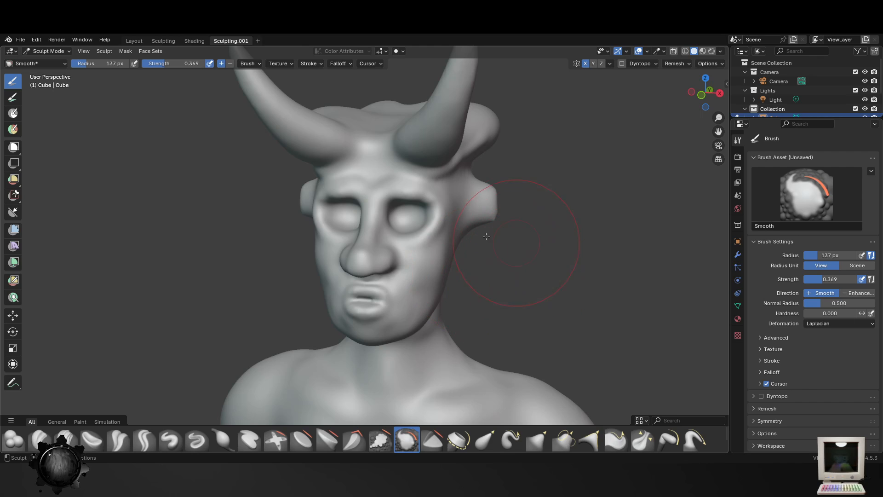
{"action": "middle_click_drag", "start_coordinate": [486, 236], "coordinate": [343, 215]}
{"action": "scroll", "coordinate": [343, 215], "scroll_direction": "up", "scroll_amount": 3}
{"action": "middle_click_drag", "start_coordinate": [414, 202], "coordinate": [363, 186]}
{"action": "left_click_drag", "start_coordinate": [239, 172], "coordinate": [272, 186]}
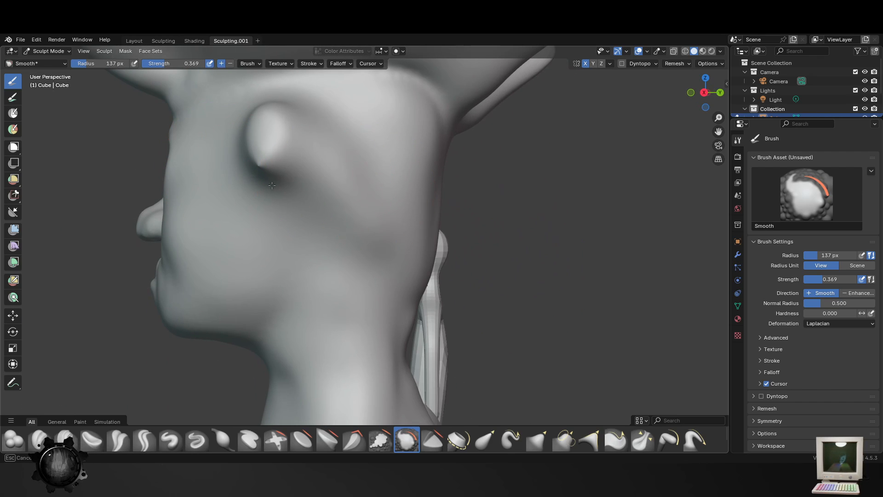
- Remesh the sculpture again and smooth the ear stubs into rounded bumps
{"action": "left_click", "coordinate": [676, 64]}
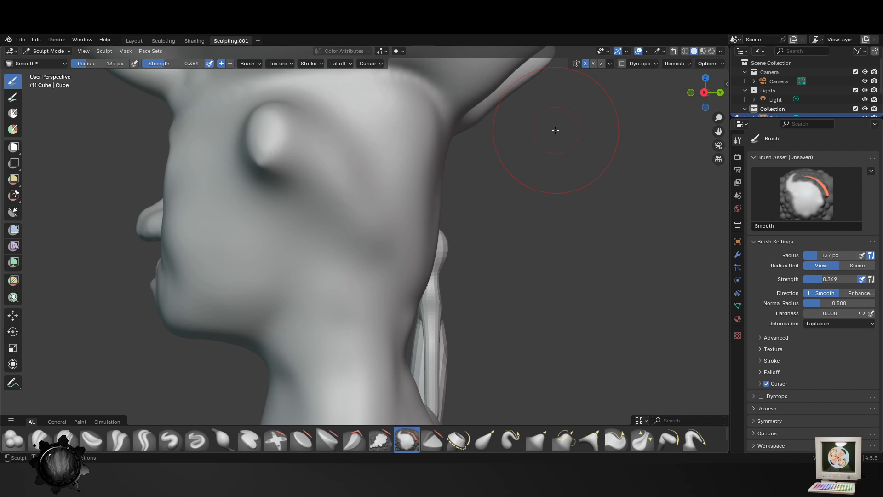
{"action": "middle_click_drag", "start_coordinate": [341, 236], "coordinate": [329, 257]}
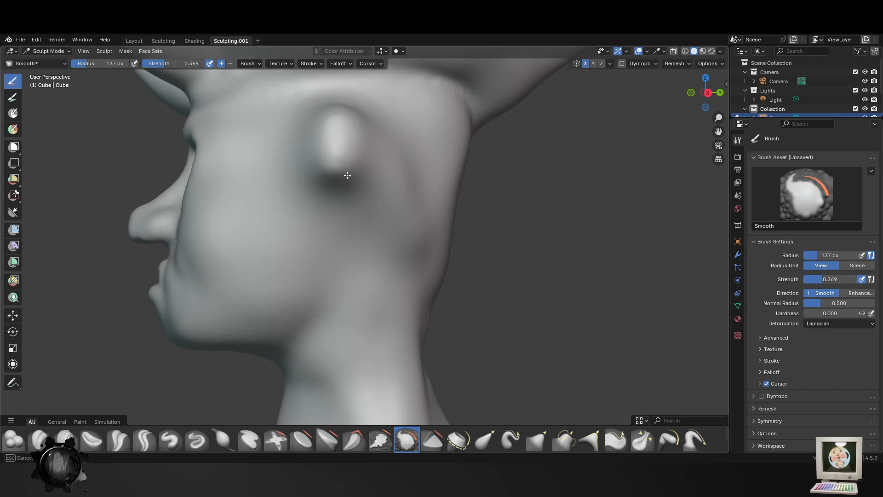
{"action": "mouse_move", "coordinate": [334, 167]}
{"action": "middle_mouse_down"}
{"action": "mouse_move", "coordinate": [526, 208]}
{"action": "mouse_move", "coordinate": [363, 202]}
{"action": "middle_mouse_up"}
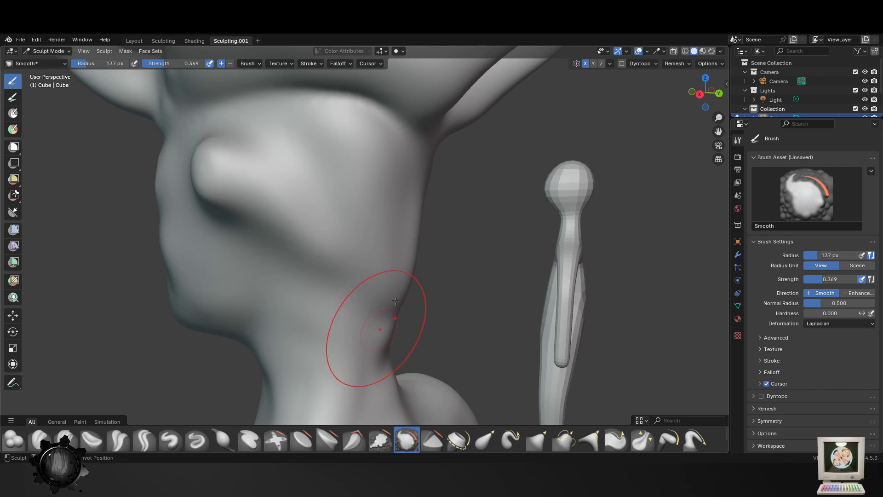
- Carve the transition between the back of the skull and the neck with Crease Polish at 137 px radius and 0.250 strength
{"action": "middle_click_drag", "start_coordinate": [395, 301], "coordinate": [412, 267], "text": "shift"}
{"action": "left_click", "coordinate": [118, 439]}
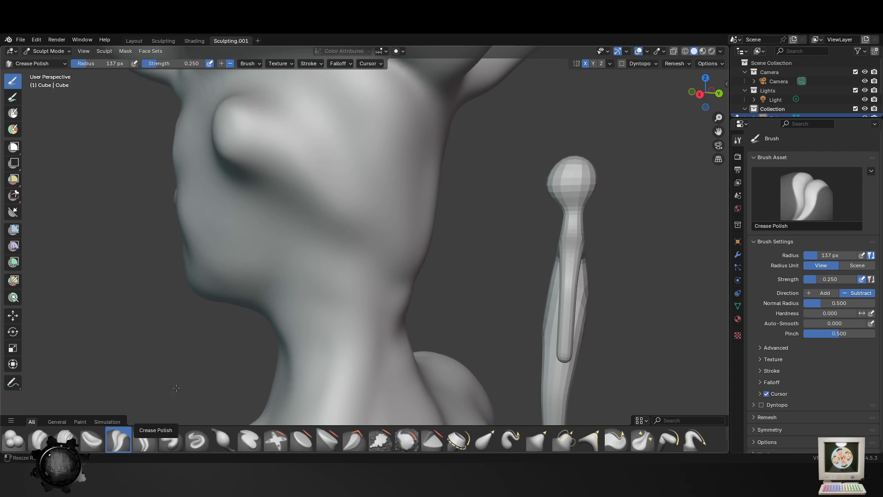
{"action": "left_click_drag", "start_coordinate": [416, 256], "coordinate": [400, 248]}
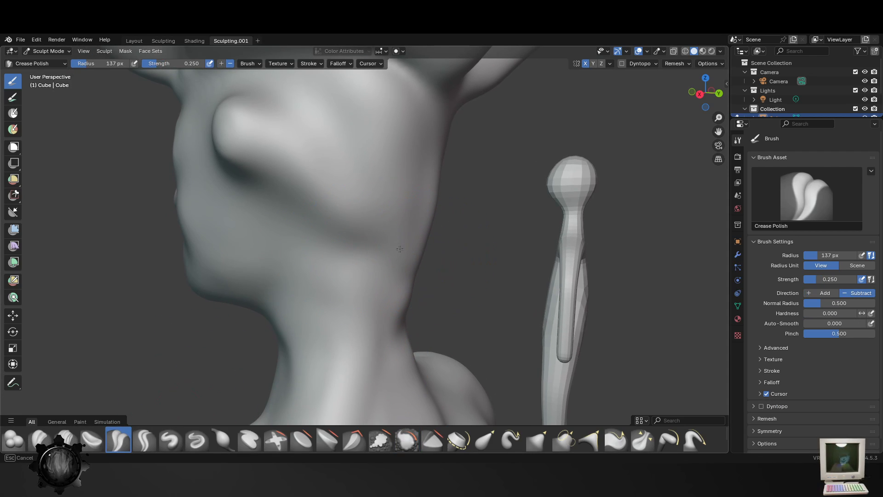
{"action": "middle_click_drag", "start_coordinate": [415, 311], "coordinate": [303, 283]}
{"action": "mouse_move", "coordinate": [303, 284]}
{"action": "left_mouse_down"}
{"action": "mouse_move", "coordinate": [262, 223]}
{"action": "mouse_move", "coordinate": [301, 302]}
{"action": "left_mouse_up"}
{"action": "middle_click_drag", "start_coordinate": [323, 299], "coordinate": [416, 296]}
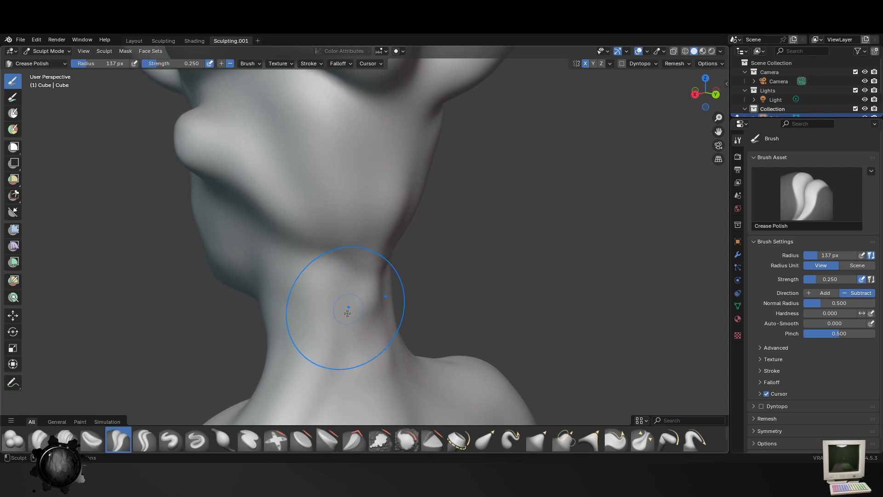
{"action": "middle_click_drag", "start_coordinate": [349, 309], "coordinate": [381, 289]}
- Define the underside of the jaw and the side of the neck with Crease Polish at 81 px radius
{"action": "key", "text": "bracketleft"}
{"action": "key", "text": "bracketleft"}
{"action": "key", "text": "bracketleft"}
{"action": "key", "text": "bracketleft"}
{"action": "key", "text": "bracketleft"}
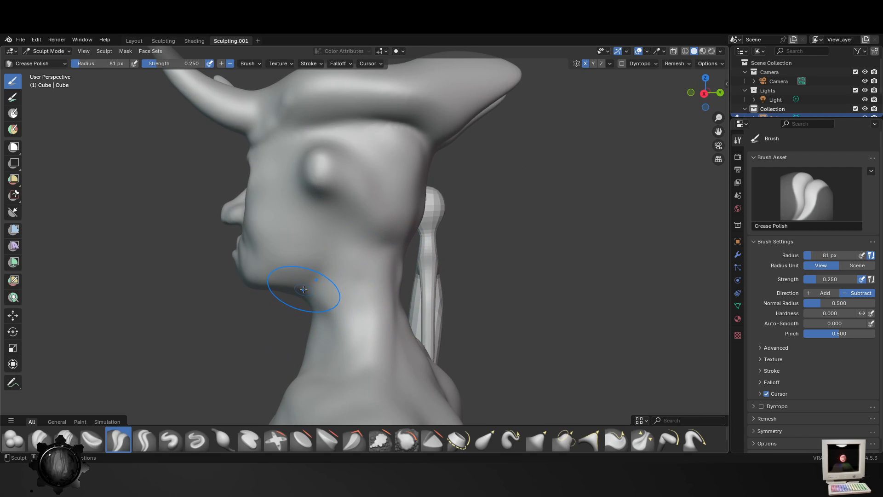
{"action": "left_click_drag", "start_coordinate": [316, 292], "coordinate": [389, 248]}
{"action": "mouse_move", "coordinate": [387, 252]}
{"action": "middle_mouse_down"}
{"action": "mouse_move", "coordinate": [349, 276]}
{"action": "mouse_move", "coordinate": [438, 309]}
{"action": "middle_mouse_up"}
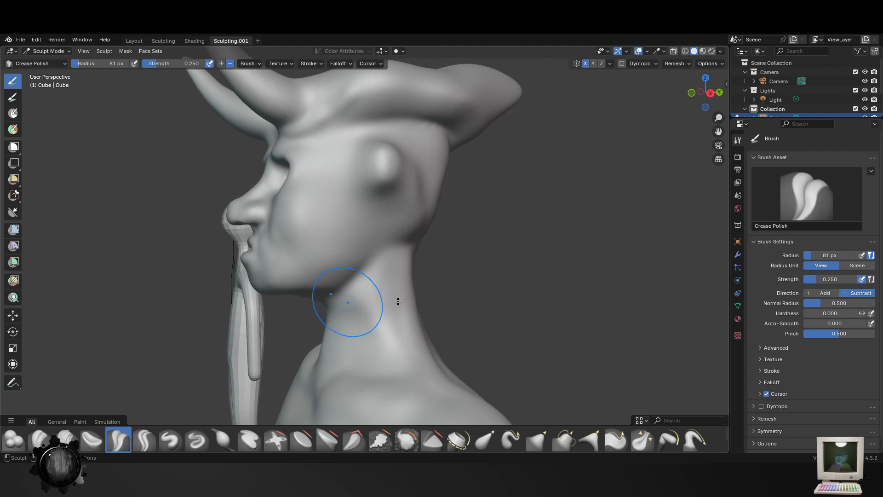
{"action": "middle_click_drag", "start_coordinate": [346, 305], "coordinate": [403, 318]}
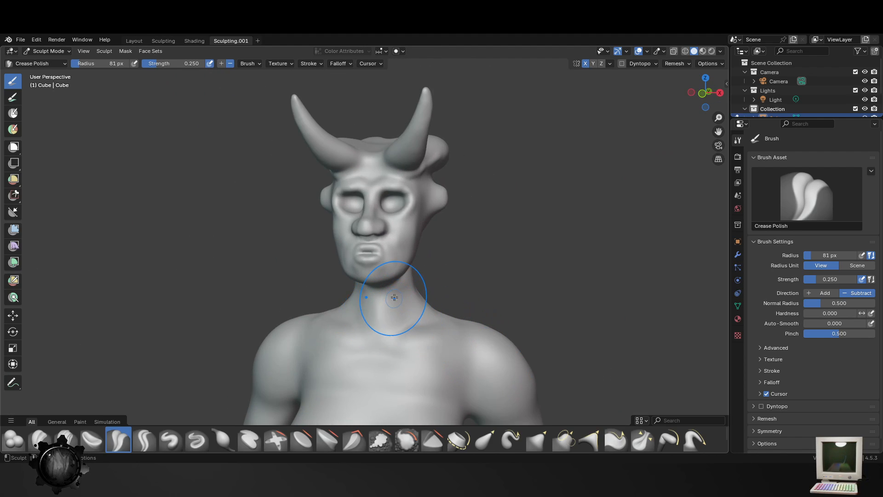
- Add volume to the front of the neck with the Blob brush at 81 px radius and 0.356 strength, undoing the collarbone stroke
{"action": "left_click", "coordinate": [13, 439]}
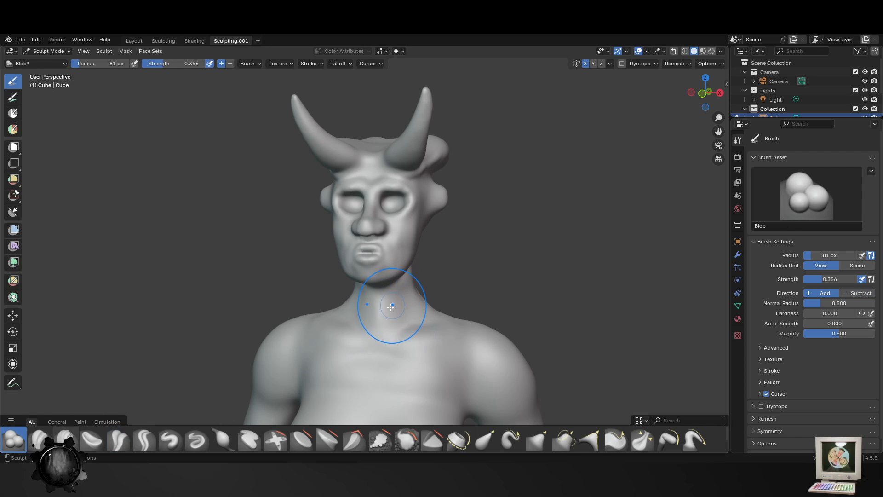
{"action": "mouse_move", "coordinate": [391, 307]}
{"action": "left_mouse_down"}
{"action": "mouse_move", "coordinate": [408, 313]}
{"action": "mouse_move", "coordinate": [404, 291]}
{"action": "left_mouse_up"}
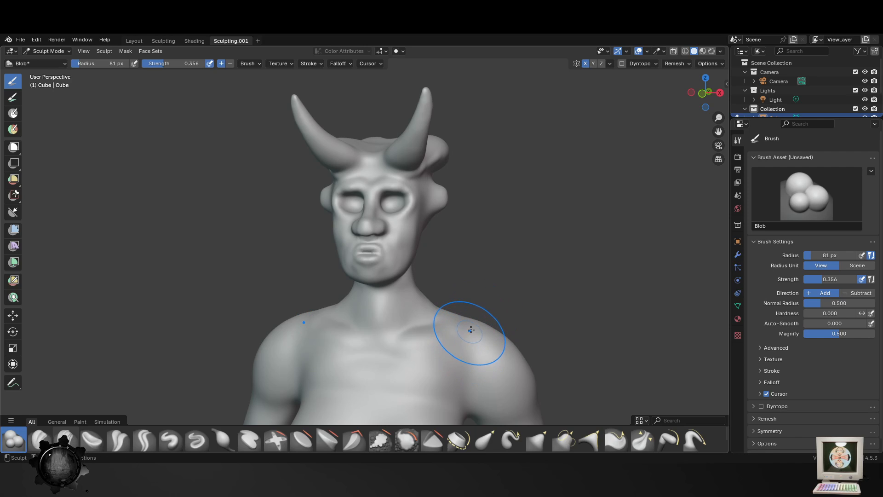
{"action": "left_click_drag", "start_coordinate": [461, 332], "coordinate": [390, 336]}
{"action": "key", "text": "ctrl+z"}
{"action": "middle_click_drag", "start_coordinate": [412, 352], "coordinate": [495, 338]}
{"action": "scroll", "coordinate": [432, 283], "scroll_direction": "up", "scroll_amount": 2}
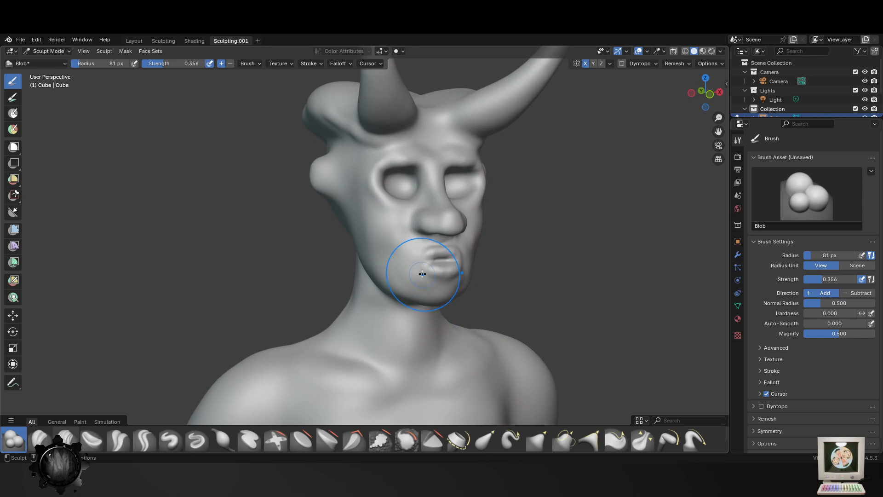
{"action": "mouse_move", "coordinate": [325, 187]}
{"action": "middle_mouse_down"}
{"action": "mouse_move", "coordinate": [404, 207]}
{"action": "mouse_move", "coordinate": [443, 276]}
{"action": "middle_mouse_up"}
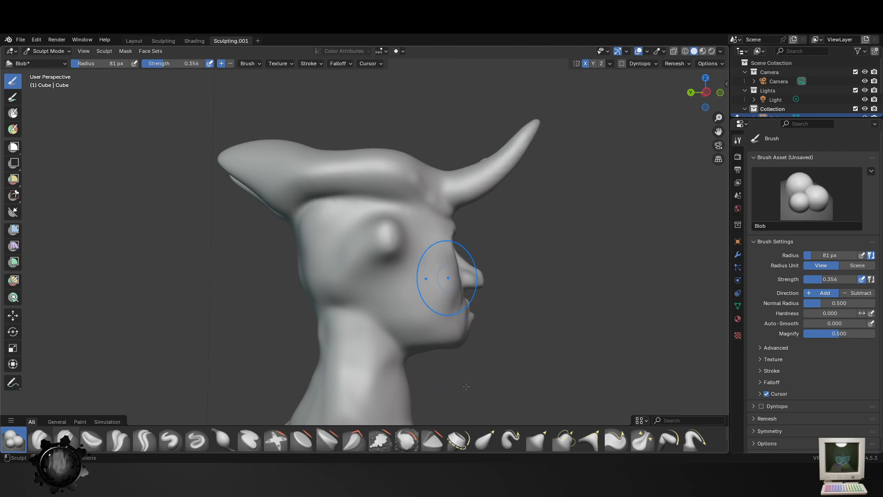
- Soften the ear bumps further with the Smooth brush at 114 px radius
{"action": "left_click", "coordinate": [410, 441]}
{"action": "scroll", "coordinate": [414, 168], "scroll_direction": "up", "scroll_amount": 3}
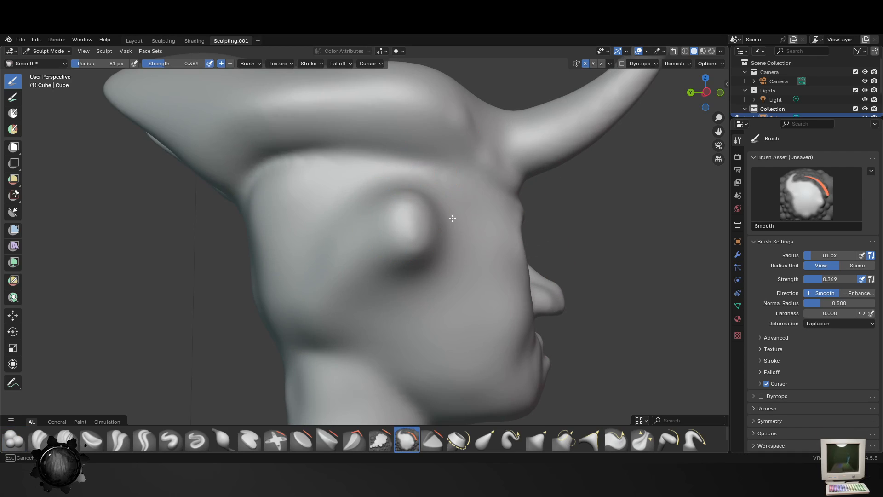
{"action": "key", "text": "f"}
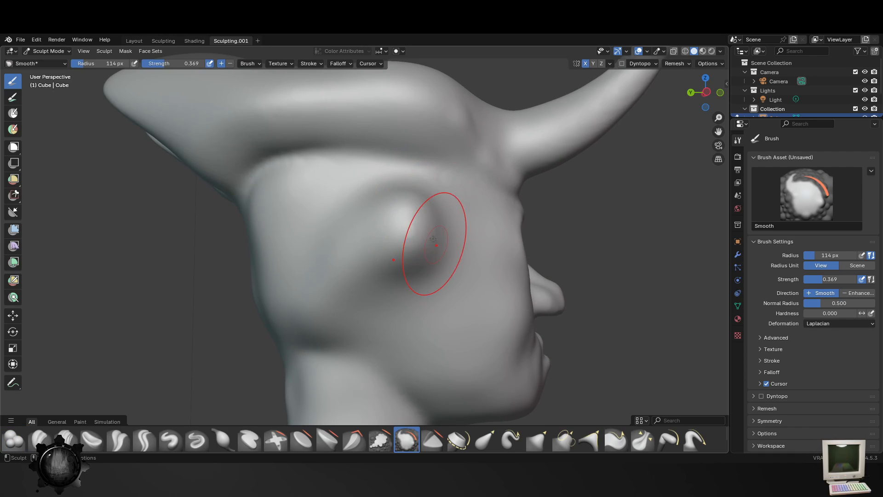
{"action": "left_click", "coordinate": [435, 215]}
{"action": "mouse_move", "coordinate": [404, 248]}
{"action": "middle_mouse_down"}
{"action": "mouse_move", "coordinate": [465, 250]}
{"action": "mouse_move", "coordinate": [313, 413]}
{"action": "middle_mouse_up"}
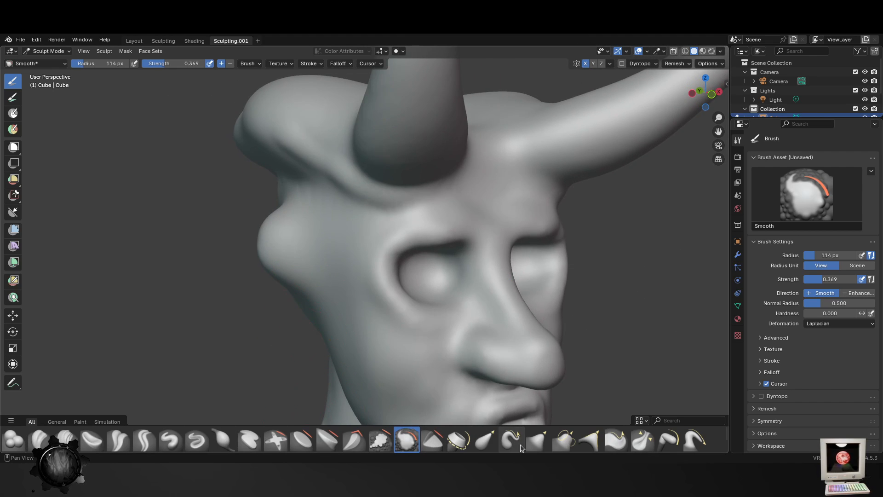
- Push the remaining ear bumps in towards the head with the Elastic Grab brush at 114 px radius and 0.500 strength
{"action": "left_click", "coordinate": [485, 441]}
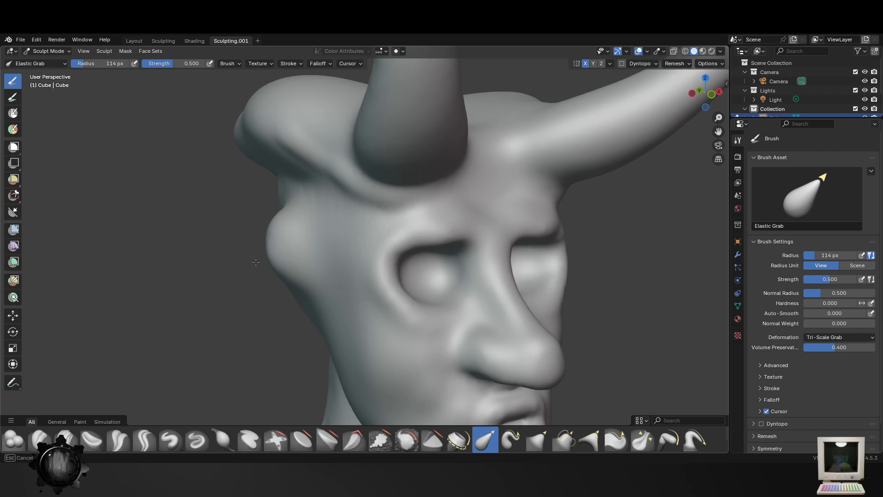
{"action": "left_click_drag", "start_coordinate": [256, 262], "coordinate": [314, 252]}
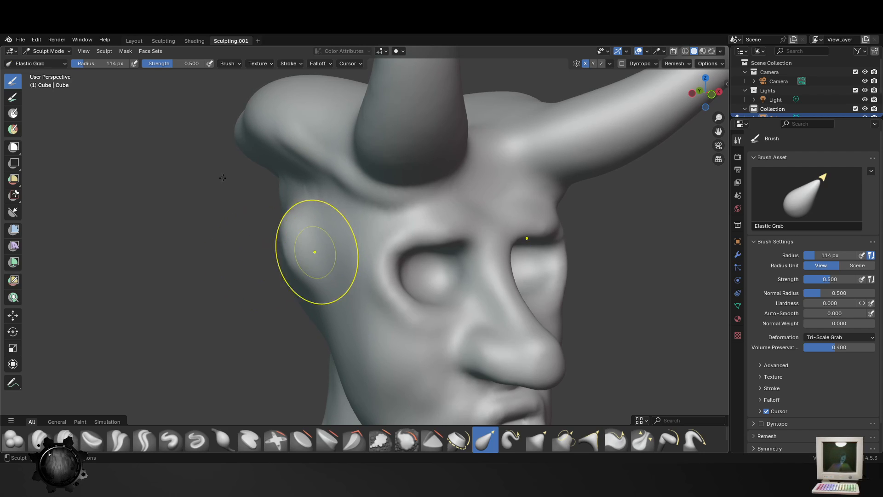
{"action": "scroll", "coordinate": [486, 257], "scroll_direction": "down", "scroll_amount": 3}
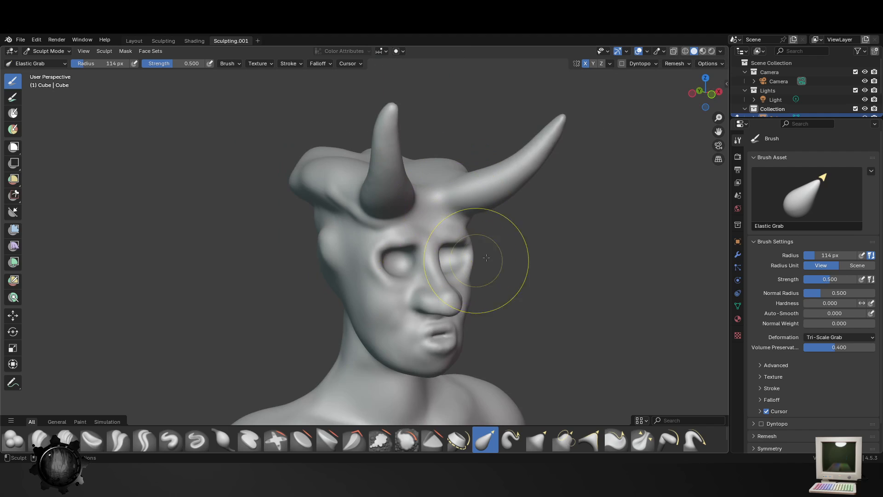
{"action": "mouse_move", "coordinate": [486, 257]}
{"action": "middle_mouse_down"}
{"action": "mouse_move", "coordinate": [405, 242]}
{"action": "mouse_move", "coordinate": [375, 255]}
{"action": "mouse_move", "coordinate": [375, 220]}
{"action": "middle_mouse_up"}
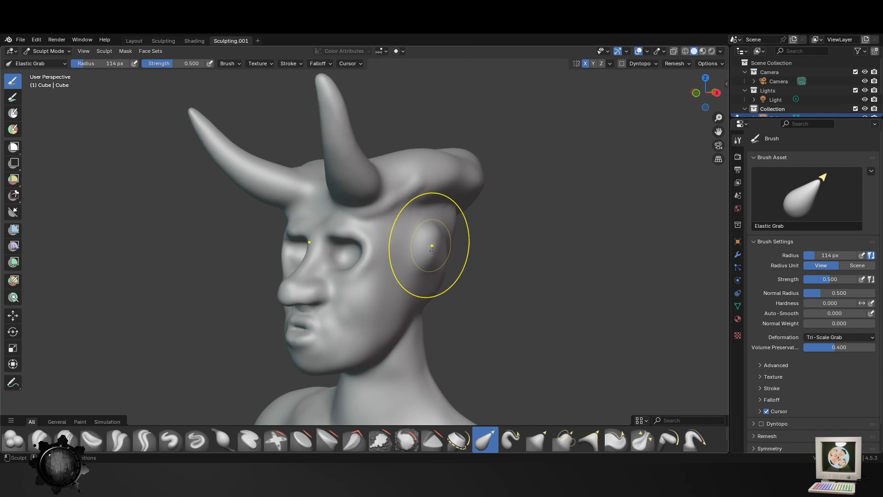
{"action": "mouse_move", "coordinate": [433, 249]}
{"action": "middle_mouse_down"}
{"action": "mouse_move", "coordinate": [325, 280]}
{"action": "mouse_move", "coordinate": [316, 305]}
{"action": "middle_mouse_up"}
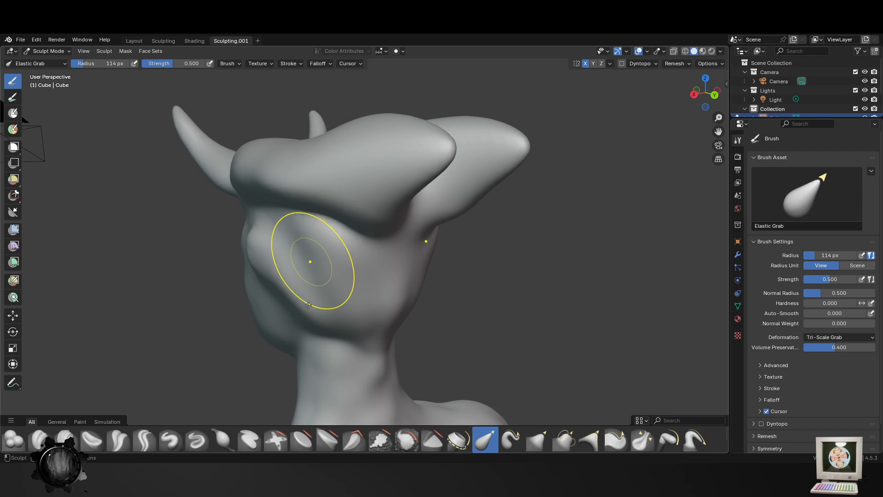
- Smooth the side of the head around the old ear bumps with the Smooth brush at 114 px radius and 0.369 strength
{"action": "key", "text": "shift+s"}
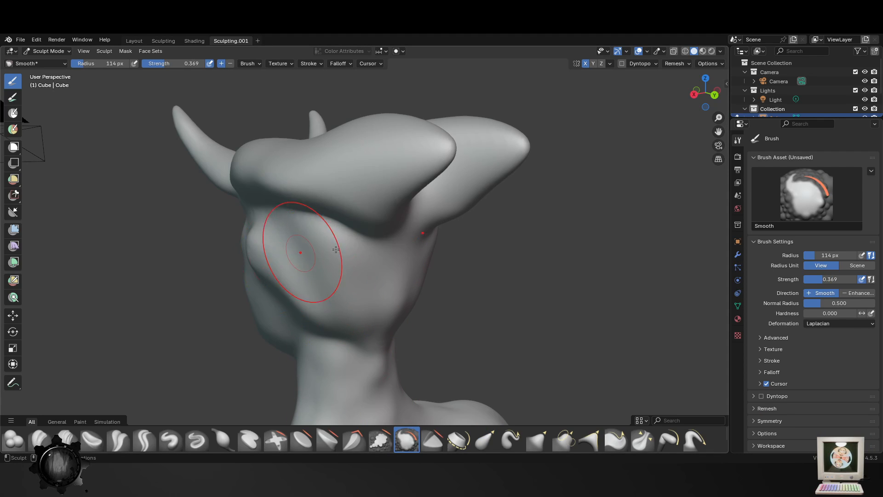
{"action": "mouse_move", "coordinate": [335, 250]}
{"action": "middle_mouse_down"}
{"action": "mouse_move", "coordinate": [369, 212]}
{"action": "mouse_move", "coordinate": [427, 237]}
{"action": "middle_mouse_up"}
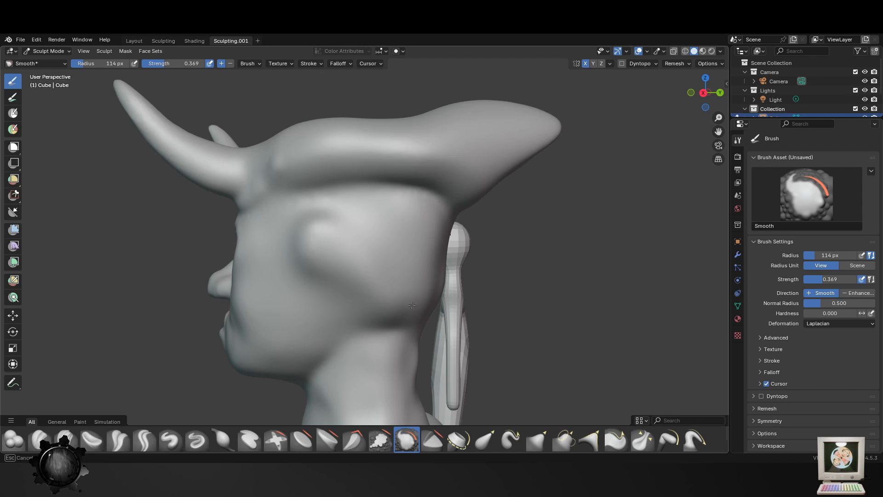
{"action": "left_click_drag", "start_coordinate": [280, 383], "coordinate": [336, 366]}
{"action": "middle_click_drag", "start_coordinate": [343, 360], "coordinate": [416, 250], "text": "shift"}
{"action": "left_click_drag", "start_coordinate": [420, 271], "coordinate": [456, 322]}
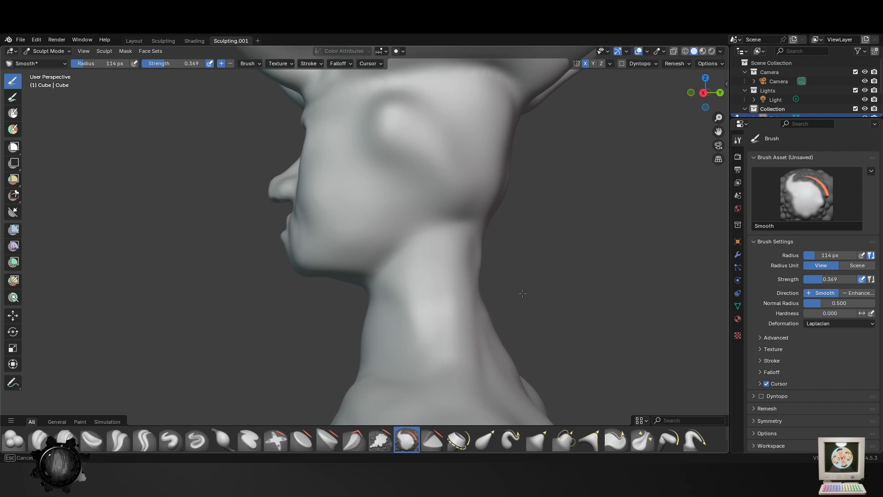
- Examine the neck, back and side profile of the figure, then the side of the head where the ear belongs
{"action": "middle_click_drag", "start_coordinate": [522, 293], "coordinate": [531, 382]}
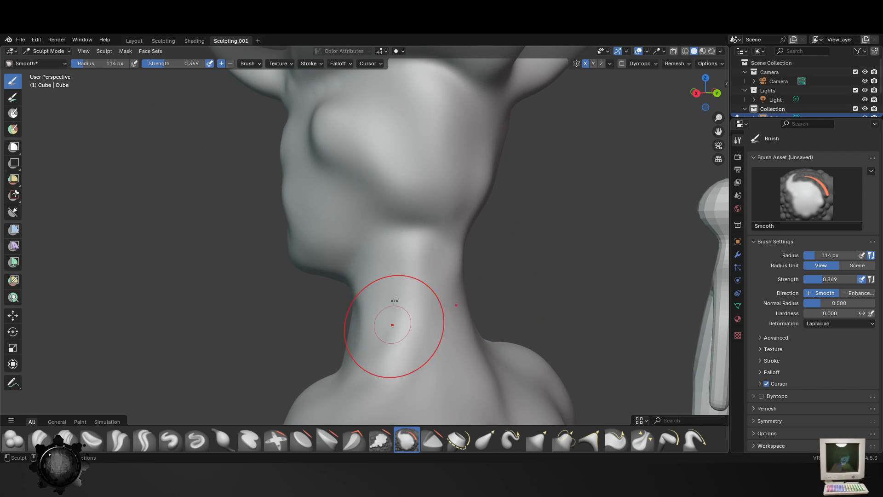
{"action": "scroll", "coordinate": [412, 355], "scroll_direction": "down", "scroll_amount": 5}
{"action": "middle_click_drag", "start_coordinate": [412, 363], "coordinate": [392, 345]}
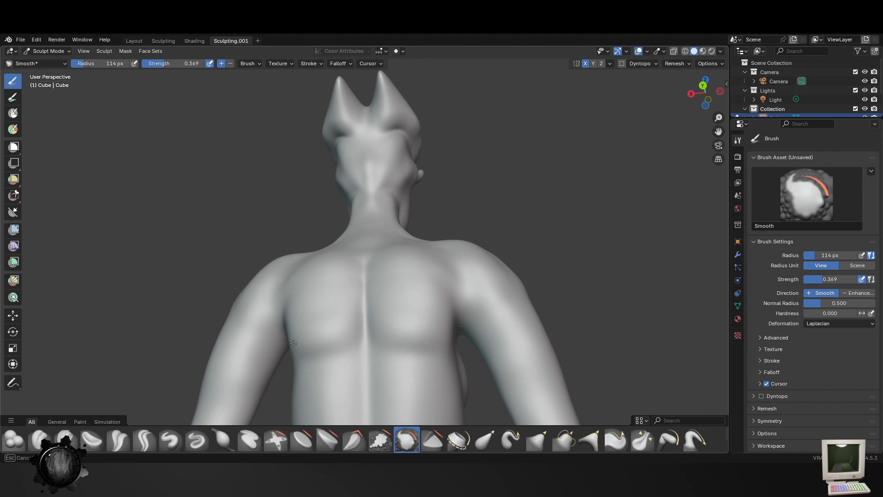
{"action": "left_click_drag", "start_coordinate": [311, 344], "coordinate": [315, 350]}
{"action": "middle_click_drag", "start_coordinate": [317, 351], "coordinate": [397, 375]}
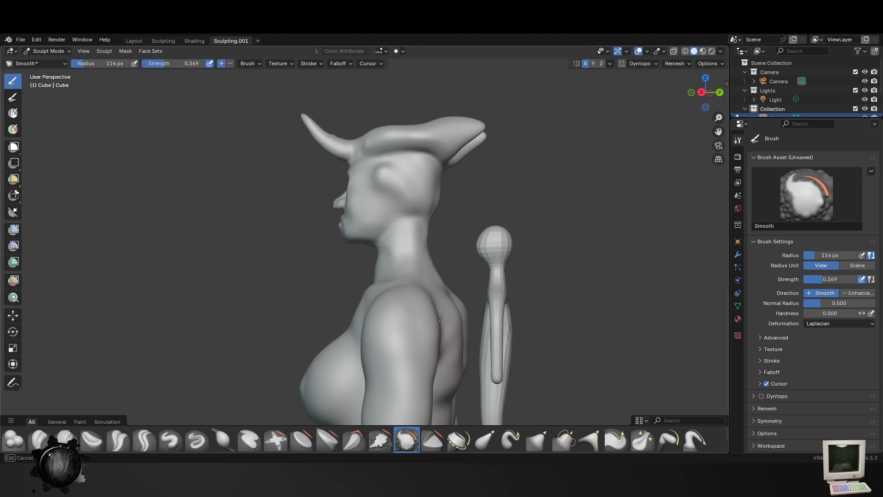
{"action": "mouse_move", "coordinate": [396, 278]}
{"action": "middle_mouse_down"}
{"action": "mouse_move", "coordinate": [432, 300]}
{"action": "mouse_move", "coordinate": [410, 361]}
{"action": "middle_mouse_up"}
{"action": "scroll", "coordinate": [409, 304], "scroll_direction": "up", "scroll_amount": 1}
{"action": "scroll", "coordinate": [414, 327], "scroll_direction": "up", "scroll_amount": 4}
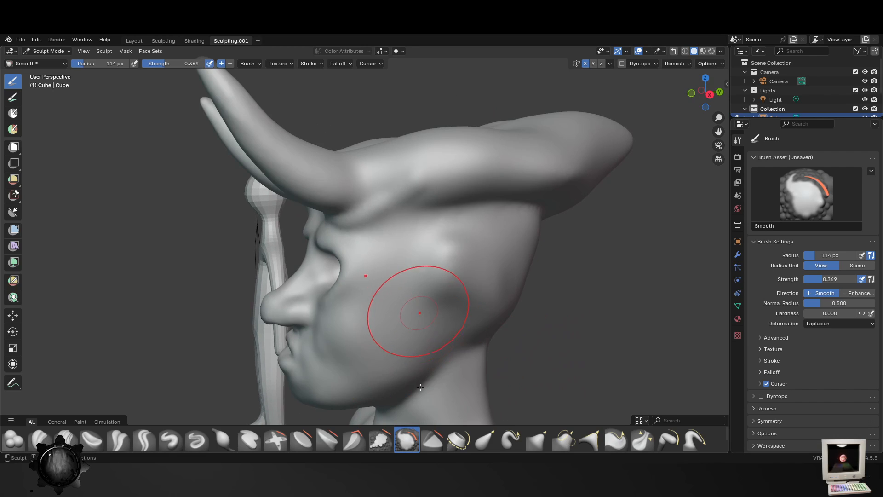
- Carve a round ear hollow into the side of the head with the Blob brush at 60 px radius and 0.356 strength
{"action": "left_click", "coordinate": [14, 440]}
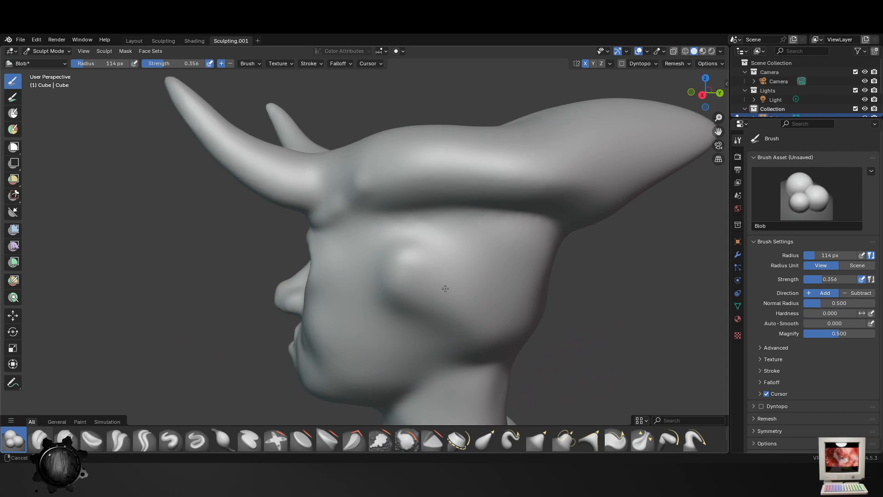
{"action": "scroll", "coordinate": [414, 285], "scroll_direction": "down", "scroll_amount": 4}
{"action": "left_click_drag", "start_coordinate": [398, 286], "coordinate": [408, 282]}
{"action": "scroll", "coordinate": [426, 309], "scroll_direction": "down", "scroll_amount": 2}
{"action": "mouse_move", "coordinate": [438, 327]}
{"action": "middle_mouse_down"}
{"action": "mouse_move", "coordinate": [525, 322]}
{"action": "mouse_move", "coordinate": [471, 326]}
{"action": "middle_mouse_up"}
{"action": "scroll", "coordinate": [479, 286], "scroll_direction": "up", "scroll_amount": 8}
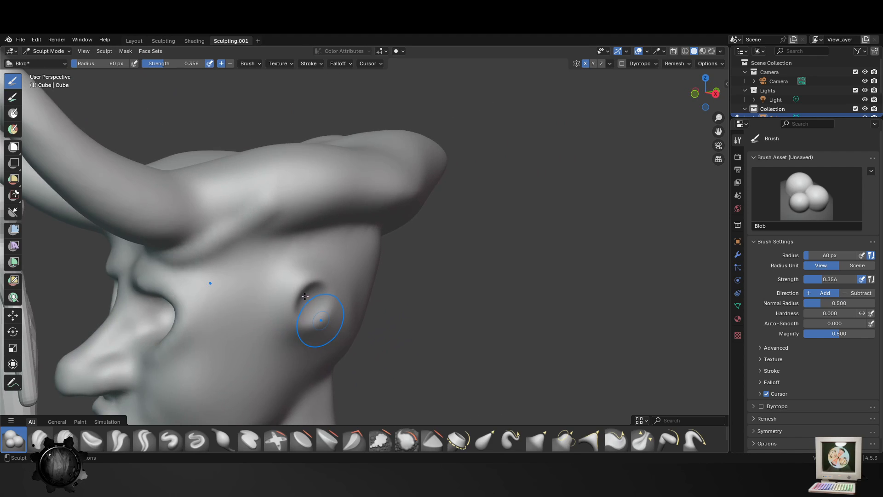
{"action": "middle_click_drag", "start_coordinate": [360, 216], "coordinate": [328, 222]}
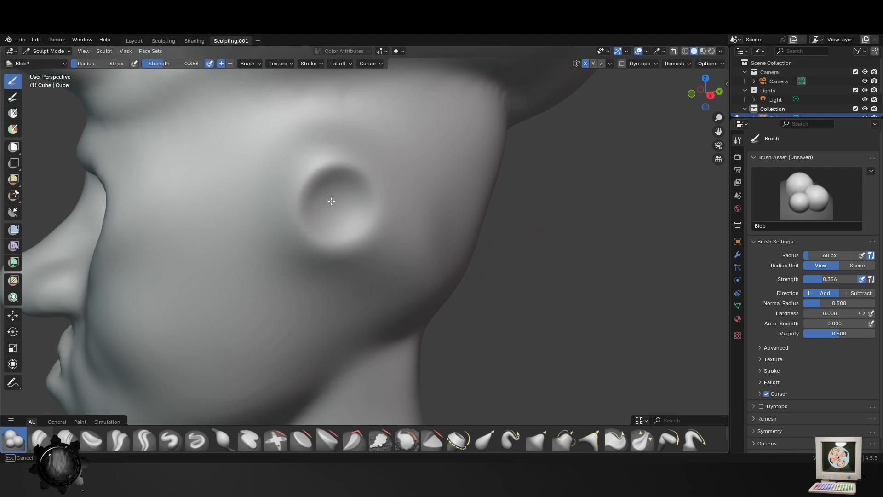
- Deepen the ear hollow and extend it down and forward towards the jaw with the Blob brush at 60 px radius
{"action": "mouse_move", "coordinate": [329, 199]}
{"action": "left_mouse_down", "text": "ctrl"}
{"action": "mouse_move", "coordinate": [325, 213]}
{"action": "mouse_move", "coordinate": [343, 207]}
{"action": "left_mouse_up", "text": "ctrl"}
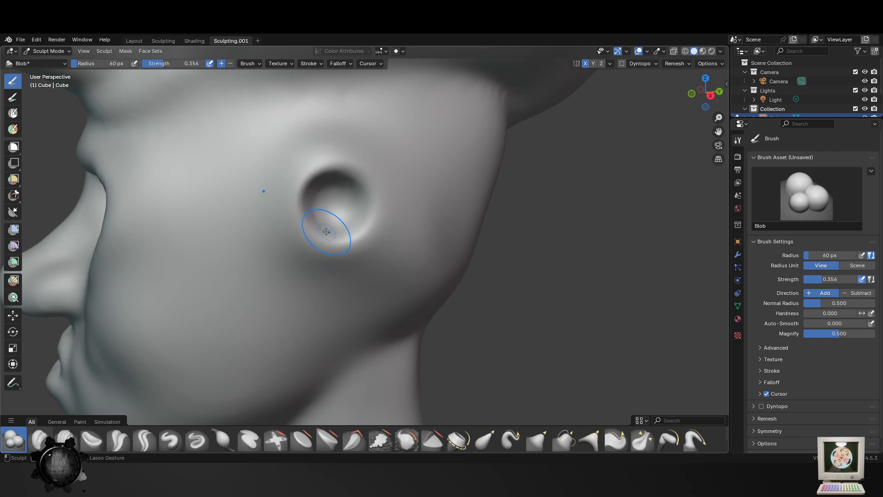
{"action": "mouse_move", "coordinate": [326, 231]}
{"action": "left_mouse_down"}
{"action": "mouse_move", "coordinate": [304, 230]}
{"action": "mouse_move", "coordinate": [324, 242]}
{"action": "mouse_move", "coordinate": [299, 251]}
{"action": "mouse_move", "coordinate": [318, 247]}
{"action": "left_mouse_up"}
{"action": "scroll", "coordinate": [313, 276], "scroll_direction": "down", "scroll_amount": 3}
{"action": "mouse_move", "coordinate": [308, 290]}
{"action": "middle_mouse_down"}
{"action": "mouse_move", "coordinate": [326, 321]}
{"action": "mouse_move", "coordinate": [379, 314]}
{"action": "mouse_move", "coordinate": [394, 291]}
{"action": "mouse_move", "coordinate": [297, 288]}
{"action": "middle_mouse_up"}
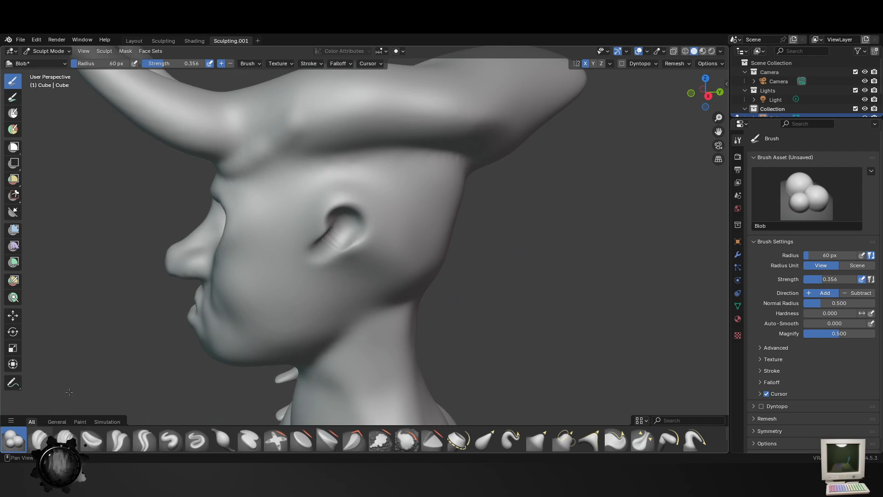
- Build up a raised rim around the ear hollow with the Blob brush at 39 px radius
{"action": "scroll", "coordinate": [382, 177], "scroll_direction": "up", "scroll_amount": 3}
{"action": "key", "text": "f"}
{"action": "left_click", "coordinate": [262, 236]}
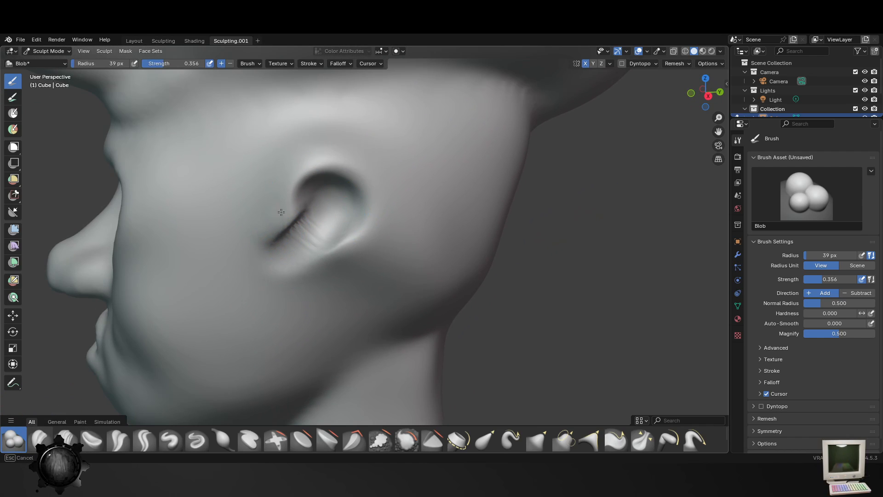
{"action": "mouse_move", "coordinate": [313, 165]}
{"action": "left_mouse_down"}
{"action": "mouse_move", "coordinate": [368, 198]}
{"action": "mouse_move", "coordinate": [305, 284]}
{"action": "left_mouse_up"}
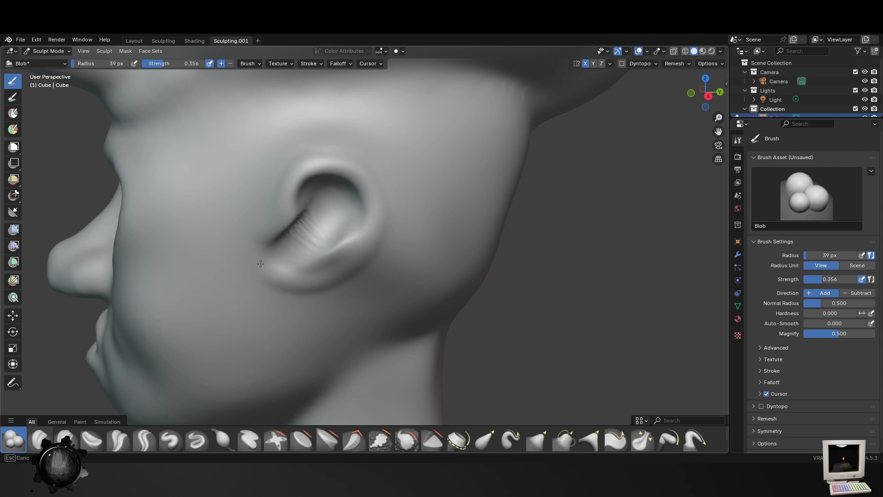
{"action": "left_click_drag", "start_coordinate": [299, 178], "coordinate": [373, 184]}
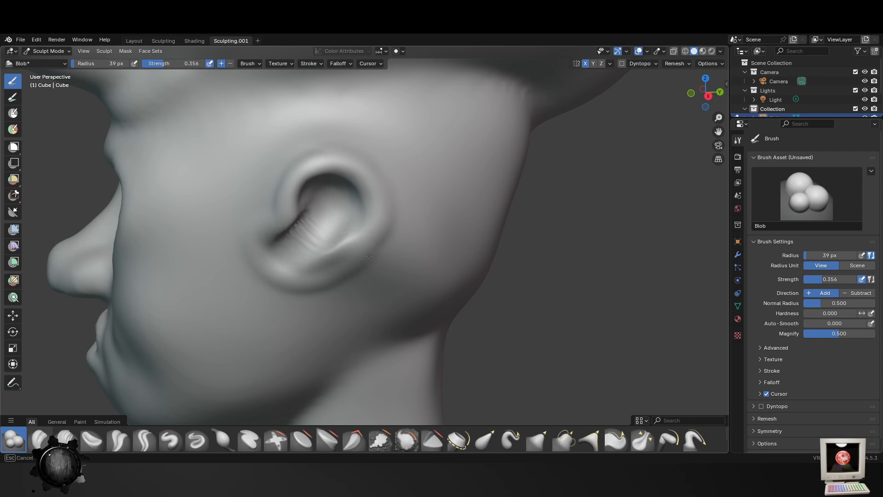
{"action": "left_click_drag", "start_coordinate": [368, 256], "coordinate": [363, 256]}
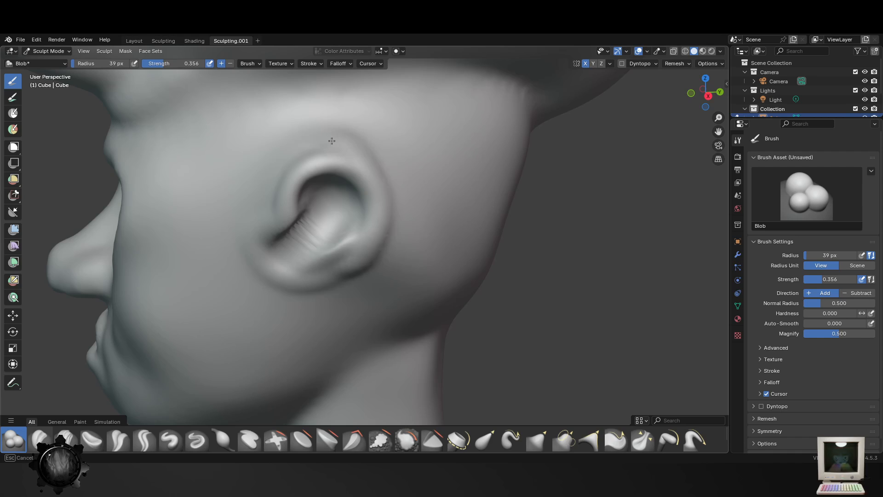
- Enlarge the upper and back rim of the ear and thicken its lower edge with the Blob brush at 39 px radius
{"action": "mouse_move", "coordinate": [305, 160]}
{"action": "left_mouse_down"}
{"action": "mouse_move", "coordinate": [366, 140]}
{"action": "mouse_move", "coordinate": [387, 229]}
{"action": "left_mouse_up"}
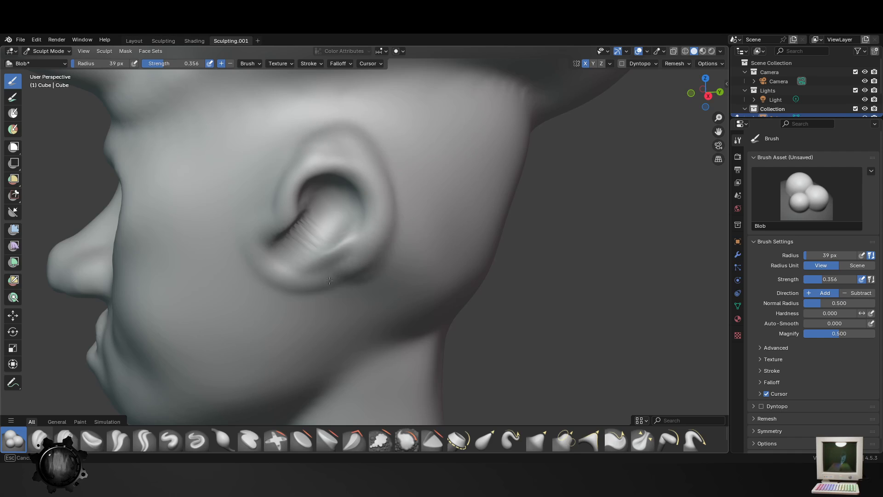
{"action": "left_click_drag", "start_coordinate": [330, 280], "coordinate": [265, 273]}
{"action": "left_click_drag", "start_coordinate": [318, 284], "coordinate": [380, 230]}
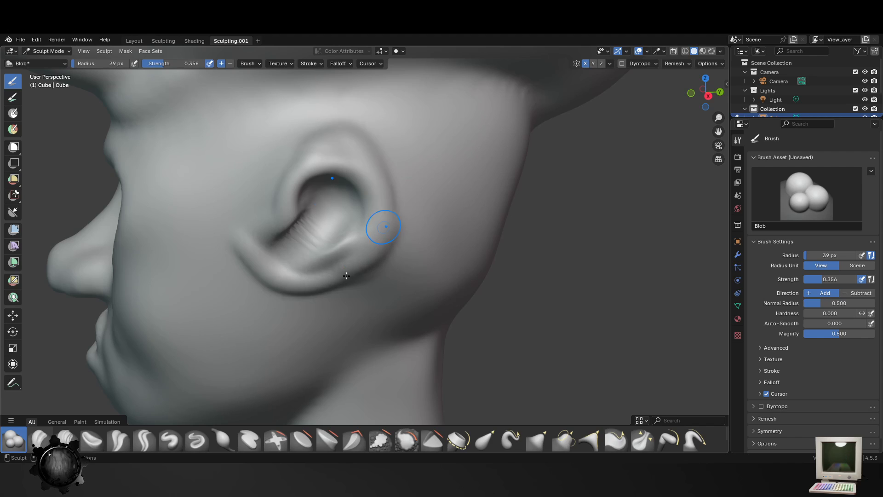
{"action": "middle_click_drag", "start_coordinate": [380, 231], "coordinate": [355, 252]}
- Add volume along the front edge of the ear and fill out its lower rim with the Blob brush
{"action": "scroll", "coordinate": [355, 253], "scroll_direction": "up", "scroll_amount": 4}
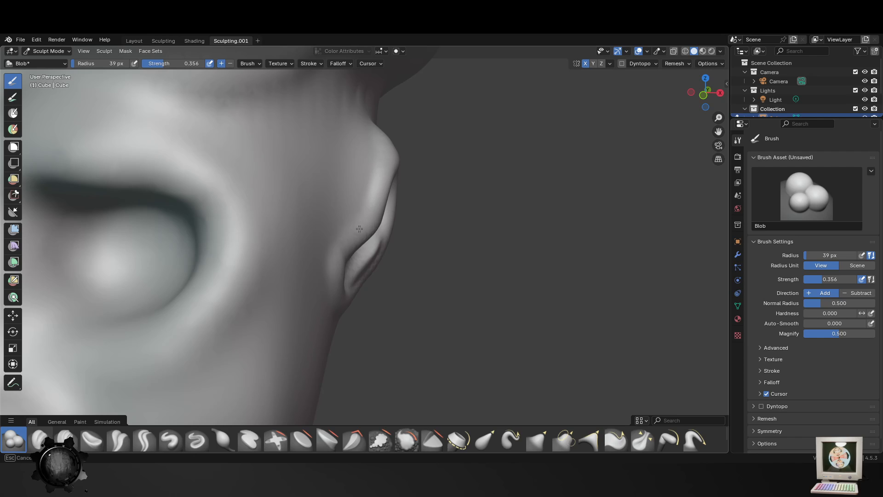
{"action": "left_click_drag", "start_coordinate": [382, 142], "coordinate": [343, 260]}
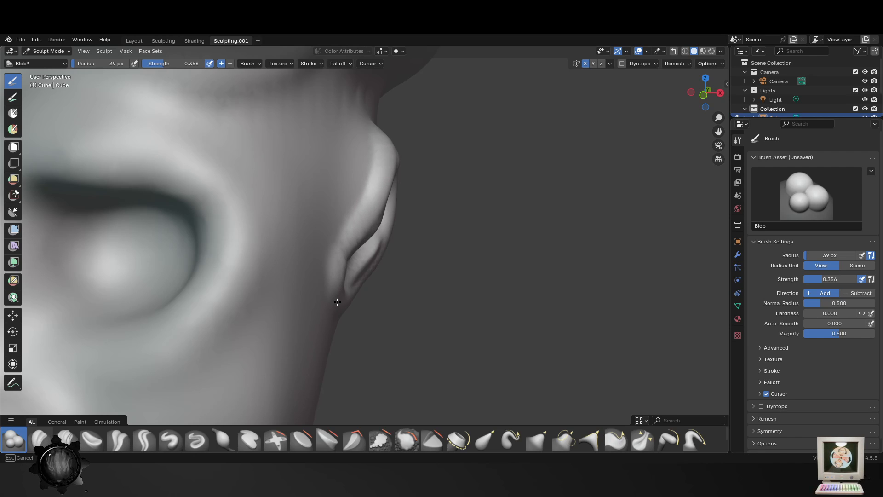
{"action": "middle_click_drag", "start_coordinate": [346, 304], "coordinate": [258, 252]}
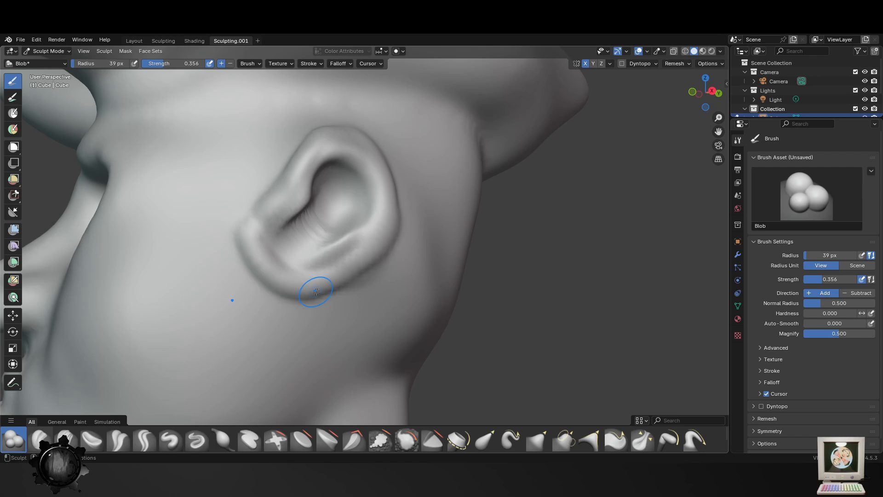
{"action": "left_click_drag", "start_coordinate": [324, 293], "coordinate": [364, 263]}
{"action": "scroll", "coordinate": [414, 299], "scroll_direction": "down", "scroll_amount": 3}
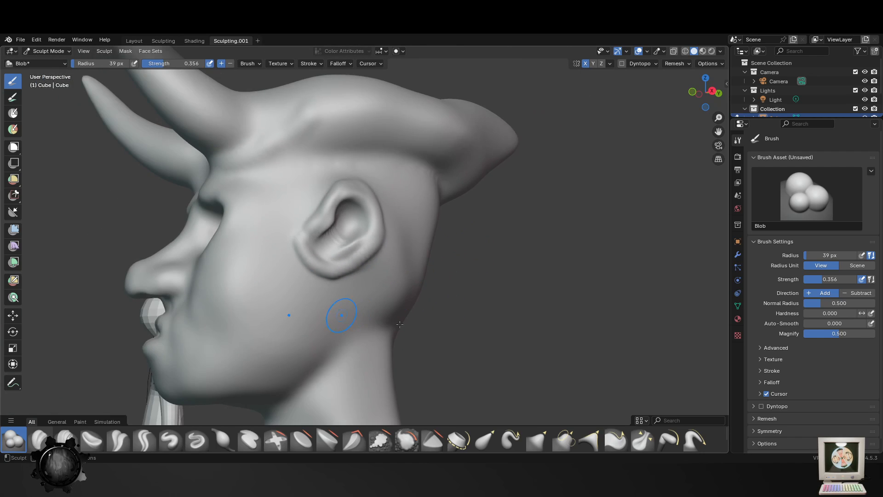
- Build up a rounded ridge around the bases of the front horns with the Blob brush at 39 px radius
{"action": "mouse_move", "coordinate": [345, 305]}
{"action": "middle_mouse_down"}
{"action": "mouse_move", "coordinate": [416, 329]}
{"action": "mouse_move", "coordinate": [374, 335]}
{"action": "mouse_move", "coordinate": [351, 355]}
{"action": "middle_mouse_up"}
{"action": "scroll", "coordinate": [398, 333], "scroll_direction": "down", "scroll_amount": 1}
{"action": "scroll", "coordinate": [351, 354], "scroll_direction": "up", "scroll_amount": 2}
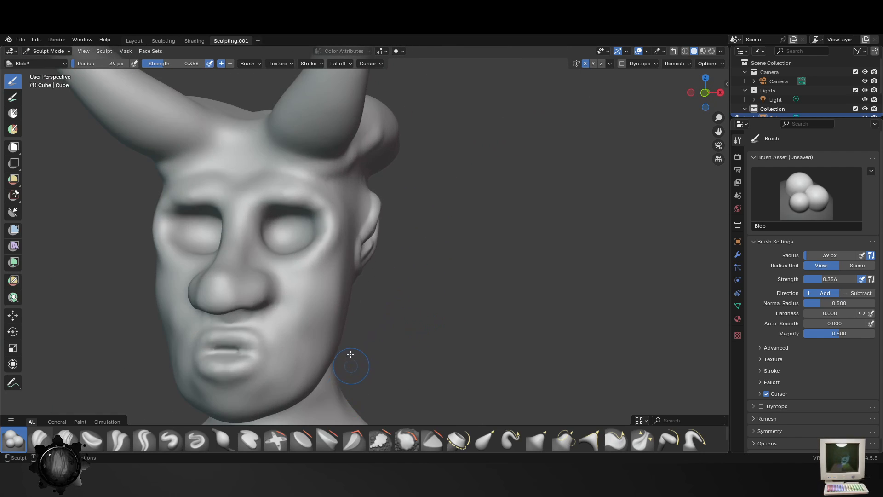
{"action": "middle_click_drag", "start_coordinate": [287, 299], "coordinate": [244, 311]}
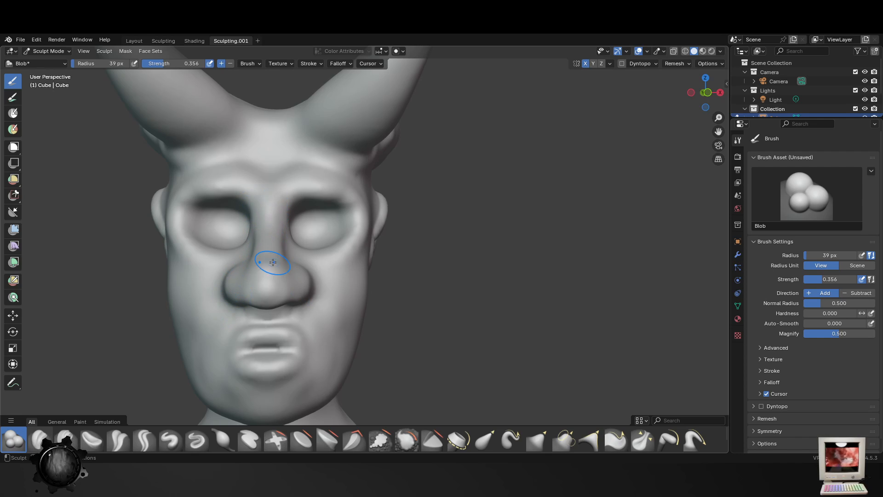
{"action": "left_click_drag", "start_coordinate": [238, 116], "coordinate": [179, 145]}
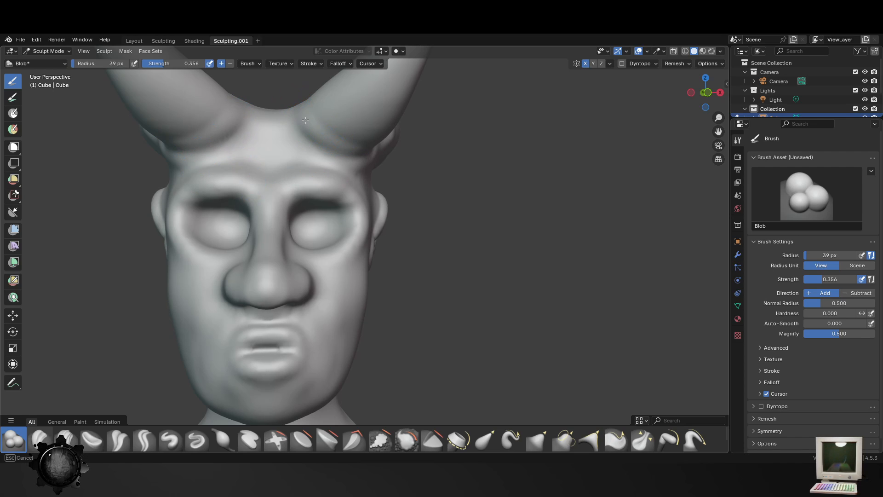
{"action": "mouse_move", "coordinate": [306, 120]}
{"action": "left_mouse_down"}
{"action": "mouse_move", "coordinate": [332, 141]}
{"action": "mouse_move", "coordinate": [387, 155]}
{"action": "left_mouse_up"}
{"action": "scroll", "coordinate": [366, 150], "scroll_direction": "down", "scroll_amount": 4}
{"action": "scroll", "coordinate": [351, 162], "scroll_direction": "up", "scroll_amount": 2}
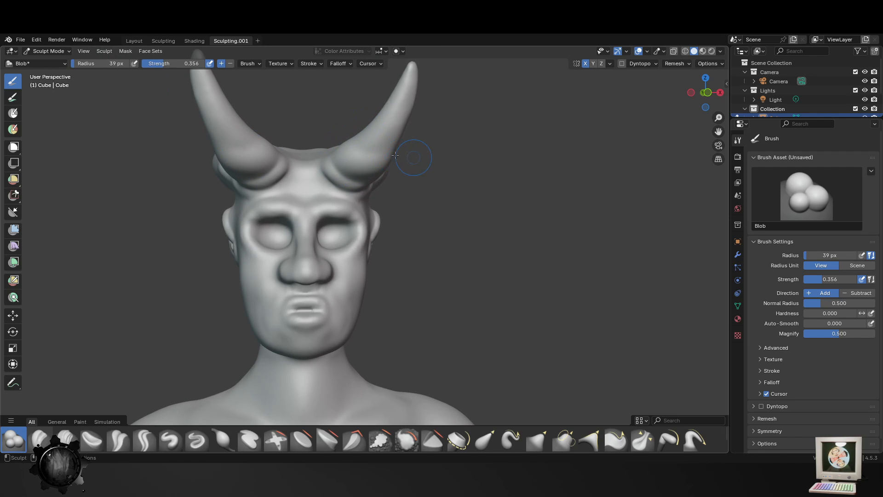
{"action": "middle_click_drag", "start_coordinate": [395, 155], "coordinate": [283, 175]}
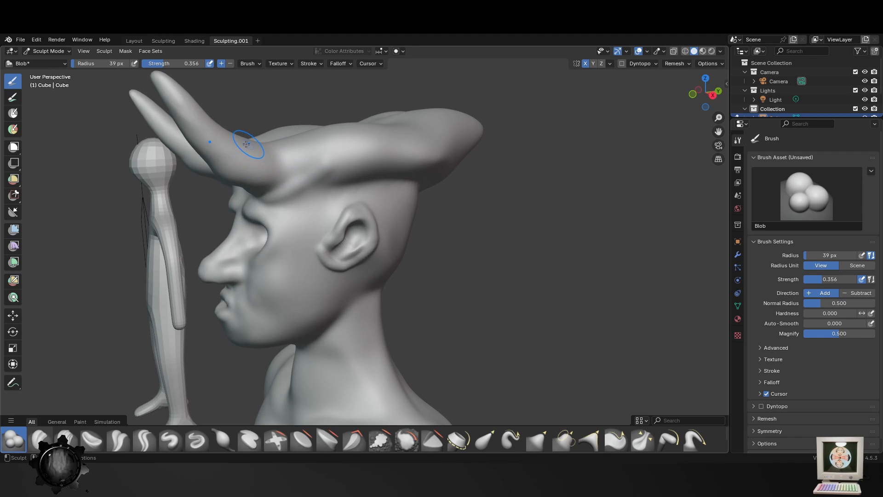
{"action": "mouse_move", "coordinate": [180, 145]}
{"action": "middle_mouse_down"}
{"action": "mouse_move", "coordinate": [490, 249]}
{"action": "mouse_move", "coordinate": [502, 178]}
{"action": "mouse_move", "coordinate": [520, 205]}
{"action": "mouse_move", "coordinate": [437, 182]}
{"action": "middle_mouse_up"}
- Bend the rear horns downward into long curved tips with the Elastic Snake Hook brush at 72 px radius and 1.000 strength
{"action": "left_click", "coordinate": [512, 440]}
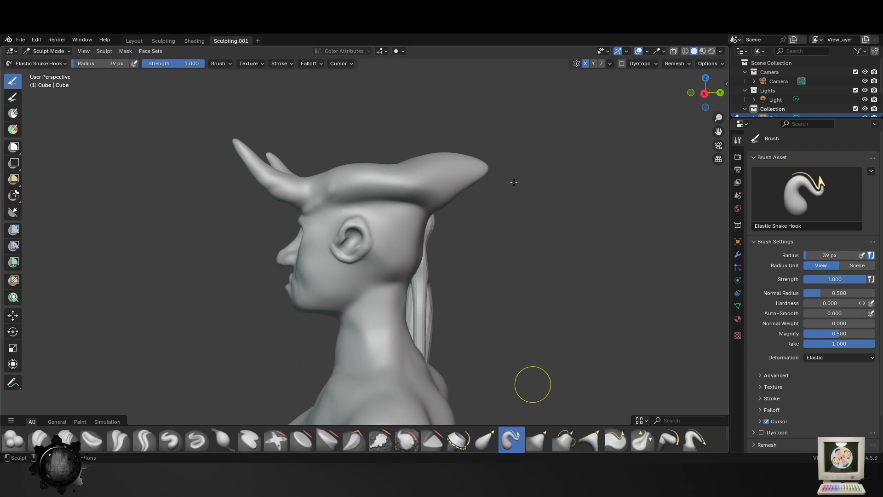
{"action": "key", "text": "f"}
{"action": "left_click", "coordinate": [542, 177]}
{"action": "left_click_drag", "start_coordinate": [461, 172], "coordinate": [530, 258]}
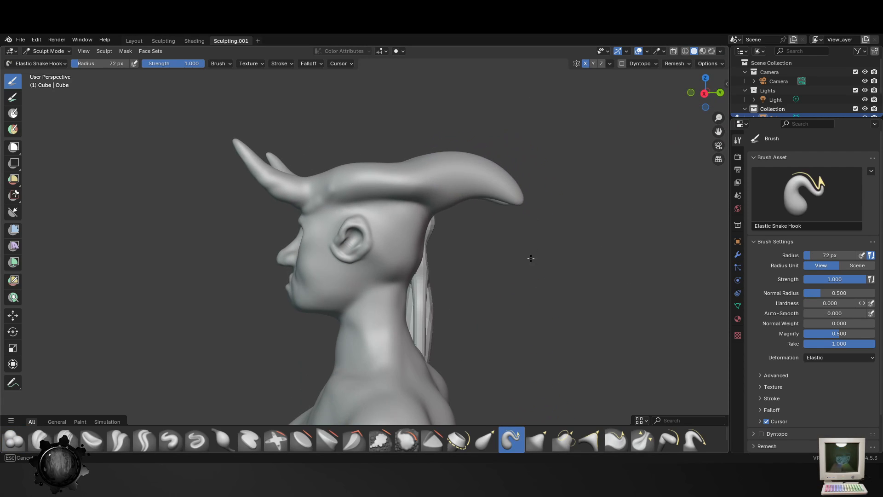
{"action": "mouse_move", "coordinate": [531, 258]}
{"action": "middle_mouse_down"}
{"action": "mouse_move", "coordinate": [506, 232]}
{"action": "mouse_move", "coordinate": [579, 225]}
{"action": "middle_mouse_up"}
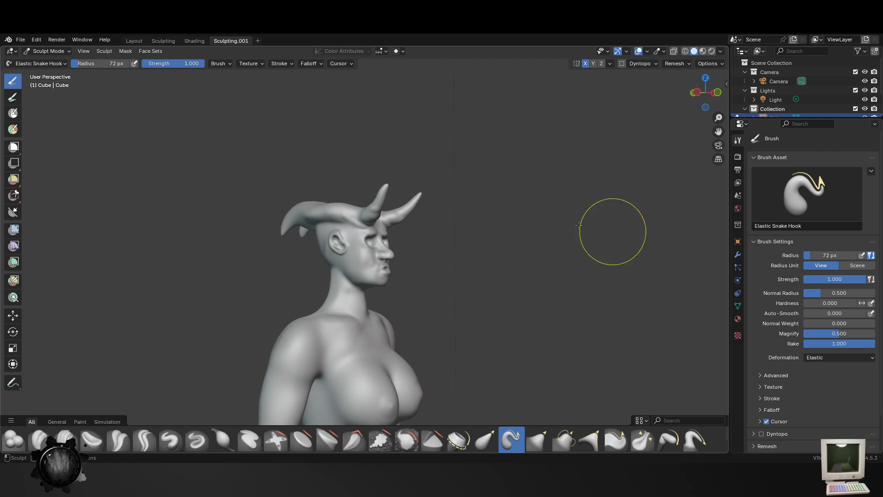
{"action": "middle_click_drag", "start_coordinate": [276, 258], "coordinate": [358, 260]}
{"action": "left_click_drag", "start_coordinate": [301, 211], "coordinate": [304, 263]}
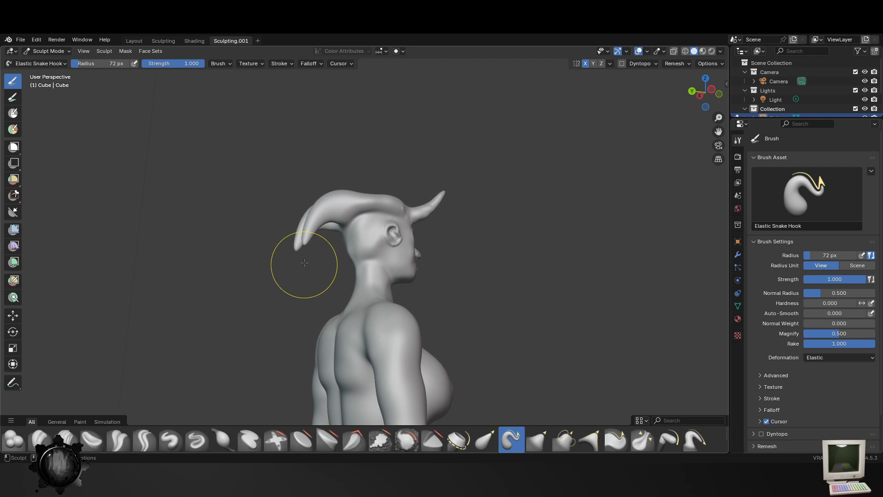
{"action": "middle_click_drag", "start_coordinate": [365, 233], "coordinate": [149, 261]}
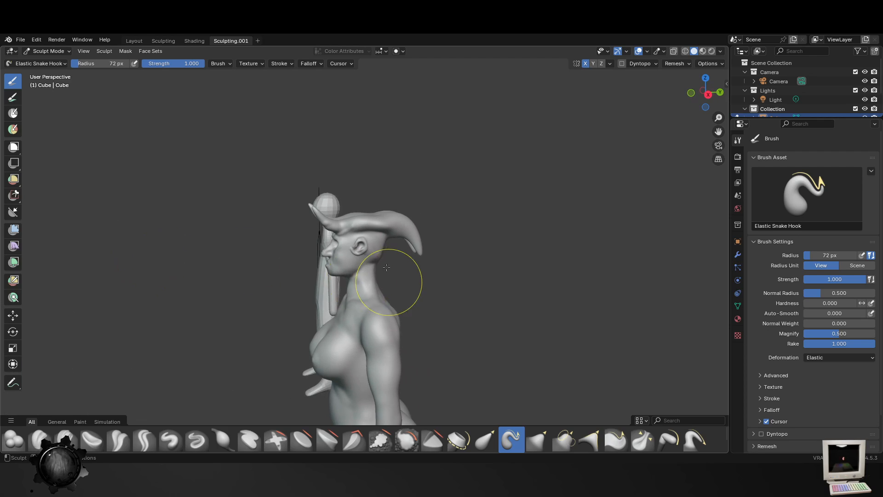
- Pull the crown of the head up into a peak between the horns with the Elastic Snake Hook brush at 72 px radius
{"action": "mouse_move", "coordinate": [386, 267]}
{"action": "middle_mouse_down", "text": "ctrl"}
{"action": "mouse_move", "coordinate": [385, 188]}
{"action": "mouse_move", "coordinate": [379, 210]}
{"action": "middle_mouse_up", "text": "ctrl"}
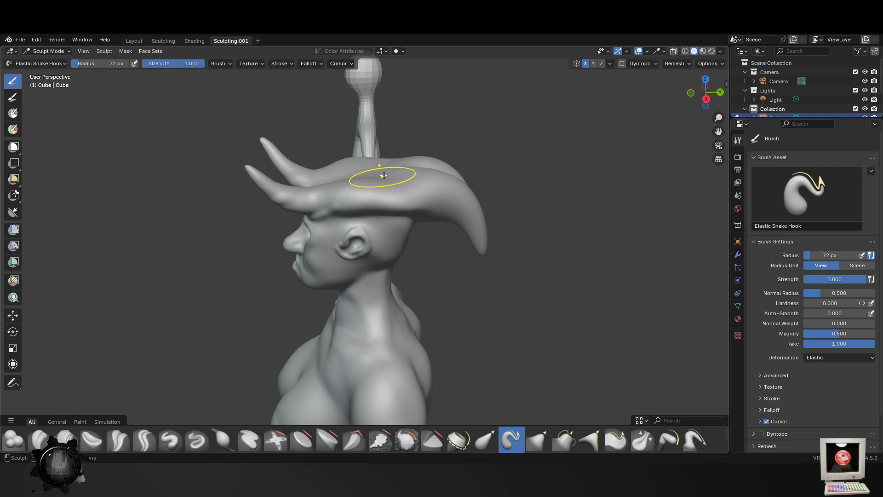
{"action": "left_click_drag", "start_coordinate": [388, 164], "coordinate": [385, 97]}
{"action": "middle_click_drag", "start_coordinate": [460, 110], "coordinate": [473, 184], "text": "ctrl"}
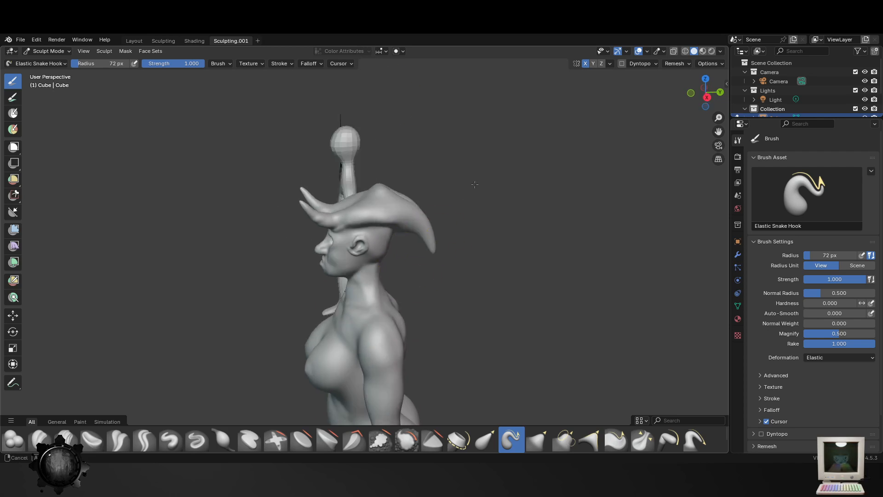
{"action": "mouse_move", "coordinate": [418, 216]}
{"action": "middle_mouse_down"}
{"action": "mouse_move", "coordinate": [469, 202]}
{"action": "mouse_move", "coordinate": [425, 206]}
{"action": "middle_mouse_up"}
{"action": "scroll", "coordinate": [397, 168], "scroll_direction": "up", "scroll_amount": 2}
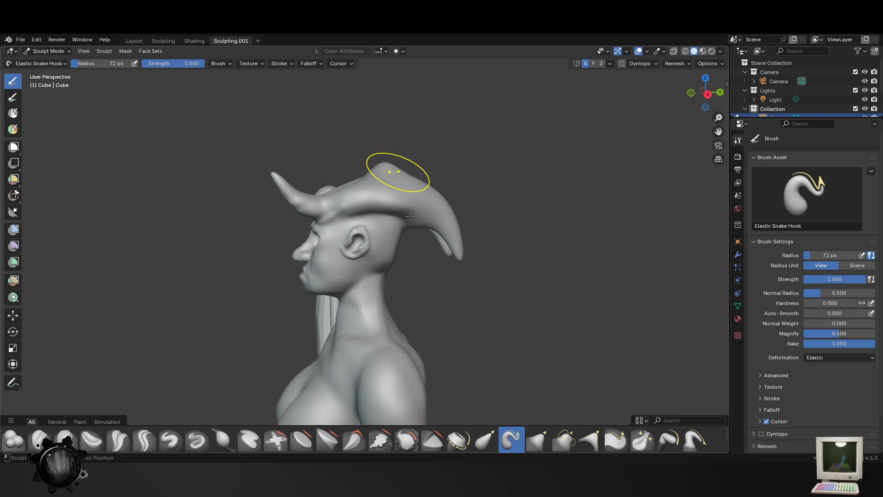
- Try to pull the crown of the head up into a sharper peak with the Elastic Snake Hook brush at 58 px radius
{"action": "middle_click_drag", "start_coordinate": [395, 172], "coordinate": [405, 216], "text": "shift"}
{"action": "scroll", "coordinate": [405, 217], "scroll_direction": "up", "scroll_amount": 2}
{"action": "key", "text": "f"}
{"action": "left_click", "coordinate": [410, 192]}
{"action": "left_click_drag", "start_coordinate": [403, 193], "coordinate": [463, 149]}
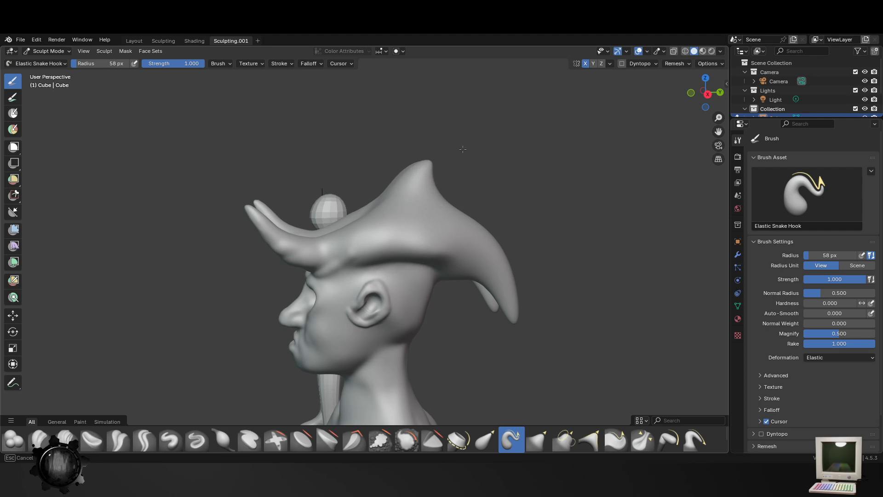
{"action": "left_click_drag", "start_coordinate": [409, 183], "coordinate": [462, 189]}
{"action": "middle_click_drag", "start_coordinate": [462, 256], "coordinate": [579, 310], "text": "ctrl"}
{"action": "key", "text": "ctrl+z"}
{"action": "key", "text": "ctrl+z"}
- Raise the crown of the head into a rounded hump between the horns with the Elastic Snake Hook brush at 58 px radius
{"action": "middle_click_drag", "start_coordinate": [367, 274], "coordinate": [420, 284]}
{"action": "middle_click_drag", "start_coordinate": [416, 284], "coordinate": [352, 256], "text": "ctrl"}
{"action": "left_click_drag", "start_coordinate": [303, 225], "coordinate": [393, 251]}
{"action": "mouse_move", "coordinate": [591, 299]}
{"action": "middle_mouse_down", "text": "ctrl"}
{"action": "mouse_move", "coordinate": [573, 340]}
{"action": "mouse_move", "coordinate": [419, 258]}
{"action": "mouse_move", "coordinate": [404, 240]}
{"action": "mouse_move", "coordinate": [387, 253]}
{"action": "middle_mouse_up", "text": "ctrl"}
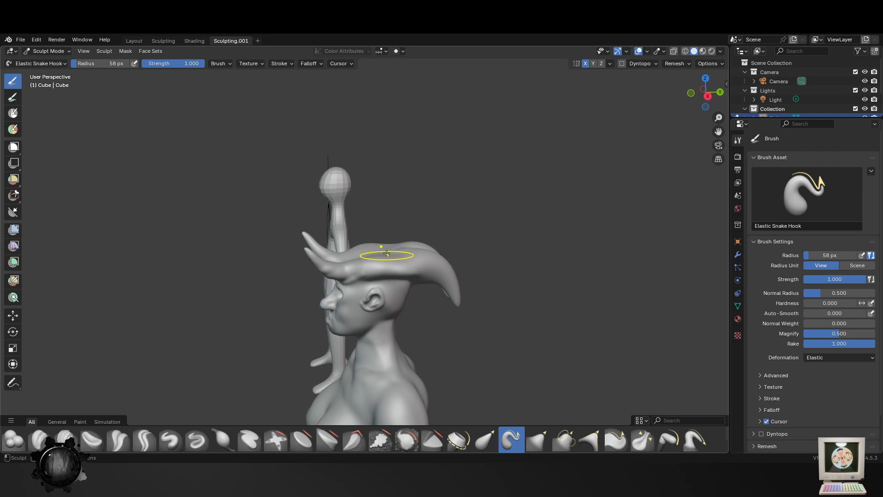
{"action": "left_click_drag", "start_coordinate": [384, 251], "coordinate": [378, 212]}
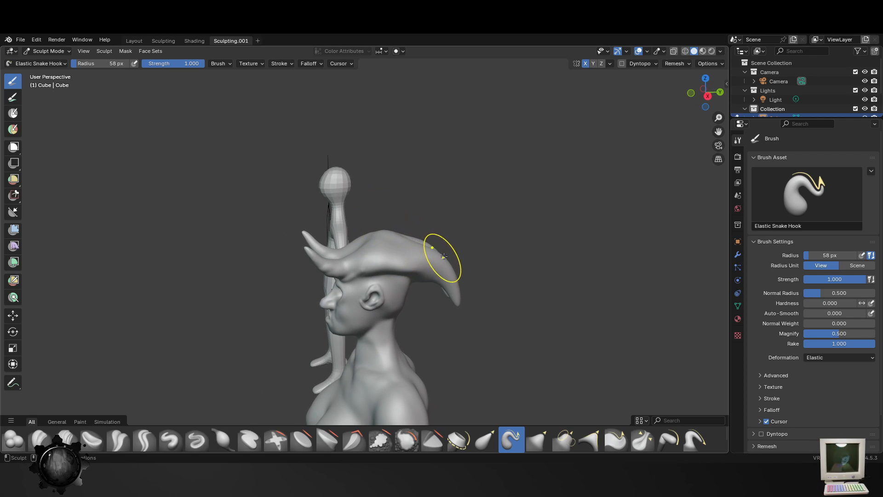
{"action": "middle_click_drag", "start_coordinate": [443, 257], "coordinate": [216, 276]}
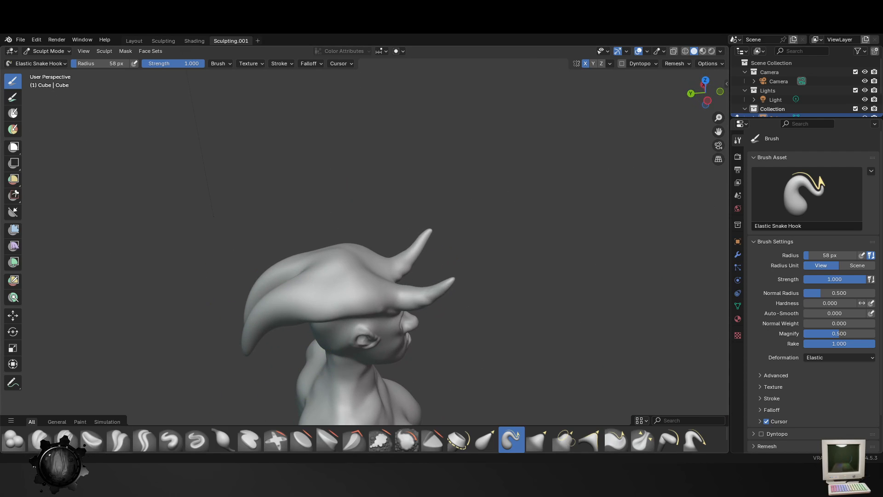
- Fill the groove along the crown between the rear horns with the Blob brush at 58 px radius and 0.356 strength
{"action": "left_click", "coordinate": [13, 440]}
{"action": "scroll", "coordinate": [375, 261], "scroll_direction": "up", "scroll_amount": 3}
{"action": "middle_click_drag", "start_coordinate": [375, 260], "coordinate": [386, 307]}
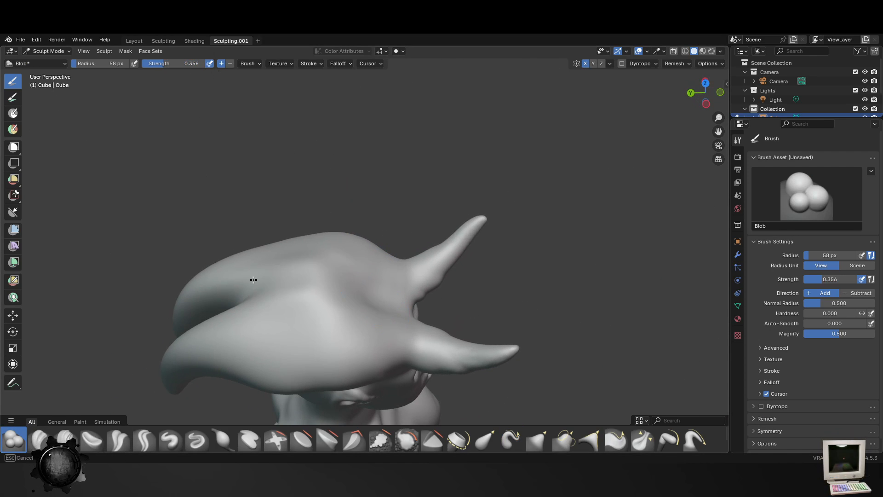
{"action": "left_click_drag", "start_coordinate": [253, 279], "coordinate": [333, 283]}
{"action": "left_click_drag", "start_coordinate": [252, 289], "coordinate": [378, 285]}
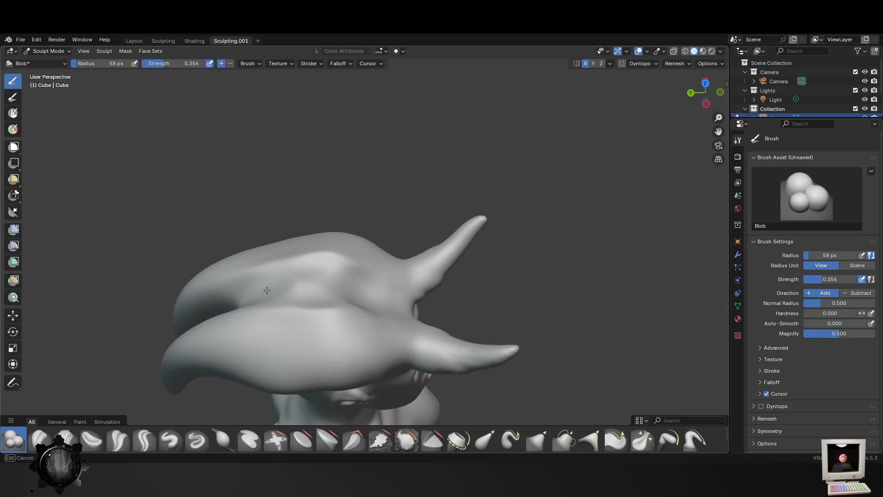
{"action": "middle_click_drag", "start_coordinate": [267, 290], "coordinate": [350, 257]}
- Smooth the crown and rear horn bases with the Smooth brush at 107 px radius and 0.369 strength, and save the file
{"action": "left_click", "coordinate": [407, 440]}
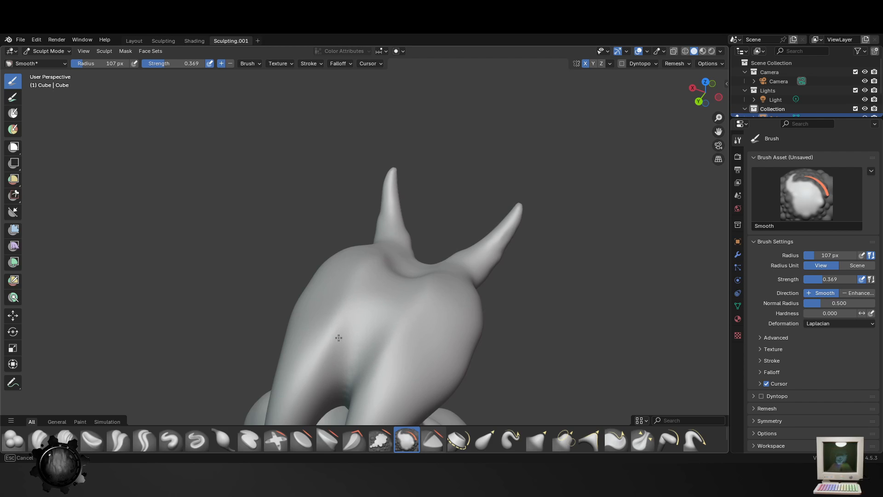
{"action": "middle_click_drag", "start_coordinate": [338, 338], "coordinate": [448, 228]}
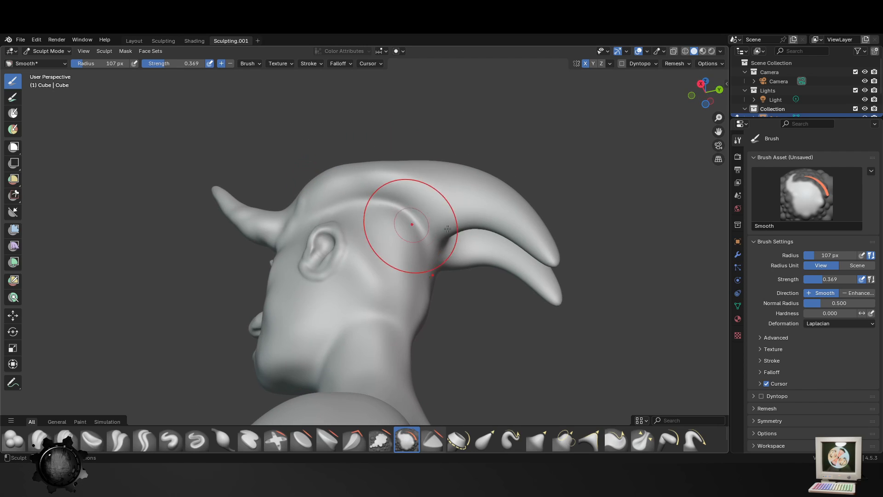
{"action": "mouse_move", "coordinate": [322, 220]}
{"action": "middle_mouse_down"}
{"action": "mouse_move", "coordinate": [385, 230]}
{"action": "mouse_move", "coordinate": [381, 258]}
{"action": "mouse_move", "coordinate": [395, 289]}
{"action": "mouse_move", "coordinate": [414, 257]}
{"action": "mouse_move", "coordinate": [292, 167]}
{"action": "middle_mouse_up"}
{"action": "key", "text": "ctrl+s"}
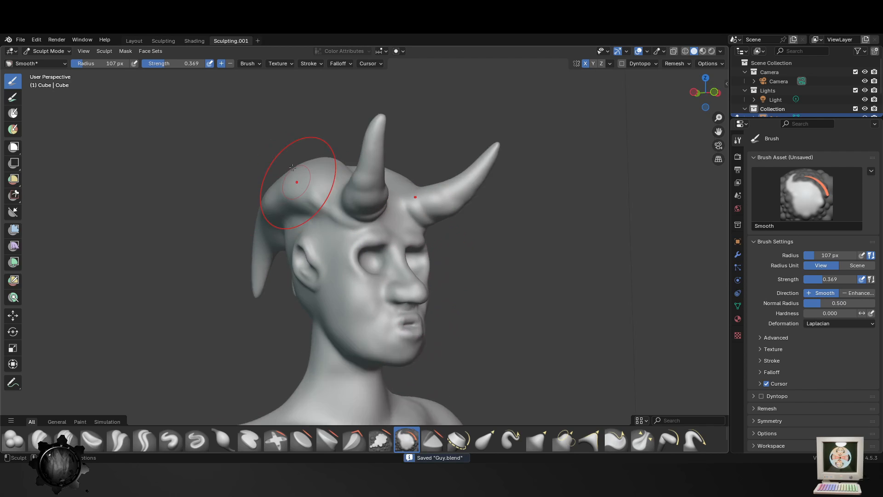
- Try to stretch the rear horn tips downward with the Elastic Snake Hook brush at 107 px radius
{"action": "scroll", "coordinate": [294, 175], "scroll_direction": "up", "scroll_amount": 1}
{"action": "scroll", "coordinate": [327, 221], "scroll_direction": "down", "scroll_amount": 1}
{"action": "middle_click_drag", "start_coordinate": [342, 276], "coordinate": [407, 284]}
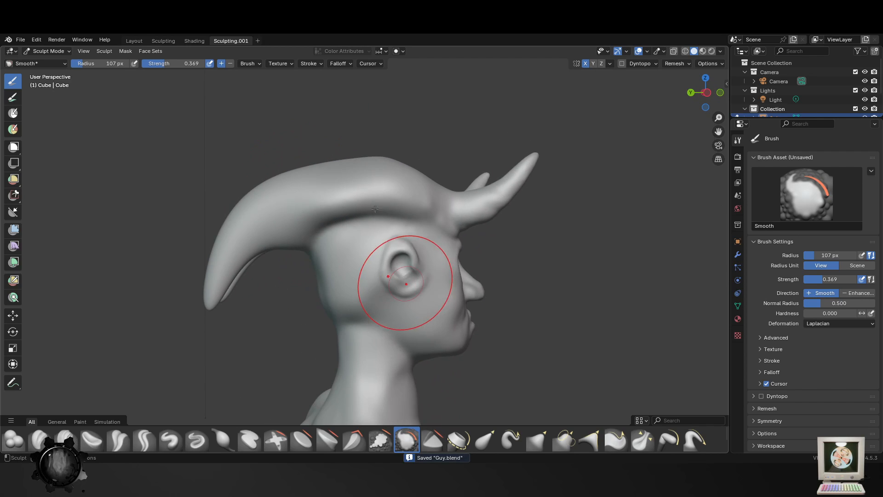
{"action": "scroll", "coordinate": [529, 299], "scroll_direction": "down", "scroll_amount": 4}
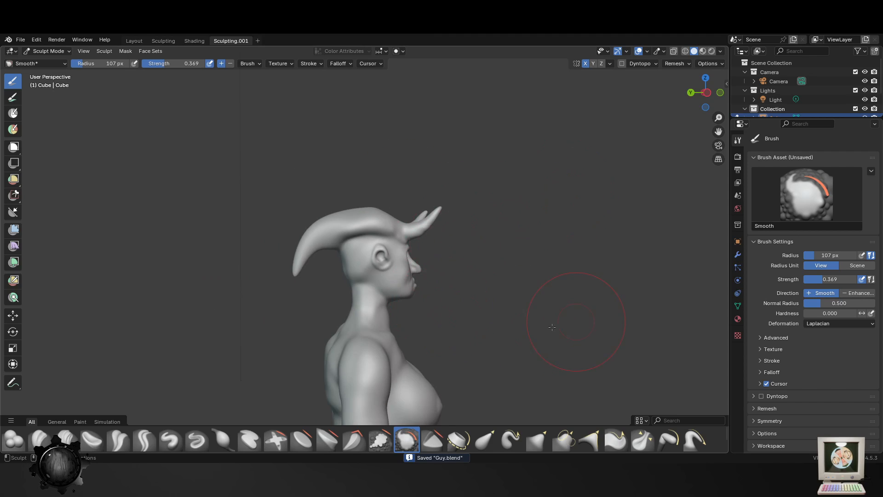
{"action": "middle_click_drag", "start_coordinate": [552, 327], "coordinate": [496, 384]}
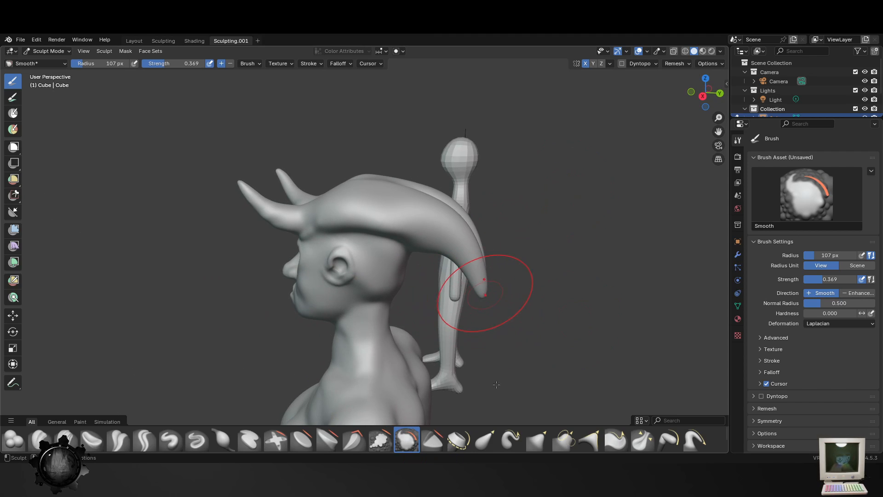
{"action": "left_click", "coordinate": [13, 439]}
{"action": "left_click", "coordinate": [486, 440]}
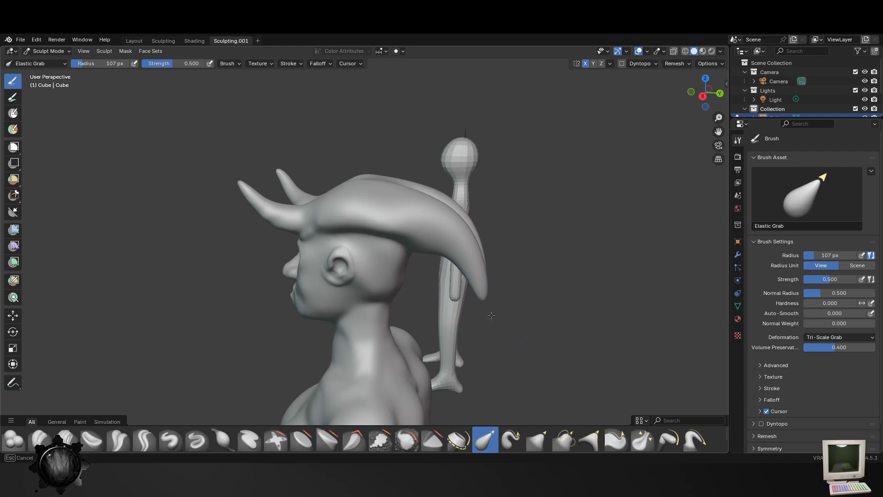
{"action": "left_click", "coordinate": [511, 439]}
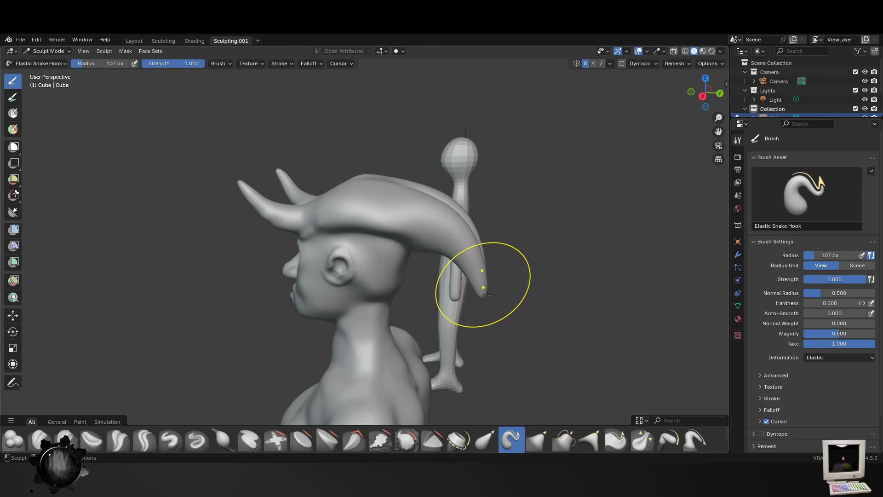
{"action": "left_click_drag", "start_coordinate": [481, 282], "coordinate": [482, 374]}
{"action": "key", "text": "ctrl+z"}
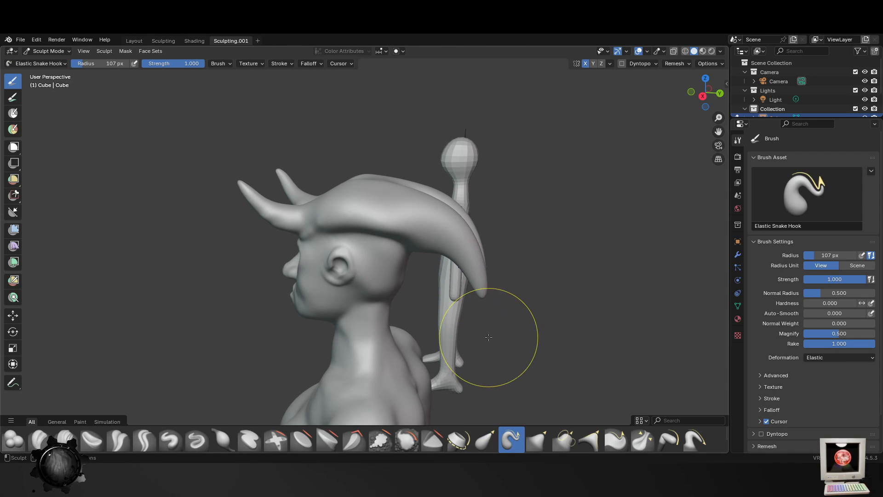
- Stretch the rear horn tips downward into longer, thinner points with the Elastic Snake Hook brush at 28 px radius
{"action": "key", "text": "f"}
{"action": "left_click", "coordinate": [513, 337]}
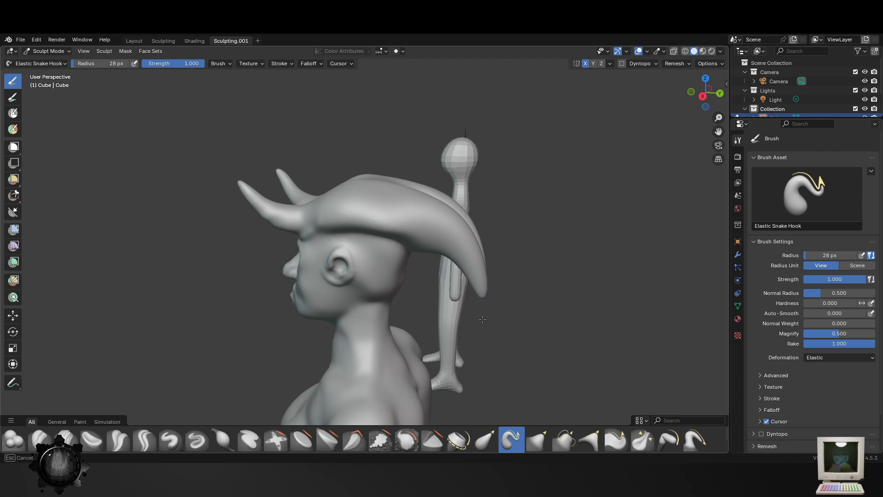
{"action": "left_click_drag", "start_coordinate": [483, 311], "coordinate": [479, 322]}
{"action": "middle_click_drag", "start_coordinate": [479, 323], "coordinate": [461, 333]}
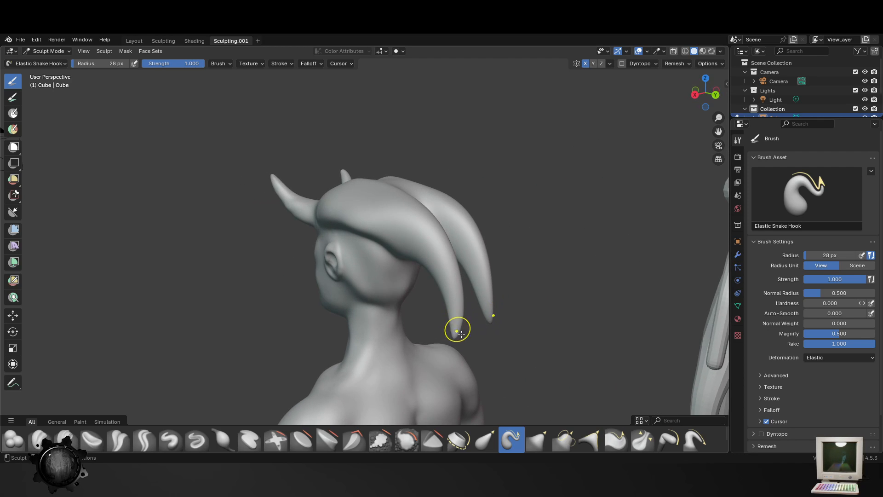
{"action": "mouse_move", "coordinate": [404, 351]}
{"action": "middle_mouse_down"}
{"action": "mouse_move", "coordinate": [474, 375]}
{"action": "mouse_move", "coordinate": [631, 355]}
{"action": "mouse_move", "coordinate": [539, 365]}
{"action": "mouse_move", "coordinate": [380, 235]}
{"action": "middle_mouse_up"}
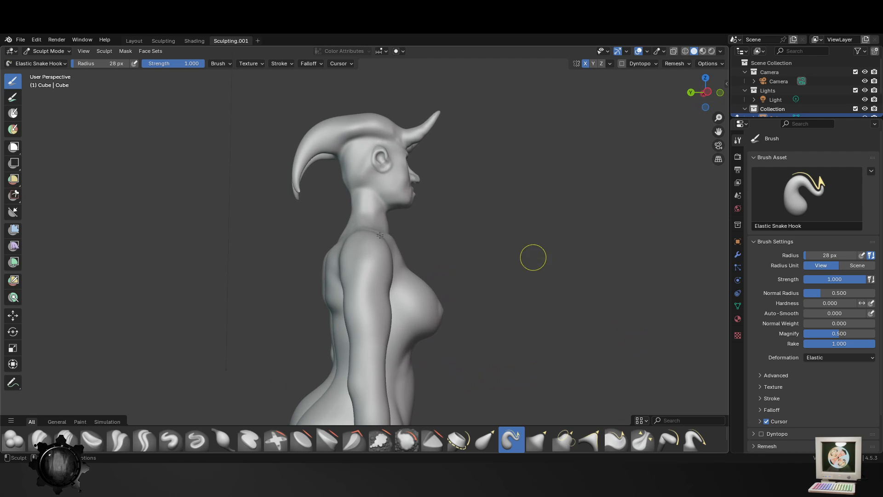
- Pull a small pointed spike out of the upper side of each rear horn with the Elastic Snake Hook brush at 28 px radius
{"action": "mouse_move", "coordinate": [344, 139]}
{"action": "middle_mouse_down"}
{"action": "mouse_move", "coordinate": [375, 172]}
{"action": "mouse_move", "coordinate": [469, 213]}
{"action": "mouse_move", "coordinate": [422, 190]}
{"action": "middle_mouse_up"}
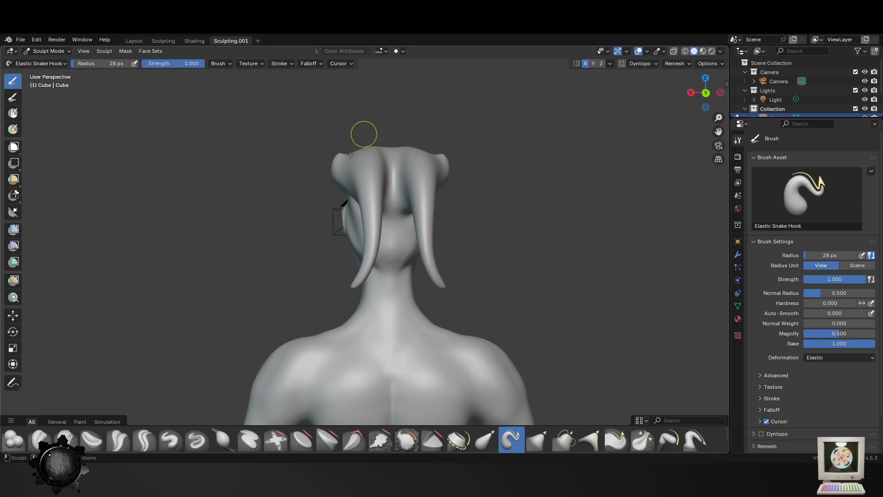
{"action": "mouse_move", "coordinate": [337, 159]}
{"action": "middle_mouse_down"}
{"action": "mouse_move", "coordinate": [394, 104]}
{"action": "mouse_move", "coordinate": [505, 201]}
{"action": "mouse_move", "coordinate": [376, 157]}
{"action": "mouse_move", "coordinate": [353, 165]}
{"action": "middle_mouse_up"}
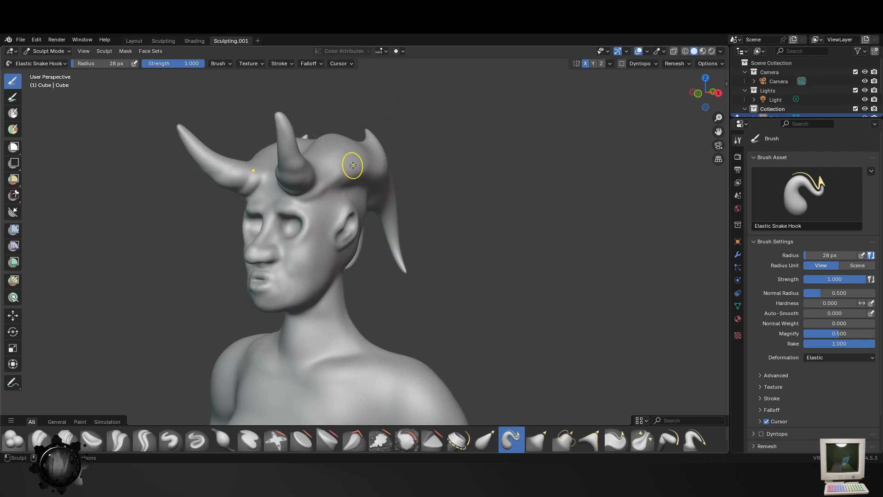
{"action": "left_click_drag", "start_coordinate": [353, 118], "coordinate": [352, 112]}
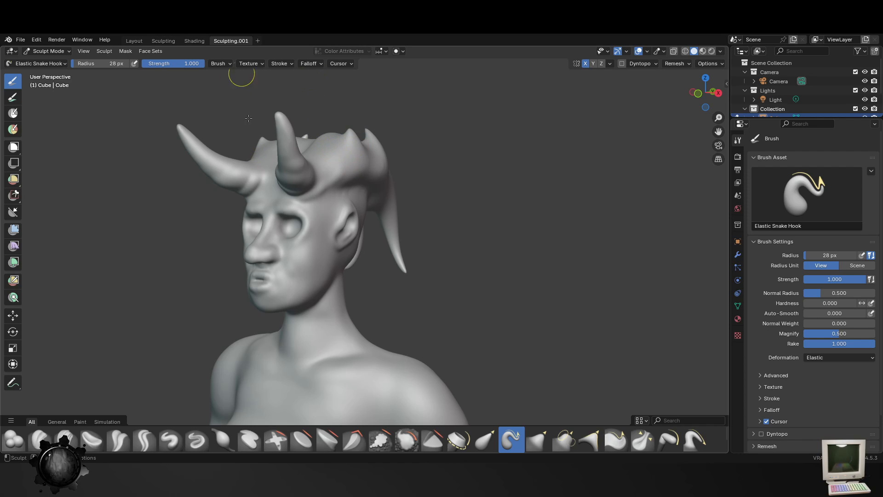
{"action": "mouse_move", "coordinate": [344, 182]}
{"action": "middle_mouse_down"}
{"action": "mouse_move", "coordinate": [493, 271]}
{"action": "mouse_move", "coordinate": [407, 238]}
{"action": "mouse_move", "coordinate": [330, 181]}
{"action": "mouse_move", "coordinate": [322, 197]}
{"action": "mouse_move", "coordinate": [271, 208]}
{"action": "middle_mouse_up"}
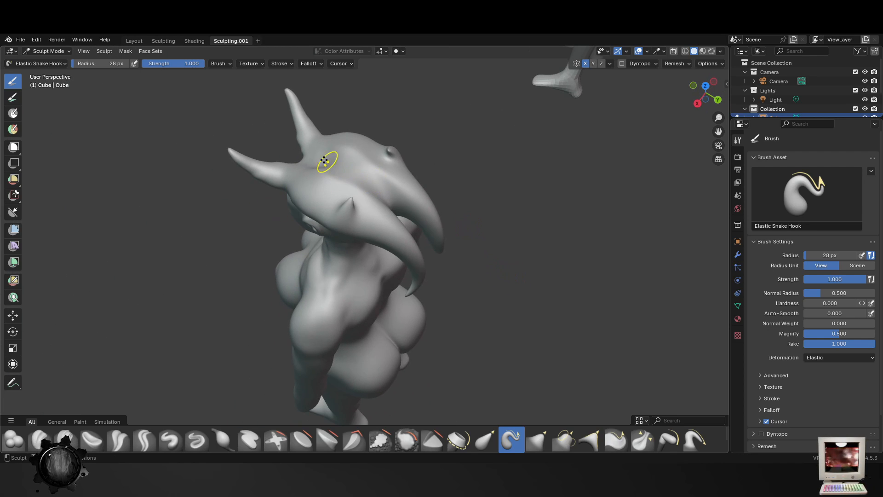
- Thicken the front horns toward their tips with the Blob brush at 0.356 strength, enlarging its radius to 81 px
{"action": "left_click", "coordinate": [9, 441]}
{"action": "scroll", "coordinate": [340, 184], "scroll_direction": "up", "scroll_amount": 3}
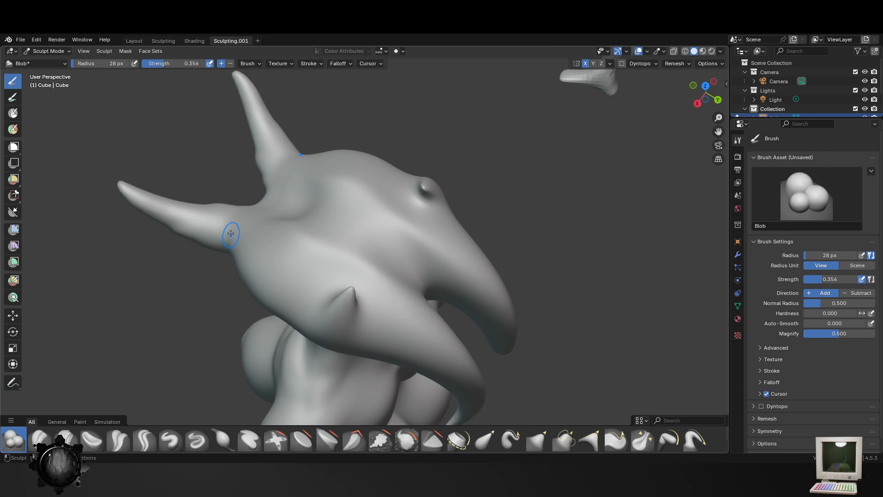
{"action": "key", "text": "f"}
{"action": "left_click", "coordinate": [251, 232]}
{"action": "left_click_drag", "start_coordinate": [187, 217], "coordinate": [110, 175]}
{"action": "mouse_move", "coordinate": [89, 174]}
{"action": "middle_mouse_down"}
{"action": "mouse_move", "coordinate": [220, 227]}
{"action": "mouse_move", "coordinate": [320, 223]}
{"action": "mouse_move", "coordinate": [368, 276]}
{"action": "mouse_move", "coordinate": [483, 366]}
{"action": "middle_mouse_up"}
{"action": "key", "text": "f"}
{"action": "left_click", "coordinate": [242, 226]}
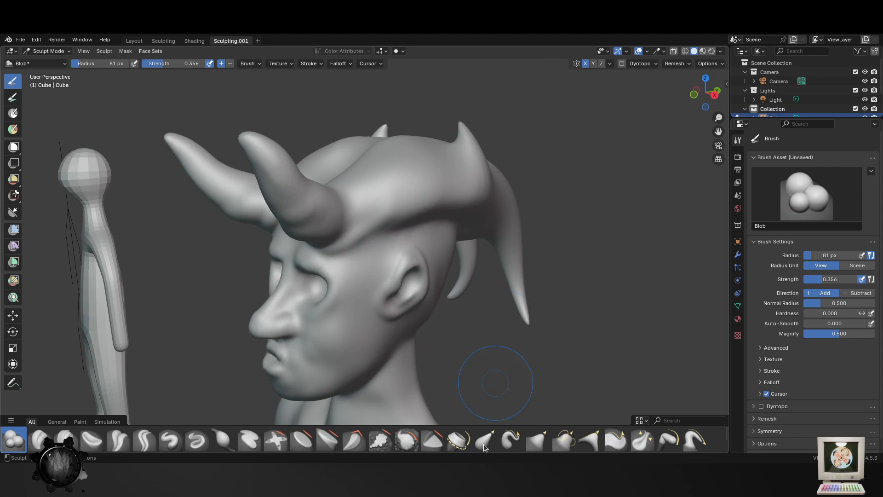
- Pull the spikes on the rear horns up into larger, taller points with the Elastic Grab brush, reducing its radius to 50 px
{"action": "left_click", "coordinate": [406, 439]}
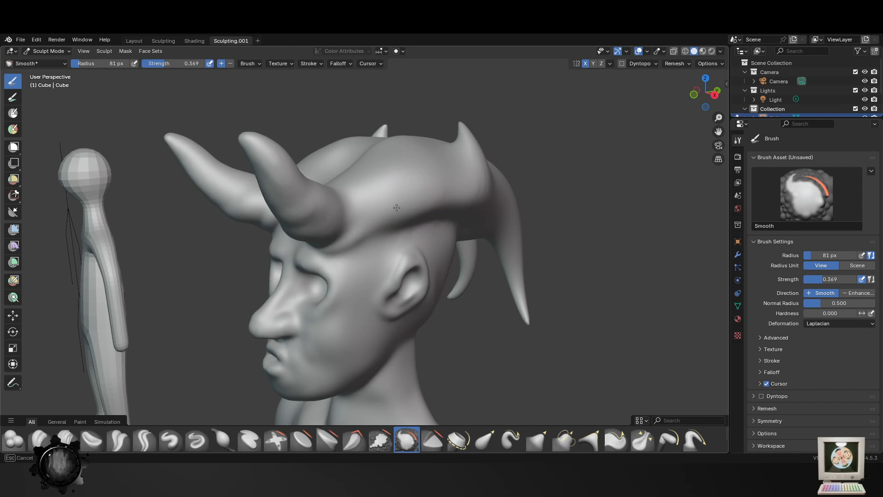
{"action": "left_click", "coordinate": [480, 444]}
{"action": "middle_click_drag", "start_coordinate": [423, 195], "coordinate": [464, 191]}
{"action": "left_click_drag", "start_coordinate": [465, 188], "coordinate": [460, 179]}
{"action": "middle_click_drag", "start_coordinate": [491, 198], "coordinate": [469, 203]}
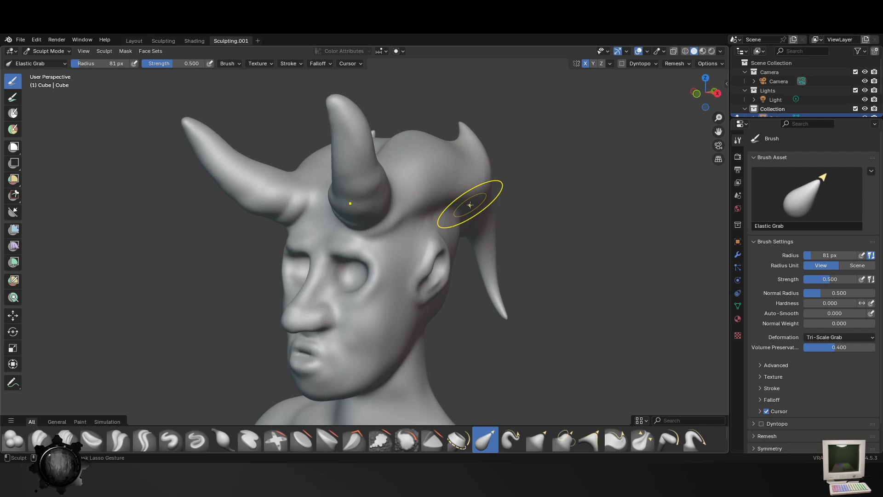
{"action": "key", "text": "f"}
{"action": "left_click", "coordinate": [460, 188]}
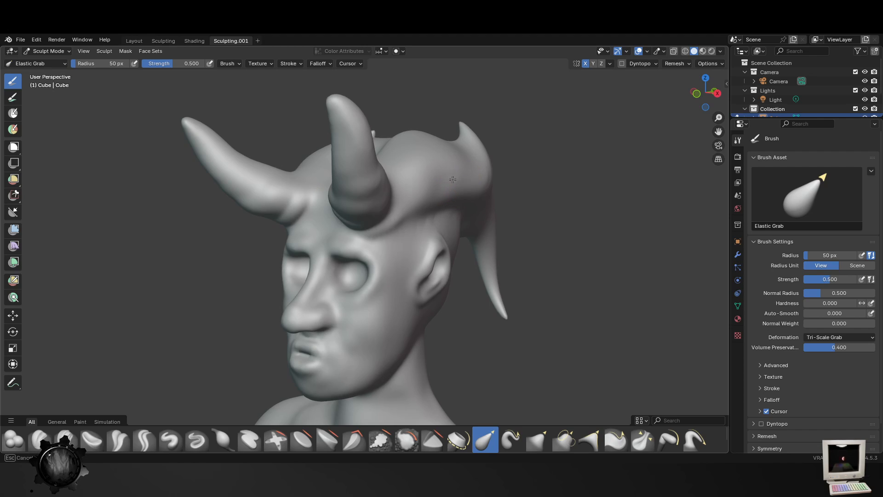
{"action": "left_click_drag", "start_coordinate": [452, 179], "coordinate": [451, 180]}
{"action": "middle_click_drag", "start_coordinate": [485, 219], "coordinate": [259, 182]}
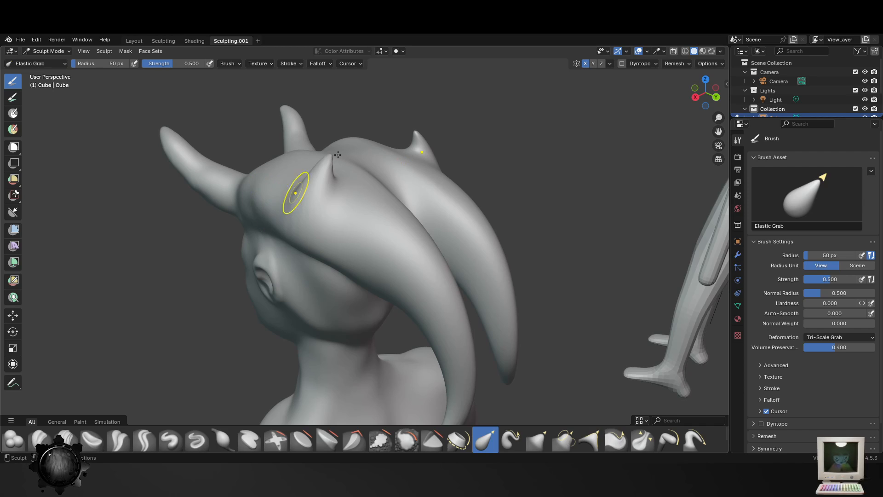
{"action": "middle_click_drag", "start_coordinate": [337, 155], "coordinate": [371, 103]}
{"action": "left_click_drag", "start_coordinate": [368, 108], "coordinate": [381, 89]}
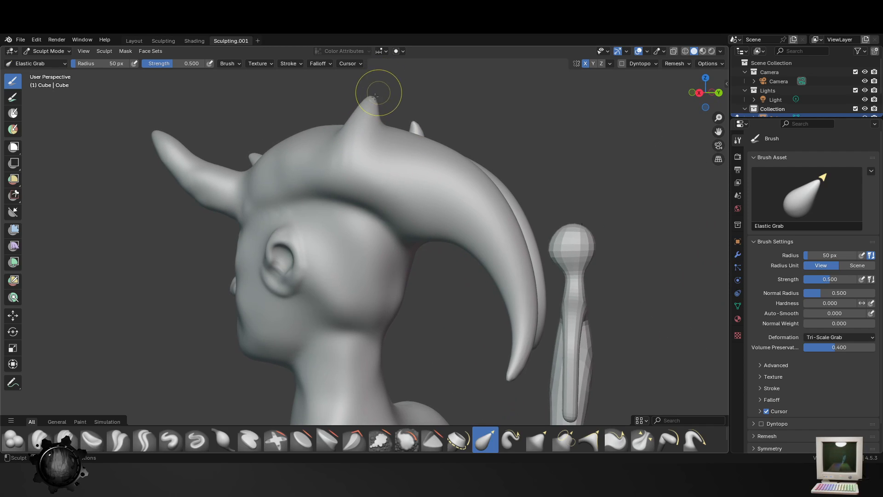
- Build raised ridges from the front horn bases back over the crown with the Blob brush at 50 px radius and 0.356 strength
{"action": "left_click_drag", "start_coordinate": [405, 235], "coordinate": [402, 210]}
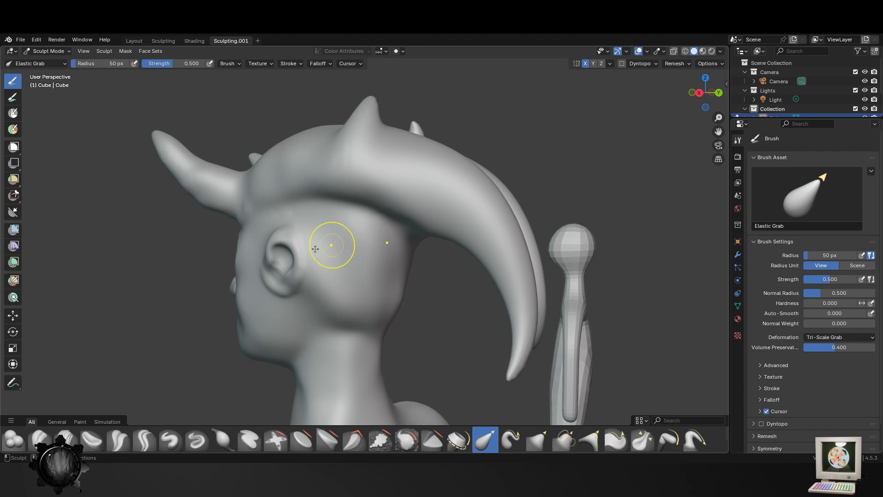
{"action": "middle_click_drag", "start_coordinate": [335, 244], "coordinate": [422, 214]}
{"action": "middle_click_drag", "start_coordinate": [318, 198], "coordinate": [67, 390]}
{"action": "left_click", "coordinate": [16, 440]}
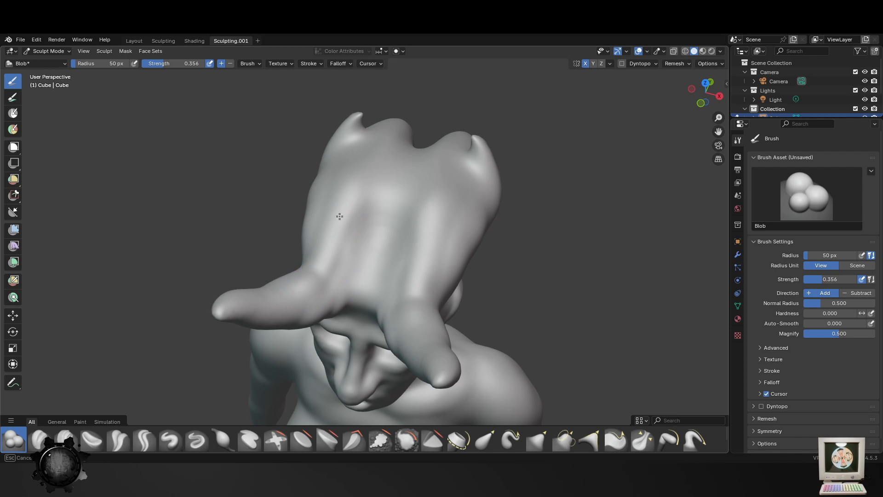
{"action": "middle_click_drag", "start_coordinate": [353, 138], "coordinate": [276, 235]}
{"action": "left_click_drag", "start_coordinate": [275, 235], "coordinate": [360, 154]}
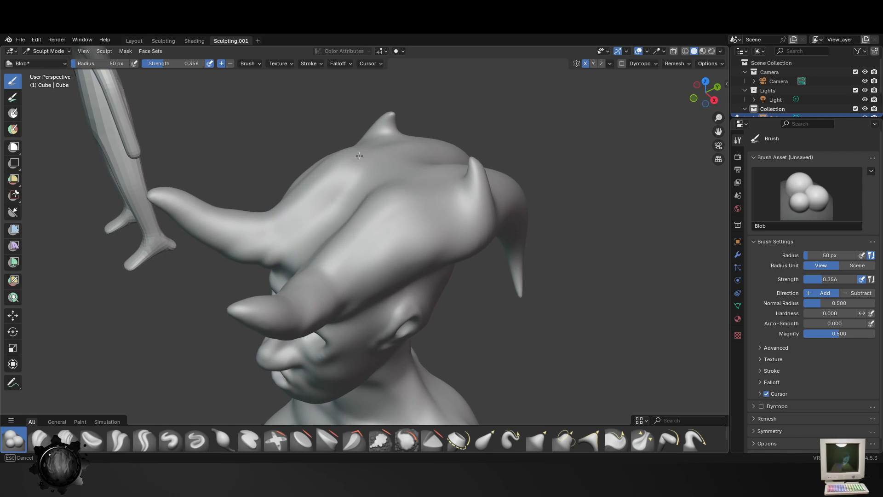
{"action": "middle_click_drag", "start_coordinate": [324, 258], "coordinate": [353, 242]}
{"action": "left_click_drag", "start_coordinate": [322, 236], "coordinate": [351, 160]}
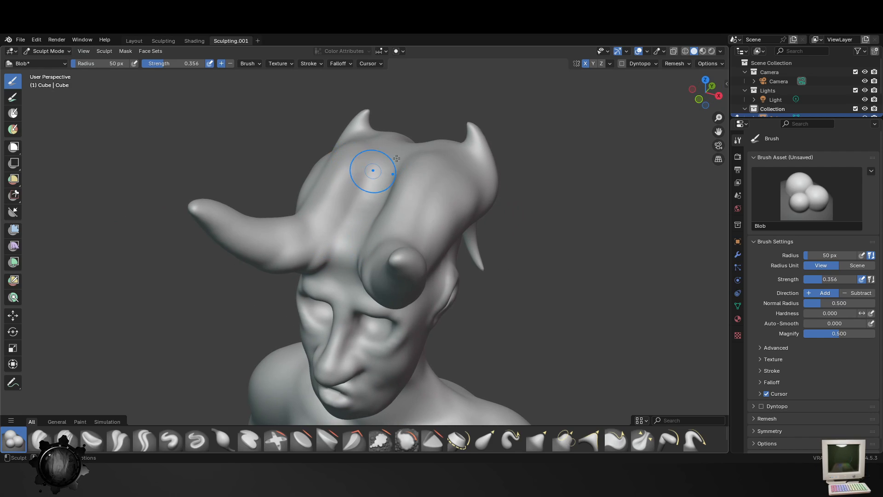
- Extend the raised ridges over the crown between the horns with the Blob brush at 50 px radius and 0.356 strength
{"action": "middle_click_drag", "start_coordinate": [397, 158], "coordinate": [364, 217]}
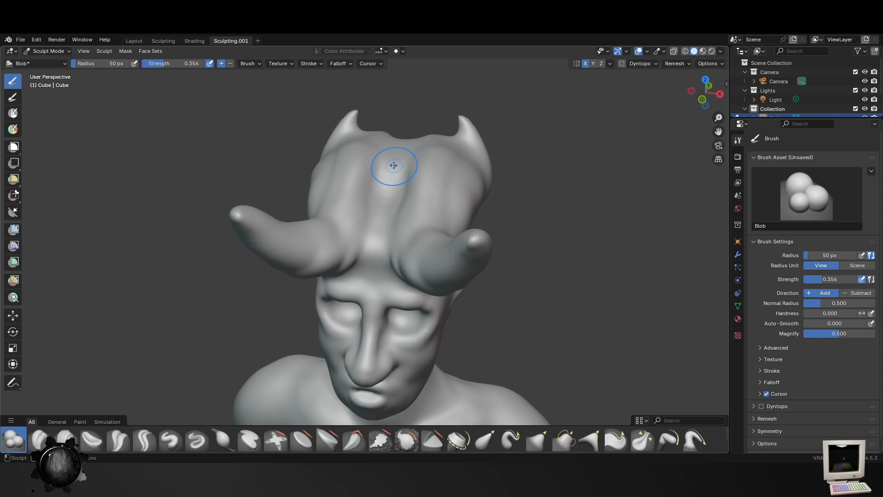
{"action": "mouse_move", "coordinate": [387, 190]}
{"action": "left_mouse_down"}
{"action": "mouse_move", "coordinate": [387, 209]}
{"action": "mouse_move", "coordinate": [378, 170]}
{"action": "mouse_move", "coordinate": [376, 248]}
{"action": "left_mouse_up"}
{"action": "mouse_move", "coordinate": [378, 195]}
{"action": "middle_mouse_down"}
{"action": "mouse_move", "coordinate": [299, 235]}
{"action": "mouse_move", "coordinate": [317, 237]}
{"action": "middle_mouse_up"}
{"action": "left_click_drag", "start_coordinate": [258, 235], "coordinate": [352, 219]}
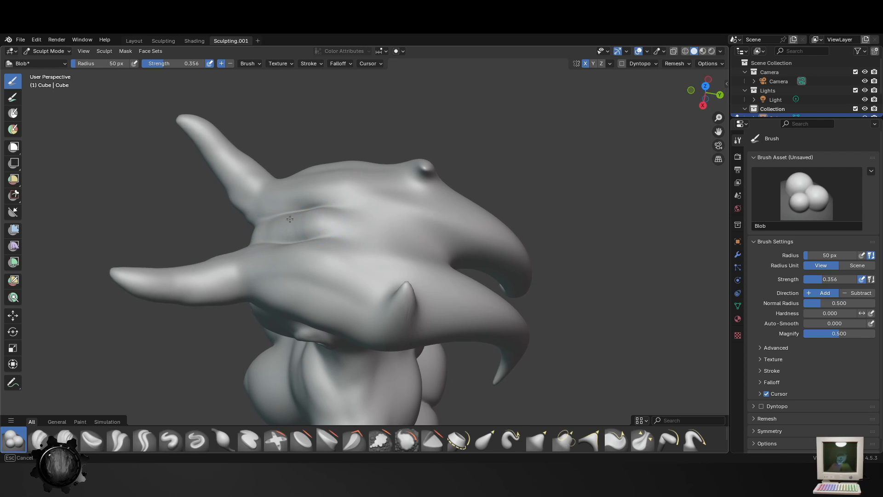
{"action": "left_click_drag", "start_coordinate": [290, 219], "coordinate": [322, 221]}
- Build up the top of the skull between the ridges with the Blob brush enlarged to 115 px radius
{"action": "key", "text": "f"}
{"action": "left_click", "coordinate": [428, 248]}
{"action": "left_click_drag", "start_coordinate": [394, 232], "coordinate": [313, 214]}
{"action": "mouse_move", "coordinate": [332, 213]}
{"action": "middle_mouse_down"}
{"action": "mouse_move", "coordinate": [435, 176]}
{"action": "mouse_move", "coordinate": [404, 187]}
{"action": "middle_mouse_up"}
{"action": "middle_click_drag", "start_coordinate": [404, 256], "coordinate": [395, 216]}
- Raise a central ridge from the forehead up the crown with the Blob brush at 37 px radius and save the file
{"action": "key", "text": "f"}
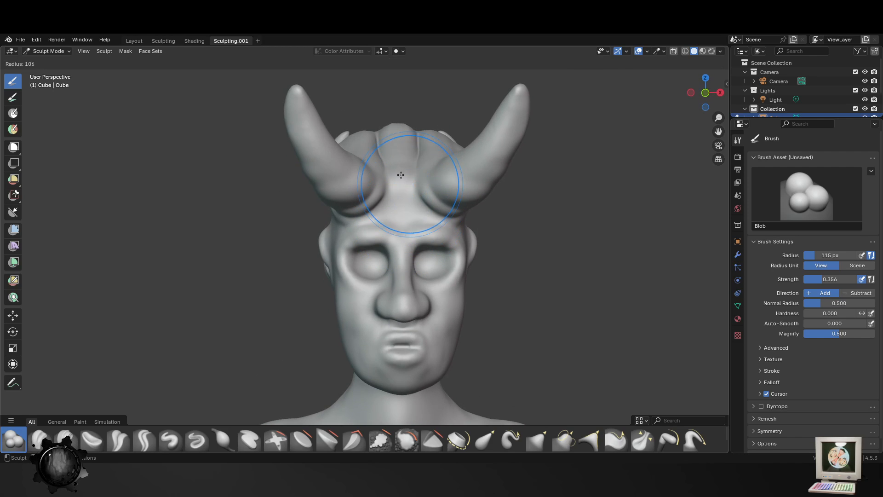
{"action": "left_click", "coordinate": [386, 178]}
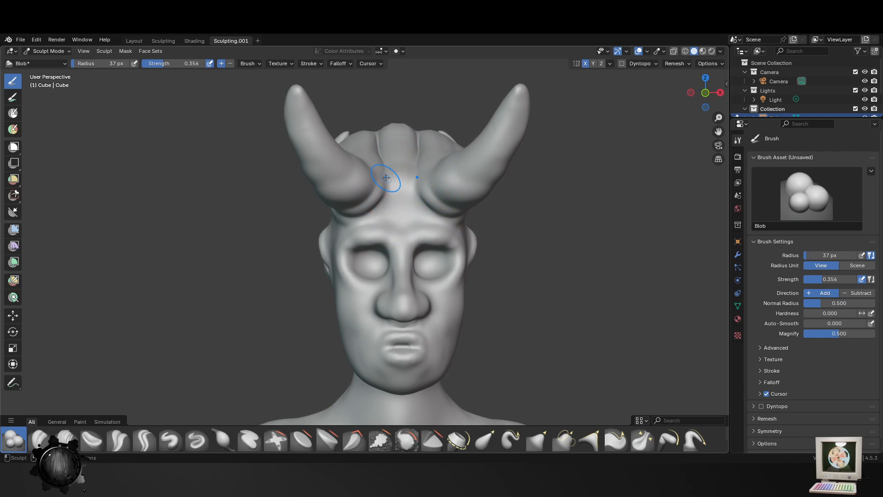
{"action": "left_click_drag", "start_coordinate": [396, 194], "coordinate": [414, 154]}
{"action": "scroll", "coordinate": [461, 312], "scroll_direction": "down", "scroll_amount": 4}
{"action": "key", "text": "ctrl+s"}
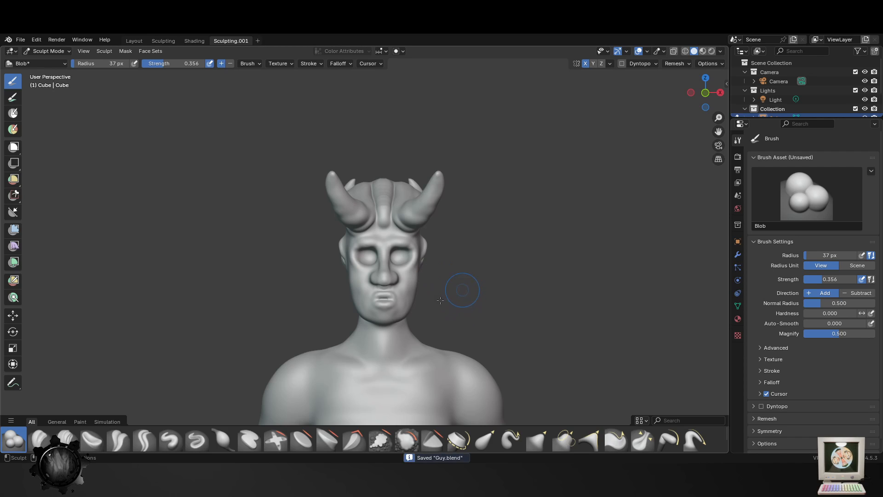
- Thicken the central ridge along the crown with the Blob brush and remesh the sculpture at 0.005 m voxel size
{"action": "middle_click_drag", "start_coordinate": [460, 303], "coordinate": [472, 237]}
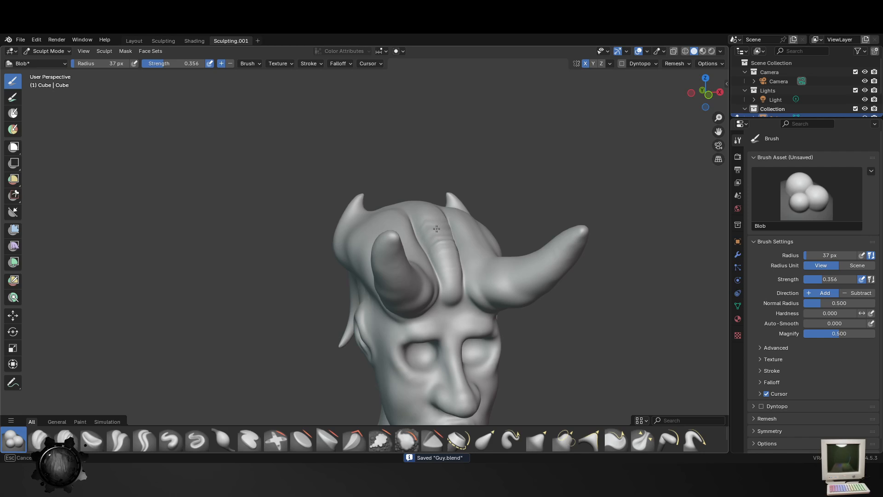
{"action": "left_click_drag", "start_coordinate": [441, 223], "coordinate": [440, 232]}
{"action": "scroll", "coordinate": [478, 308], "scroll_direction": "down", "scroll_amount": 4}
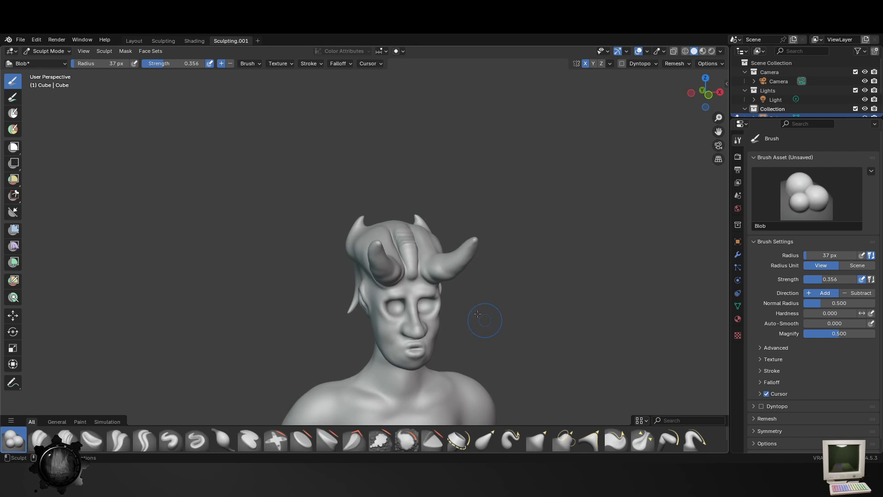
{"action": "middle_click_drag", "start_coordinate": [485, 319], "coordinate": [457, 310]}
{"action": "scroll", "coordinate": [459, 310], "scroll_direction": "up", "scroll_amount": 4}
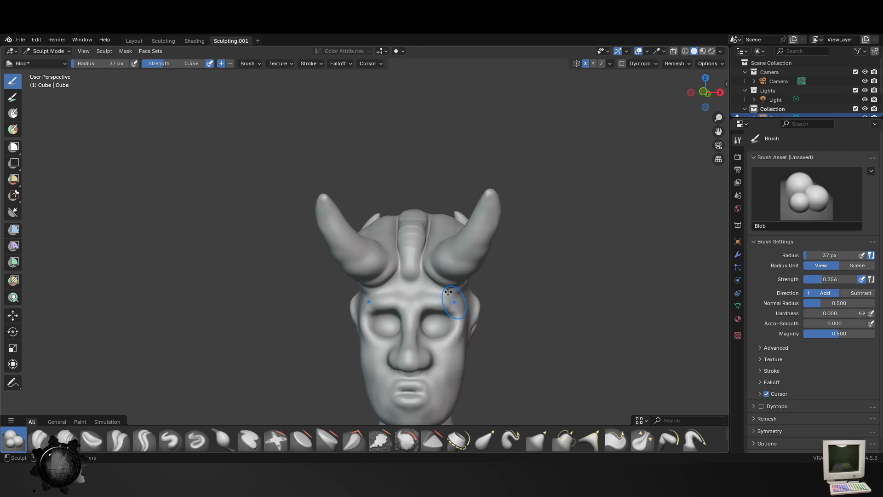
{"action": "left_click", "coordinate": [683, 65]}
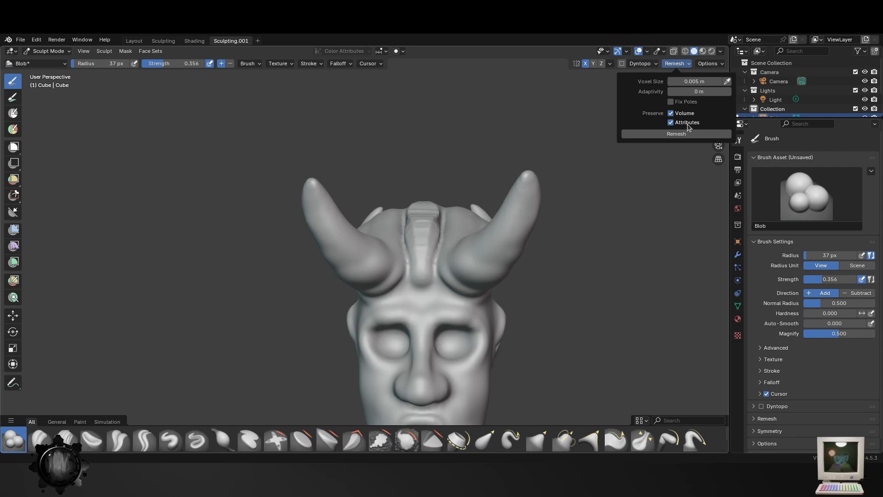
{"action": "scroll", "coordinate": [612, 248], "scroll_direction": "down", "scroll_amount": 7}
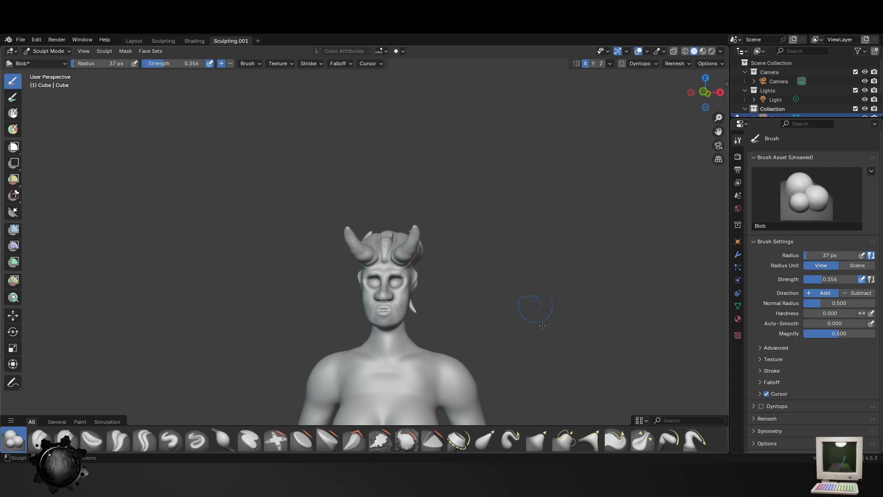
- Soften the central crown ridge and its side grooves with the Smooth brush at 71 px radius and 0.369 strength
{"action": "scroll", "coordinate": [519, 354], "scroll_direction": "up", "scroll_amount": 1}
{"action": "left_click", "coordinate": [410, 442]}
{"action": "scroll", "coordinate": [420, 285], "scroll_direction": "up", "scroll_amount": 6}
{"action": "left_click_drag", "start_coordinate": [422, 237], "coordinate": [426, 216]}
{"action": "key", "text": "f"}
{"action": "left_click", "coordinate": [432, 218]}
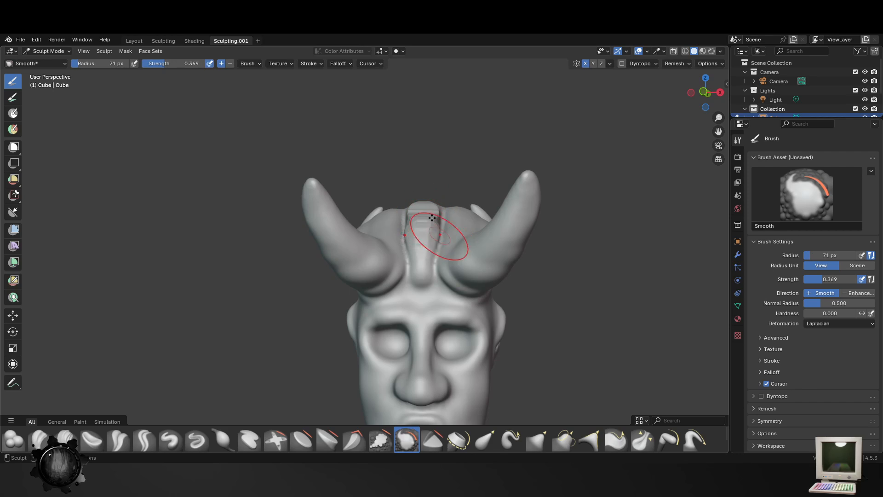
{"action": "middle_click_drag", "start_coordinate": [428, 255], "coordinate": [592, 314]}
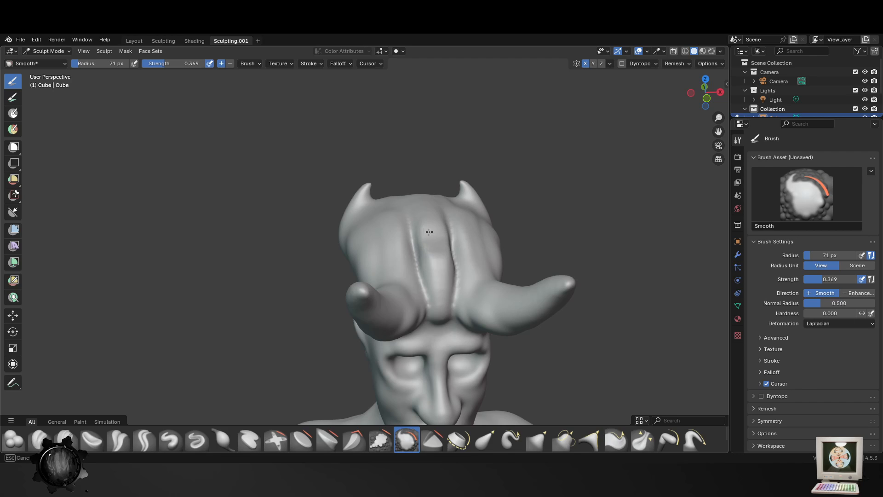
{"action": "middle_click_drag", "start_coordinate": [429, 232], "coordinate": [483, 250]}
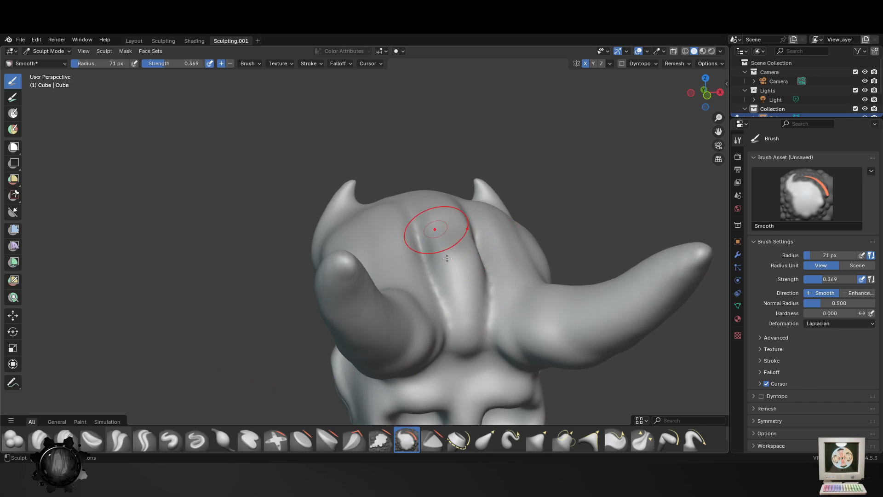
{"action": "middle_click_drag", "start_coordinate": [343, 384], "coordinate": [344, 384], "text": "shift"}
- Reshape the central crown ridge with the Elastic Grab brush at 71 px radius and 0.500 strength, and smooth its surface
{"action": "left_click", "coordinate": [487, 440]}
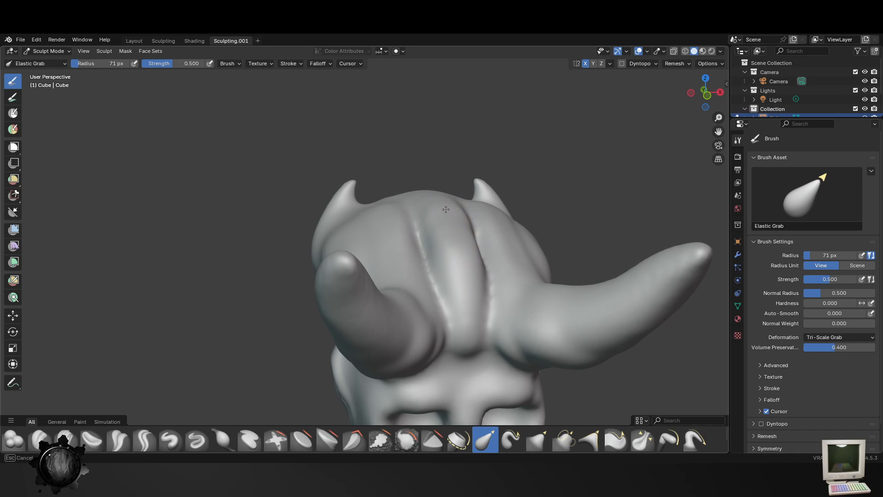
{"action": "middle_click_drag", "start_coordinate": [458, 215], "coordinate": [458, 284]}
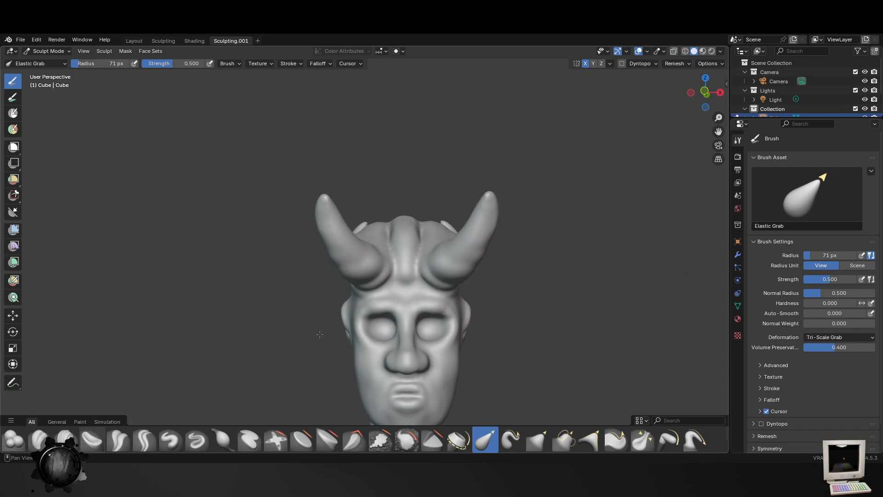
{"action": "left_click", "coordinate": [407, 440]}
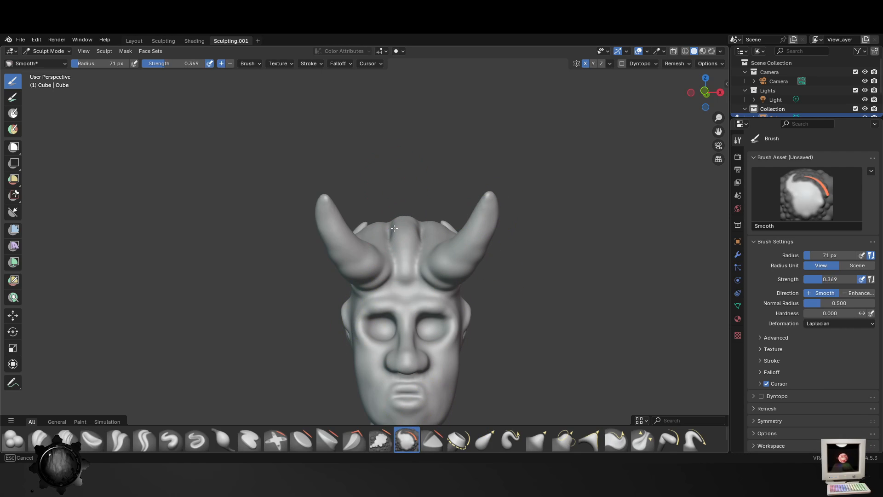
{"action": "middle_click_drag", "start_coordinate": [400, 240], "coordinate": [401, 286]}
{"action": "left_click_drag", "start_coordinate": [401, 286], "coordinate": [415, 203]}
{"action": "mouse_move", "coordinate": [434, 254]}
{"action": "middle_mouse_down"}
{"action": "mouse_move", "coordinate": [380, 246]}
{"action": "mouse_move", "coordinate": [435, 208]}
{"action": "middle_mouse_up"}
{"action": "mouse_move", "coordinate": [404, 276]}
{"action": "middle_mouse_down"}
{"action": "mouse_move", "coordinate": [374, 272]}
{"action": "mouse_move", "coordinate": [398, 202]}
{"action": "mouse_move", "coordinate": [465, 204]}
{"action": "mouse_move", "coordinate": [517, 221]}
{"action": "mouse_move", "coordinate": [440, 280]}
{"action": "middle_mouse_up"}
- Smooth the sides of the horns and their transition into the skull above the ears at 71 px radius
{"action": "middle_click_drag", "start_coordinate": [286, 193], "coordinate": [327, 183]}
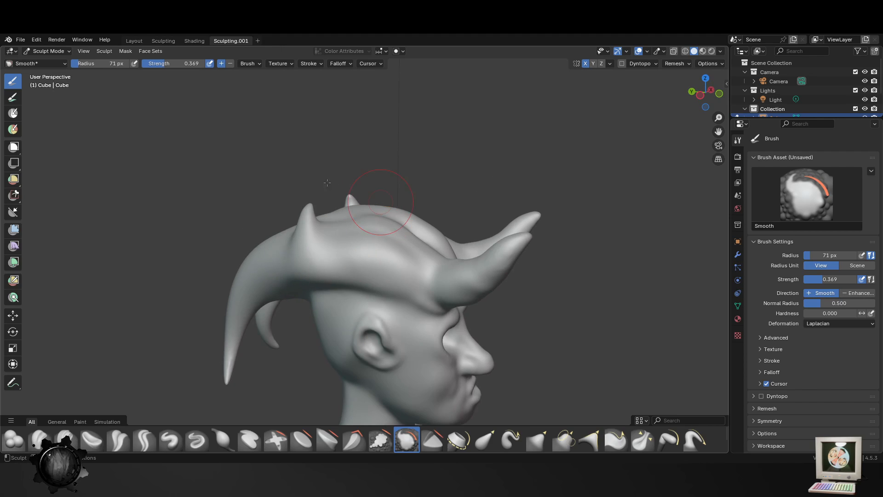
{"action": "mouse_move", "coordinate": [428, 233]}
{"action": "middle_mouse_down"}
{"action": "mouse_move", "coordinate": [365, 251]}
{"action": "mouse_move", "coordinate": [365, 331]}
{"action": "mouse_move", "coordinate": [382, 300]}
{"action": "mouse_move", "coordinate": [361, 230]}
{"action": "middle_mouse_up"}
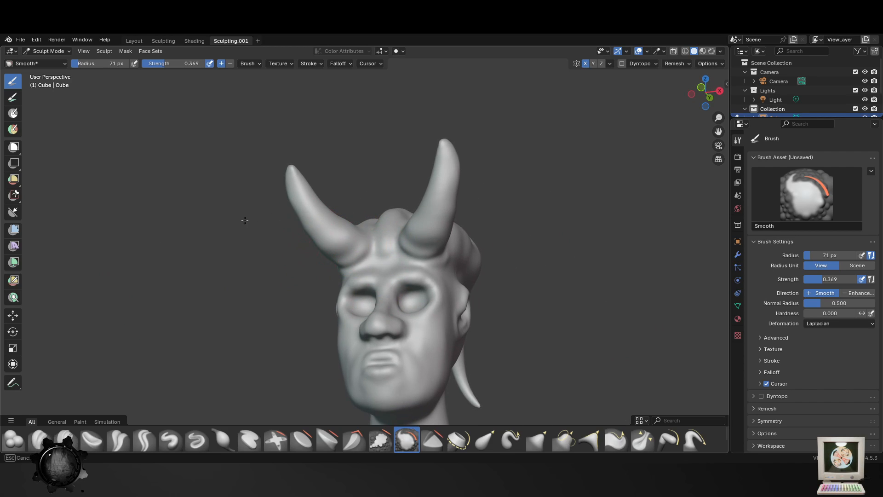
{"action": "mouse_move", "coordinate": [278, 159]}
{"action": "middle_mouse_down"}
{"action": "mouse_move", "coordinate": [353, 286]}
{"action": "mouse_move", "coordinate": [362, 230]}
{"action": "middle_mouse_up"}
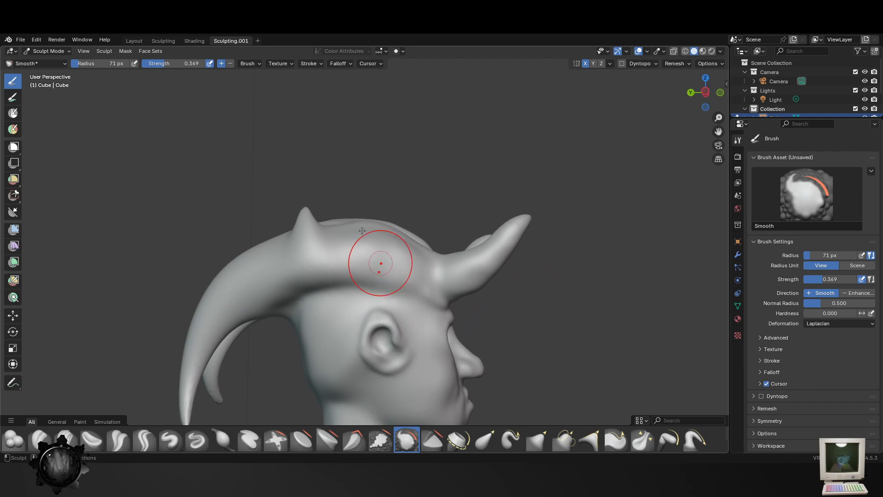
{"action": "mouse_move", "coordinate": [280, 258]}
{"action": "middle_mouse_down"}
{"action": "mouse_move", "coordinate": [365, 336]}
{"action": "mouse_move", "coordinate": [480, 339]}
{"action": "mouse_move", "coordinate": [397, 221]}
{"action": "middle_mouse_up"}
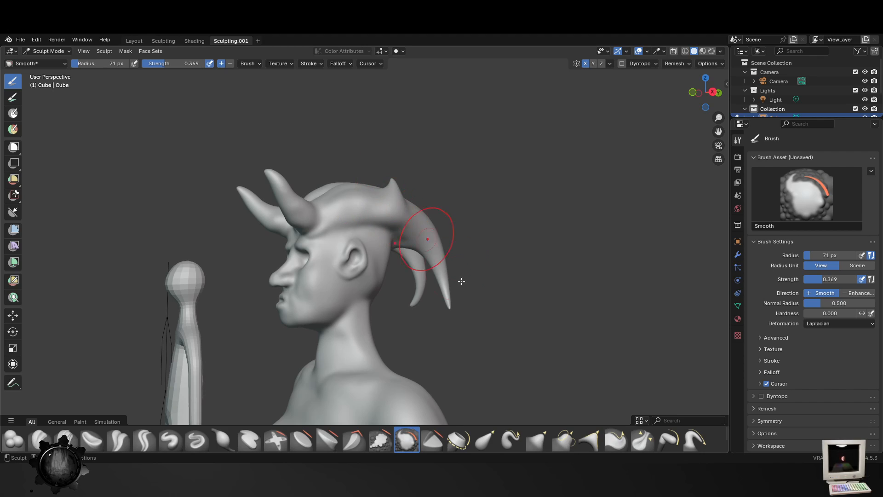
{"action": "middle_click_drag", "start_coordinate": [462, 281], "coordinate": [349, 316]}
{"action": "scroll", "coordinate": [296, 303], "scroll_direction": "up", "scroll_amount": 3}
{"action": "middle_click_drag", "start_coordinate": [294, 304], "coordinate": [352, 288]}
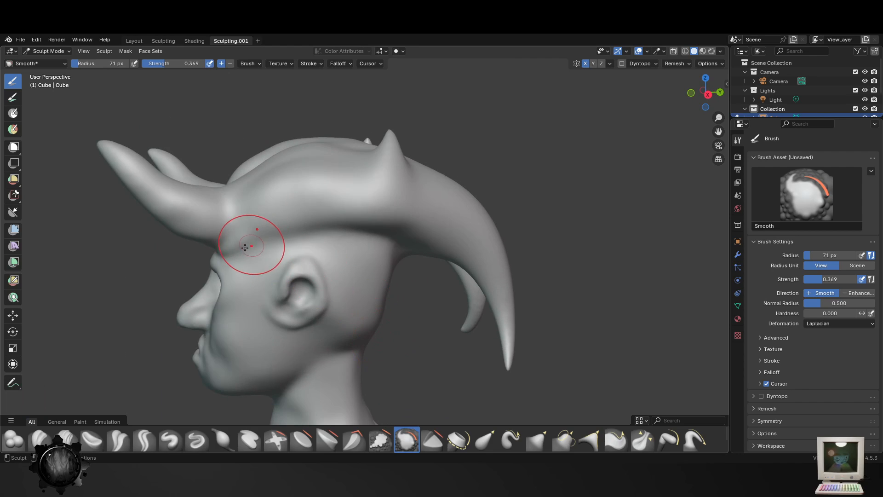
{"action": "middle_click_drag", "start_coordinate": [252, 243], "coordinate": [395, 227]}
- Blend the ridges and grooves on top of the crown into the horn bases with the Smooth brush
{"action": "middle_click_drag", "start_coordinate": [417, 172], "coordinate": [410, 400]}
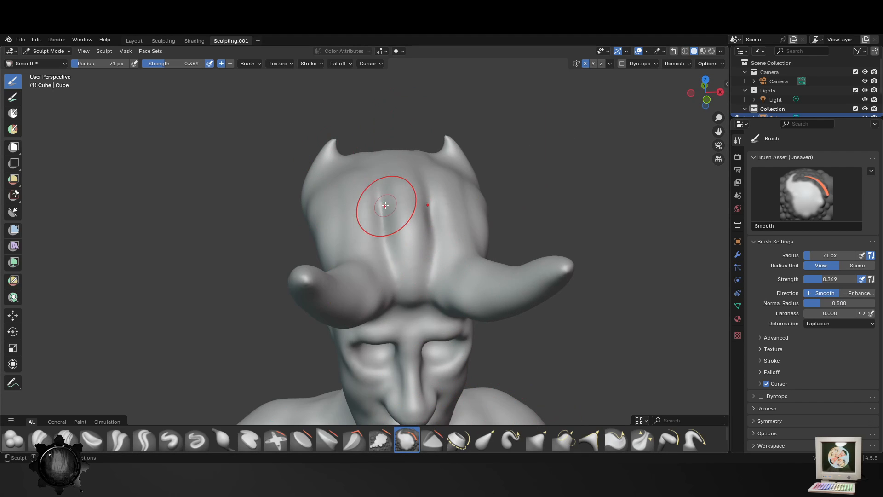
{"action": "left_click_drag", "start_coordinate": [376, 190], "coordinate": [381, 209]}
{"action": "middle_click_drag", "start_coordinate": [413, 368], "coordinate": [400, 266]}
{"action": "middle_click_drag", "start_coordinate": [437, 203], "coordinate": [439, 291]}
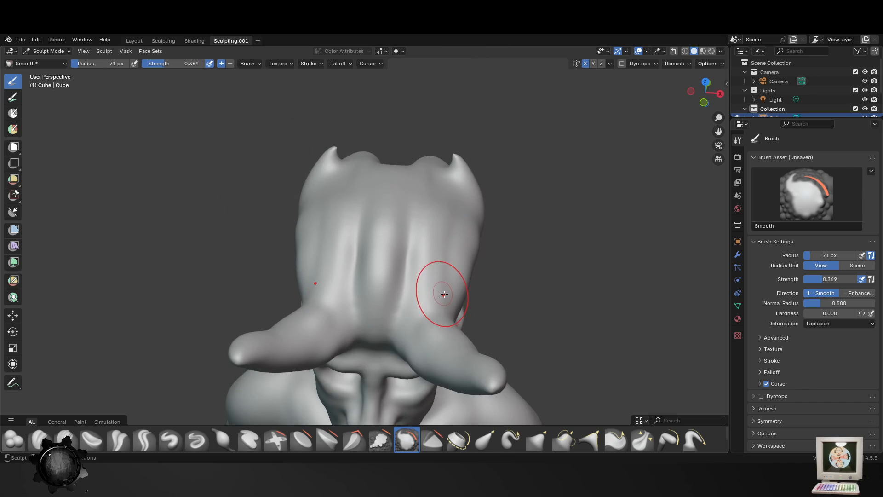
- Smooth the spikes on the rear horns and the surface around their bases at 71 px radius and 0.369 strength
{"action": "scroll", "coordinate": [446, 316], "scroll_direction": "down", "scroll_amount": 5}
{"action": "middle_click_drag", "start_coordinate": [447, 323], "coordinate": [371, 177]}
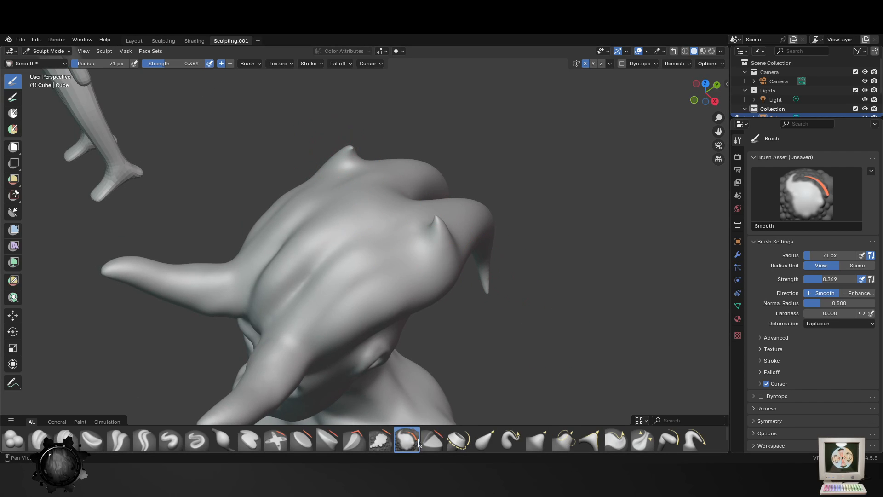
{"action": "middle_click_drag", "start_coordinate": [419, 182], "coordinate": [372, 150]}
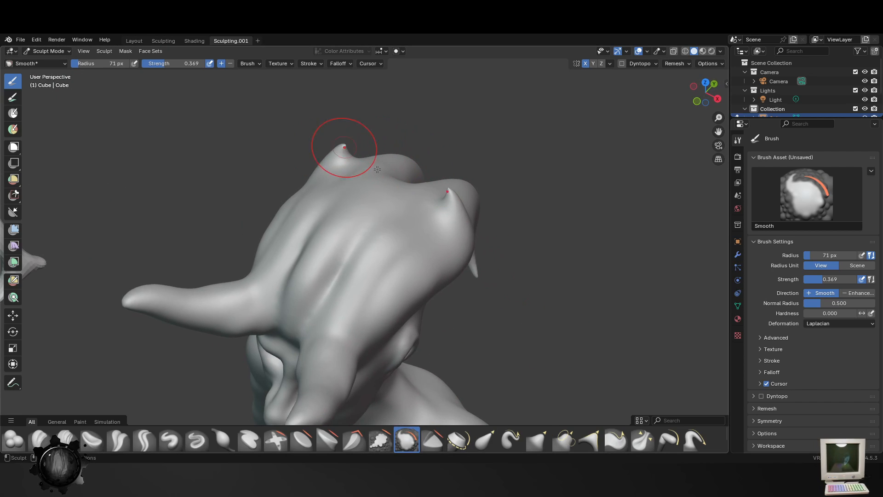
{"action": "middle_click_drag", "start_coordinate": [301, 114], "coordinate": [353, 148]}
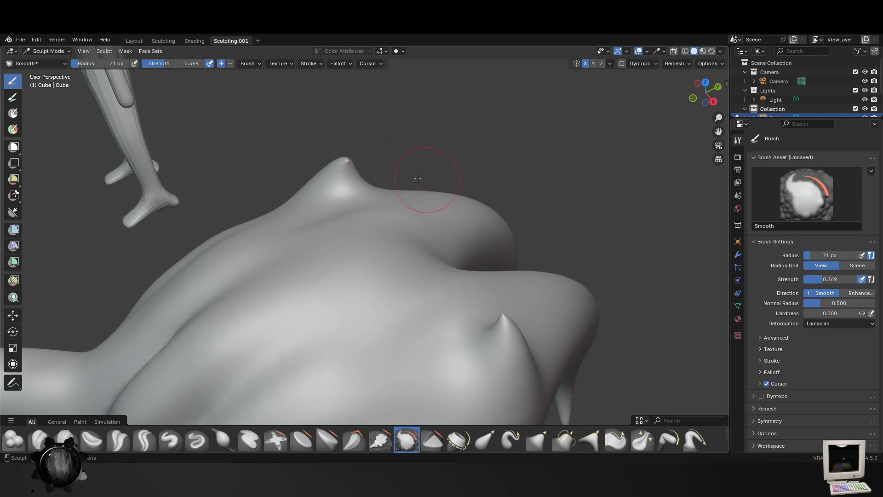
{"action": "middle_click_drag", "start_coordinate": [418, 178], "coordinate": [363, 168]}
{"action": "middle_click_drag", "start_coordinate": [230, 244], "coordinate": [207, 207]}
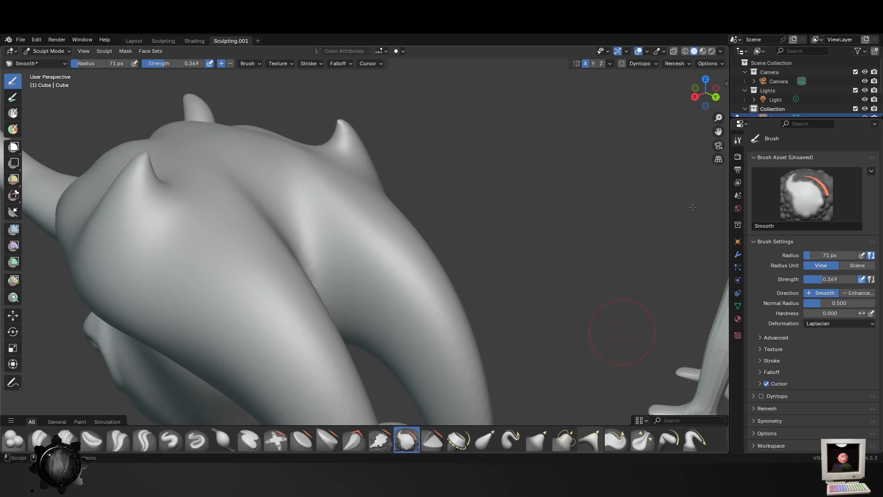
- Remesh the sculpture at 0.005 m voxel size with volume and attributes preserved, and save the file
{"action": "left_click", "coordinate": [675, 63]}
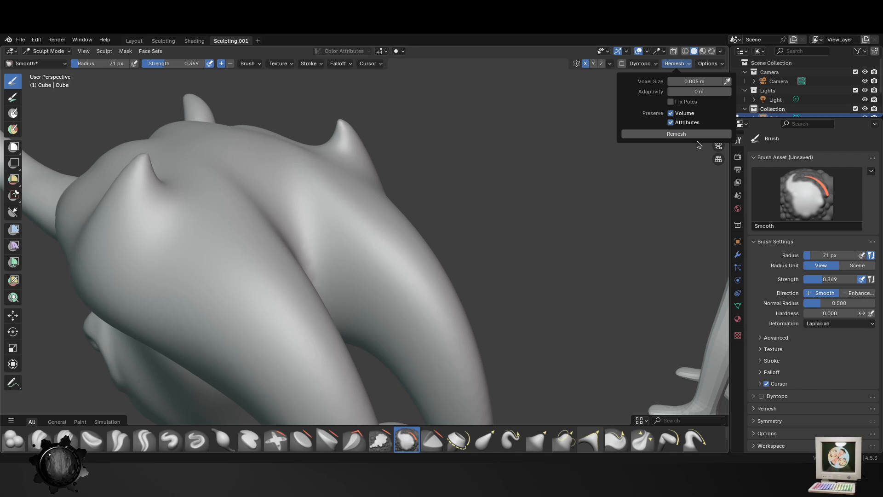
{"action": "left_click", "coordinate": [672, 136]}
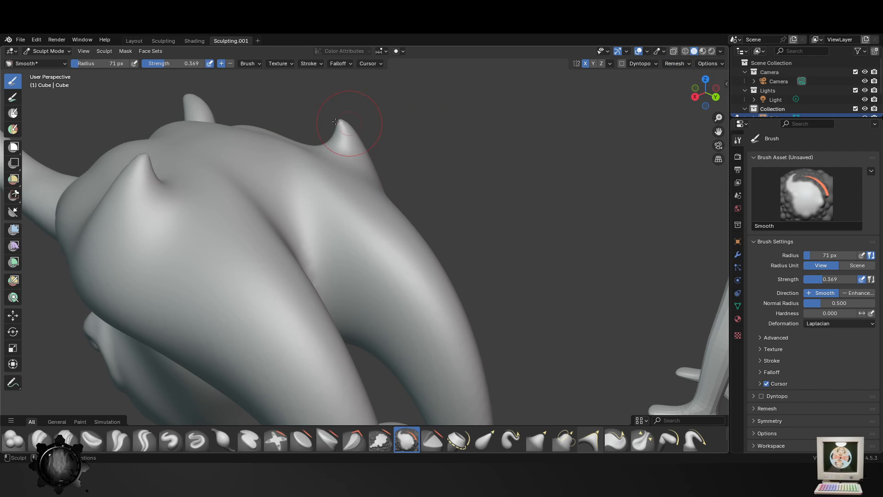
{"action": "scroll", "coordinate": [391, 184], "scroll_direction": "down", "scroll_amount": 5}
{"action": "middle_click_drag", "start_coordinate": [354, 262], "coordinate": [414, 258]}
{"action": "key", "text": "ctrl+s"}
{"action": "scroll", "coordinate": [405, 303], "scroll_direction": "down", "scroll_amount": 4}
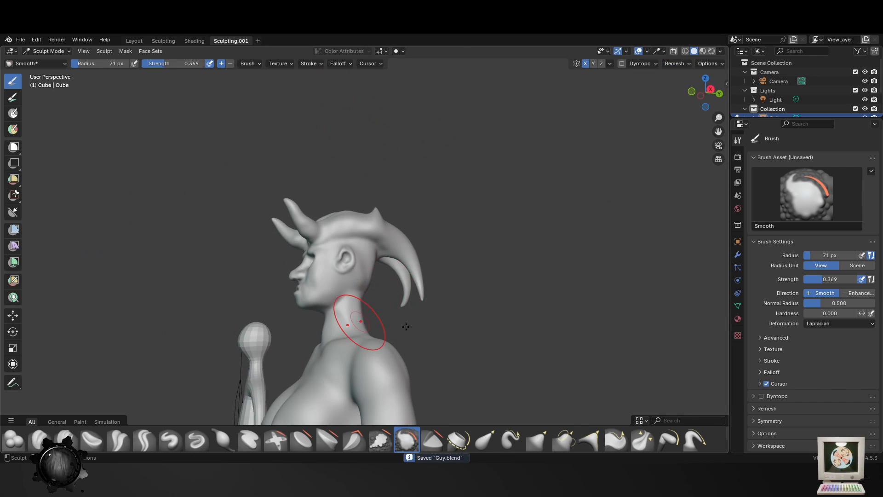
- Review the full figure, save the file again and open the brush's texture properties
{"action": "middle_click_drag", "start_coordinate": [405, 326], "coordinate": [463, 286]}
{"action": "middle_click_drag", "start_coordinate": [462, 285], "coordinate": [495, 196], "text": "shift"}
{"action": "scroll", "coordinate": [460, 308], "scroll_direction": "down", "scroll_amount": 6}
{"action": "mouse_move", "coordinate": [451, 329]}
{"action": "middle_mouse_down"}
{"action": "mouse_move", "coordinate": [484, 334]}
{"action": "mouse_move", "coordinate": [364, 331]}
{"action": "middle_mouse_up"}
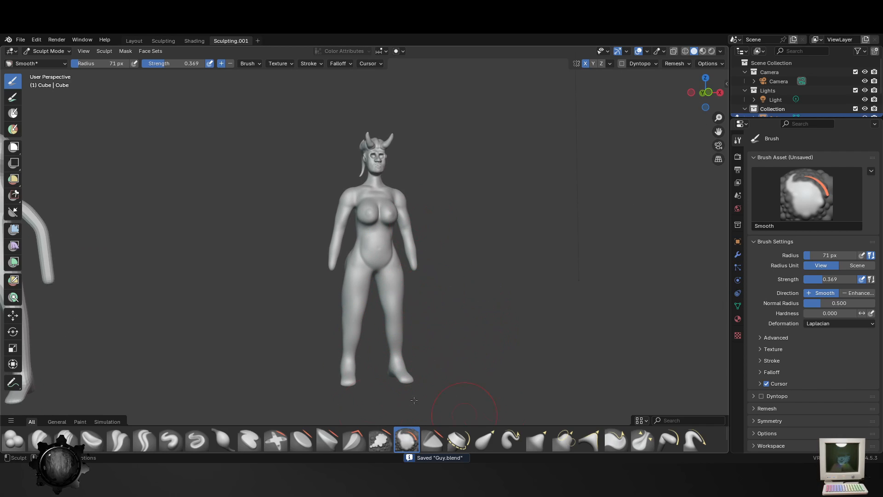
{"action": "middle_click_drag", "start_coordinate": [457, 256], "coordinate": [436, 272]}
{"action": "scroll", "coordinate": [449, 271], "scroll_direction": "up", "scroll_amount": 4}
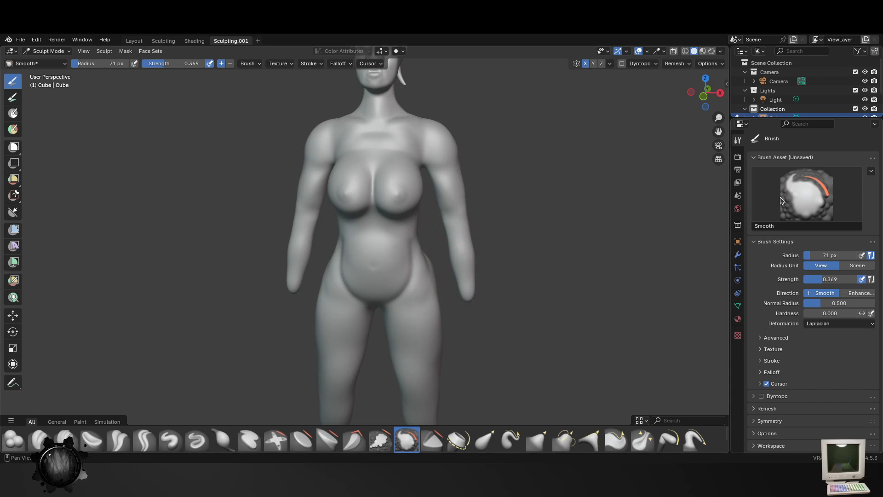
{"action": "key", "text": "ctrl+s"}
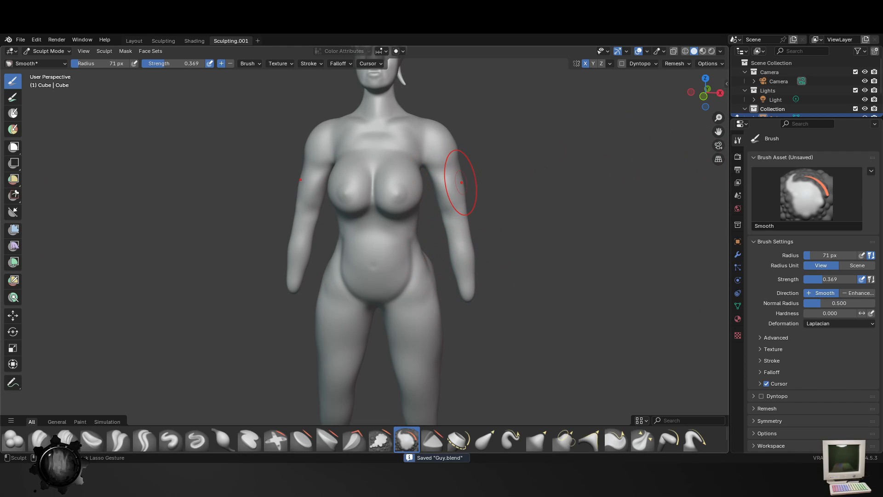
{"action": "left_click", "coordinate": [738, 156]}
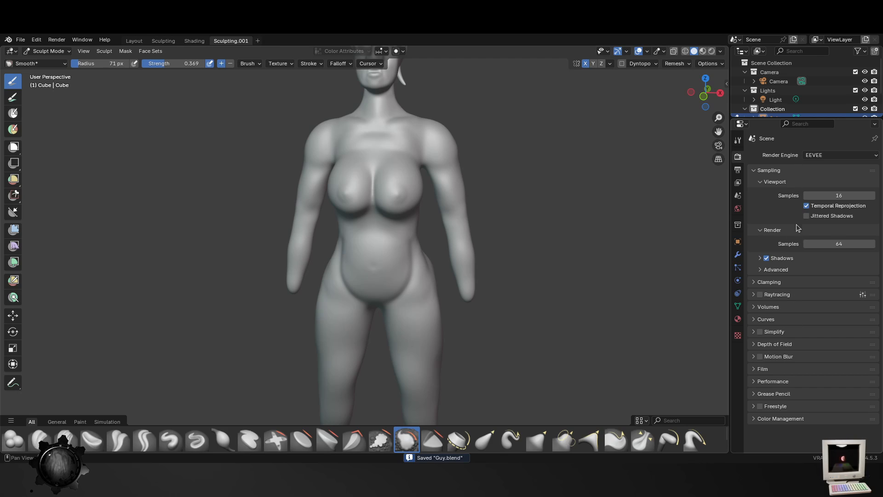
{"action": "left_click", "coordinate": [738, 336]}
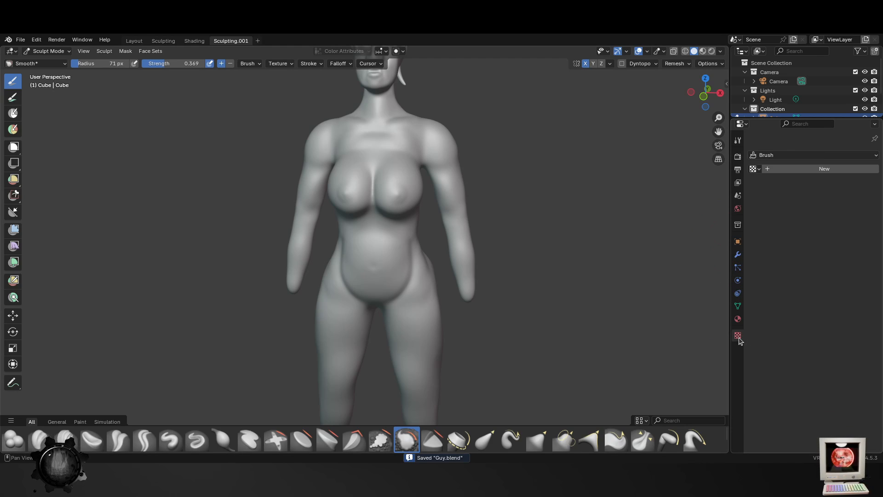
- Open the Smooth brush's settings and add a new texture to the brush
{"action": "left_click", "coordinate": [735, 157]}
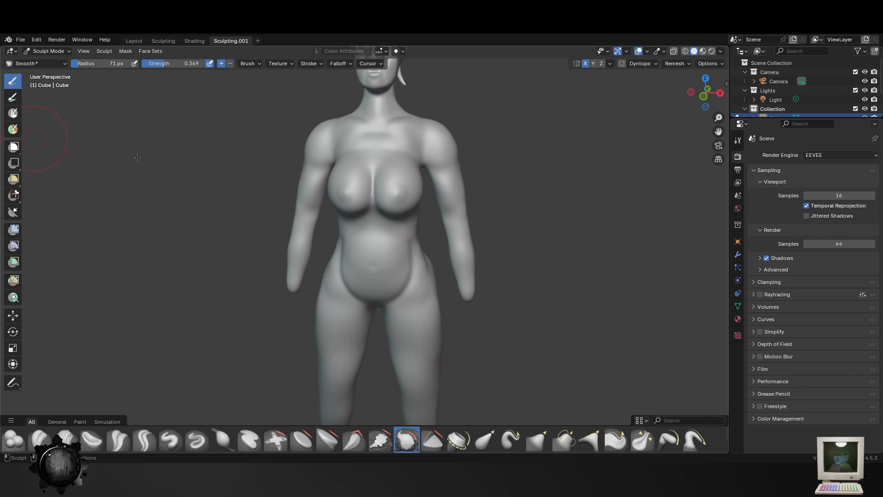
{"action": "left_click", "coordinate": [738, 141]}
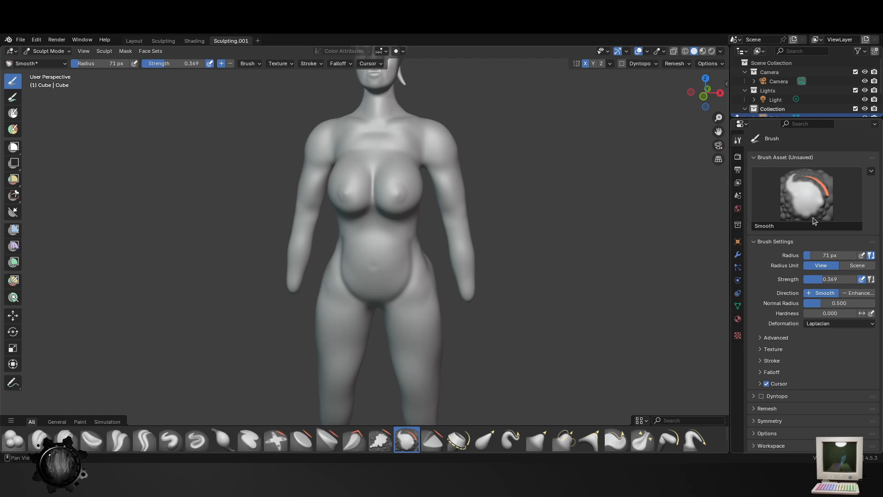
{"action": "left_click", "coordinate": [818, 191]}
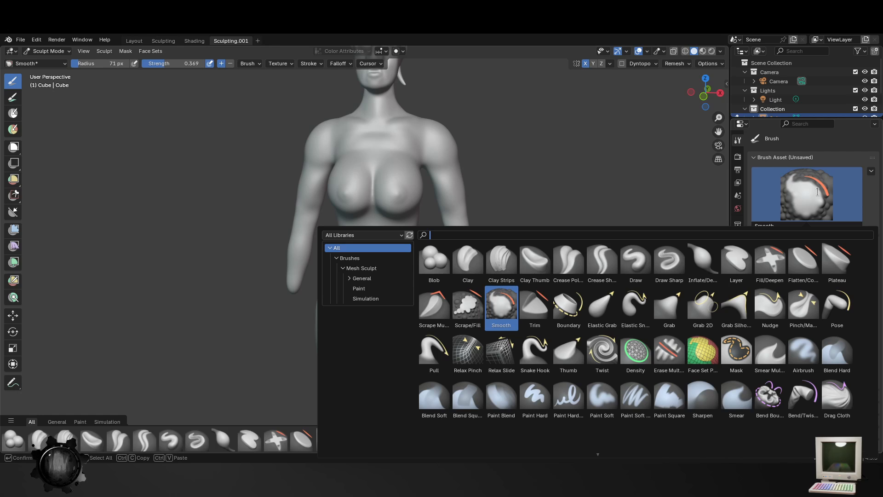
{"action": "left_click", "coordinate": [765, 349]}
{"action": "left_click", "coordinate": [832, 380]}
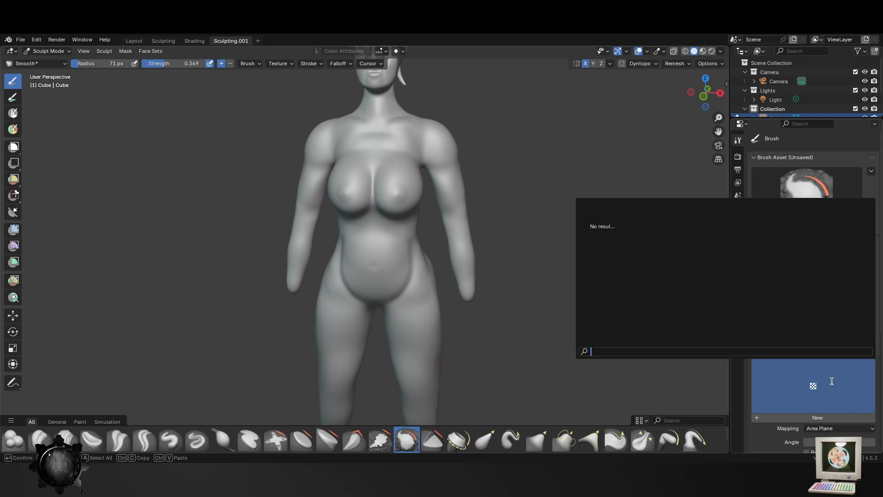
{"action": "left_click", "coordinate": [817, 417]}
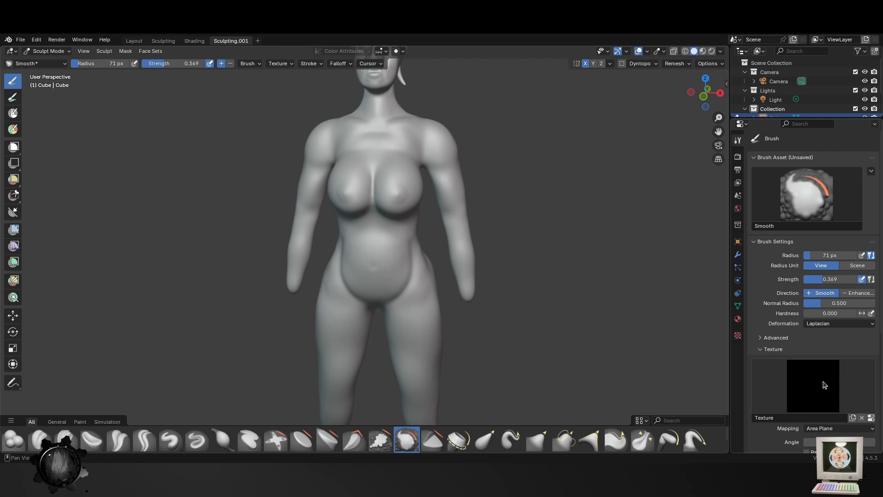
{"action": "left_click", "coordinate": [823, 382]}
- Set the new brush texture's type to Clouds and return to the brush settings
{"action": "left_click", "coordinate": [737, 336]}
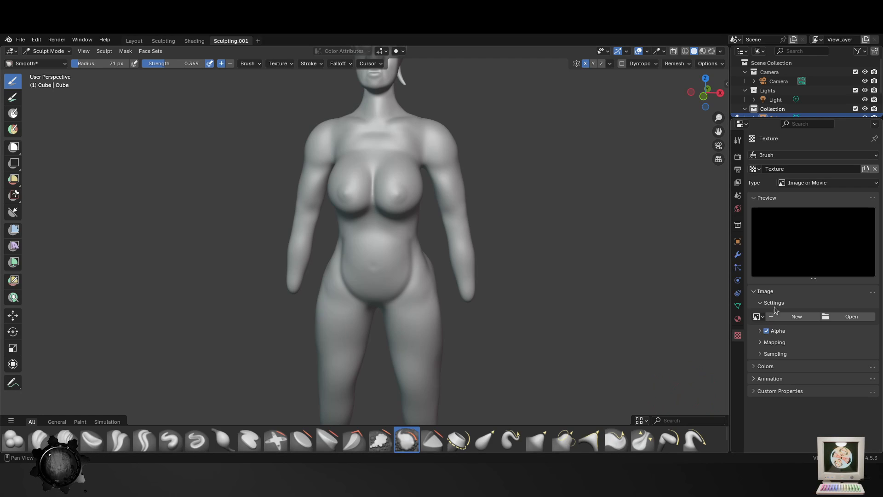
{"action": "left_click", "coordinate": [810, 183]}
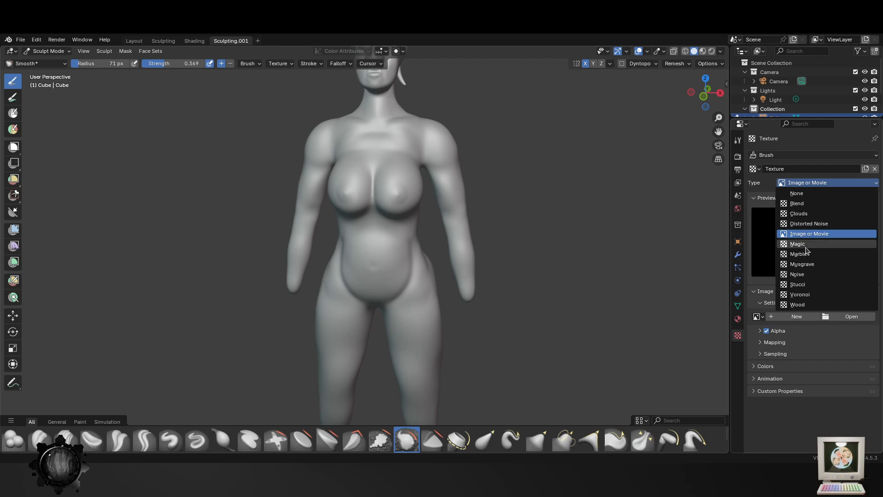
{"action": "left_click", "coordinate": [800, 214]}
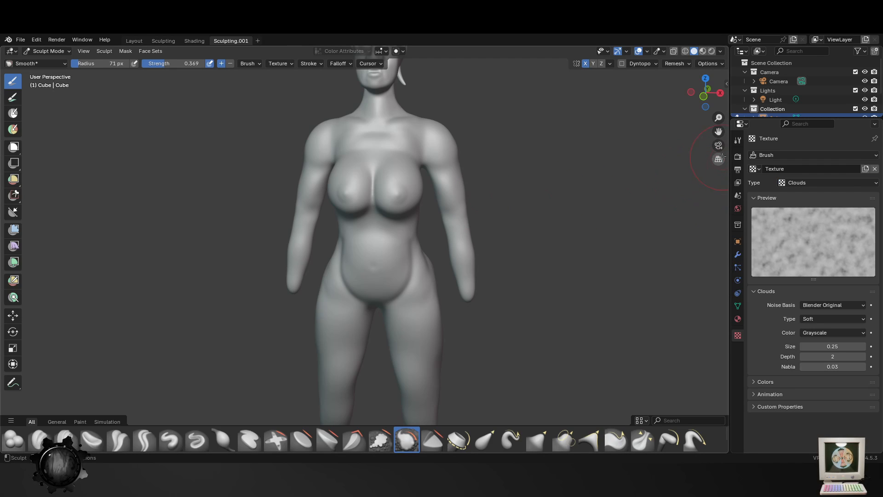
{"action": "left_click", "coordinate": [738, 157]}
{"action": "left_click", "coordinate": [738, 140]}
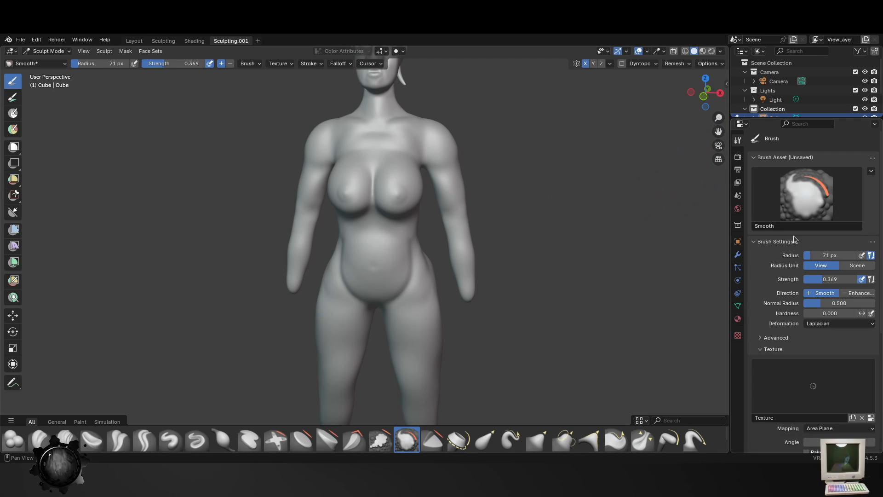
- Switch to the Blob brush and enlarge its radius to 169 px over the belly
{"action": "scroll", "coordinate": [414, 213], "scroll_direction": "up", "scroll_amount": 4}
{"action": "middle_click_drag", "start_coordinate": [404, 252], "coordinate": [401, 234]}
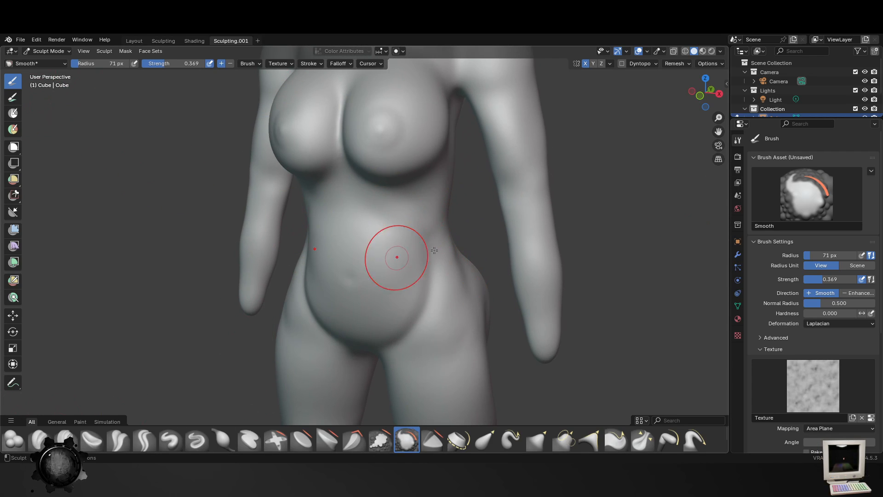
{"action": "left_click", "coordinate": [18, 438]}
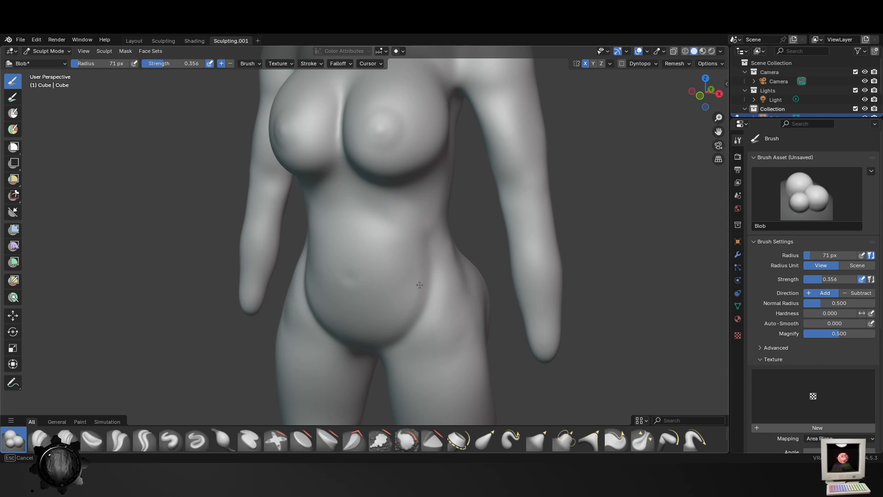
{"action": "key", "text": "f"}
{"action": "left_click", "coordinate": [492, 258]}
{"action": "left_click_drag", "start_coordinate": [435, 233], "coordinate": [428, 253]}
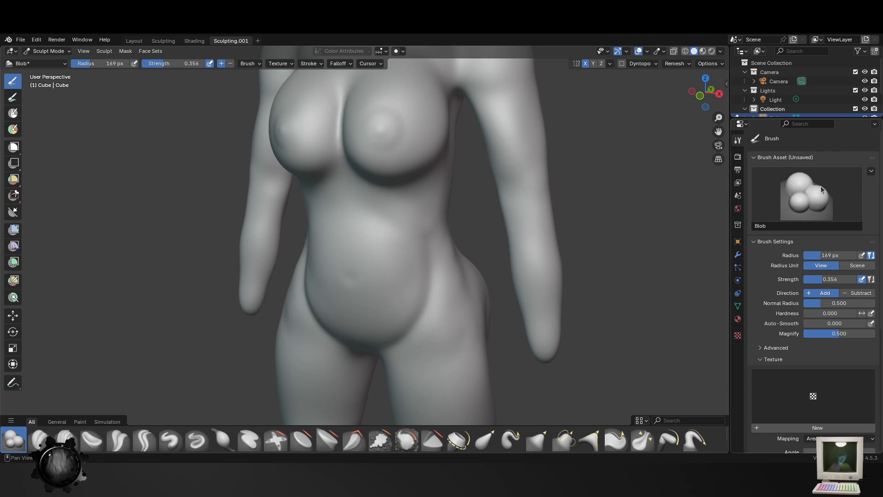
- Add a texture to the Blob brush and replace it with the existing clouds texture
{"action": "scroll", "coordinate": [820, 186], "scroll_direction": "down", "scroll_amount": 3}
{"action": "left_click", "coordinate": [800, 371]}
{"action": "left_click", "coordinate": [801, 346]}
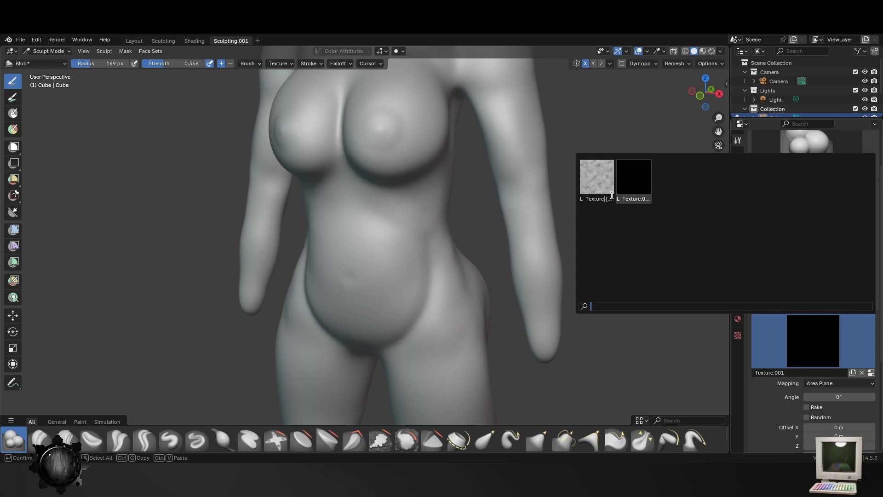
{"action": "left_click", "coordinate": [601, 182]}
- Try the clouds-textured Blob brush on the belly, hips and buttocks, and undo the strokes
{"action": "left_click_drag", "start_coordinate": [375, 255], "coordinate": [449, 324]}
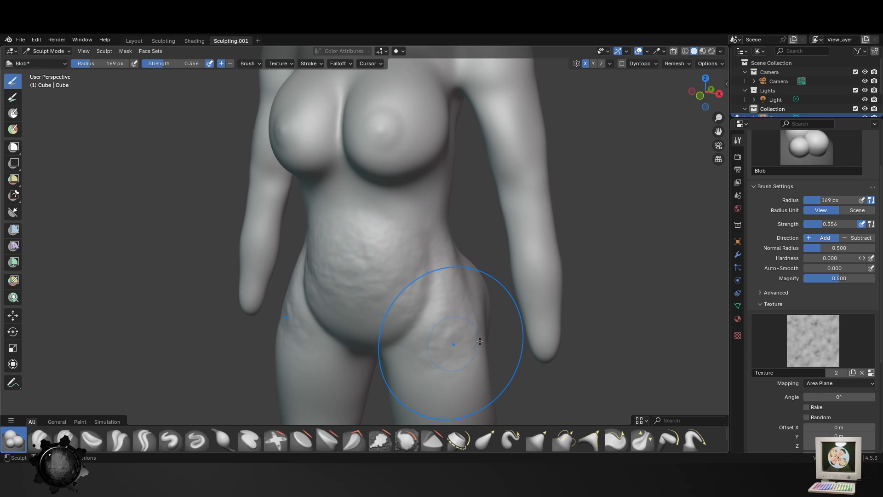
{"action": "middle_click_drag", "start_coordinate": [451, 333], "coordinate": [316, 244]}
{"action": "left_click_drag", "start_coordinate": [351, 297], "coordinate": [325, 302]}
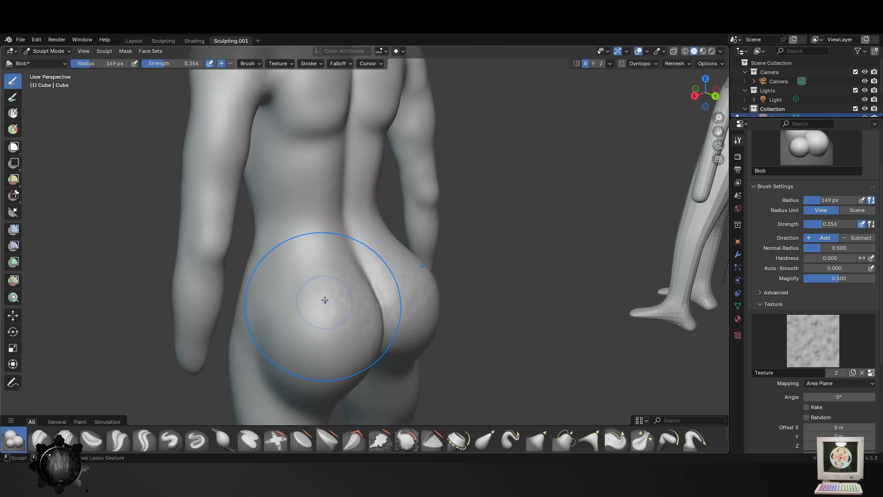
{"action": "key", "text": "ctrl+z"}
- Brush the bumpy clouds texture onto the upper back with the Blob brush
{"action": "left_click_drag", "start_coordinate": [328, 122], "coordinate": [311, 138]}
{"action": "middle_click_drag", "start_coordinate": [352, 104], "coordinate": [370, 209], "text": "shift"}
{"action": "mouse_move", "coordinate": [339, 108]}
{"action": "left_mouse_down"}
{"action": "mouse_move", "coordinate": [230, 156]}
{"action": "mouse_move", "coordinate": [258, 179]}
{"action": "left_mouse_up"}
{"action": "scroll", "coordinate": [312, 231], "scroll_direction": "down", "scroll_amount": 4}
{"action": "middle_click_drag", "start_coordinate": [295, 207], "coordinate": [396, 183]}
{"action": "left_click_drag", "start_coordinate": [390, 178], "coordinate": [367, 220]}
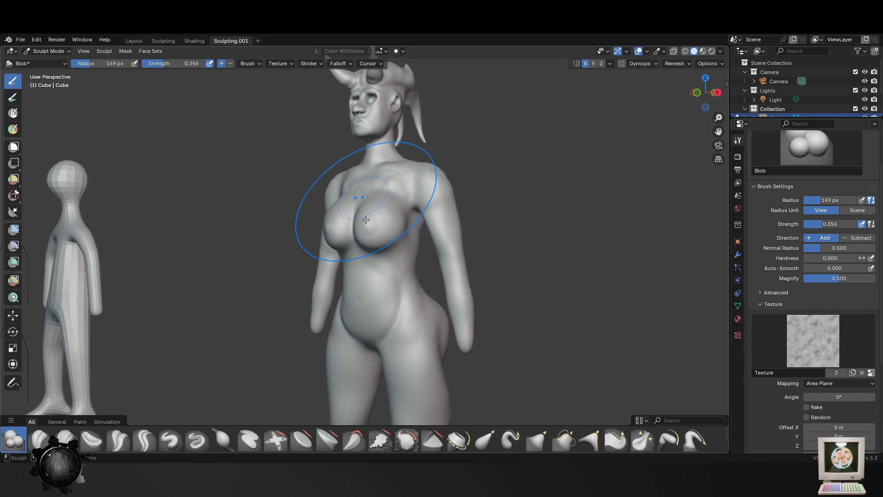
- Reduce the Blob brush radius to 82 px and texture the upper chest, shoulders and arms
{"action": "middle_click_drag", "start_coordinate": [473, 260], "coordinate": [516, 248]}
{"action": "key", "text": "f"}
{"action": "left_click", "coordinate": [488, 246]}
{"action": "mouse_move", "coordinate": [407, 190]}
{"action": "left_mouse_down"}
{"action": "mouse_move", "coordinate": [404, 180]}
{"action": "mouse_move", "coordinate": [450, 203]}
{"action": "mouse_move", "coordinate": [459, 251]}
{"action": "left_mouse_up"}
{"action": "middle_click_drag", "start_coordinate": [460, 253], "coordinate": [475, 272]}
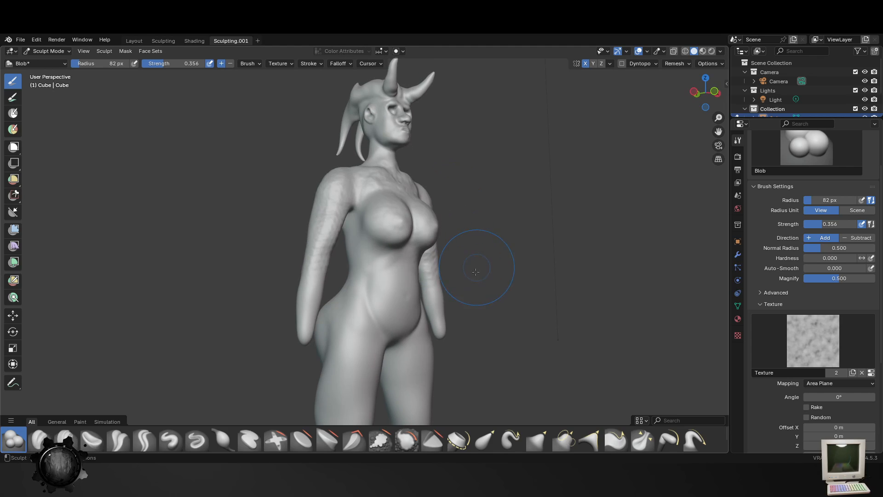
- Texture the lower back, the sides of the waist and the outer hips with the Blob brush
{"action": "middle_click_drag", "start_coordinate": [306, 256], "coordinate": [427, 259]}
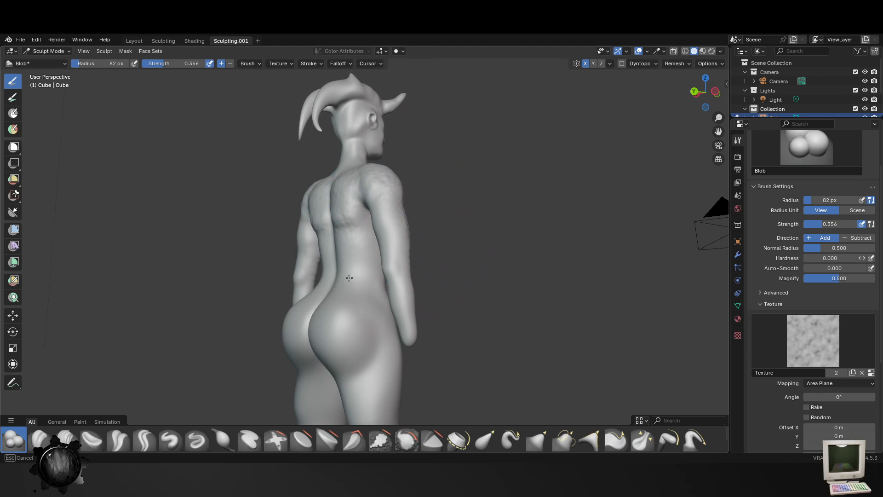
{"action": "left_click_drag", "start_coordinate": [349, 277], "coordinate": [373, 240]}
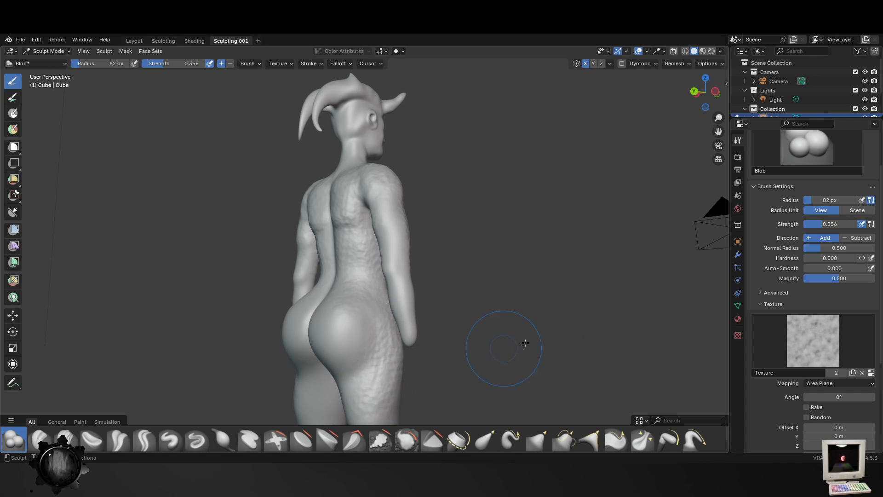
{"action": "middle_click_drag", "start_coordinate": [525, 343], "coordinate": [428, 347]}
- Extend the bumpy skin texture over the arms, upper chest and lower belly
{"action": "scroll", "coordinate": [427, 345], "scroll_direction": "up", "scroll_amount": 1}
{"action": "left_click_drag", "start_coordinate": [443, 178], "coordinate": [407, 168]}
{"action": "mouse_move", "coordinate": [416, 221]}
{"action": "middle_mouse_down"}
{"action": "mouse_move", "coordinate": [384, 225]}
{"action": "mouse_move", "coordinate": [502, 281]}
{"action": "middle_mouse_up"}
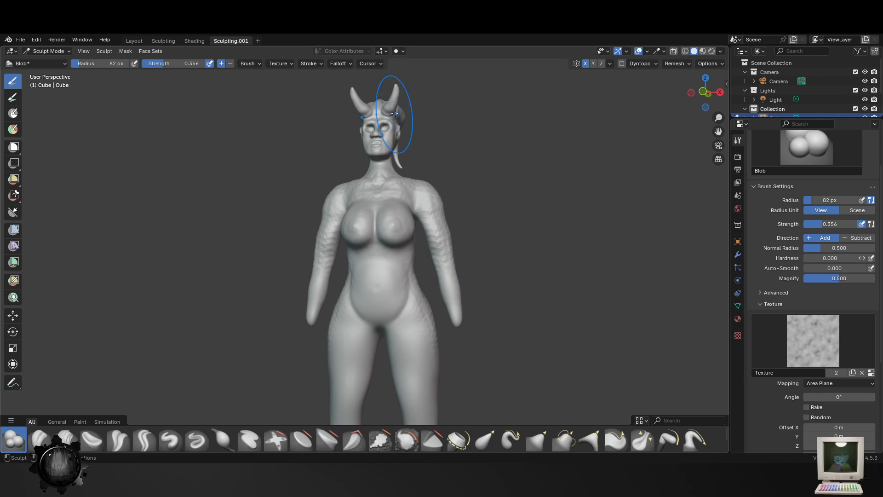
{"action": "middle_click_drag", "start_coordinate": [483, 197], "coordinate": [438, 247]}
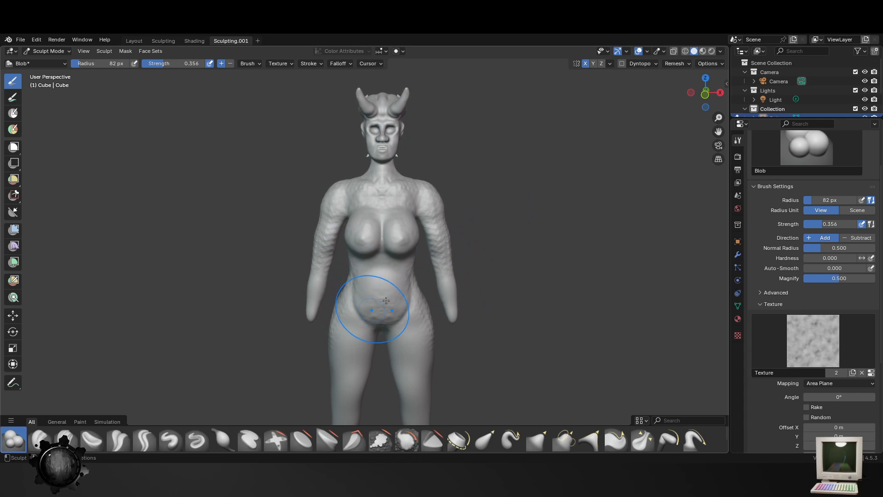
- Cover the thighs, knees, calves and buttocks with the clouds texture, front and back, at 82 px radius
{"action": "middle_click_drag", "start_coordinate": [350, 352], "coordinate": [389, 255], "text": "shift"}
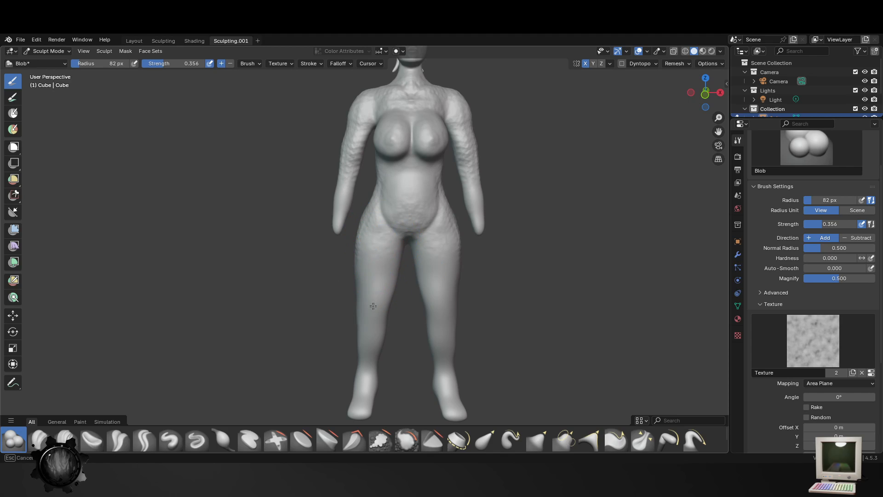
{"action": "middle_click_drag", "start_coordinate": [355, 315], "coordinate": [364, 286]}
{"action": "middle_click_drag", "start_coordinate": [335, 338], "coordinate": [424, 296]}
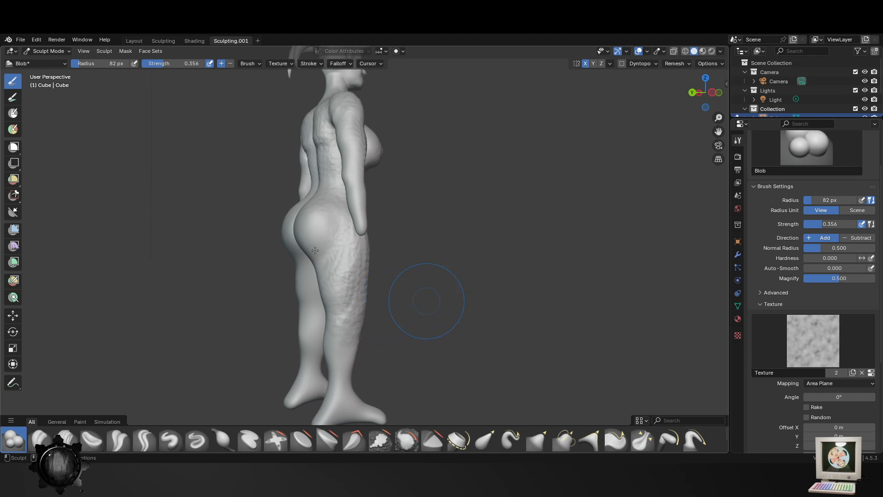
{"action": "middle_click_drag", "start_coordinate": [321, 236], "coordinate": [318, 230]}
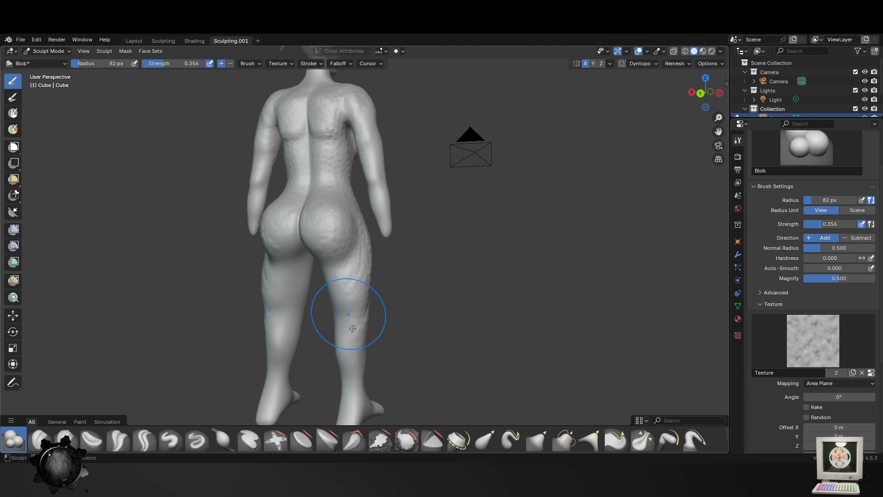
{"action": "mouse_move", "coordinate": [340, 295]}
{"action": "middle_mouse_down"}
{"action": "mouse_move", "coordinate": [360, 291]}
{"action": "mouse_move", "coordinate": [359, 273]}
{"action": "middle_mouse_up"}
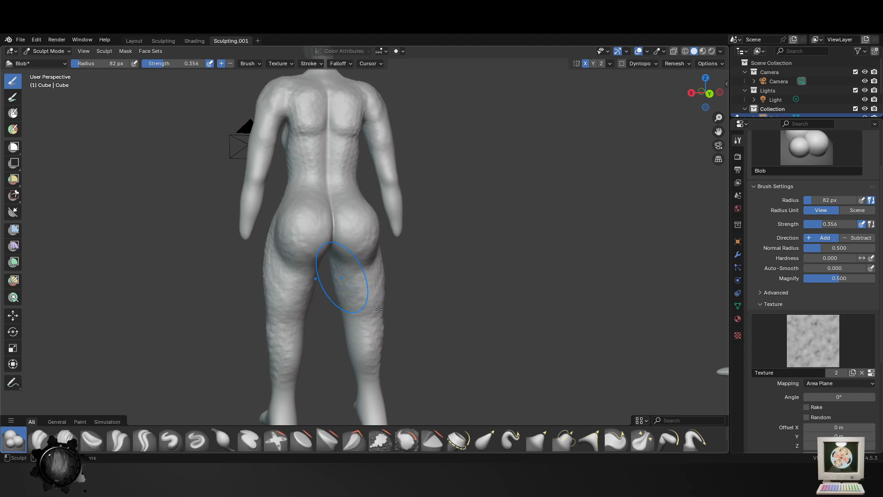
{"action": "mouse_move", "coordinate": [379, 309]}
{"action": "middle_mouse_down"}
{"action": "mouse_move", "coordinate": [256, 365]}
{"action": "mouse_move", "coordinate": [424, 335]}
{"action": "middle_mouse_up"}
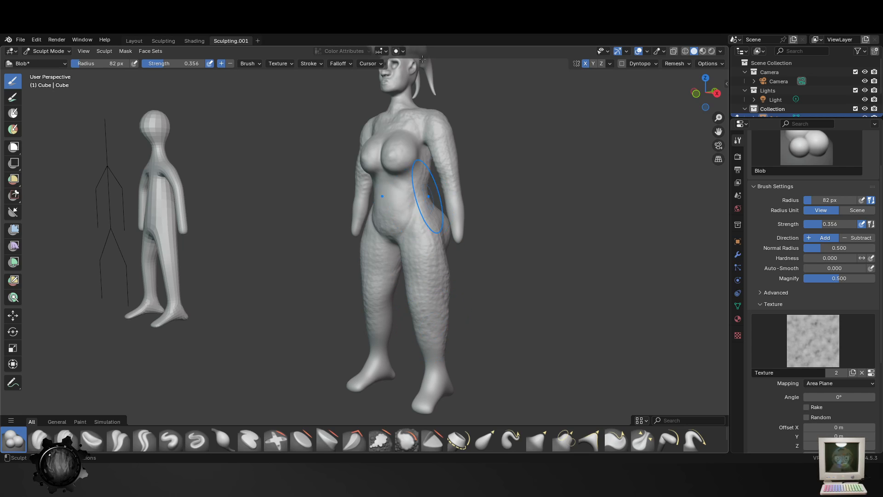
- Examine the textured skin on the whole figure from the front and side
{"action": "middle_click_drag", "start_coordinate": [423, 198], "coordinate": [415, 208]}
{"action": "scroll", "coordinate": [415, 208], "scroll_direction": "up", "scroll_amount": 2}
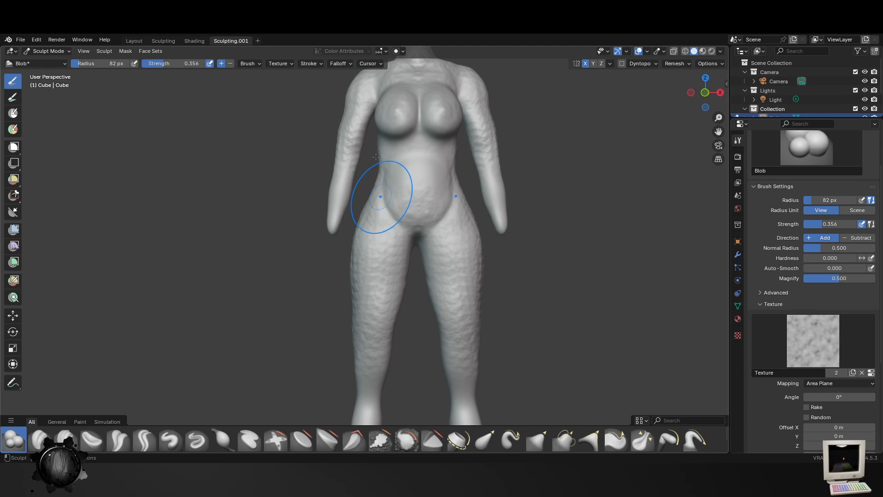
{"action": "mouse_move", "coordinate": [538, 100]}
{"action": "middle_mouse_down"}
{"action": "mouse_move", "coordinate": [488, 119]}
{"action": "mouse_move", "coordinate": [486, 190]}
{"action": "mouse_move", "coordinate": [555, 144]}
{"action": "middle_mouse_up"}
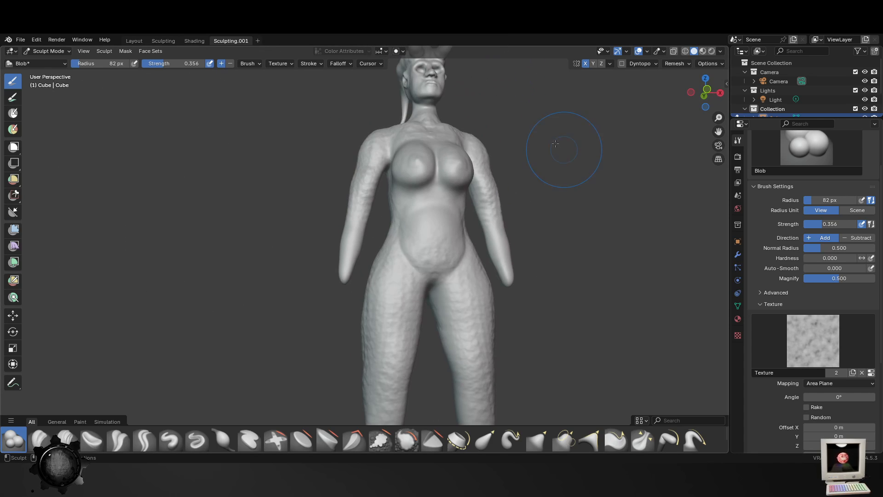
{"action": "mouse_move", "coordinate": [537, 192]}
{"action": "middle_mouse_down"}
{"action": "mouse_move", "coordinate": [557, 193]}
{"action": "mouse_move", "coordinate": [427, 203]}
{"action": "middle_mouse_up"}
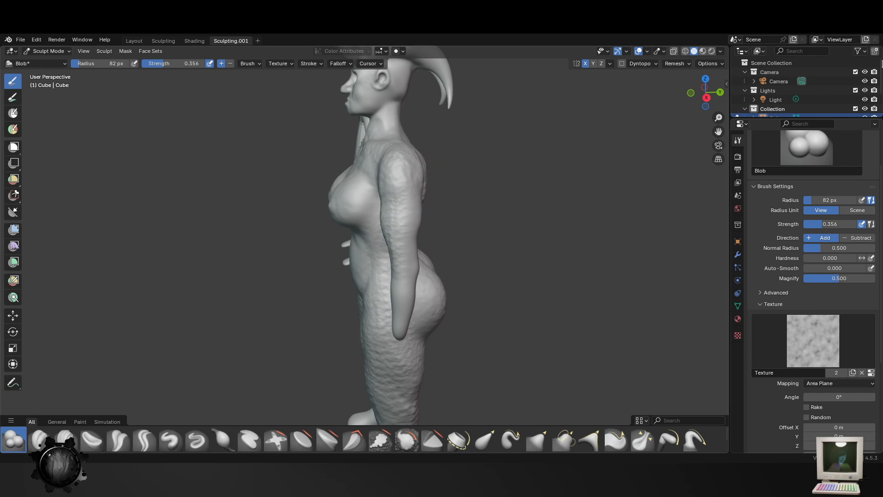
{"action": "middle_click_drag", "start_coordinate": [455, 208], "coordinate": [516, 197]}
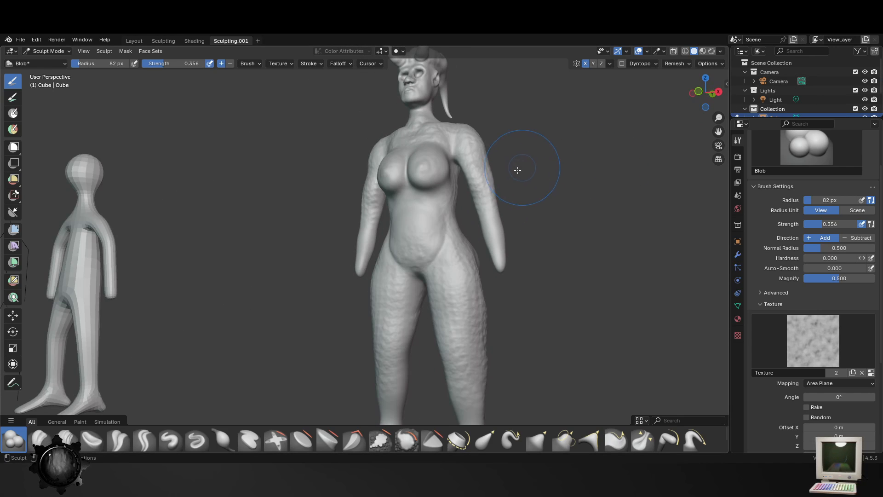
{"action": "scroll", "coordinate": [510, 204], "scroll_direction": "down", "scroll_amount": 5}
- Switch from Sculpt Mode to Object Mode and deselect the horned figure
{"action": "key", "text": "alt+a"}
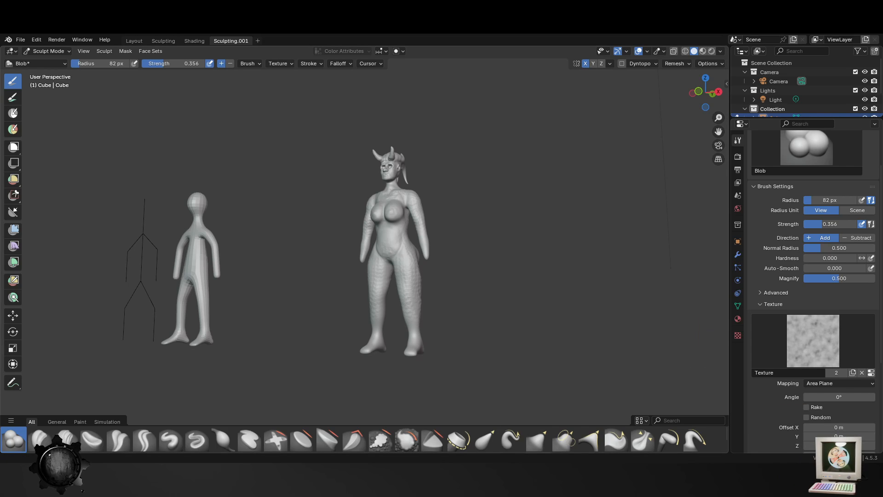
{"action": "left_click", "coordinate": [52, 51]}
{"action": "left_click", "coordinate": [49, 61]}
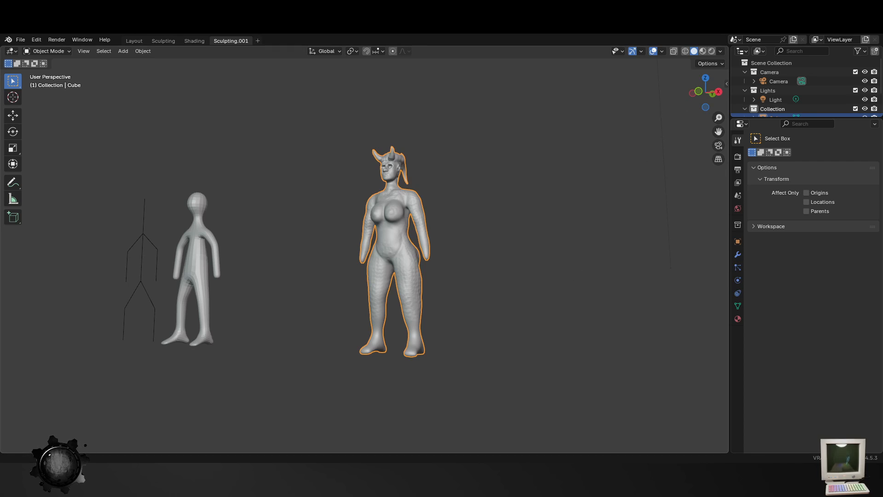
{"action": "middle_click_drag", "start_coordinate": [483, 276], "coordinate": [526, 274]}
{"action": "scroll", "coordinate": [553, 291], "scroll_direction": "up", "scroll_amount": 3}
{"action": "left_click", "coordinate": [552, 291]}
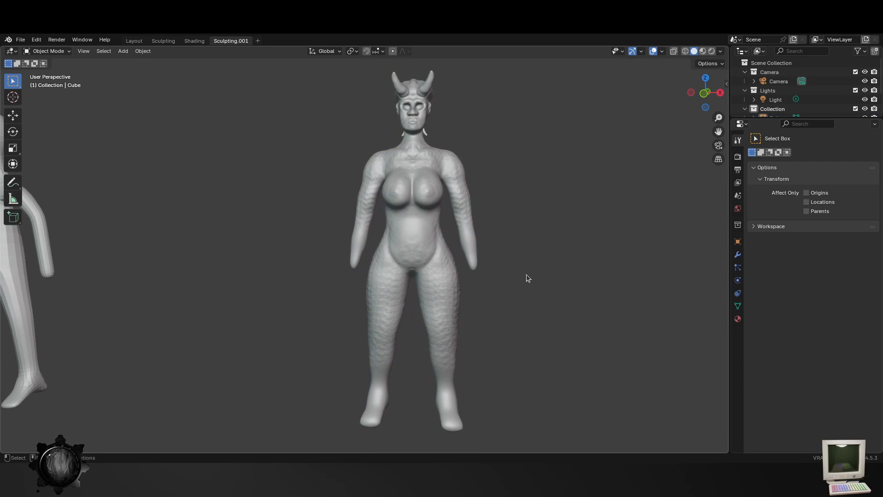
- Hide the plain low-poly humanoid and the stick-figure skeleton beside the horned sculpture
{"action": "scroll", "coordinate": [160, 241], "scroll_direction": "down", "scroll_amount": 3}
{"action": "left_click", "coordinate": [158, 244]}
{"action": "key", "text": "g"}
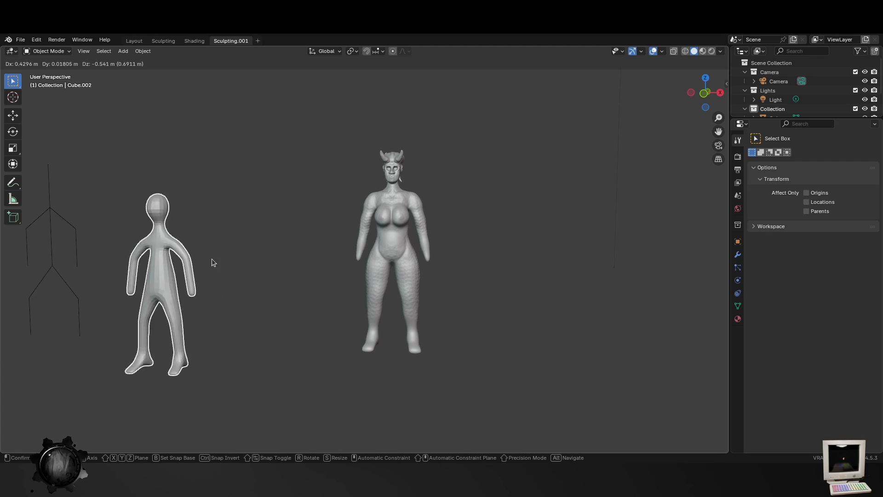
{"action": "key", "text": "Escape"}
{"action": "key", "text": "h"}
{"action": "left_click", "coordinate": [80, 245]}
{"action": "key", "text": "h"}
{"action": "scroll", "coordinate": [523, 300], "scroll_direction": "up", "scroll_amount": 2}
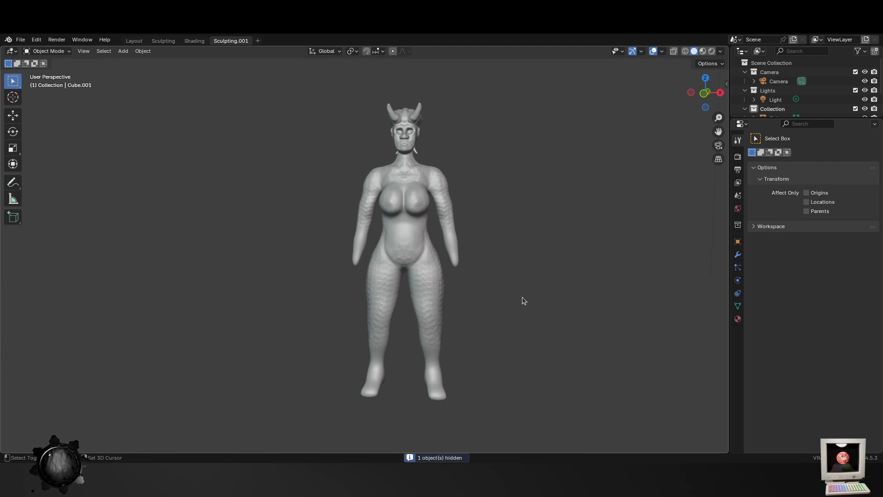
- Look over the isolated horned sculpture from several angles
{"action": "middle_click_drag", "start_coordinate": [523, 300], "coordinate": [358, 281]}
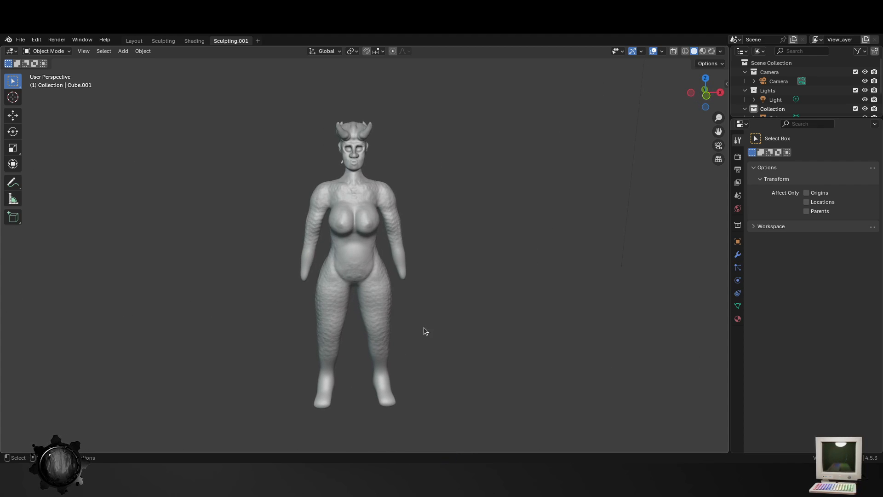
{"action": "middle_click_drag", "start_coordinate": [424, 328], "coordinate": [514, 375]}
{"action": "middle_click_drag", "start_coordinate": [377, 235], "coordinate": [122, 245]}
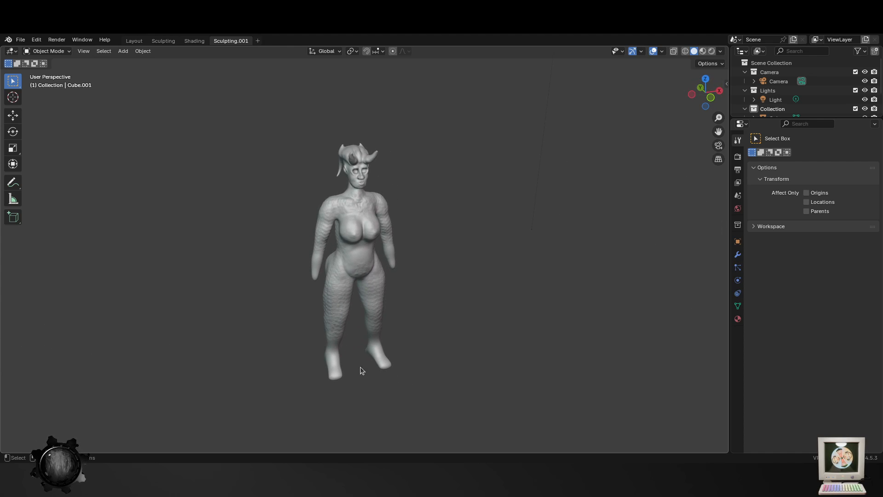